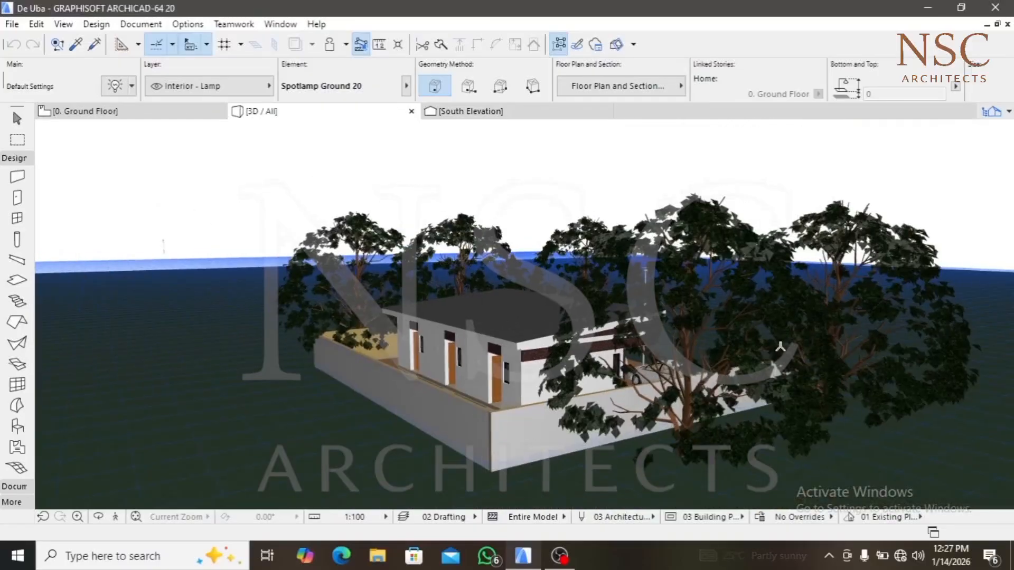
Examine the 3D model of the building from several sides, including the front facade, entrances and parked cars
middle_click_drag(676, 355, 499, 369, "shift")
scroll(577, 369, "up", 2)
scroll(741, 399, "up", 2)
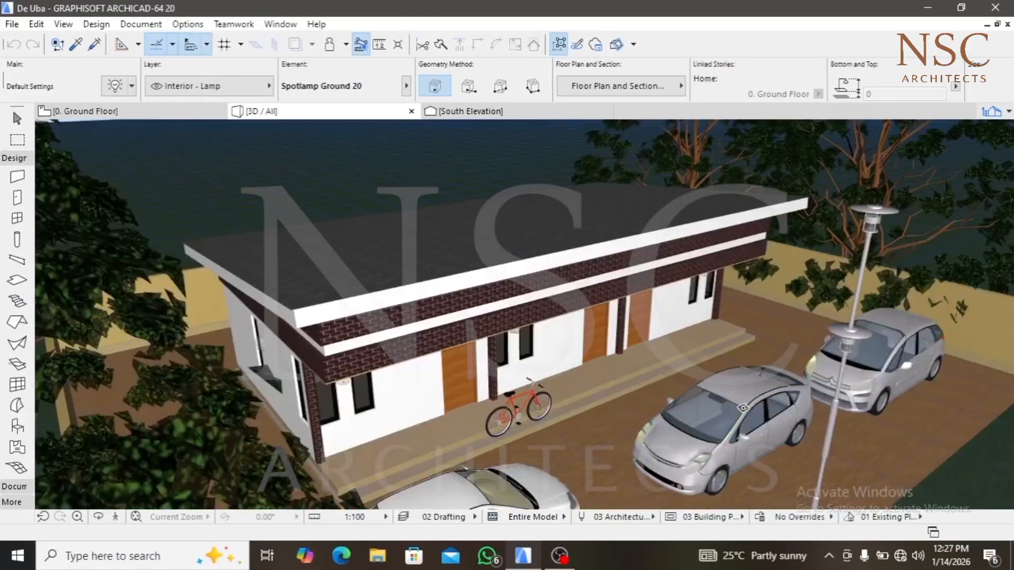
middle_click_drag(741, 398, 604, 347, "shift")
scroll(586, 371, "up", 2)
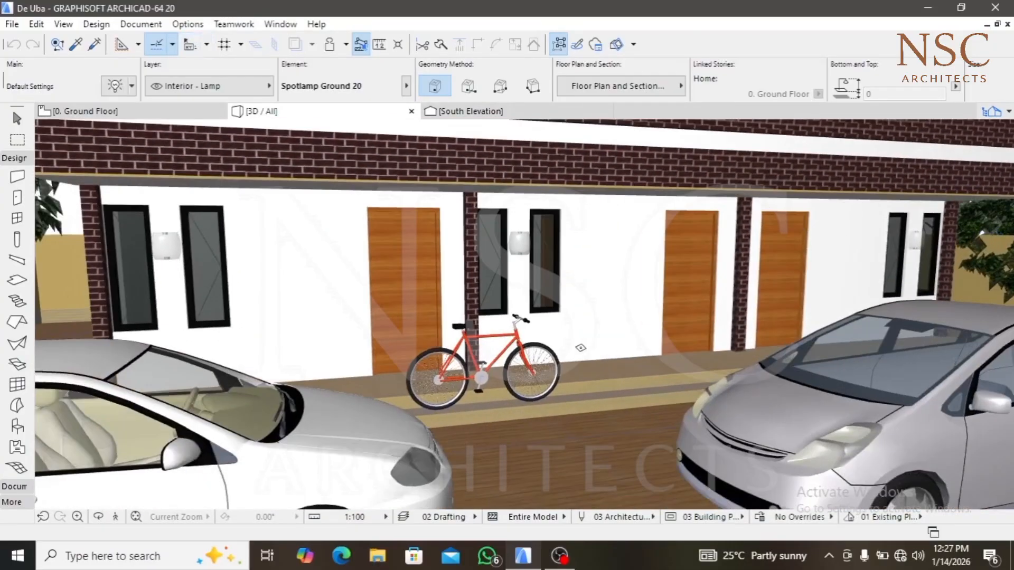
scroll(581, 348, "down", 2)
middle_click_drag(528, 354, 222, 323, "shift")
scroll(525, 315, "up", 3)
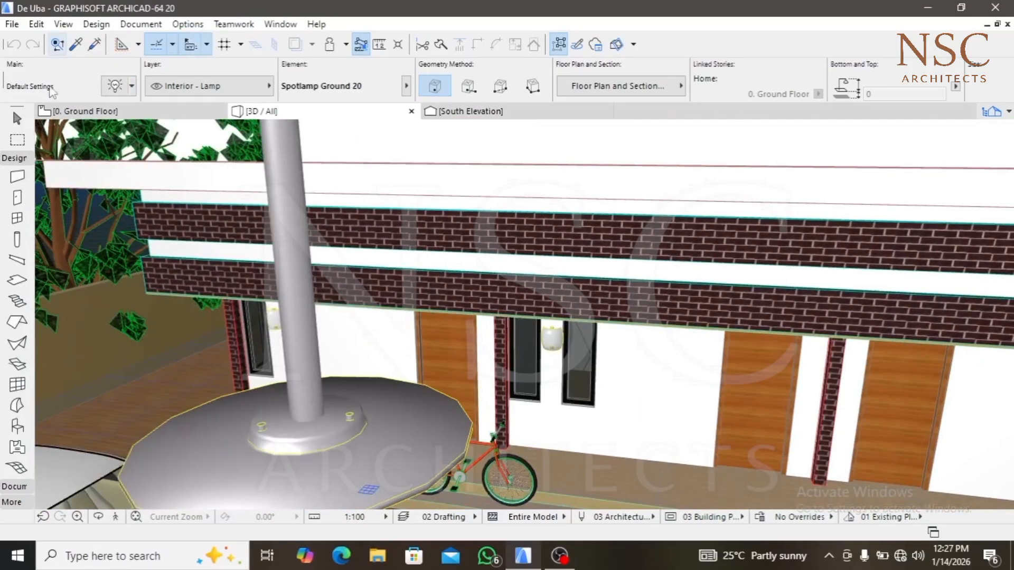
Open the Ground Floor plan with the three-unit building layout in close view
left_click(105, 111)
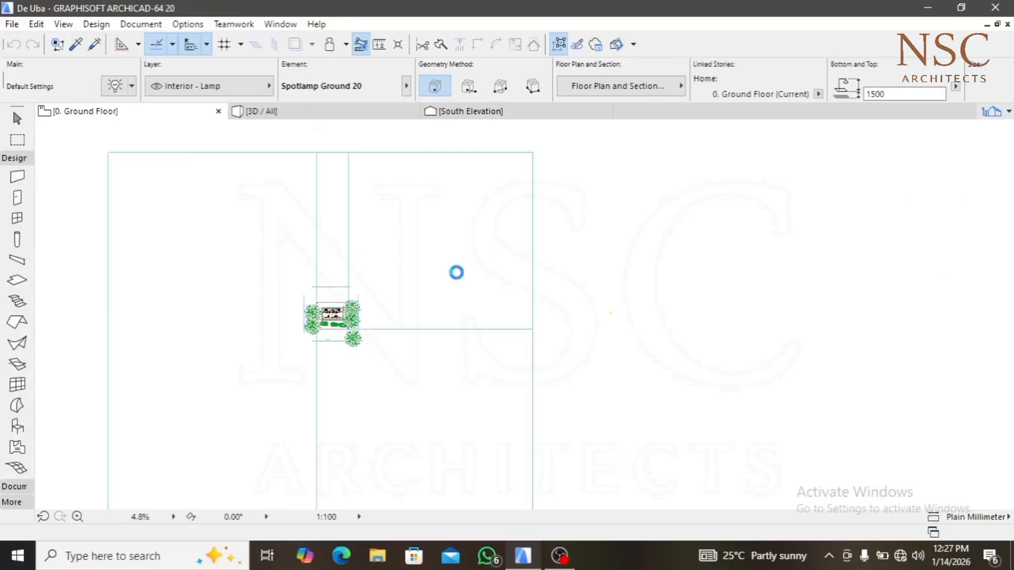
scroll(352, 323, "up", 8)
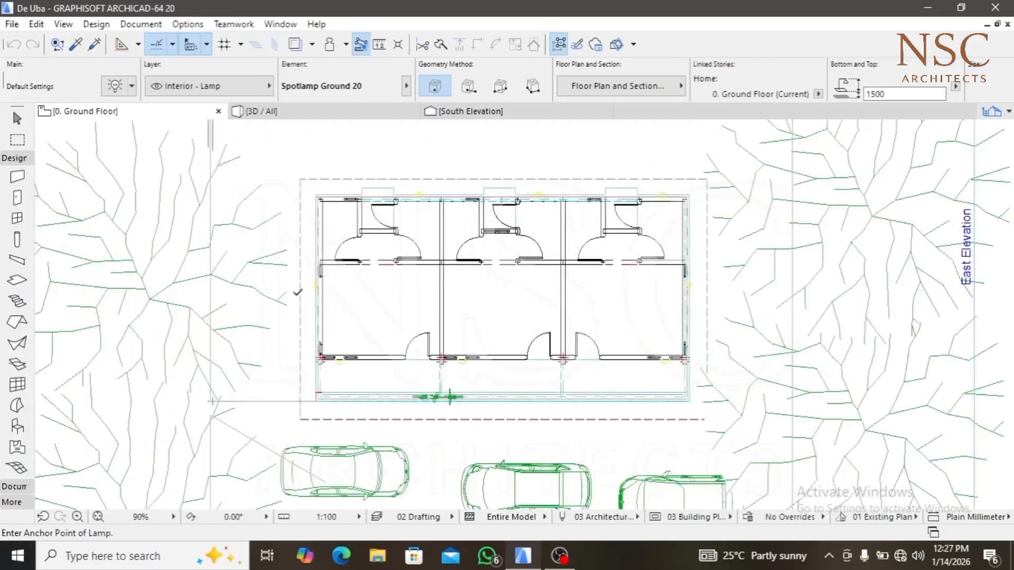
scroll(488, 306, "up", 5)
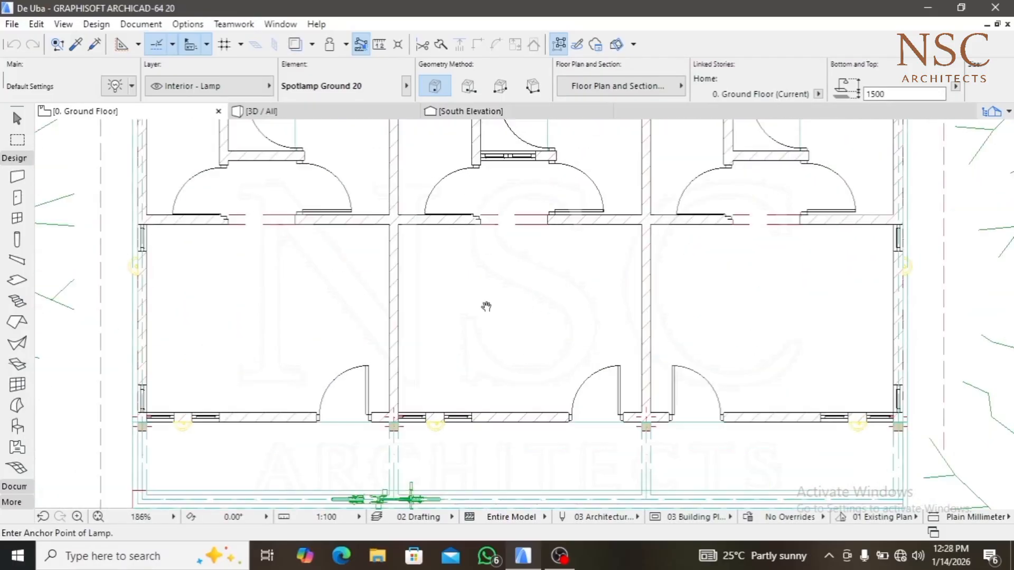
scroll(392, 325, "down", 1)
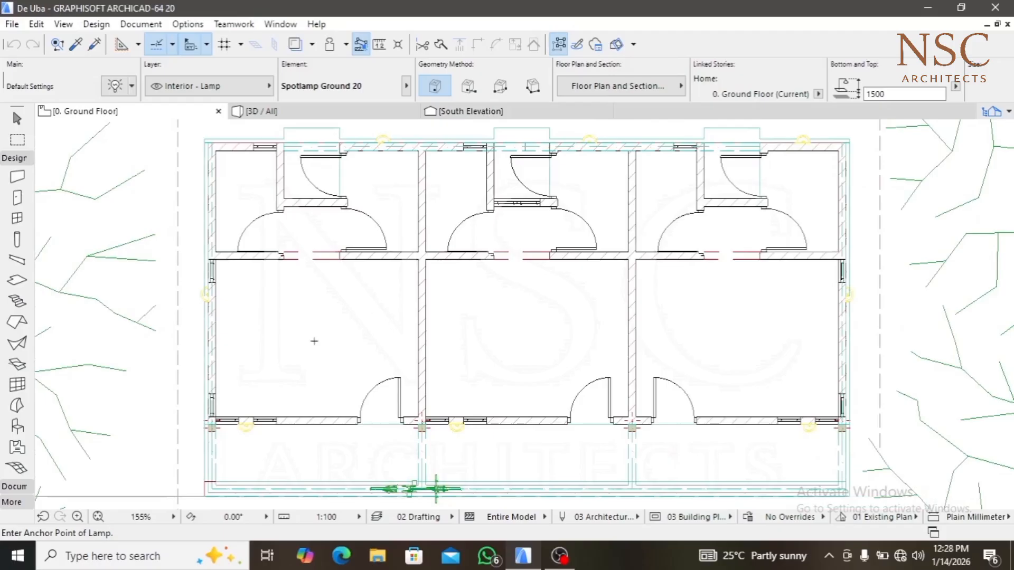
Place a text block reading "room" in the large front room of the westernmost unit
left_click(15, 157)
left_click(14, 173)
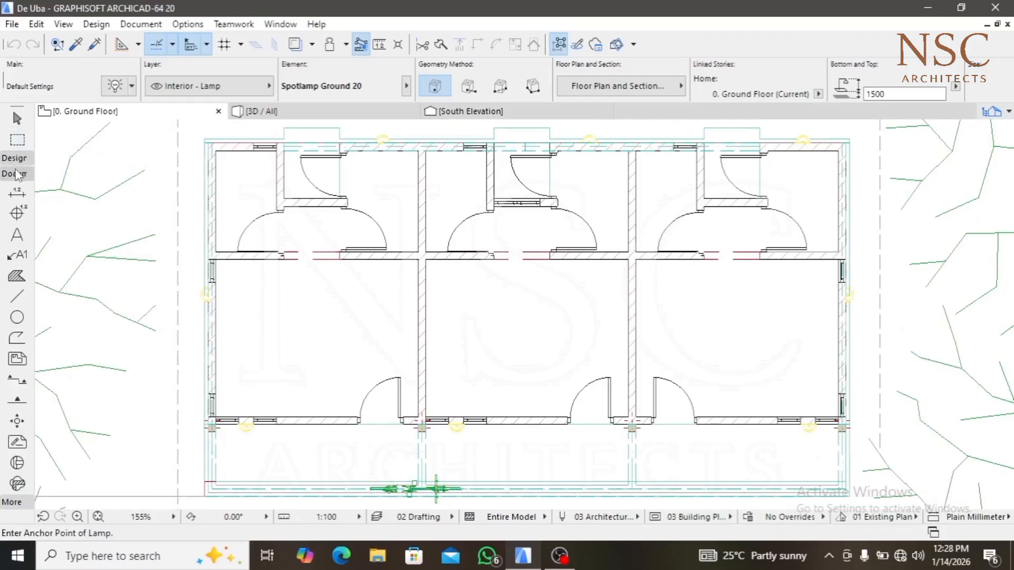
left_click(17, 234)
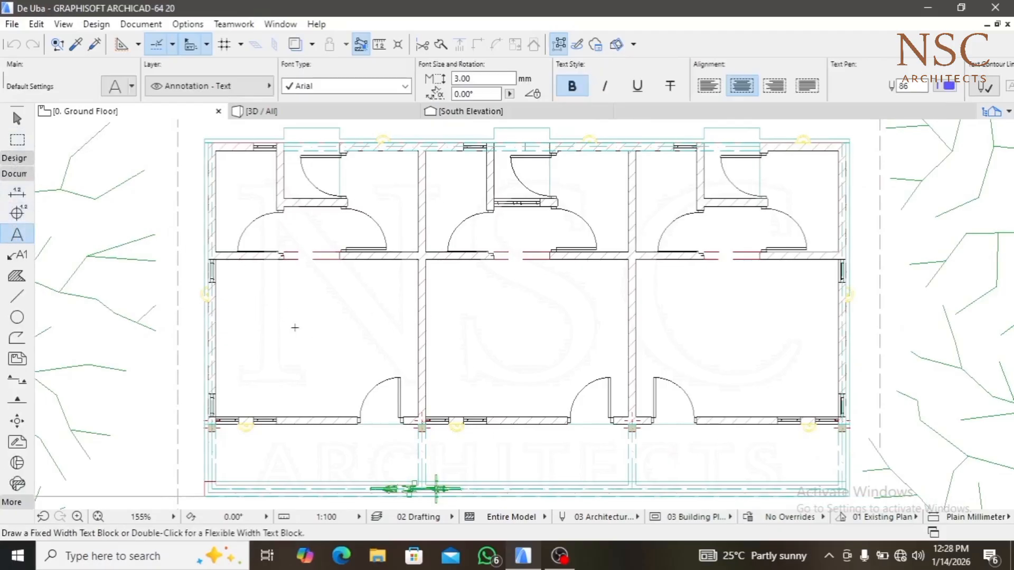
scroll(288, 322, "up", 1)
scroll(288, 337, "up", 1)
left_click(281, 336)
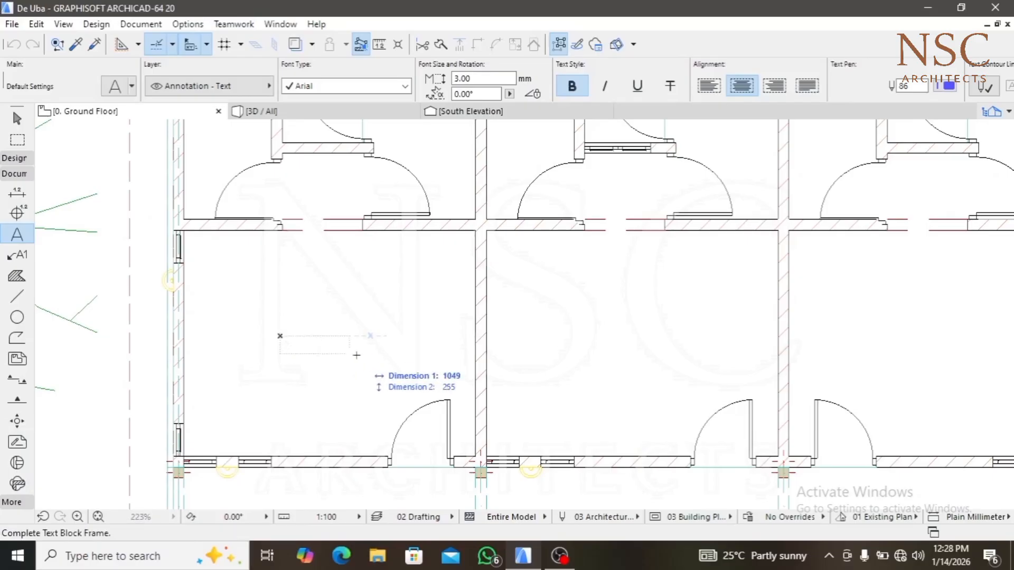
left_click(397, 363)
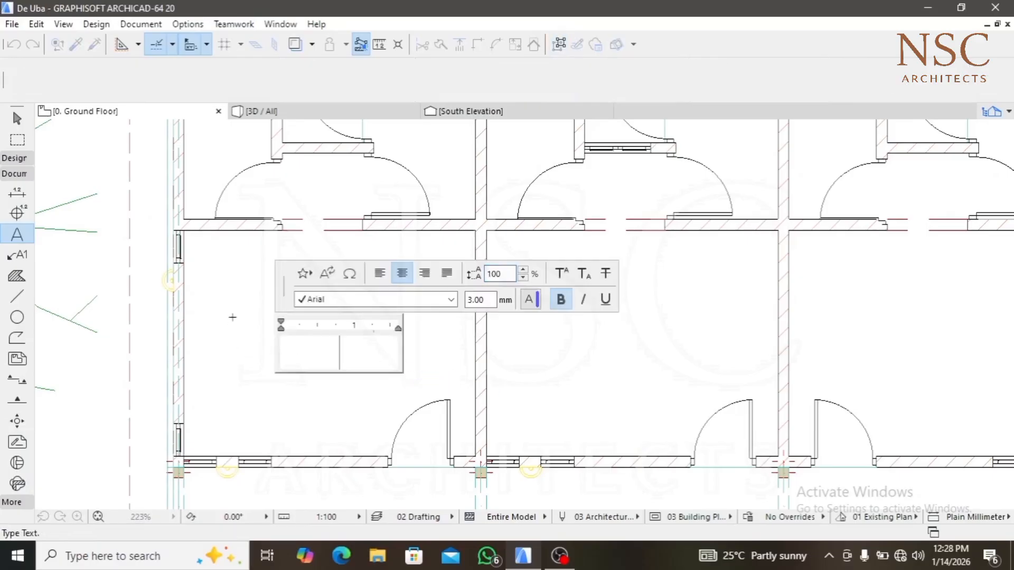
type("room")
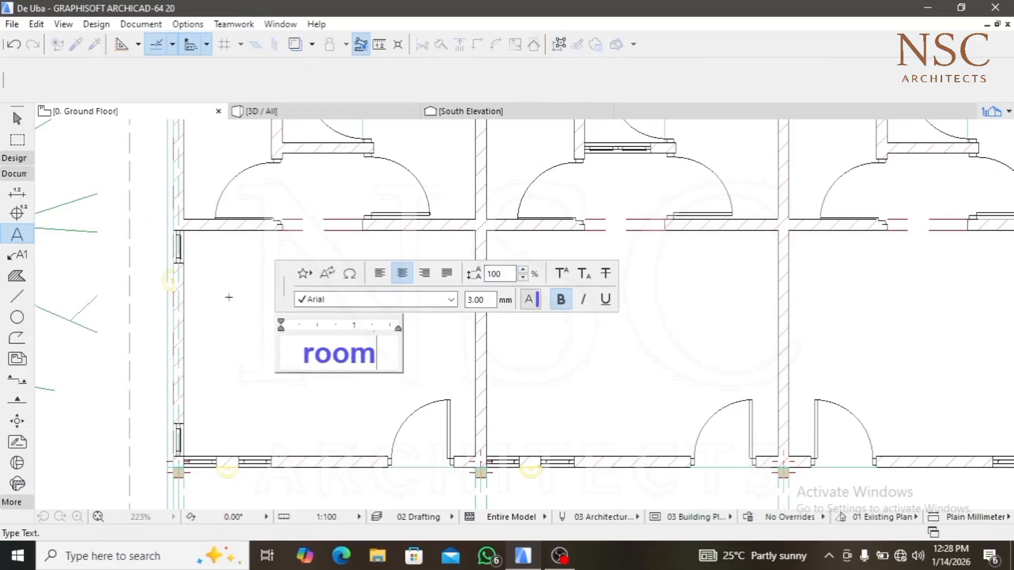
left_click(228, 297)
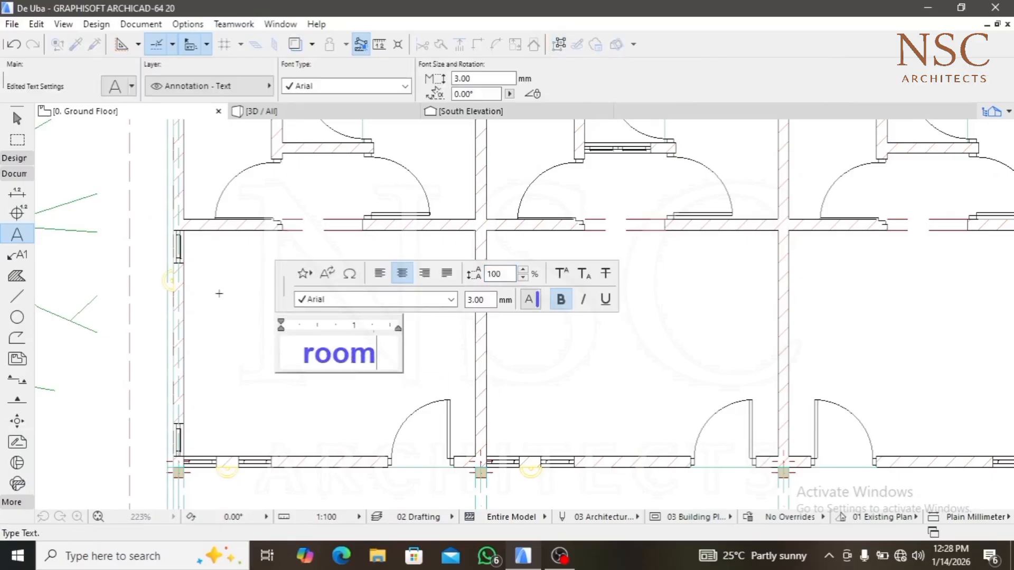
left_click(339, 354)
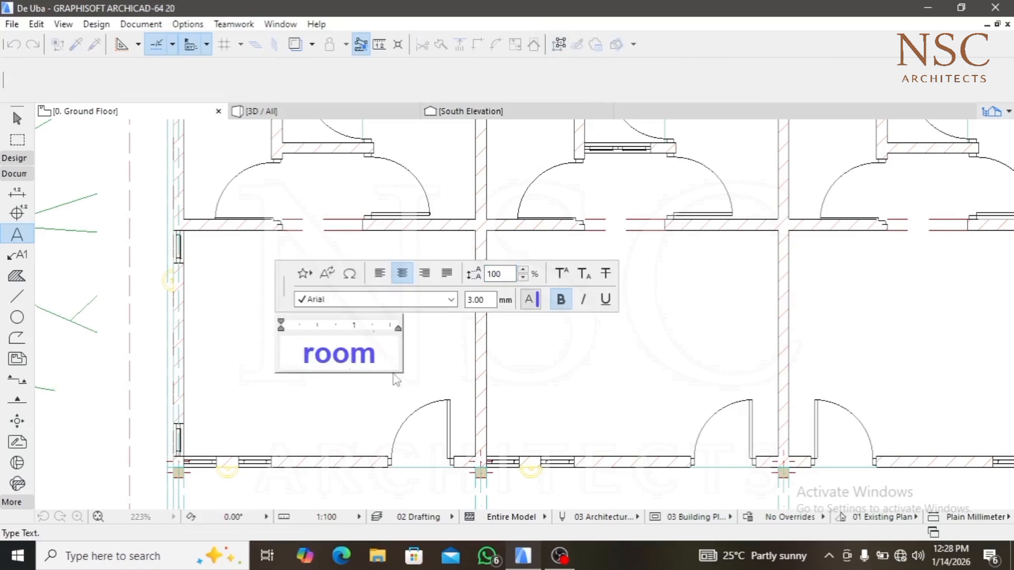
left_click(362, 383)
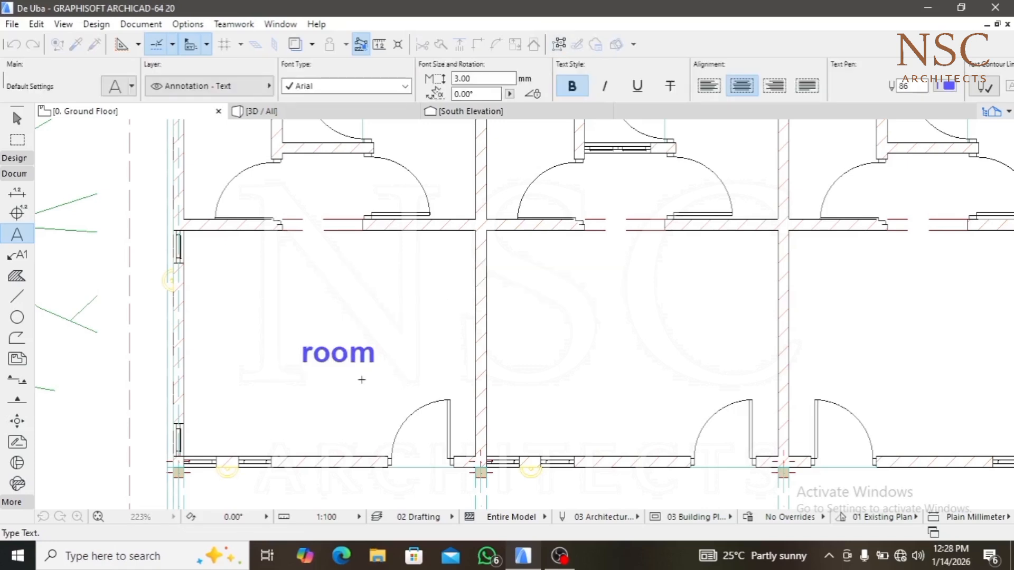
key("Escape")
Copy the "room" label about 2200 mm straight up into the space behind that room and change the copy's text to "lobby"
left_click(344, 364)
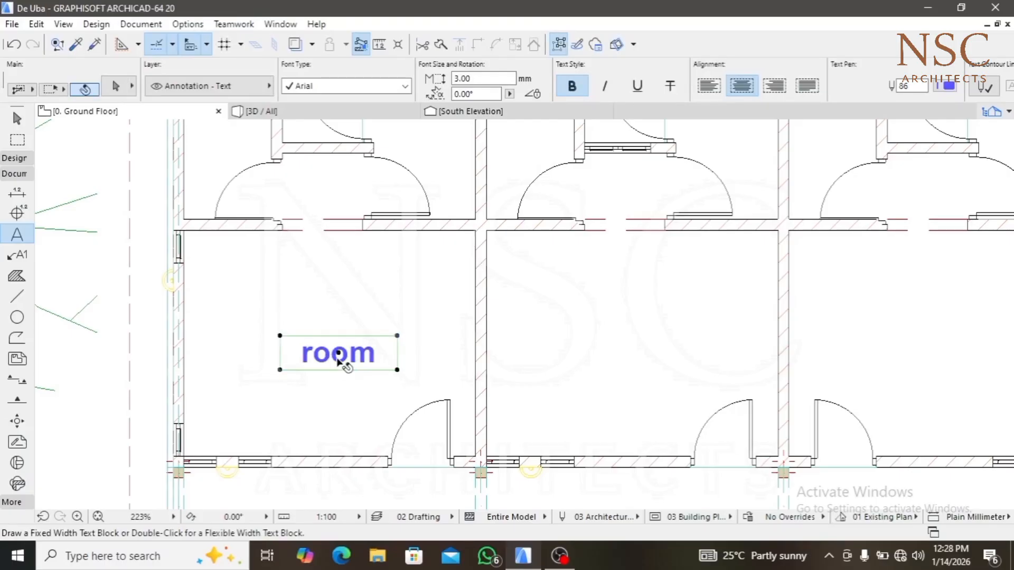
left_click(338, 352)
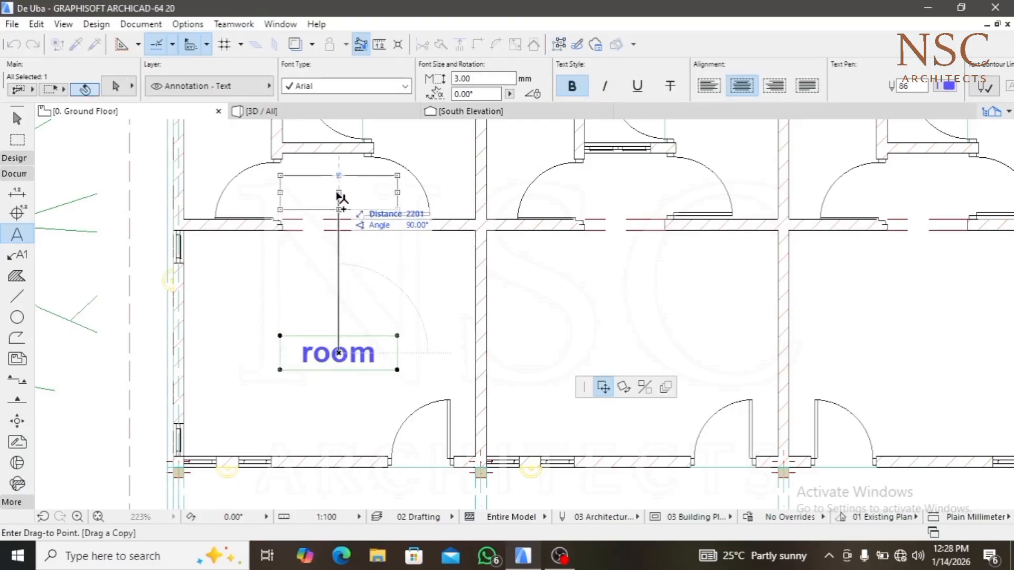
left_click(338, 193)
double_click(387, 195)
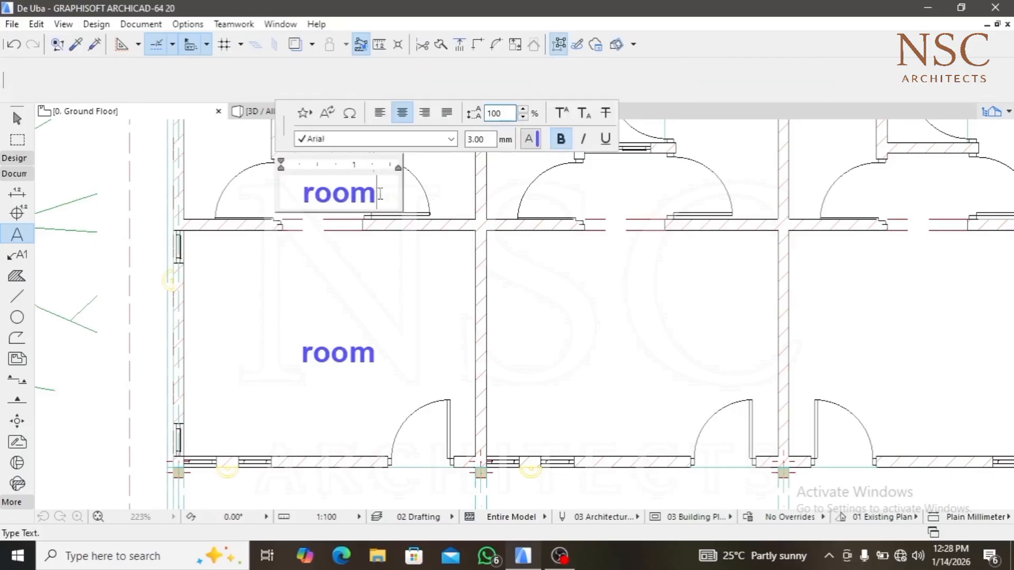
key("Delete")
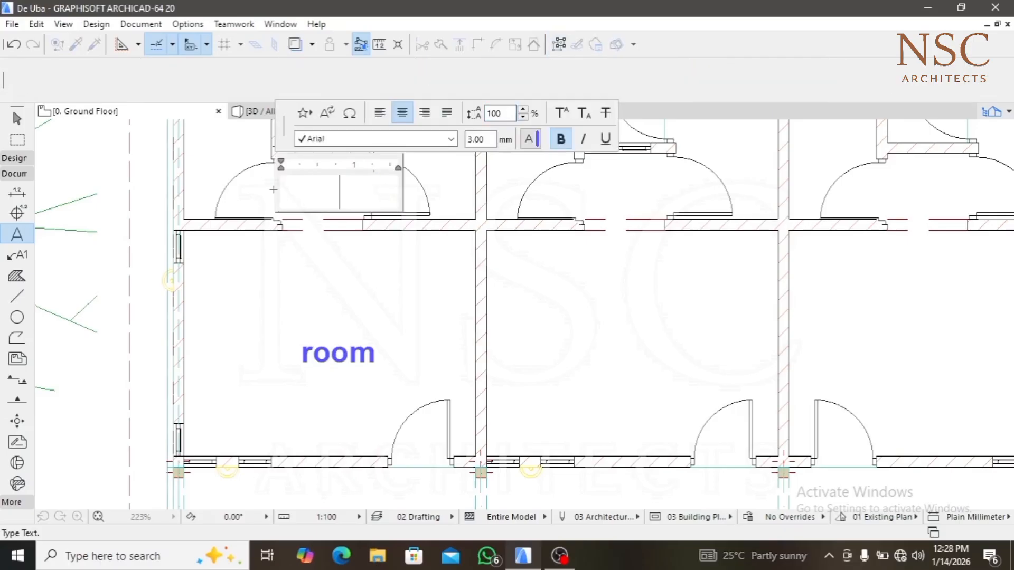
type("lodd")
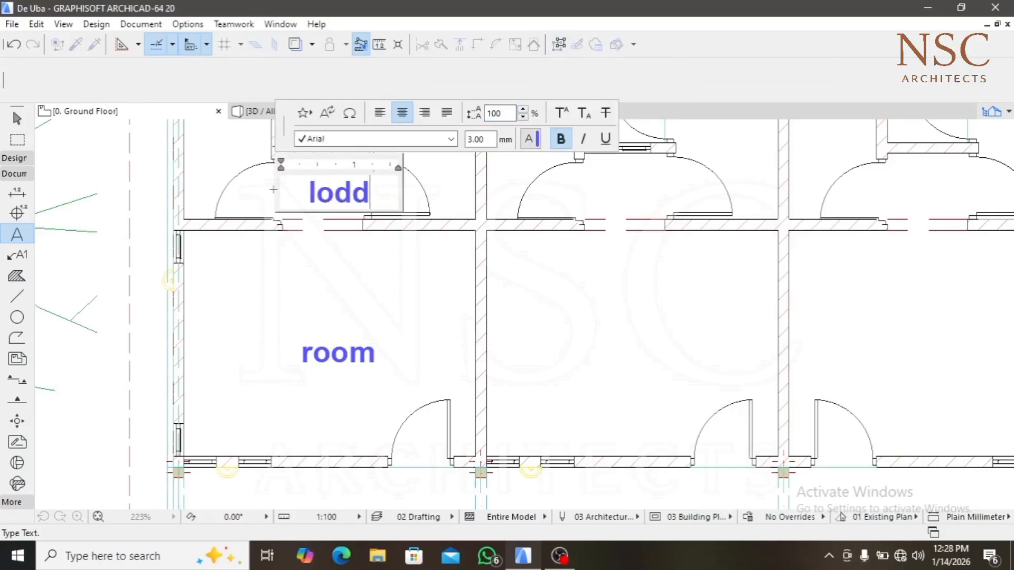
key("BackSpace")
key("BackSpace")
type("bby")
left_click(297, 254)
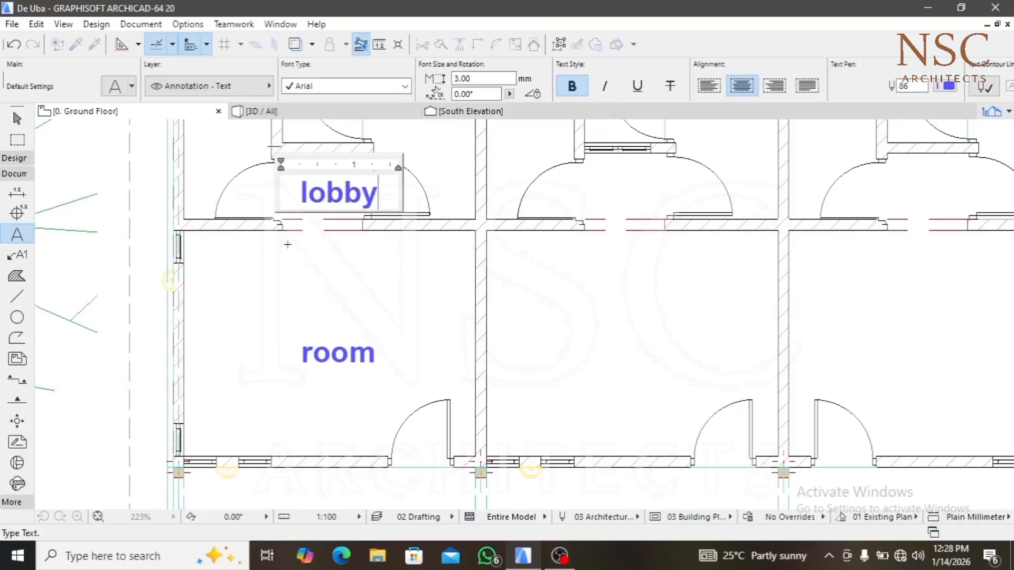
Copy the "lobby" label about 1364 mm up and to the right into the rear room and change the copy's text to "kitchen"
middle_click_drag(331, 206, 357, 356)
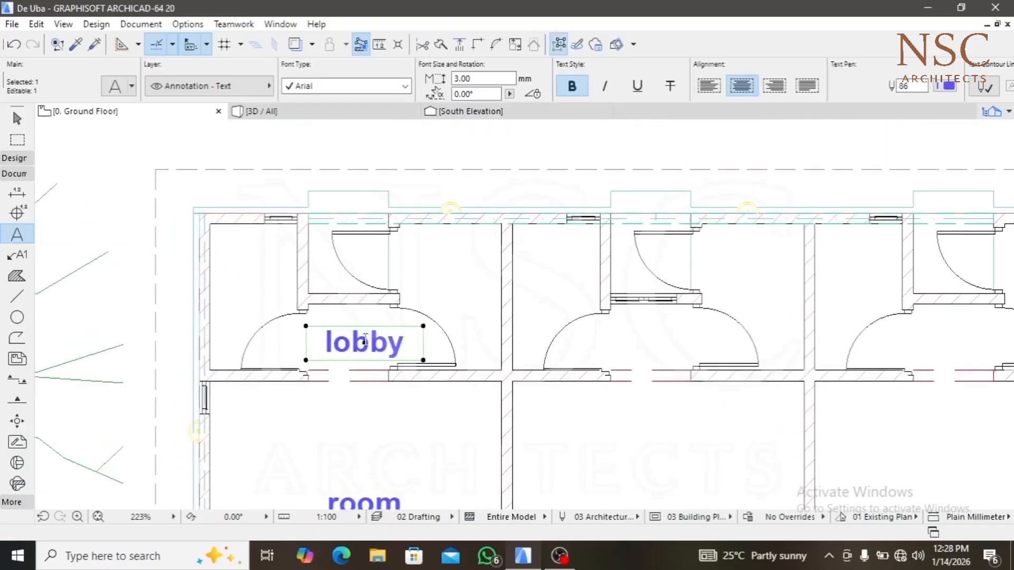
left_click(365, 342)
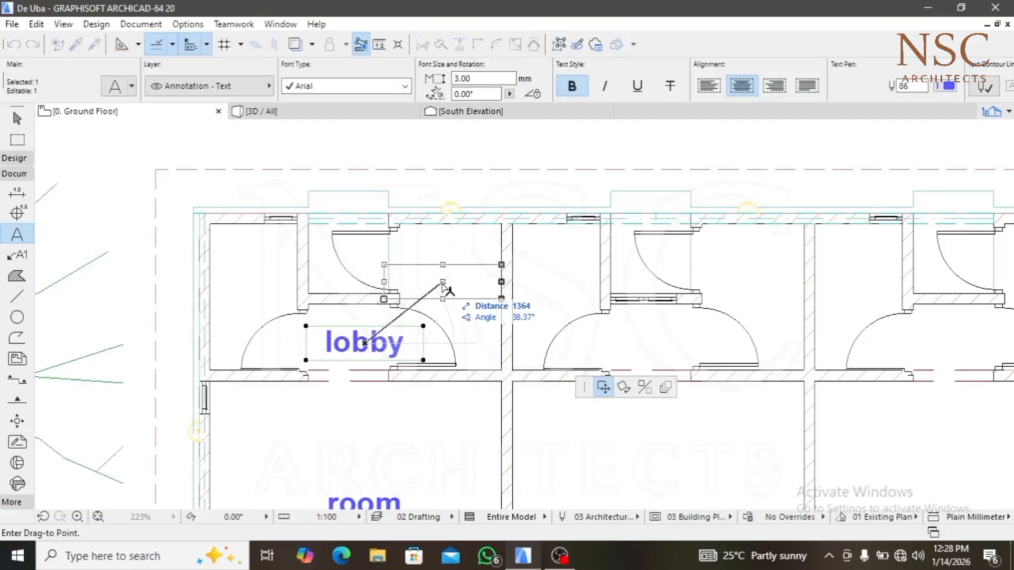
left_click(442, 281)
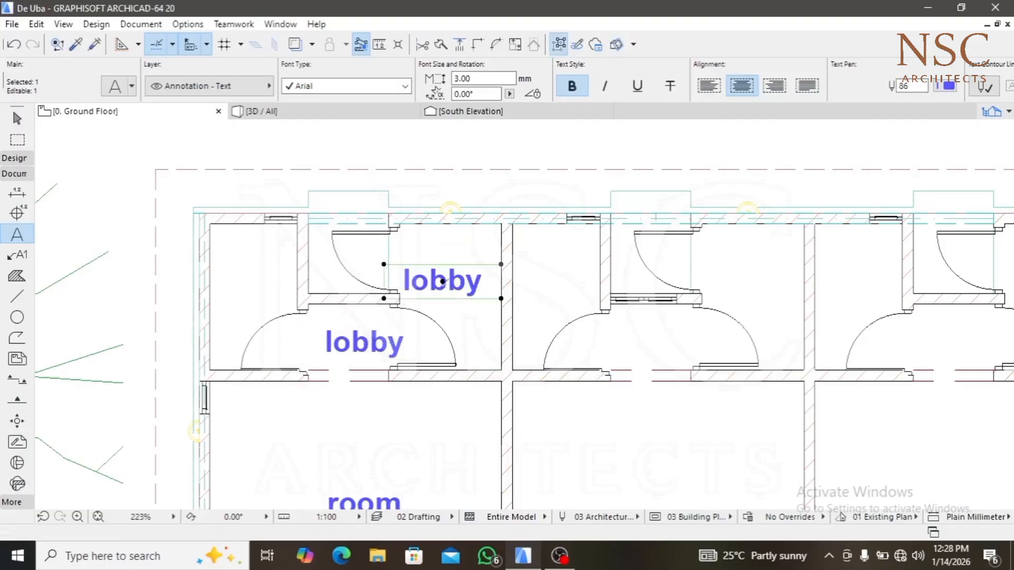
double_click(491, 287)
left_click_drag(487, 286, 369, 281)
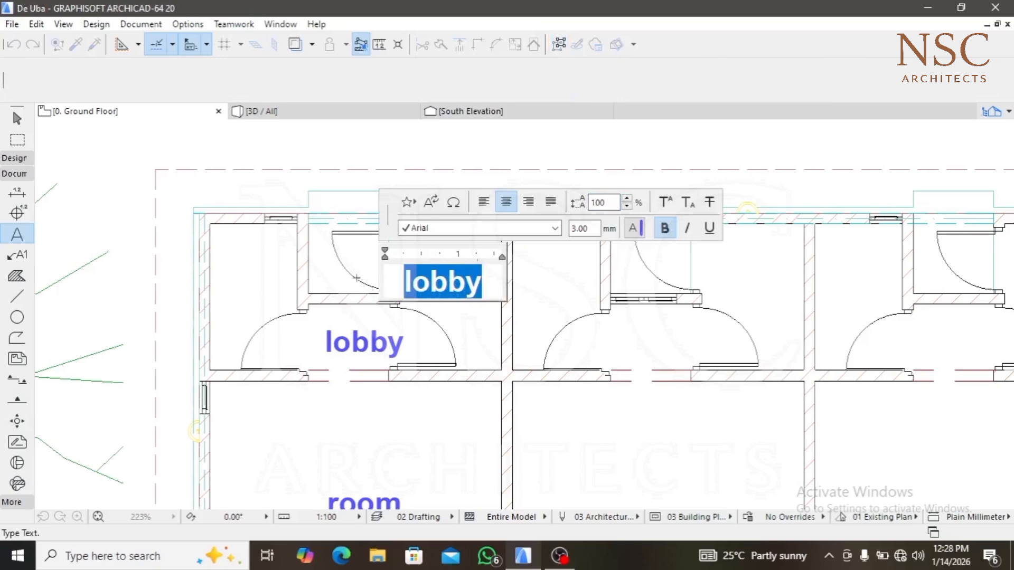
key("BackSpace")
type("k")
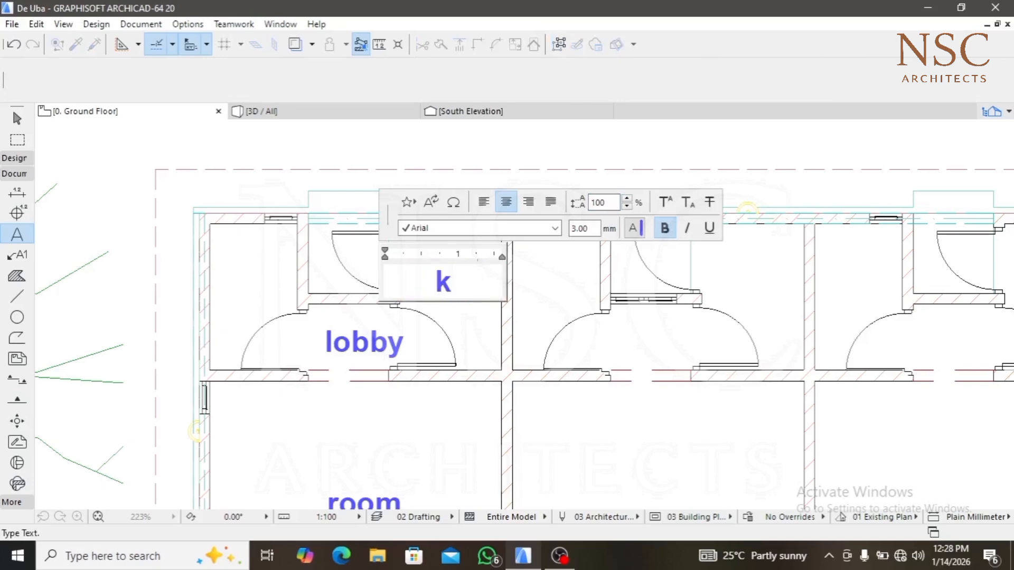
type("itchen")
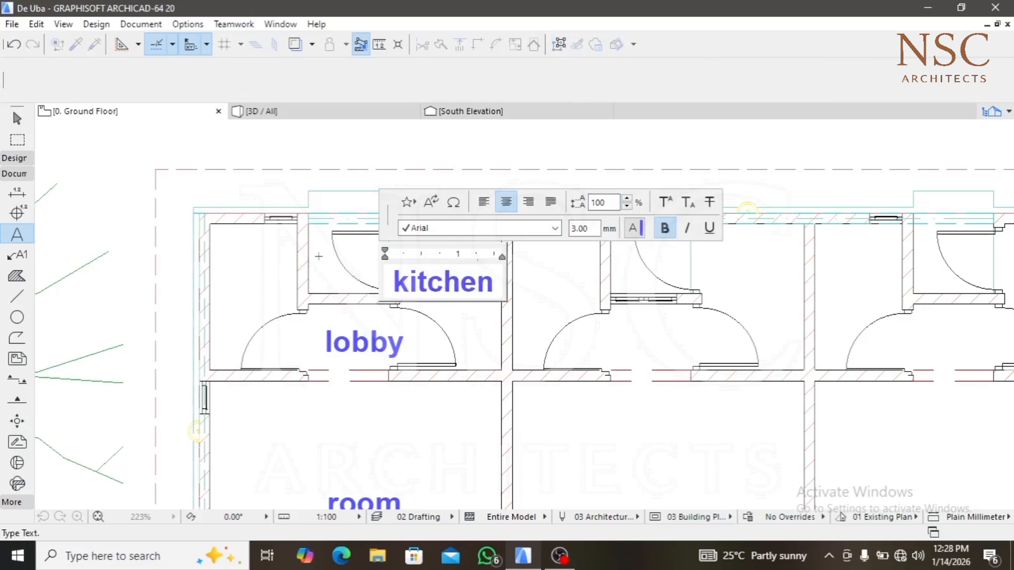
left_click(254, 270)
Copy the "kitchen" label about 1314 mm horizontally into the rear entrance recess and change the copy's text to "varh"
left_click(443, 281, "shift")
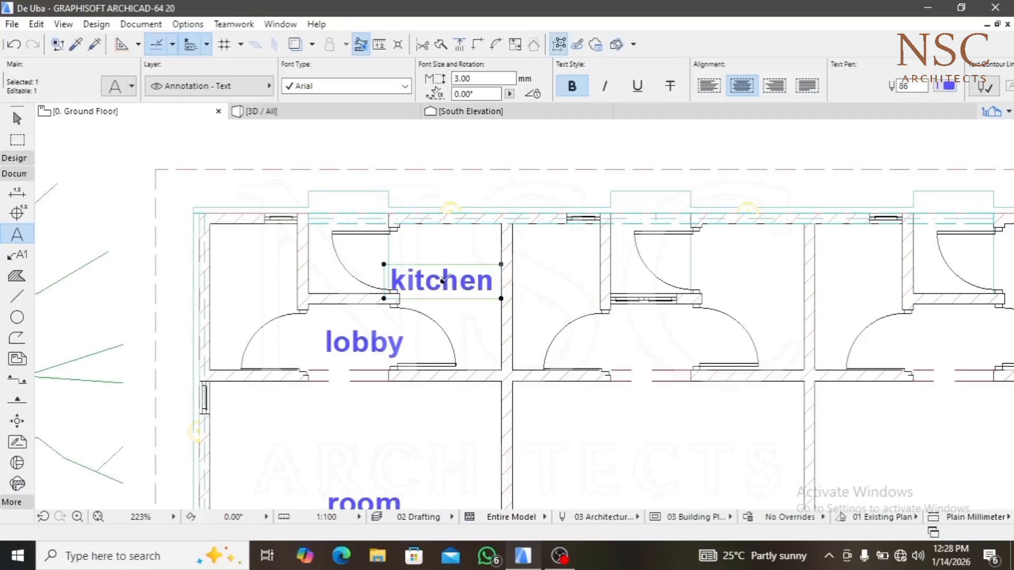
left_click(442, 281)
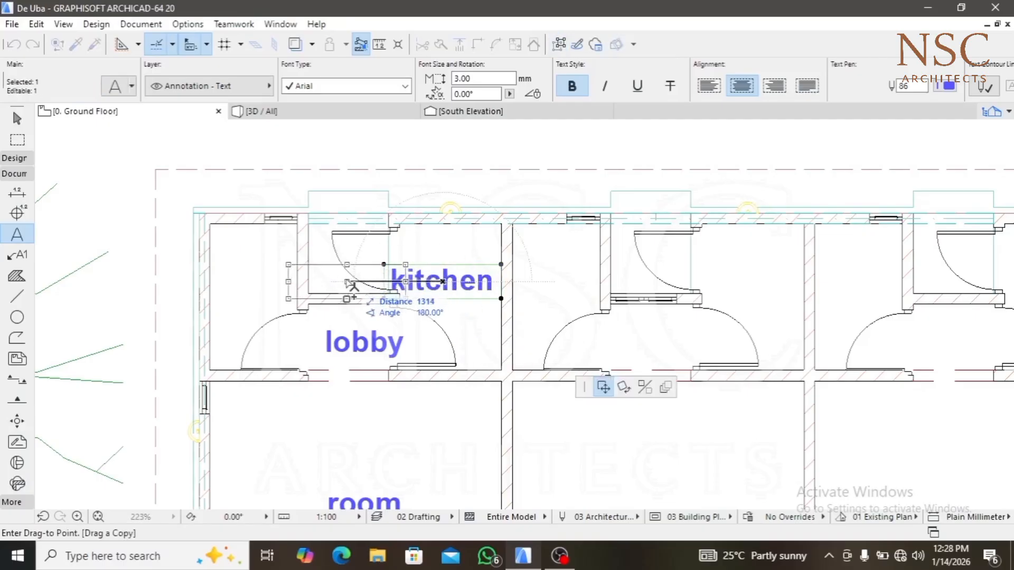
key("Escape")
left_click(348, 281, "ctrl")
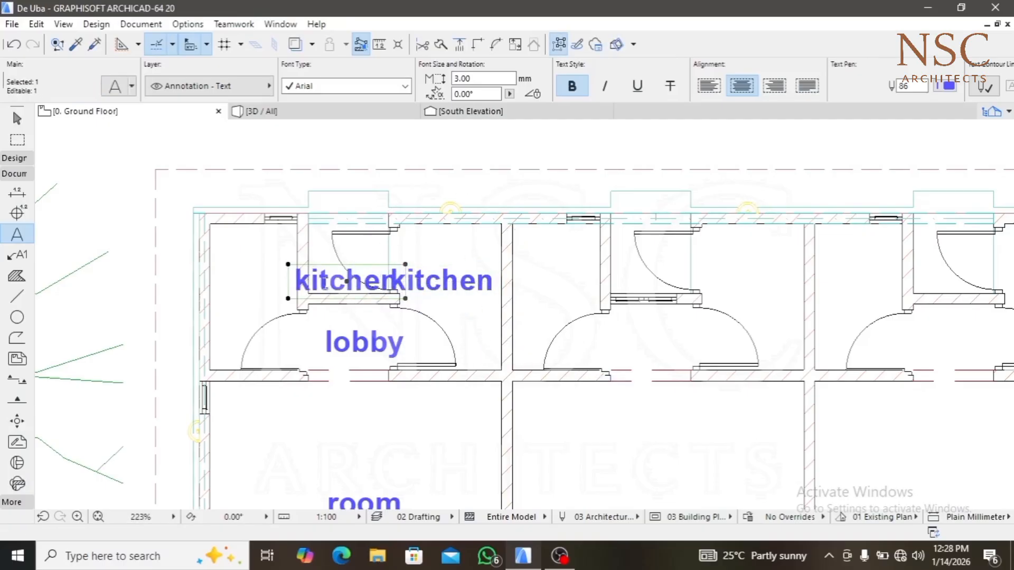
double_click(323, 281)
left_click_drag(399, 281, 258, 277)
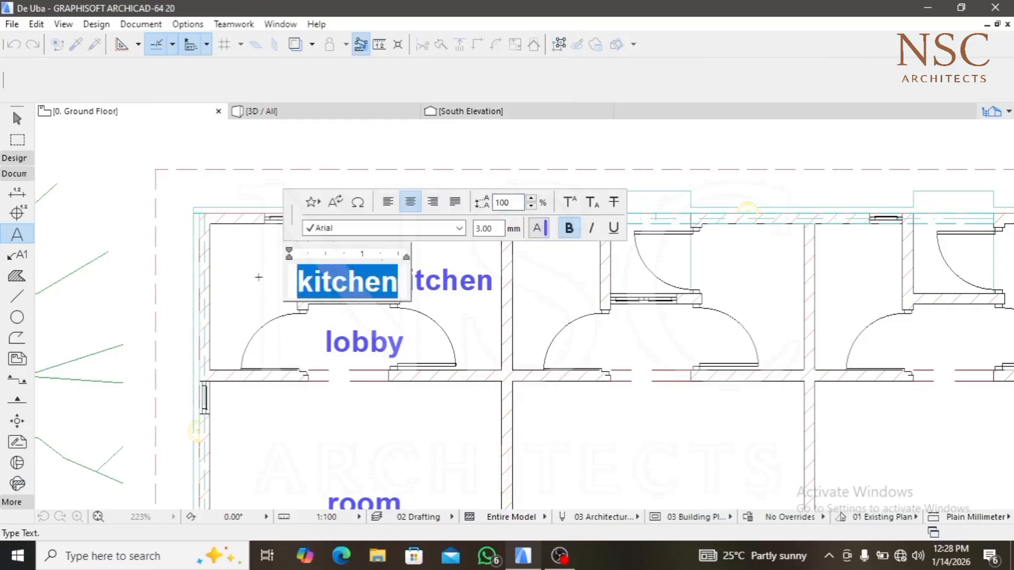
key("Delete")
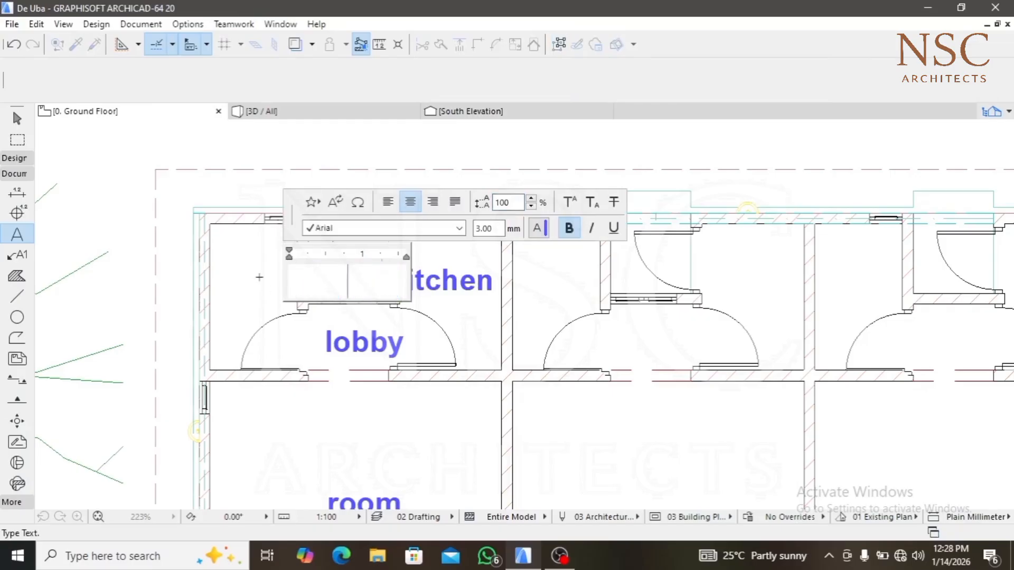
type("varh")
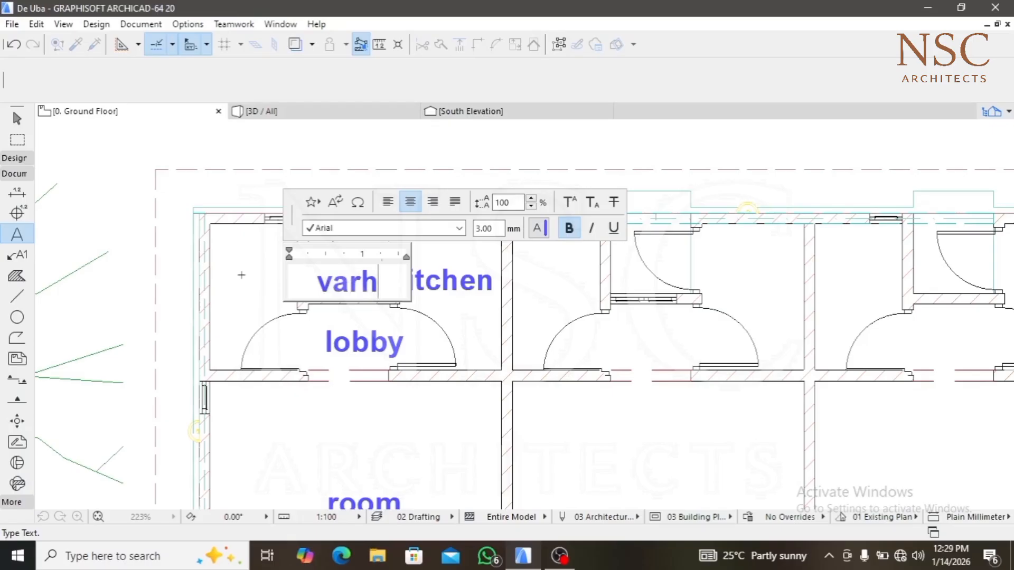
left_click(241, 275)
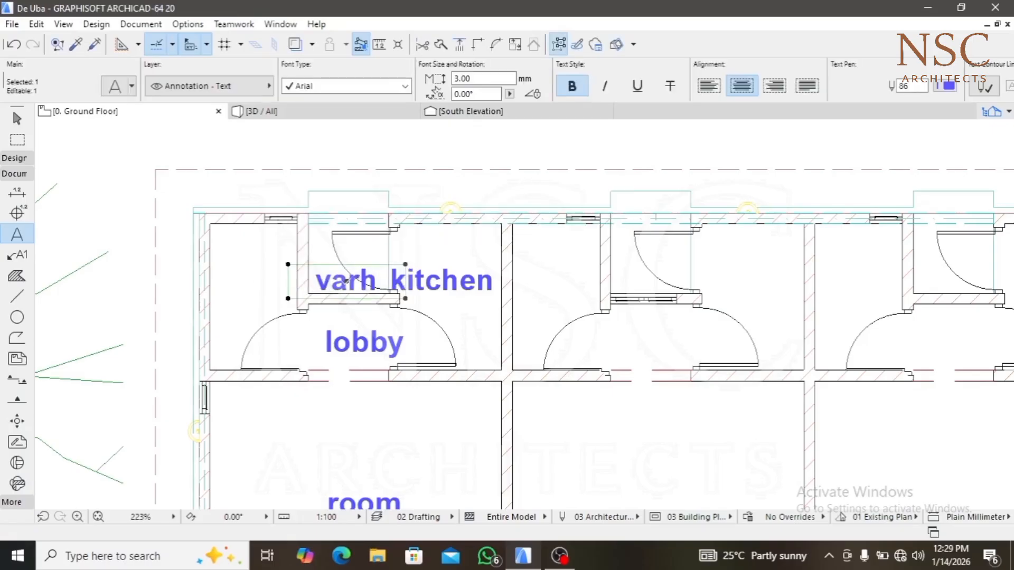
Copy the "varh" label about 1334 mm horizontally into the small rear corner room and change the copy's text to "t/b"
left_click(347, 281)
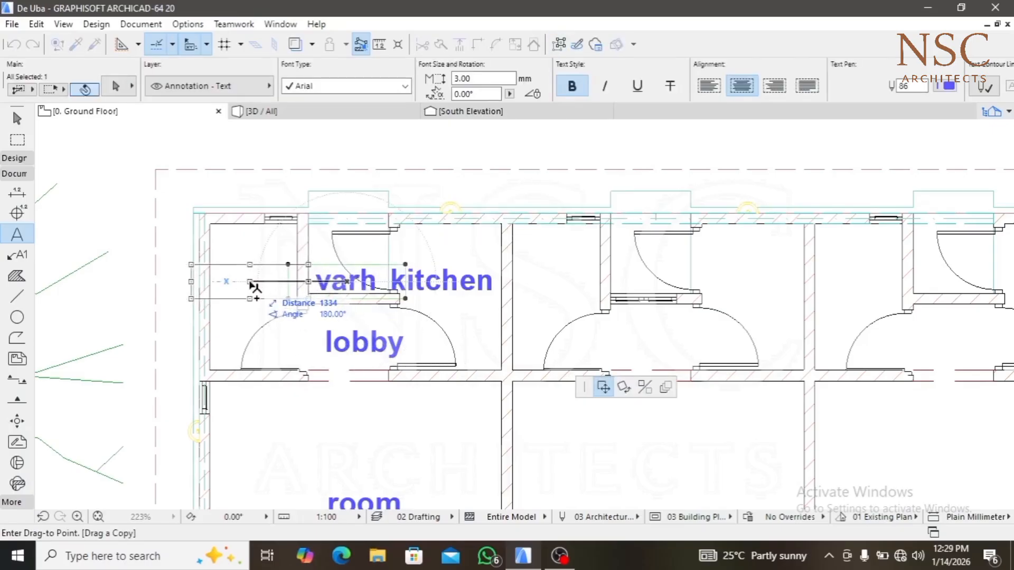
left_click(255, 287)
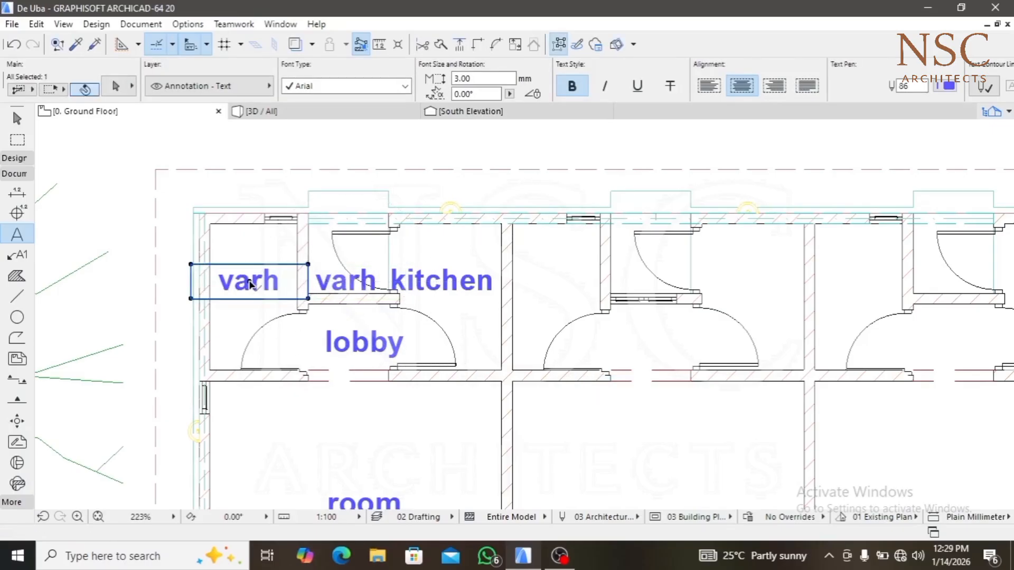
double_click(285, 281)
left_click_drag(285, 280, 227, 288)
key("BackSpace")
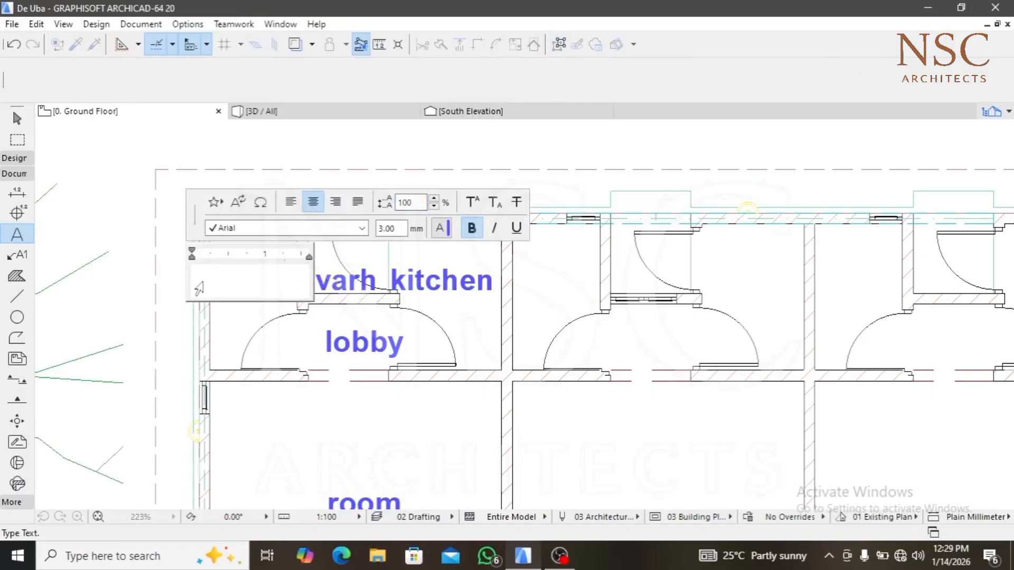
type("t/b")
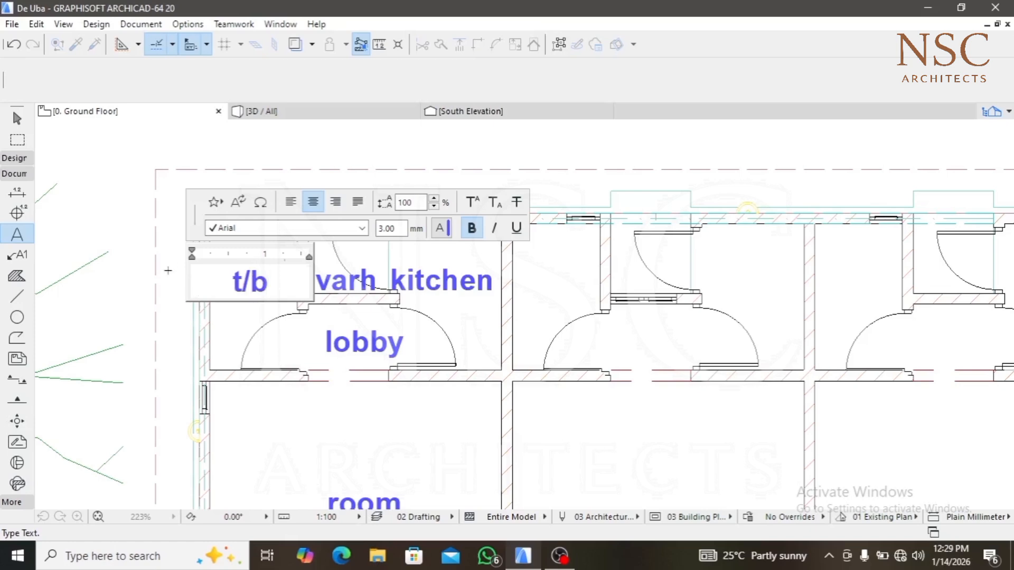
left_click(146, 272)
Copy all five room labels horizontally into the middle unit, about 3983 mm away, and into the matching rooms of the easternmost unit
scroll(304, 285, "down", 3)
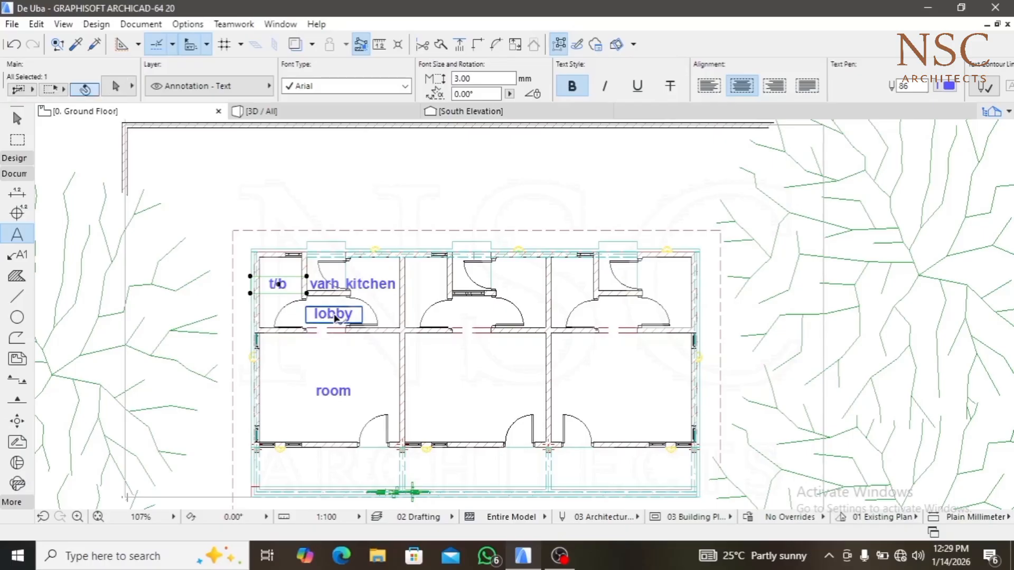
key("Escape")
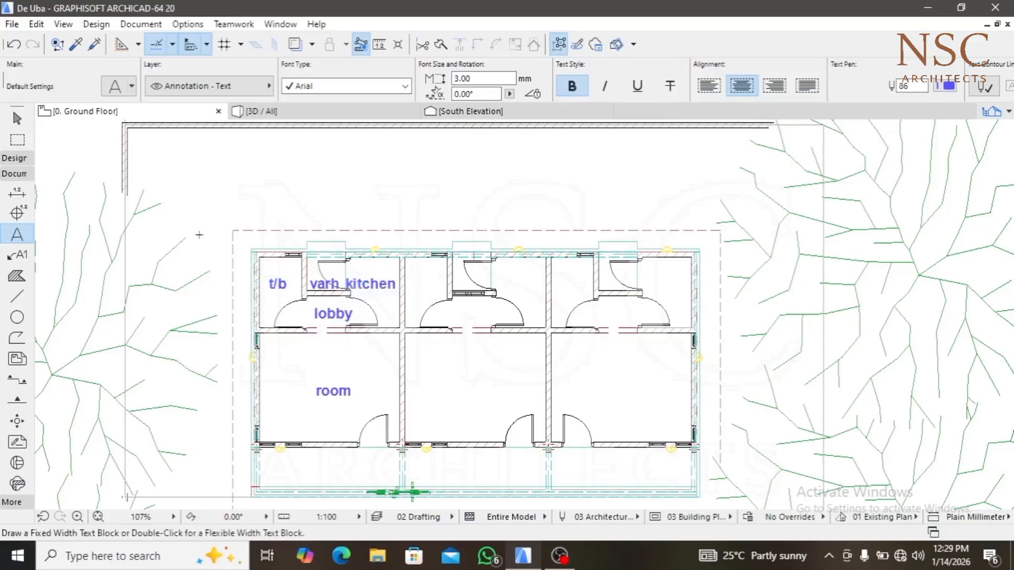
key("ctrl+a")
left_click(332, 314)
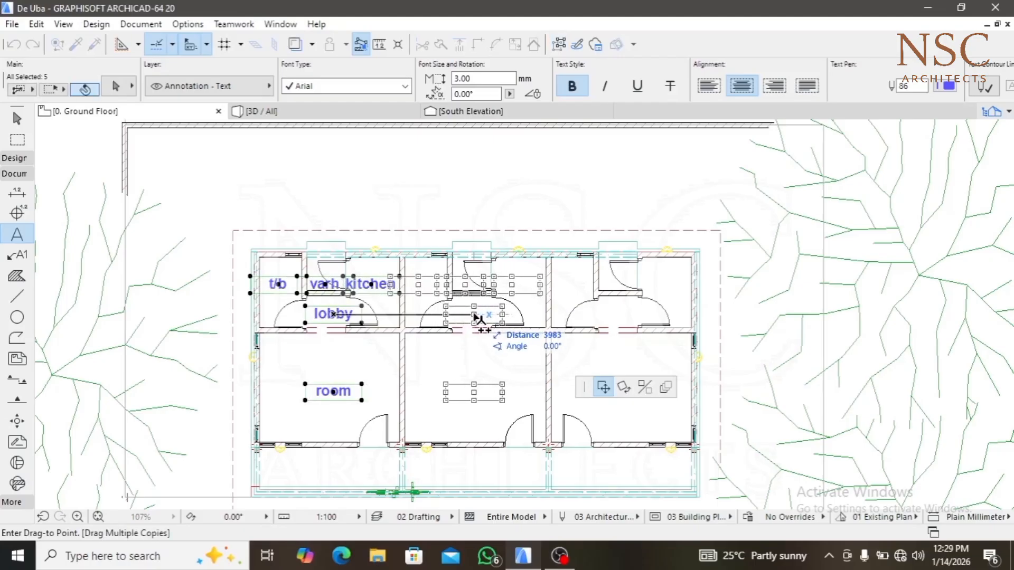
left_click(478, 317)
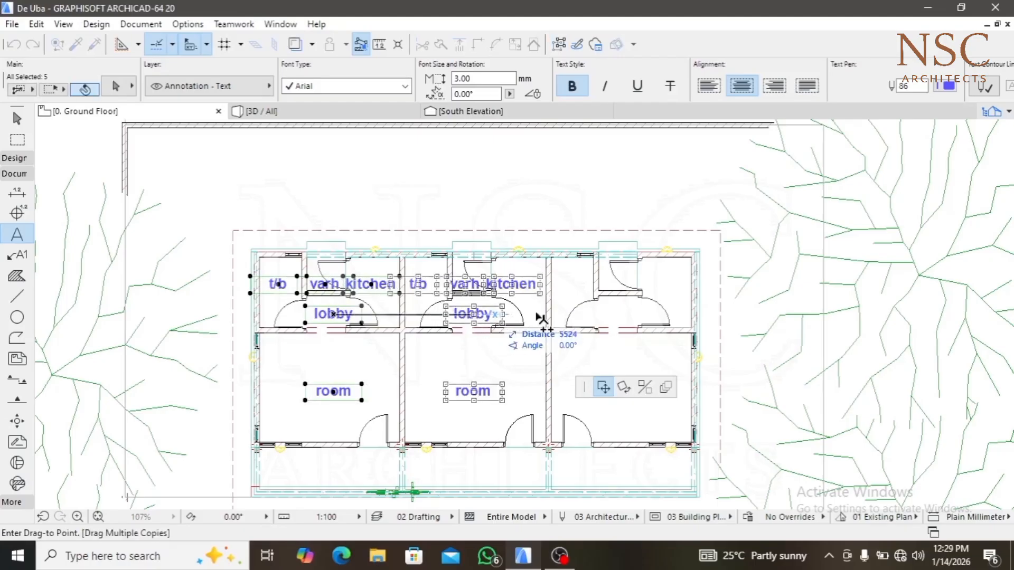
double_click(619, 319)
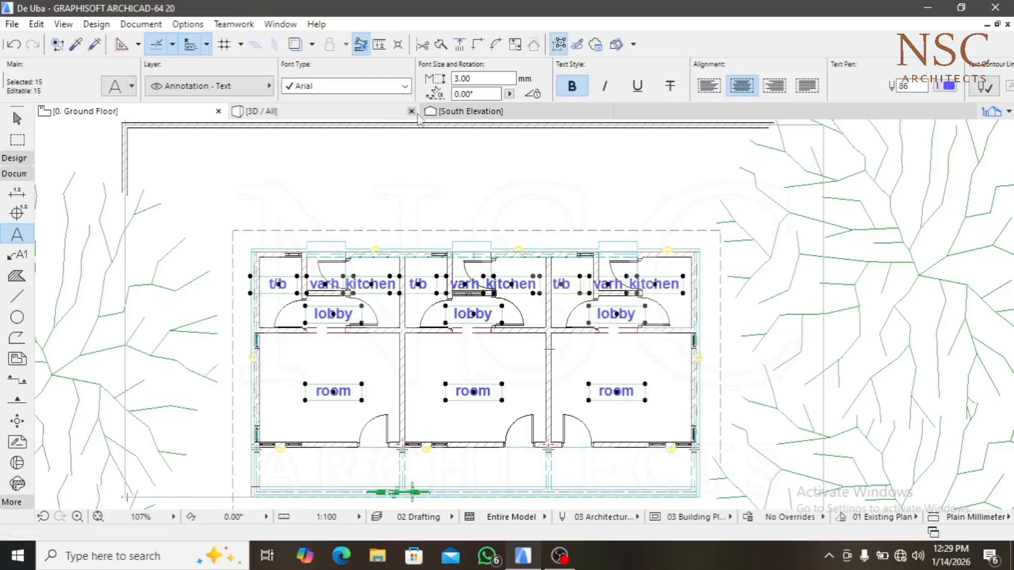
Set the font size of all fifteen selected room labels to 2.00 mm and deselect them
left_click(455, 78)
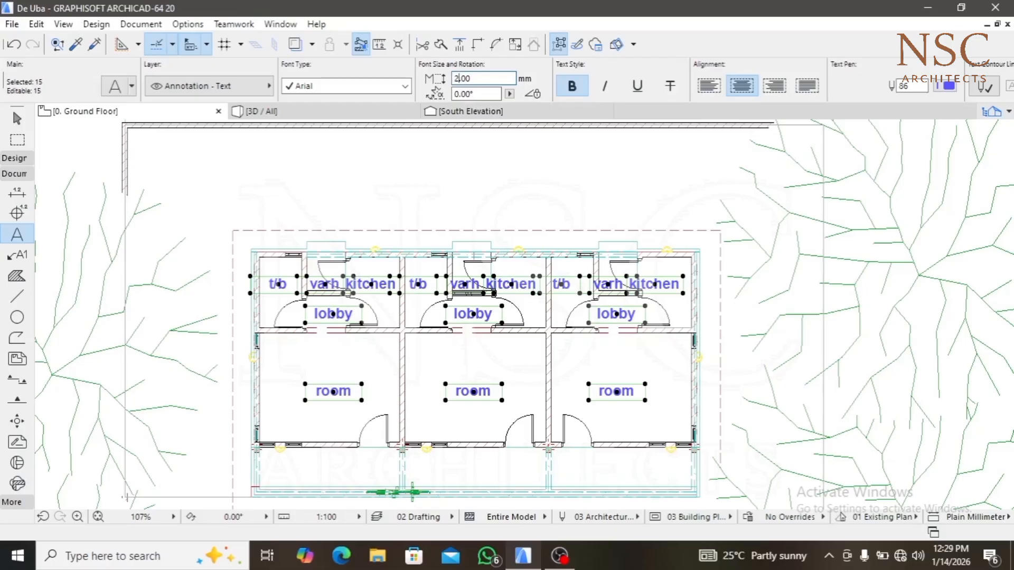
key("Return")
scroll(505, 338, "up", 3)
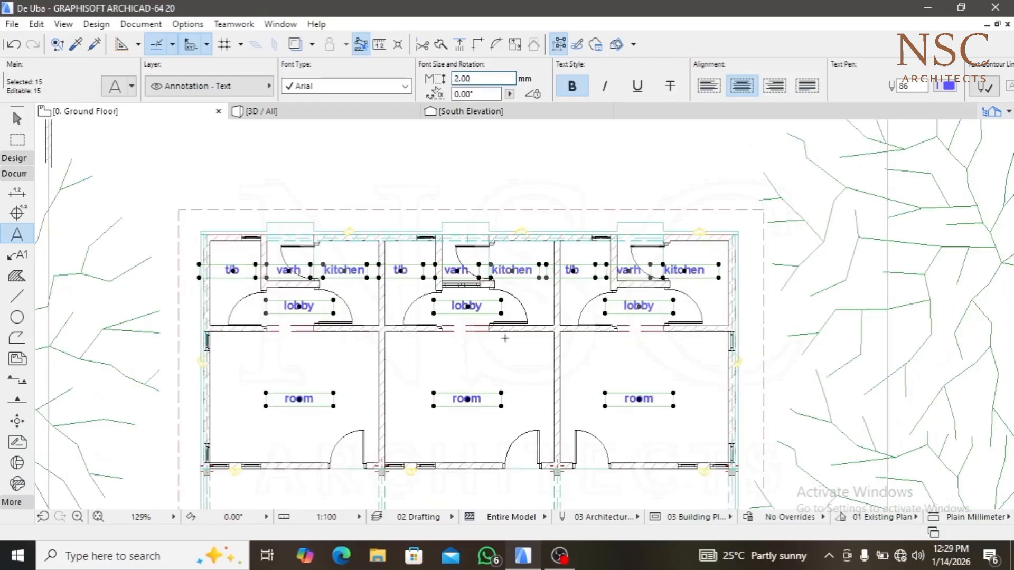
key("Escape")
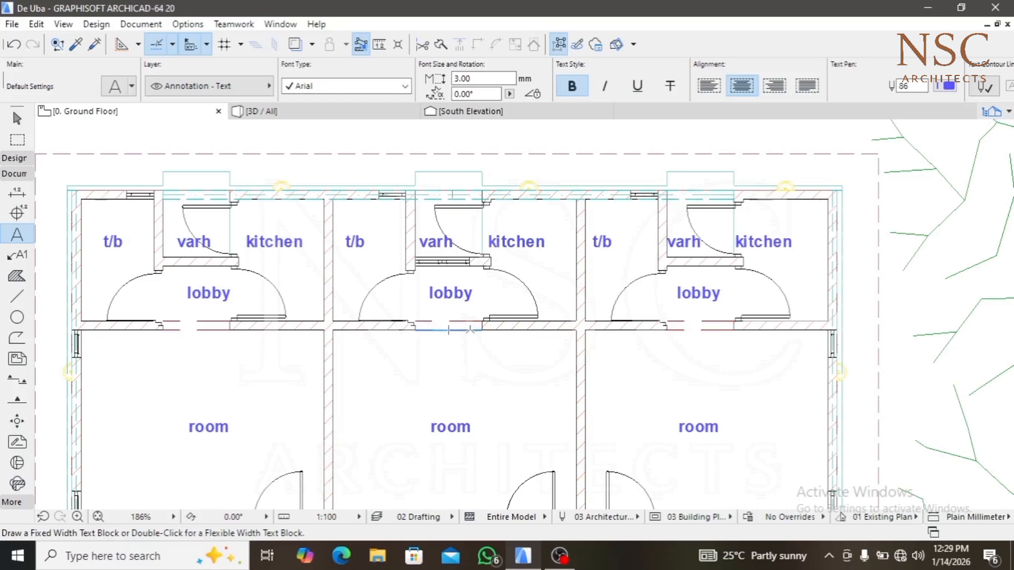
scroll(465, 348, "down", 5)
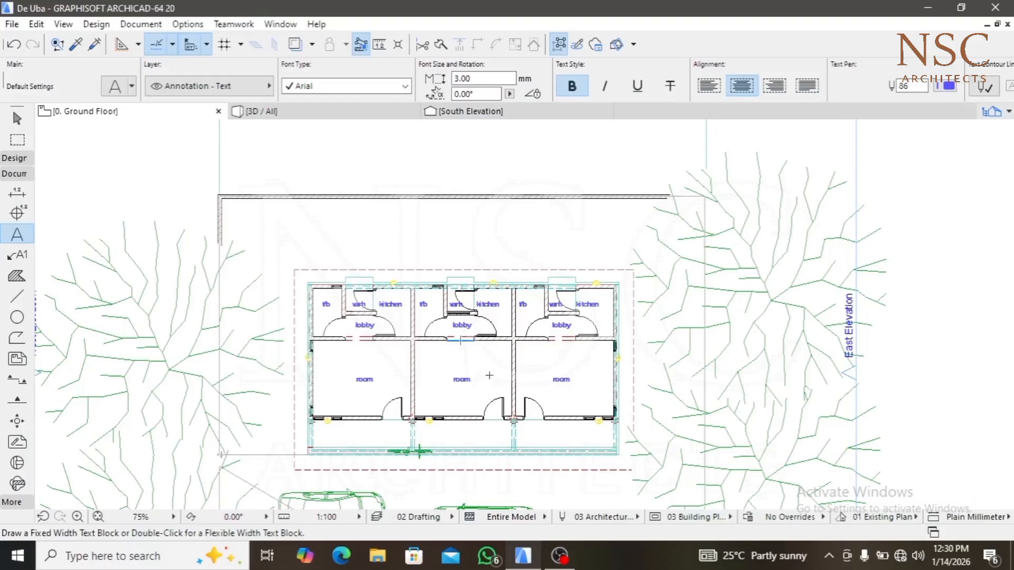
scroll(474, 446, "up", 3)
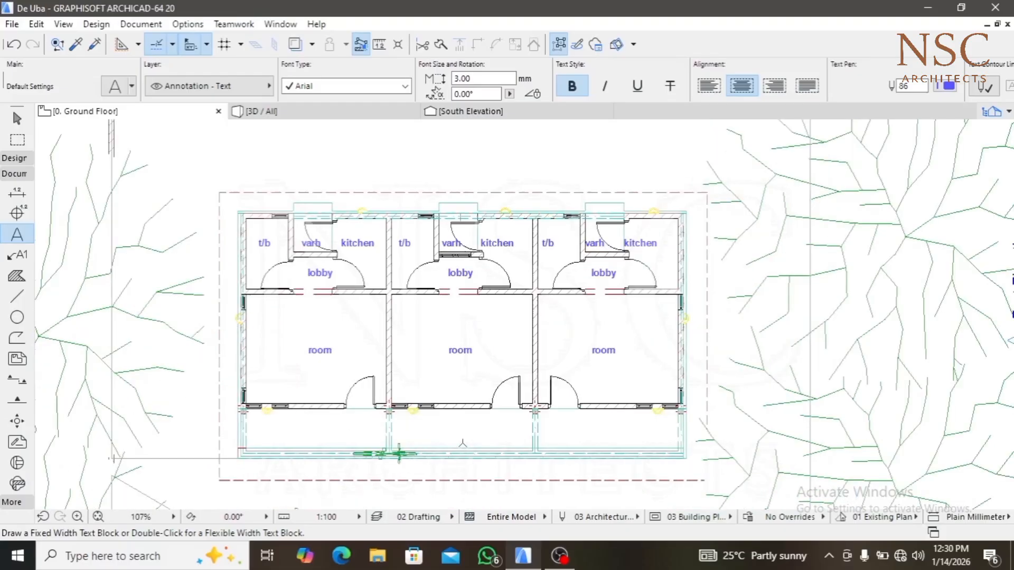
scroll(460, 329, "down", 3)
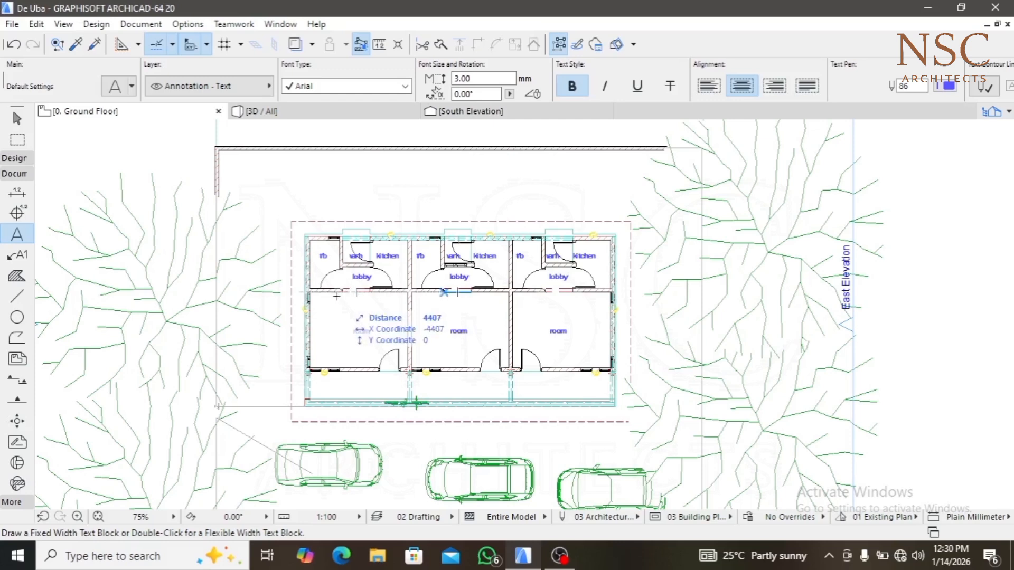
scroll(248, 212, "down", 3)
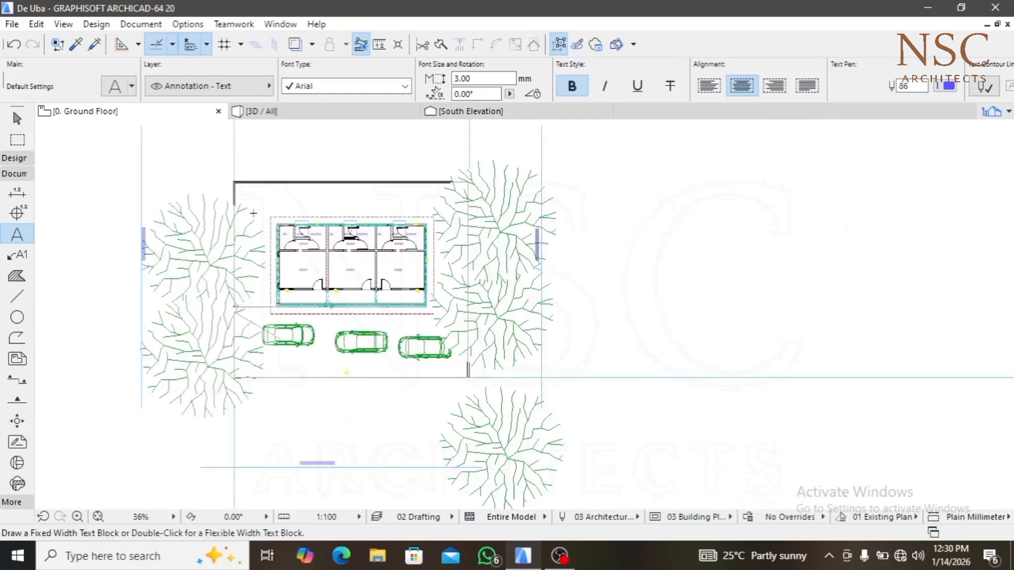
middle_click_drag(249, 210, 327, 224)
scroll(326, 220, "up", 4)
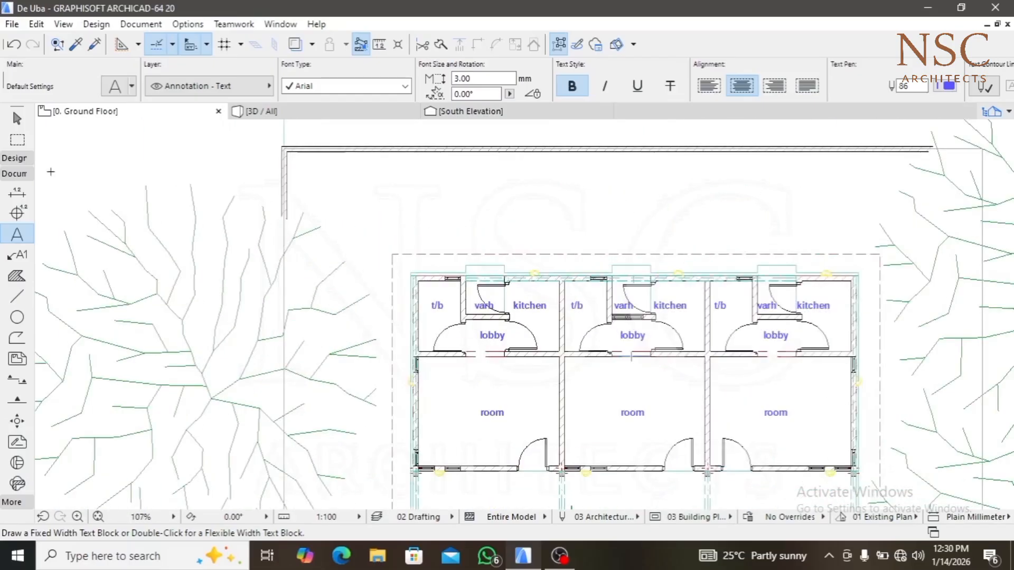
Enclose the building along its dashed roof outline in a marquee about 13875 by 8175 mm and copy all elements inside it
left_click(17, 140)
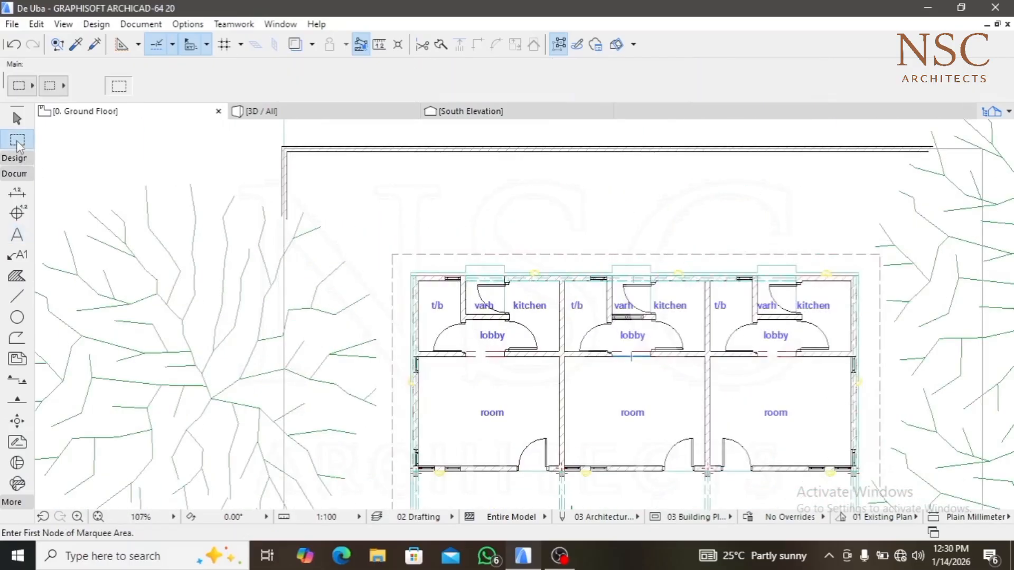
scroll(381, 242, "down", 3)
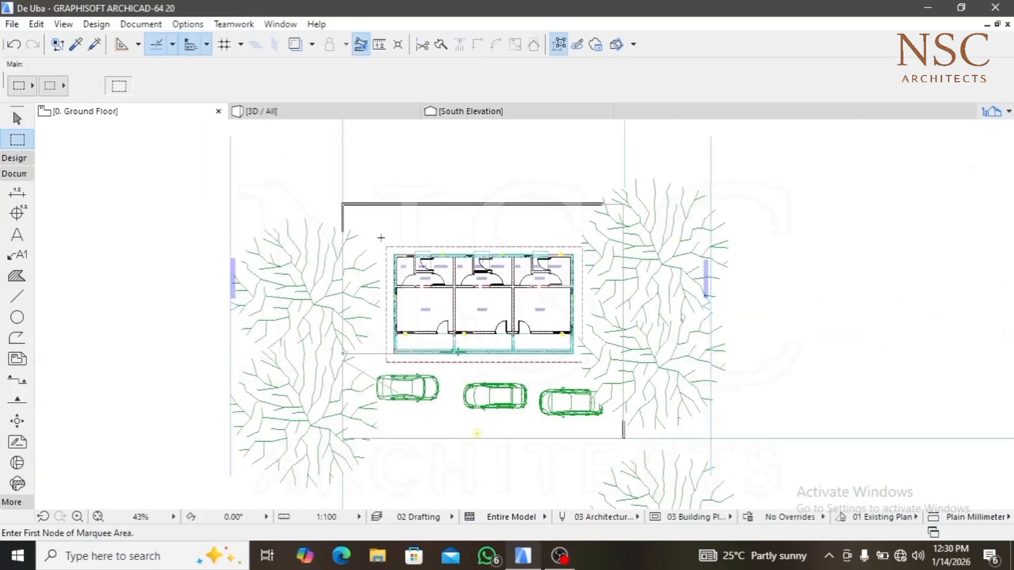
scroll(378, 236, "up", 1)
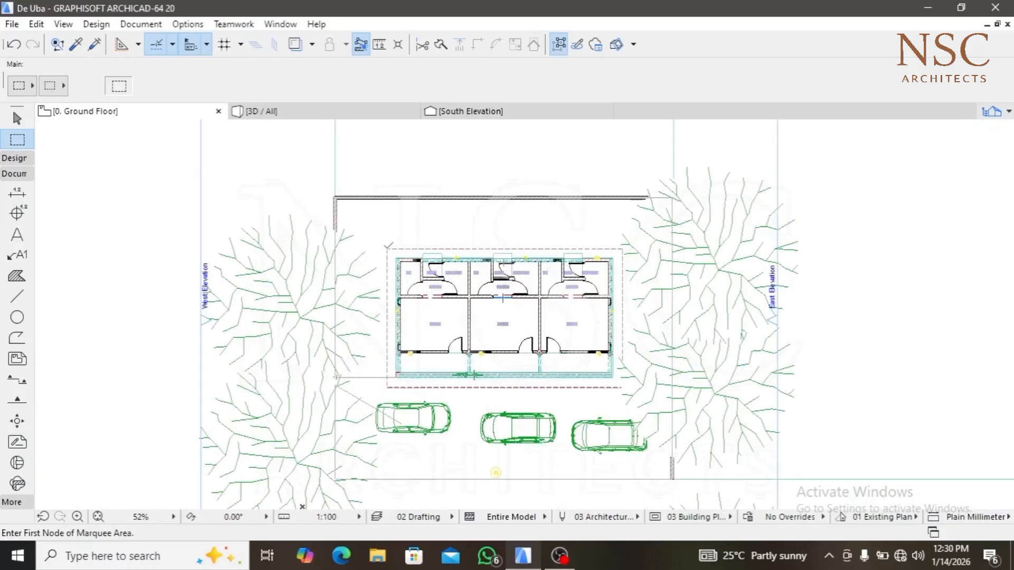
left_click(387, 249)
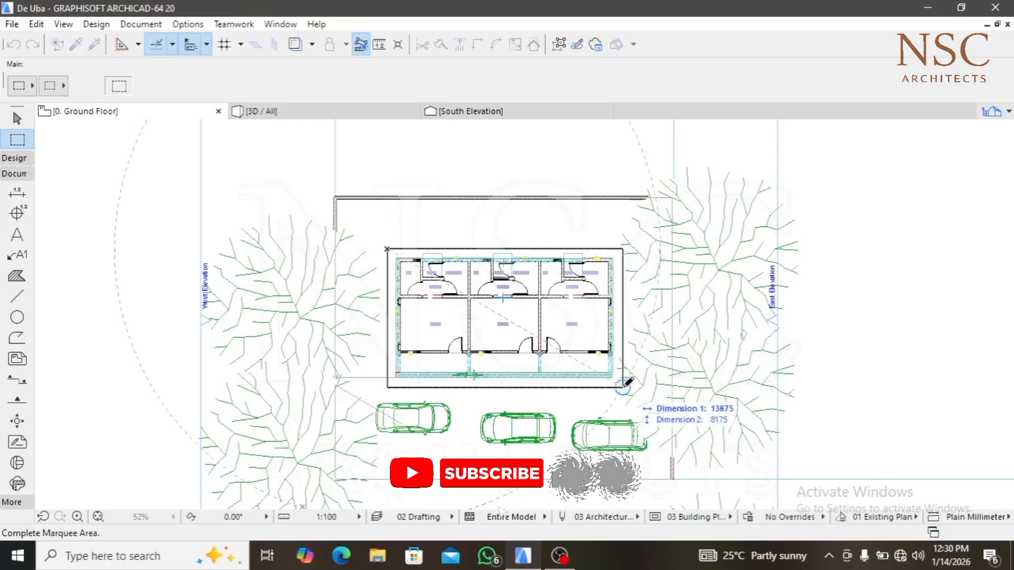
left_click(622, 387)
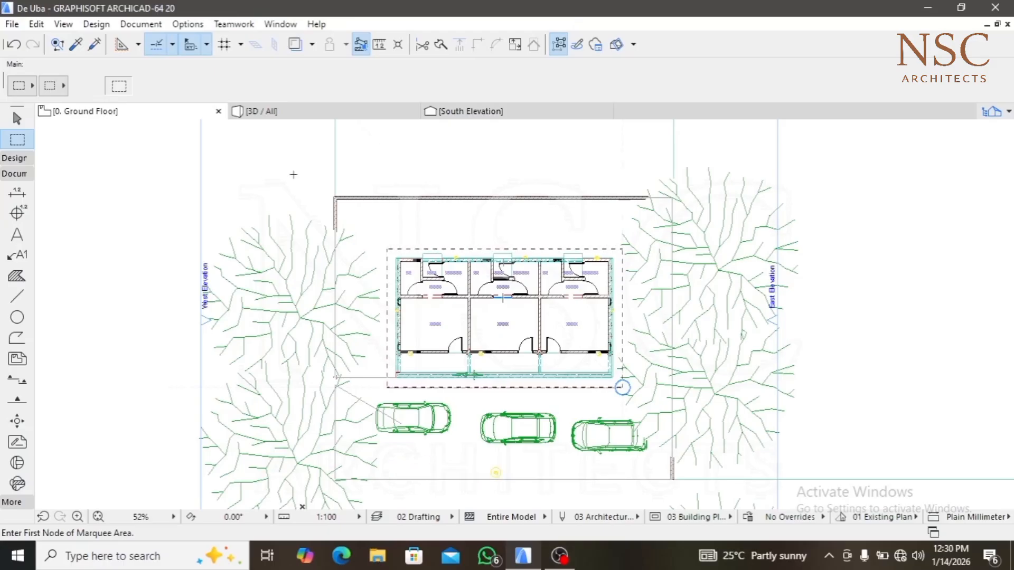
key("ctrl+a")
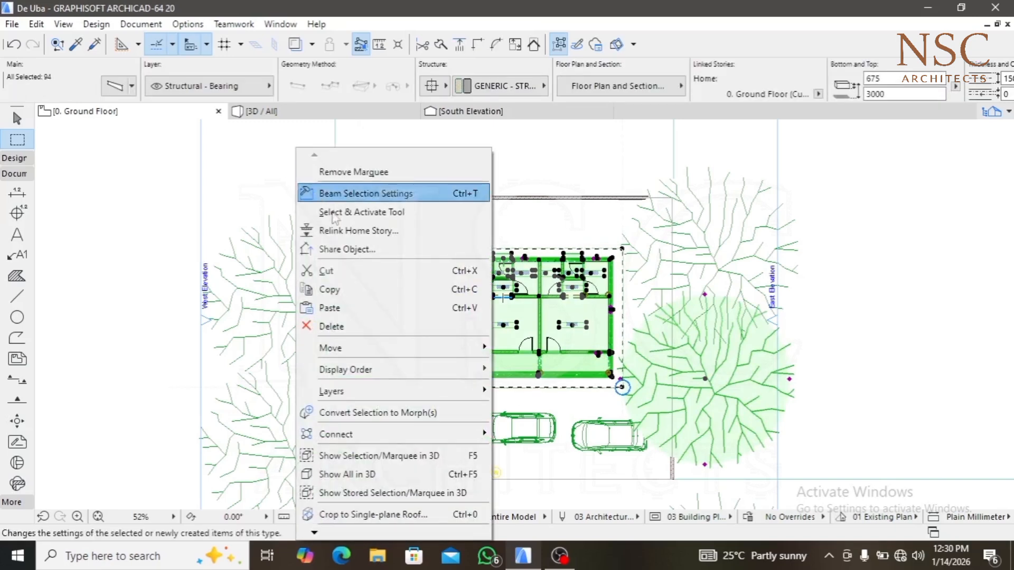
left_click(328, 287)
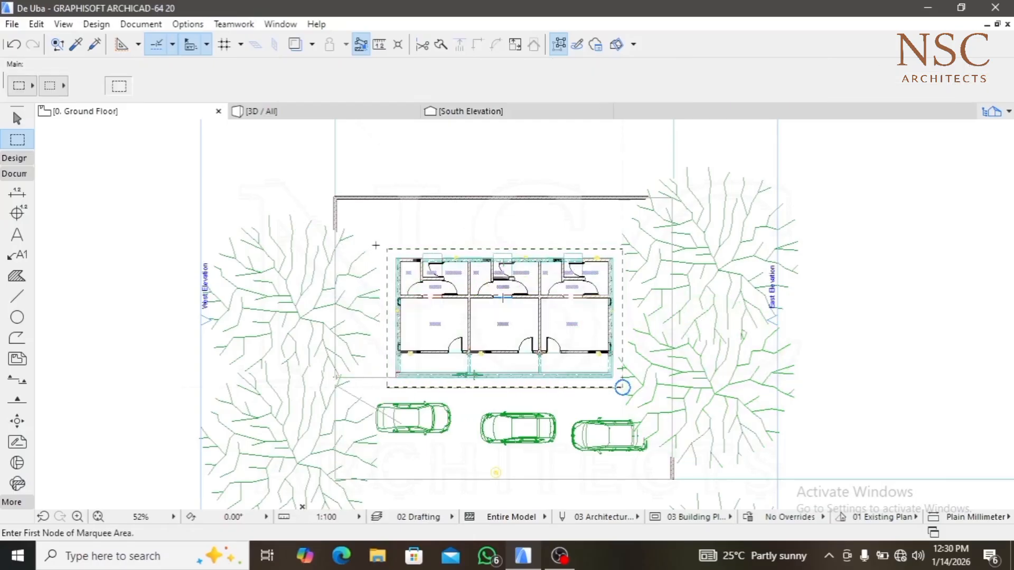
mouse_move(528, 556)
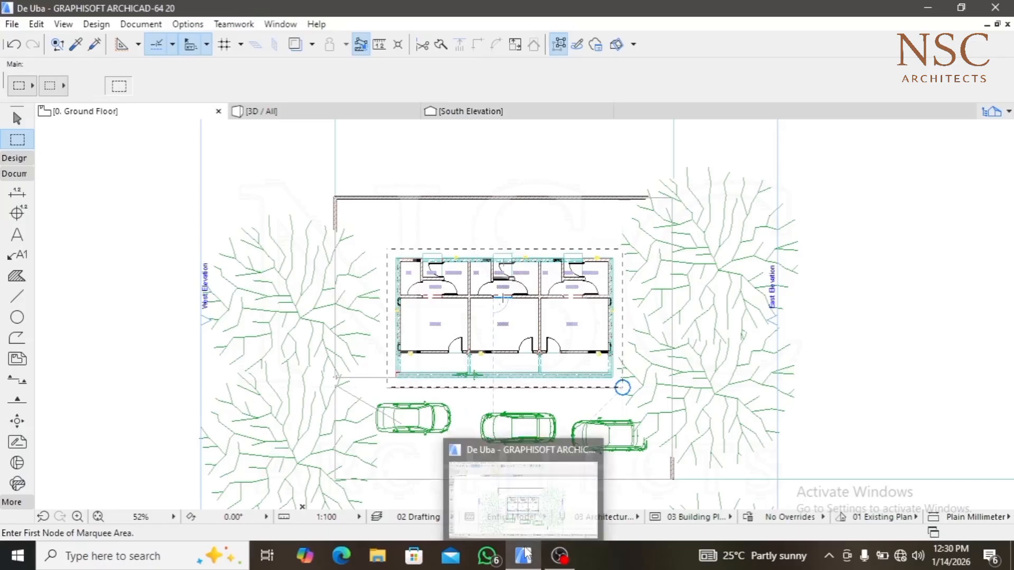
left_click(525, 556)
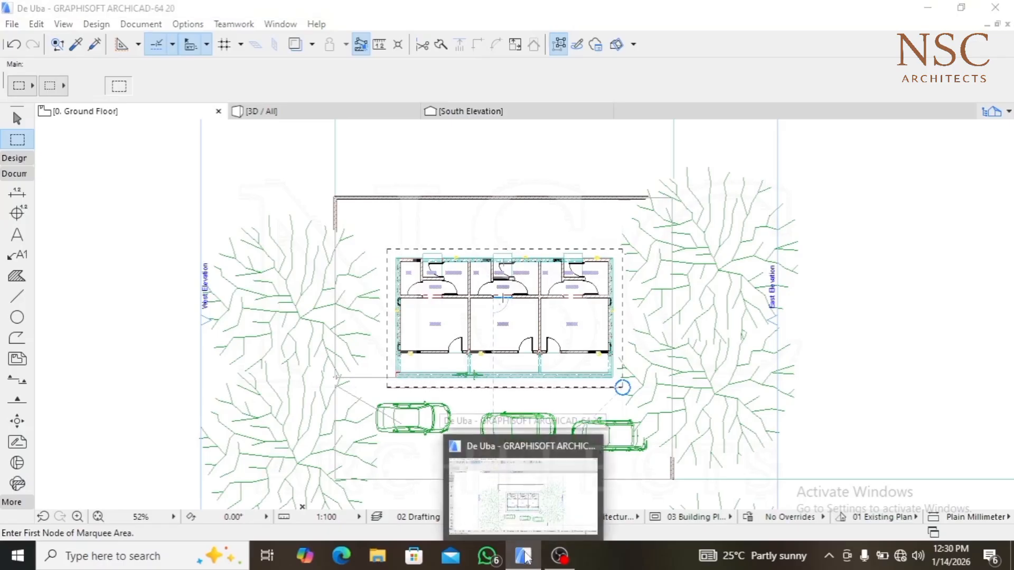
right_click(525, 557)
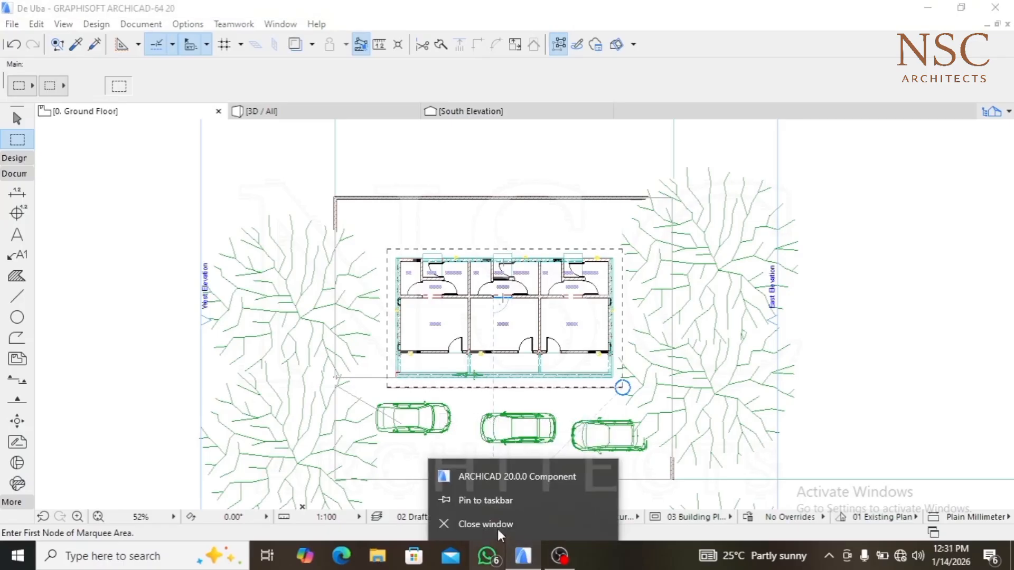
left_click(316, 356)
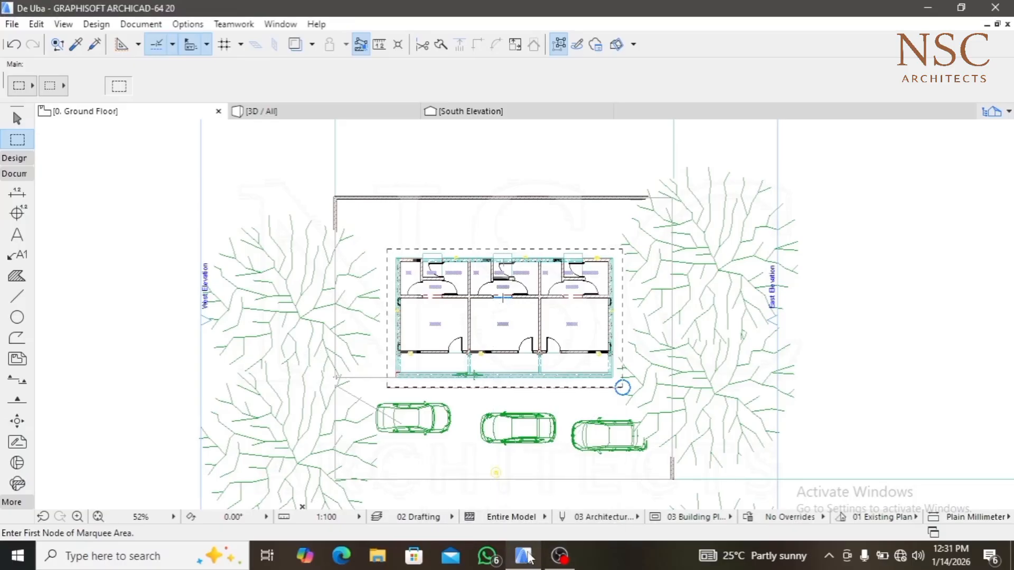
Launch a second Archicad instance while keeping the current project open
mouse_move(527, 560)
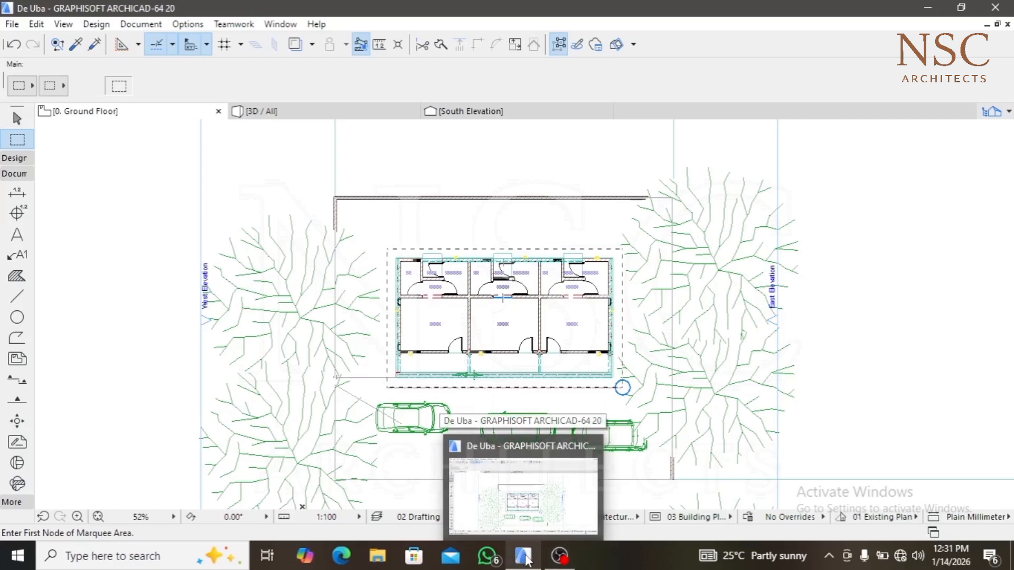
left_click(525, 561)
right_click(528, 561)
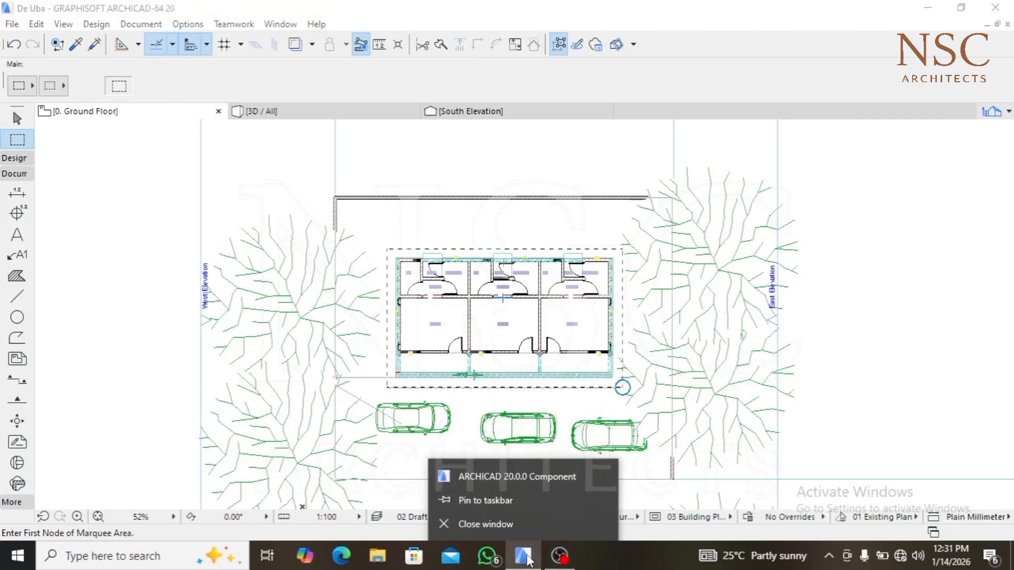
left_click(512, 476)
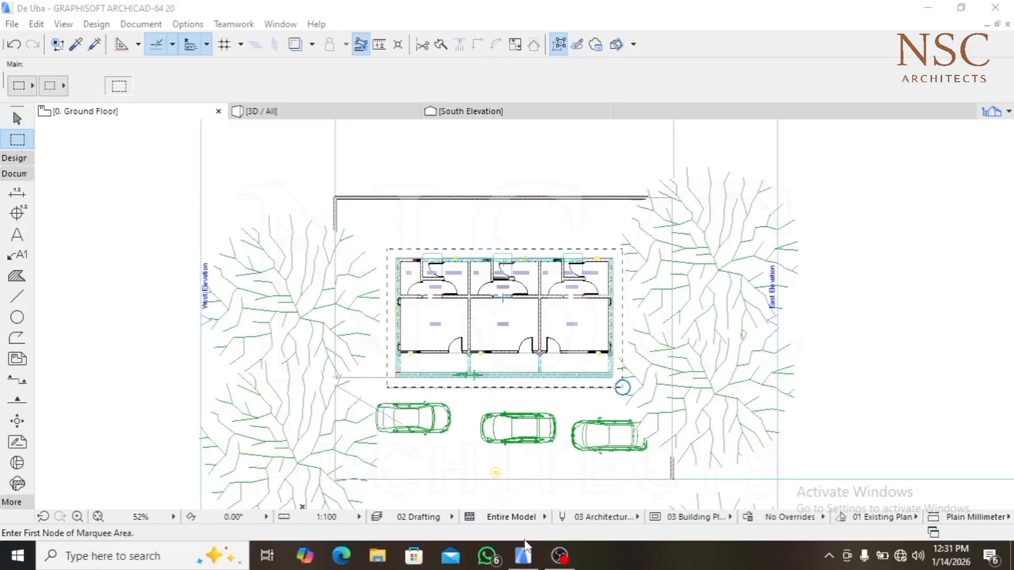
mouse_move(521, 549)
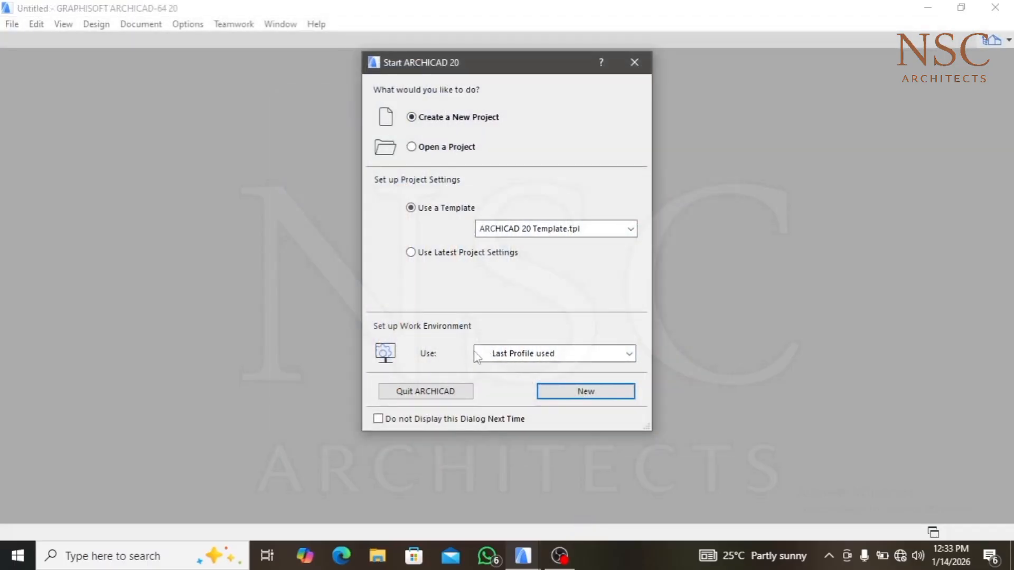
Create a new project from ARCHICAD 20 Template.tpl with the Default Profile work environment
left_click(515, 359)
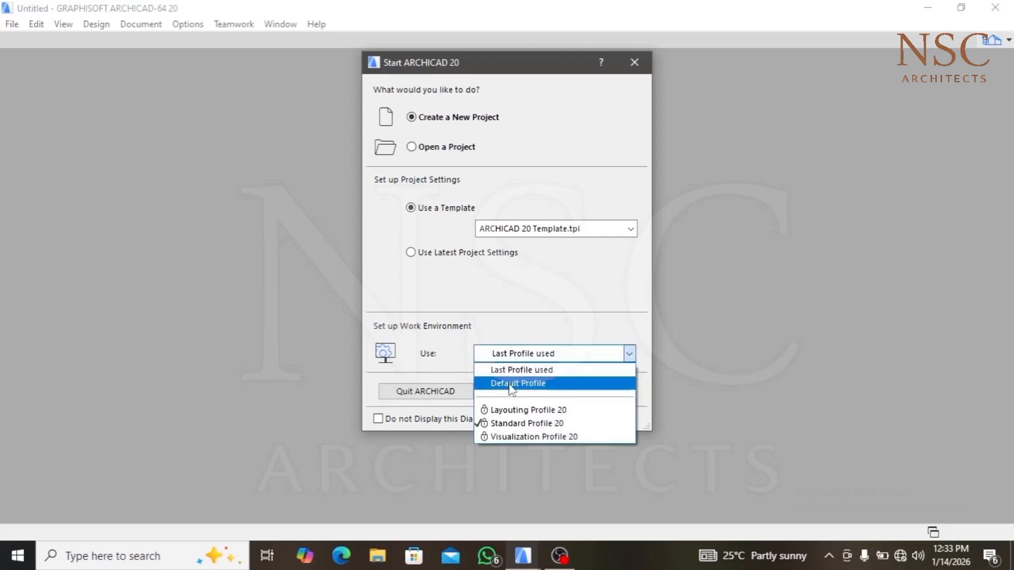
left_click(511, 384)
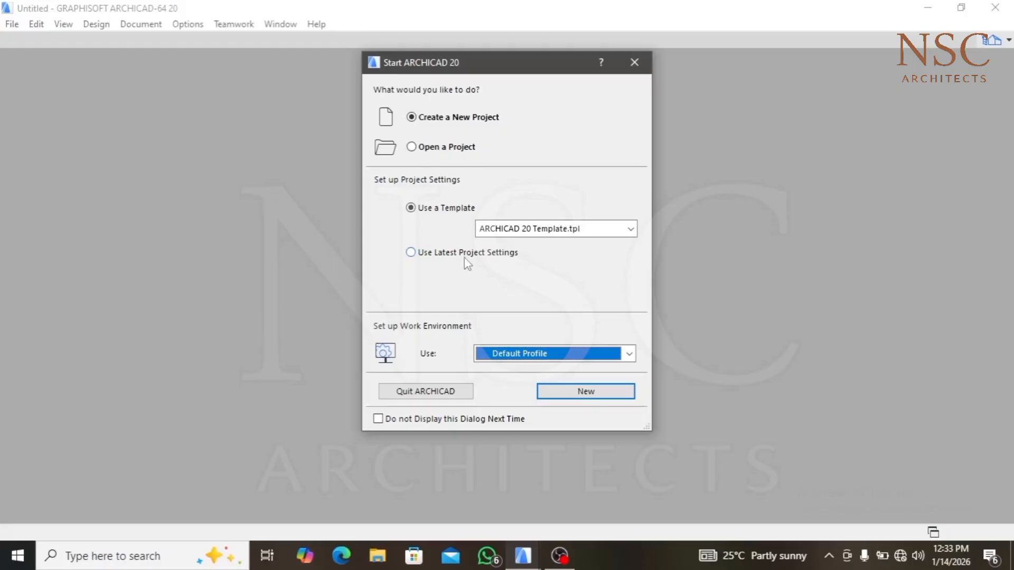
left_click(582, 396)
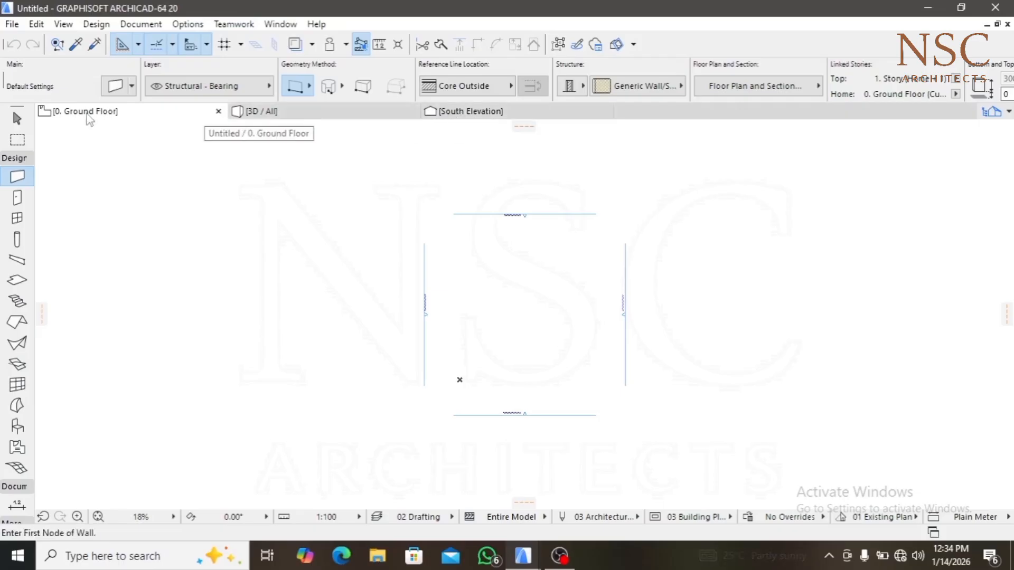
Inspect the new project's empty 3D view and return to the ground floor plan
left_click(304, 114)
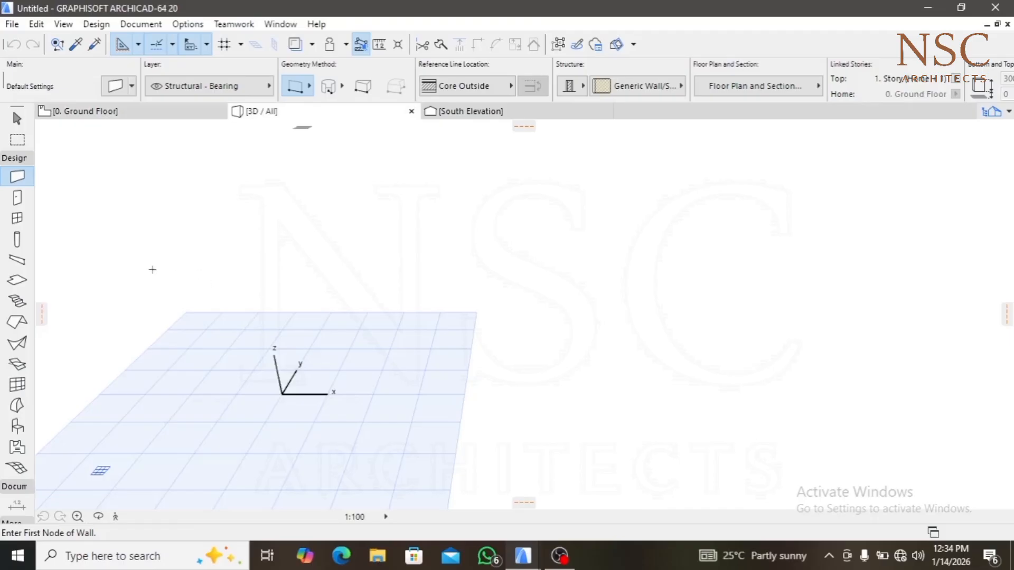
scroll(239, 319, "up", 2)
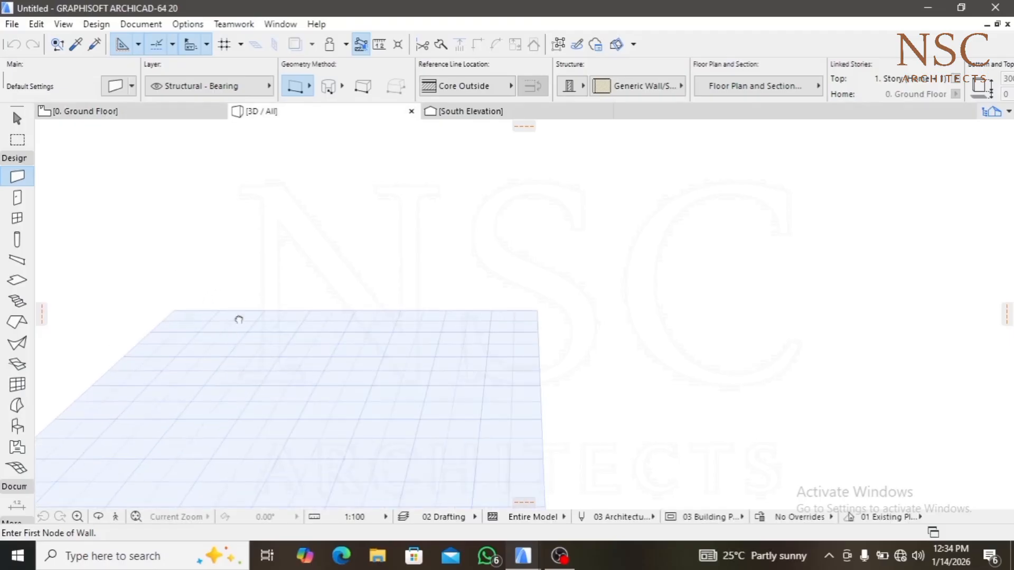
middle_click_drag(238, 320, 278, 242)
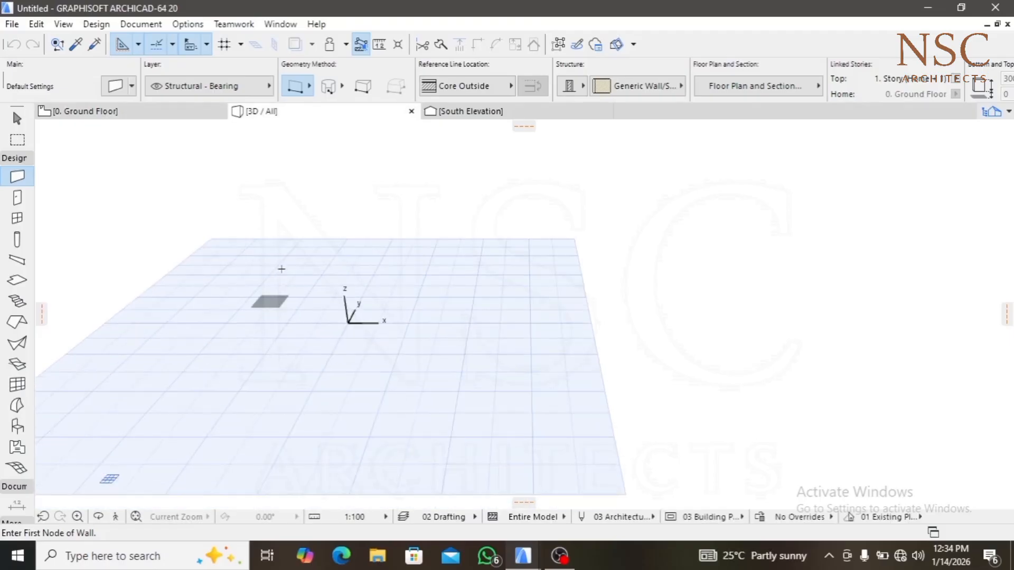
scroll(338, 209, "down", 2)
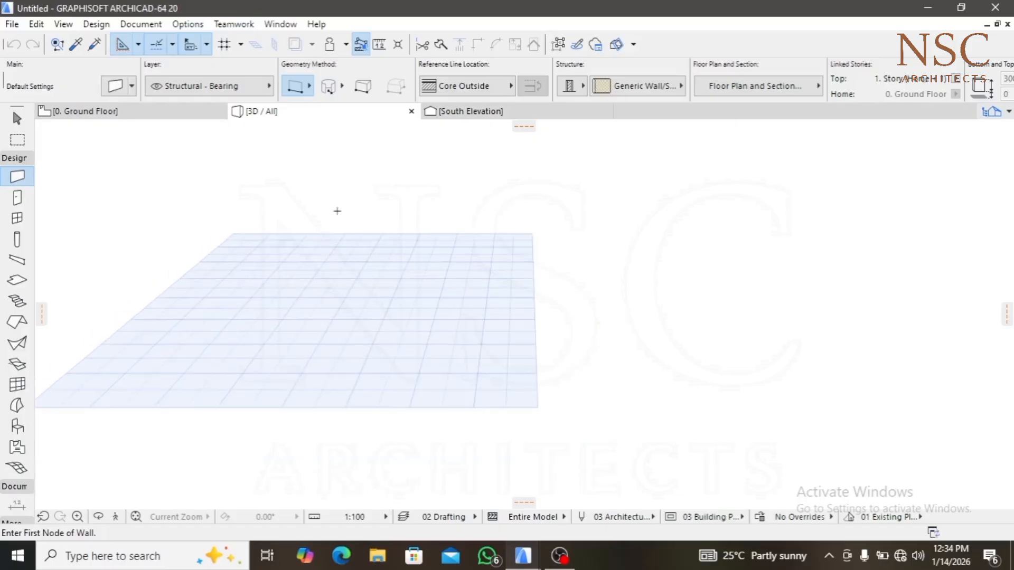
left_click(118, 110)
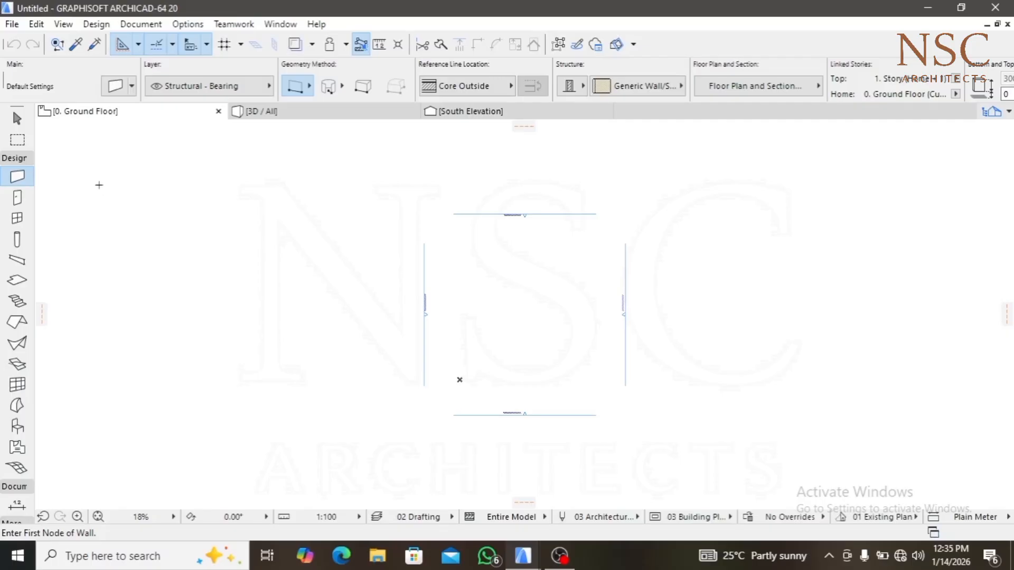
Open the project's dimension preferences and set the linear dimension unit to millimeter
left_click(185, 25)
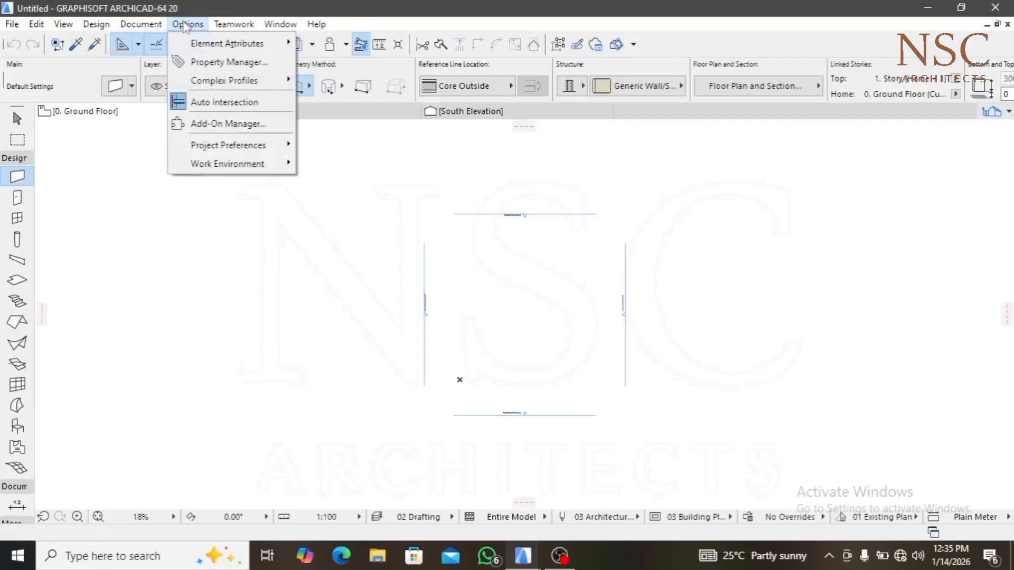
mouse_move(213, 152)
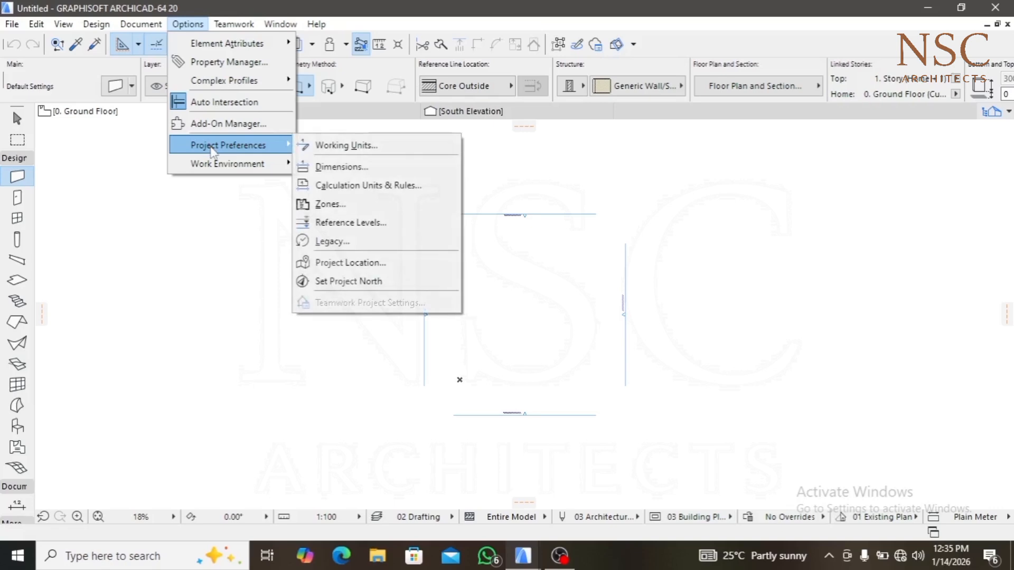
left_click(331, 167)
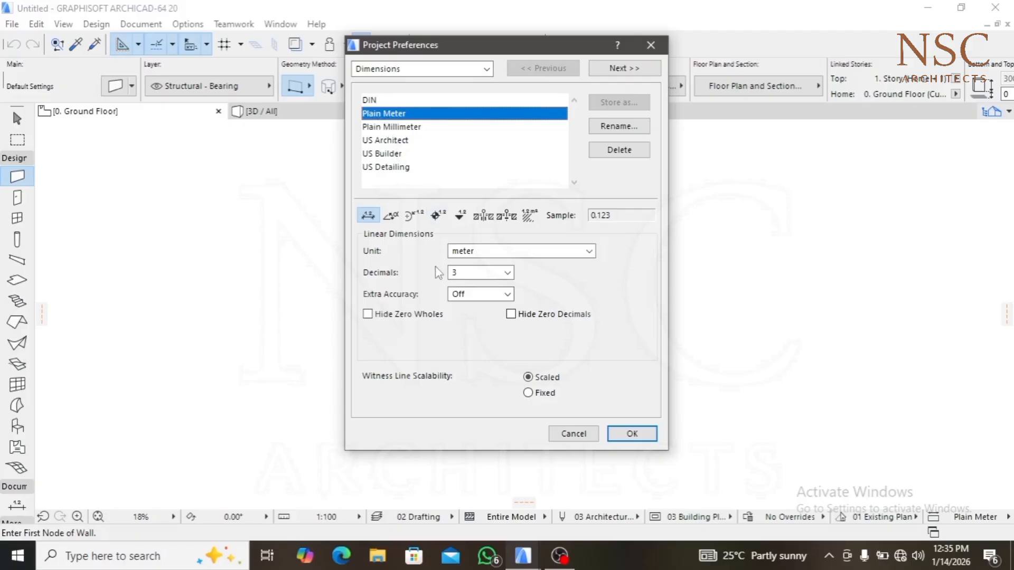
left_click(490, 253)
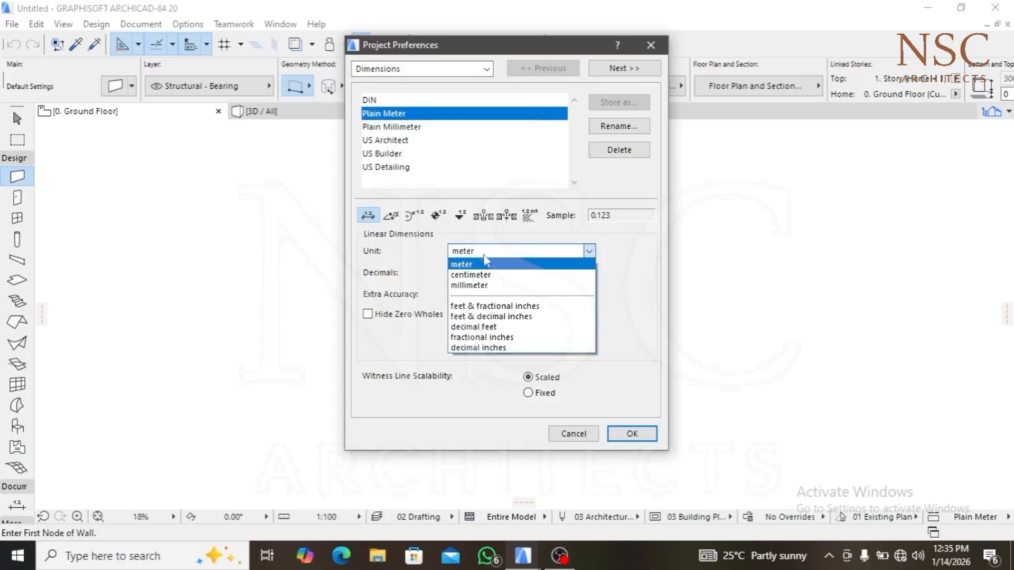
left_click(491, 253)
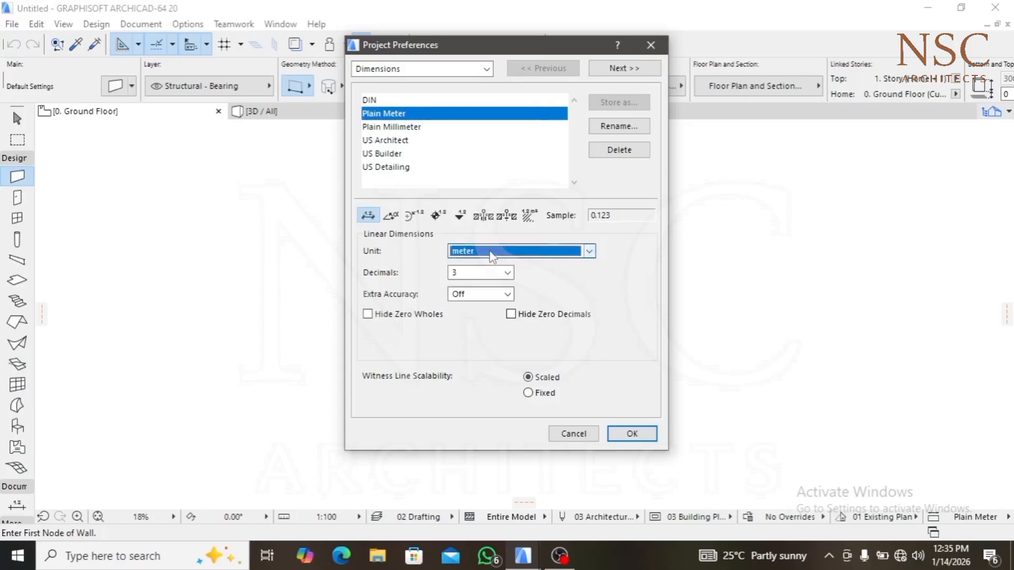
left_click(491, 252)
left_click(491, 285)
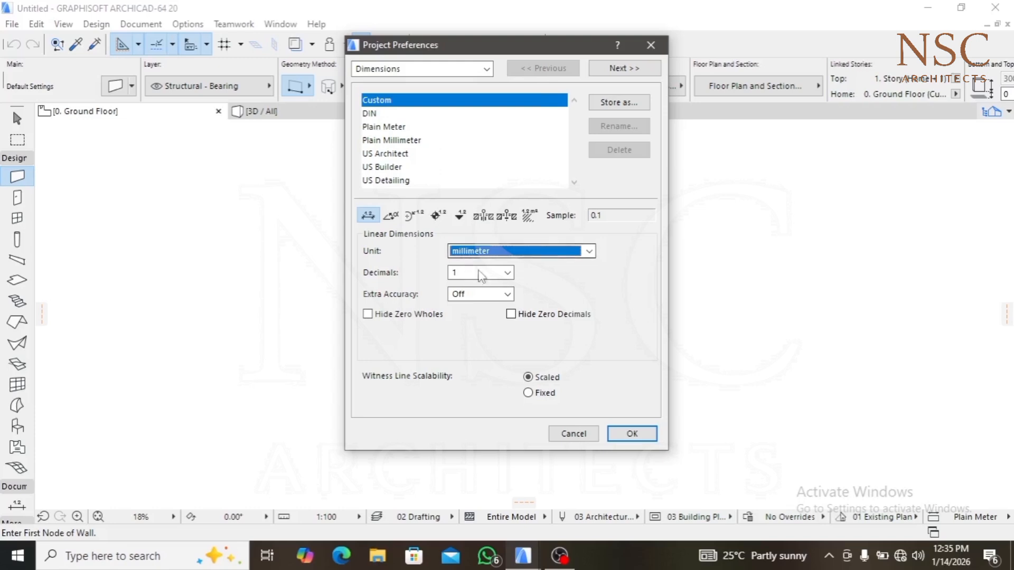
Set the calculation units to millimeter for length, square millimeter for area and cubic millimeter for volume
left_click(617, 69)
left_click(548, 135)
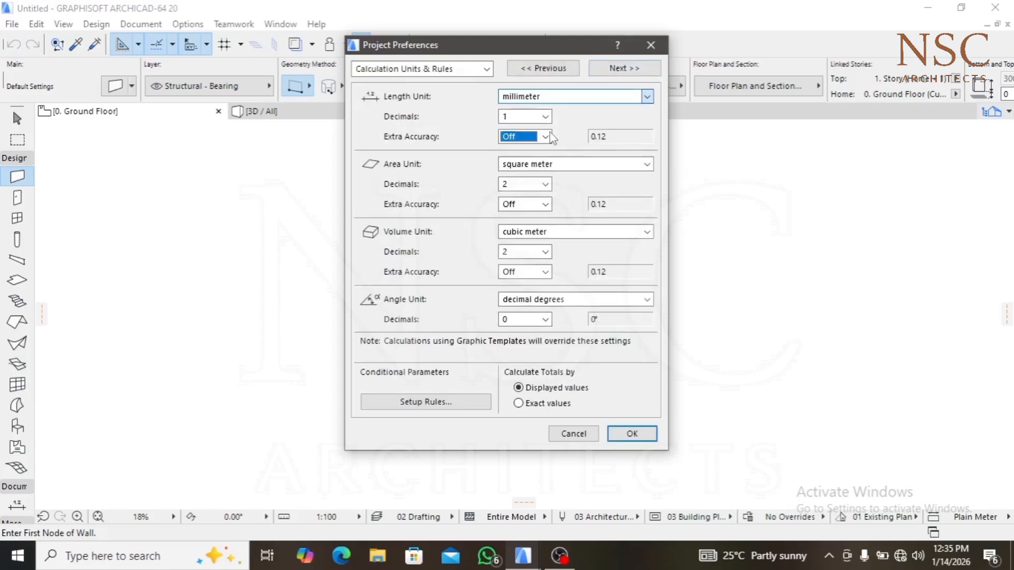
left_click(550, 98)
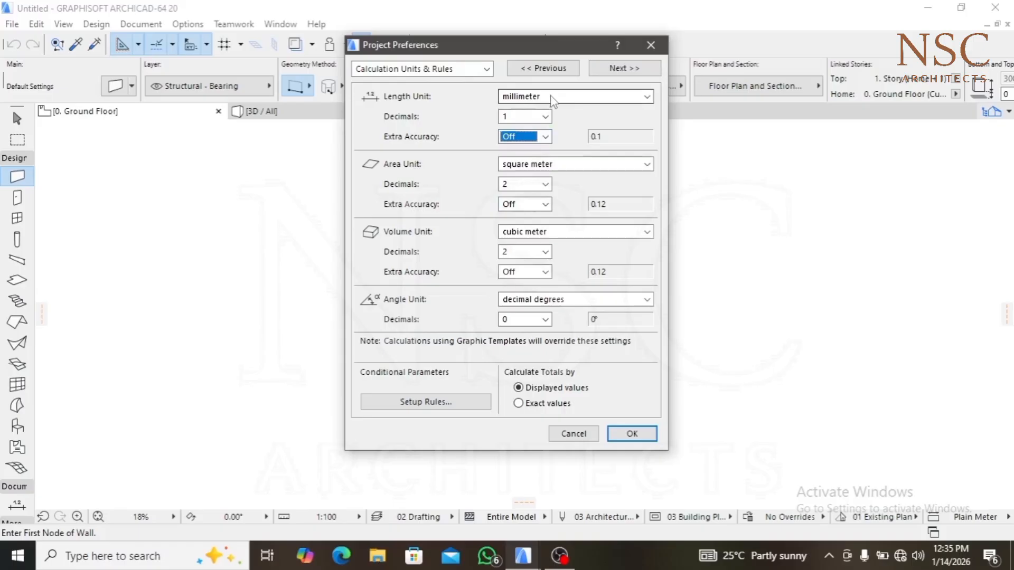
left_click(551, 99)
left_click(552, 99)
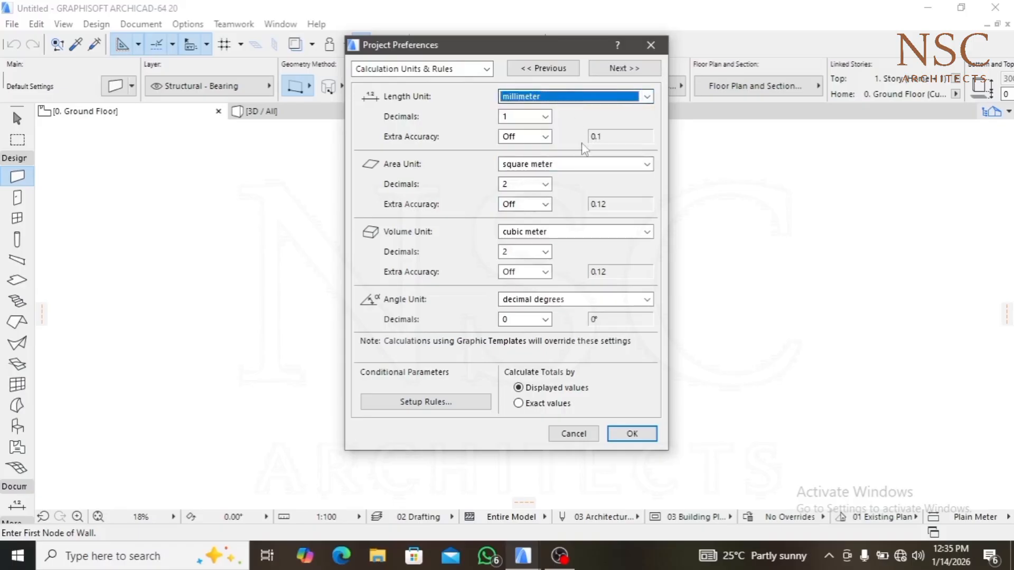
left_click(583, 166)
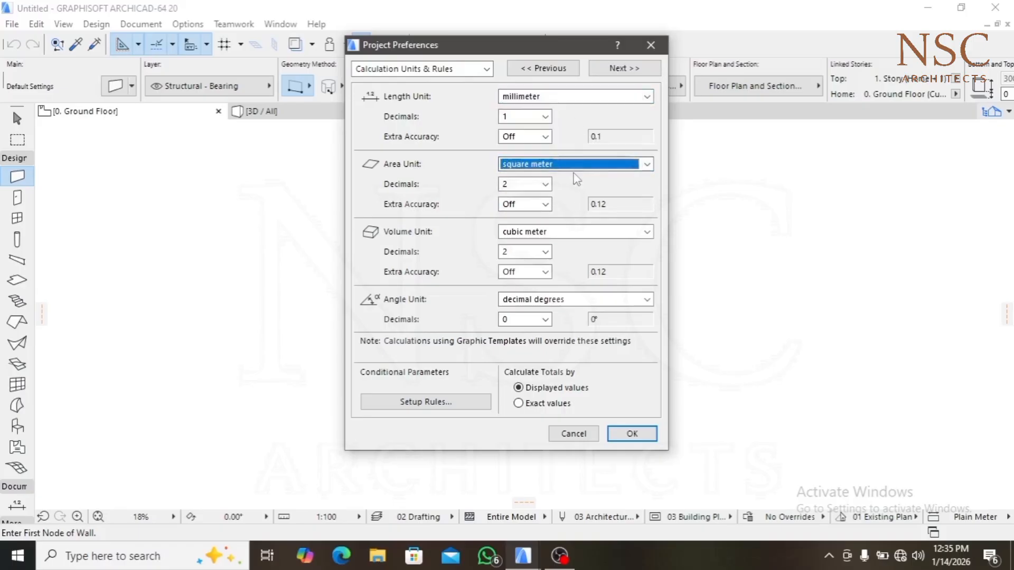
left_click(579, 167)
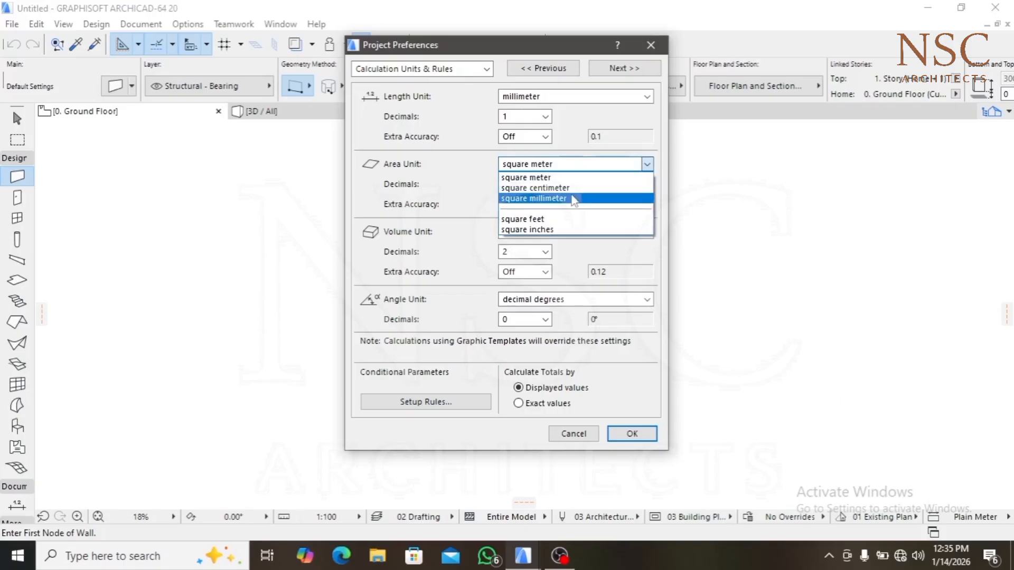
left_click(574, 198)
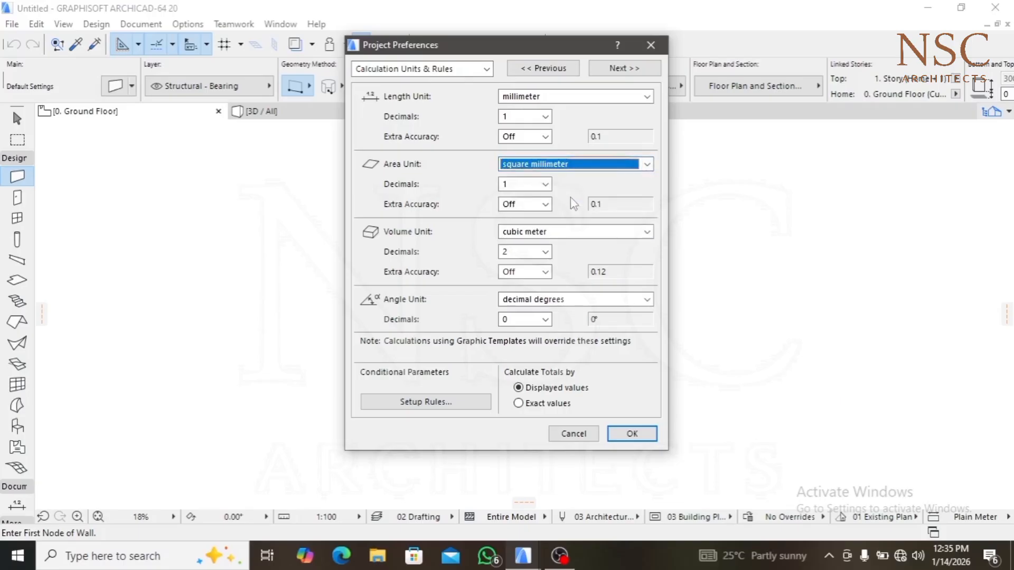
left_click(554, 232)
left_click(562, 276)
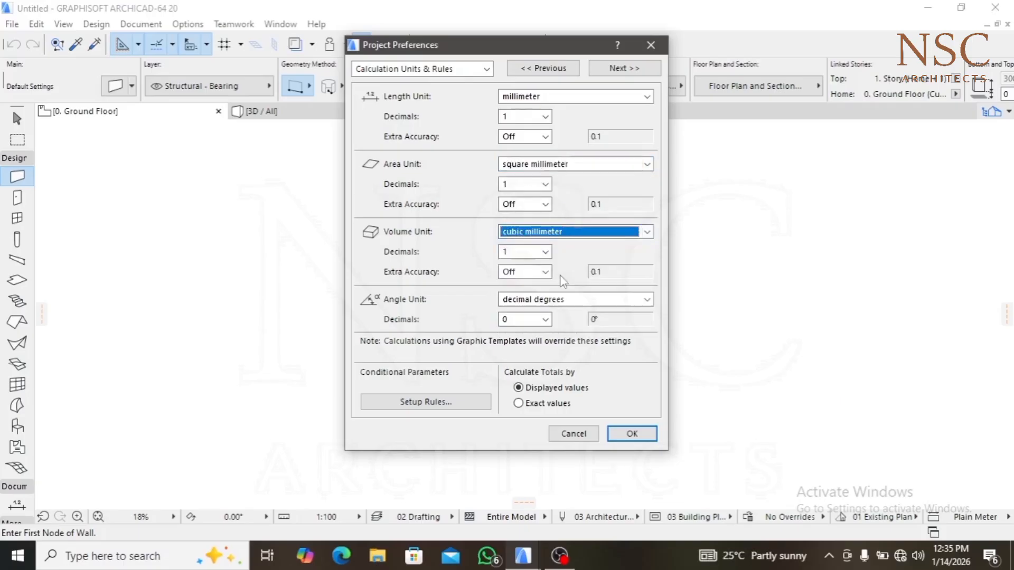
Check the remaining project preference pages, then apply the Plain Millimeter dimension standard and confirm the preferences
left_click(612, 71)
left_click(612, 70)
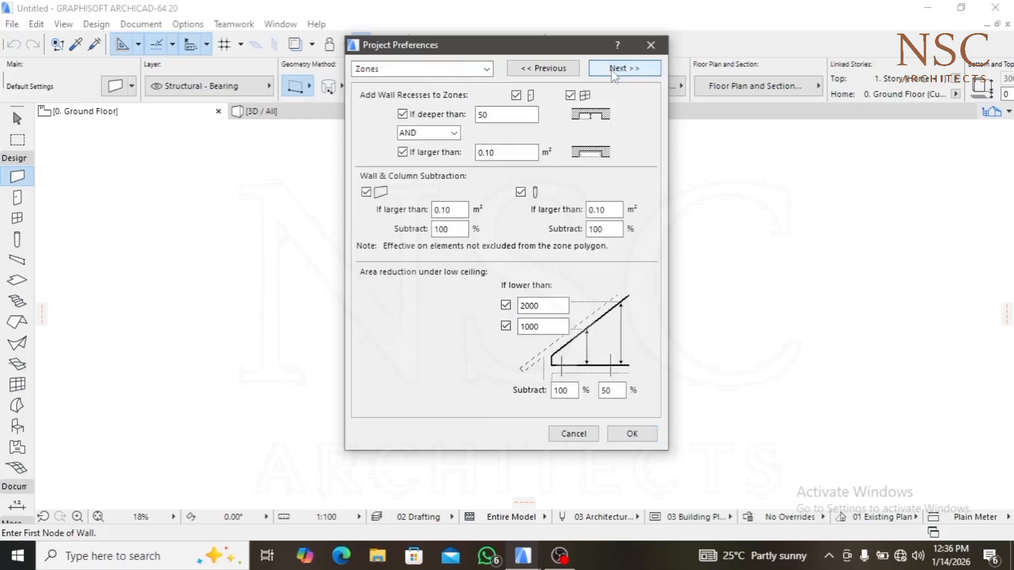
left_click(607, 72)
left_click(612, 73)
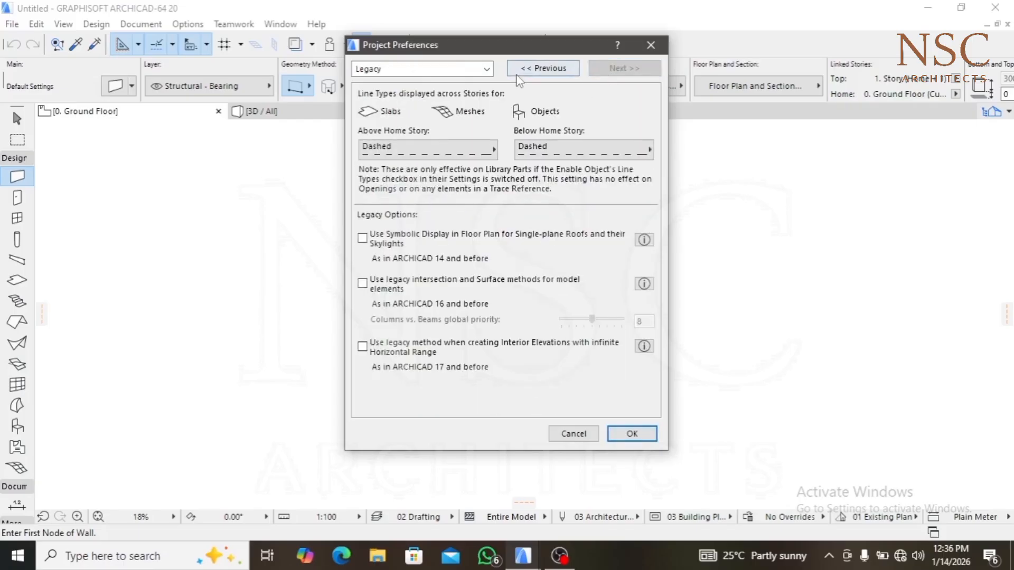
left_click(536, 74)
left_click(536, 74)
left_click(536, 74)
left_click(536, 74)
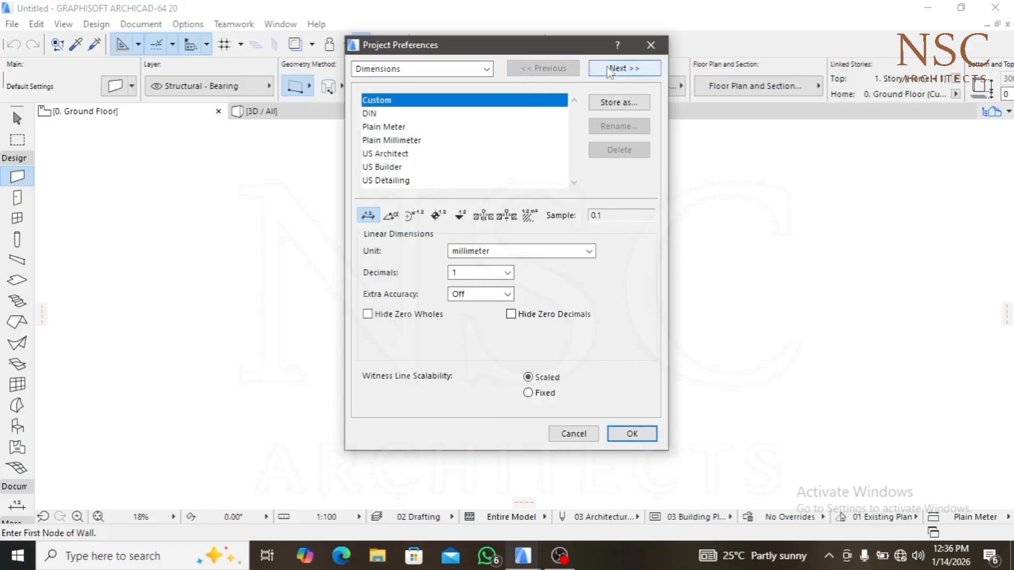
left_click(409, 141)
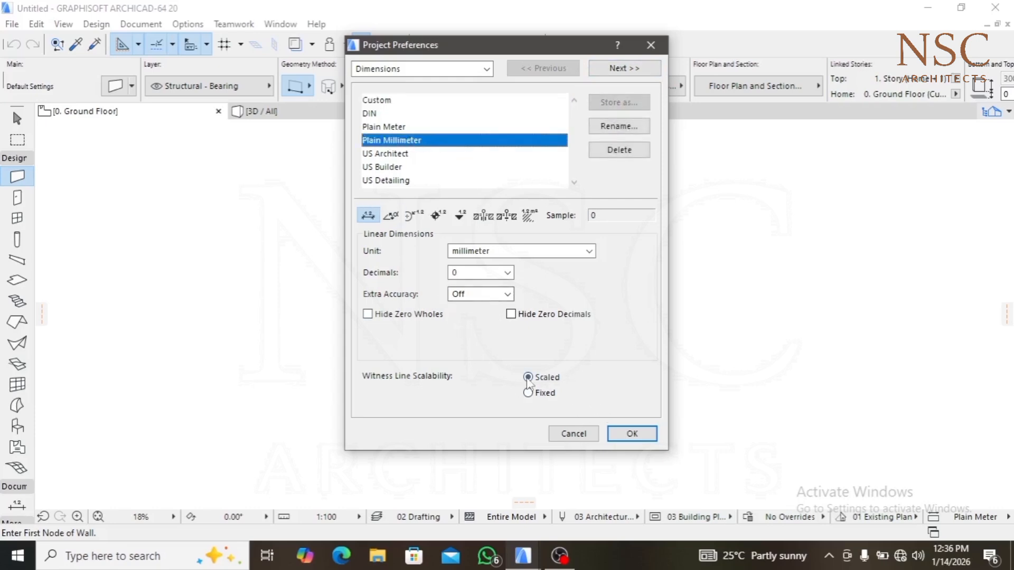
left_click(632, 433)
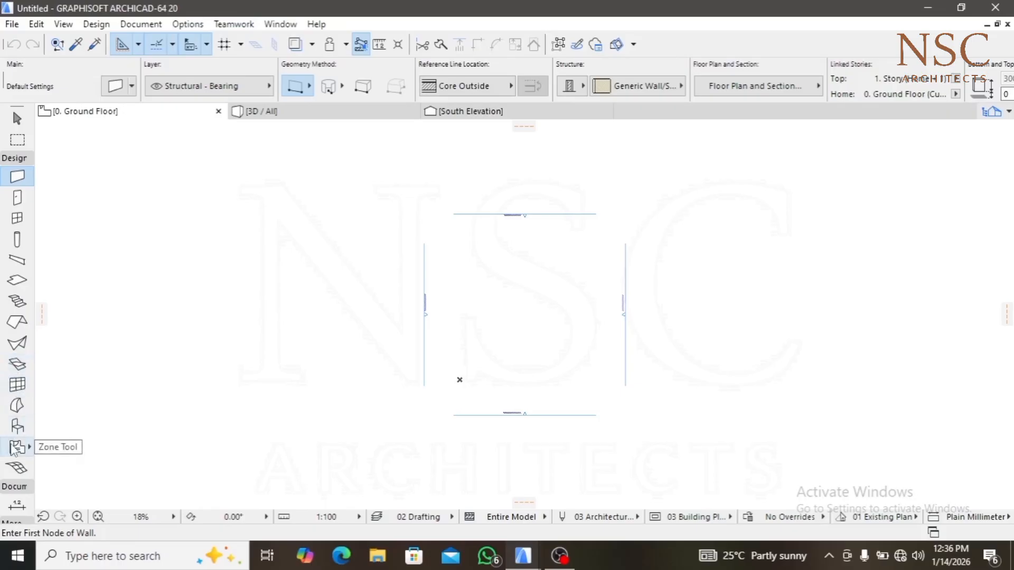
Review the toolbox's Document and More tool groups and return to the Design tools
left_click(12, 158)
left_click(11, 173)
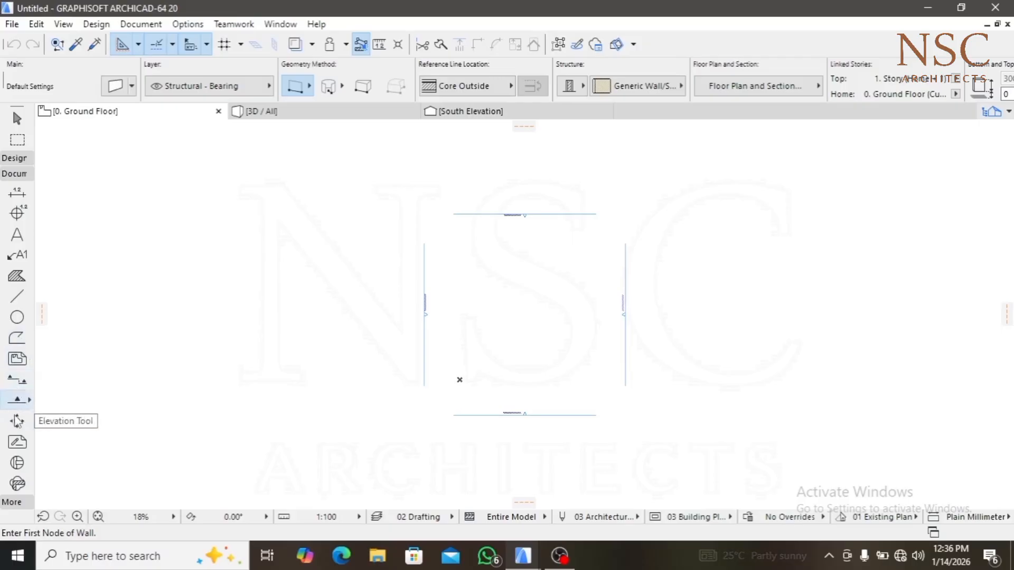
scroll(42, 188, "down", 1)
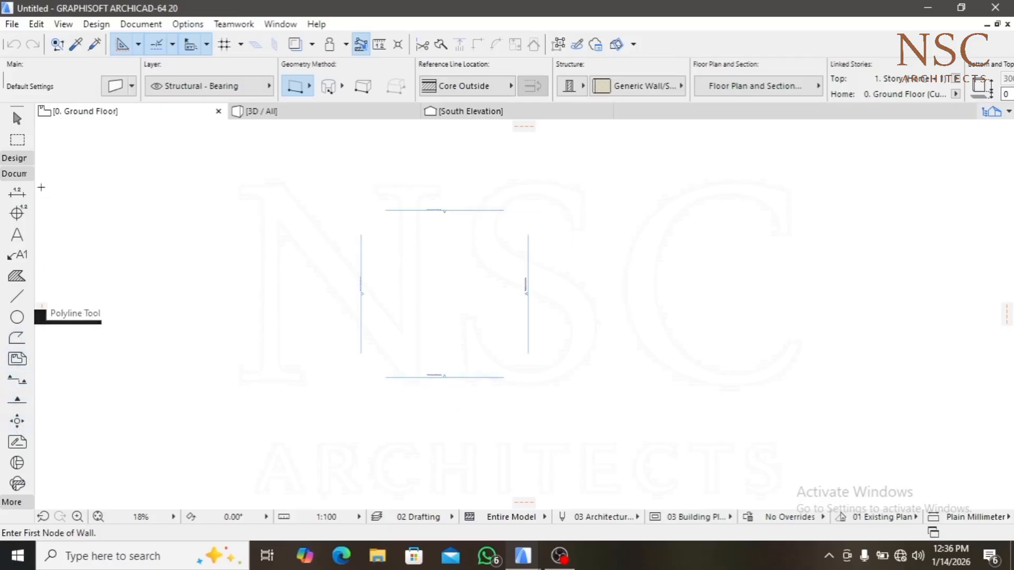
left_click(13, 173)
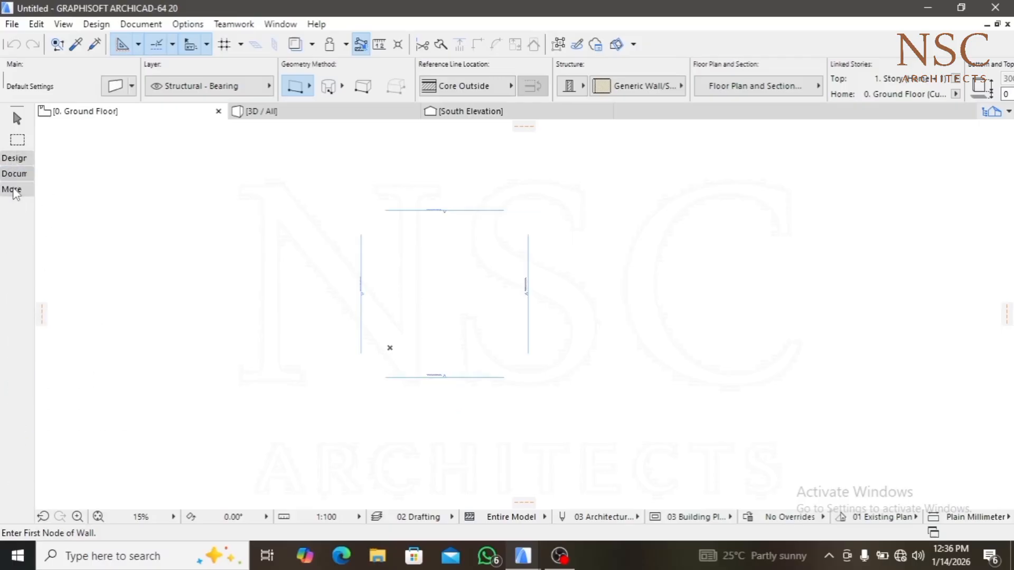
left_click(10, 190)
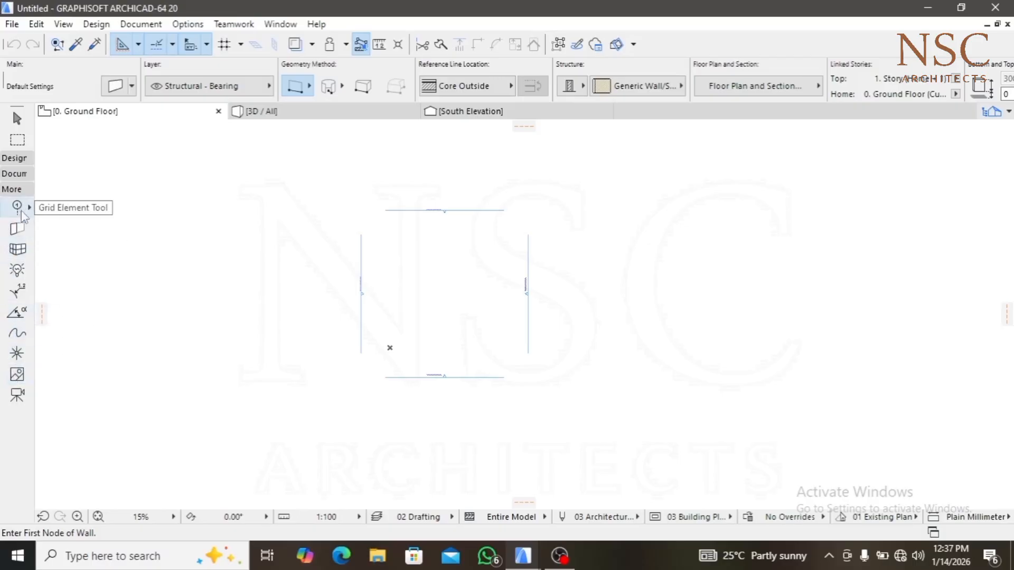
left_click(10, 158)
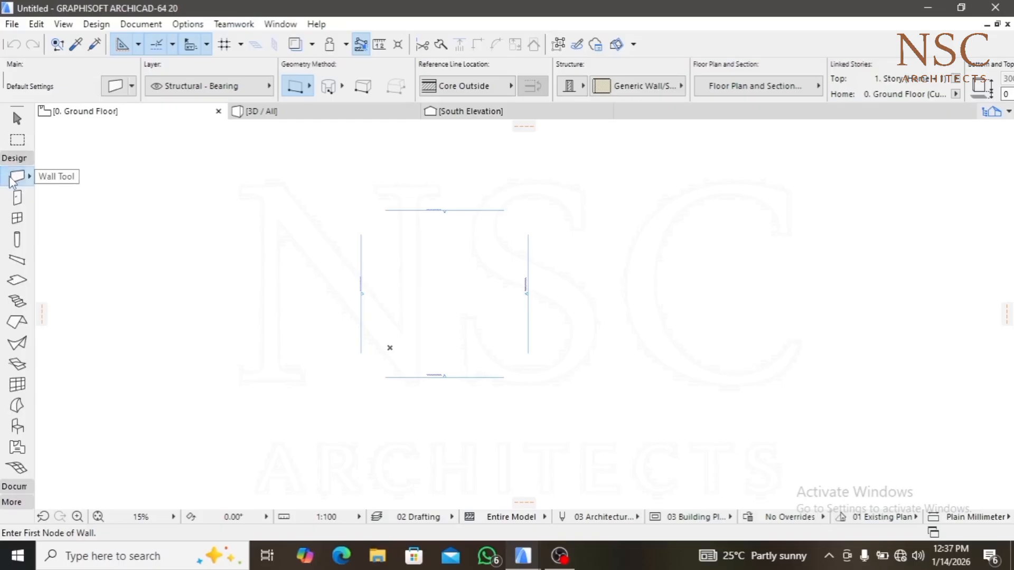
Set the default wall to a basic structure 150 mm thick with Masonry Block - Structural as its building material
left_click(115, 87)
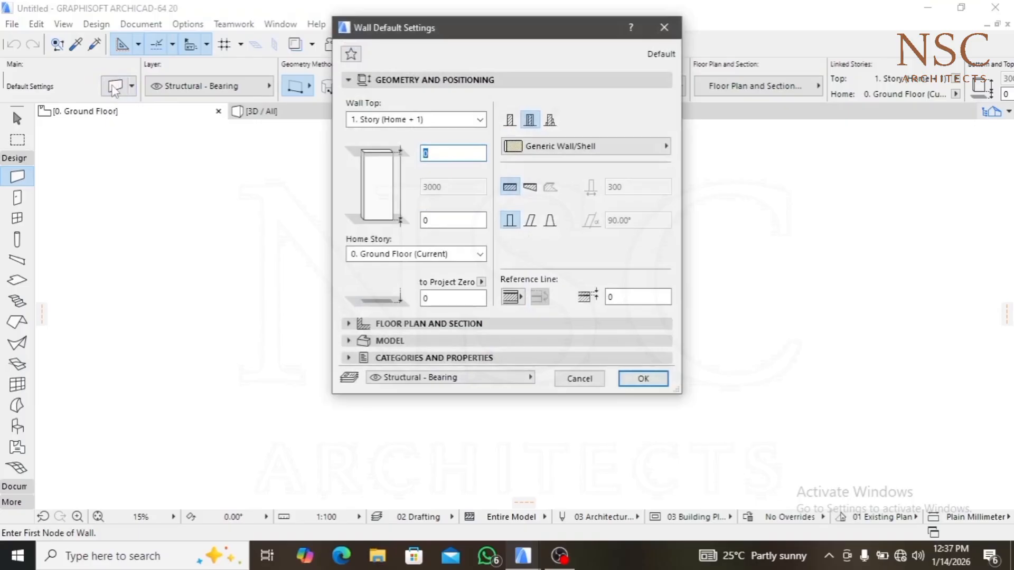
left_click(510, 120)
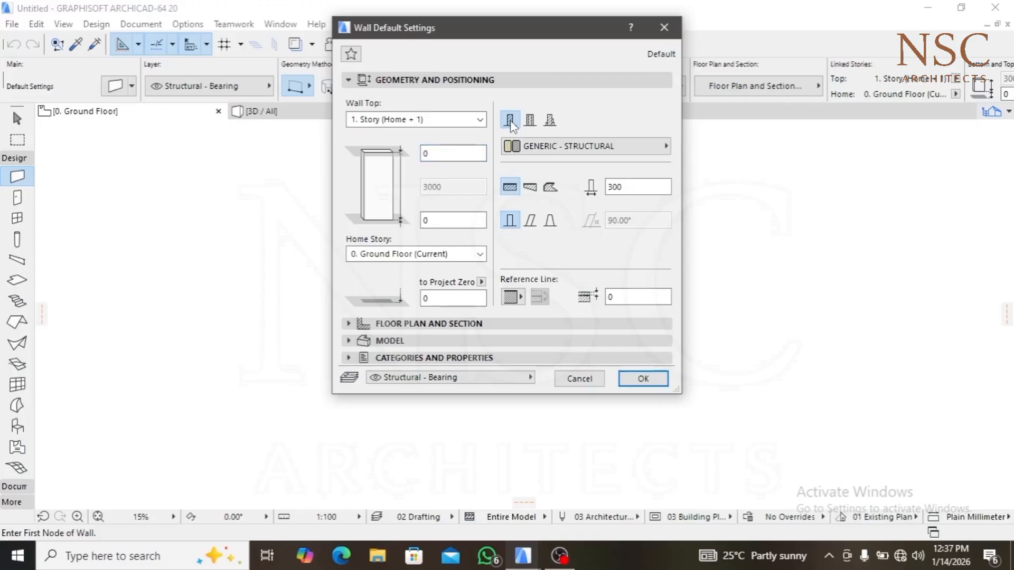
double_click(631, 187)
left_click(533, 146)
left_click(534, 148)
left_click(535, 150)
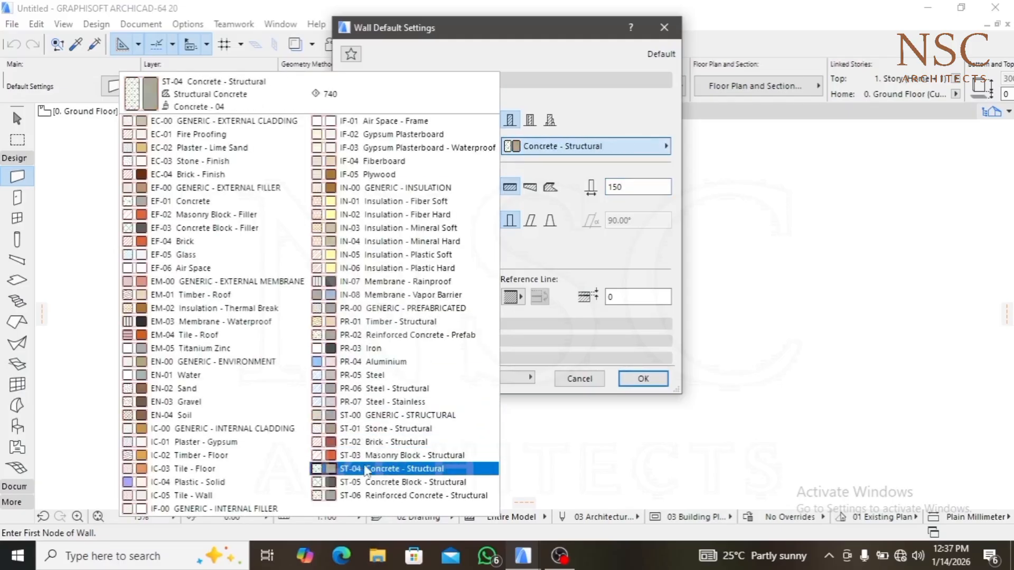
left_click(375, 455)
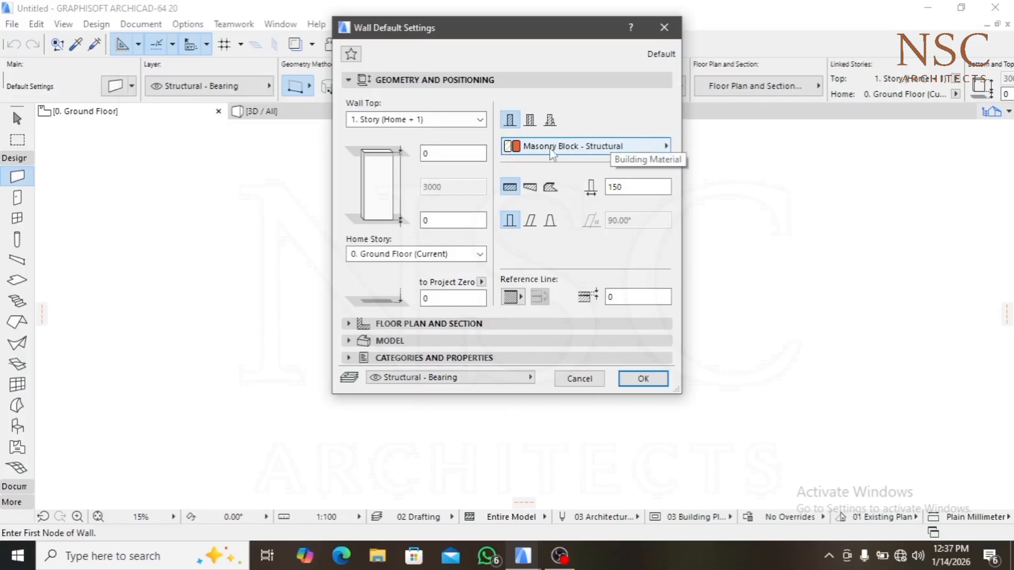
Set the default wall's reference line to Center and its wall top to Not Linked
left_click(512, 297)
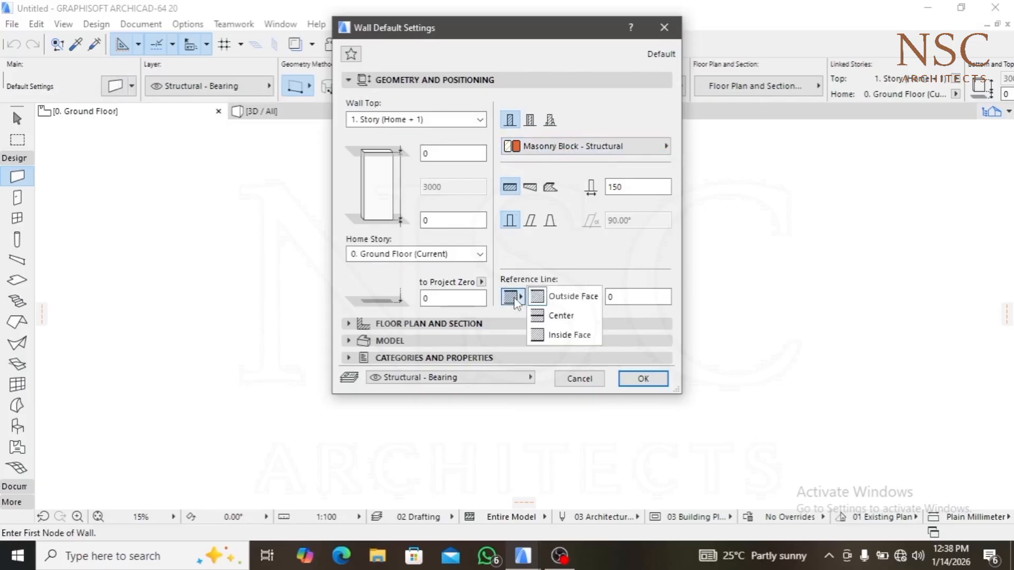
left_click(568, 315)
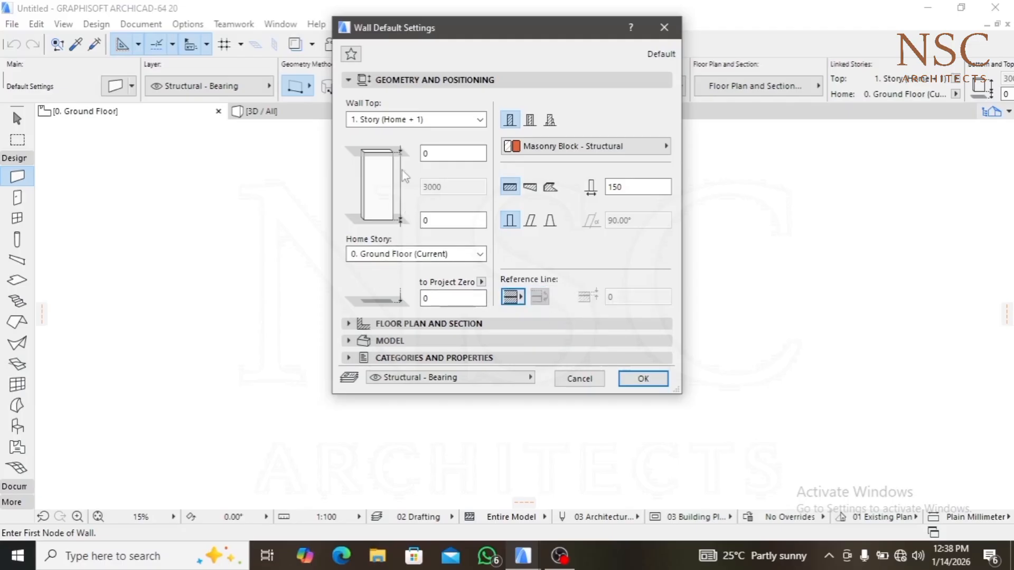
left_click(409, 120)
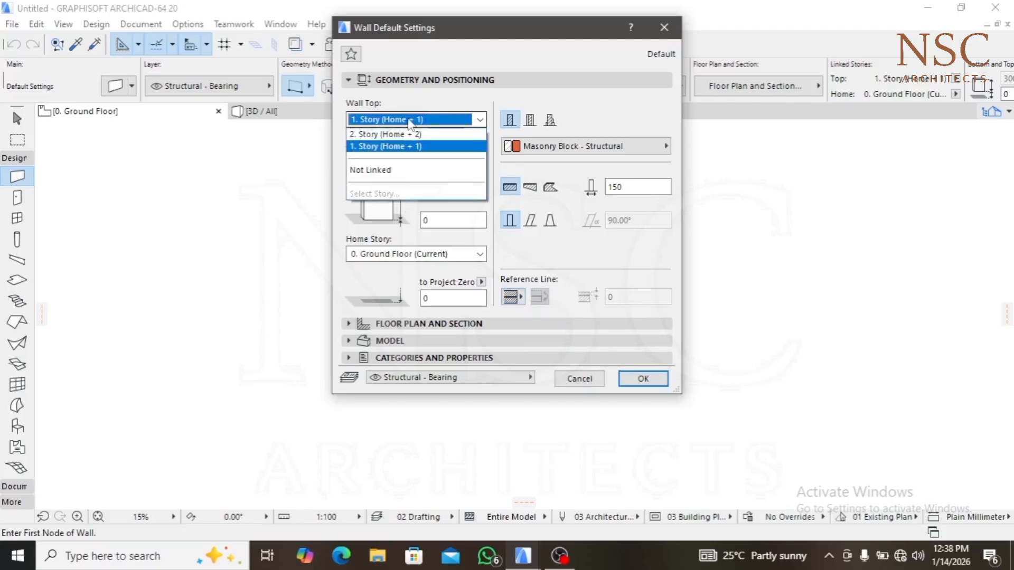
left_click(386, 171)
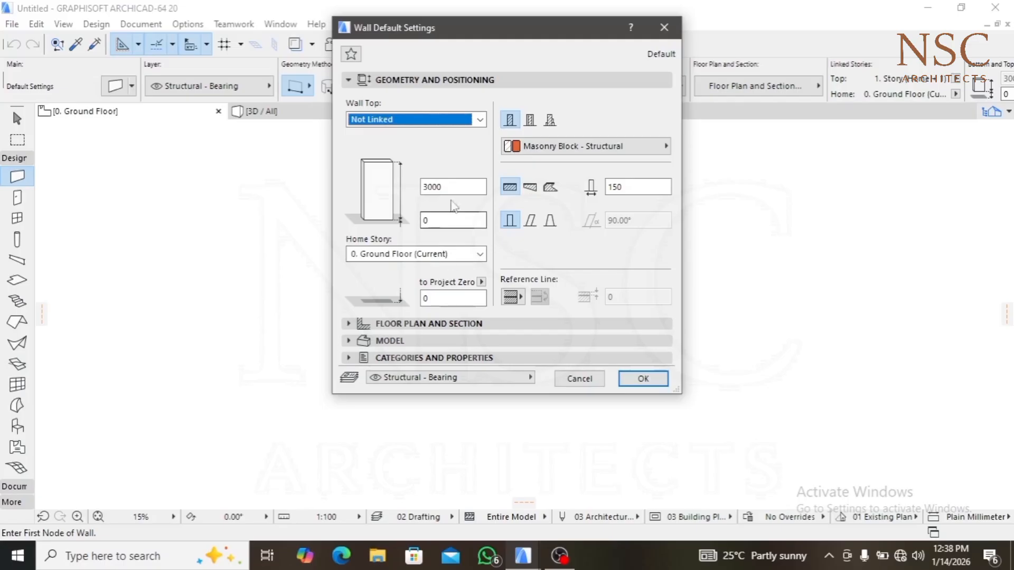
left_click(387, 325)
left_click(390, 326)
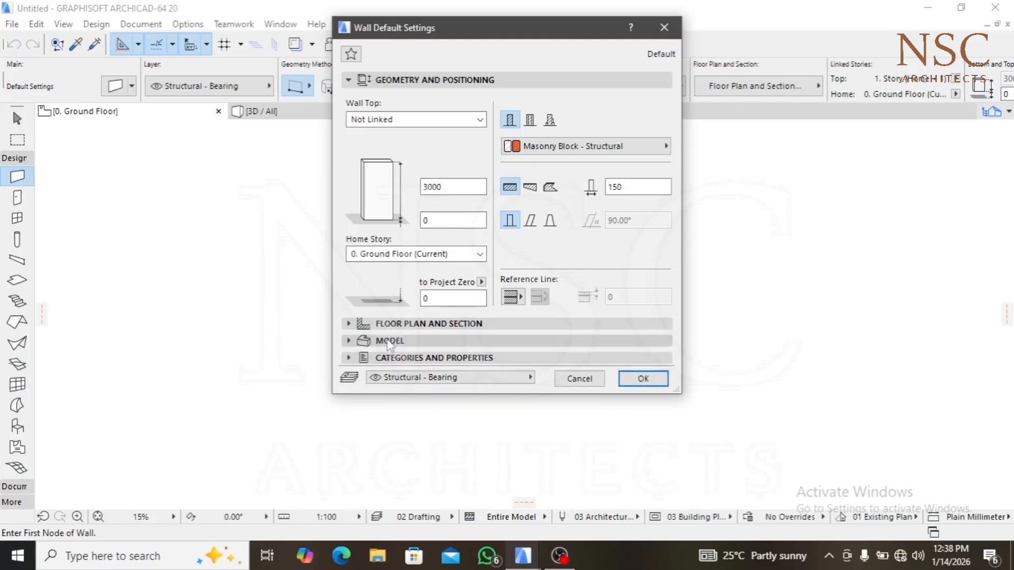
Enable the model surface overrides for all three surfaces of the default wall
left_click(392, 341)
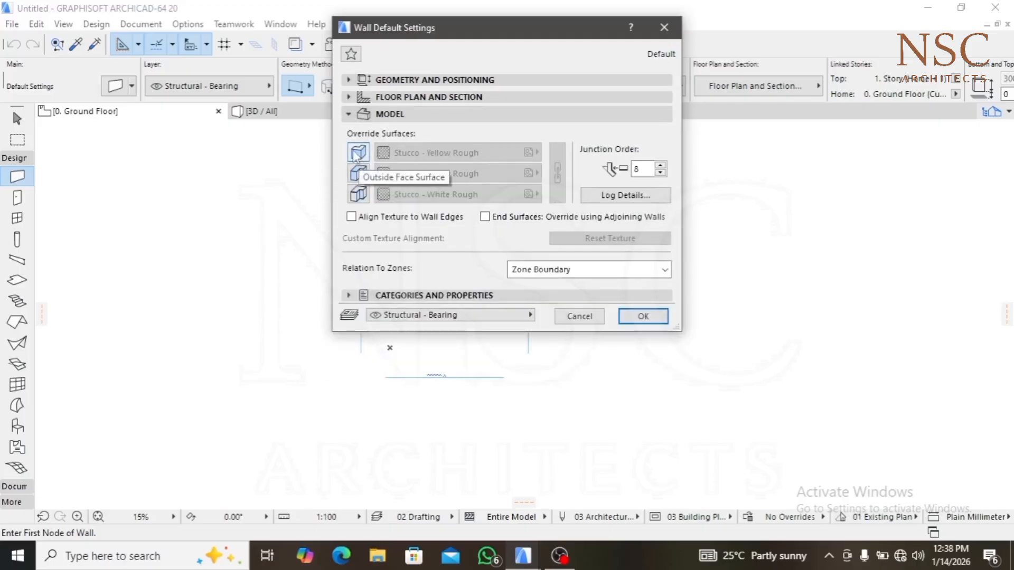
left_click(357, 156)
left_click(355, 158)
left_click(353, 172)
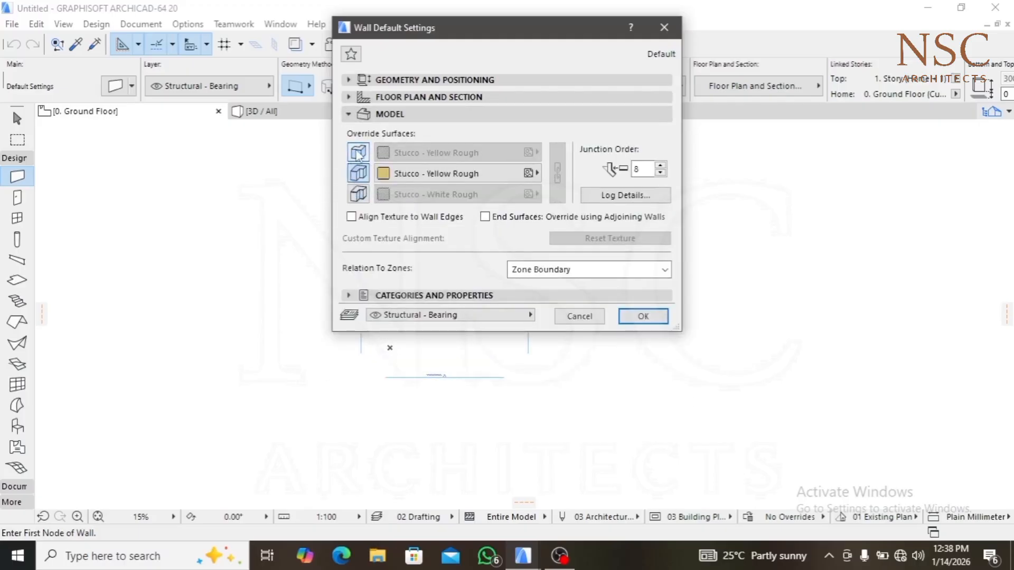
left_click(360, 155)
left_click(359, 195)
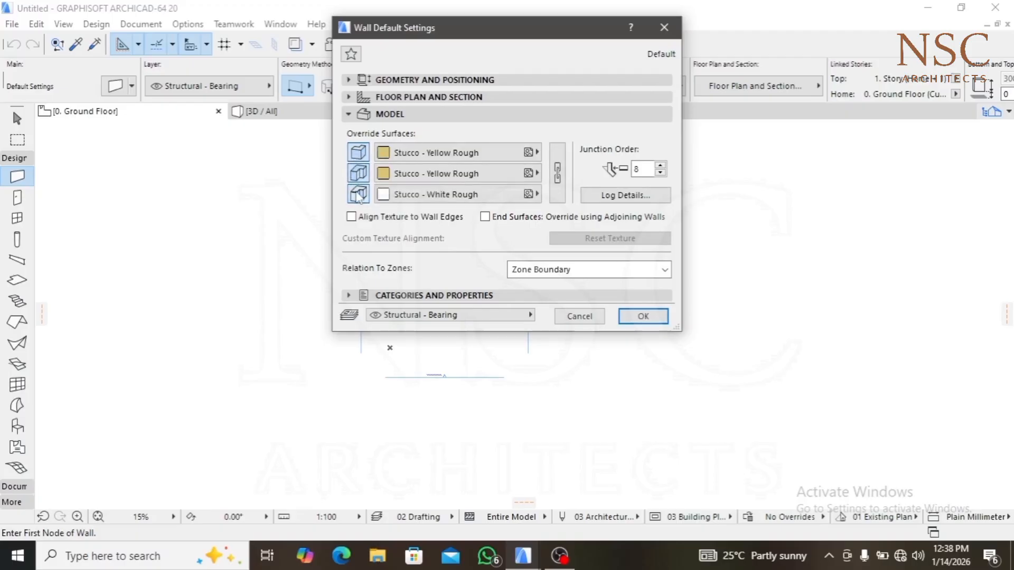
Browse the outside face surface options, enable overriding end surfaces using adjoining walls, and confirm the wall defaults
left_click(460, 153)
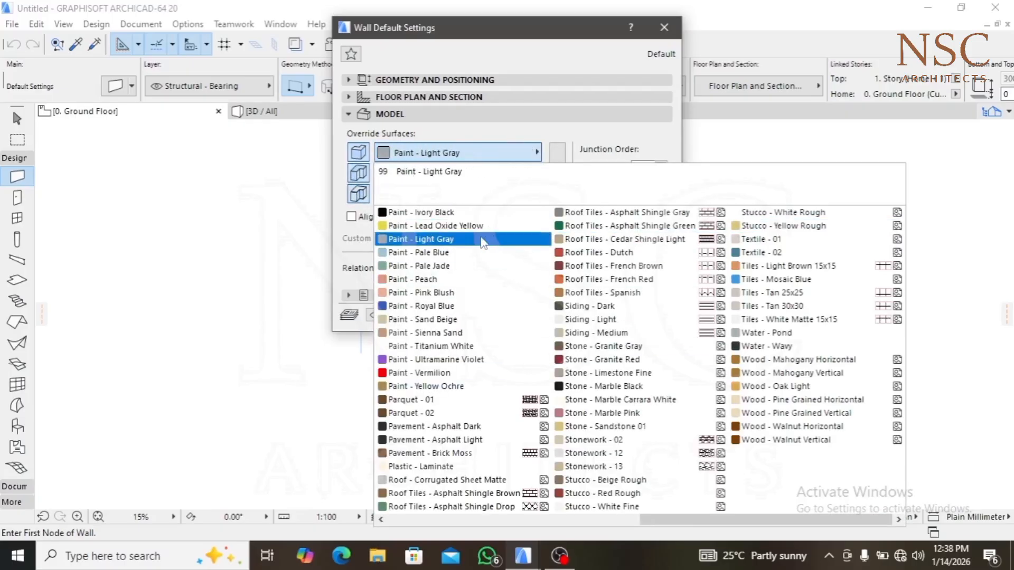
left_click(354, 161)
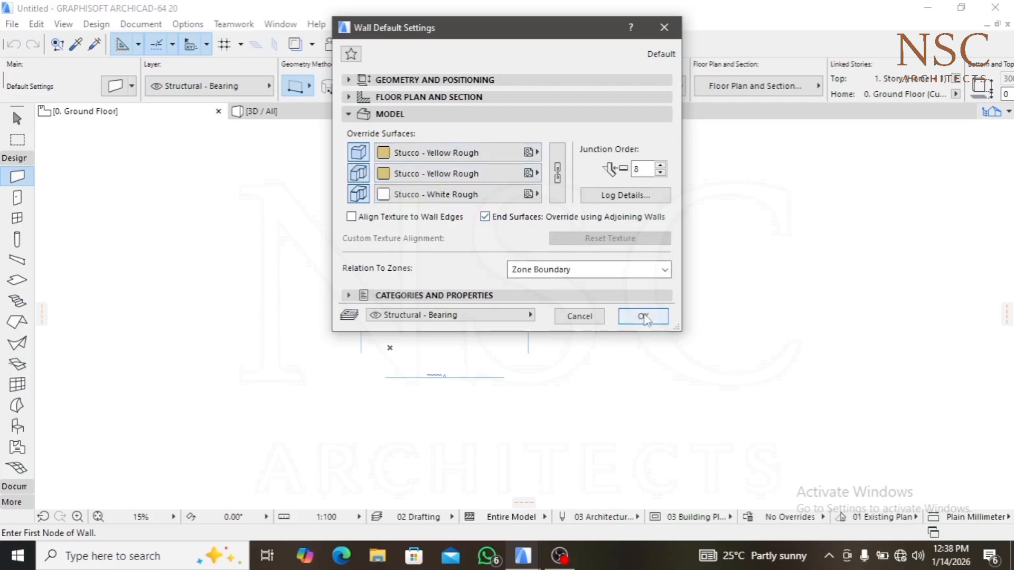
left_click(463, 79)
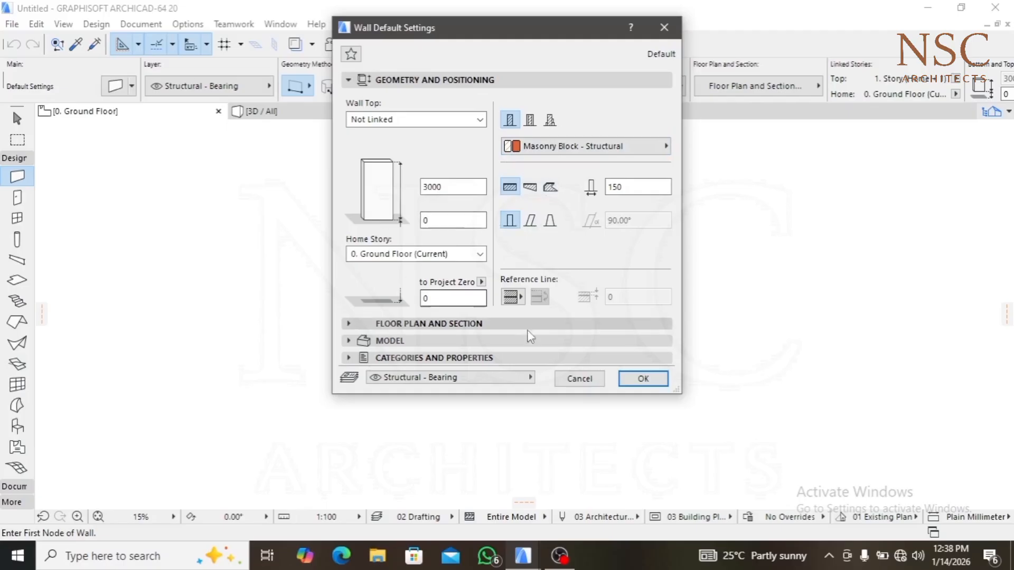
left_click(643, 379)
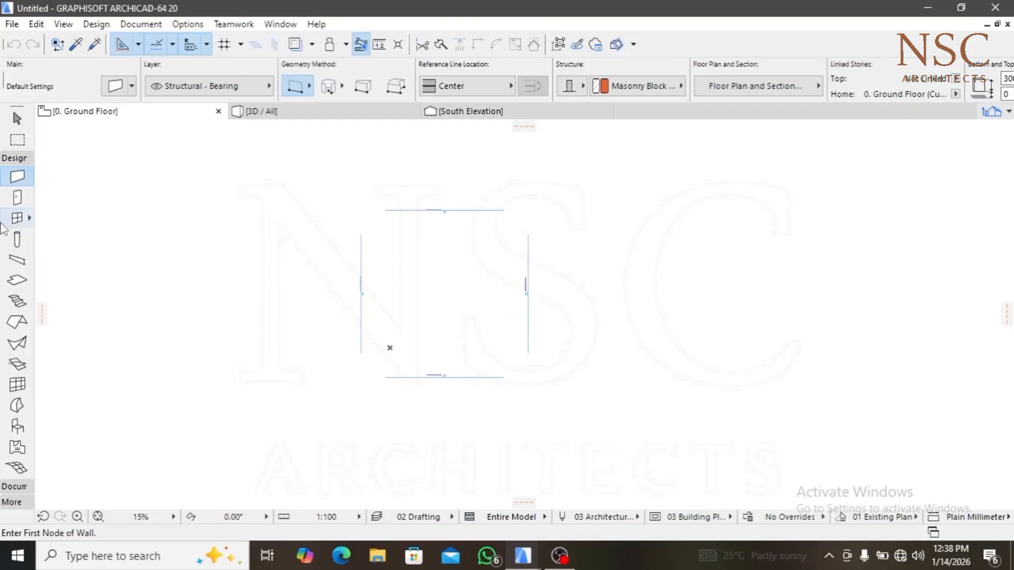
Collapse the Design tools, expand the Document tools and activate the Line tool
left_click(11, 159)
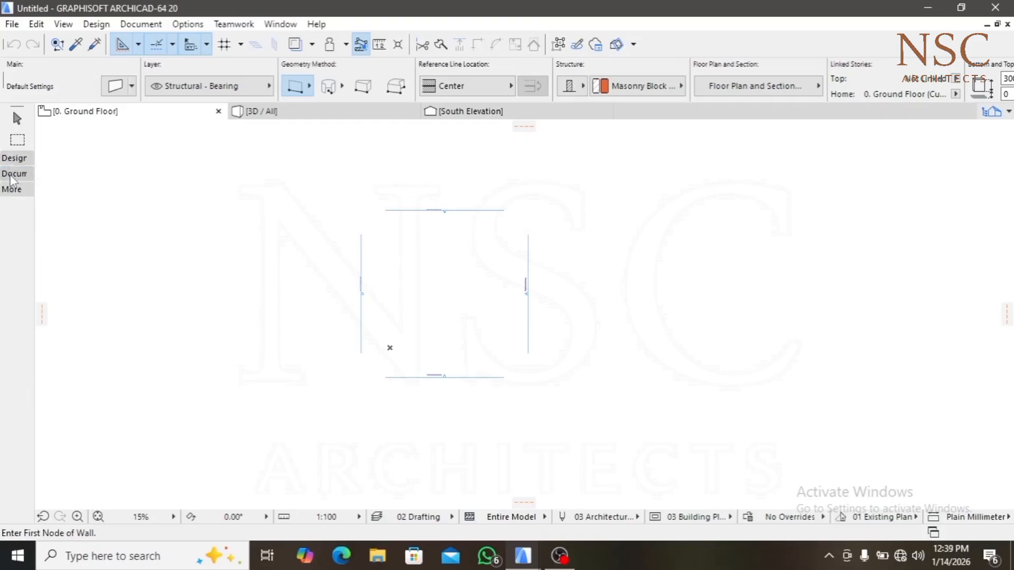
left_click(11, 173)
left_click(17, 296)
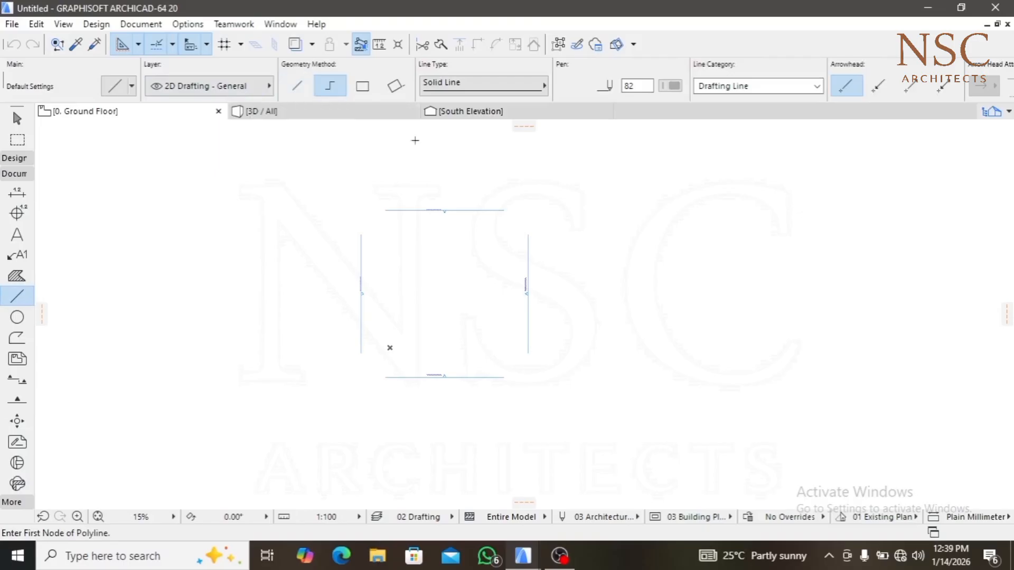
scroll(522, 325, "up", 3)
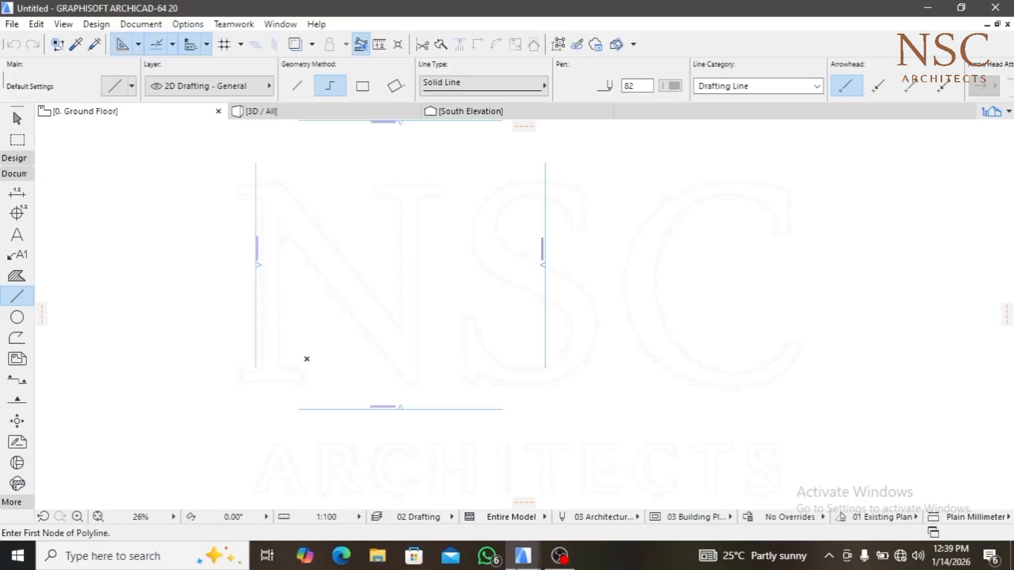
Paste the copied three-unit building and tree into the Untitled project's ground floor plan
mouse_move(521, 557)
mouse_move(463, 505)
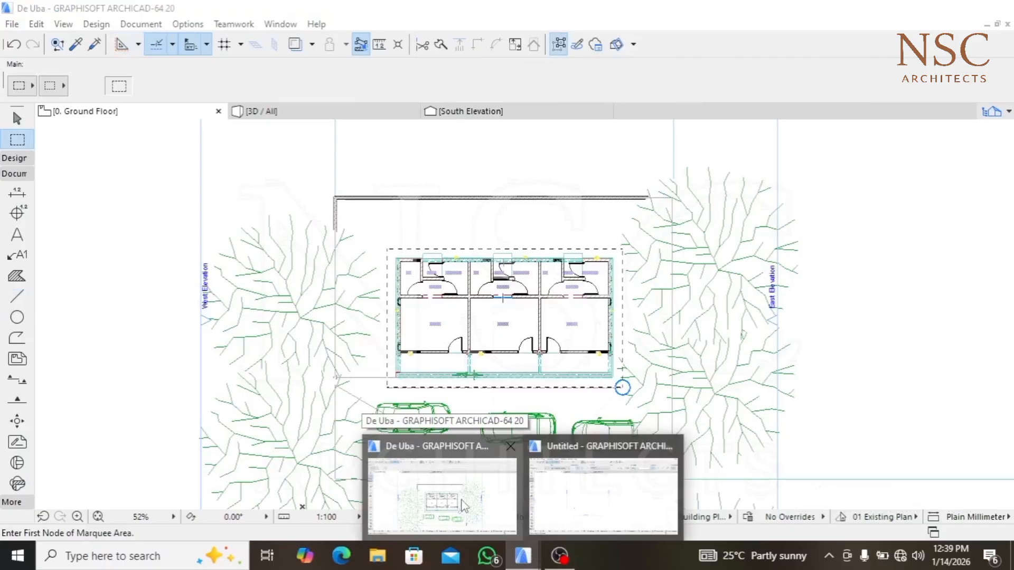
left_click(602, 497)
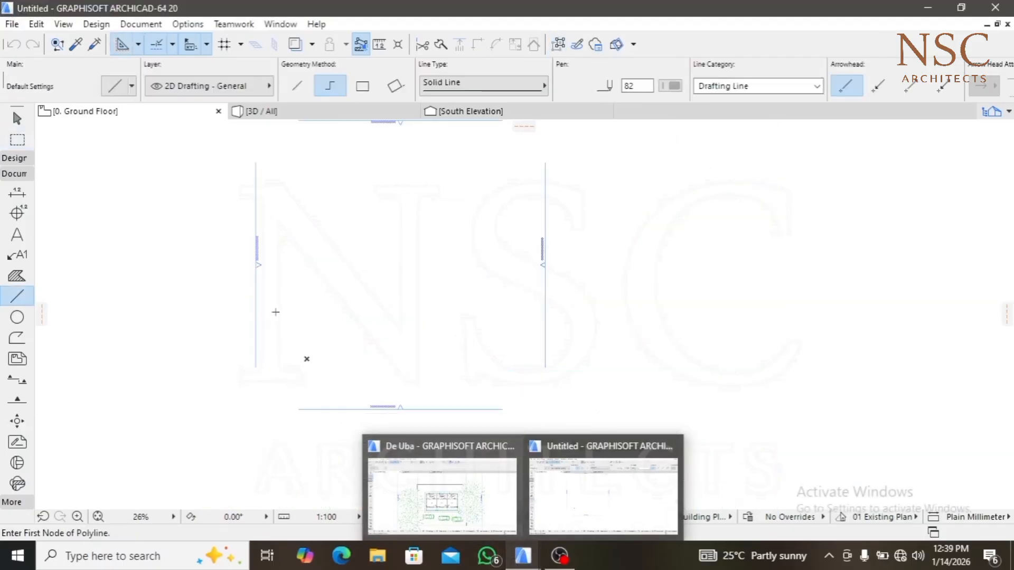
mouse_move(340, 335)
middle_mouse_down()
mouse_move(401, 361)
mouse_move(411, 318)
middle_mouse_up()
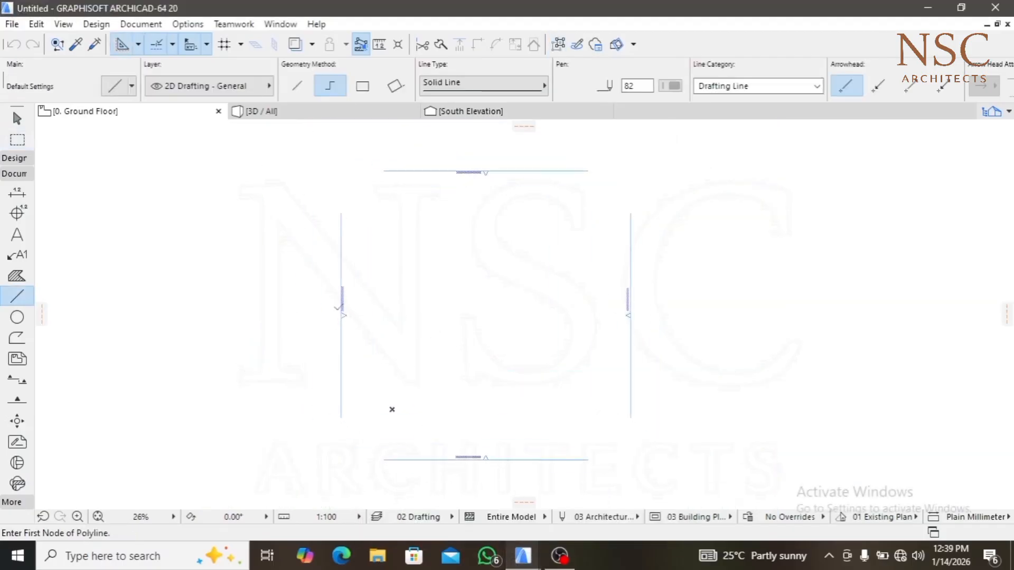
middle_click_drag(250, 300, 333, 301)
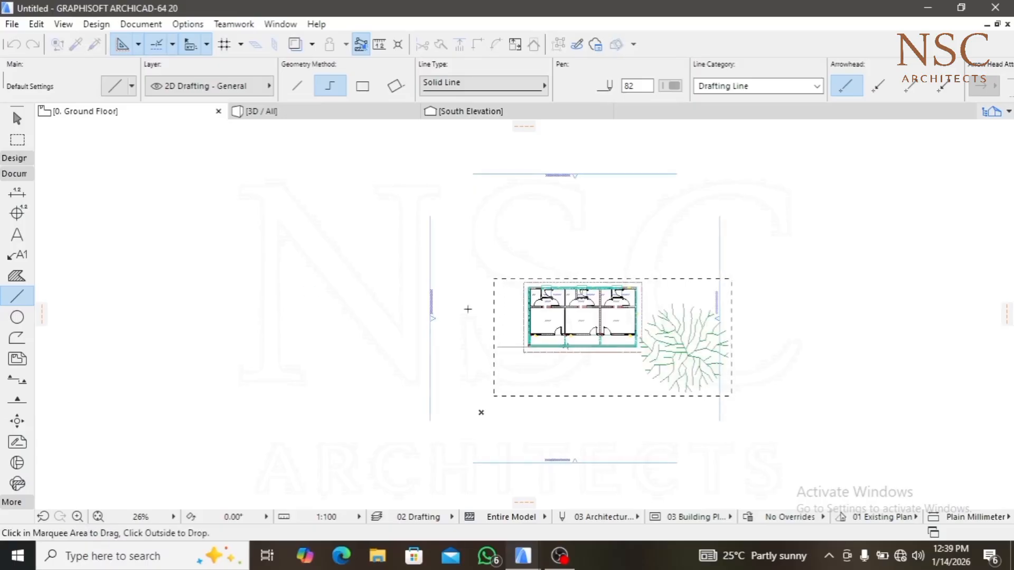
left_click(731, 277)
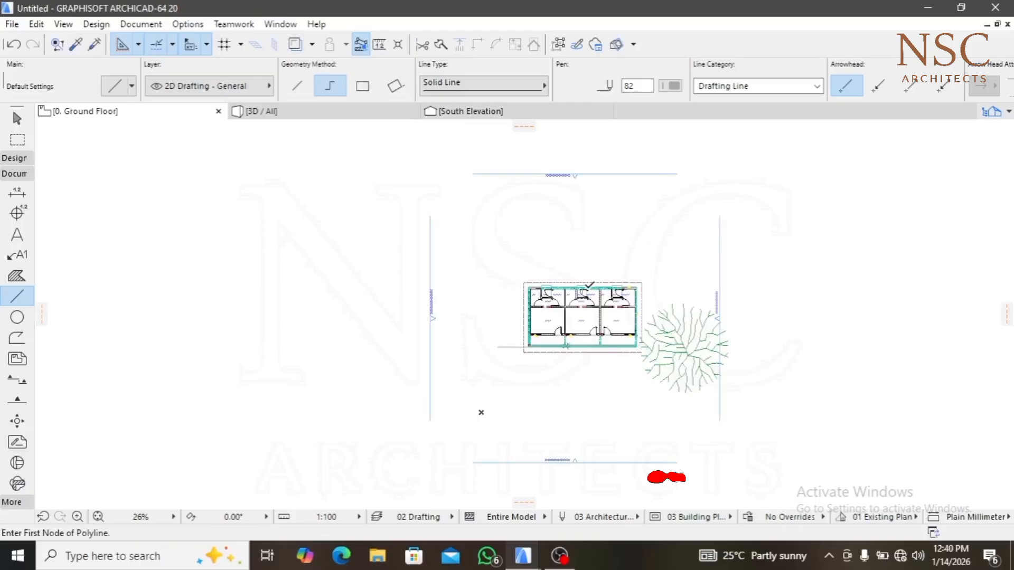
Select the pasted building and tree and move them west, outside the elevation markers
left_click_drag(478, 265, 701, 407, "shift")
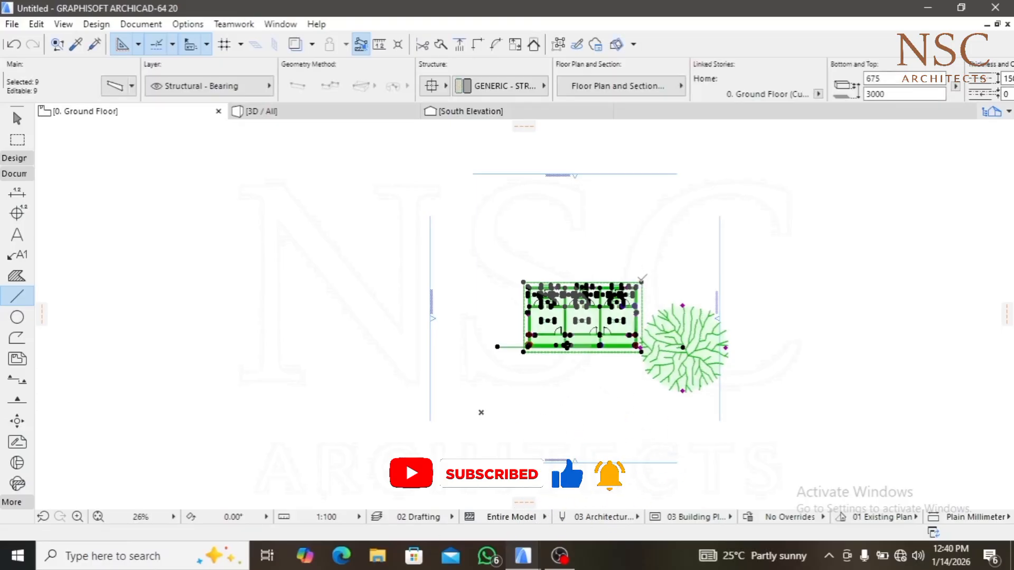
left_click(642, 282)
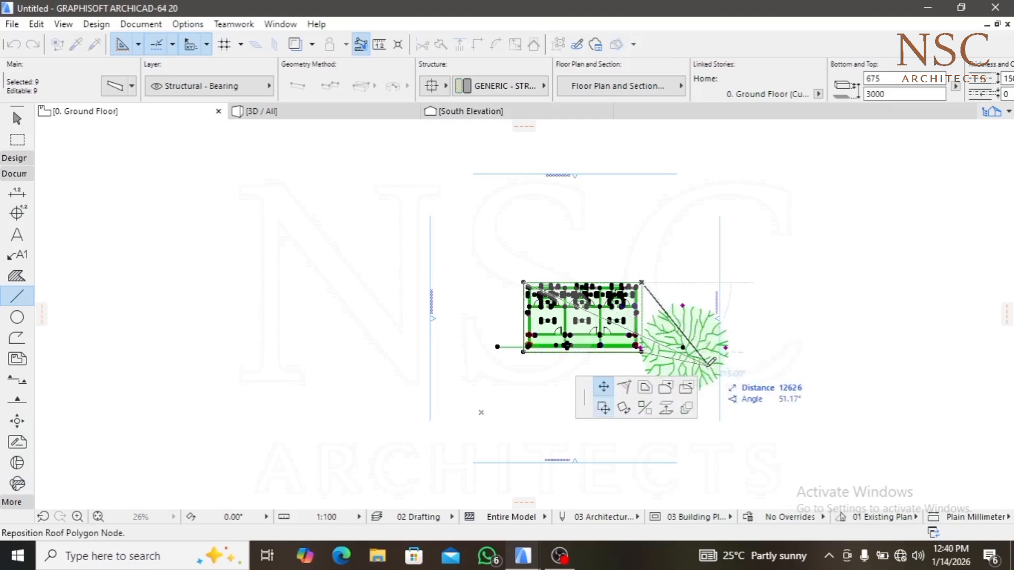
left_click(603, 408)
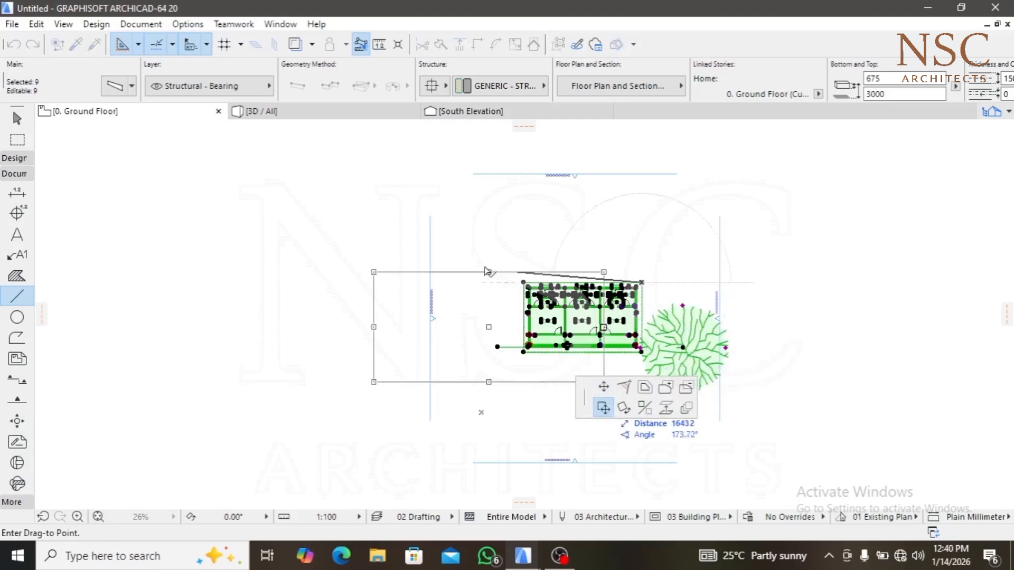
left_click(300, 283)
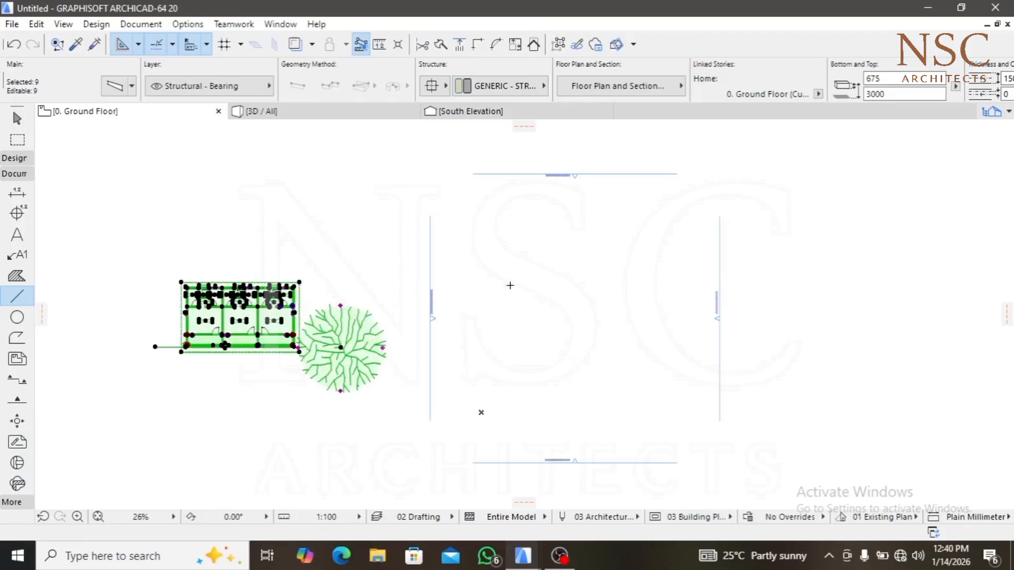
key("Escape")
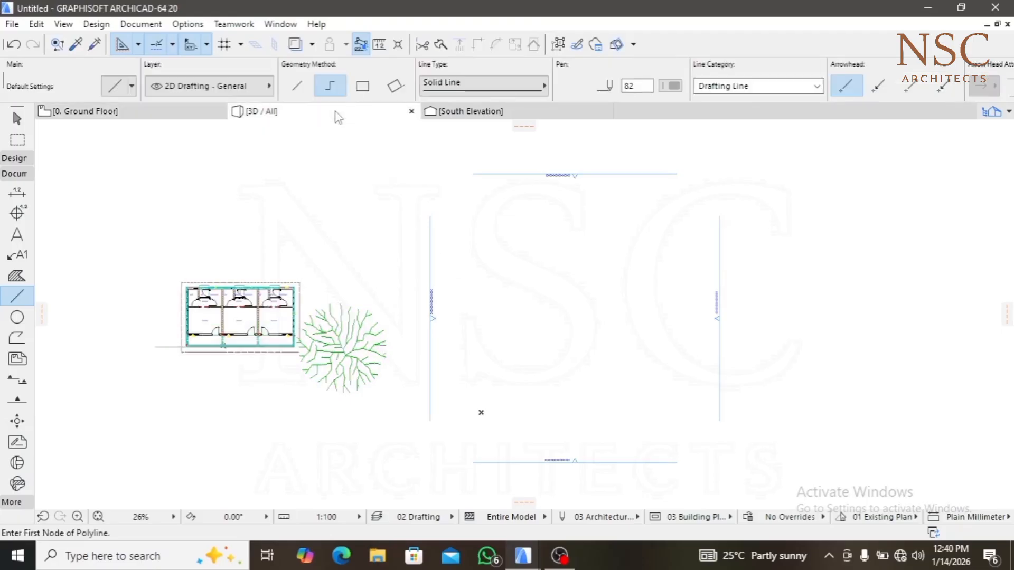
Examine the pasted building and tree in the 3D view, and return to the ground floor plan
left_click(336, 112)
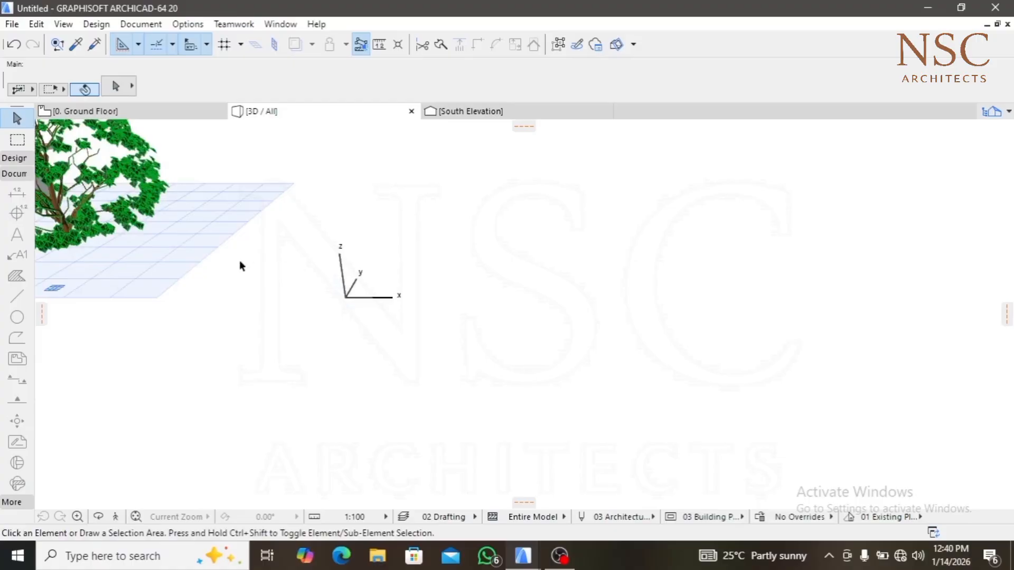
middle_click_drag(231, 259, 113, 301, "shift")
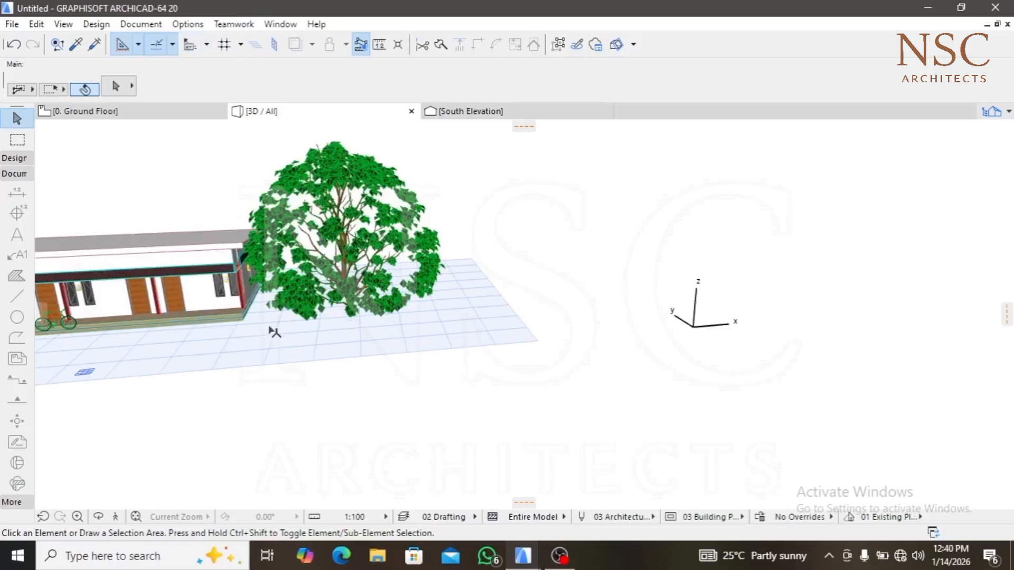
middle_click_drag(302, 337, 480, 361)
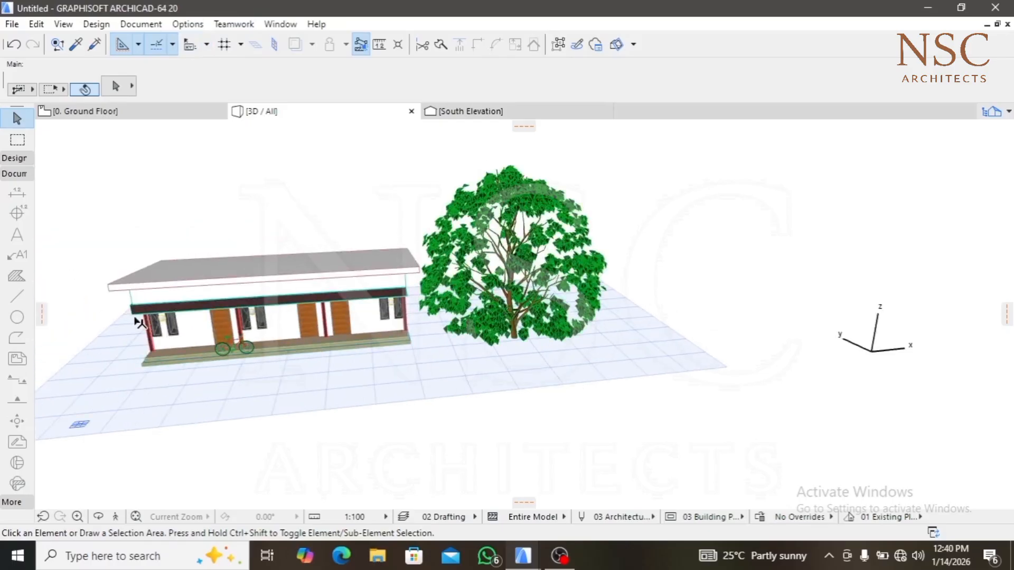
scroll(159, 322, "up", 2)
middle_click_drag(164, 322, 249, 322)
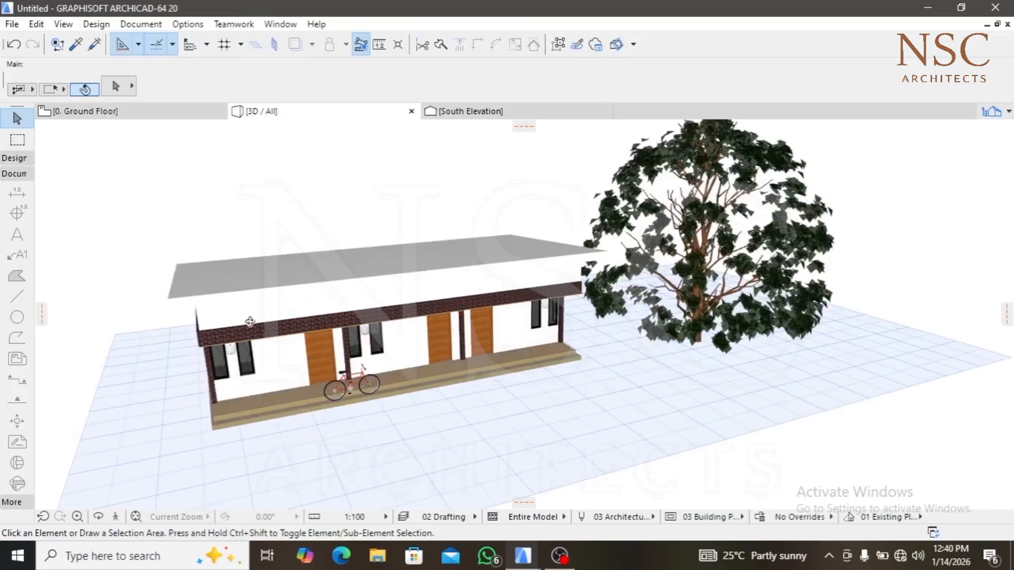
left_click(118, 113)
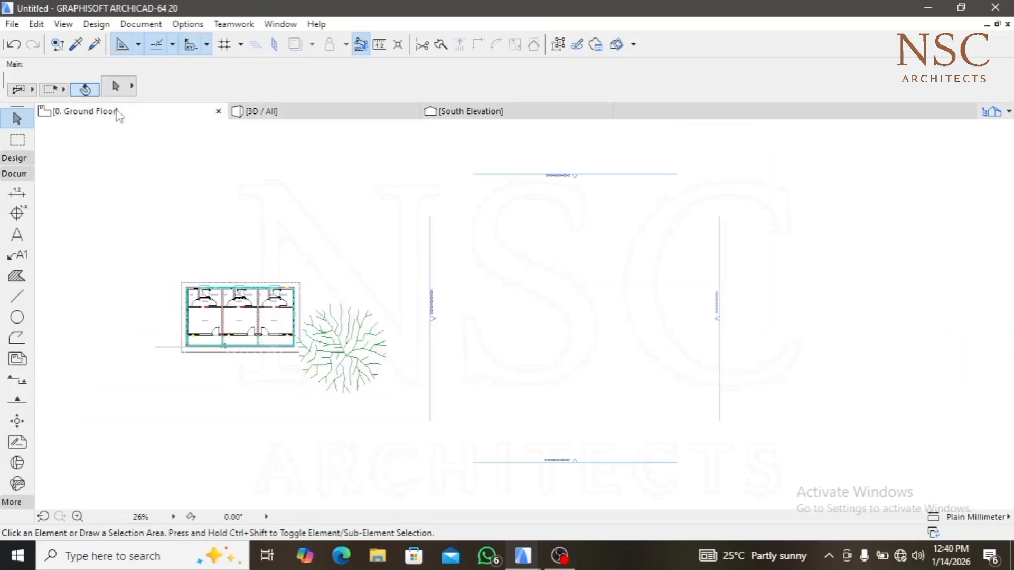
Check the Line tool's default settings and set its pen to the red pen 58
scroll(210, 311, "up", 3)
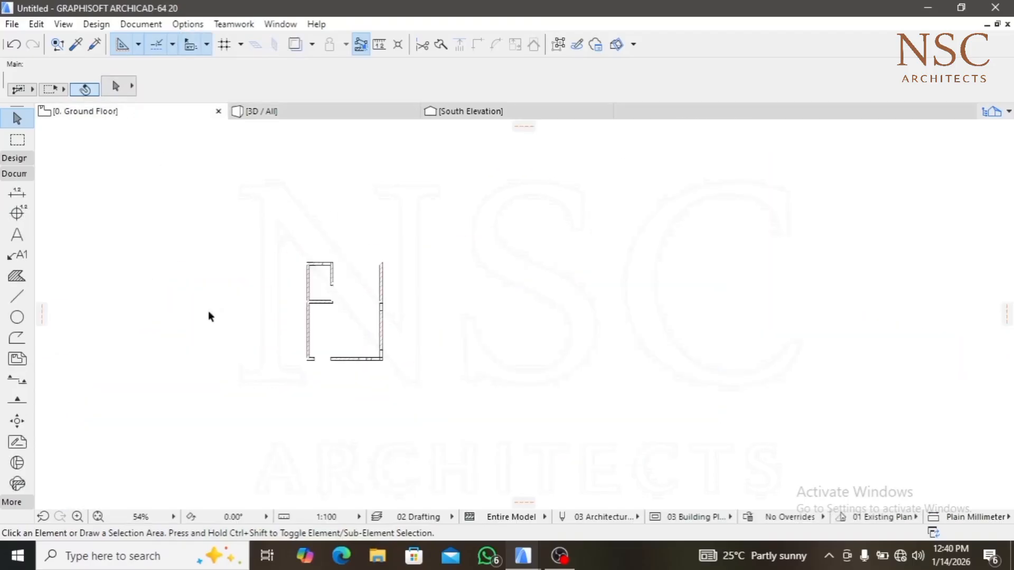
double_click(14, 300)
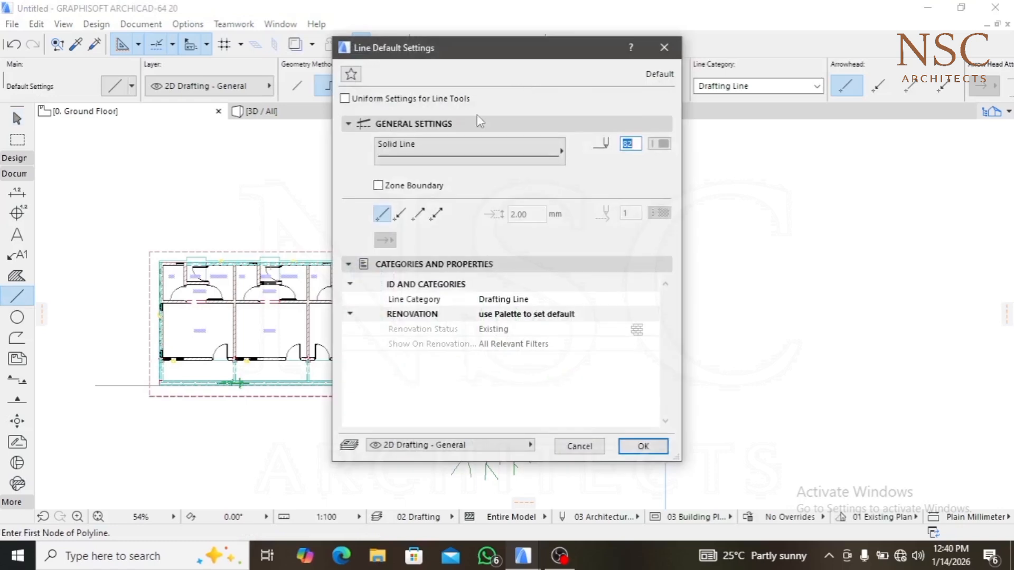
left_click(664, 54)
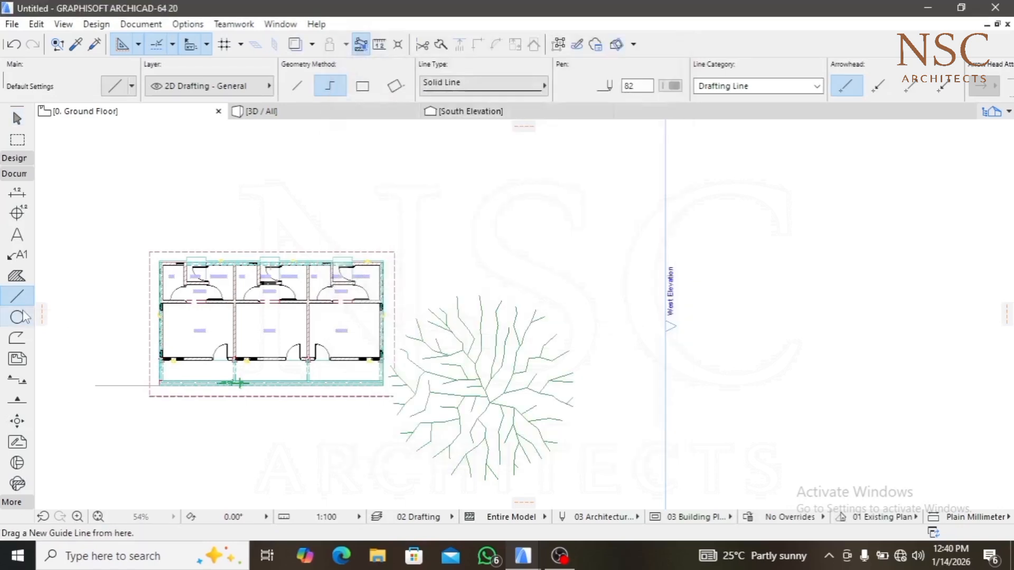
left_click(671, 86)
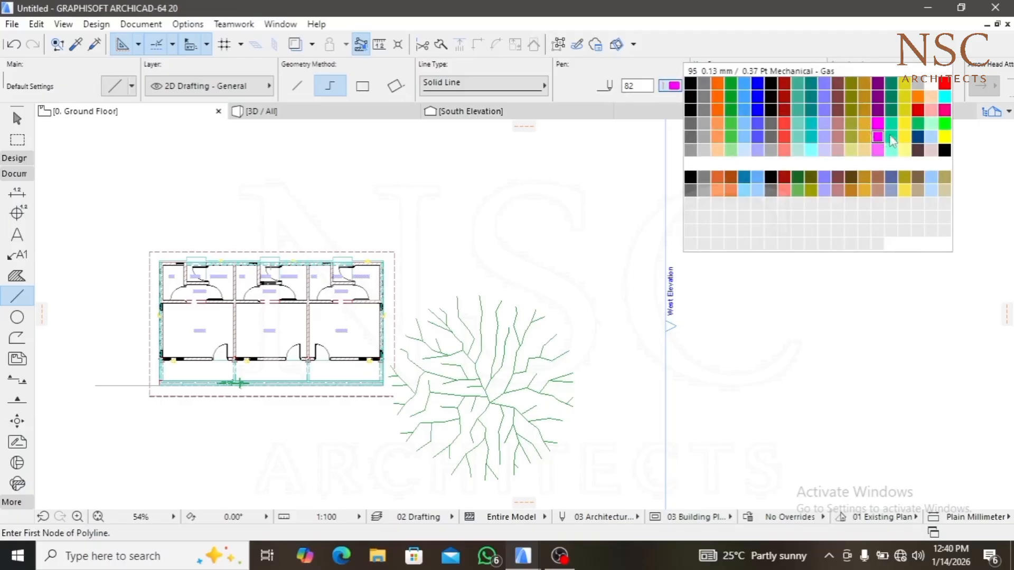
left_click(918, 112)
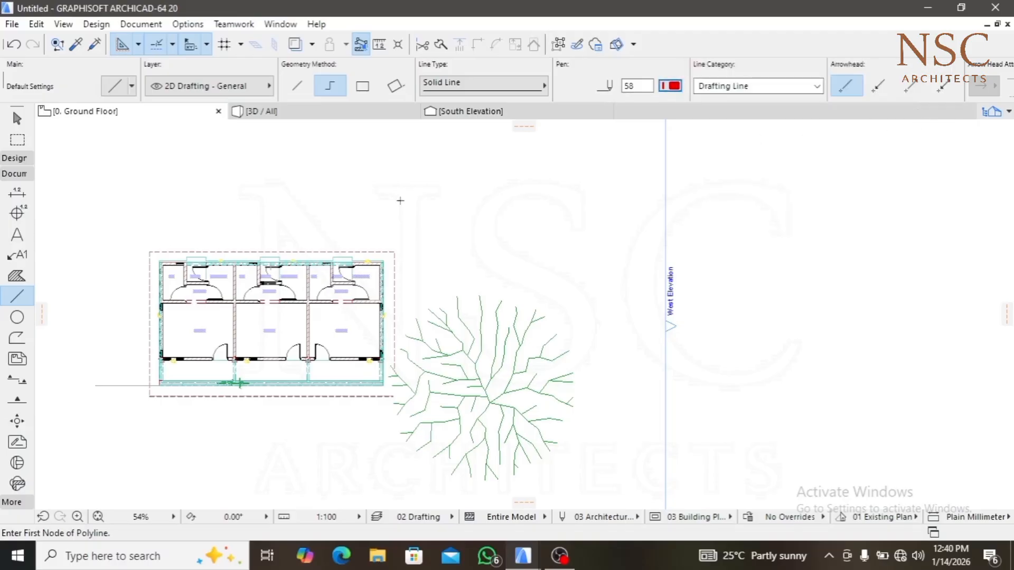
Measure the inner depth of the westernmost room along its west wall with a temporary line
scroll(560, 290, "down", 2)
middle_click_drag(521, 294, 301, 298)
scroll(157, 310, "up", 3)
scroll(155, 327, "up", 5)
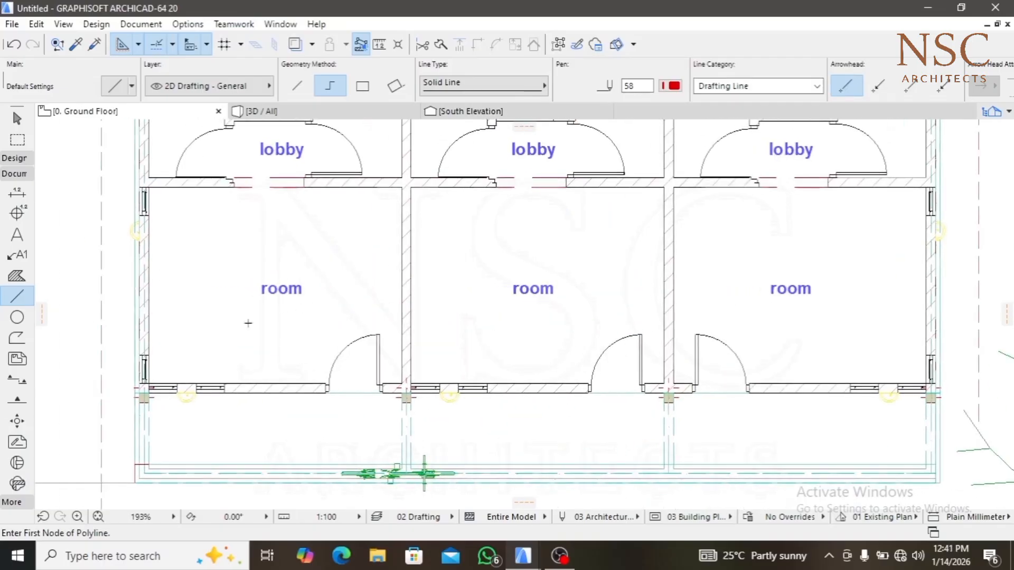
scroll(187, 349, "up", 1)
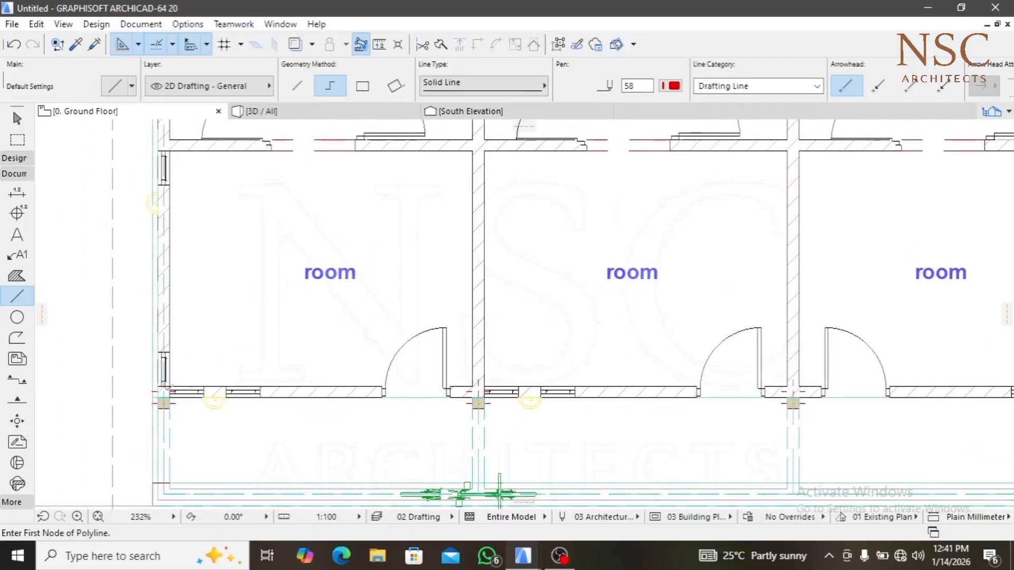
left_click(170, 385)
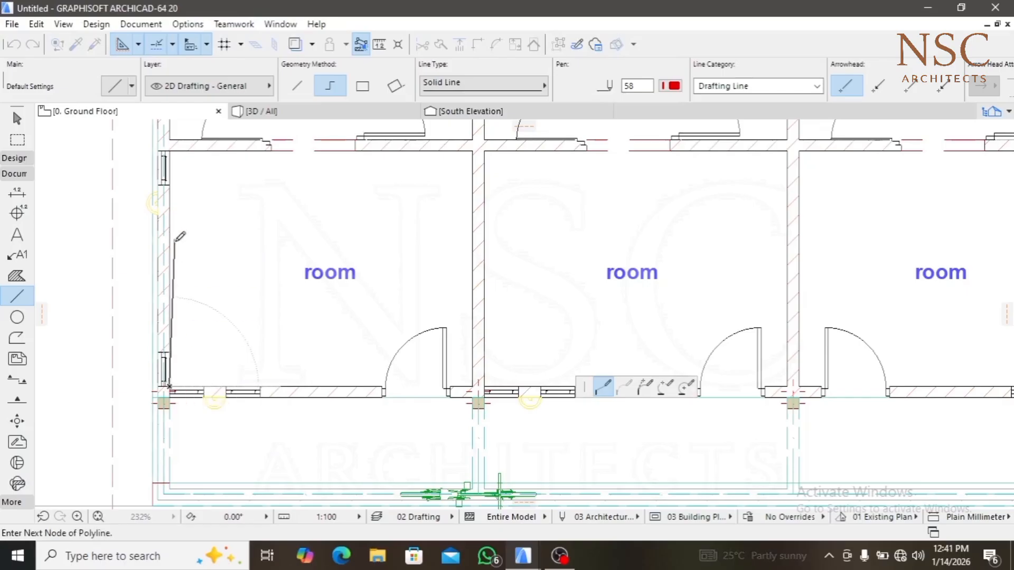
middle_click_drag(173, 235, 202, 344)
scroll(199, 259, "up", 3)
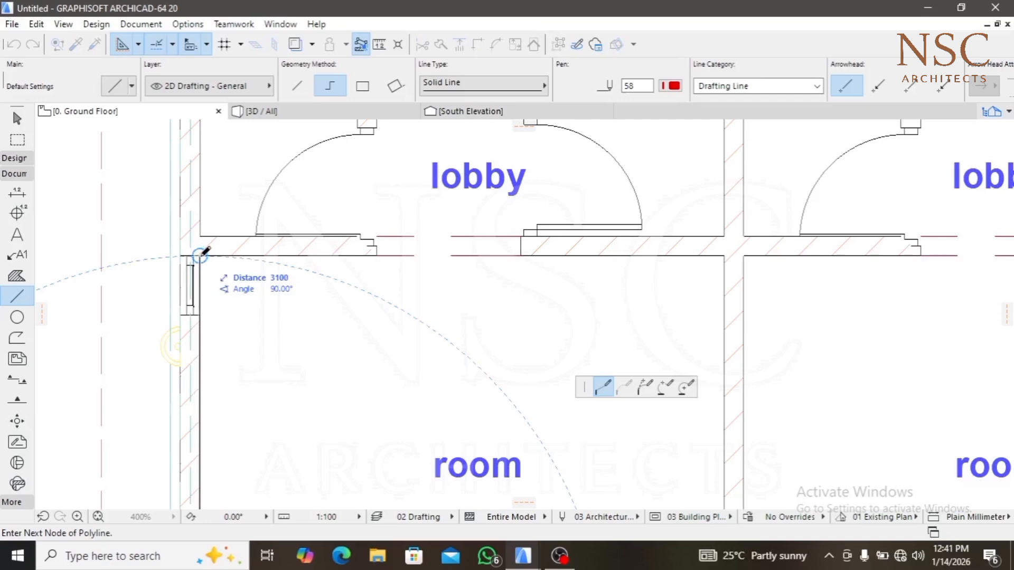
left_click(199, 255)
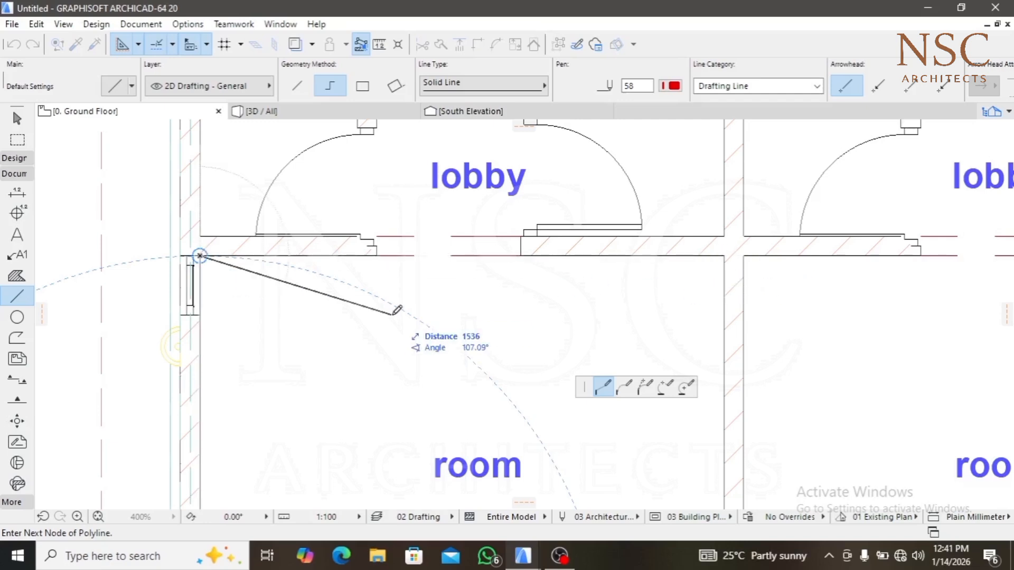
key("Escape")
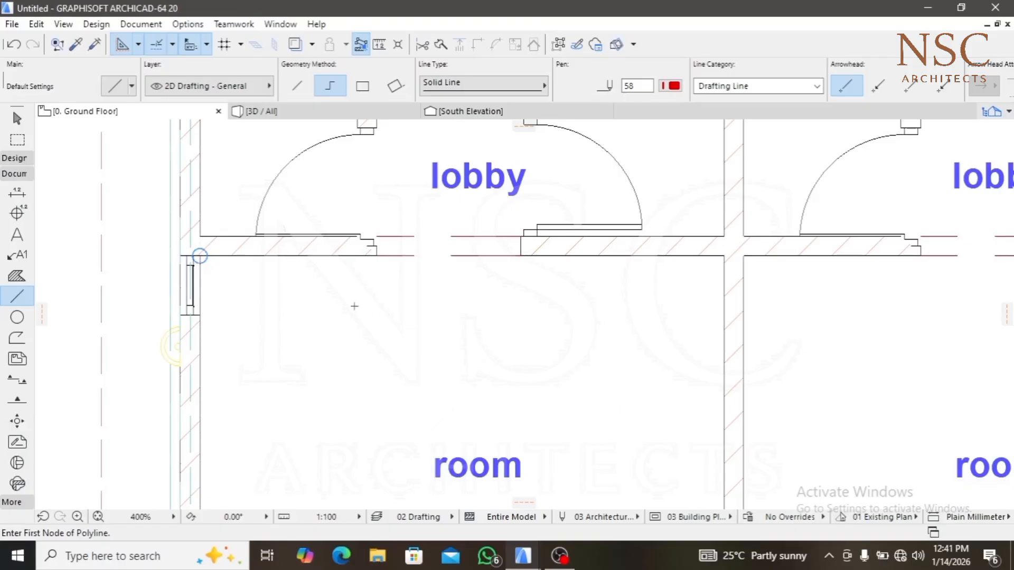
Try to measure the middle room's depth along its west wall with a temporary line
scroll(396, 305, "down", 4)
scroll(536, 310, "up", 4)
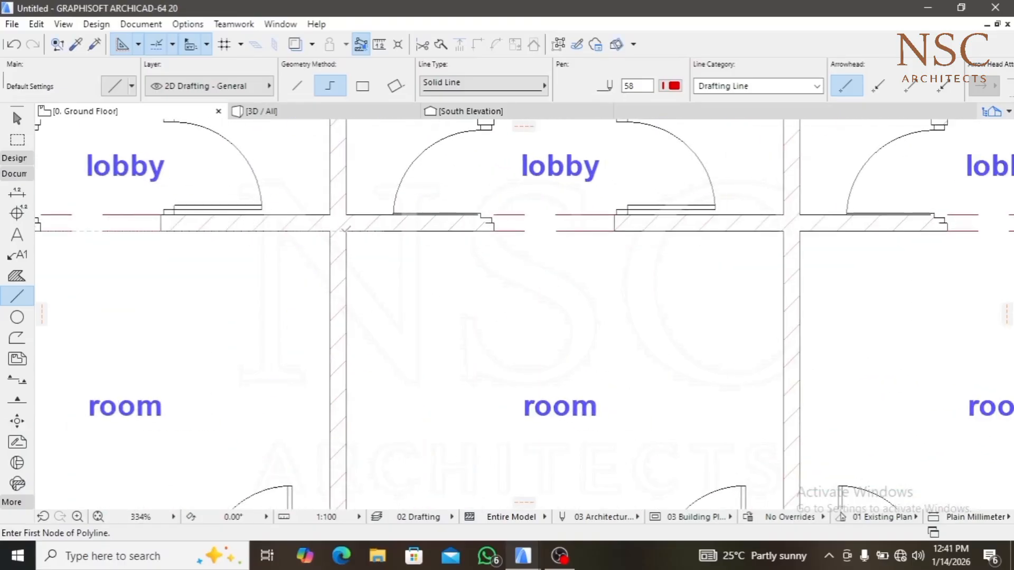
left_click(347, 231)
key("Escape")
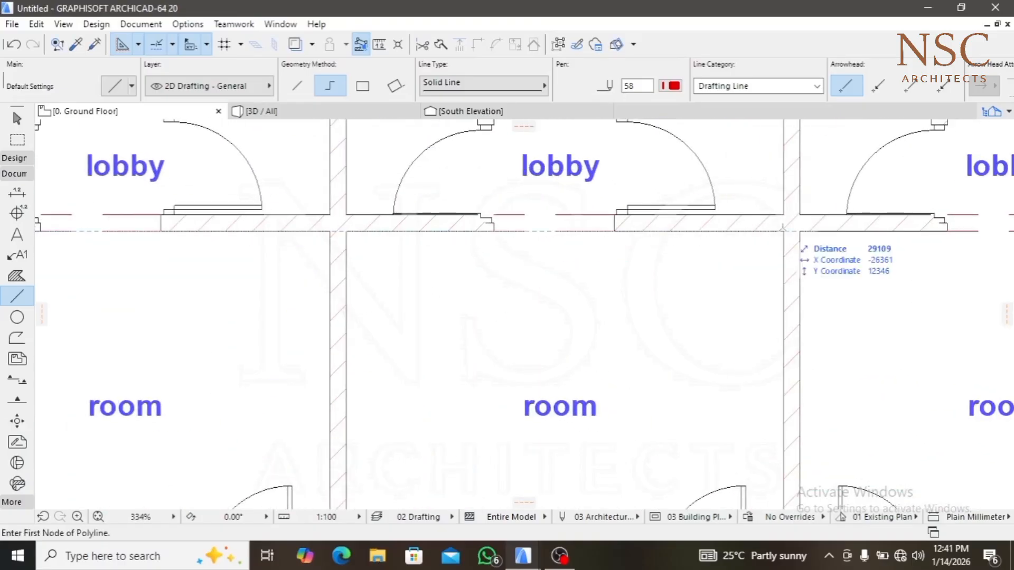
left_click(346, 231)
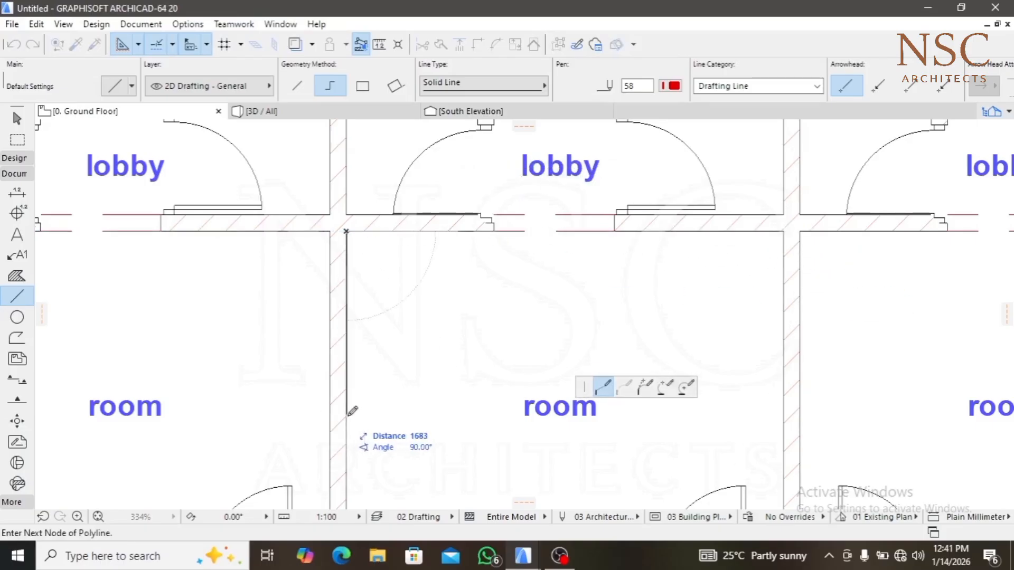
middle_click_drag(348, 415, 357, 303)
scroll(350, 463, "up", 3)
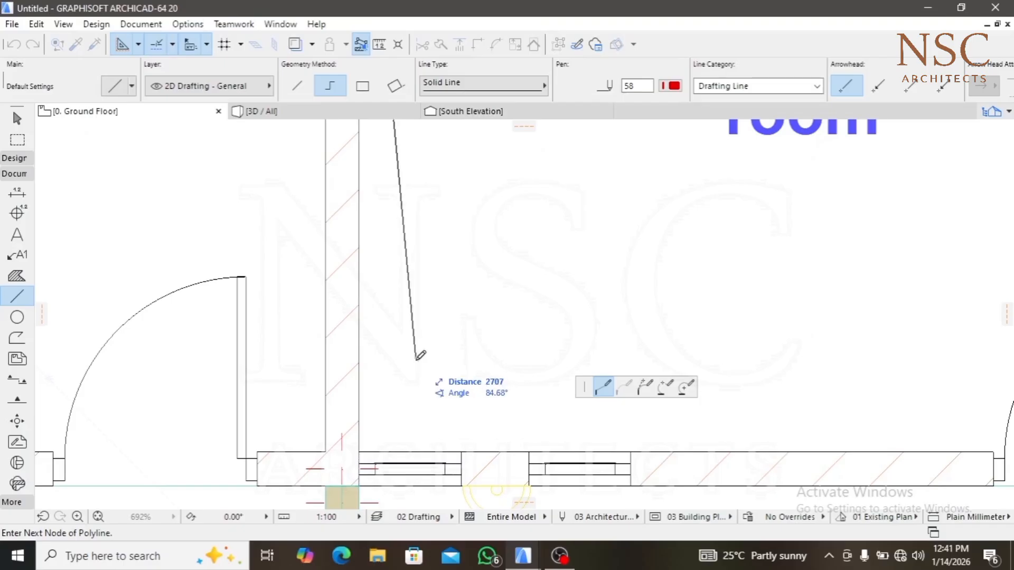
key("Escape")
Try to measure the west unit's t/b room with a temporary line starting at its southwest inner corner
scroll(300, 378, "down", 13)
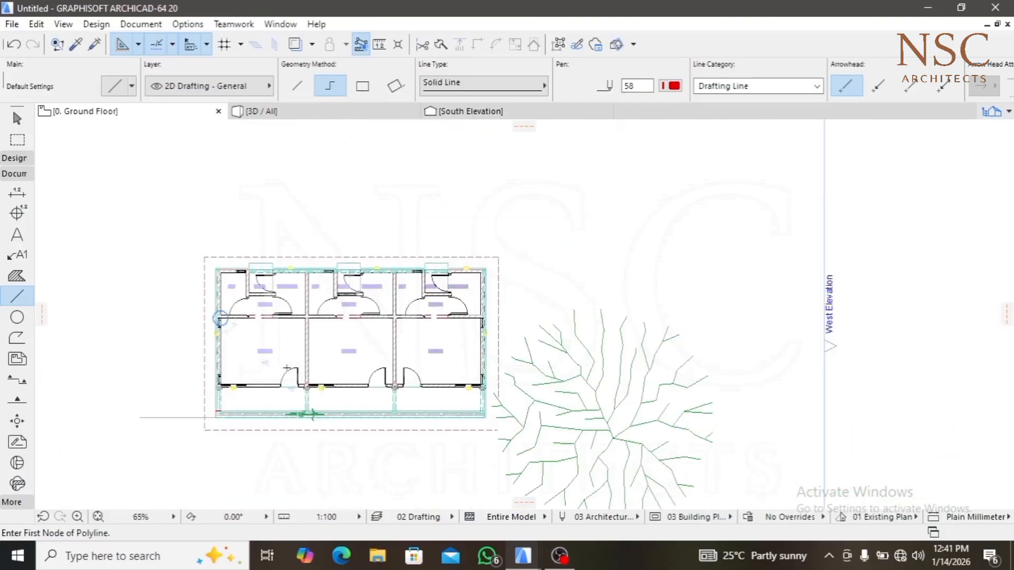
scroll(270, 320, "up", 7)
middle_click_drag(255, 331, 389, 389)
scroll(262, 329, "up", 3)
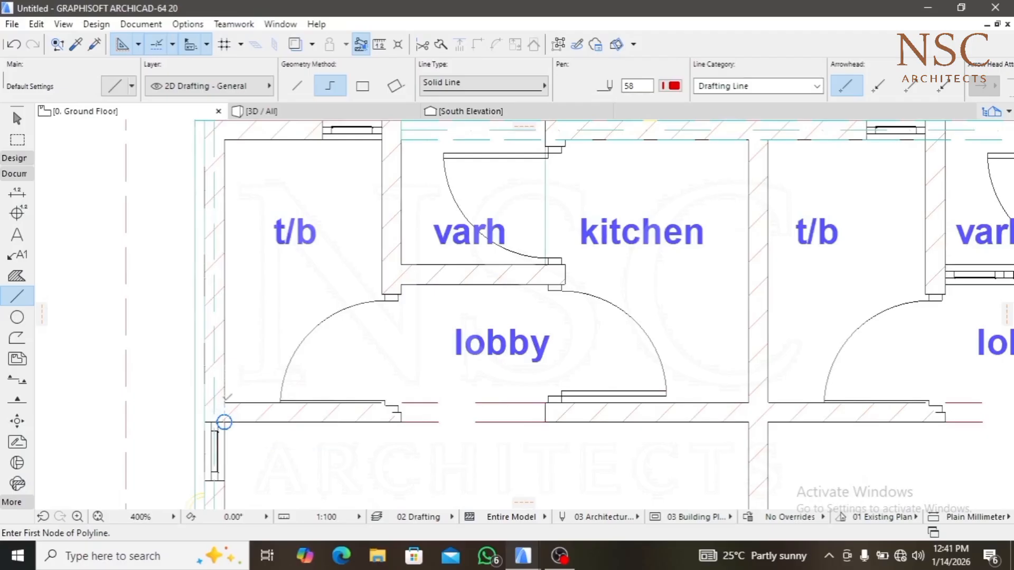
left_click(224, 422)
left_click(224, 402)
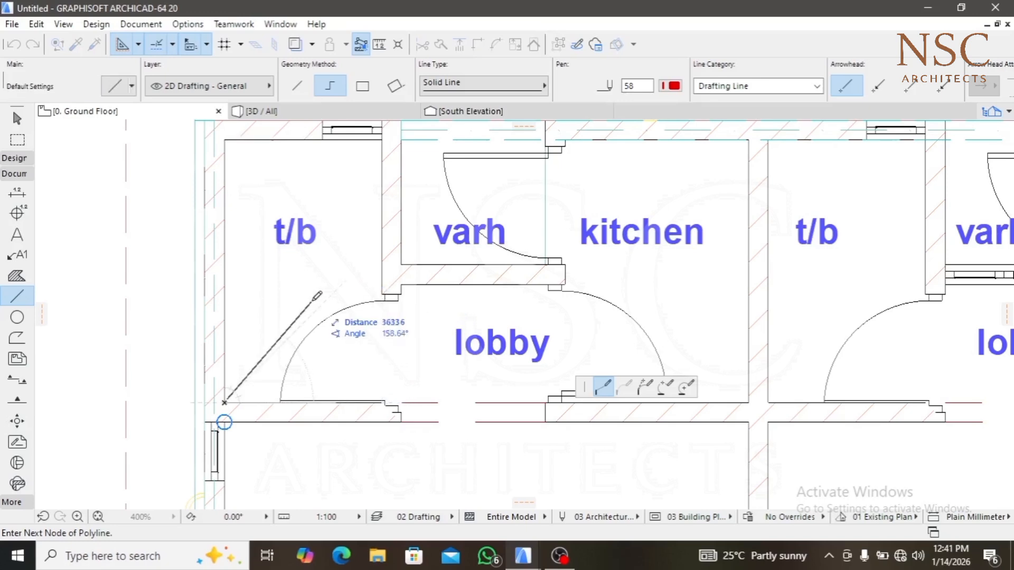
key("Escape")
Measure along the west unit's wall between varh and lobby, and across the kitchen from that wall's end
scroll(398, 295, "up", 4)
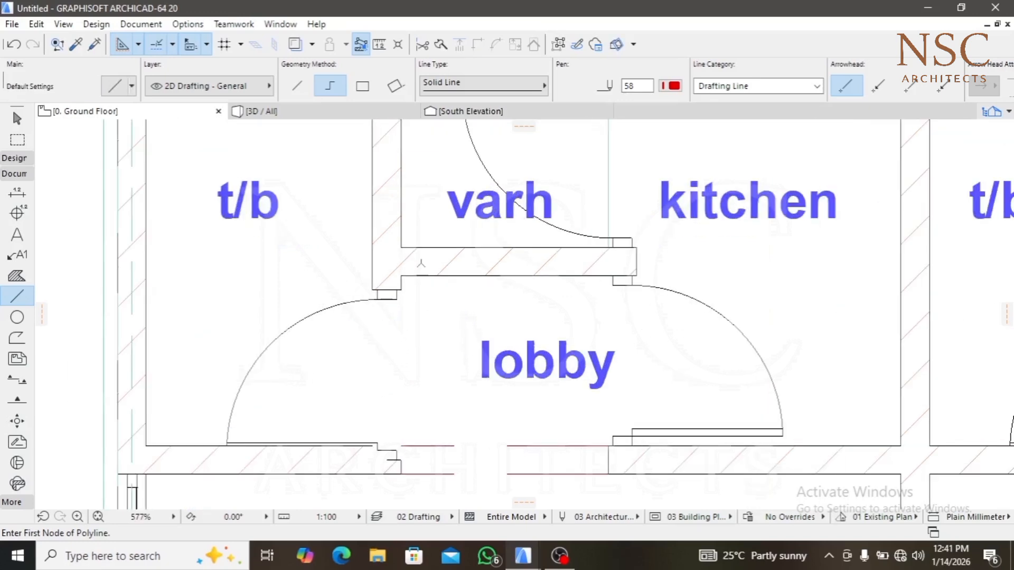
left_click(404, 265)
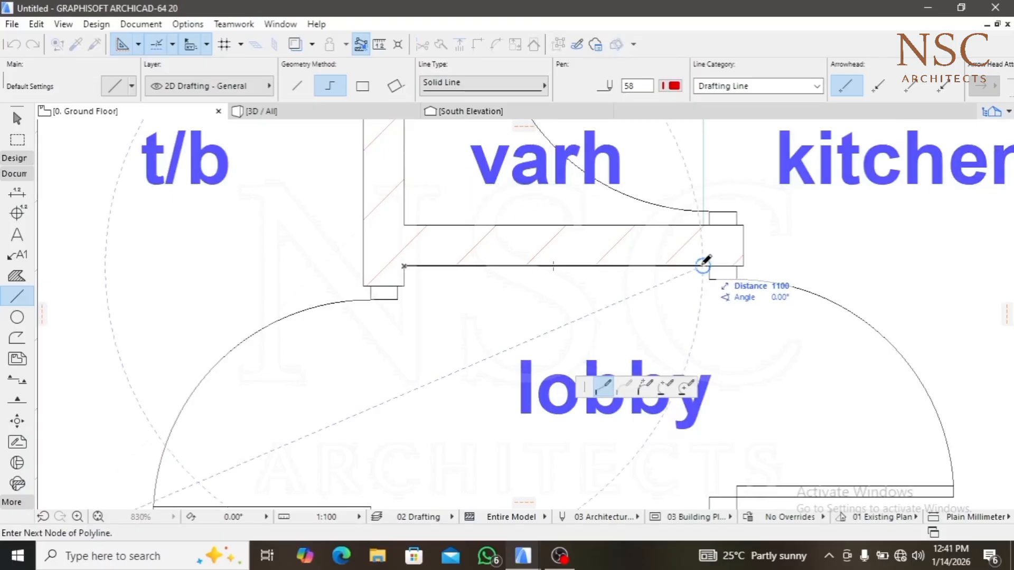
double_click(702, 266)
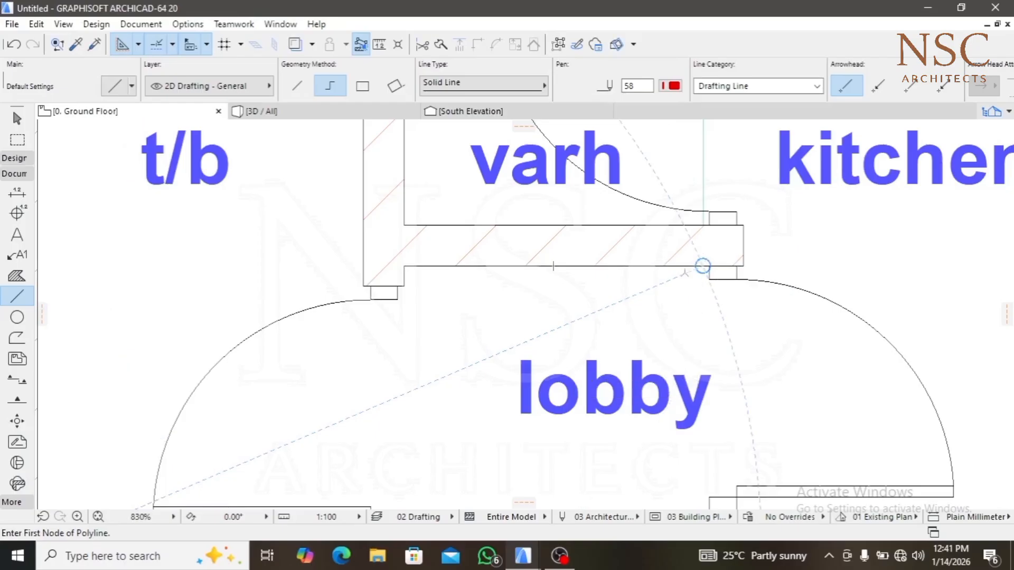
scroll(702, 265, "down", 4)
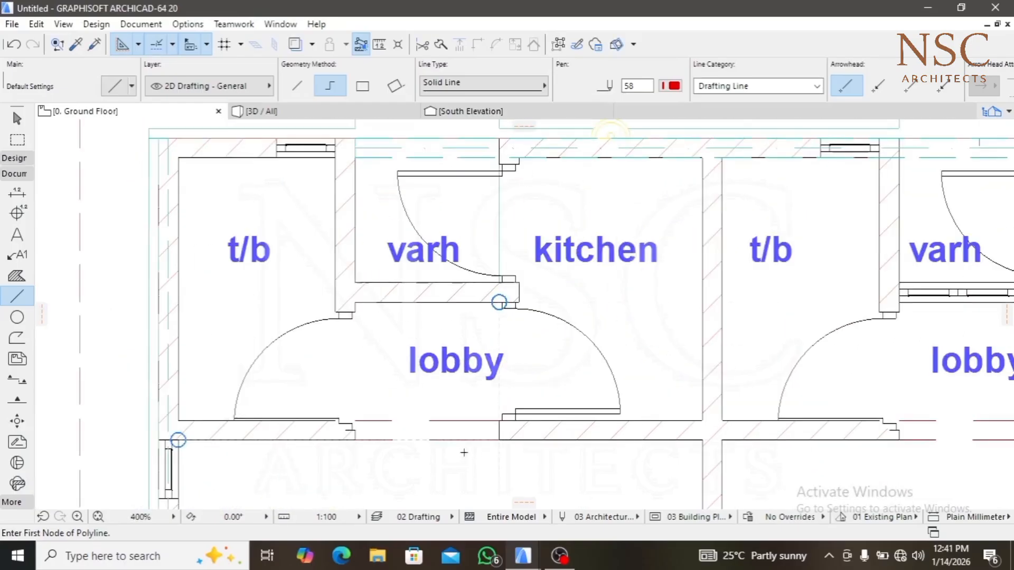
left_click(518, 302)
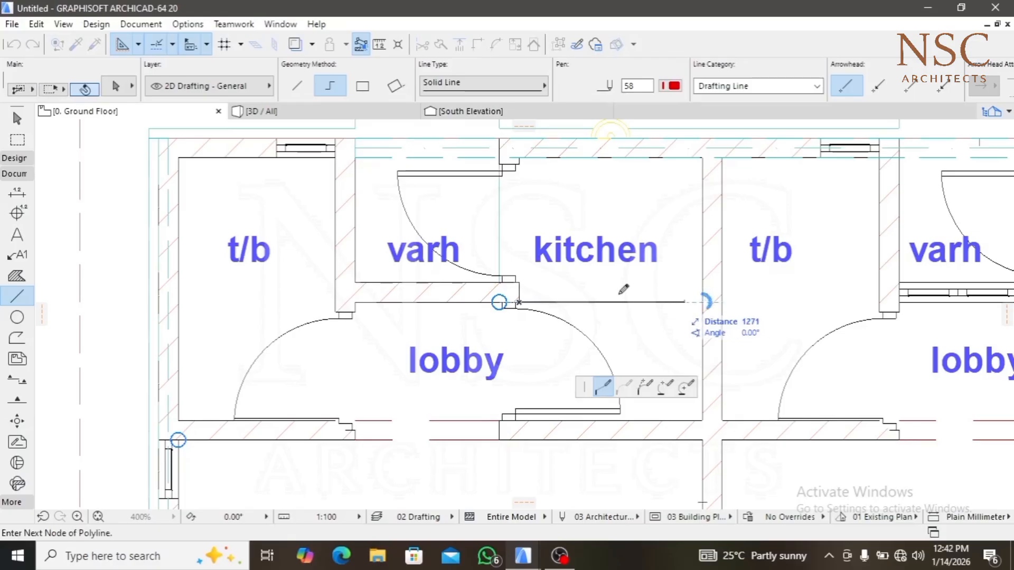
key("Escape")
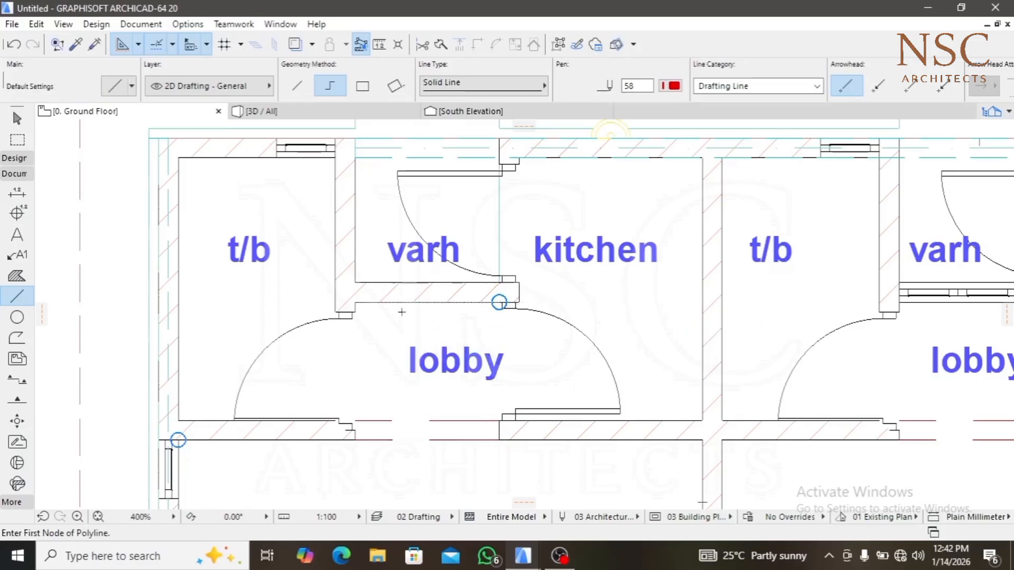
Activate the Wall tool for the empty area between the elevation markers and review the wall default settings
scroll(401, 310, "down", 10)
middle_click_drag(581, 336, 220, 308)
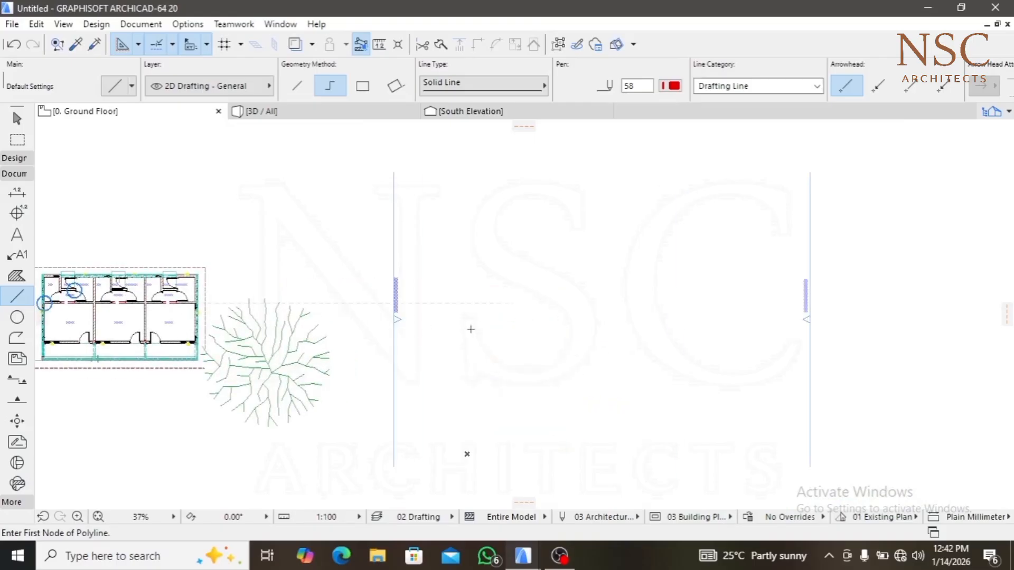
scroll(466, 325, "up", 2)
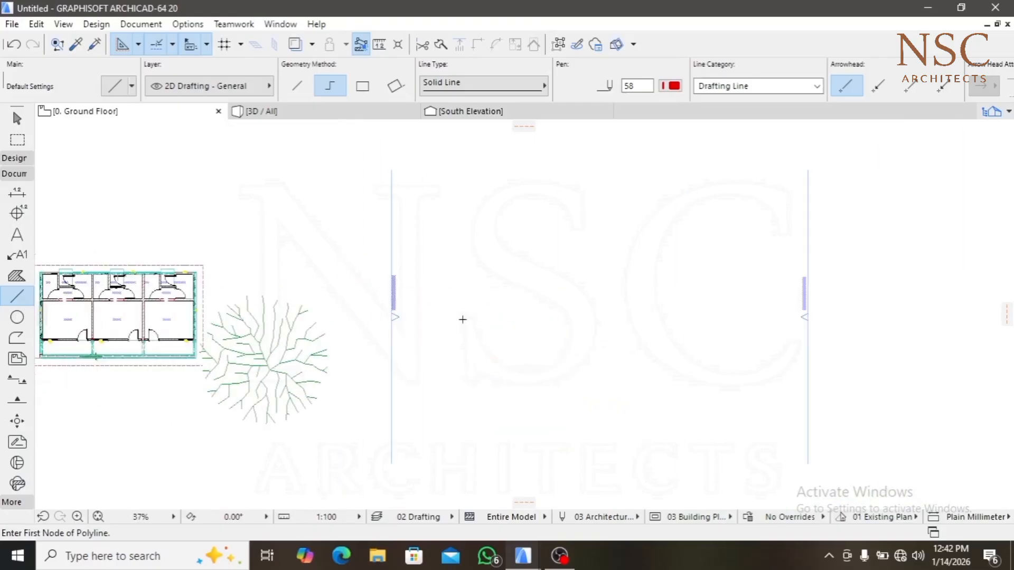
scroll(463, 319, "down", 2)
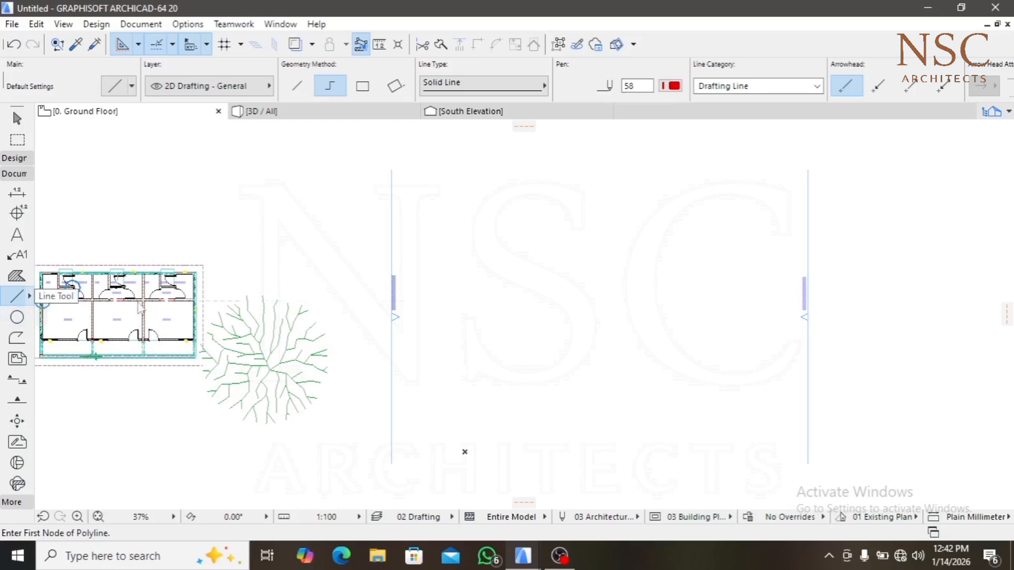
left_click(6, 158)
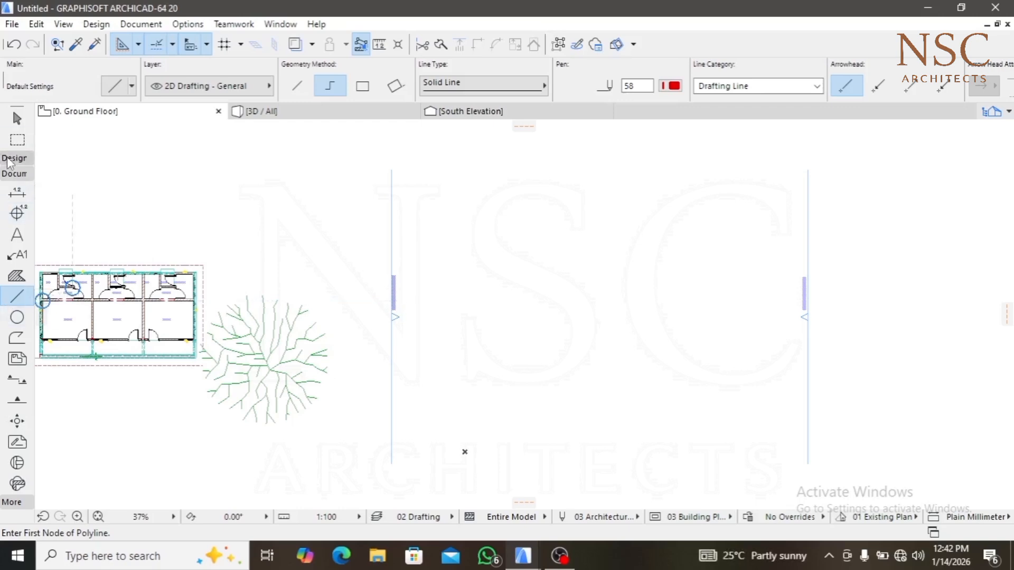
left_click(17, 176)
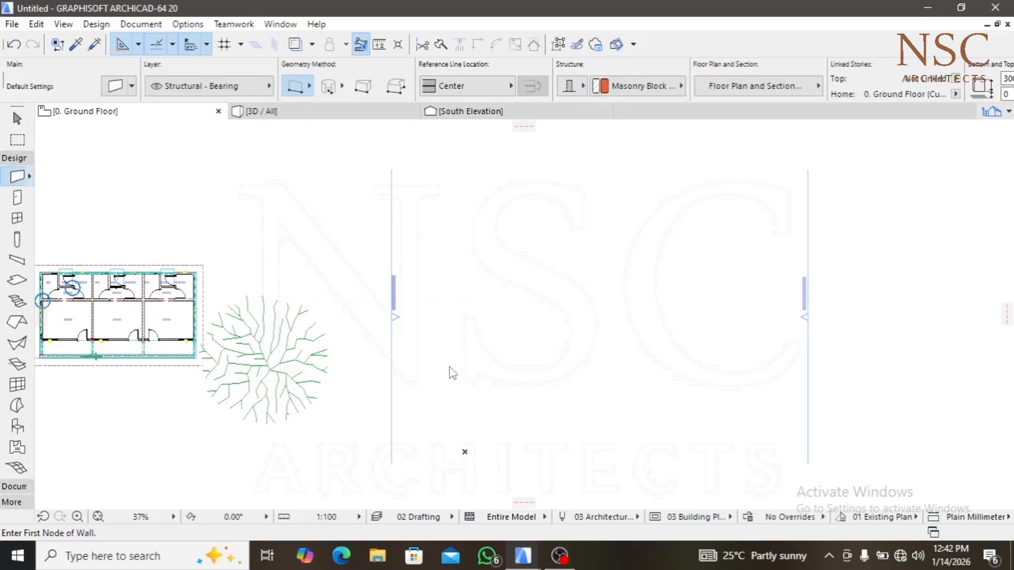
key("ctrl+t")
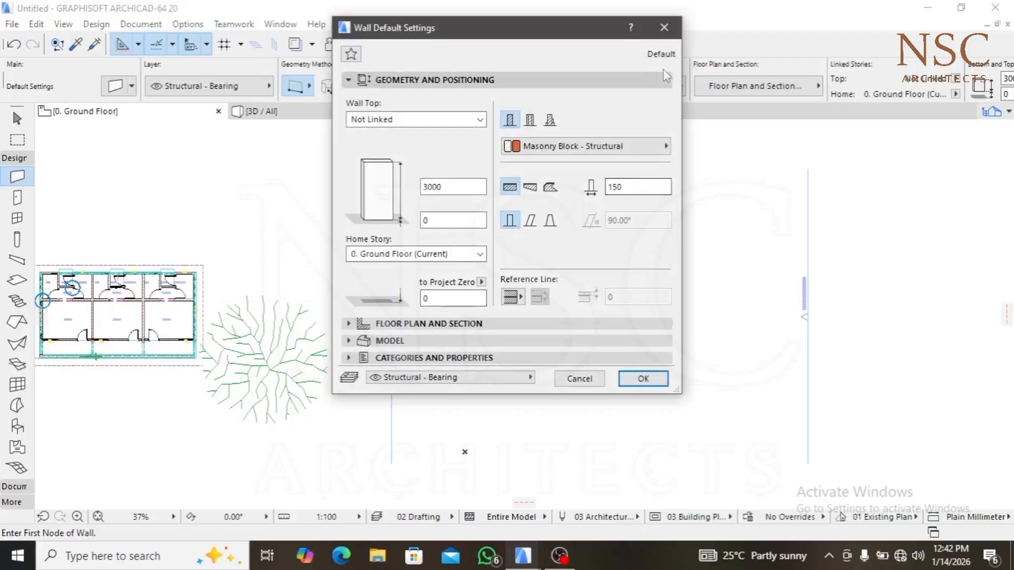
left_click(663, 27)
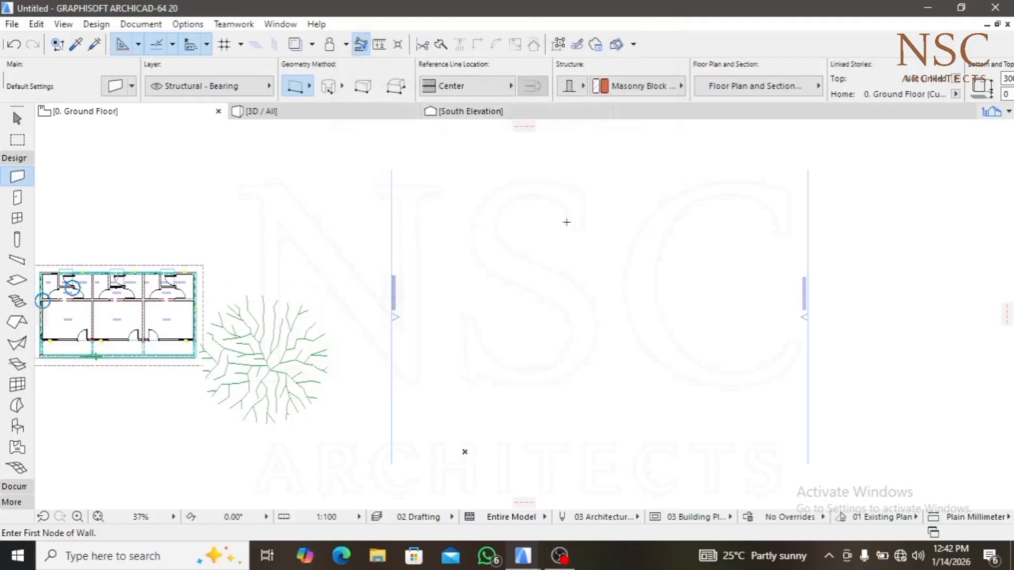
left_click(453, 348)
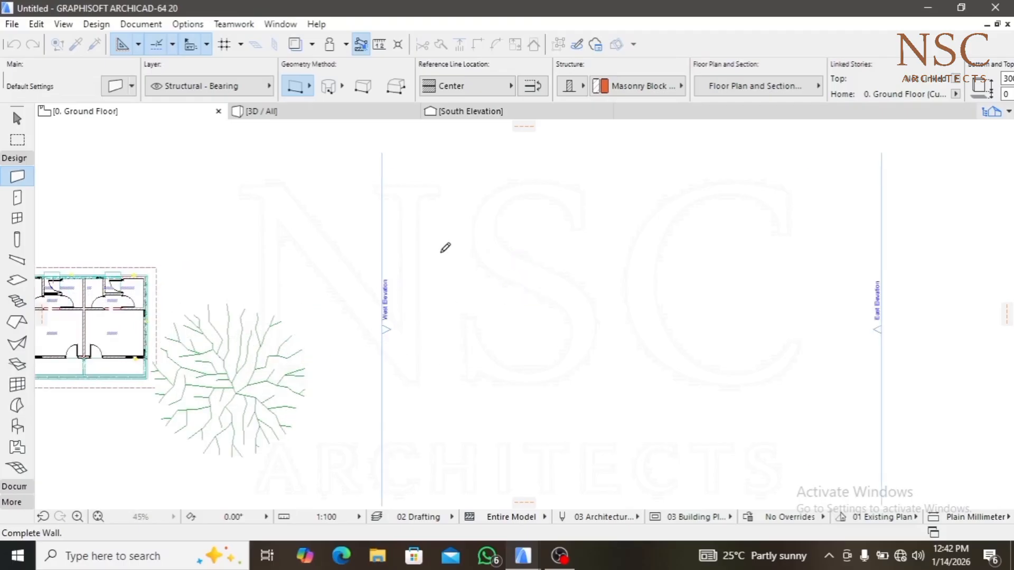
scroll(438, 258, "up", 1)
key("Escape")
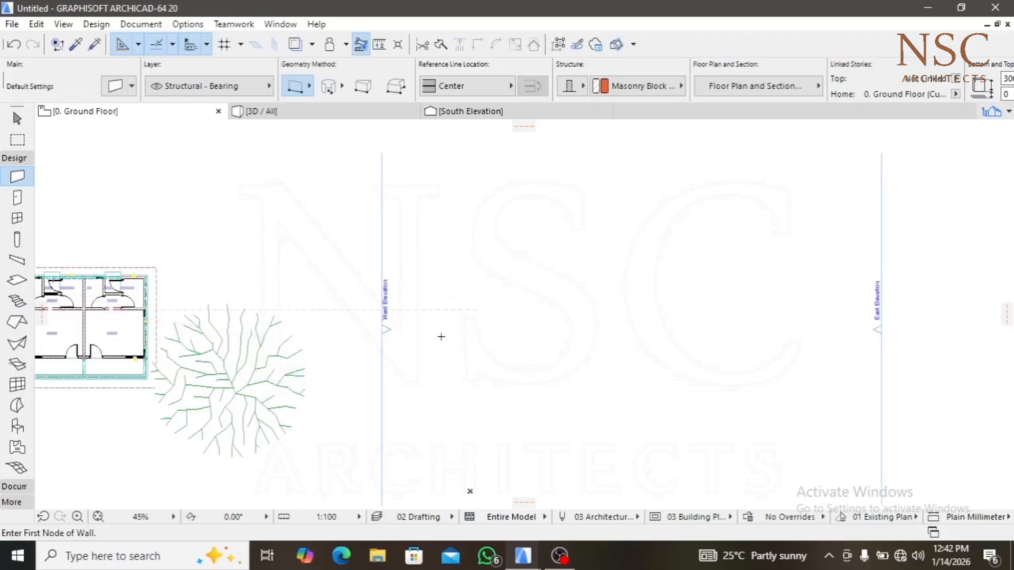
Draw a vertical wall about 9400 mm long just east of the West Elevation line
scroll(441, 337, "up", 4)
left_click(445, 380)
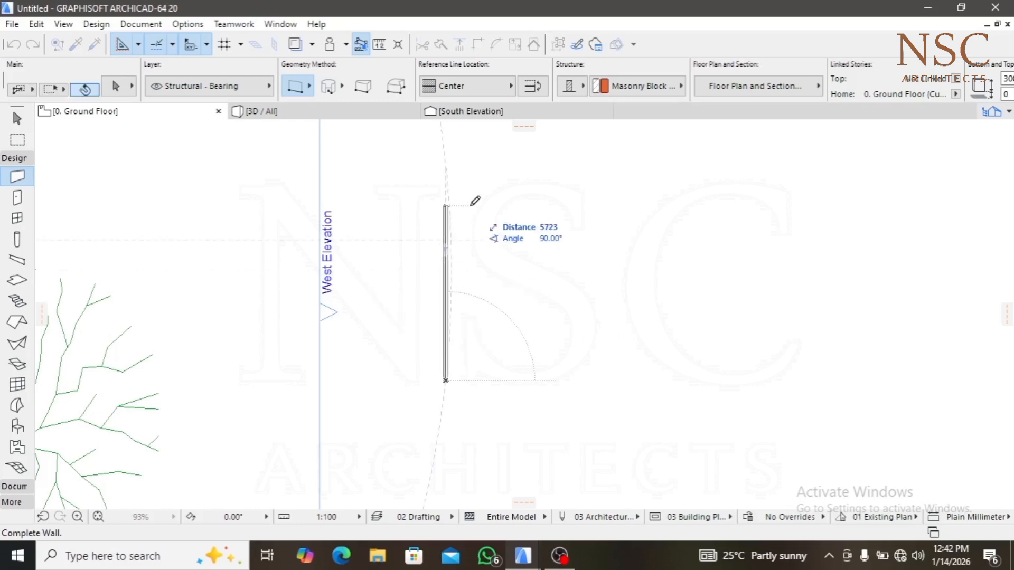
scroll(486, 238, "down", 3)
middle_click_drag(486, 238, 499, 271)
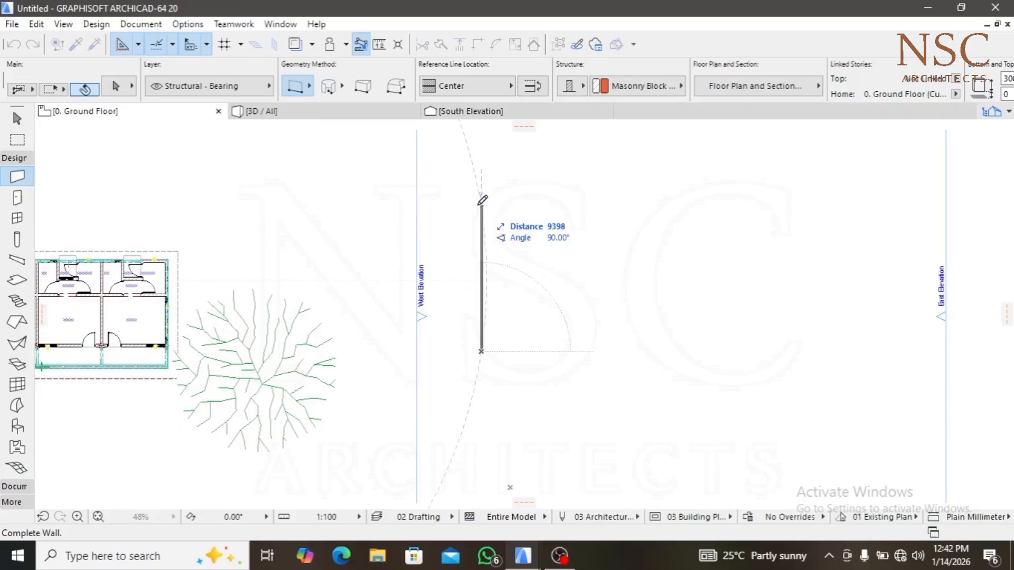
left_click(480, 205)
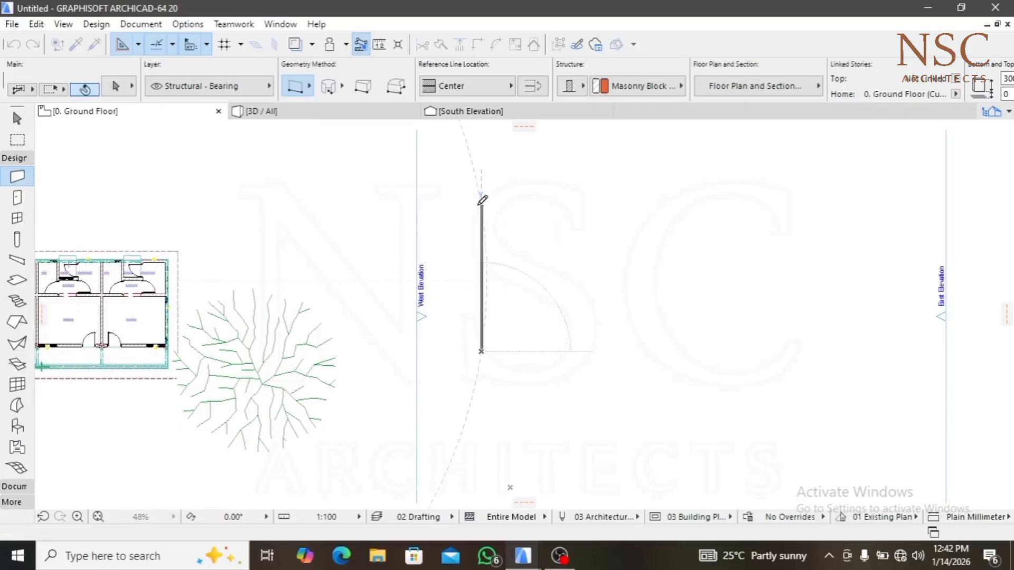
Draw a long horizontal wall crossing the vertical wall near its north end and extending east toward the East Elevation line
left_click(456, 221)
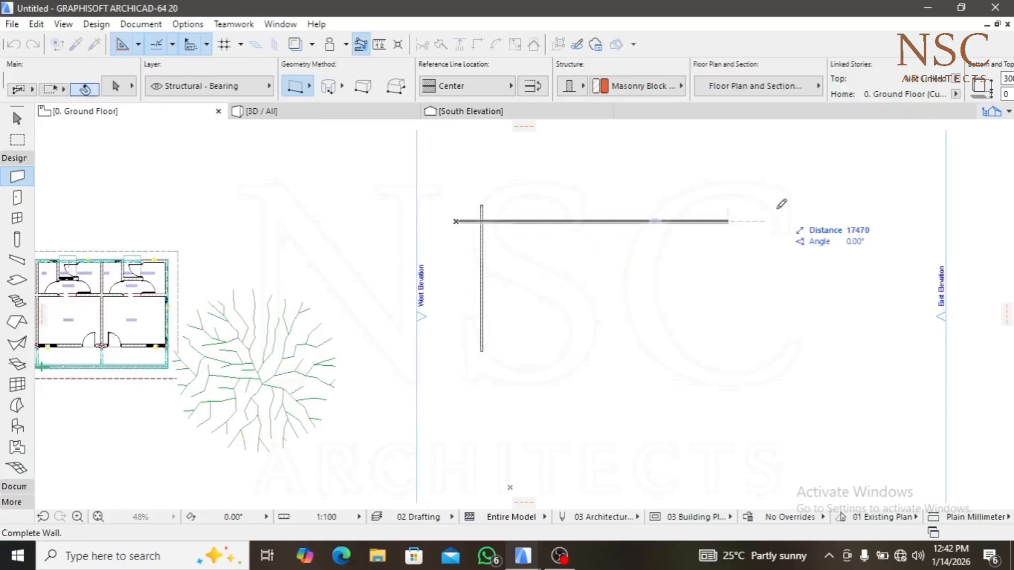
left_click(822, 214)
left_click(822, 214, "shift")
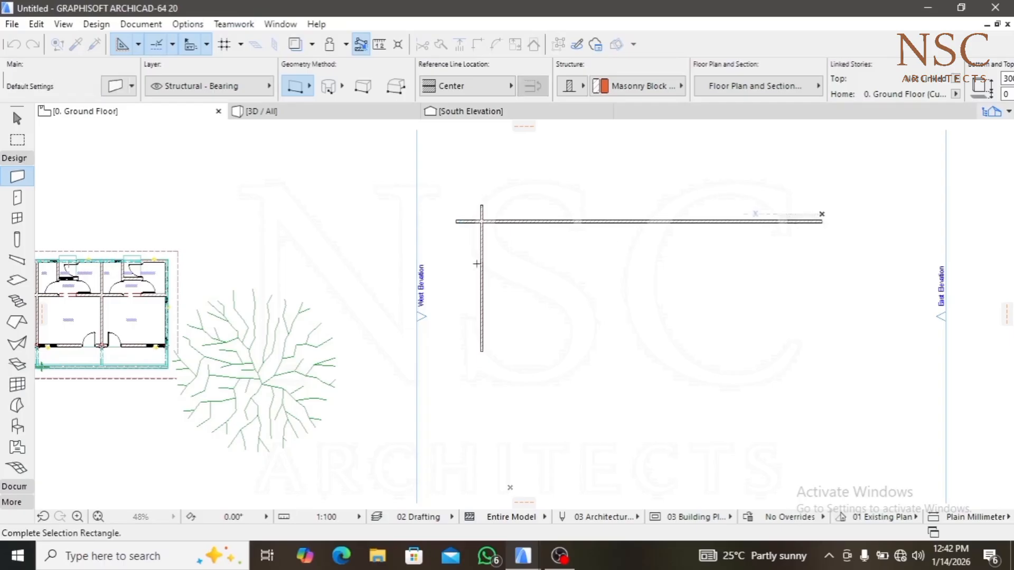
key("Escape")
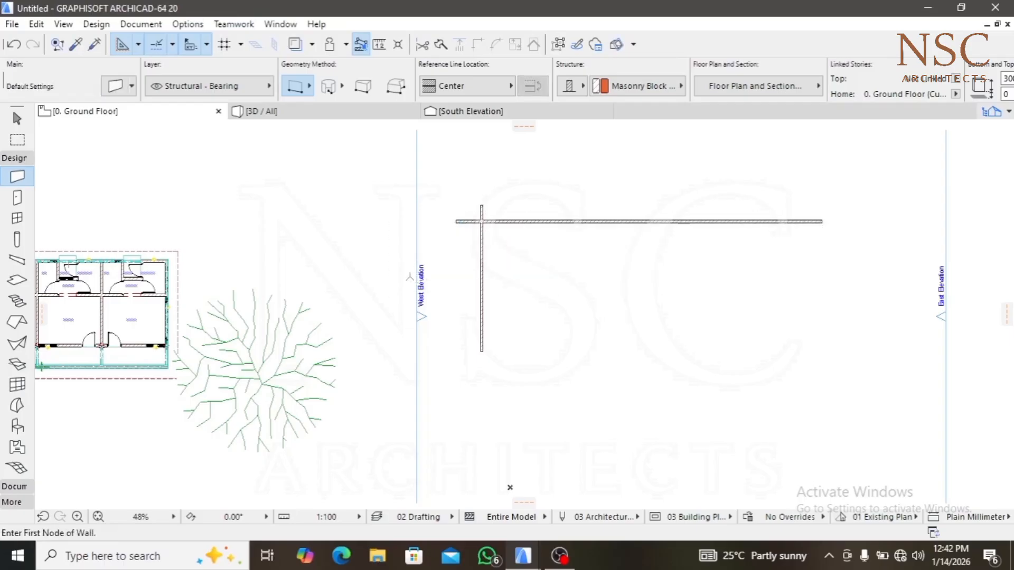
Start a guide polyline at the inner corner of the two crossing walls, running 4000 mm east along the horizontal wall's south face
left_click(11, 158)
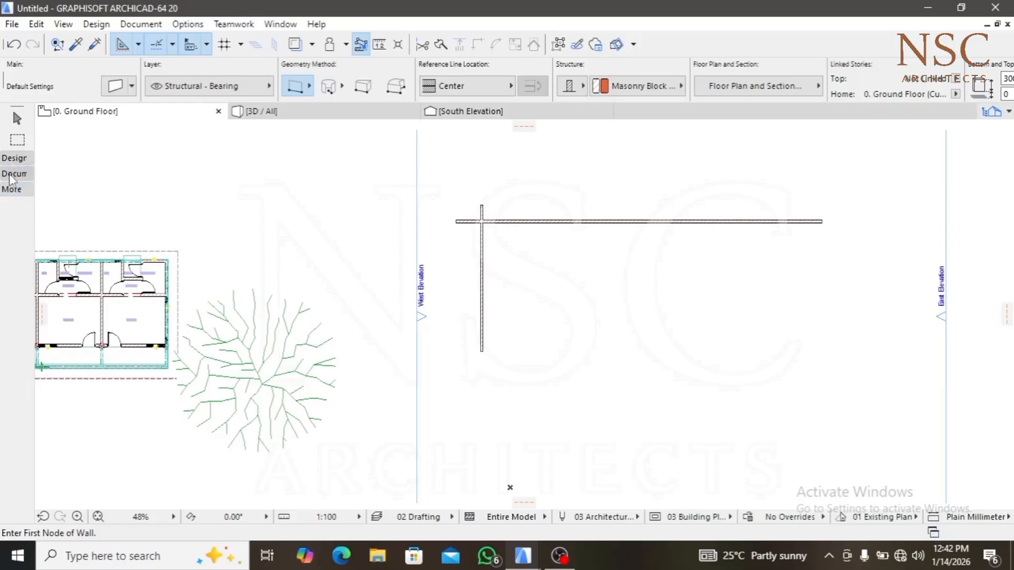
left_click(11, 175)
left_click(15, 299)
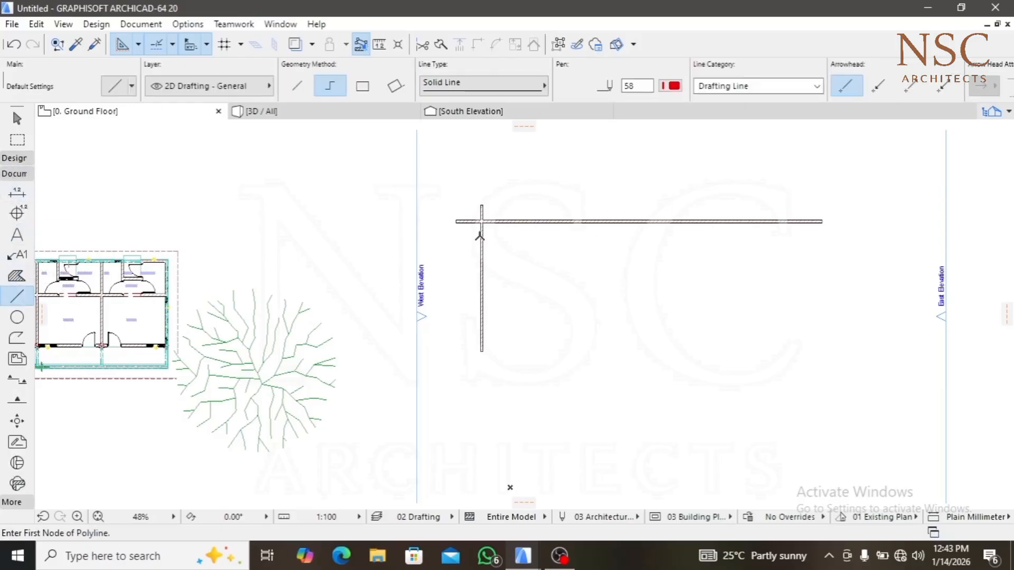
scroll(487, 240, "up", 7)
scroll(488, 248, "down", 8)
middle_click_drag(494, 252, 484, 250)
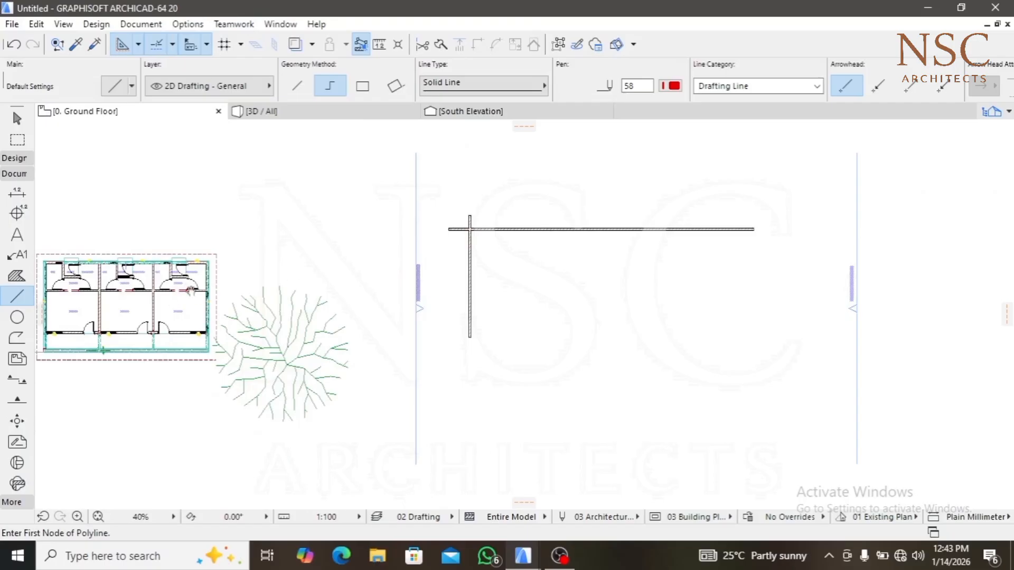
middle_click_drag(149, 310, 176, 306)
scroll(521, 237, "up", 5)
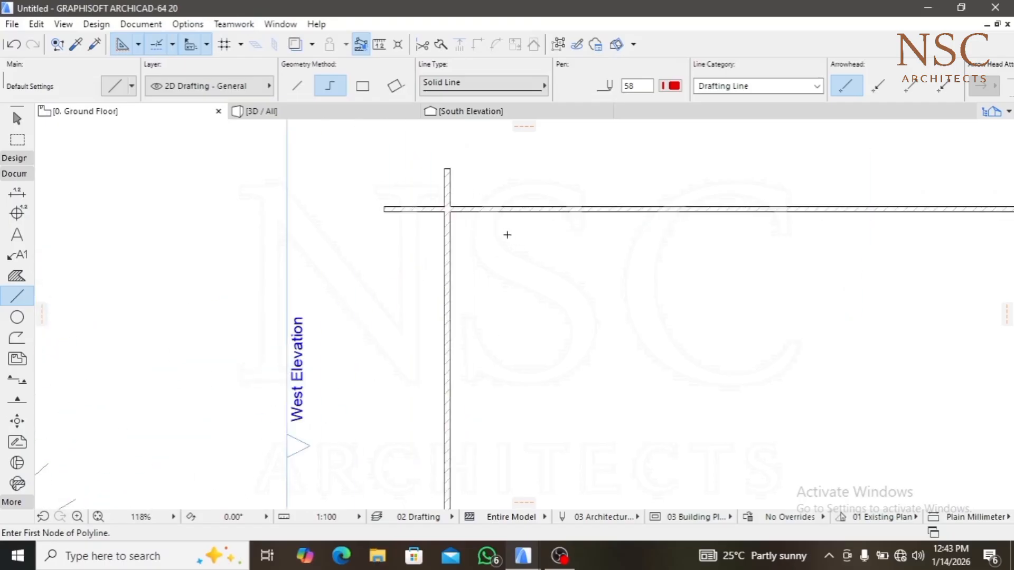
left_click(439, 207)
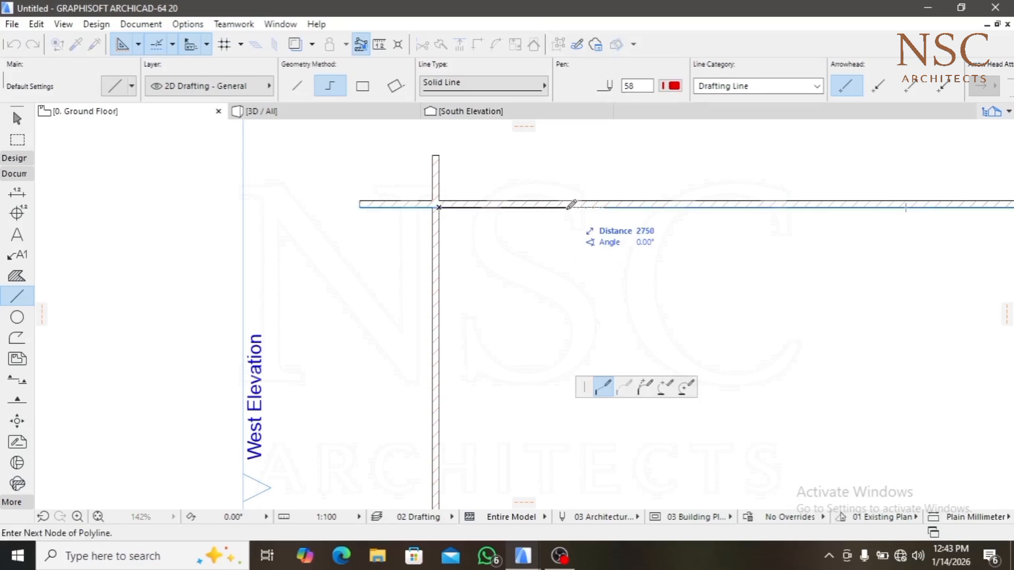
type("4000")
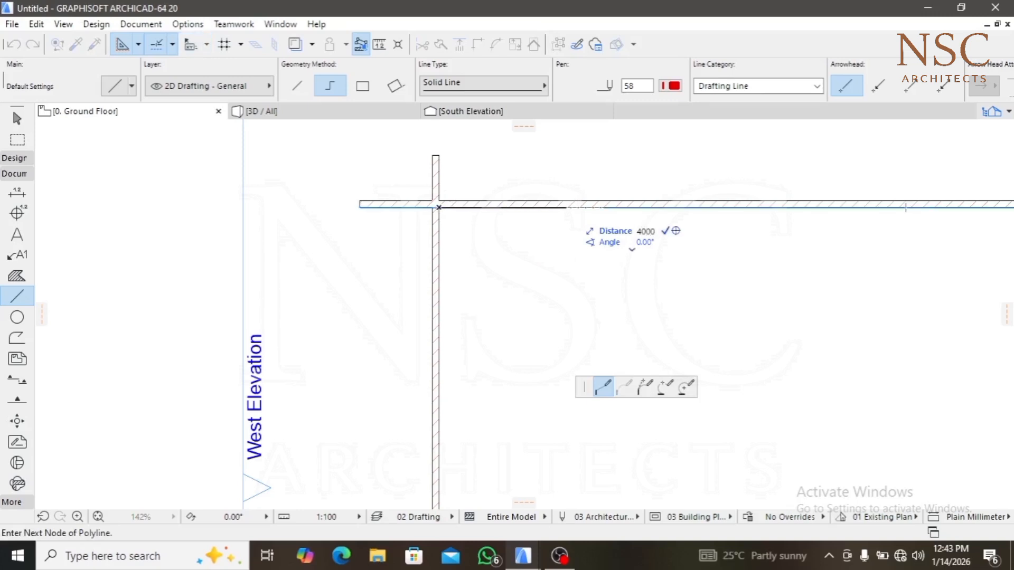
key("Return")
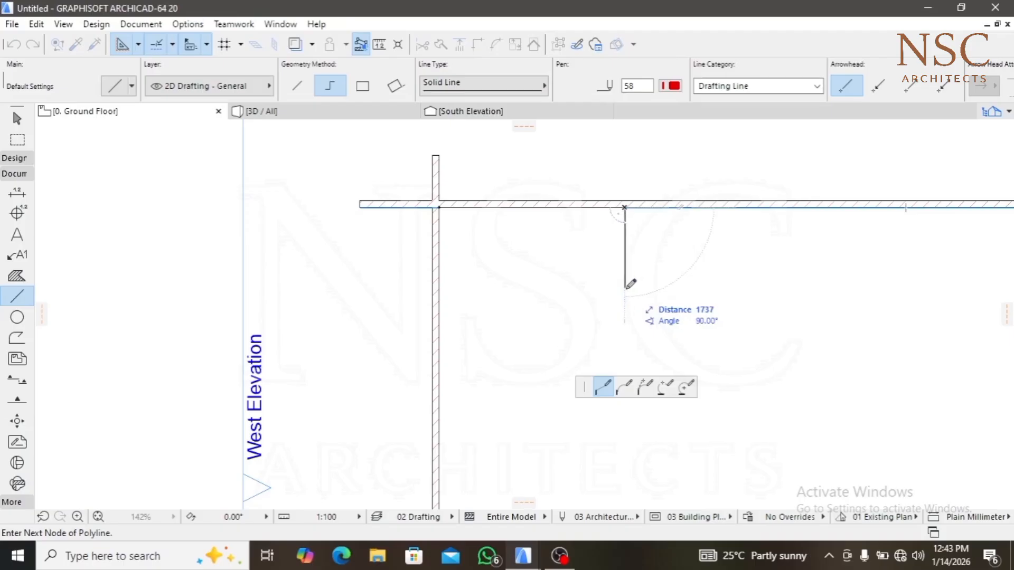
Continue the guide polyline 3100 mm south and back west toward the vertical wall, and finish it with a short slanted segment
type("31")
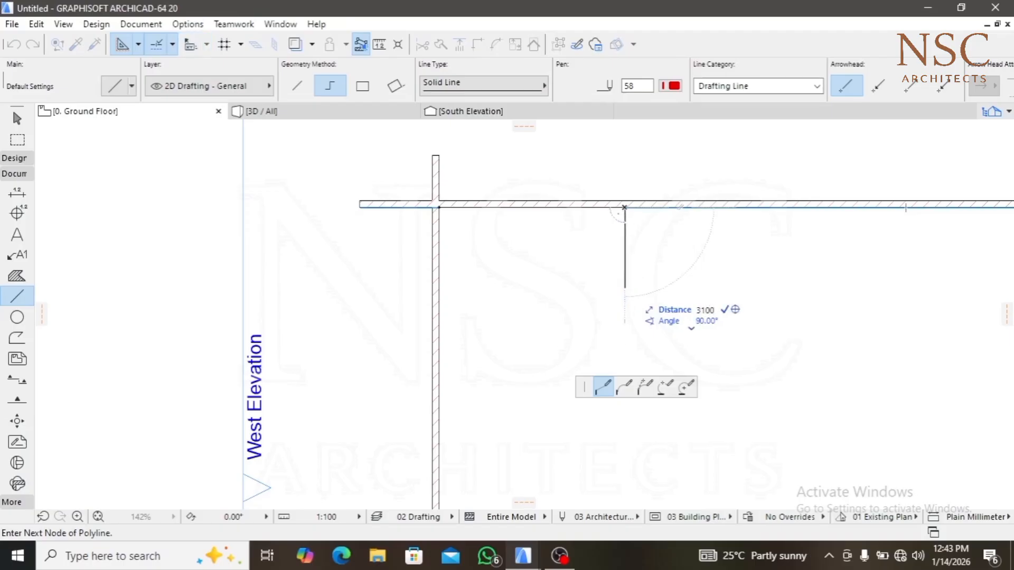
type("00")
key("Return")
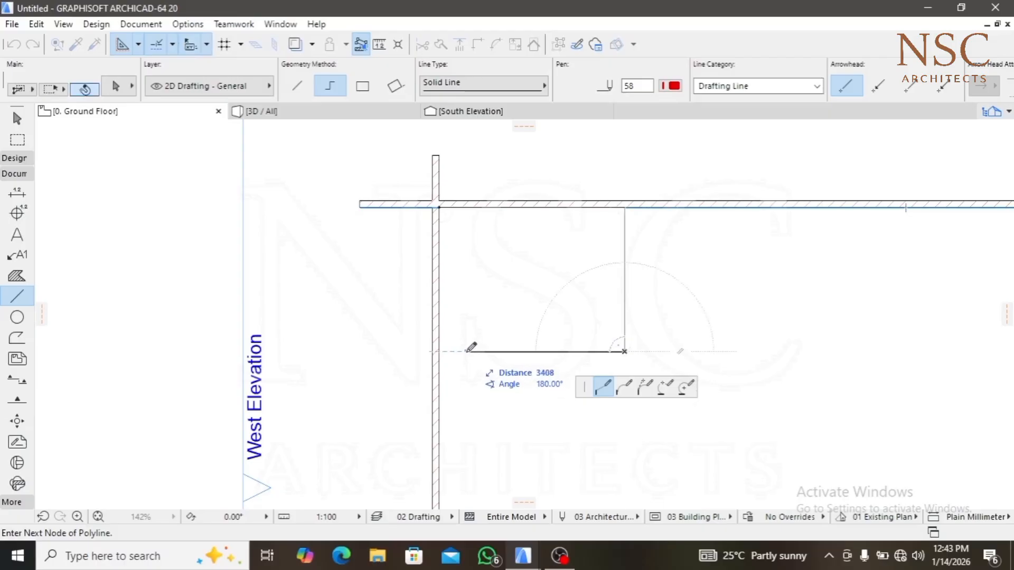
left_click(466, 351)
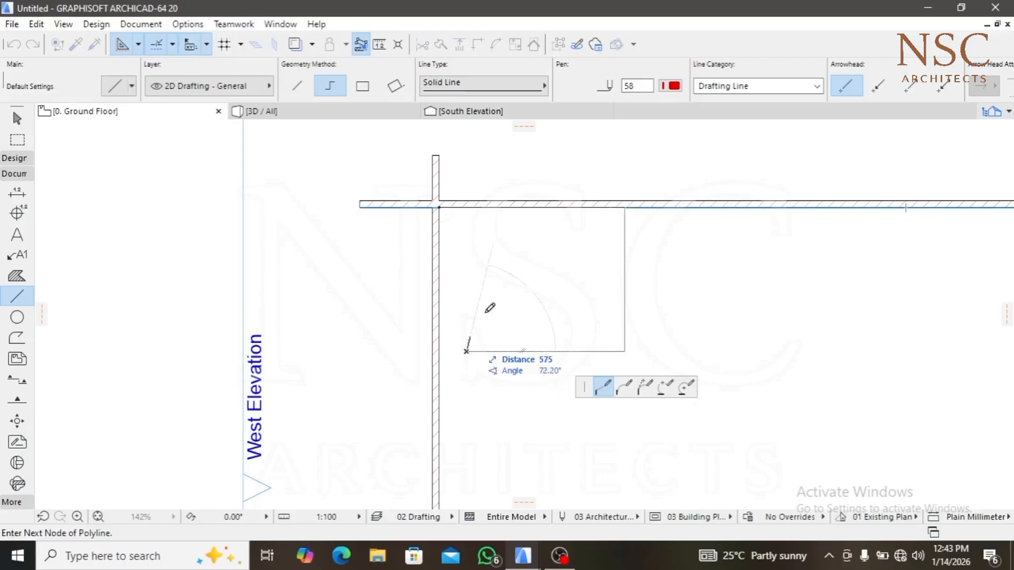
double_click(490, 283)
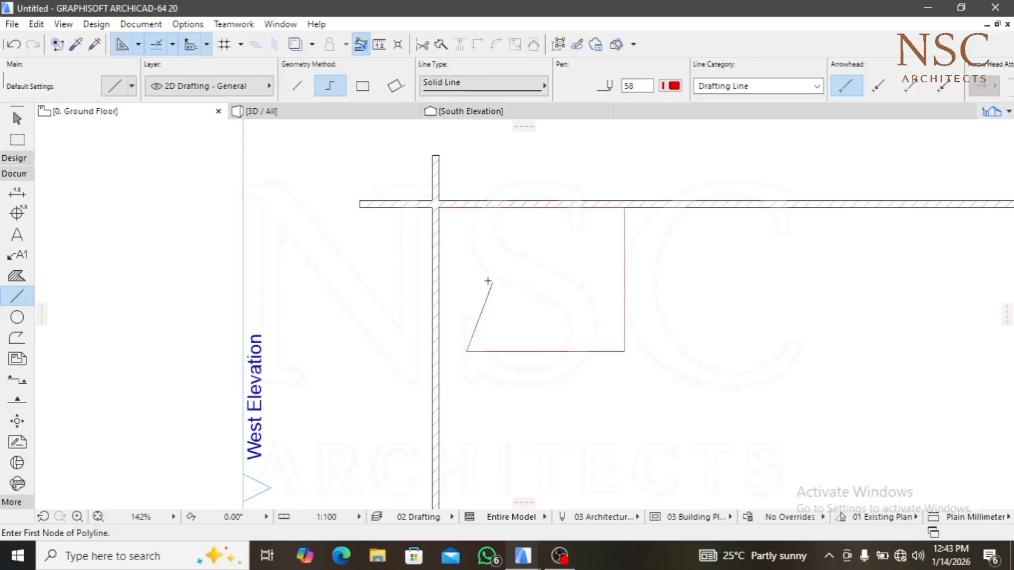
Select the long horizontal wall and try to move it by a point on its north face
left_click(655, 207, "shift")
scroll(649, 206, "up", 3)
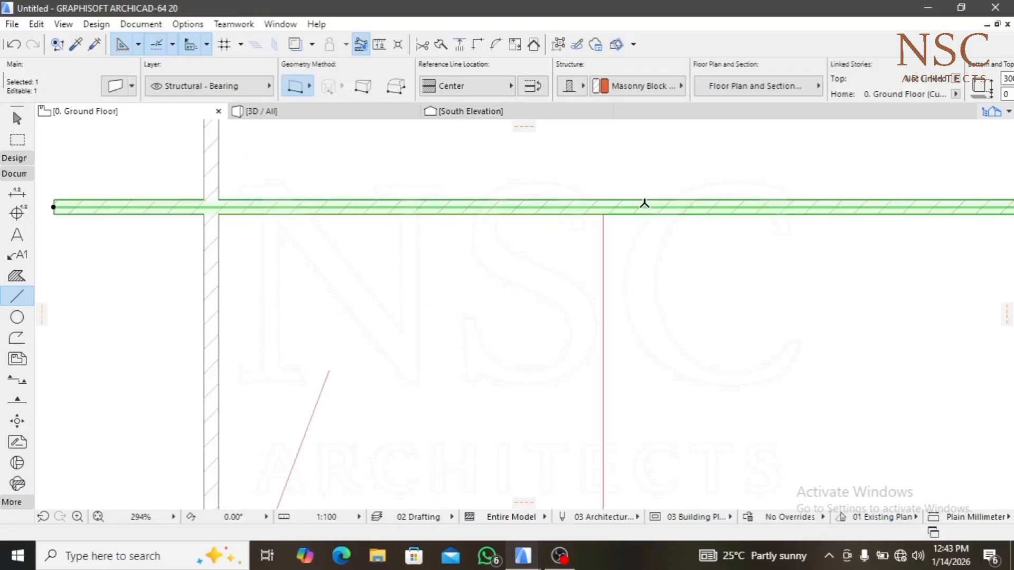
left_click(648, 199)
scroll(648, 201, "down", 2)
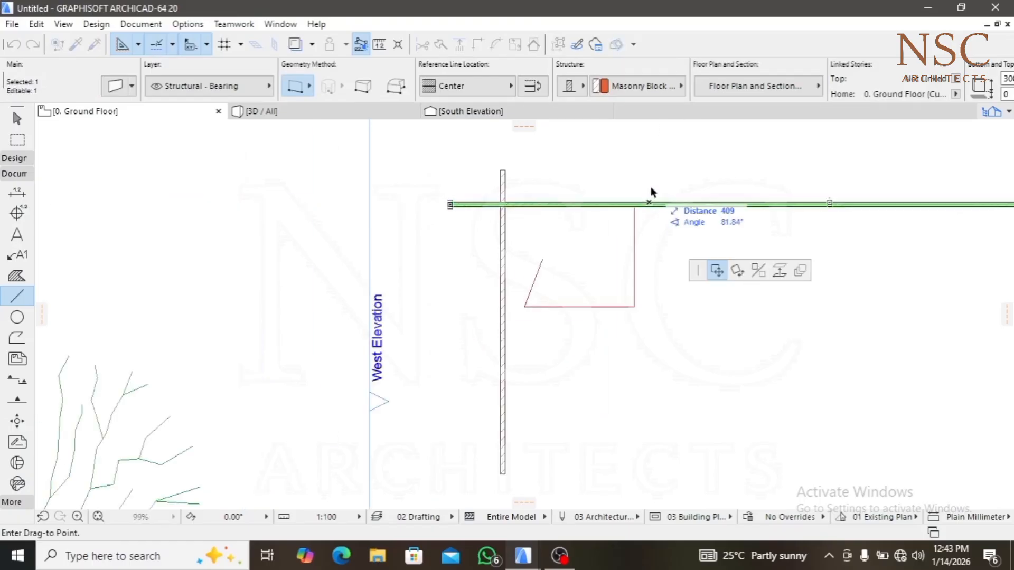
scroll(647, 188, "up", 1)
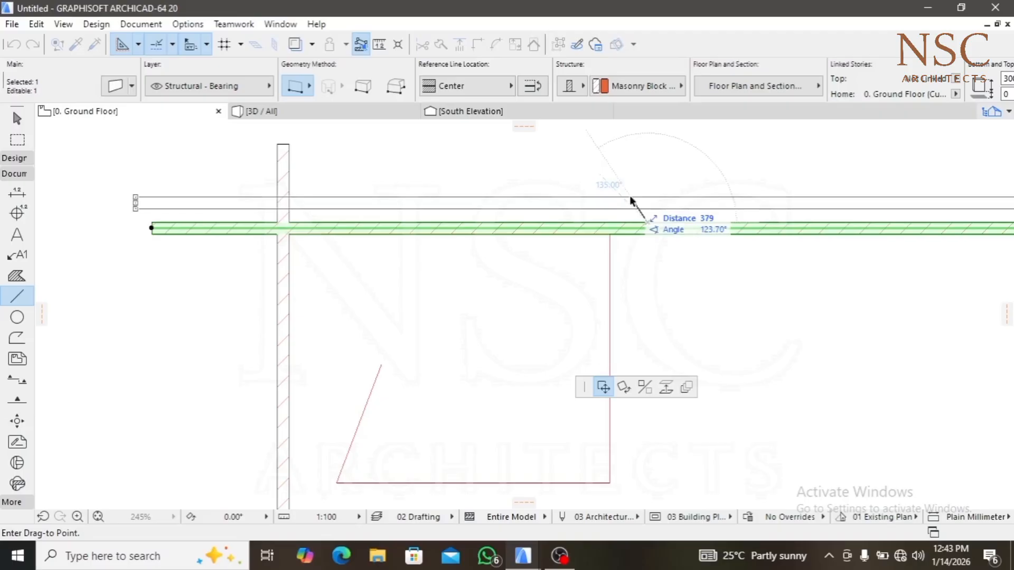
key("Escape")
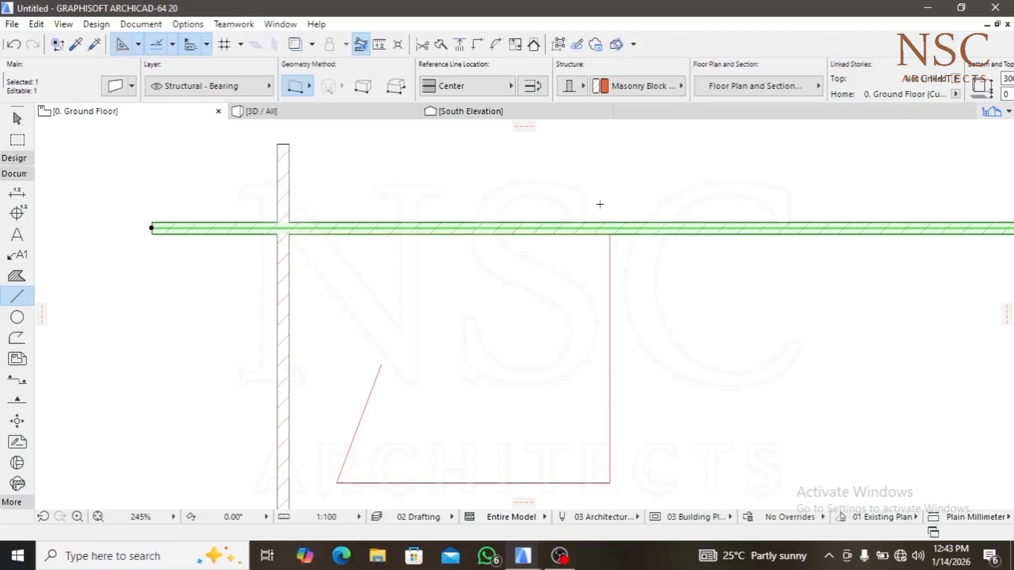
Copy the long horizontal wall south from its north face to the guide polyline's southeast corner
scroll(616, 224, "up", 6)
scroll(617, 220, "down", 3)
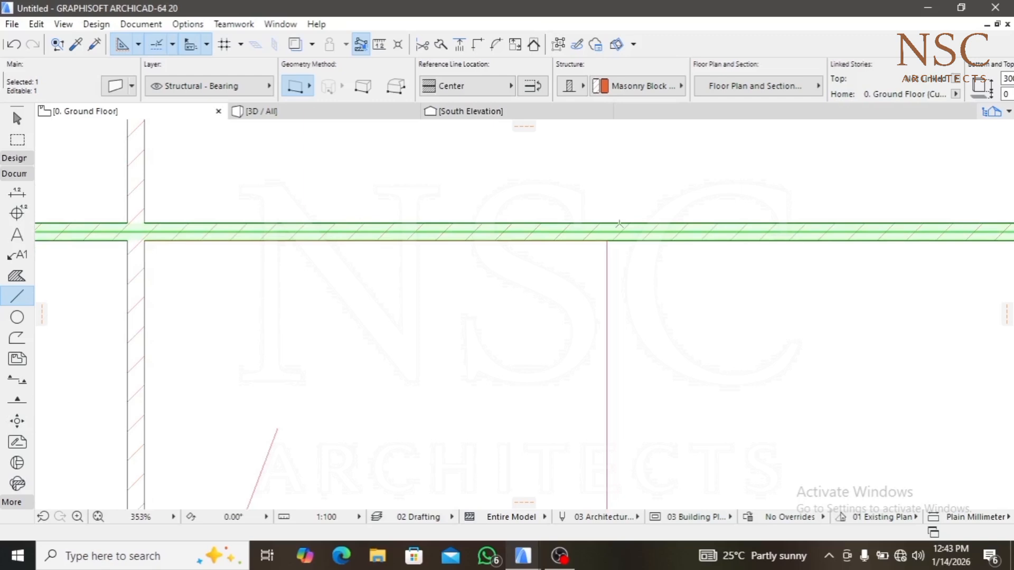
scroll(621, 224, "up", 4)
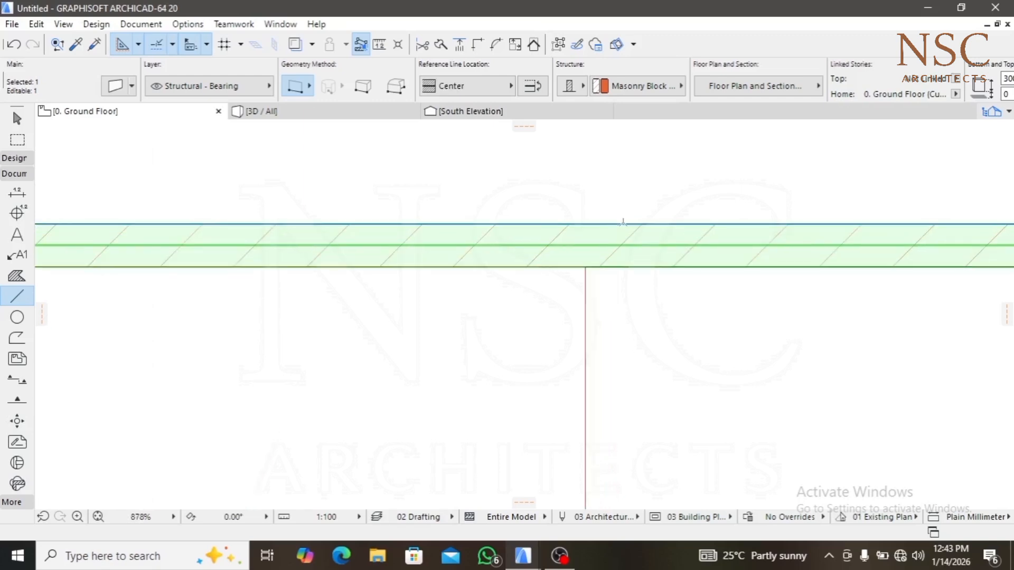
scroll(621, 224, "down", 8)
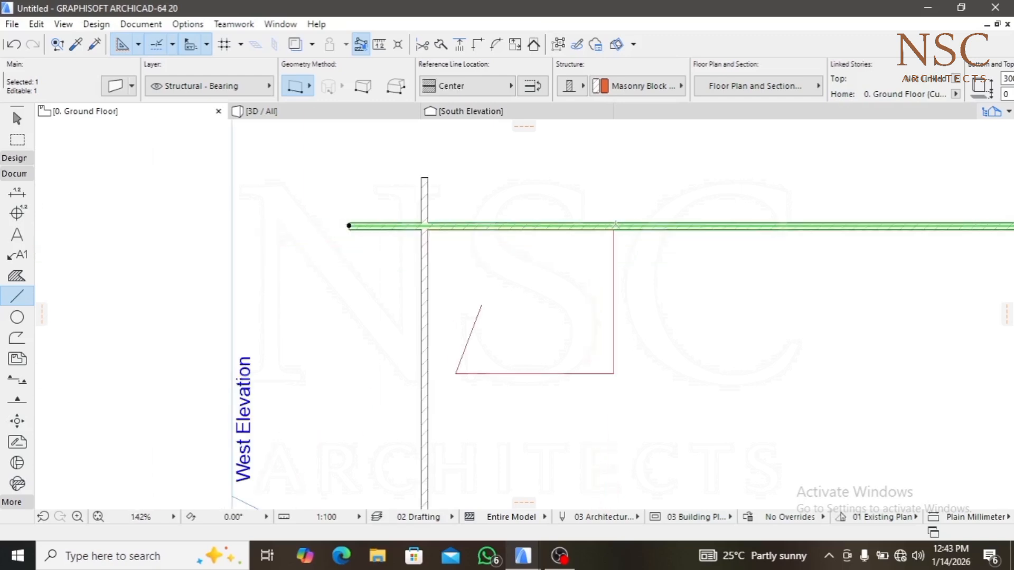
scroll(623, 192, "up", 8)
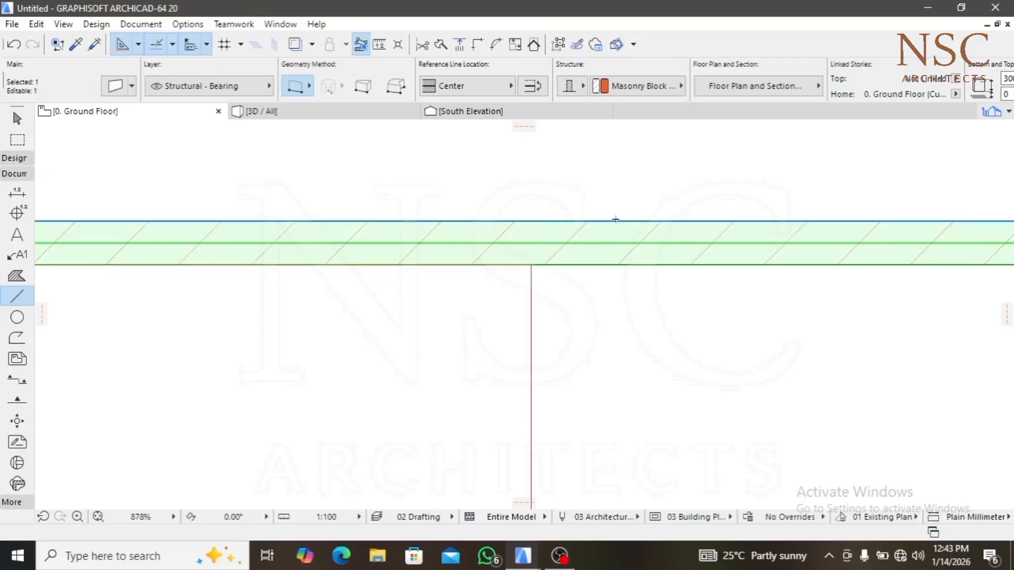
left_click(615, 220)
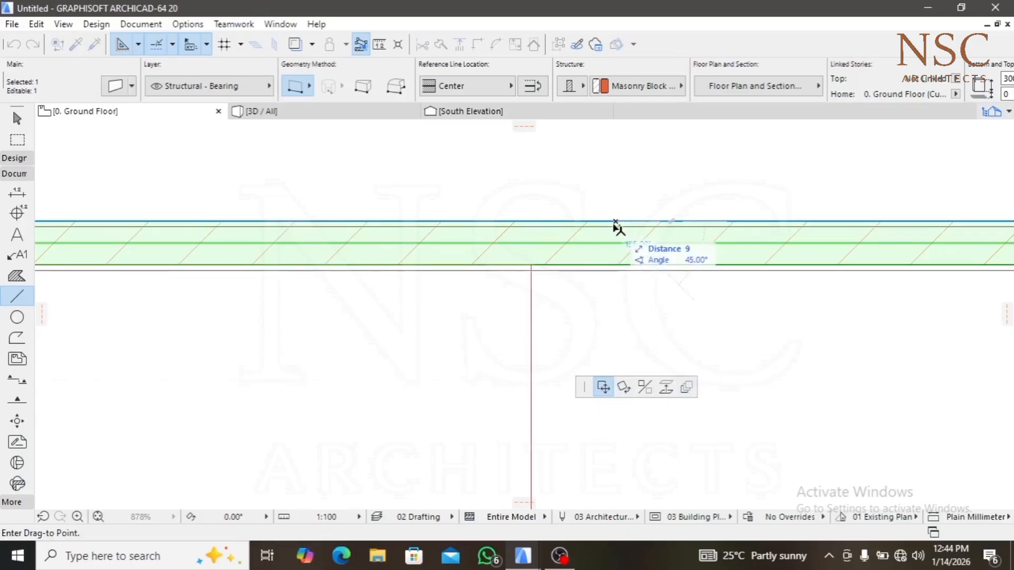
scroll(615, 224, "down", 5)
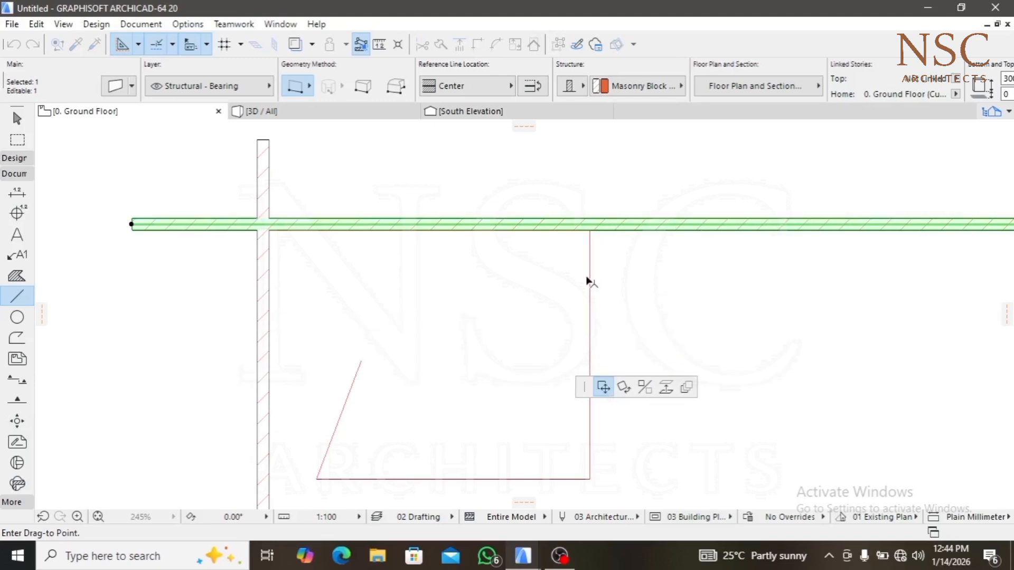
middle_click_drag(586, 277, 599, 197)
middle_click_drag(612, 301, 610, 188)
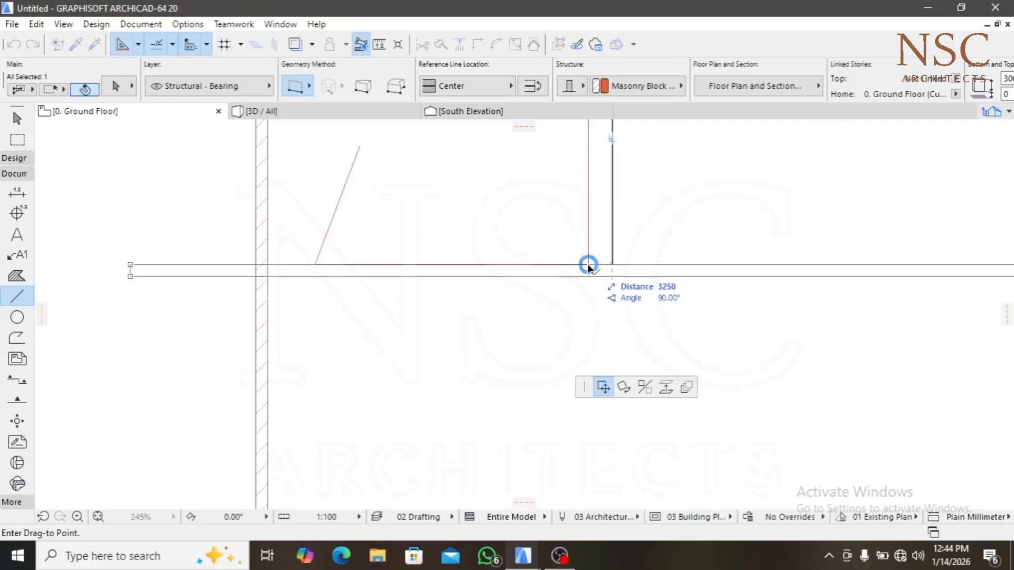
middle_click_drag(603, 243, 593, 291)
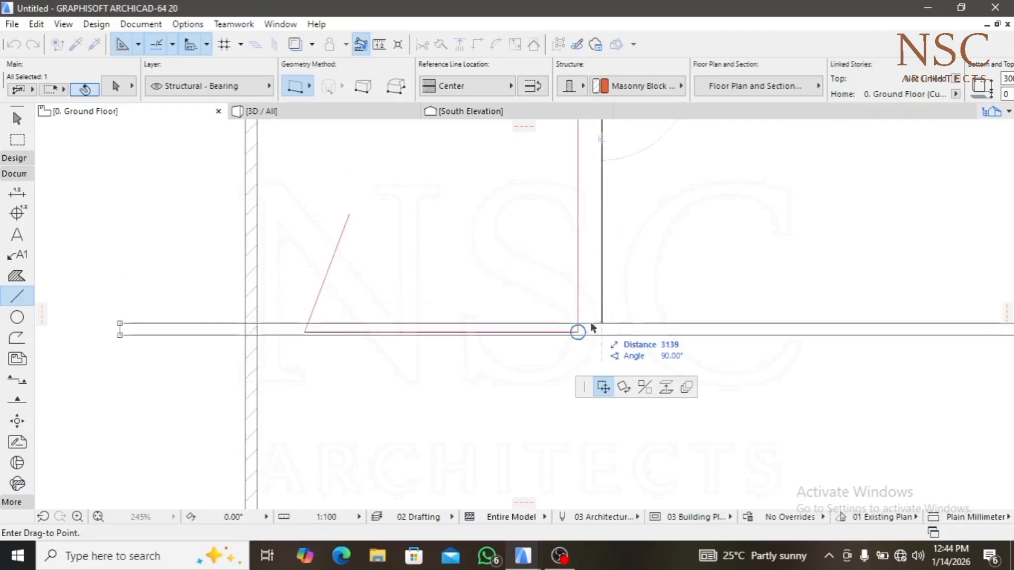
key("ctrl")
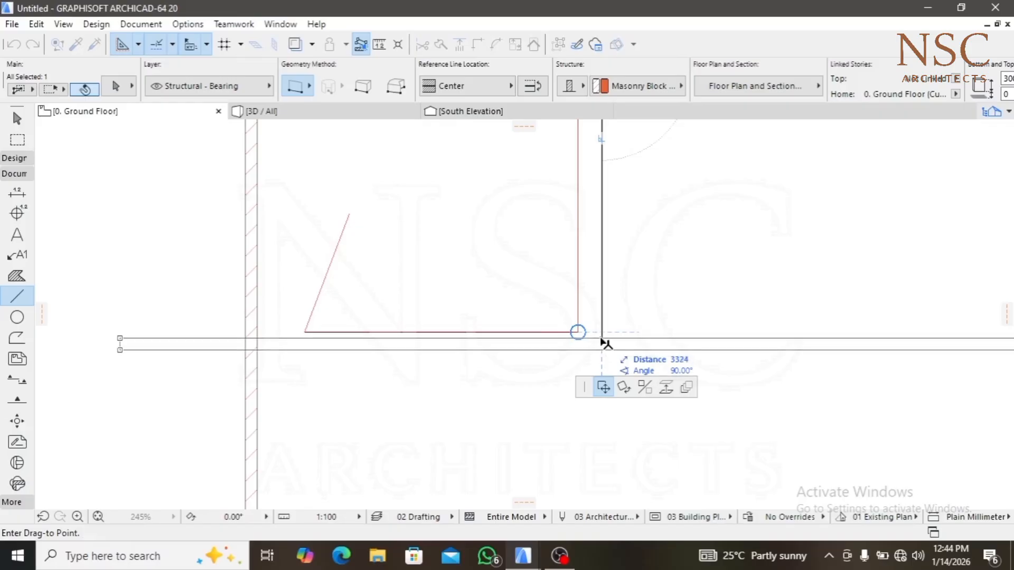
key("ctrl")
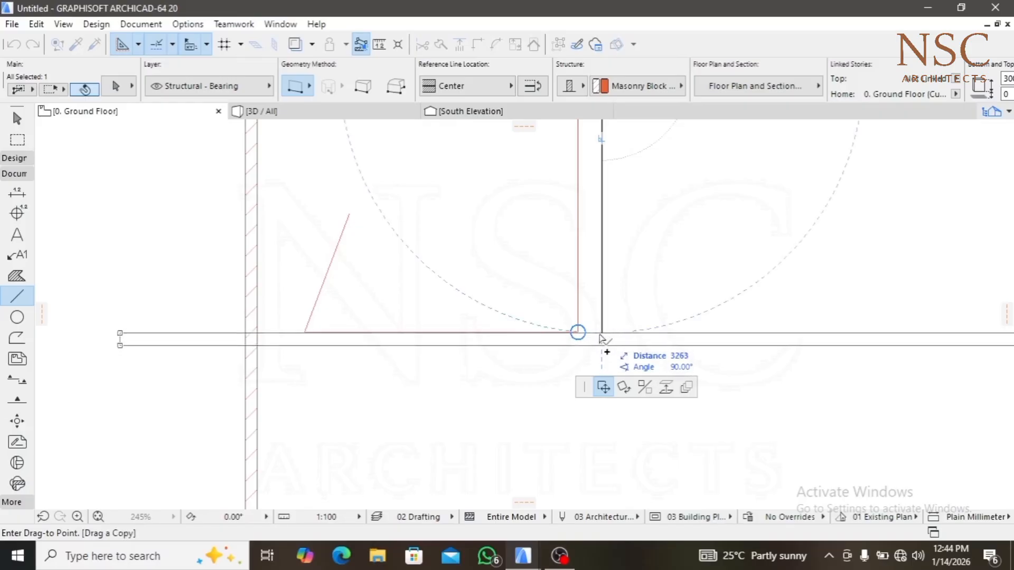
left_click(578, 334)
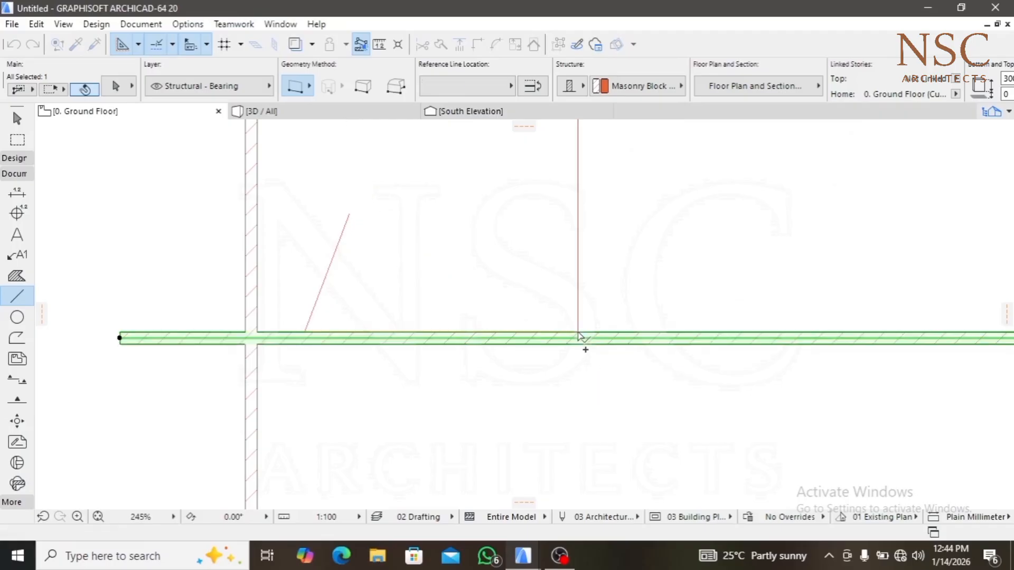
key("ctrl+a")
scroll(585, 260, "down", 2)
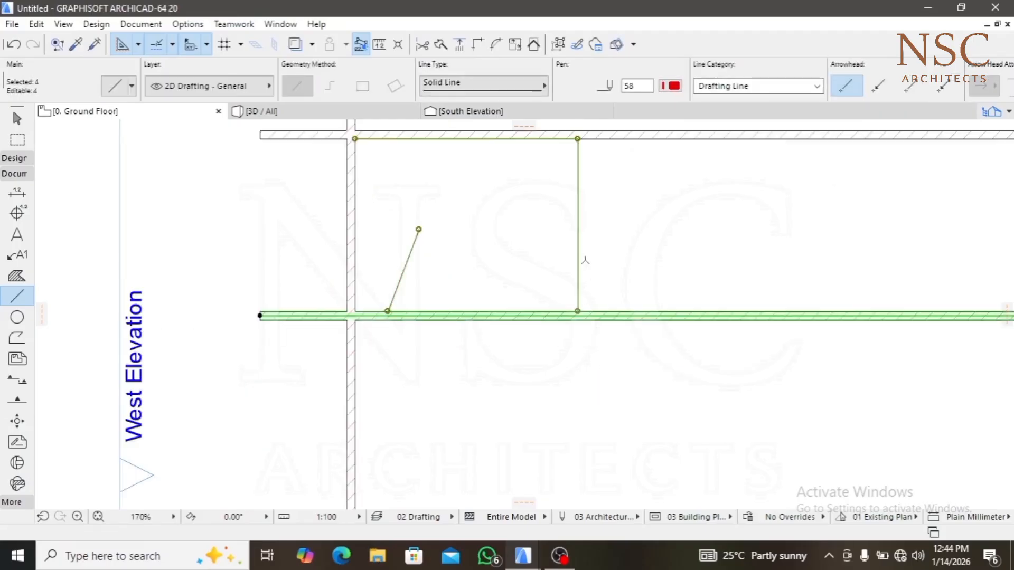
middle_click_drag(592, 220, 582, 308)
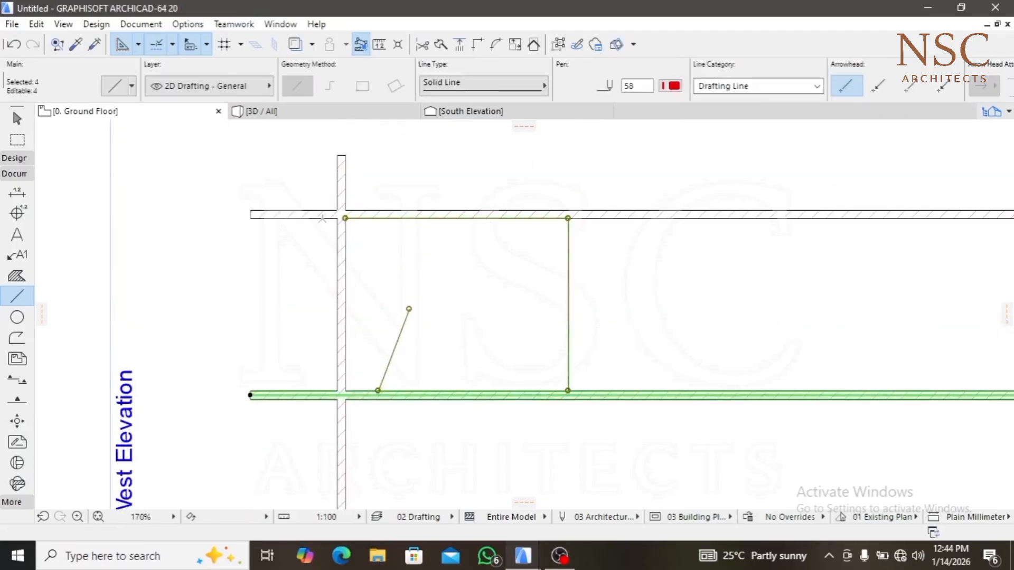
left_click(612, 331)
key("Escape")
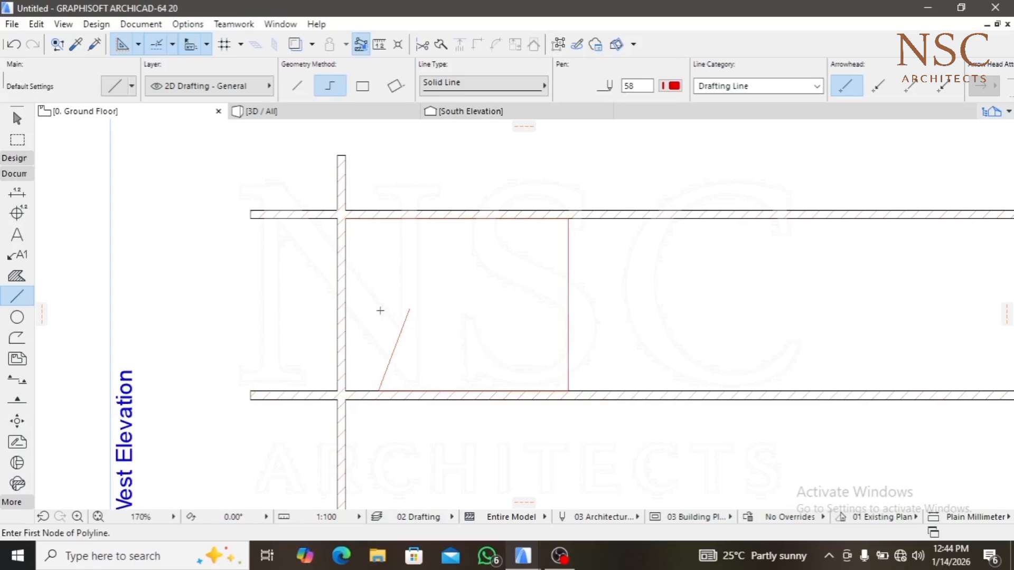
Copy the vertical wall east from its west face to the guide polyline's southeast corner, closing off the first room's east side
left_click(340, 342)
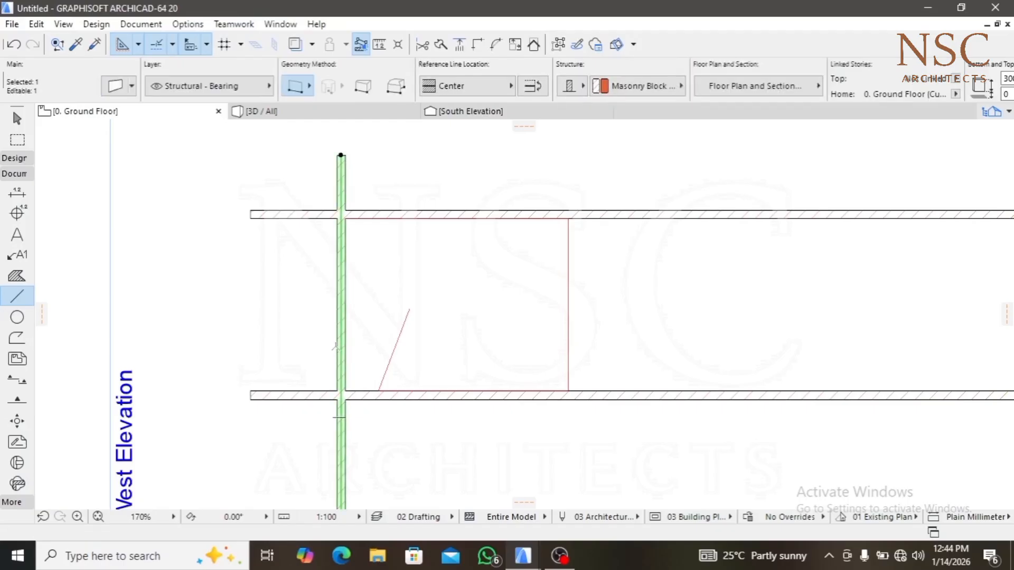
scroll(335, 345, "up", 5)
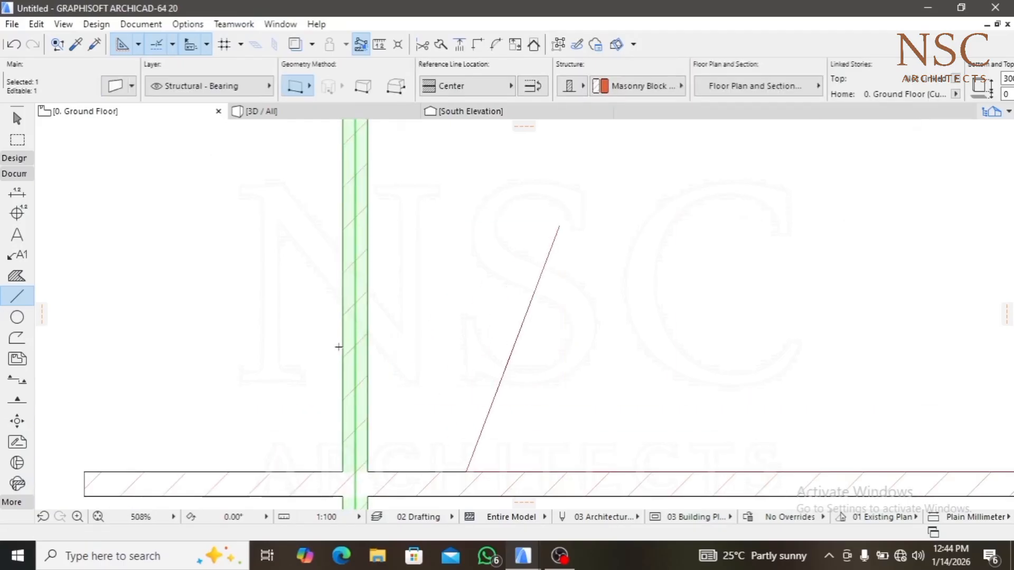
left_click(340, 348)
scroll(341, 348, "down", 5)
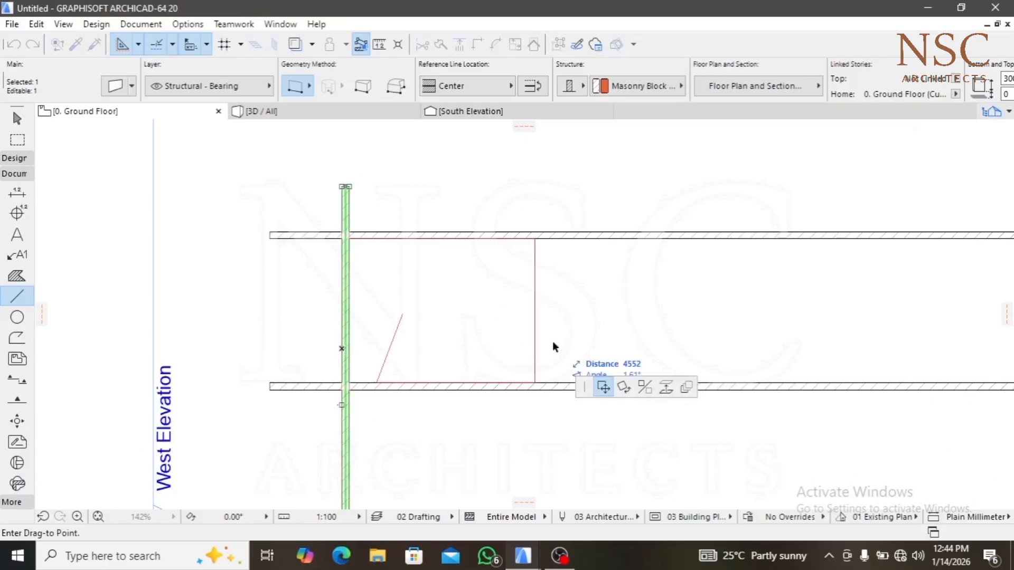
key("ctrl")
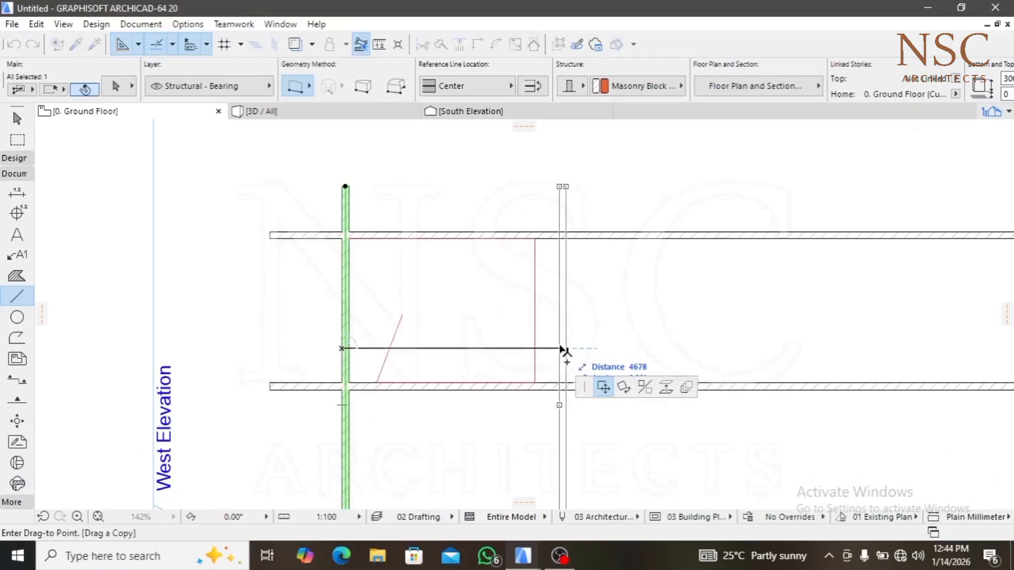
left_click(538, 382)
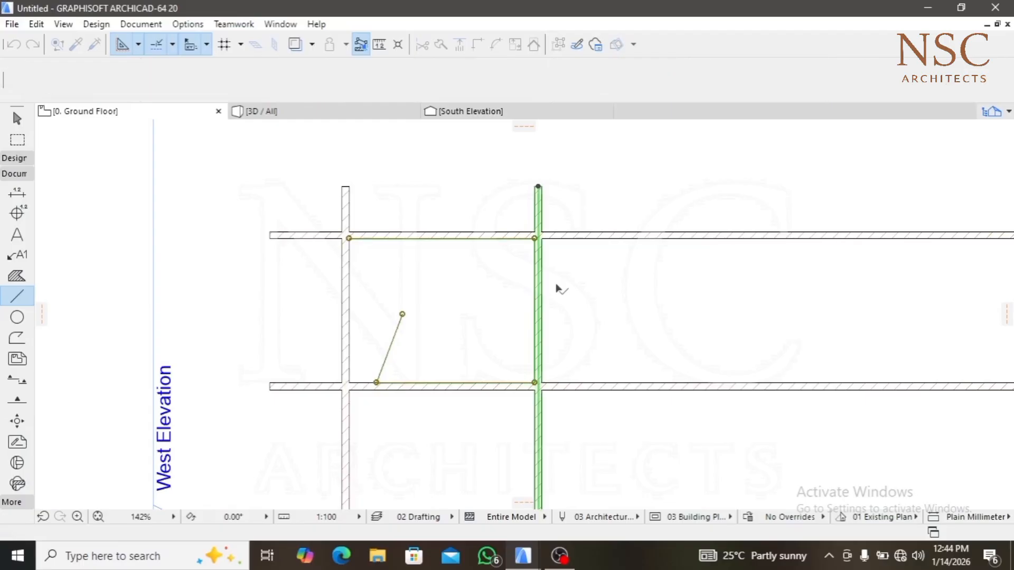
left_click(533, 238, "shift")
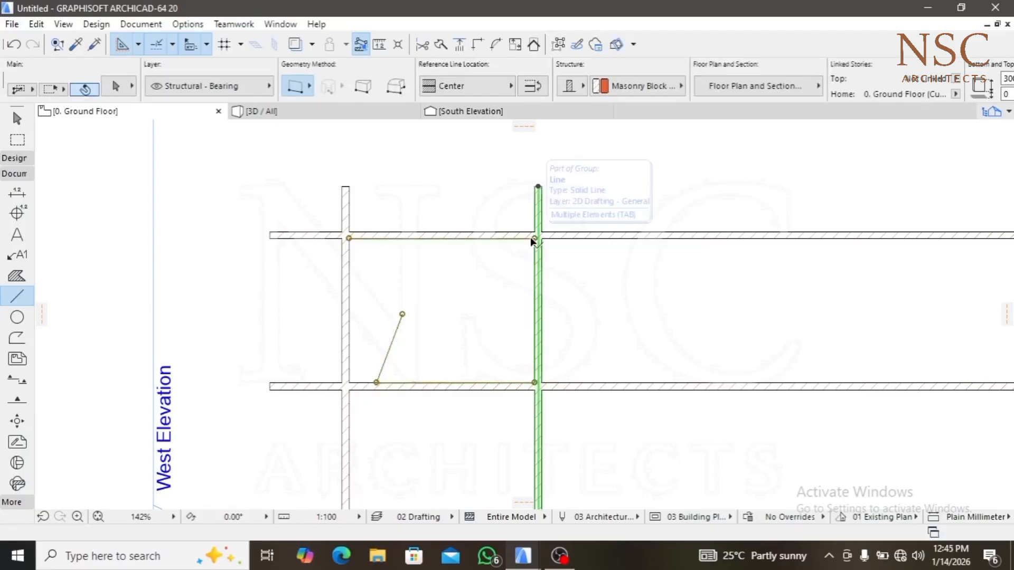
Move the guide polyline 4150 mm east from its northwest corner to the second vertical wall's east face, into the second room
left_click(349, 238, "shift")
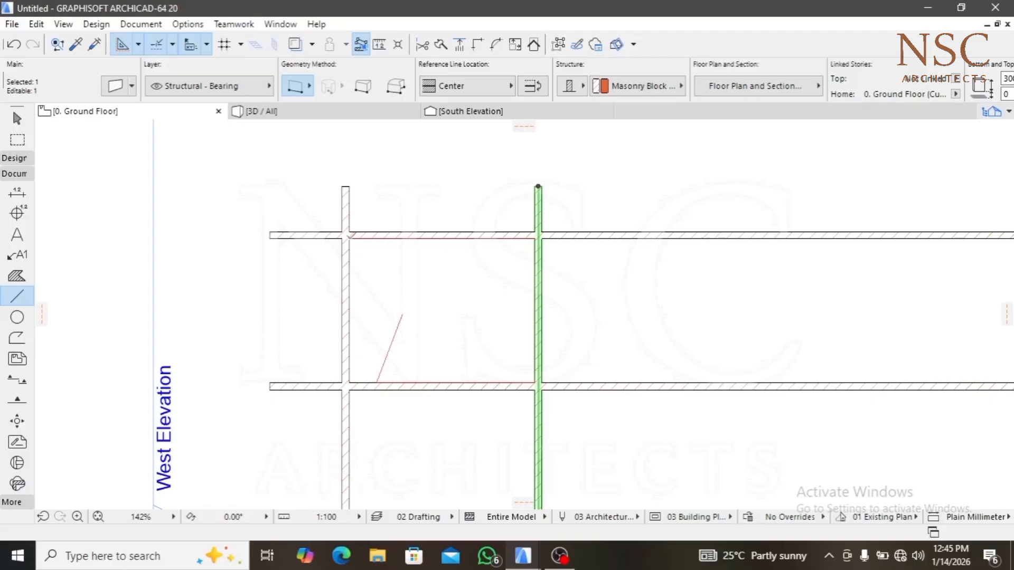
key("Escape")
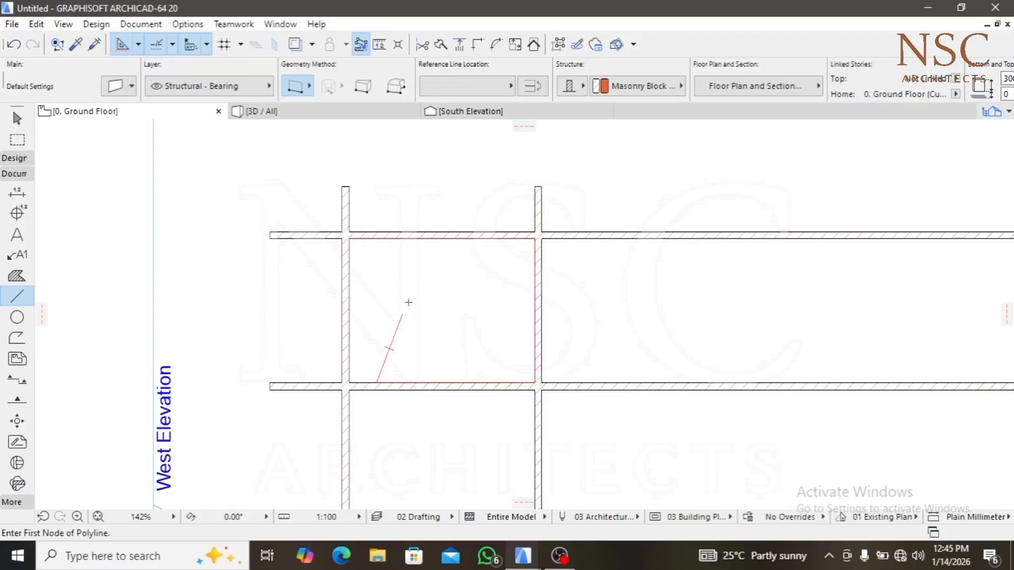
left_click(400, 318, "shift")
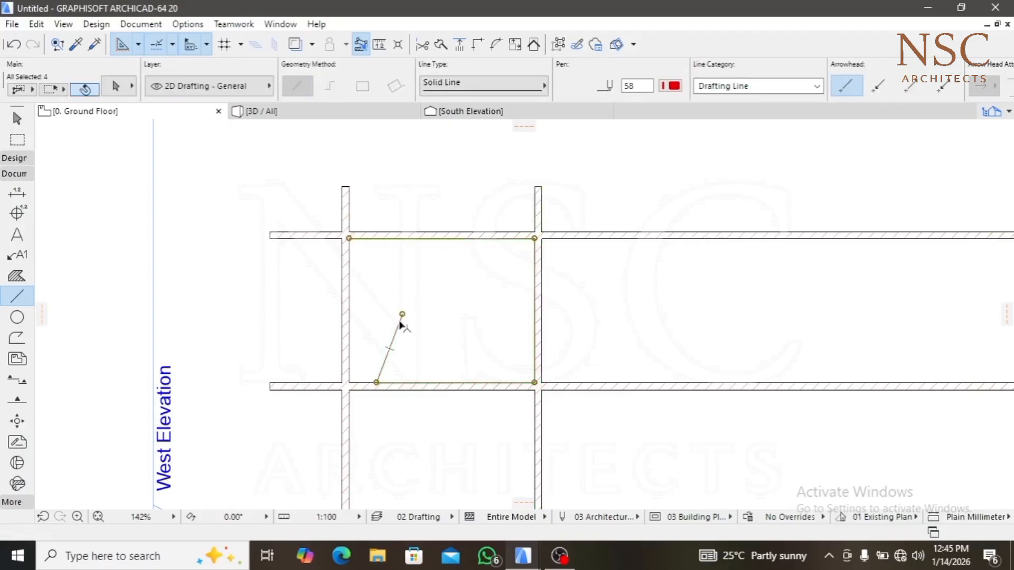
left_click(349, 238)
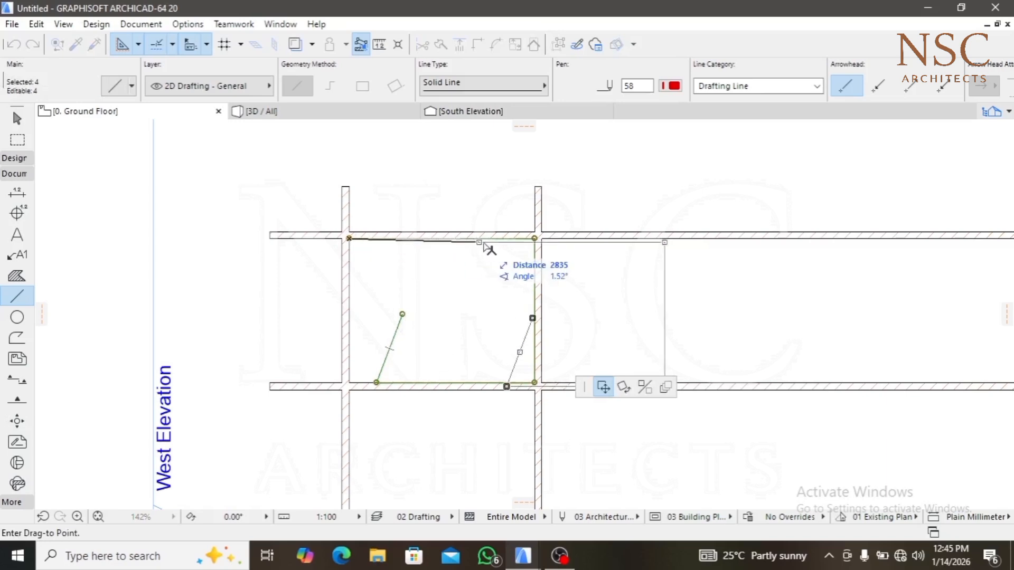
scroll(544, 243, "up", 2)
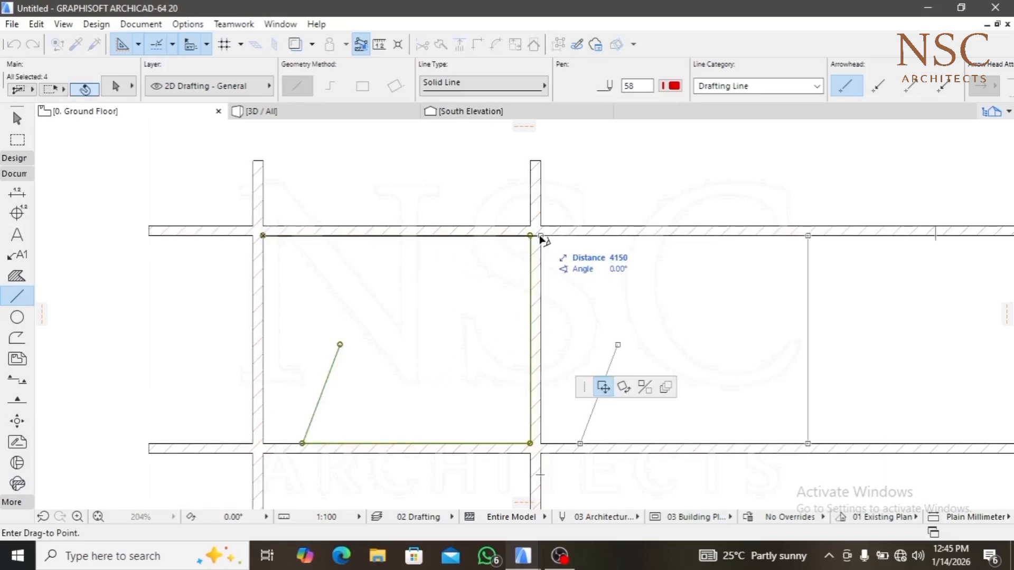
left_click(542, 239)
key("Escape")
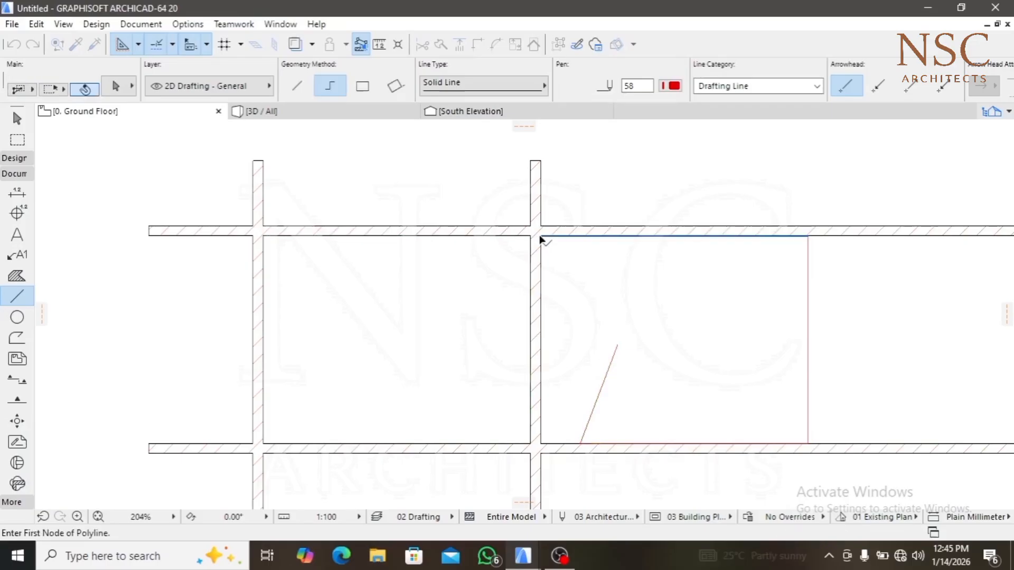
Copy the second vertical wall east from its west face to the guide polyline's southeast corner, closing off the second room
left_click(531, 296, "shift")
scroll(530, 364, "up", 4)
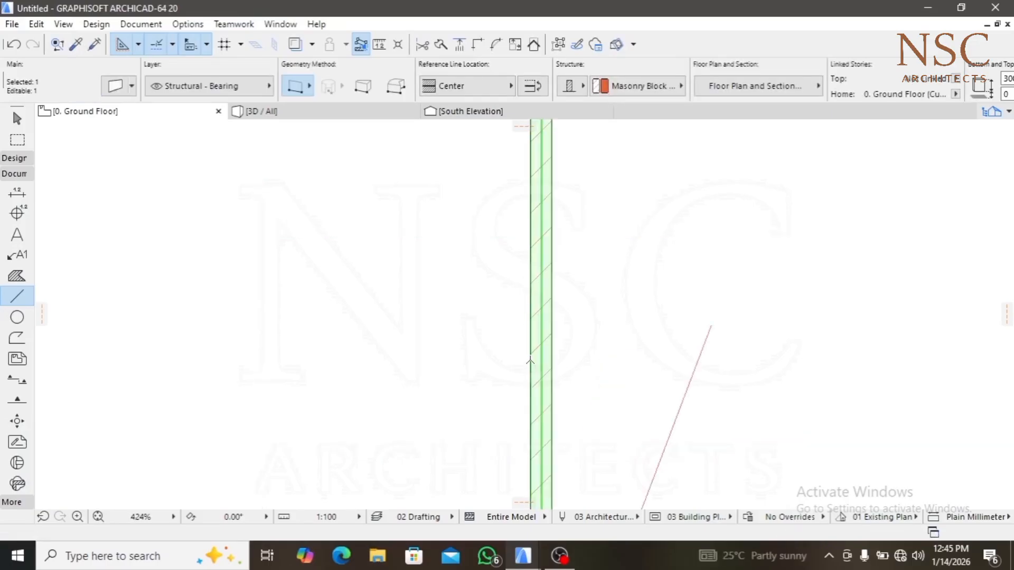
left_click(531, 347)
scroll(523, 347, "down", 4)
scroll(518, 344, "down", 6)
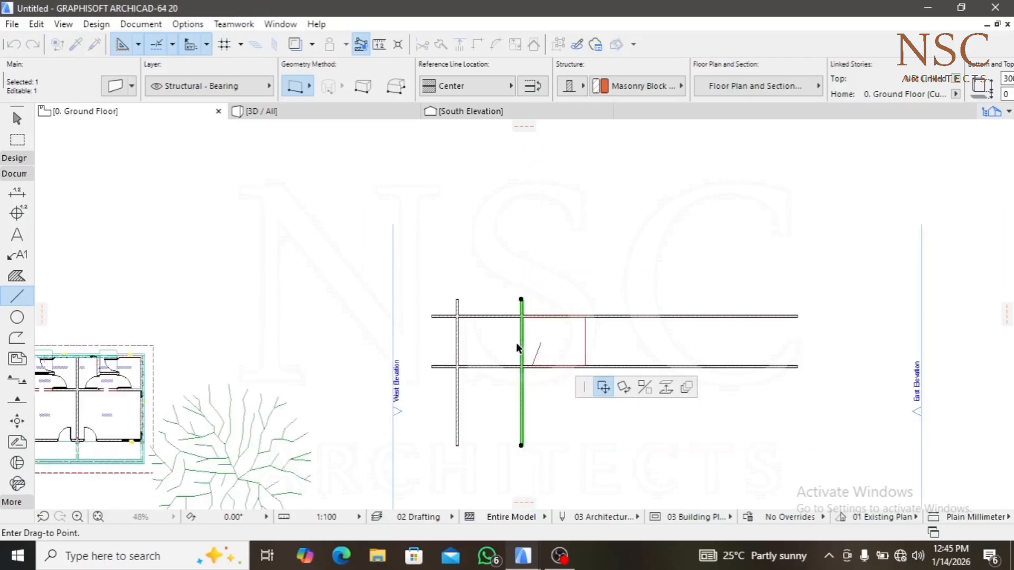
scroll(619, 349, "up", 4)
middle_click_drag(574, 296, 573, 284)
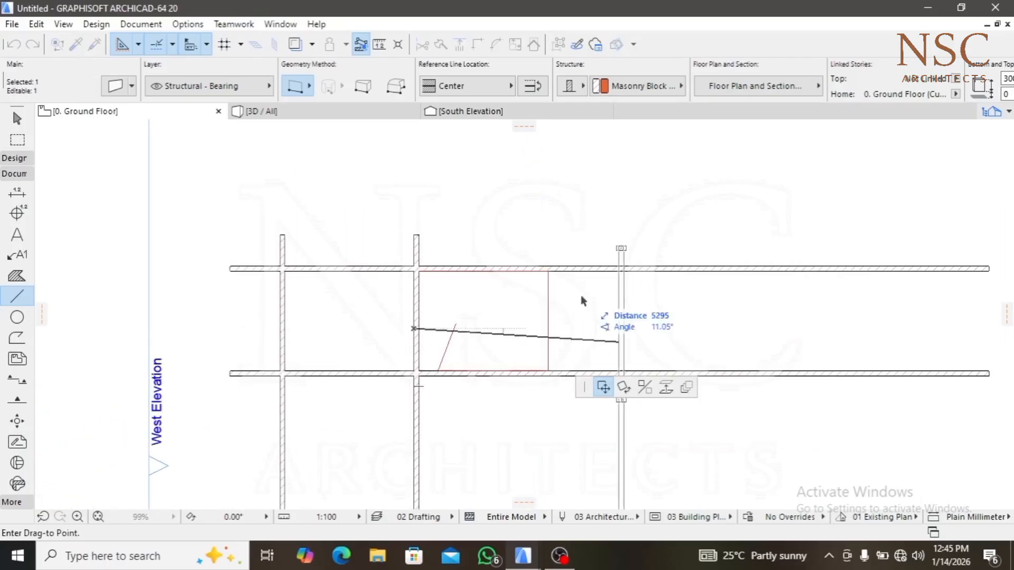
left_click(549, 373)
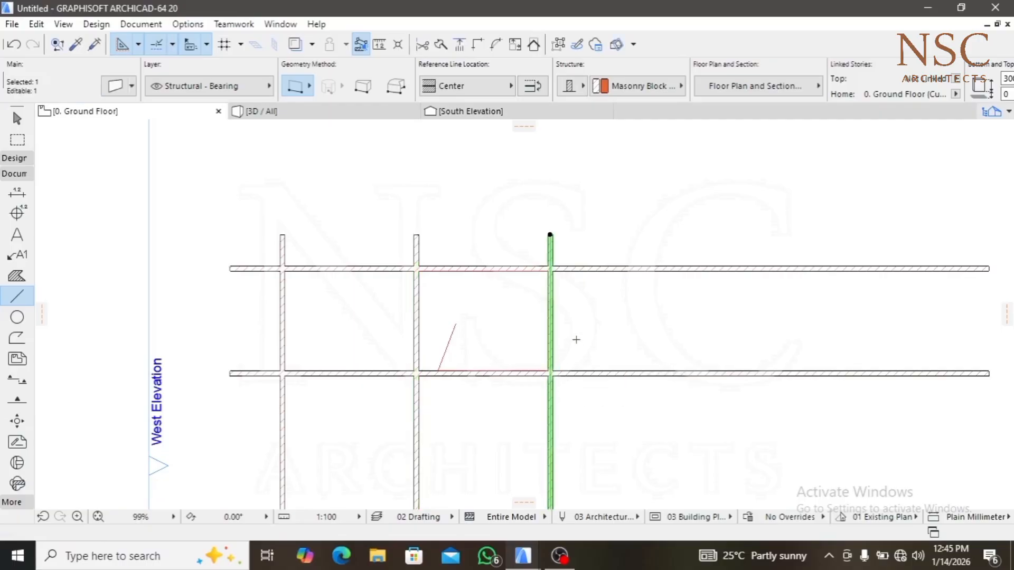
Copy the guide polyline 4150 mm east from its northwest corner to the third vertical wall's east face, into the third room
right_click(455, 325)
left_click(383, 302)
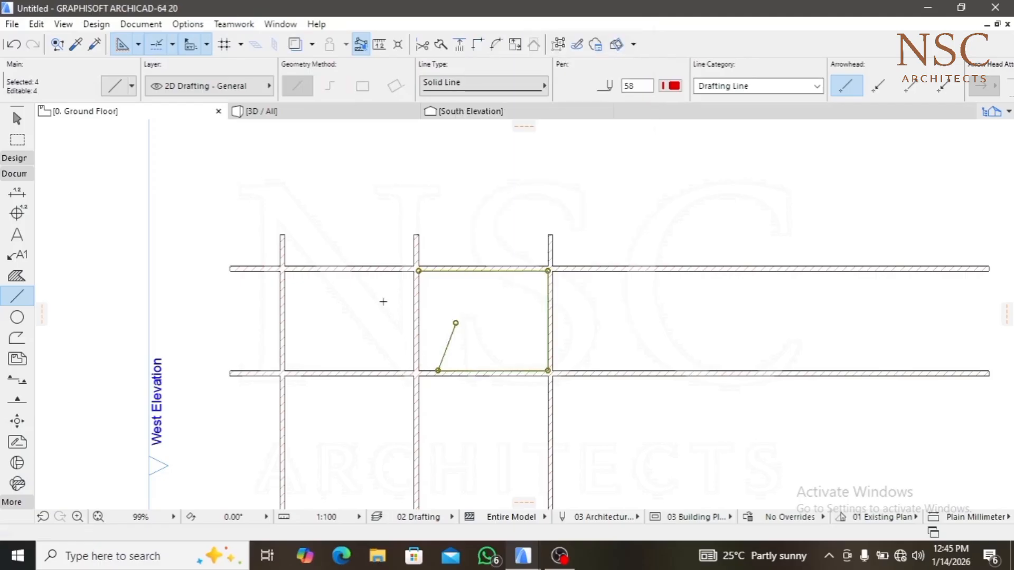
left_click(418, 270)
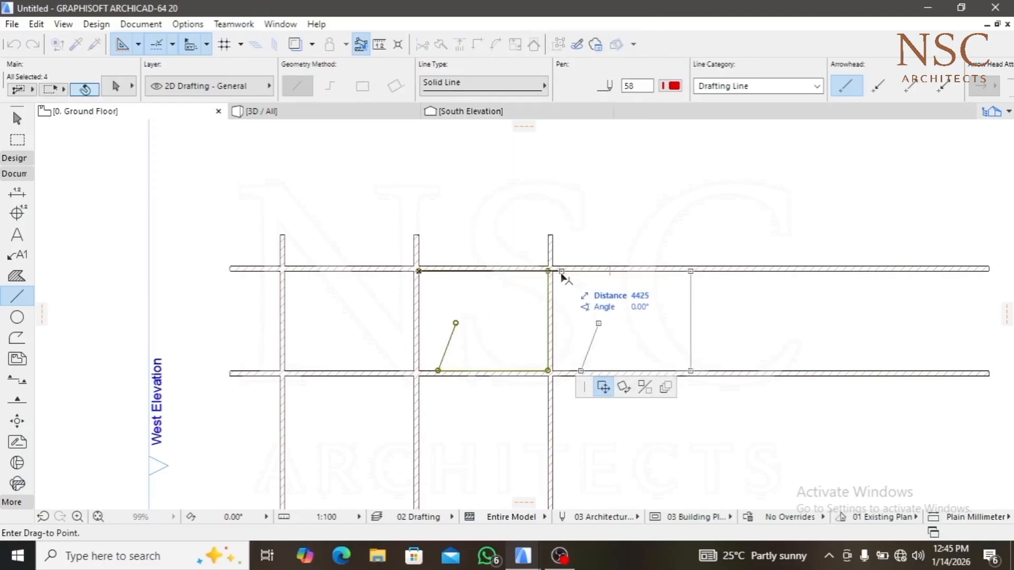
key("ctrl")
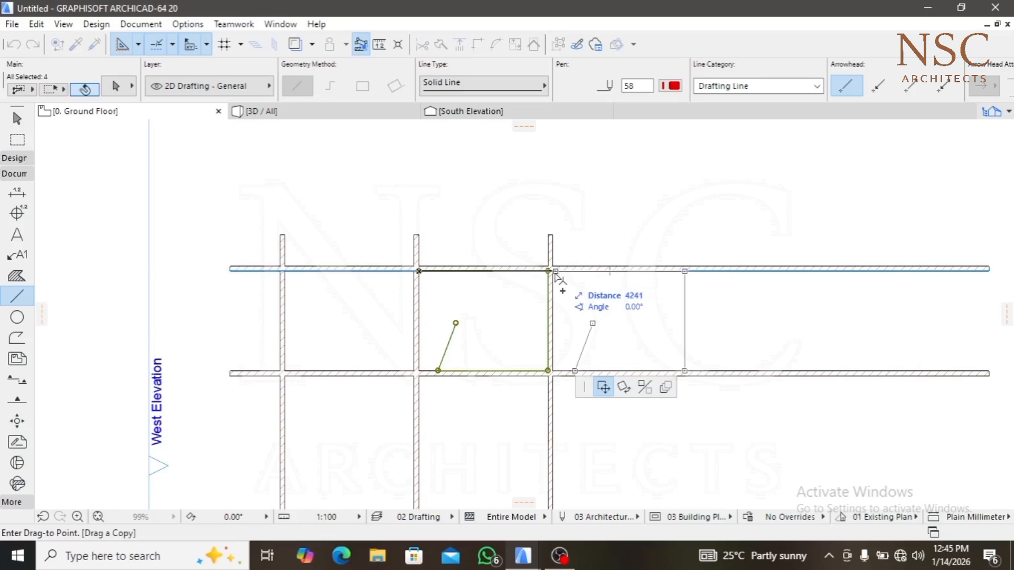
scroll(558, 279, "up", 4)
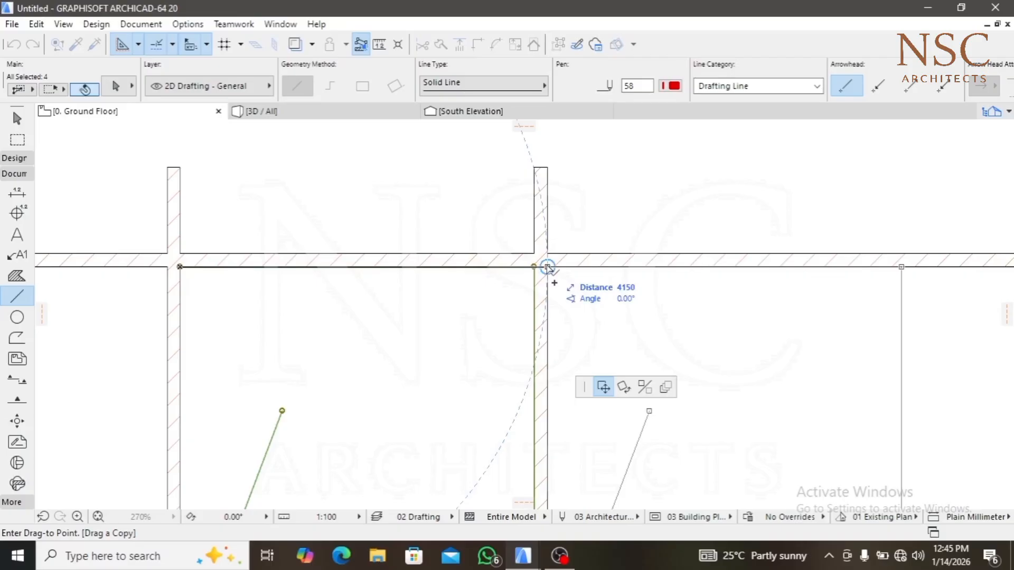
key("ctrl")
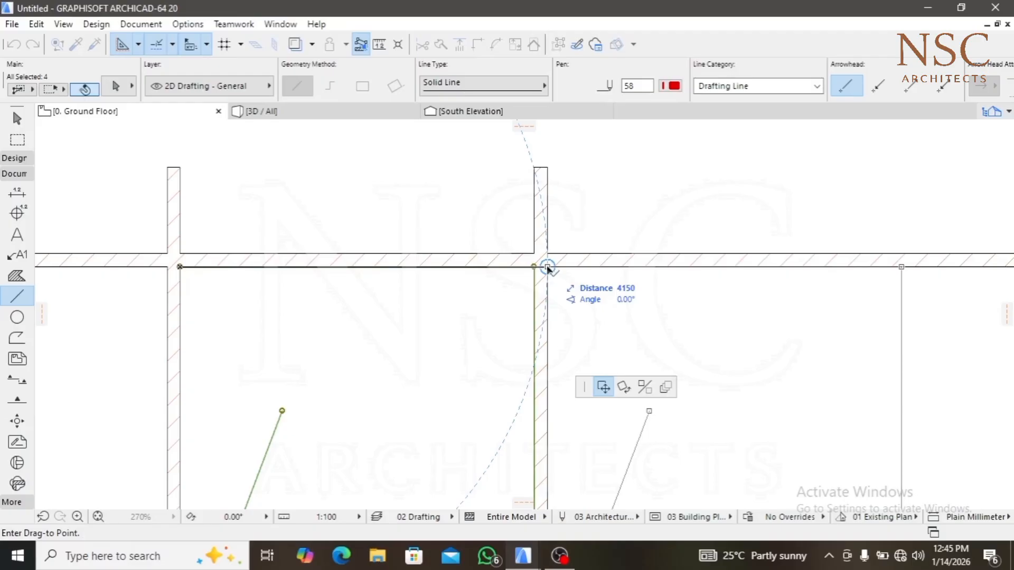
key("ctrl")
left_click(547, 267)
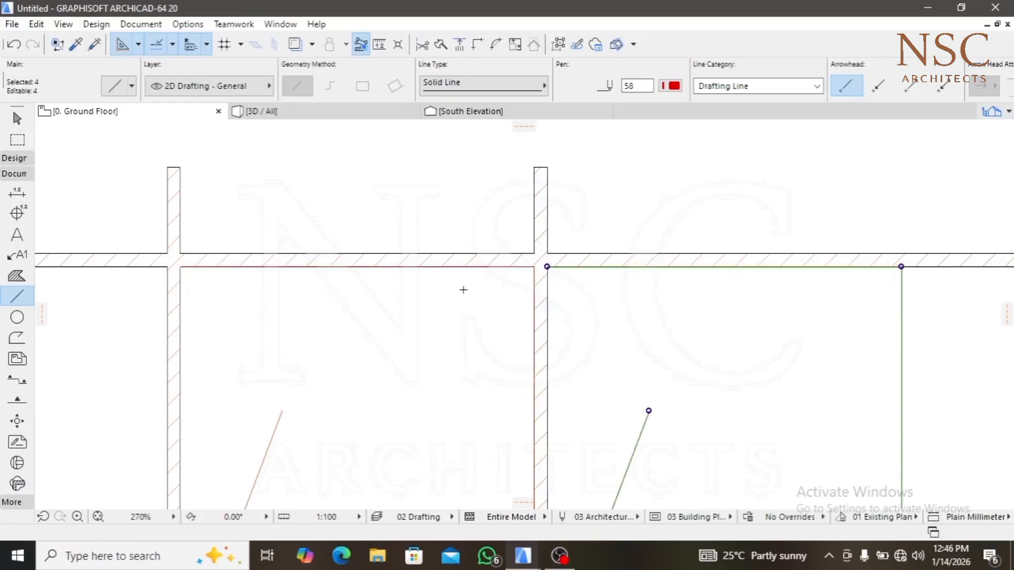
key("Escape")
Copy the third vertical wall 4150 mm east from its west face to the copied guide polyline's northeast corner
scroll(475, 287, "down", 2)
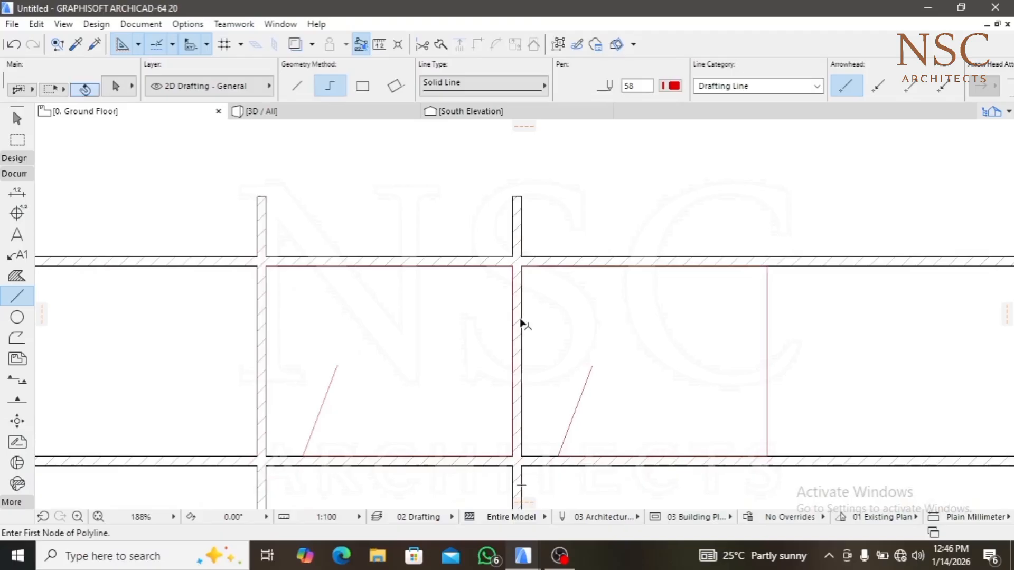
left_click(521, 323, "shift")
scroll(509, 347, "up", 7)
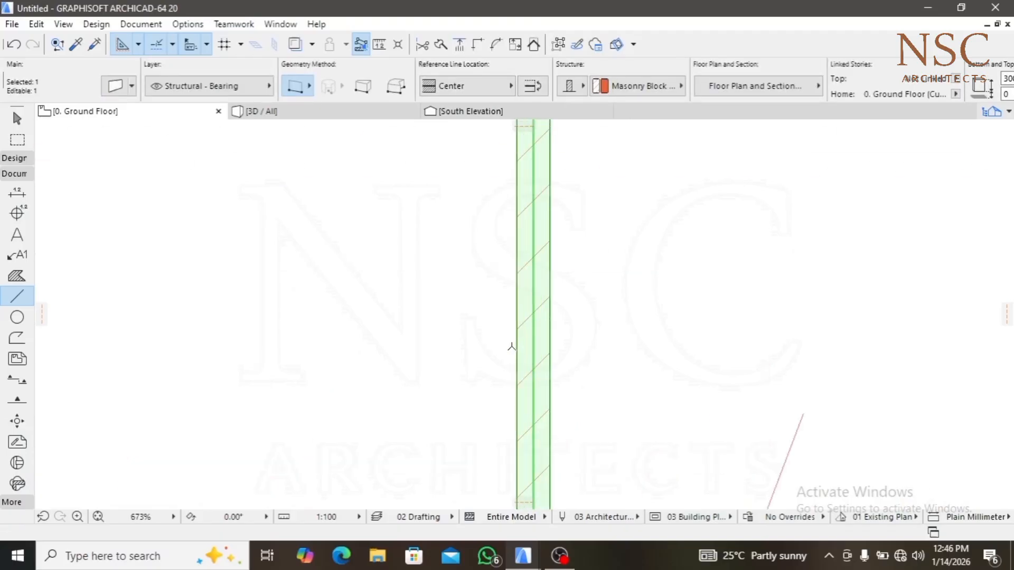
left_click(517, 341)
scroll(511, 343, "down", 10)
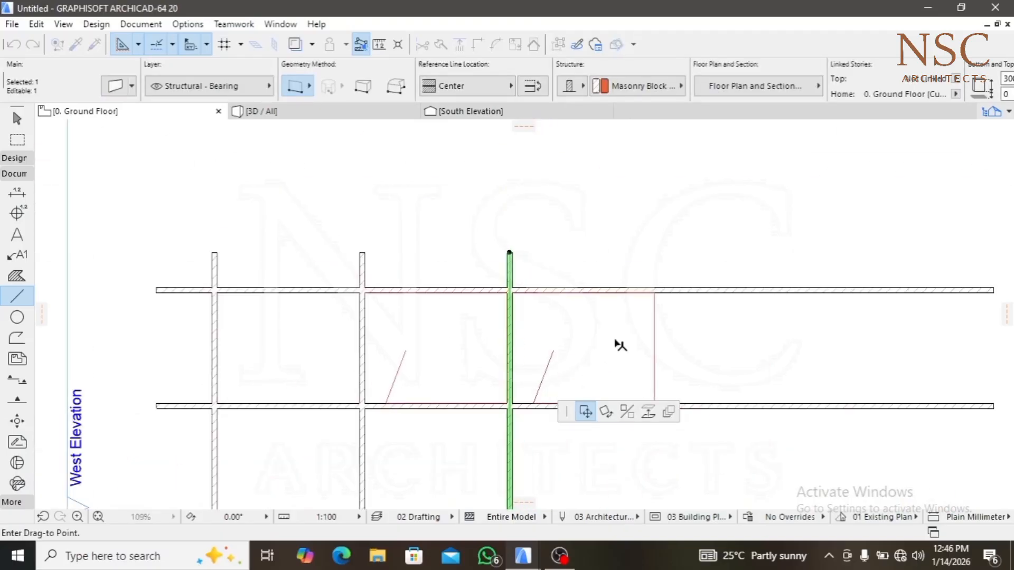
key("ctrl")
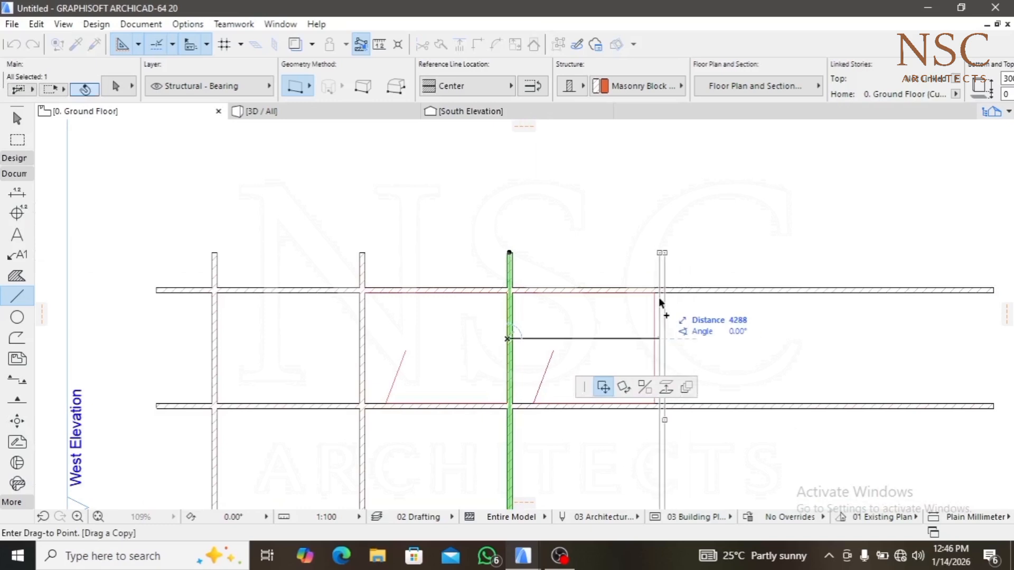
scroll(655, 297, "up", 4)
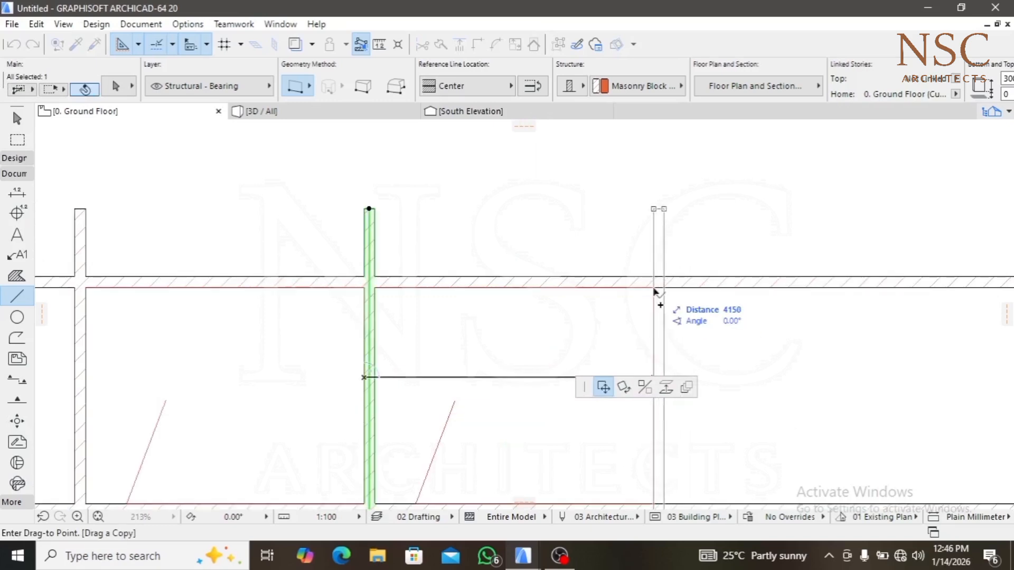
left_click(654, 291)
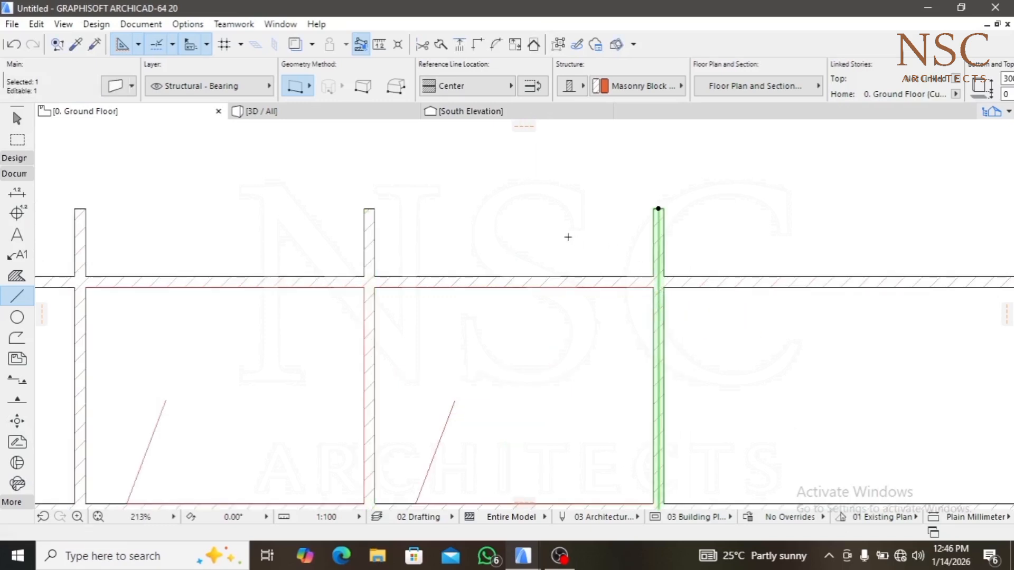
key("Escape")
Examine the reference plan's room layout and compare it with the redrawn wall grid
scroll(566, 239, "down", 5)
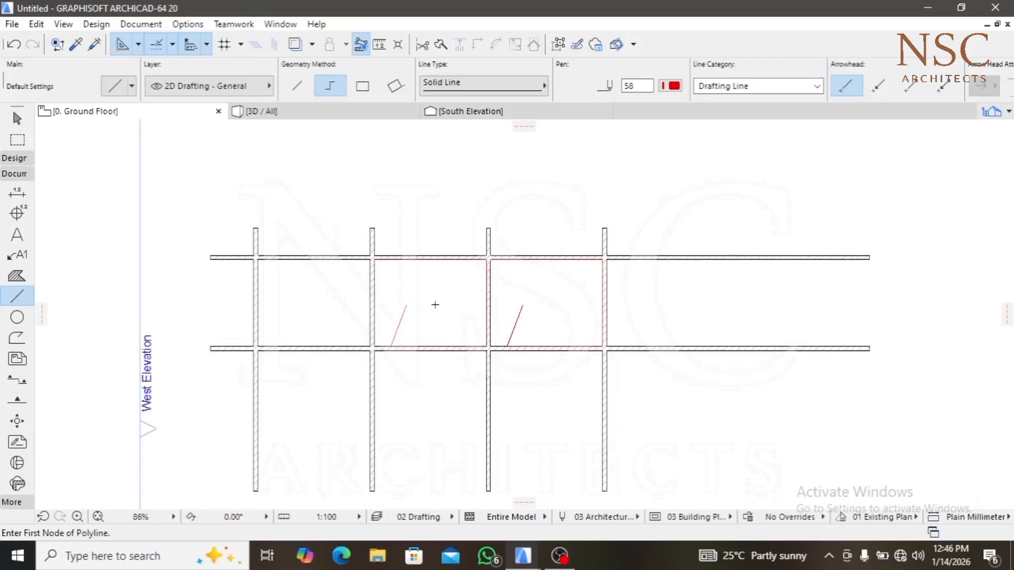
scroll(678, 290, "down", 5)
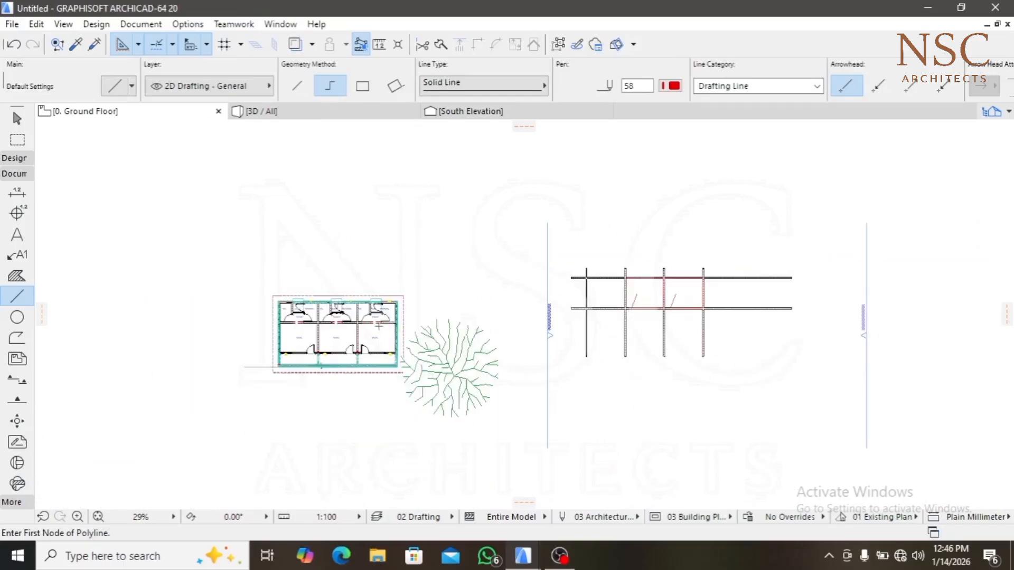
scroll(354, 337, "up", 4)
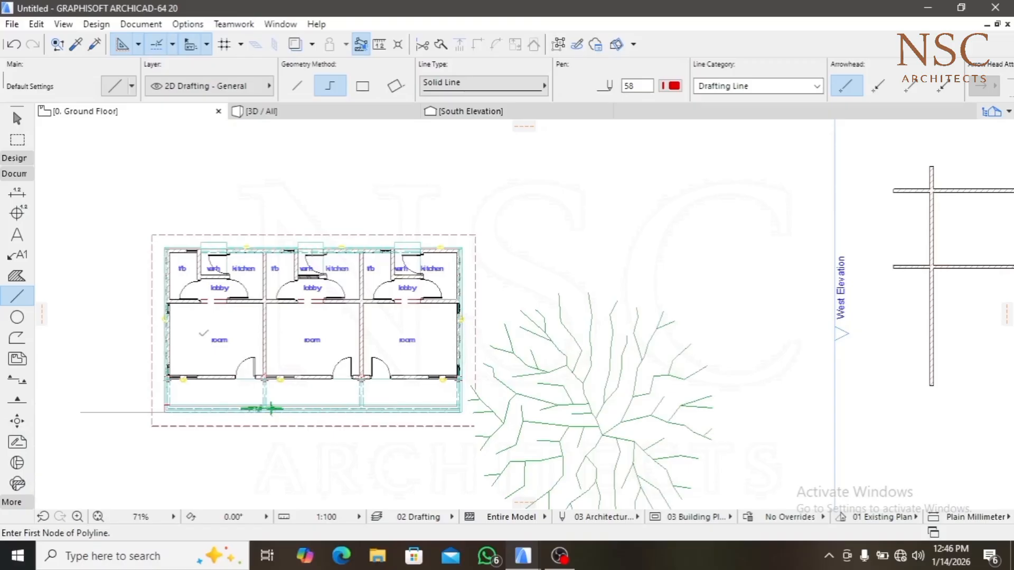
middle_click_drag(343, 320, 164, 290)
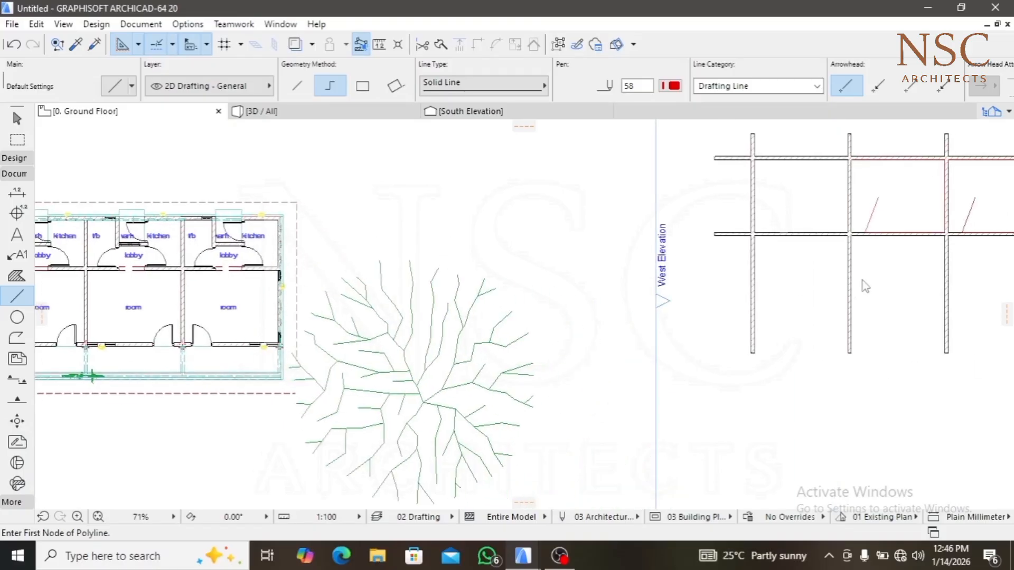
middle_click_drag(830, 278, 672, 304)
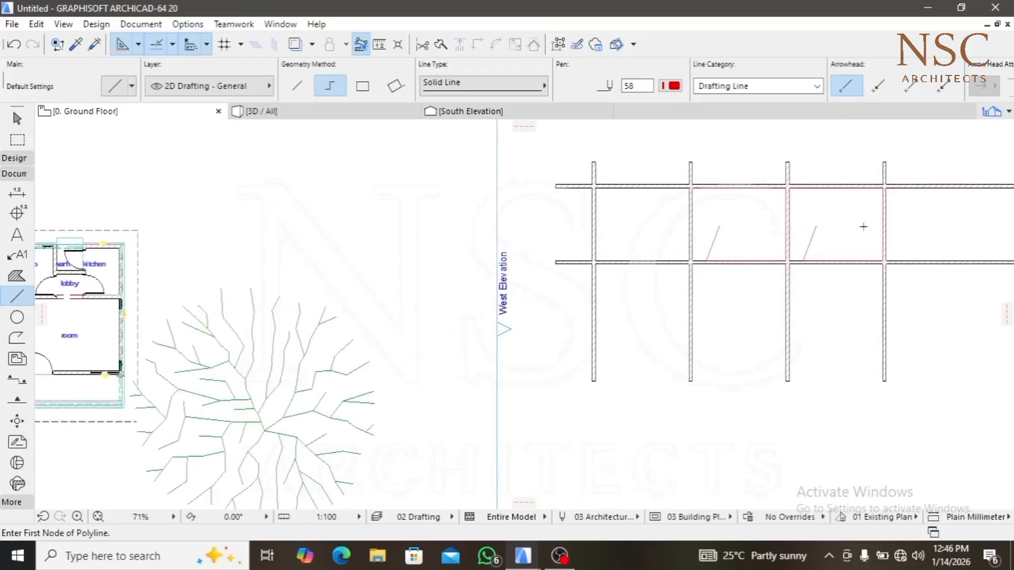
scroll(845, 230, "down", 2)
scroll(819, 233, "down", 1)
scroll(687, 252, "down", 2)
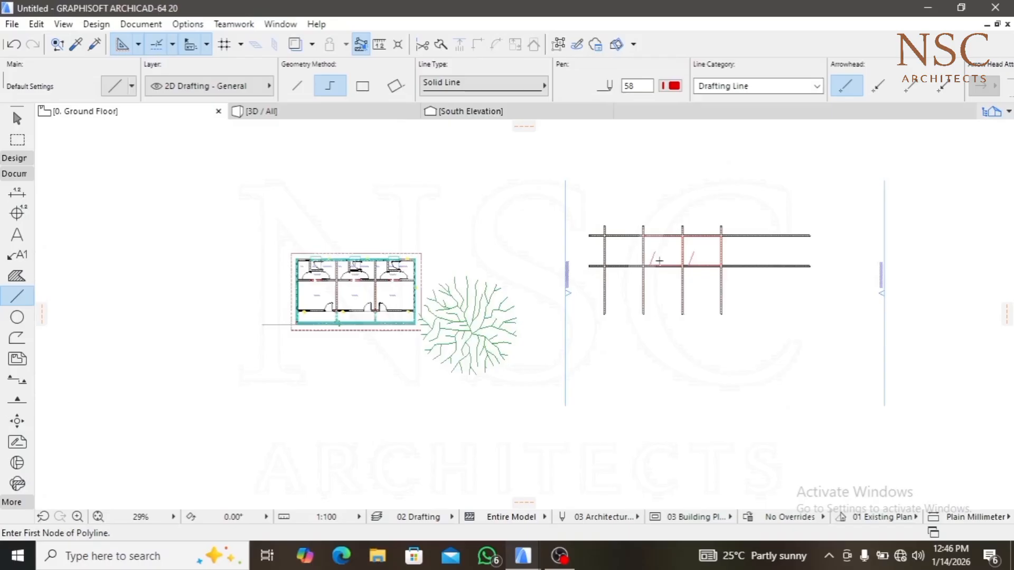
scroll(659, 260, "up", 5)
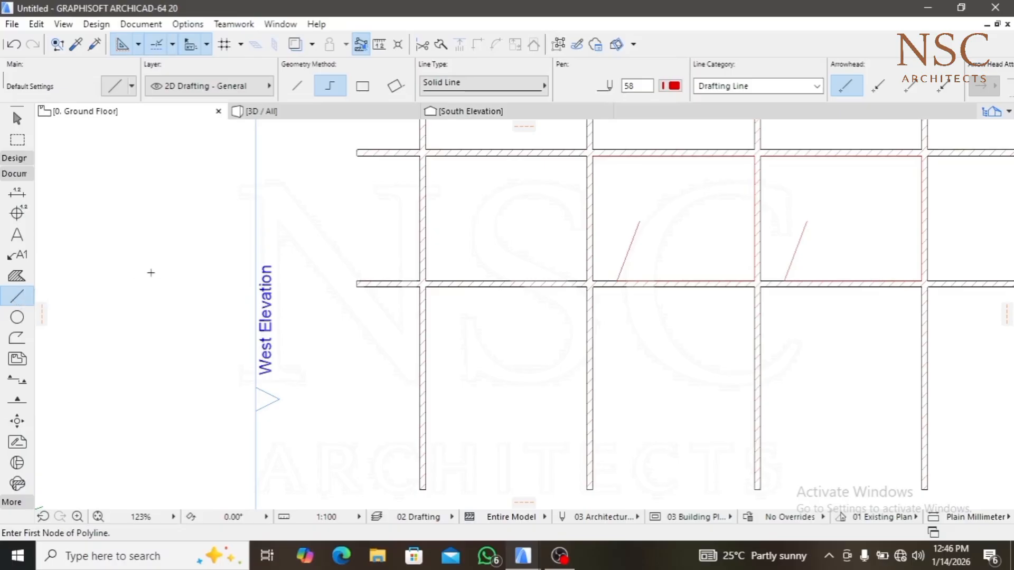
key("ctrl+a")
scroll(690, 262, "down", 3)
middle_click_drag(686, 268, 616, 288)
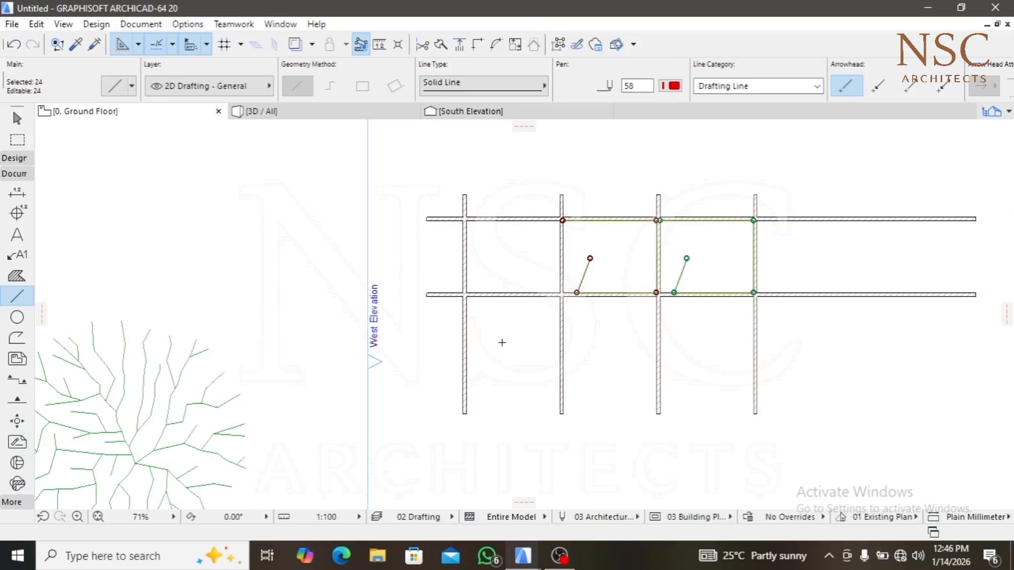
key("Escape")
scroll(730, 273, "up", 4)
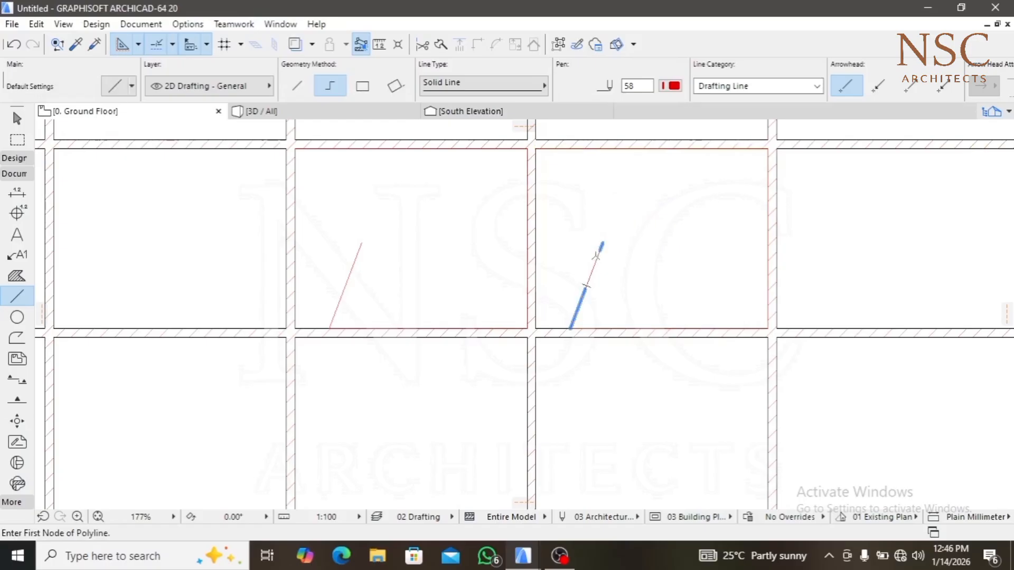
left_click(596, 258, "shift")
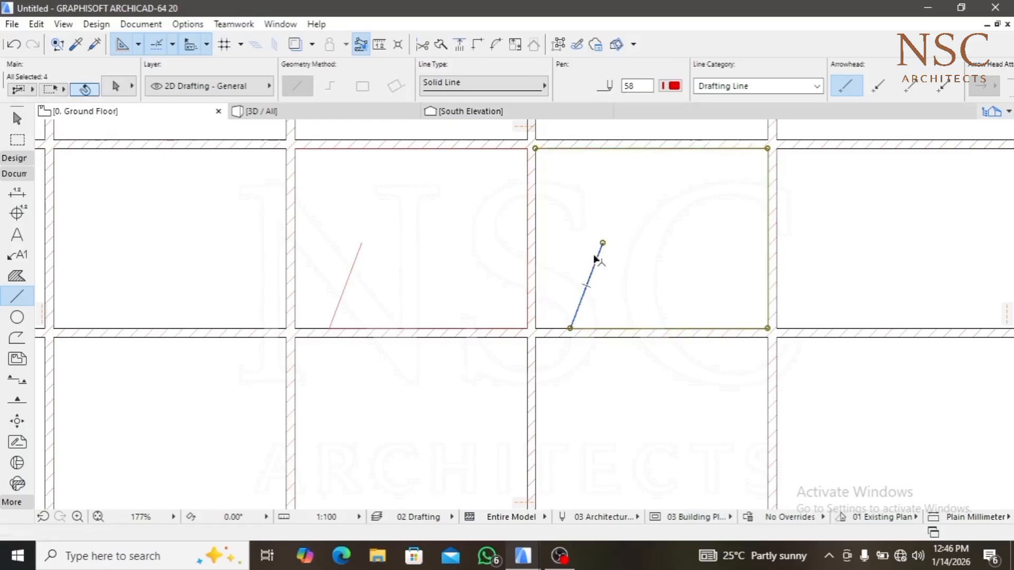
right_click(659, 243)
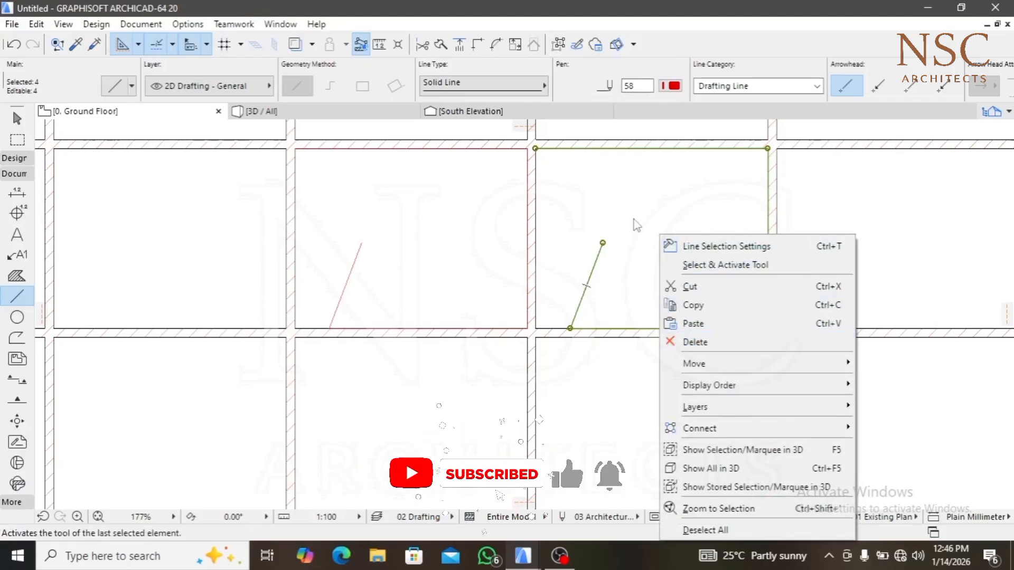
key("Escape")
key("Escape")
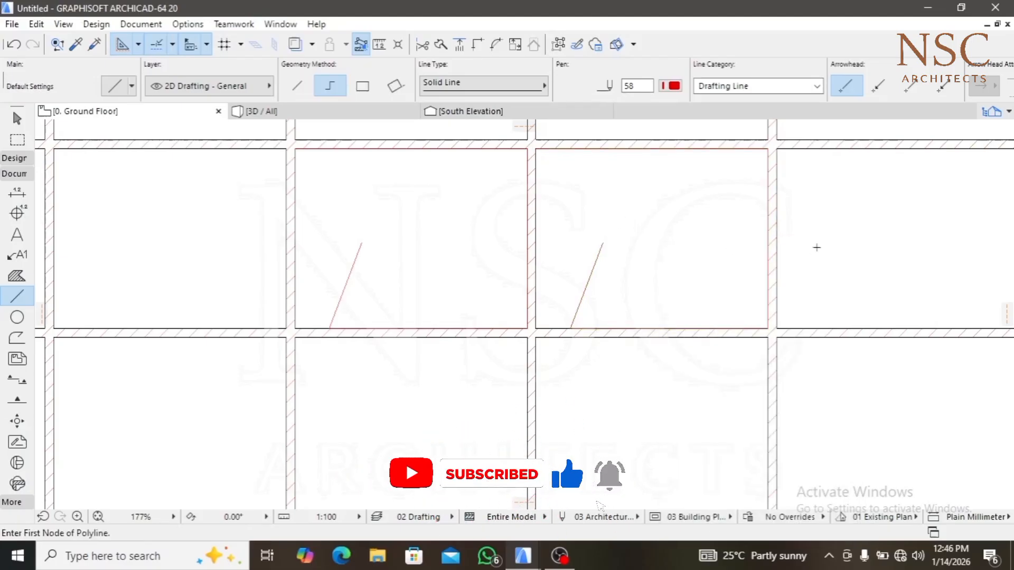
Delete the guide polylines in the second and third rooms, including all overlapping duplicates
left_click(599, 250, "shift")
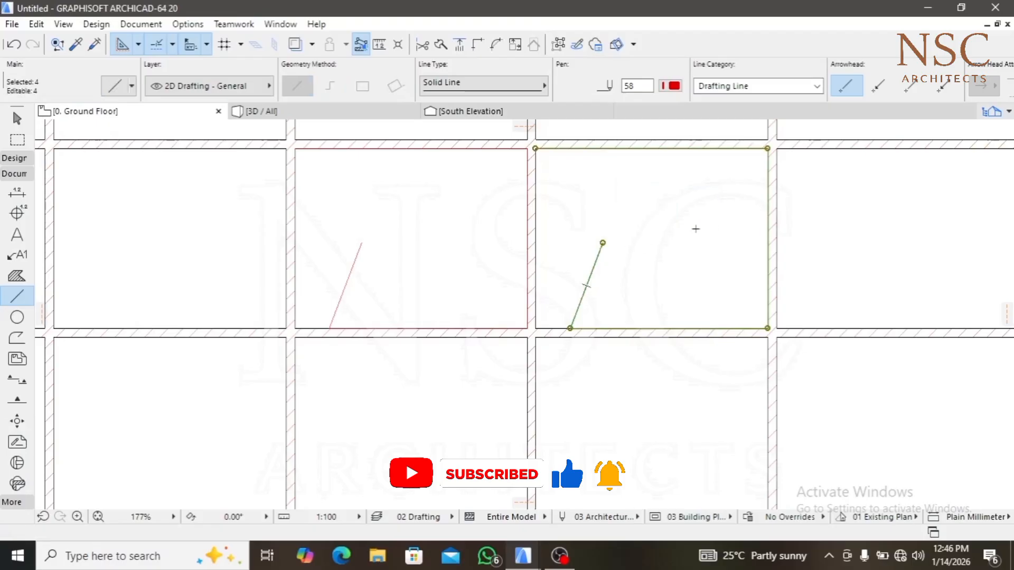
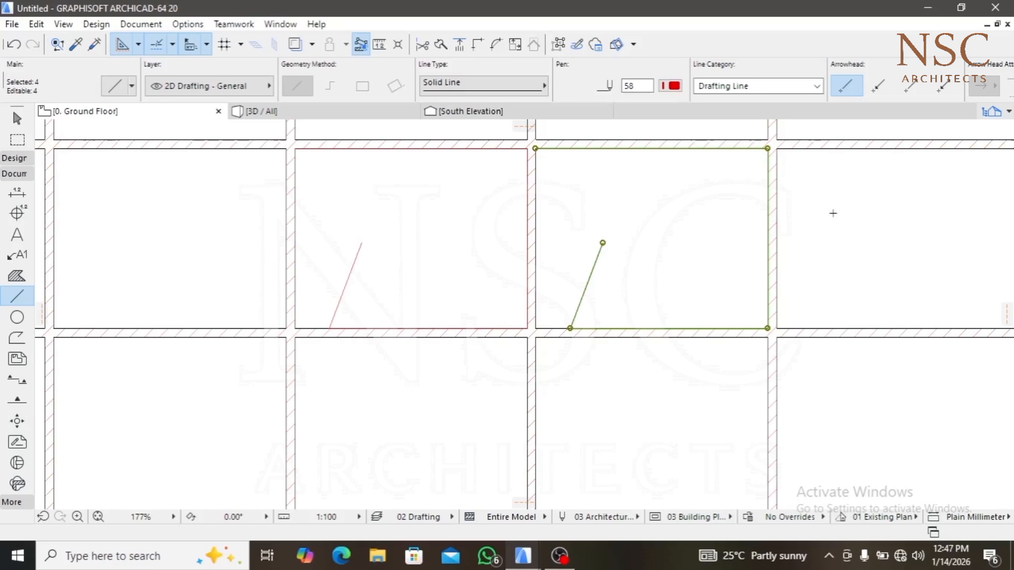
key("Escape")
key("ctrl+a")
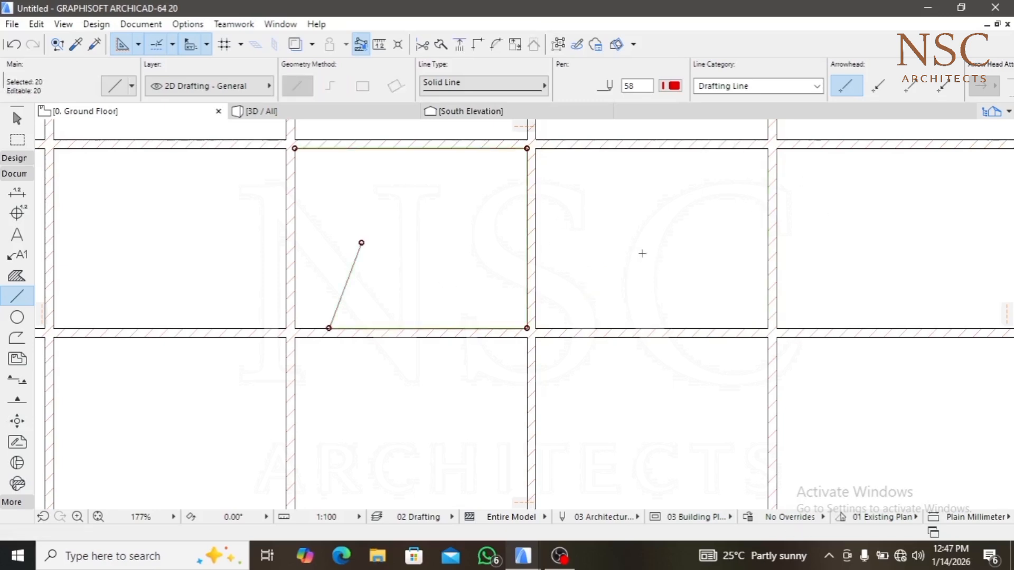
key("Delete")
scroll(483, 235, "down", 10)
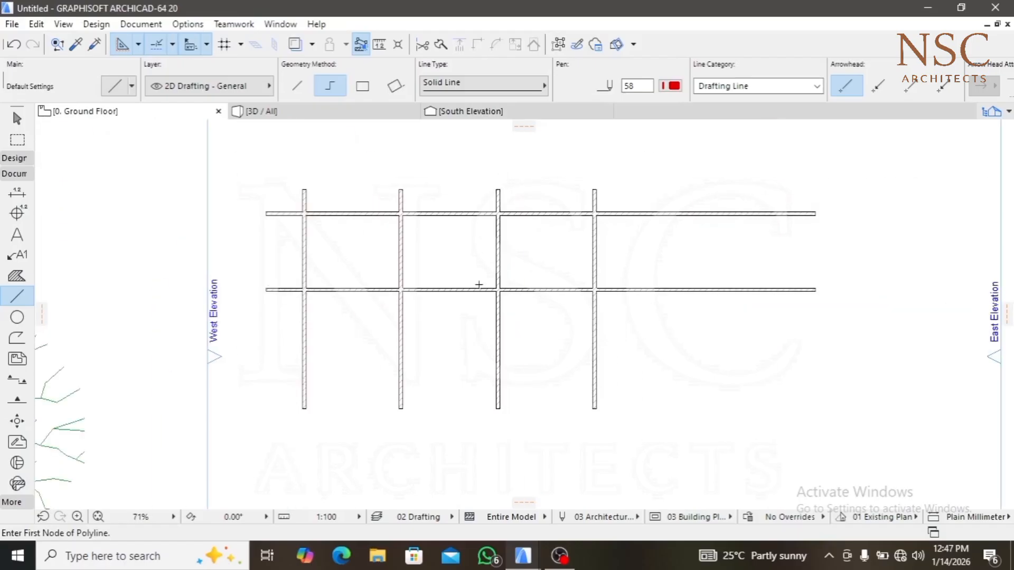
Measure the verandah's clear depth at the reference plan's southeast corner, from the column's northwest corner down to the outer edge band
scroll(128, 376, "up", 13)
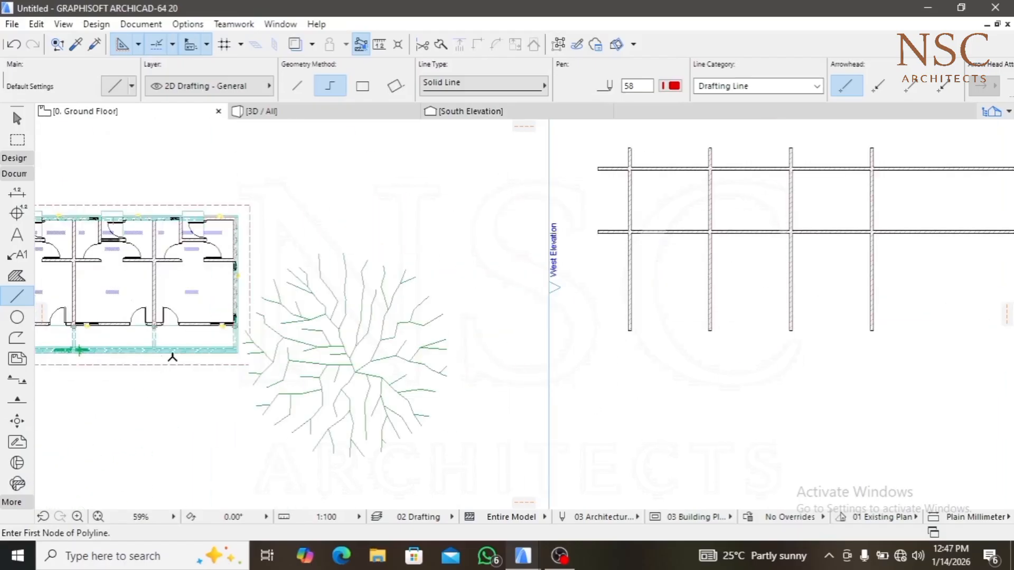
scroll(640, 235, "up", 6)
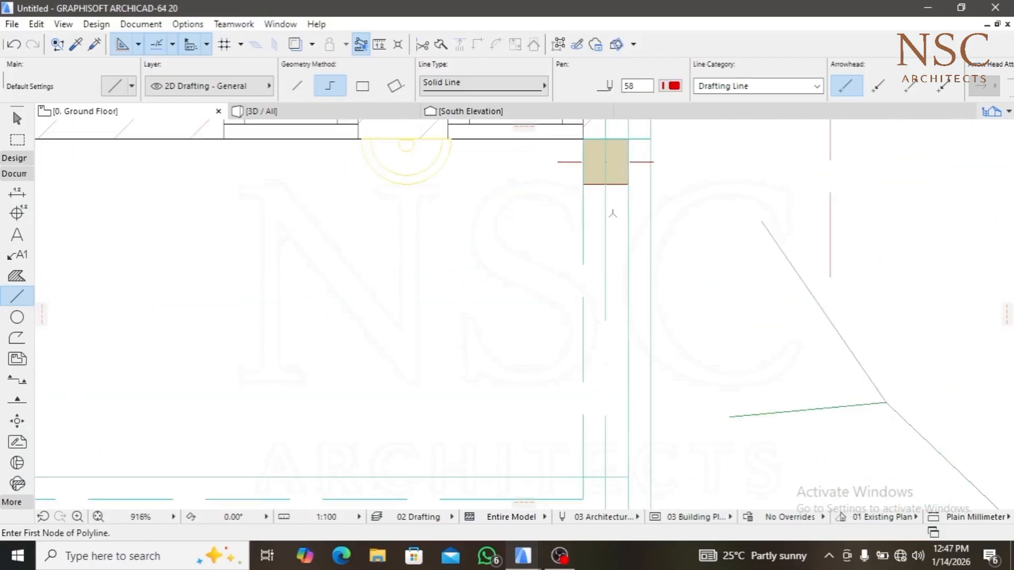
middle_click_drag(616, 238, 639, 285)
left_click(605, 185)
scroll(605, 185, "down", 5)
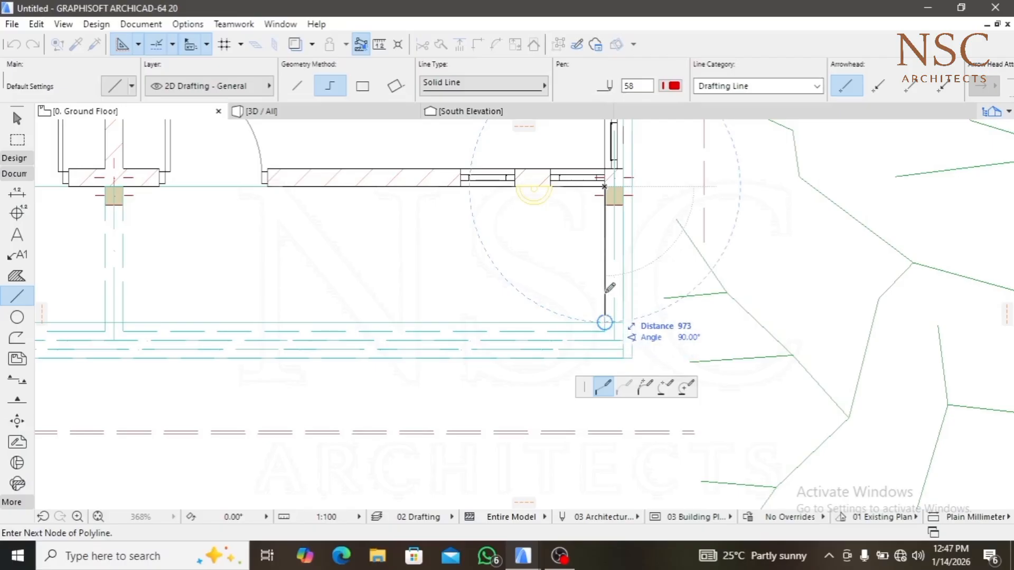
left_click(605, 322)
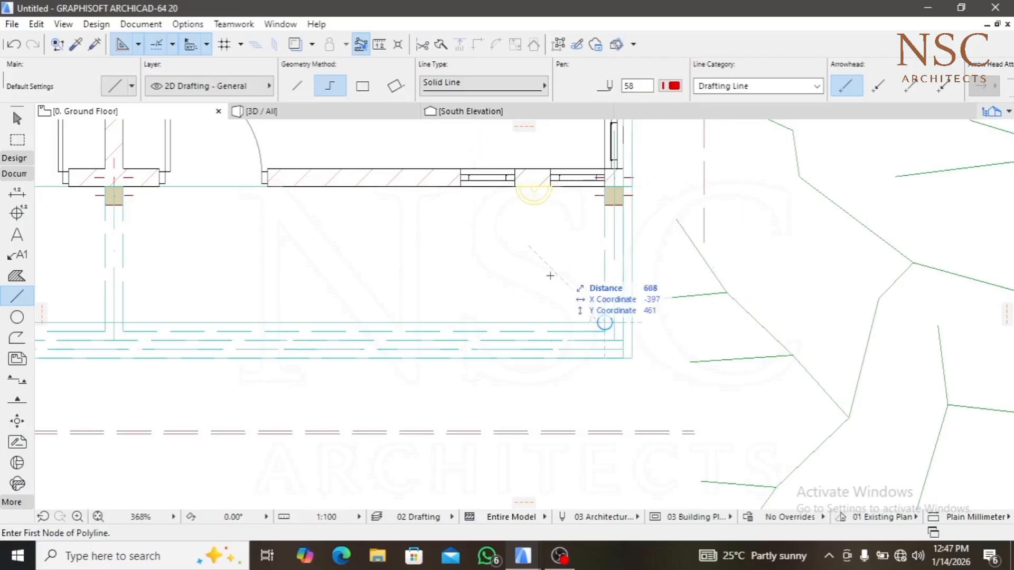
Compare the redrawn grid's overhanging wall ends with the reference plan's outline
scroll(604, 317, "down", 5)
middle_click_drag(879, 218, 470, 234)
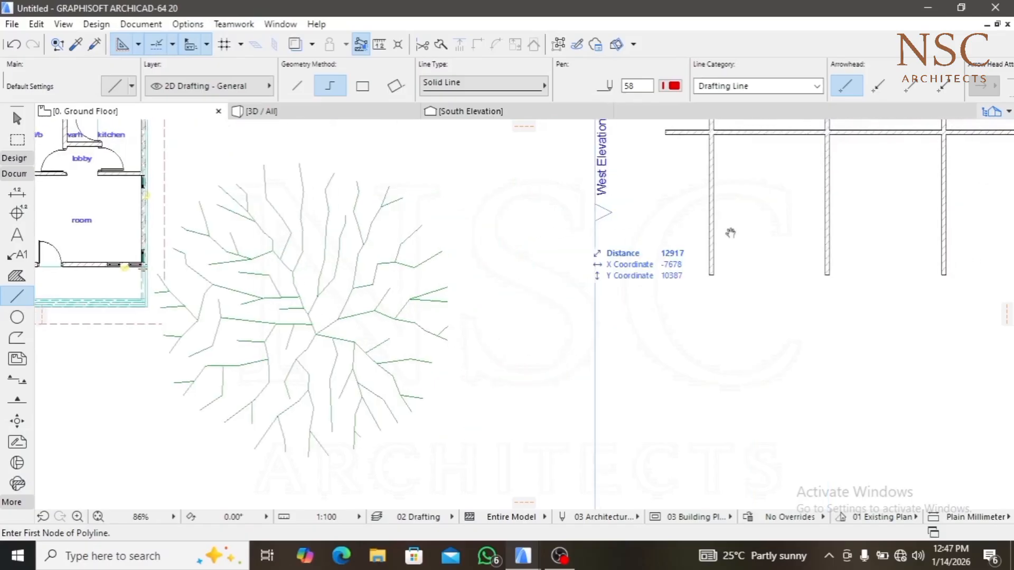
middle_click_drag(843, 207, 588, 256)
scroll(760, 231, "down", 2)
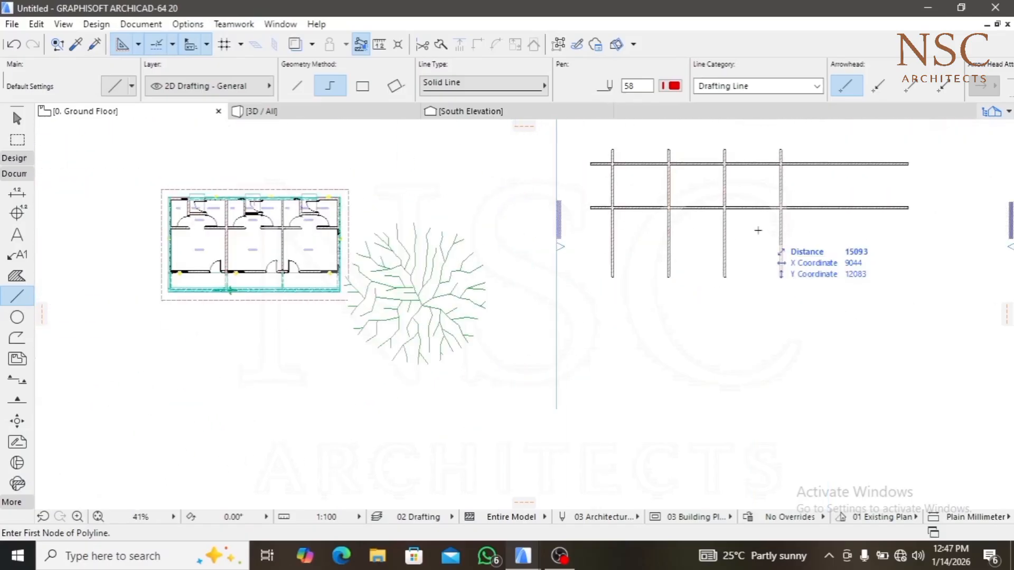
scroll(847, 221, "up", 2)
middle_click_drag(845, 220, 783, 244)
scroll(726, 253, "down", 3)
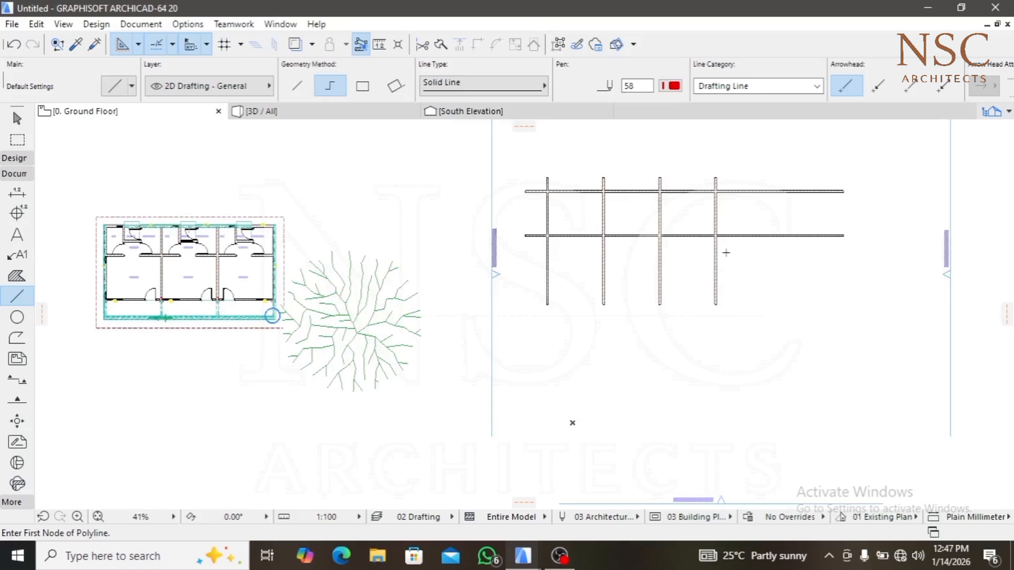
scroll(547, 304, "up", 3)
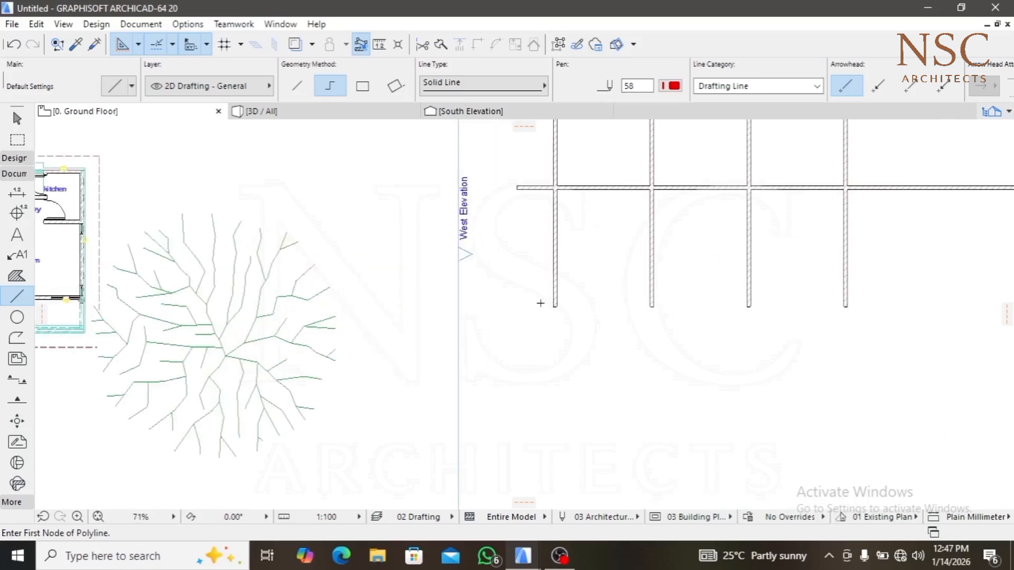
scroll(561, 287, "down", 3)
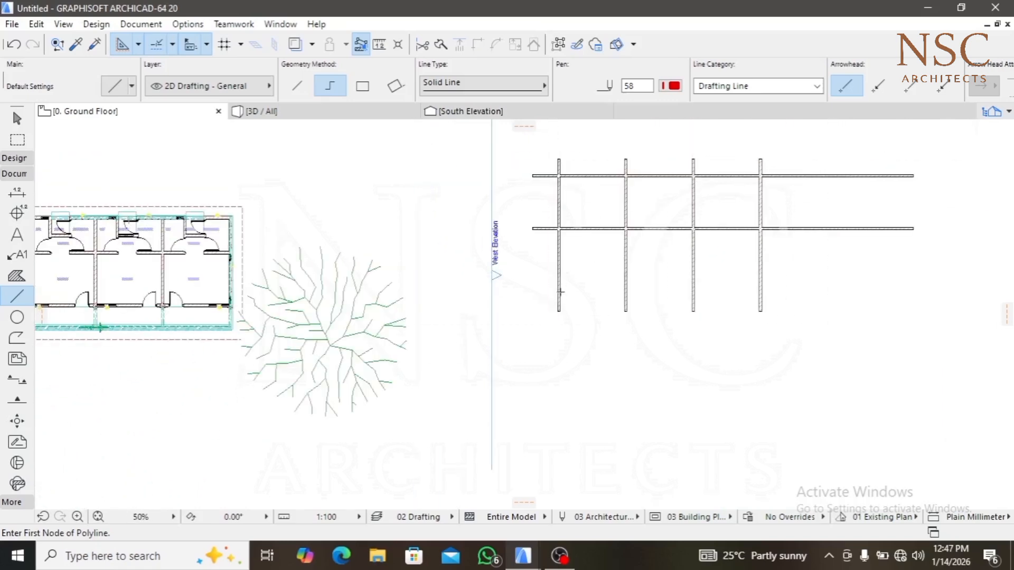
scroll(560, 295, "up", 4)
scroll(560, 303, "down", 3)
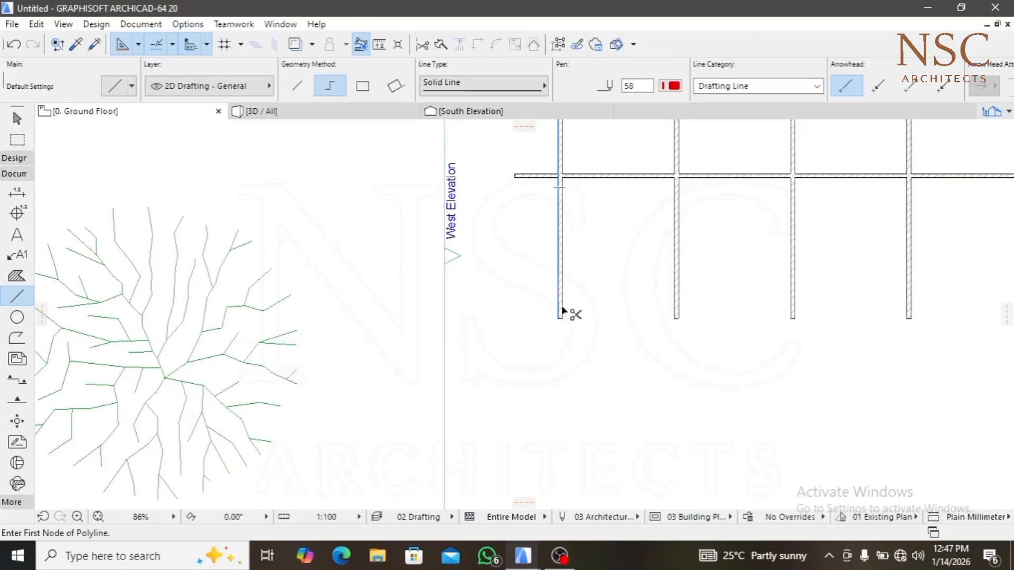
Trim off the four vertical walls' lengths extending south of the lower horizontal wall
left_click(560, 309, "ctrl")
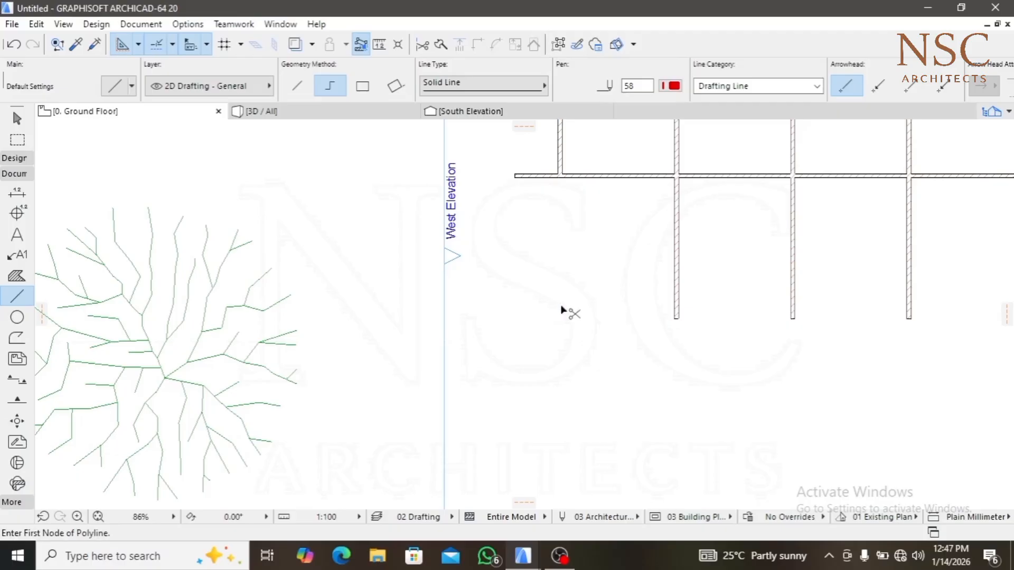
left_click(676, 310, "ctrl")
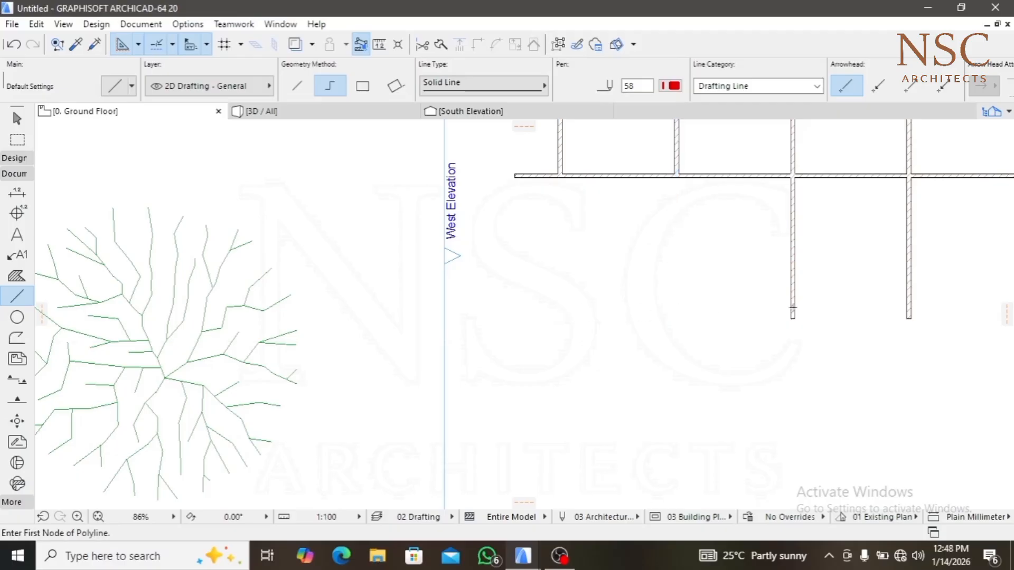
left_click(793, 316, "ctrl")
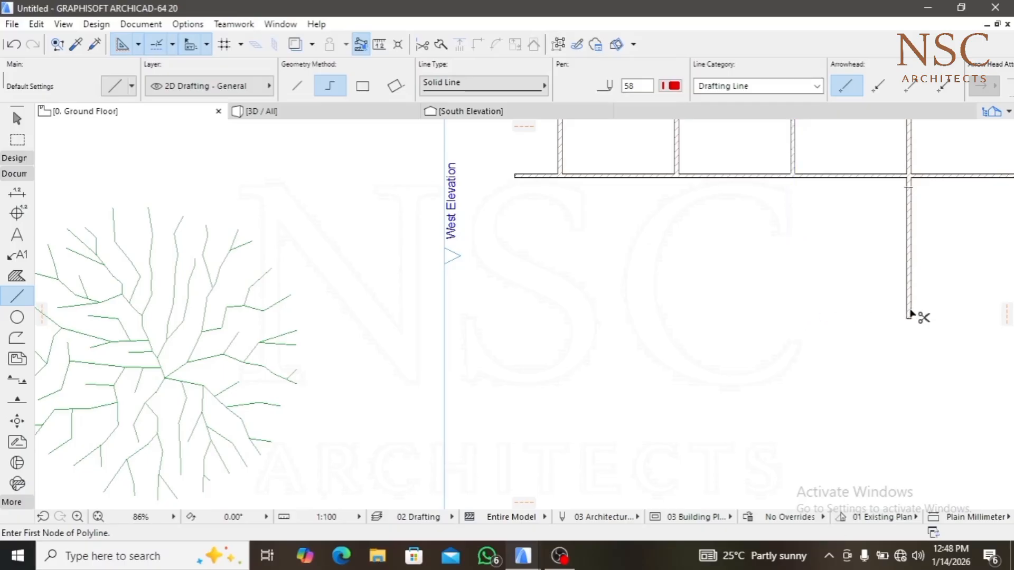
left_click(909, 310, "ctrl")
Trim both horizontal walls' overhangs beyond the easternmost and westernmost vertical walls
middle_click_drag(880, 307, 625, 443)
left_click(810, 311, "ctrl")
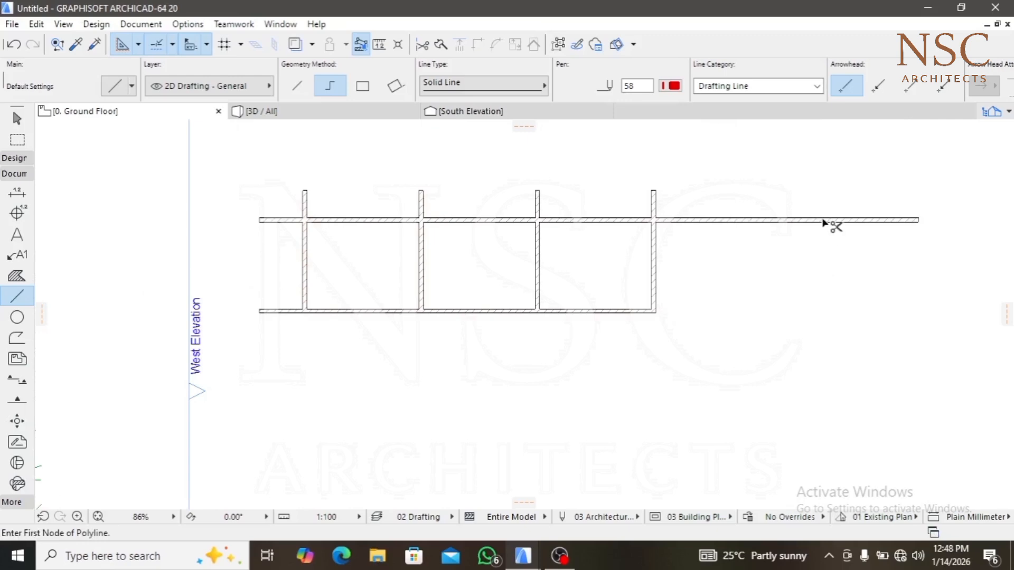
left_click(824, 219, "ctrl")
left_click(283, 311, "ctrl")
left_click(283, 220, "ctrl")
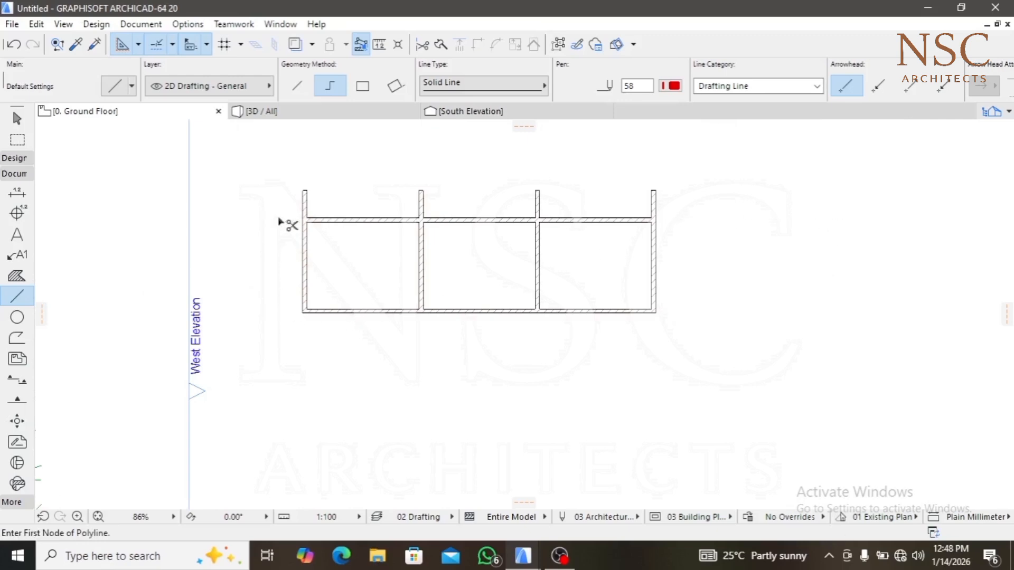
middle_click_drag(329, 221, 525, 288)
scroll(526, 288, "down", 4)
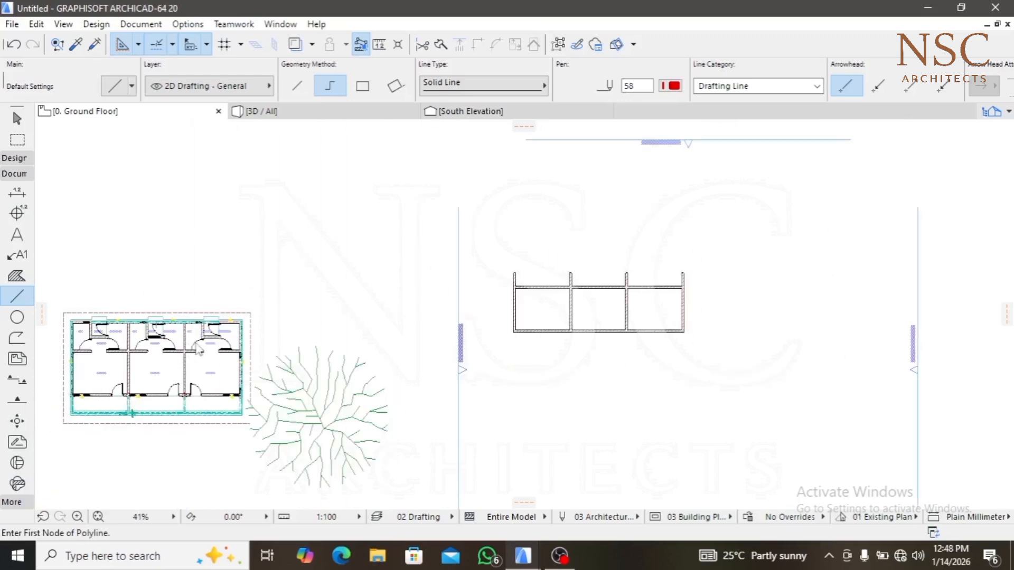
scroll(543, 286, "up", 6)
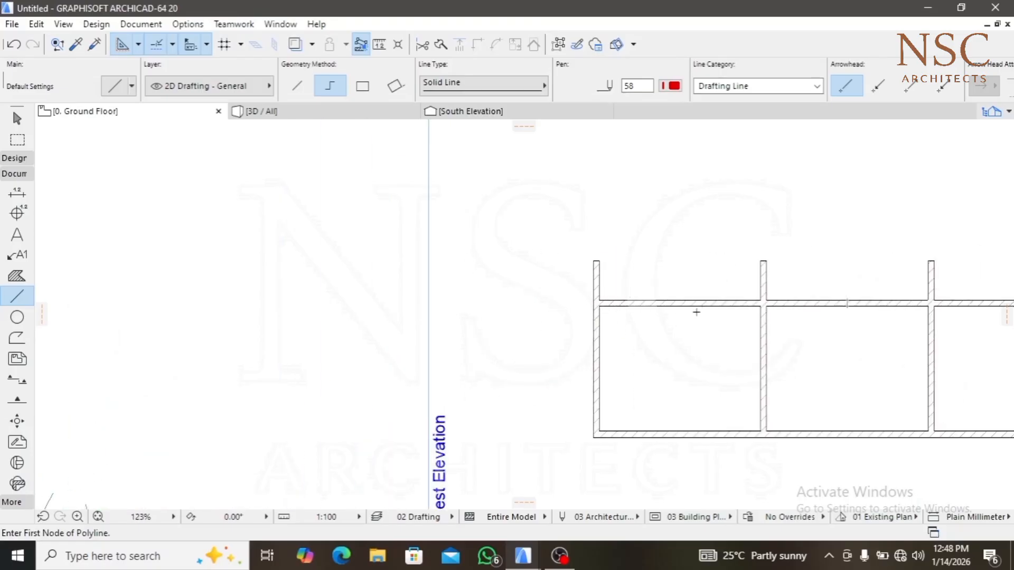
scroll(604, 296, "up", 8)
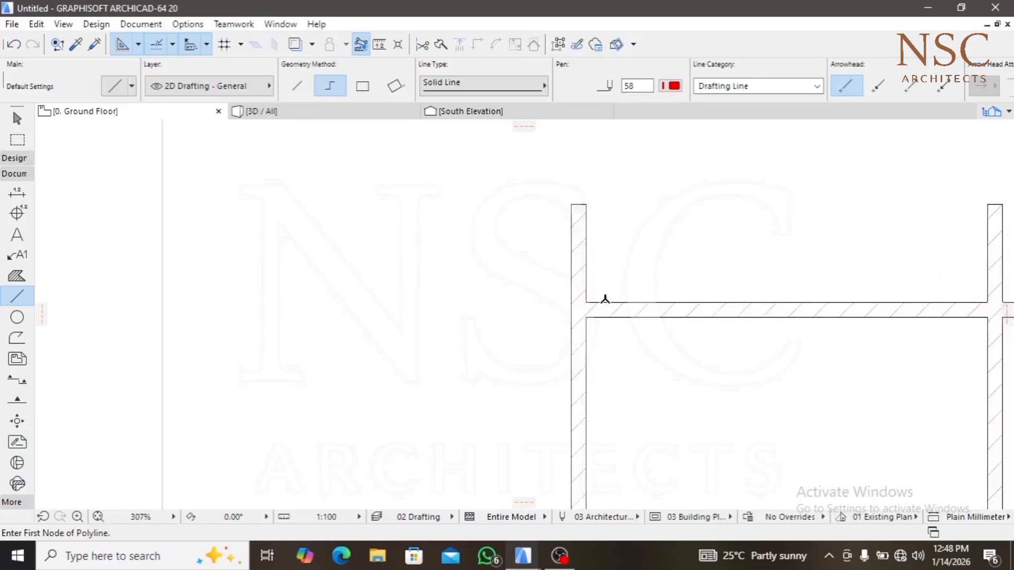
left_click(573, 304)
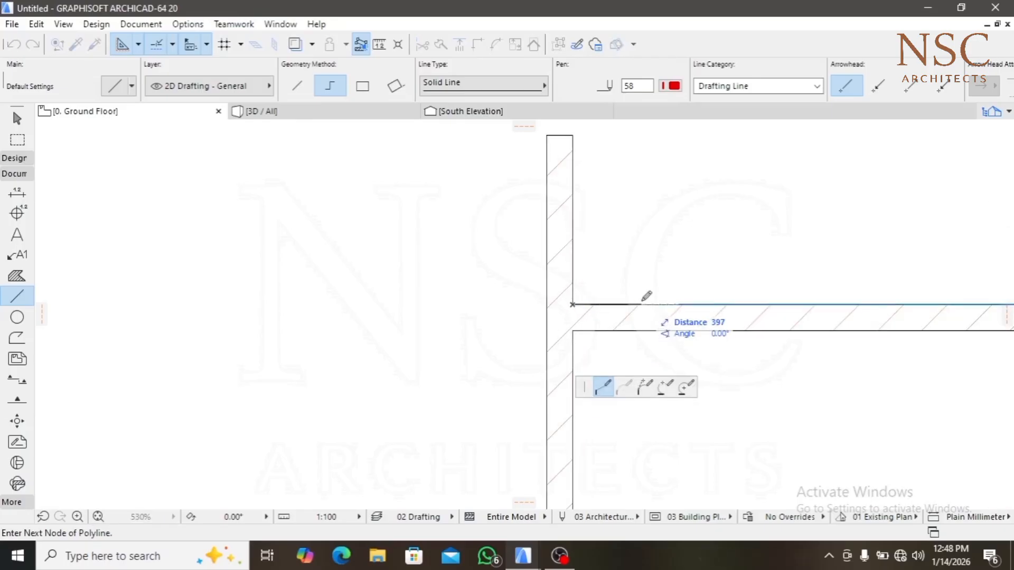
type("1200")
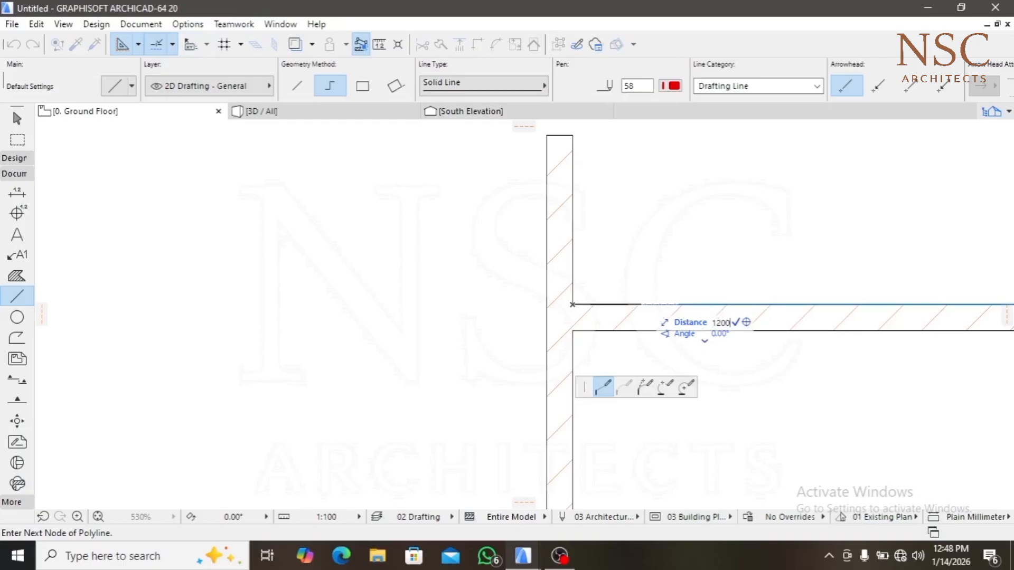
key("BackSpace")
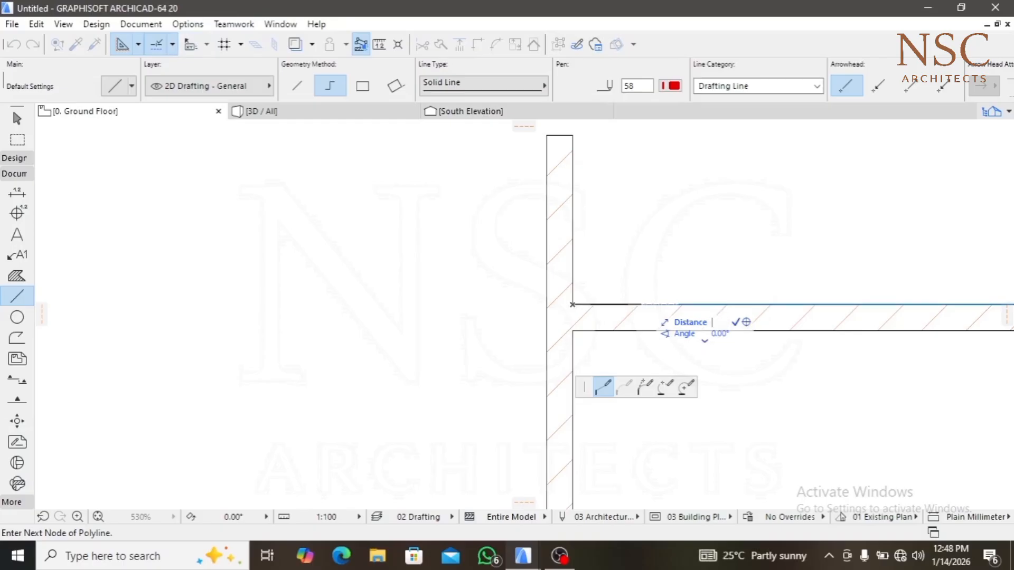
key("Escape")
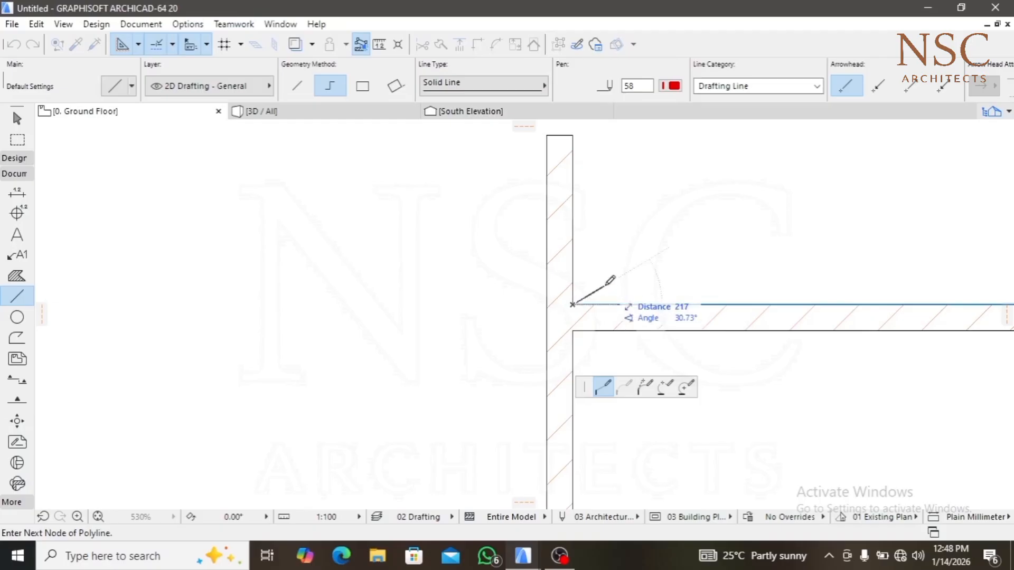
key("Escape")
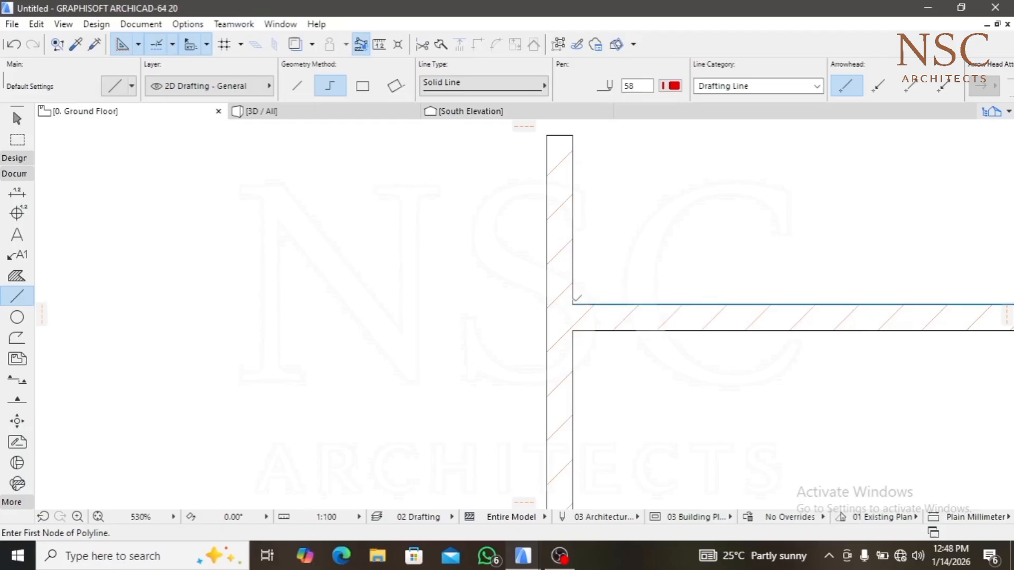
Draw a closed guide polyline 1200 mm wide and 2000 mm high from the corner north of the upper horizontal wall, beside the westernmost wall
left_click(573, 304)
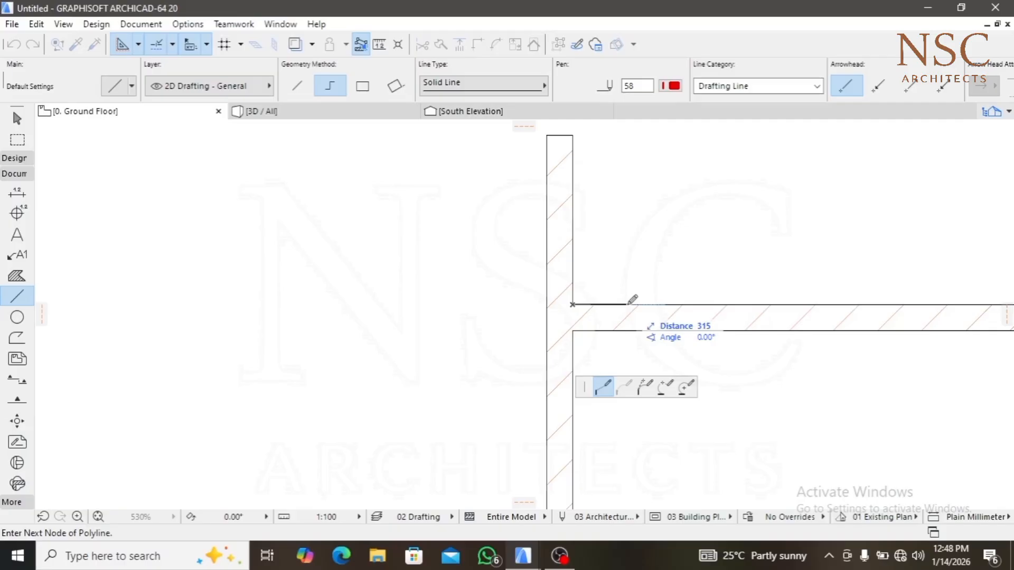
type("1200")
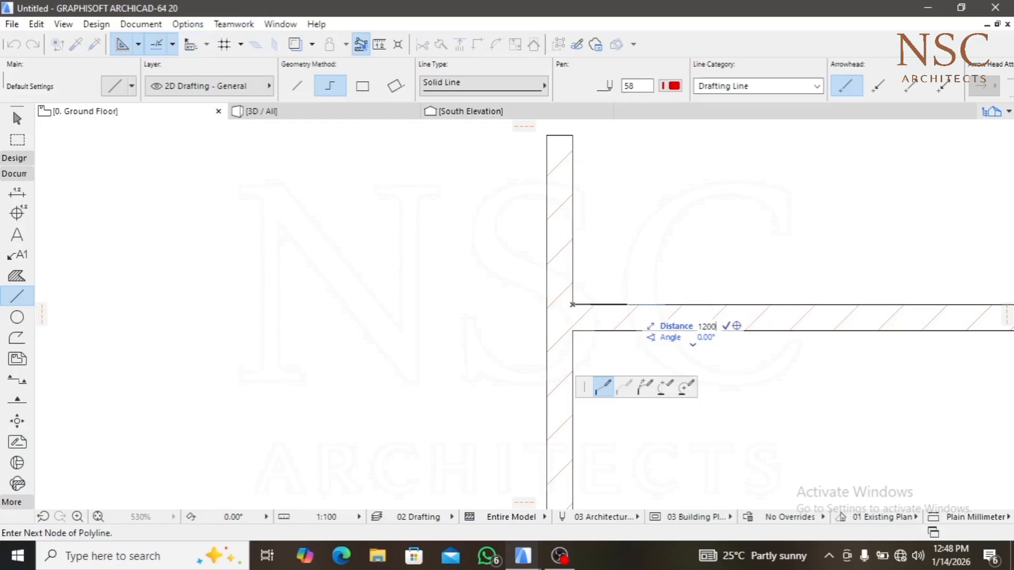
key("Return")
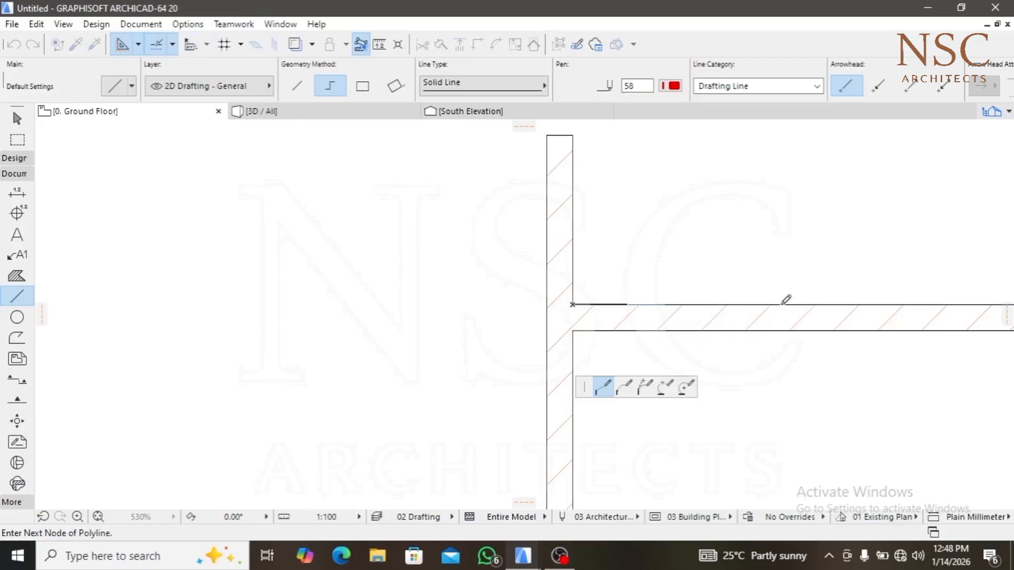
middle_click_drag(776, 202, 683, 395)
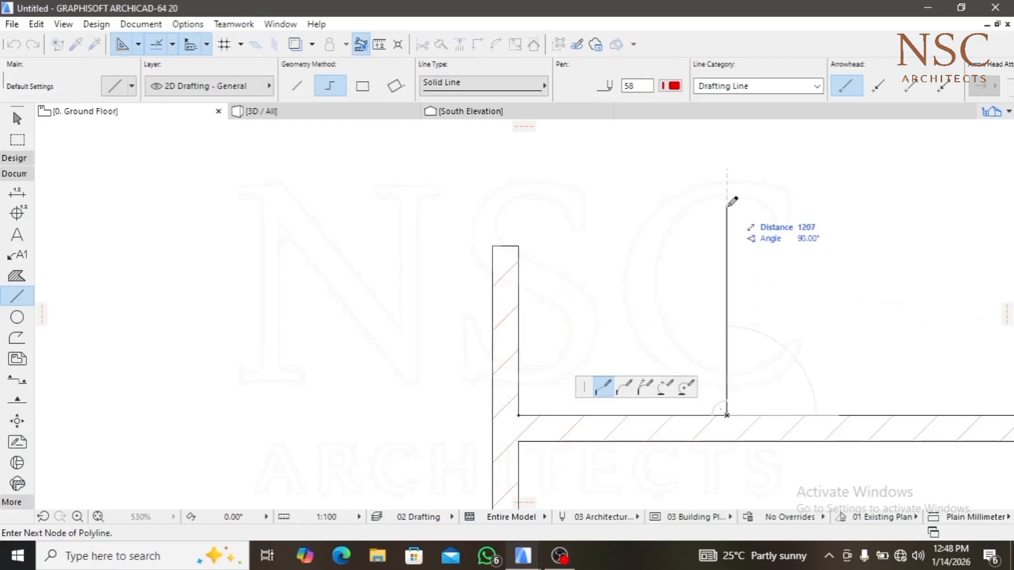
type("2")
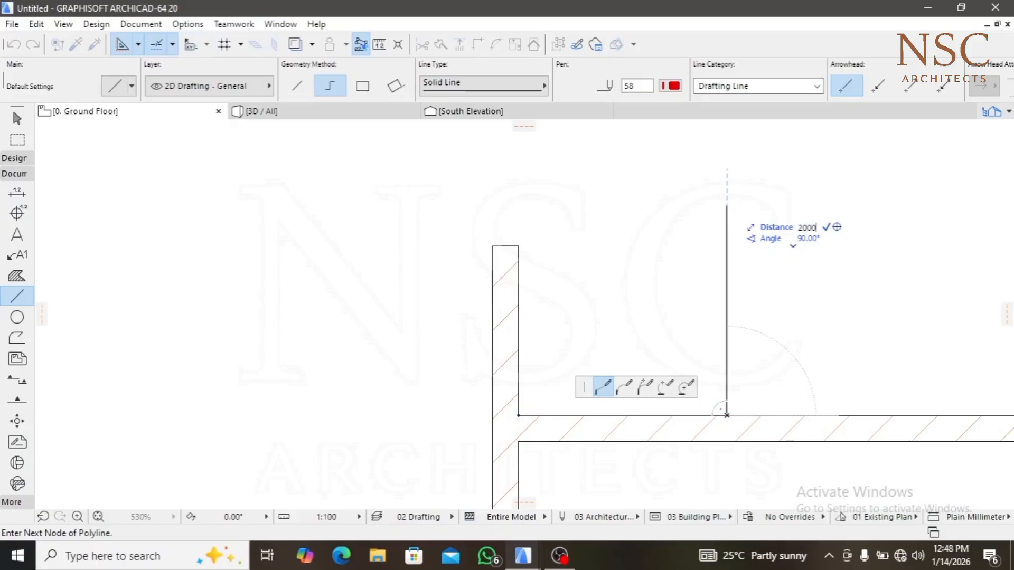
key("Return")
scroll(681, 228, "down", 3)
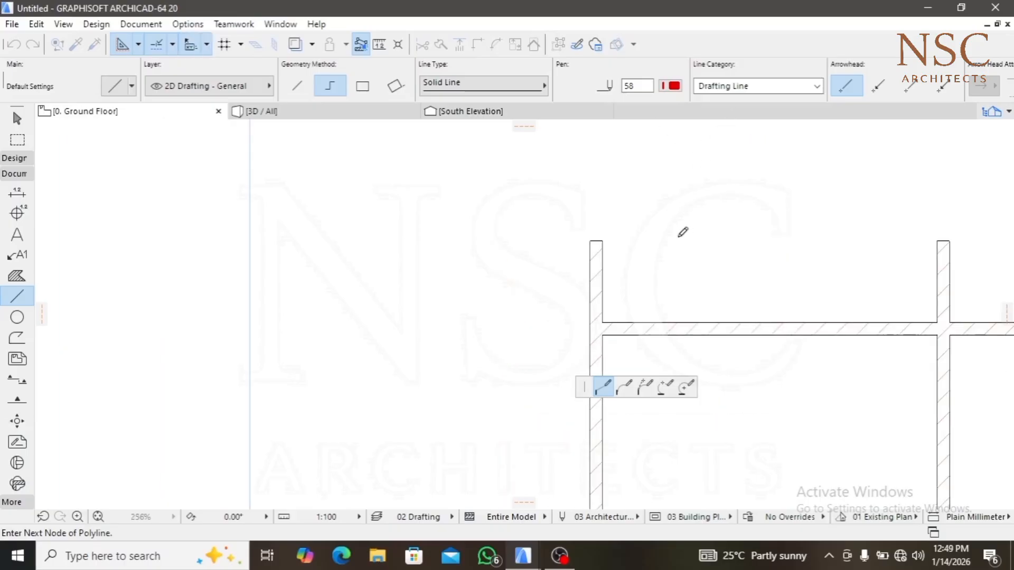
middle_click_drag(681, 228, 657, 301)
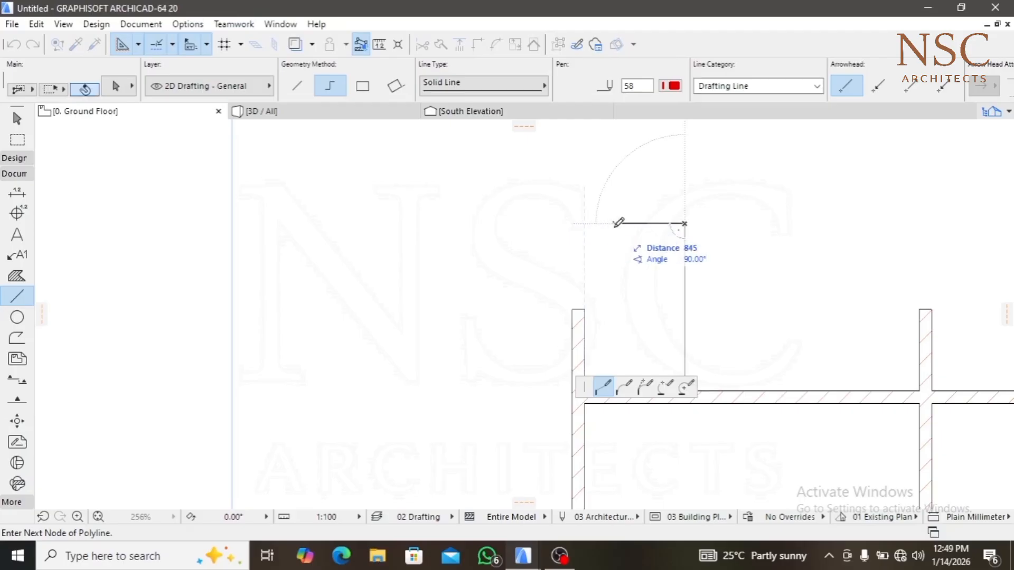
left_click(584, 223)
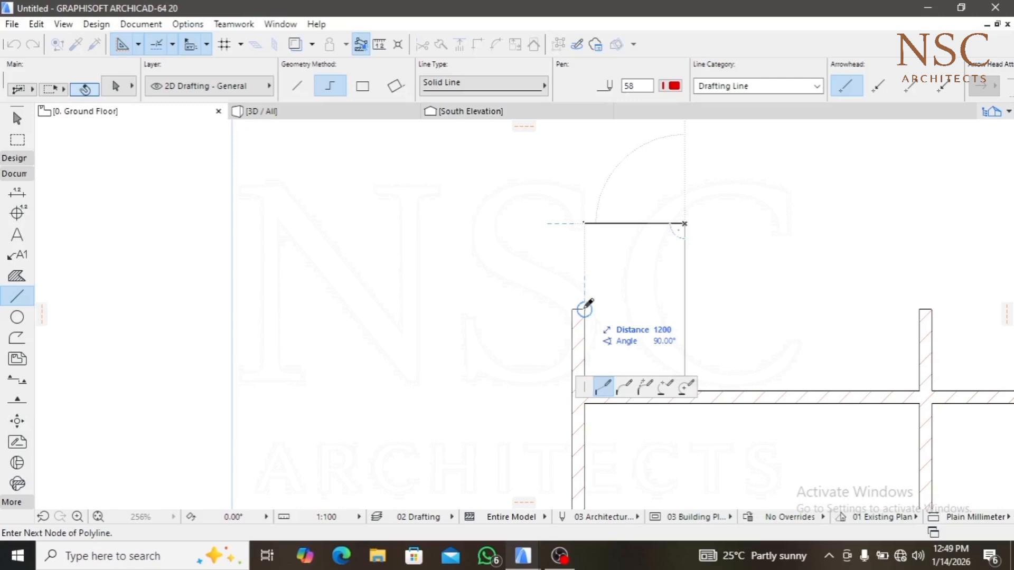
left_click(584, 224)
middle_click_drag(593, 323, 597, 226)
left_click(589, 293)
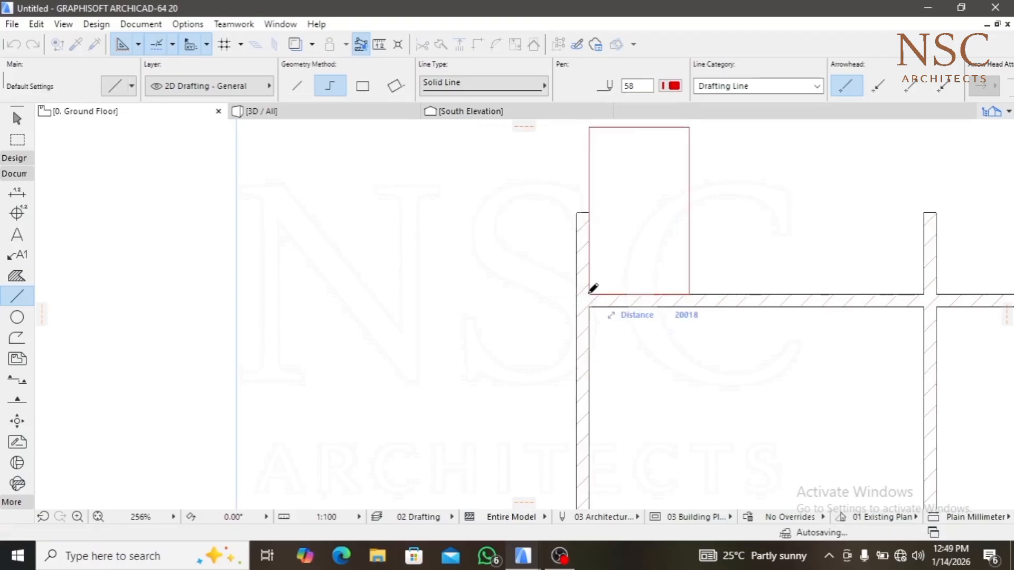
Stretch the westernmost wall's north end straight up past the guide rectangle's north edge
left_click(581, 223, "shift")
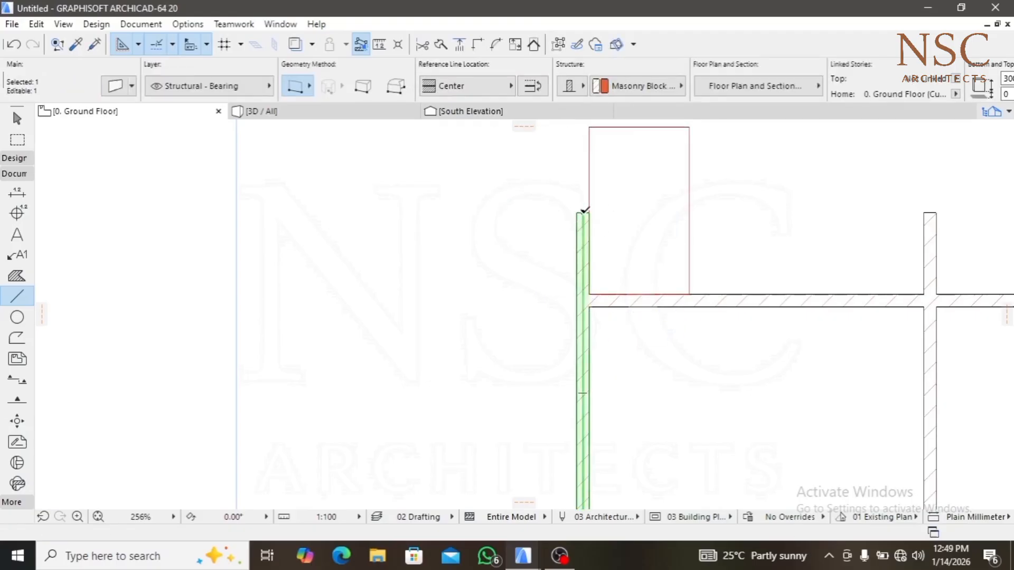
left_click(582, 211)
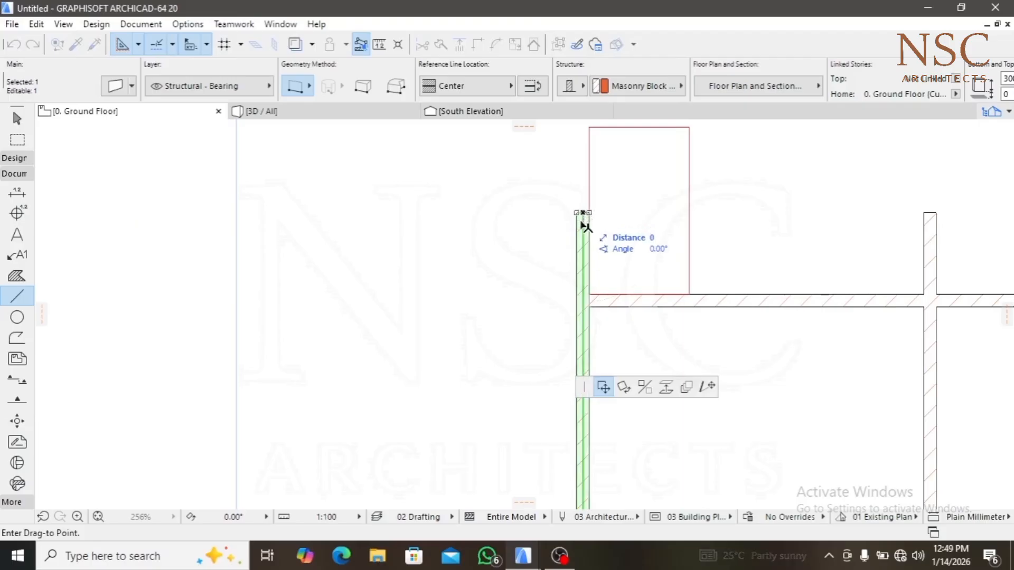
left_click(708, 387)
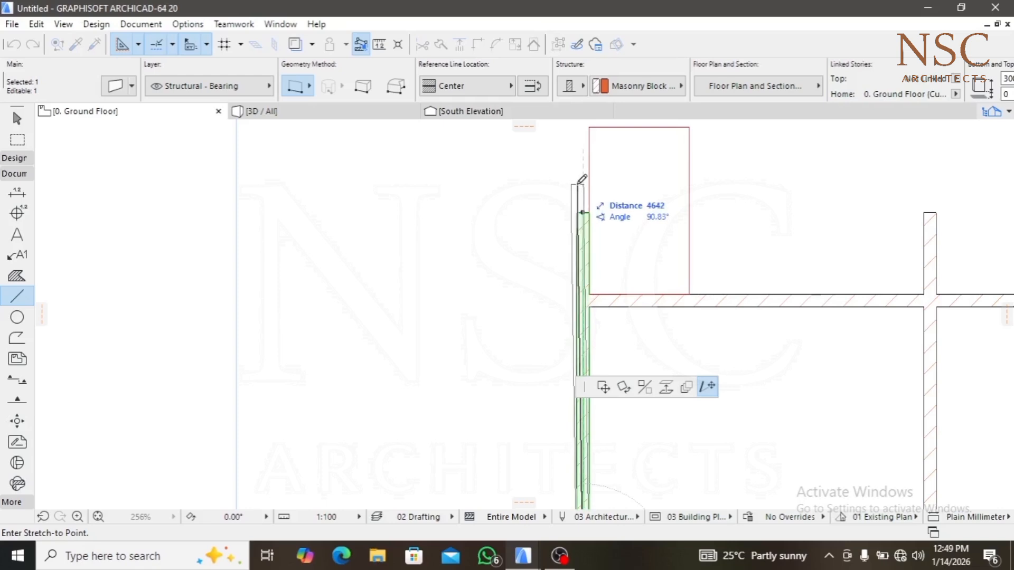
scroll(590, 201, "down", 2)
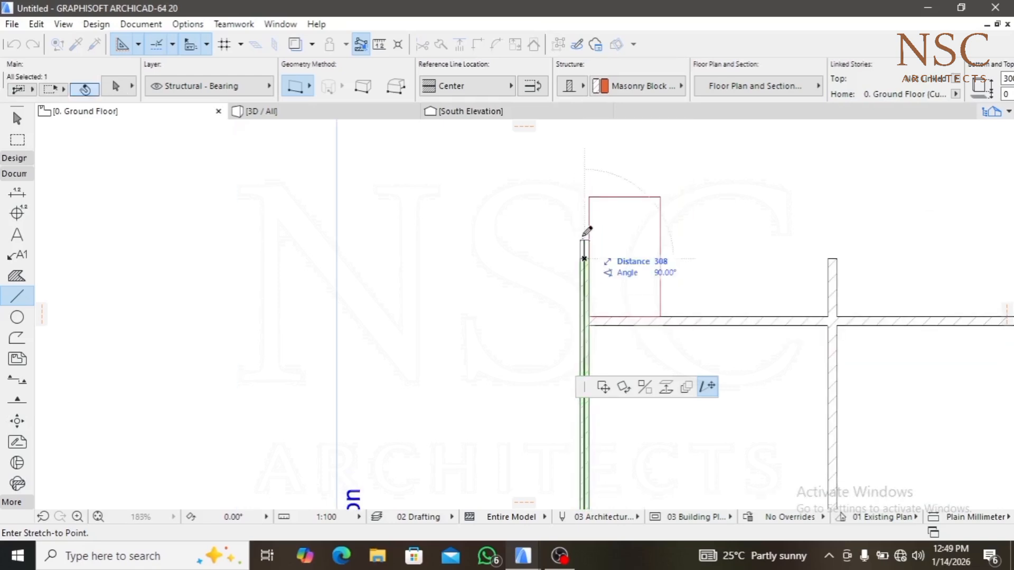
left_click(597, 172)
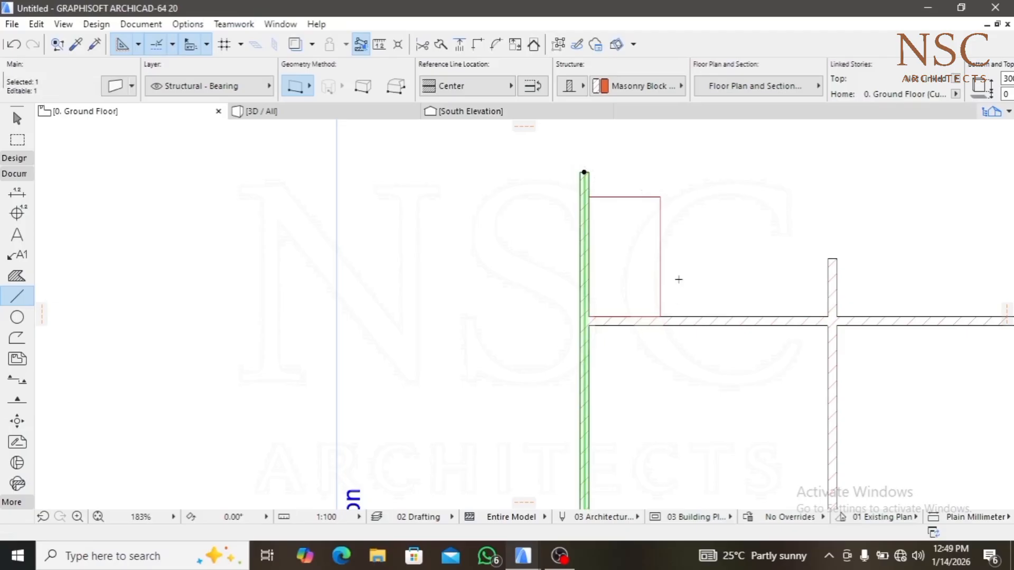
key("Escape")
Copy the upper horizontal wall north so its lower face lies on the guide rectangle's north edge
left_click(690, 333, "shift")
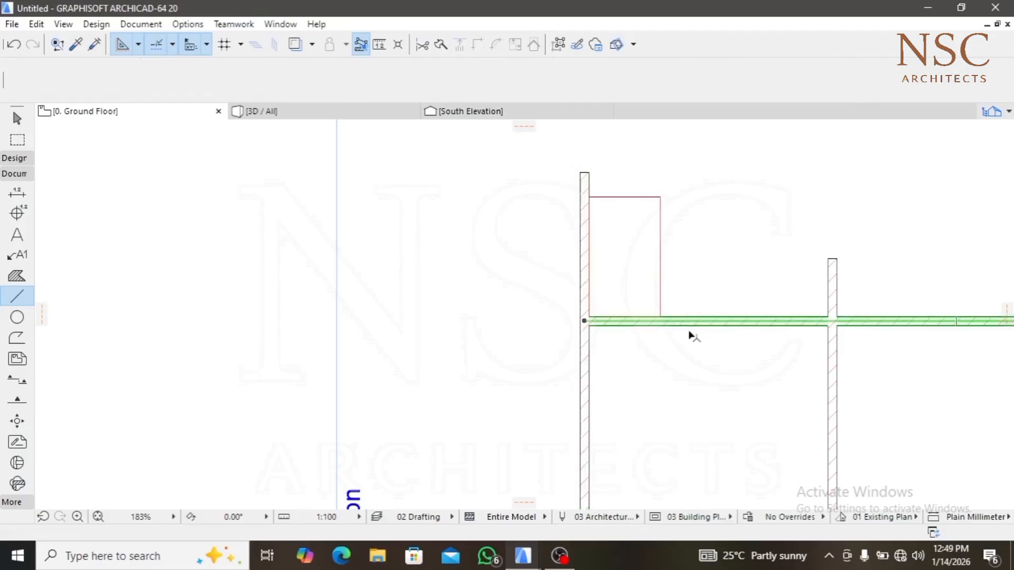
scroll(684, 327, "up", 3)
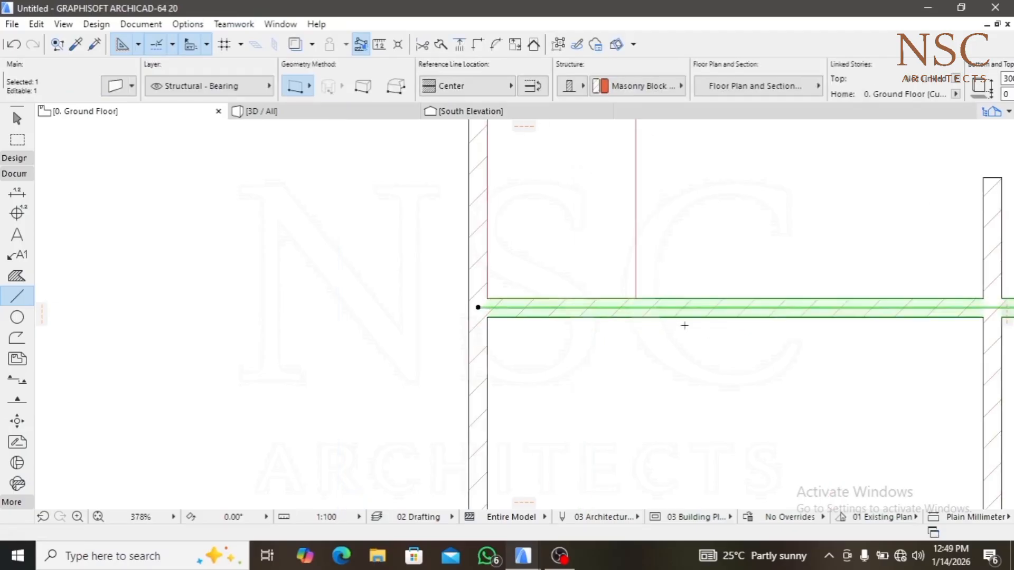
left_click(679, 319)
scroll(679, 320, "down", 4)
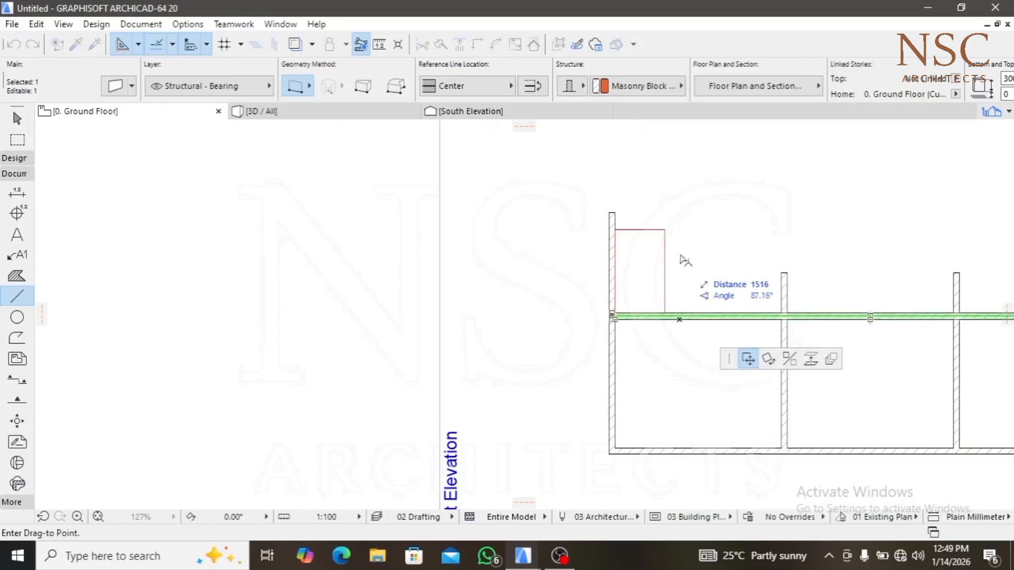
left_click(664, 234)
key("Escape")
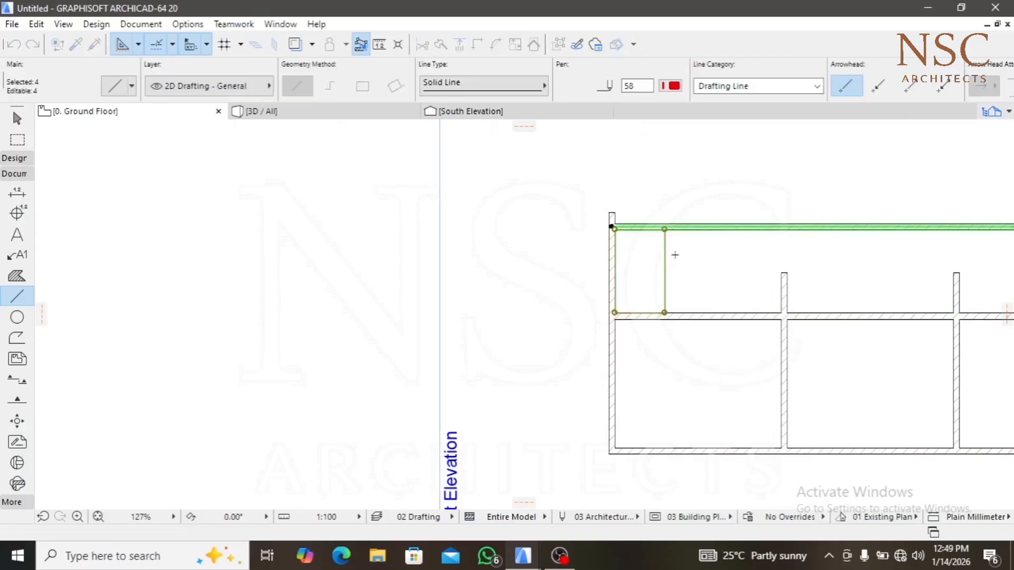
Copy the westernmost wall to the guide rectangle's east side and trim off the copy's length south of the middle horizontal wall
key("shift")
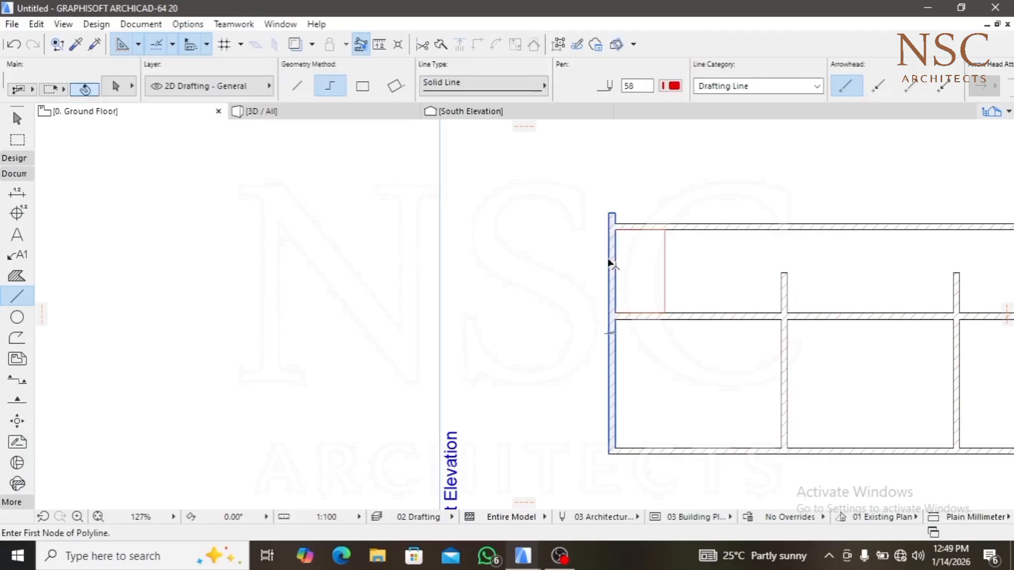
left_click(610, 265, "shift")
scroll(609, 267, "up", 5)
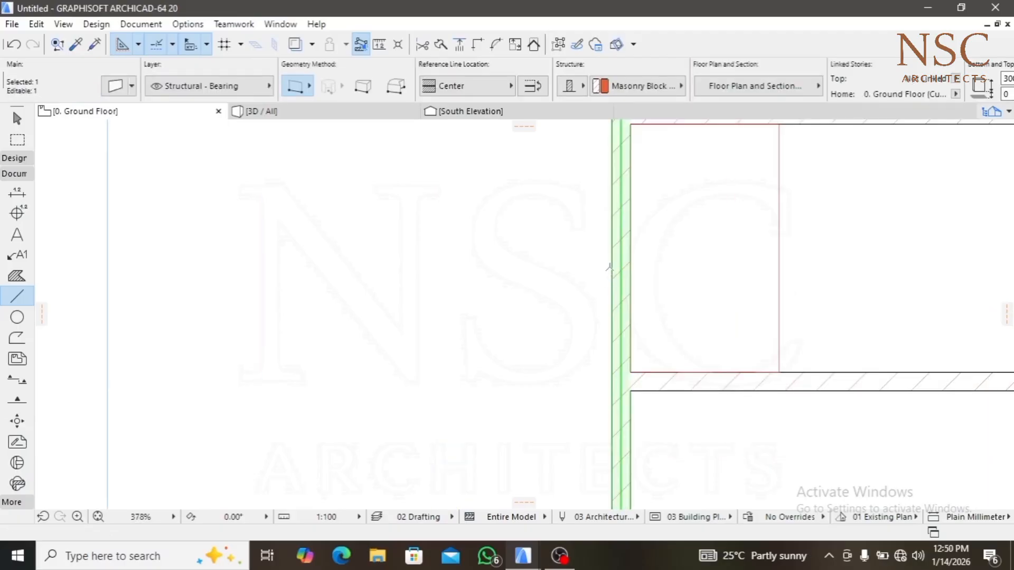
left_click(611, 267)
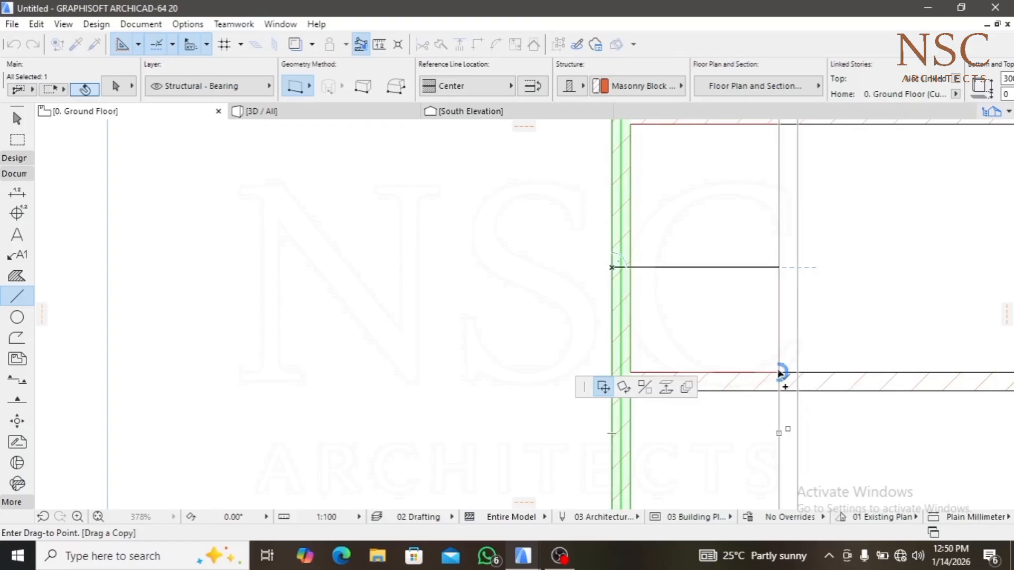
left_click(778, 373)
middle_click_drag(823, 330, 567, 281)
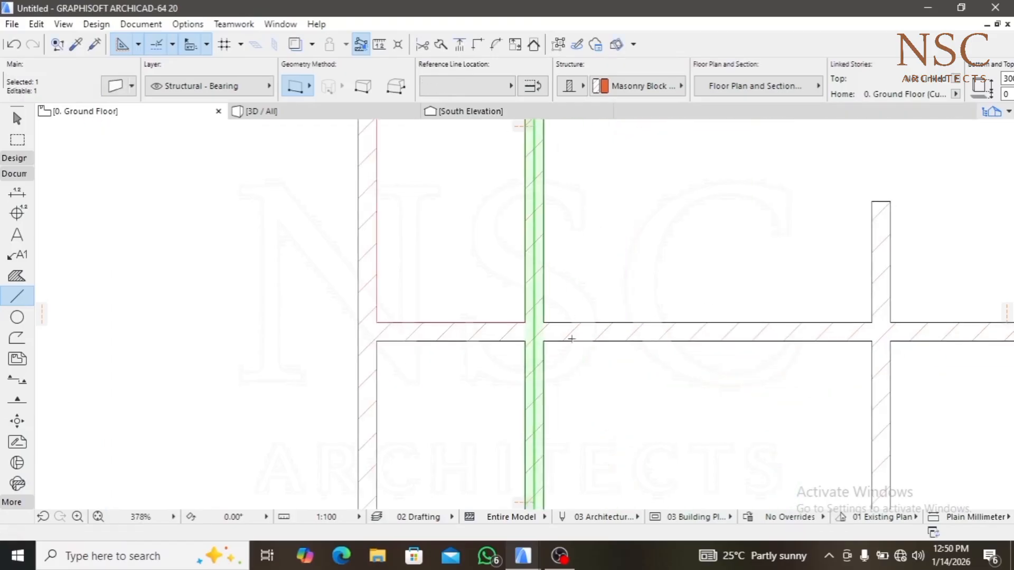
scroll(571, 338, "down", 3)
key("Escape")
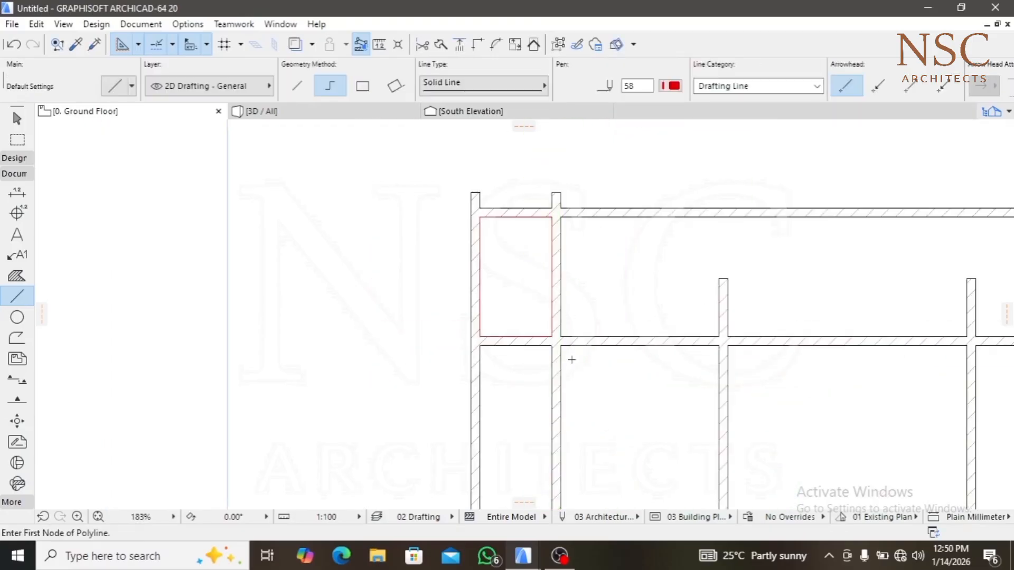
scroll(572, 360, "down", 2)
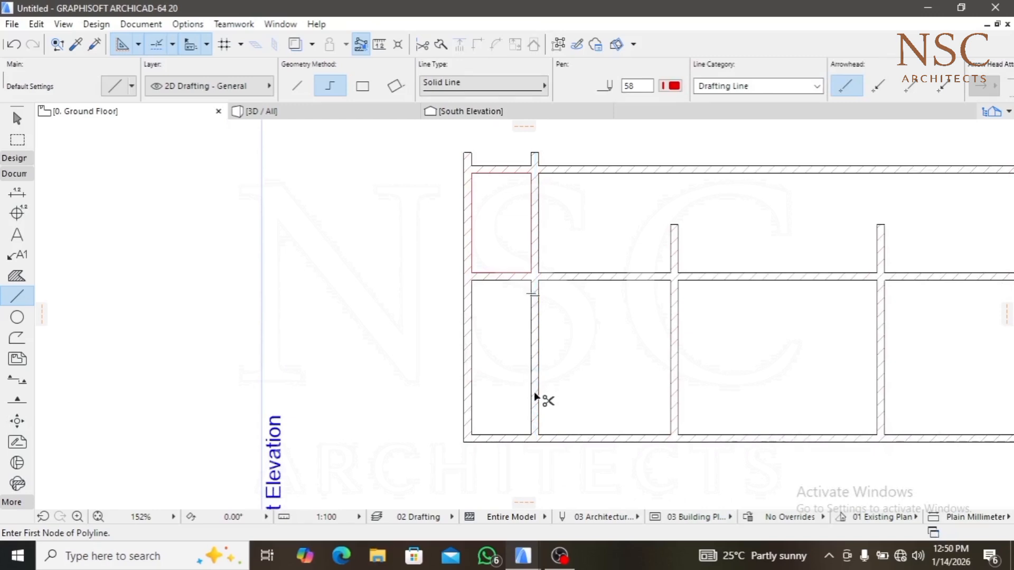
left_click(533, 400, "ctrl")
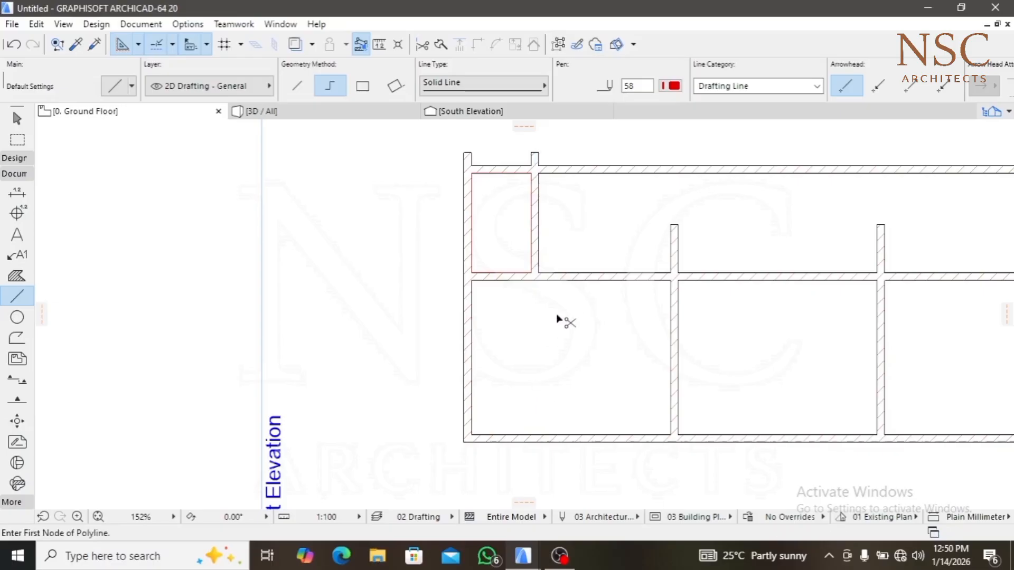
Draw a guide polyline 1100 mm east from the new partition's southeast corner, about 1119 mm north, ending in a short slanted segment
scroll(530, 257, "up", 5)
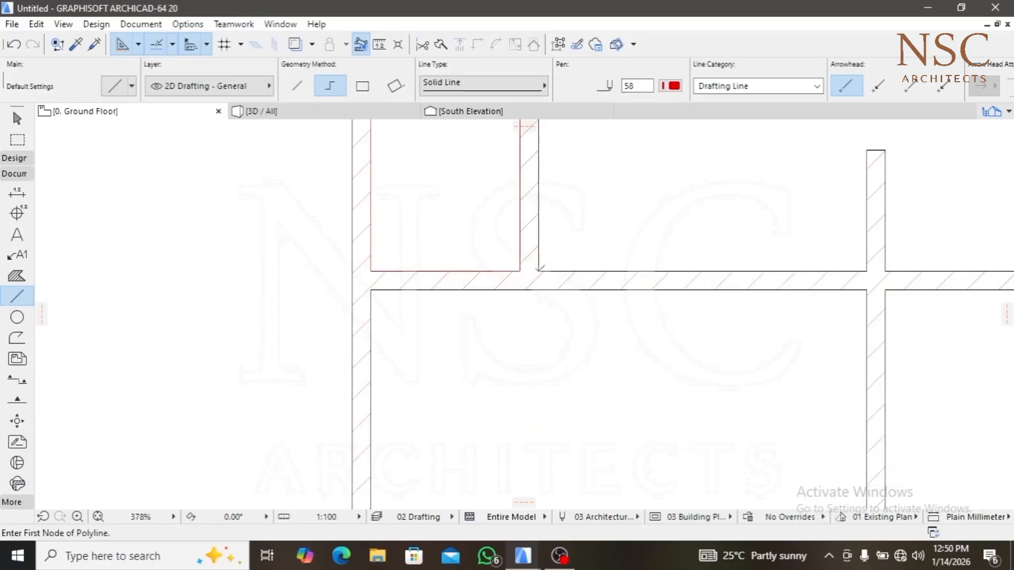
left_click(538, 271)
key("Escape")
left_click(538, 271)
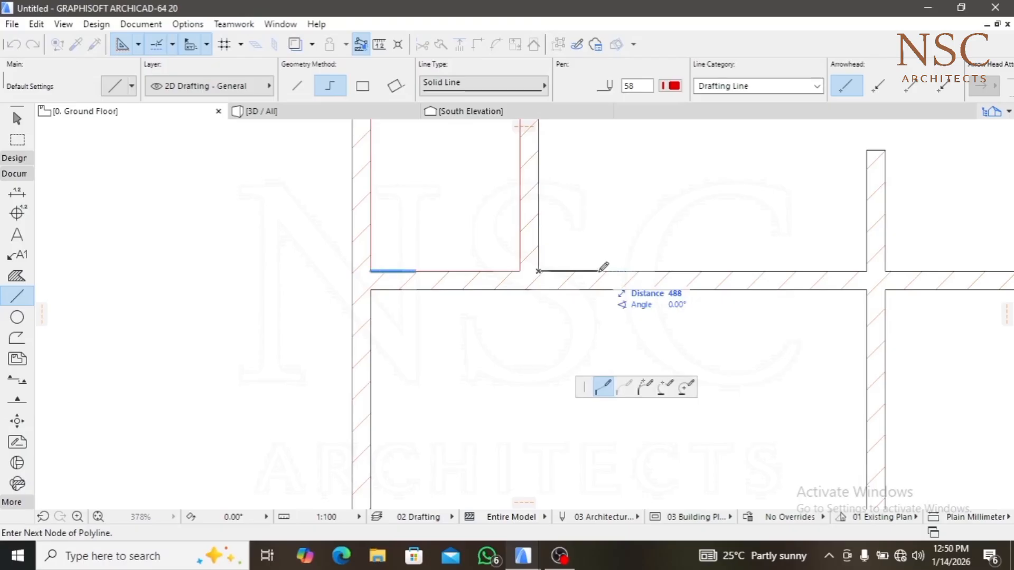
type("1100")
key("Return")
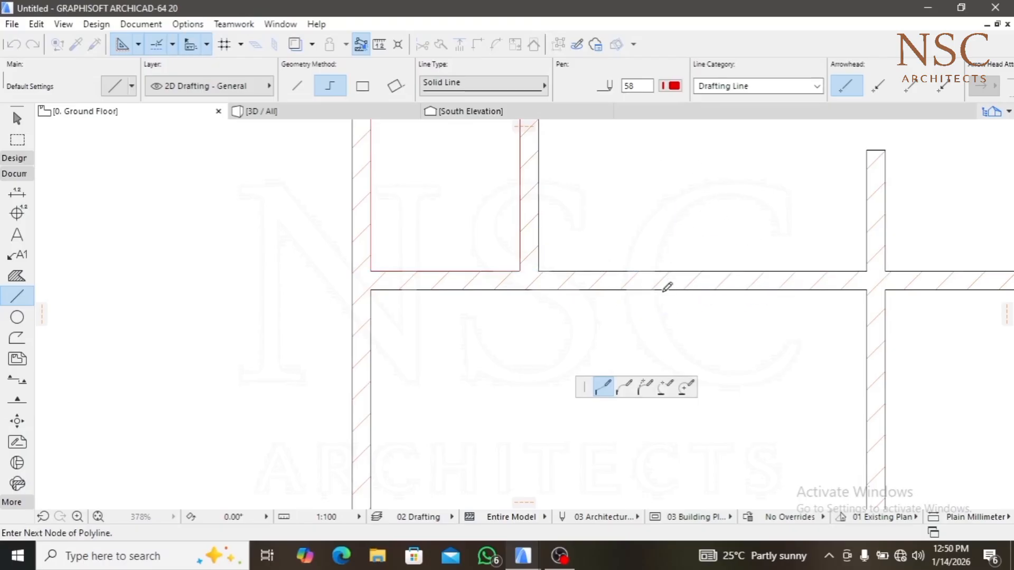
middle_click_drag(667, 138, 655, 225)
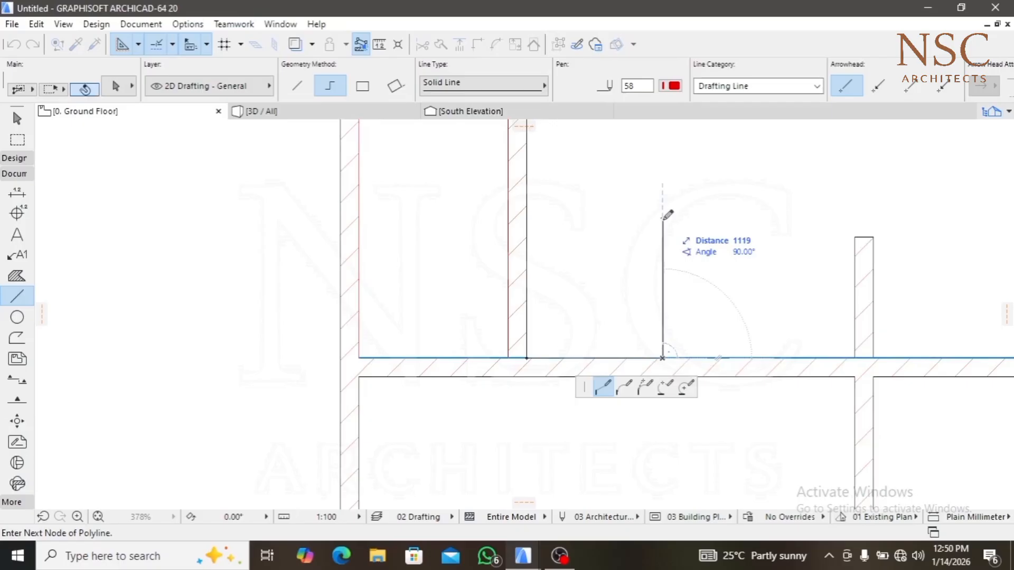
left_click(663, 218)
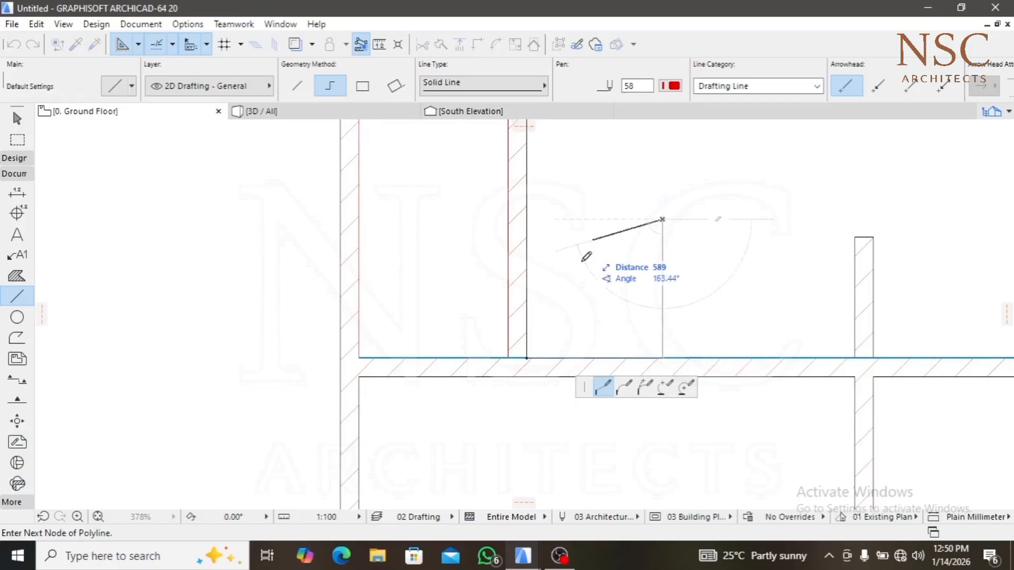
double_click(587, 277)
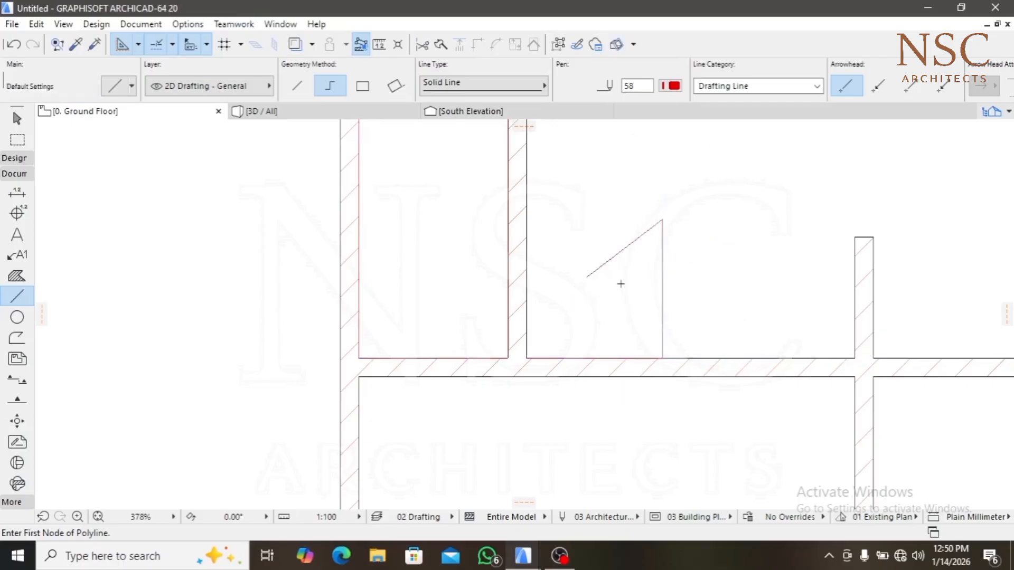
Copy the new partition wall east so its west face meets the end of the 1100 mm guide segment
left_click(522, 255, "shift")
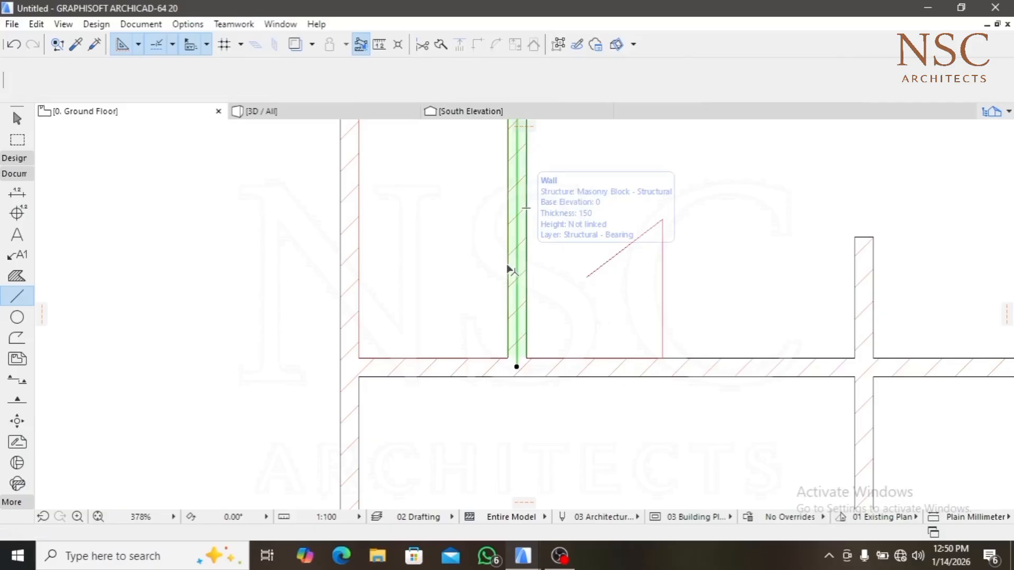
left_click(508, 265)
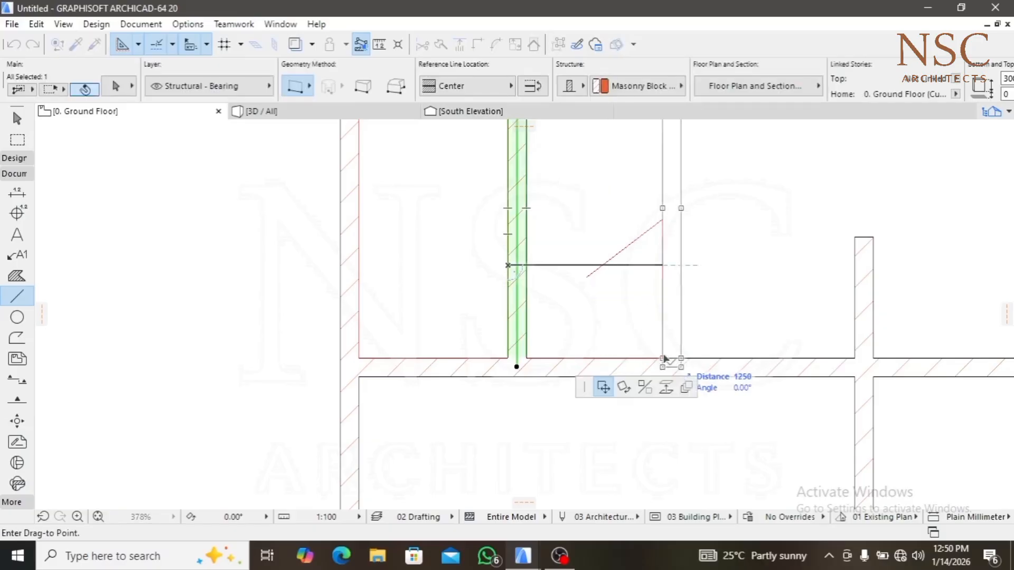
key("ctrl")
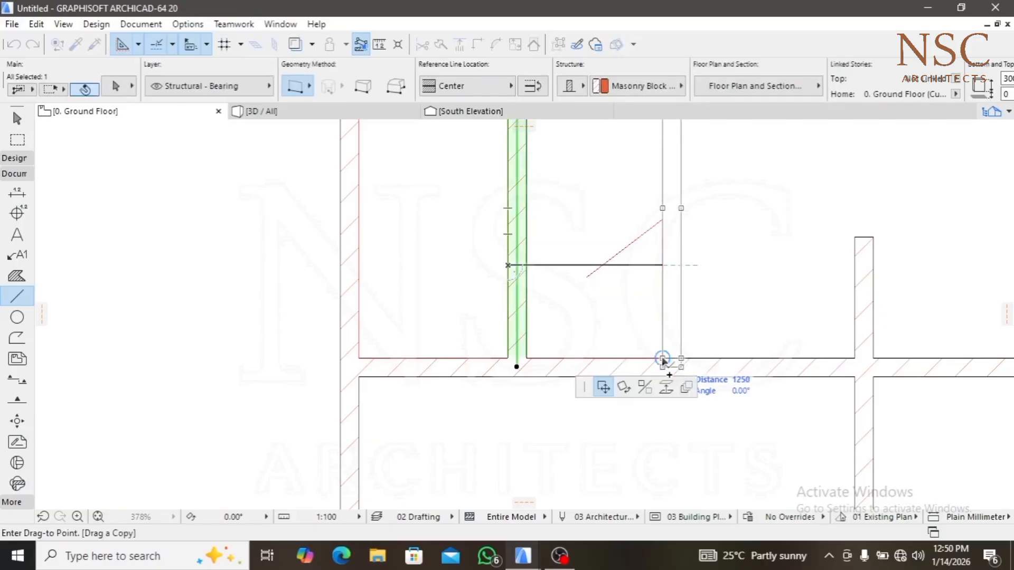
left_click(662, 361)
middle_click_drag(734, 264, 503, 264)
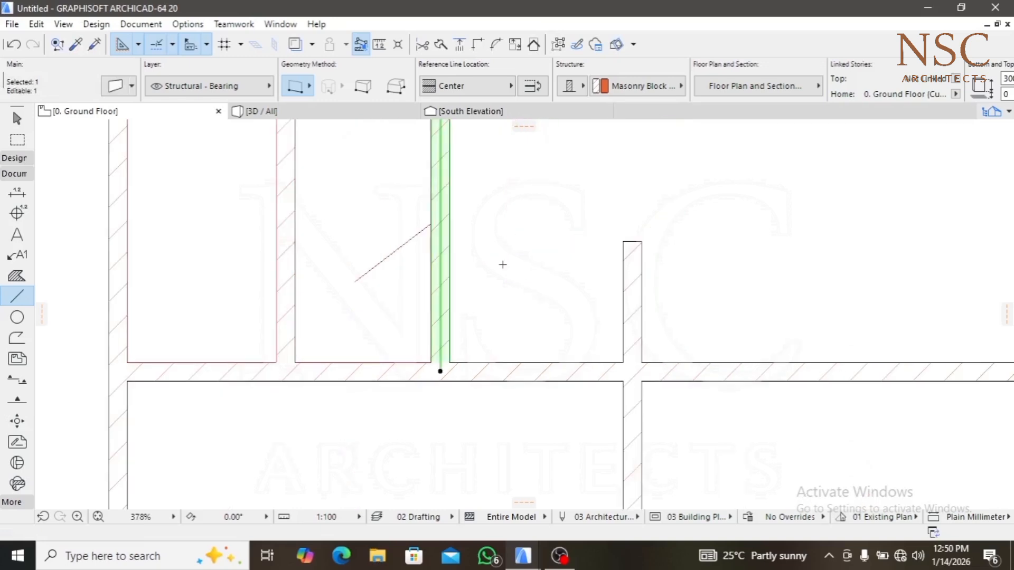
Measure the clear width between the easternmost new partition and the first unit-dividing wall along the middle horizontal wall's north face
scroll(502, 264, "down", 5)
scroll(488, 259, "up", 4)
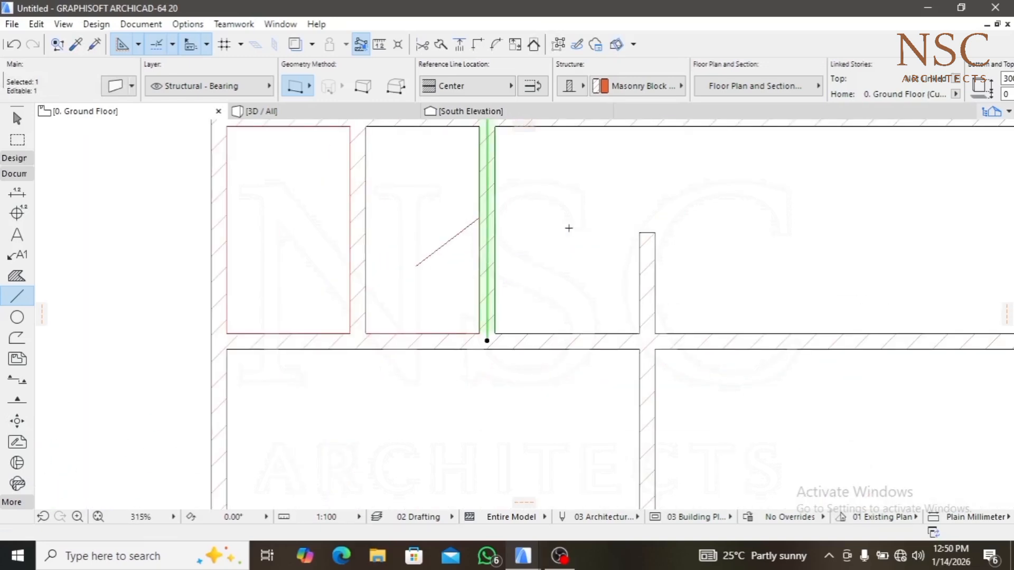
scroll(576, 252, "down", 5)
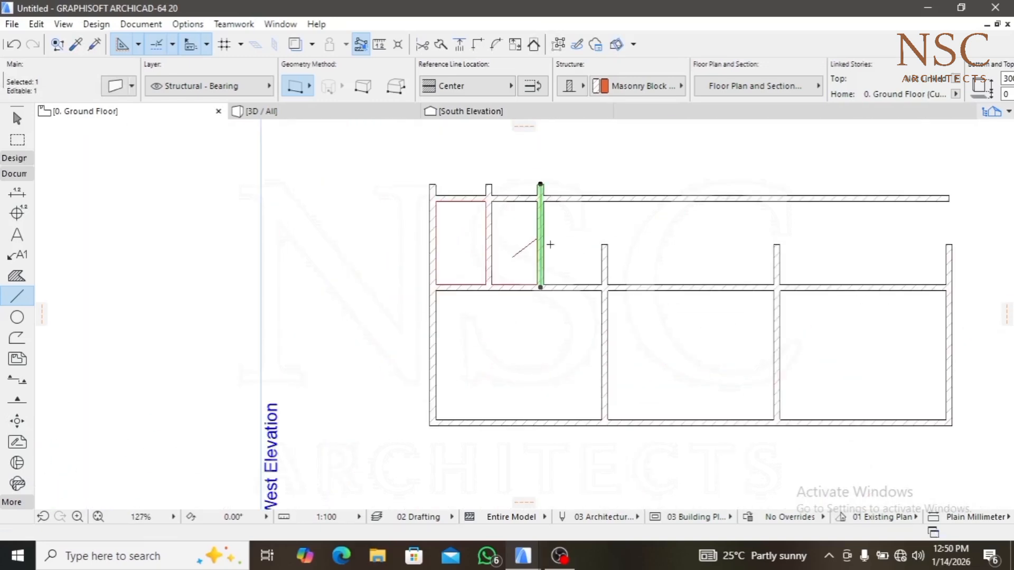
key("Escape")
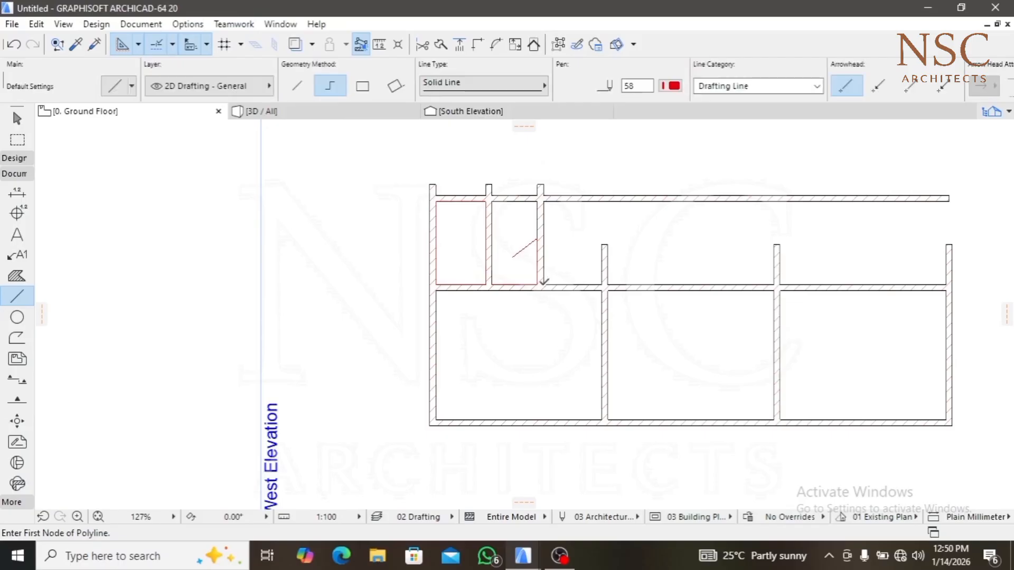
scroll(543, 280, "up", 9)
left_click(540, 277)
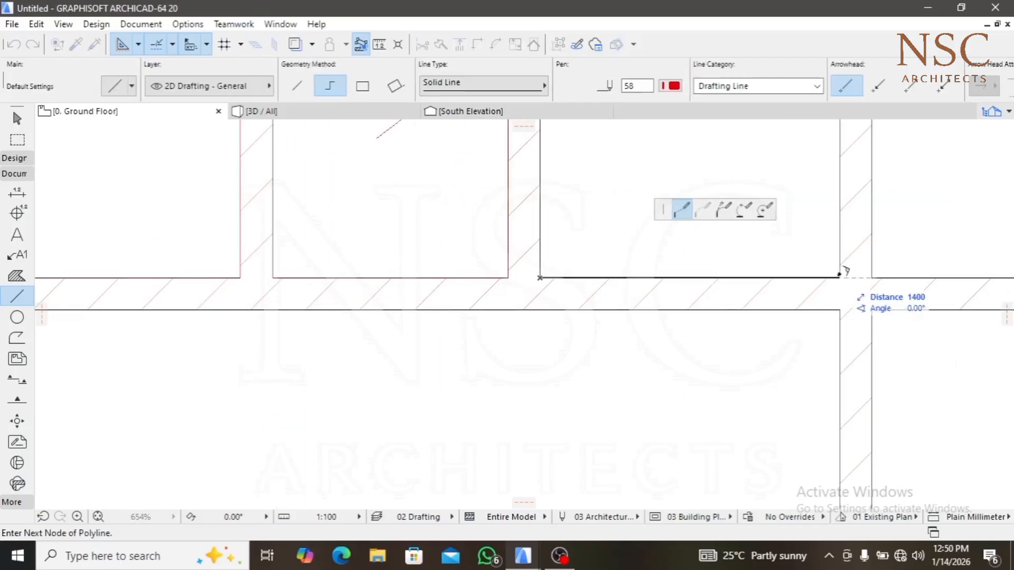
key("Escape")
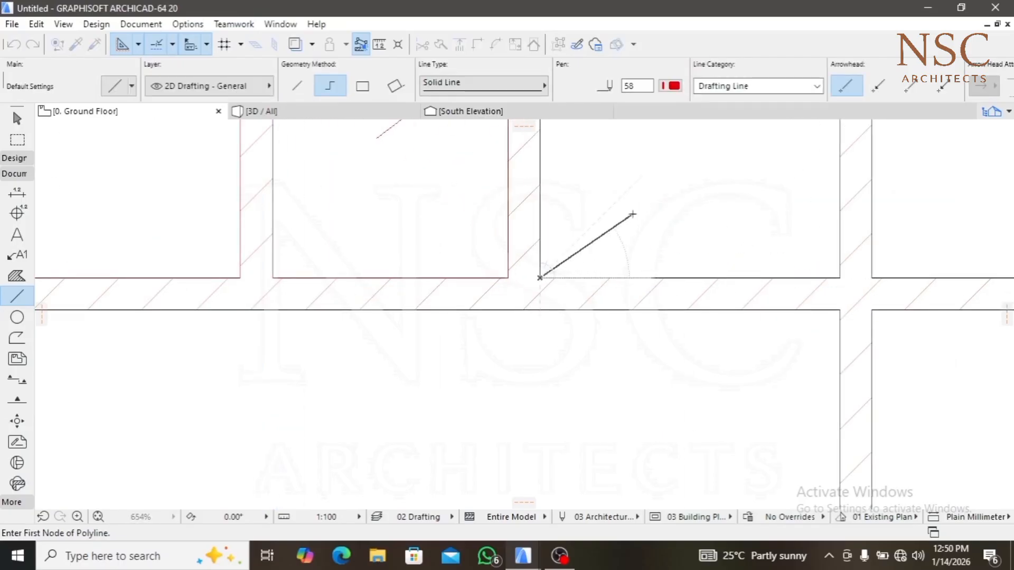
Extend the first unit-dividing wall north to the upper horizontal wall and trim off the wall ends projecting north of it
scroll(585, 215, "down", 7)
middle_click_drag(584, 215, 586, 310)
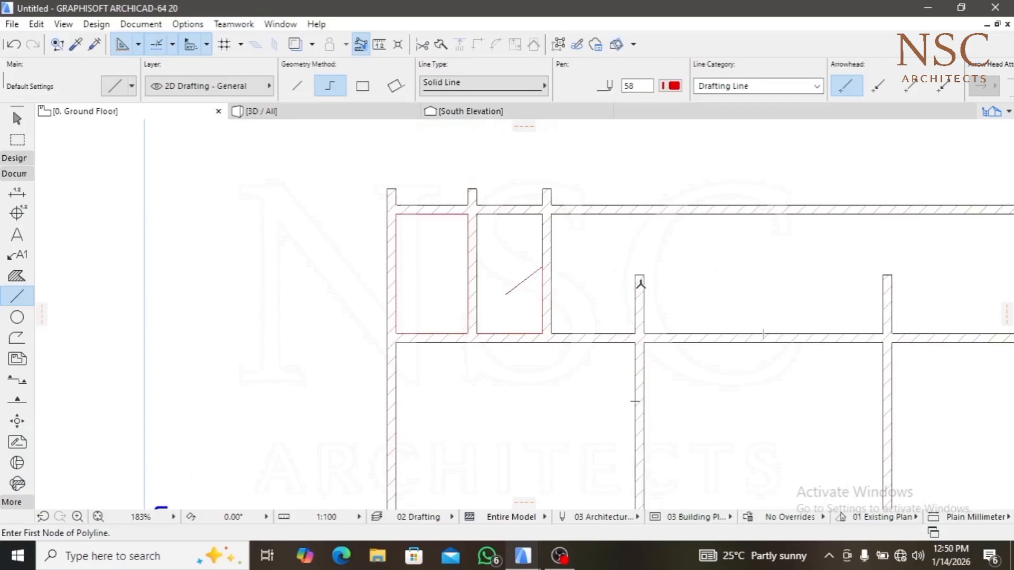
left_click(641, 283, "shift")
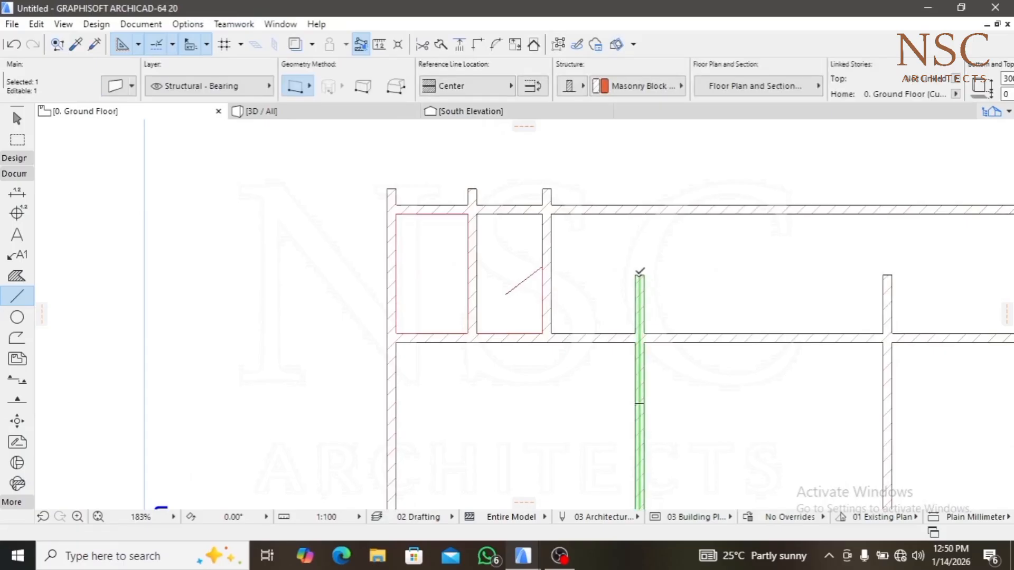
left_click(640, 275)
left_click(640, 208)
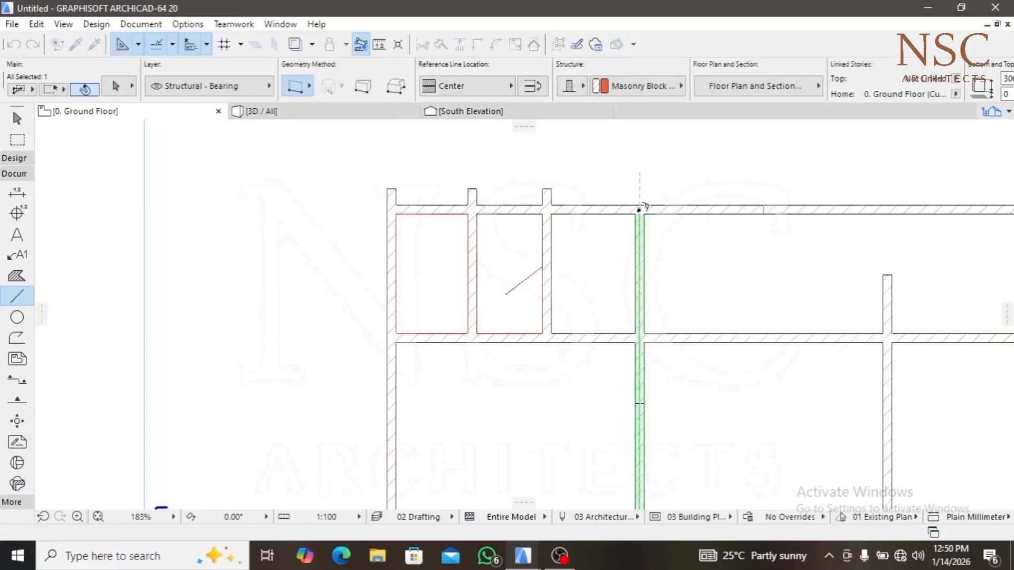
key("Escape")
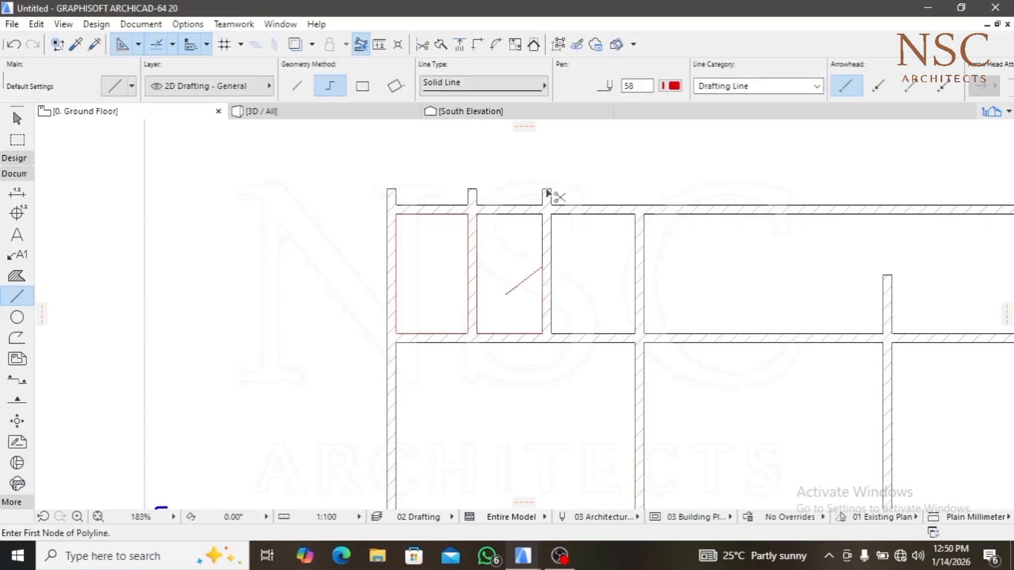
left_click(472, 197, "ctrl")
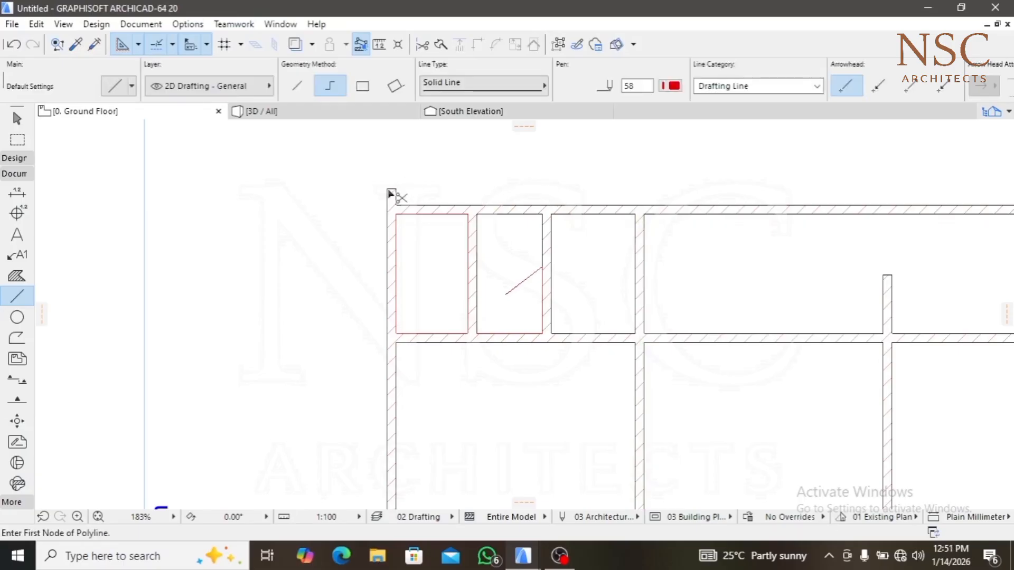
Measure the lobby's depth in the reference plan's middle unit, from the door opening's corner north to the wall above
scroll(549, 210, "down", 5)
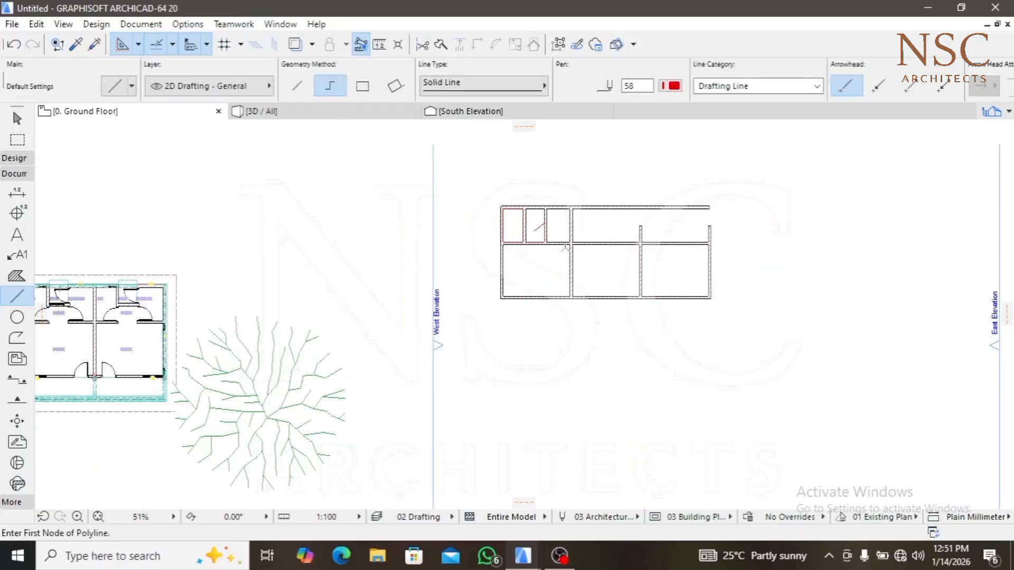
scroll(211, 267, "up", 3)
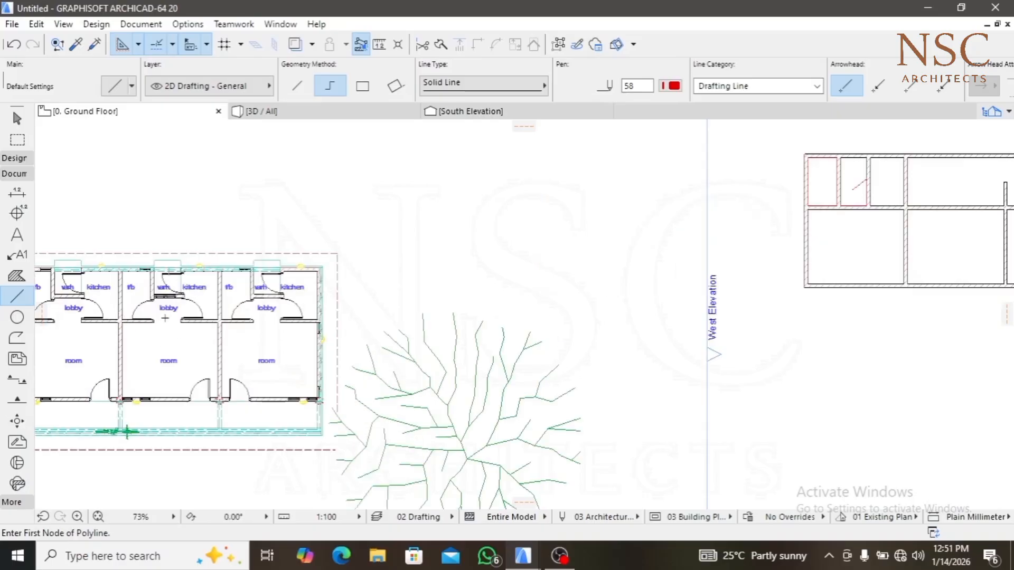
scroll(174, 320, "up", 15)
middle_click_drag(278, 320, 511, 318)
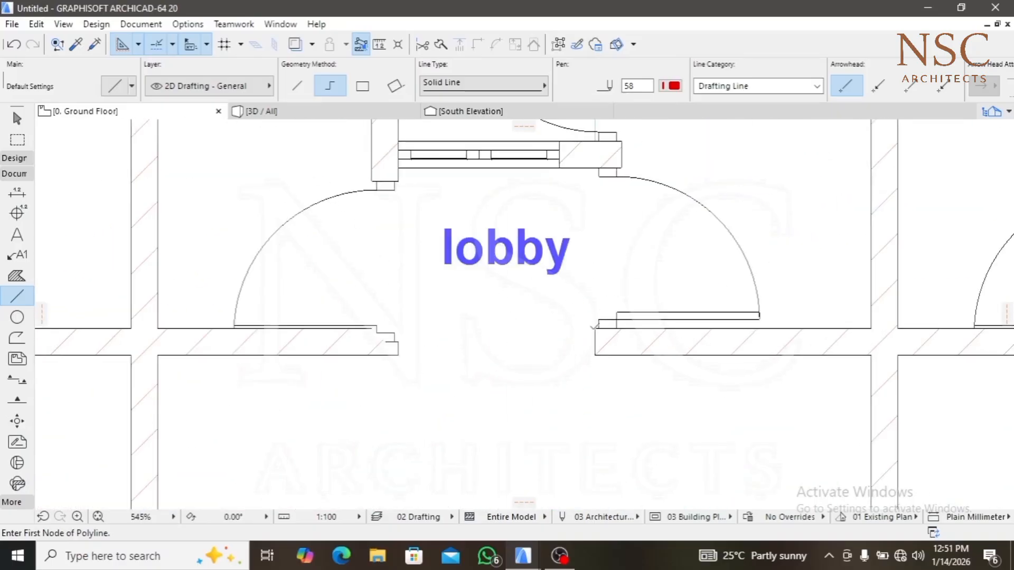
left_click(595, 328)
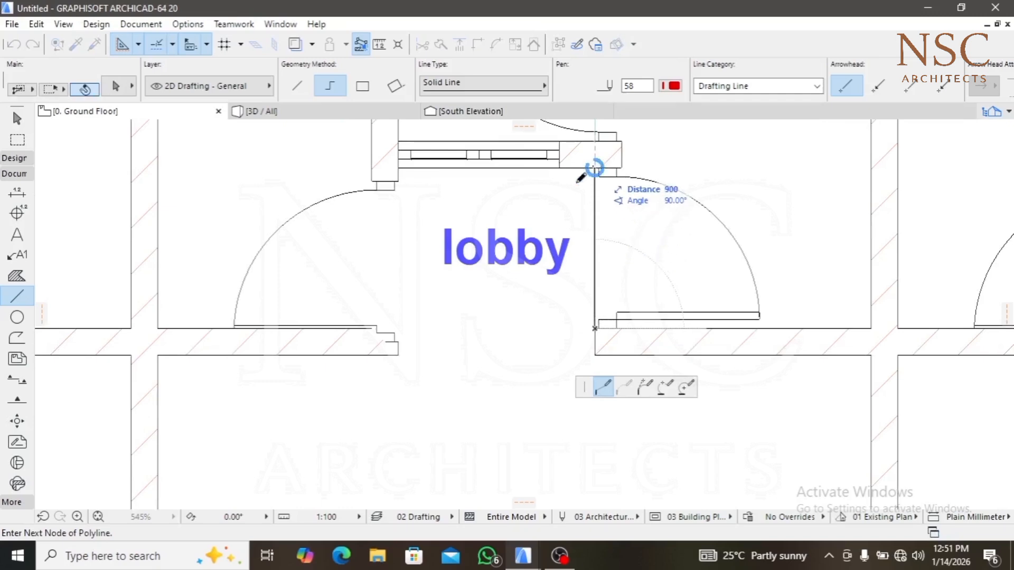
key("Escape")
scroll(398, 330, "down", 10)
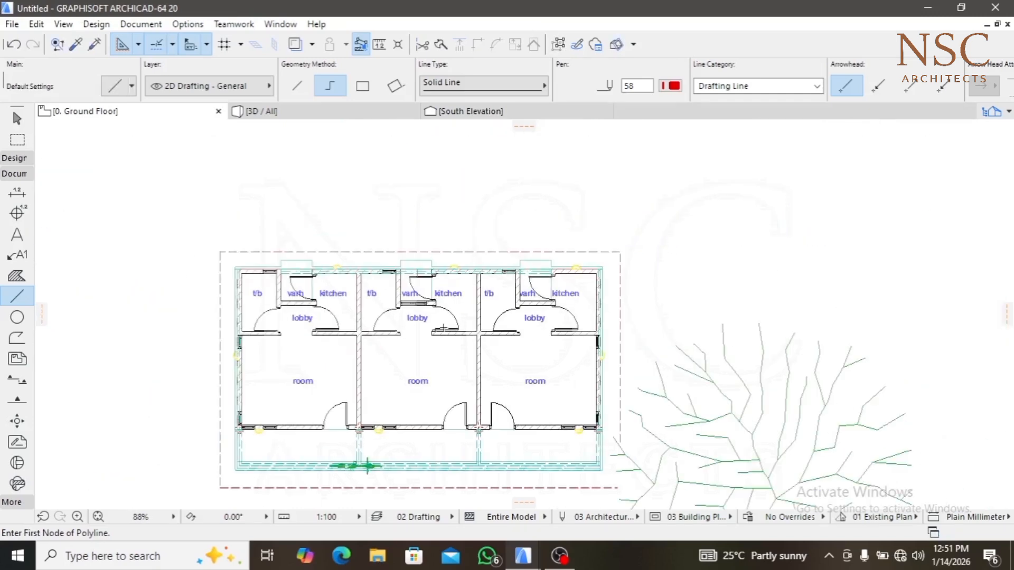
scroll(529, 323, "up", 3)
scroll(515, 332, "down", 4)
scroll(931, 299, "down", 2)
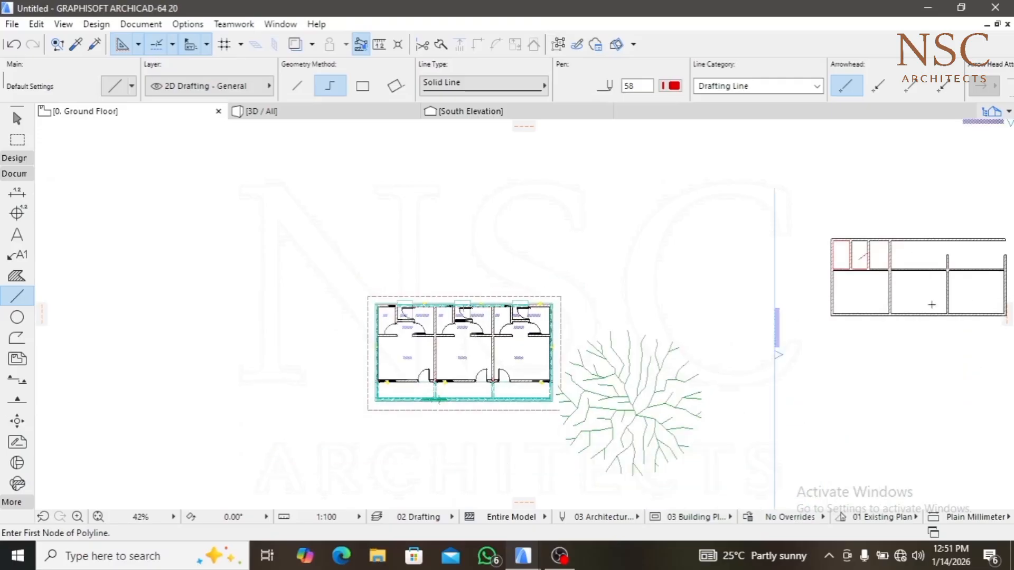
Draw a guide polyline 900 mm north from the middle small room's southeast corner, turning west and ending in a short slanted segment
scroll(872, 272, "up", 5)
scroll(824, 253, "up", 6)
middle_click_drag(824, 253, 772, 364)
scroll(688, 328, "down", 6)
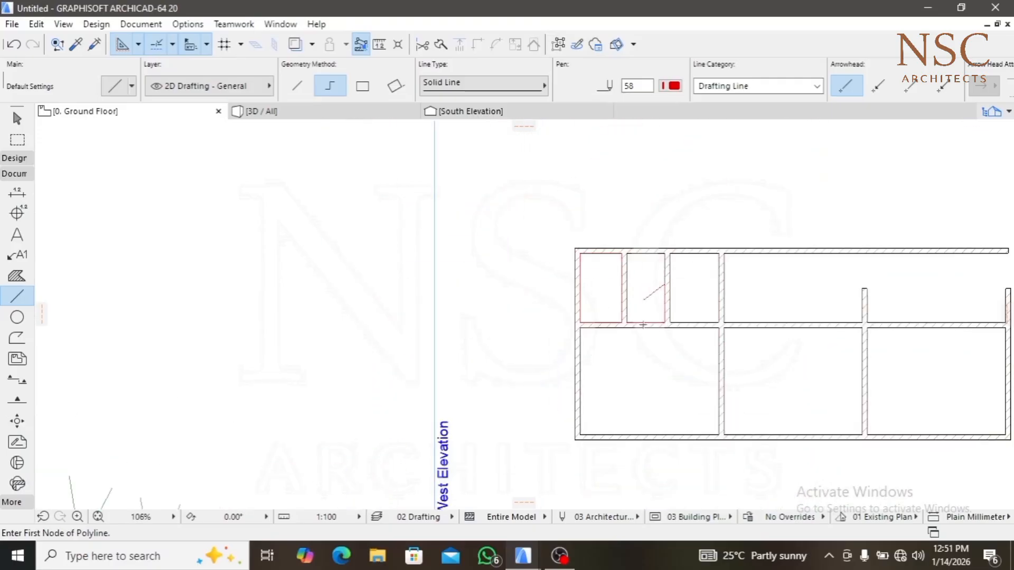
scroll(650, 323, "up", 6)
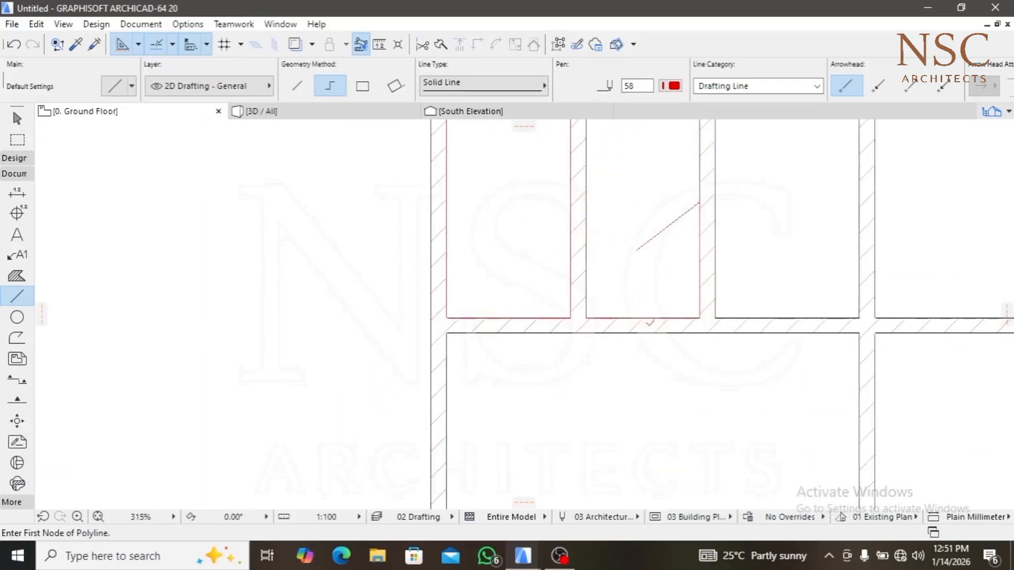
left_click(710, 316)
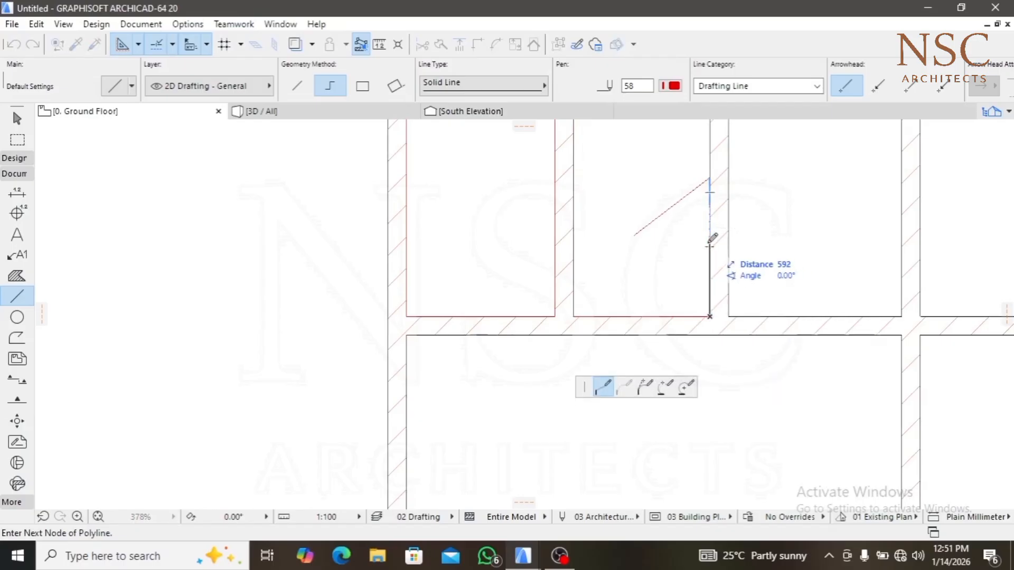
type("900")
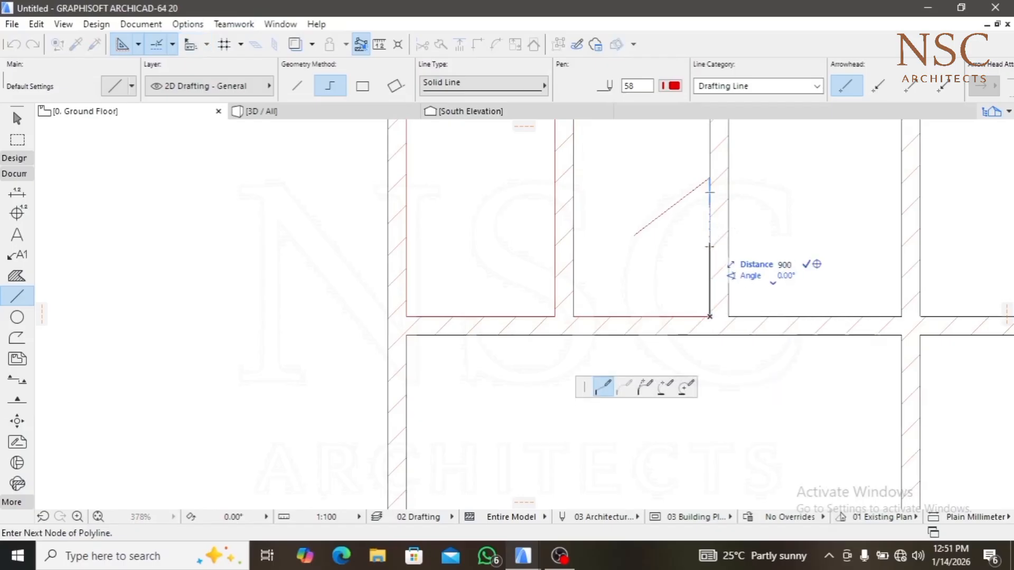
key("Return")
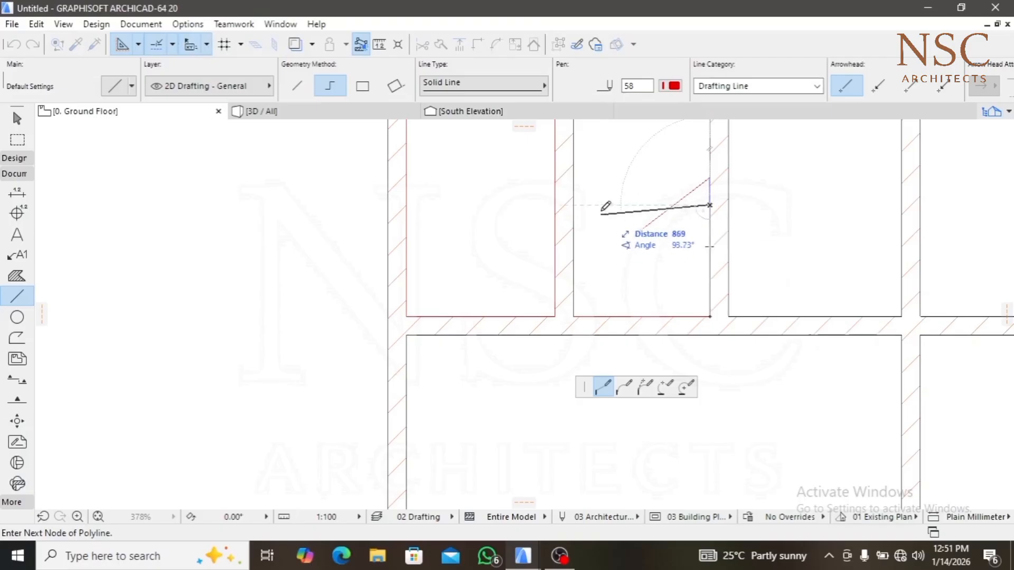
left_click(592, 205)
double_click(599, 251)
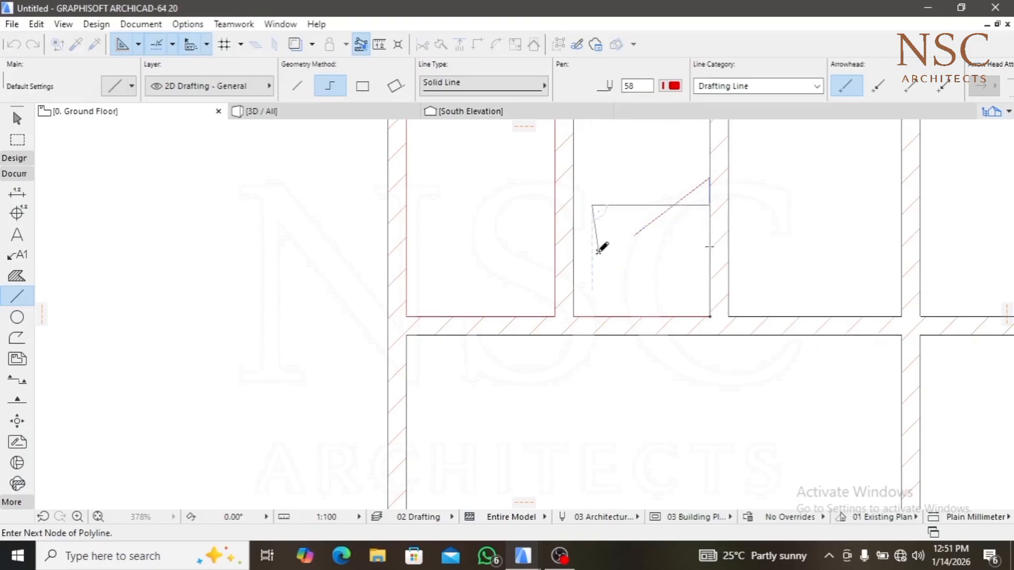
left_click(599, 250)
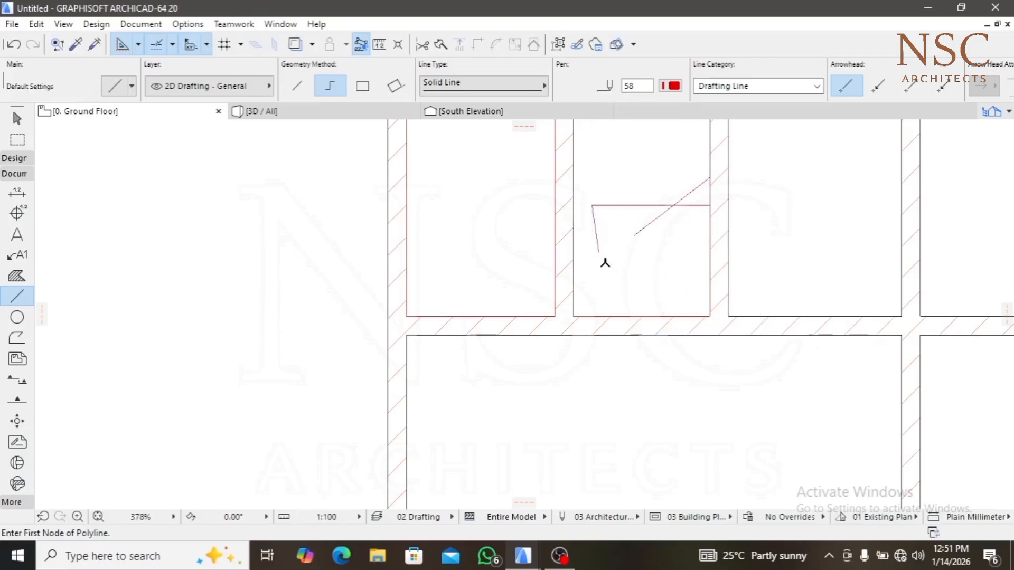
Trim off the upper horizontal wall's length east of the first unit-dividing wall
scroll(642, 228, "down", 1)
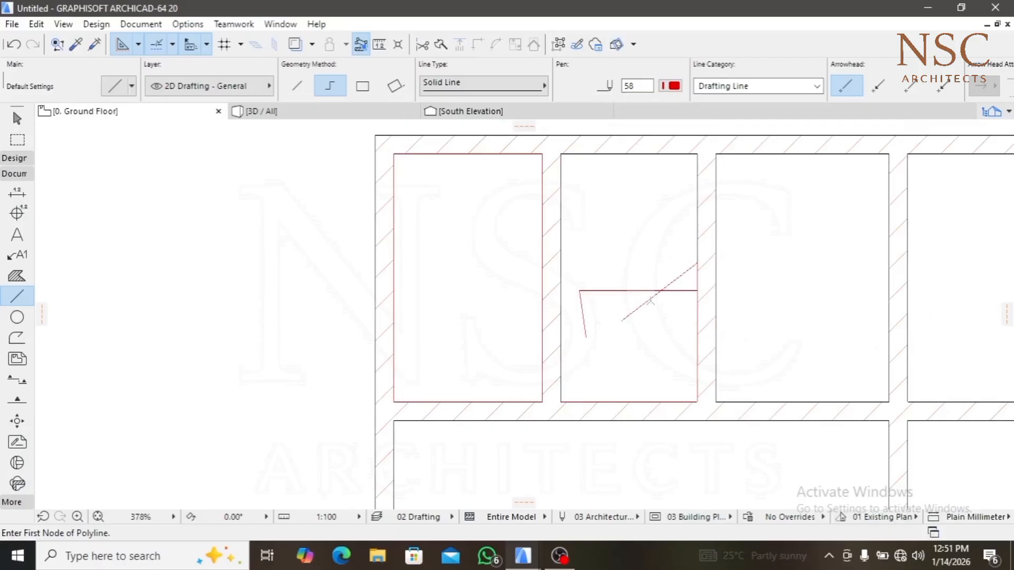
scroll(679, 365, "down", 3)
middle_click_drag(788, 349, 573, 295)
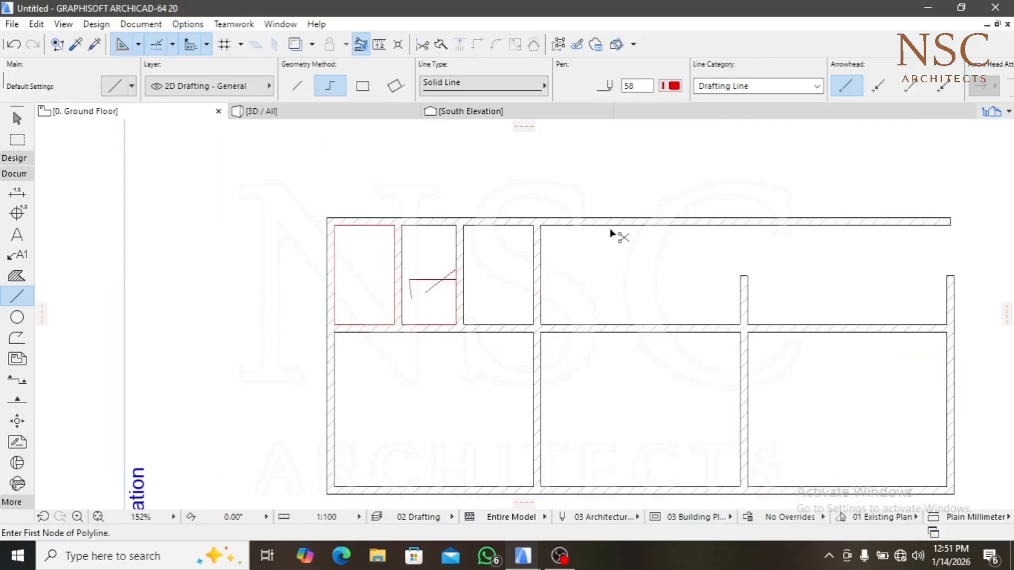
scroll(533, 263, "up", 5)
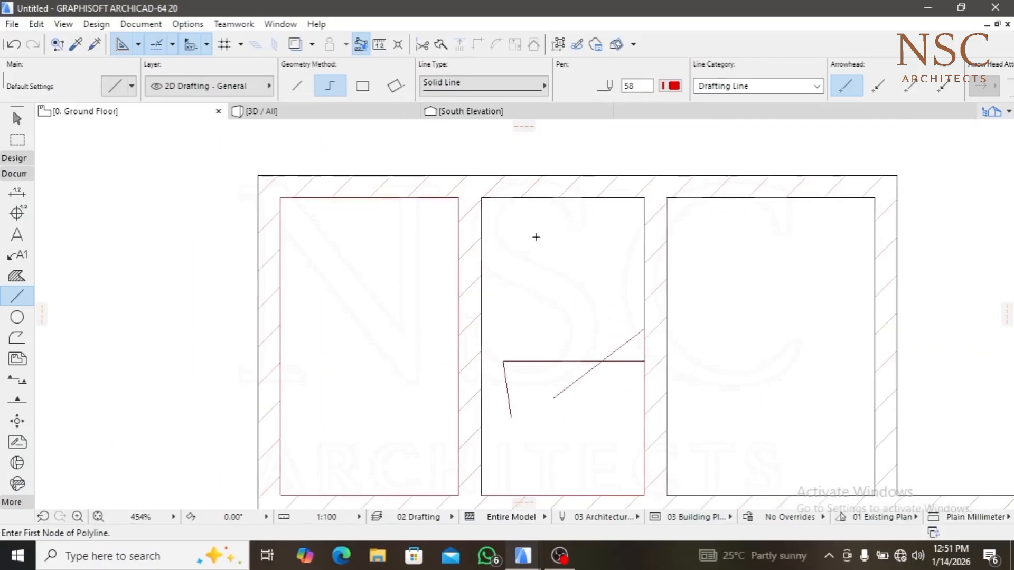
Copy the upper wall south so its lower face meets the 900 mm guide, and trim the copy to span only the middle small room
left_click(546, 200, "shift")
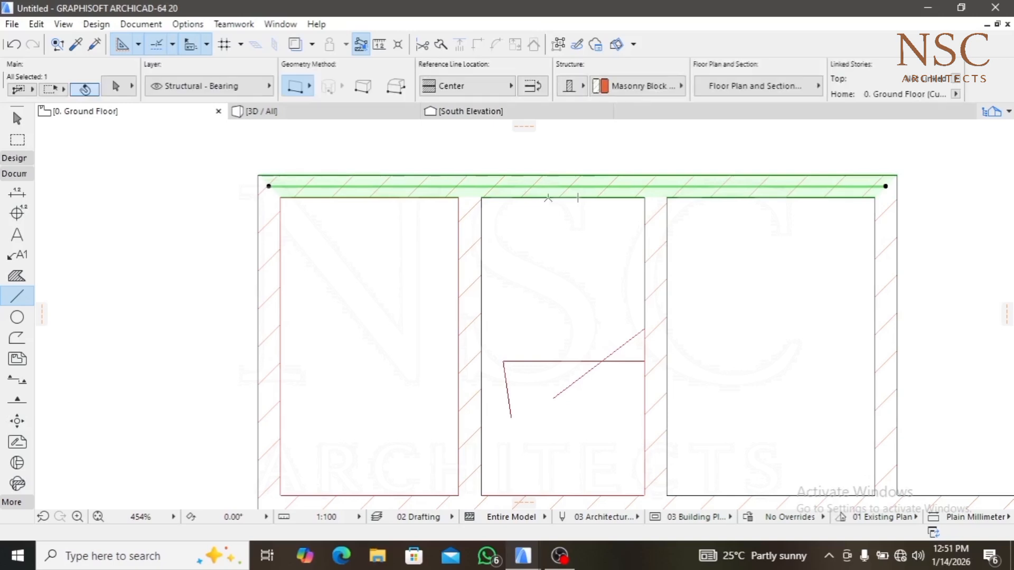
left_click(547, 198)
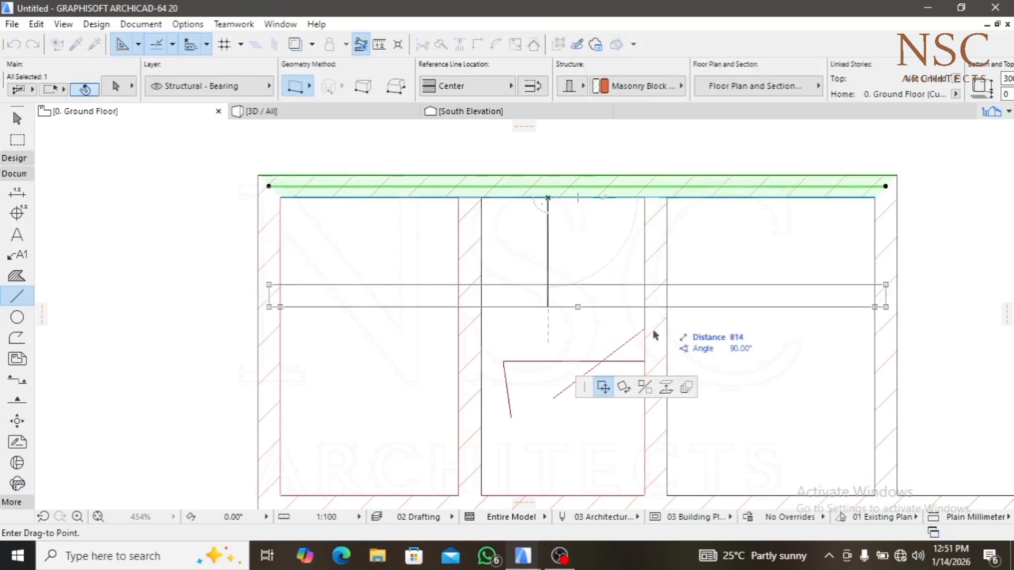
key("ctrl")
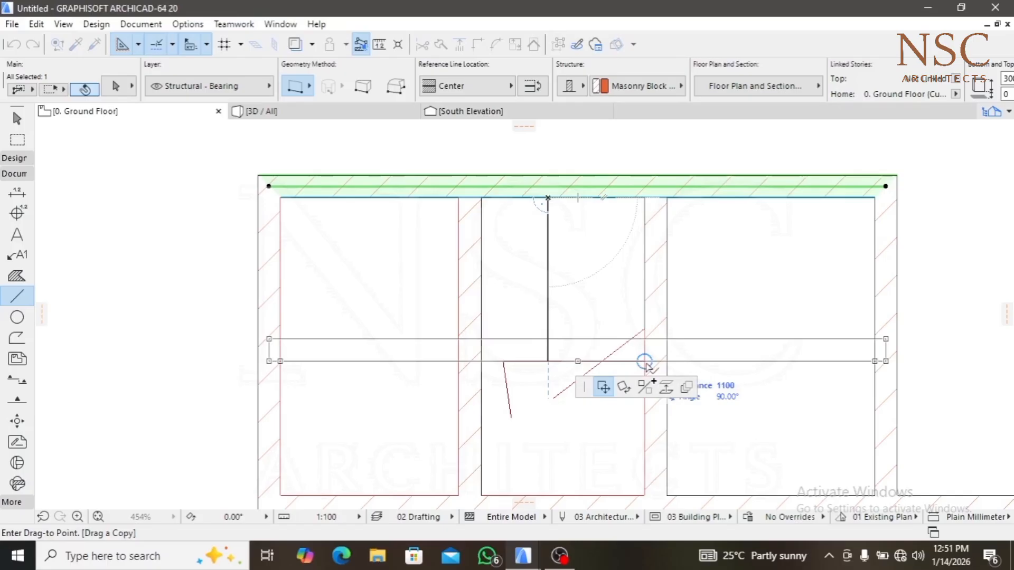
left_click(644, 361)
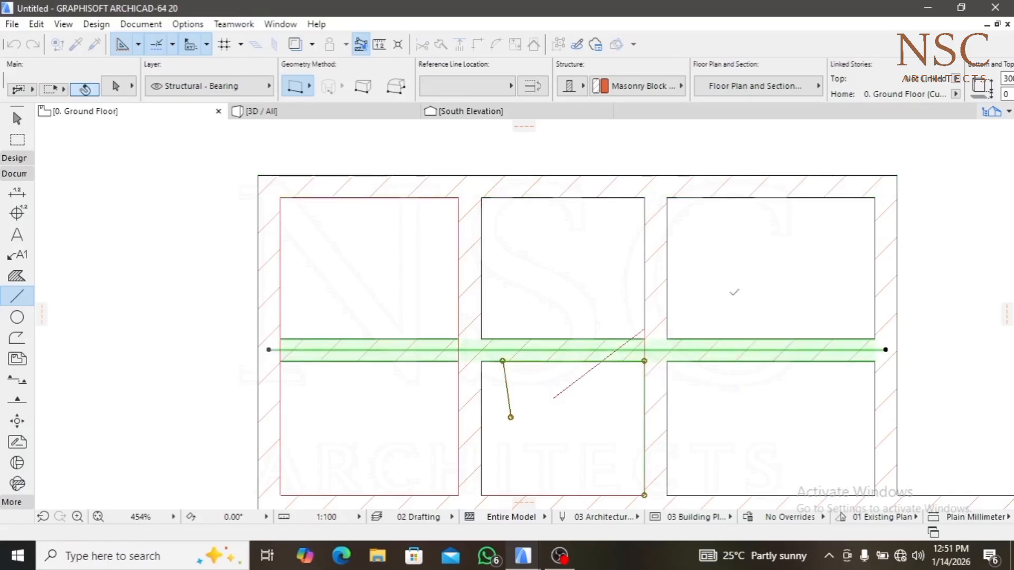
key("Escape")
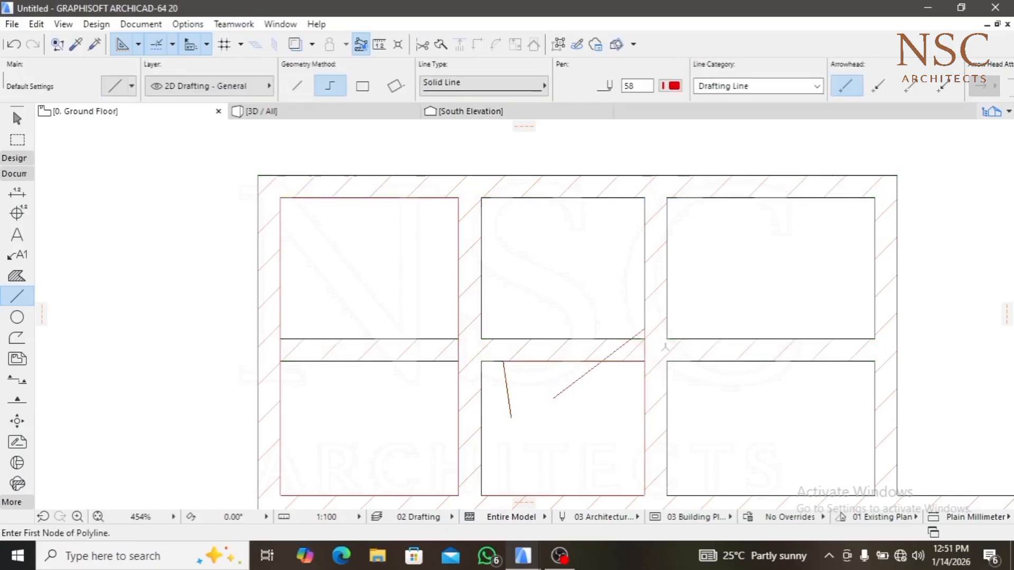
left_click(829, 355, "ctrl")
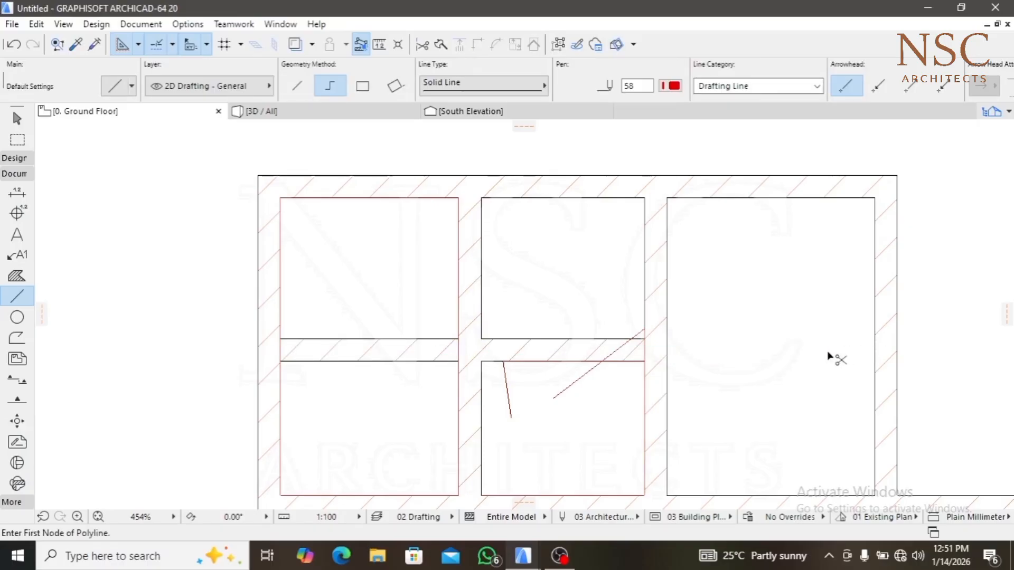
left_click(346, 360, "ctrl")
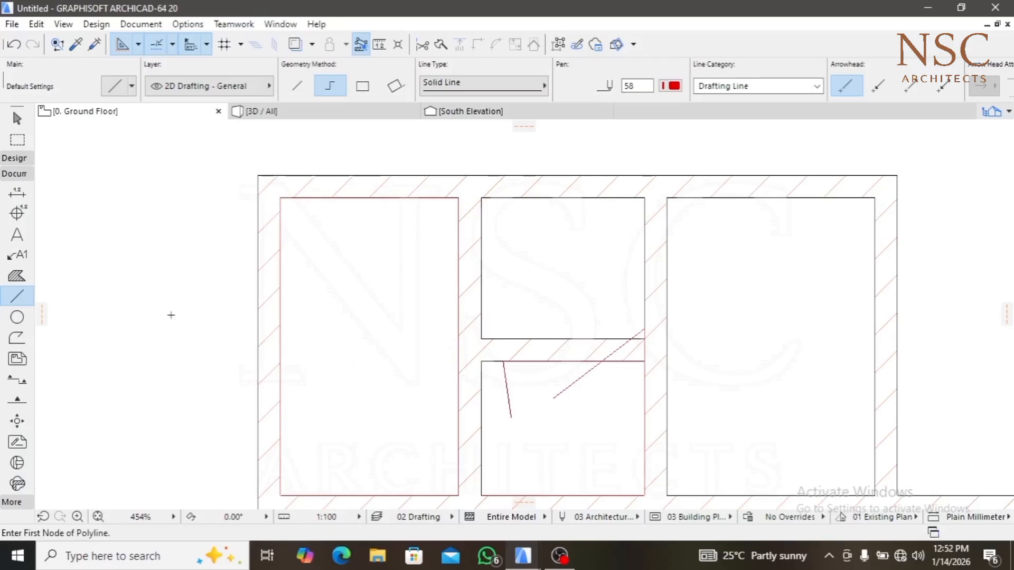
Delete all the guide lines and trim off the upper wall's segment north of the middle small room
key("ctrl+a")
scroll(320, 289, "down", 5)
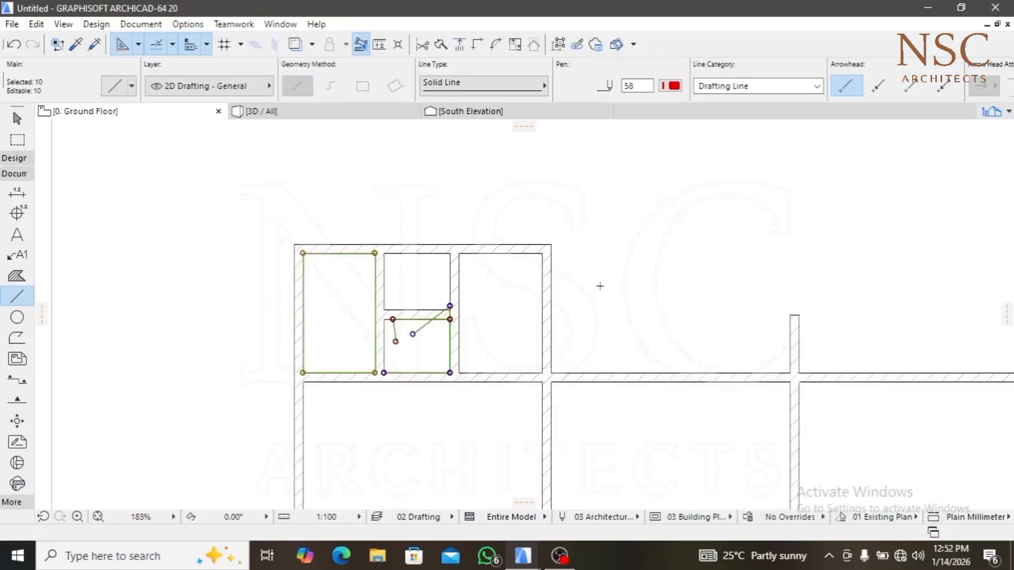
key("Escape")
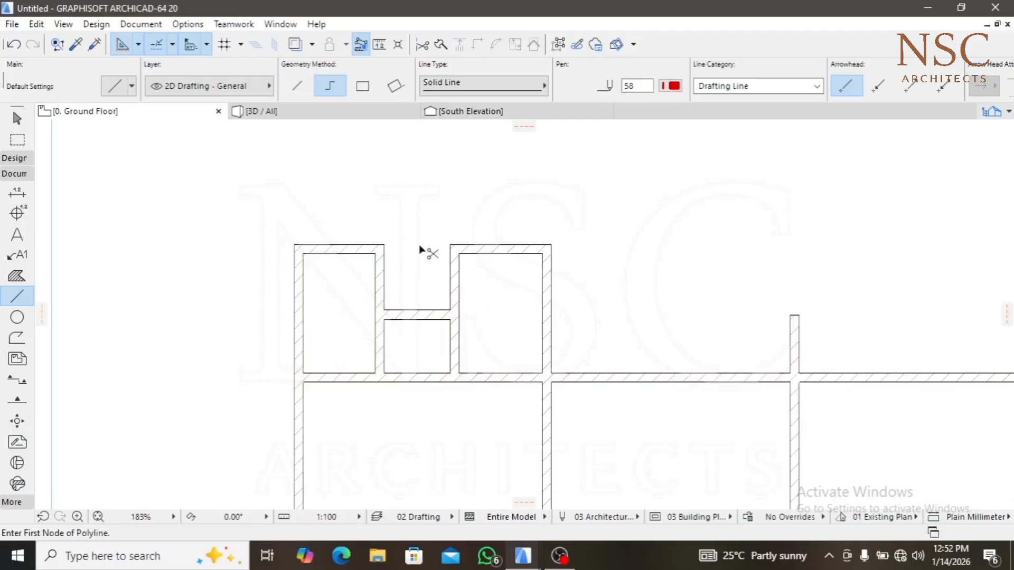
Trim off the wall segment between the first unit's middle small room and its main room
left_click(426, 377, "ctrl")
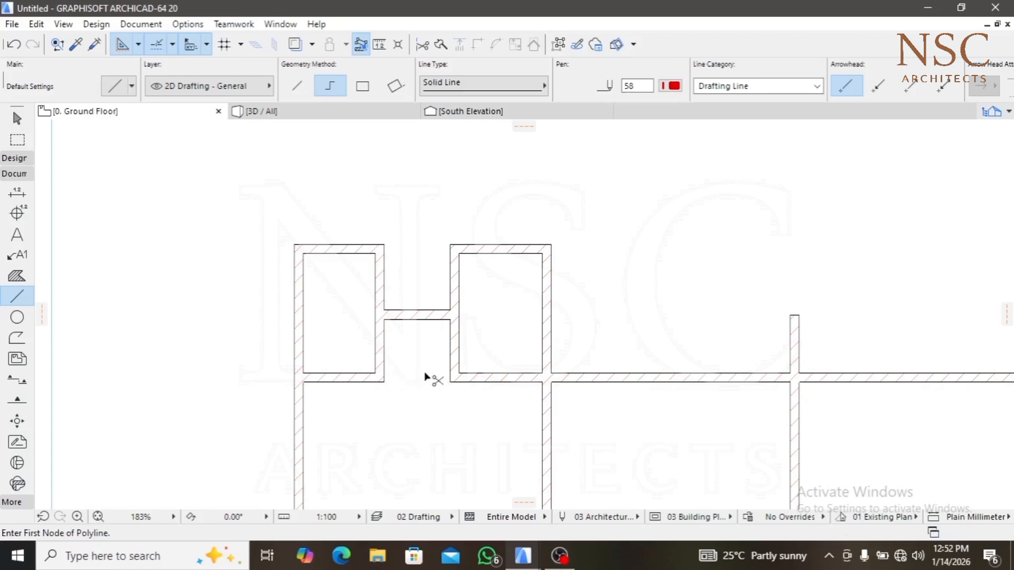
middle_click_drag(418, 358, 508, 338)
scroll(506, 347, "down", 5)
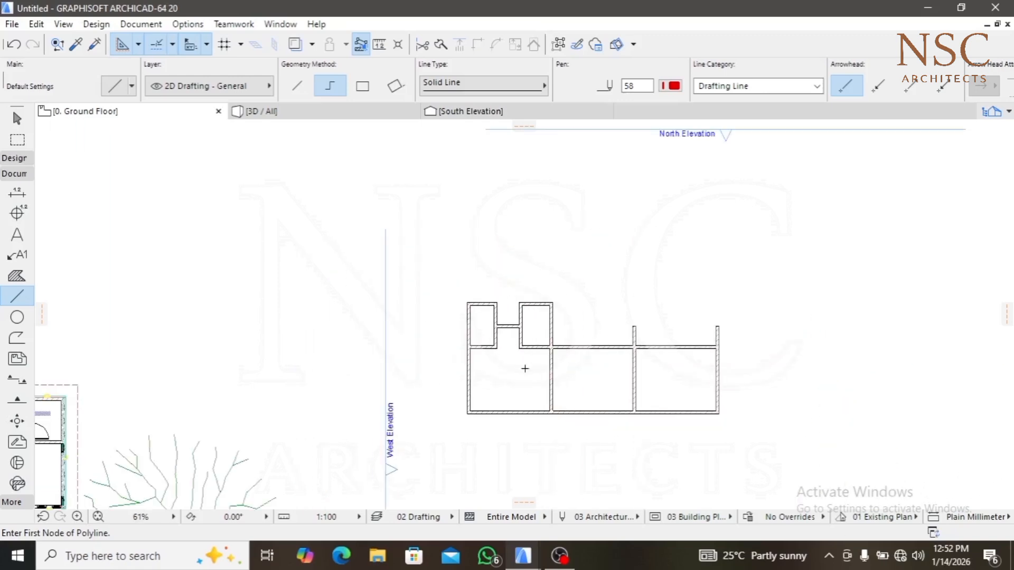
middle_click_drag(414, 357, 653, 315)
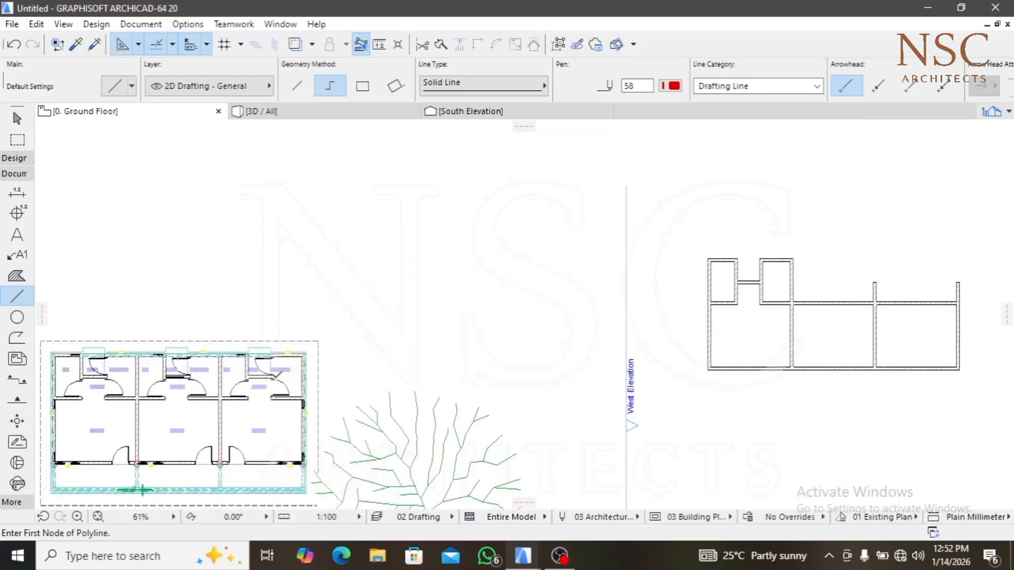
scroll(821, 373, "up", 5)
middle_click_drag(860, 337, 623, 345)
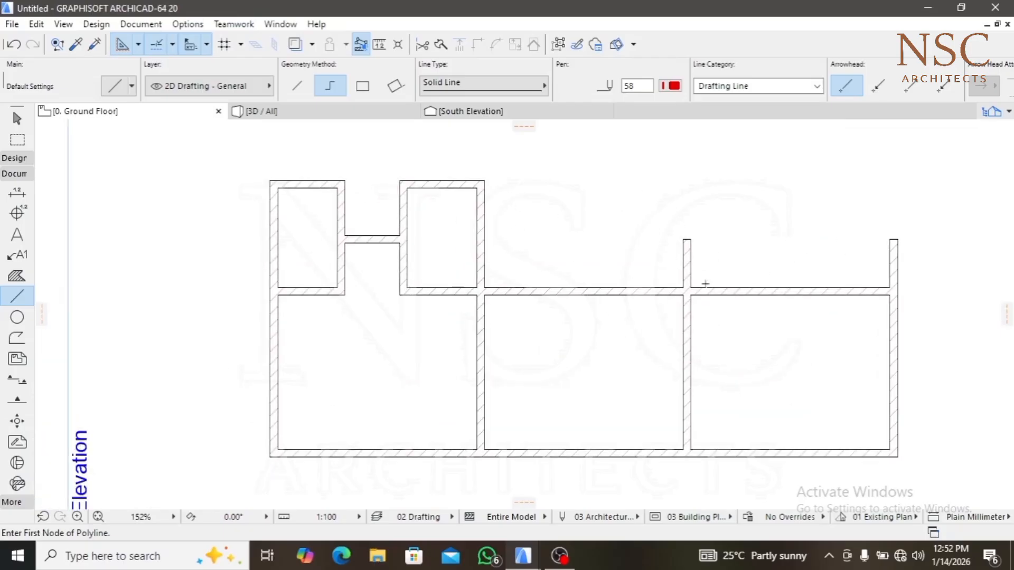
scroll(621, 296, "down", 2)
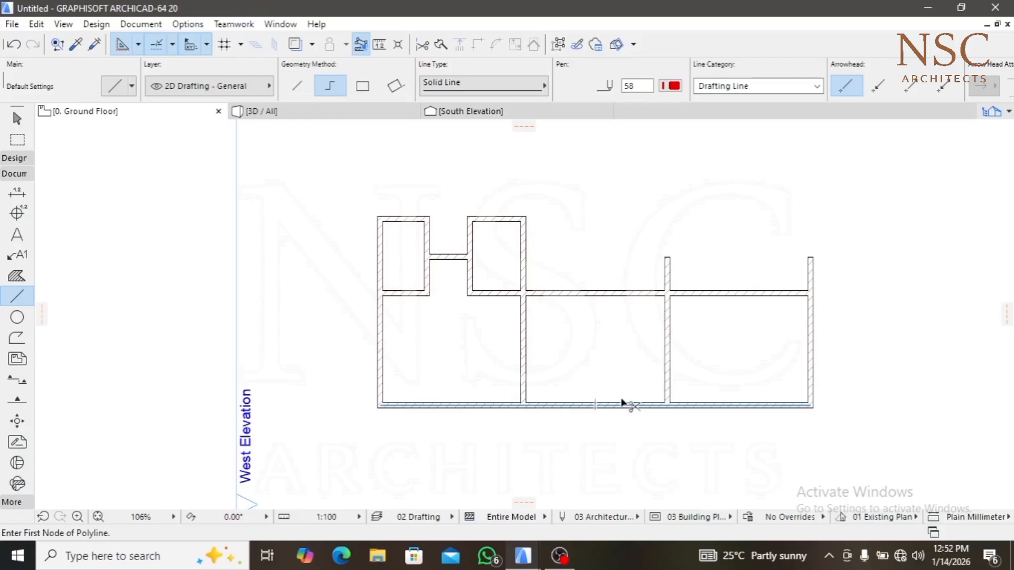
scroll(616, 383, "up", 3)
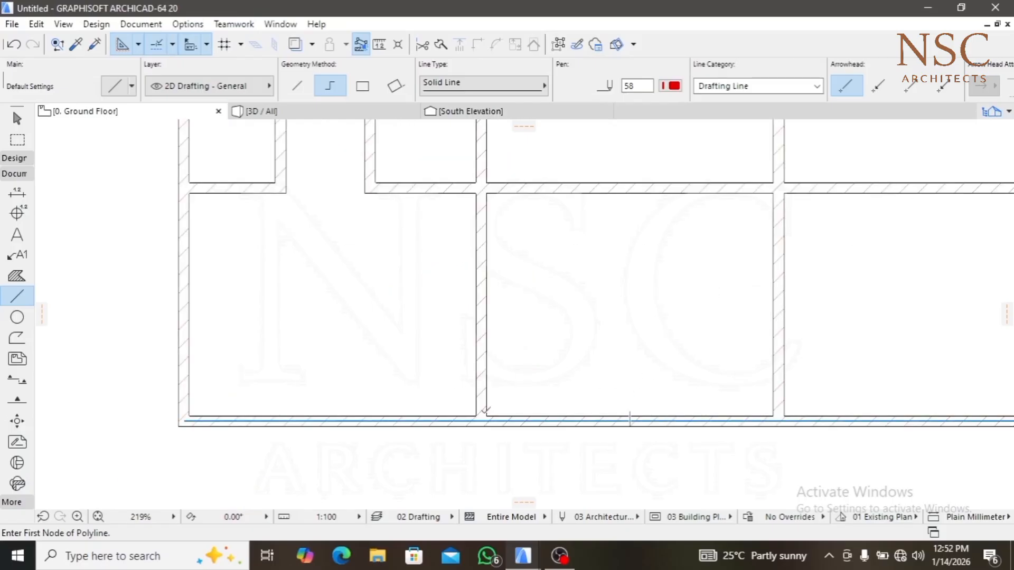
left_click(487, 416)
key("Escape")
Trim off both segments of the dividing wall between the second and third units
scroll(599, 381, "down", 4)
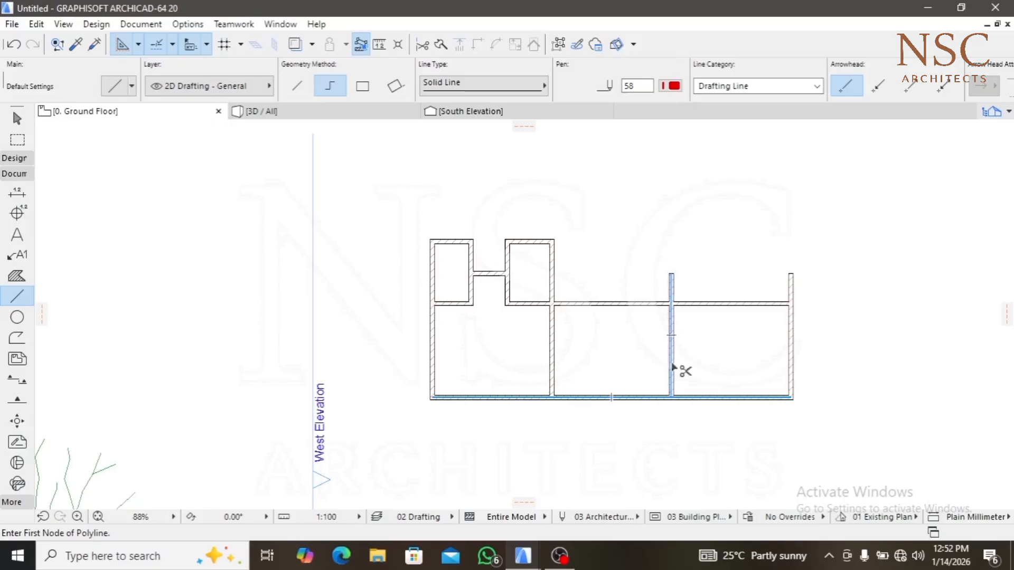
left_click(673, 367, "ctrl")
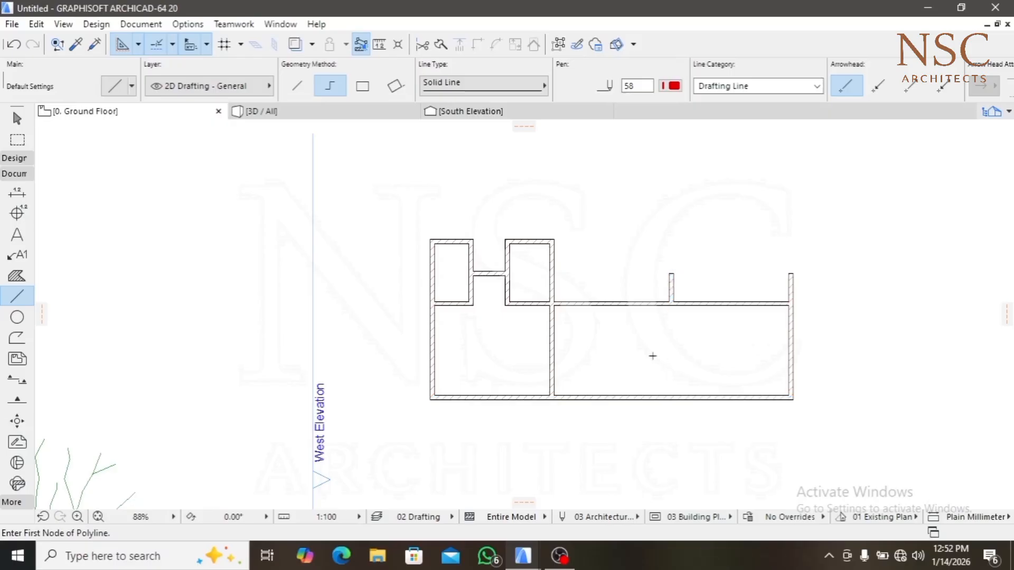
left_click(671, 288, "ctrl")
Draw a guide polyline from the second unit's inner southwest corner, 4000 mm east, north to the horizontal wall, ending in a short slanted segment
scroll(552, 397, "up", 3)
left_click(539, 407)
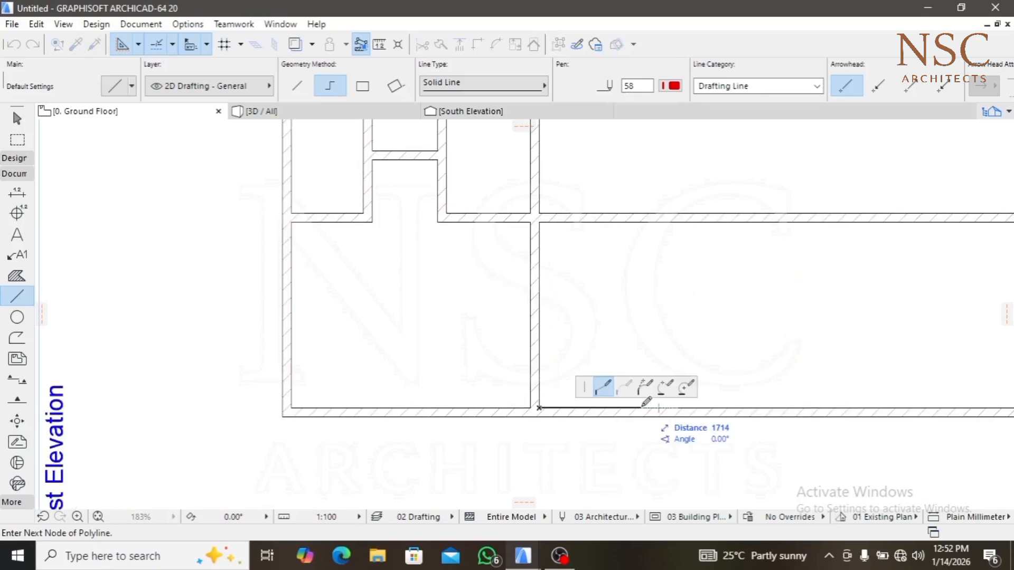
type("400")
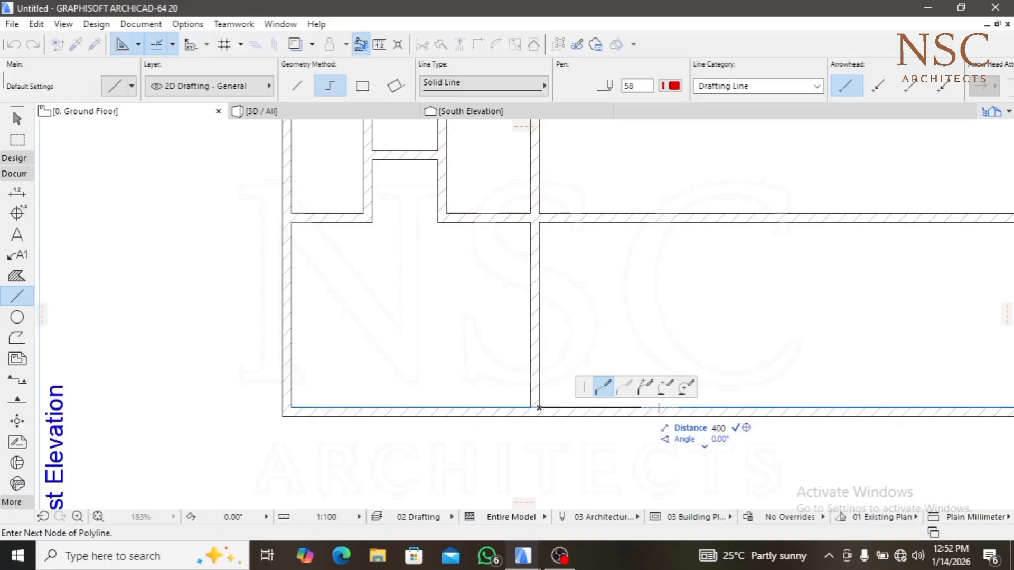
key("Return")
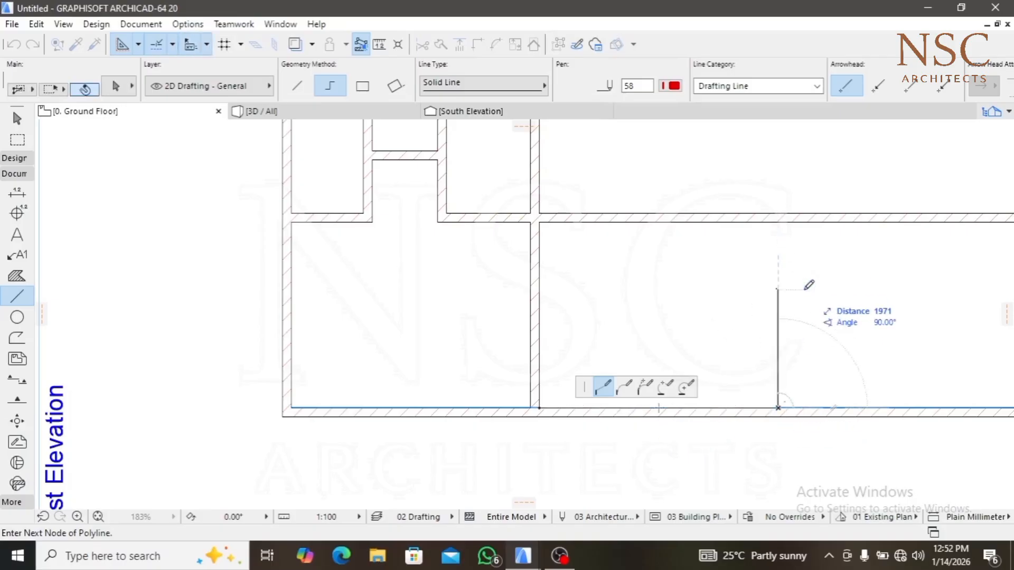
double_click(777, 222)
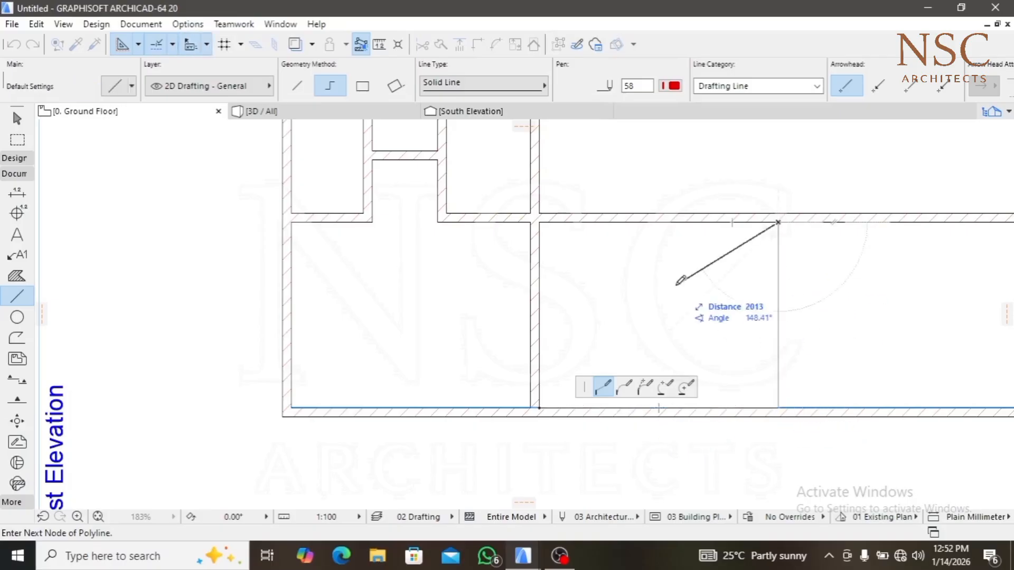
left_click(675, 284)
scroll(676, 284, "down", 5)
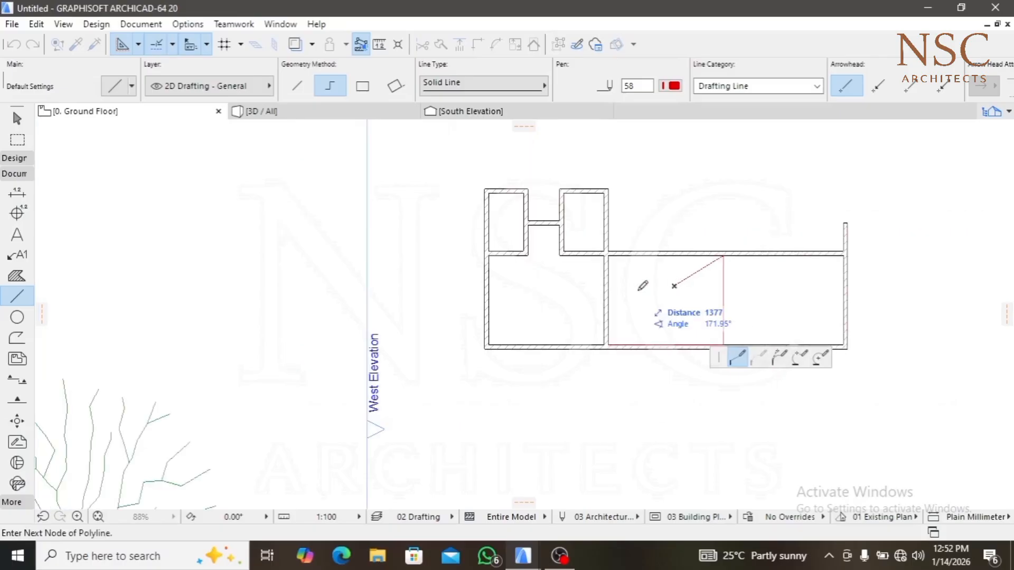
key("Escape")
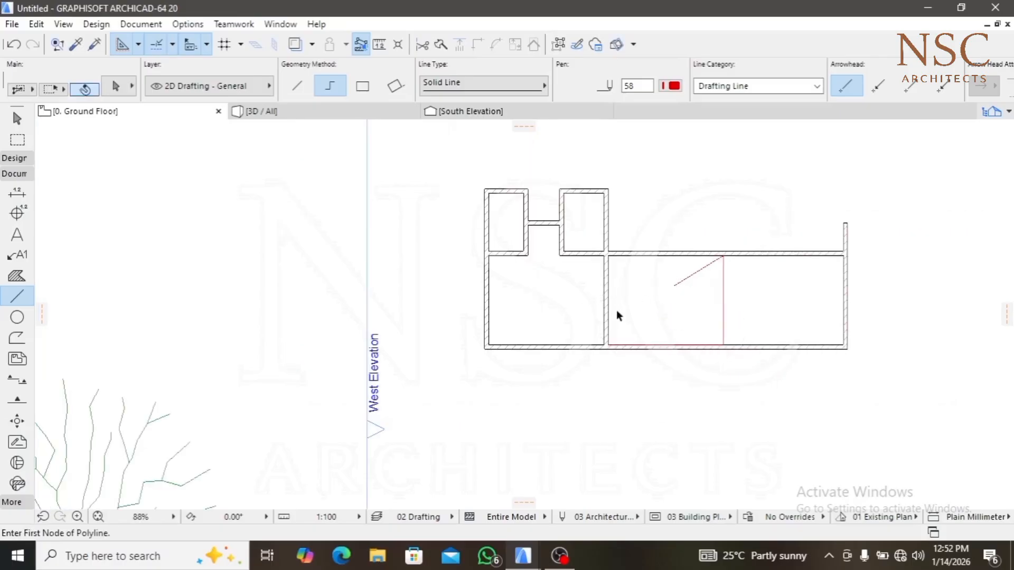
Select the first unit's vertical and small-room walls, and trim off both segments of the building's east end wall
left_click_drag(614, 309, 464, 173, "shift")
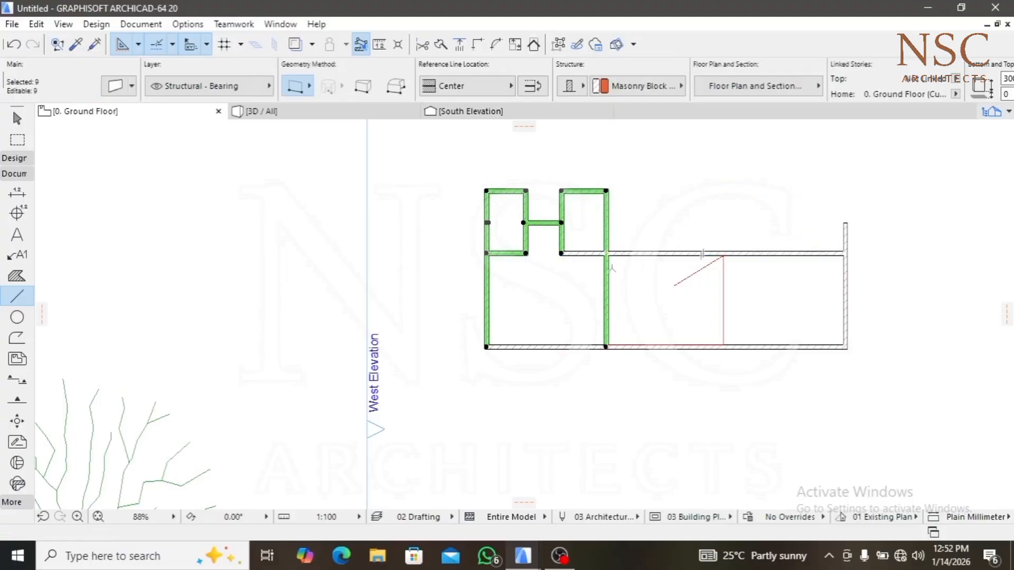
left_click(844, 304, "ctrl")
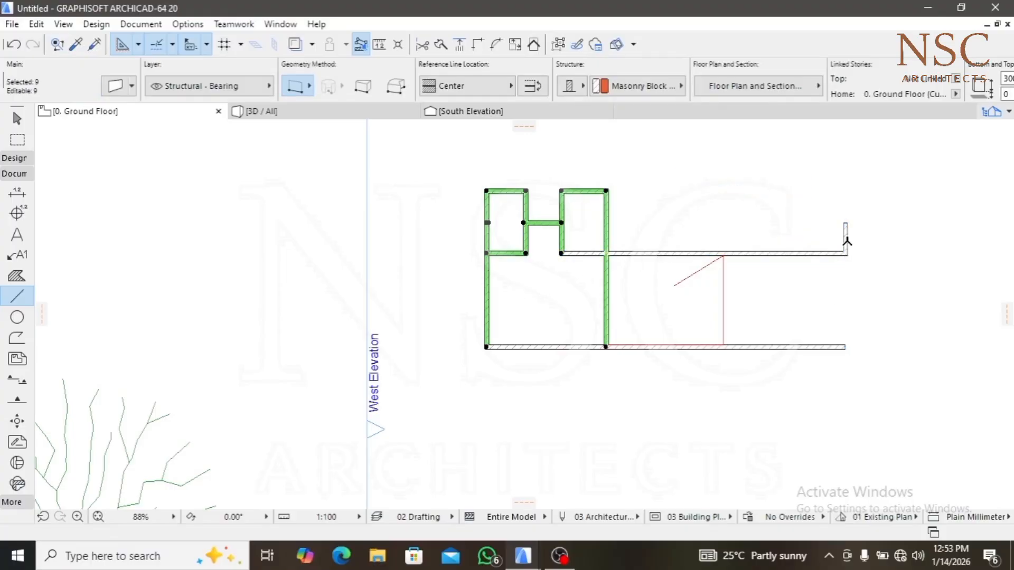
left_click(845, 238, "ctrl")
Copy the selected first-unit walls east so the west wall's outer face meets the vertical guide line
scroll(476, 296, "up", 10)
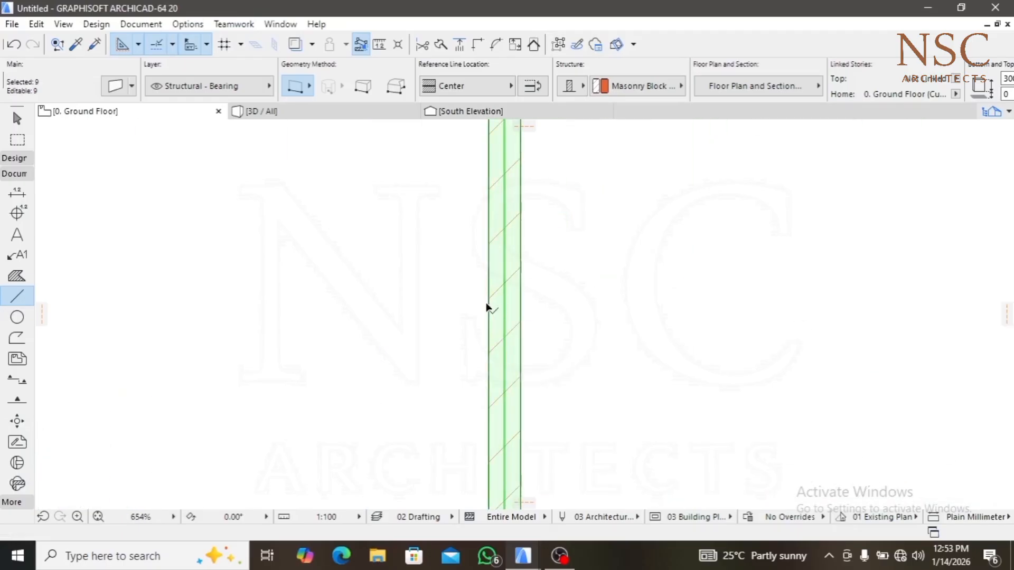
scroll(486, 305, "down", 4)
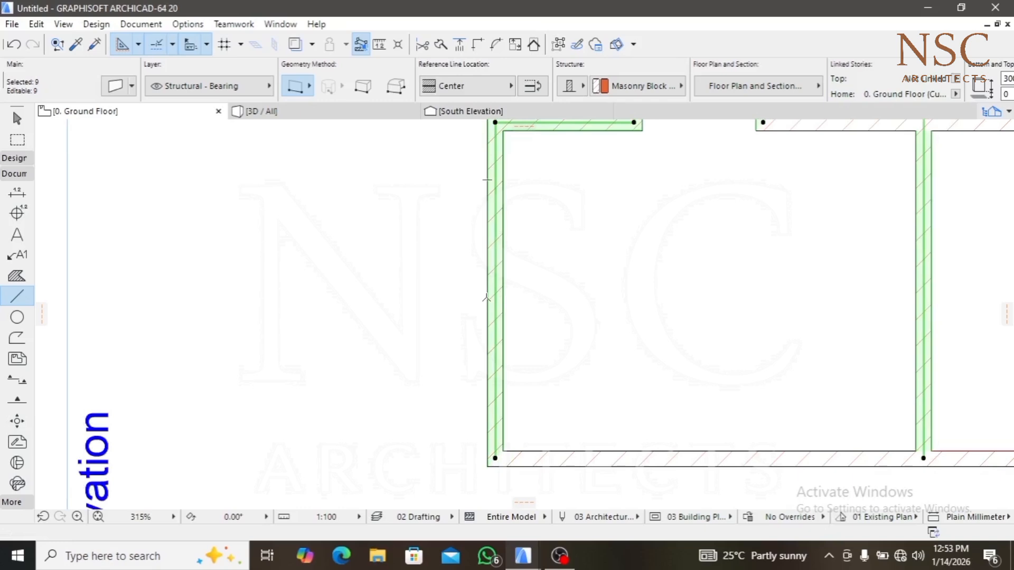
left_click(487, 298)
scroll(484, 297, "down", 7)
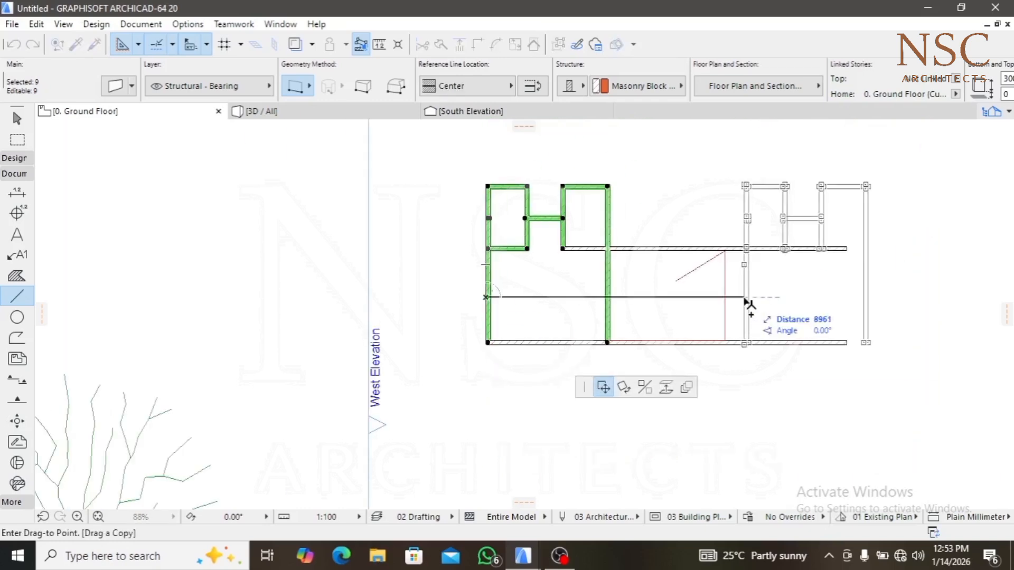
scroll(728, 343, "up", 8)
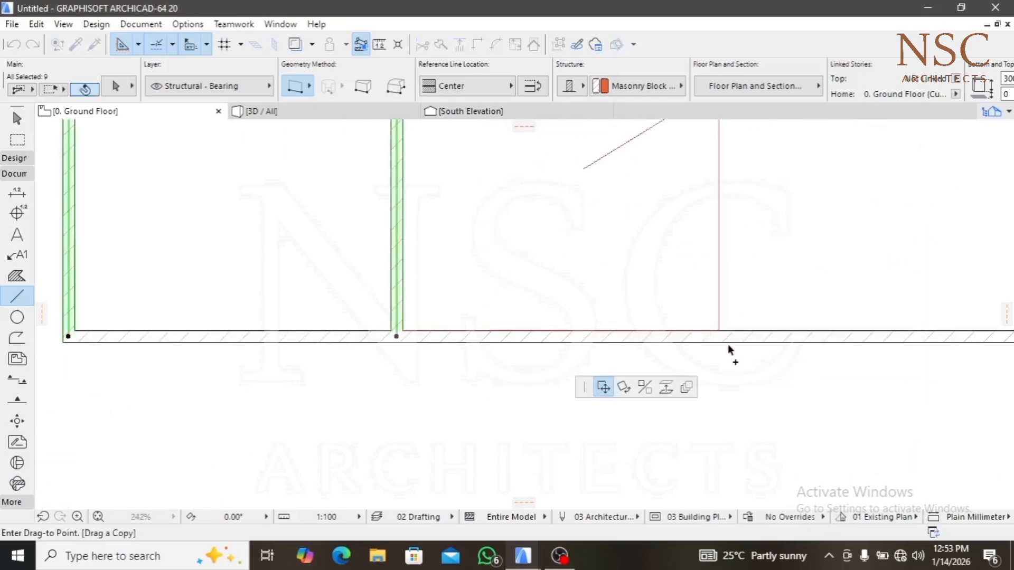
left_click(702, 328)
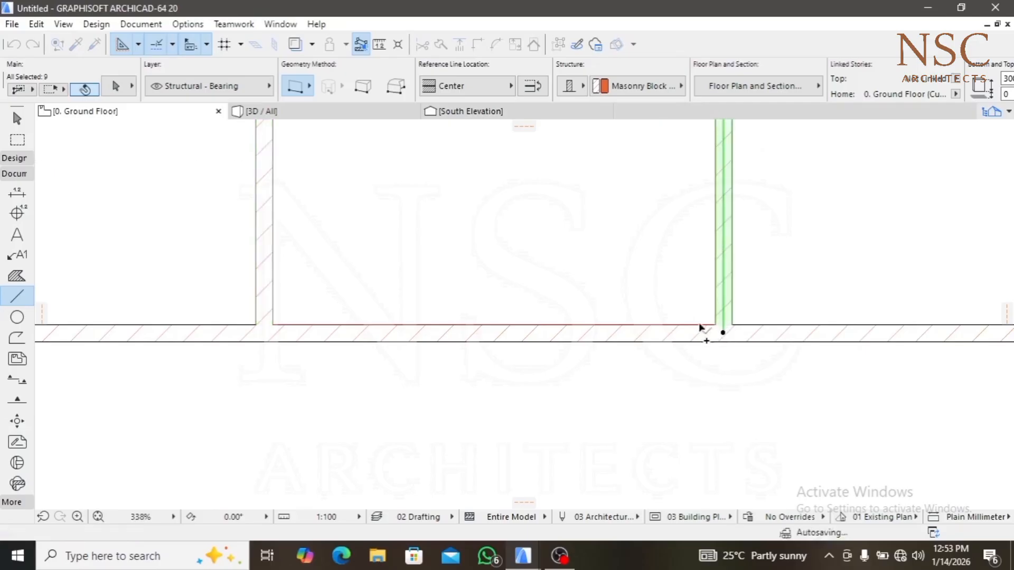
Deselect the copied walls and delete the three guide lines in the middle unit
left_click(699, 327)
scroll(607, 329, "down", 9)
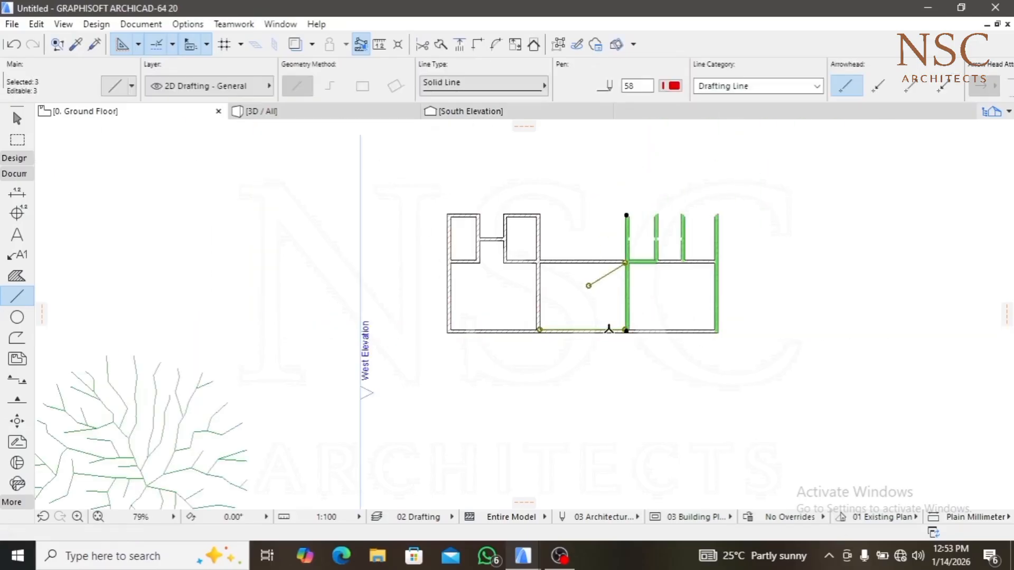
key("Escape")
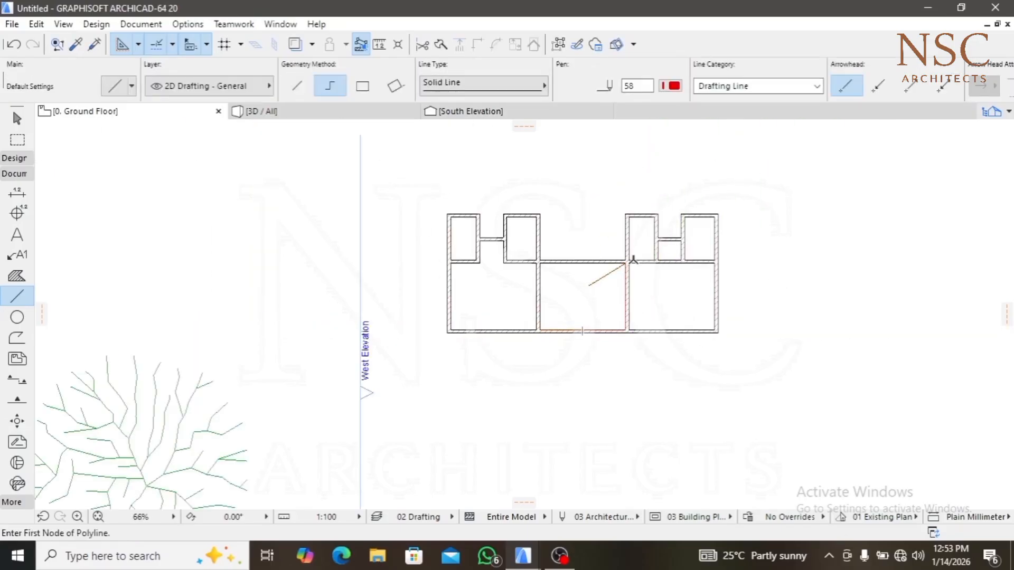
scroll(631, 259, "up", 2)
key("Escape")
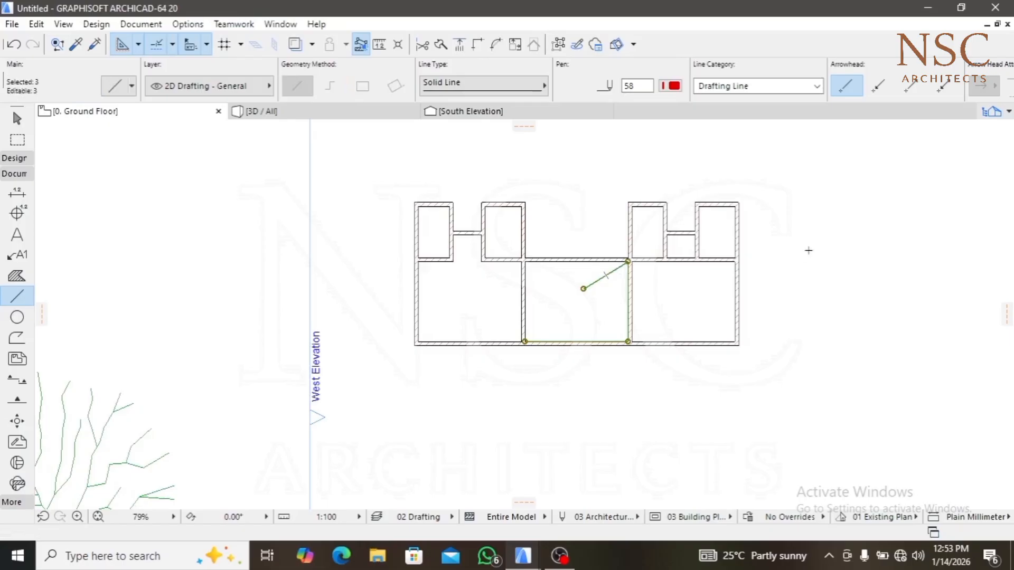
scroll(786, 239, "up", 3)
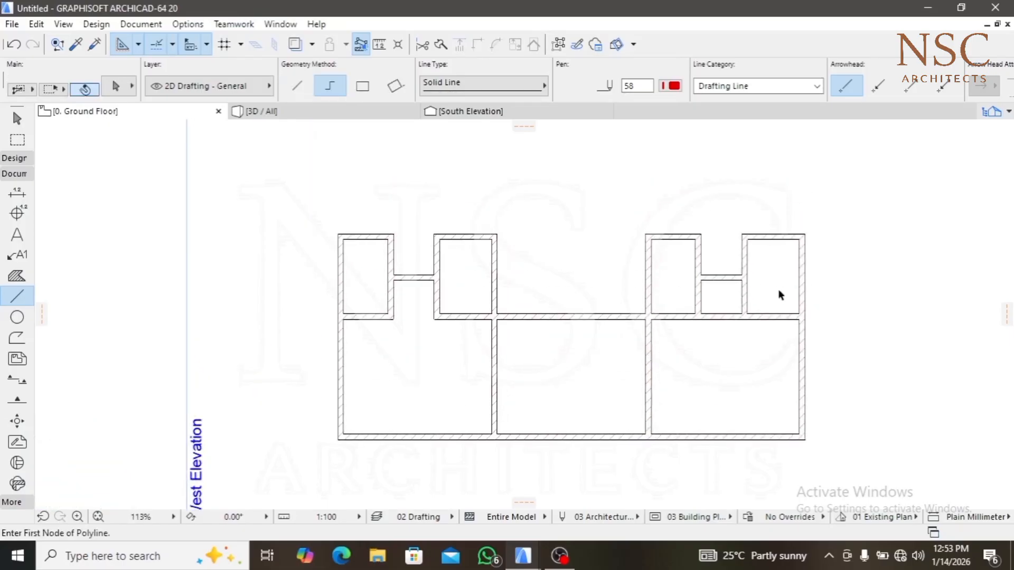
Select the north wall of the third unit's middle small room and the building's east outer wall
left_click_drag(780, 294, 677, 249, "shift")
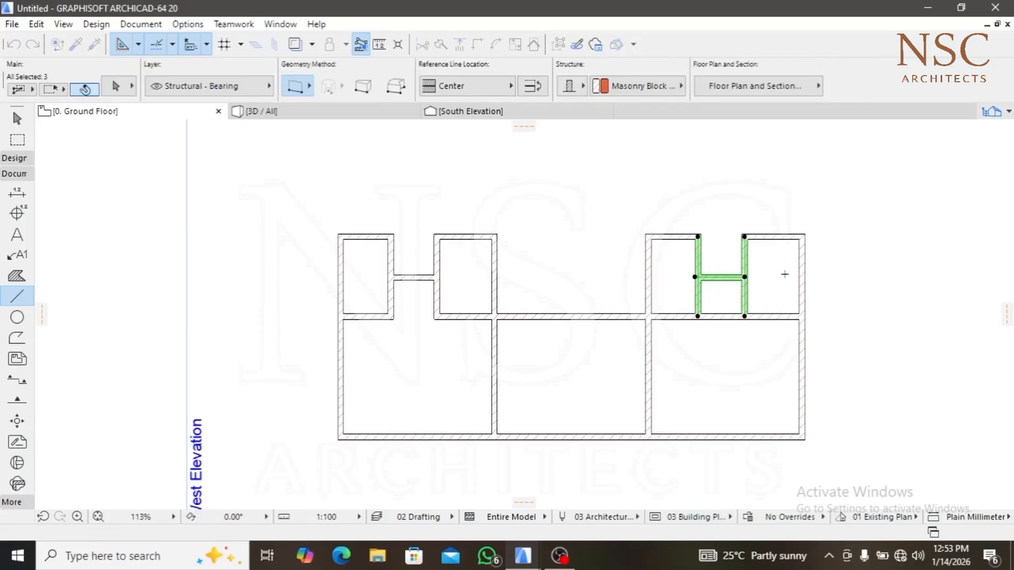
left_click_drag(837, 252, 683, 263, "shift")
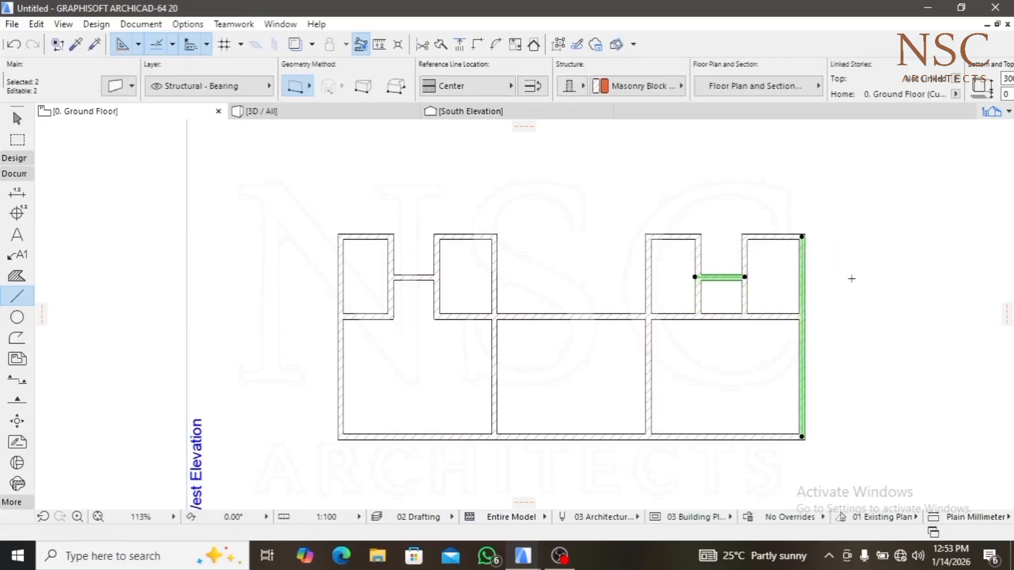
Stretch the end of the short horizontal wall in the right-hand unit so it closes the open corner with the vertical wall
scroll(851, 278, "up", 1)
key("Escape")
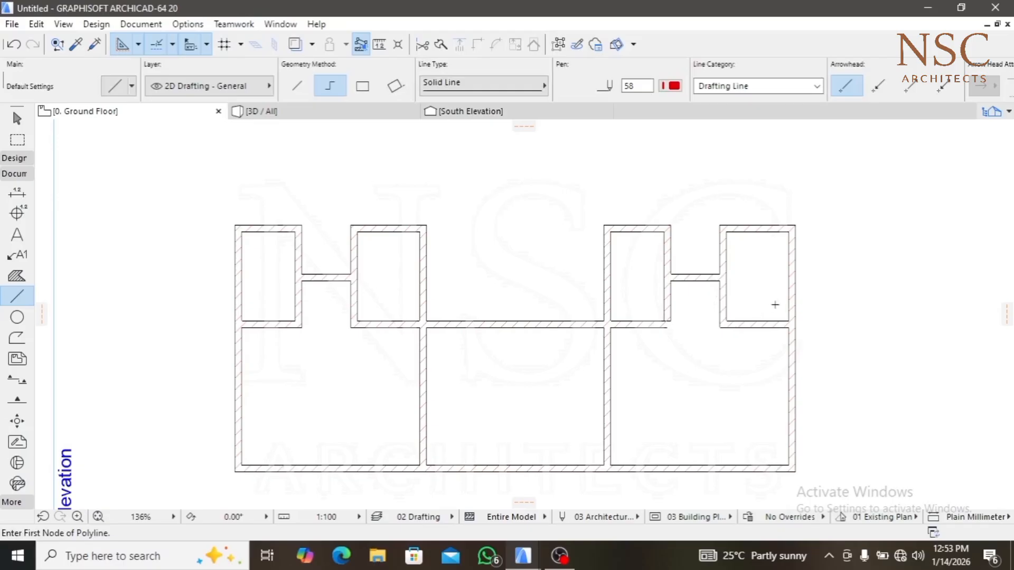
scroll(678, 326, "up", 4)
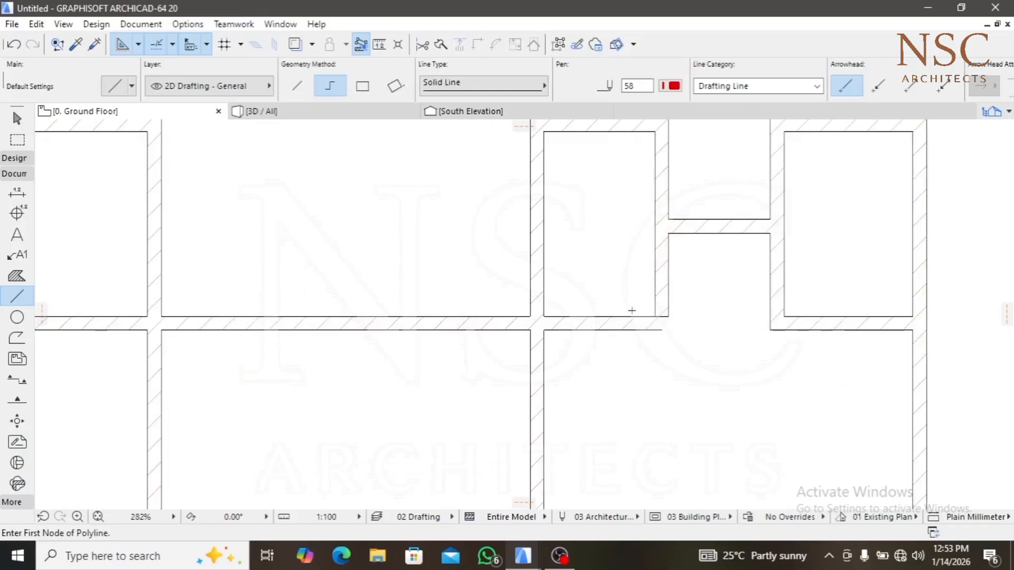
left_click(660, 295, "shift")
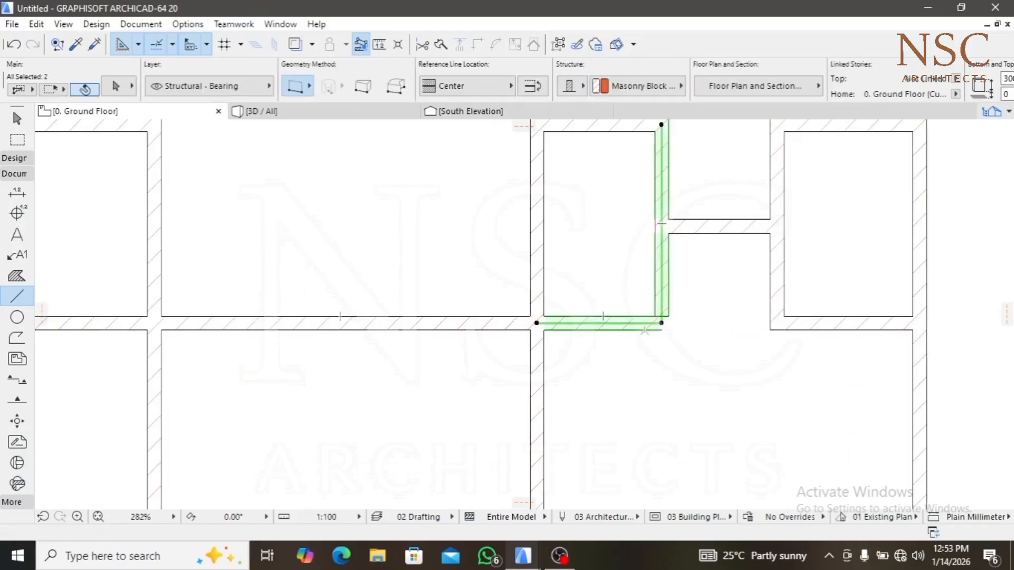
key("Escape")
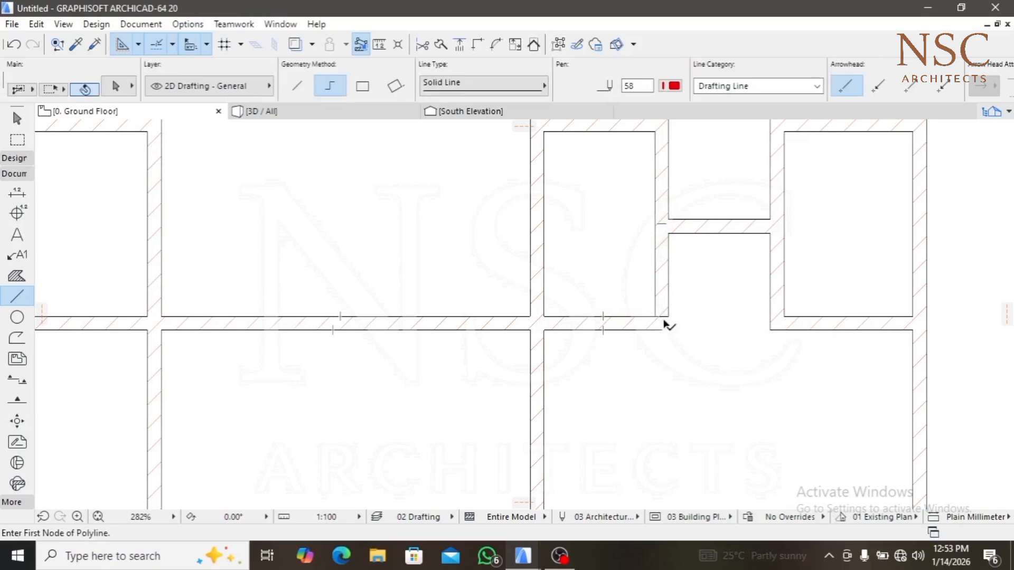
left_click(661, 324, "shift")
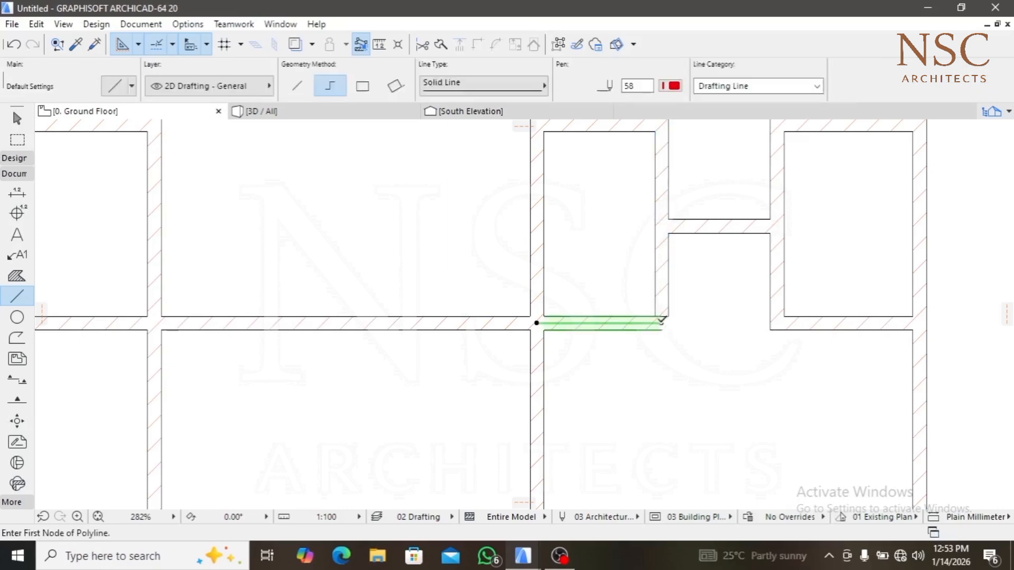
left_click(661, 318)
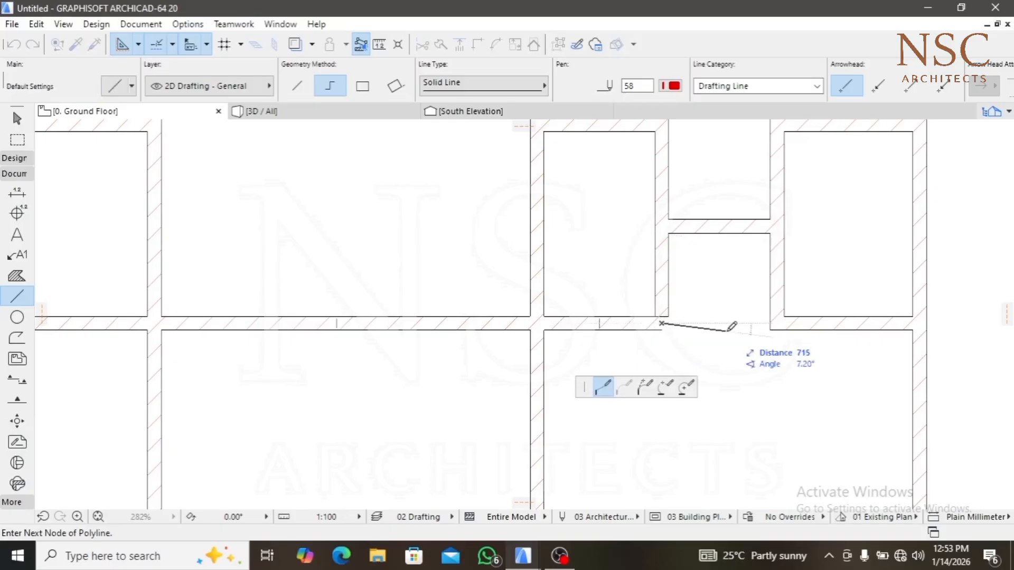
key("Escape")
left_click(602, 328, "shift")
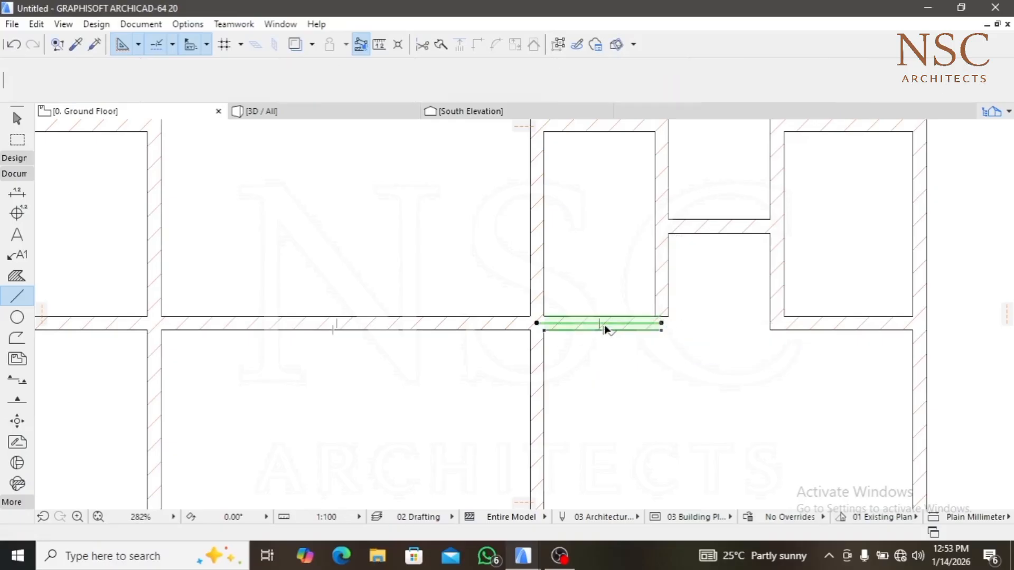
left_click(661, 320)
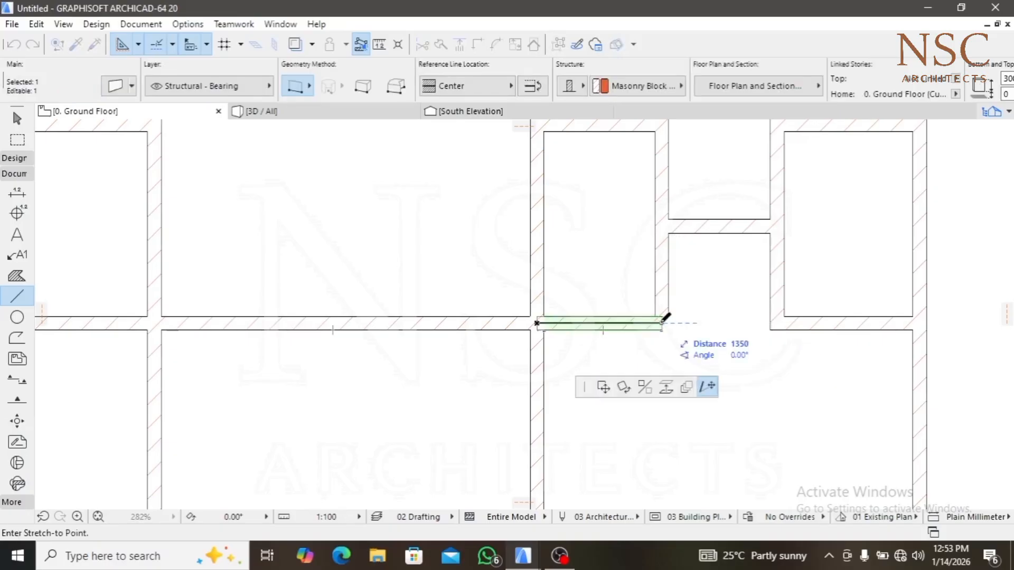
left_click(627, 323)
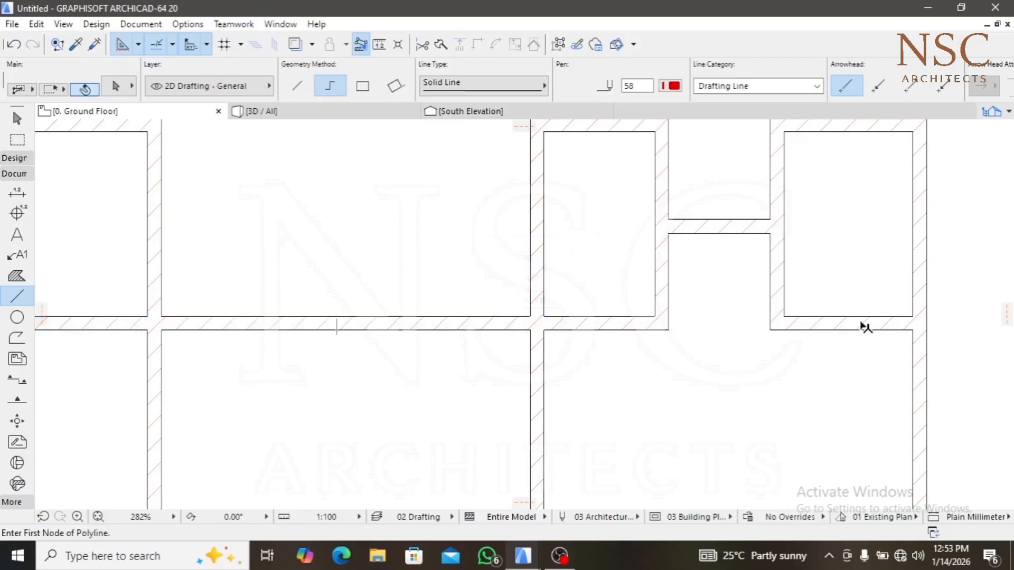
scroll(679, 328, "down", 3)
middle_click_drag(855, 287, 831, 305)
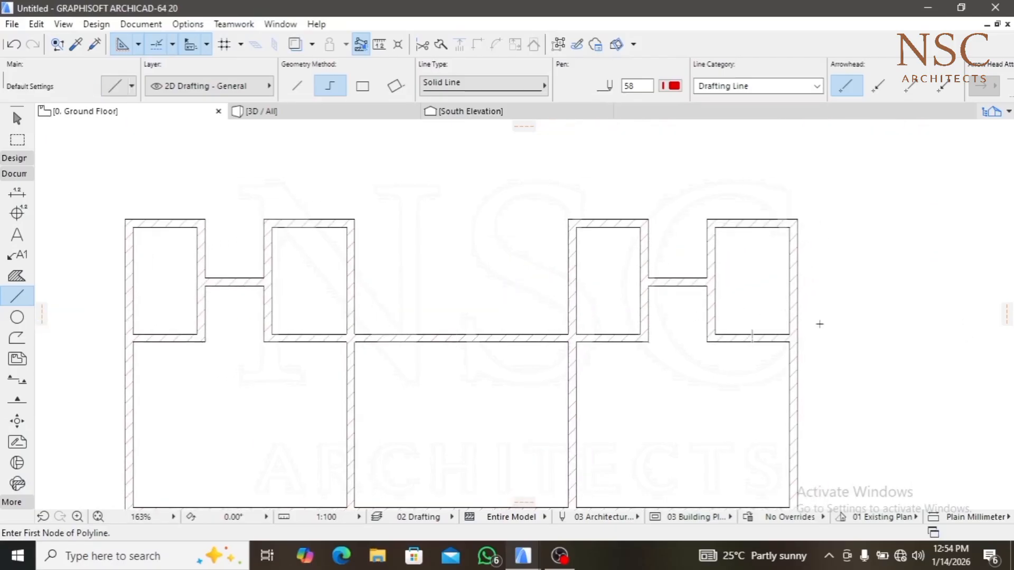
key("shift")
key("Escape")
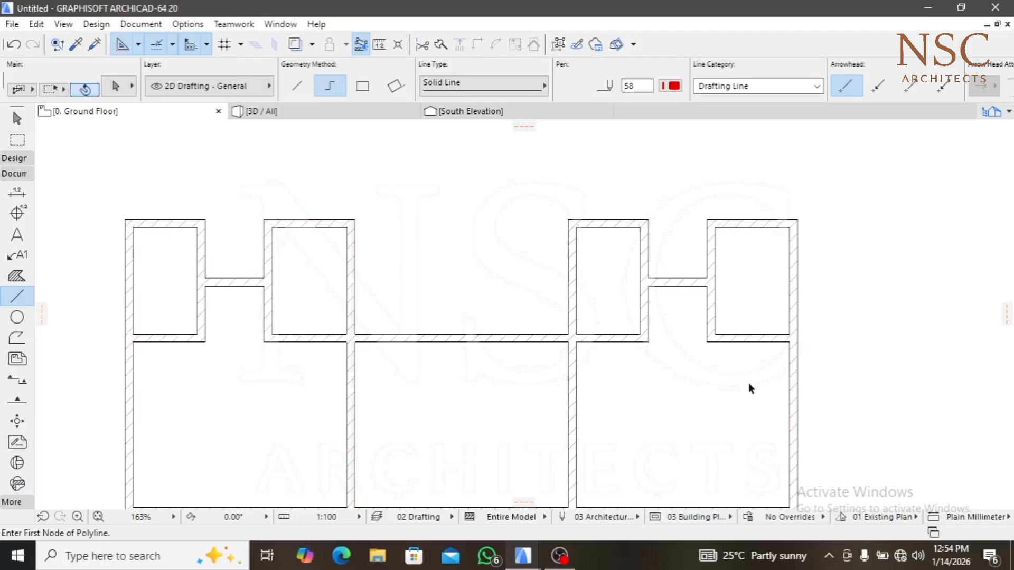
left_click(747, 384)
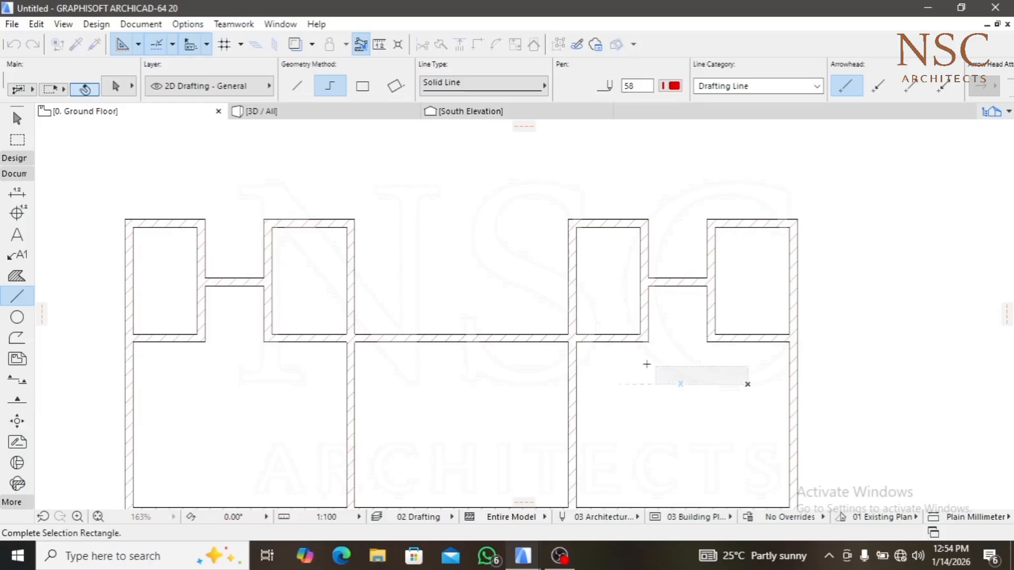
left_click(606, 193)
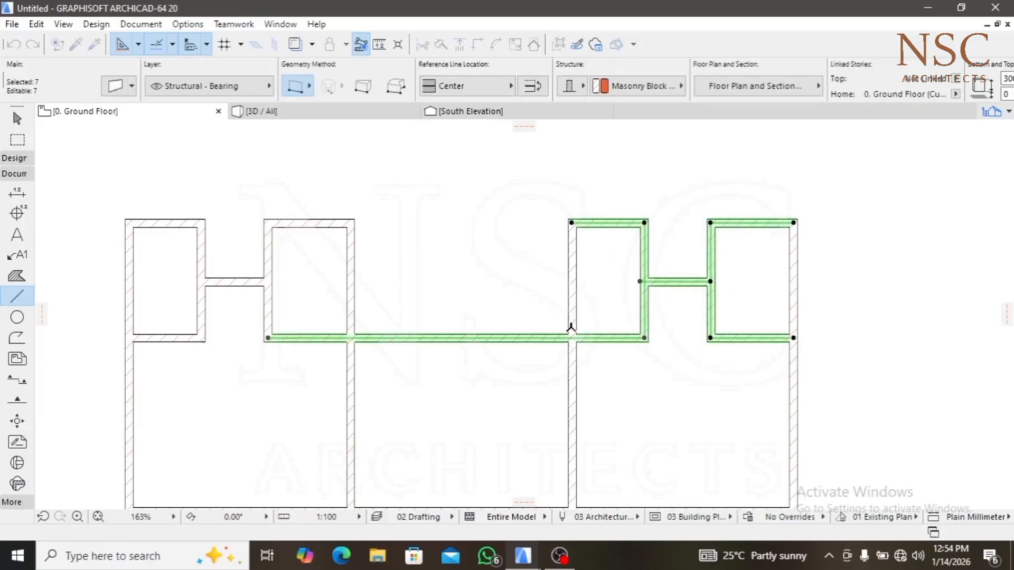
left_click(611, 337, "shift")
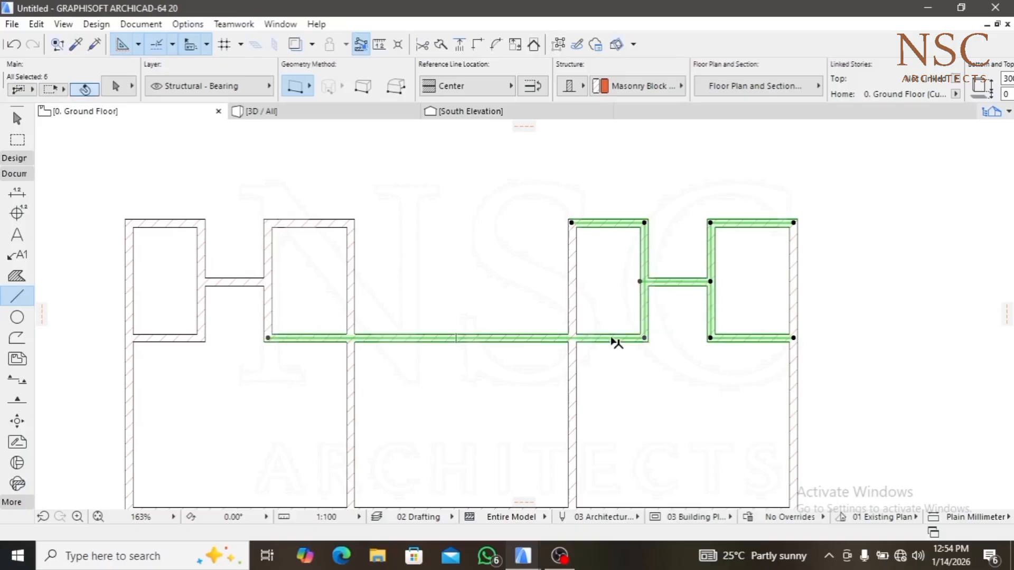
left_click(770, 340, "shift")
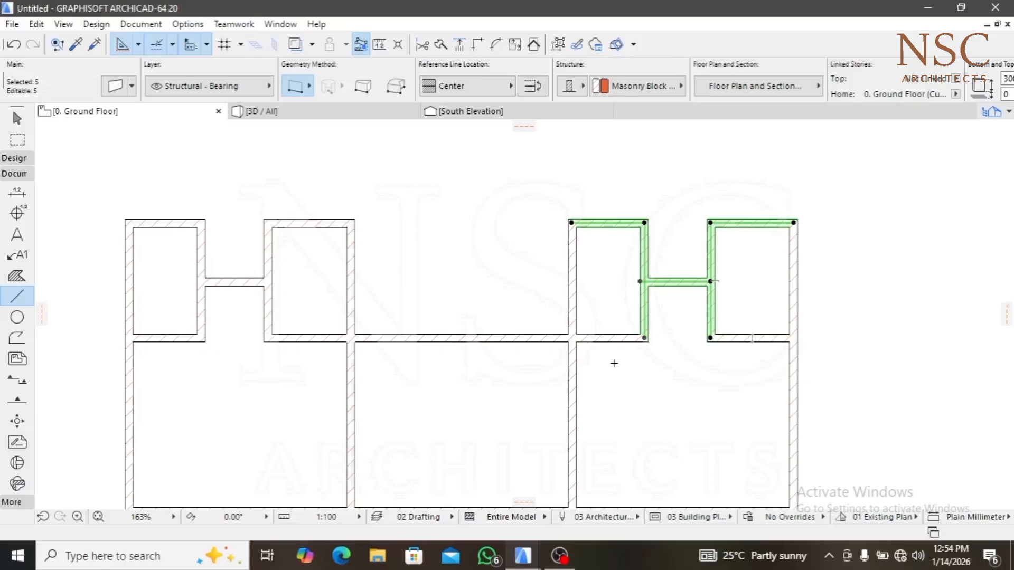
key("Escape")
Draw a guide polyline from the middle unit's upper-right inner wall corner, 1400 mm along the wall at 180°, with a vertical leg up
scroll(567, 333, "up", 4)
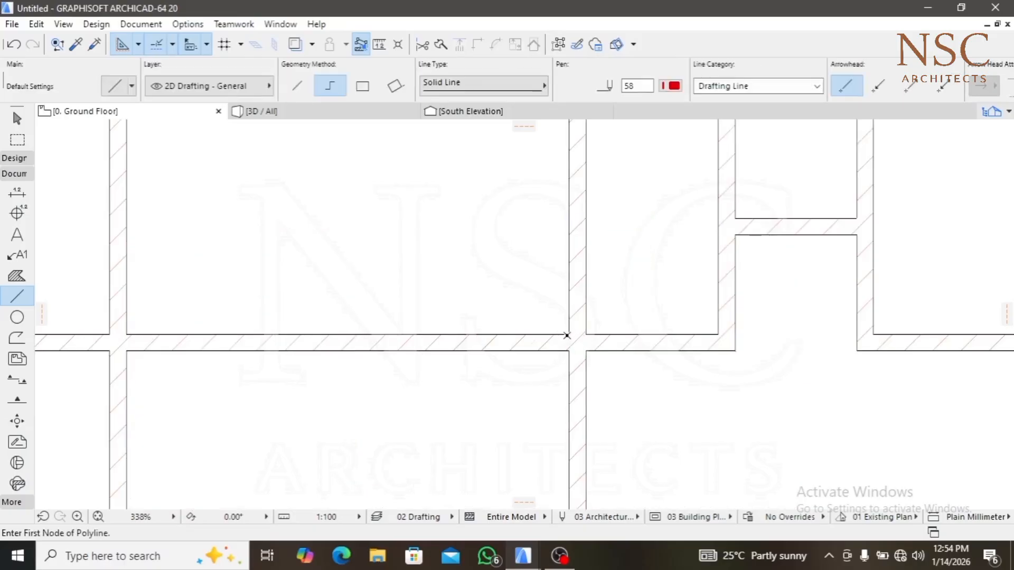
left_click(567, 335)
key("Escape")
left_click(570, 335)
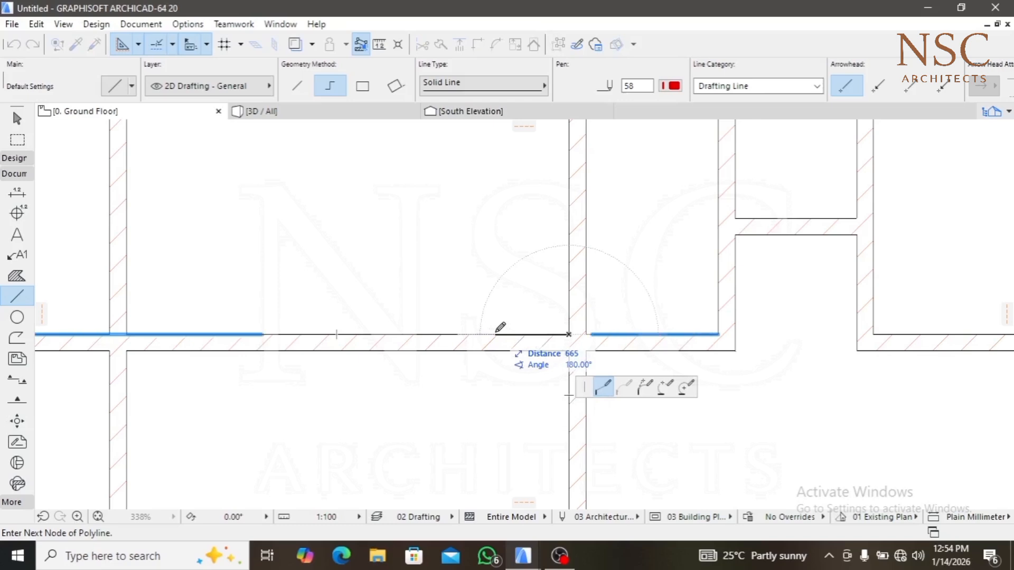
type("14")
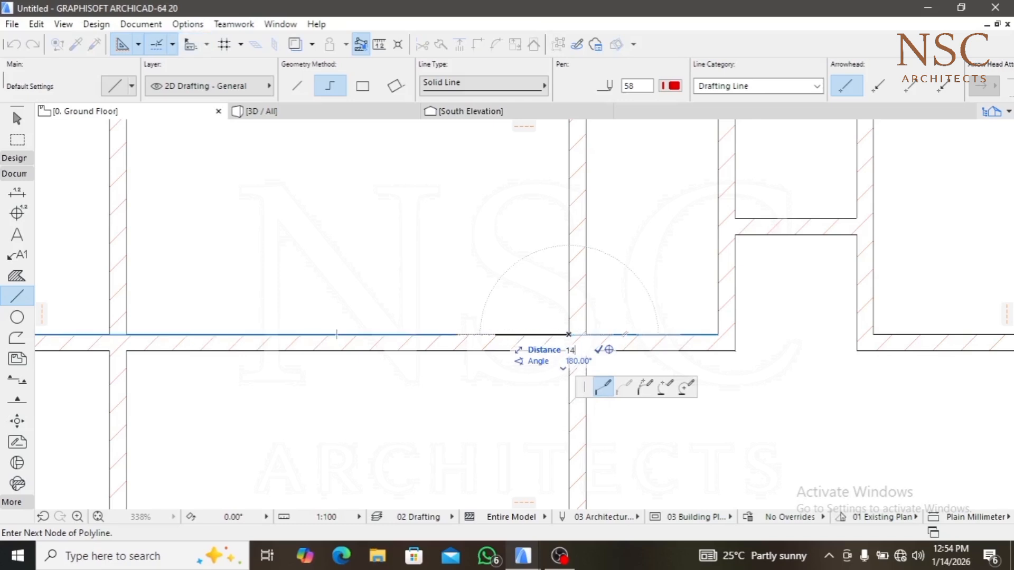
type("00")
key("Return")
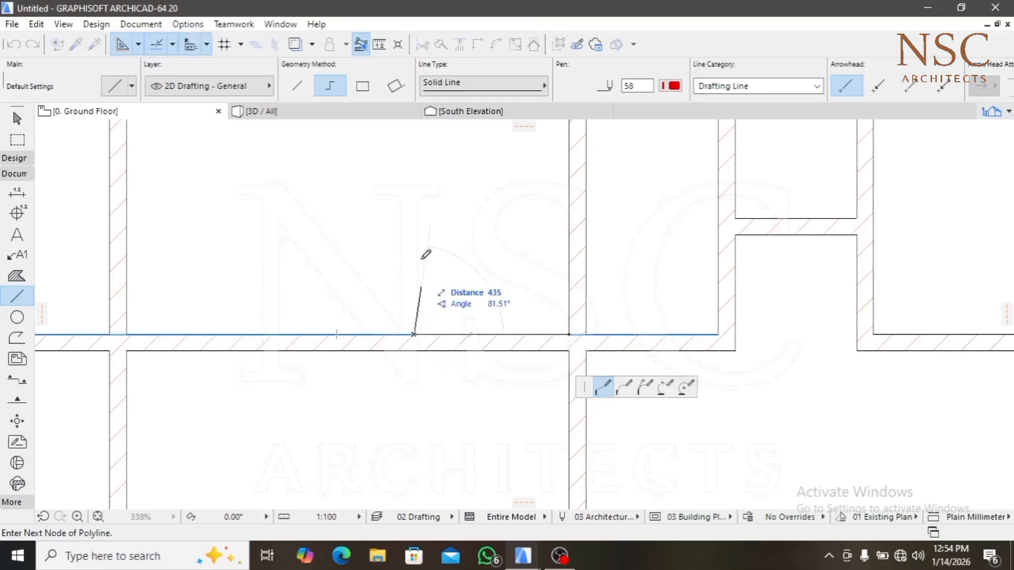
left_click(414, 233)
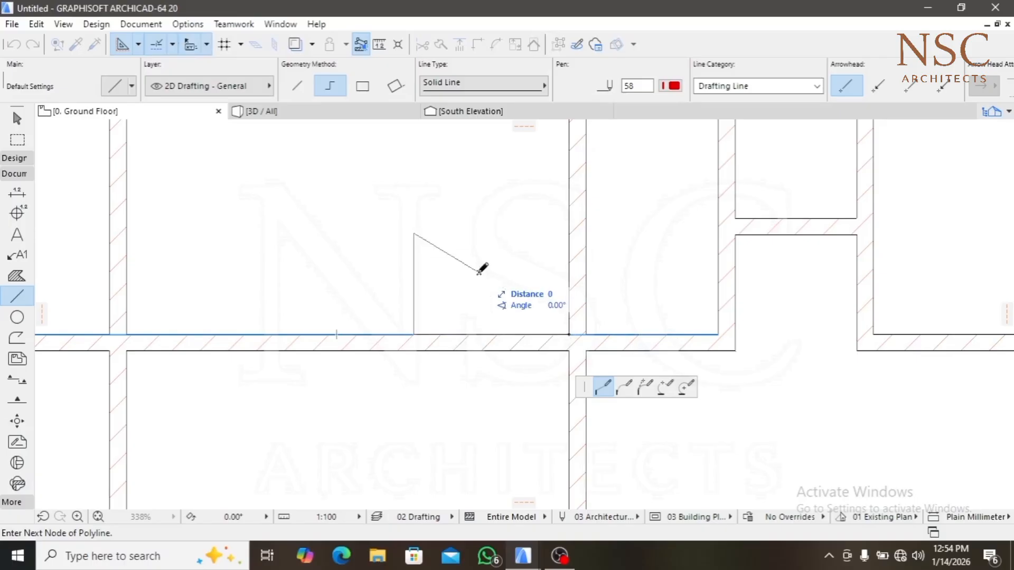
double_click(476, 271)
scroll(475, 272, "down", 5)
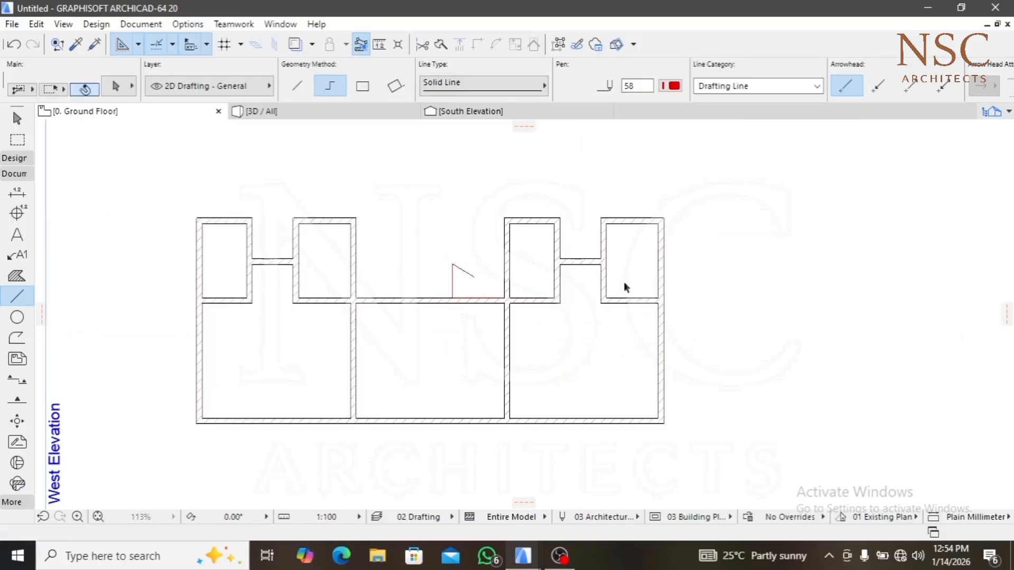
Copy the right-hand unit's five upper partition walls into the middle unit, placing the vertical wall's lower corner on the guide polyline's corner
left_click_drag(626, 283, 527, 193, "shift")
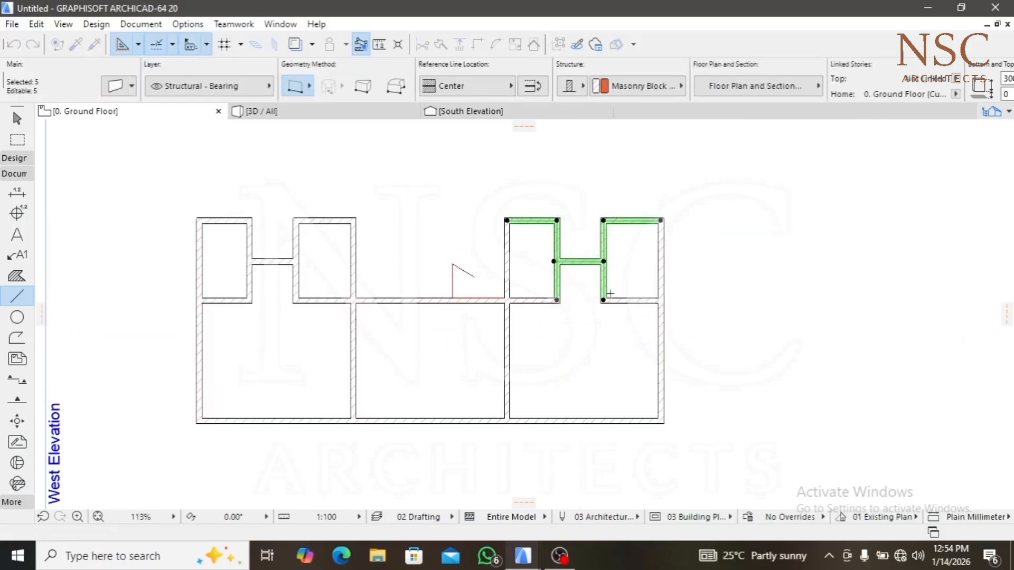
scroll(592, 306, "up", 5)
left_click(593, 310)
scroll(592, 309, "down", 4)
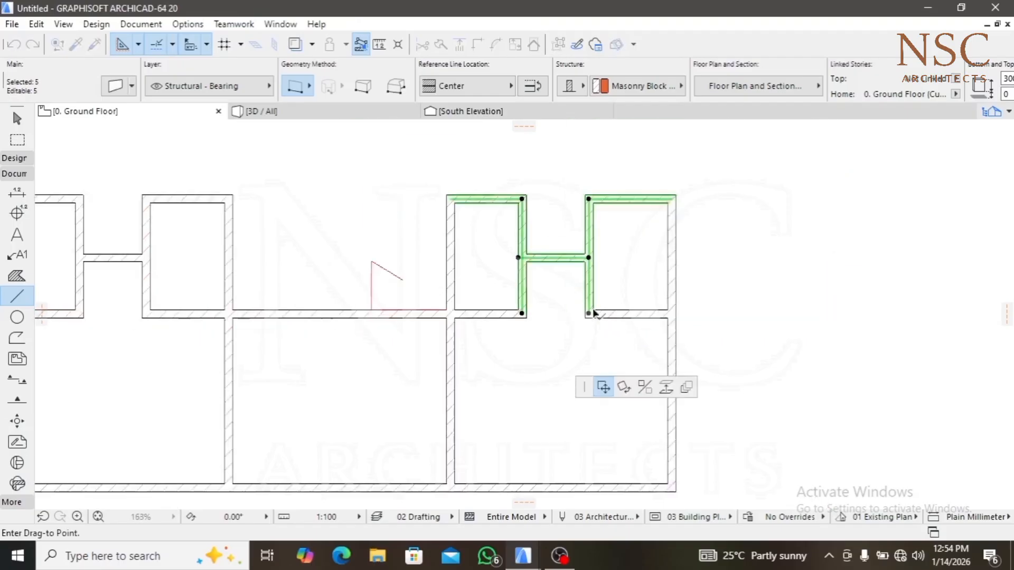
key("ctrl")
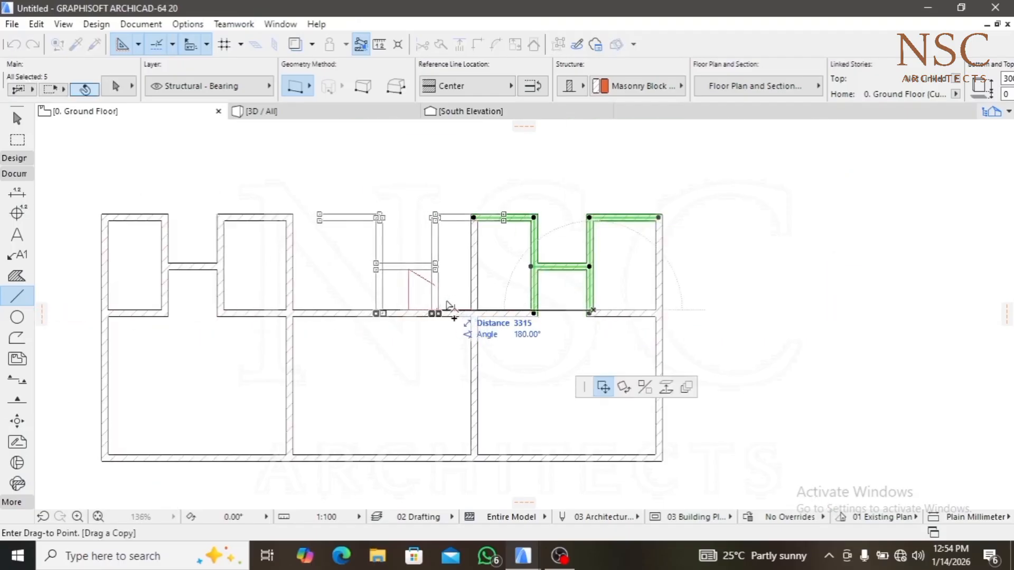
scroll(468, 311, "up", 3)
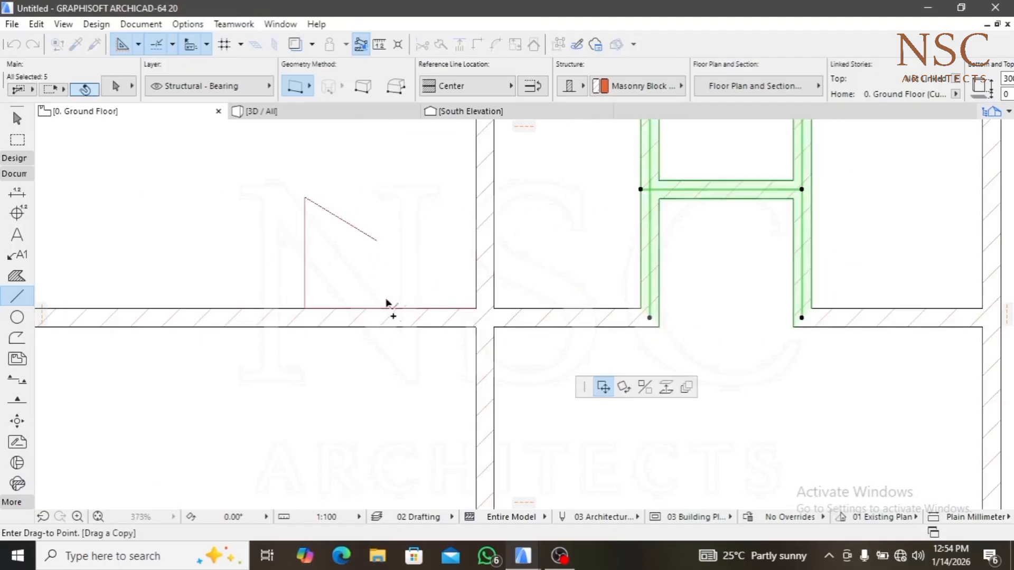
left_click(304, 311)
scroll(383, 296, "down", 3)
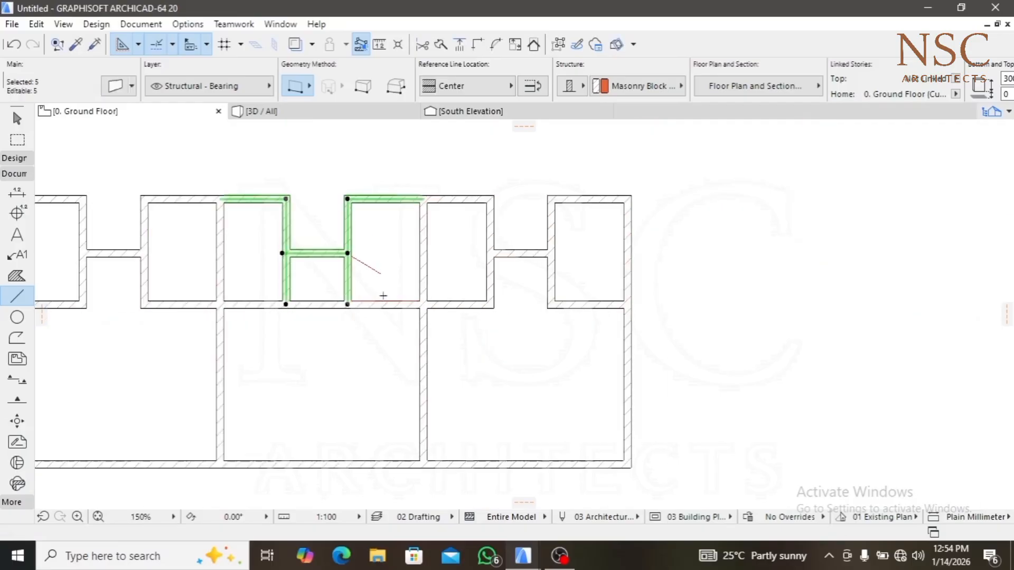
key("Escape")
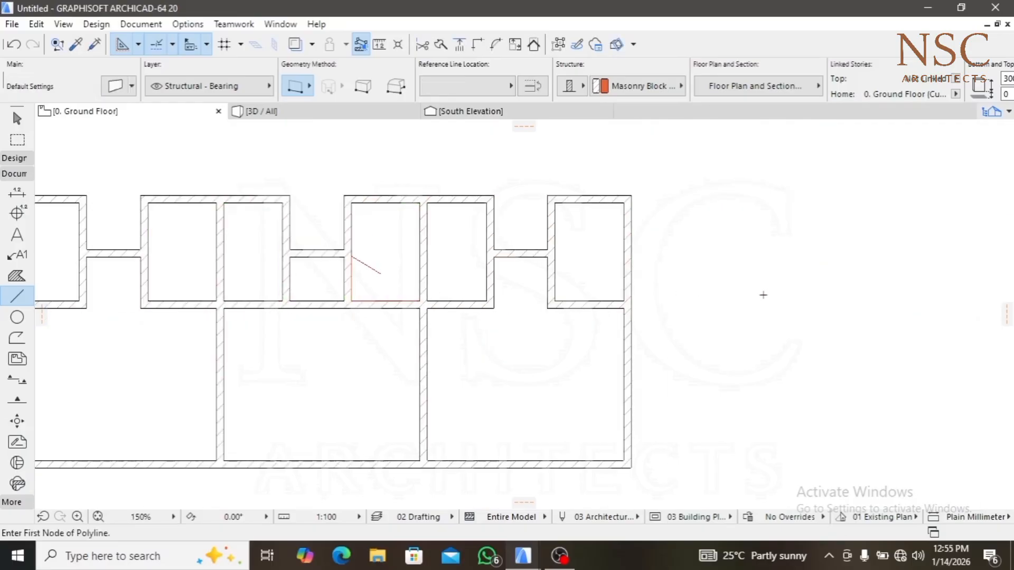
Trim away the horizontal wall segment between the middle unit's two copied vertical walls and delete the guide polyline
middle_click_drag(507, 300, 638, 307)
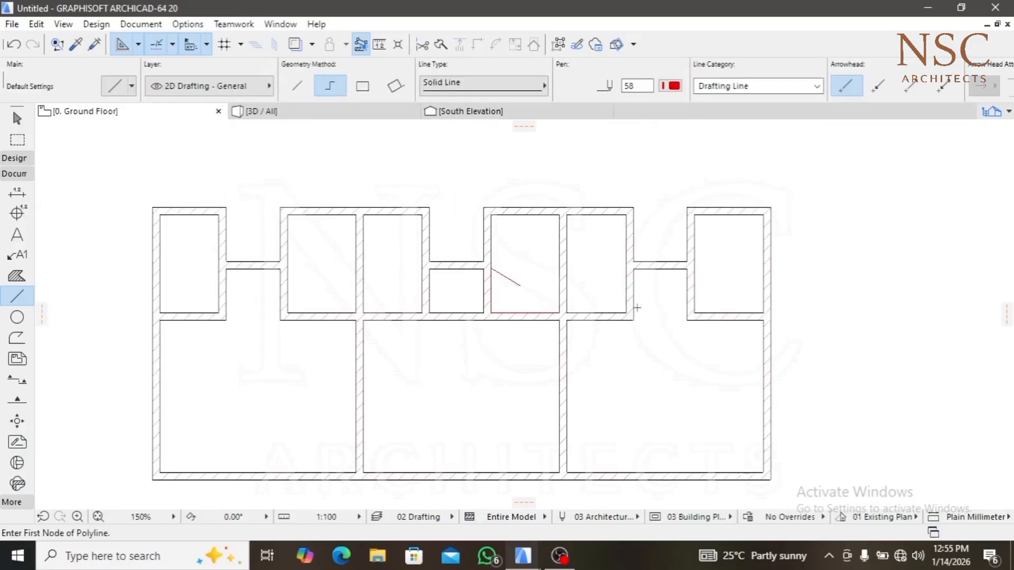
left_click(459, 317, "ctrl")
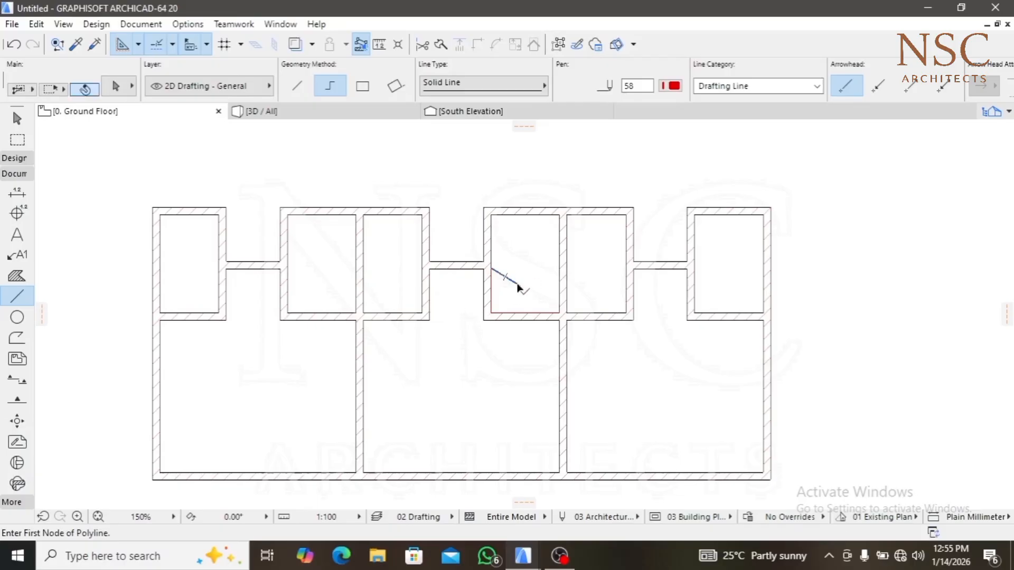
key("ctrl+a")
key("Delete")
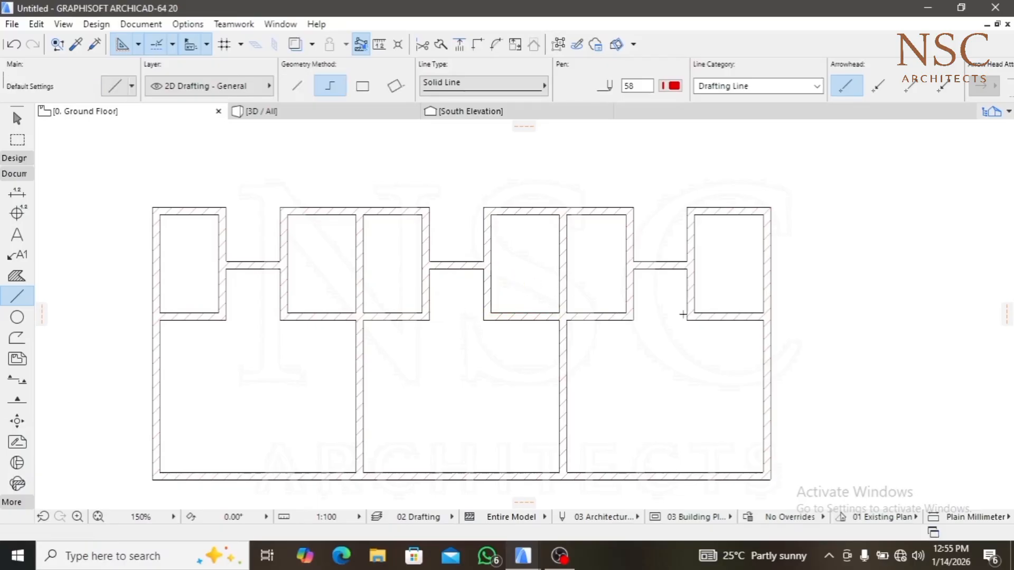
Compare the reference floor plan's kitchens, lobbies and rooms with the new three-unit wall layout
scroll(544, 323, "down", 5)
scroll(366, 399, "down", 2)
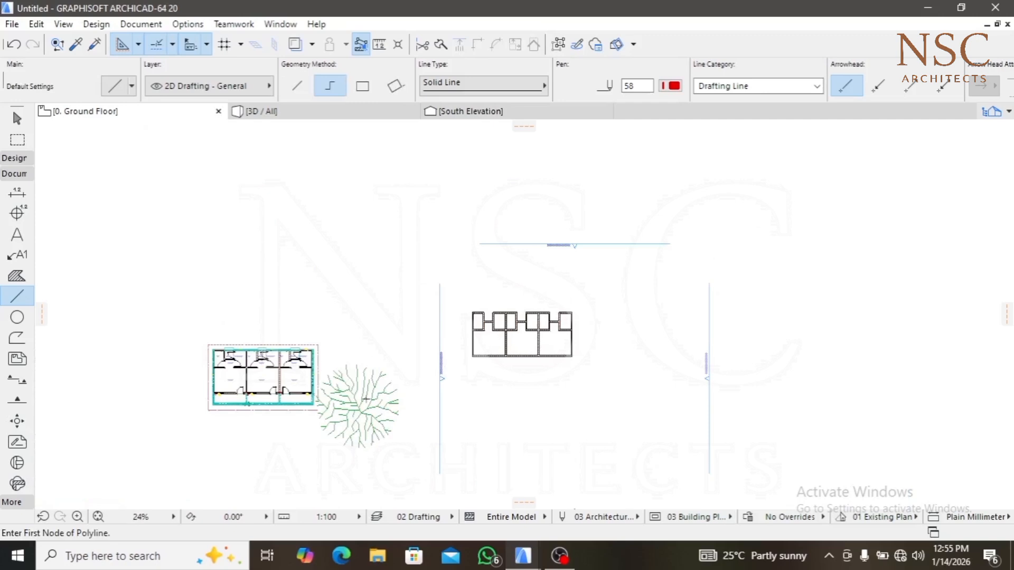
scroll(289, 371, "up", 6)
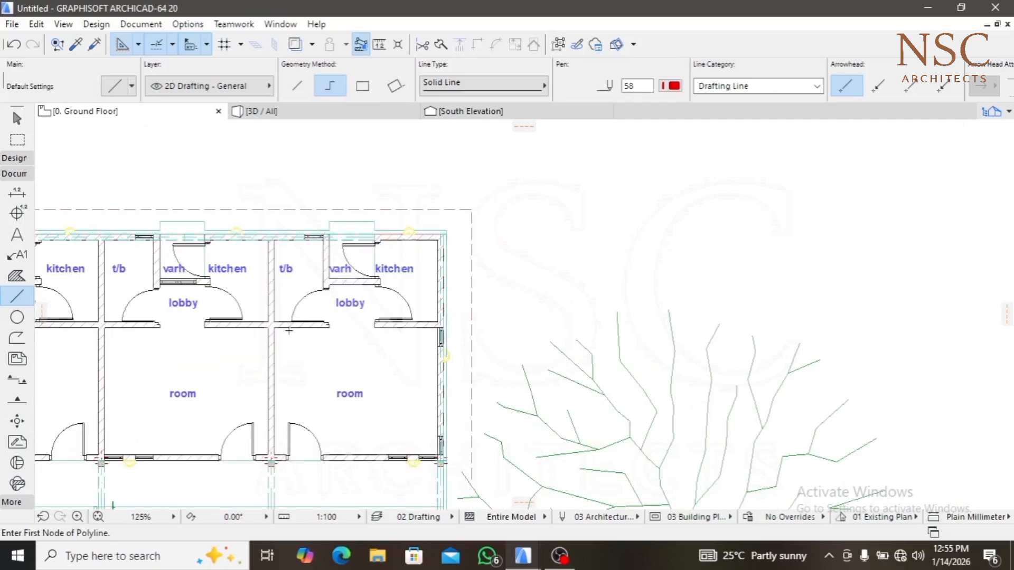
scroll(321, 342, "down", 3)
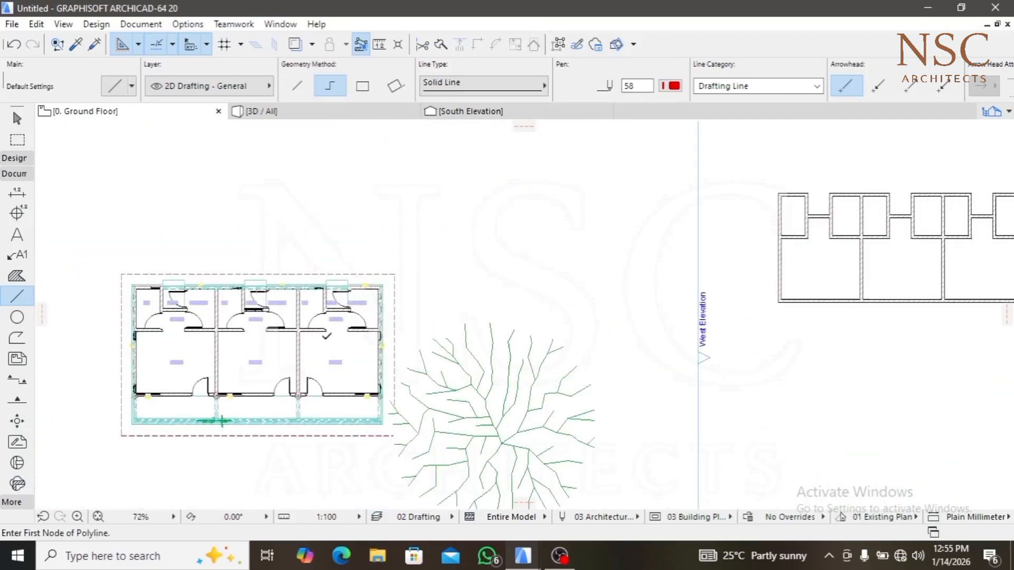
mouse_move(836, 280)
middle_mouse_down()
mouse_move(651, 310)
mouse_move(719, 328)
mouse_move(667, 324)
mouse_move(745, 330)
mouse_move(774, 309)
mouse_move(646, 261)
middle_mouse_up()
scroll(899, 298, "up", 5)
scroll(870, 301, "down", 1)
scroll(634, 282, "down", 4)
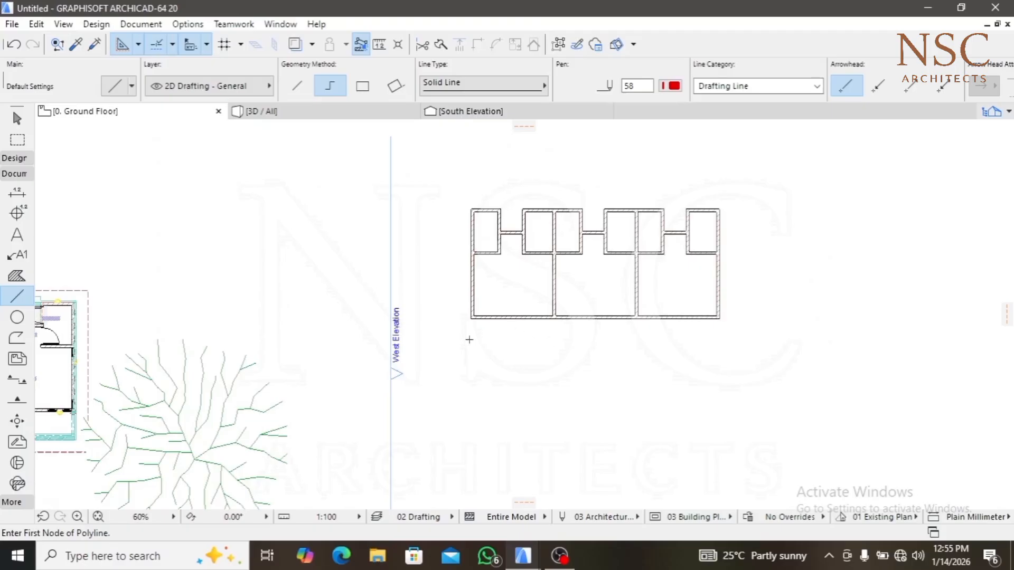
scroll(476, 330, "up", 3)
scroll(463, 322, "down", 3)
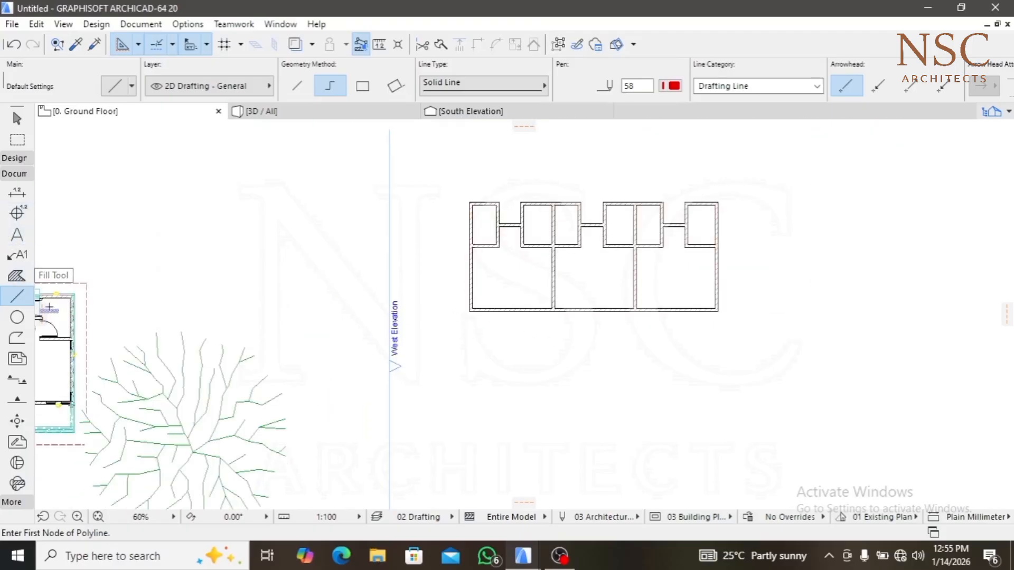
Start the Slab tool and set its default structure to basic with the Concrete - Structural building material
middle_click_drag(82, 314, 250, 282)
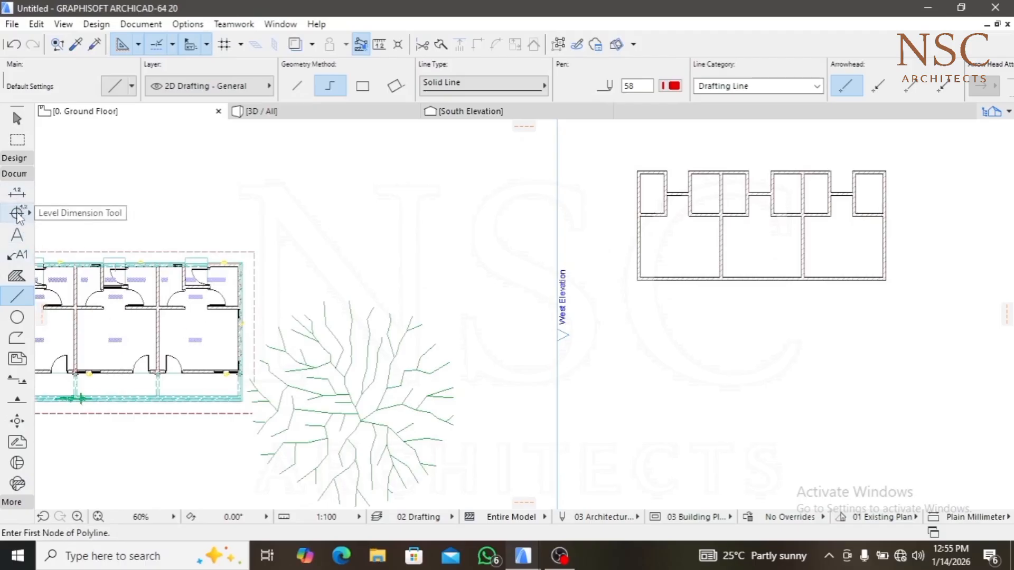
left_click(10, 158)
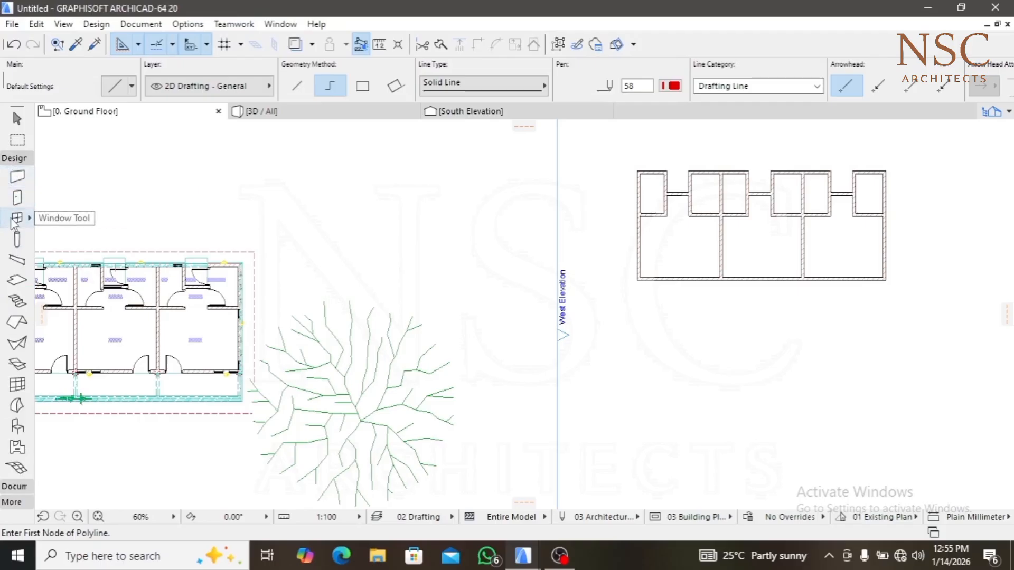
left_click(17, 281)
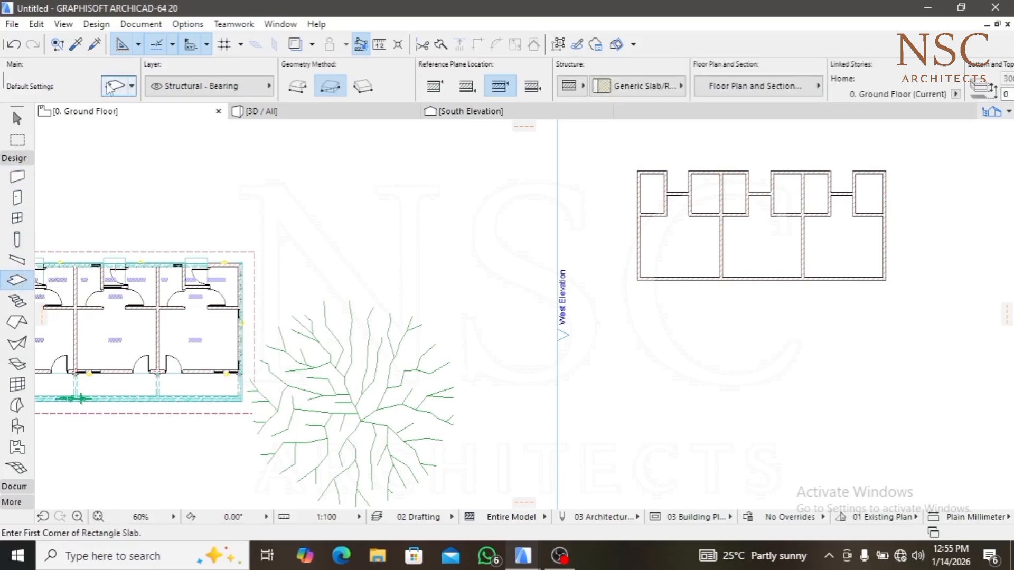
left_click(105, 91)
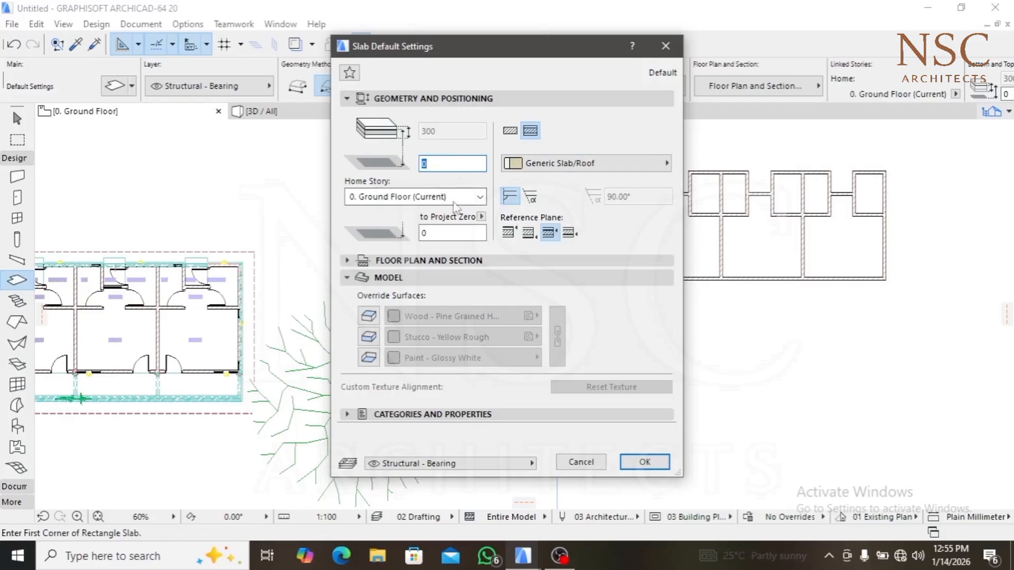
left_click(509, 132)
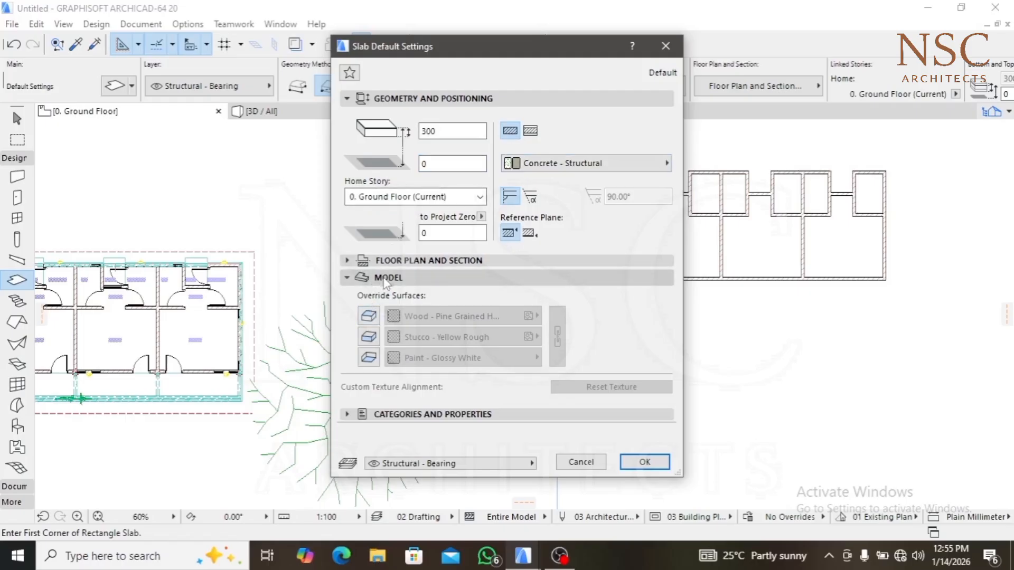
Enable the slab's surface overrides: Wood - Pine Grained Horizontal on top, Stucco - Yellow Rough on edges, Paint - Glossy White on bottom
left_click(369, 315)
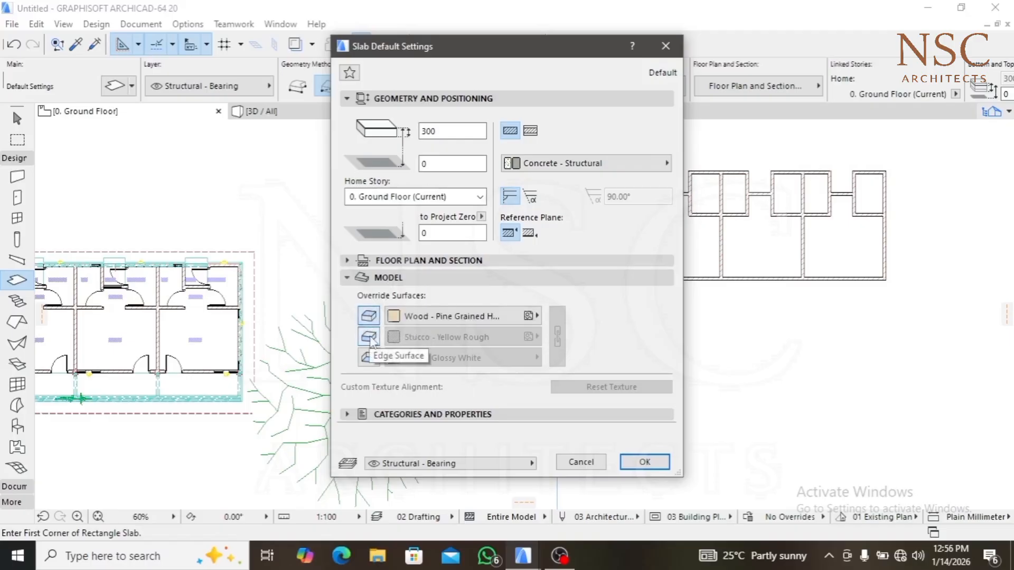
left_click(370, 338)
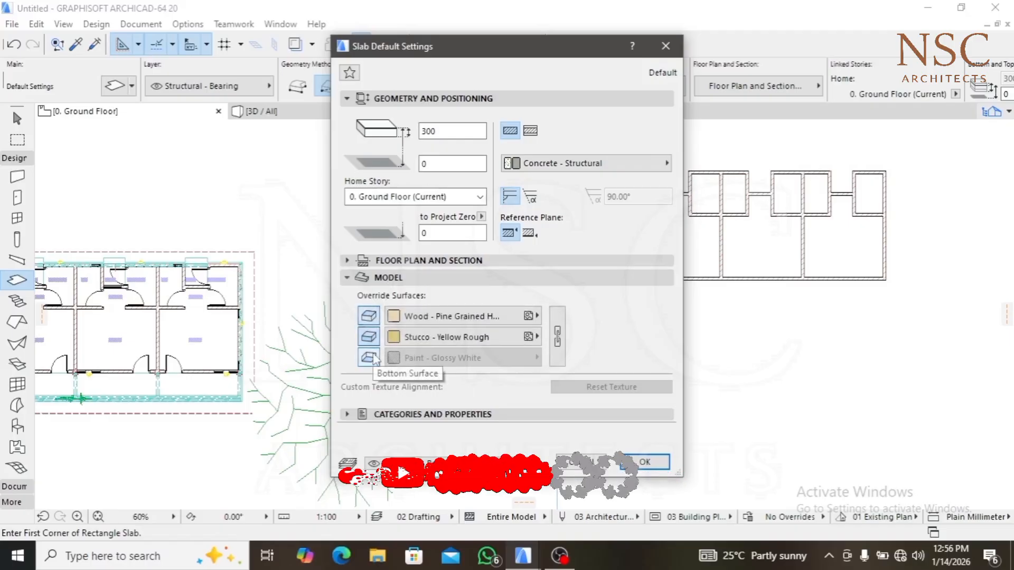
left_click(368, 357)
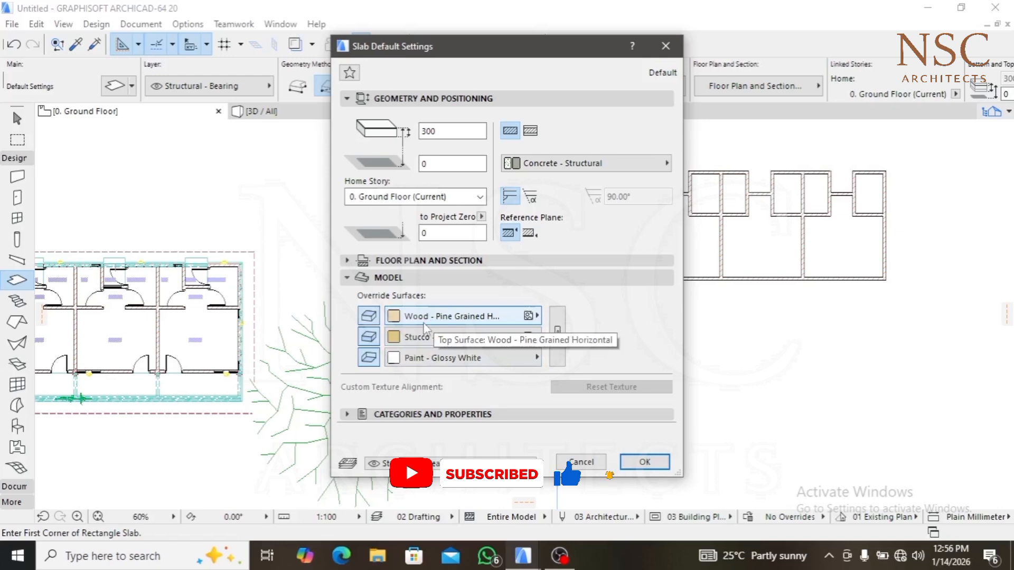
Try linking the slab's top, edge and bottom override surfaces to one material, and unlink them again
left_click(556, 336)
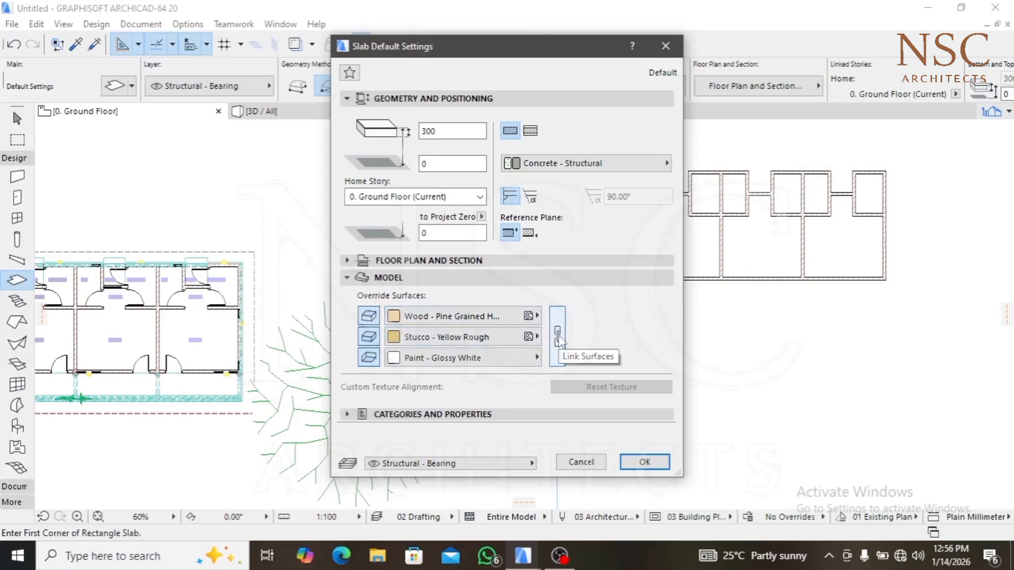
left_click(558, 338)
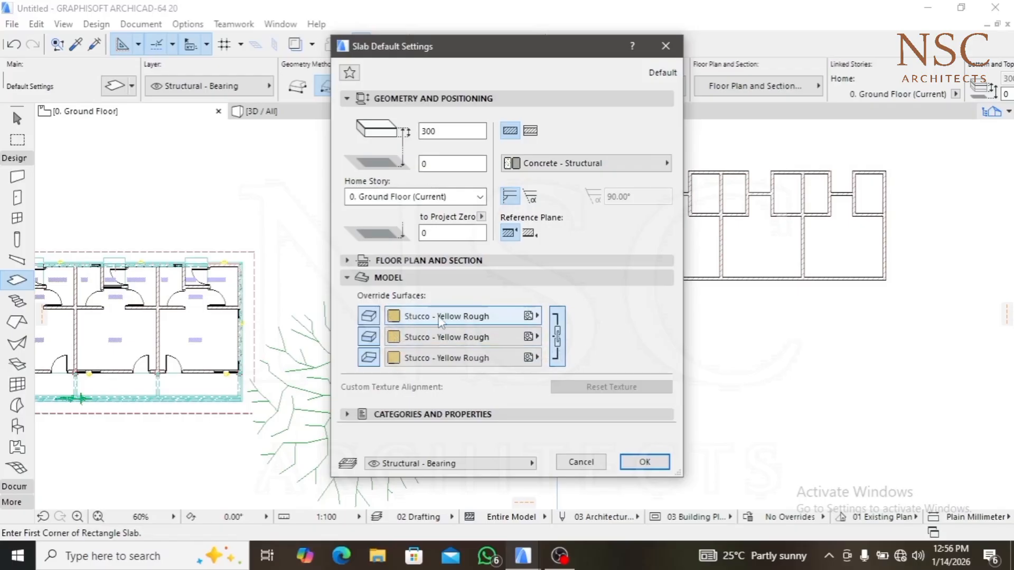
left_click(559, 336)
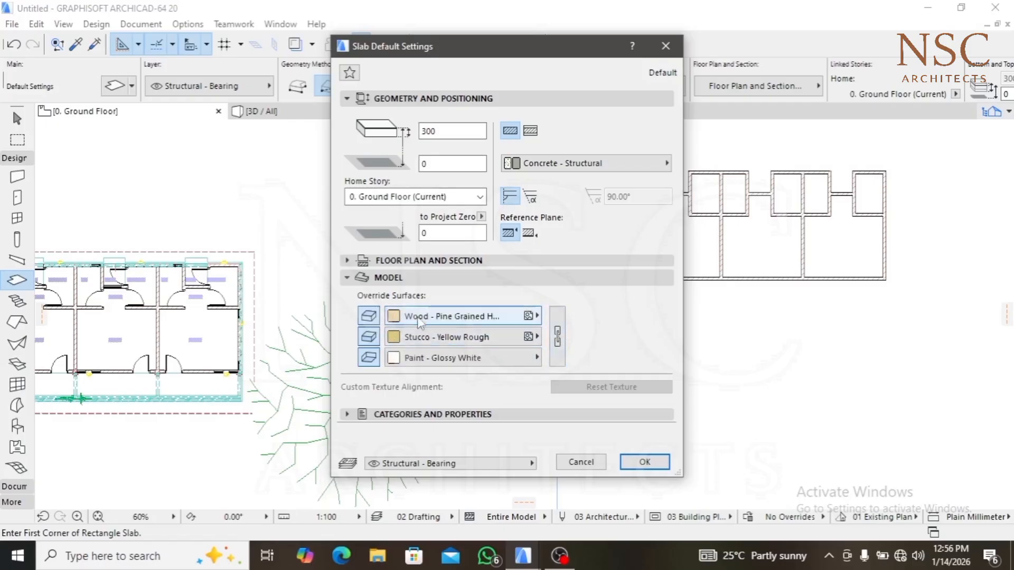
left_click(558, 337)
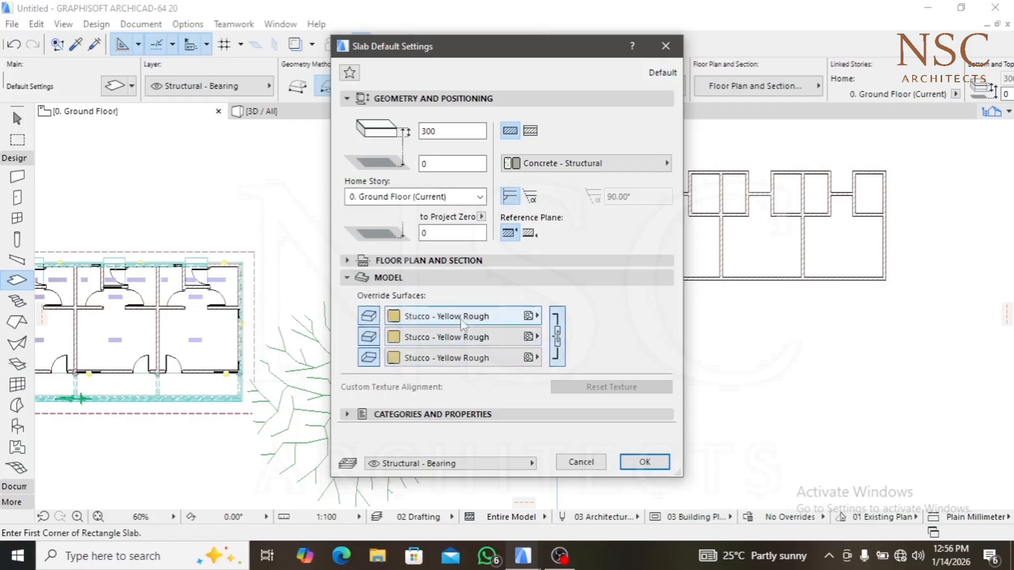
left_click(558, 336)
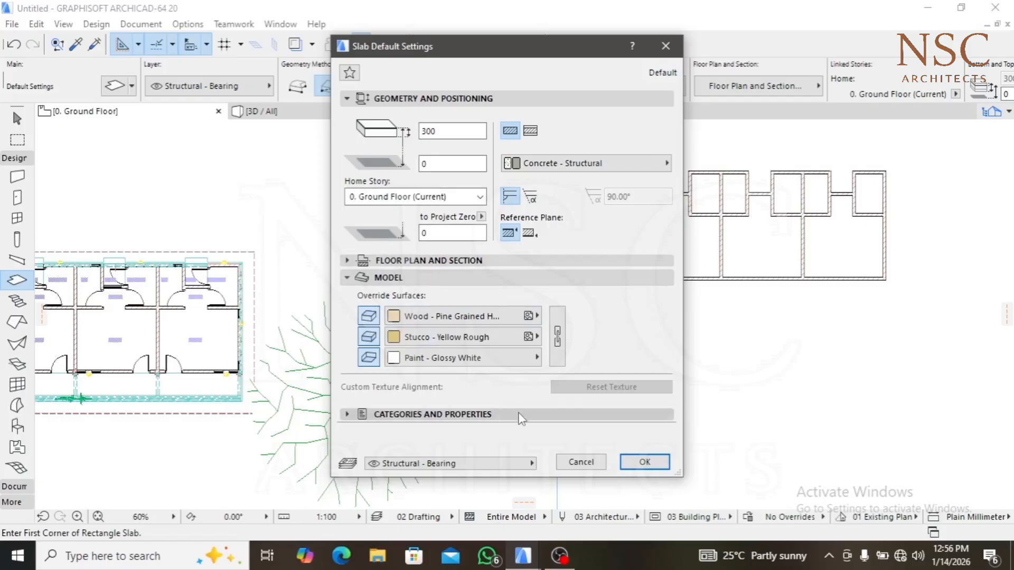
Accept the slab default settings and cancel the stray rectangular slab started below the new walls
left_click(644, 463)
left_click(640, 460)
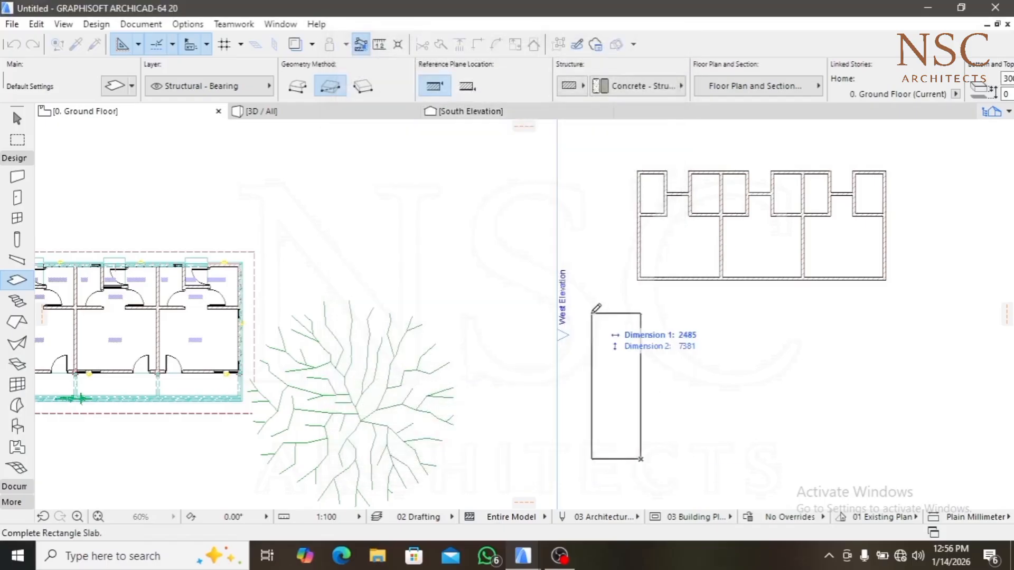
key("Escape")
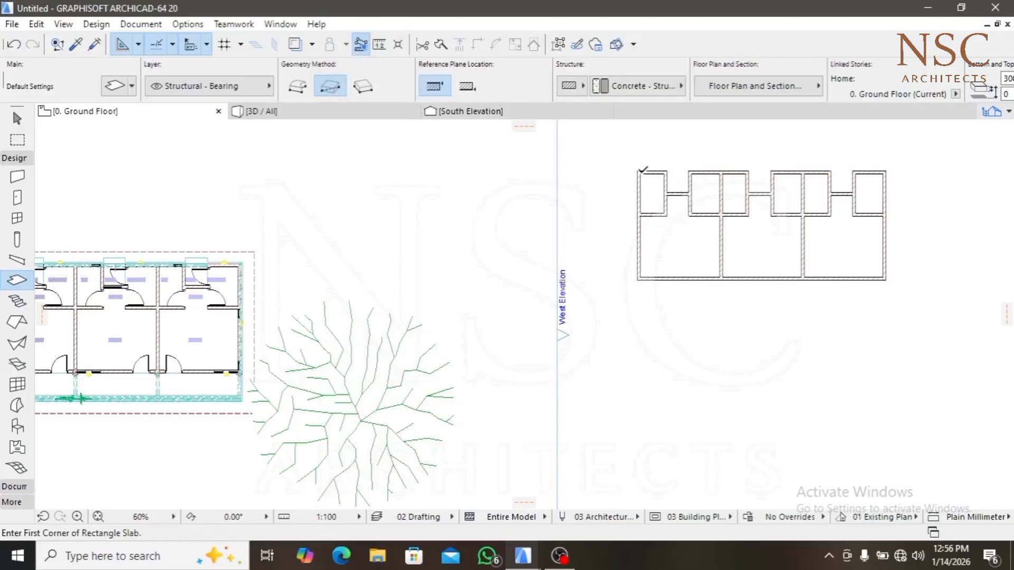
scroll(637, 168, "up", 5)
left_click(631, 166)
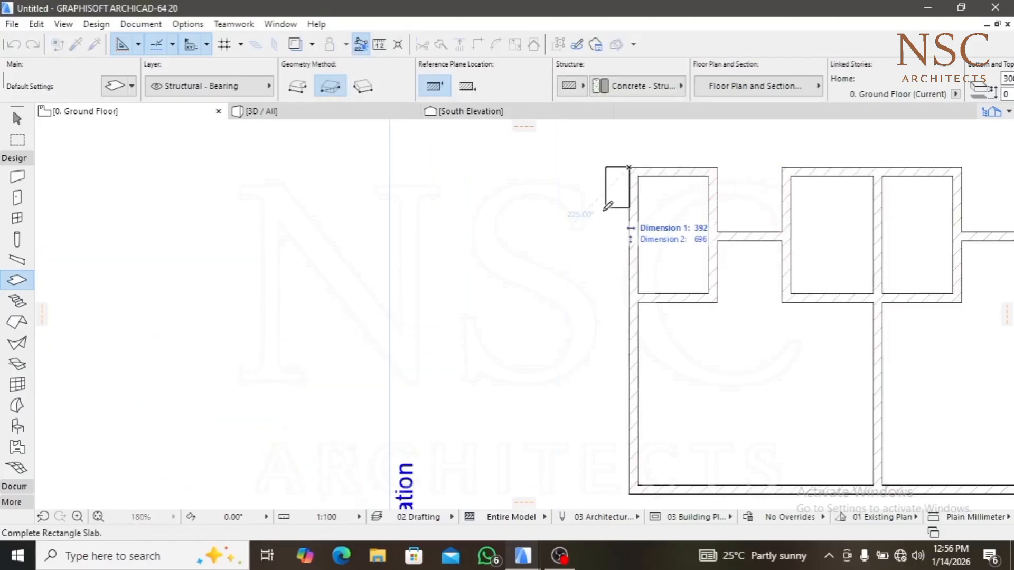
middle_click_drag(786, 226, 769, 223)
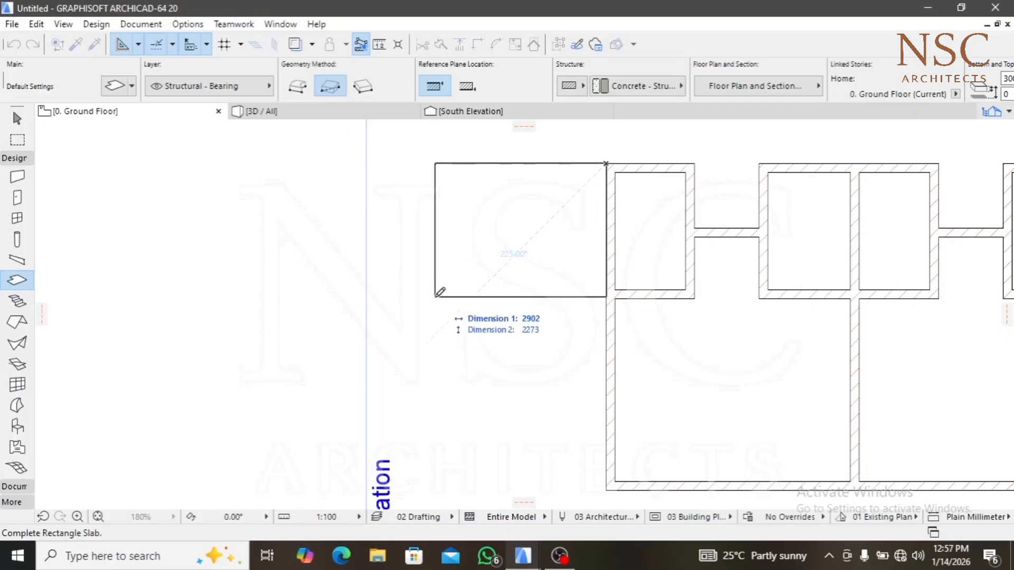
key("Escape")
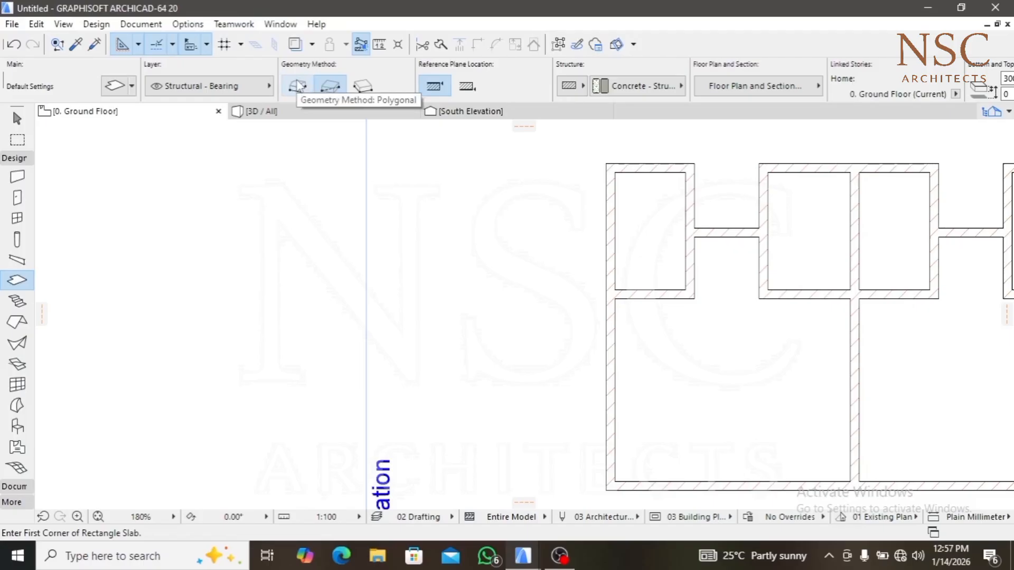
Draw a trial polygonal slab starting at the new plan's upper-left outer wall corner and undo it
left_click(298, 86)
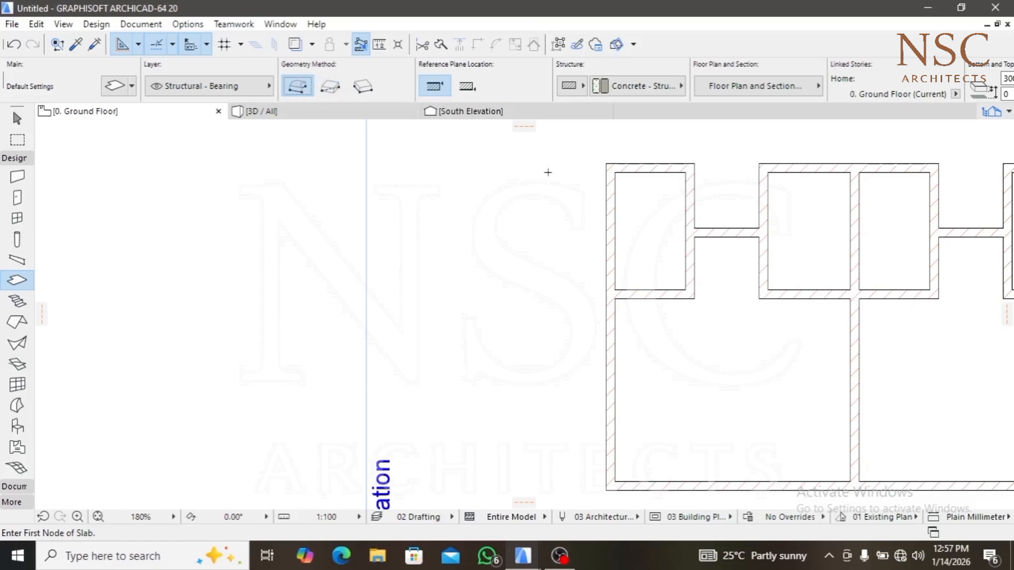
middle_click_drag(545, 170, 404, 225)
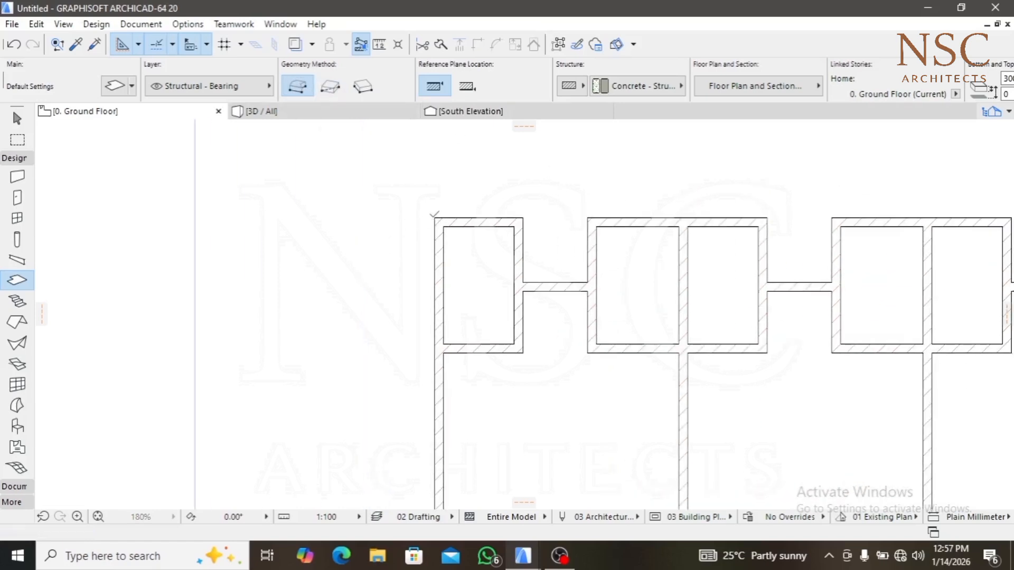
left_click(435, 218)
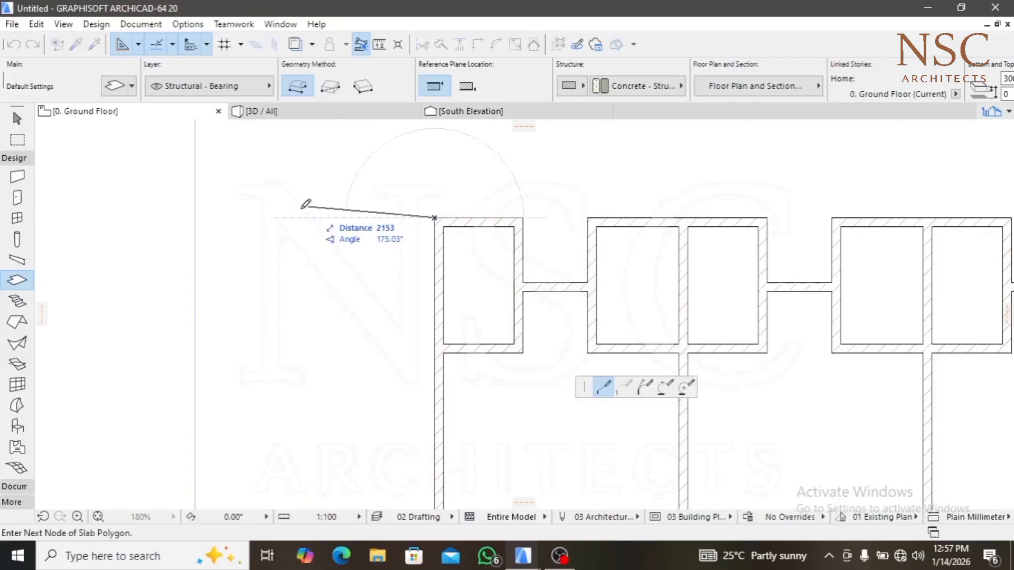
left_click(280, 217)
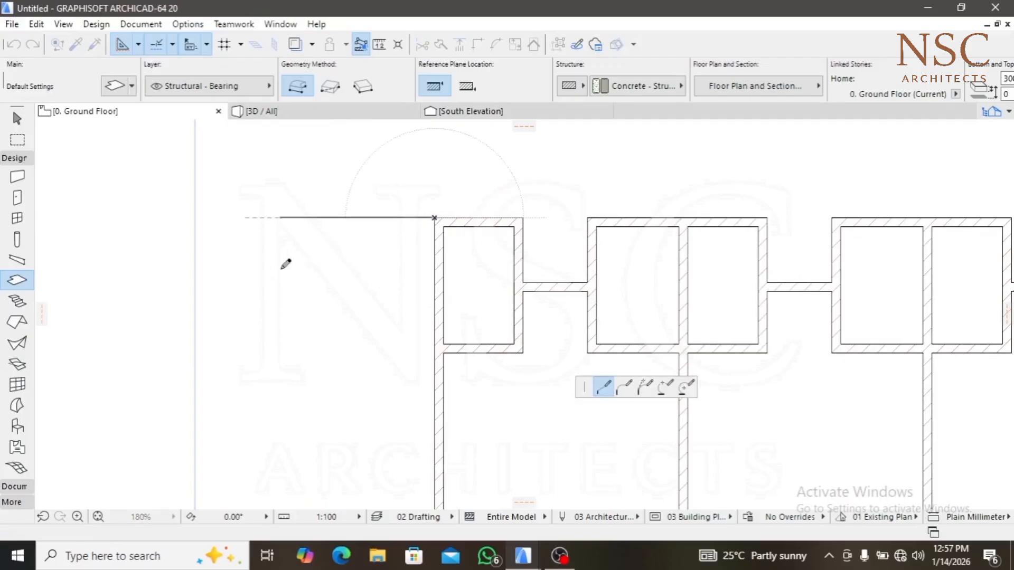
left_click(280, 269)
left_click(359, 260)
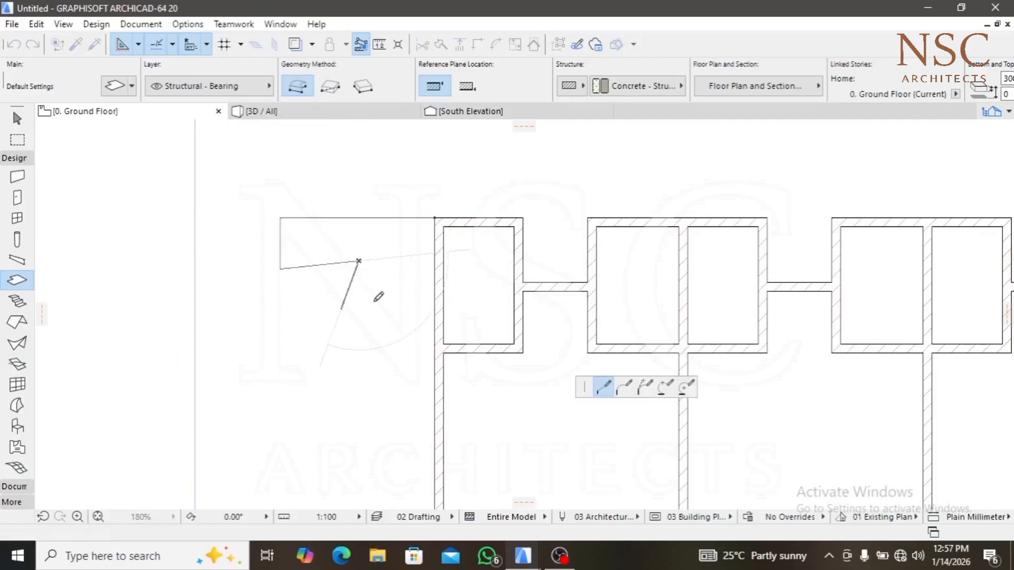
double_click(371, 289)
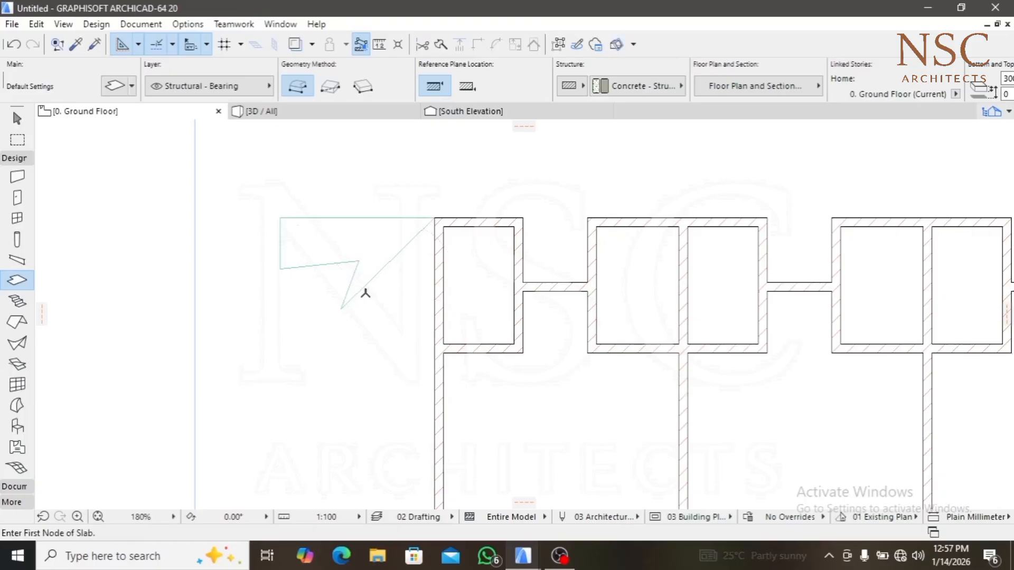
key("ctrl+z")
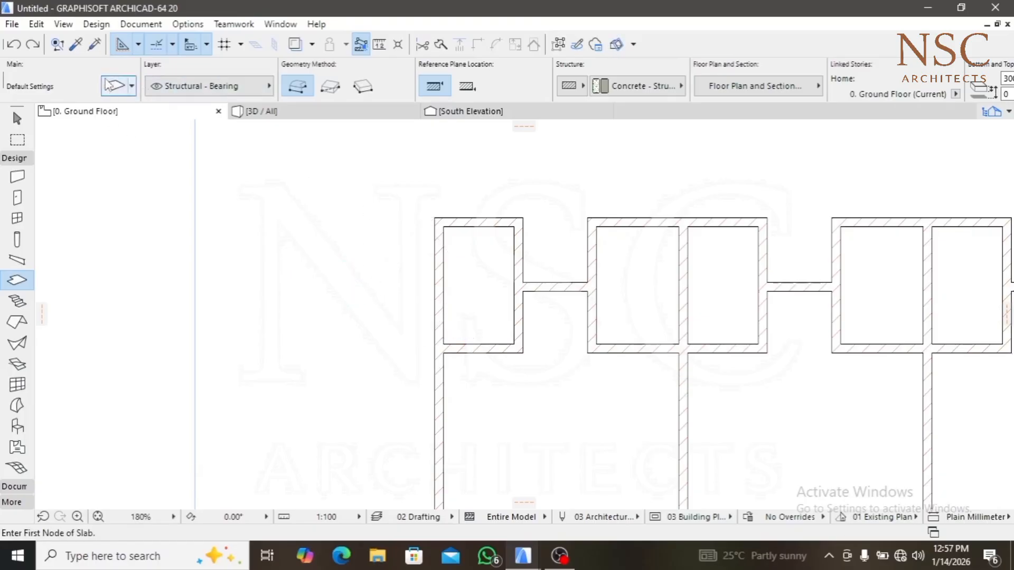
Draw a closed, irregular trial slab polygon in the empty area beside the leftmost unit and undo it
scroll(311, 177, "down", 4)
scroll(304, 208, "up", 3)
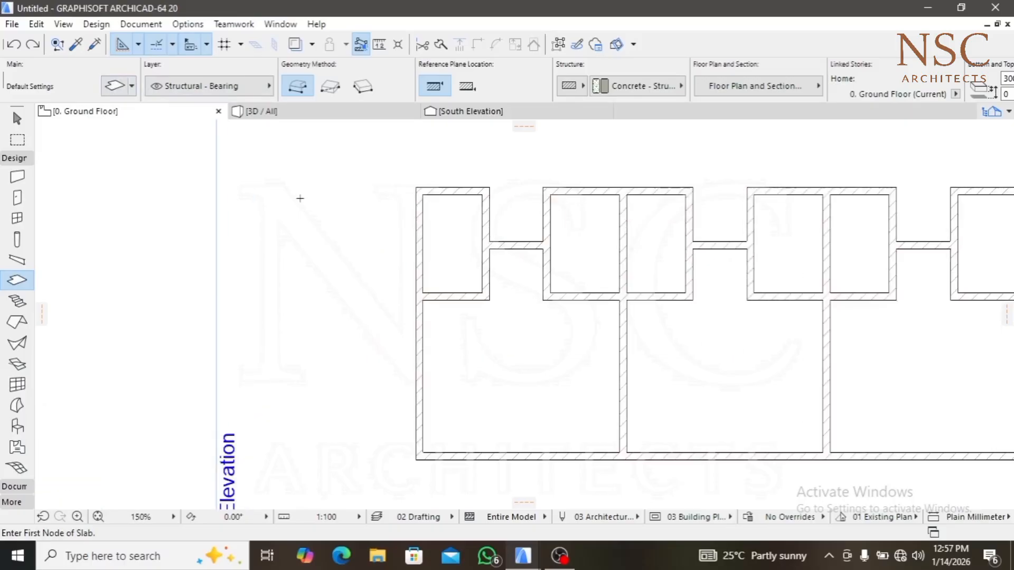
left_click(286, 186)
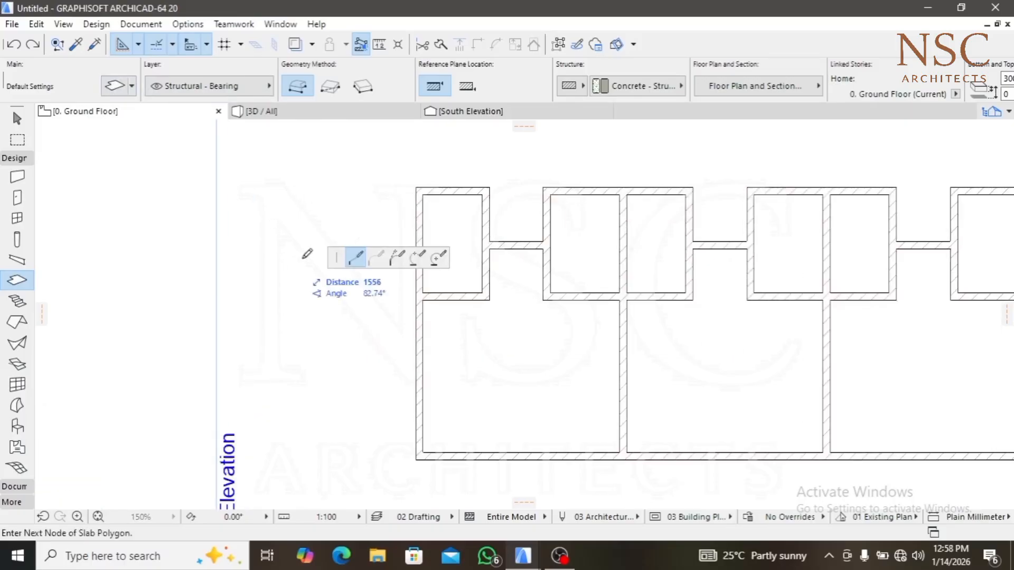
left_click(333, 253)
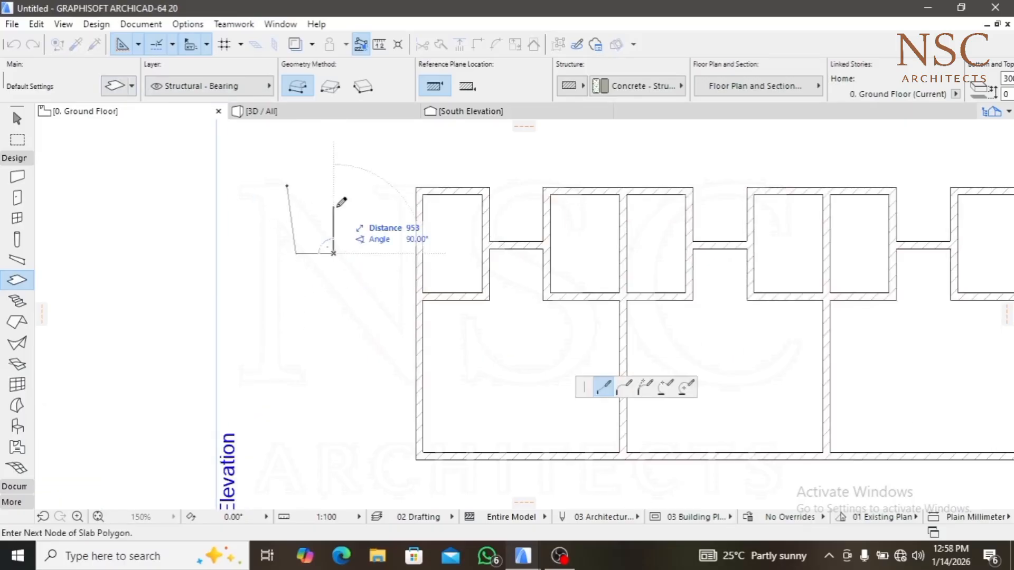
left_click(333, 206)
left_click(371, 213)
left_click(371, 179)
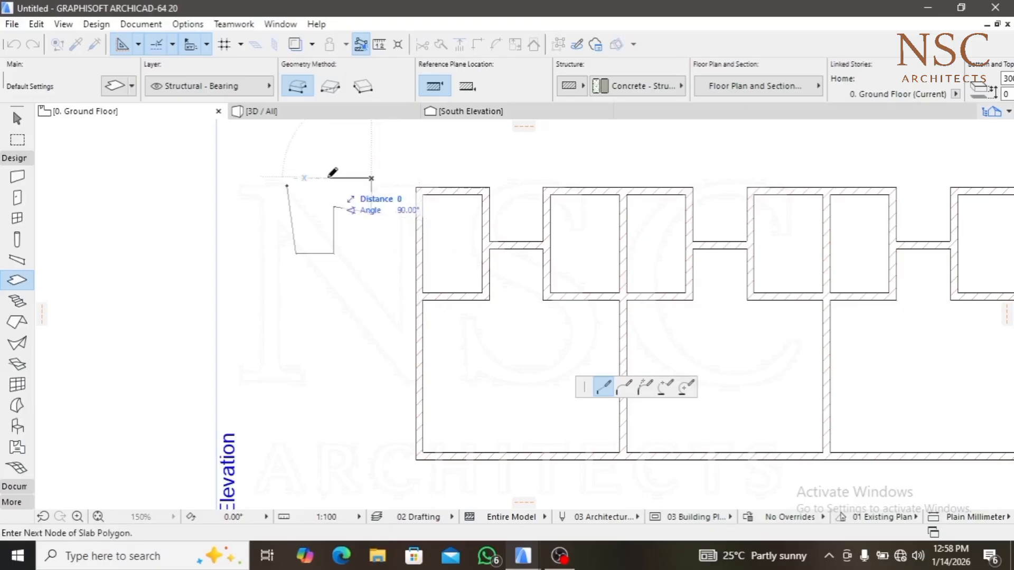
left_click(287, 186)
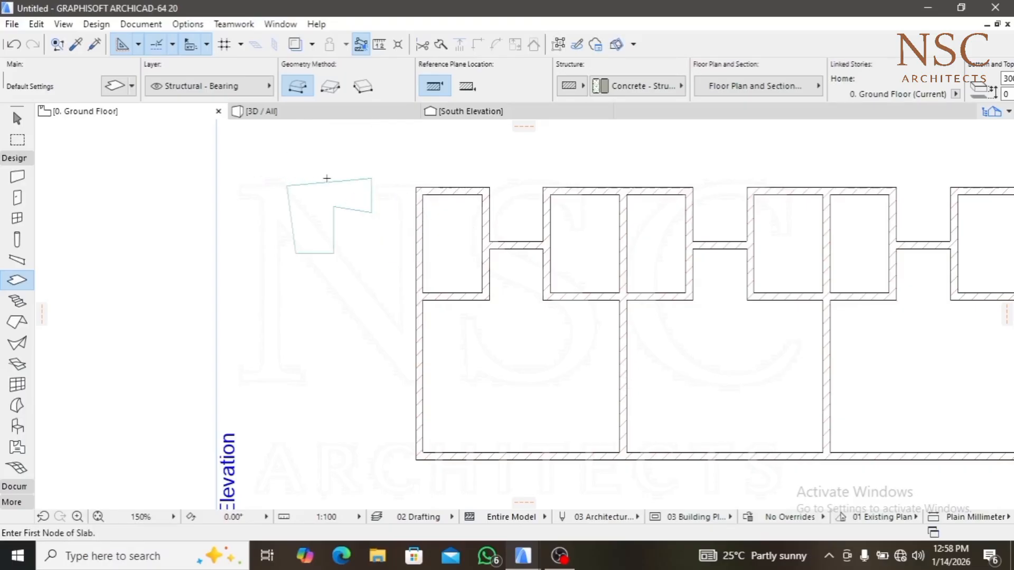
key("ctrl+z")
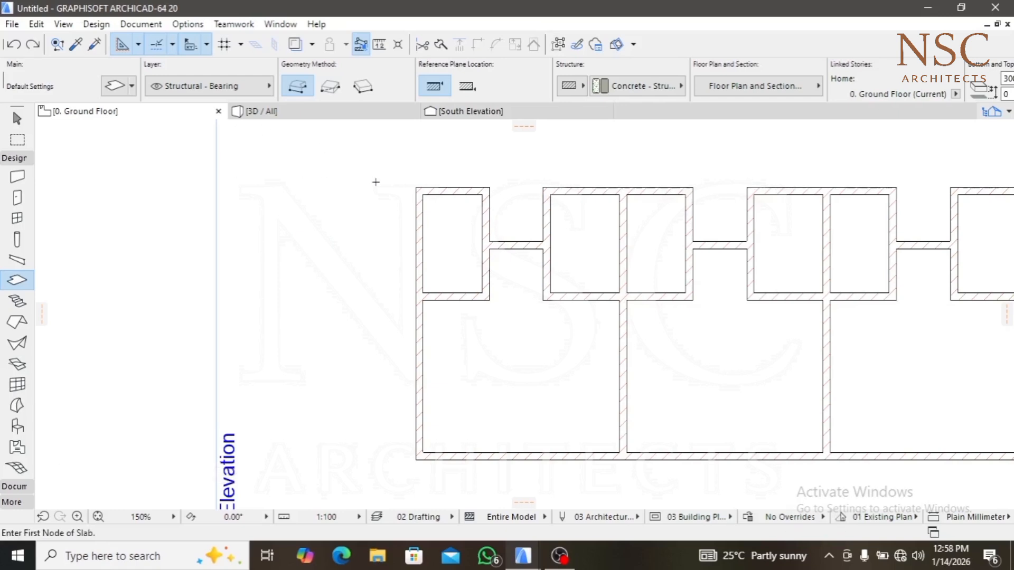
Draw a rectangular slab of 12600 by 5550 mm between the new plan's upper-left and lower-right outer wall corners
scroll(421, 192, "up", 4)
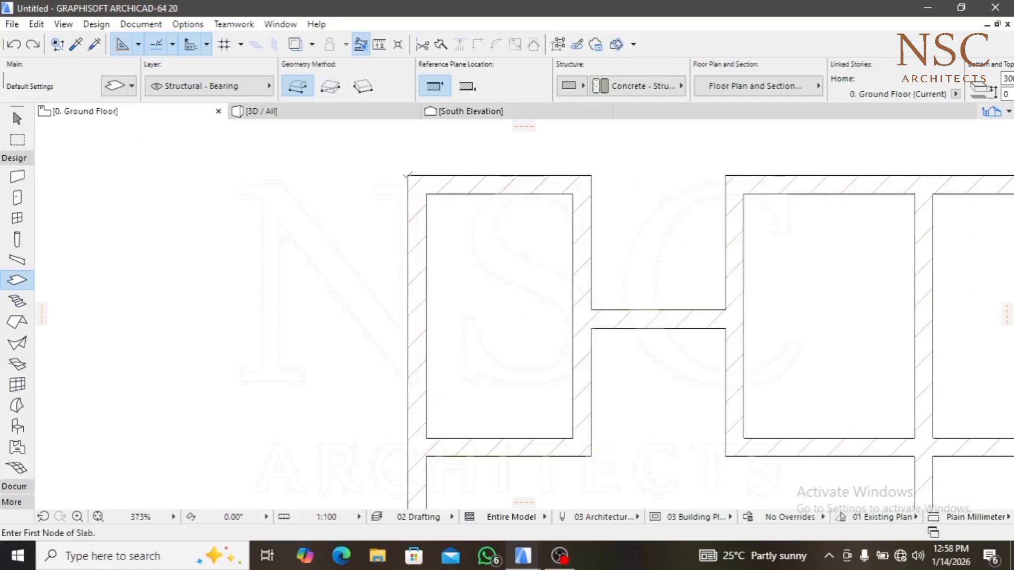
left_click(408, 175)
key("Escape")
left_click(330, 86)
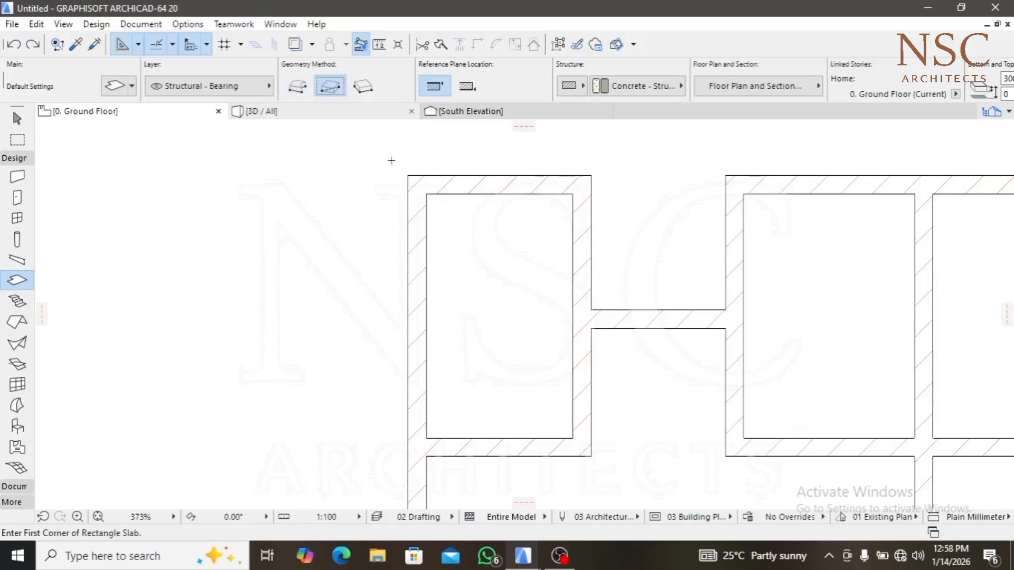
left_click(407, 174)
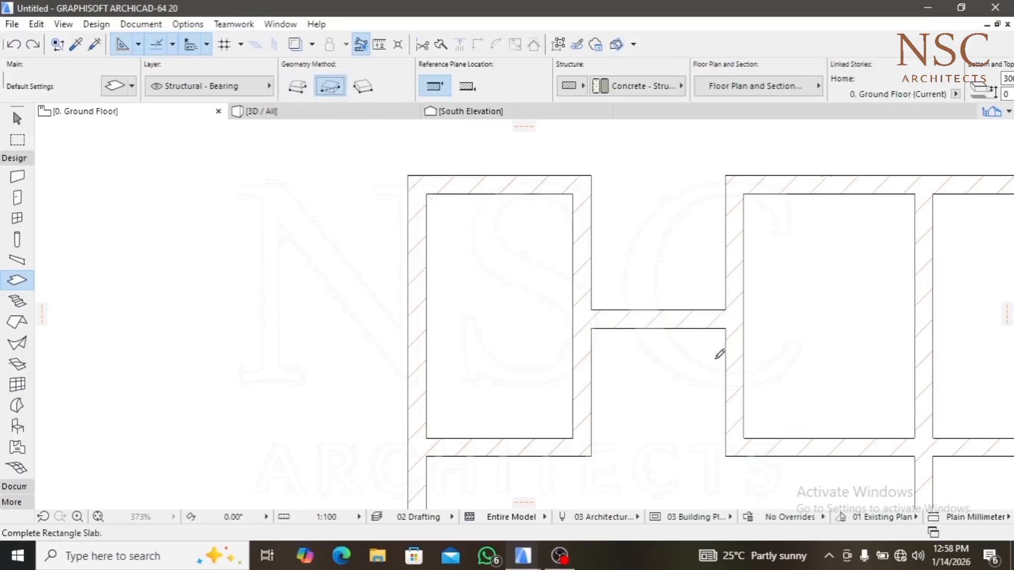
scroll(661, 335, "down", 6)
scroll(660, 357, "up", 5)
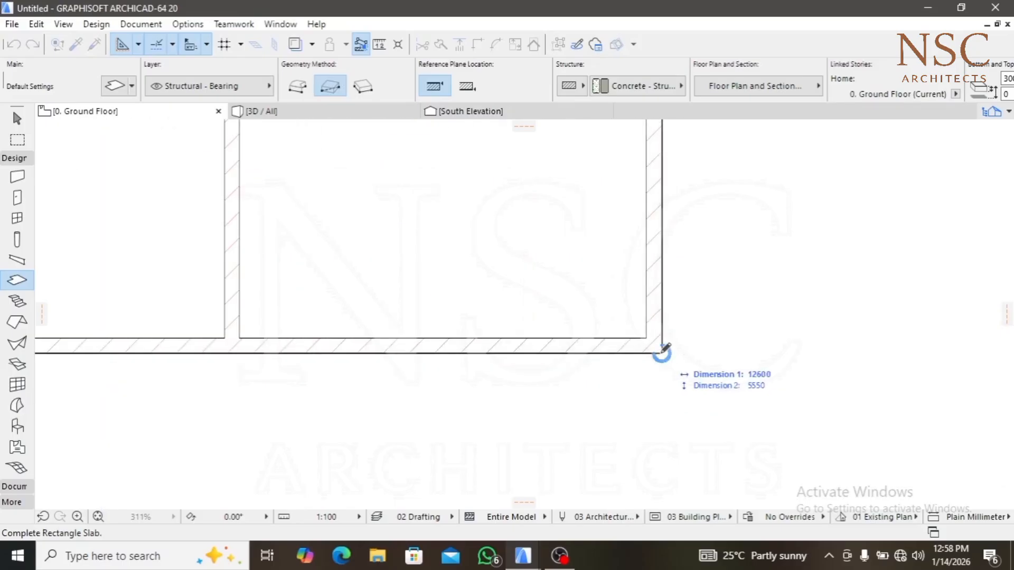
left_click(663, 351)
Examine the new slab's edge beneath the outer walls and its floor surface inside the rooms in 3D
left_click(328, 117)
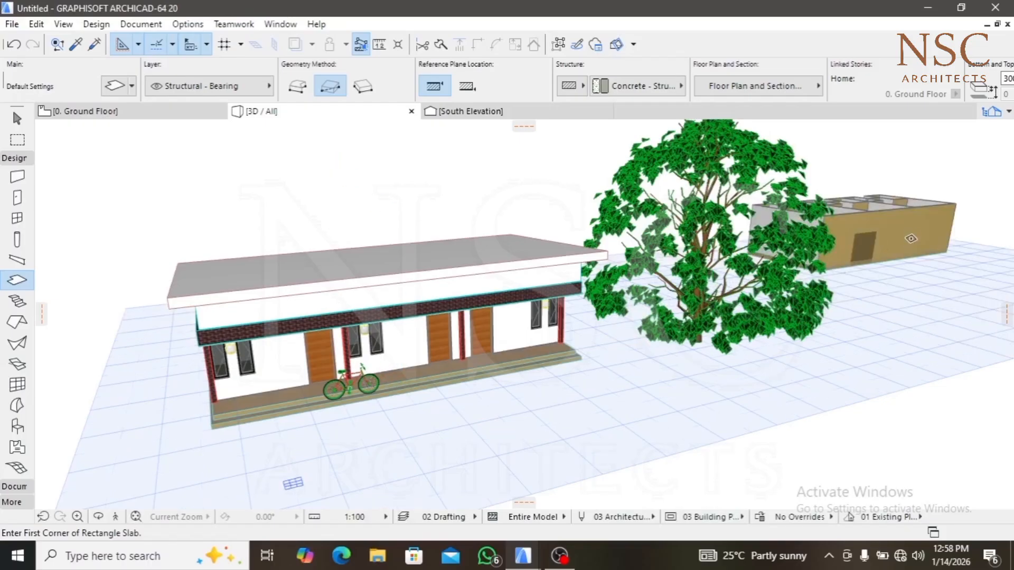
scroll(899, 242, "up", 5)
middle_click_drag(900, 242, 513, 296)
scroll(476, 296, "up", 5)
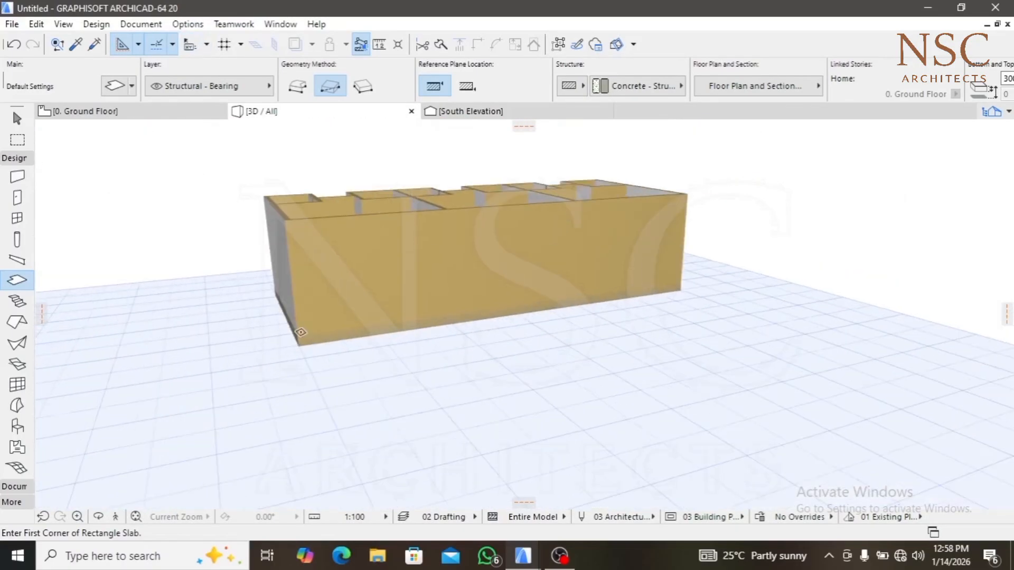
middle_click_drag(271, 341, 387, 328, "shift")
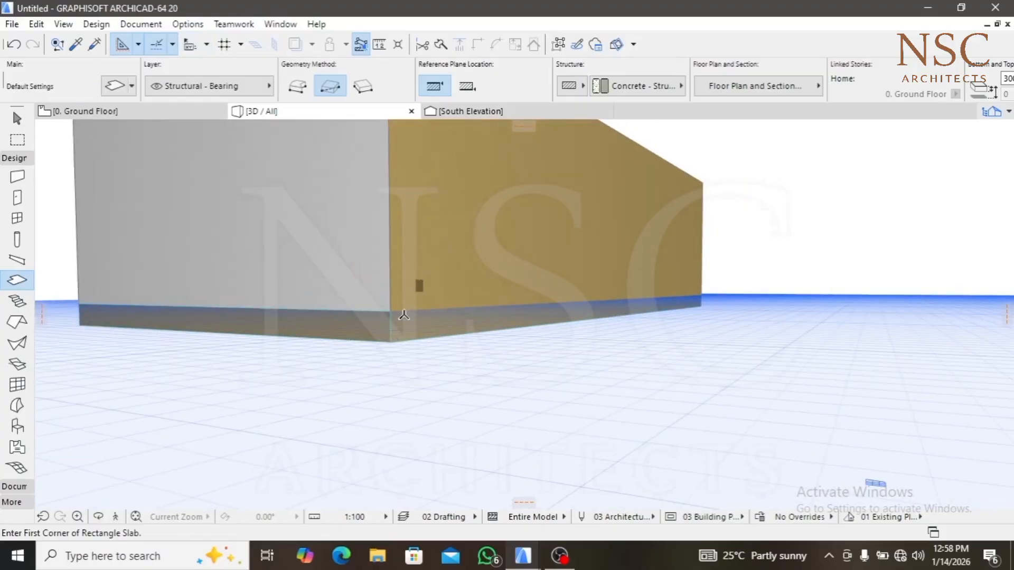
middle_click_drag(404, 315, 587, 158, "shift")
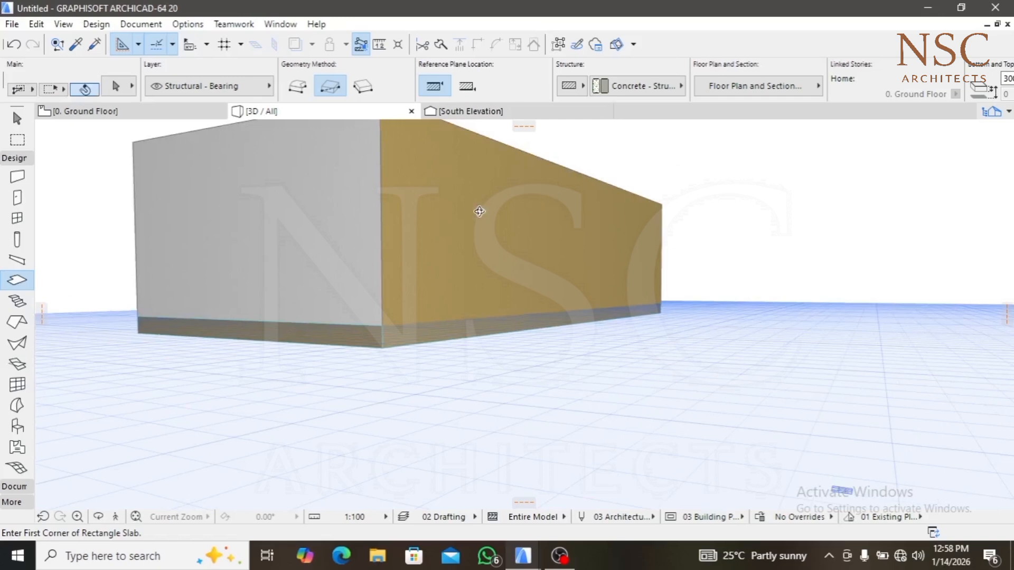
middle_click_drag(479, 212, 449, 164, "shift")
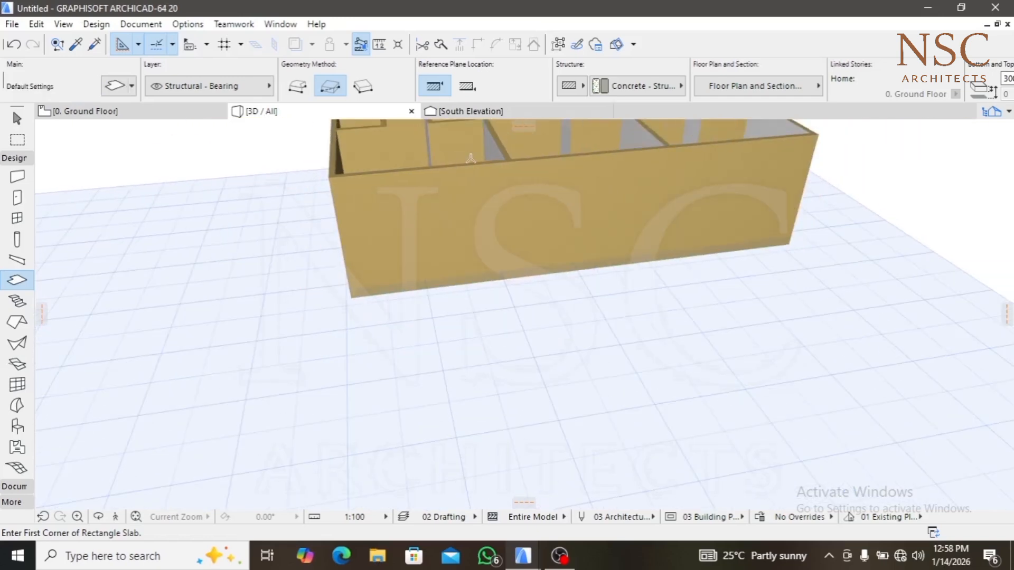
scroll(471, 158, "down", 2)
middle_click_drag(435, 215, 357, 368)
scroll(479, 258, "up", 4)
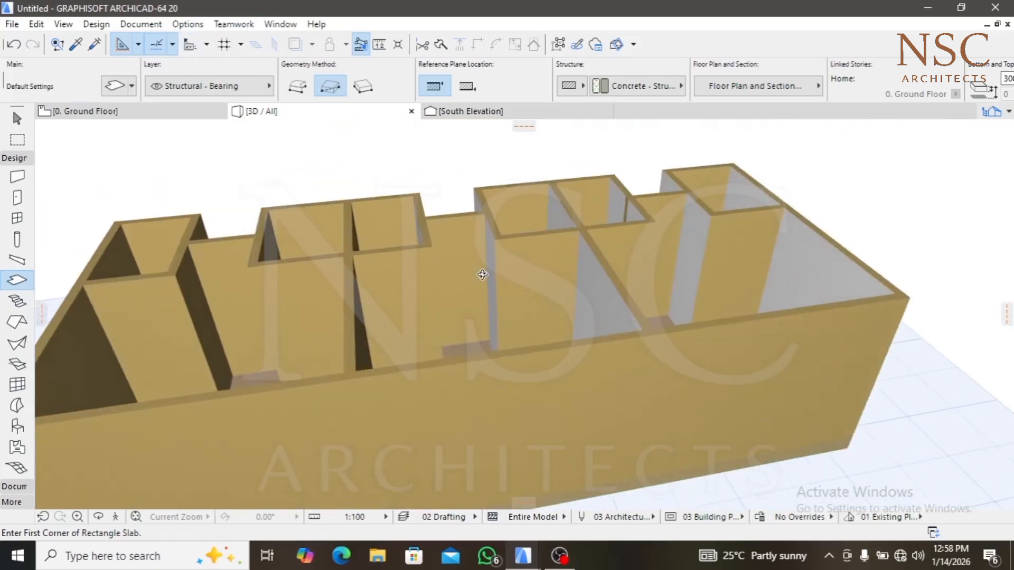
mouse_move(482, 274)
middle_mouse_down("shift")
mouse_move(355, 323)
mouse_move(462, 301)
mouse_move(478, 272)
middle_mouse_up("shift")
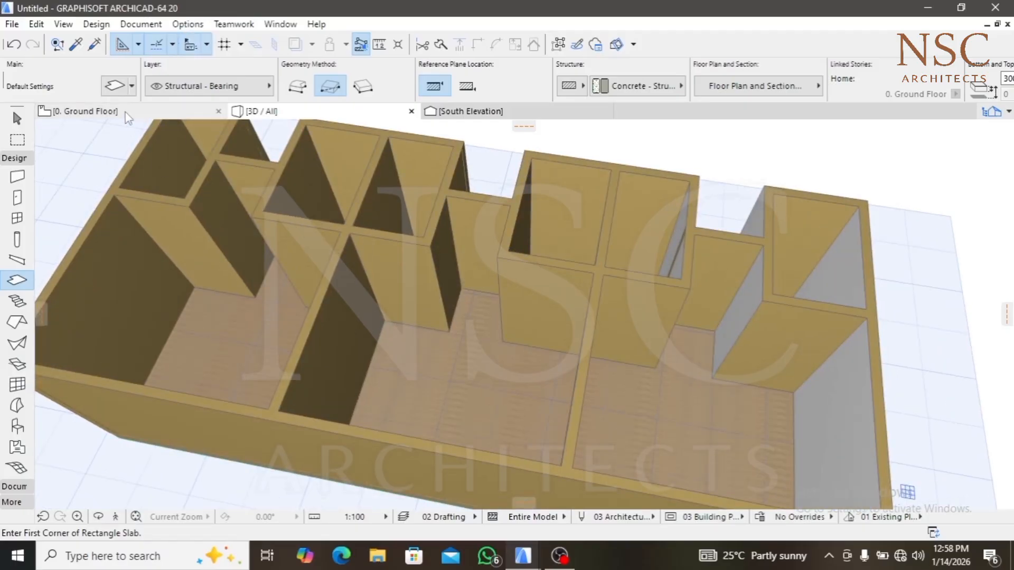
On the ground floor plan, start a guide polyline at the plan's lower-left outer wall corner with a 1125 mm segment straight down
left_click(84, 111)
scroll(318, 261, "down", 3)
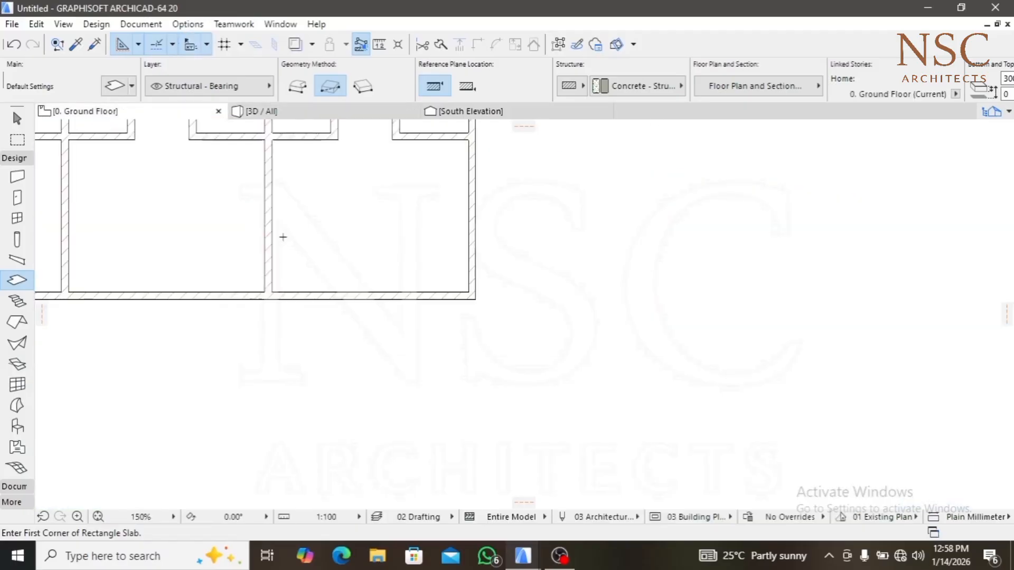
middle_click_drag(284, 248, 356, 243)
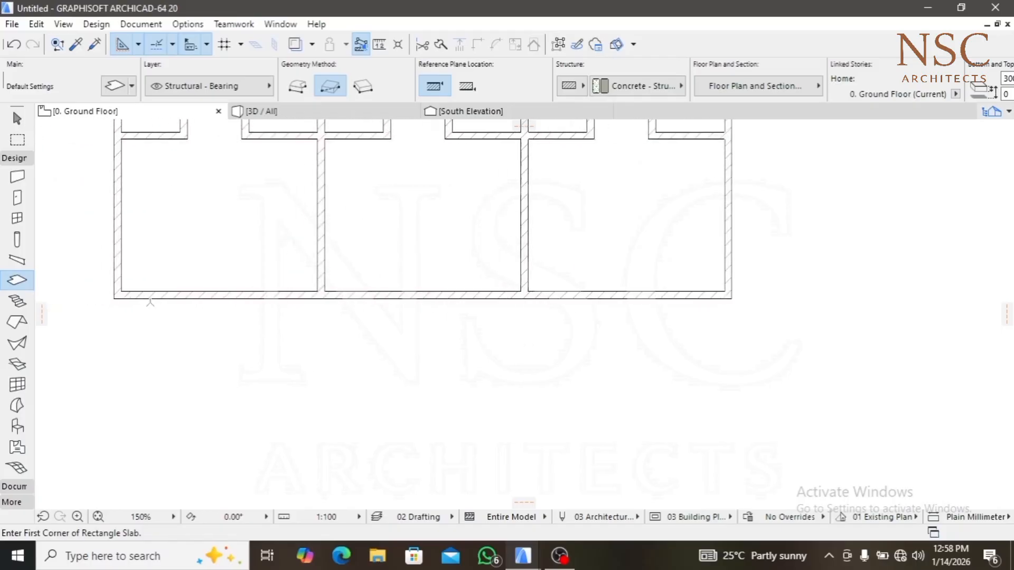
left_click(15, 159)
left_click(11, 175)
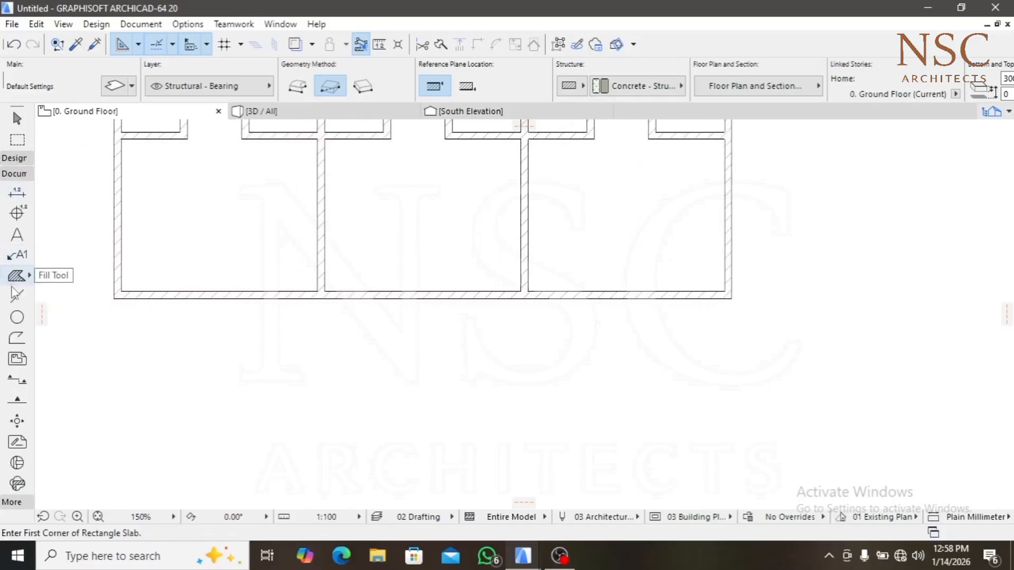
left_click(17, 295)
scroll(127, 306, "up", 5)
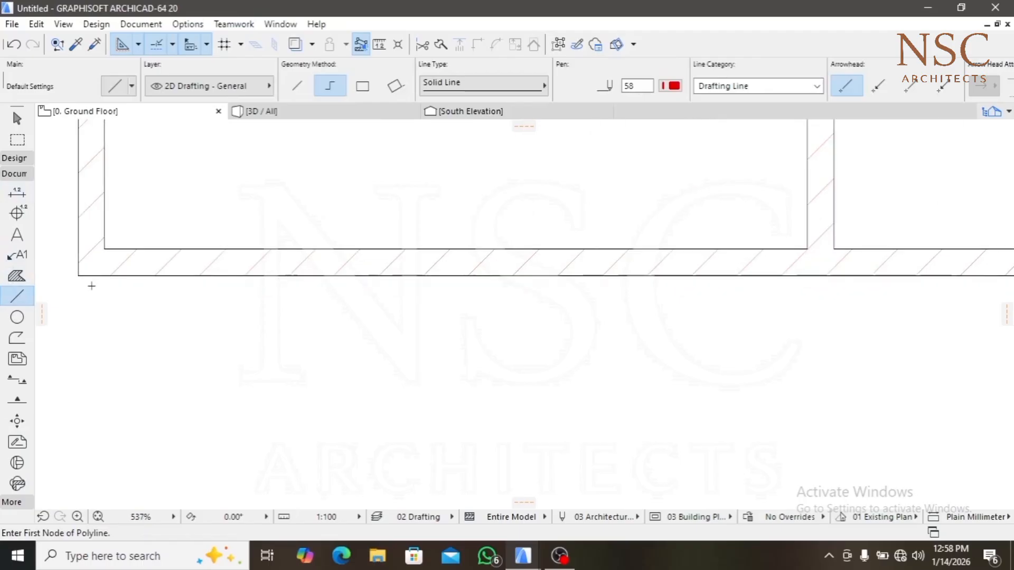
left_click(78, 276)
middle_click_drag(98, 320, 178, 268)
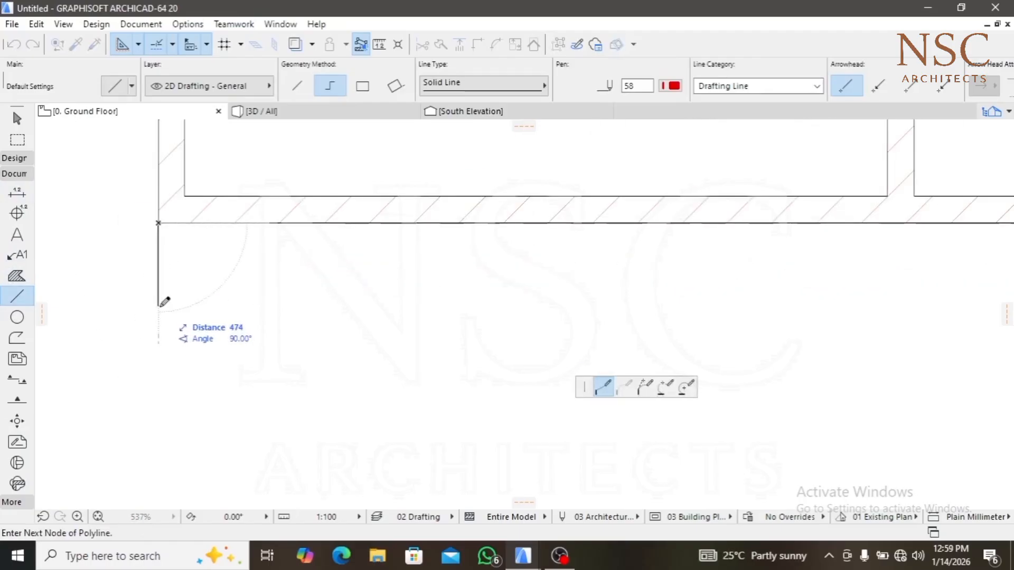
type("1125")
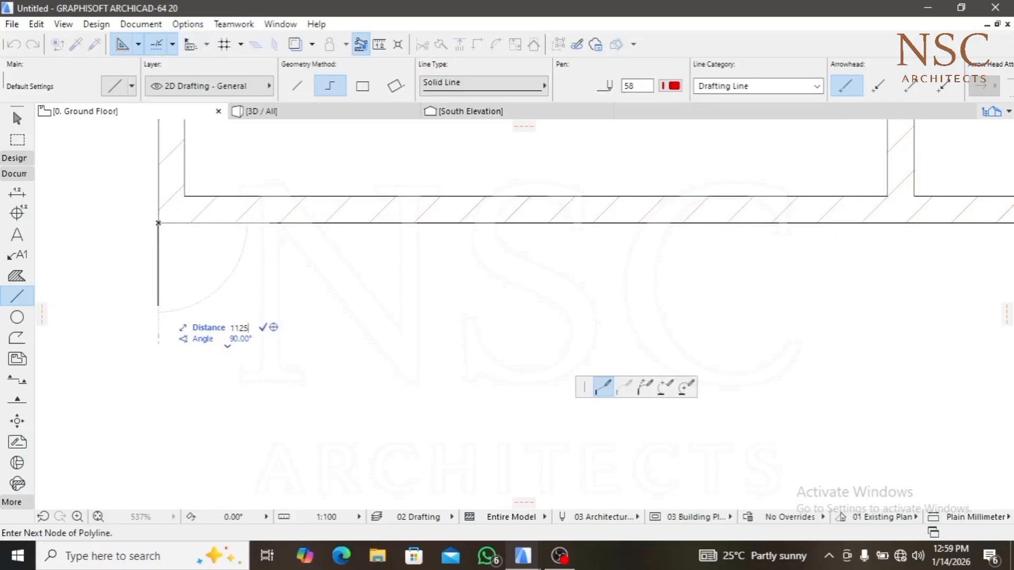
key("Return")
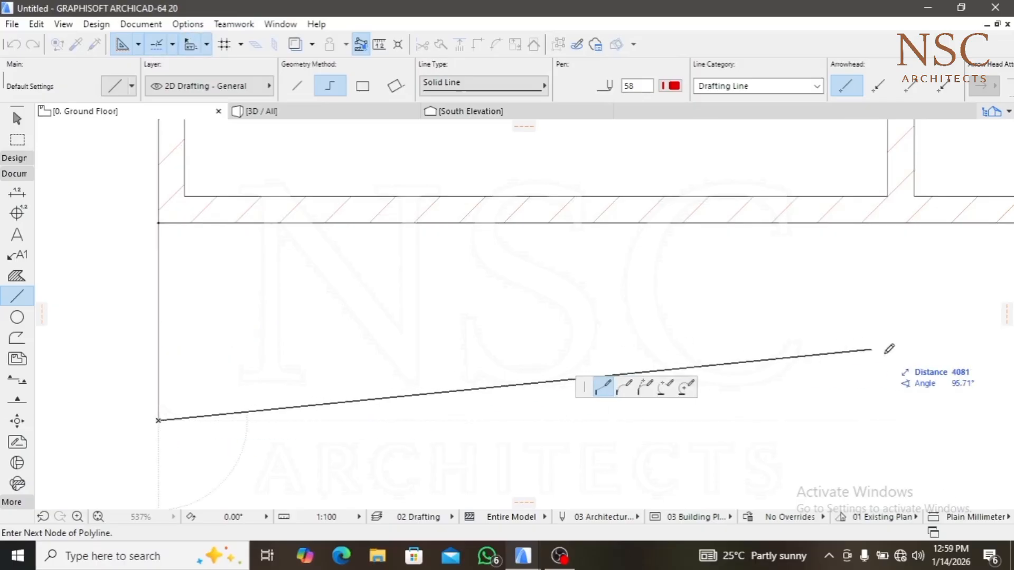
Continue the guide polyline horizontally until level with the plan's lower-right outer corner and finish it with a short diagonal stub
scroll(459, 280, "down", 5)
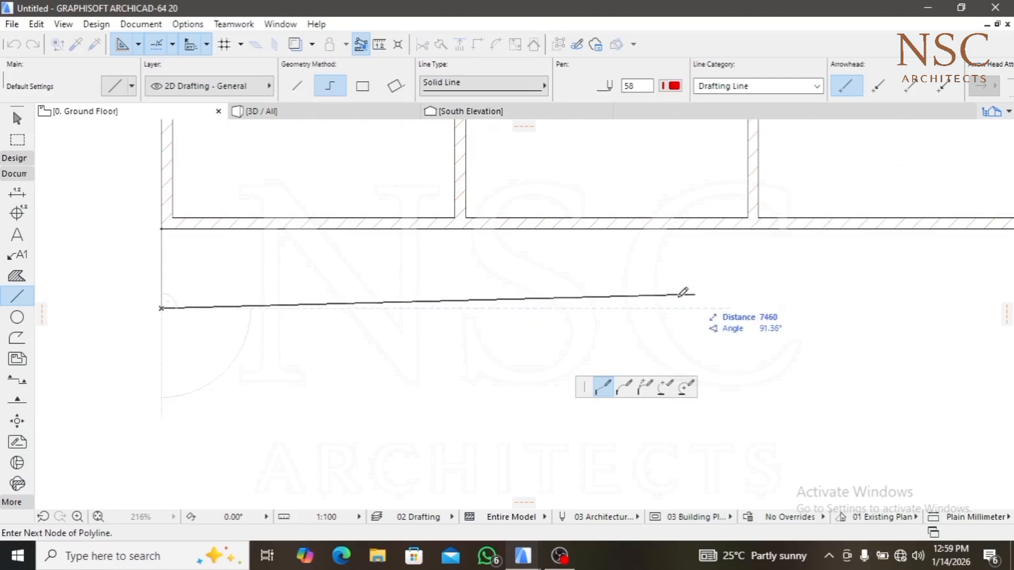
middle_click_drag(687, 296, 349, 307)
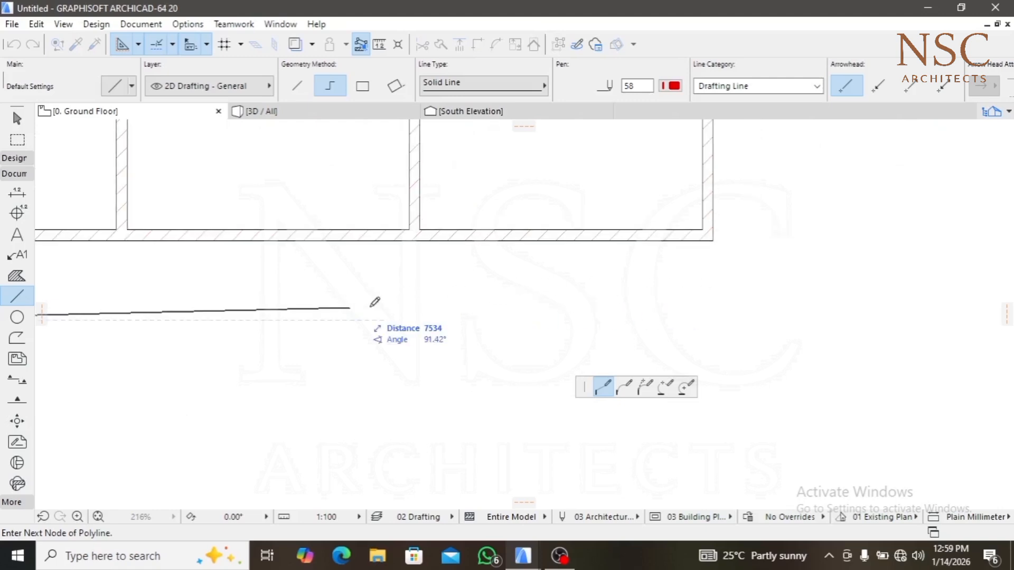
left_click(712, 319)
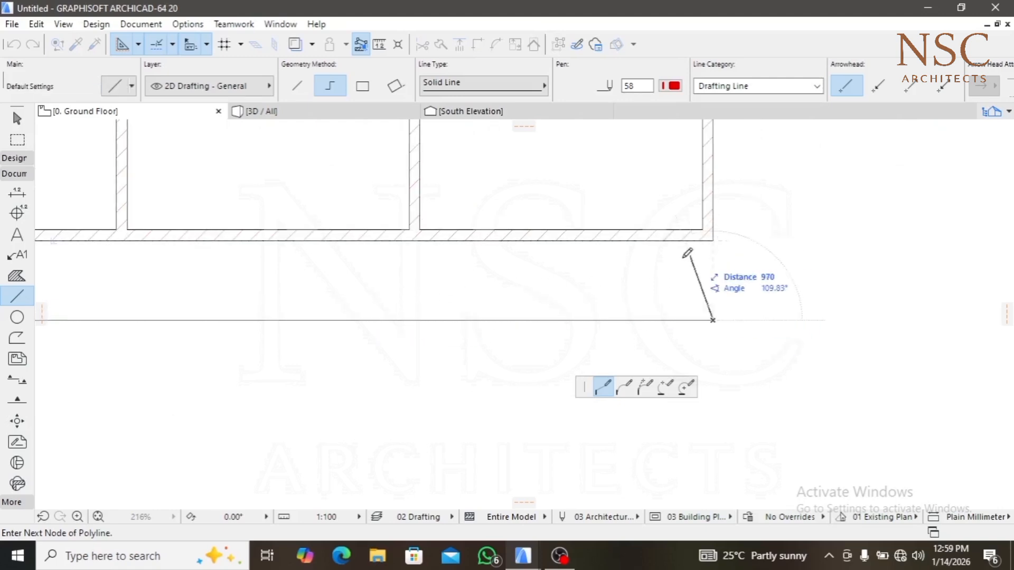
double_click(649, 270)
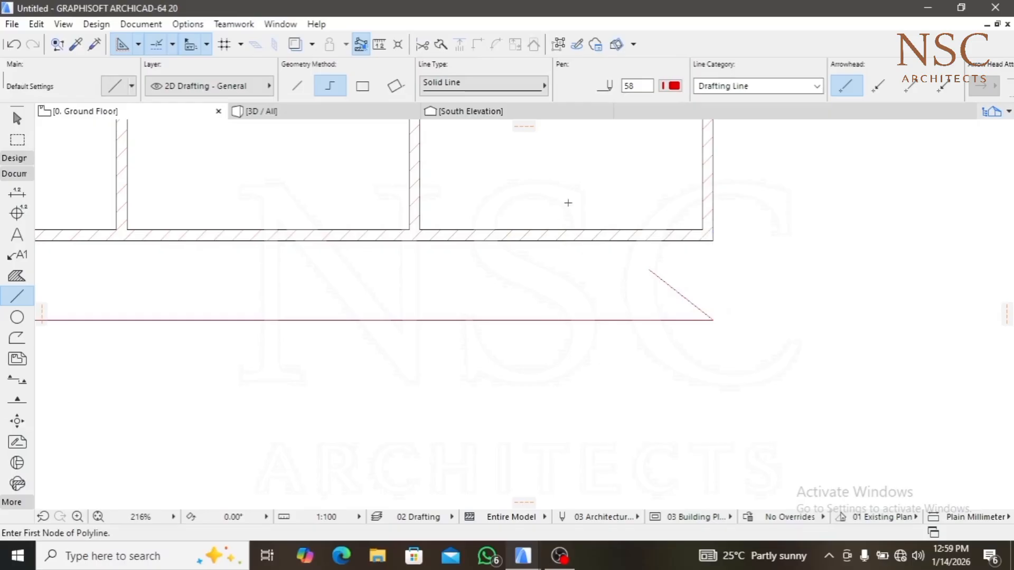
Offset the floor slab's lower edge outward to the guide polyline, 1125 mm beyond the front wall
left_click(577, 201, "shift")
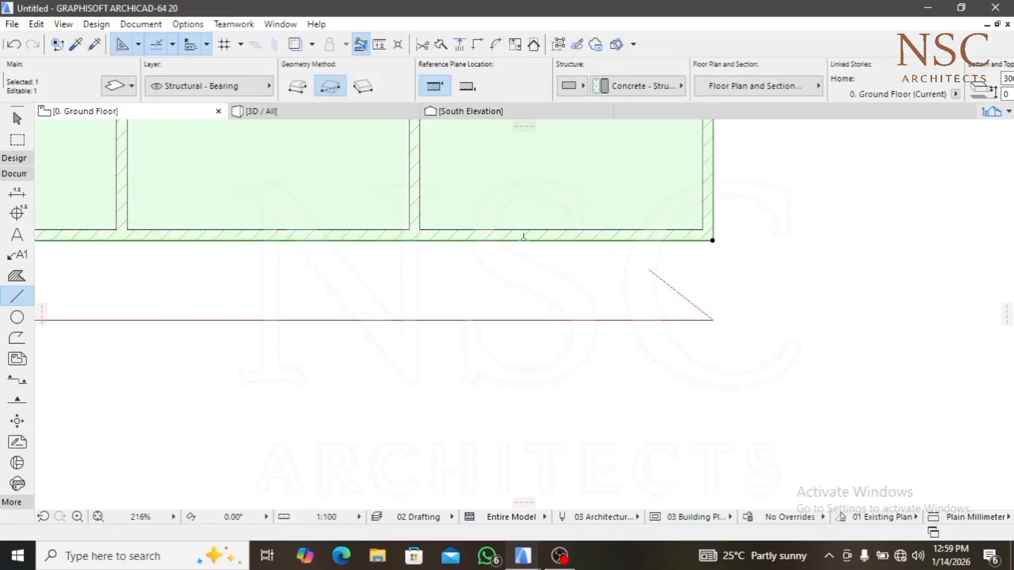
left_click(517, 239)
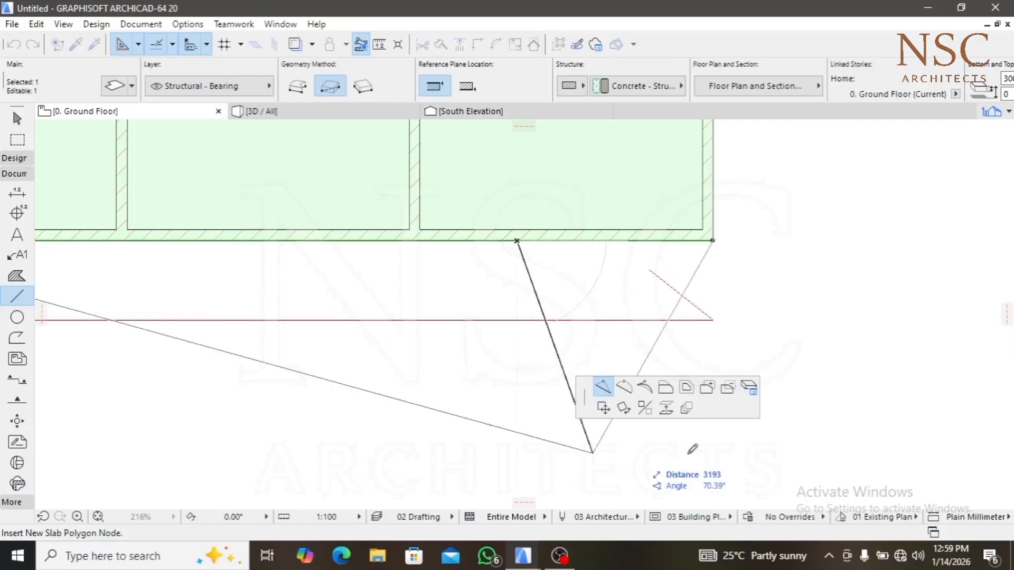
left_click(665, 389)
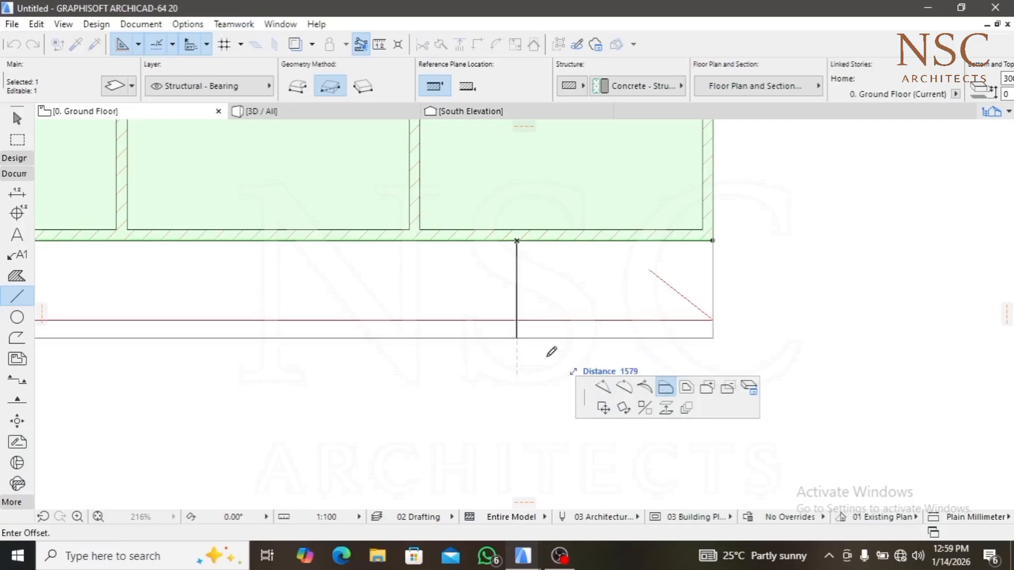
scroll(499, 321, "down", 2)
scroll(499, 321, "down", 1)
middle_click_drag(169, 333, 282, 346)
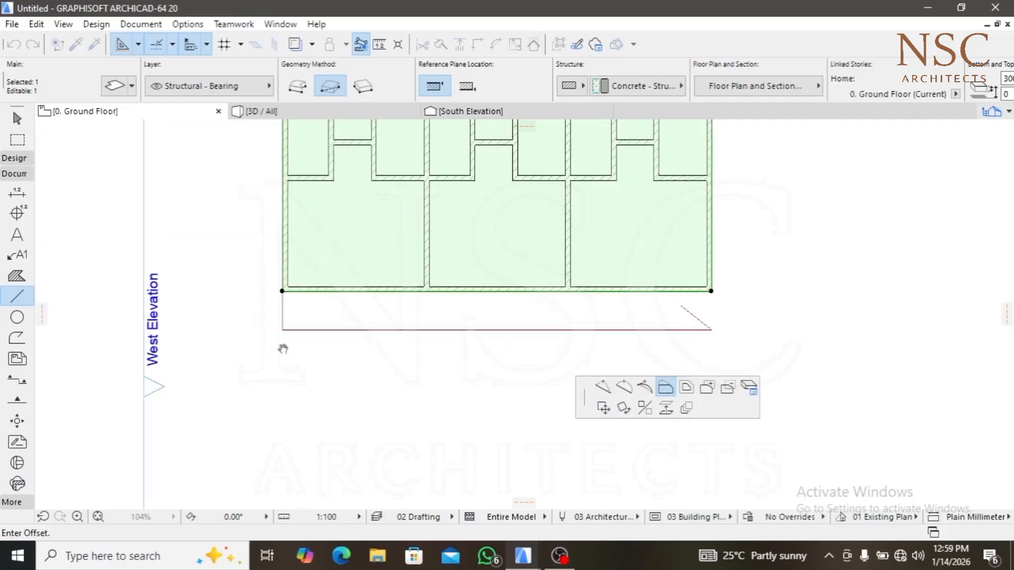
scroll(282, 334, "up", 2)
scroll(283, 334, "up", 1)
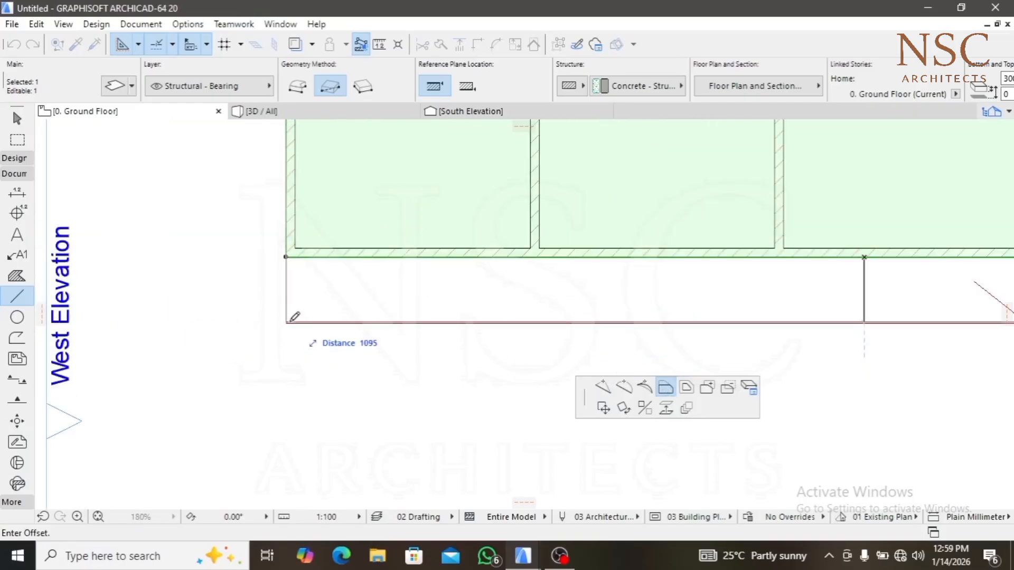
left_click(290, 320)
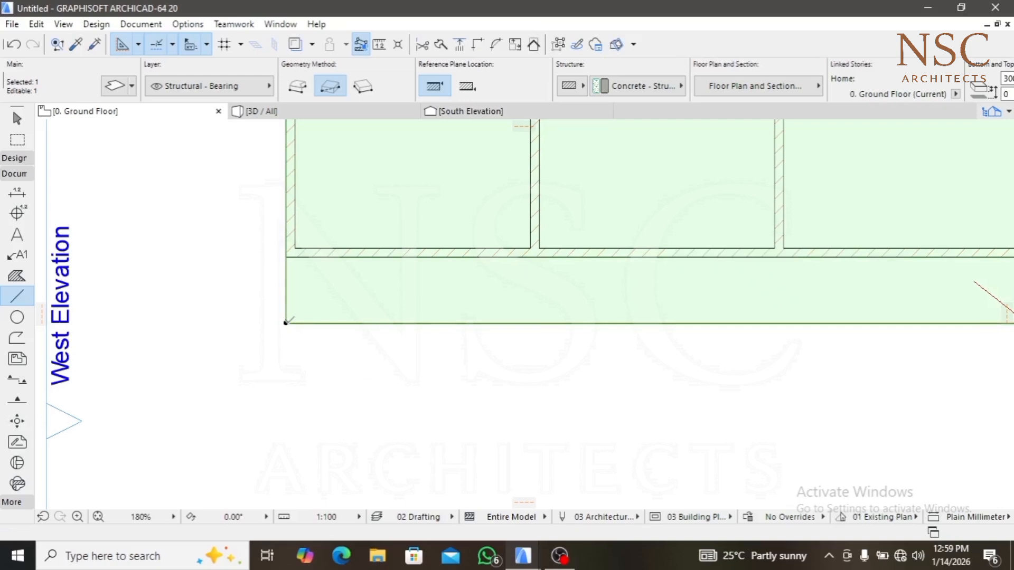
key("Escape")
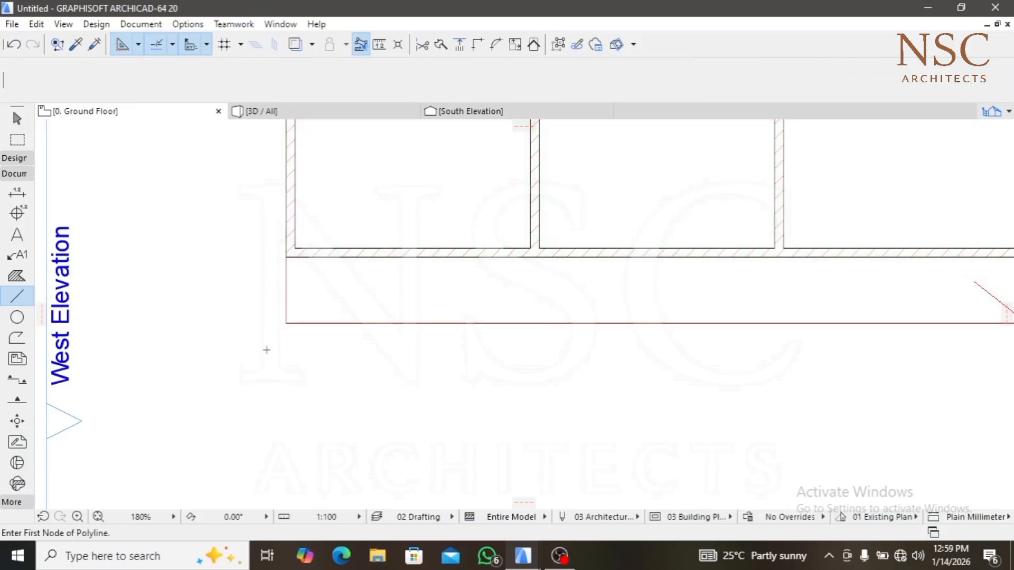
Delete the guide polyline below the plan, including its diagonal stub
scroll(301, 328, "down", 6)
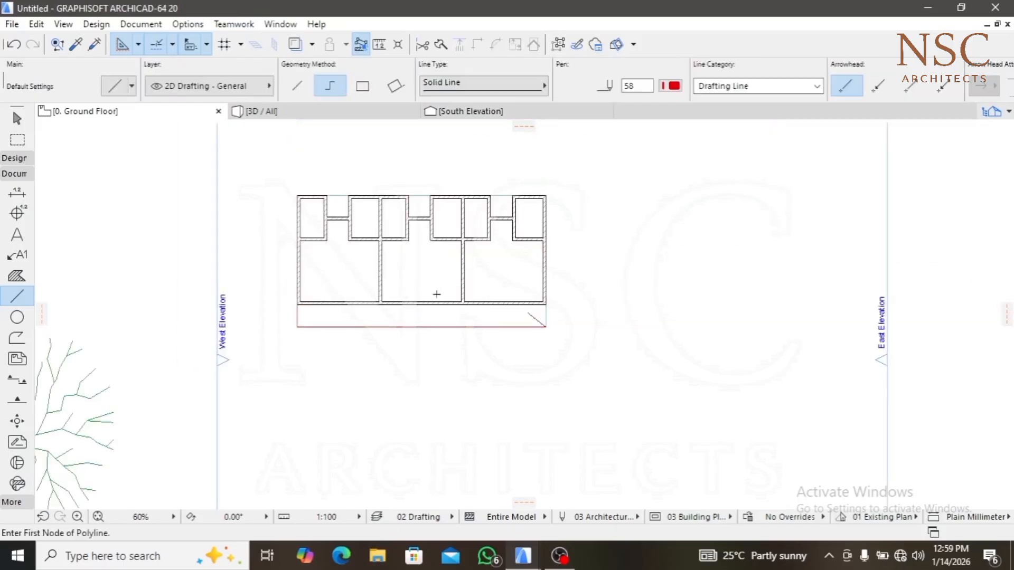
left_click(529, 315, "shift")
key("Escape")
left_click(531, 317, "shift")
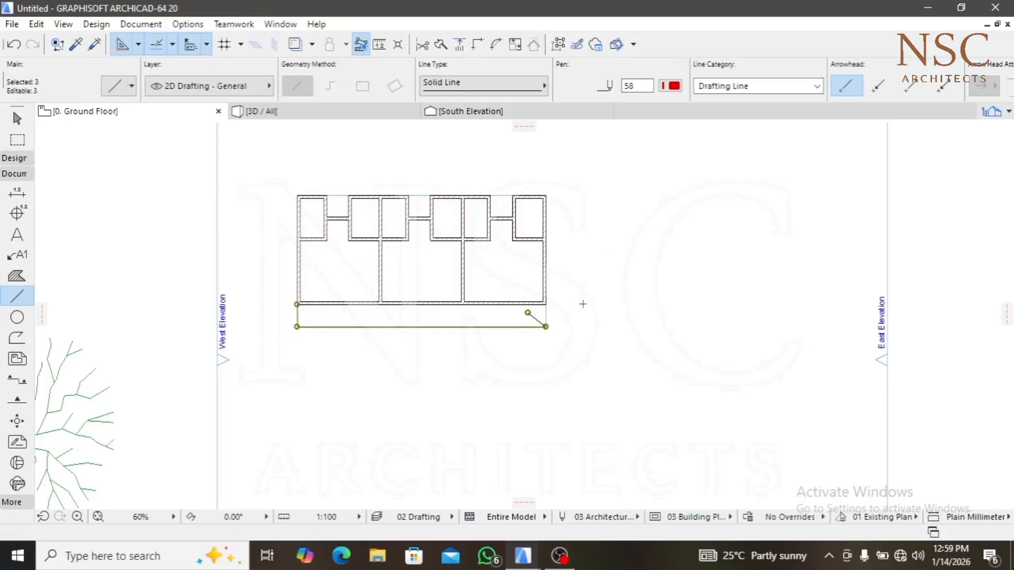
key("Escape")
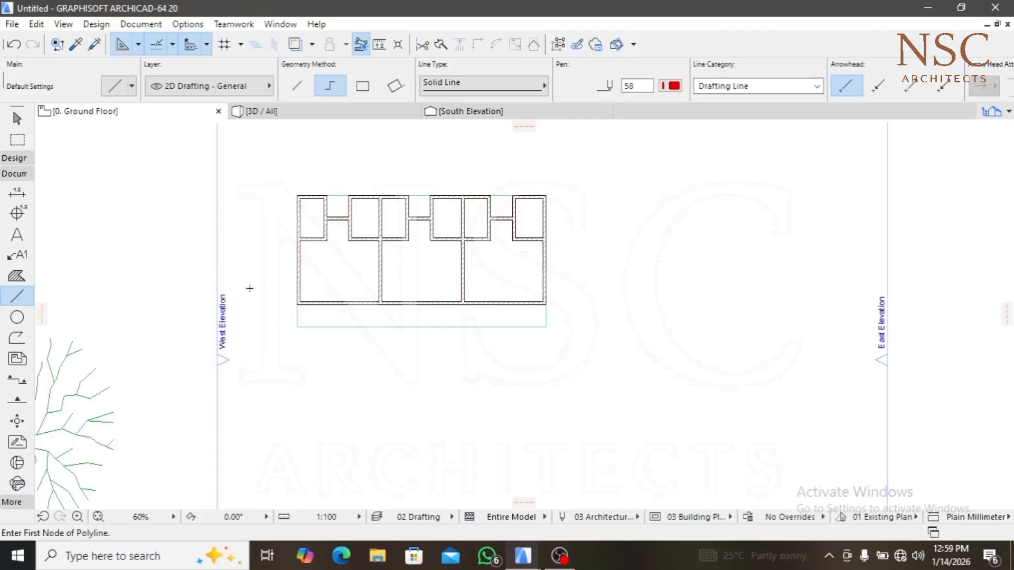
Activate the Door tool from the design tools and open its default settings
left_click(12, 173)
left_click(9, 160)
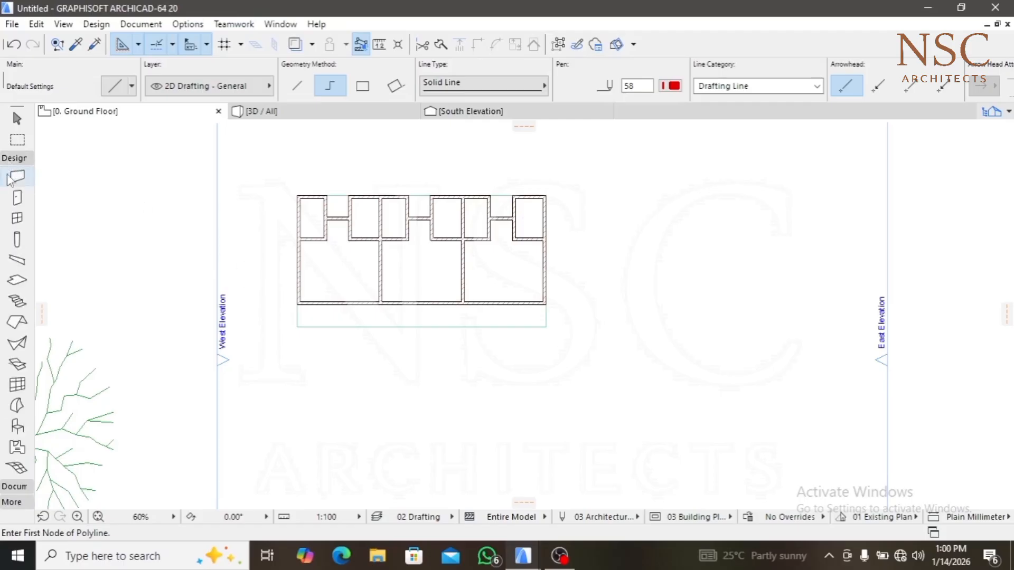
left_click(16, 199)
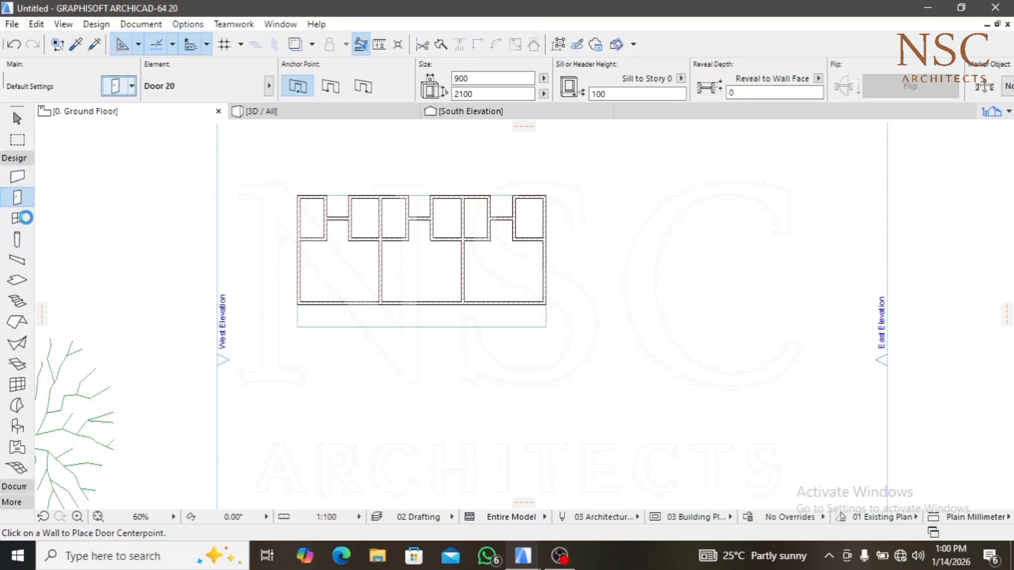
double_click(27, 197)
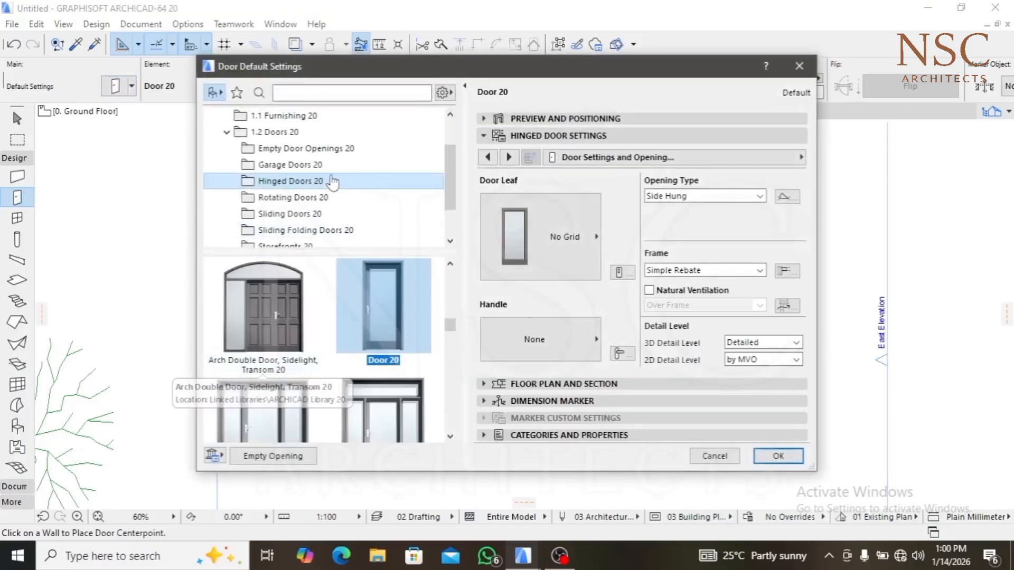
Choose IFC Door - Single Swing from the built-in IFC.apx library as the door type
scroll(338, 185, "down", 1)
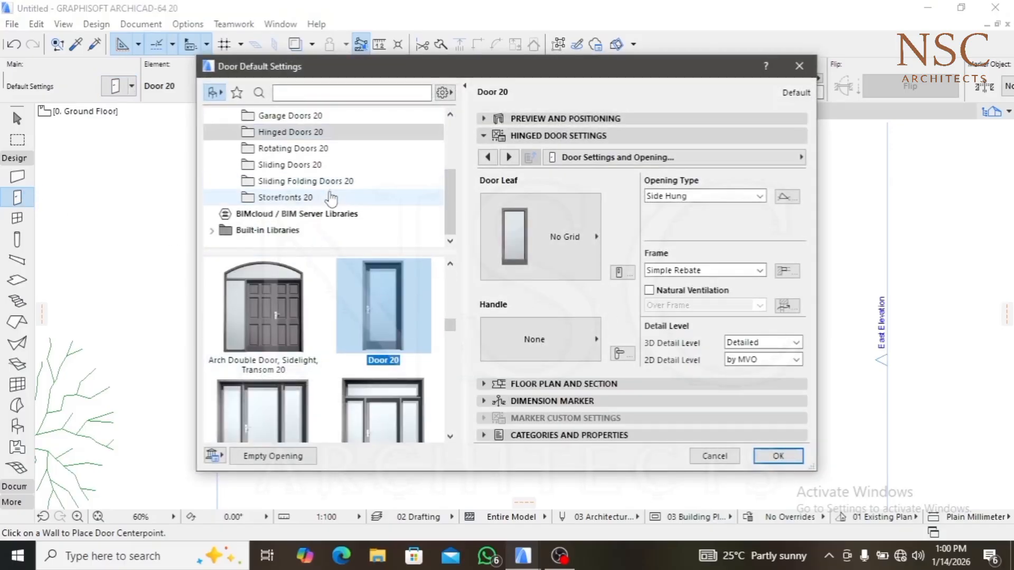
scroll(328, 201, "up", 2)
scroll(324, 207, "down", 2)
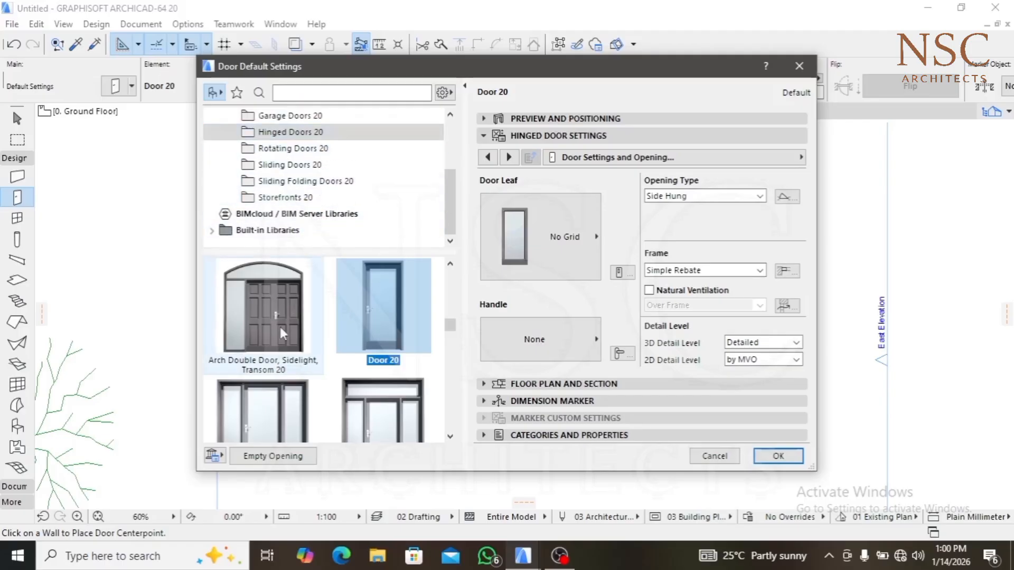
scroll(279, 324, "down", 5)
scroll(309, 356, "up", 4)
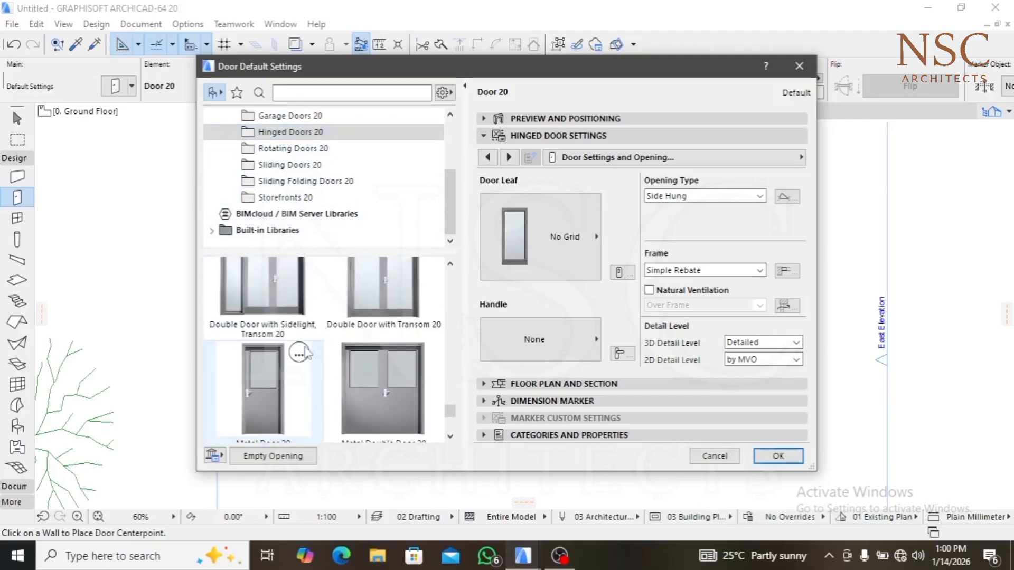
double_click(283, 231)
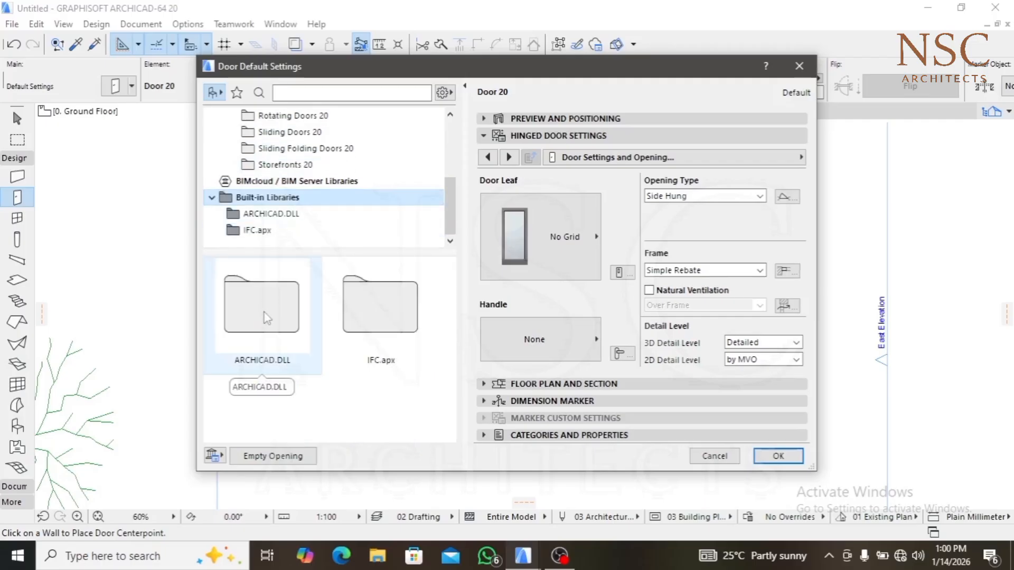
double_click(376, 313)
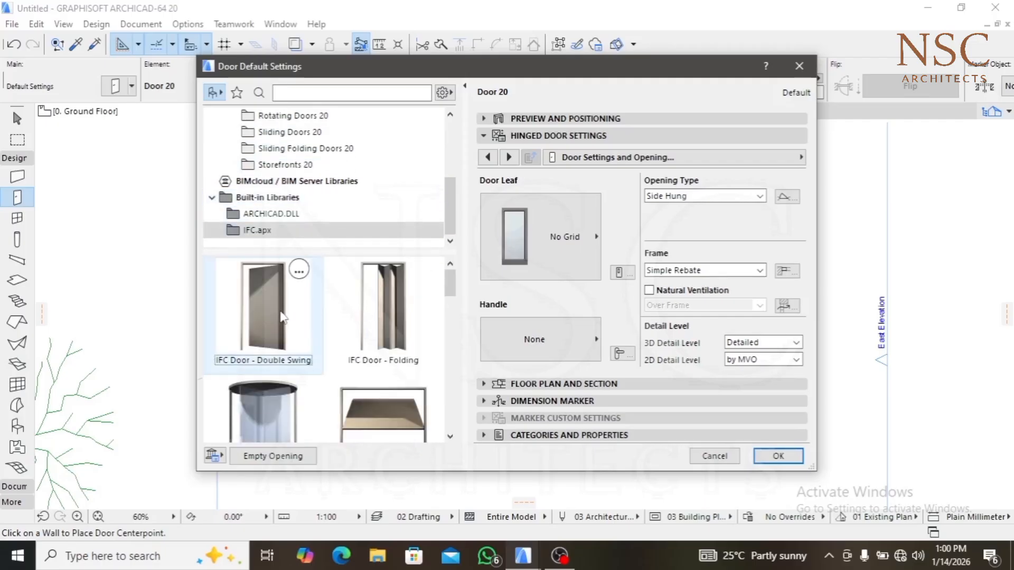
scroll(268, 319, "down", 5)
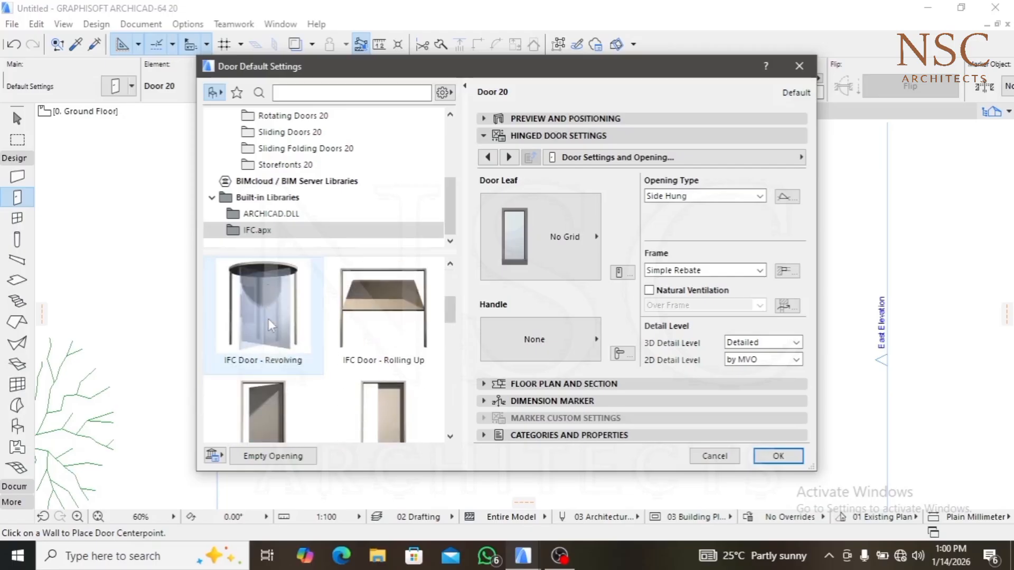
scroll(269, 319, "down", 2)
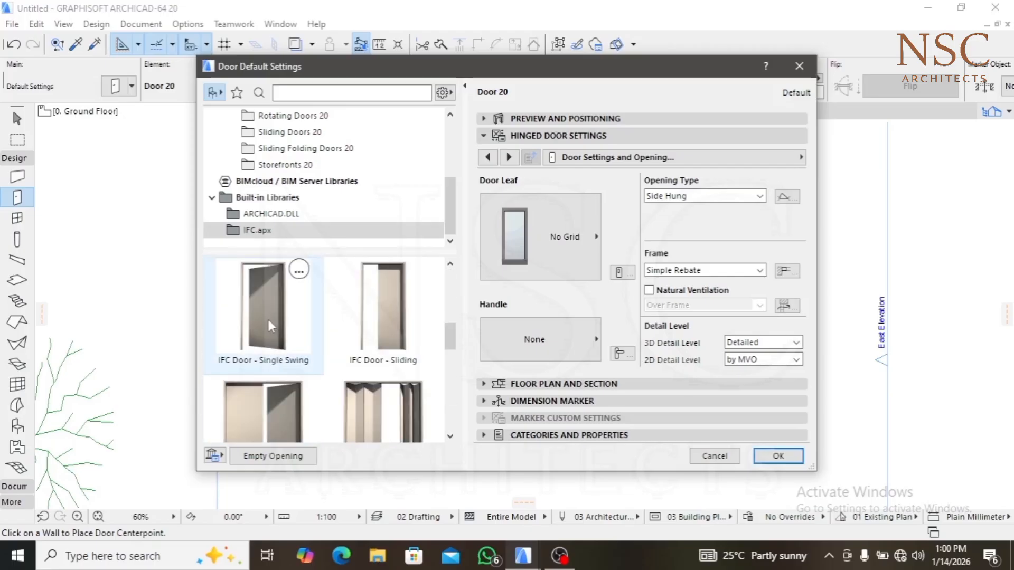
left_click(272, 318)
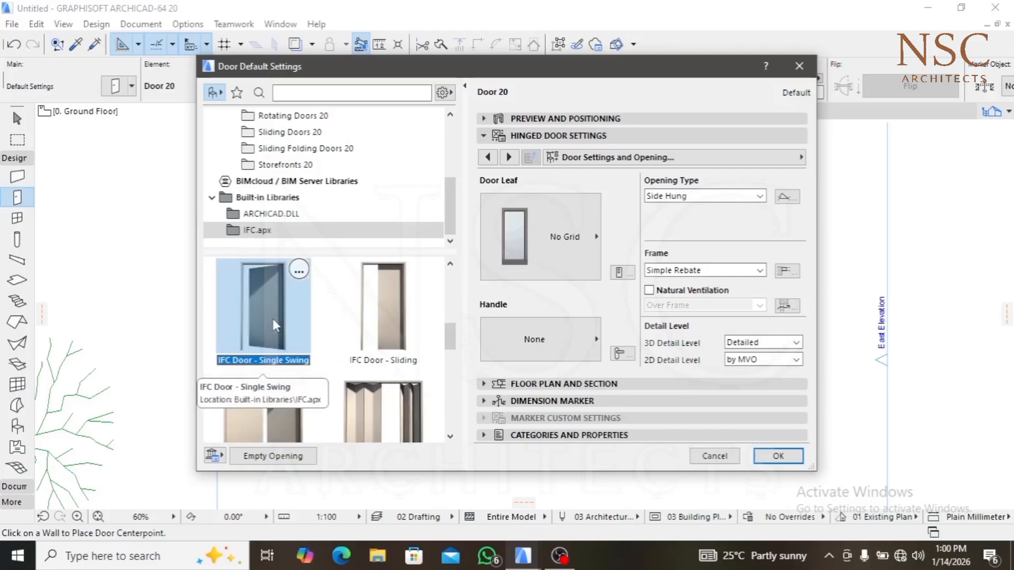
Set the door width to 900 mm and the sill height and reveal to 0, and accept the settings
left_click(544, 119)
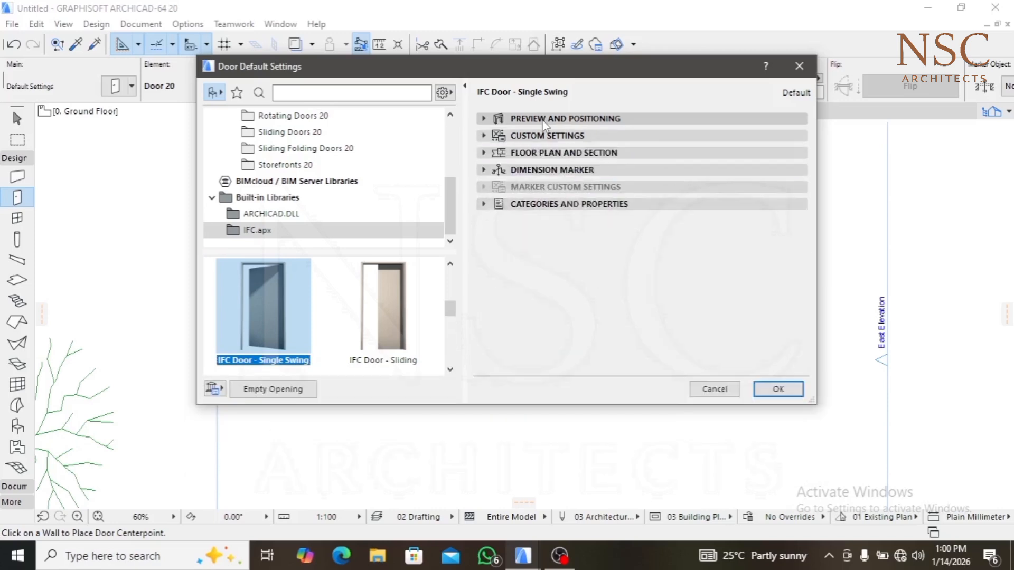
double_click(541, 148)
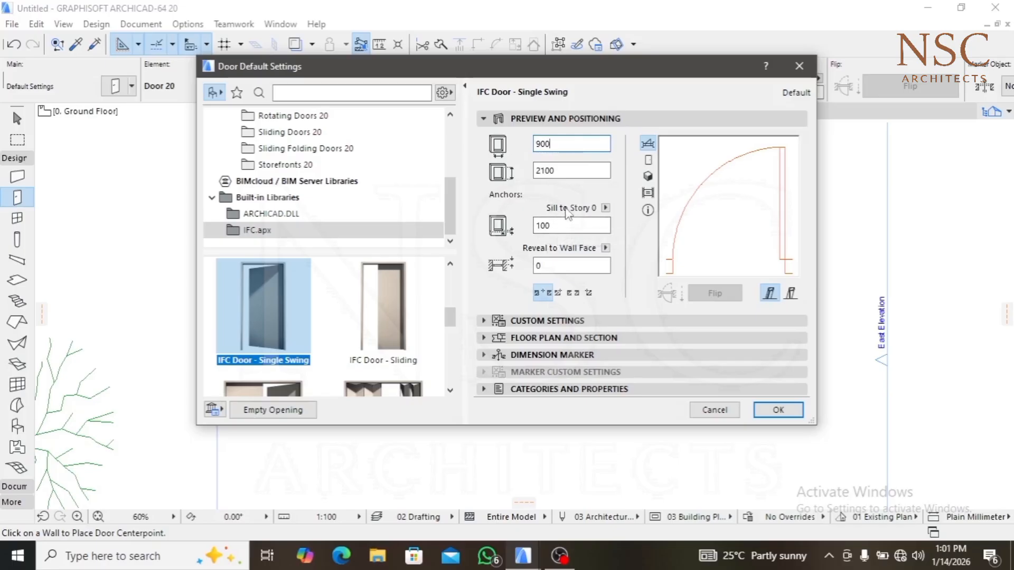
left_click(558, 227)
left_click(556, 265)
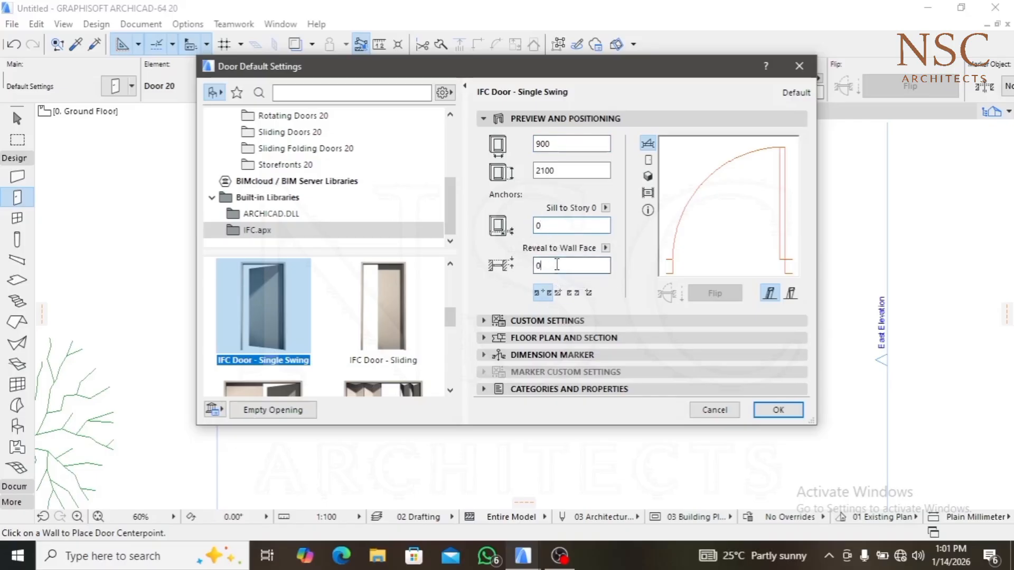
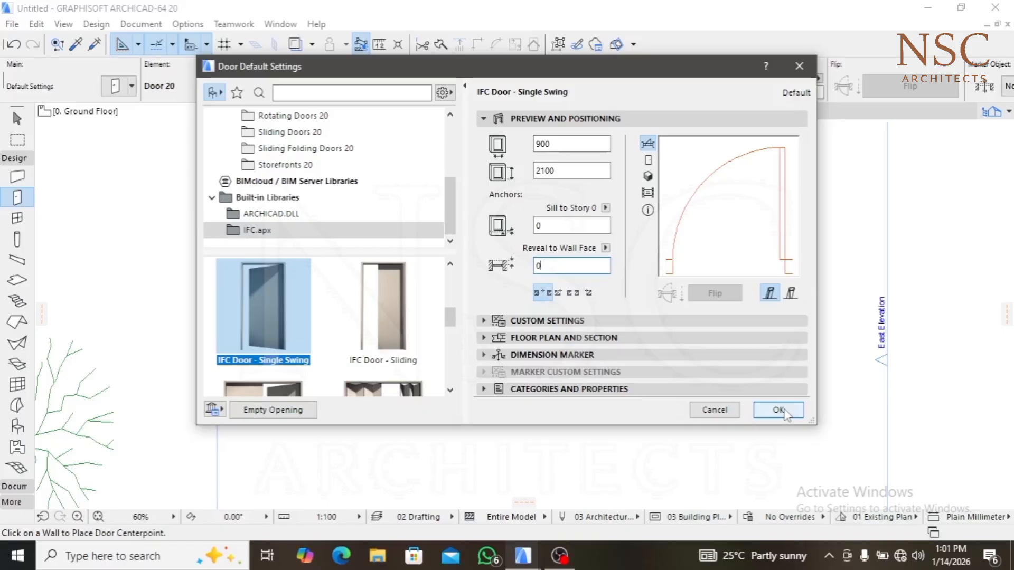
left_click(782, 411)
Place a door in the left wall of the plan's upper-right room, below the short partition, opening into the room with its hinge at the lower end
scroll(461, 294, "up", 2)
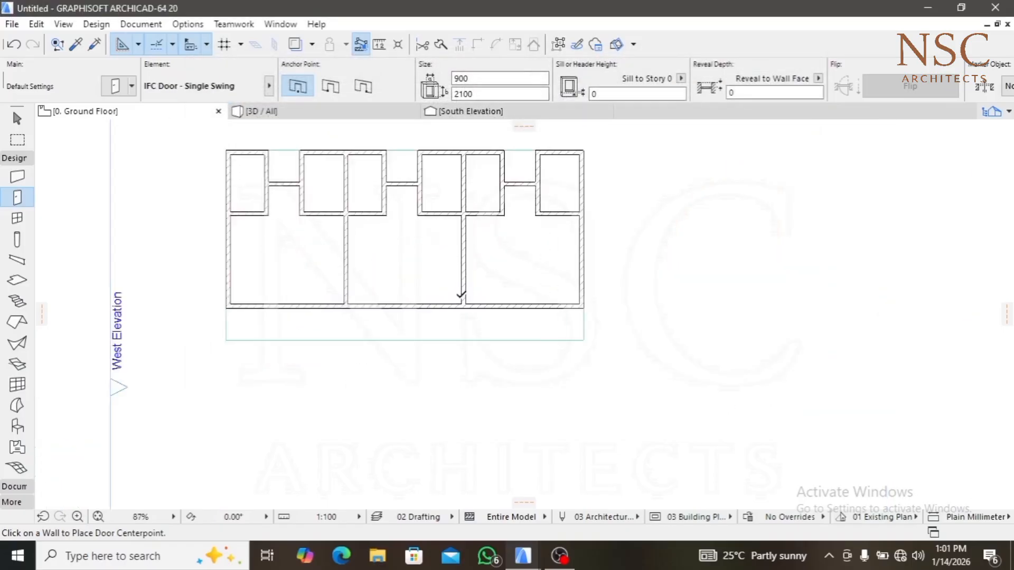
scroll(461, 294, "down", 3)
scroll(501, 237, "up", 8)
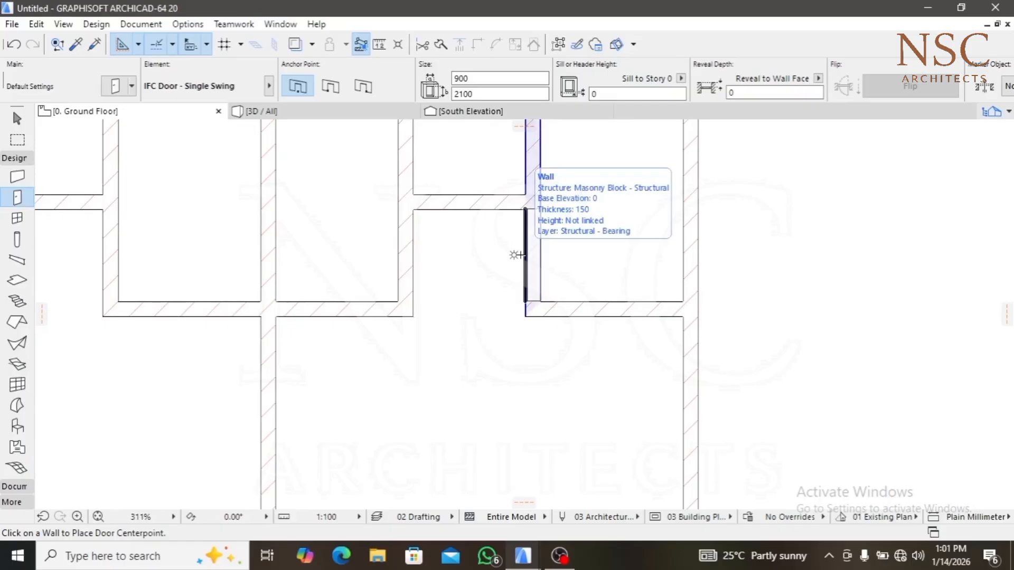
left_click(520, 255)
scroll(526, 259, "down", 5)
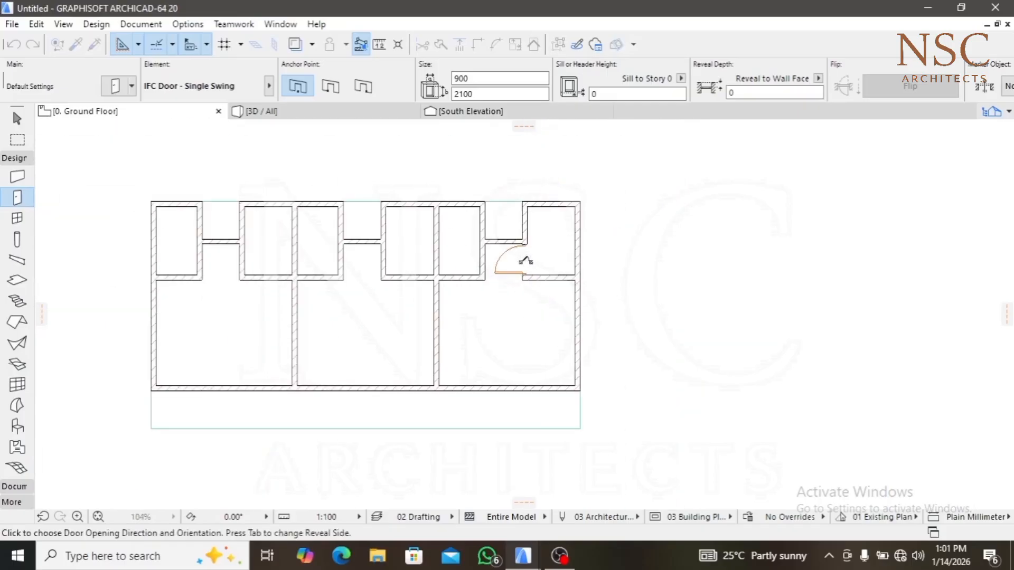
left_click(568, 272)
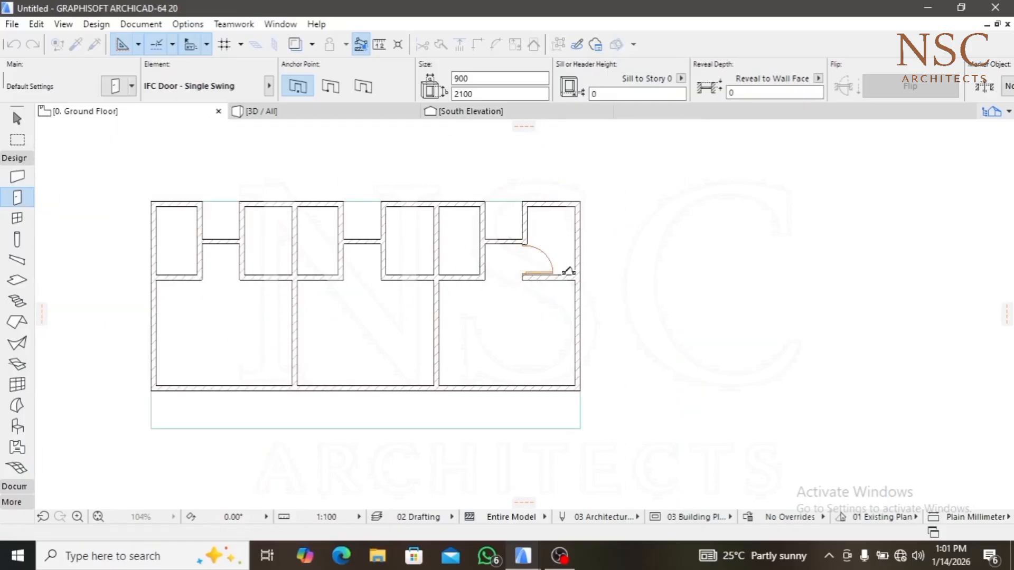
Move the new door up 1 mm so its upper jamb meets the corner of the short partition wall, and deselect it
scroll(524, 269, "up", 8)
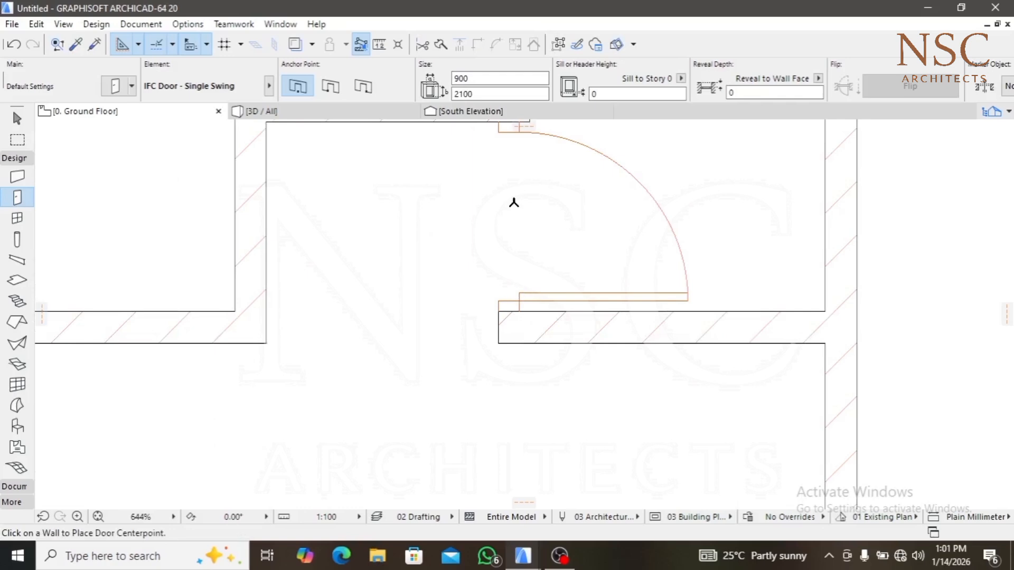
scroll(502, 227, "up", 10)
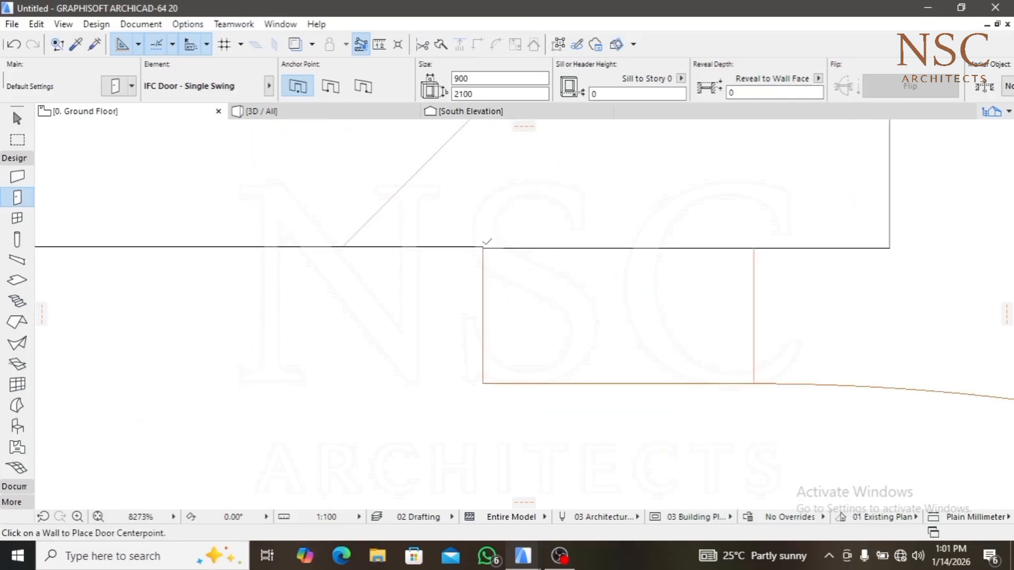
scroll(482, 239, "up", 14)
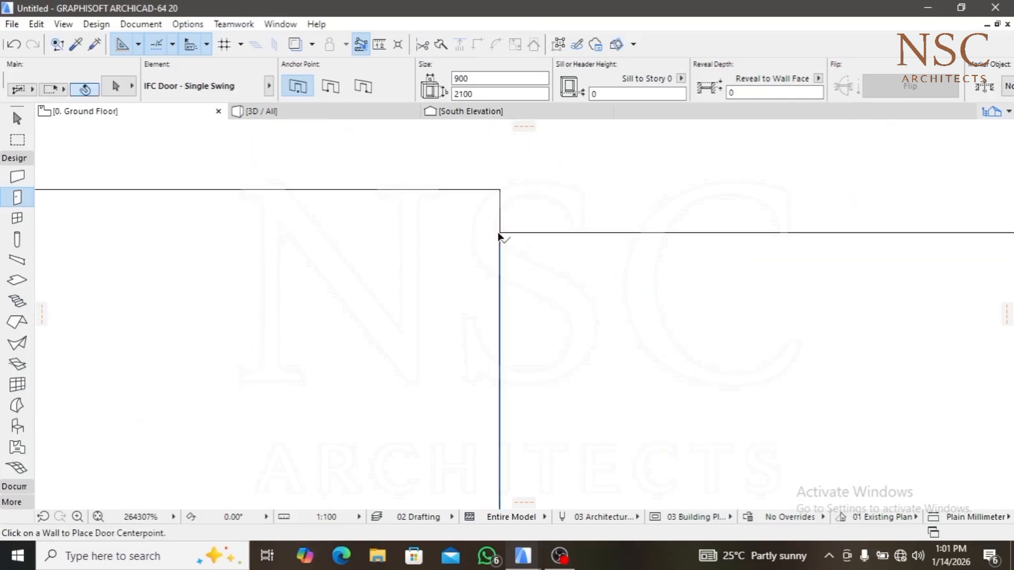
left_click(498, 232, "shift")
left_click(500, 232)
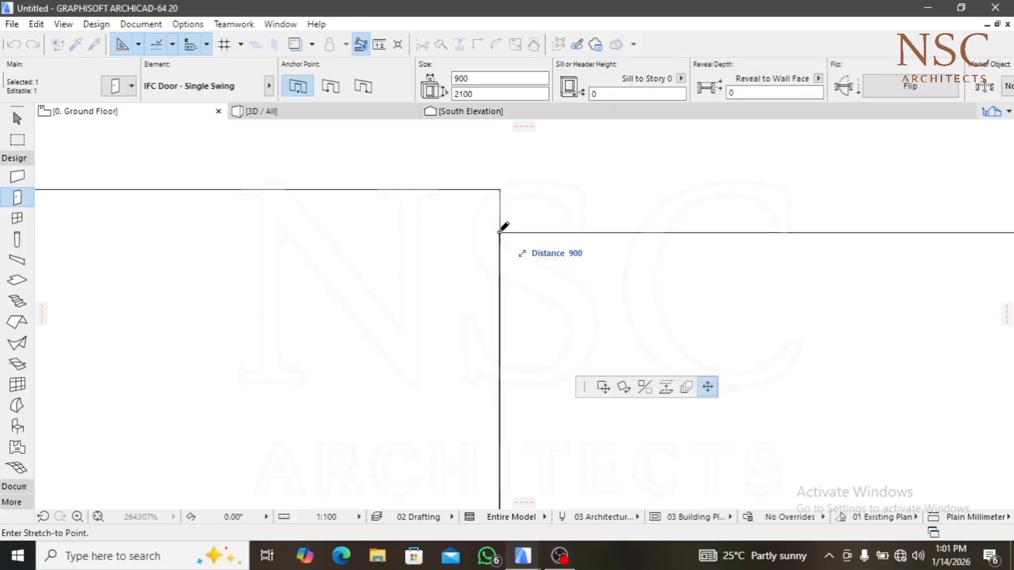
scroll(504, 274, "down", 2)
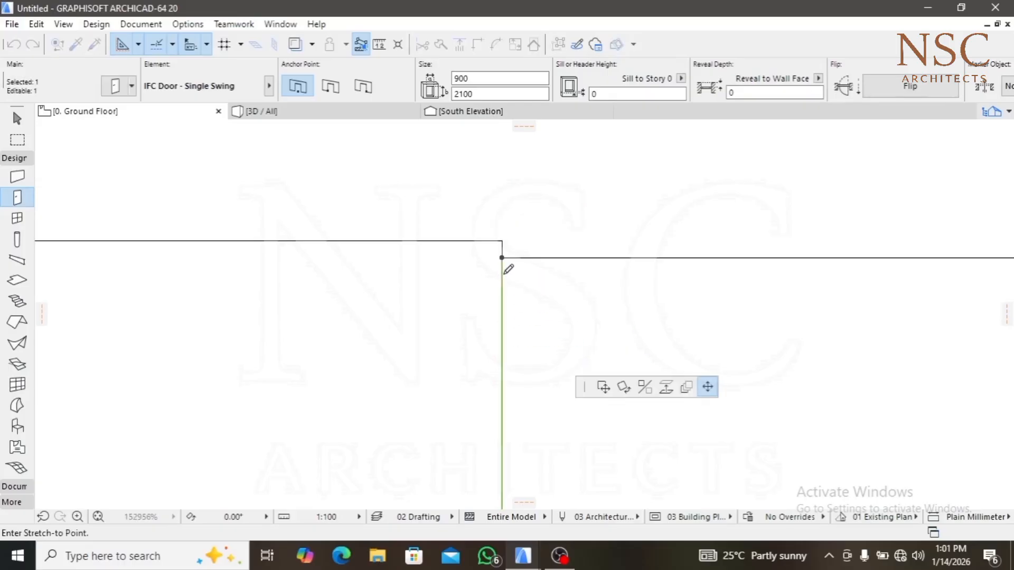
scroll(504, 274, "down", 10)
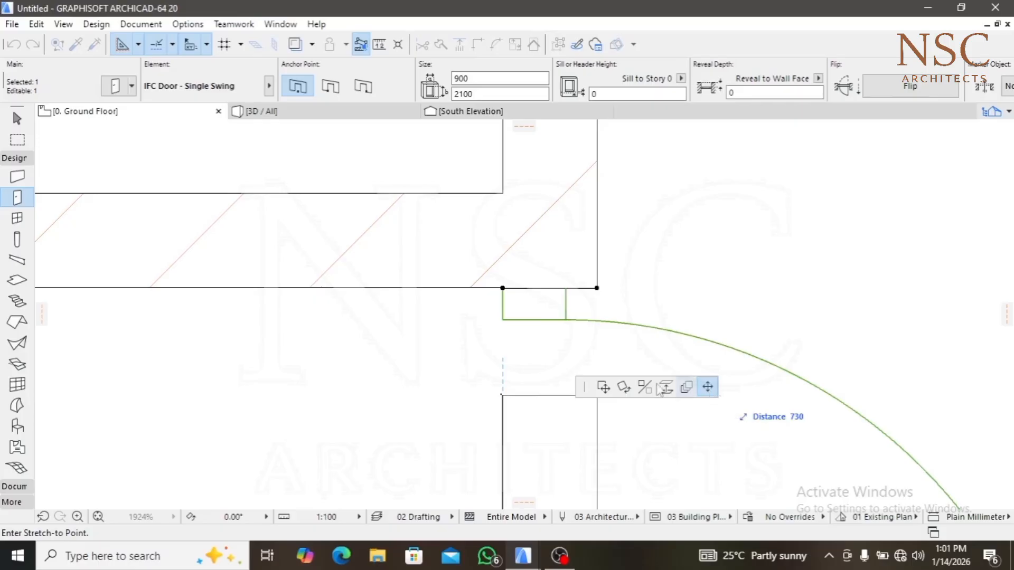
scroll(528, 245, "down", 3)
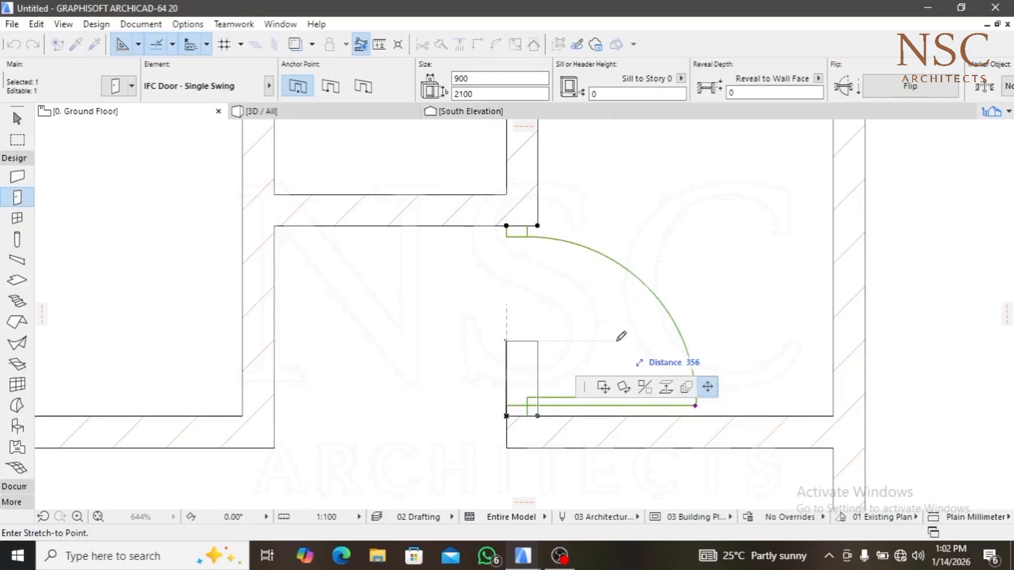
left_click(603, 388)
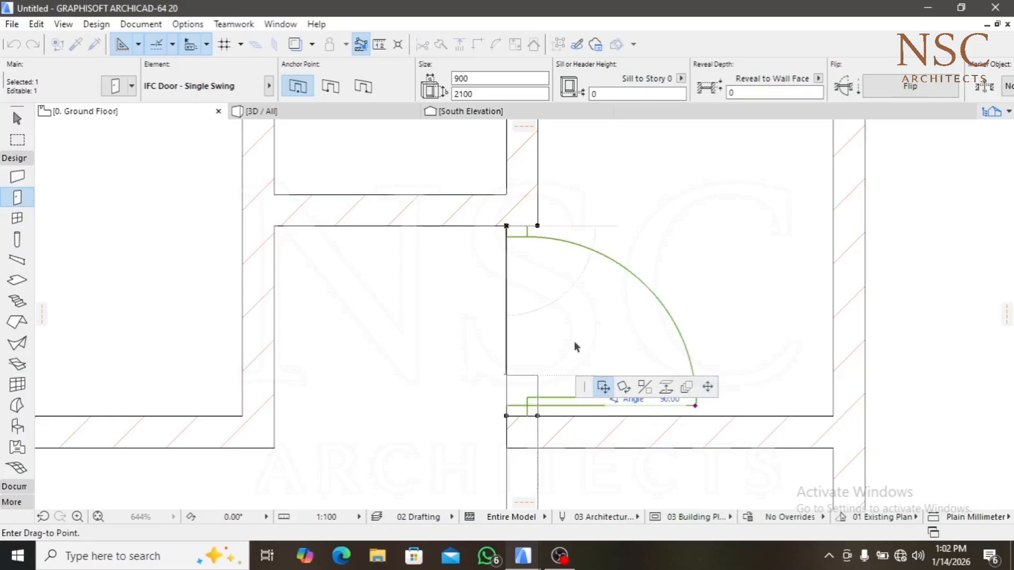
scroll(512, 229, "up", 10)
scroll(480, 267, "up", 15)
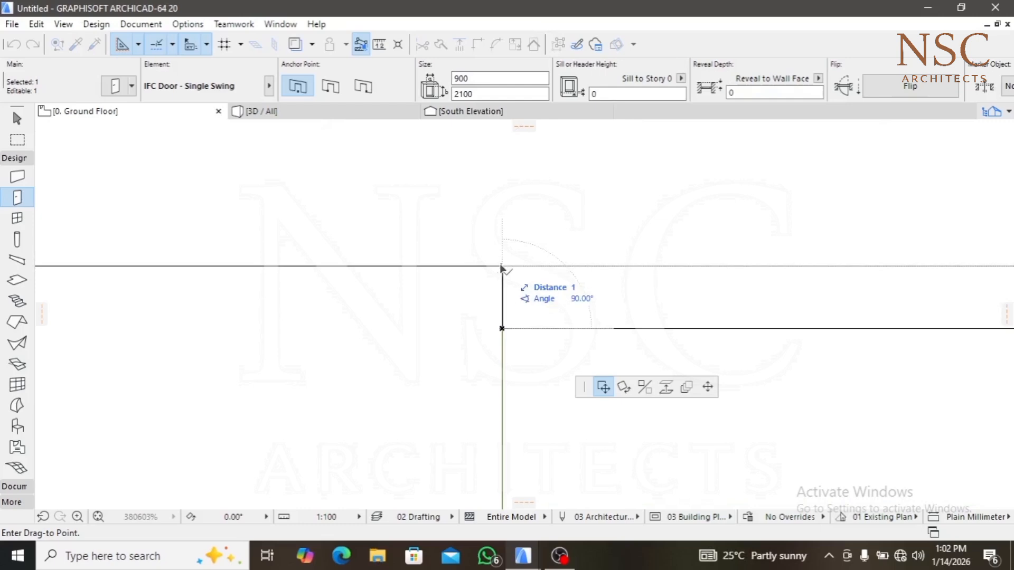
left_click(501, 267)
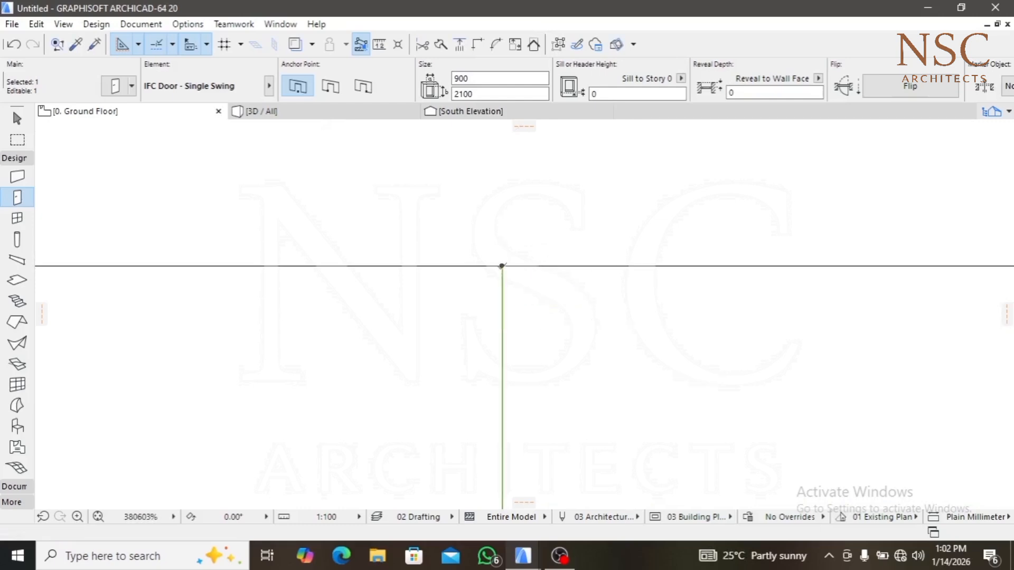
scroll(494, 275, "down", 8)
scroll(483, 285, "down", 8)
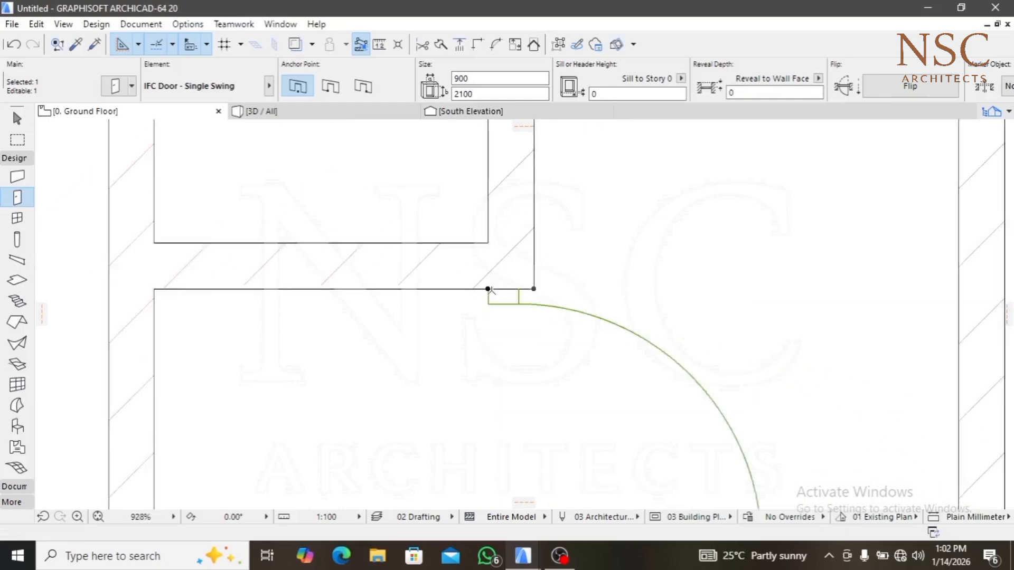
key("Escape")
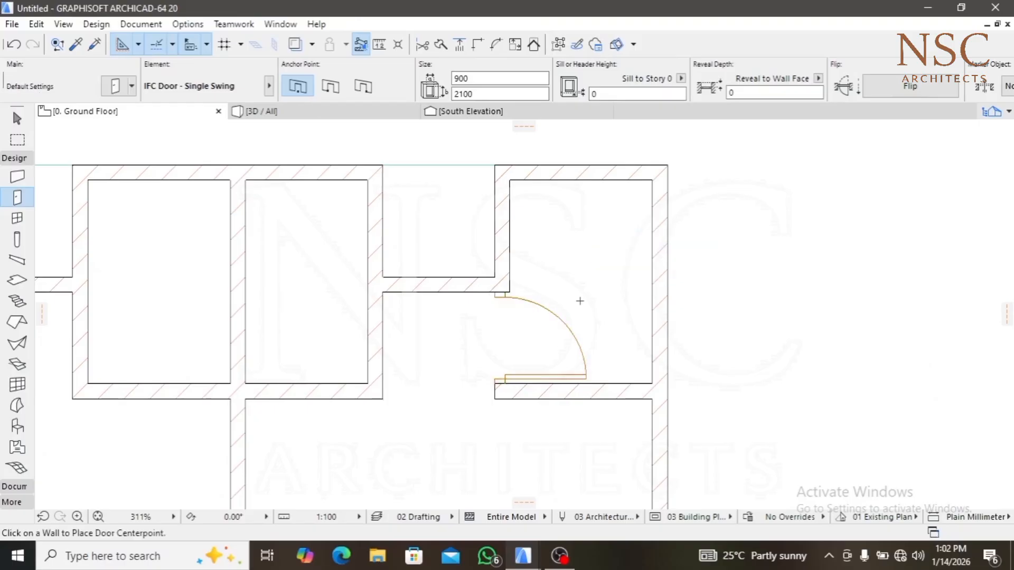
Place another door in the same wall above the short partition, opening outward into the rear recess with its hinge at the lower end
left_click(508, 227)
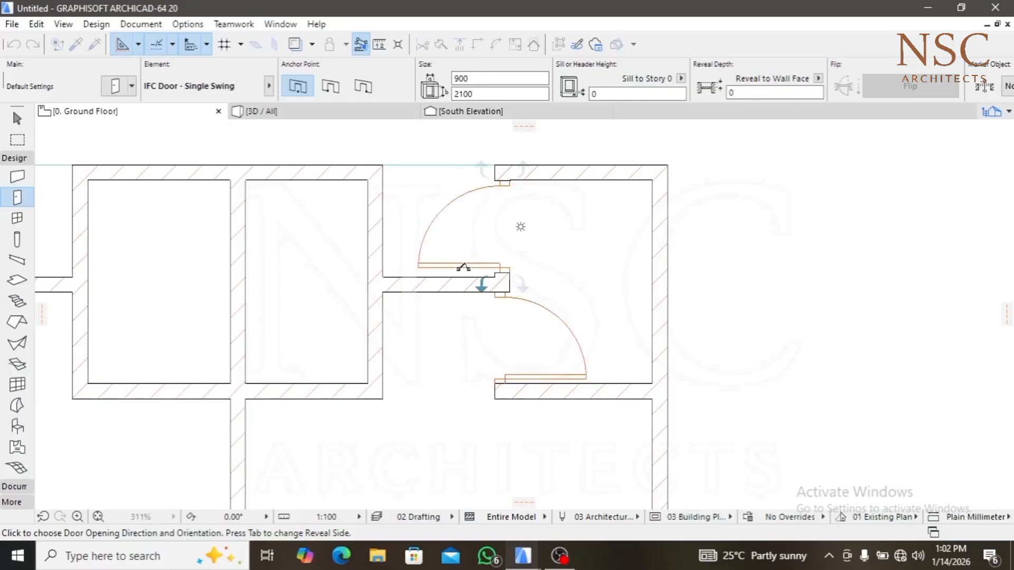
left_click(463, 266)
Move the door above the short partition down so its lower jamb meets the partition's upper face
scroll(505, 271, "up", 6)
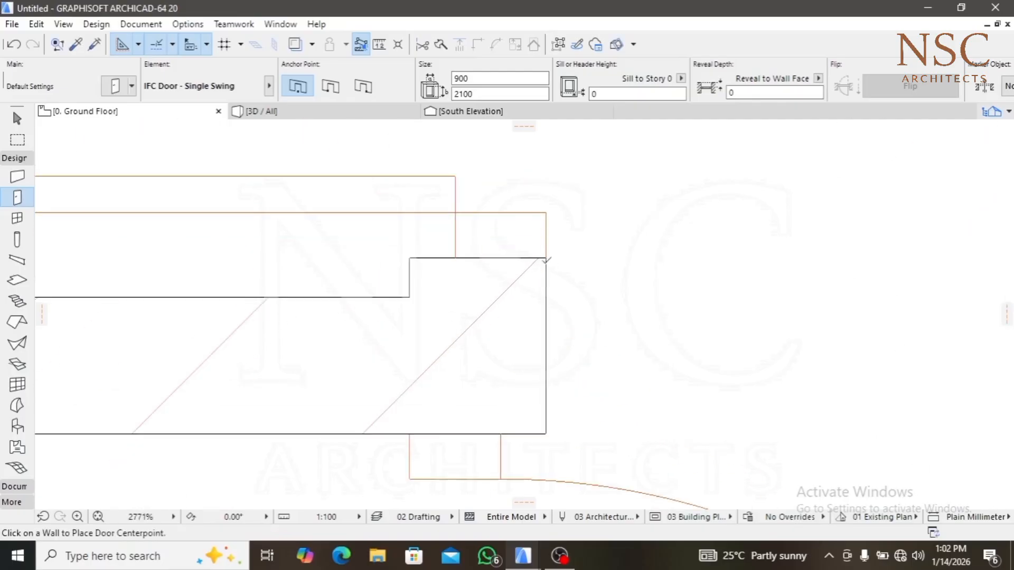
left_click(546, 261, "shift")
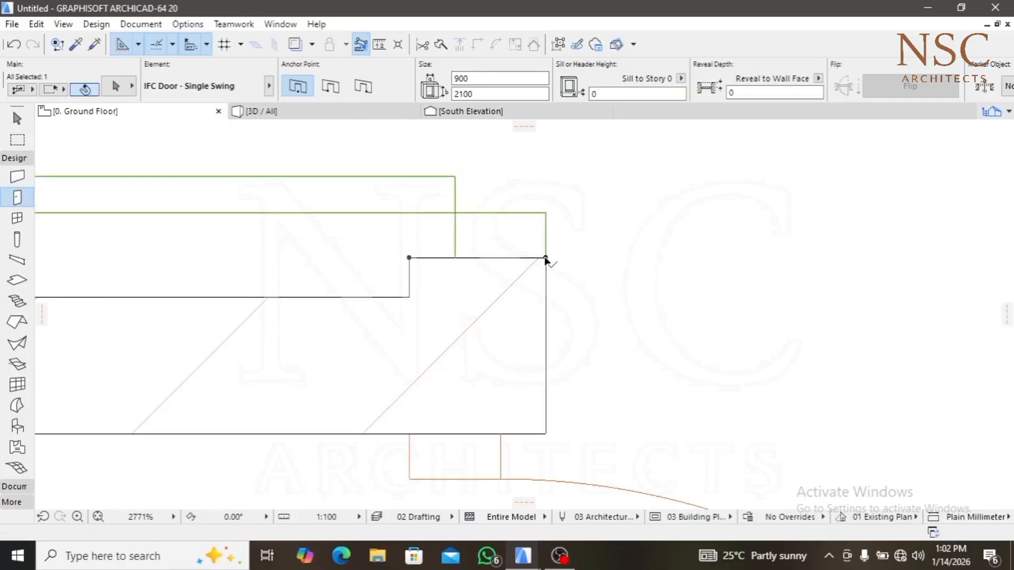
left_click(409, 257)
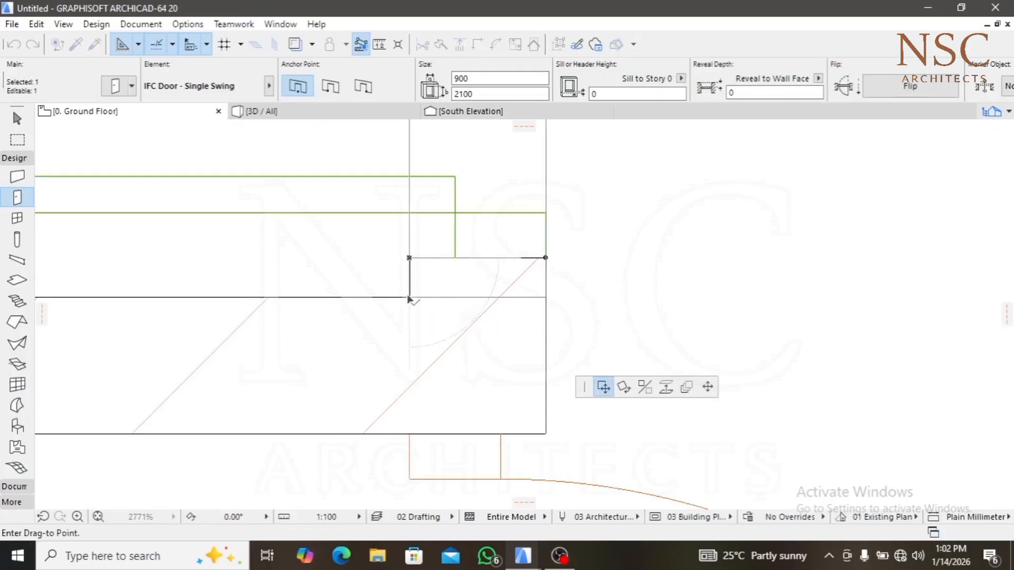
left_click(410, 297)
scroll(419, 287, "down", 5)
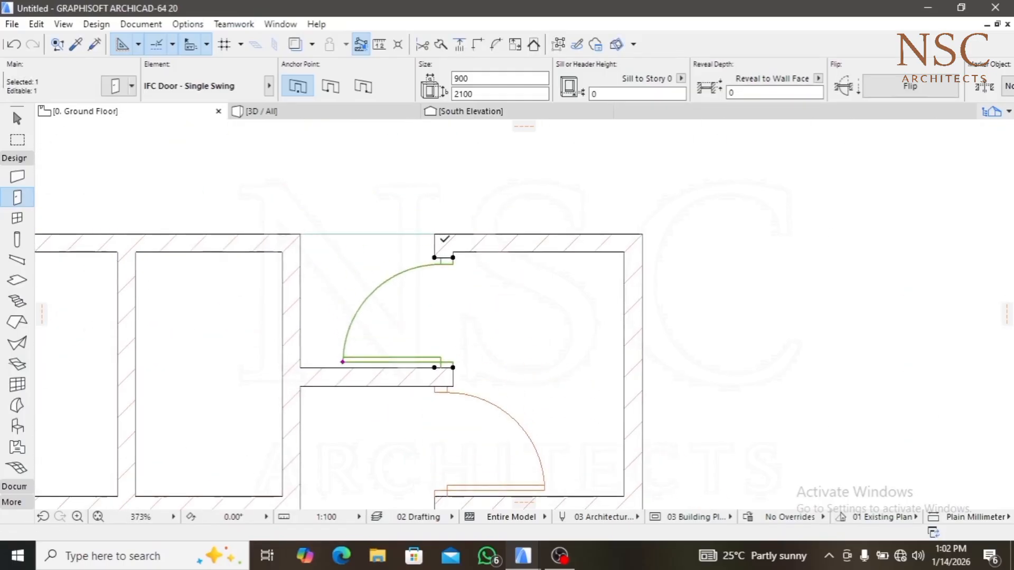
Move the same door up so its upper jamb meets the inner corner of the rear wall
scroll(454, 259, "up", 3)
scroll(454, 259, "up", 3)
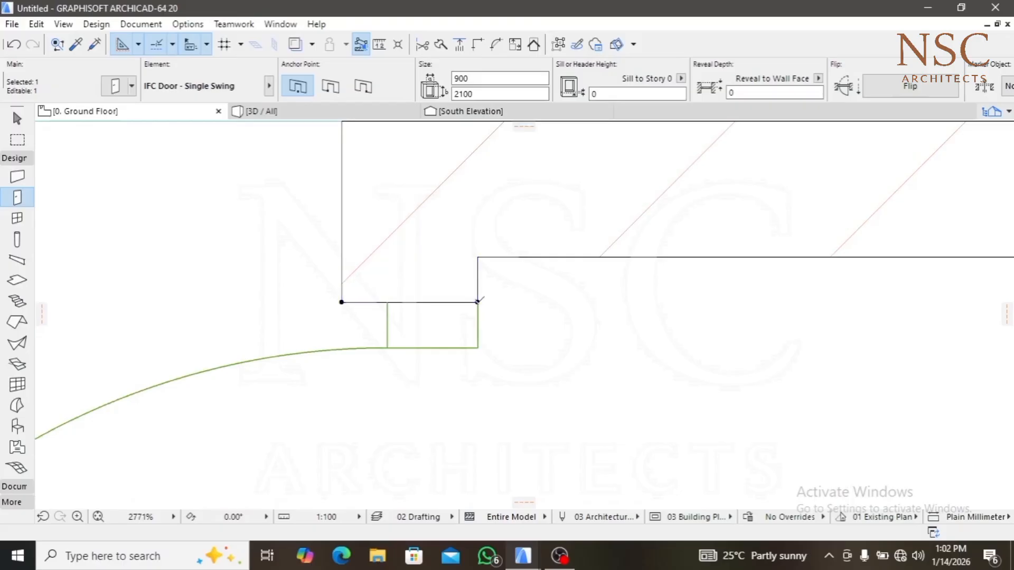
left_click(477, 302)
left_click(477, 259)
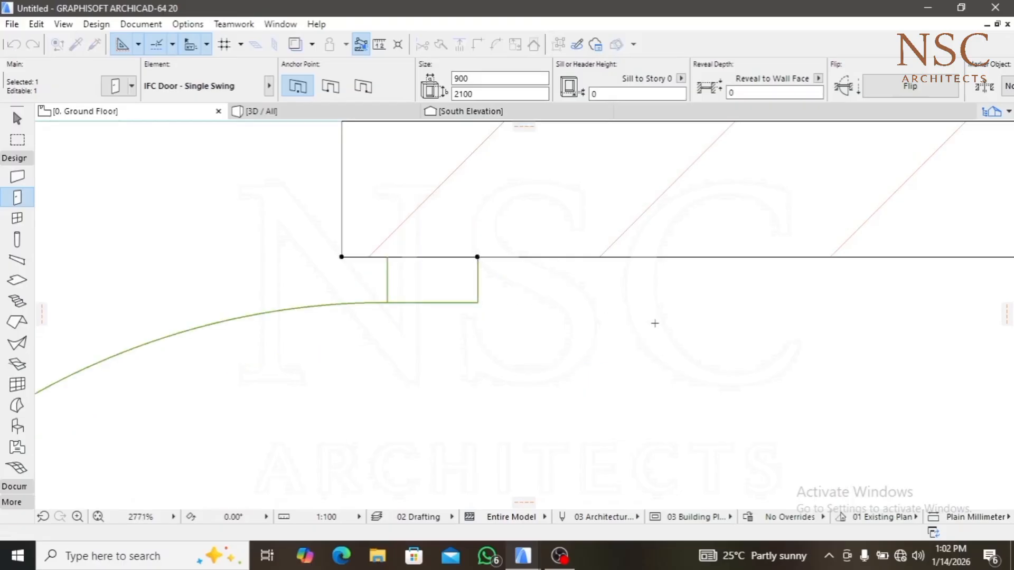
Try flipping the opening direction of the door above the short partition
scroll(653, 319, "down", 7)
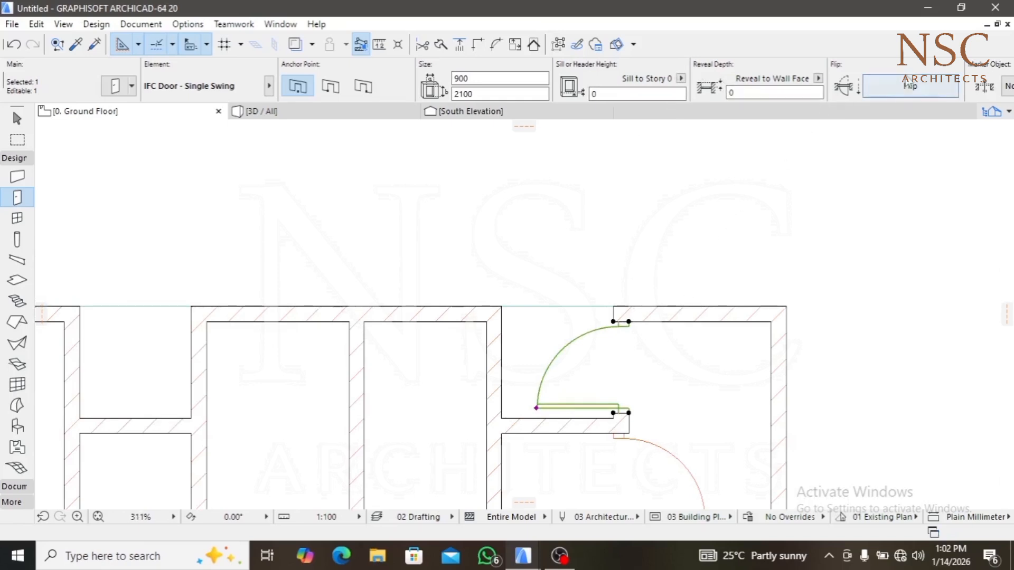
left_click(911, 86)
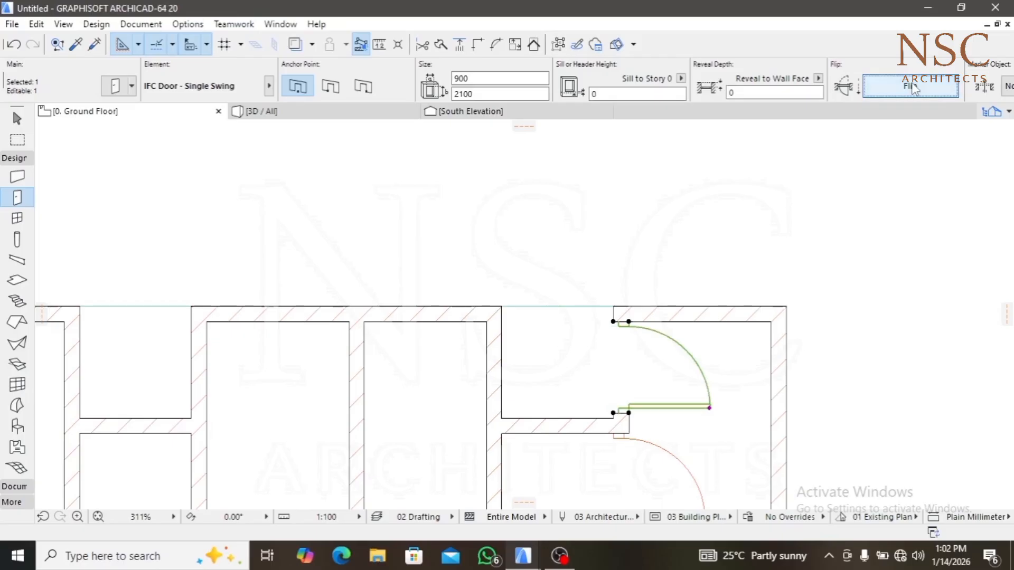
left_click(910, 86)
left_click(910, 86)
left_click(911, 86)
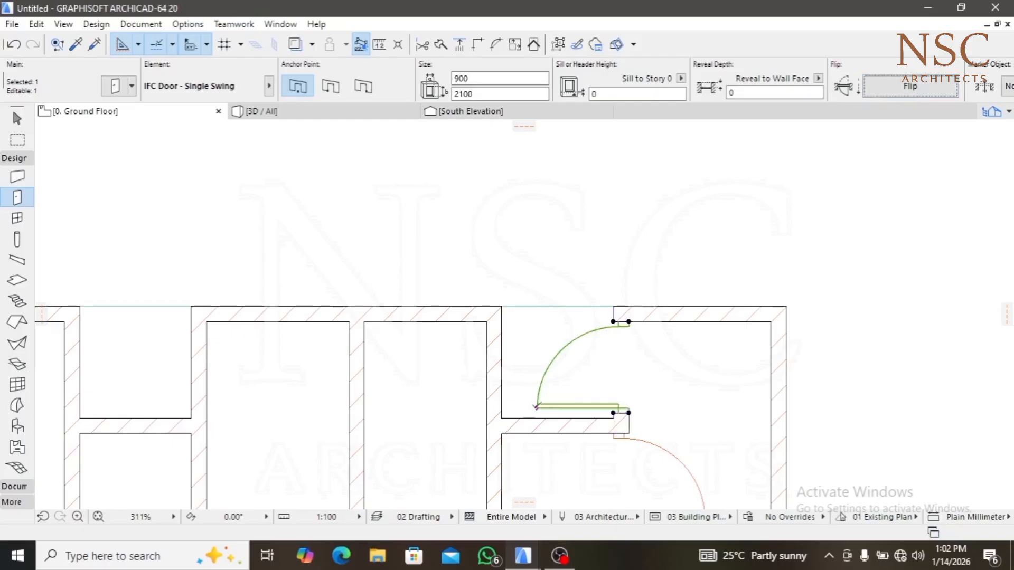
Mirror the door above the short partition so its hinge sits at the upper end, opening outward into the rear recess
left_click(536, 407)
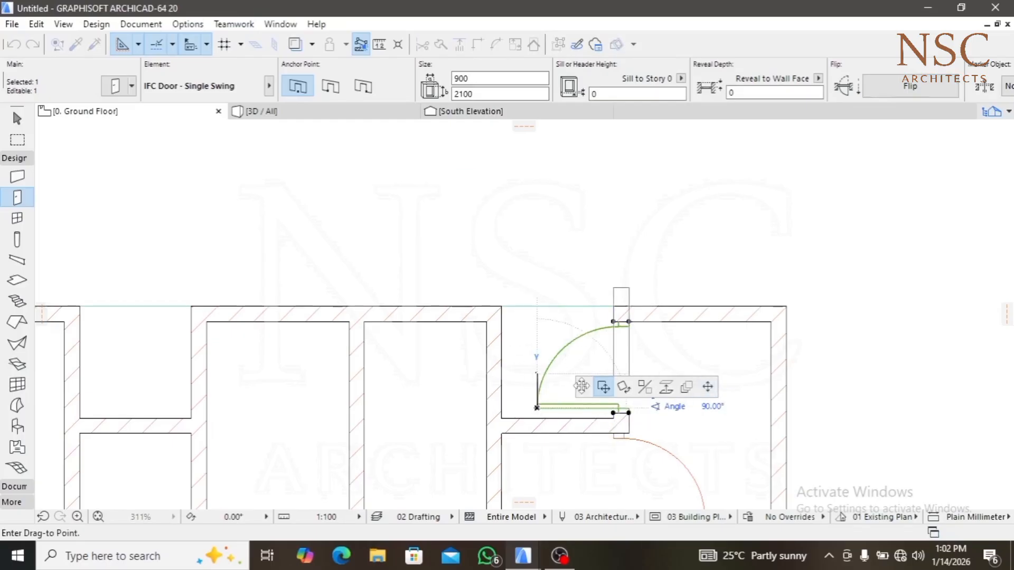
left_click(644, 388)
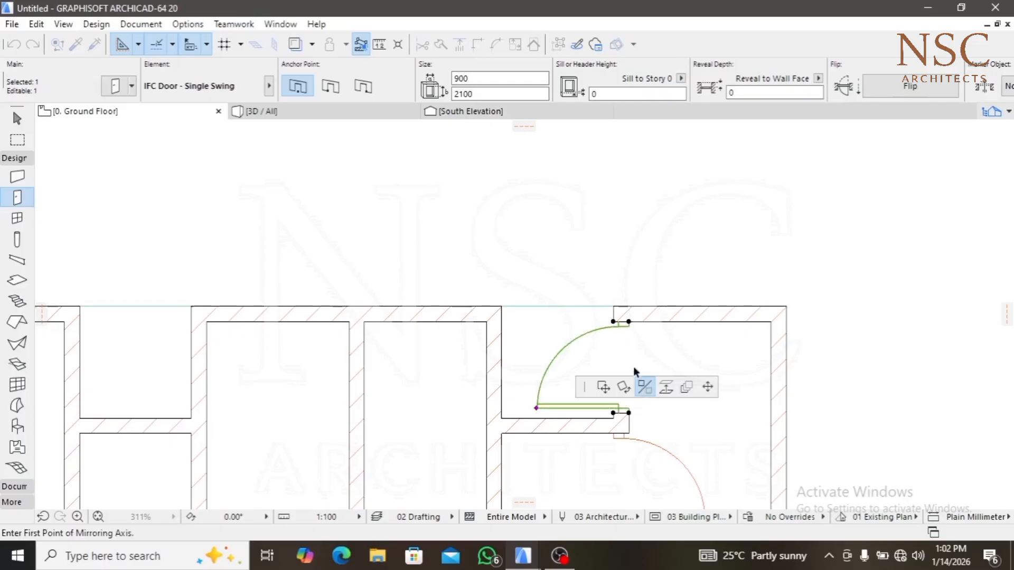
middle_click_drag(619, 368, 582, 312)
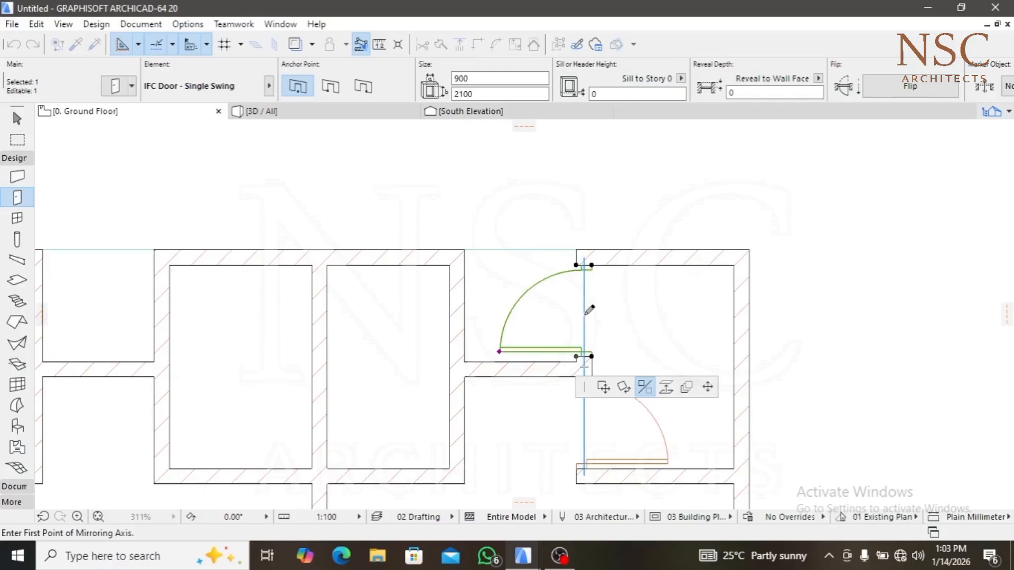
left_click(584, 314)
left_click(588, 314)
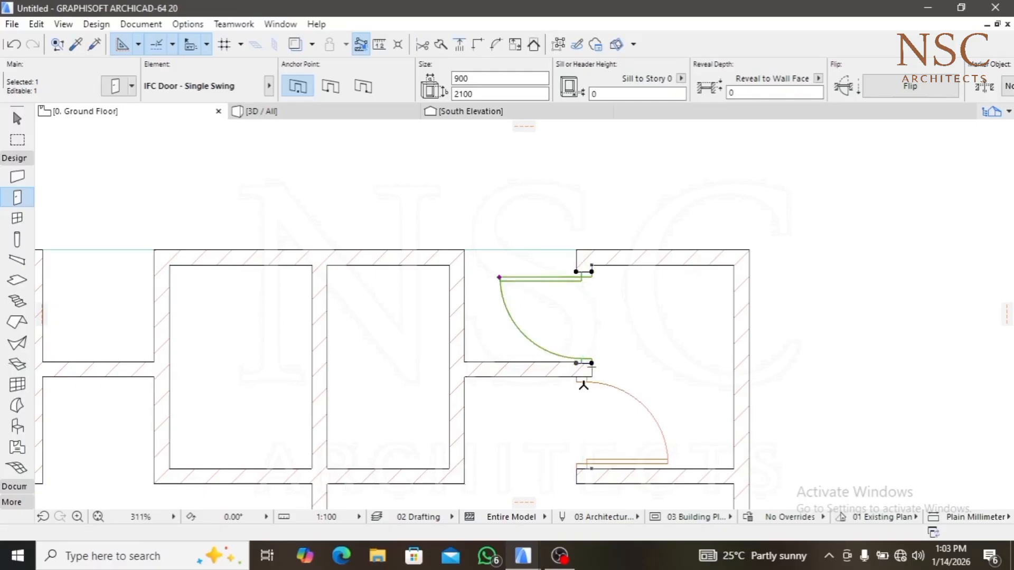
Move the mirrored door up 19 mm so its lower jamb meets the short partition's upper face
scroll(580, 365, "up", 8)
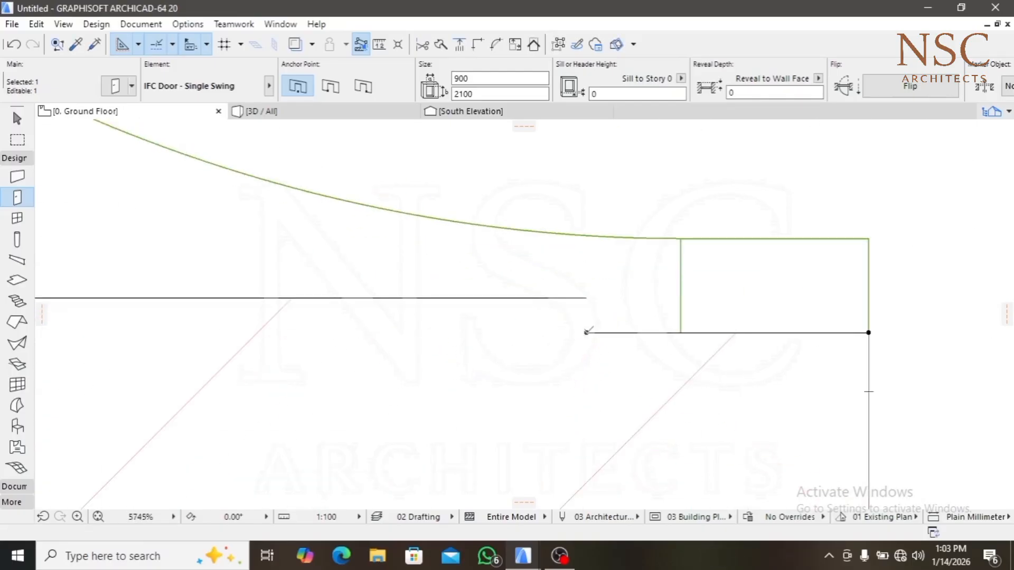
left_click(587, 332)
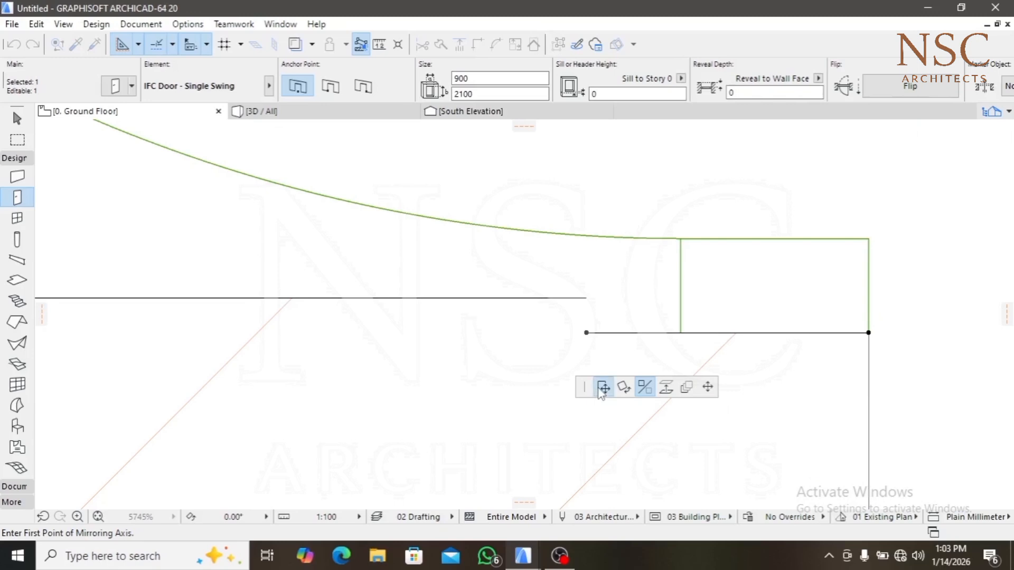
left_click(602, 390)
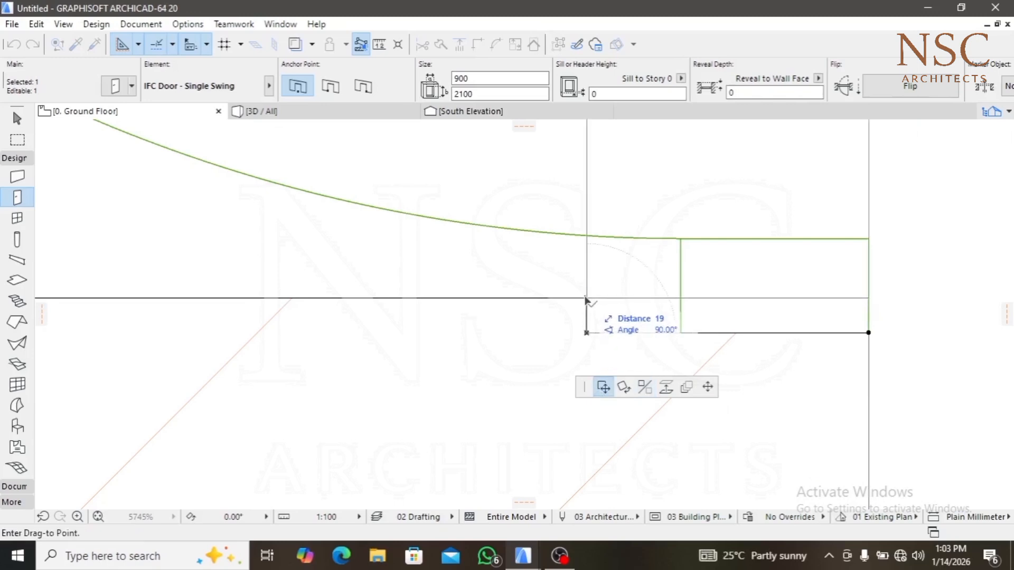
left_click(586, 299)
scroll(584, 299, "down", 10)
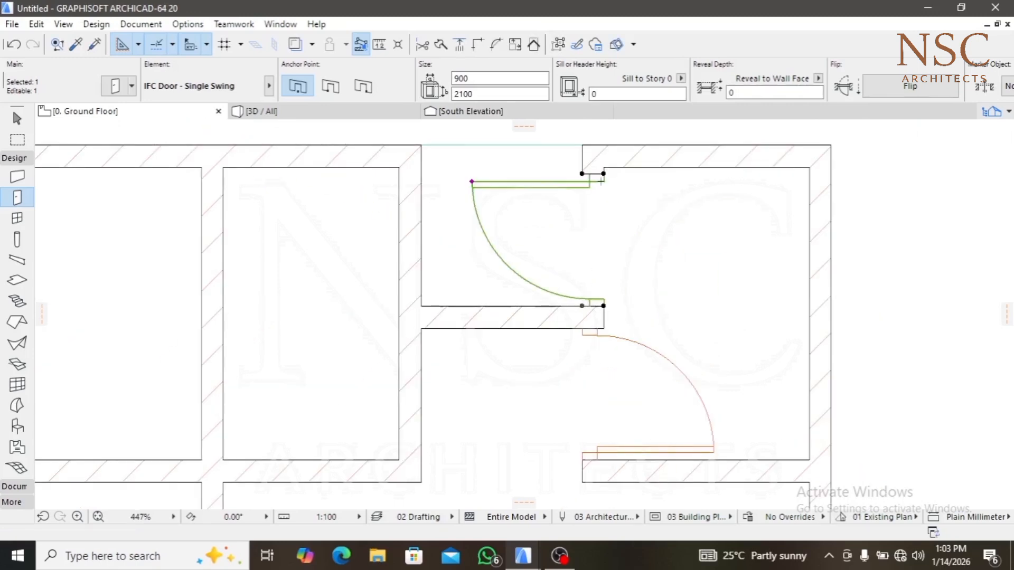
Move the mirrored door up so its upper jamb meets the rear wall's inner face, and deselect it
scroll(601, 181, "up", 4)
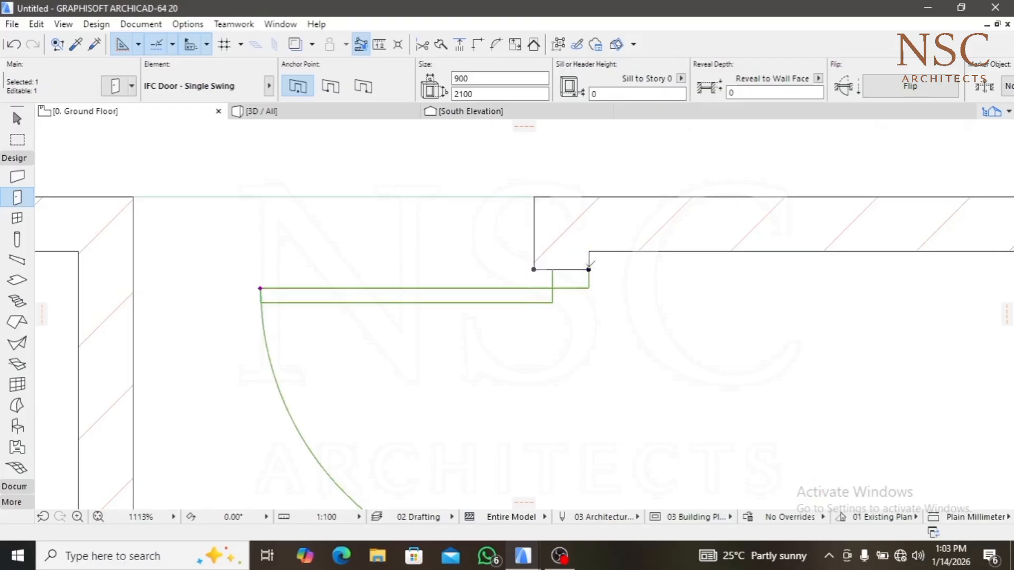
left_click(589, 269)
left_click(588, 251)
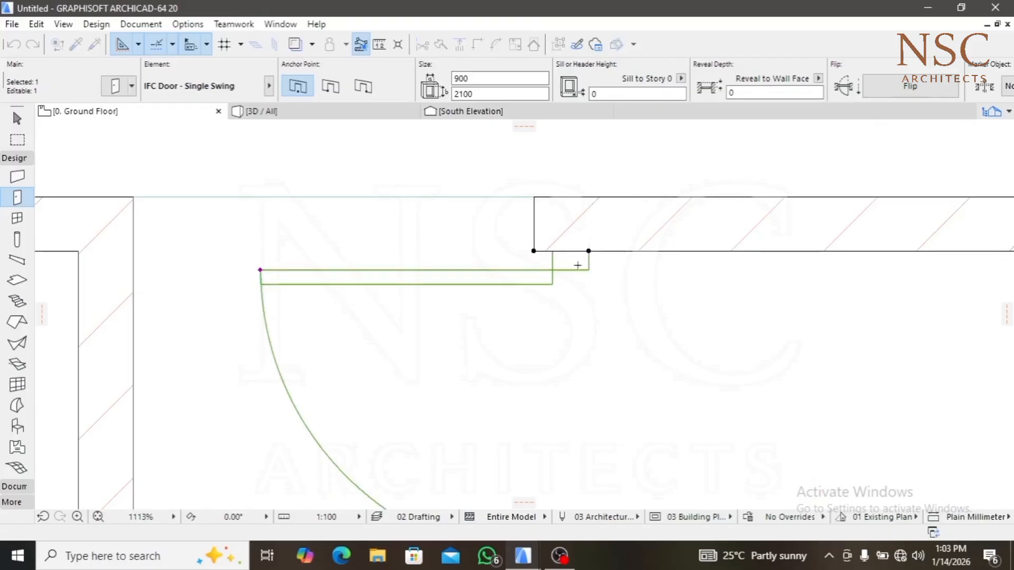
scroll(578, 265, "down", 9)
key("Escape")
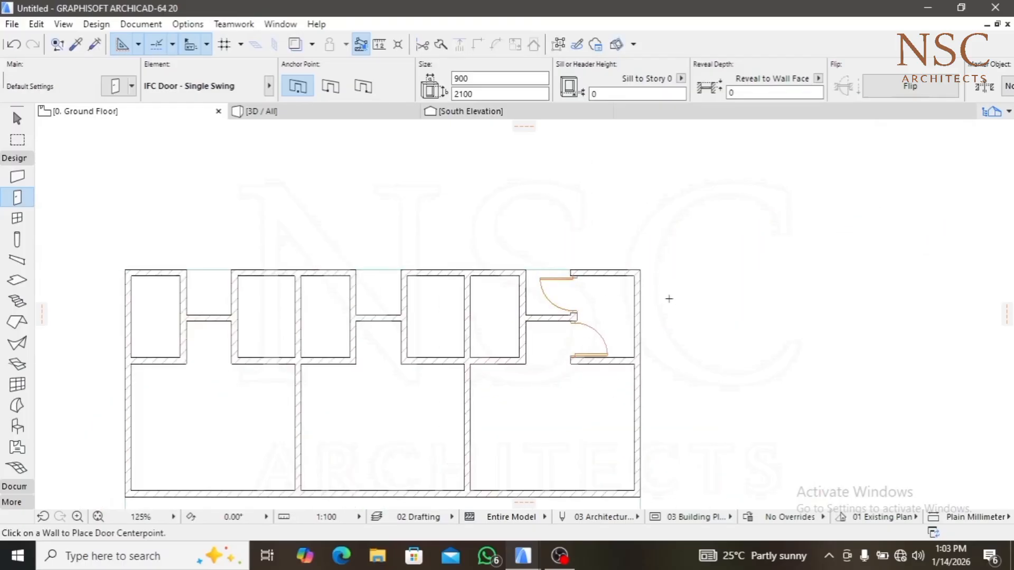
Place a door in the facing wall across the recess, below the short partition, opening into the adjacent room with its hinge at the lower end
scroll(510, 348, "up", 3)
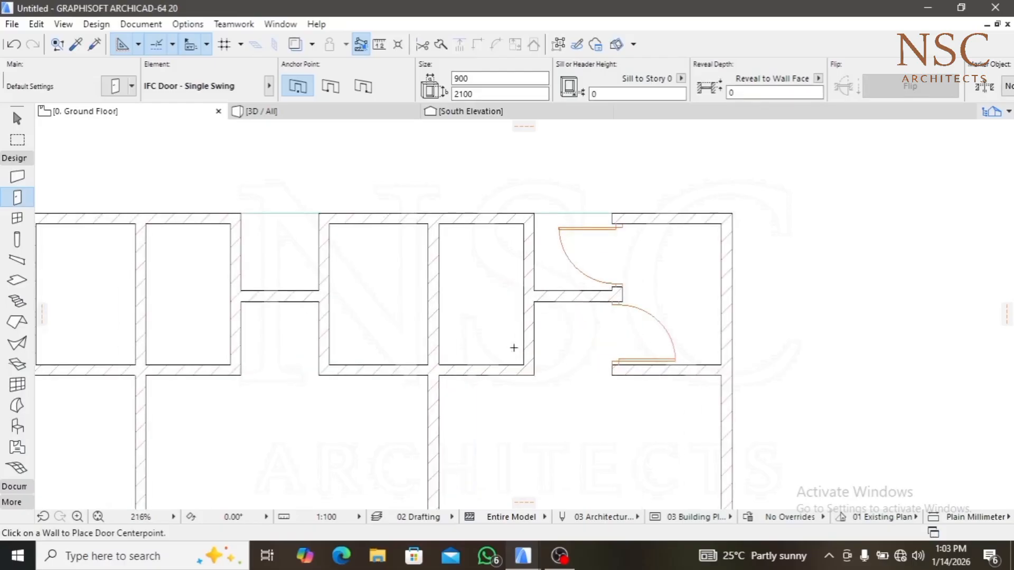
left_click(537, 331)
left_click(480, 336)
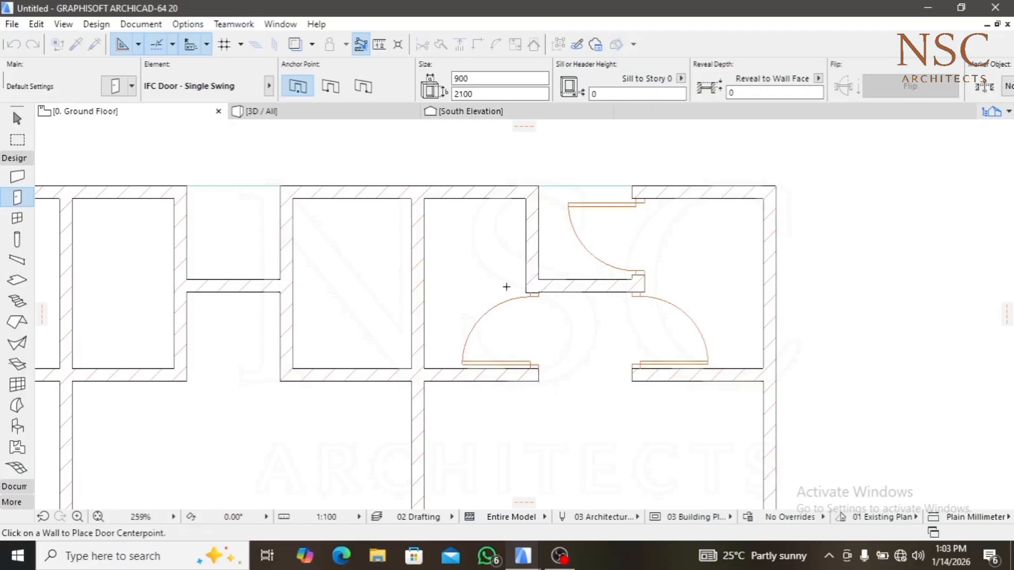
Set the new door's width to 750 mm and move it down so its lower jamb meets the room's inner corner
left_click(465, 364, "shift")
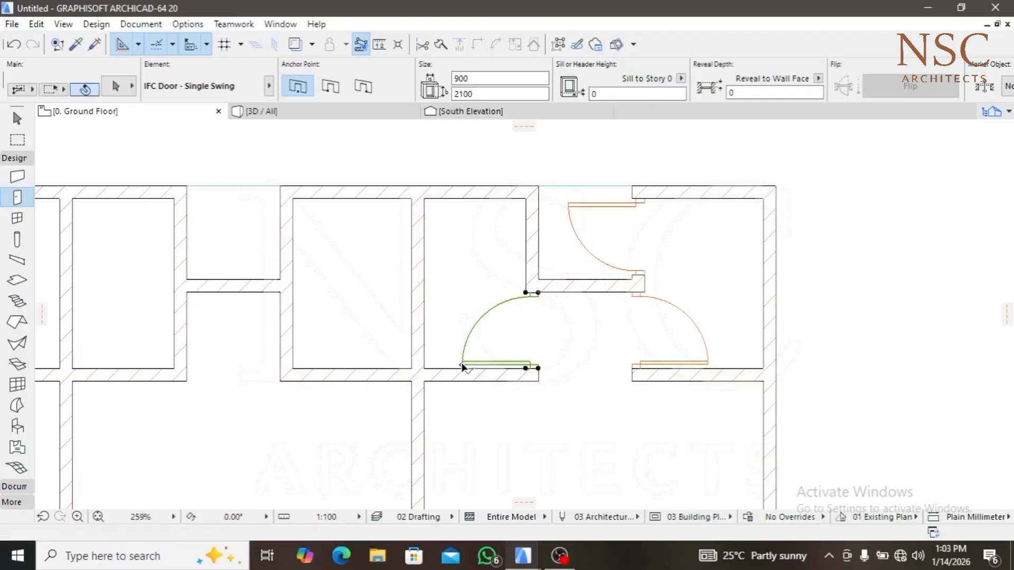
left_click(465, 78)
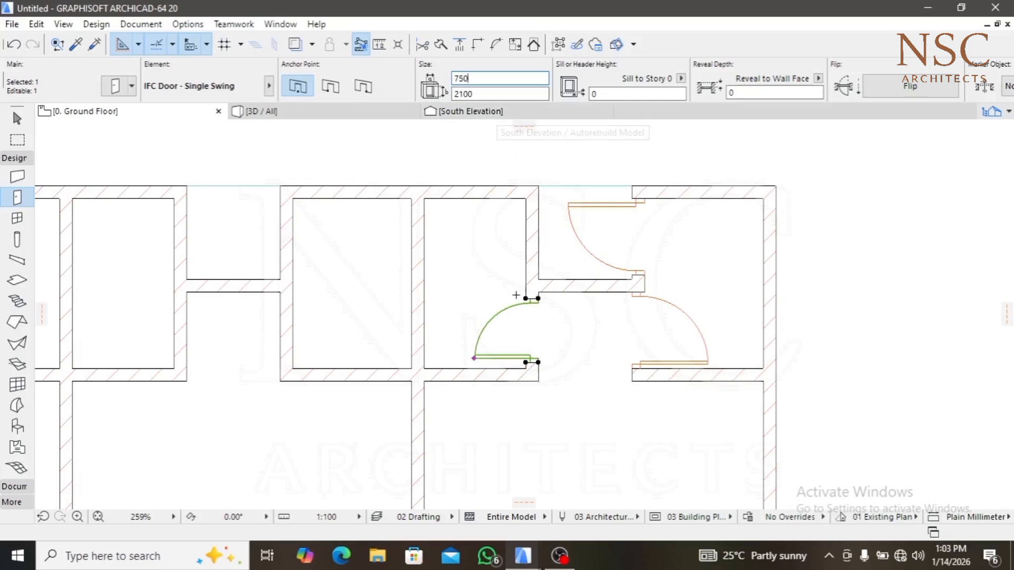
scroll(540, 330, "up", 3)
left_click(532, 429)
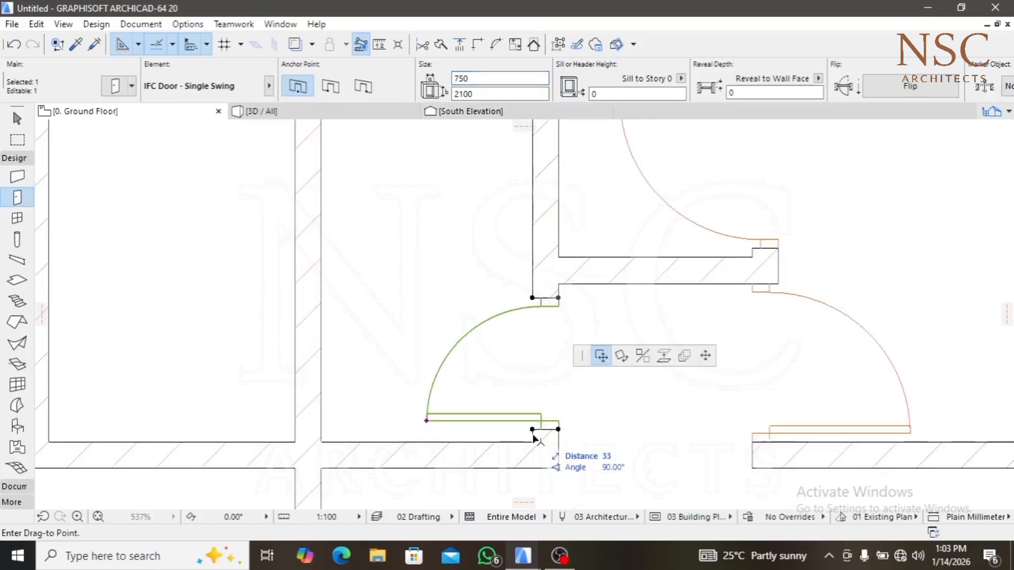
left_click(532, 442)
scroll(607, 372, "down", 3)
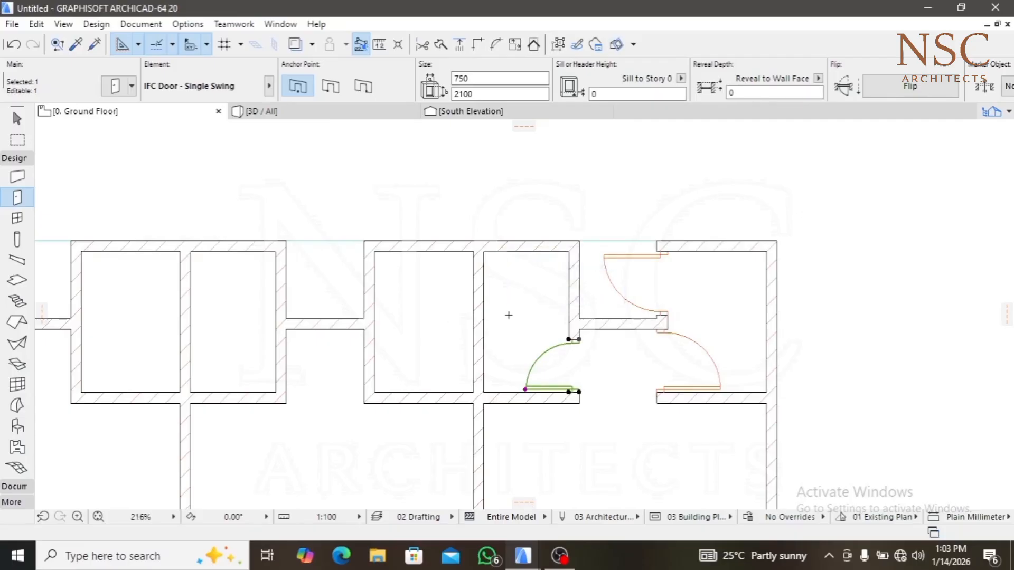
key("Escape")
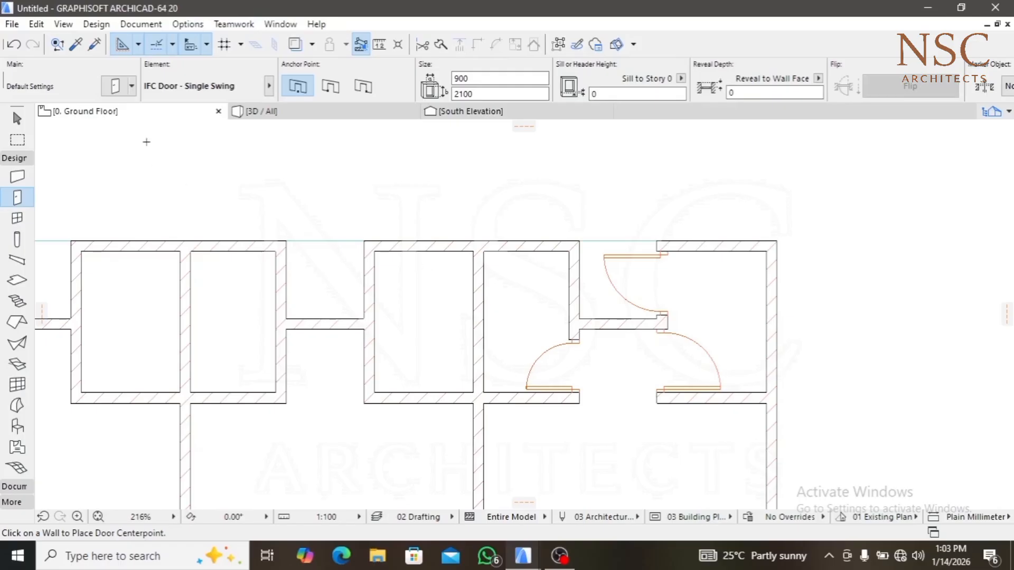
Pick up the 750 mm door's settings as the default for new doors
left_click(76, 45)
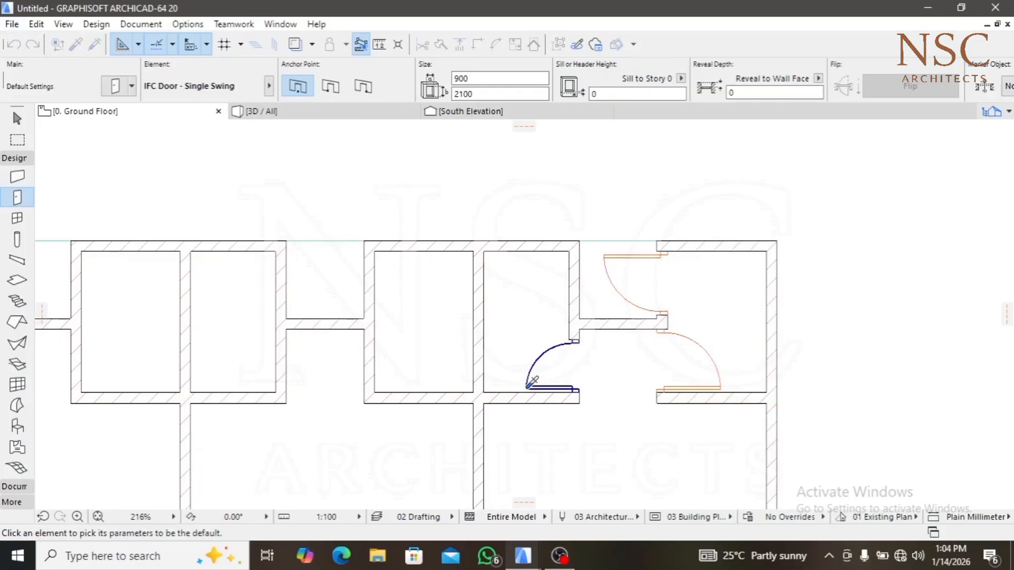
left_click(528, 385)
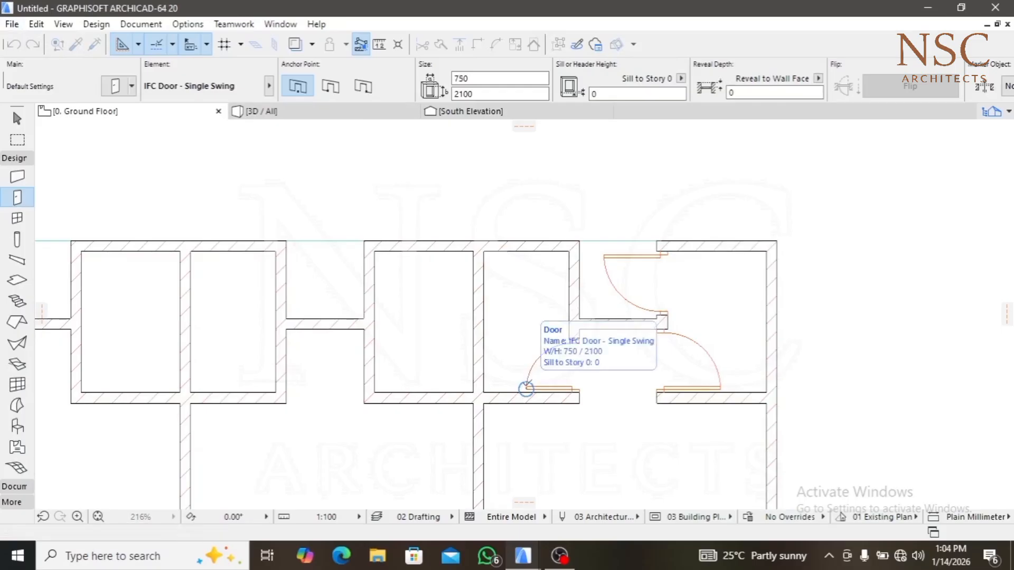
left_click(525, 389)
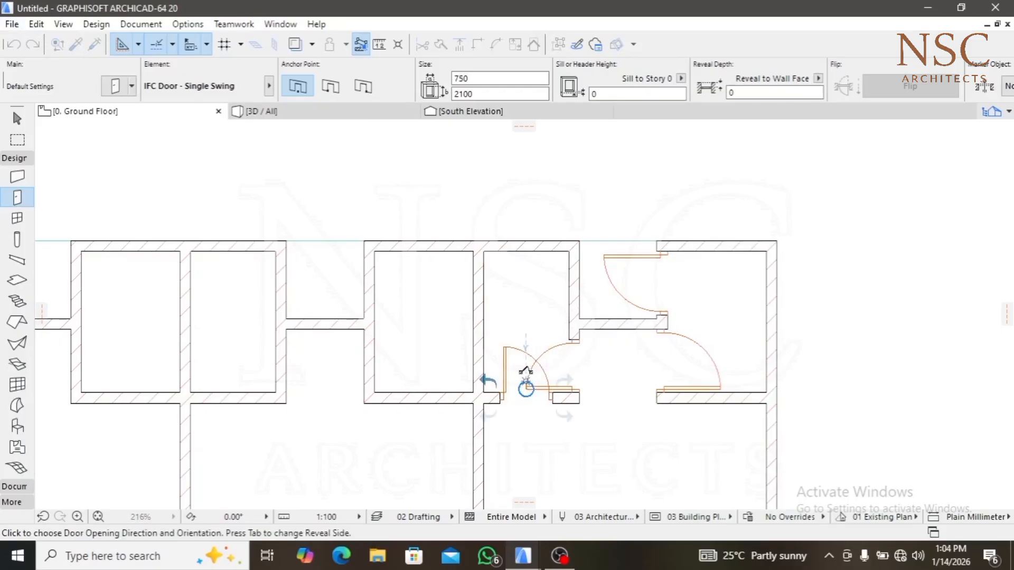
left_click(524, 368)
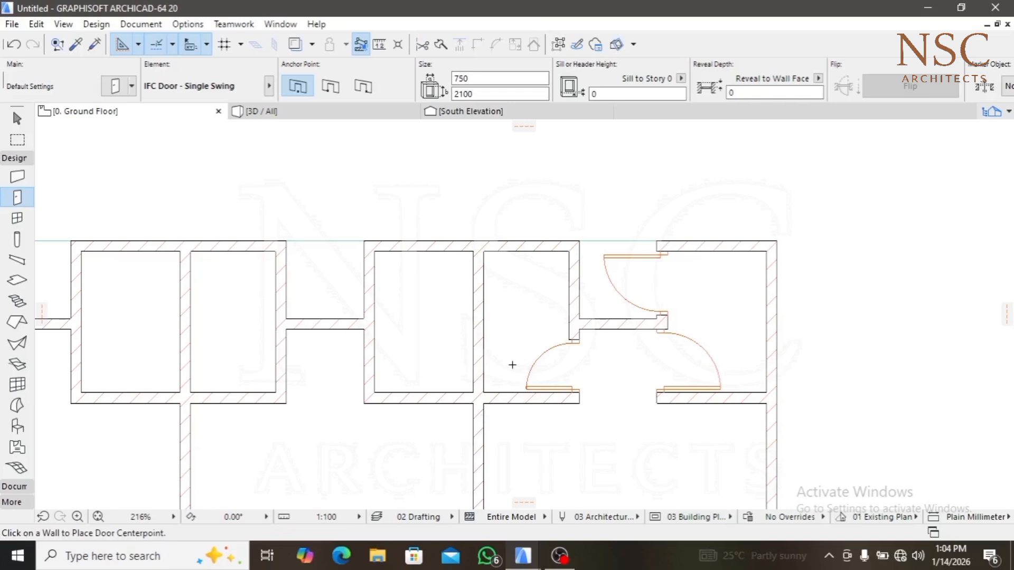
Place matching 750 mm doors below the short partitions of the other two units, opening into the small rooms on the left with hinges at the lower end
middle_click_drag(277, 368, 548, 364)
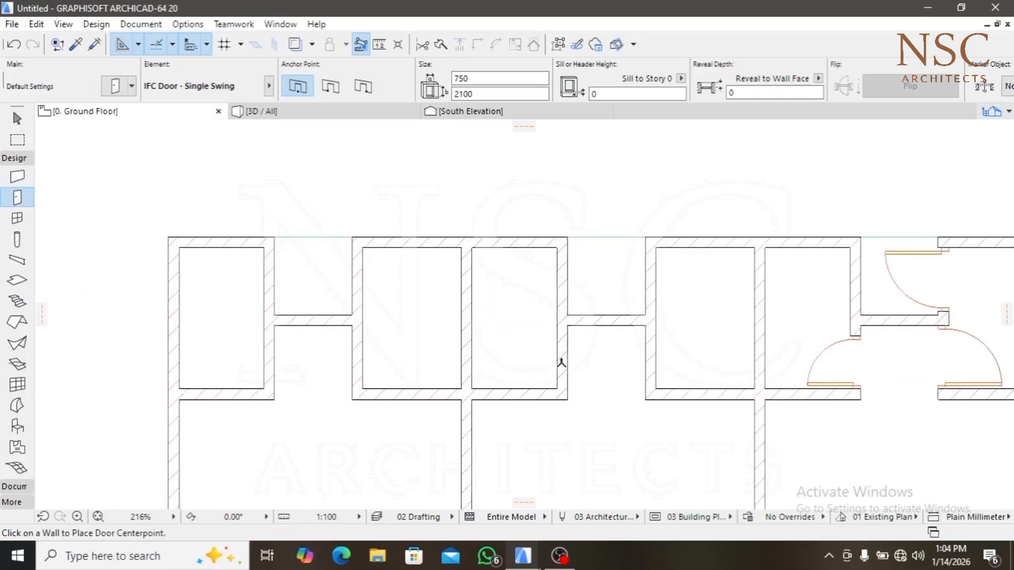
left_click(561, 362)
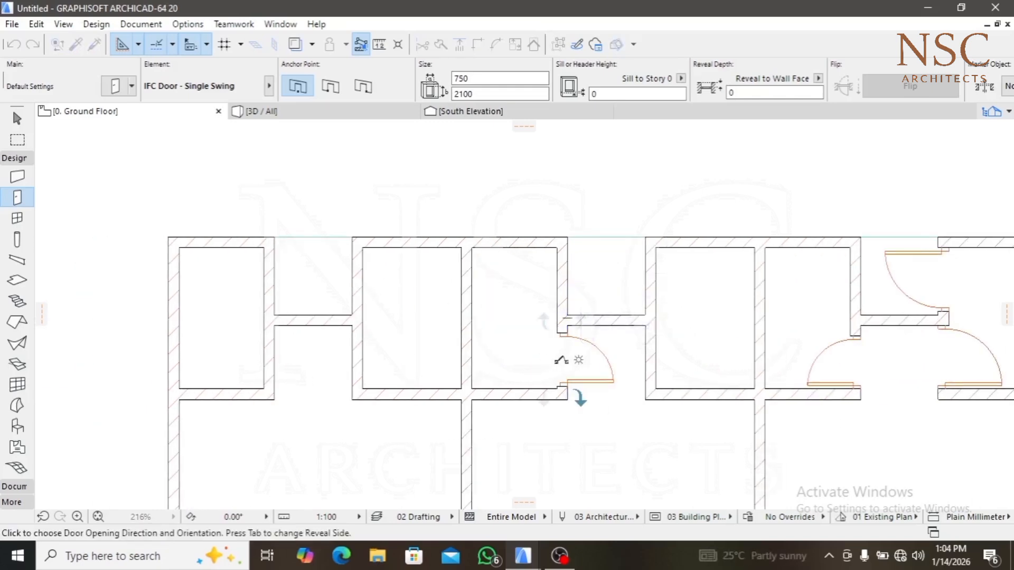
left_click(520, 359)
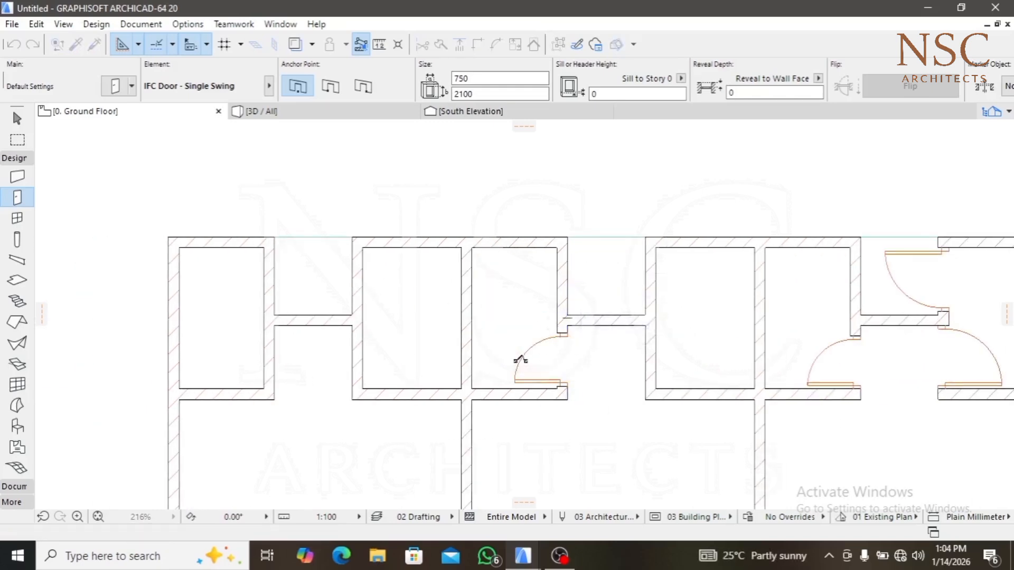
left_click(271, 357)
left_click(247, 365)
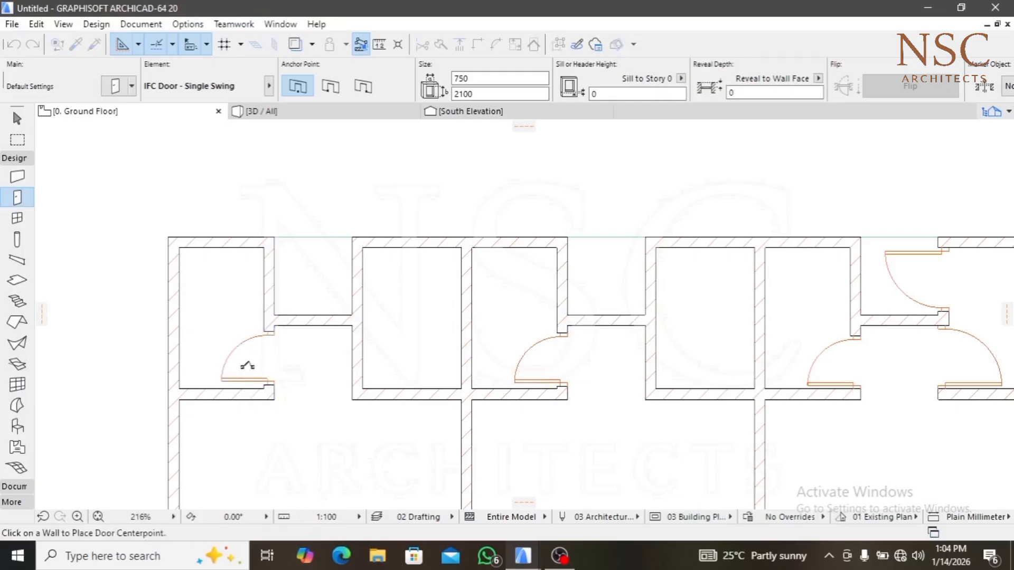
Move the left unit's 750 mm door down so its lower jamb meets the small room's inner wall corner
scroll(266, 370, "up", 5)
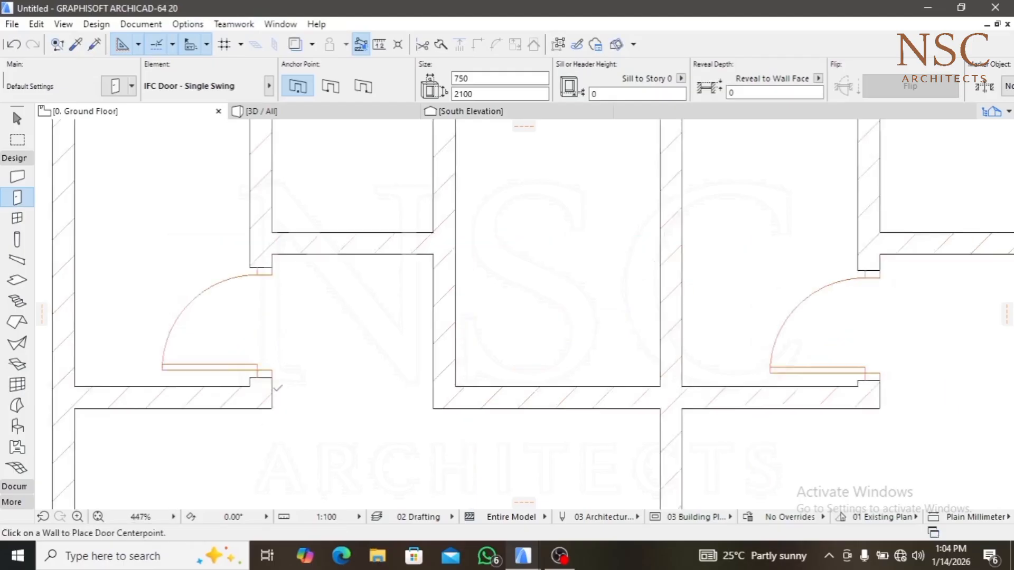
left_click(269, 372)
left_click(269, 368)
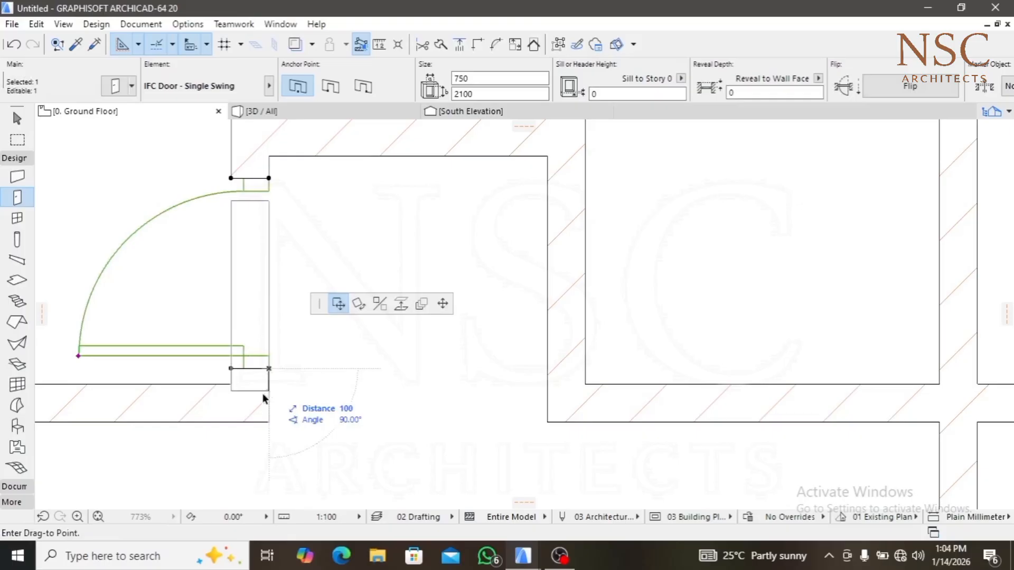
left_click(231, 389)
scroll(309, 329, "down", 5)
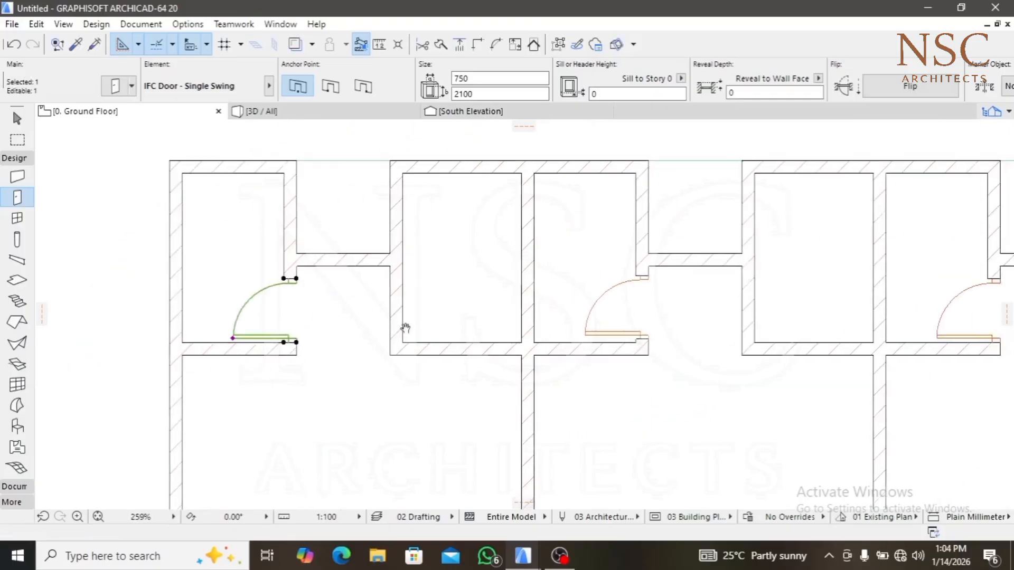
middle_click_drag(406, 328, 388, 329)
key("Escape")
Move the middle unit's 750 mm door down so its lower jamb meets the inner corner of its room
left_click(630, 340, "shift")
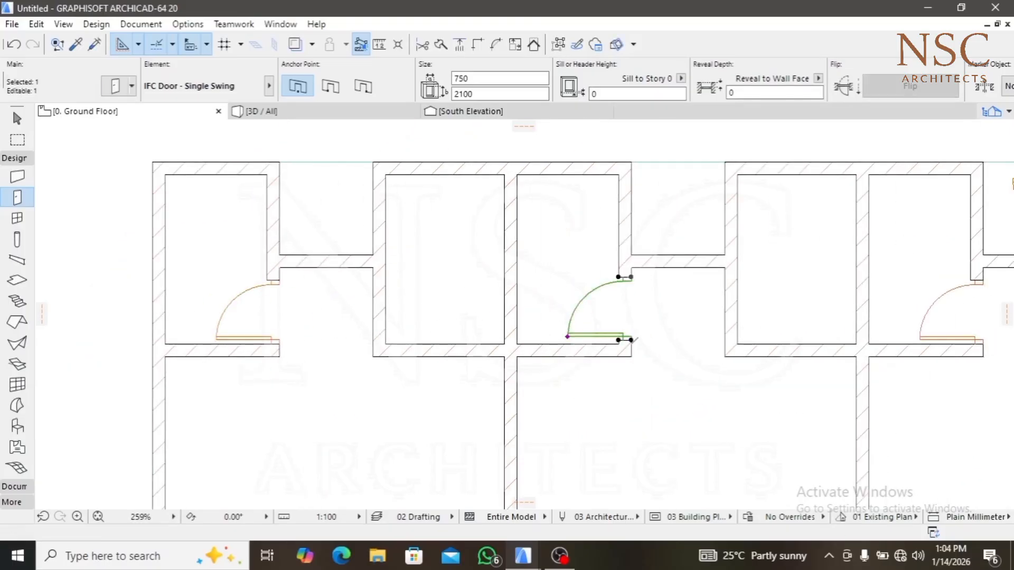
scroll(631, 340, "up", 6)
left_click(629, 333)
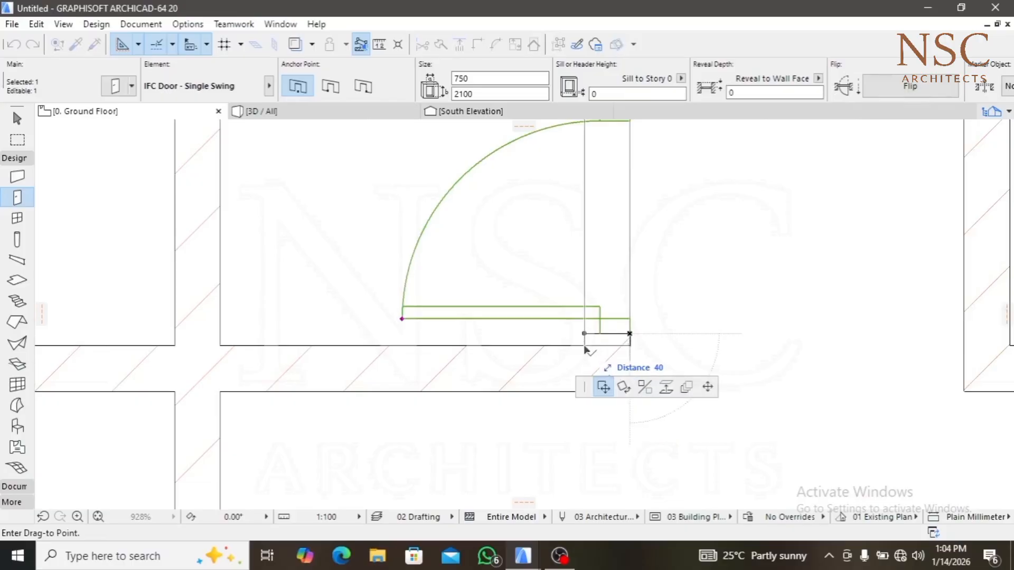
left_click(585, 344)
key("Escape")
Pick up the settings of the right unit's 900 mm door below the short partition as the default for new doors
scroll(704, 315, "down", 8)
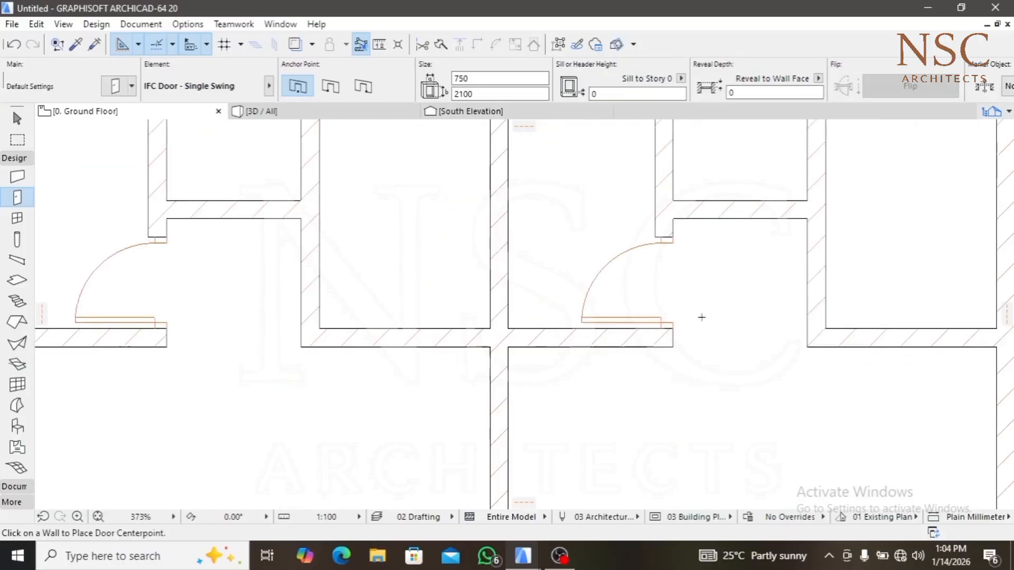
scroll(468, 309, "down", 2)
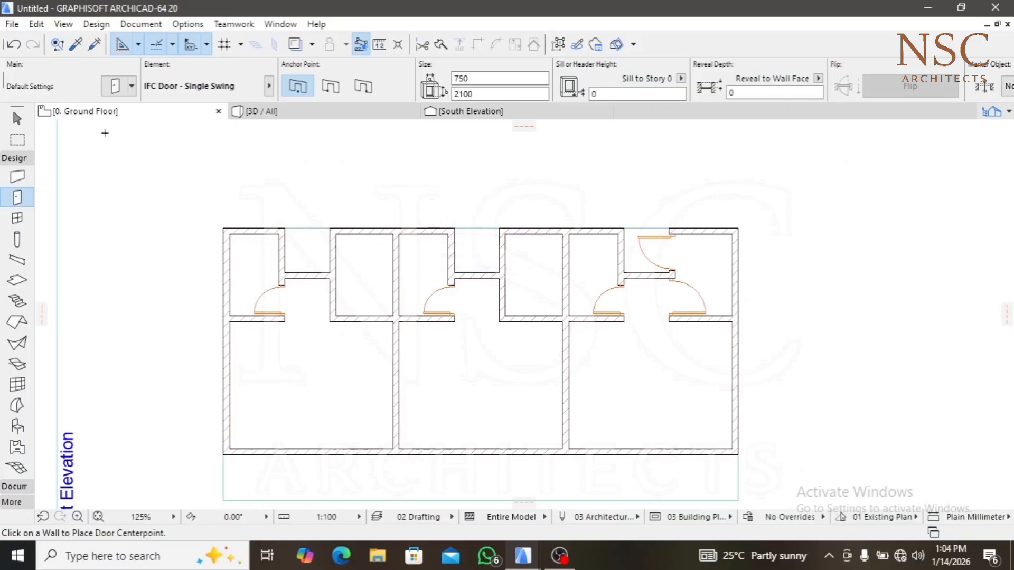
left_click(76, 45)
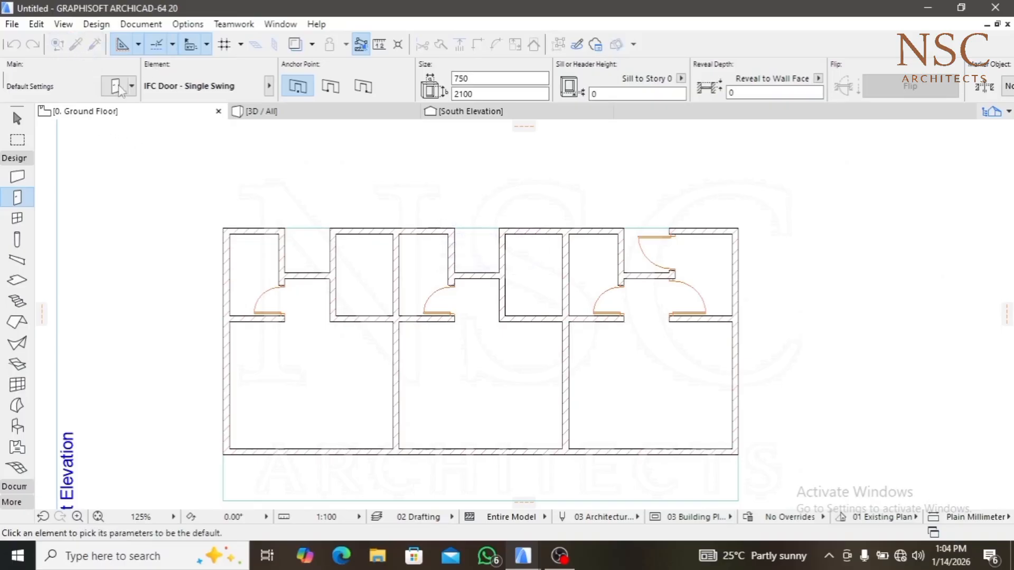
scroll(681, 313, "up", 3)
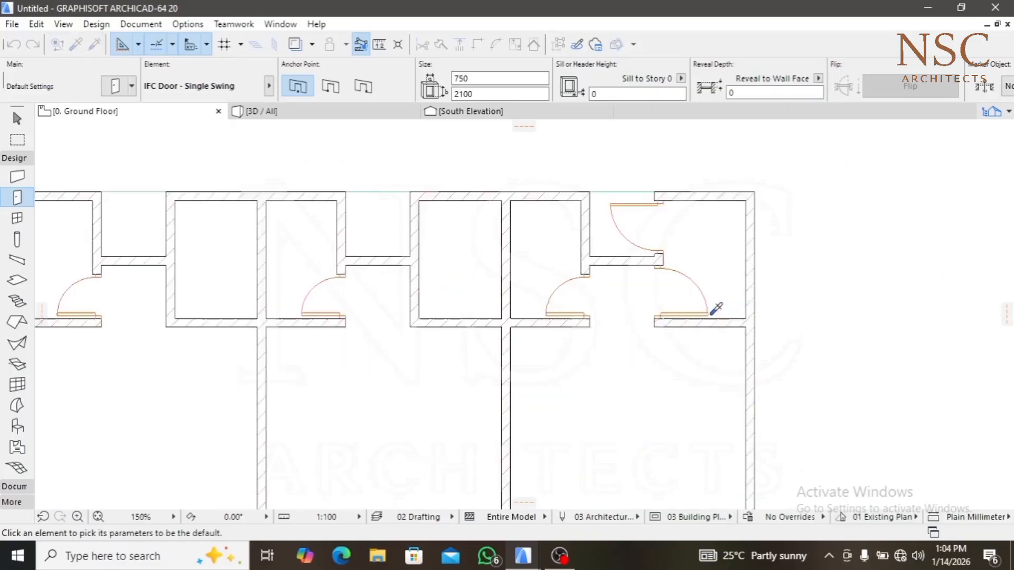
left_click(711, 308)
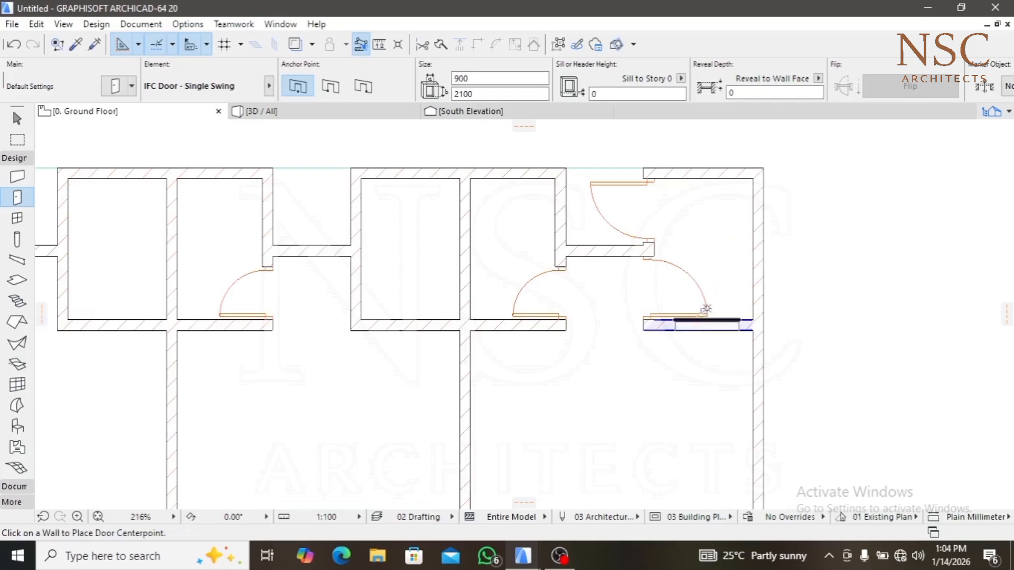
Place a 900 mm door below the middle unit's short partition, opening into the room on the right with its hinge at the lower end
scroll(421, 300, "down", 3)
scroll(385, 296, "up", 9)
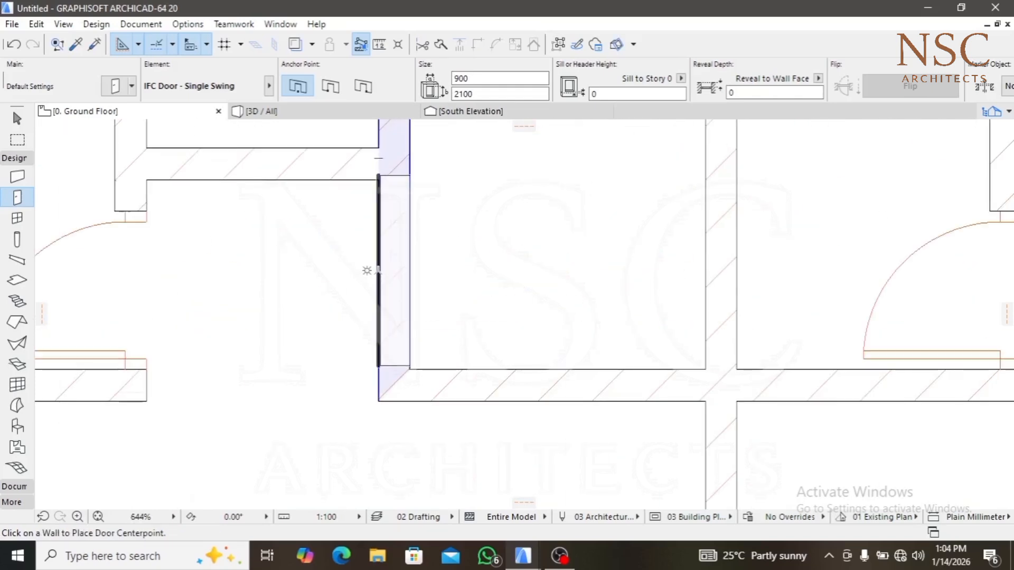
left_click(367, 271)
left_click(471, 312)
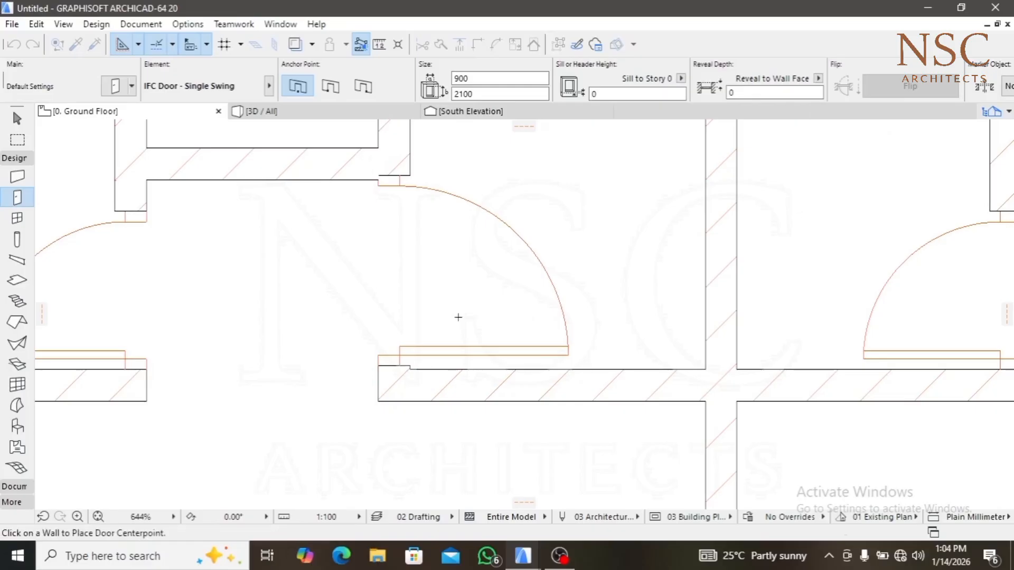
Move the middle unit's new 900 mm door down so its lower jamb meets the room's inner corner
left_click(377, 366, "shift")
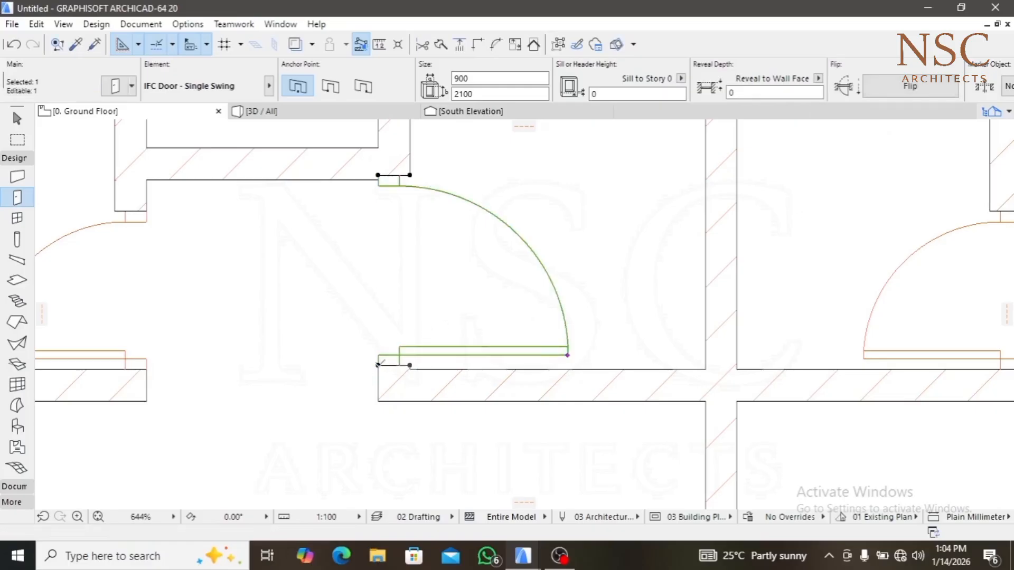
left_click(377, 366)
scroll(394, 372, "up", 2)
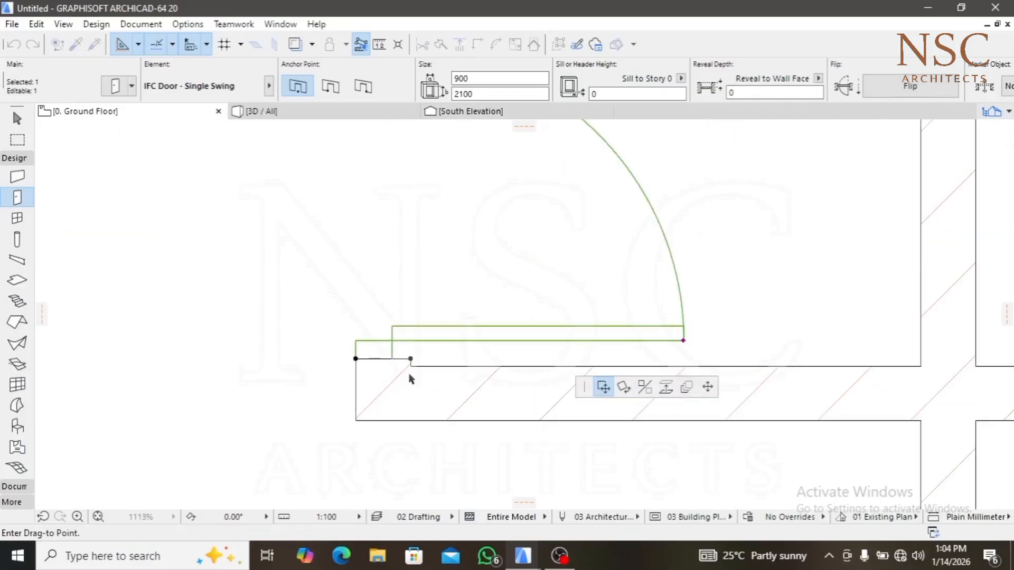
left_click(410, 366)
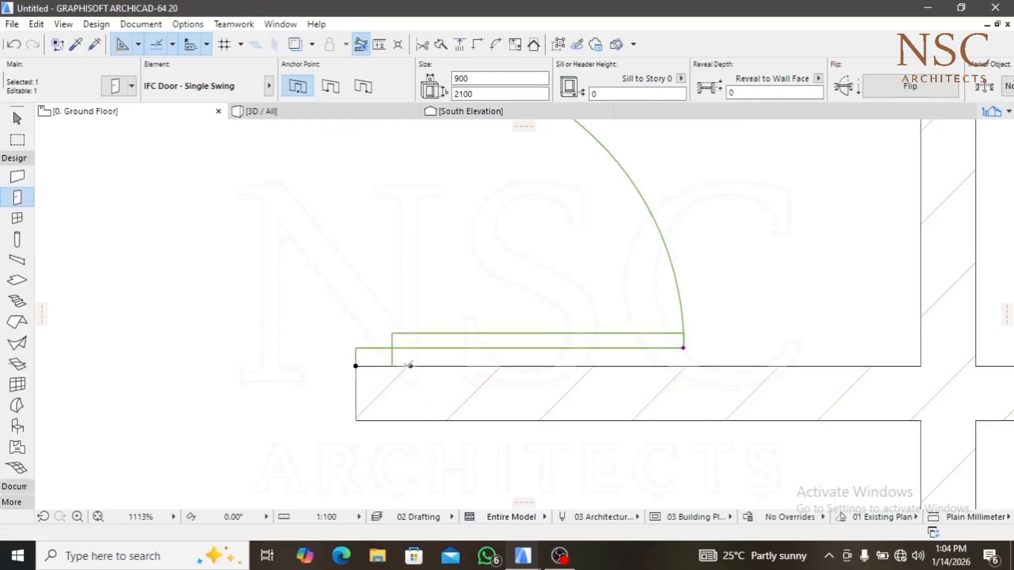
scroll(385, 329, "down", 7)
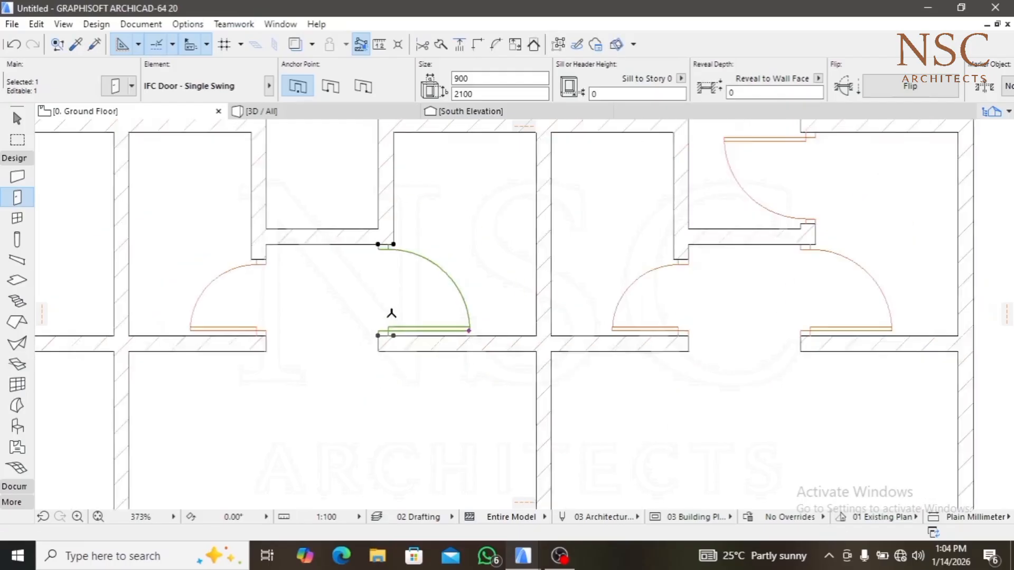
key("Escape")
Place a 900 mm door in the middle unit's wall above the short partition, opening into the outer recess with its hinge at the upper end
scroll(389, 244, "up", 4)
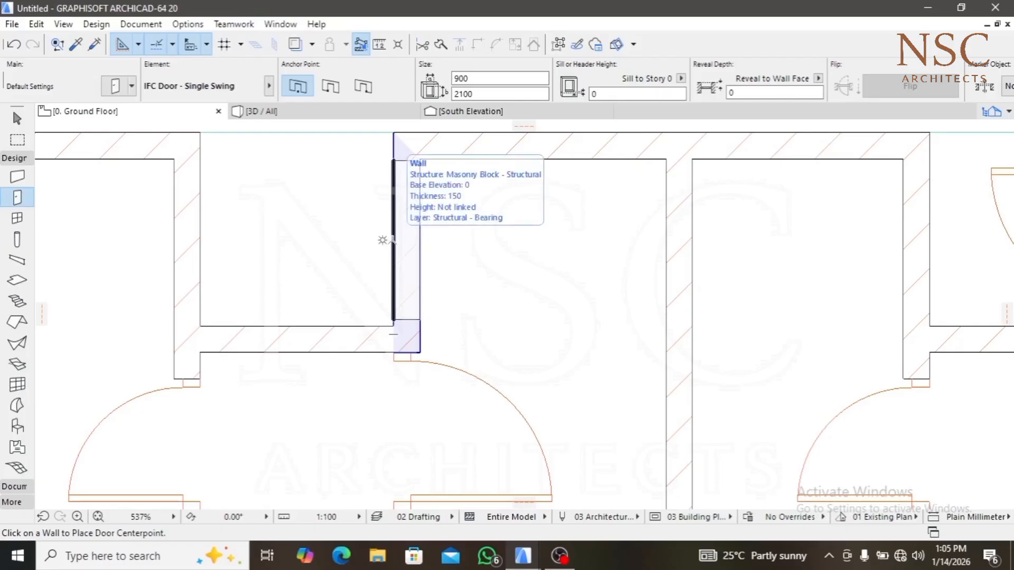
left_click(393, 240)
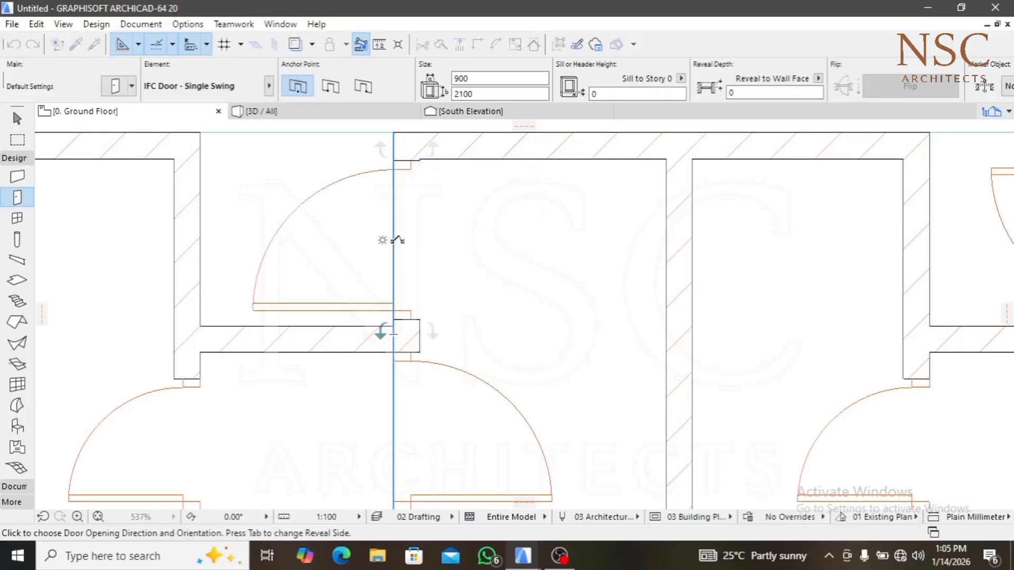
left_click(382, 240)
Move the middle unit's recess door up so its upper jamb meets the inner face of the top exterior wall
scroll(373, 309, "up", 5)
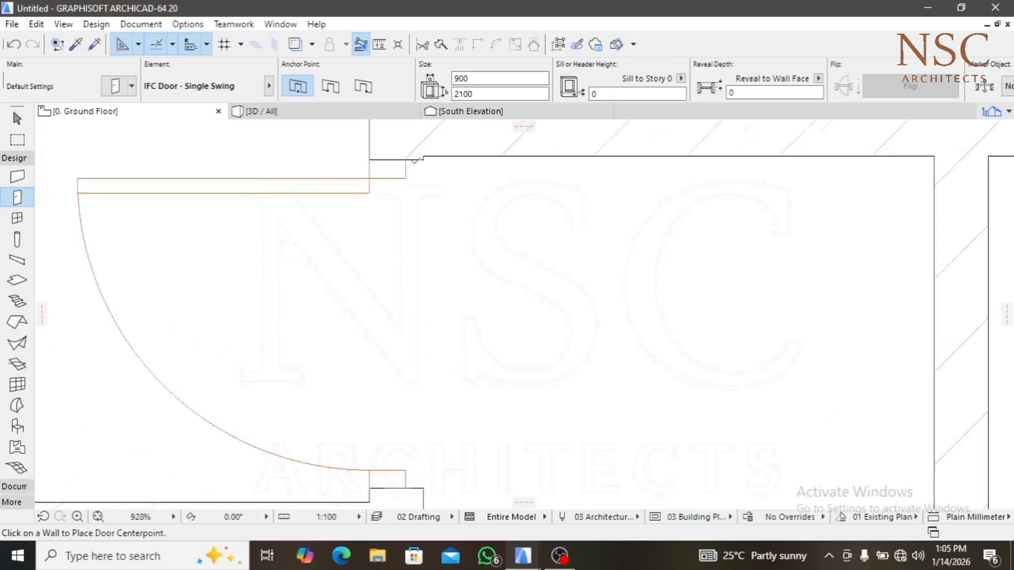
scroll(379, 292, "up", 1)
left_click(380, 293, "shift")
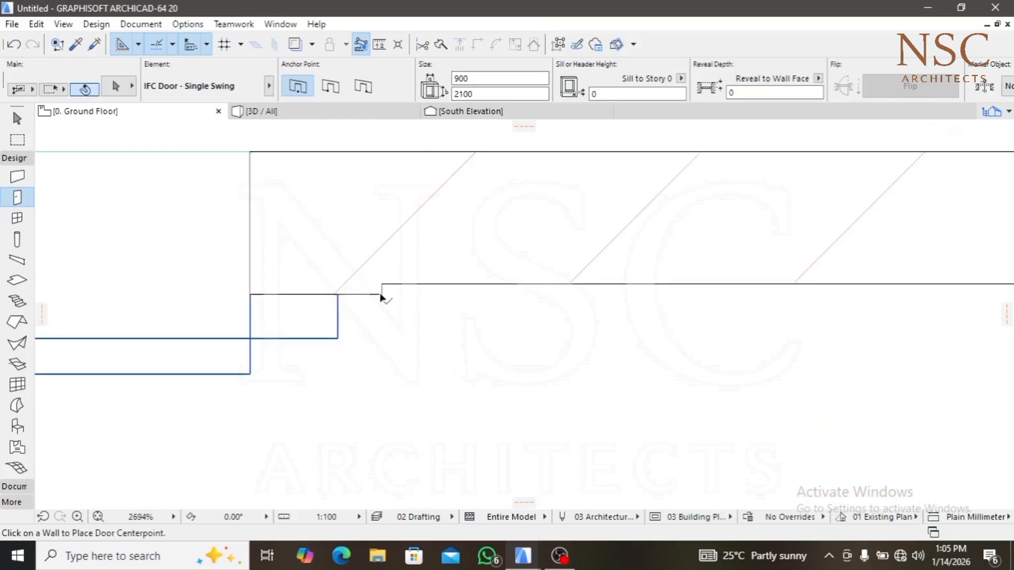
left_click(381, 293)
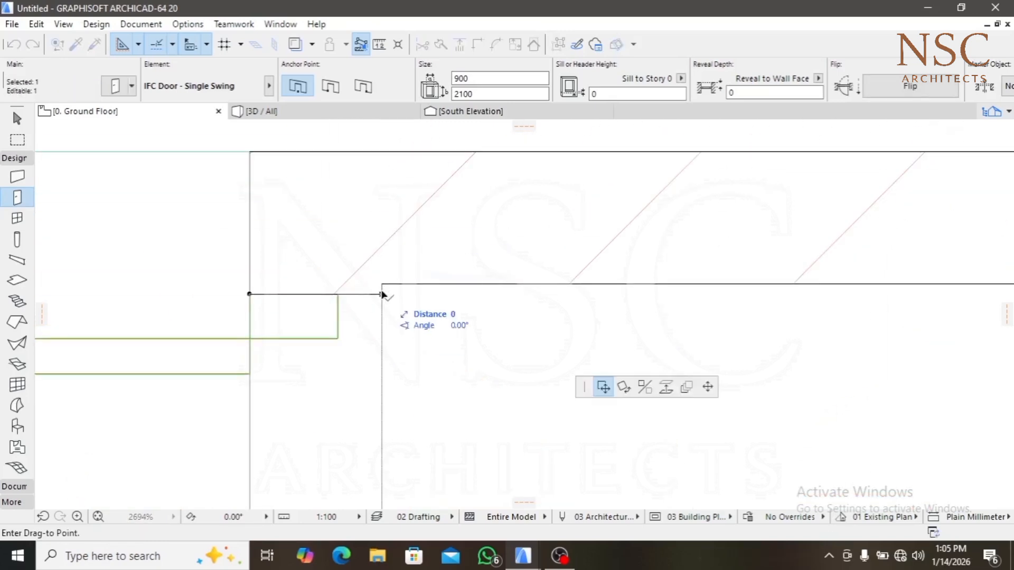
left_click(381, 285)
left_click(382, 285)
key("ctrl+9")
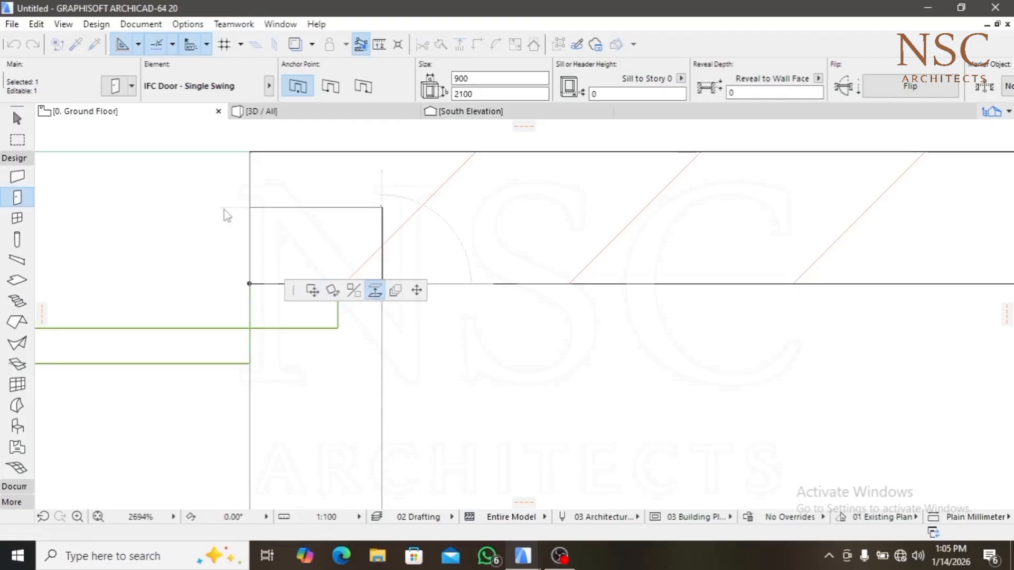
key("BackSpace")
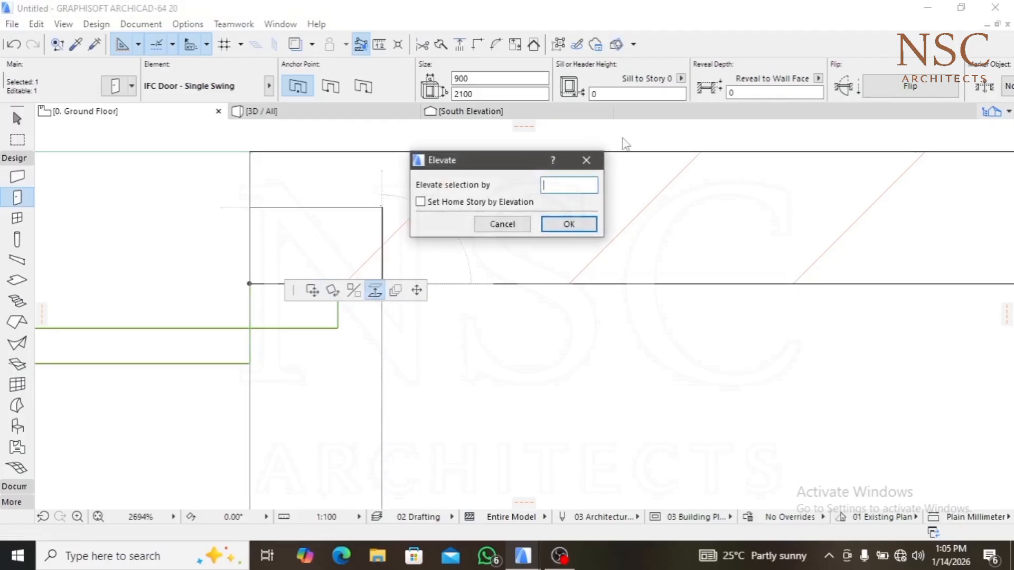
left_click(580, 157)
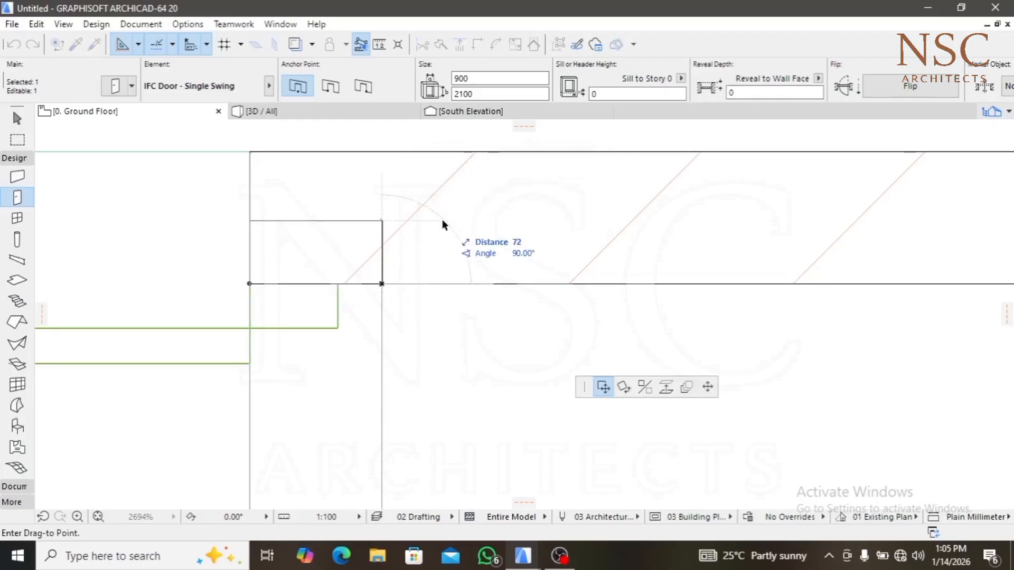
key("Escape")
Place a 900 mm door below the left unit's short partition, opening into the room on the right with its hinge at the lower end
scroll(373, 219, "down", 8)
middle_click_drag(283, 283, 696, 238)
key("Escape")
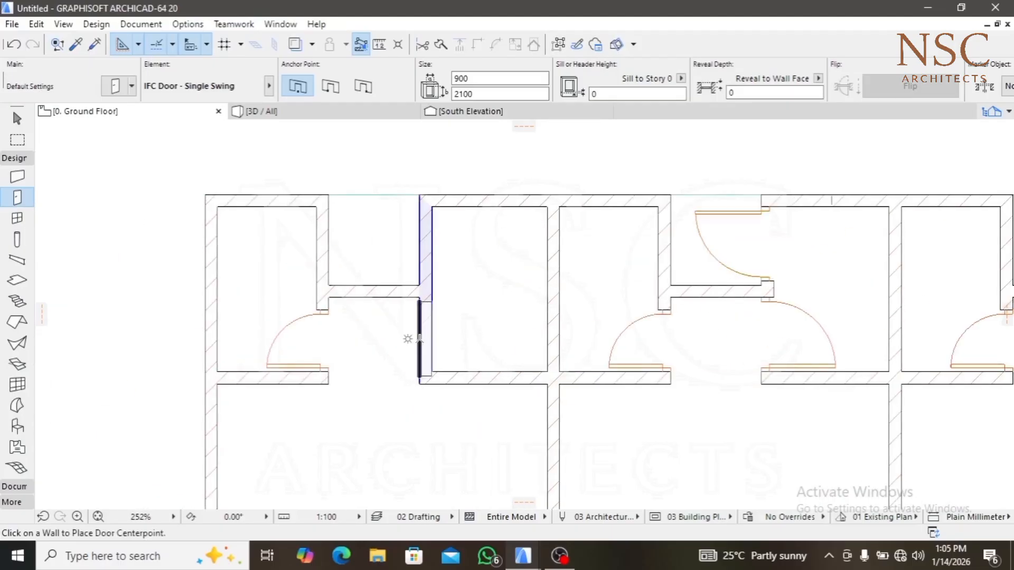
scroll(407, 336, "up", 3)
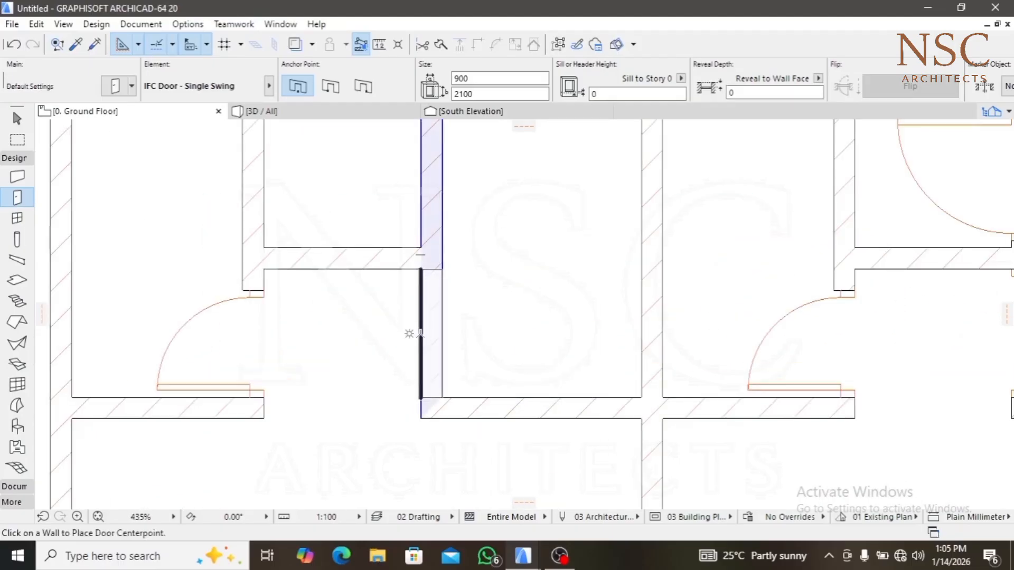
left_click(420, 333)
left_click(523, 351)
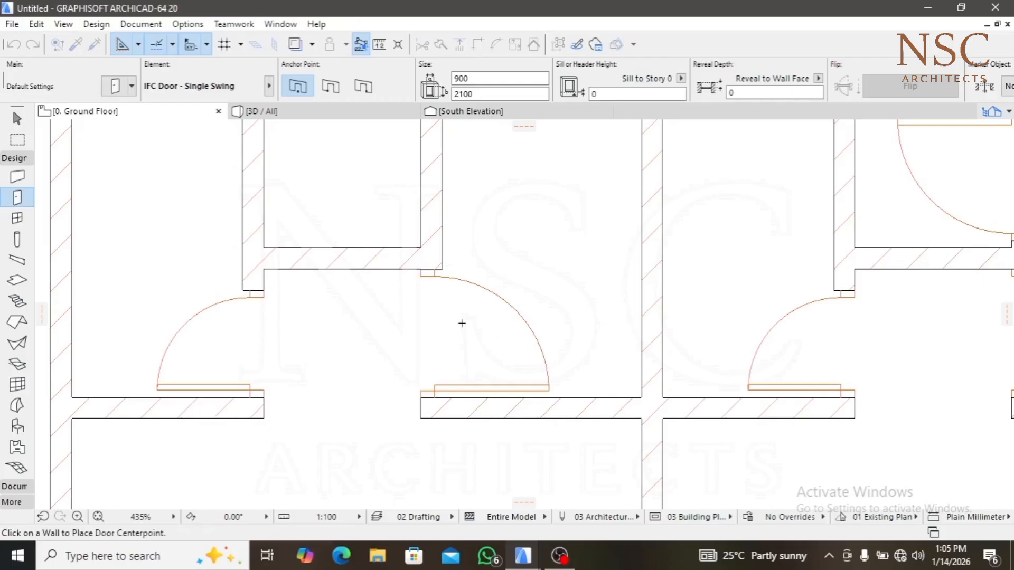
Move the left unit's new 900 mm door up so its upper jamb meets the lower face of the short partition
scroll(420, 266, "up", 10)
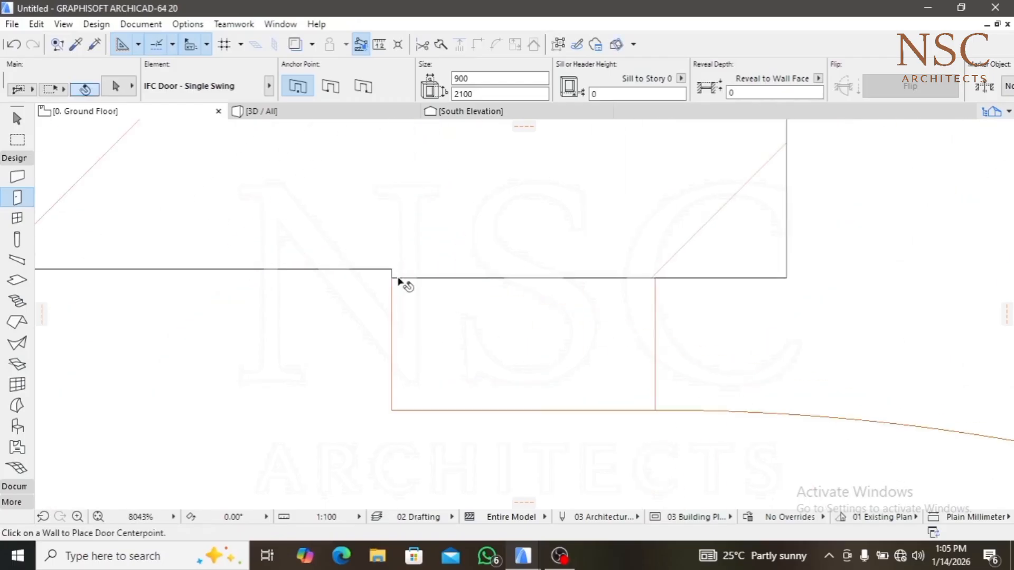
left_click(394, 278)
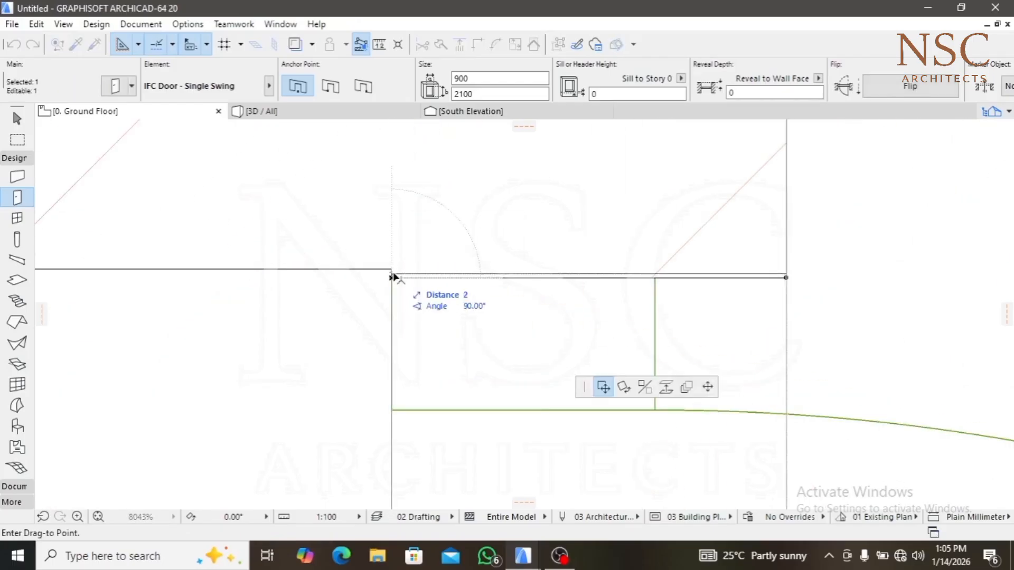
scroll(391, 272, "up", 5)
left_click(389, 258)
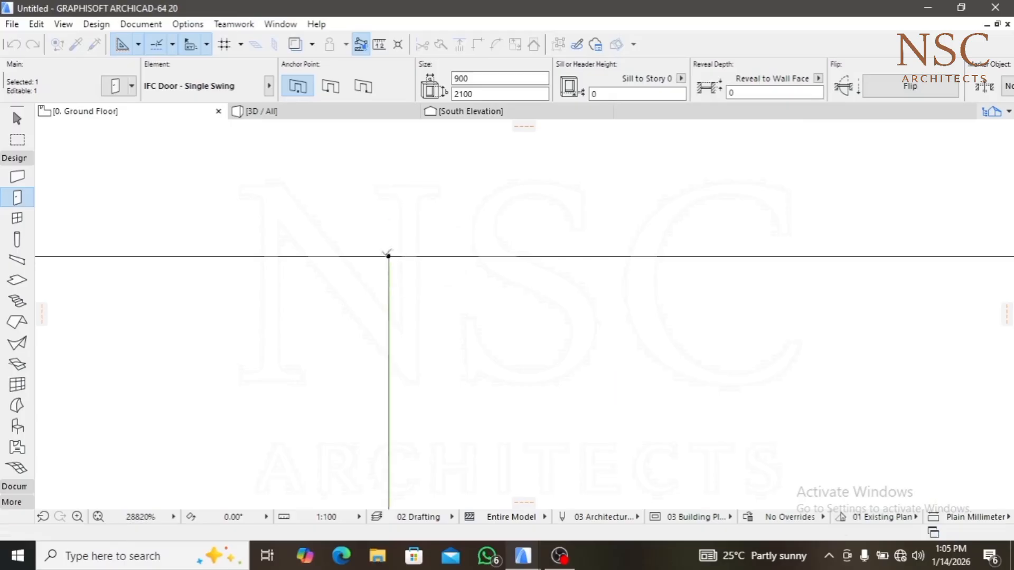
scroll(391, 254, "up", 10)
scroll(396, 182, "up", 2)
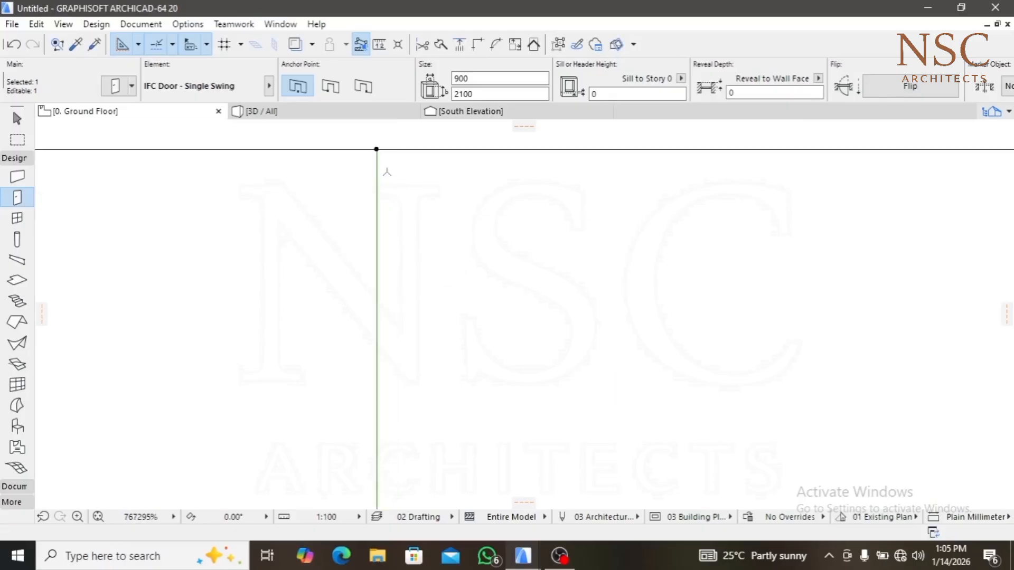
scroll(391, 262, "down", 4)
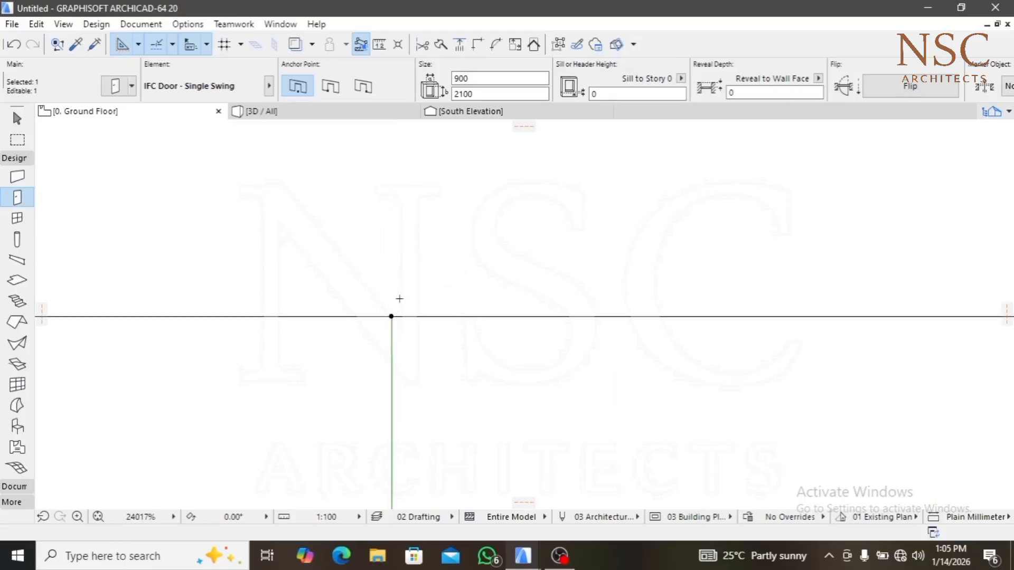
scroll(399, 299, "down", 12)
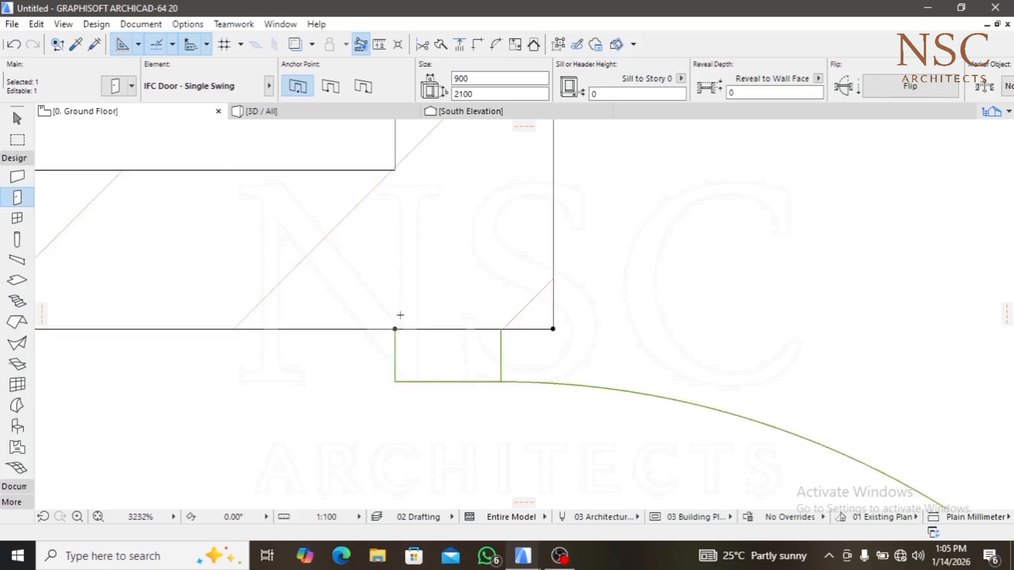
scroll(400, 315, "down", 3)
key("Escape")
Place a 900 mm door in the left unit's wall above the short partition, opening into the outer recess with its hinge at the upper end
middle_click_drag(375, 230, 389, 380)
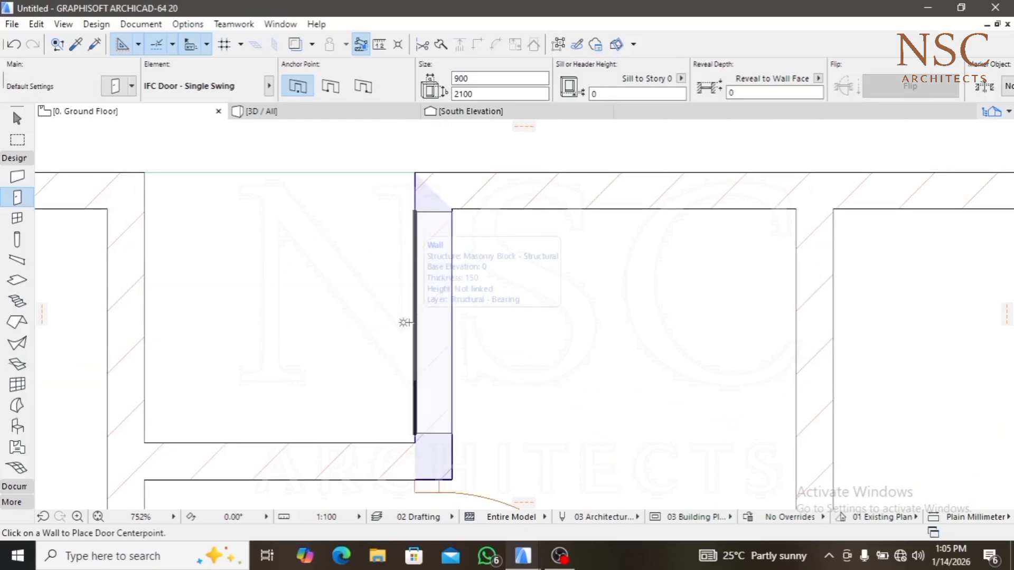
left_click(406, 323)
left_click(403, 198)
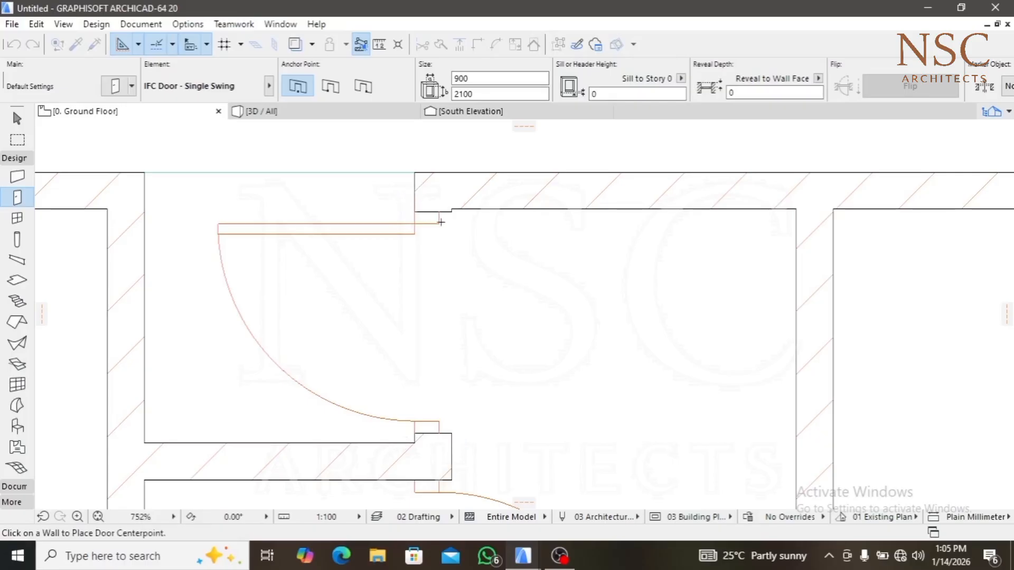
Move the left unit's outer recess door up so its upper jamb meets the inner face of the top exterior wall
scroll(441, 215, "up", 3)
scroll(442, 214, "up", 3)
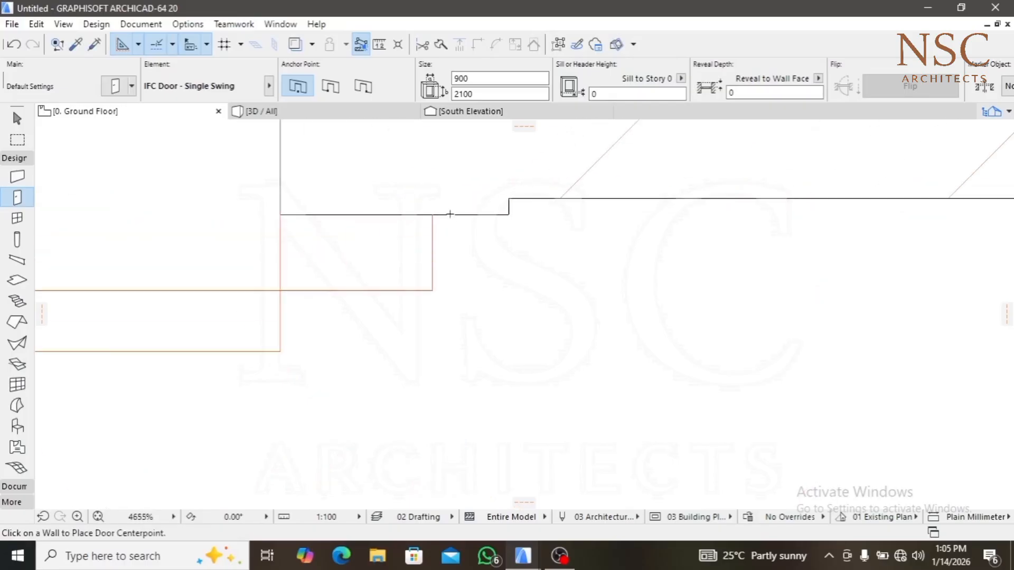
left_click(508, 214, "shift")
left_click(508, 214)
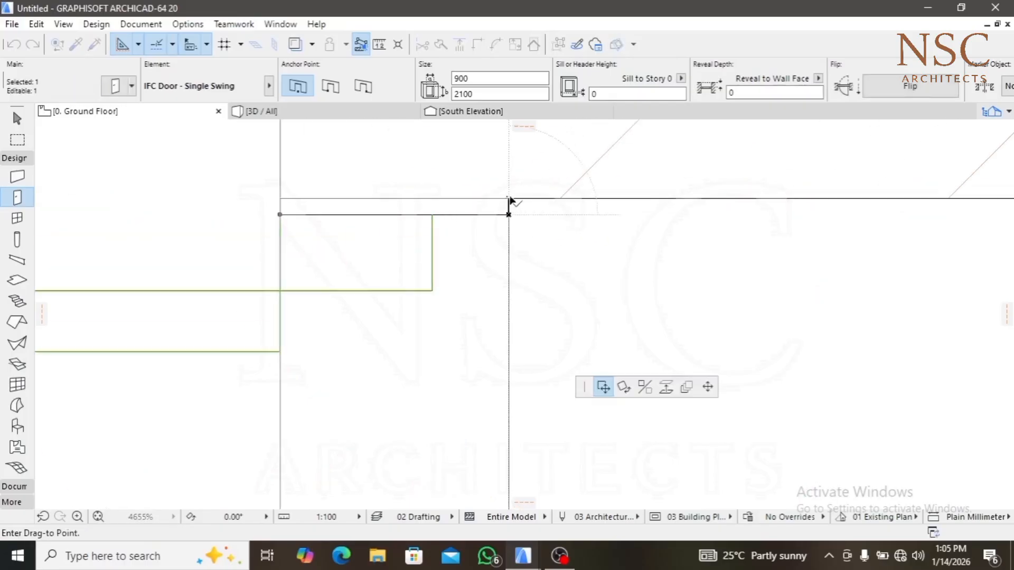
left_click(509, 198)
key("Escape")
scroll(549, 287, "down", 6)
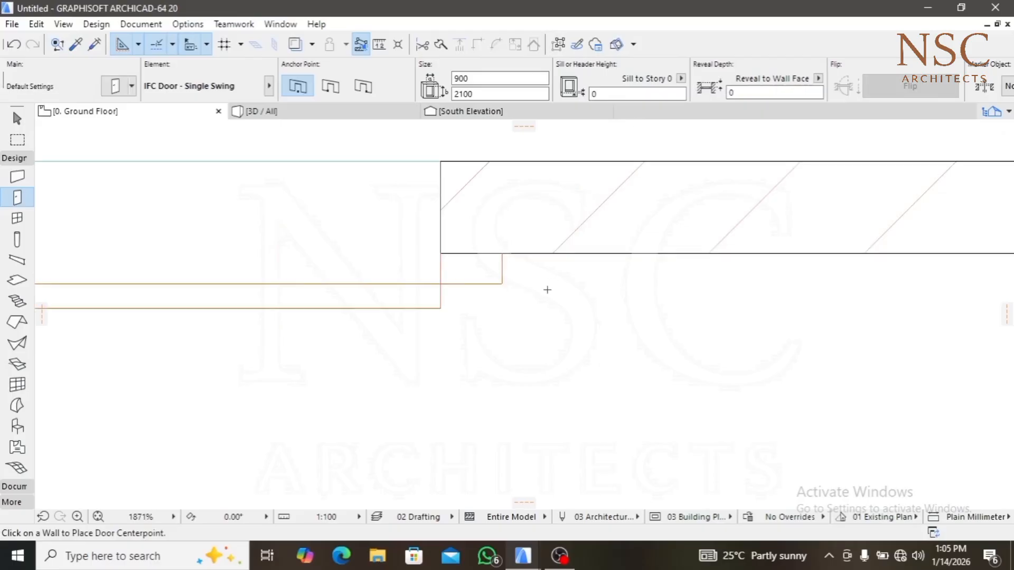
scroll(541, 305, "down", 3)
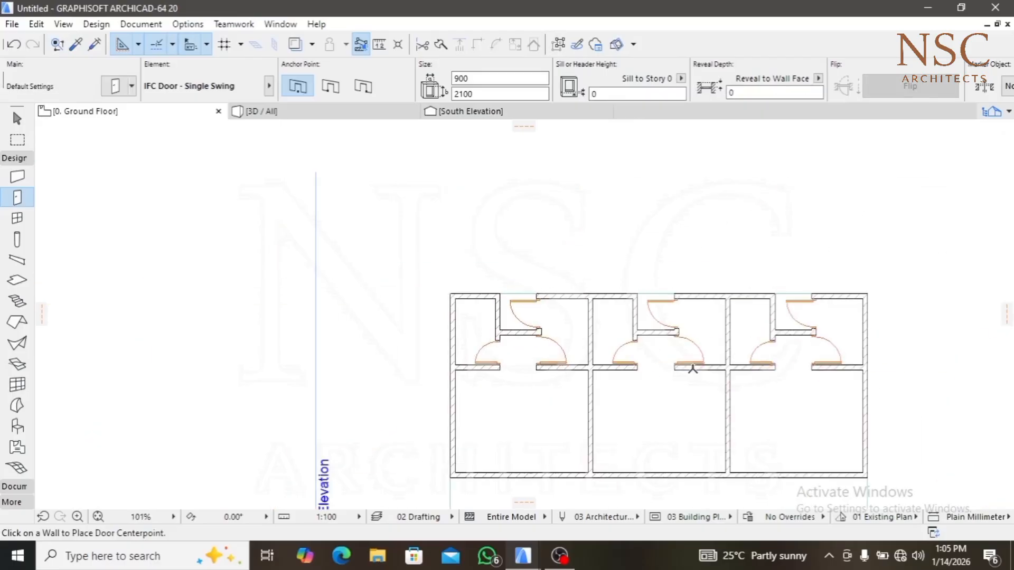
middle_click_drag(692, 369, 502, 293)
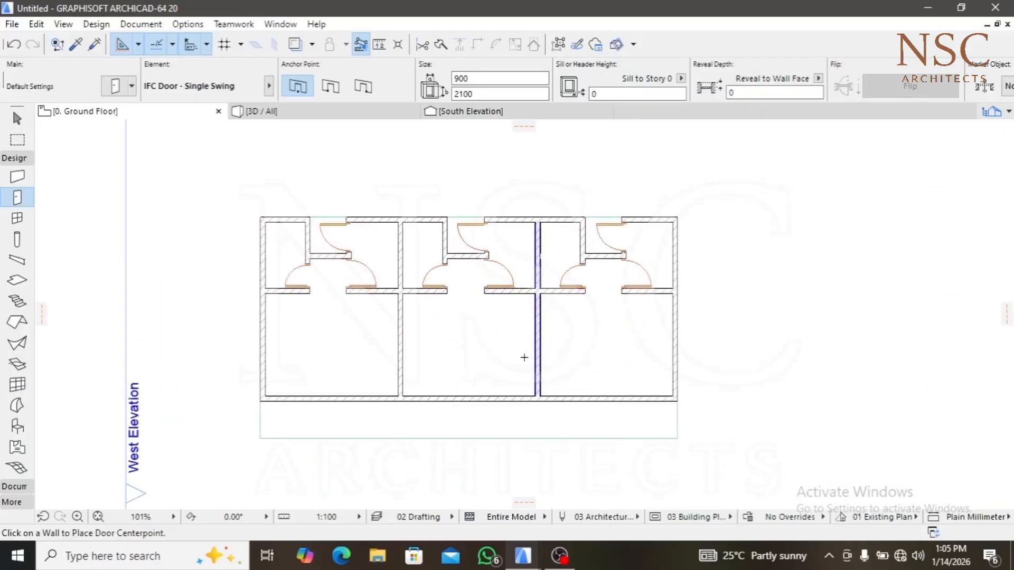
Compare the reference plan's lower exterior wall with the new building, examining its doors, windows and the columns at the wall junctions
scroll(494, 315, "down", 5)
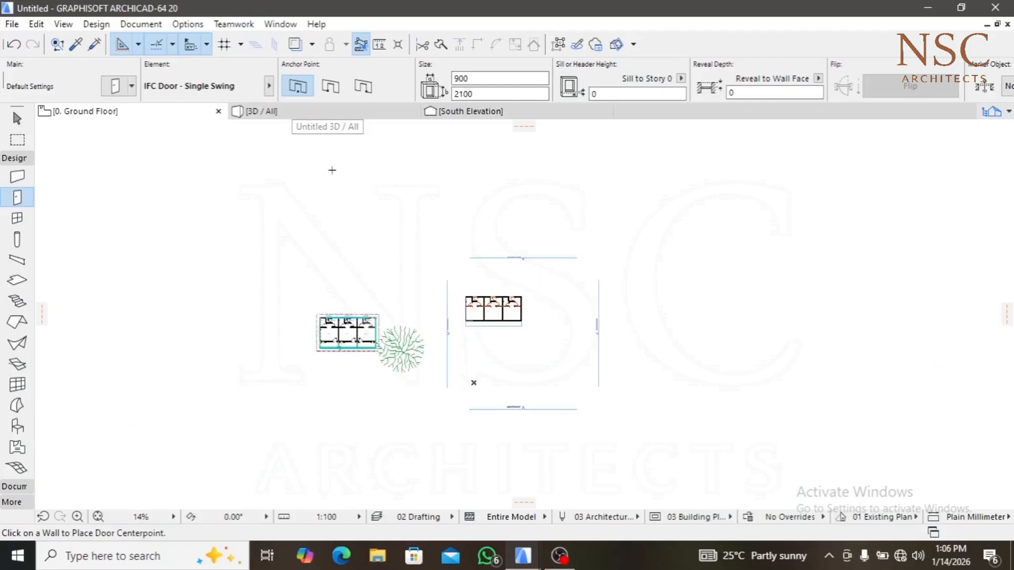
scroll(341, 343, "up", 6)
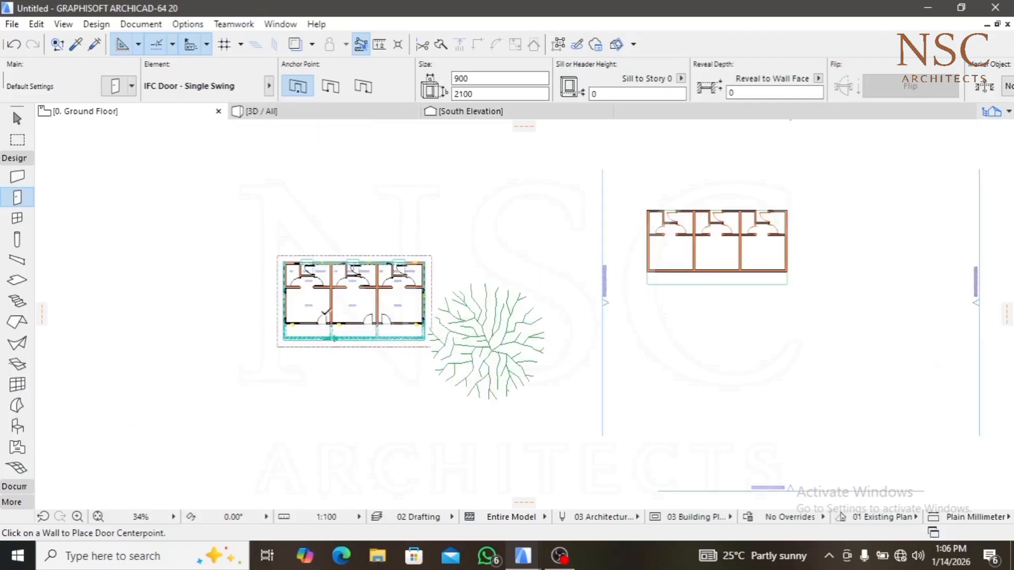
scroll(327, 329, "up", 3)
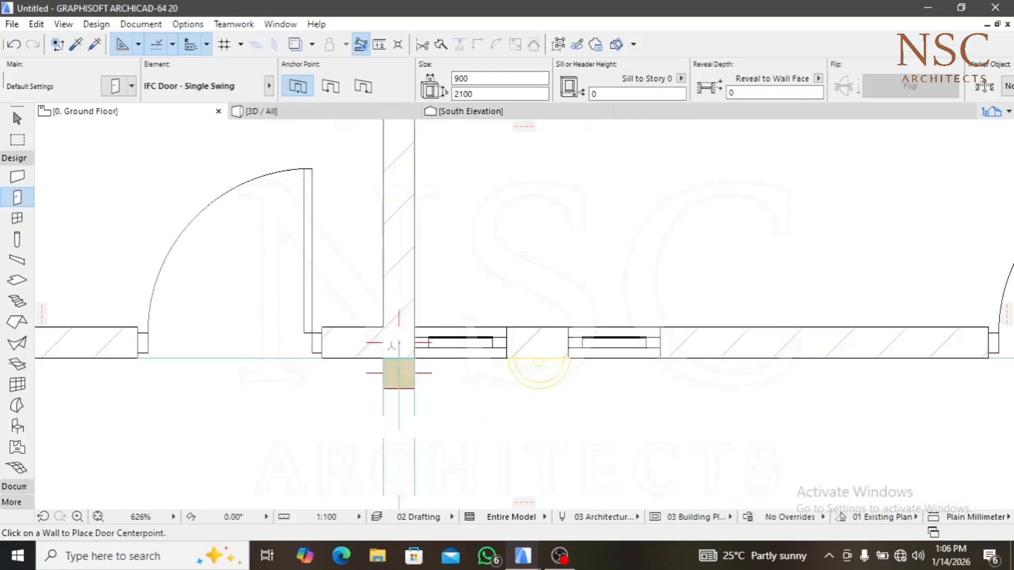
middle_click_drag(341, 365, 627, 361)
middle_click_drag(266, 328, 680, 311)
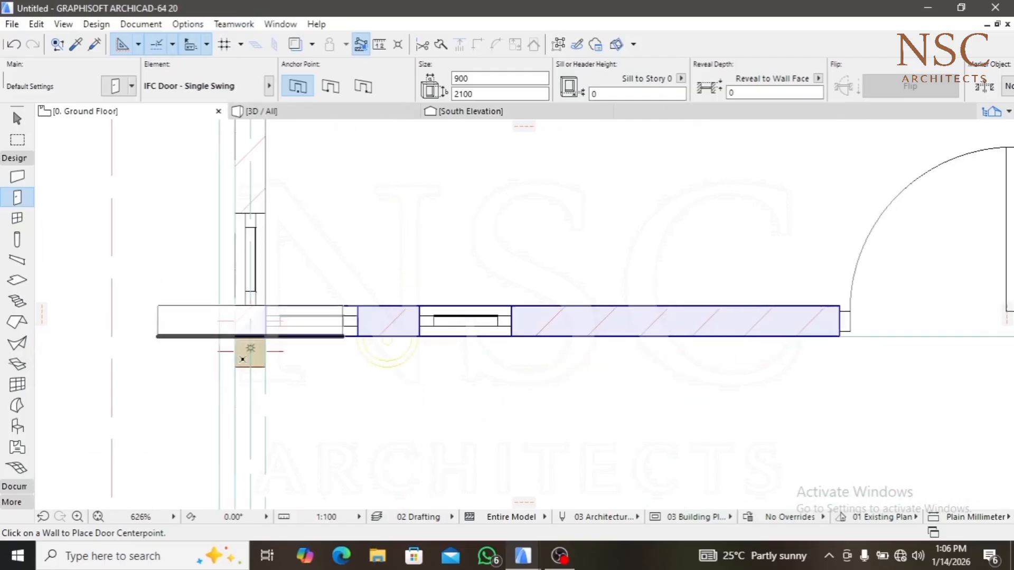
scroll(261, 357, "down", 5)
scroll(510, 349, "up", 3)
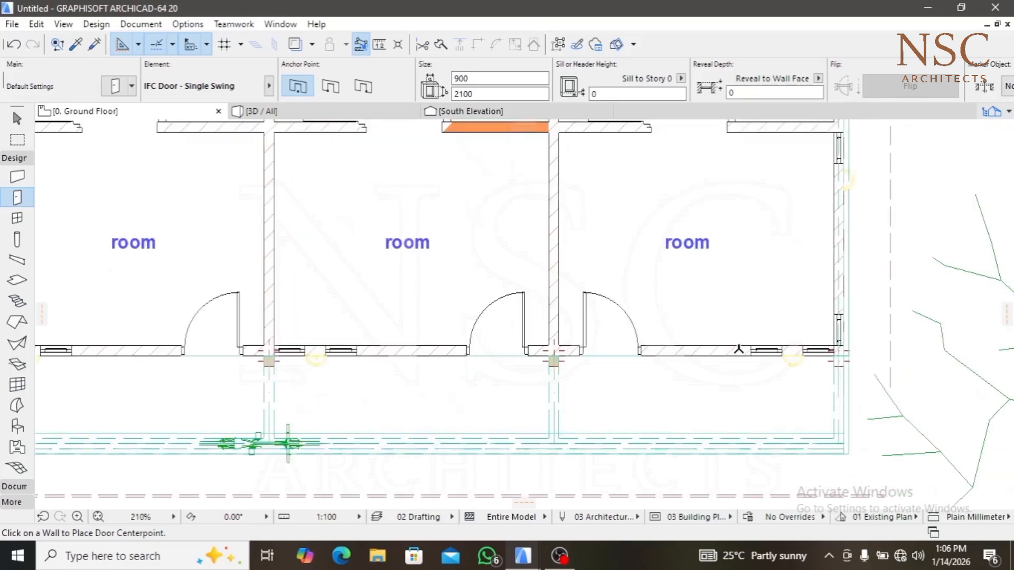
middle_click_drag(510, 350, 407, 350)
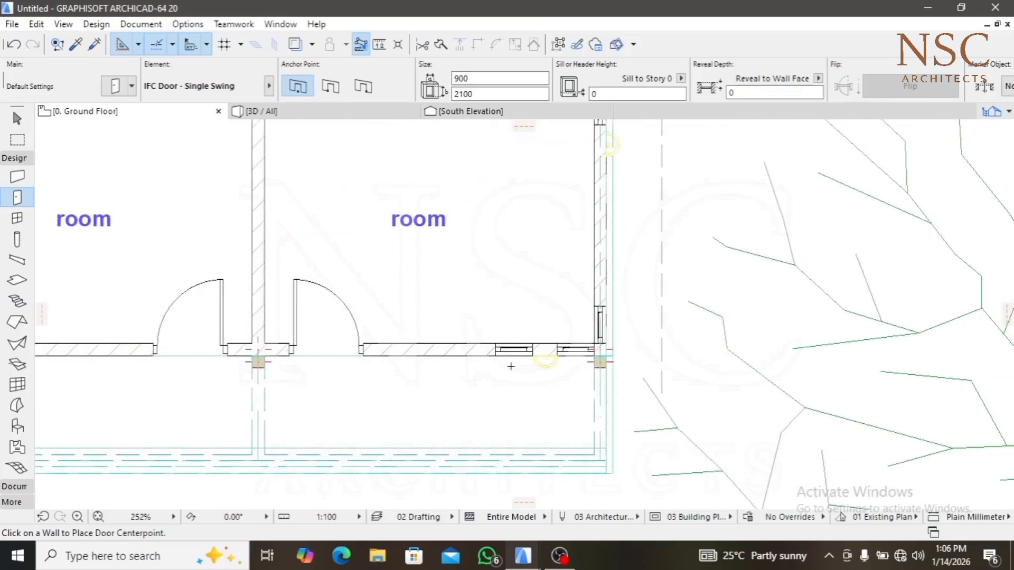
scroll(569, 346, "down", 3)
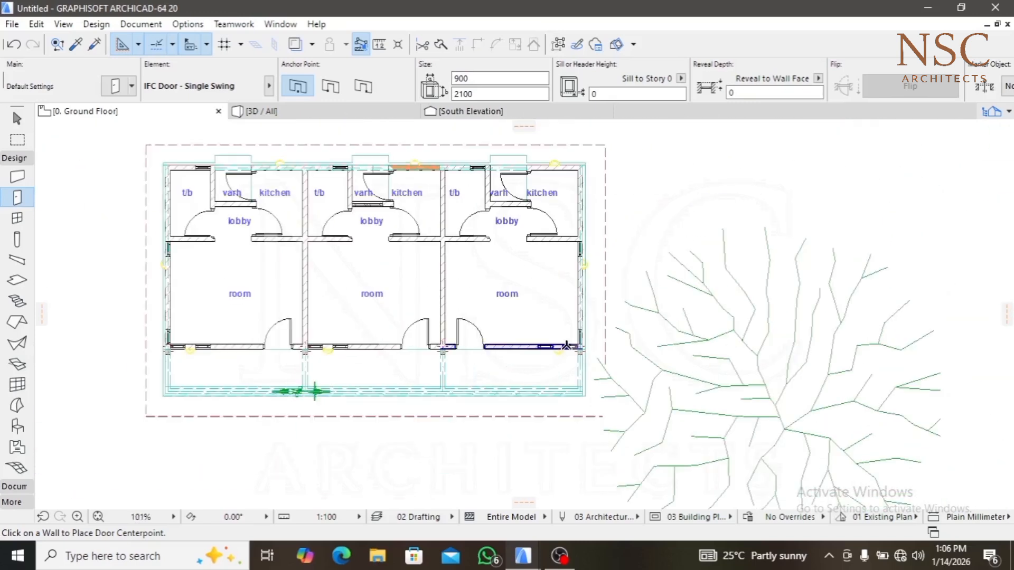
middle_click_drag(700, 275, 280, 332)
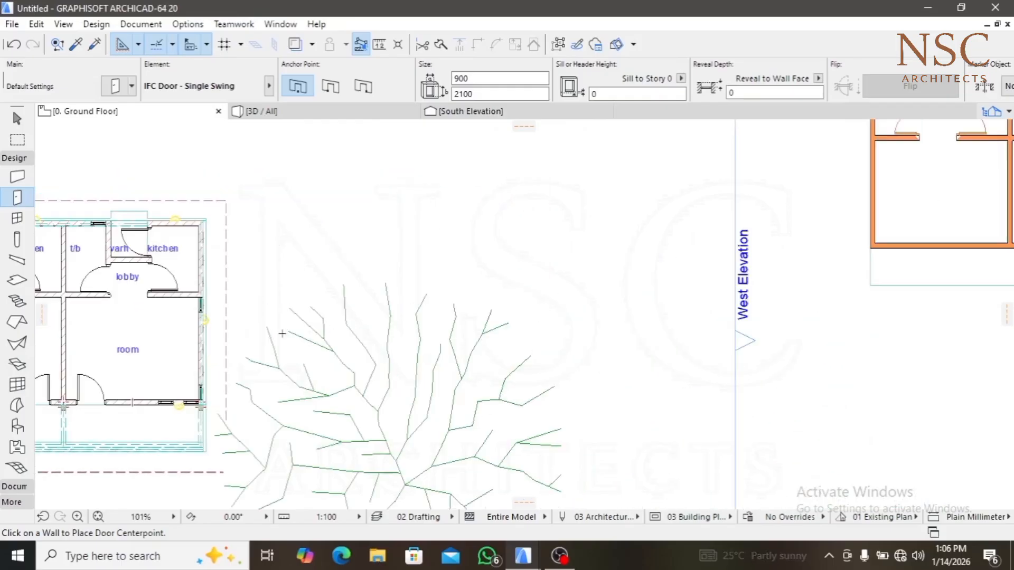
middle_click_drag(708, 256, 508, 288)
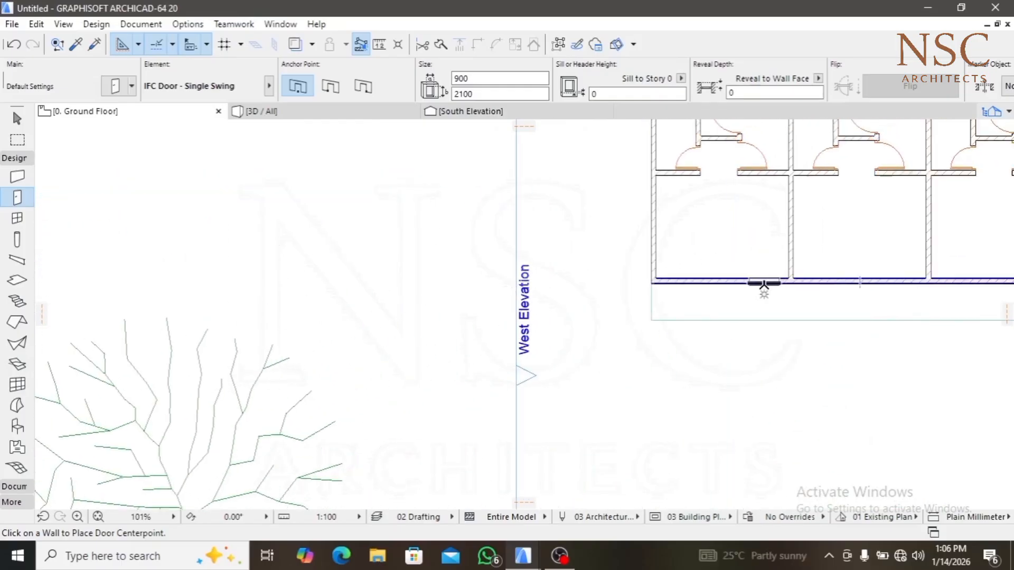
scroll(761, 285, "down", 4)
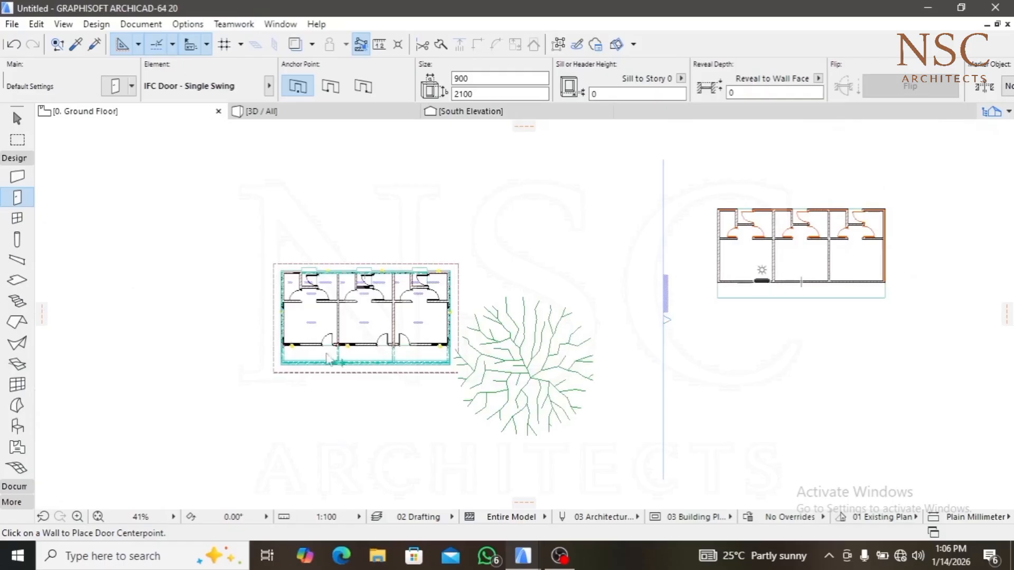
scroll(327, 354, "up", 5)
scroll(325, 345, "up", 1)
scroll(344, 334, "down", 3)
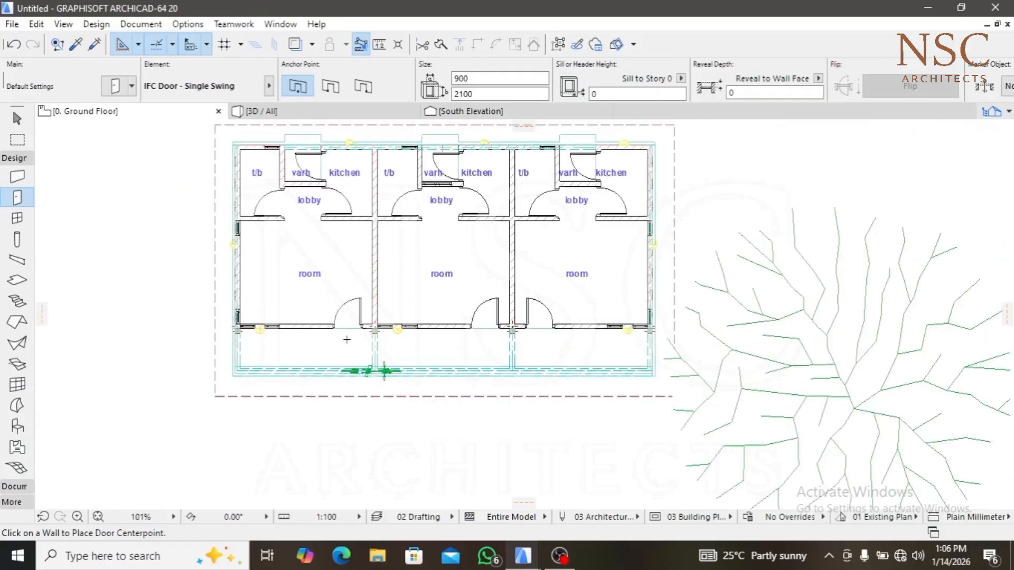
Try to place a 300 × 300 mm column at the building's lower-left exterior wall corner
left_click(16, 241)
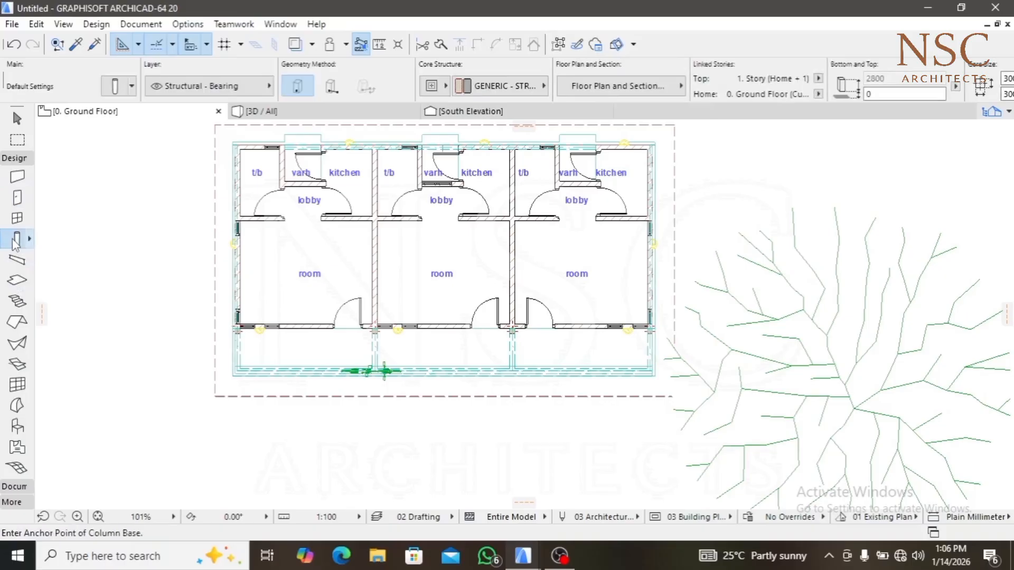
scroll(373, 311, "down", 5)
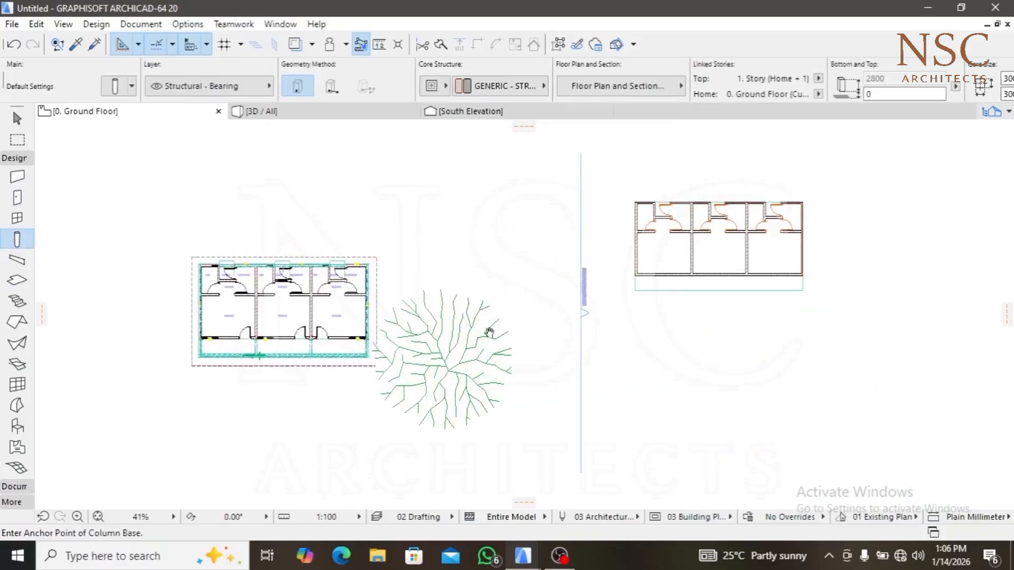
scroll(486, 330, "up", 12)
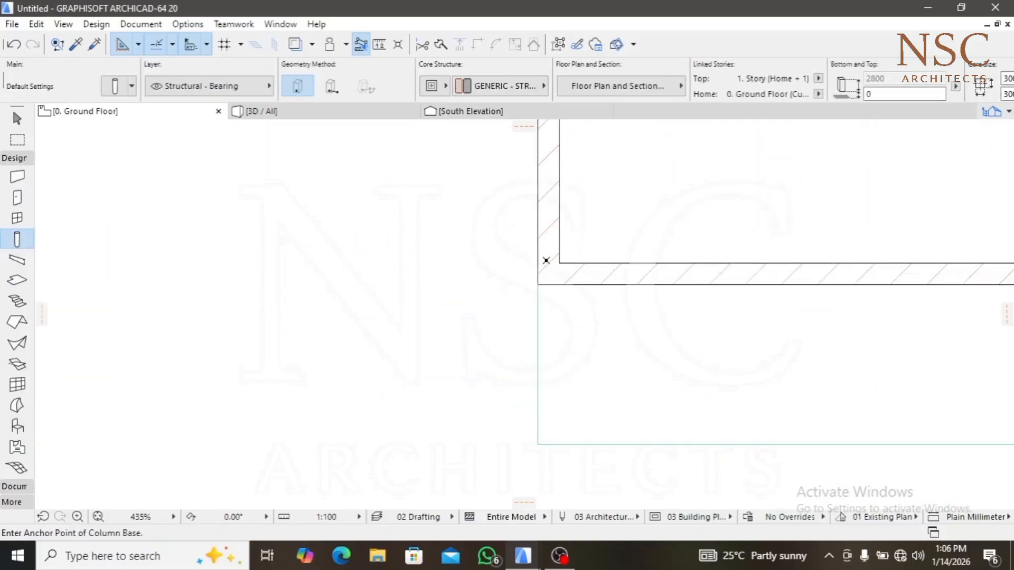
left_click(548, 270)
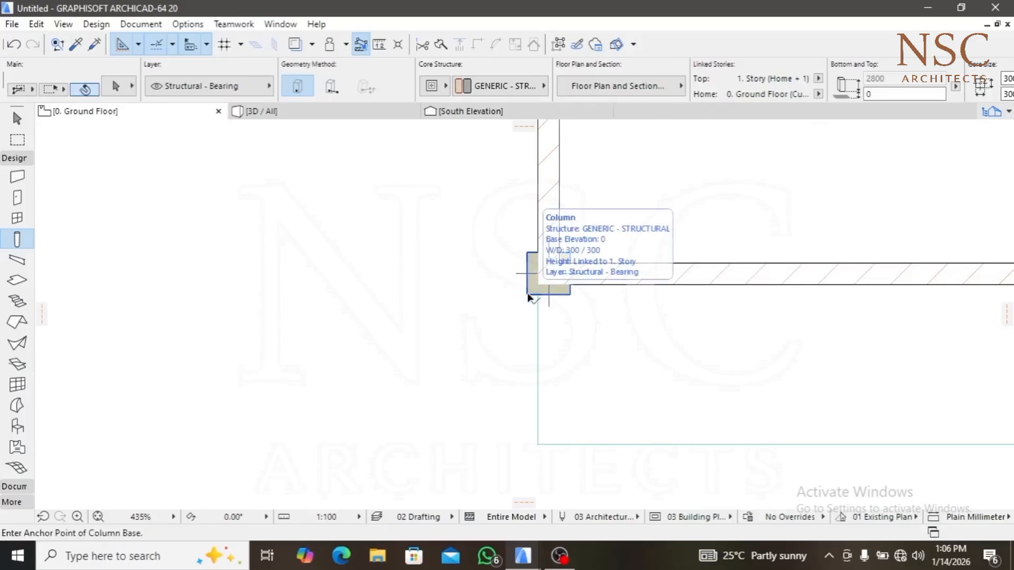
key("ctrl+z")
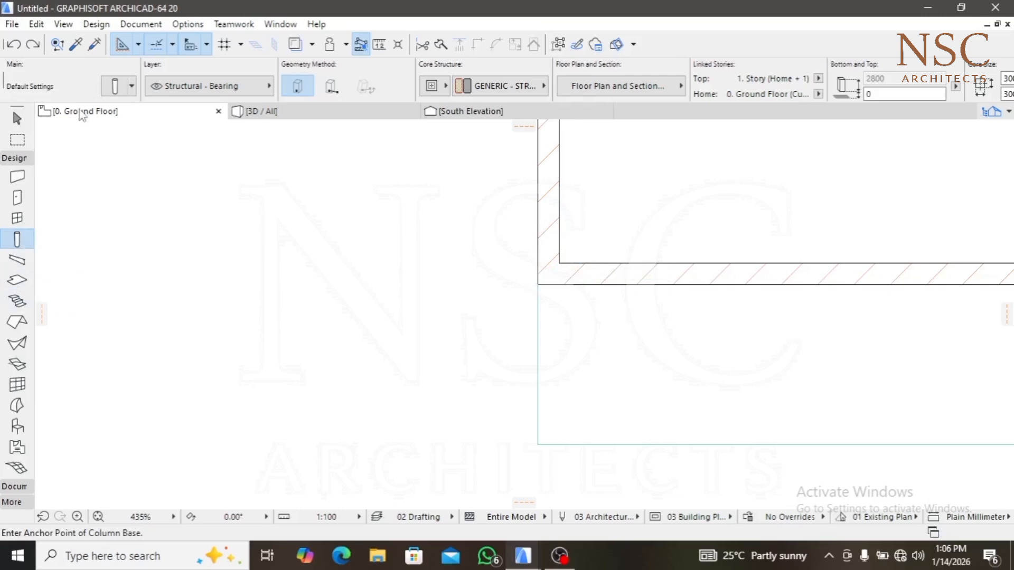
Set the default column cross-section to 150 × 150 mm with width and depth linked
left_click(118, 91)
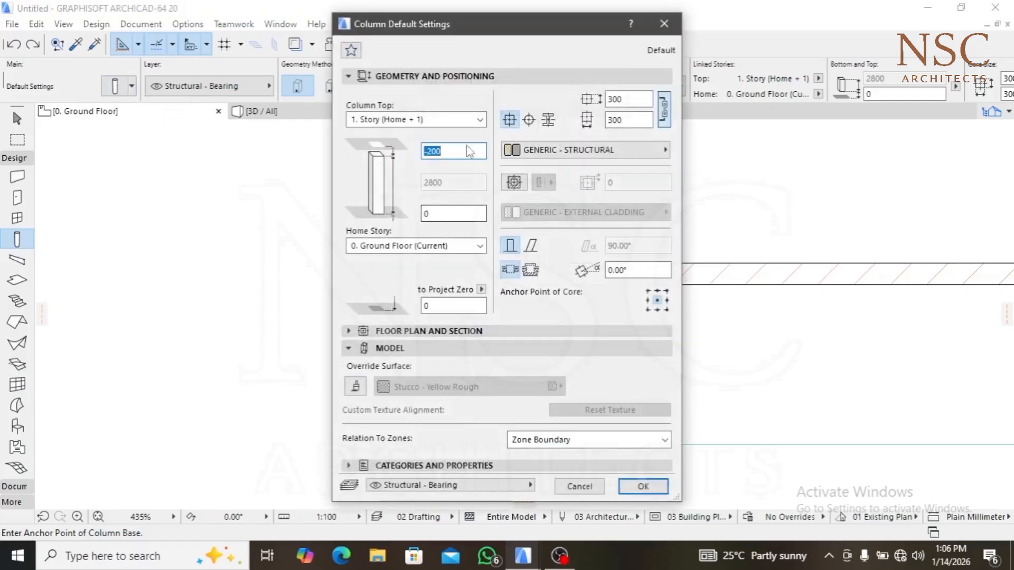
left_click(624, 99)
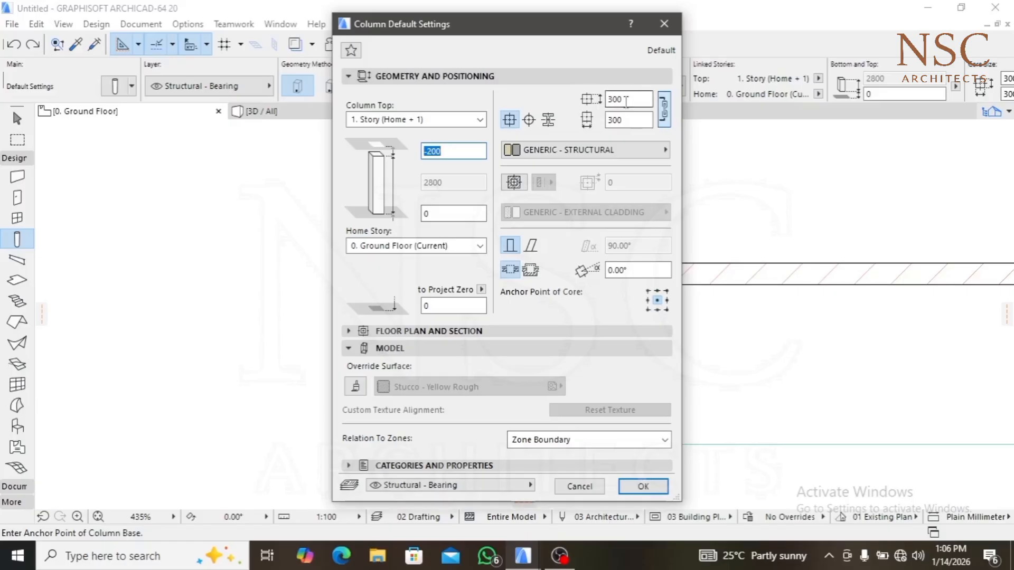
double_click(613, 99)
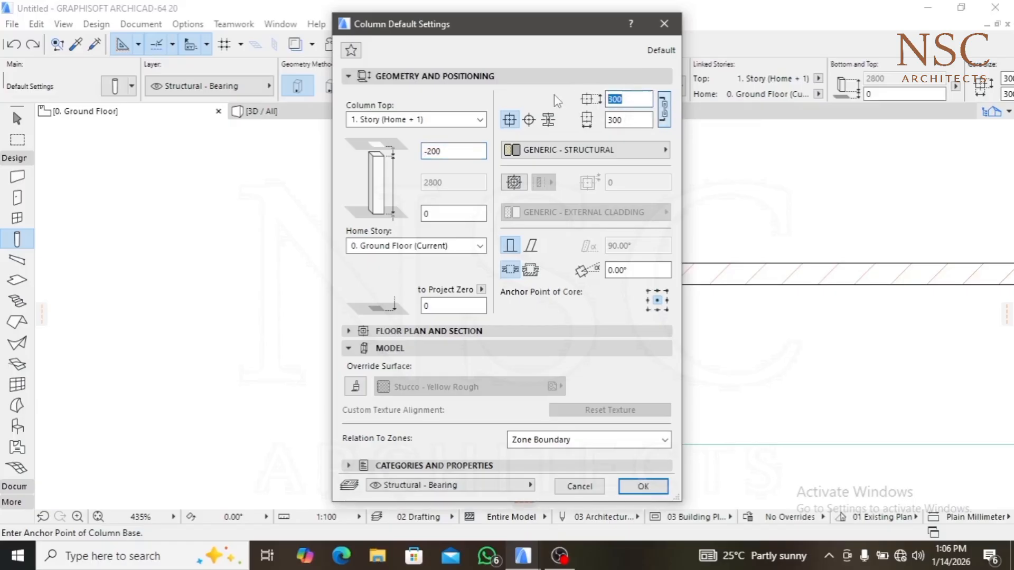
key("BackSpace")
type("150")
left_click(665, 111)
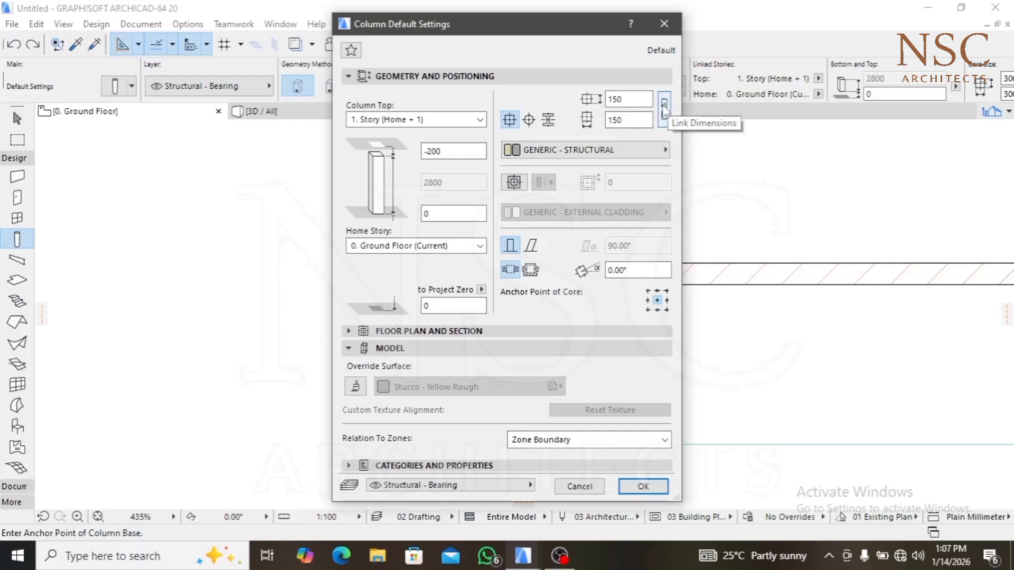
left_click(664, 108)
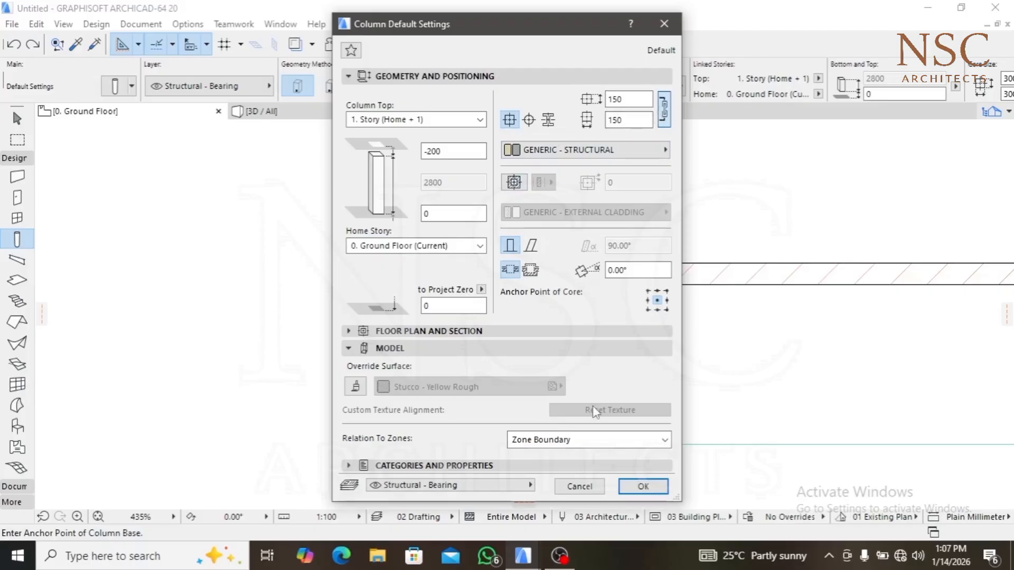
left_click(637, 487)
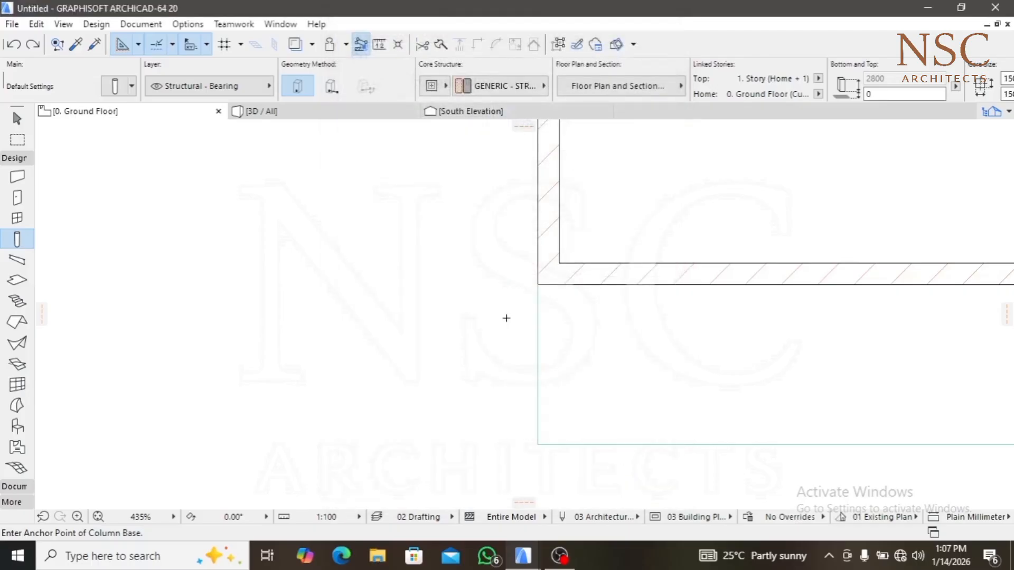
Place a 150 × 150 mm column centred in the building's lower-left exterior wall corner
scroll(549, 279, "up", 4)
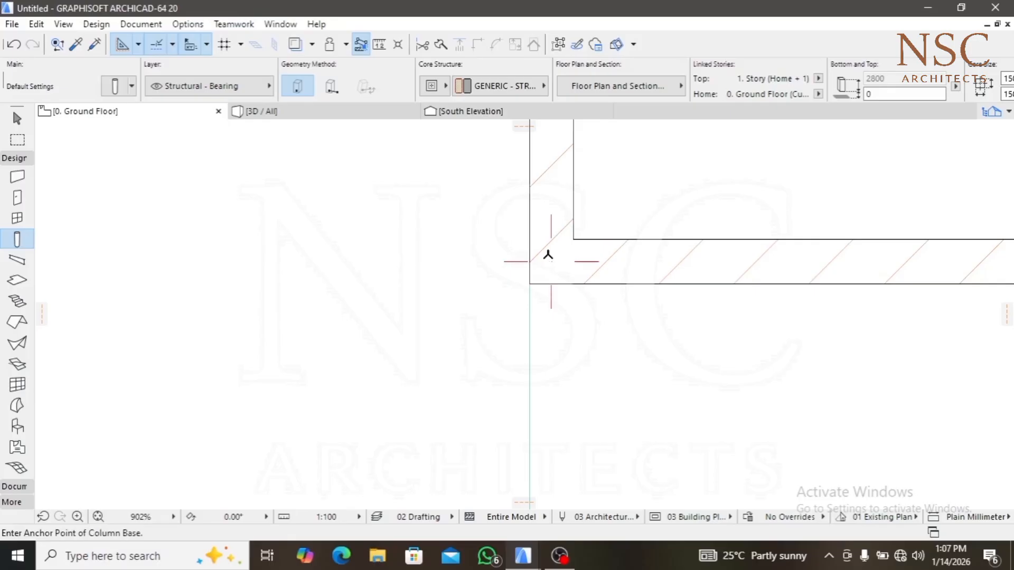
scroll(548, 255, "down", 6)
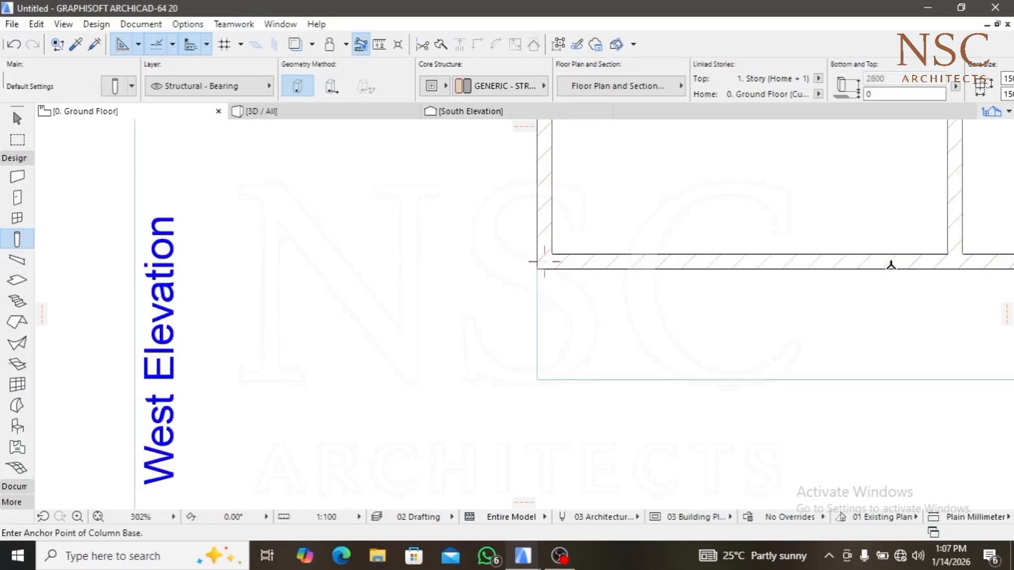
middle_click_drag(890, 264, 520, 276)
Place multiple copies of the lower-left corner column along the lower exterior wall, at both partition junctions and the lower-right corner
scroll(224, 275, "up", 5)
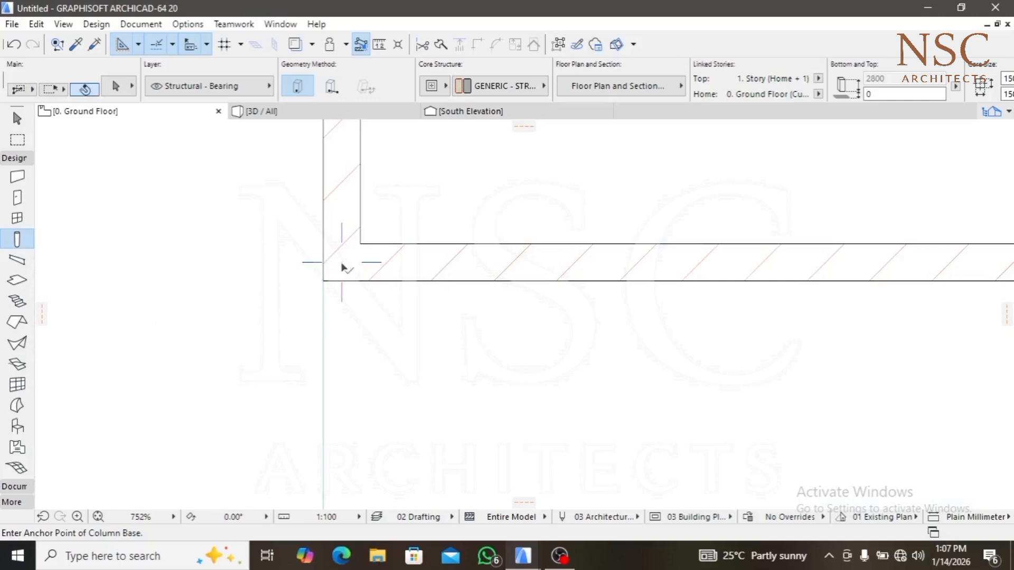
left_click(342, 262)
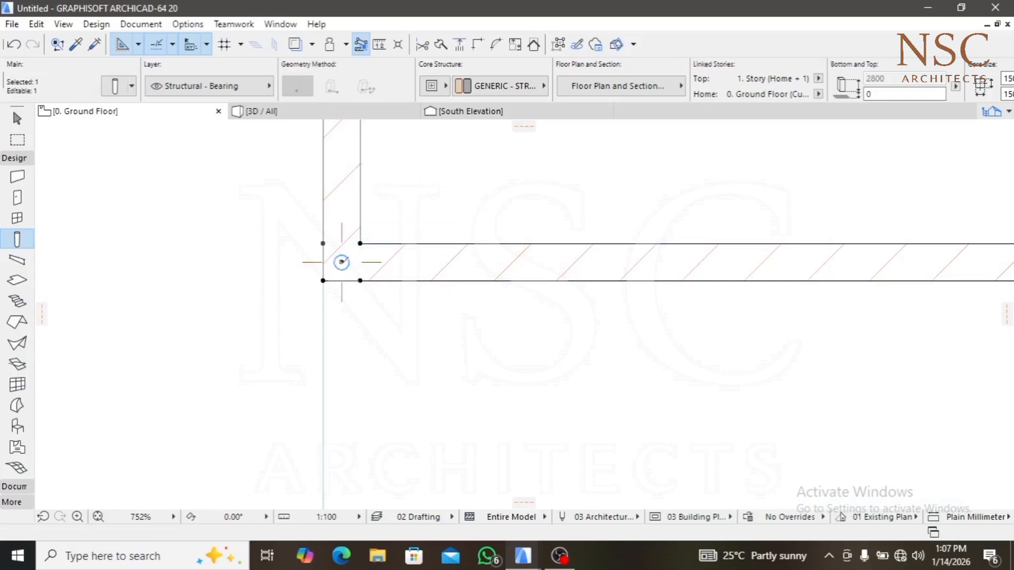
left_click(341, 262)
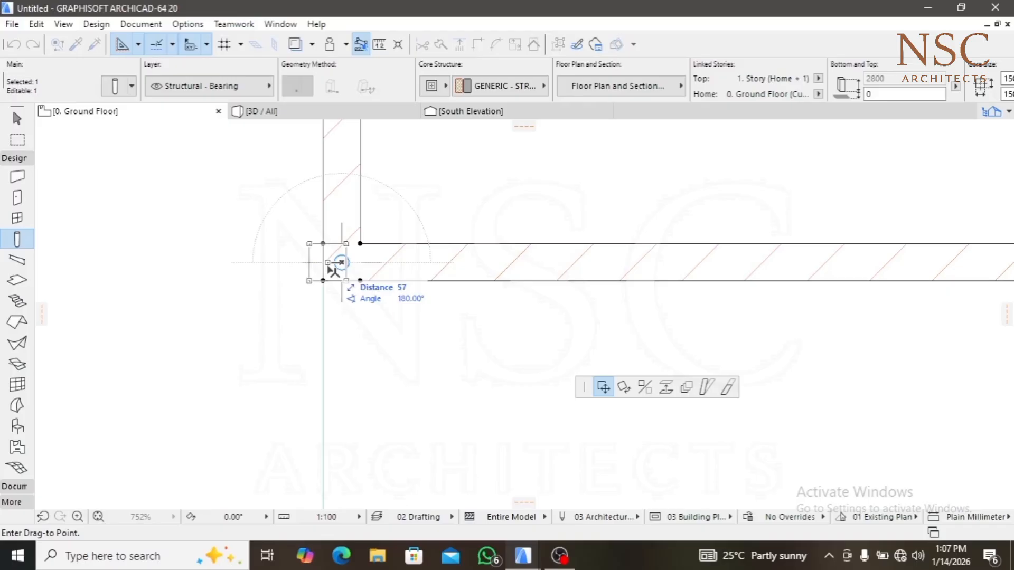
middle_click_drag(457, 270, 373, 258)
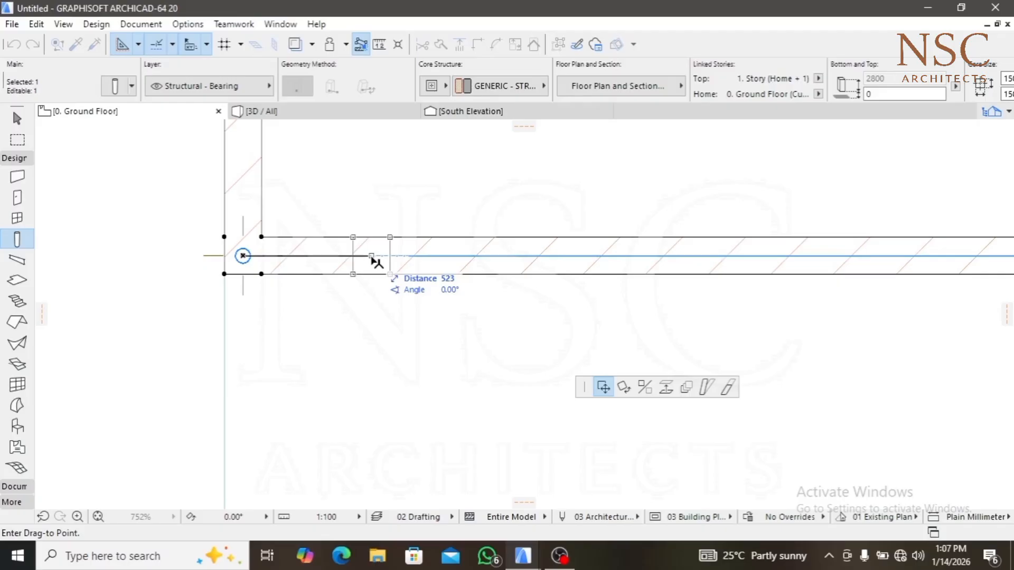
key("ctrl")
key("ctrl+alt")
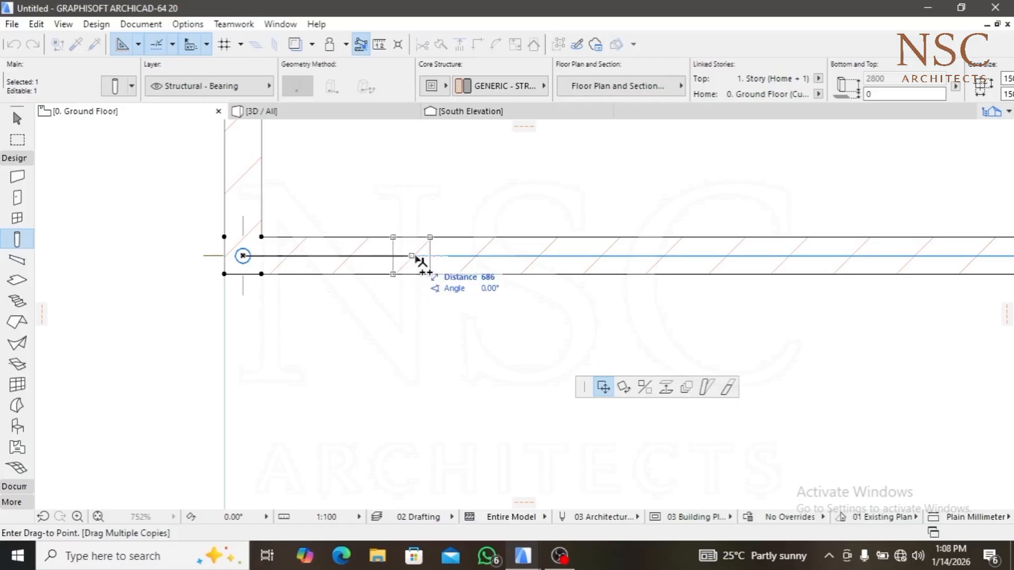
left_click(592, 260, "shift")
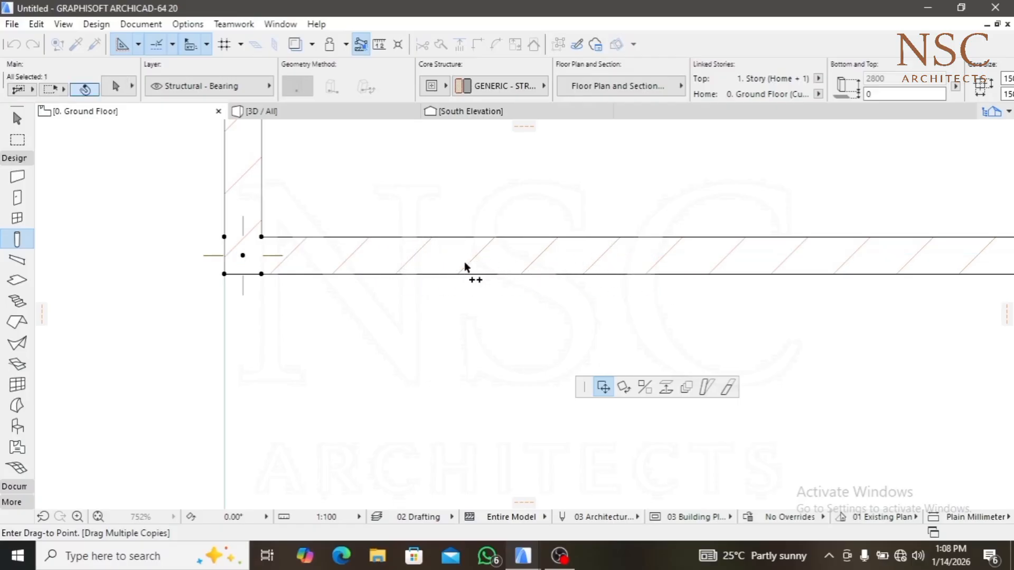
middle_click_drag(464, 263, 349, 268)
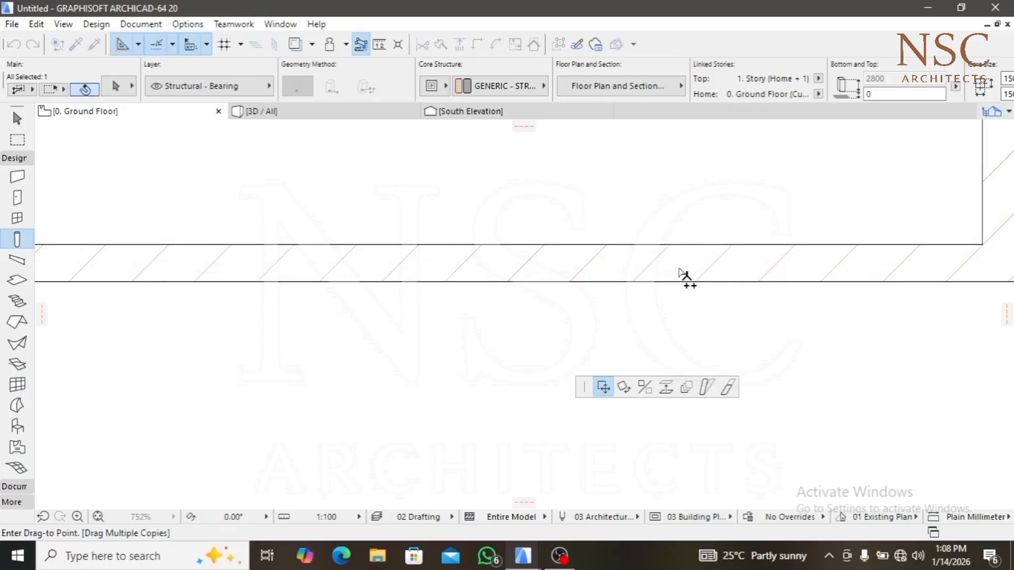
middle_click_drag(640, 269, 354, 270)
scroll(540, 259, "down", 3)
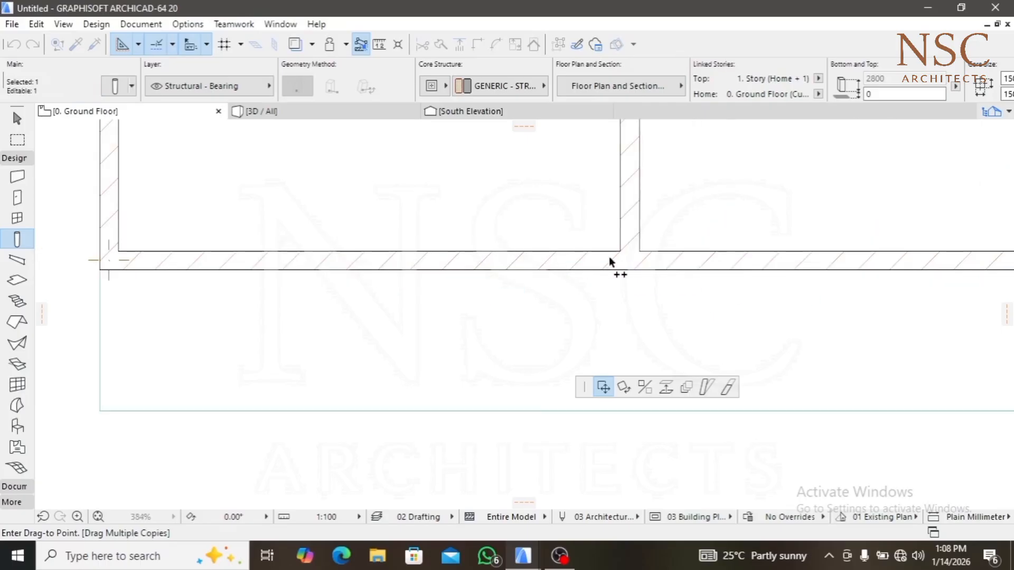
scroll(633, 265, "up", 5)
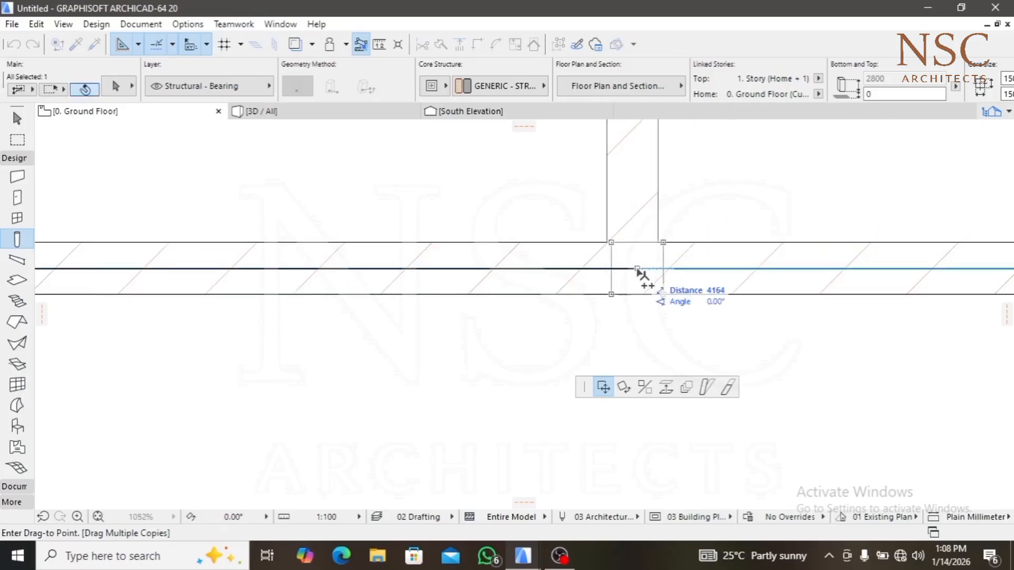
scroll(637, 270, "down", 4)
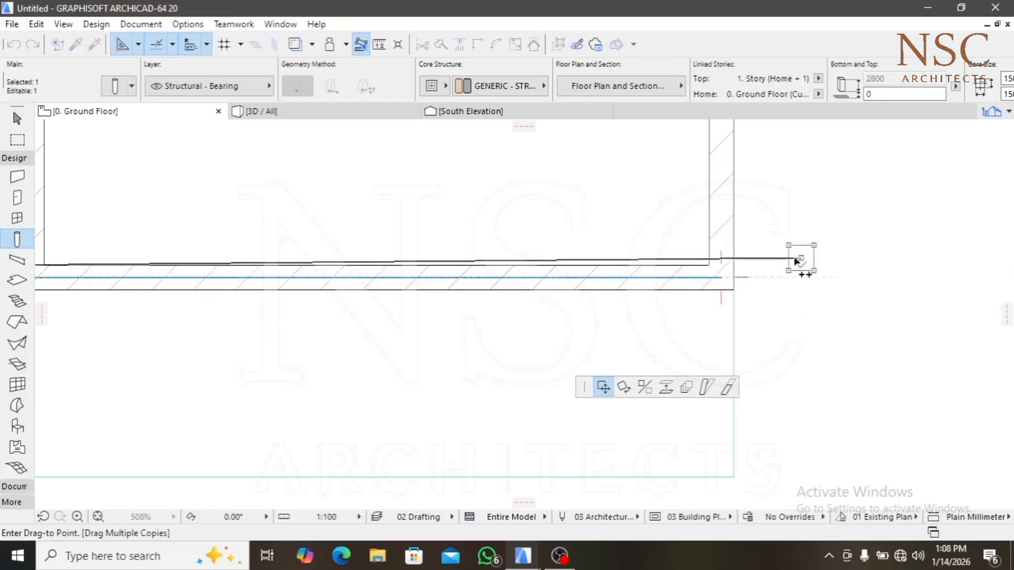
key("Escape")
key("Escape")
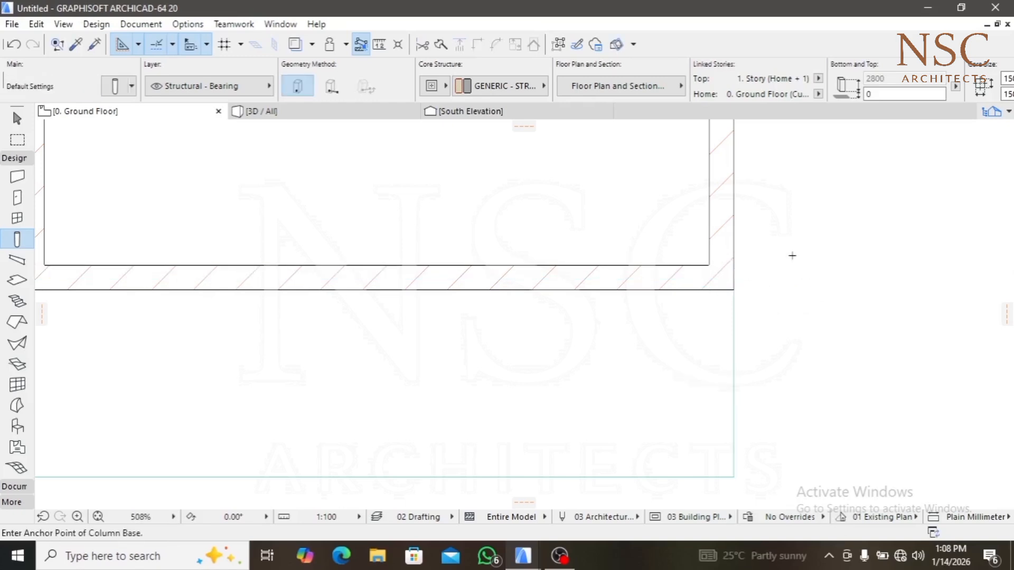
Undo the deletion of the columns along the lower exterior wall, and undo and redo the last multiple-copy placement
key("ctrl+z")
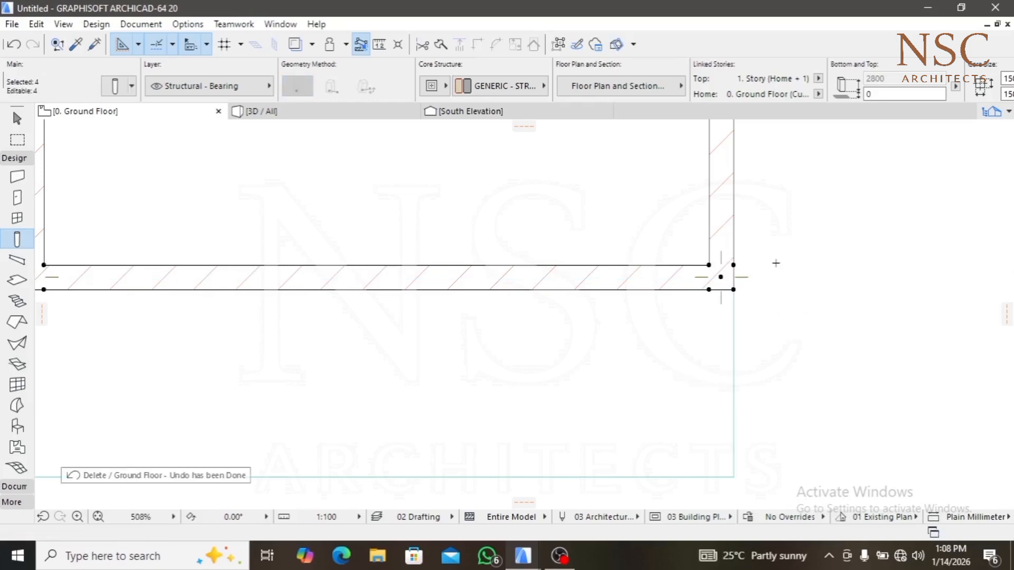
key("Escape")
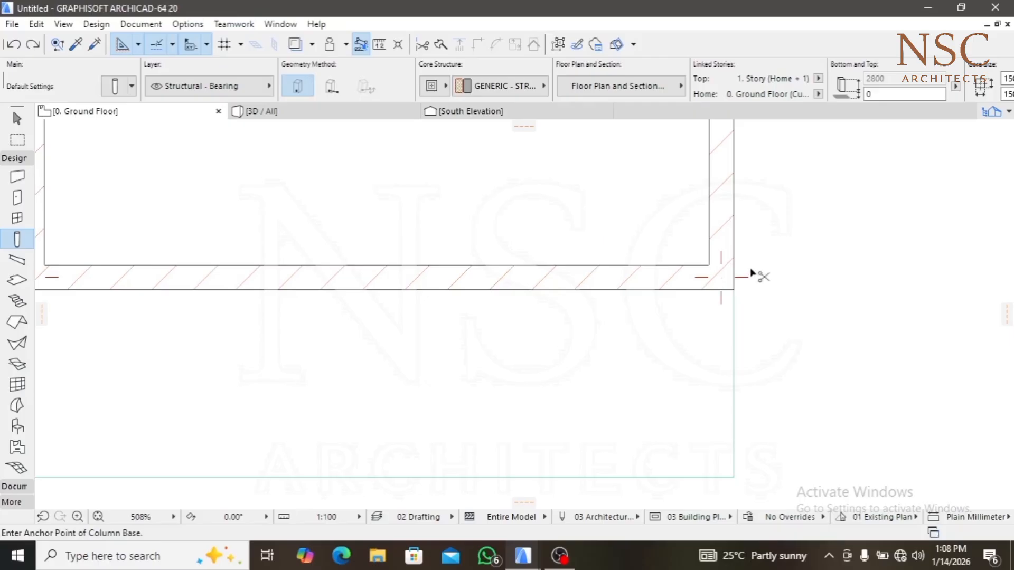
key("ctrl+z")
key("ctrl+shift+z")
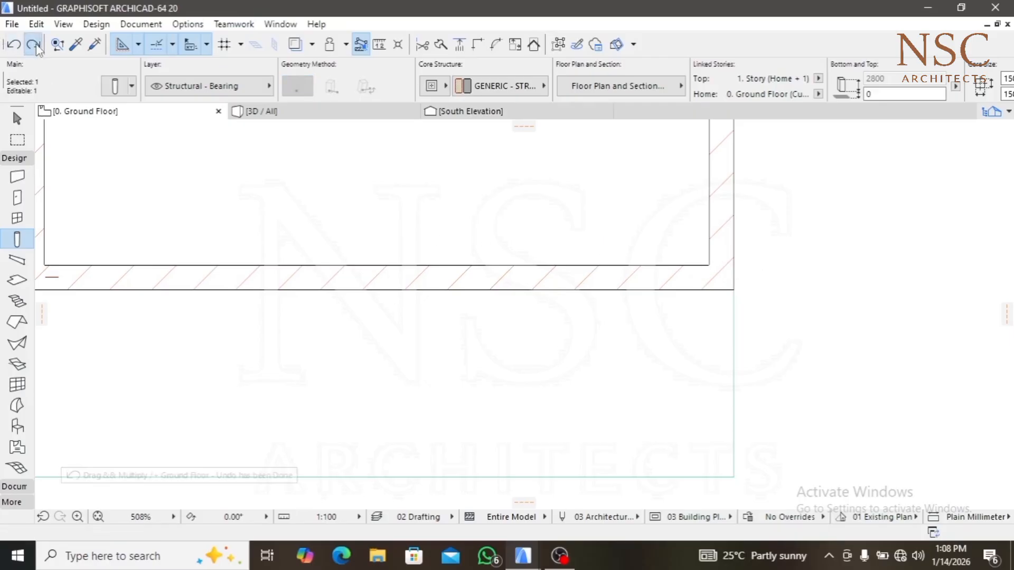
scroll(736, 274, "up", 5)
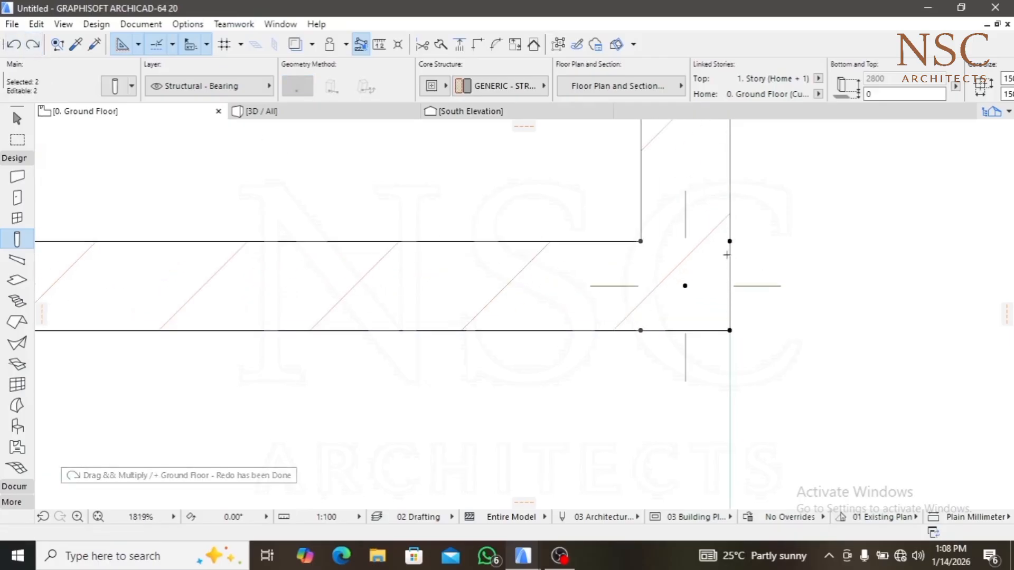
left_click(729, 241)
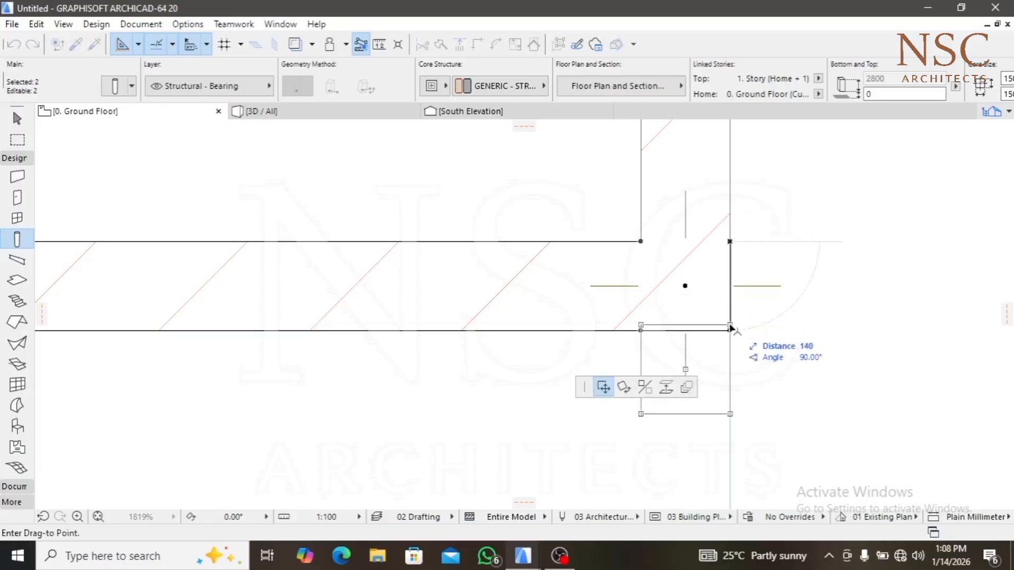
scroll(727, 310, "down", 8)
scroll(726, 308, "down", 4)
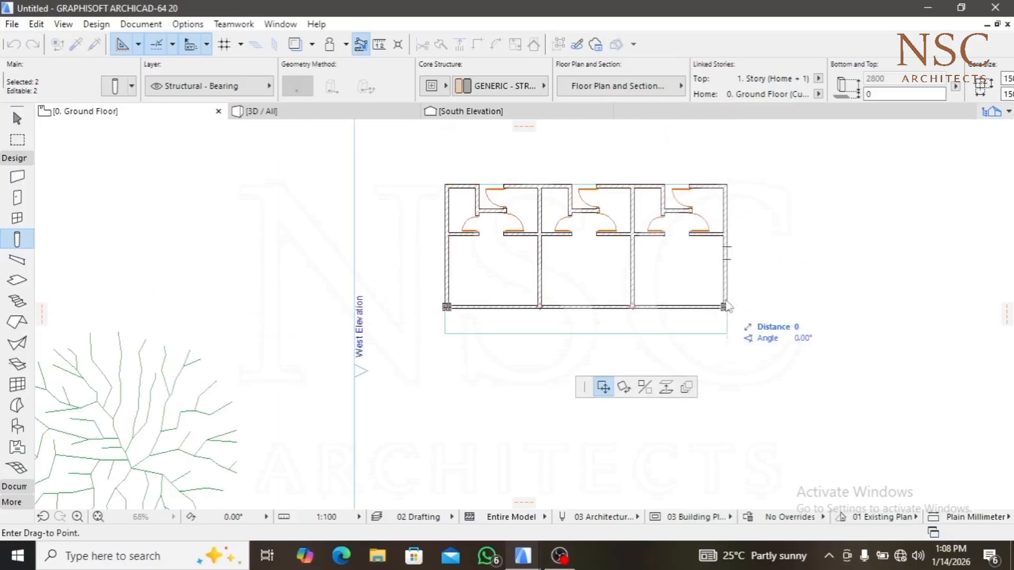
key("Escape")
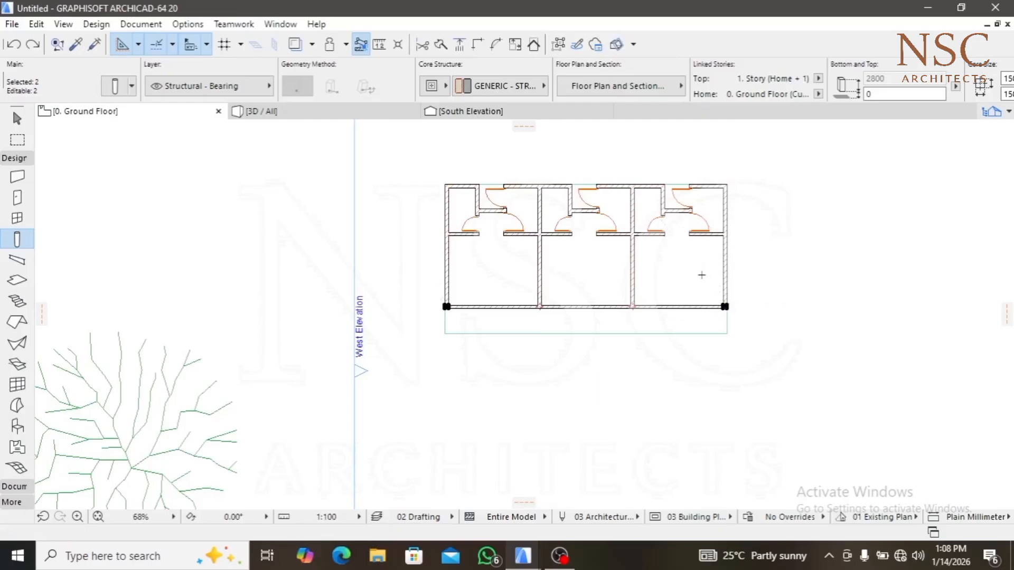
Select all columns on the floor plan and save the project as "lesson 1" in the "political 2" folder
scroll(429, 304, "up", 3)
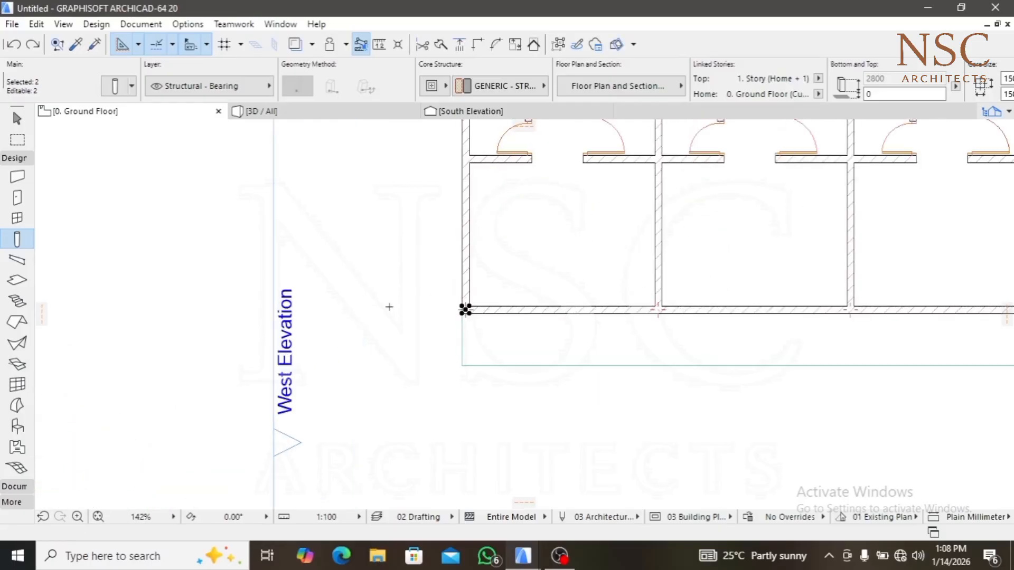
key("ctrl+a")
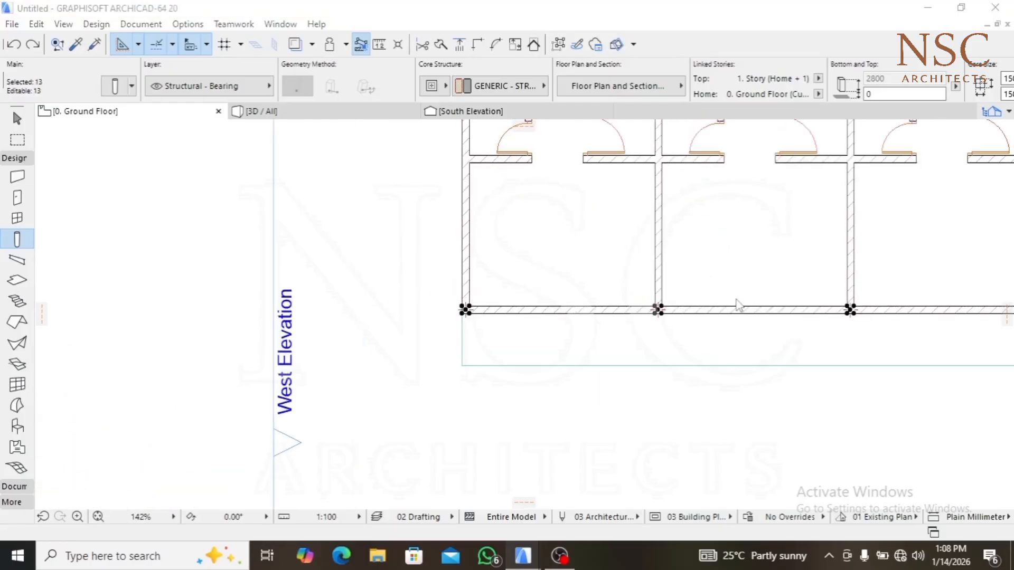
key("ctrl+s")
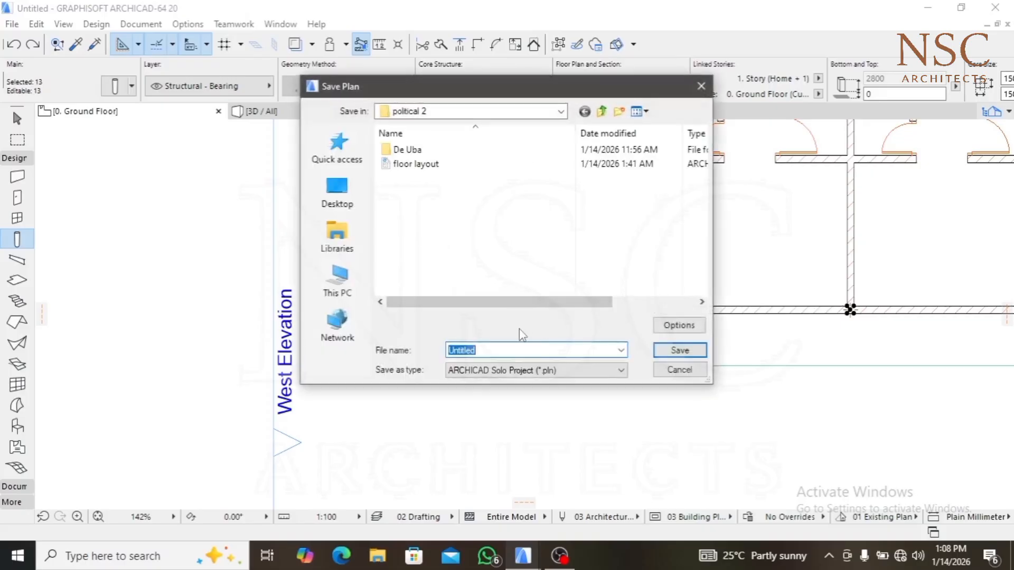
left_click(497, 350)
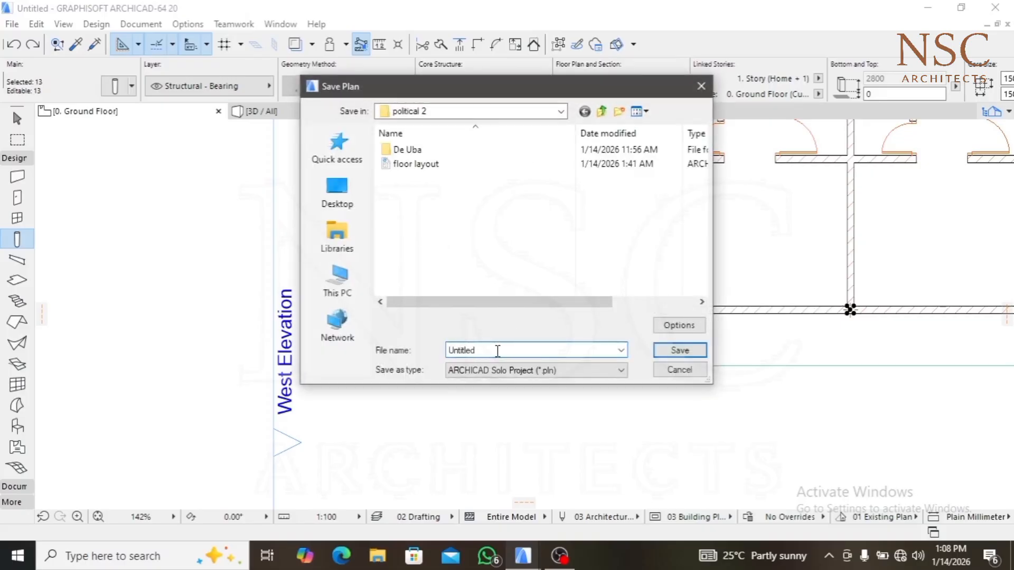
double_click(453, 350)
key("BackSpace")
left_click(669, 352)
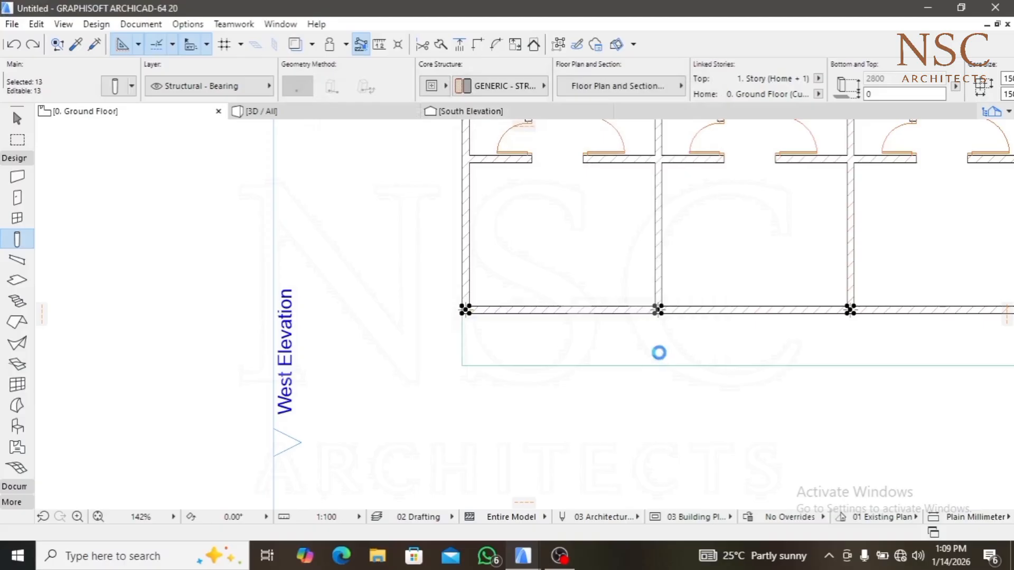
Copy all the columns downward by one column depth, so the copies sit against the outer face of the lower exterior wall
middle_click_drag(701, 341, 527, 353)
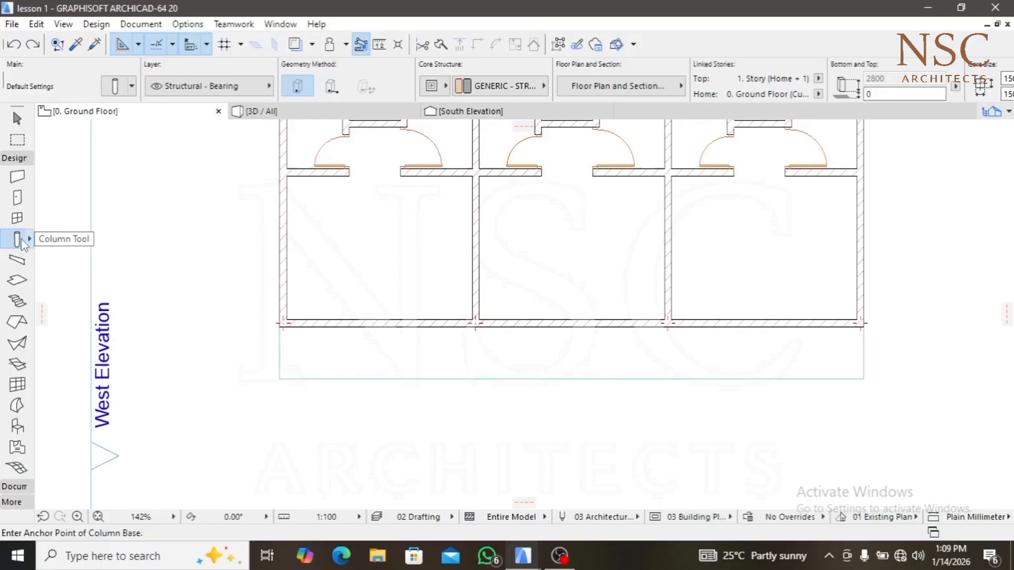
key("ctrl+a")
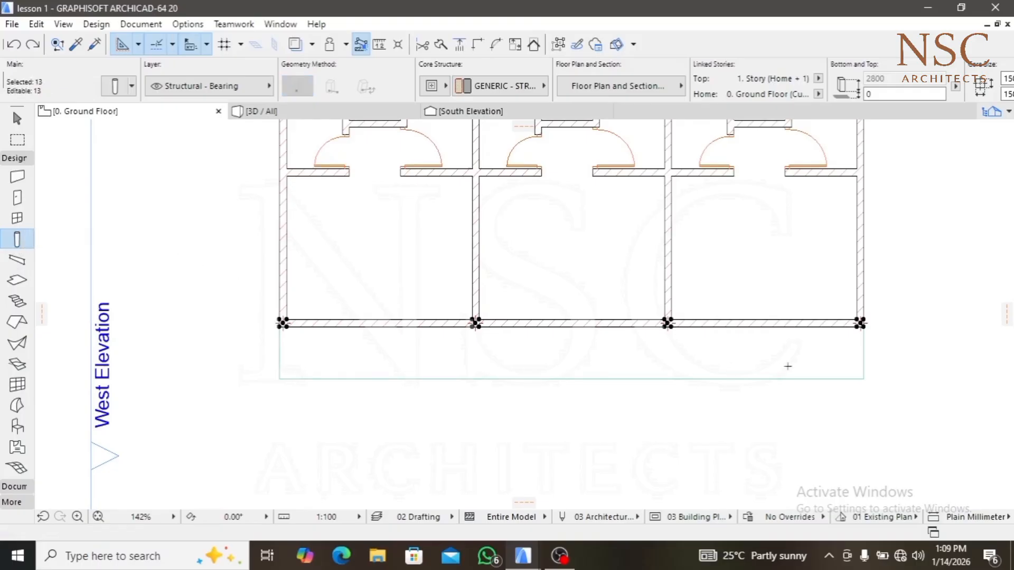
scroll(861, 321, "up", 10)
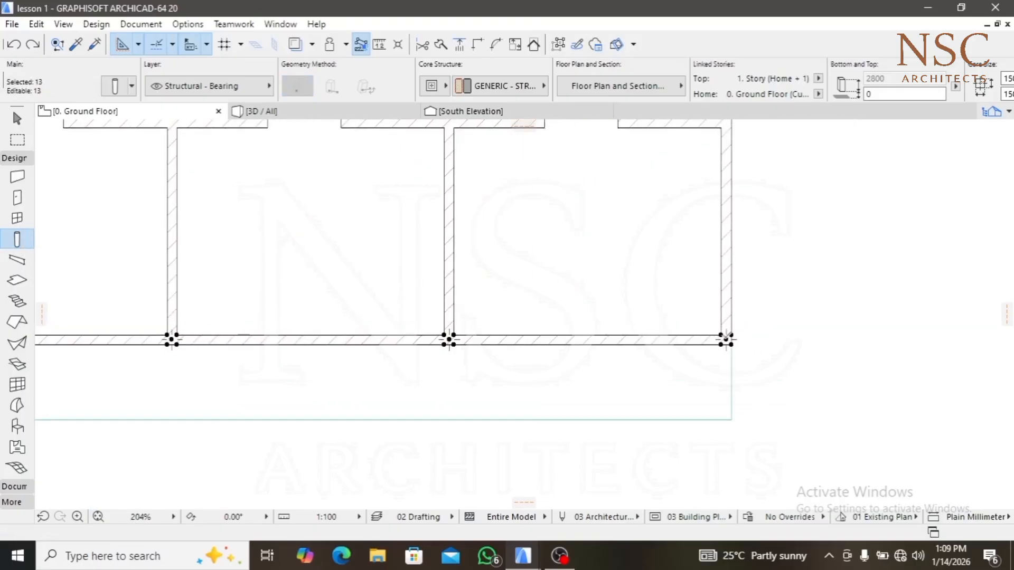
left_click(742, 320)
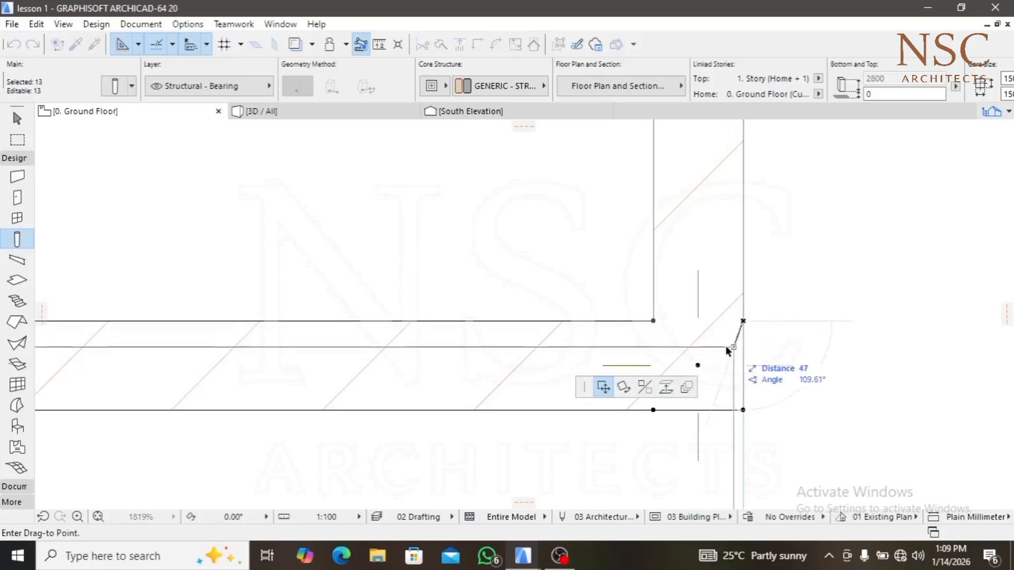
scroll(734, 379, "down", 1)
key("ctrl")
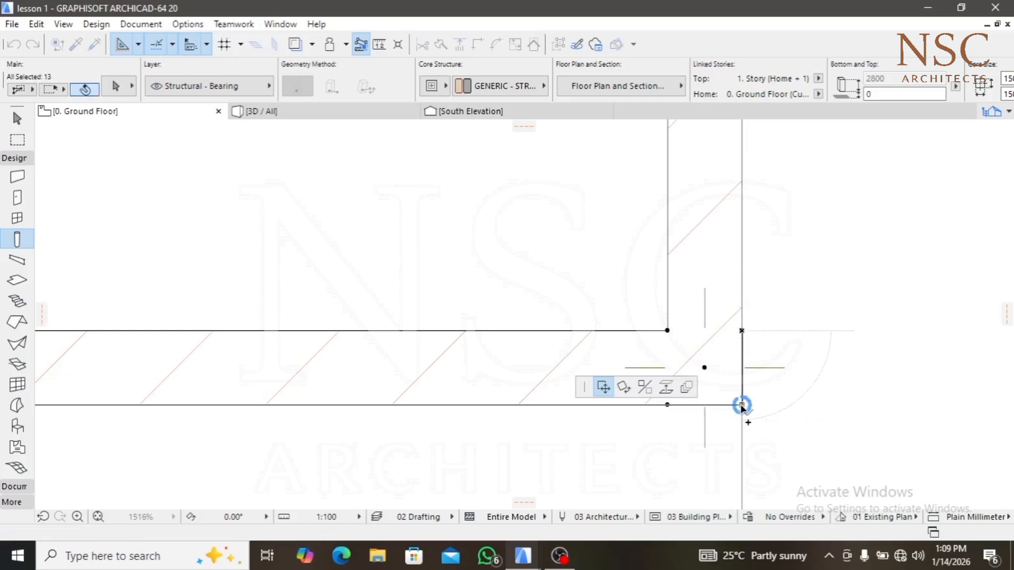
left_click(742, 405)
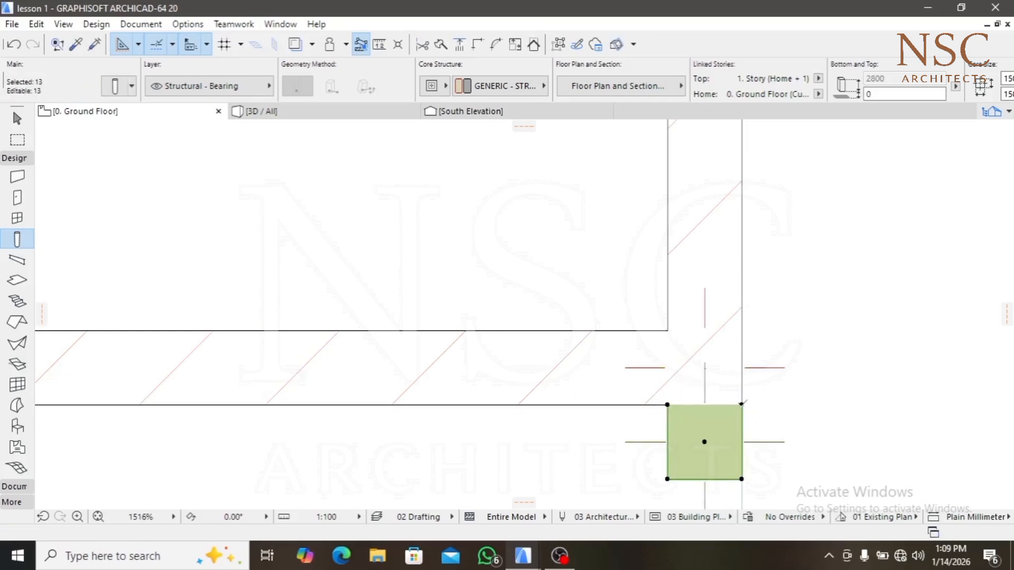
scroll(724, 398, "down", 15)
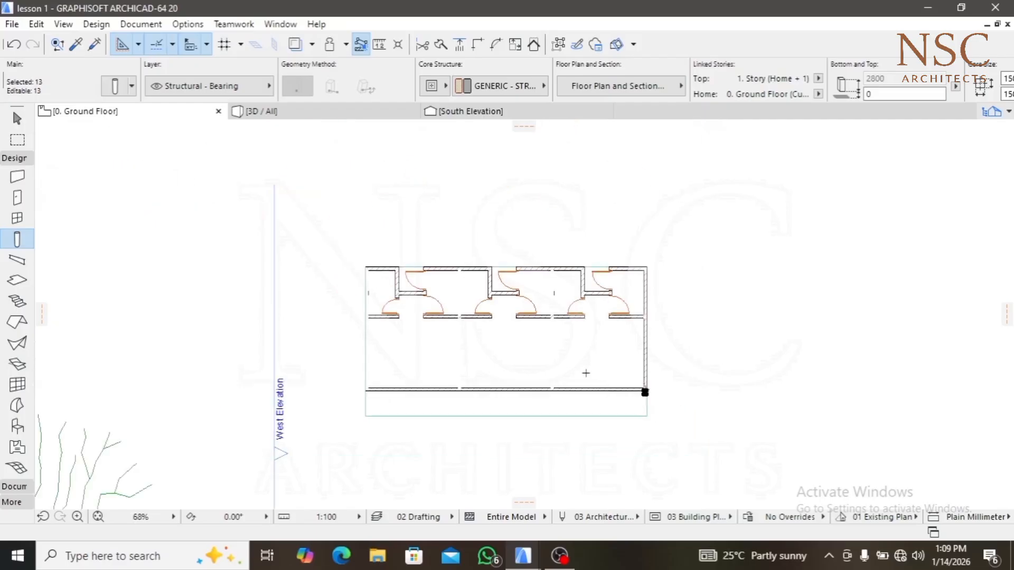
key("Escape")
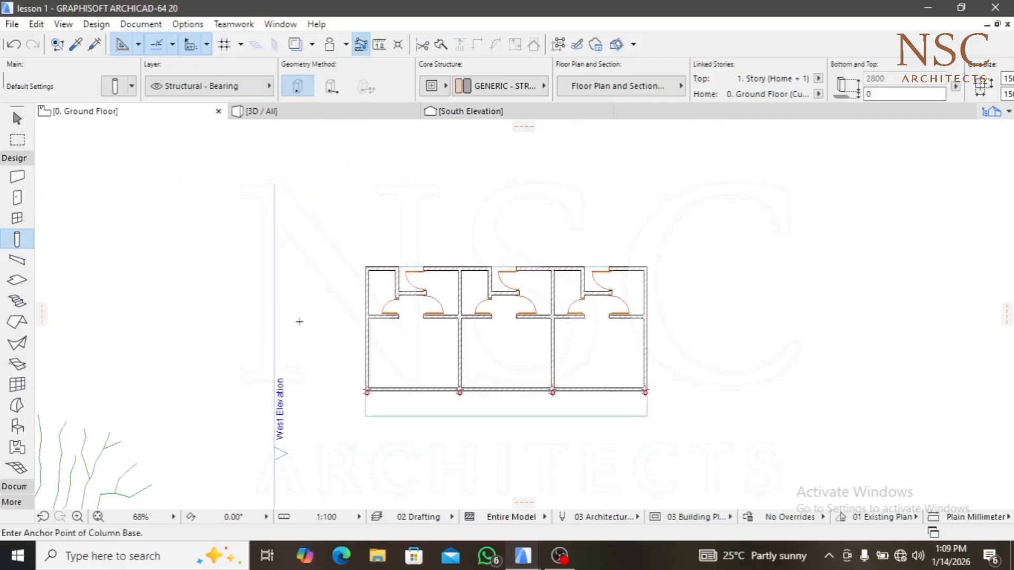
Measure the offset between the partition faces and the adjacent door openings along the reference plan's lower exterior wall
middle_click_drag(237, 321, 675, 314)
scroll(241, 443, "up", 4)
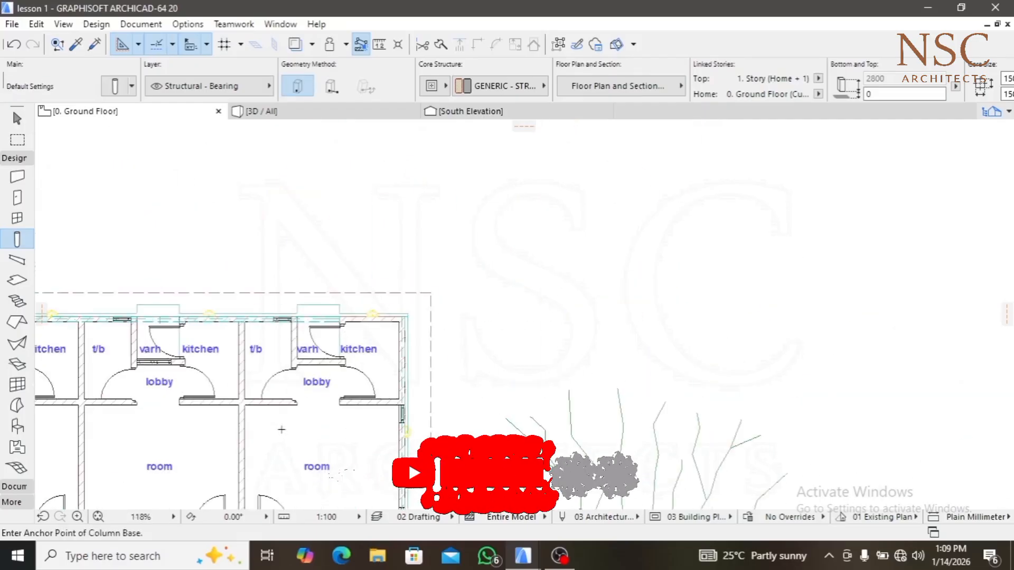
scroll(336, 446, "up", 9)
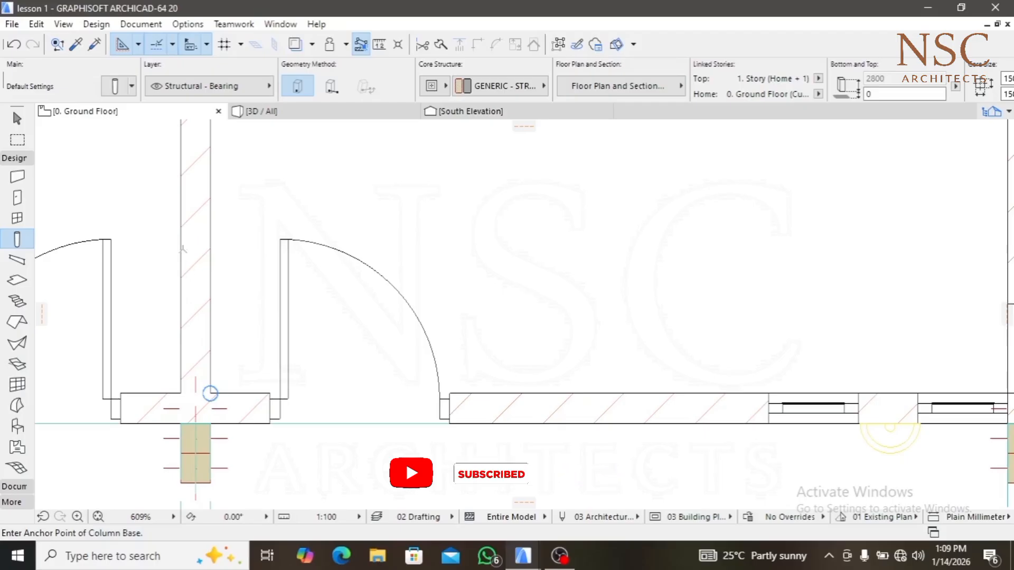
left_click(361, 46)
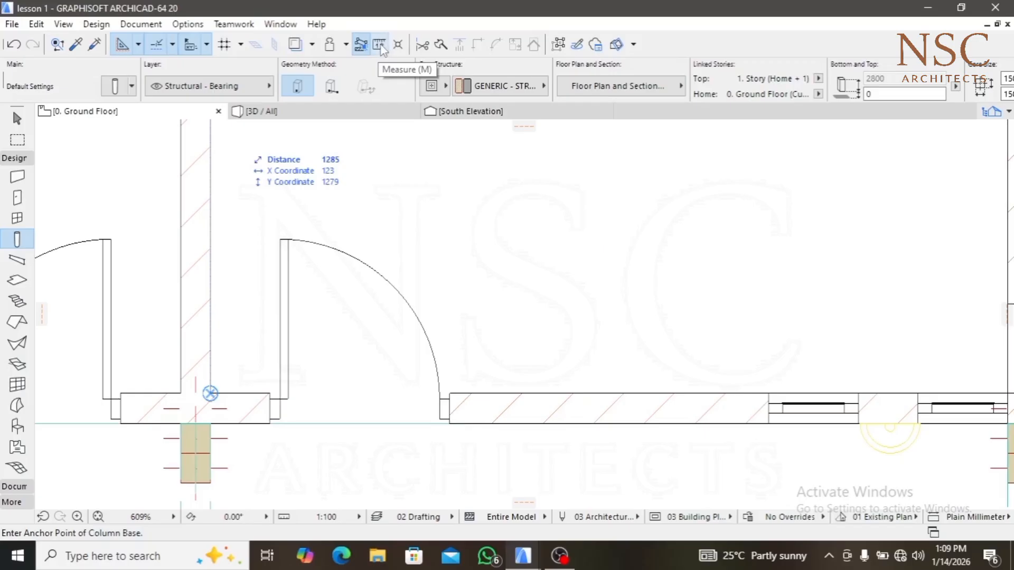
left_click(378, 48)
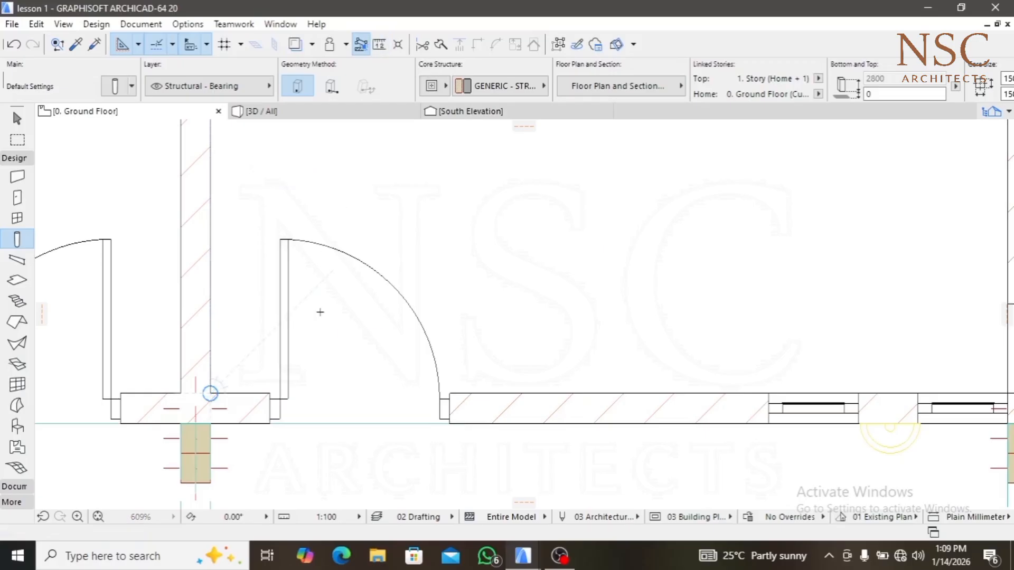
scroll(210, 394, "up", 3)
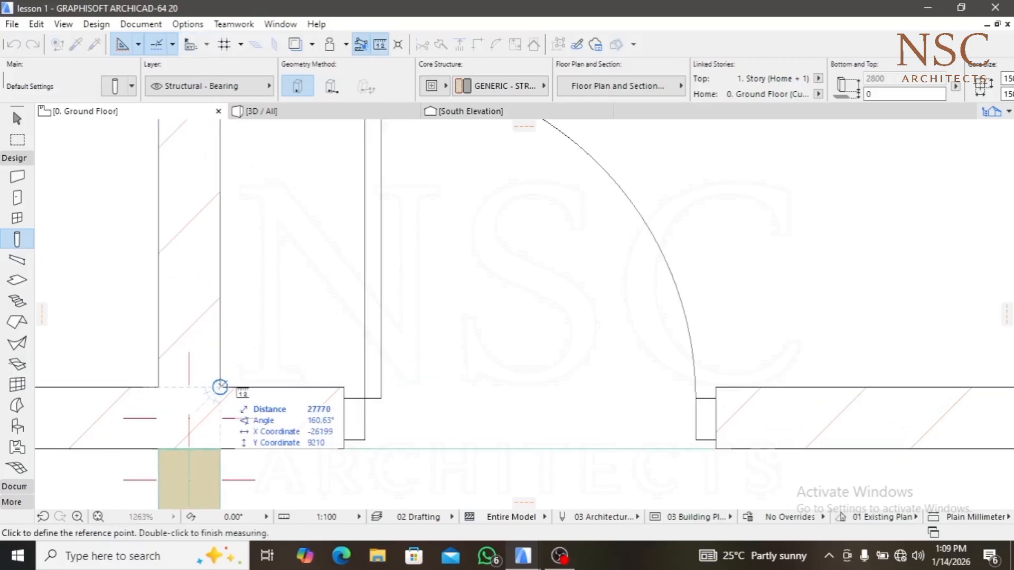
left_click(220, 387)
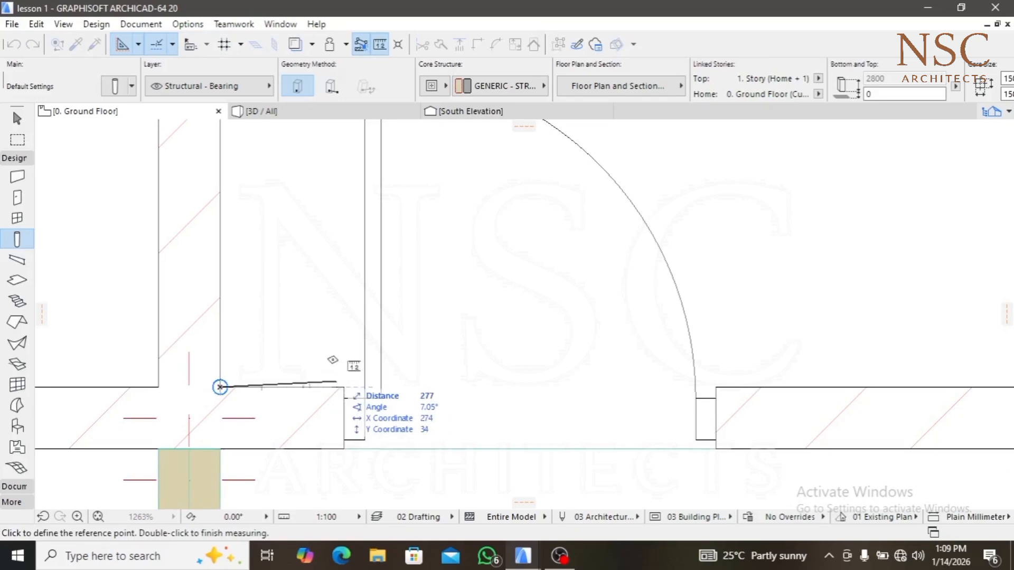
key("Escape")
scroll(323, 365, "down", 10)
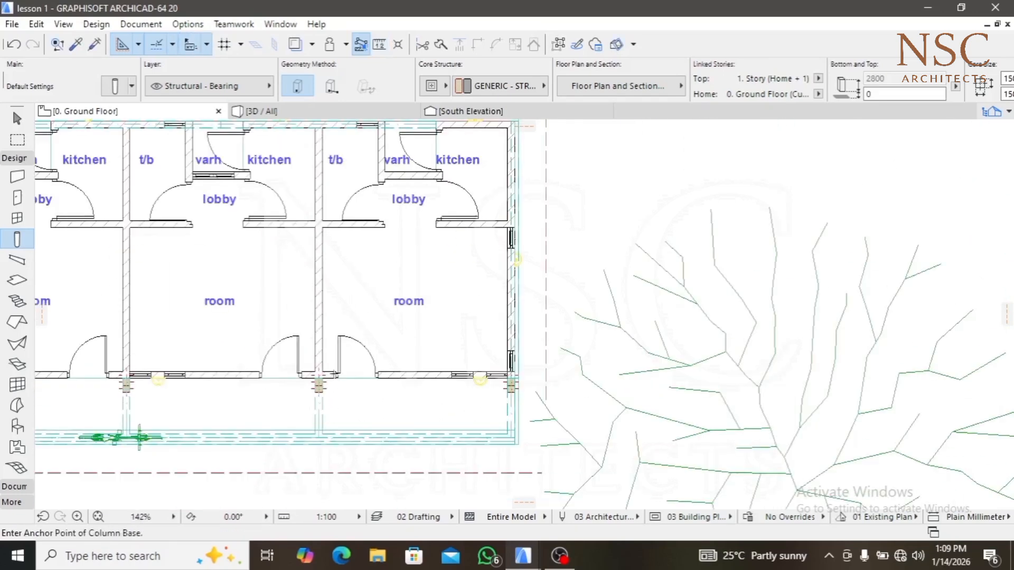
scroll(323, 373, "up", 7)
key("m")
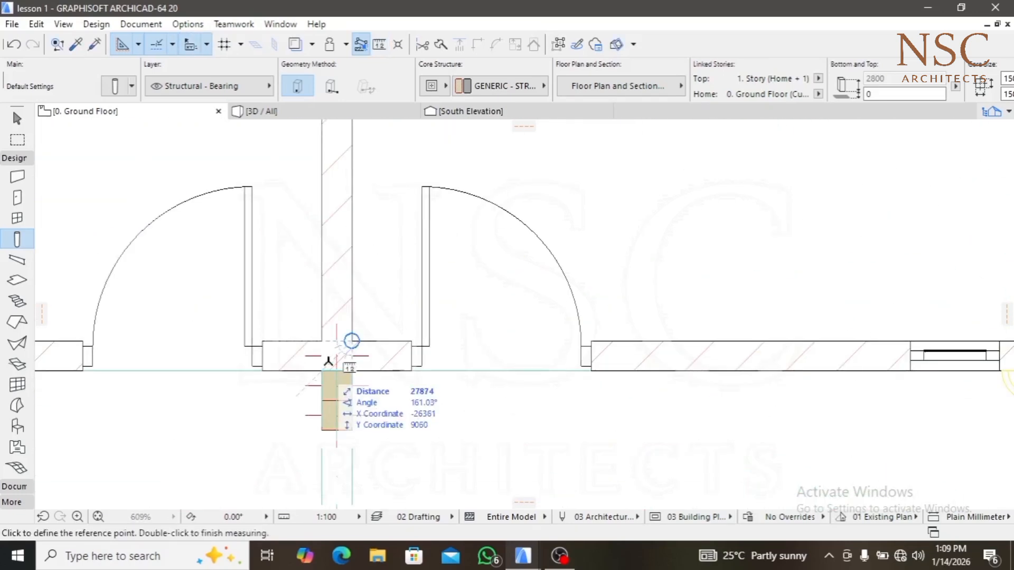
scroll(325, 346, "up", 4)
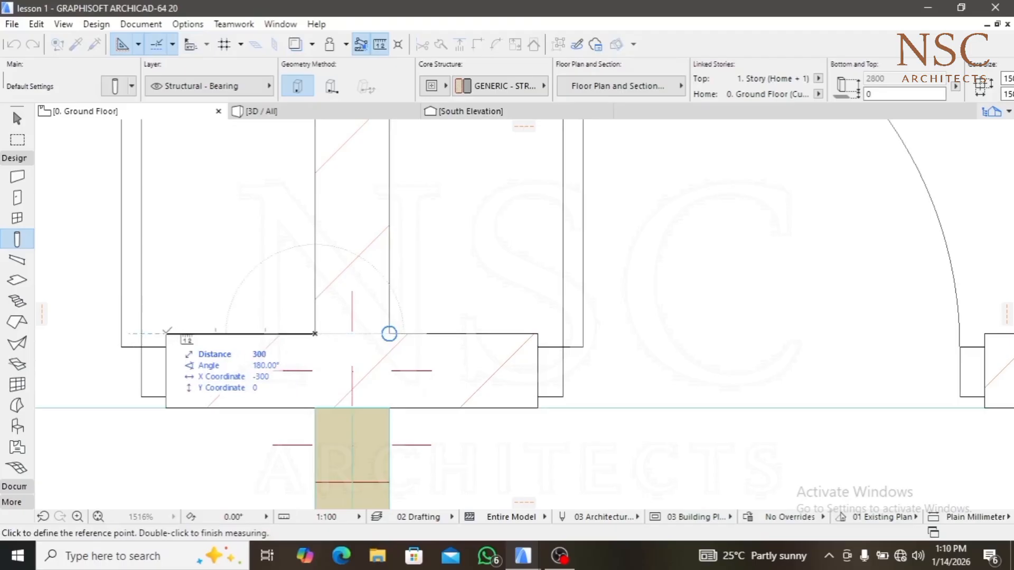
key("Escape")
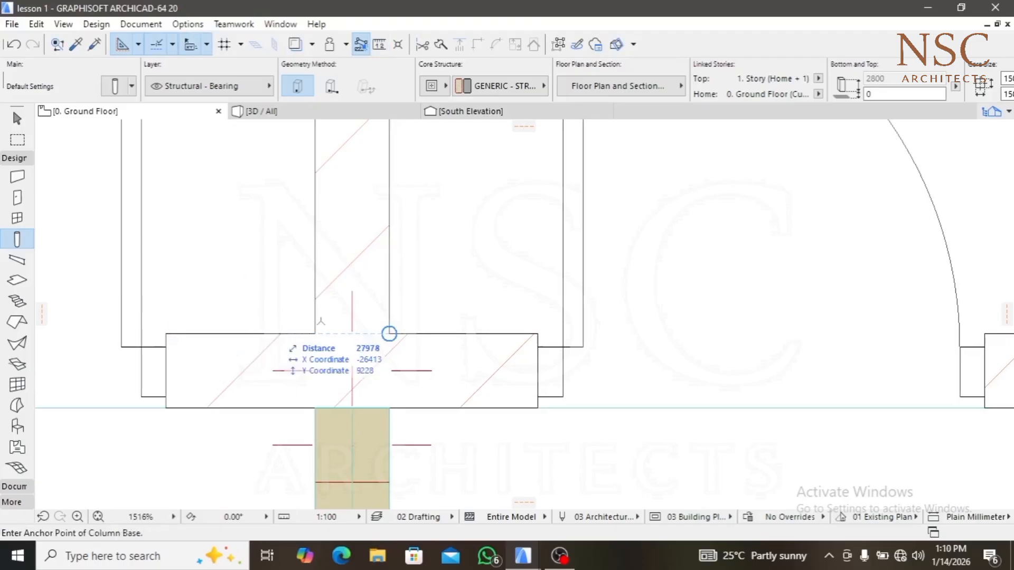
Pick up the parameters of the 900 x 2100 single-swing door in the new plan's middle unit as the defaults
scroll(389, 333, "down", 8)
middle_click_drag(355, 338, 647, 340)
middle_click_drag(289, 353, 563, 354)
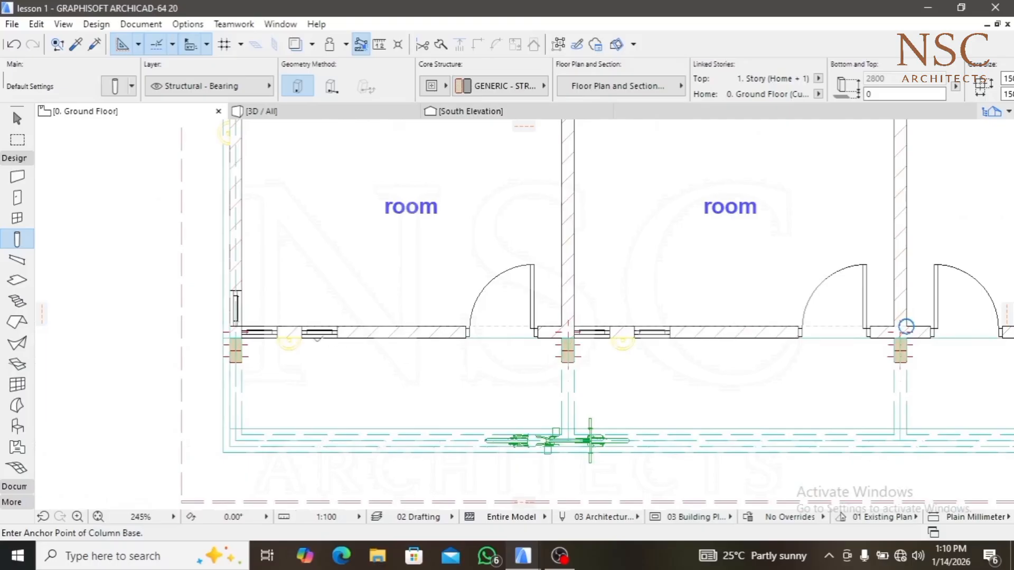
scroll(276, 348, "down", 5)
middle_click_drag(715, 328, 276, 352)
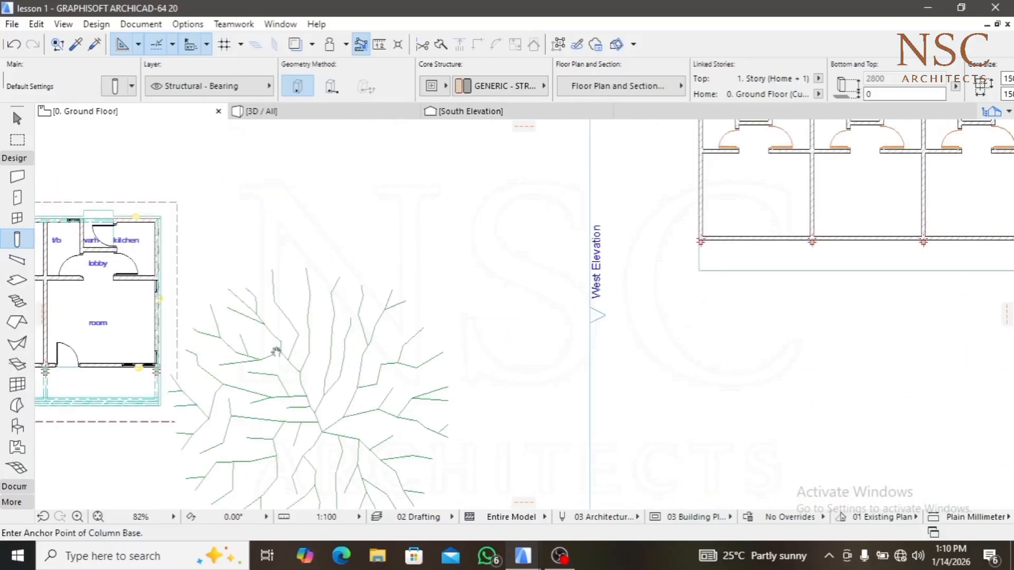
middle_click_drag(882, 295, 704, 327)
scroll(616, 273, "up", 6)
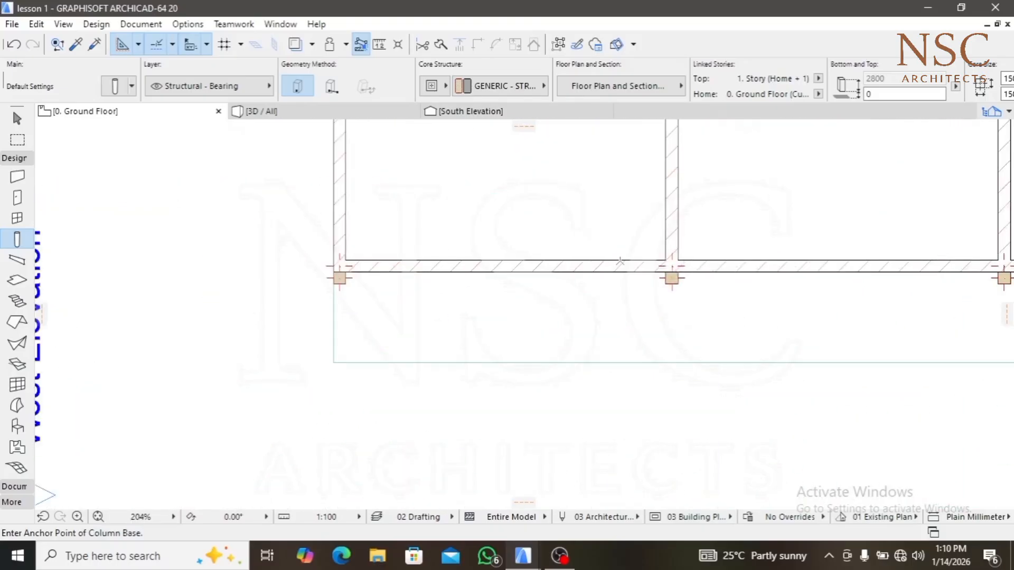
scroll(619, 261, "up", 4)
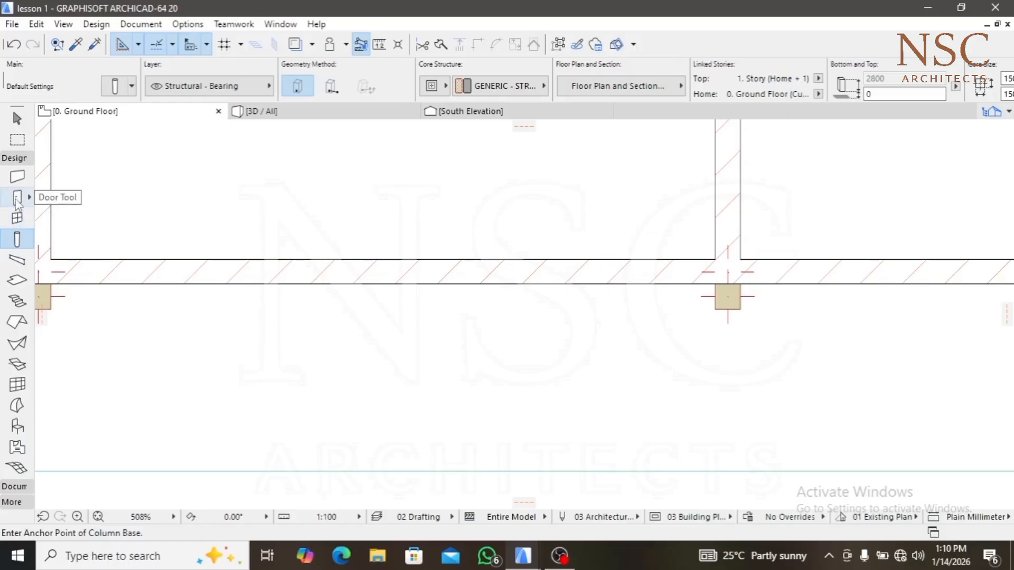
scroll(351, 338, "down", 4)
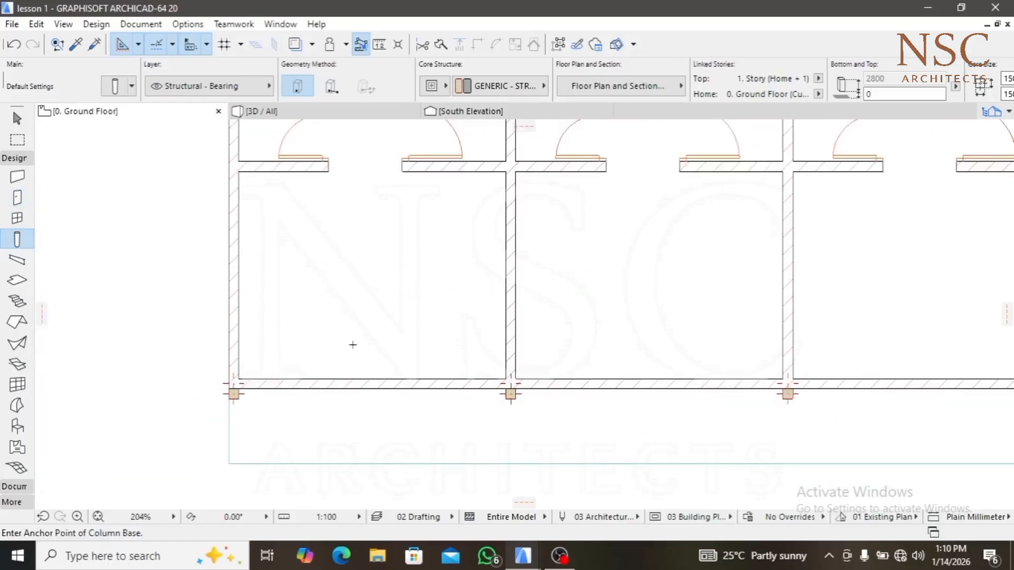
middle_click_drag(358, 323, 351, 387)
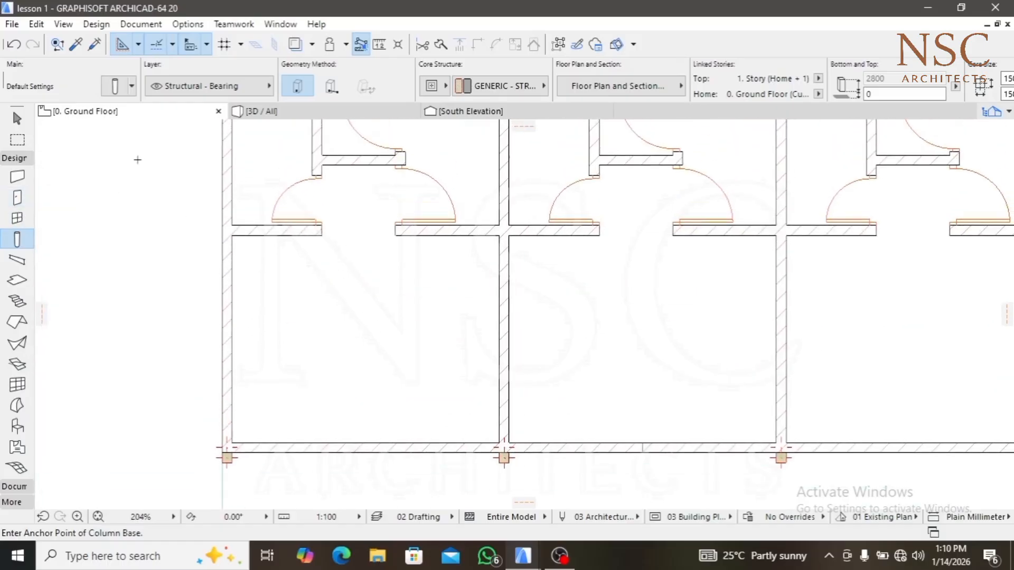
left_click(76, 45)
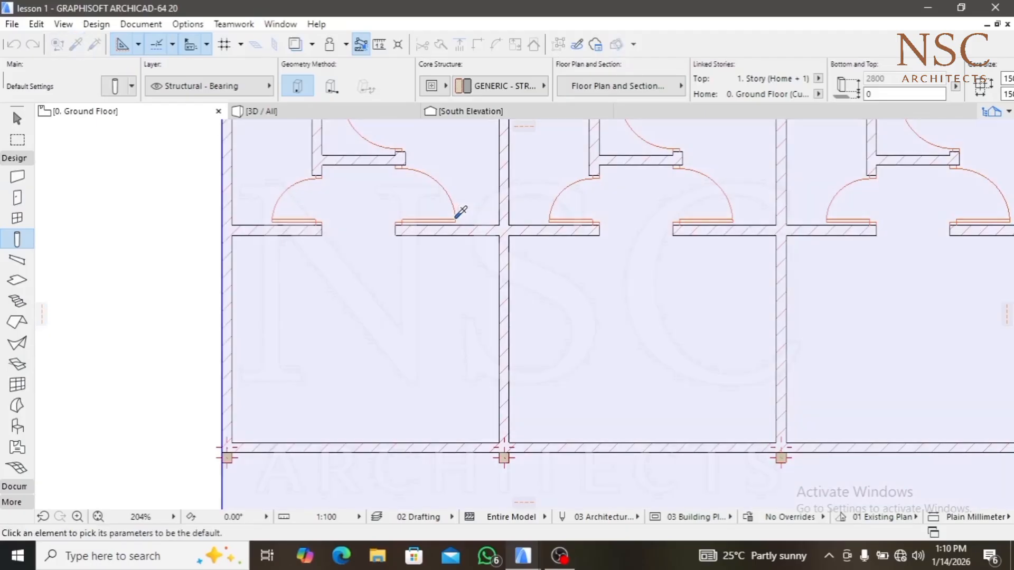
middle_click_drag(447, 189, 351, 296)
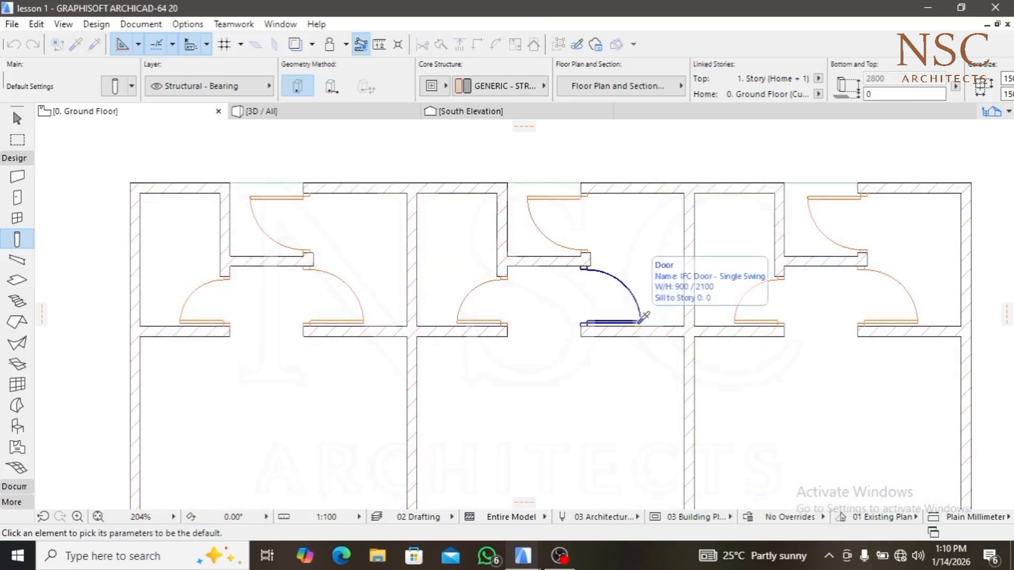
left_click(643, 317, "alt")
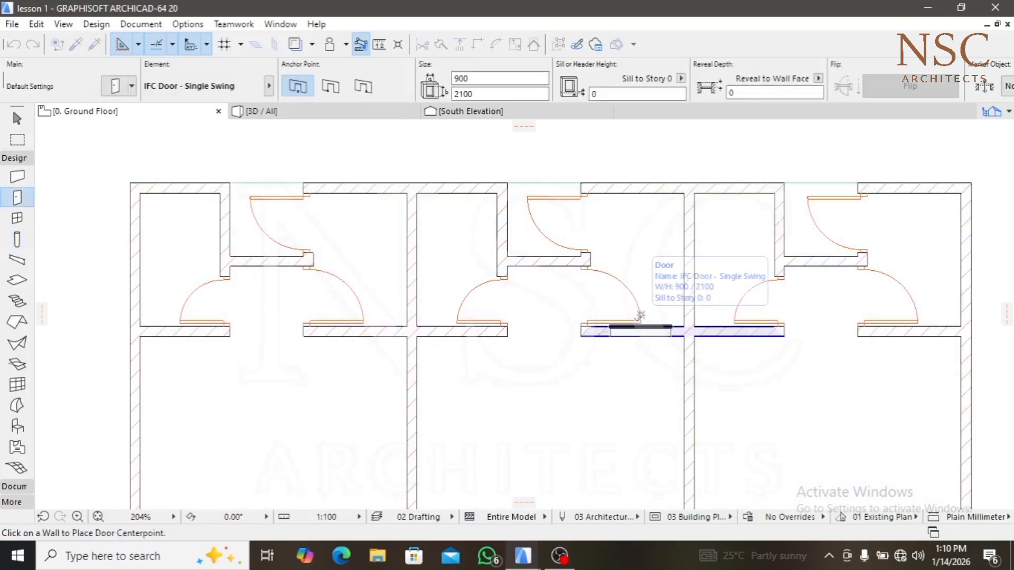
Place a 900 x 2100 single-swing door in the right unit's lower exterior wall, hinged beside the partition and opening inward
scroll(584, 378, "down", 2)
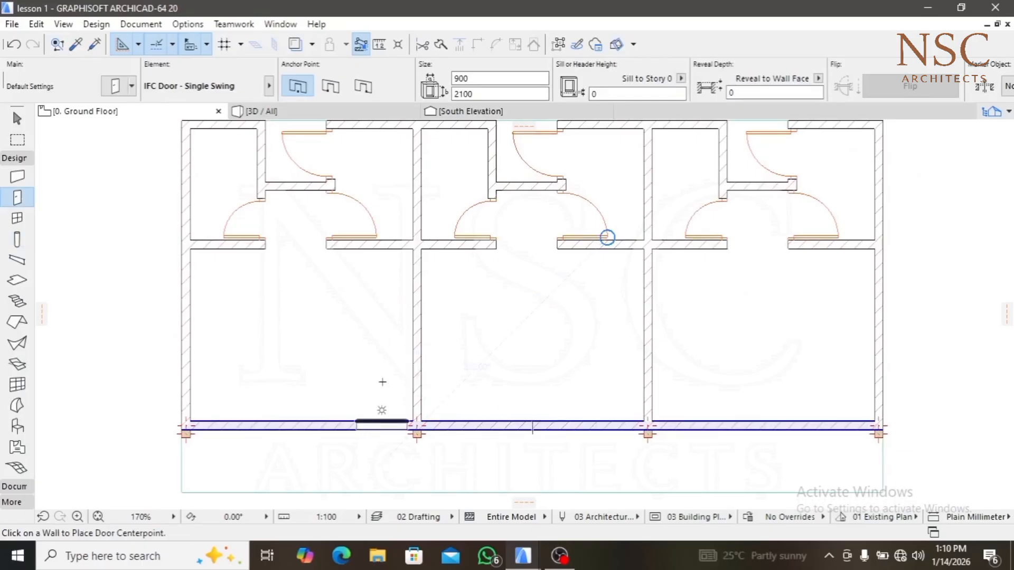
scroll(319, 339, "down", 10)
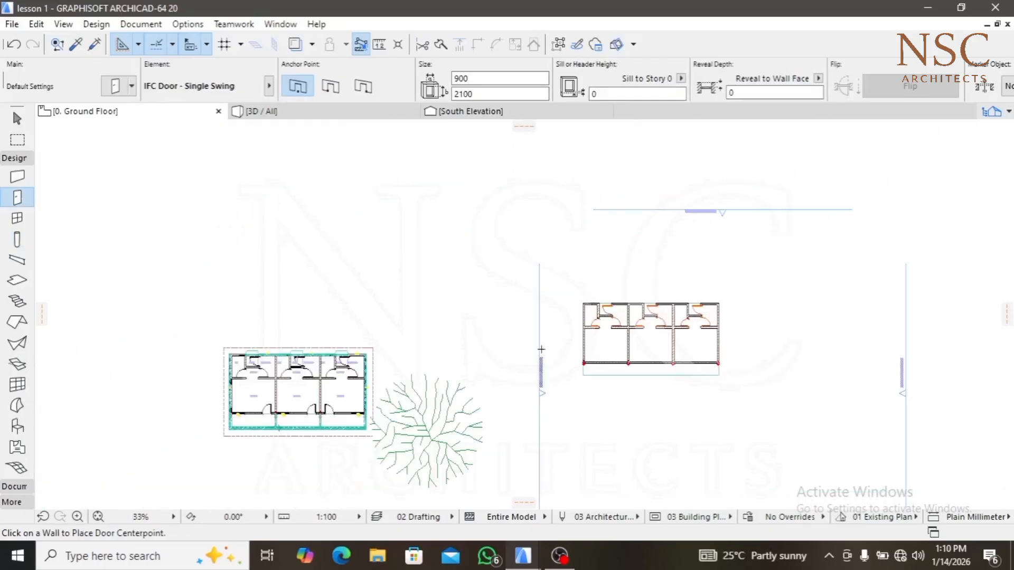
scroll(280, 406, "up", 6)
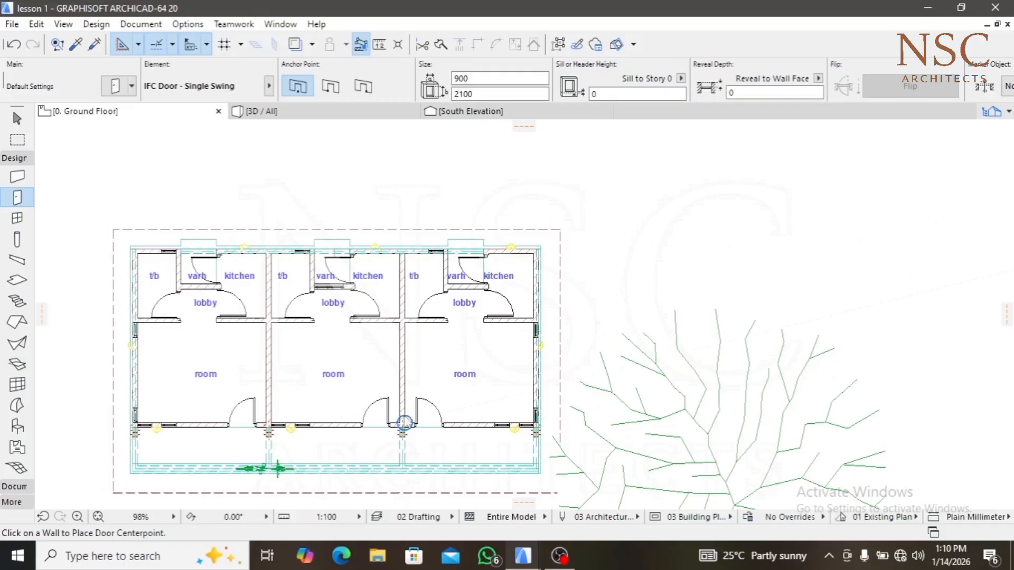
scroll(370, 404, "down", 6)
scroll(591, 348, "up", 9)
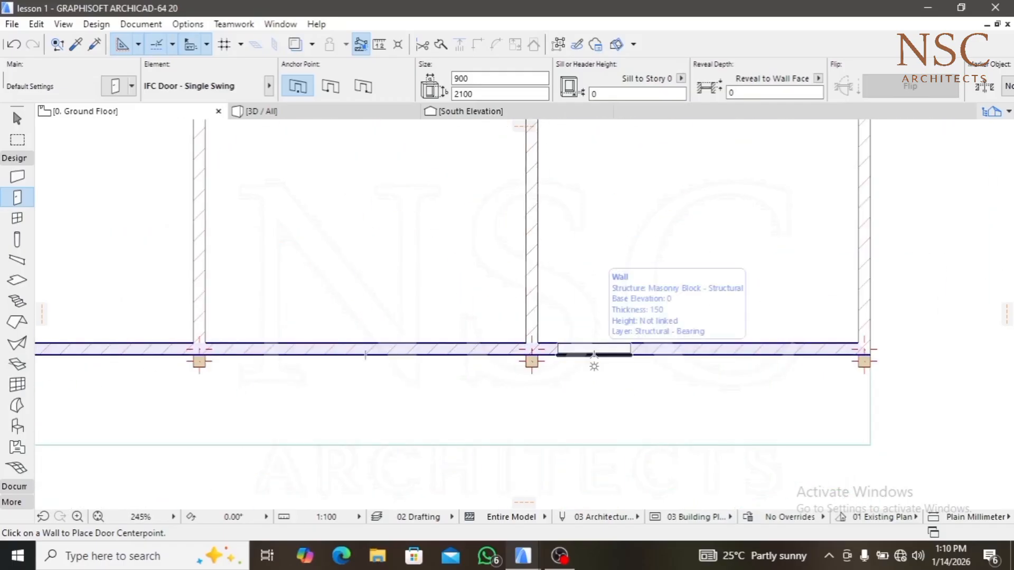
left_click(593, 355)
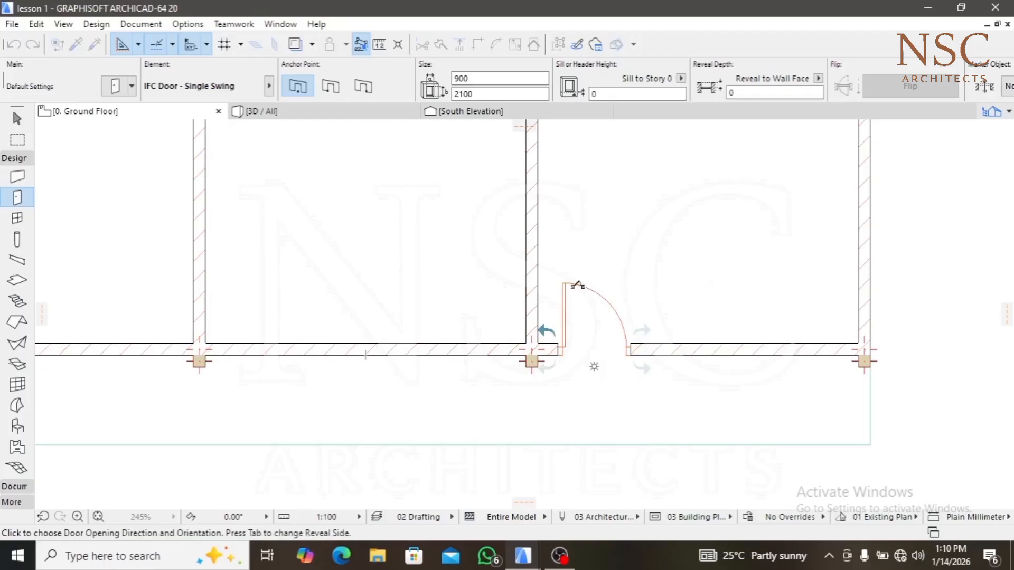
left_click(577, 285)
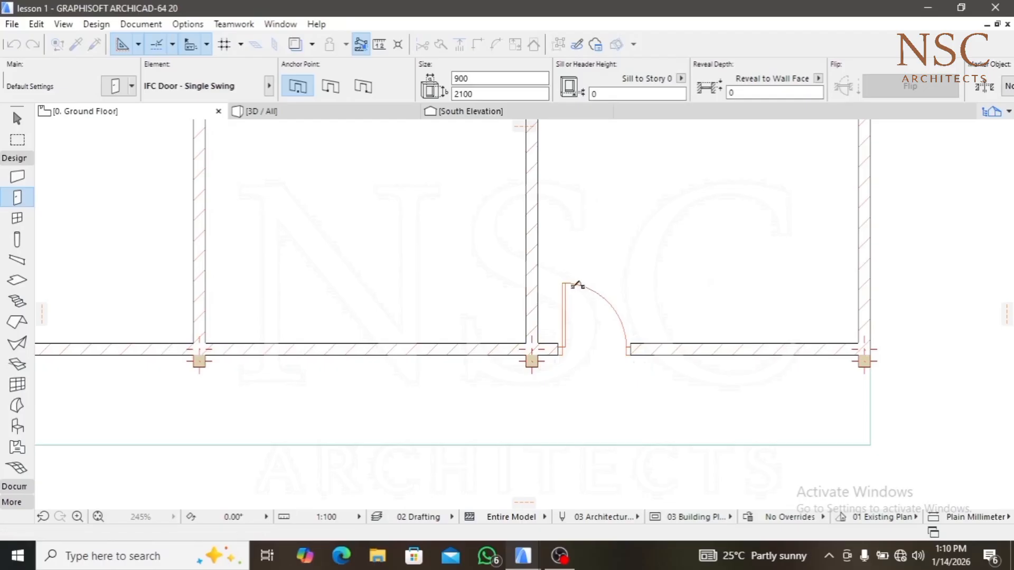
Try to place a single-swing door in the middle unit's lower exterior wall, and undo the placement
left_click(461, 351)
left_click(475, 285)
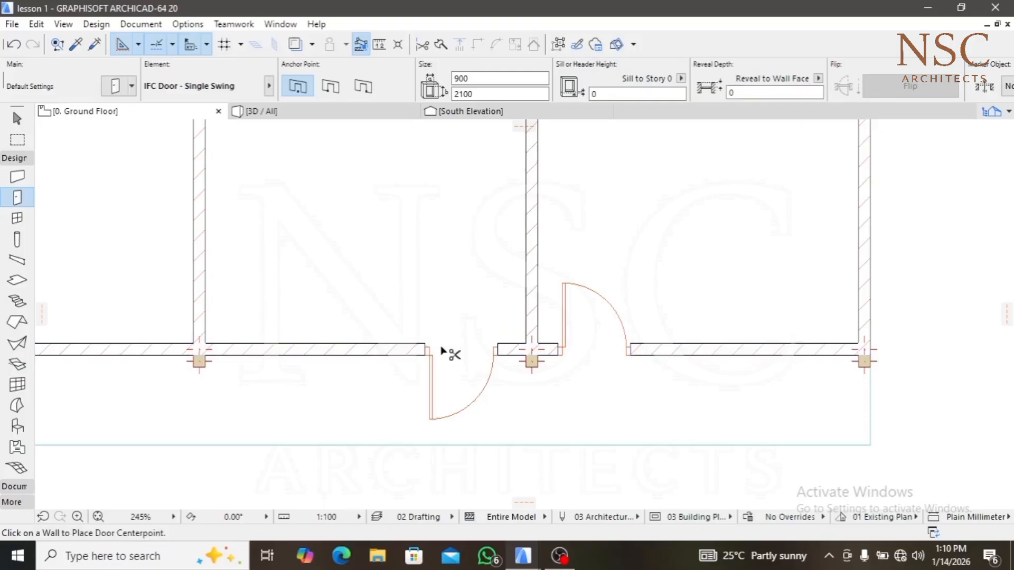
key("ctrl+z")
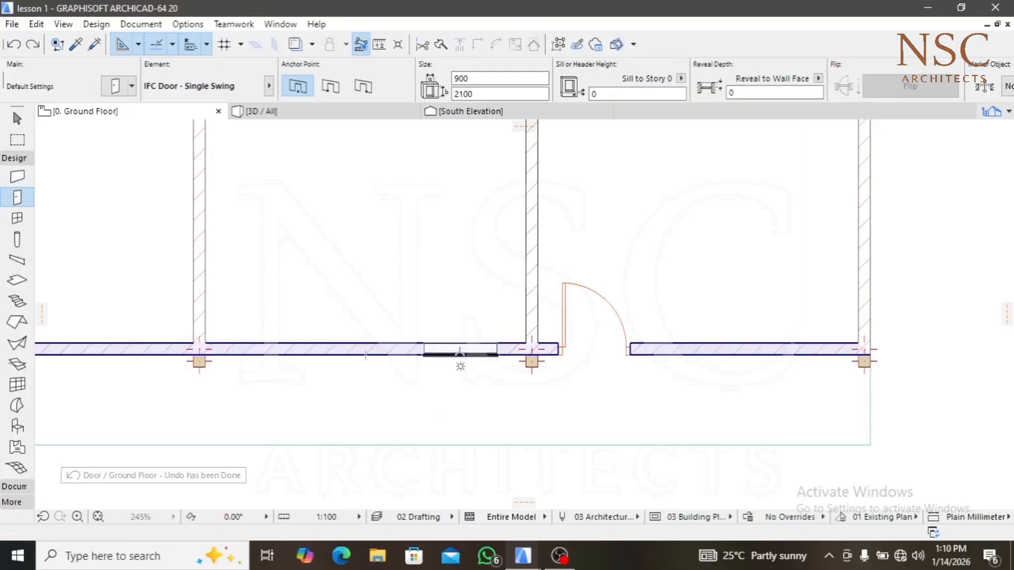
Place inward-opening 900 x 2100 doors in the lower exterior wall of the middle and left units, each hinged beside its right-hand partition
left_click(461, 351)
left_click(481, 296)
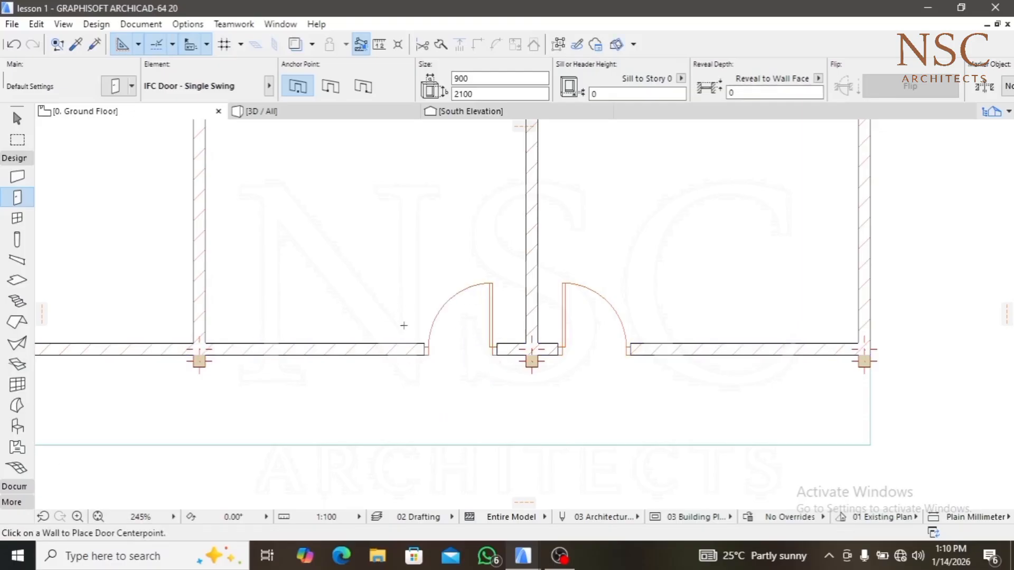
middle_click_drag(369, 322, 750, 330)
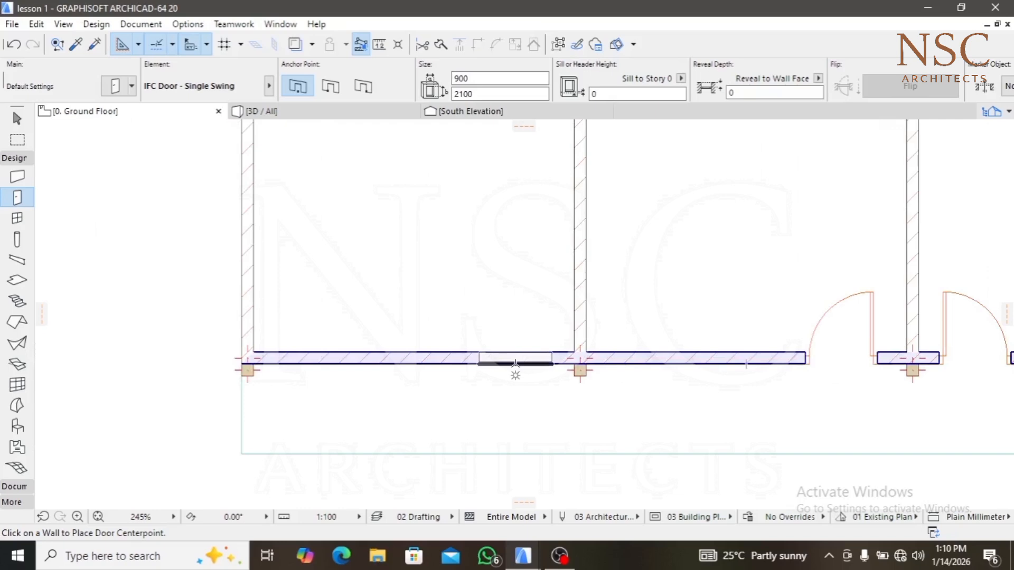
left_click(516, 364)
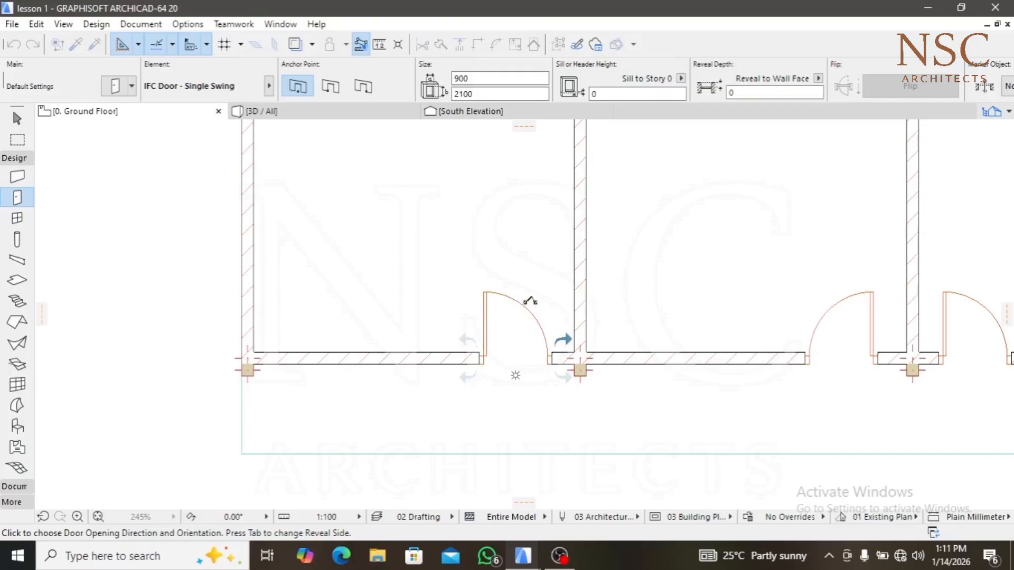
left_click(543, 305)
Move the left unit's entrance door along the lower exterior wall so its opening starts 300 mm from the right-hand partition's face
scroll(558, 367, "up", 5)
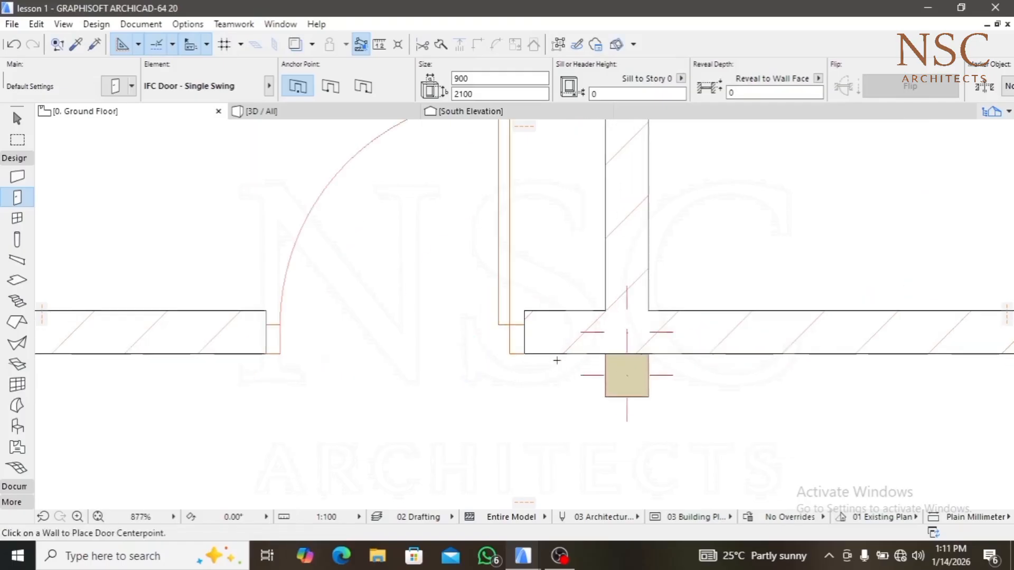
left_click(525, 353, "shift")
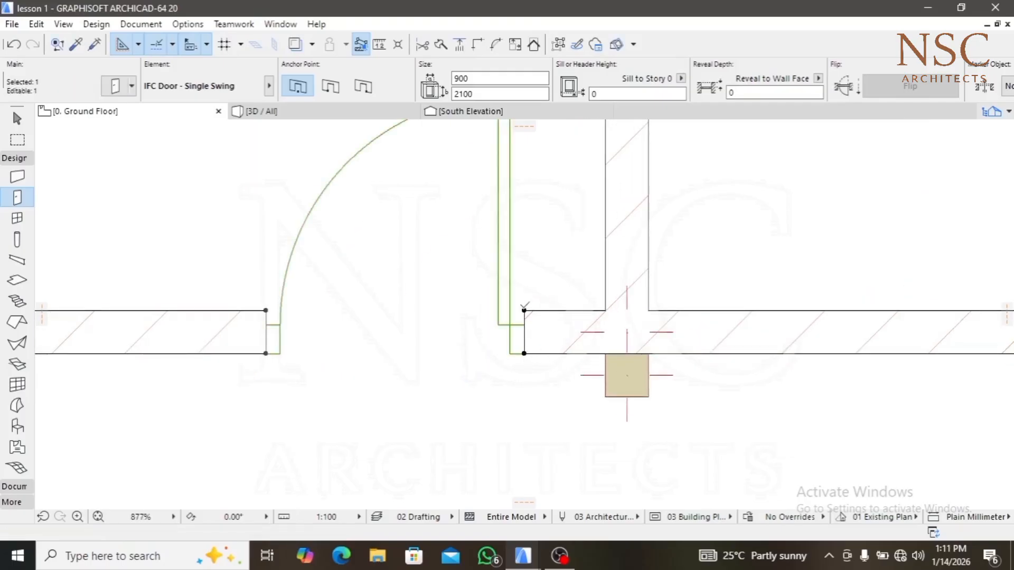
left_click(523, 311)
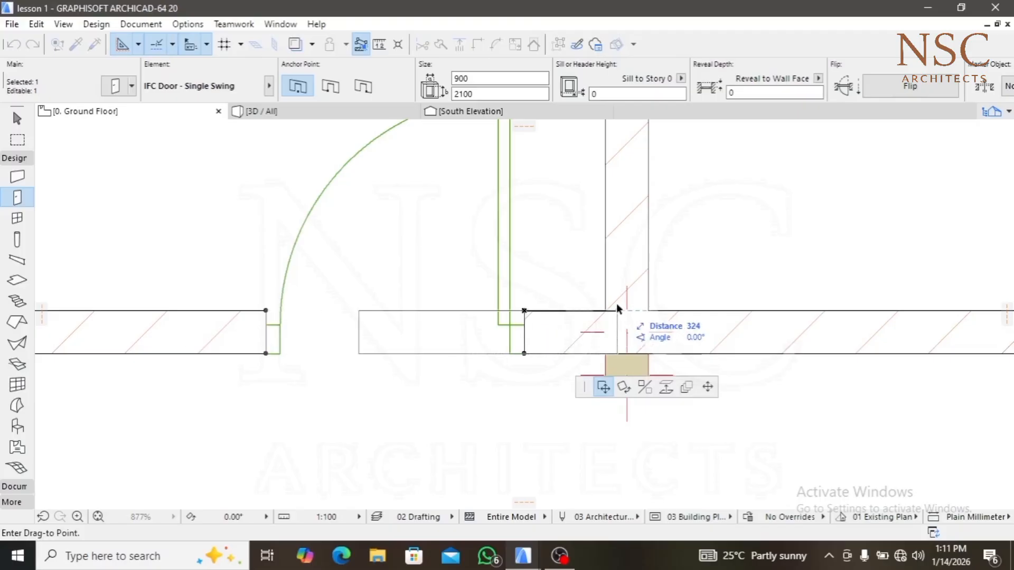
left_click(605, 310)
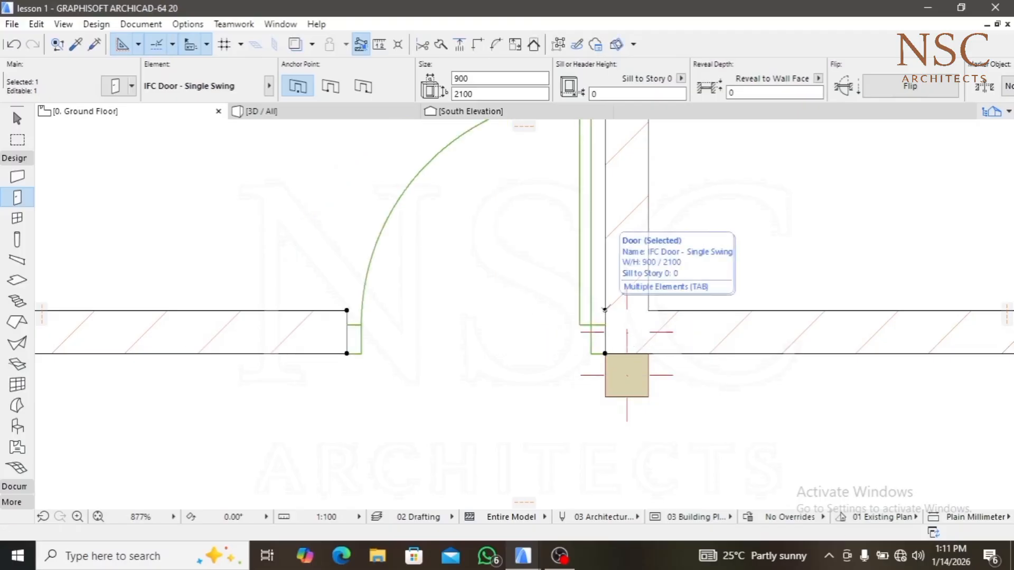
left_click(604, 310)
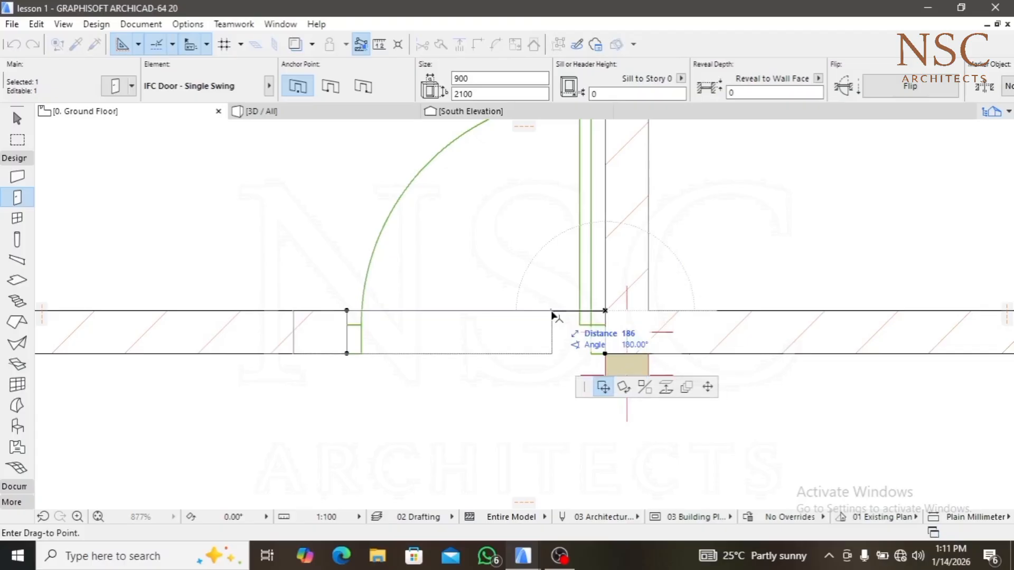
type("300")
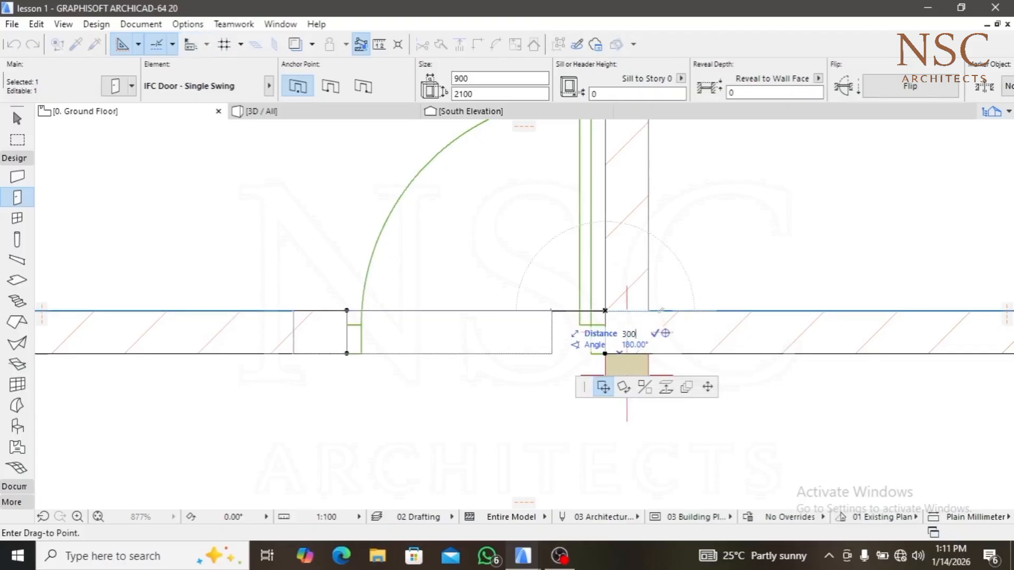
key("Return")
key("Escape")
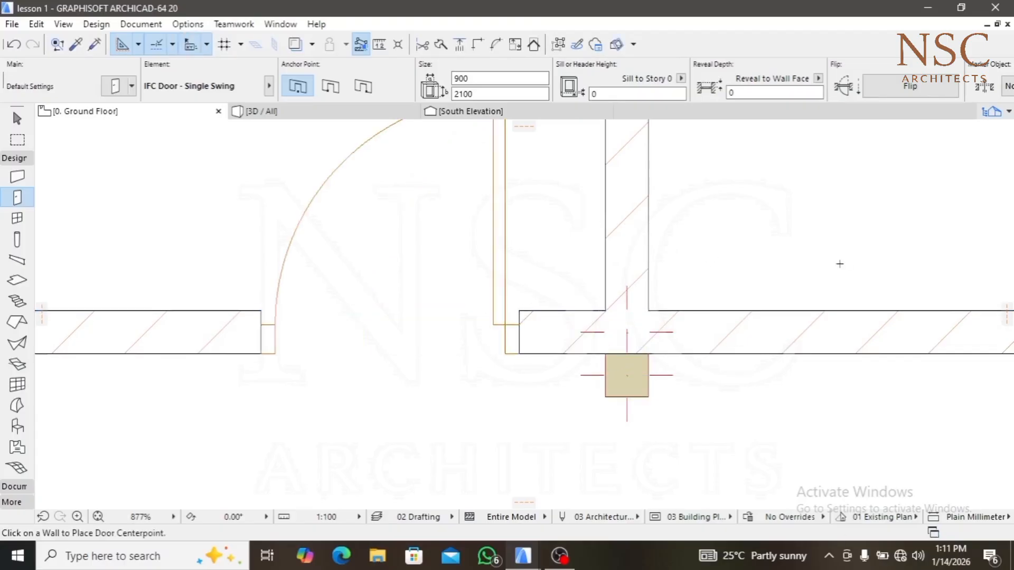
Reposition the middle unit's entrance door so its opening starts 300 mm from the face of the partition shared with the right unit
scroll(553, 329, "down", 4)
scroll(727, 339, "up", 6)
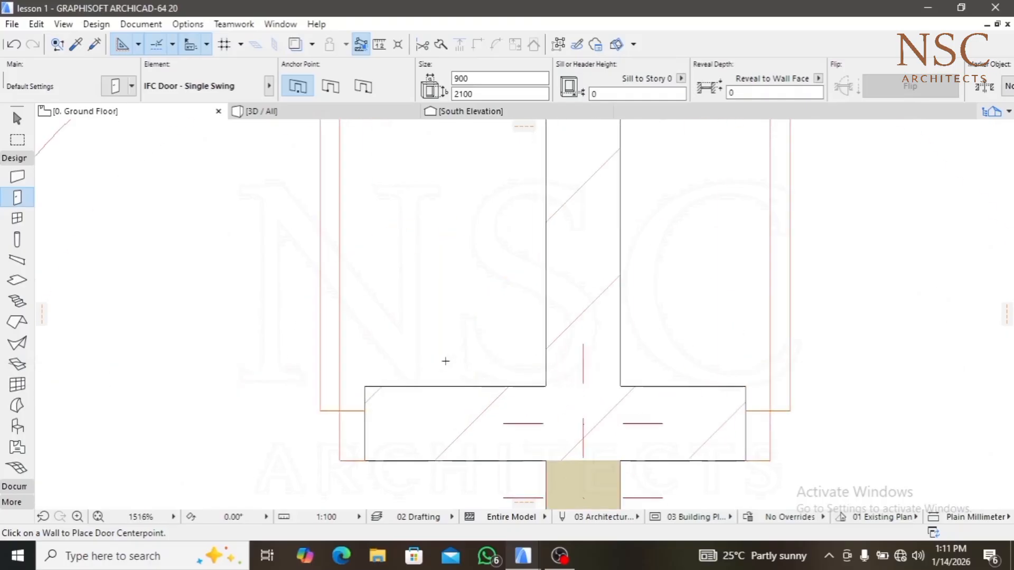
left_click(364, 387, "shift")
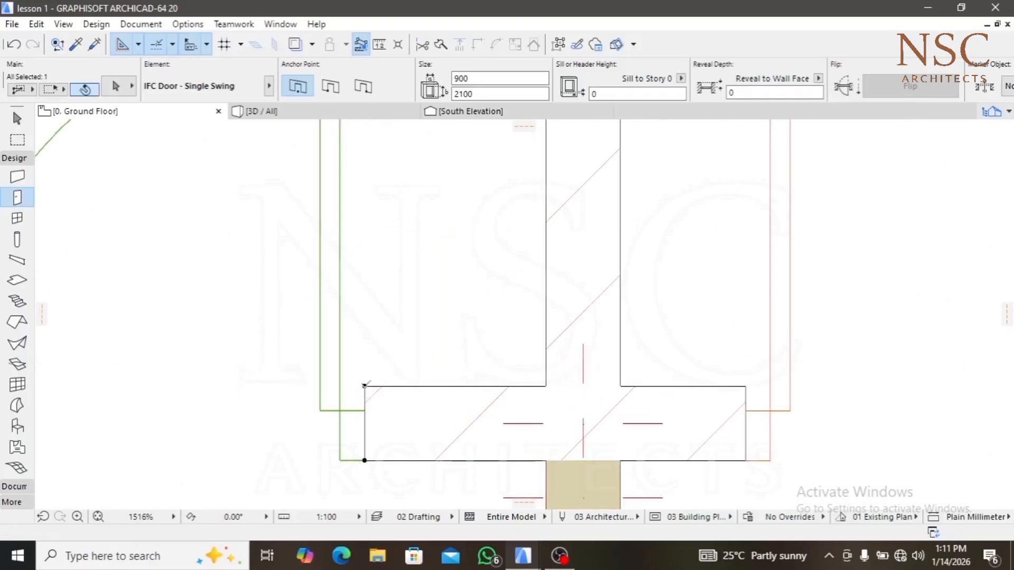
left_click(365, 387)
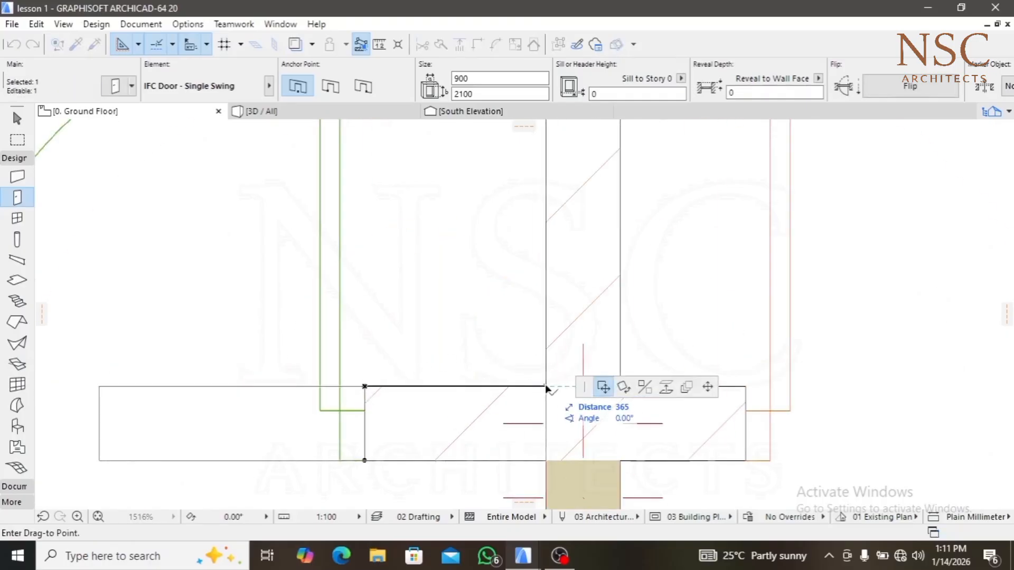
left_click(545, 386)
left_click(546, 386)
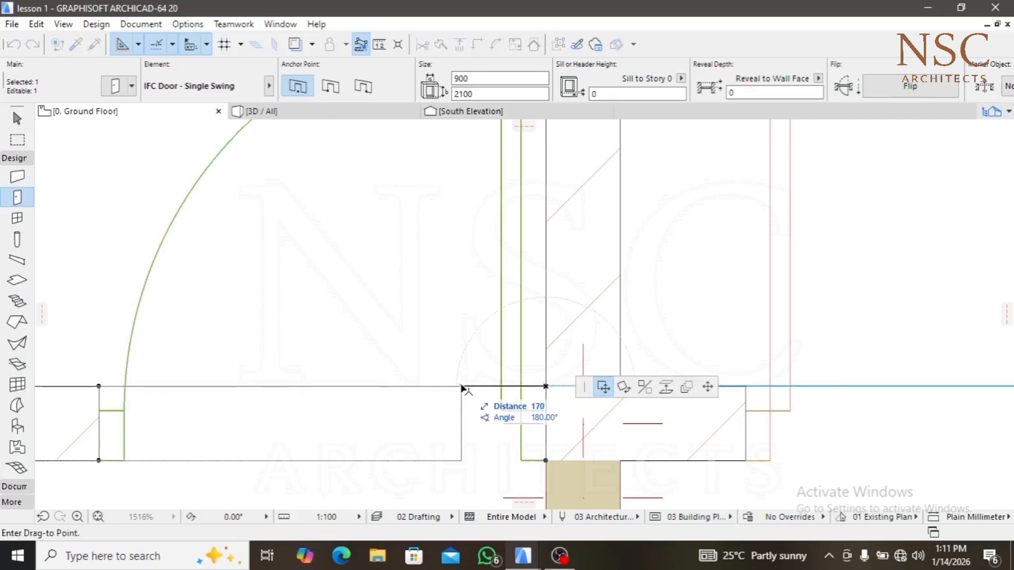
type("300")
key("Return")
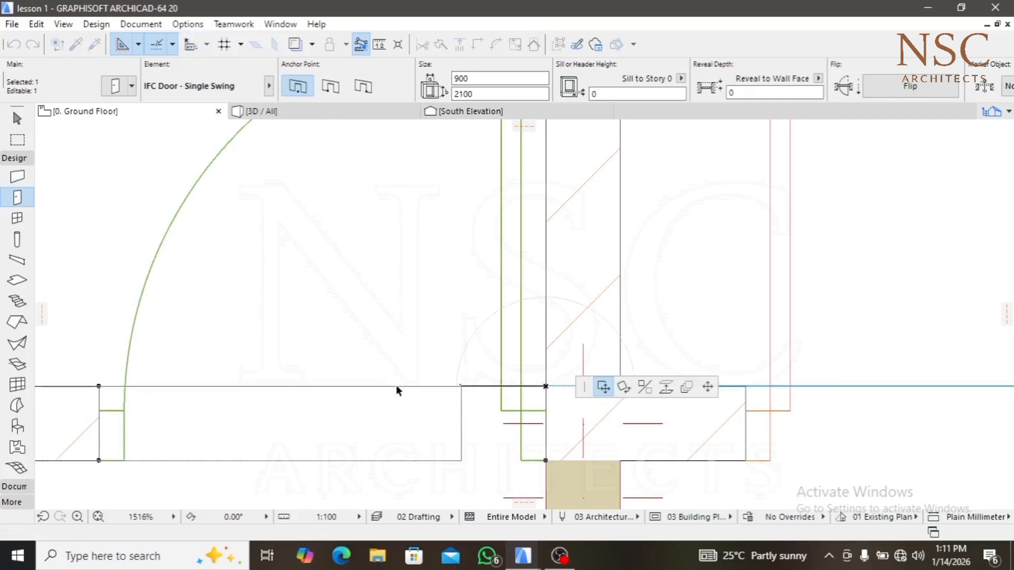
scroll(482, 369, "down", 5)
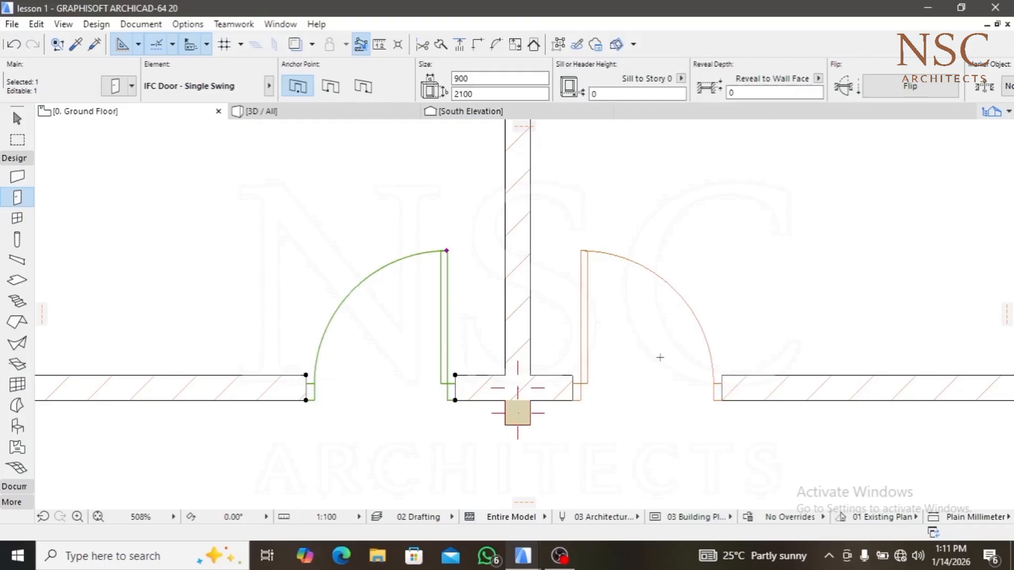
key("Escape")
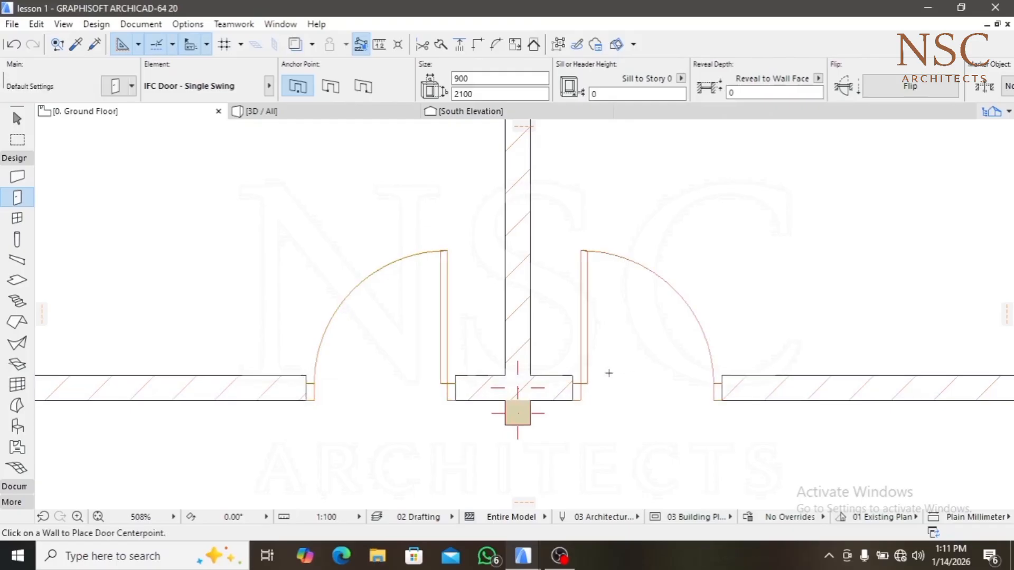
Shift the right unit's entrance door to leave 300 mm of wall between its opening and the partition's face
left_click(566, 401, "shift")
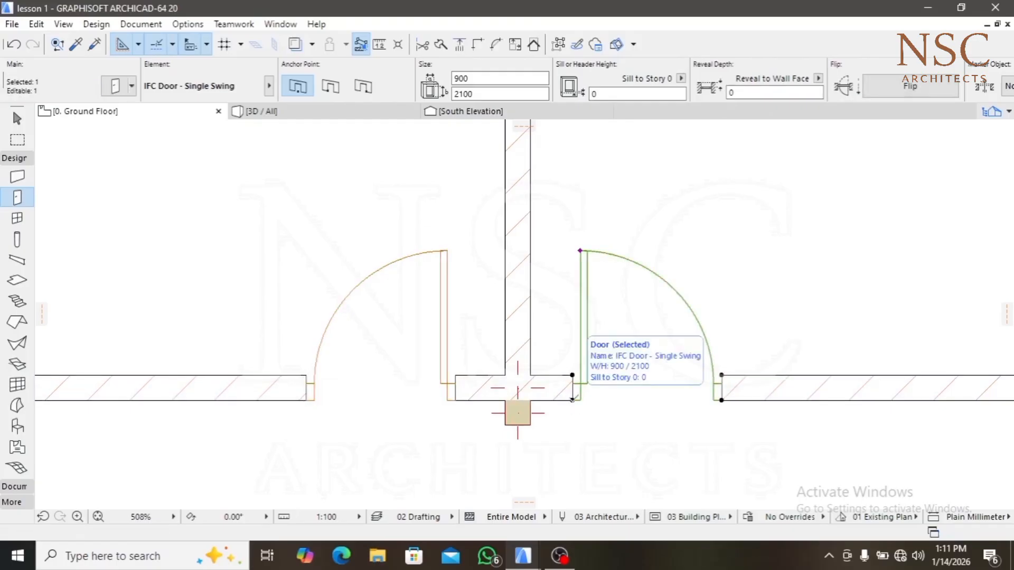
left_click(572, 400)
scroll(566, 410, "up", 5)
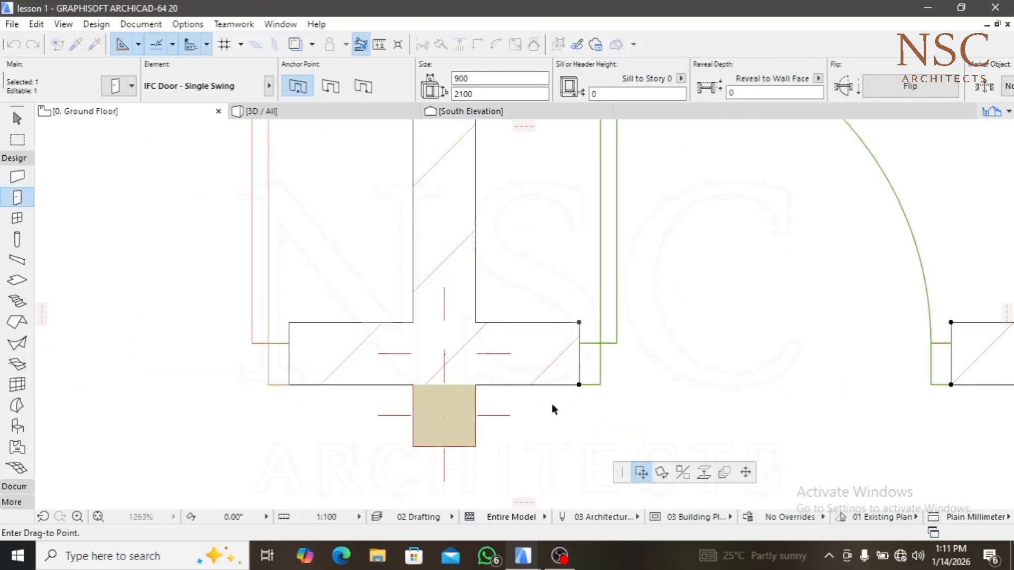
left_click(472, 384)
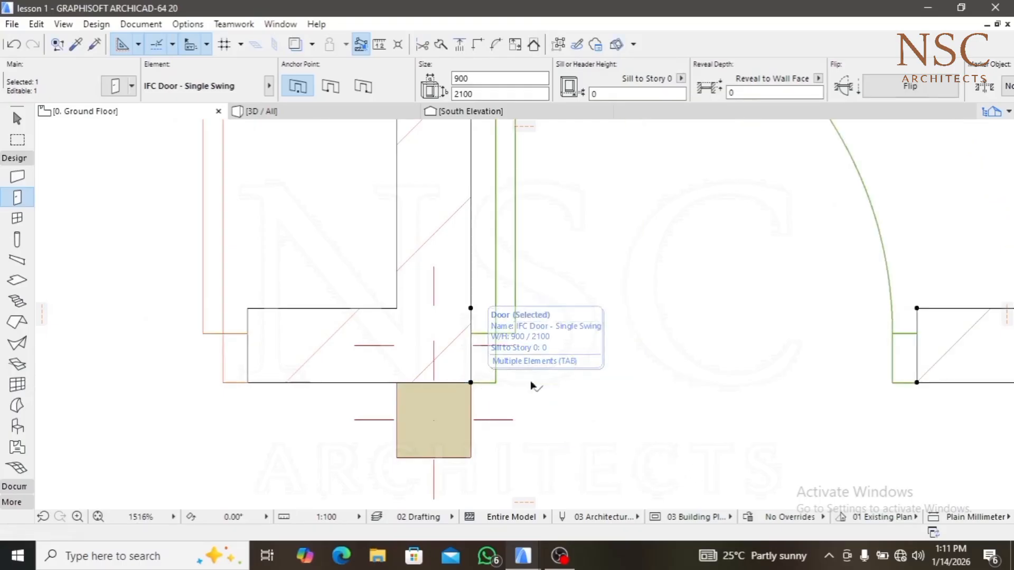
left_click(471, 382)
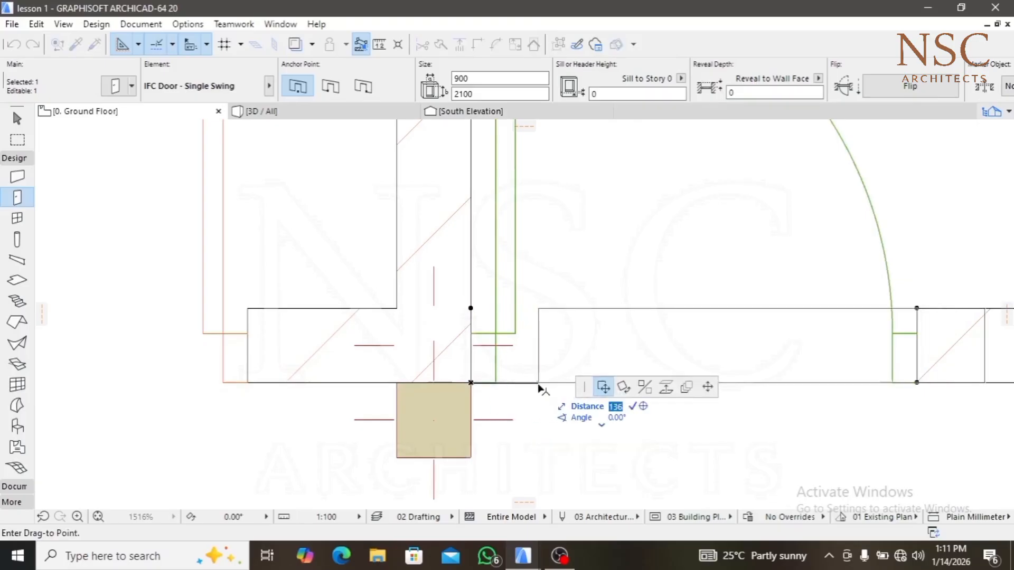
type("300")
key("Return")
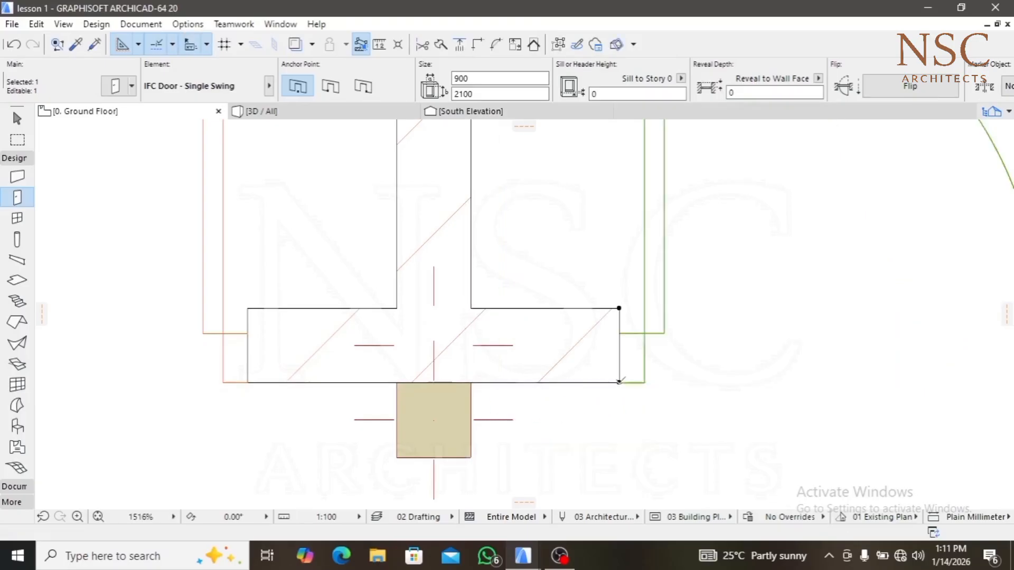
scroll(620, 380, "down", 4)
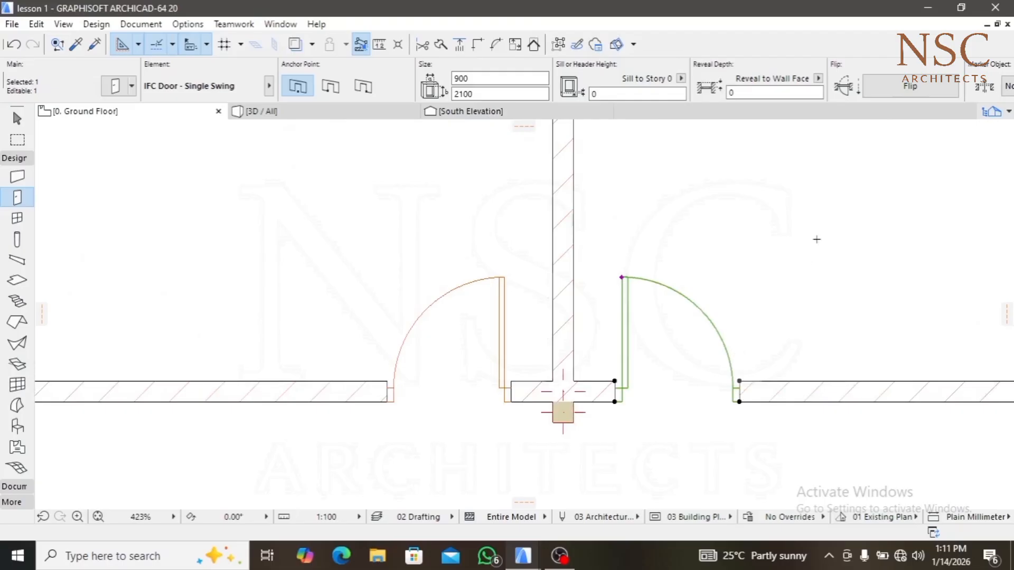
key("Escape")
scroll(603, 287, "down", 3)
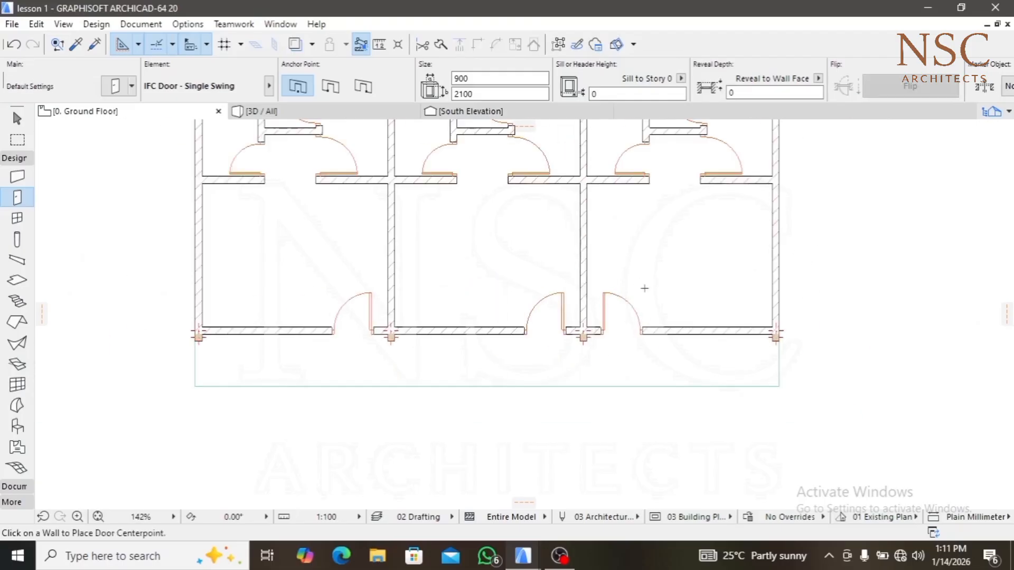
Select all the doors in the floor plan and open their shared selection settings
mouse_move(438, 316)
middle_mouse_down()
mouse_move(486, 364)
mouse_move(496, 353)
middle_mouse_up()
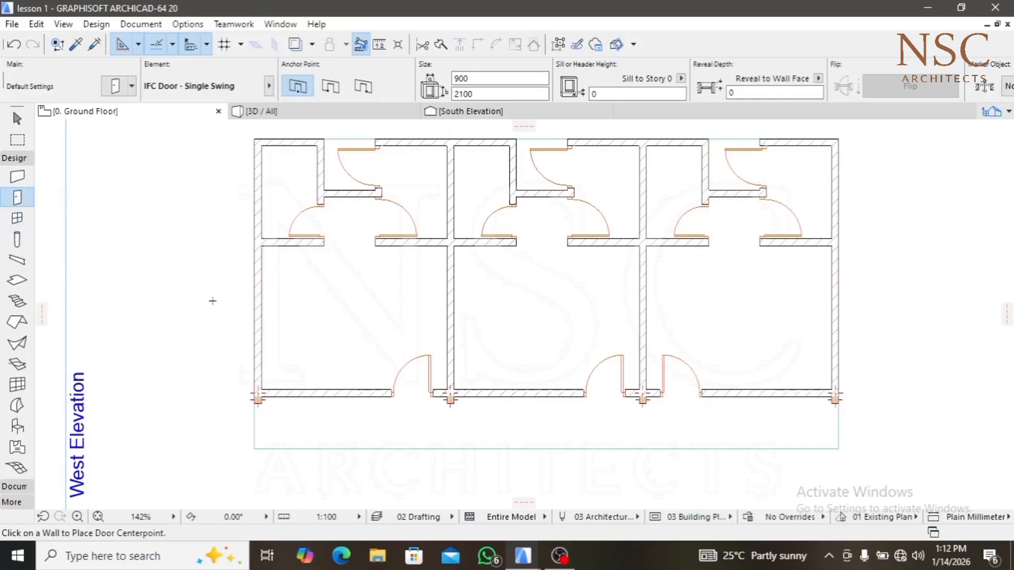
key("ctrl+a")
middle_click_drag(400, 260, 391, 313)
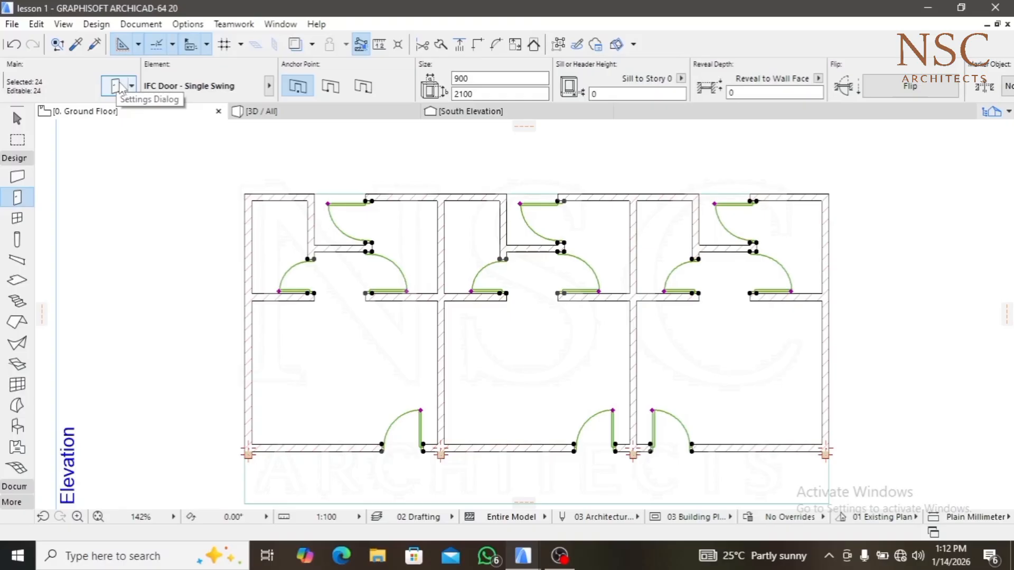
right_click(124, 212)
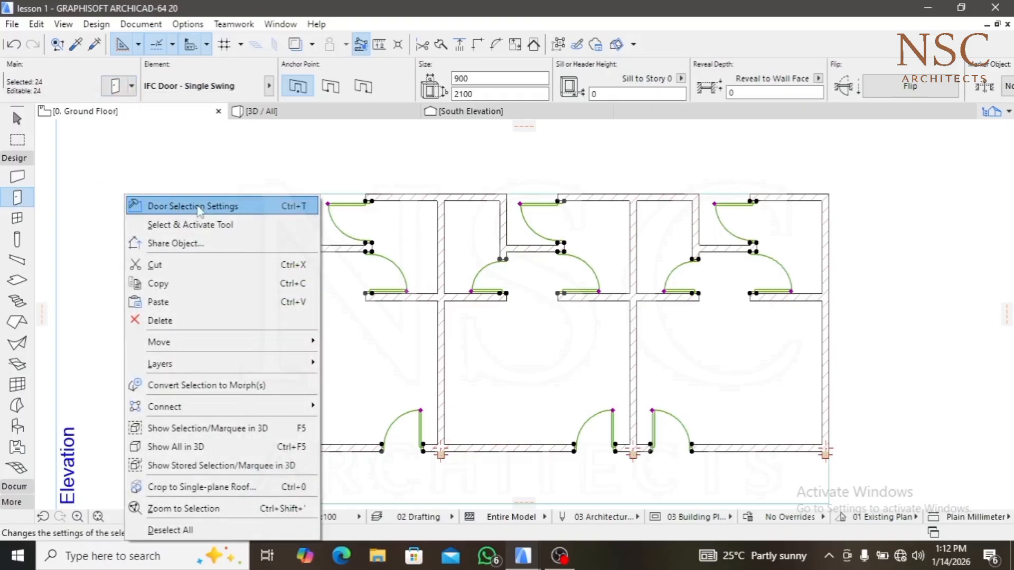
left_click(144, 137)
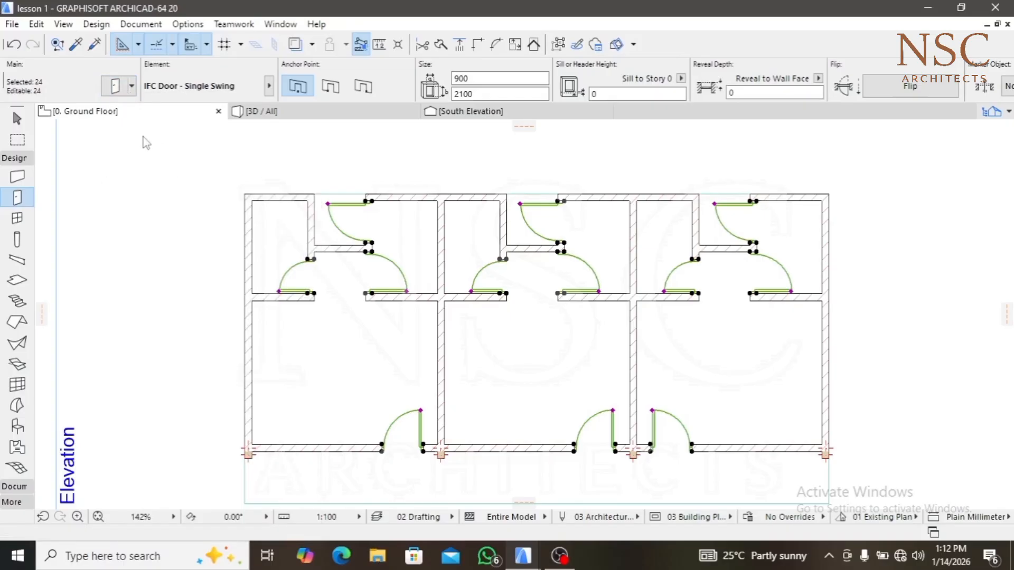
left_click(115, 88)
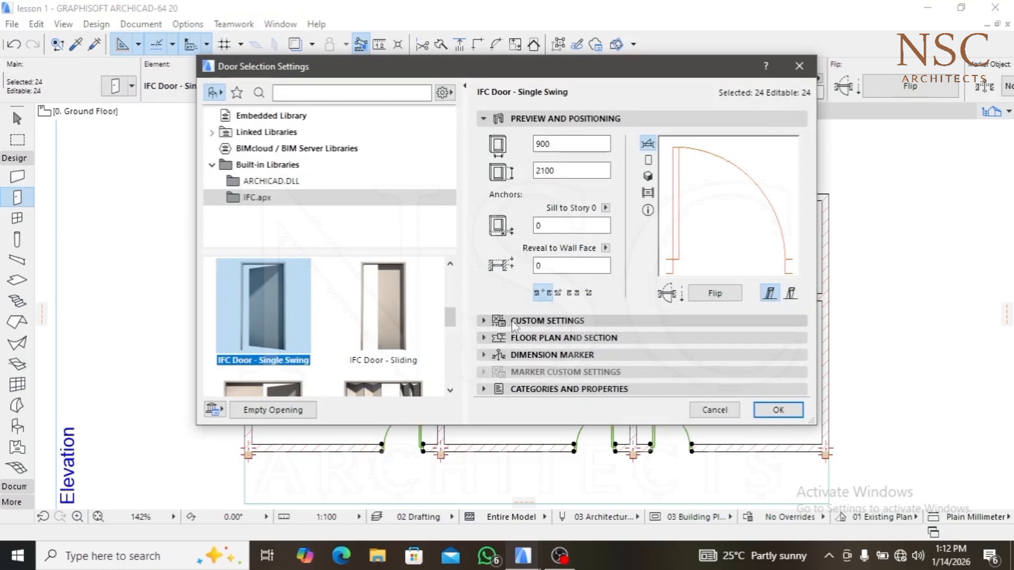
In the doors' custom 2D representation parameters, set the Symbol Pen to black pen 120 (0.13 mm)
left_click(546, 322)
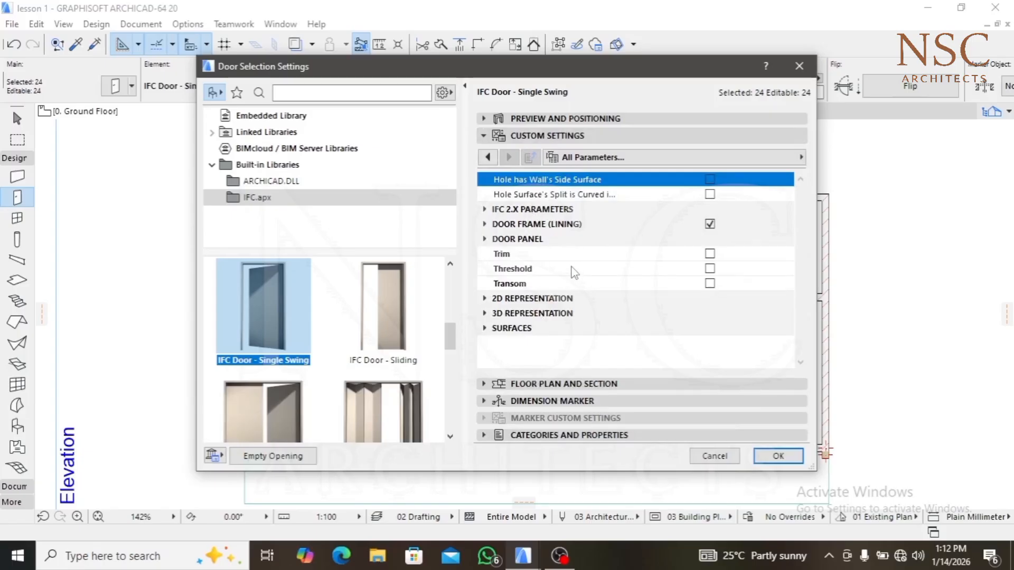
left_click(531, 210)
left_click(530, 211)
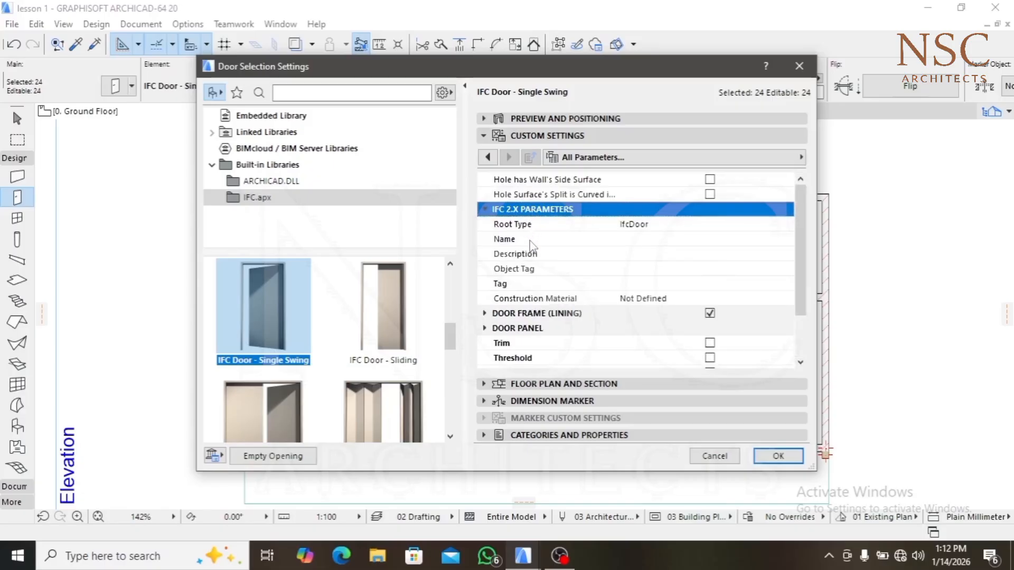
left_click(537, 313)
scroll(536, 296, "down", 2)
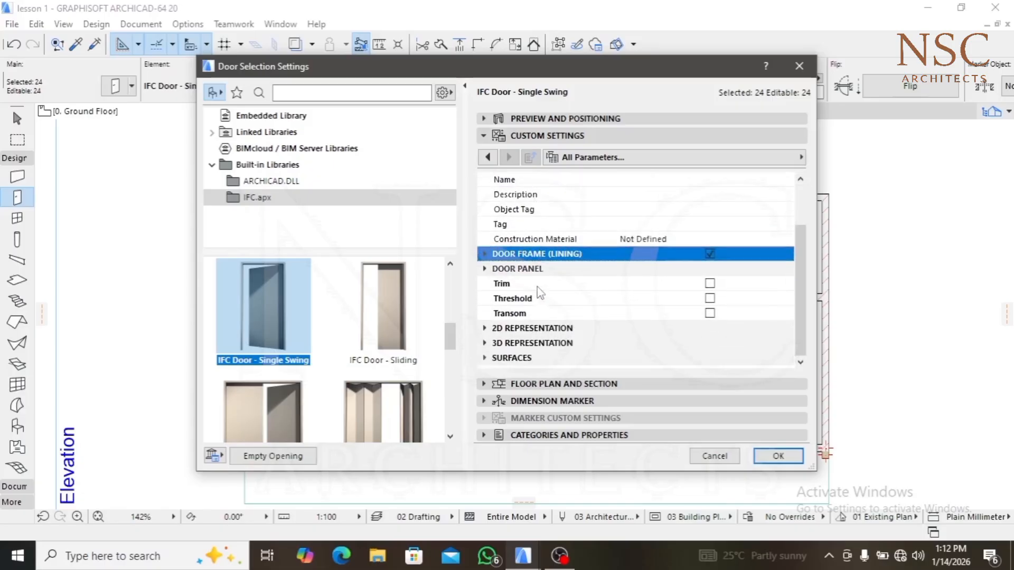
double_click(532, 328)
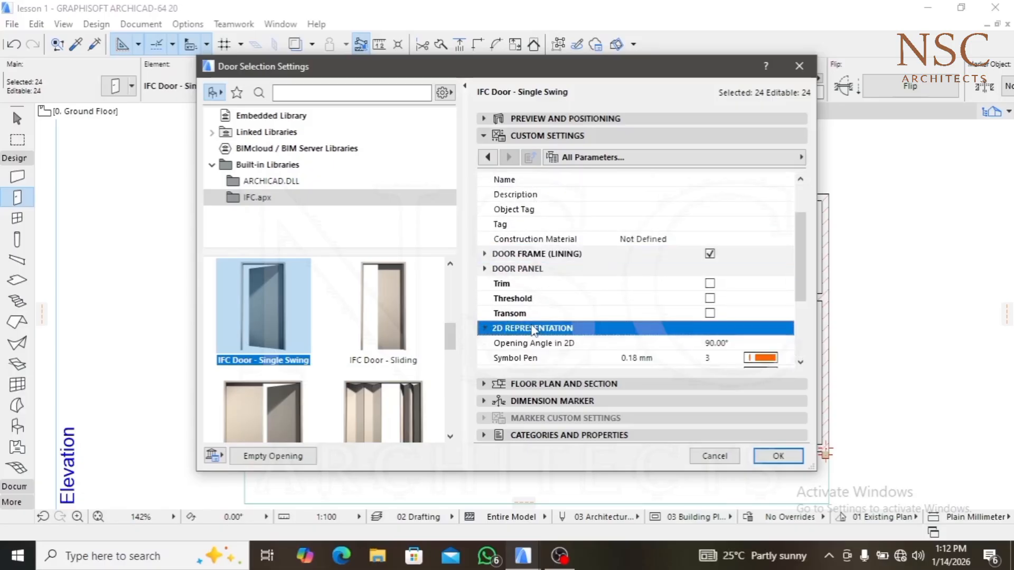
scroll(532, 327, "down", 3)
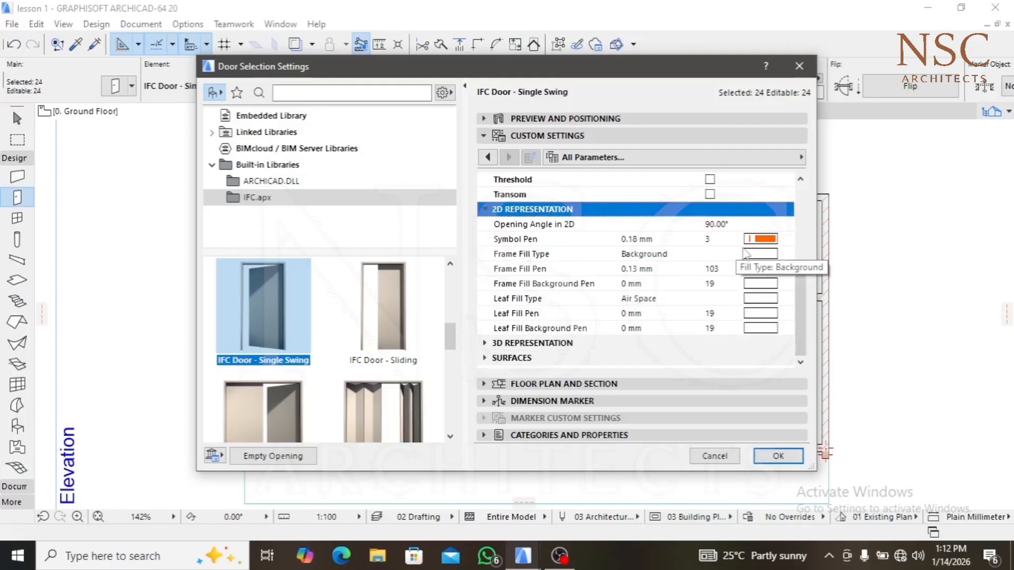
left_click(763, 242)
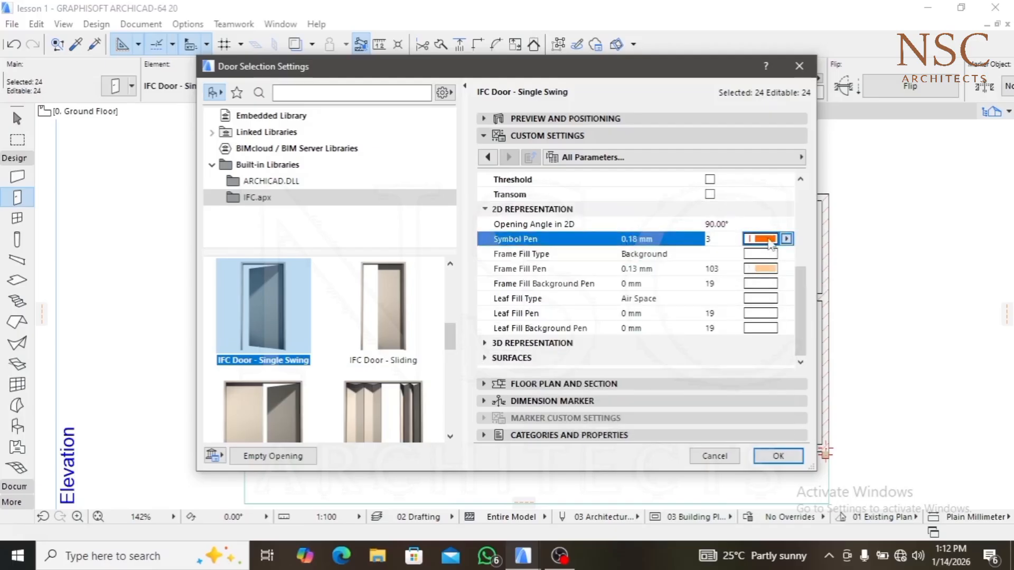
left_click(768, 239)
double_click(781, 329)
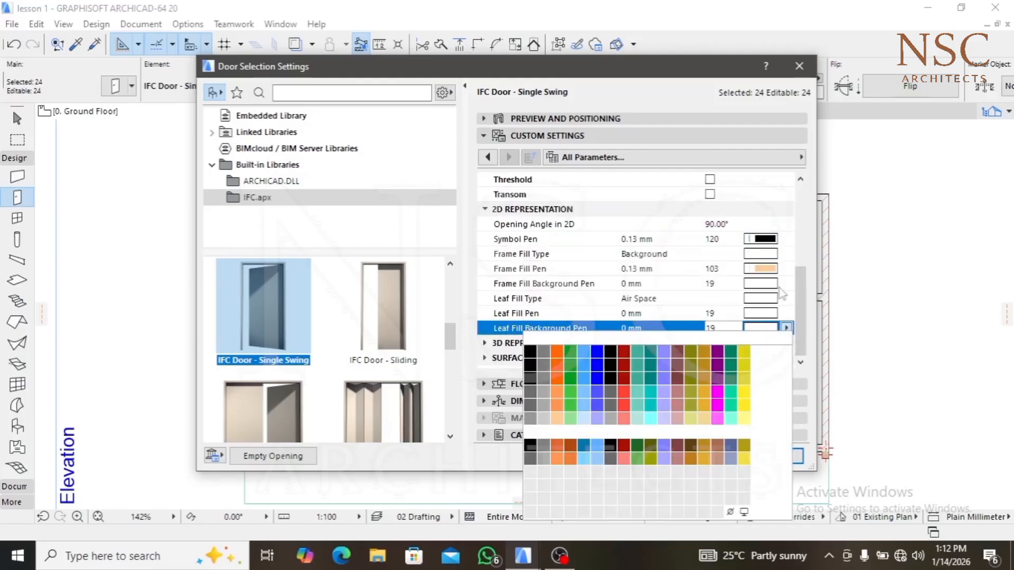
Set the doors' Frame Fill Pen to black pen 41 (0.25 mm)
left_click(770, 271)
double_click(770, 270)
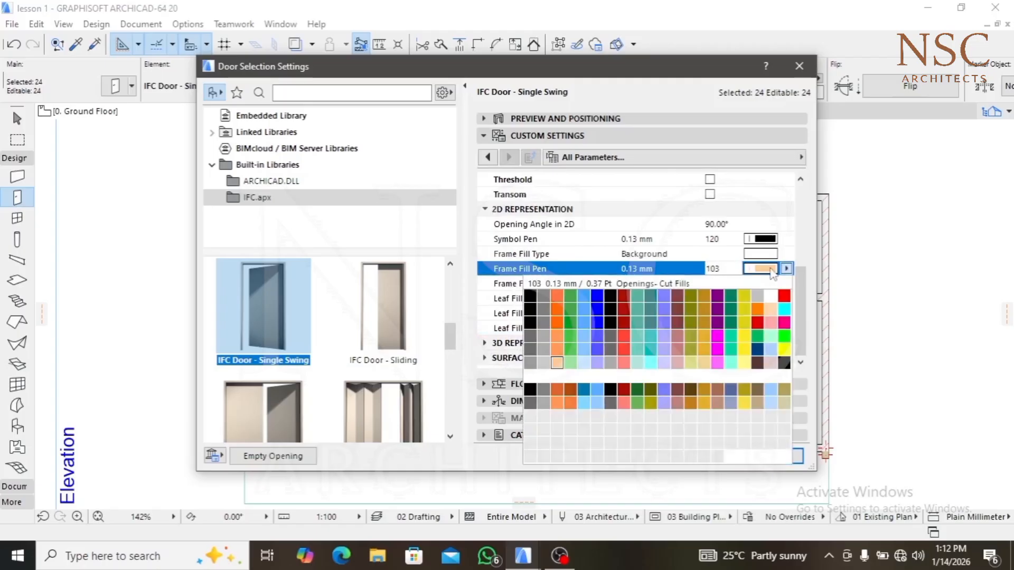
left_click(532, 320)
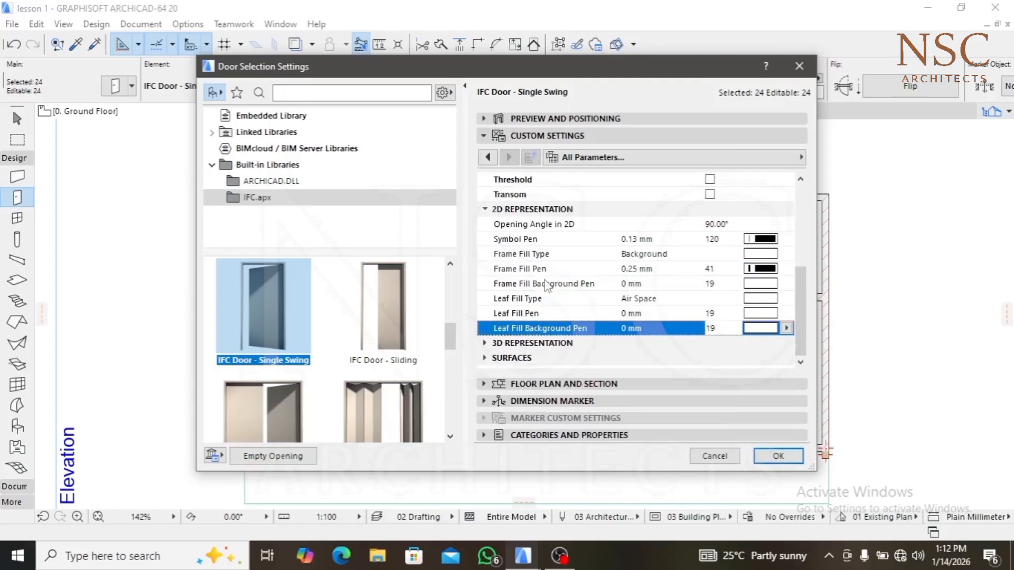
In the doors' custom surface parameters, set the Frame Surface to Wood - Mahogany Horizontal
left_click(531, 346)
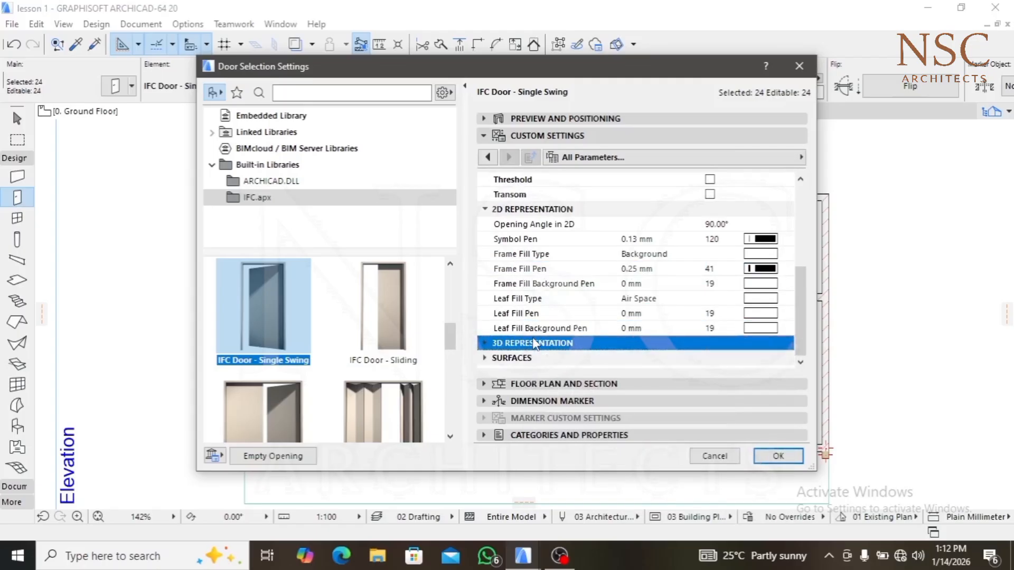
double_click(535, 343)
scroll(559, 338, "down", 1)
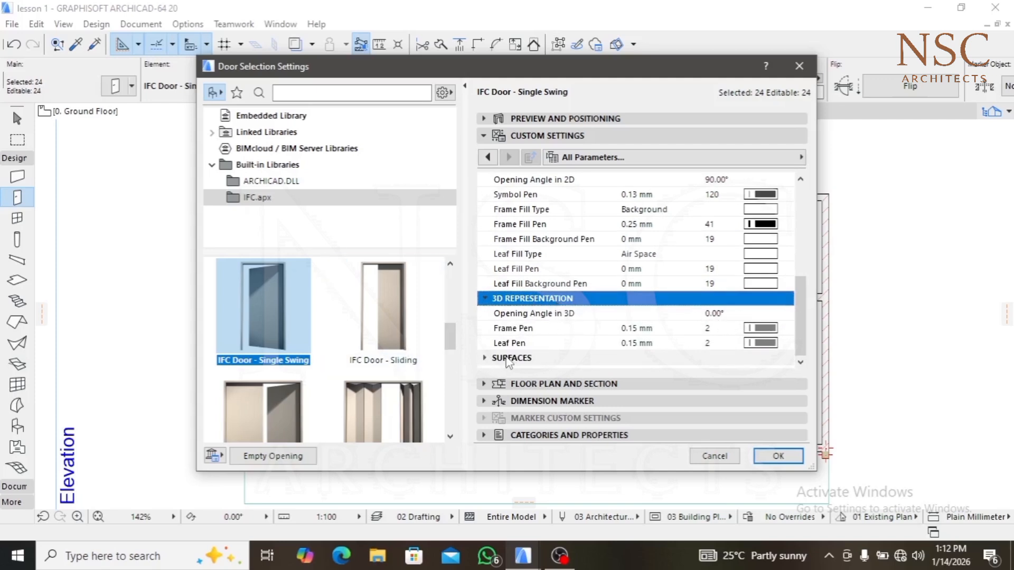
left_click(528, 357)
left_click(510, 360)
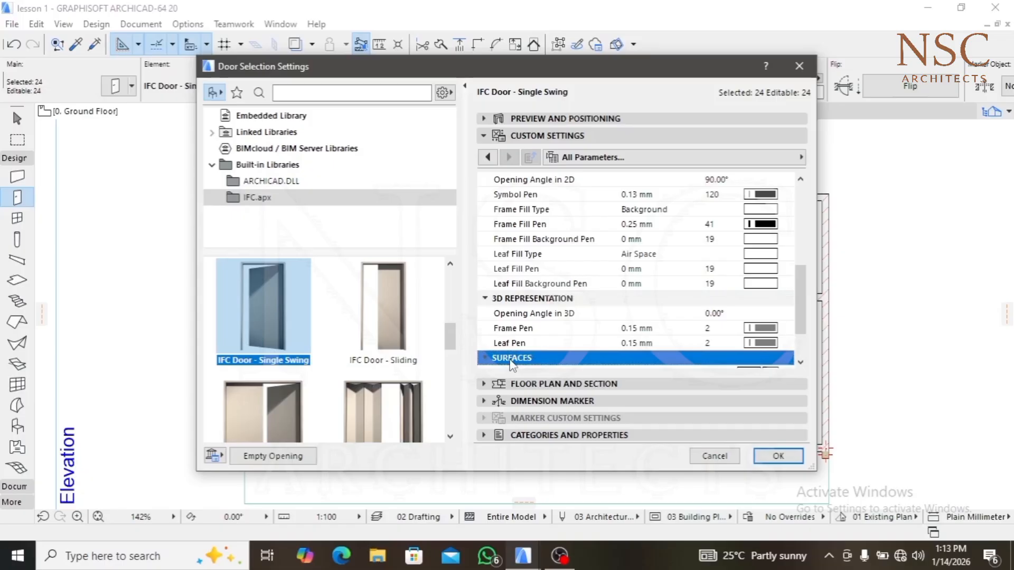
left_click(514, 358)
left_click(514, 359)
scroll(558, 328, "down", 2)
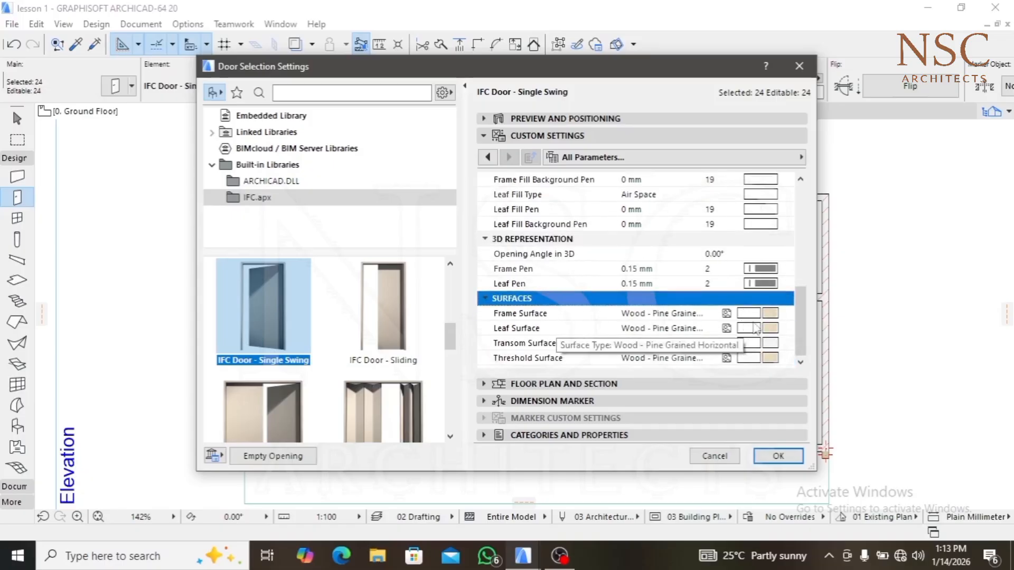
left_click(772, 314)
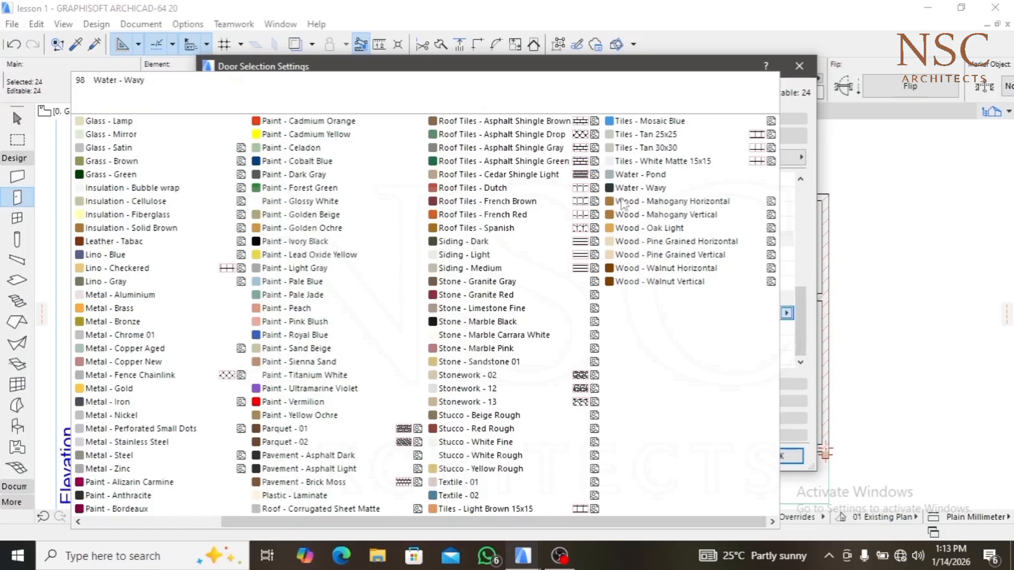
left_click(638, 203)
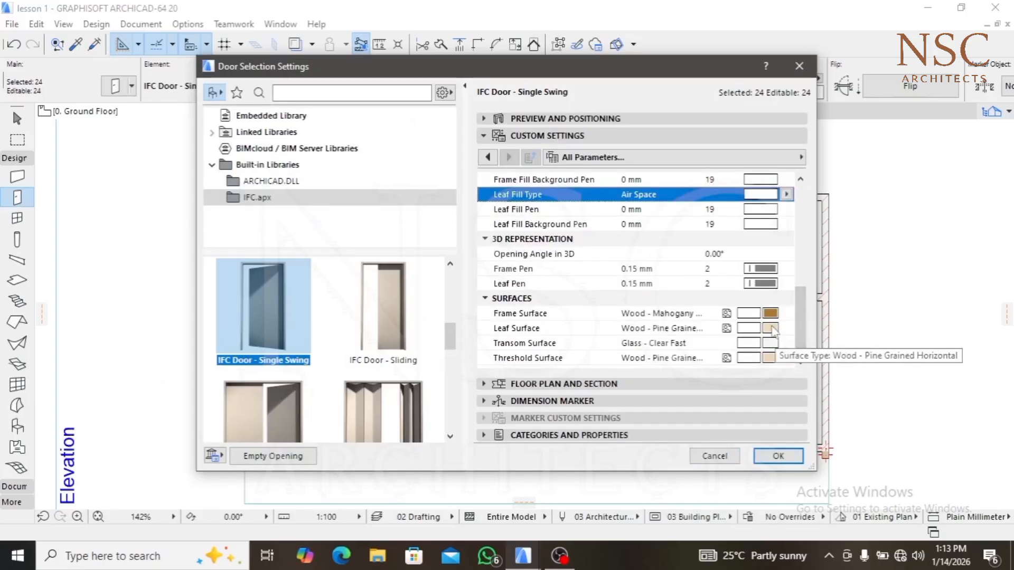
Set the doors' Transom Surface to a Wood - Mahogany finish and the Threshold Surface to Wood - Oak Light
left_click(770, 343)
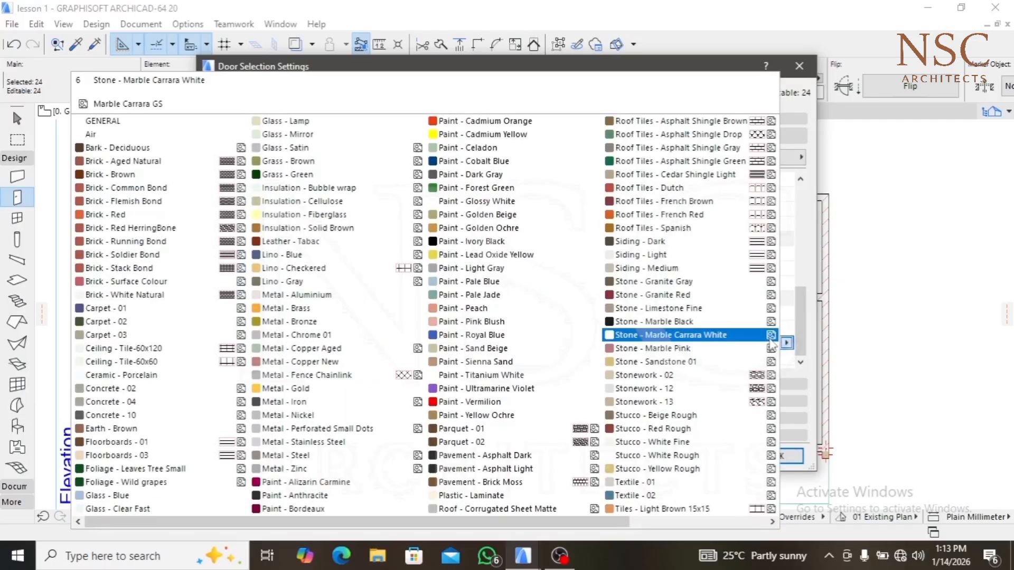
scroll(655, 271, "down", 3)
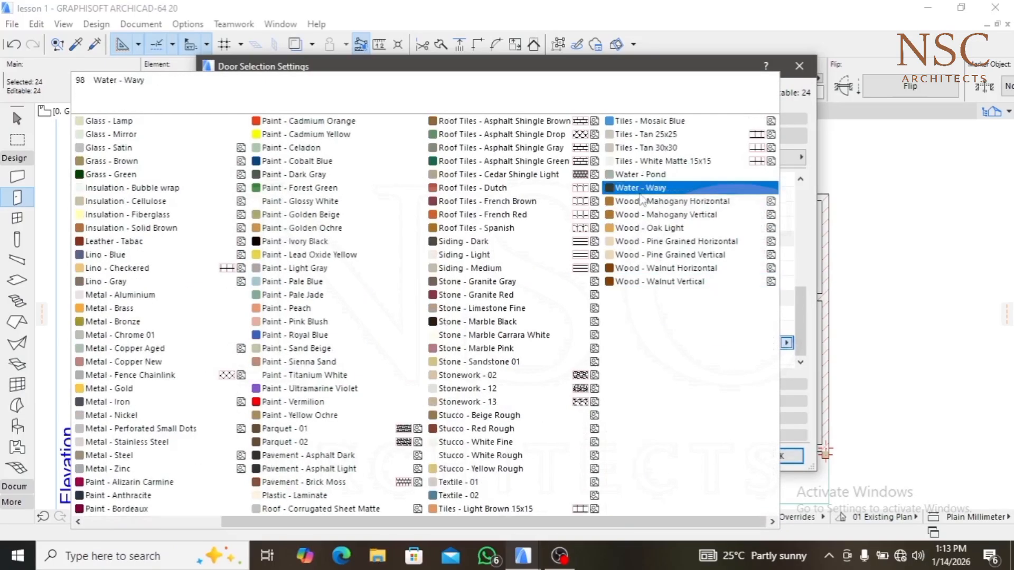
left_click(649, 209)
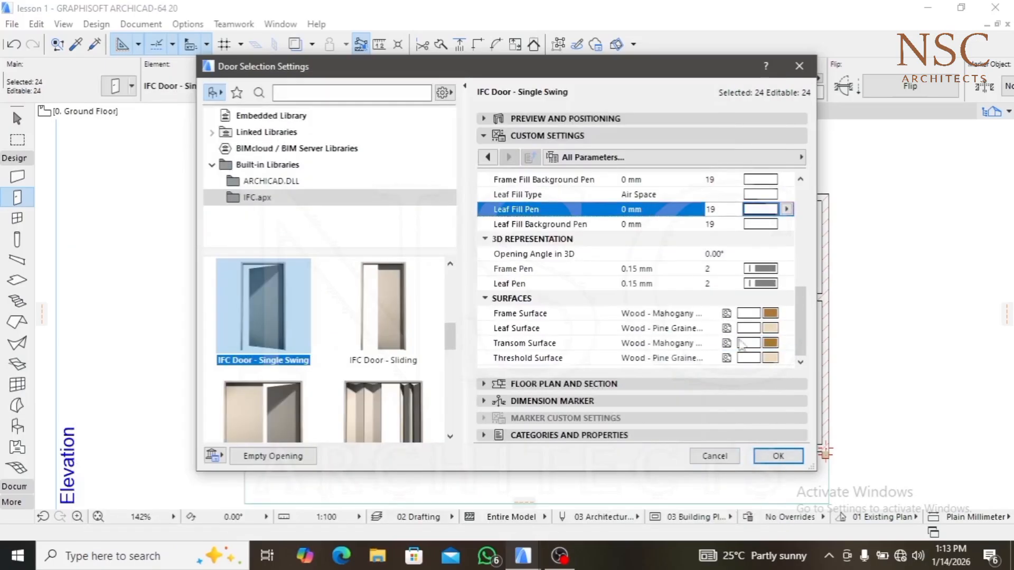
left_click(771, 359)
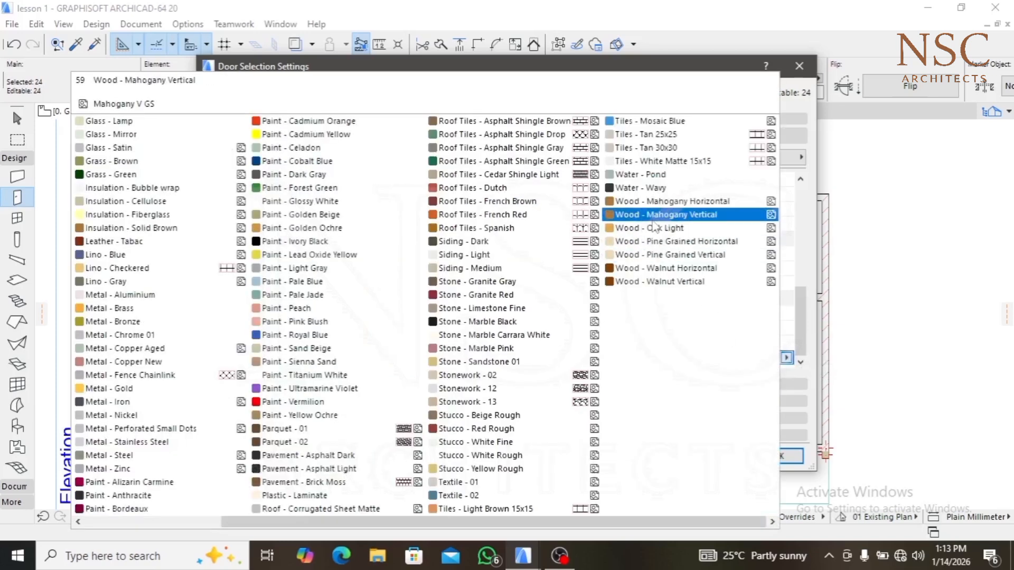
left_click(655, 227)
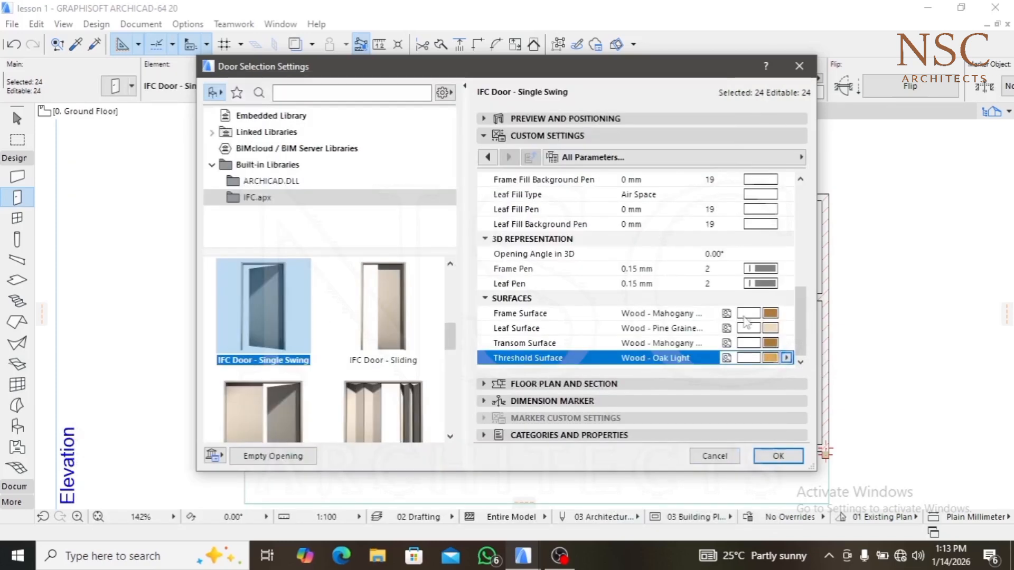
Set the doors' Leaf Surface to Wood - Mahogany Vertical and apply the settings to all selected doors
left_click(771, 329)
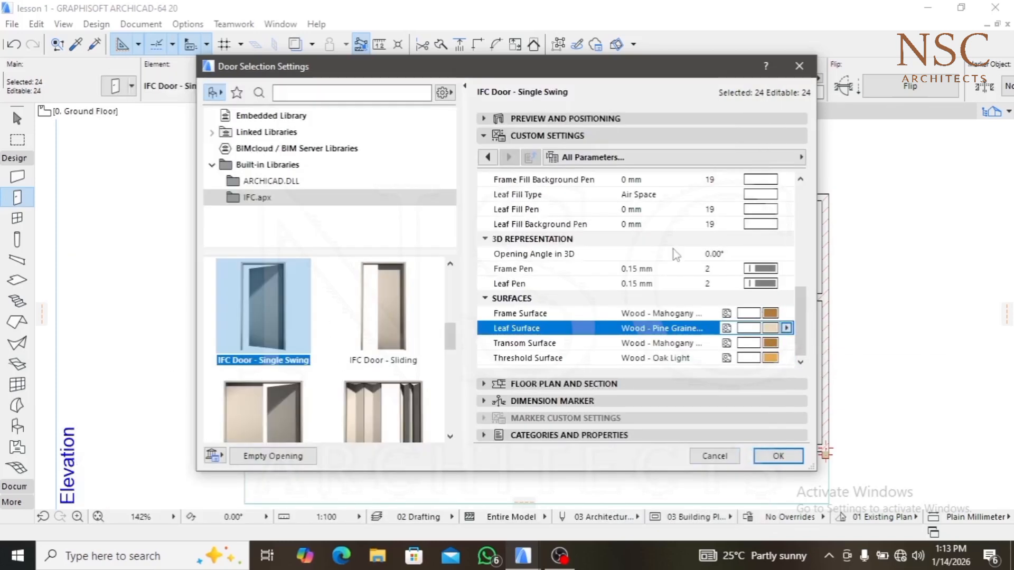
left_click(769, 333)
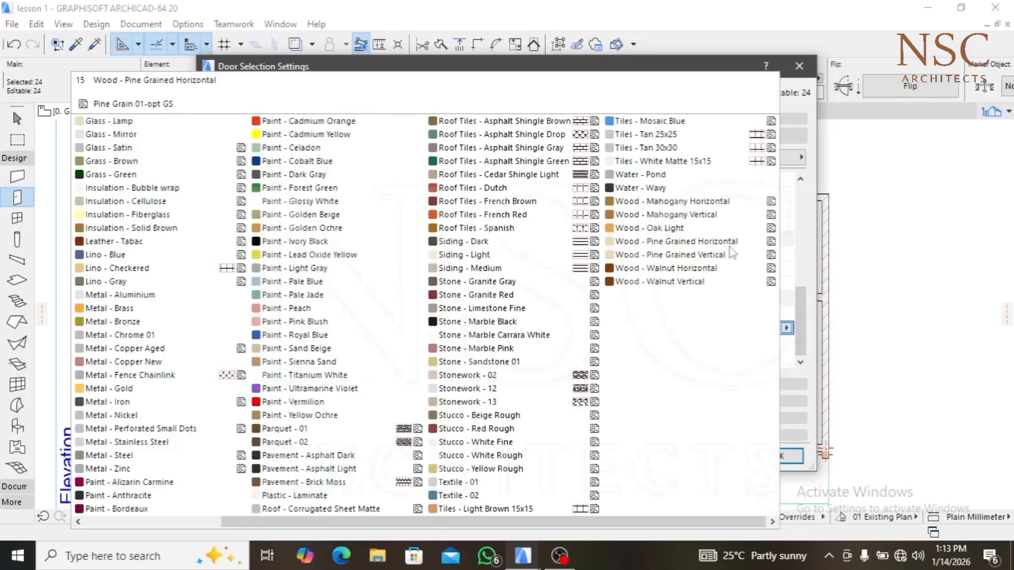
left_click(666, 214)
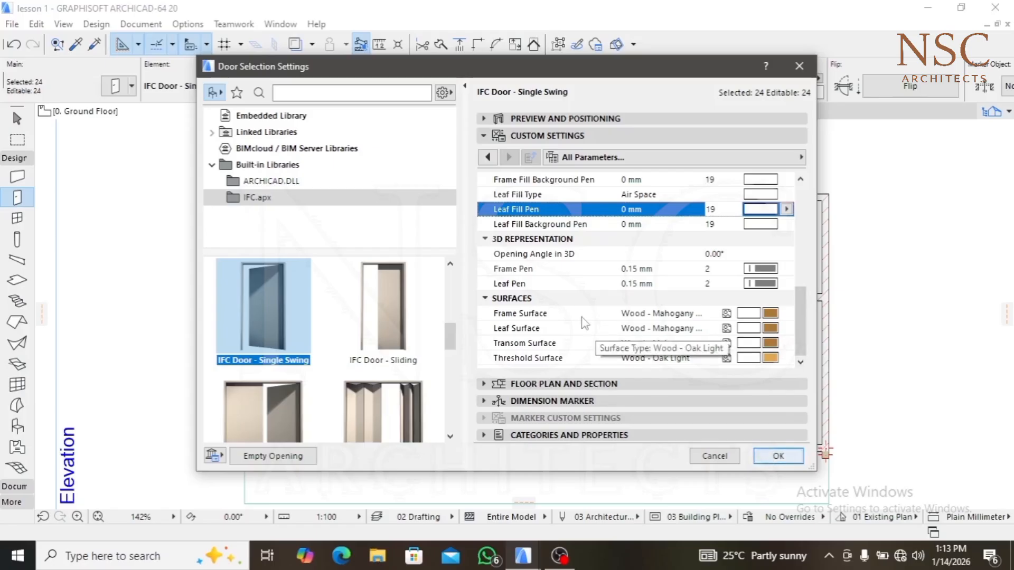
left_click(776, 455)
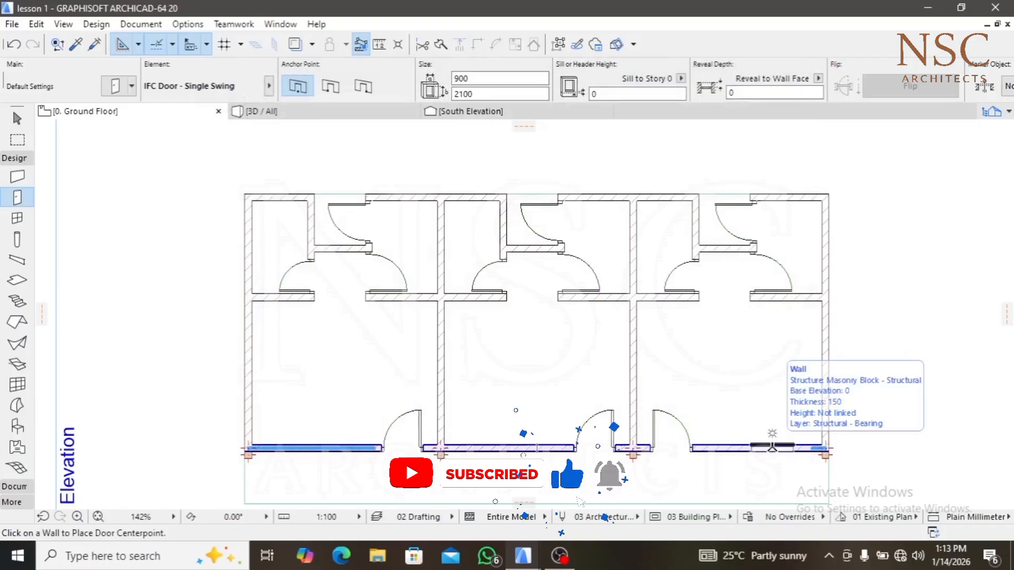
Examine the new finishes of the entrance and interior doors around the building in the 3D view
scroll(618, 493, "up", 3)
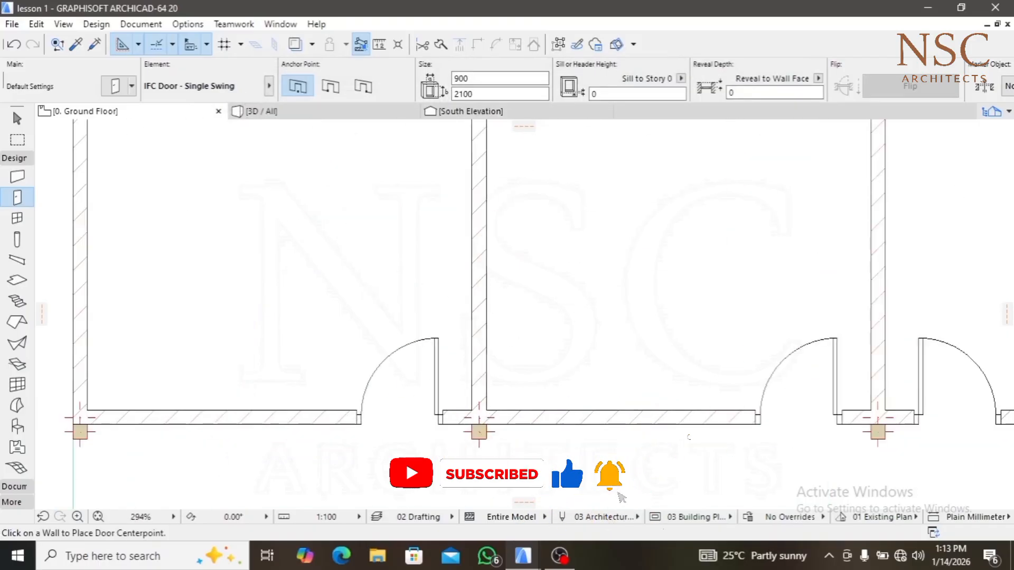
left_click(300, 112)
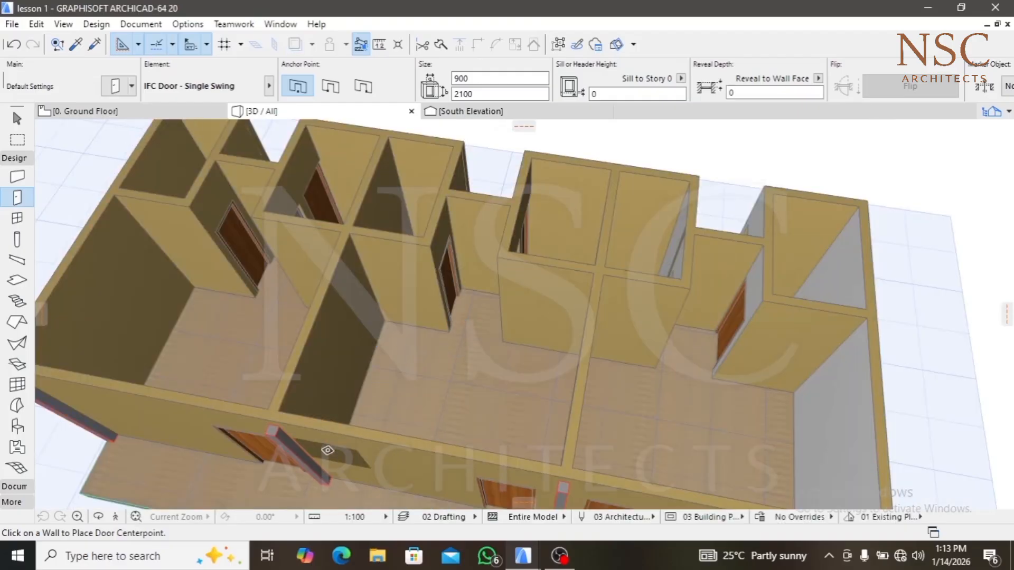
scroll(331, 435, "up", 3)
middle_click_drag(332, 435, 625, 351, "shift")
scroll(441, 308, "down", 3)
scroll(608, 351, "up", 5)
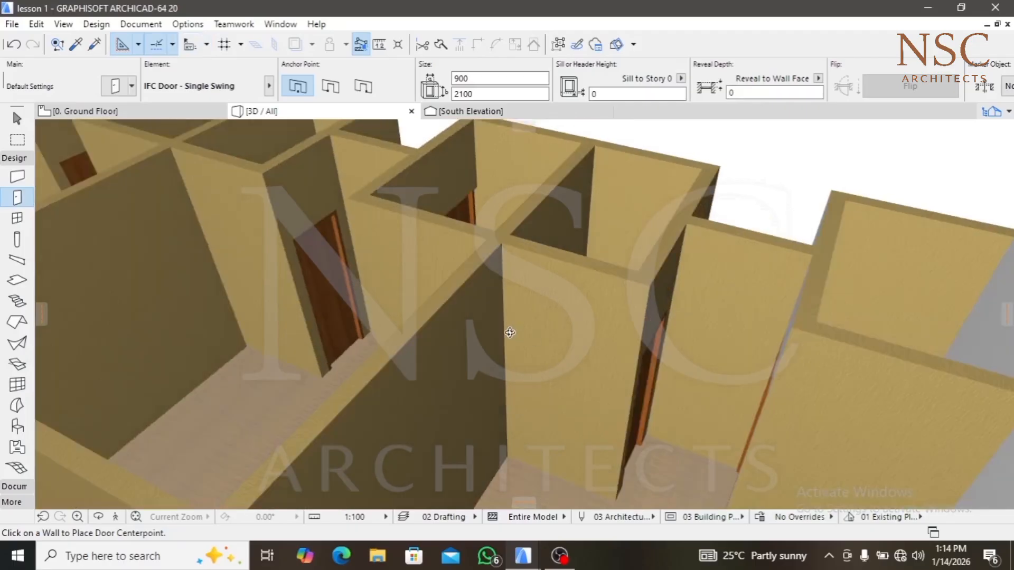
middle_click_drag(510, 332, 314, 325, "shift")
scroll(419, 346, "down", 5)
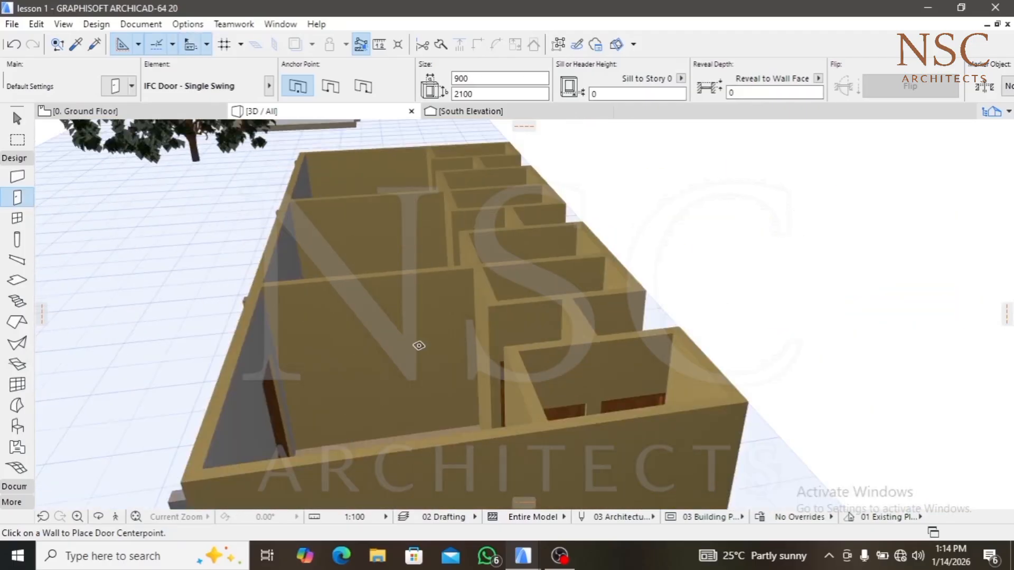
scroll(489, 395, "up", 4)
middle_click_drag(506, 389, 344, 333, "shift")
scroll(284, 334, "down", 2)
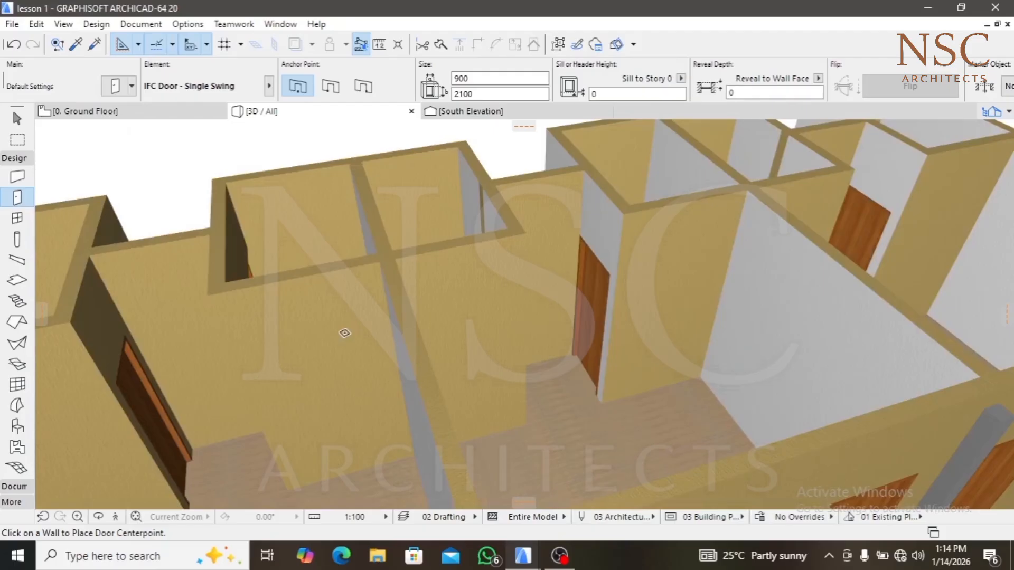
scroll(344, 333, "down", 5)
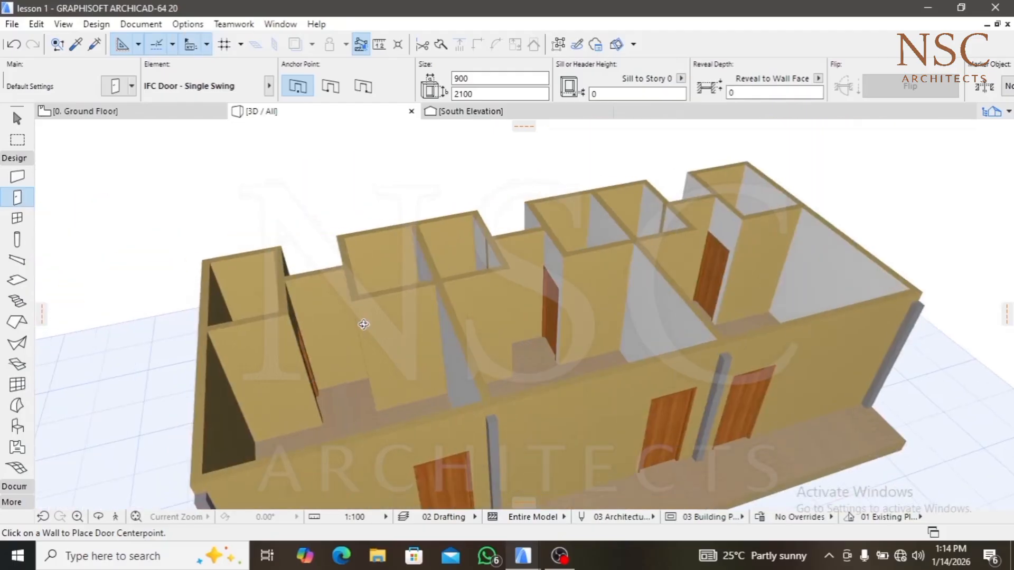
middle_click_drag(364, 324, 317, 301, "shift")
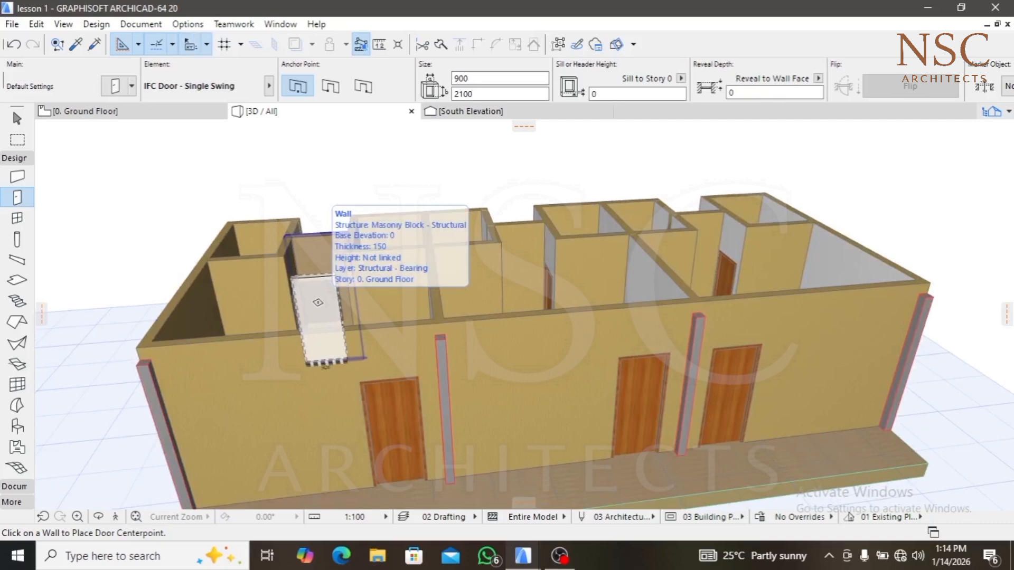
Select all the walls of the building and open the model surface overrides in their shared selection settings
left_click(10, 179)
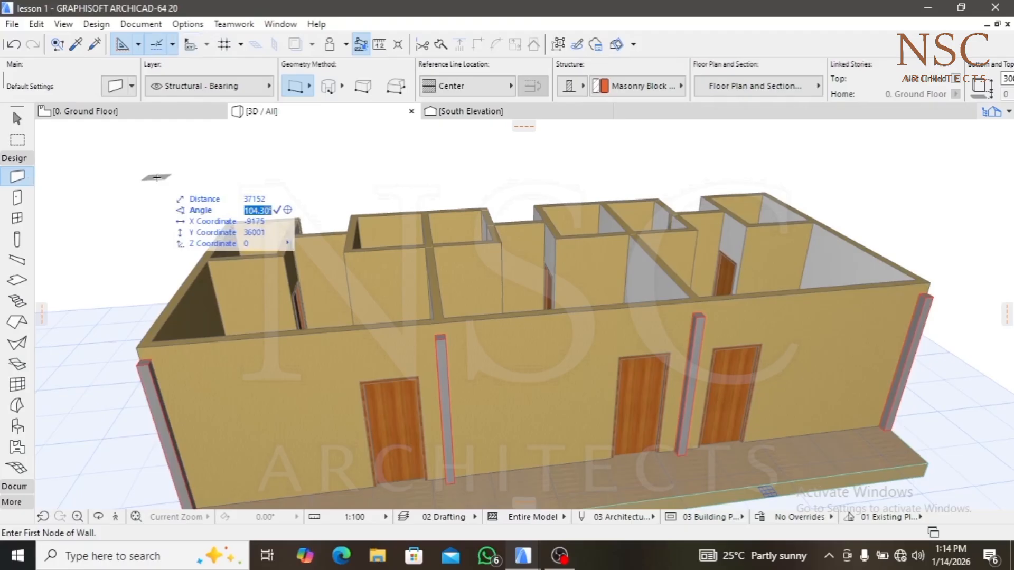
left_click(151, 210)
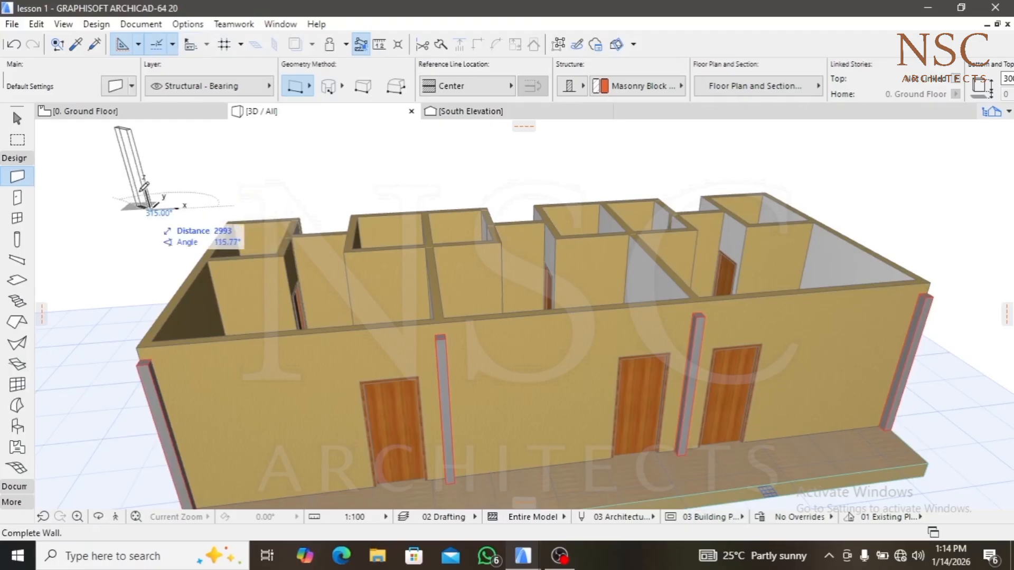
key("Escape")
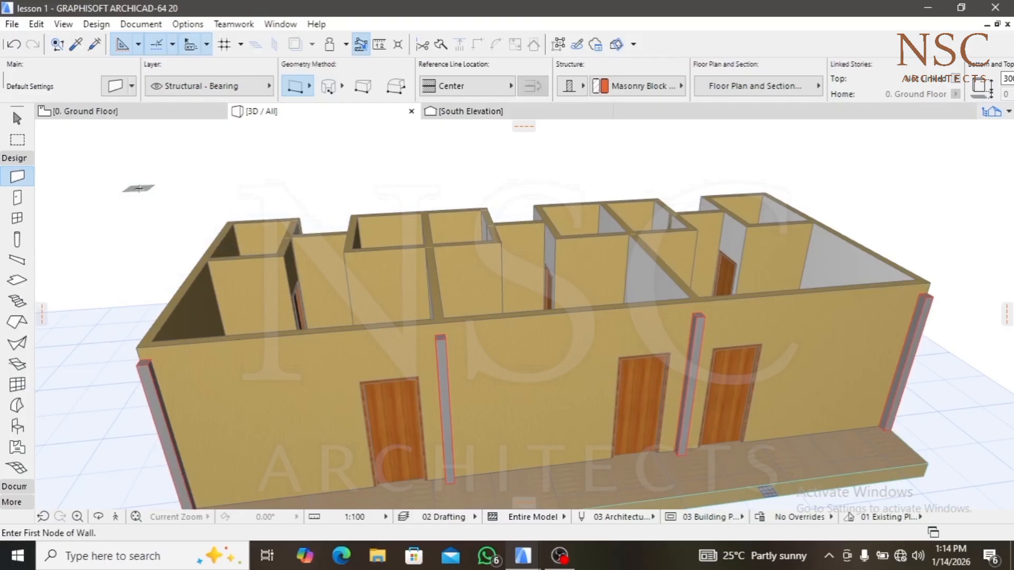
key("ctrl+a")
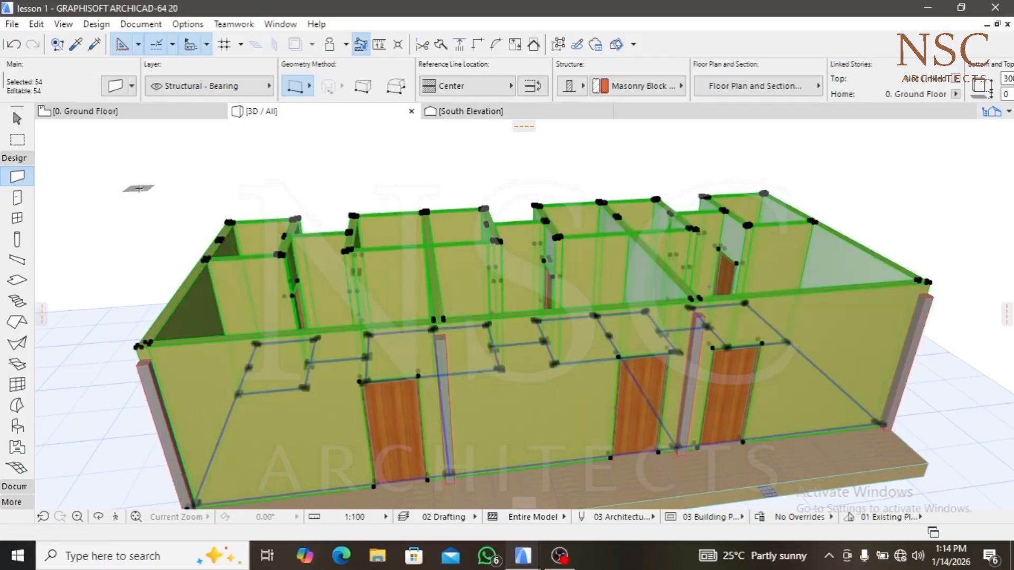
left_click(115, 86)
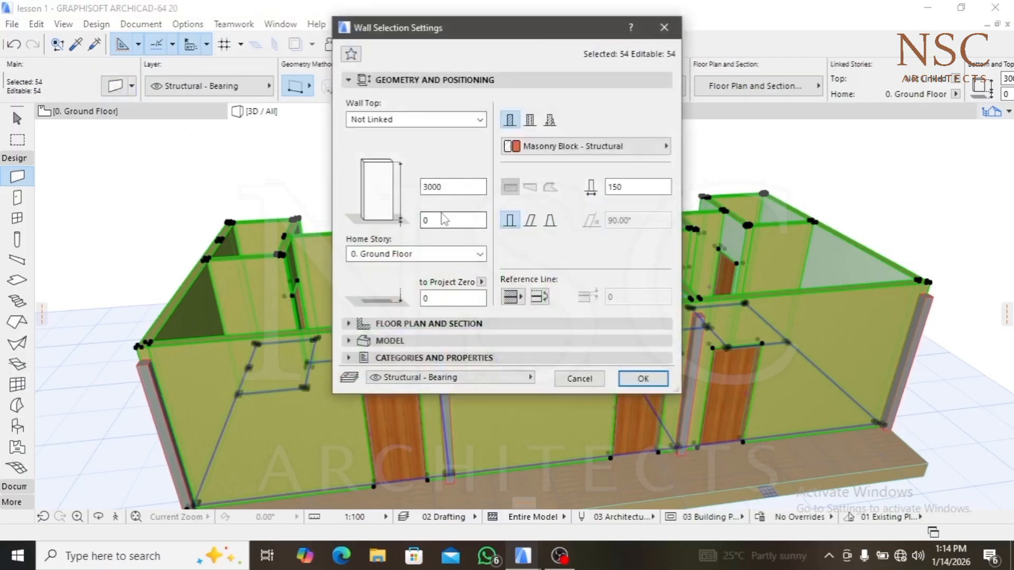
left_click(432, 185)
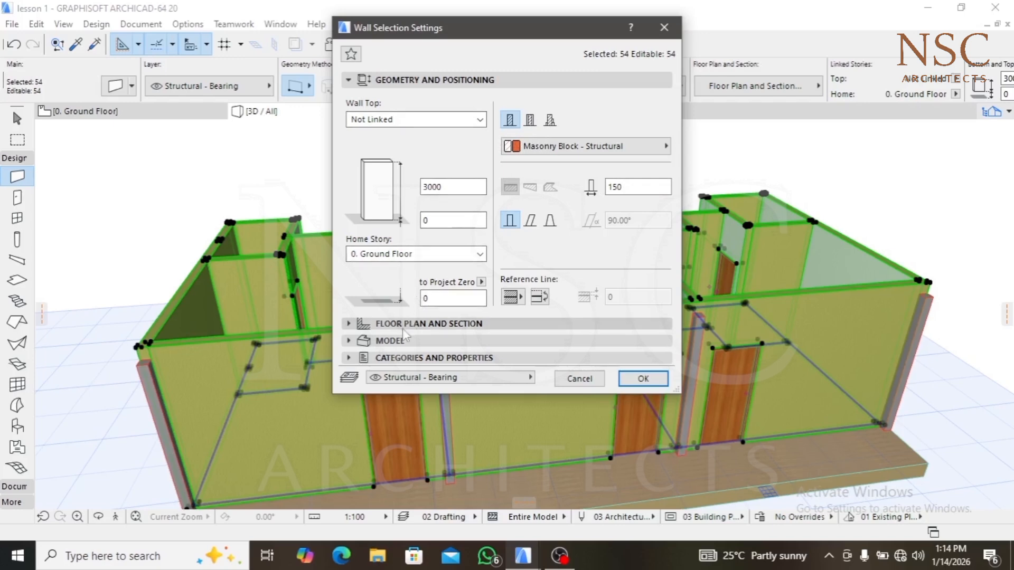
left_click(395, 340)
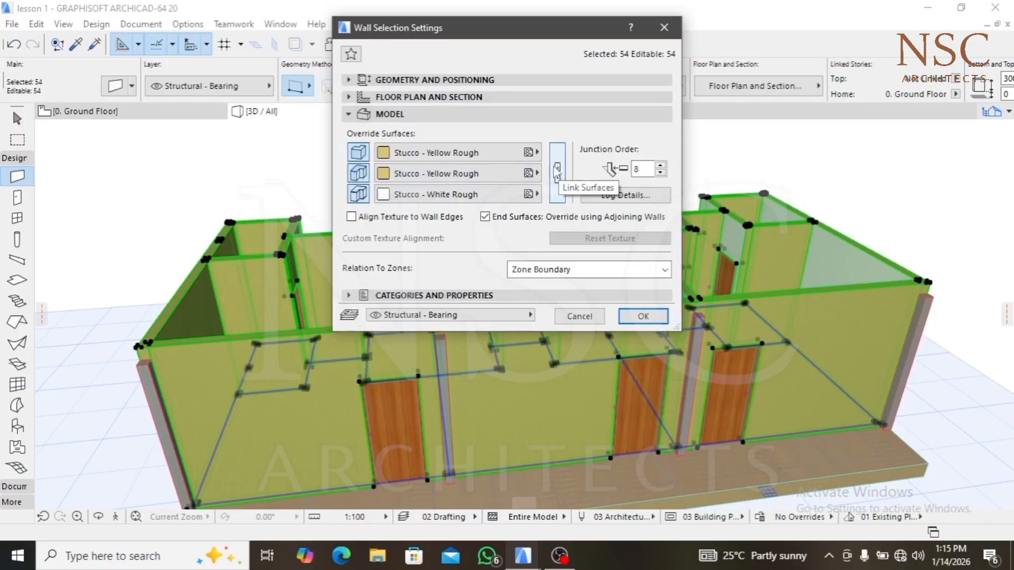
Override all wall surfaces with Paint - Glossy White, linking the three surfaces, and apply it to the selected walls
left_click(417, 154)
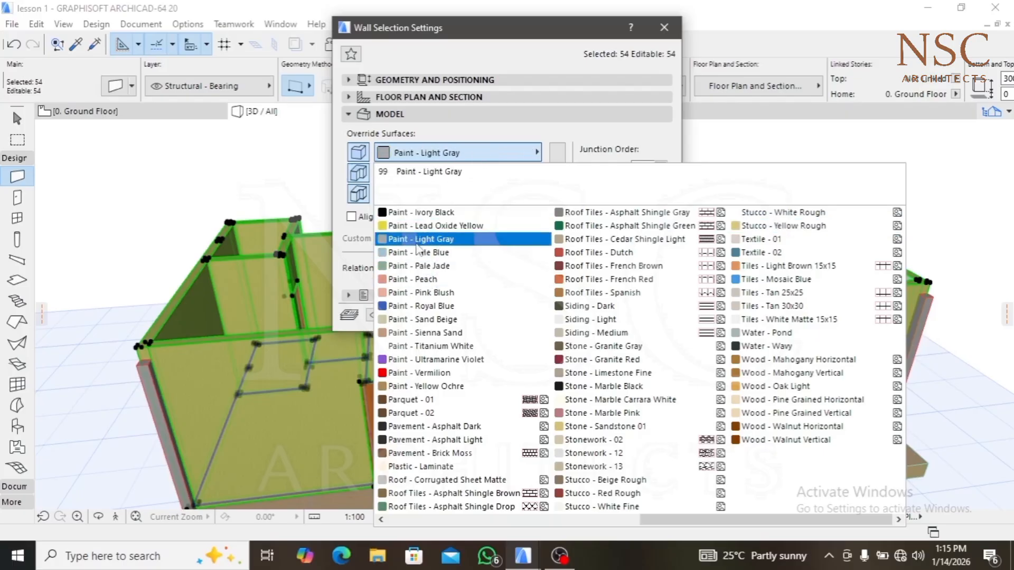
scroll(420, 251, "up", 5)
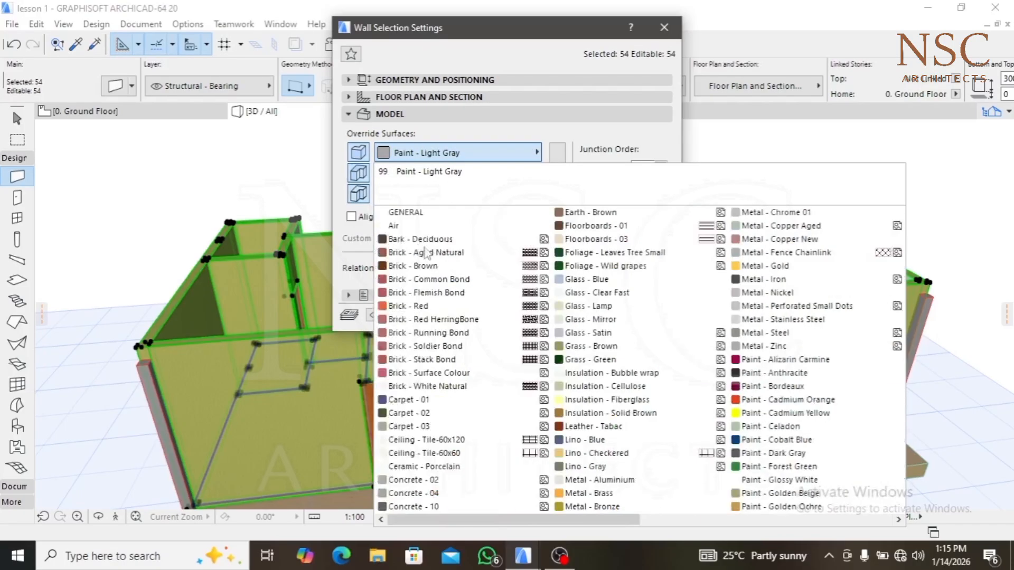
left_click(781, 481)
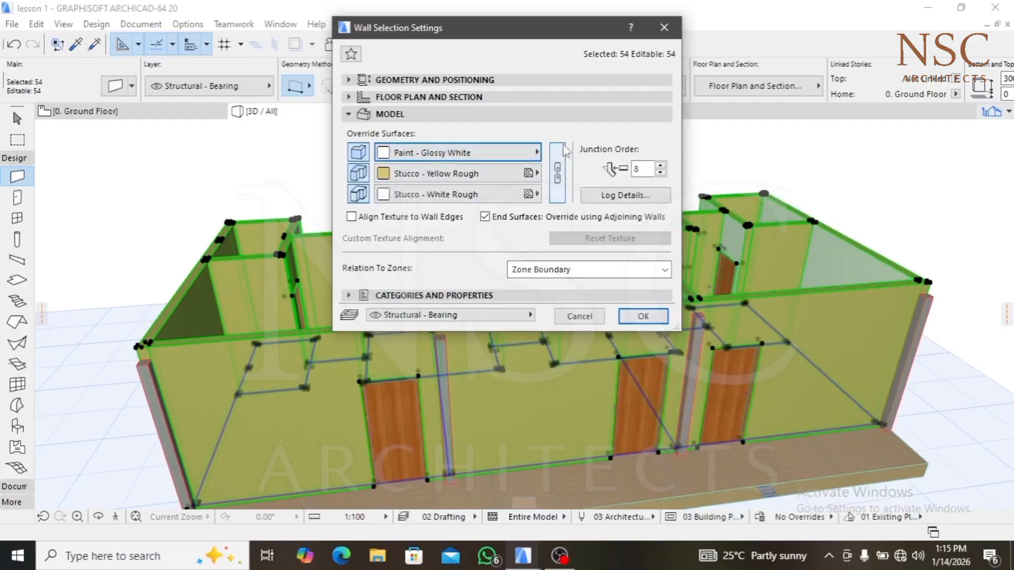
left_click(558, 173)
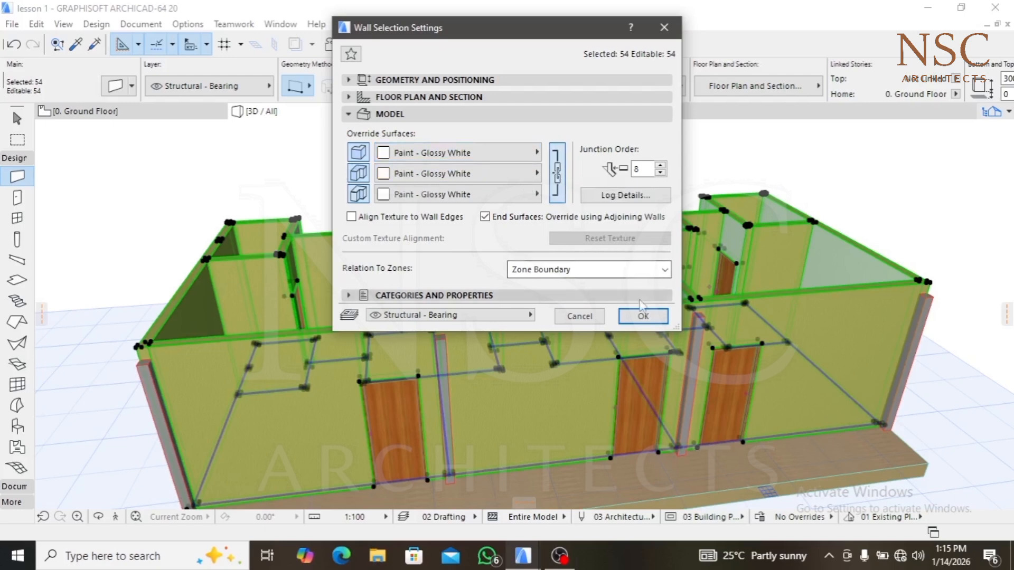
left_click(645, 317)
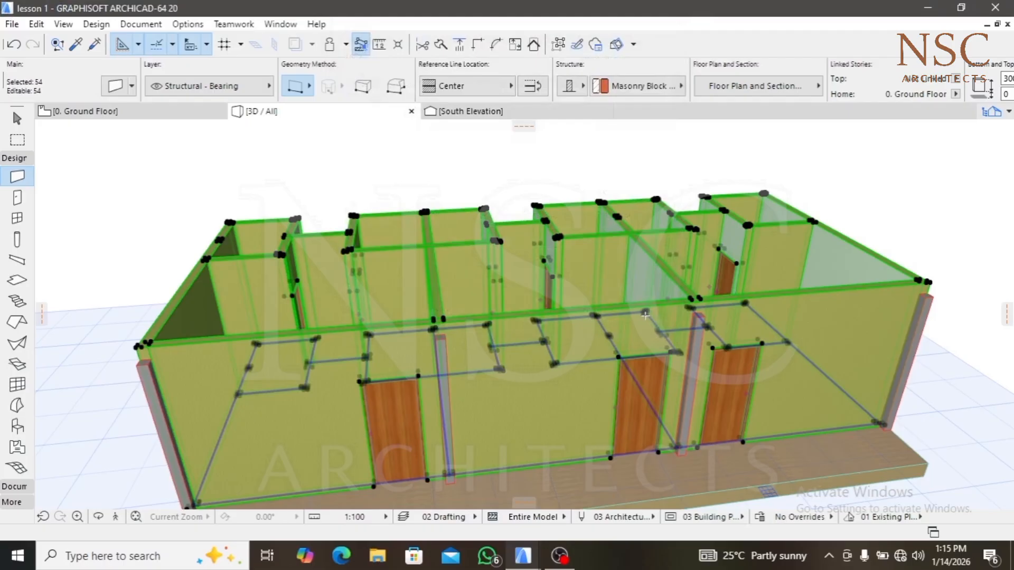
key("Escape")
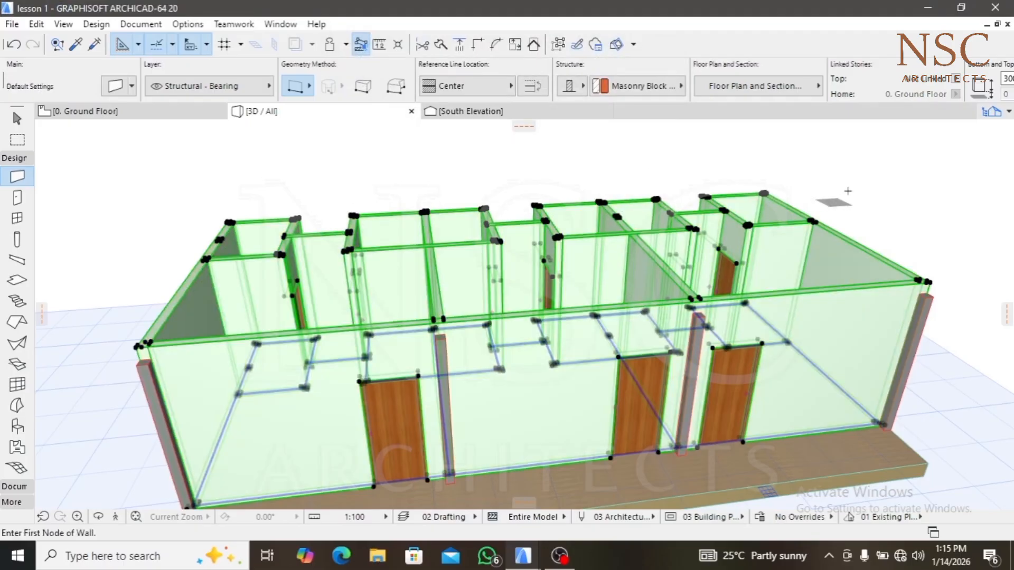
scroll(509, 324, "up", 3)
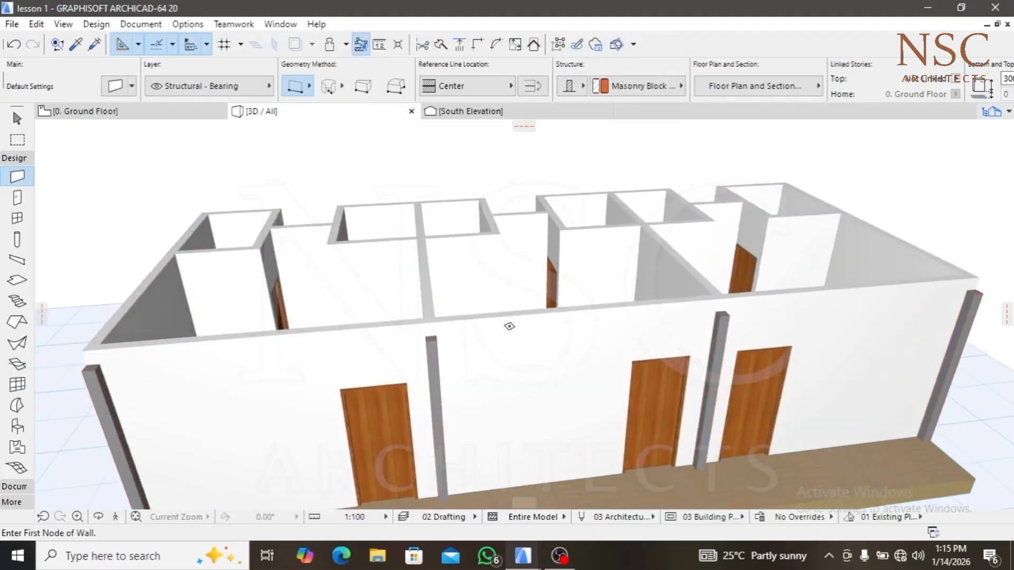
middle_click_drag(508, 326, 358, 355, "shift")
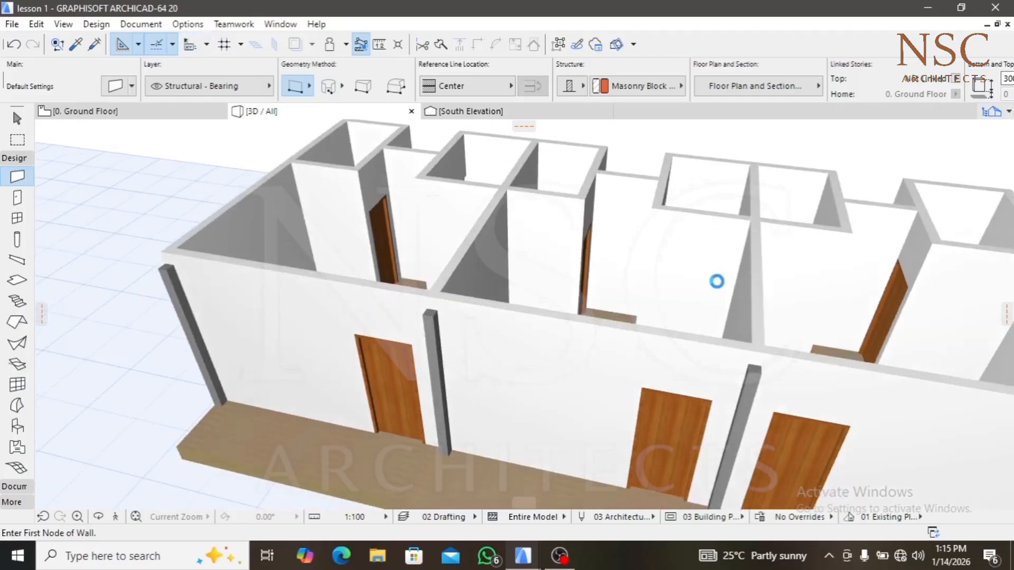
middle_click_drag(712, 271, 681, 240, "shift")
scroll(373, 258, "down", 4)
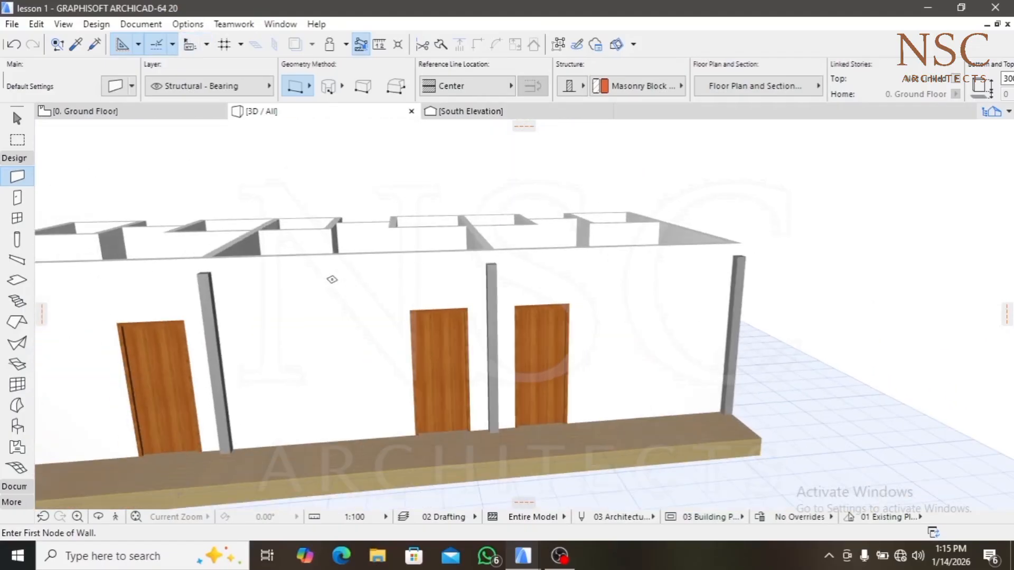
Select all the columns and stretch their height to 3000, level with the top of the walls
middle_click_drag(401, 297, 558, 293)
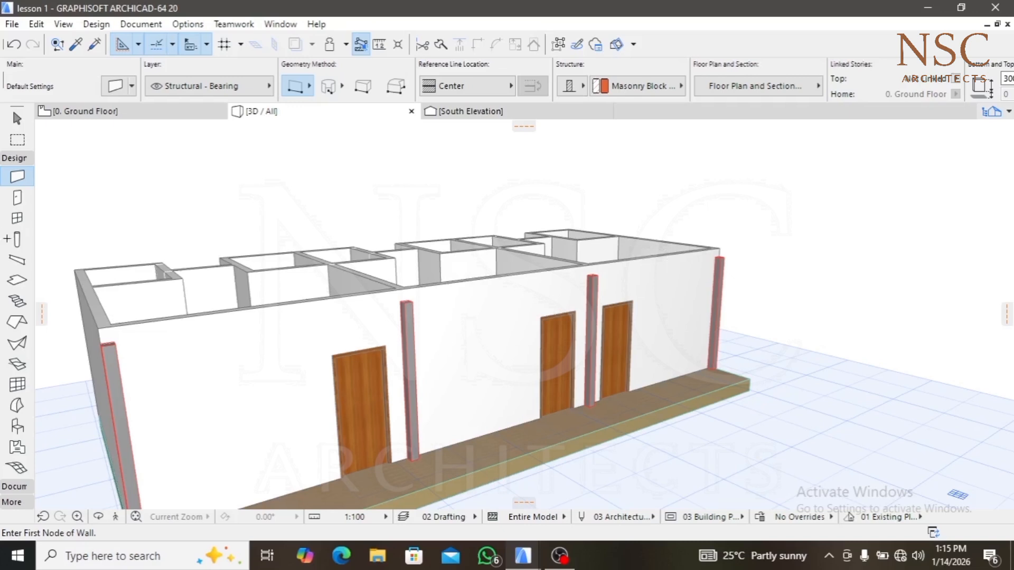
left_click(17, 239)
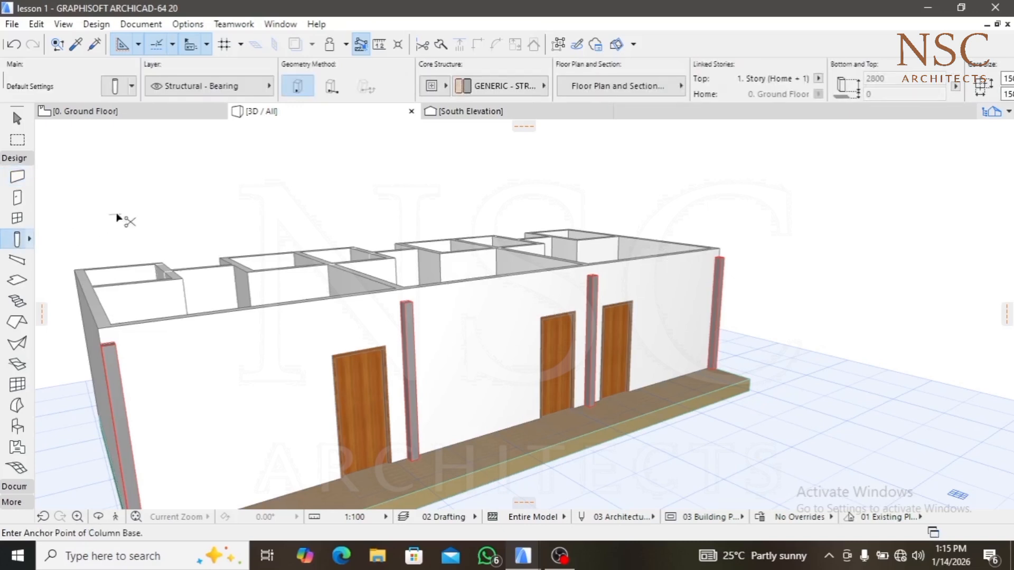
key("ctrl+a")
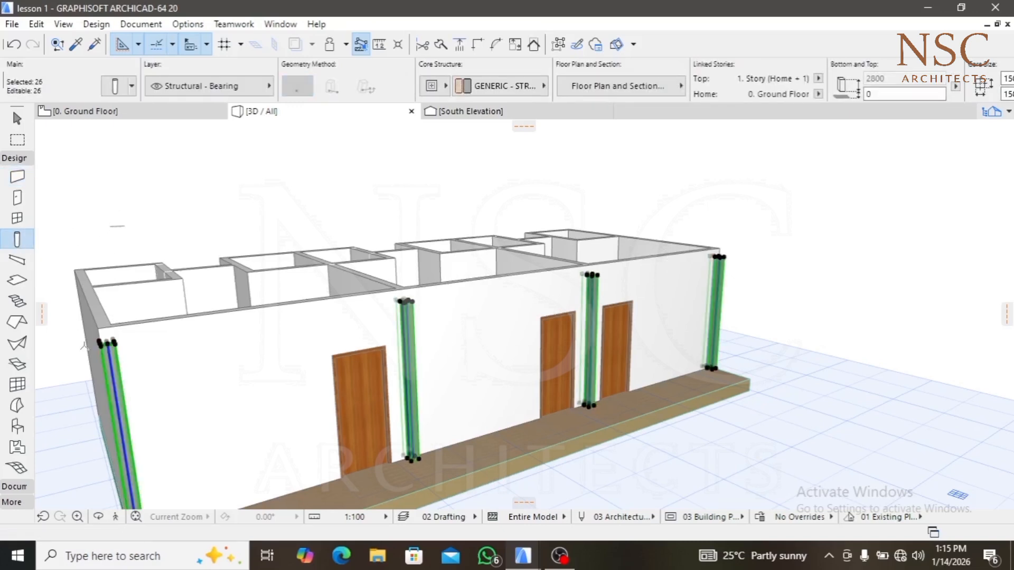
middle_click_drag(95, 349, 321, 220, "shift")
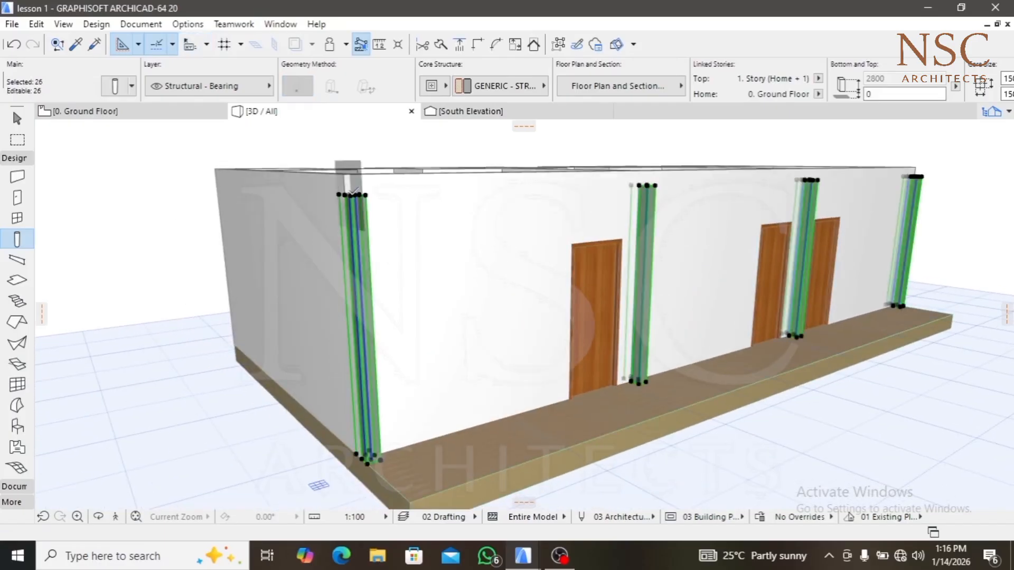
left_click(347, 194)
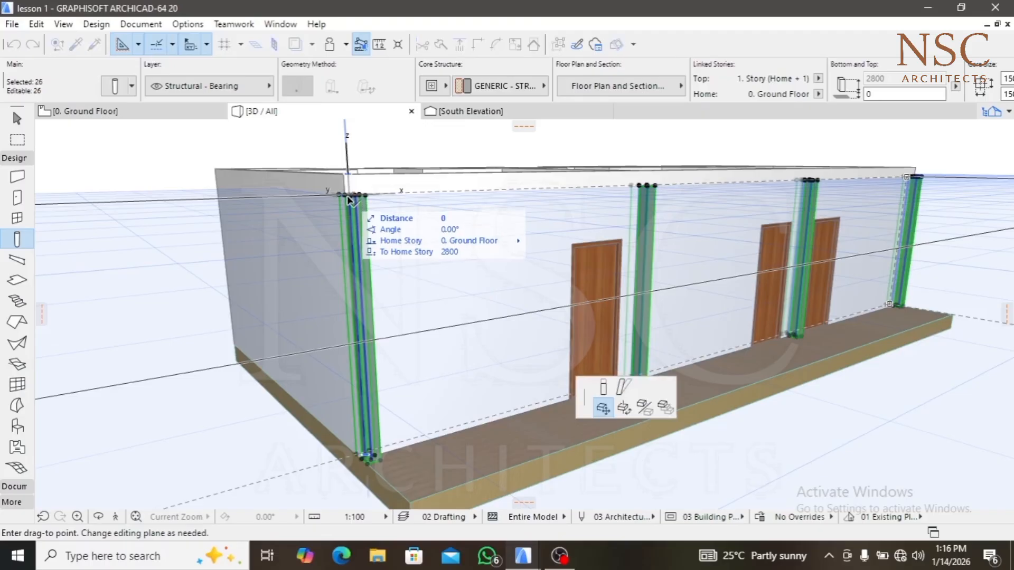
left_click(604, 389)
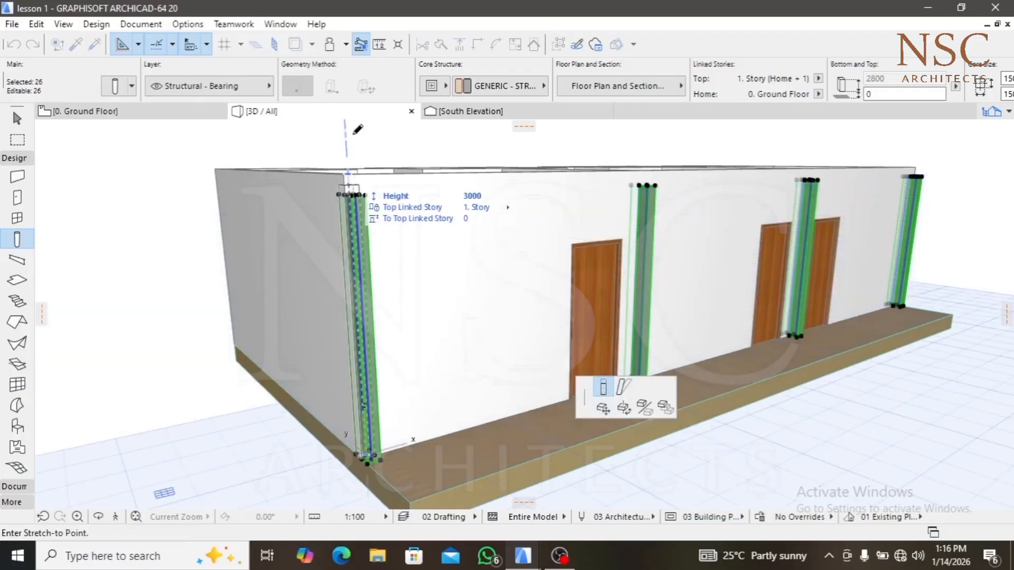
middle_click_drag(387, 203, 531, 312)
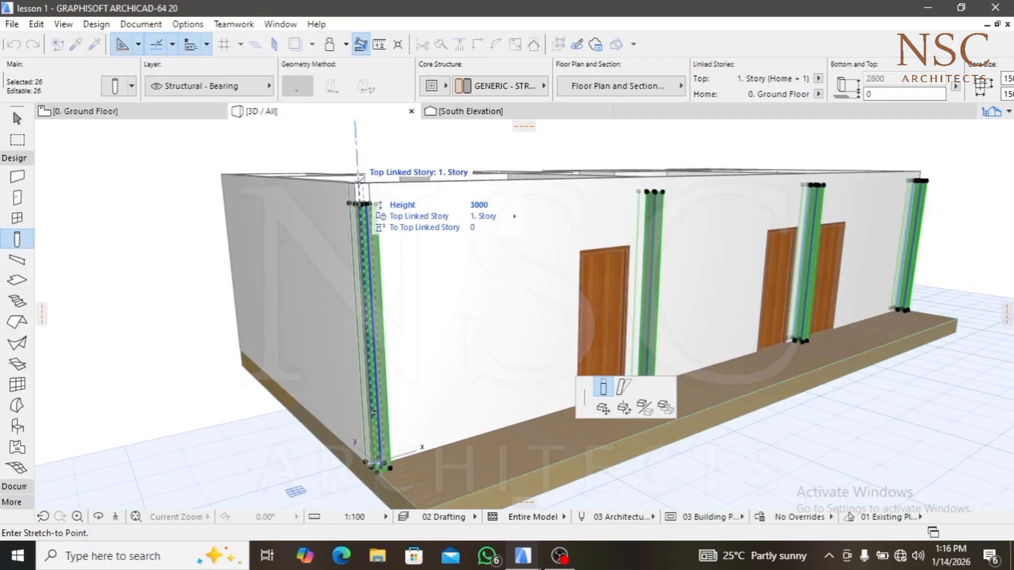
left_click(373, 204)
left_click(359, 179)
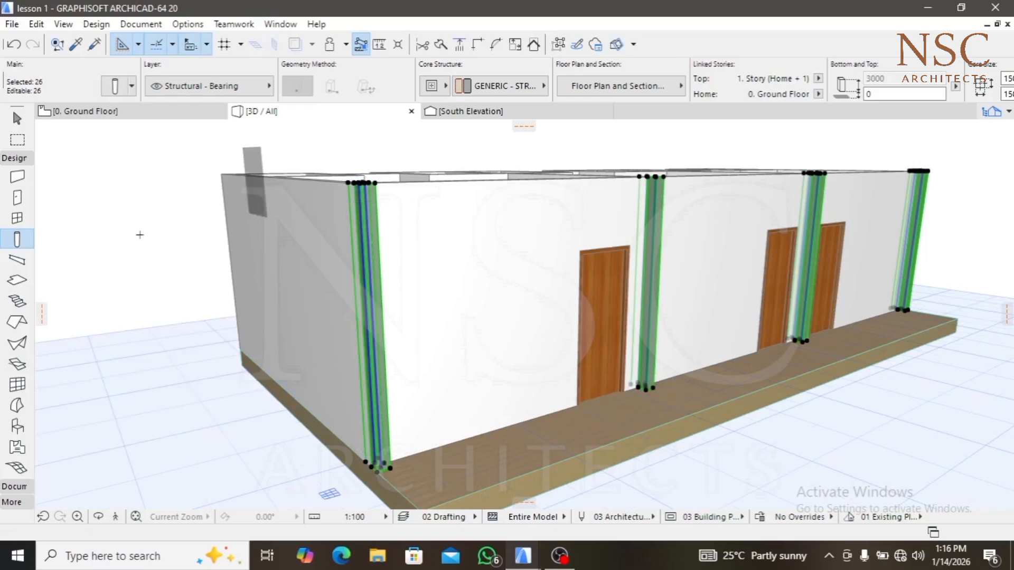
key("Escape")
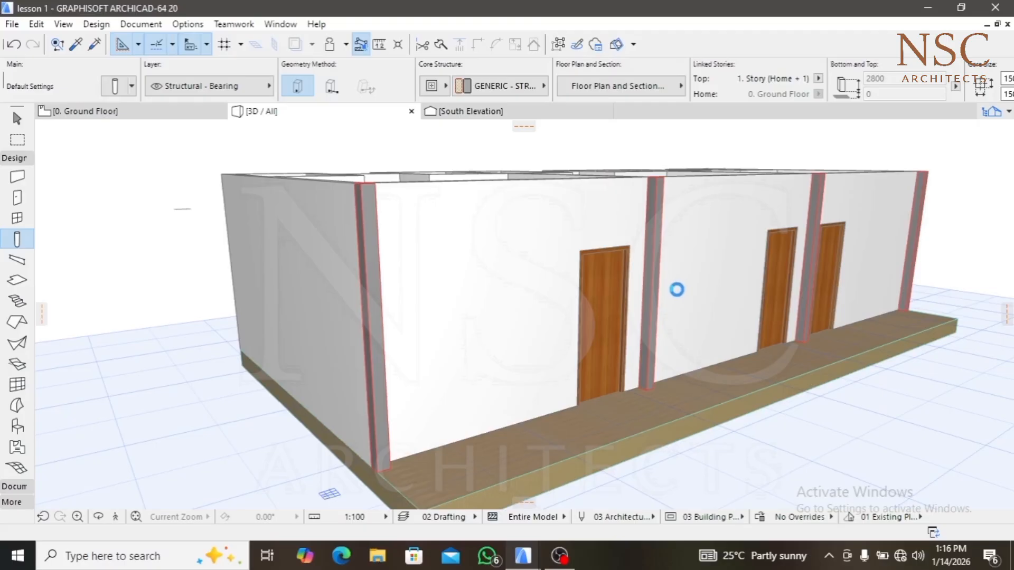
Delete the stray column standing alone on the ground away from the building
scroll(635, 296, "down", 3)
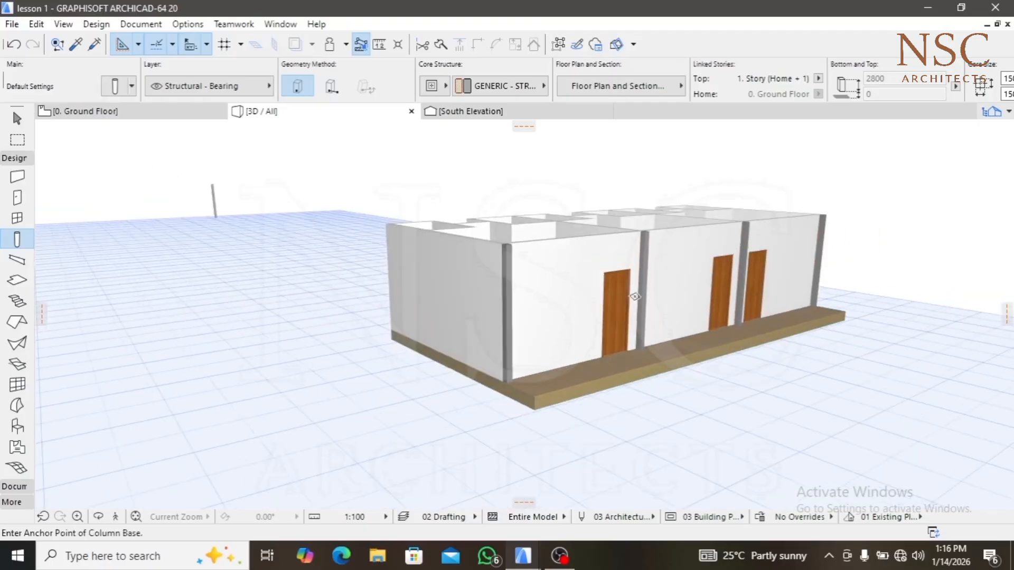
scroll(635, 297, "down", 2)
middle_click_drag(635, 297, 531, 301, "shift")
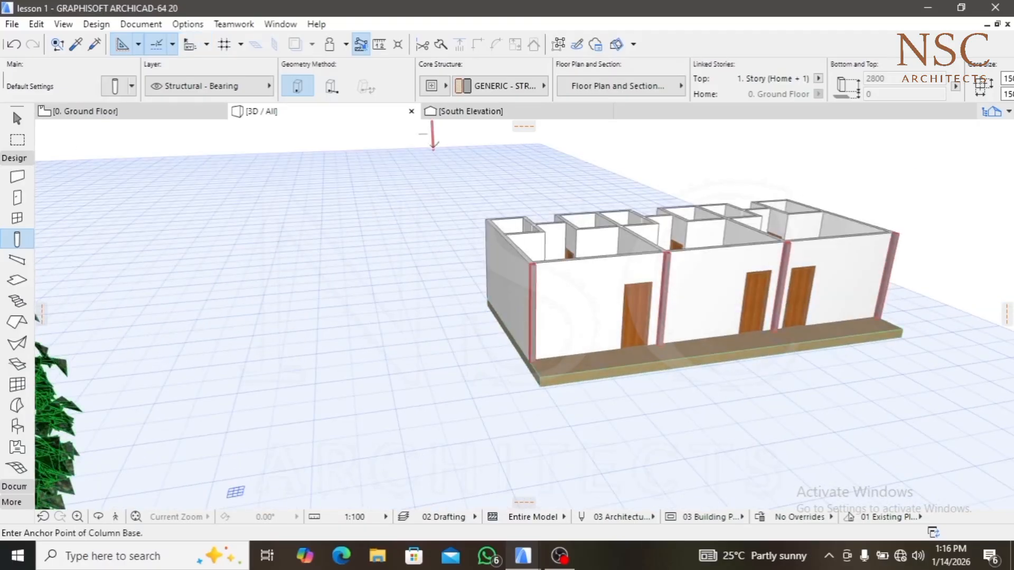
key("shift")
left_click(433, 141, "shift")
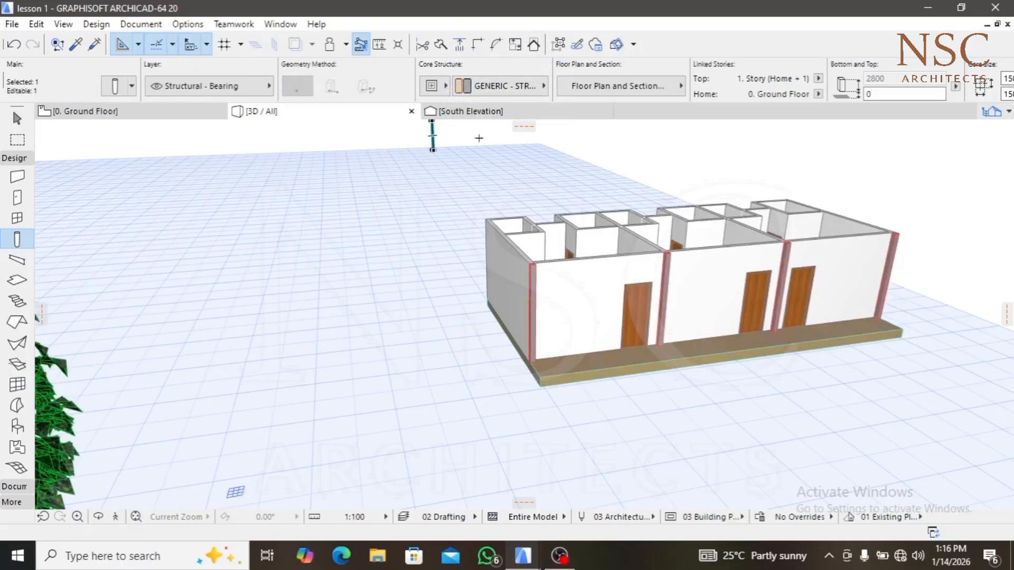
key("Delete")
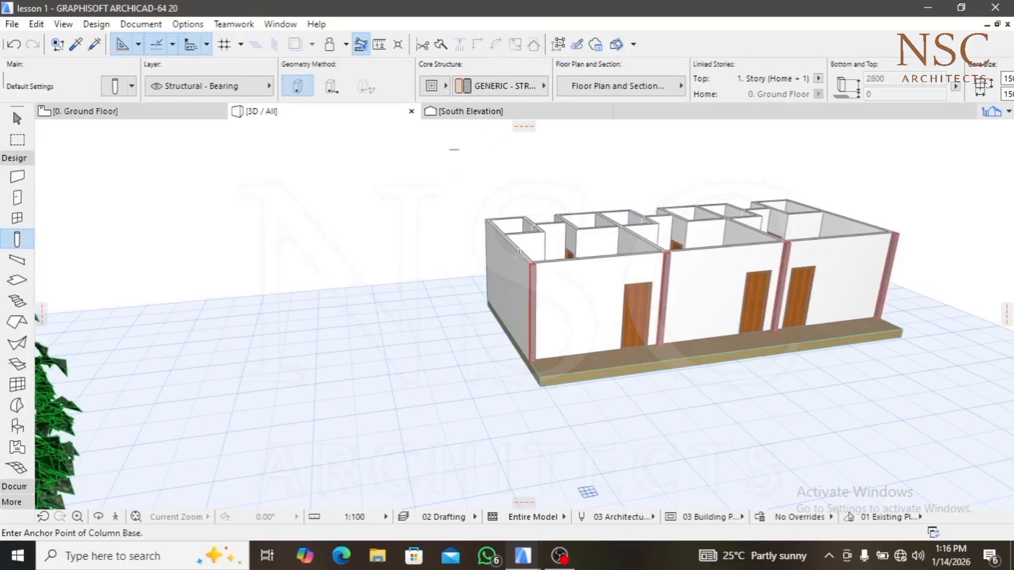
Examine the brick-faced beam above the veranda columns of the finished house, then return to the new building
middle_click_drag(725, 252, 487, 264, "shift")
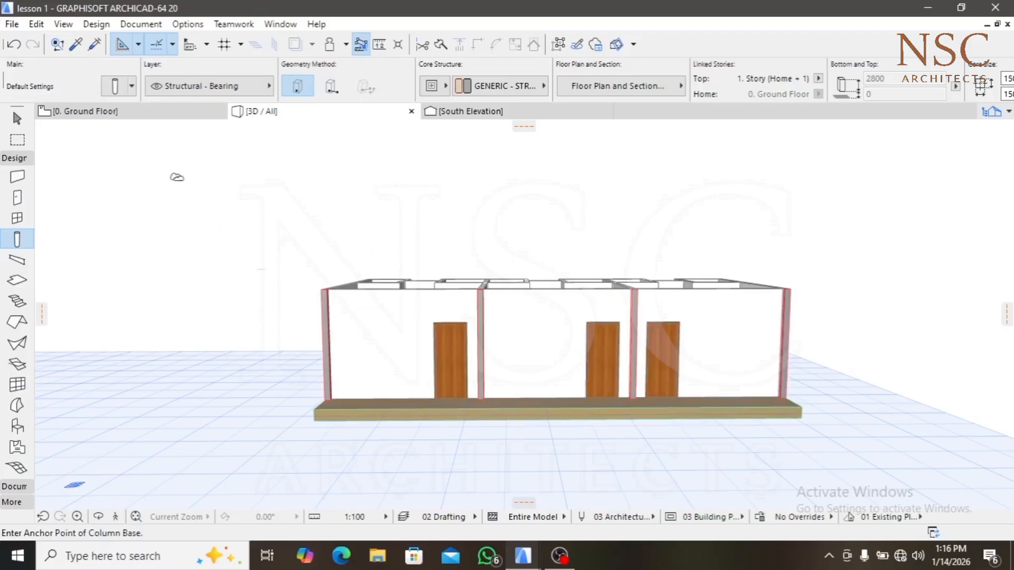
middle_click_drag(270, 254, 676, 252)
middle_click_drag(191, 326, 554, 297)
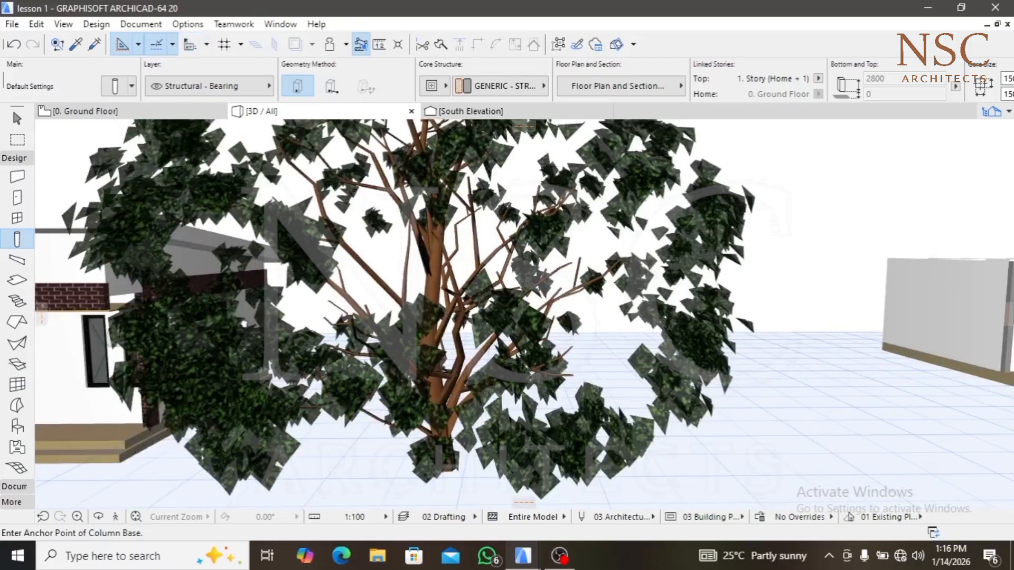
middle_click_drag(185, 331, 346, 323)
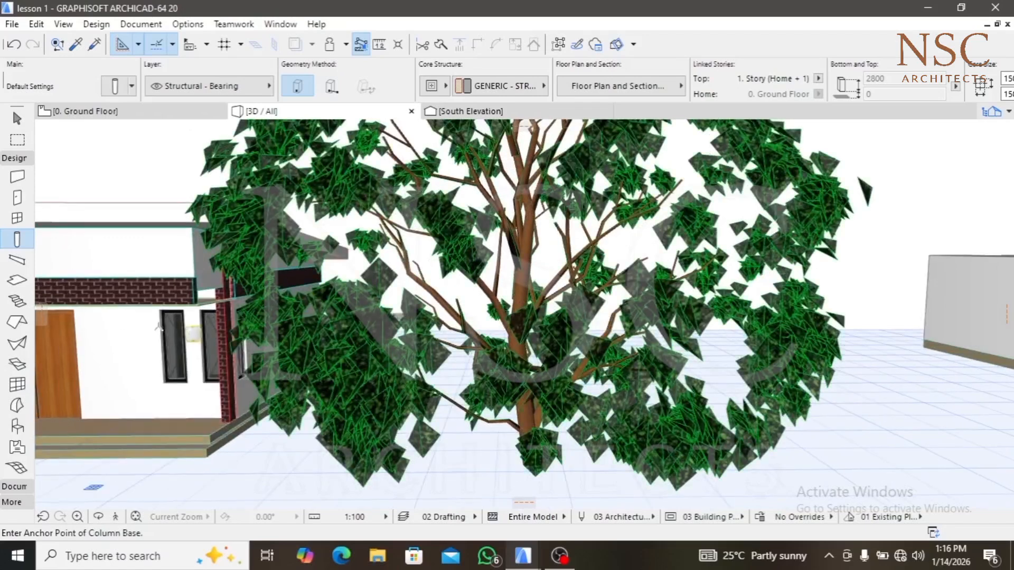
scroll(150, 295, "up", 3)
middle_click_drag(268, 308, 340, 247)
scroll(363, 299, "up", 3)
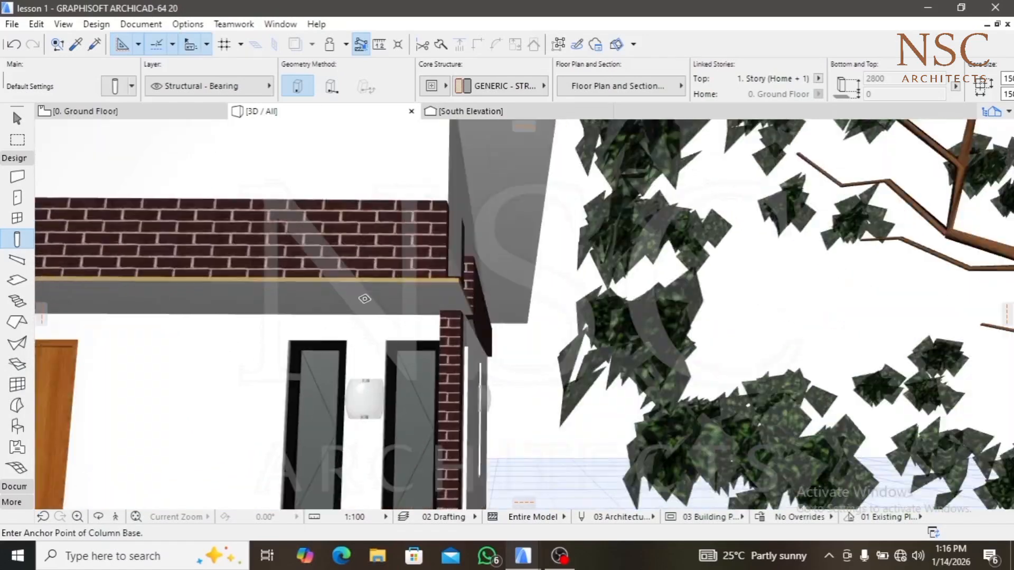
middle_click_drag(363, 299, 378, 290, "shift")
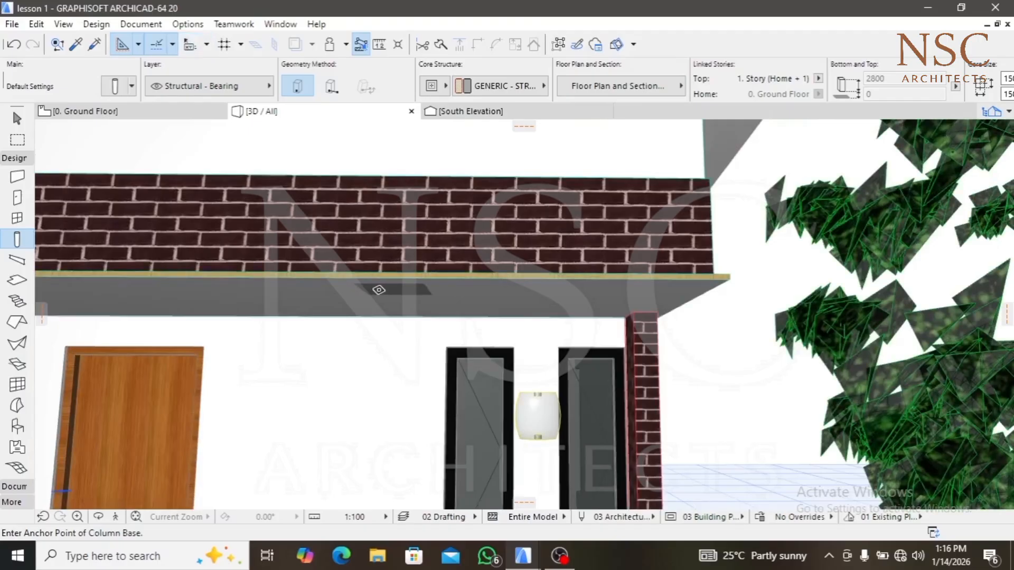
scroll(378, 290, "down", 3)
middle_click_drag(554, 296, 146, 293, "shift")
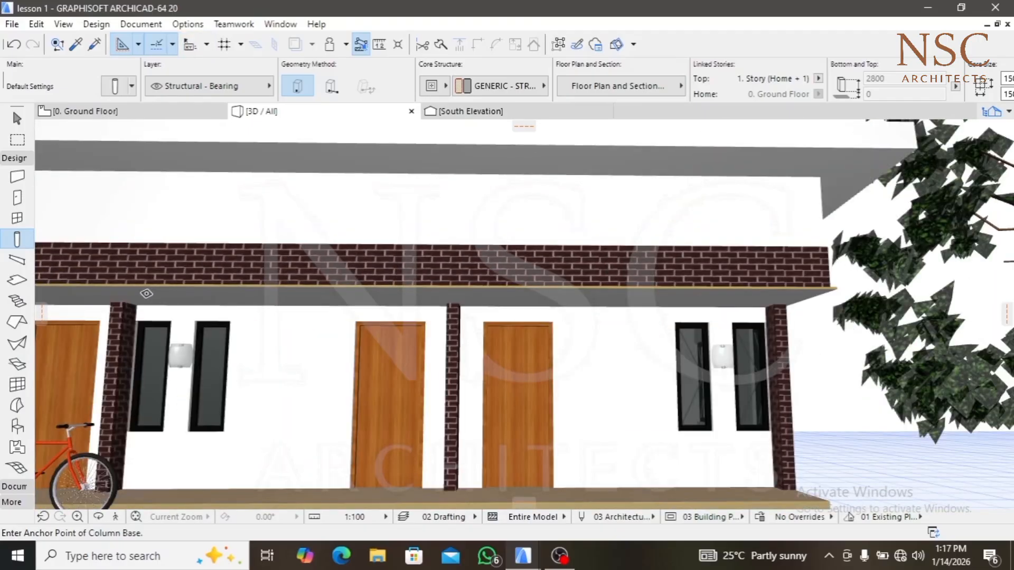
scroll(220, 301, "up", 1)
middle_click_drag(219, 301, 355, 314, "shift")
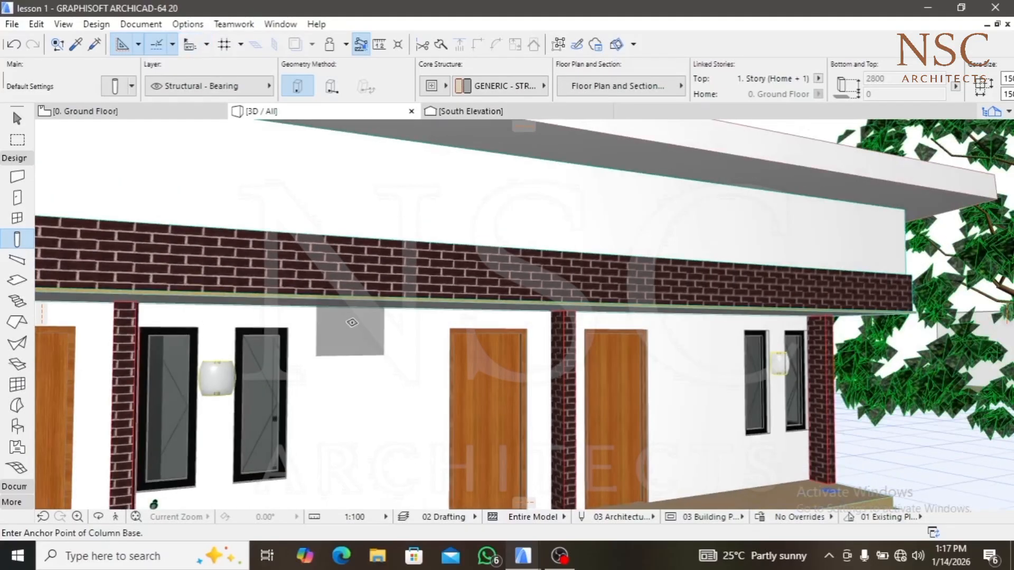
scroll(344, 319, "down", 3)
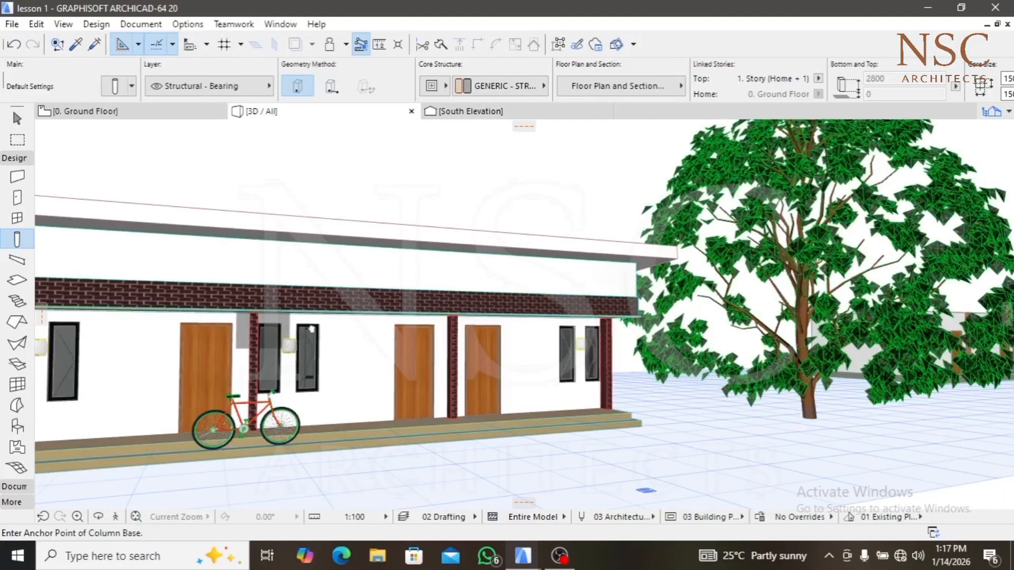
mouse_move(312, 329)
middle_mouse_down("shift")
mouse_move(153, 331)
mouse_move(305, 337)
mouse_move(246, 306)
mouse_move(319, 273)
mouse_move(240, 272)
mouse_move(238, 290)
mouse_move(337, 300)
middle_mouse_up("shift")
scroll(241, 253, "up", 2)
scroll(335, 303, "down", 3)
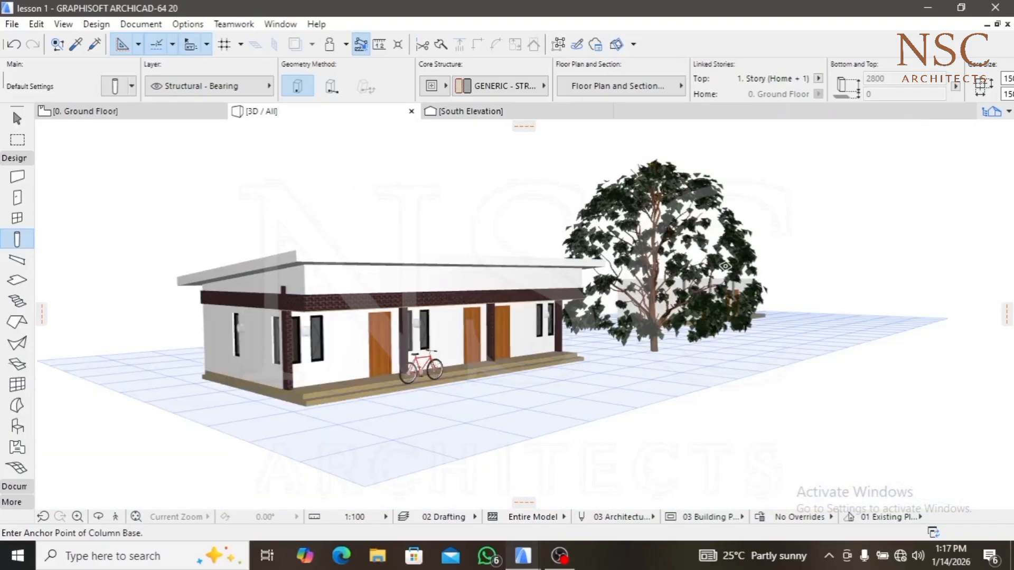
scroll(762, 295, "up", 2)
scroll(762, 295, "up", 3)
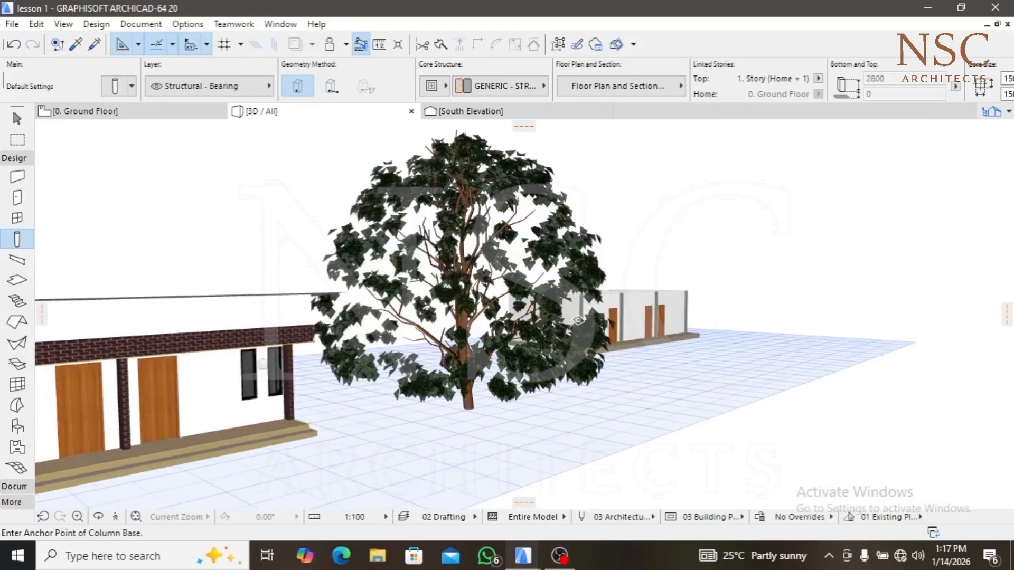
scroll(620, 299, "up", 4)
scroll(620, 299, "up", 3)
middle_click_drag(644, 310, 528, 378, "shift")
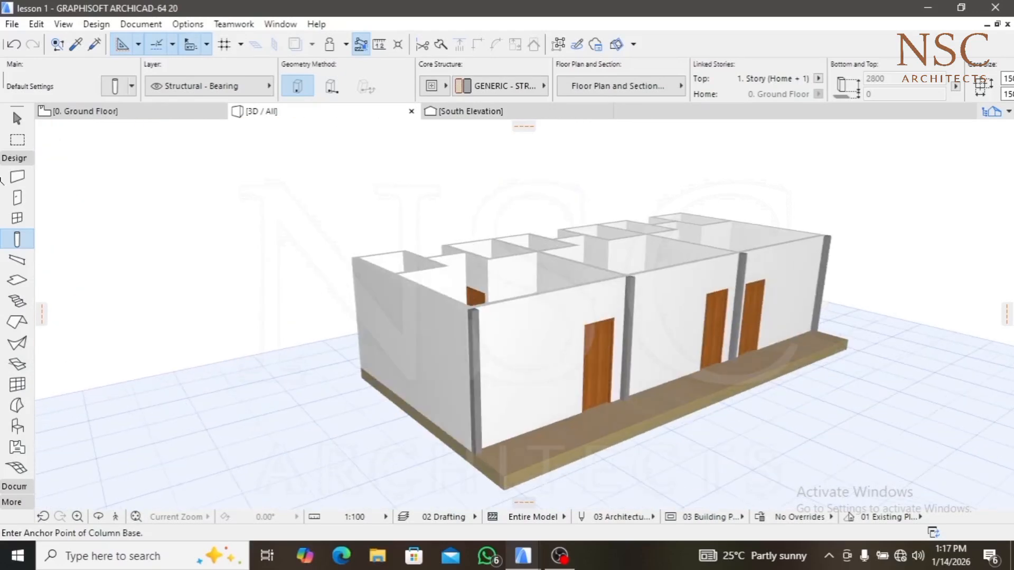
On the ground floor plan, set up the Beam tool with a height of 450 and a thickness of 150
left_click(106, 112)
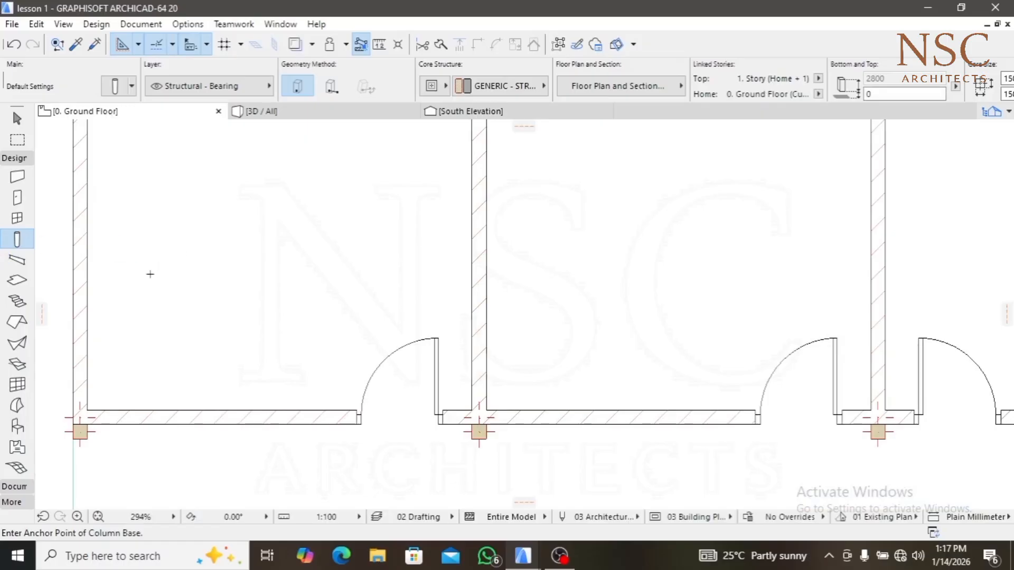
scroll(128, 266, "down", 5)
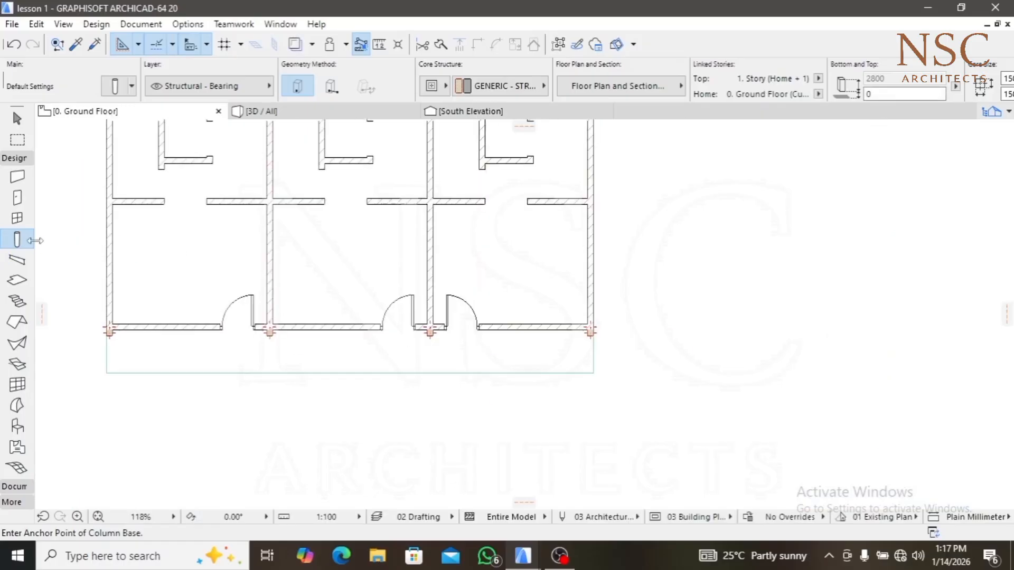
left_click(13, 261)
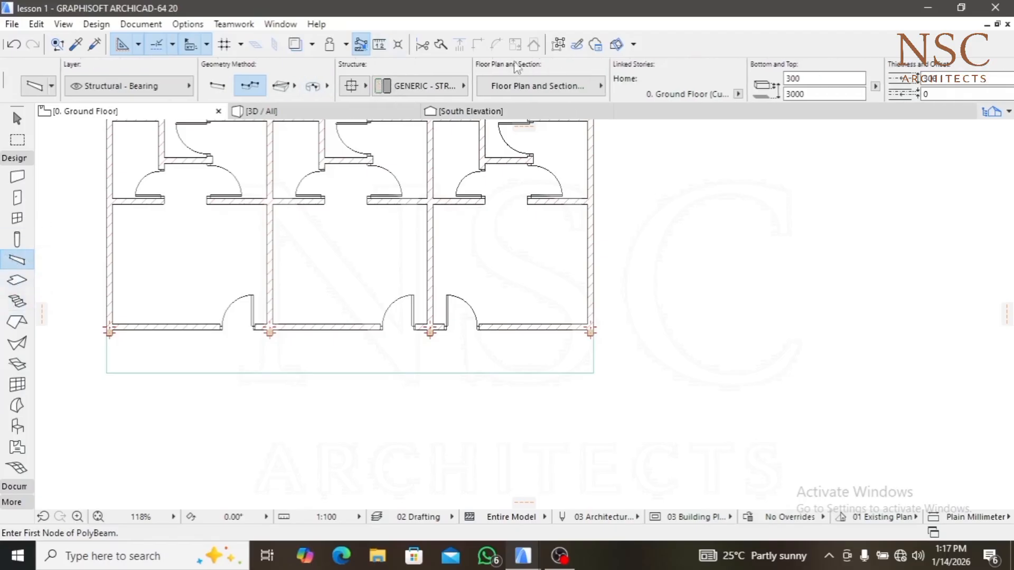
scroll(667, 77, "down", 3)
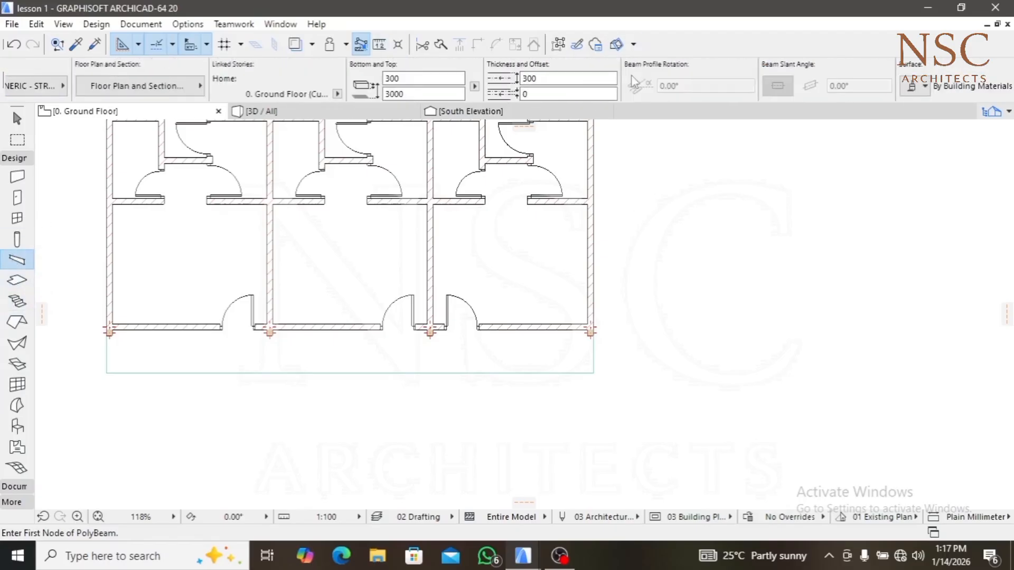
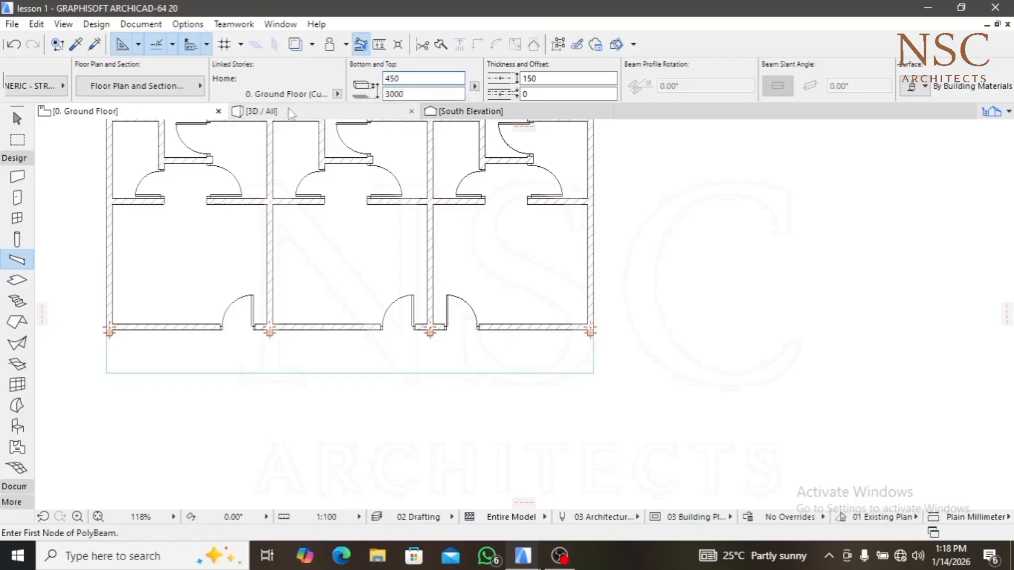
scroll(103, 326, "up", 2)
scroll(112, 332, "up", 7)
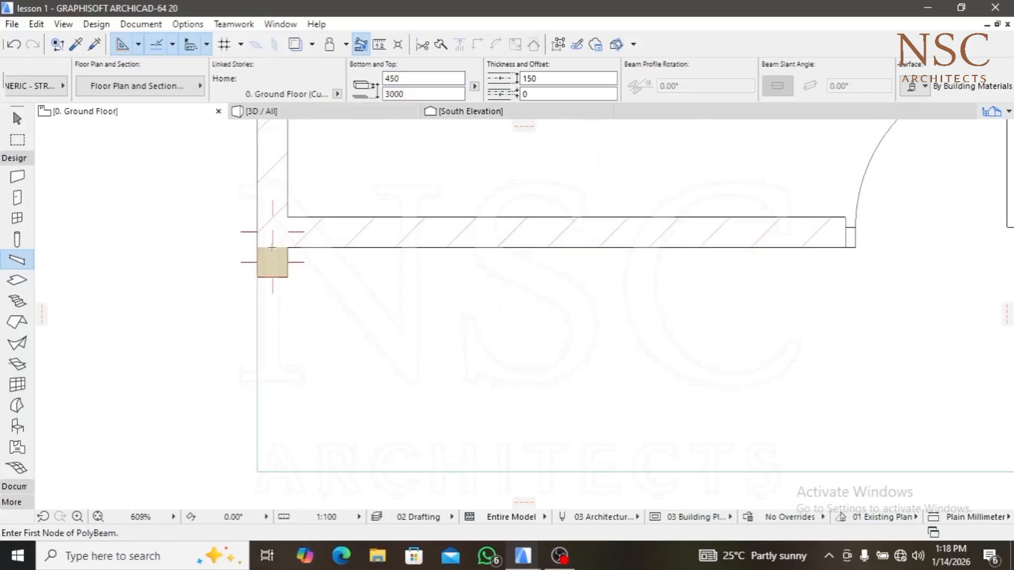
left_click(273, 246)
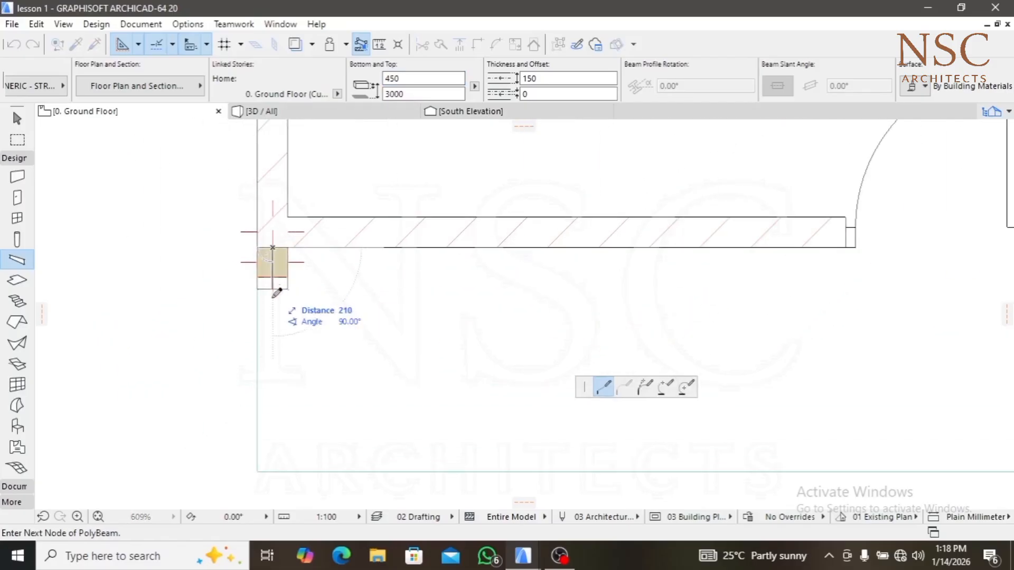
middle_click_drag(285, 363, 272, 243)
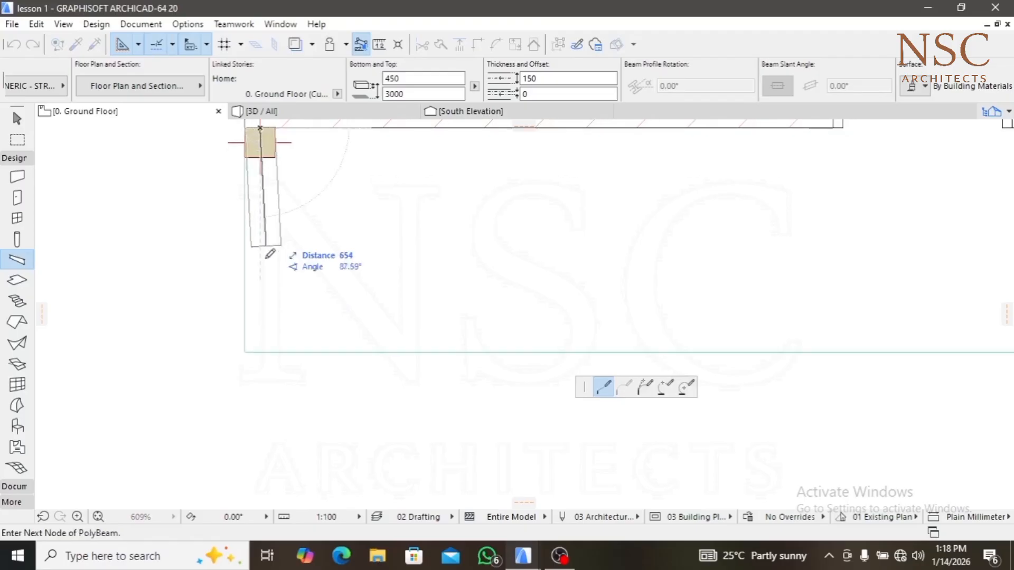
left_click(260, 351)
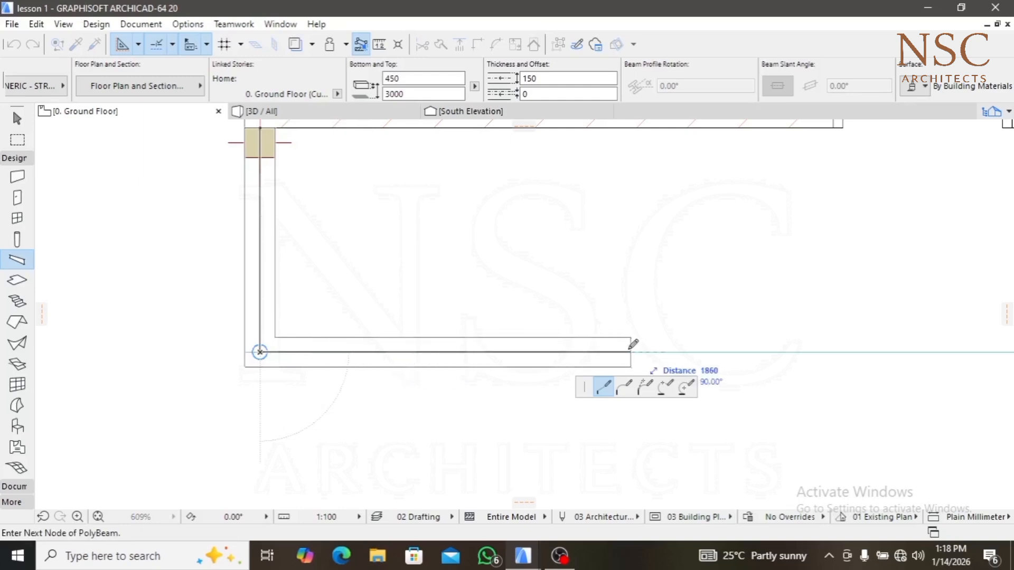
middle_click_drag(454, 328, 507, 350)
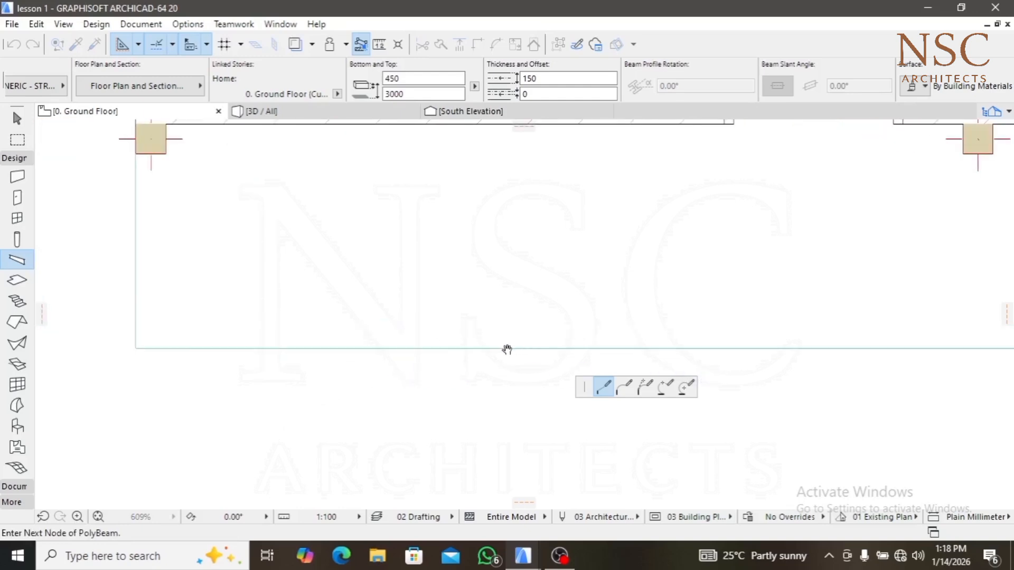
middle_click_drag(222, 331, 391, 347)
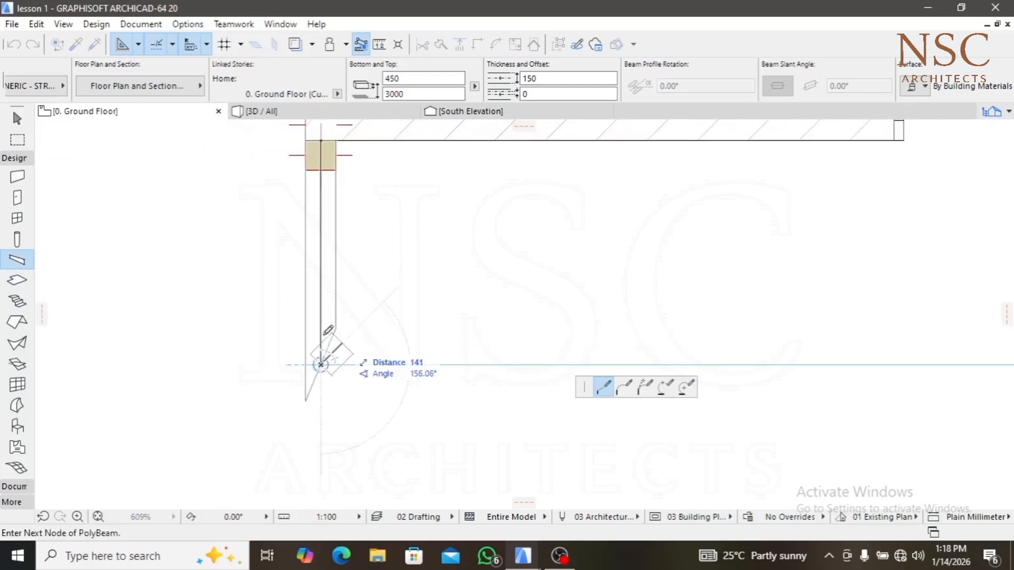
key("BackSpace")
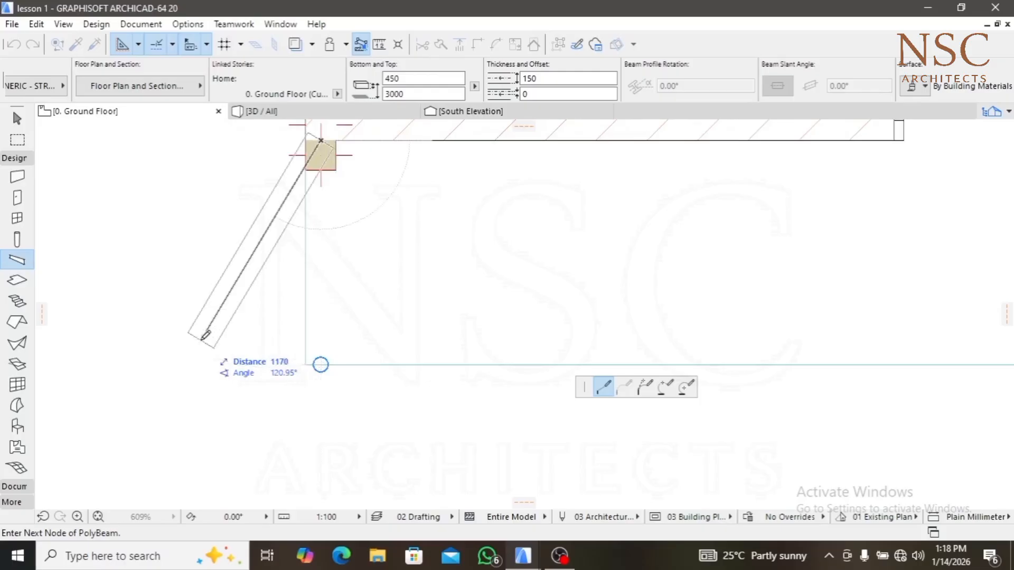
key("Escape")
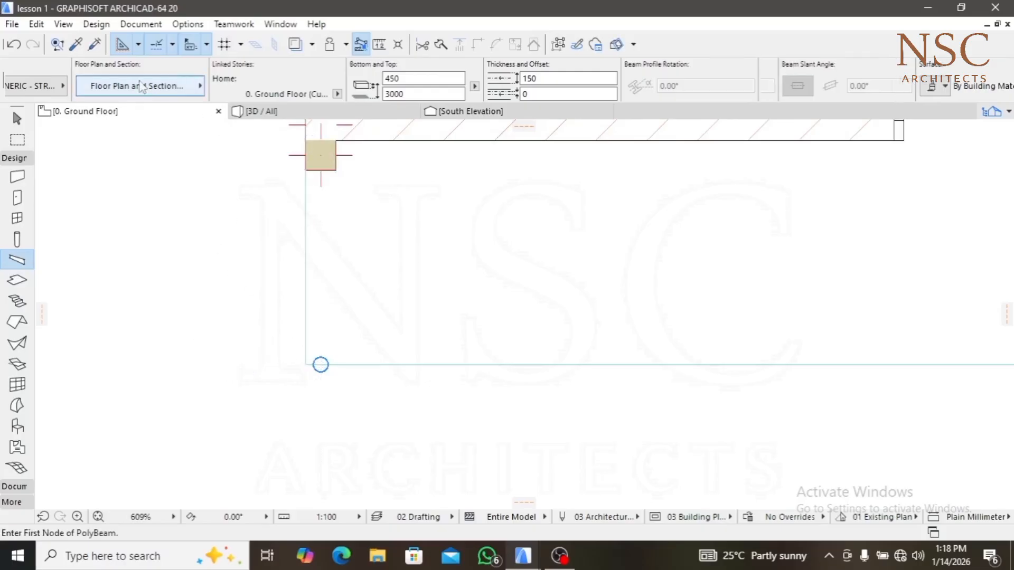
Switch to the single-beam geometry method and draw a beam from the wall face at the leftmost column to the veranda's front edge
scroll(141, 87, "up", 5)
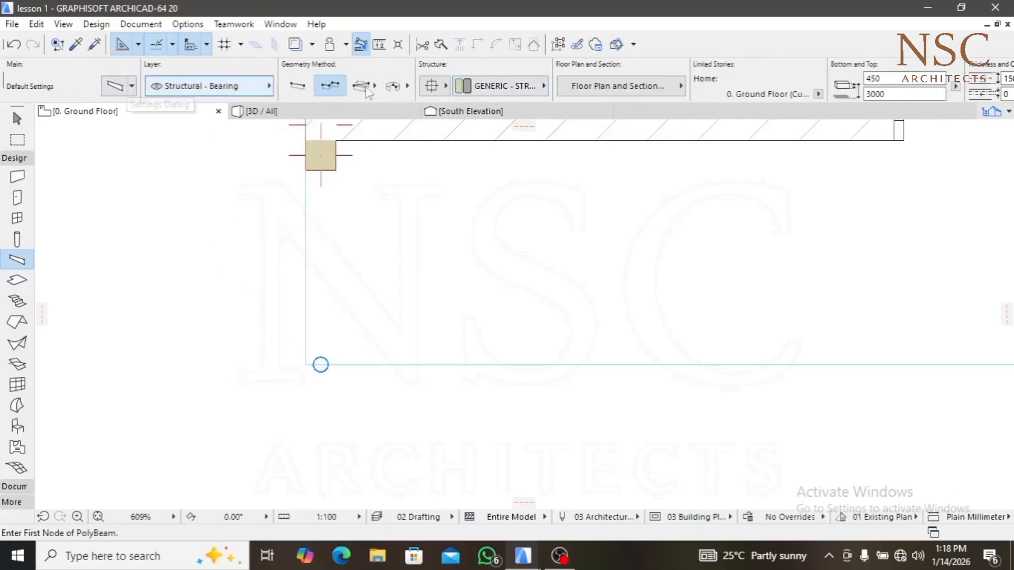
left_click(297, 89)
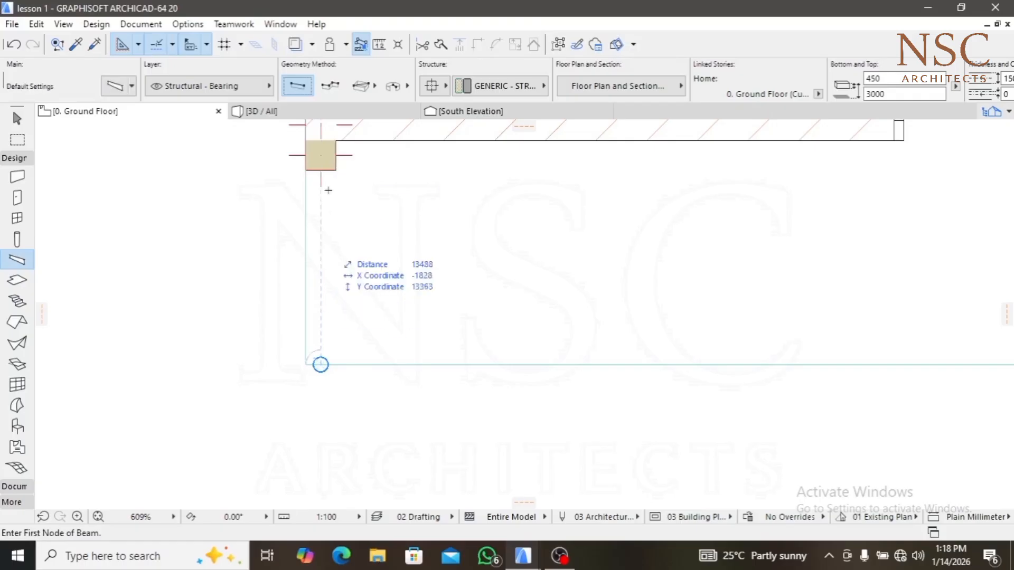
left_click(321, 140)
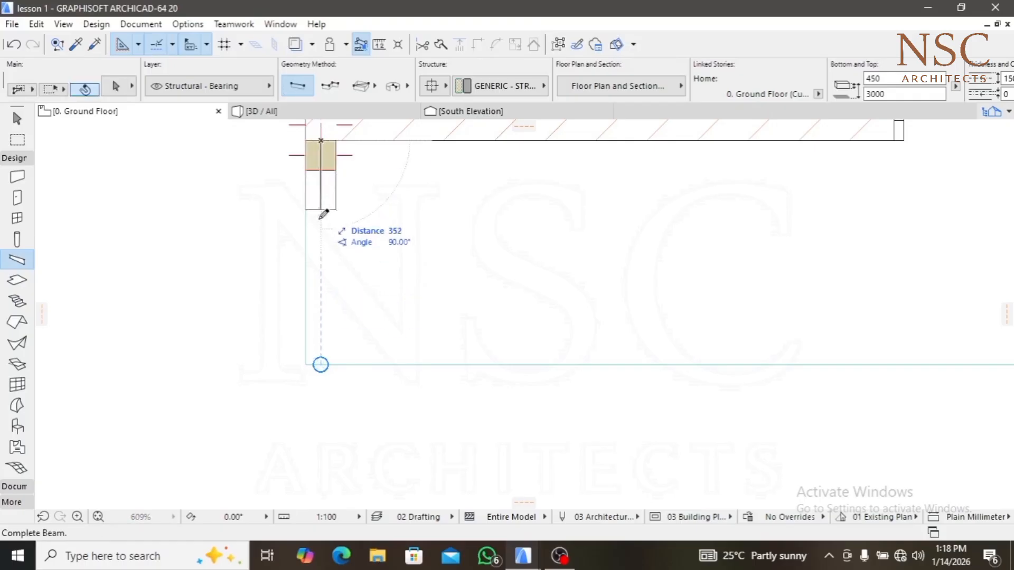
left_click(321, 364)
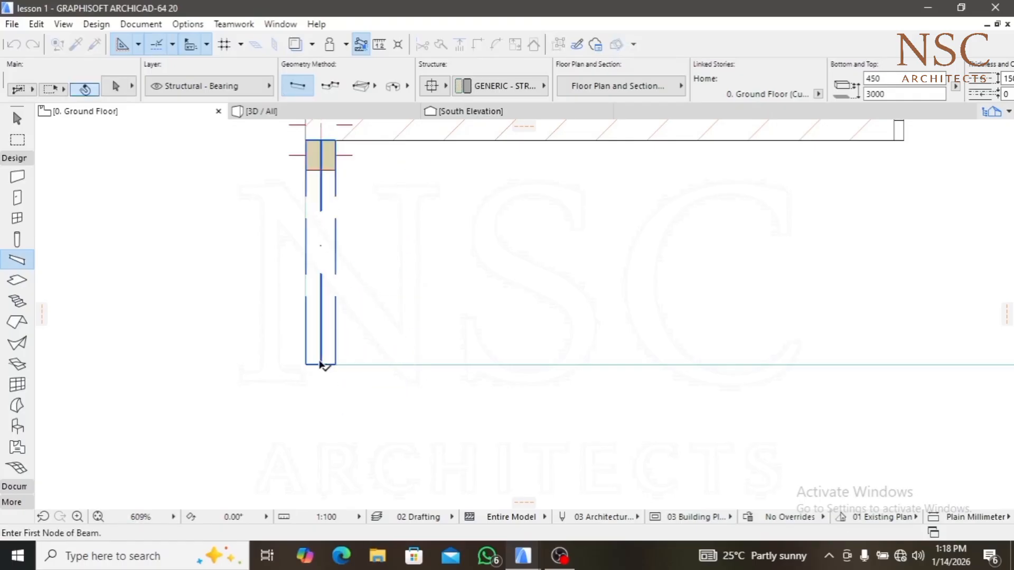
Draw a beam from the wall face at the second column from the left to the veranda's front edge
scroll(280, 332, "down", 12)
scroll(437, 333, "up", 5)
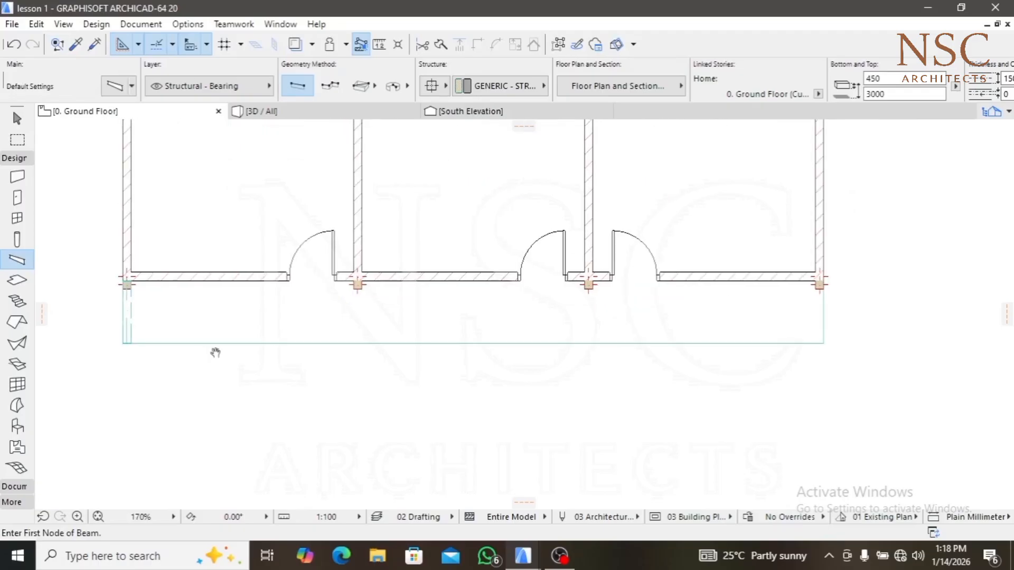
middle_click_drag(215, 353, 293, 292)
middle_click_drag(714, 221, 646, 228)
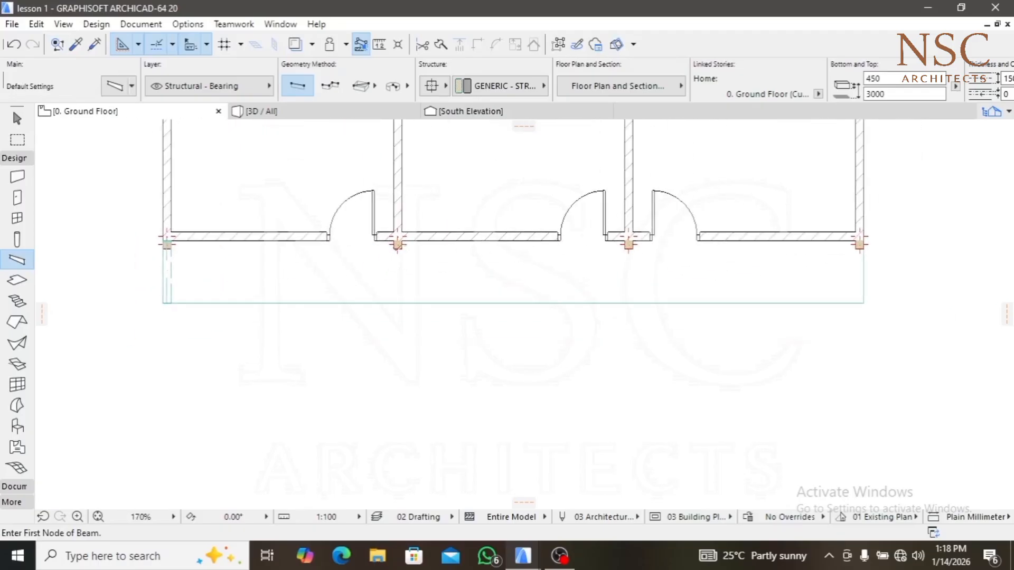
scroll(396, 246, "up", 5)
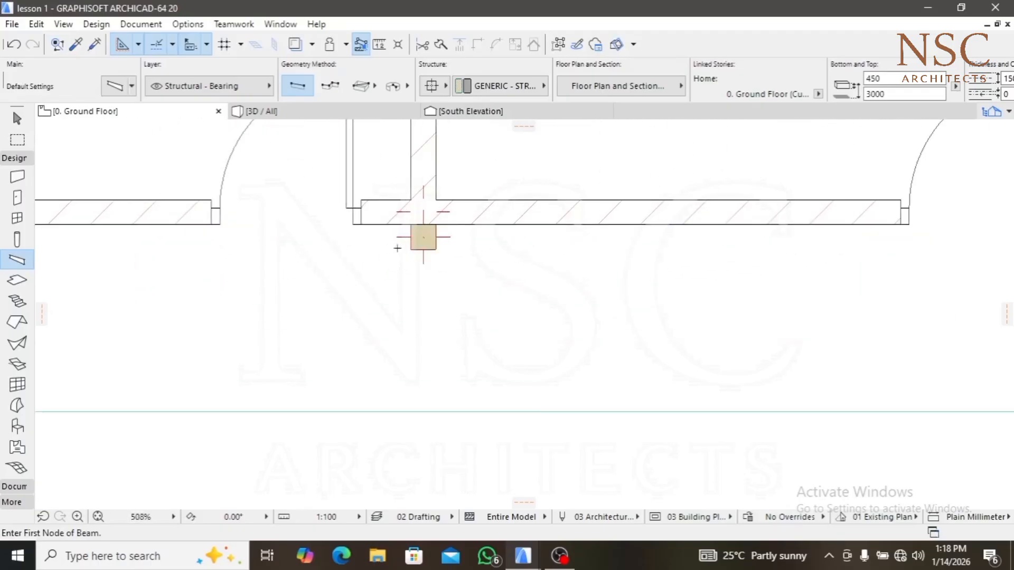
left_click(423, 224)
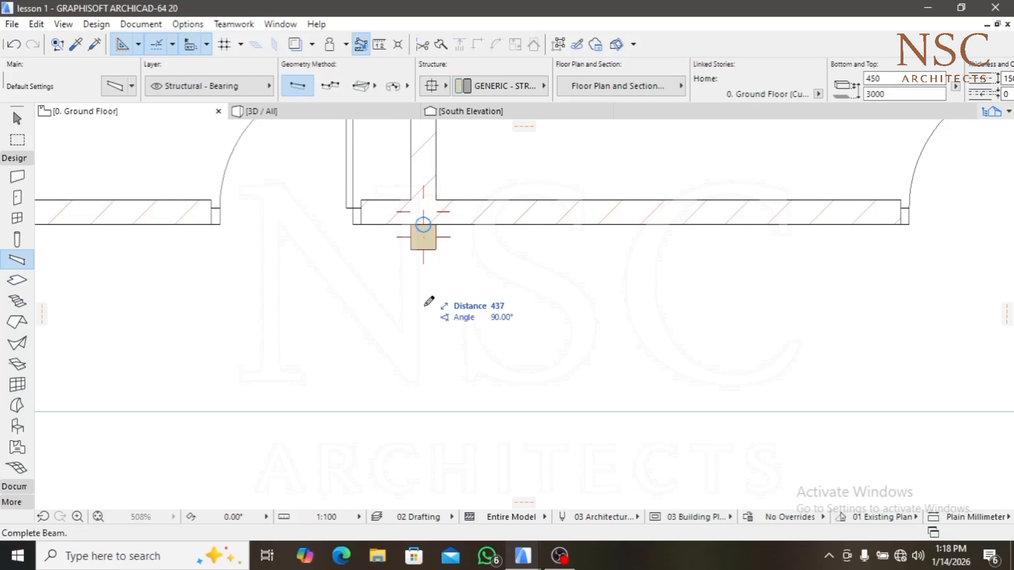
middle_click_drag(430, 301, 417, 221)
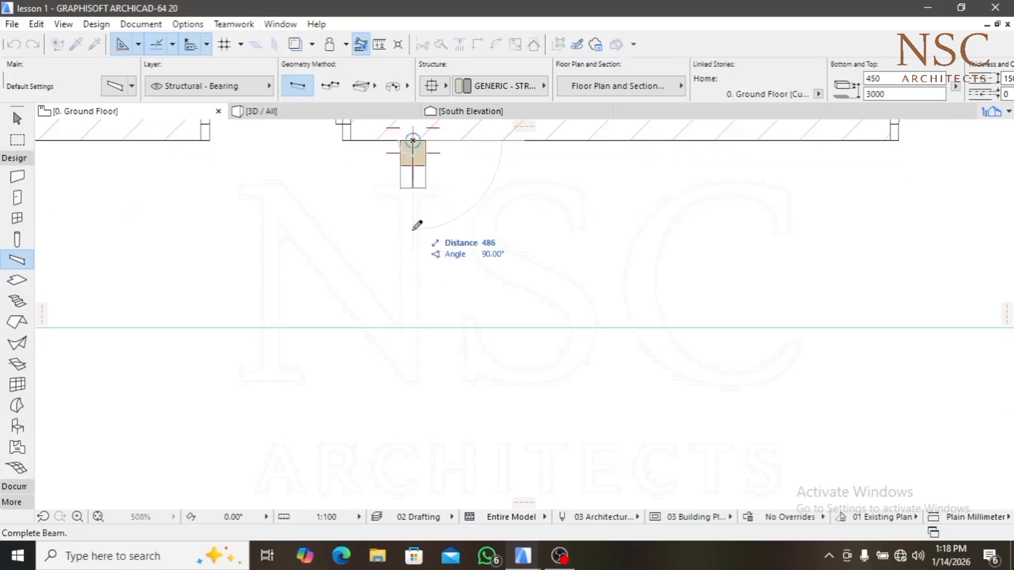
left_click(412, 328)
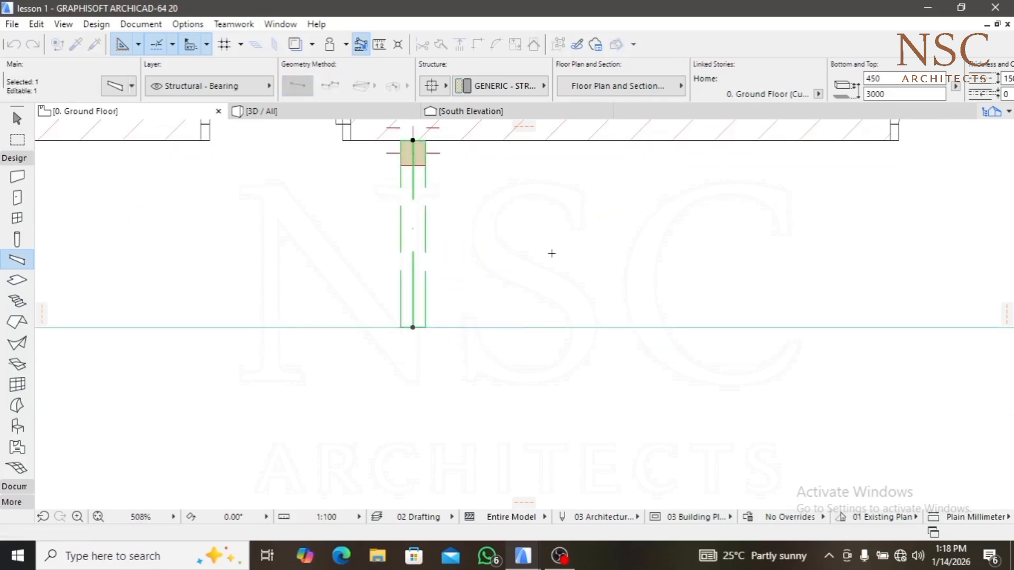
middle_click_drag(744, 248, 331, 250)
key("Escape")
Draw a beam from the wall face at the rightmost column to the veranda's front edge
scroll(487, 268, "down", 5)
scroll(676, 222, "up", 4)
middle_click_drag(675, 219, 441, 170)
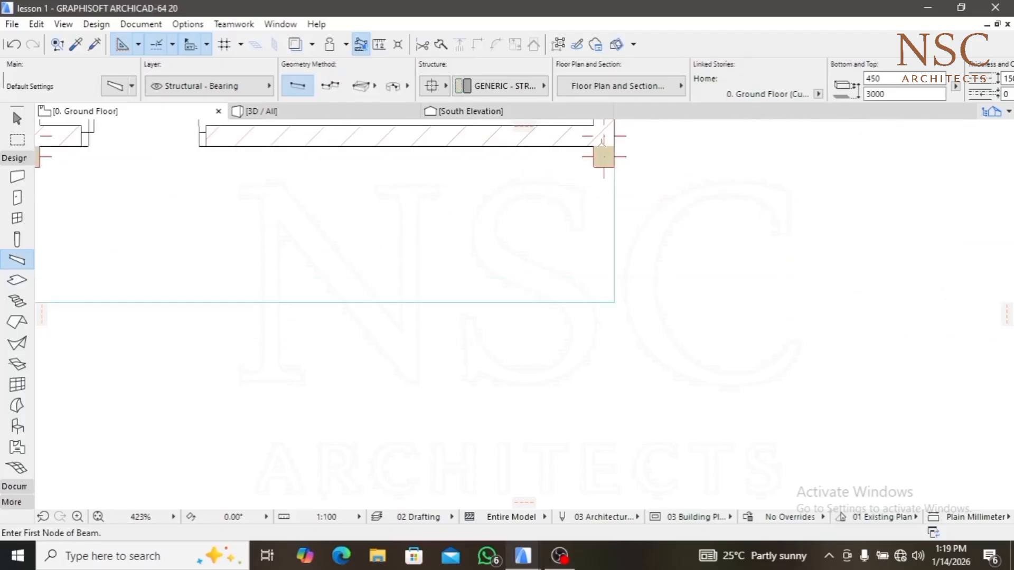
scroll(602, 141, "up", 2)
left_click(600, 163)
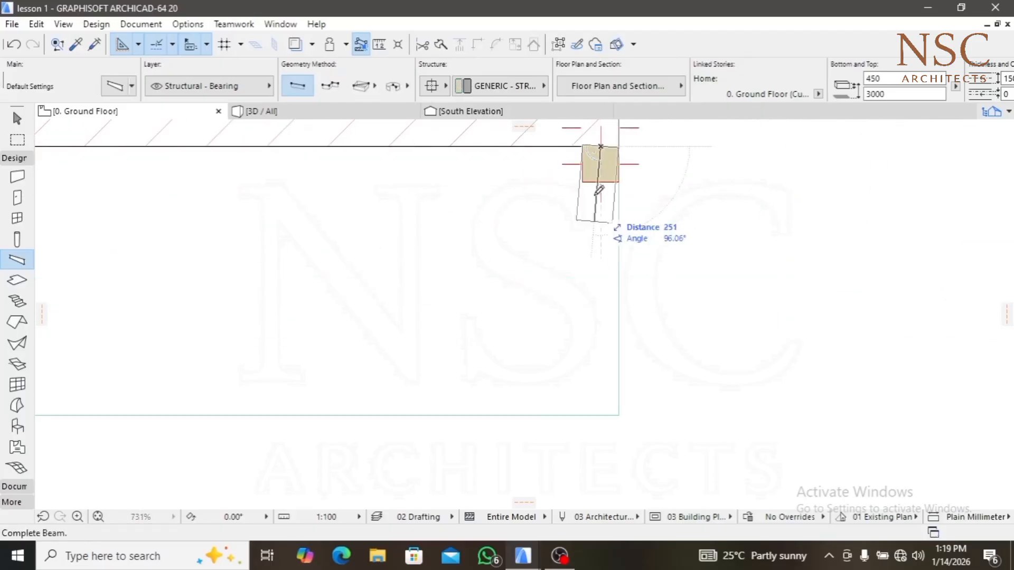
left_click(614, 339)
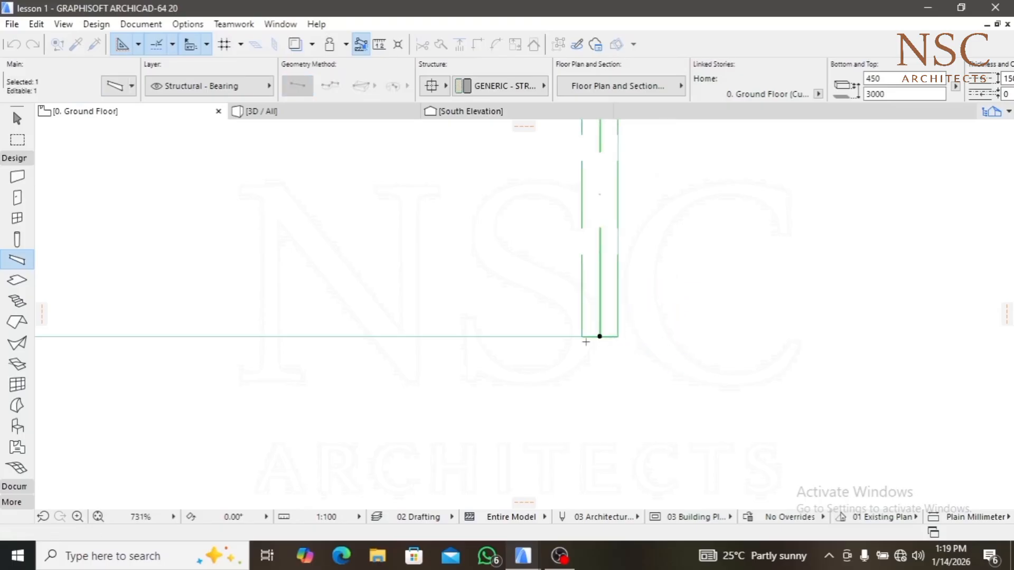
scroll(586, 338, "down", 10)
key("Escape")
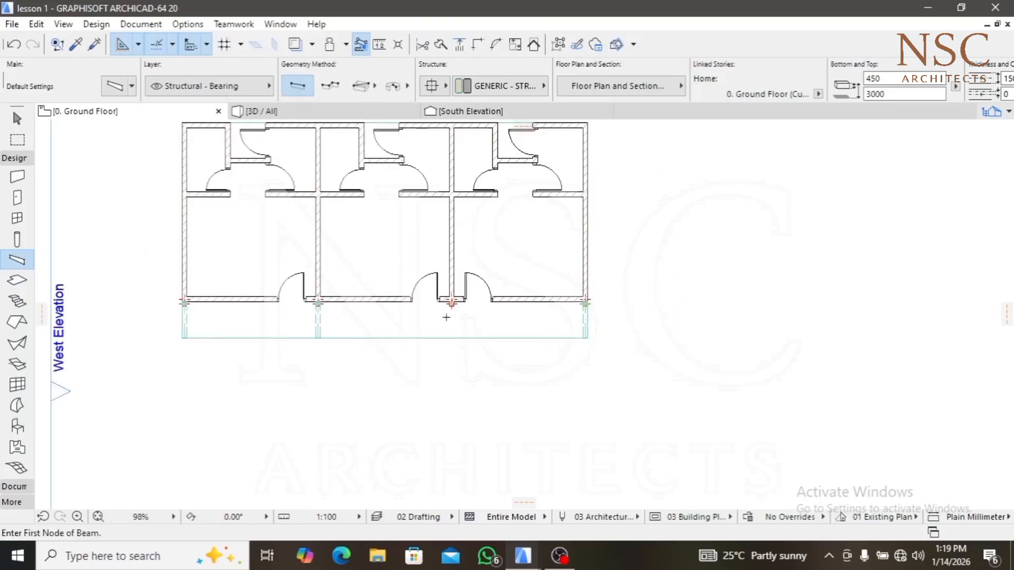
Draw a beam from the wall face at the third column from the left, between the two doors, to the veranda's front edge
scroll(447, 299, "up", 6)
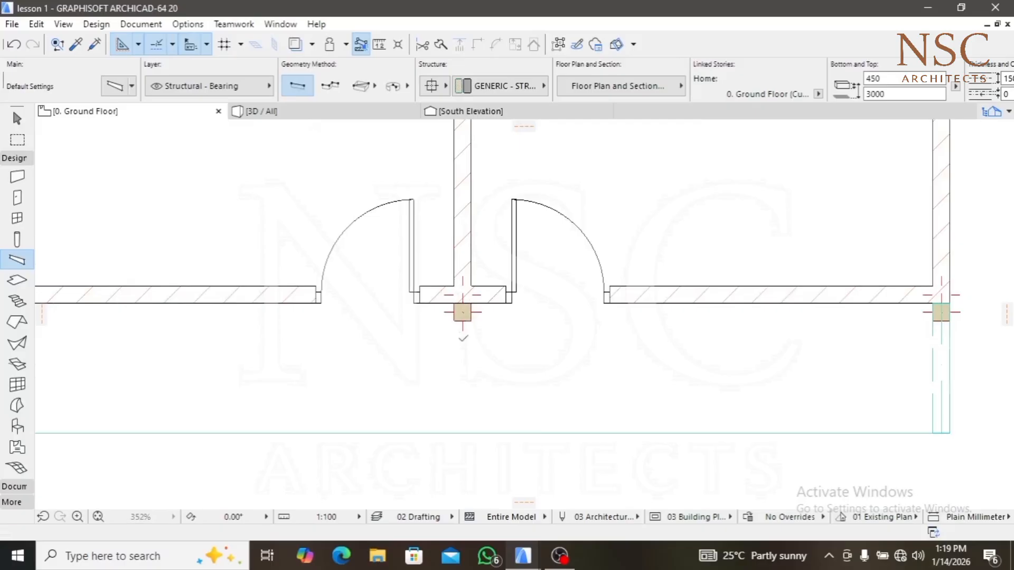
left_click(462, 303)
middle_click_drag(460, 323, 480, 265)
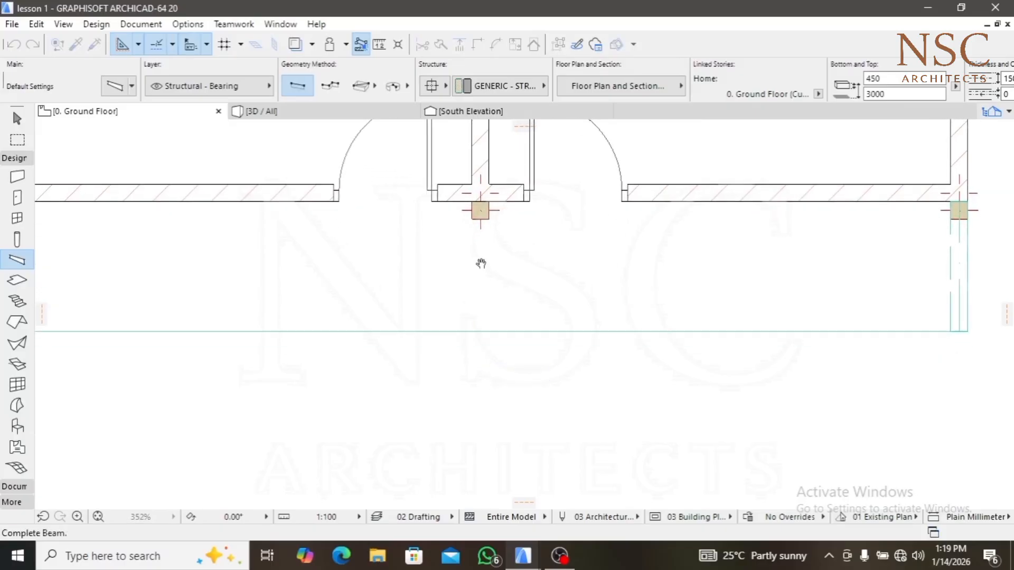
left_click(480, 332)
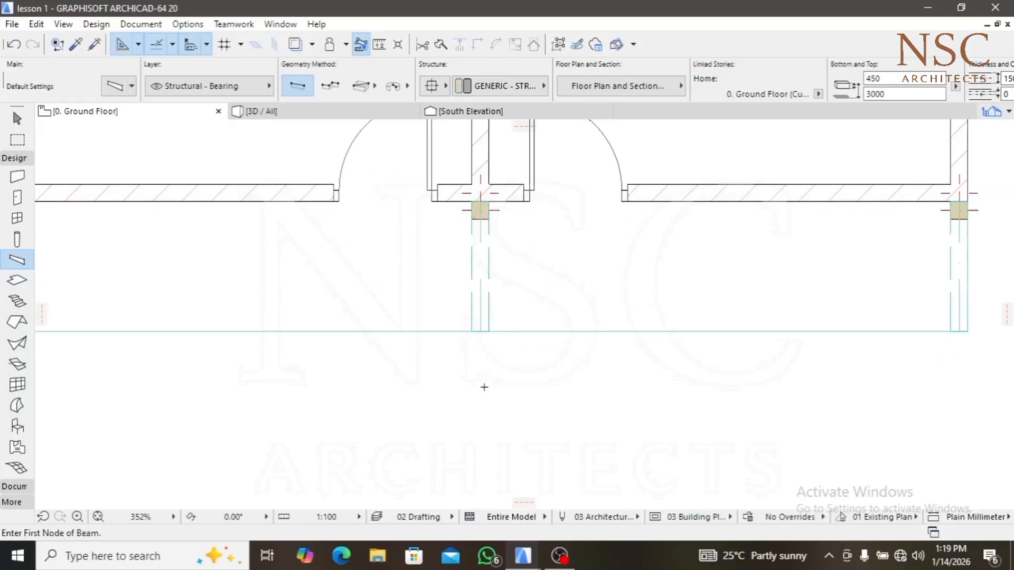
Draw one long horizontal beam just outside the veranda's front edge, extending past both end beams
scroll(478, 385, "down", 5)
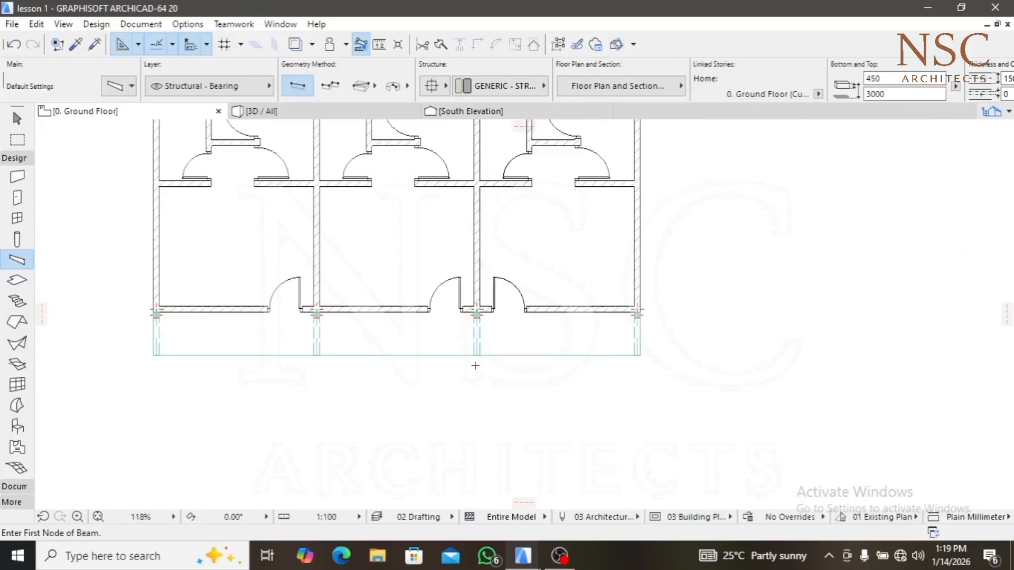
left_click(134, 362)
left_click(663, 361)
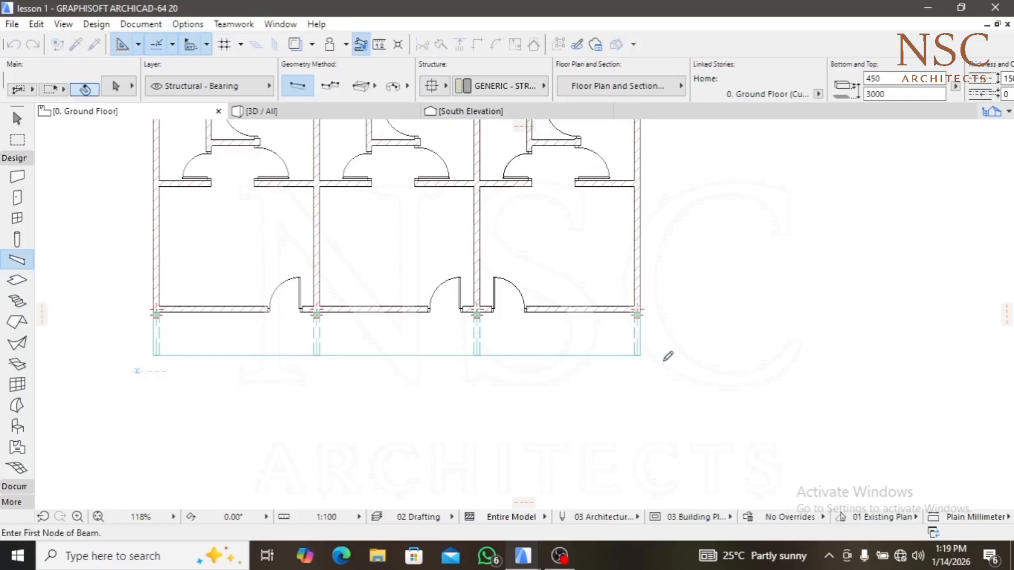
Move the long front beam so its outer face lines up with the veranda's front edge
scroll(573, 368, "up", 5)
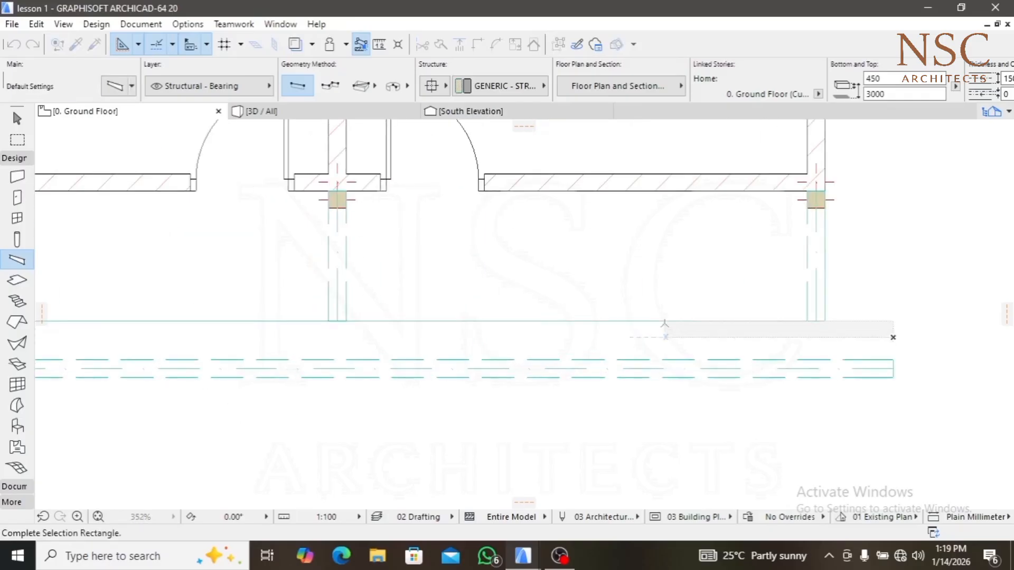
scroll(700, 361, "up", 3)
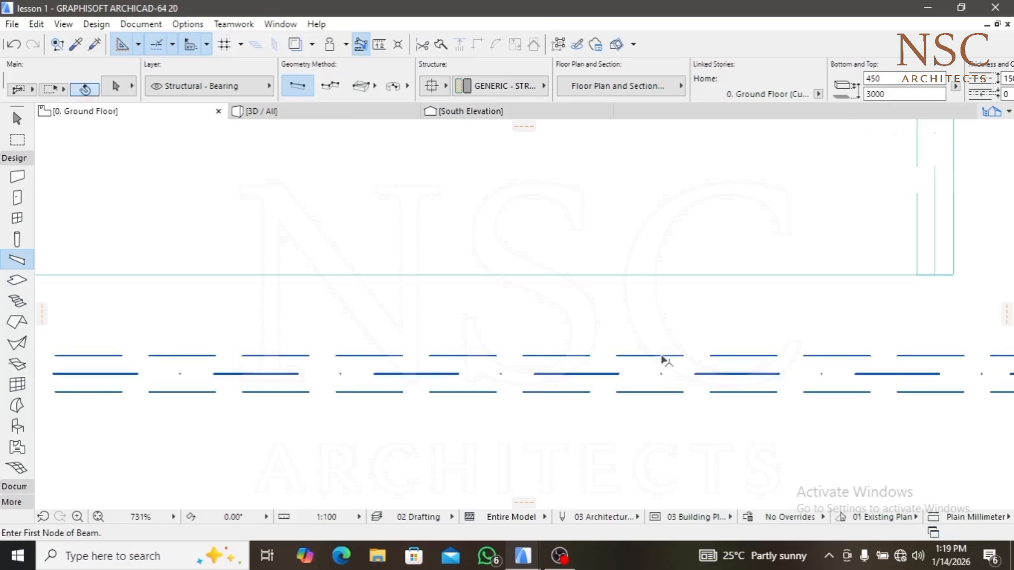
left_click(649, 391)
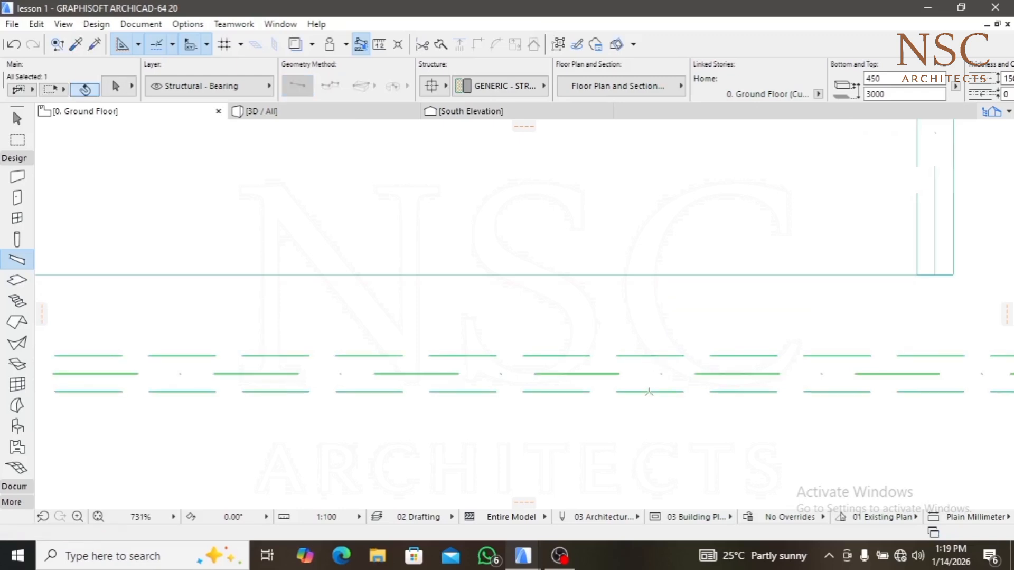
left_click(649, 390)
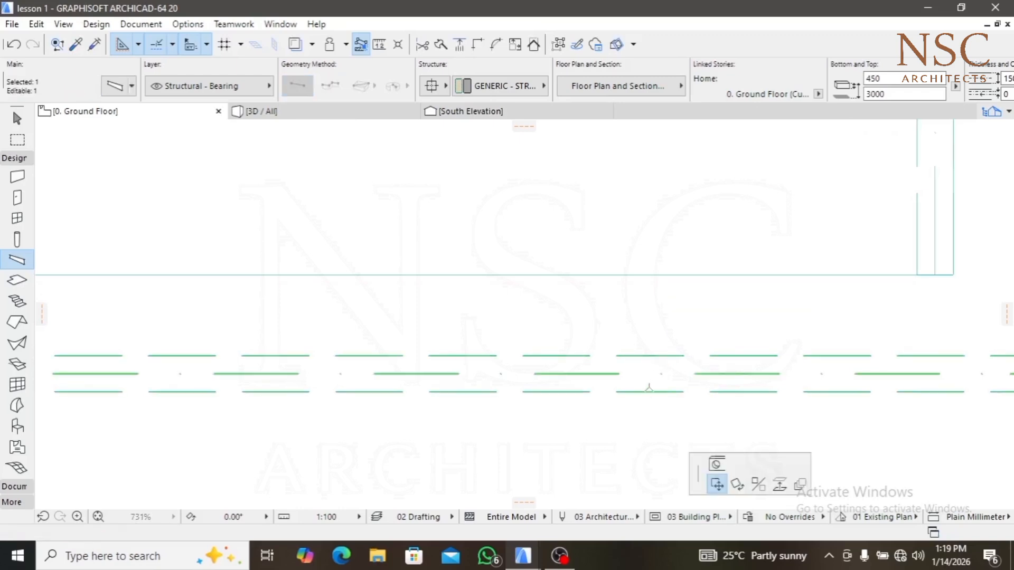
left_click(914, 270)
scroll(726, 286, "down", 3)
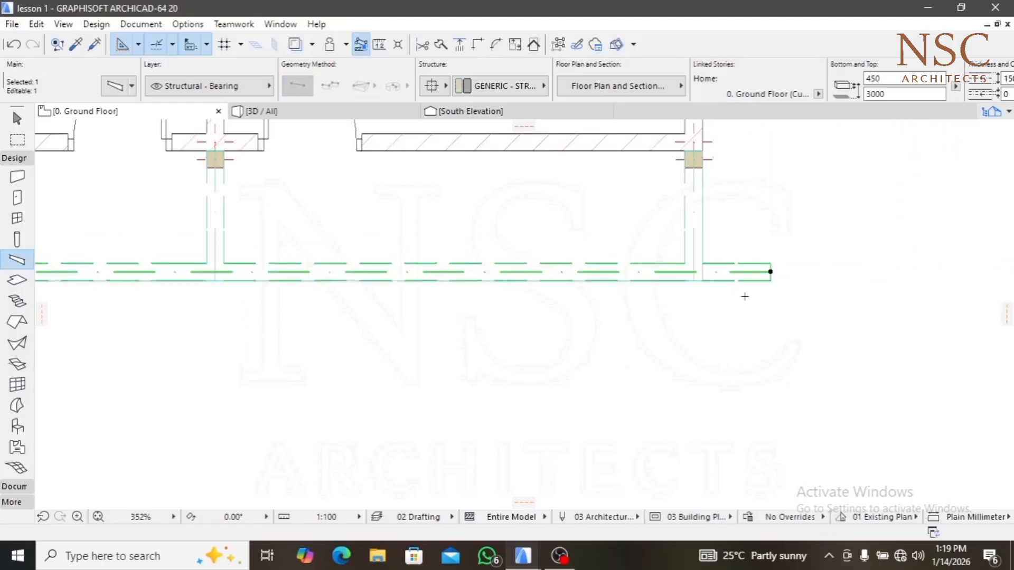
key("Escape")
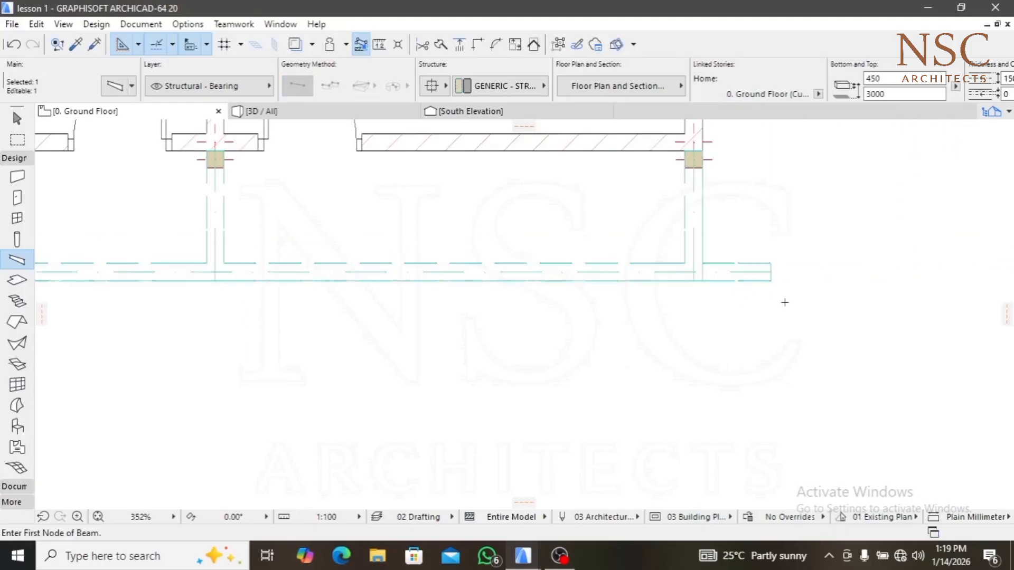
Trim the long front beam's overhang past the right end beam and intersect the two beams at that corner
left_click(758, 267, "ctrl")
scroll(681, 271, "up", 4)
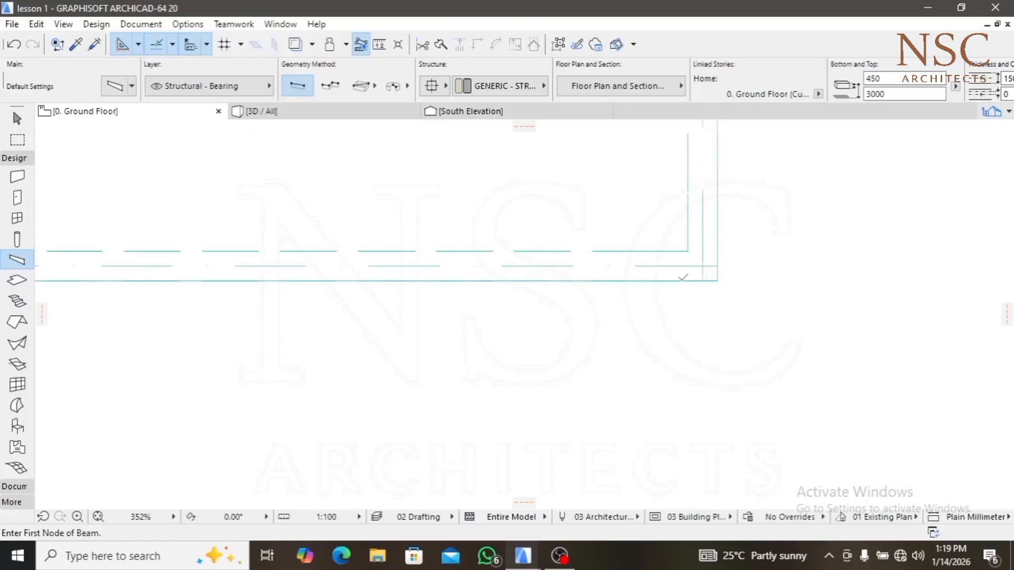
left_click(681, 251)
left_click(710, 203, "shift")
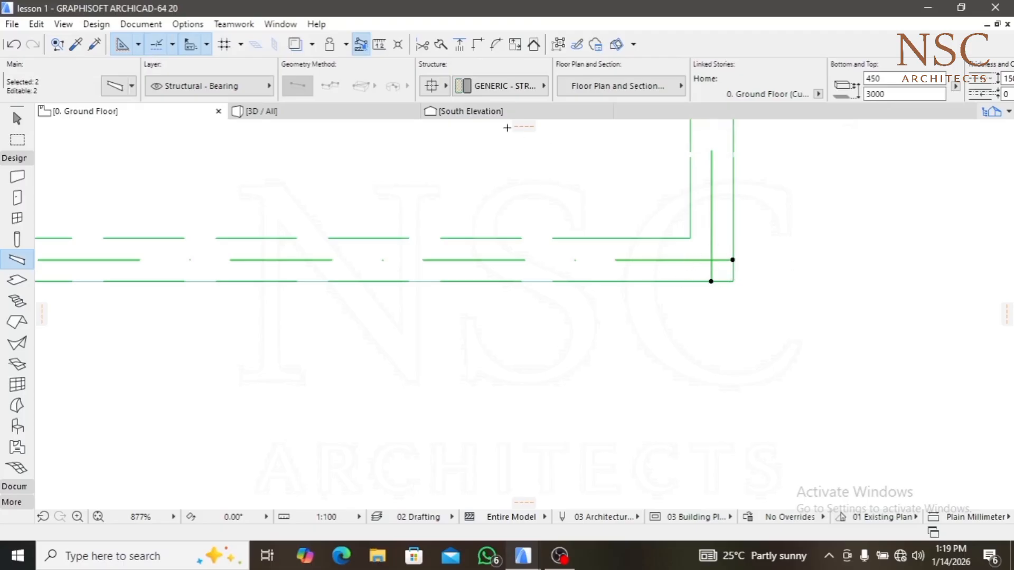
left_click(478, 44)
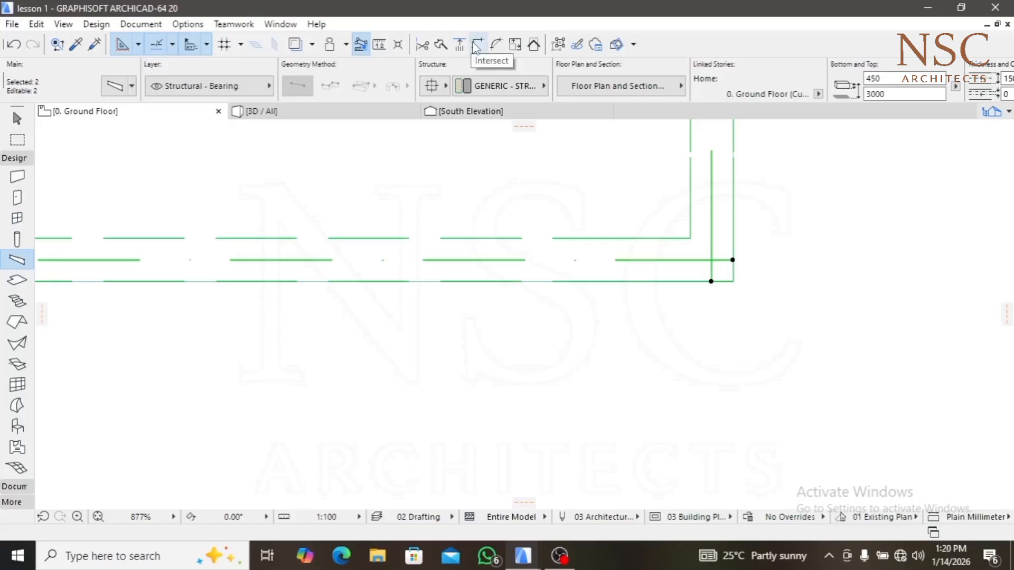
scroll(491, 262, "down", 10)
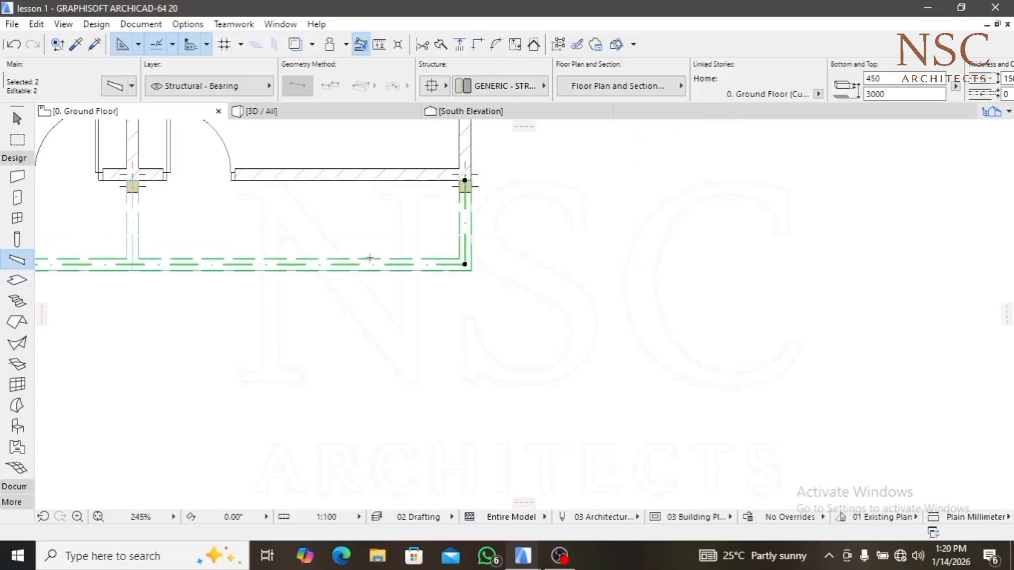
Trim the long front beam's overhang past the left end beam
middle_click_drag(380, 263, 577, 260)
scroll(684, 243, "up", 7)
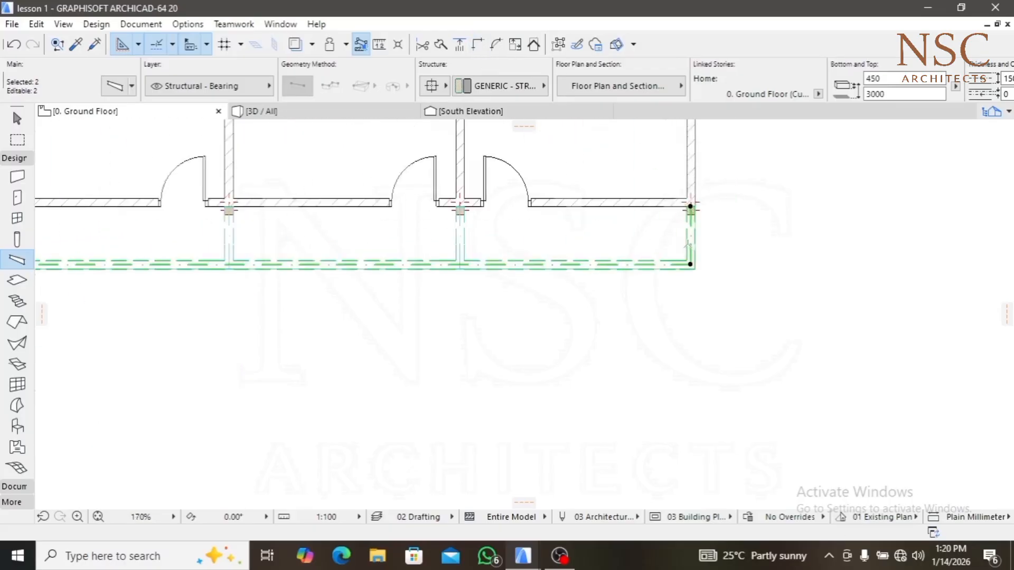
left_click(692, 244, "shift")
scroll(672, 240, "down", 8)
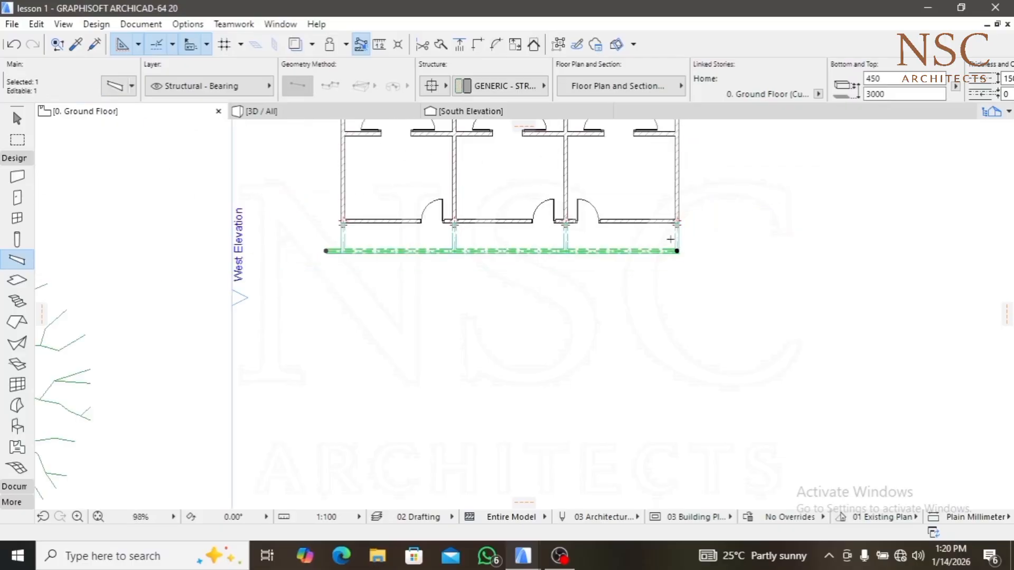
scroll(466, 247, "up", 7)
scroll(474, 245, "up", 3)
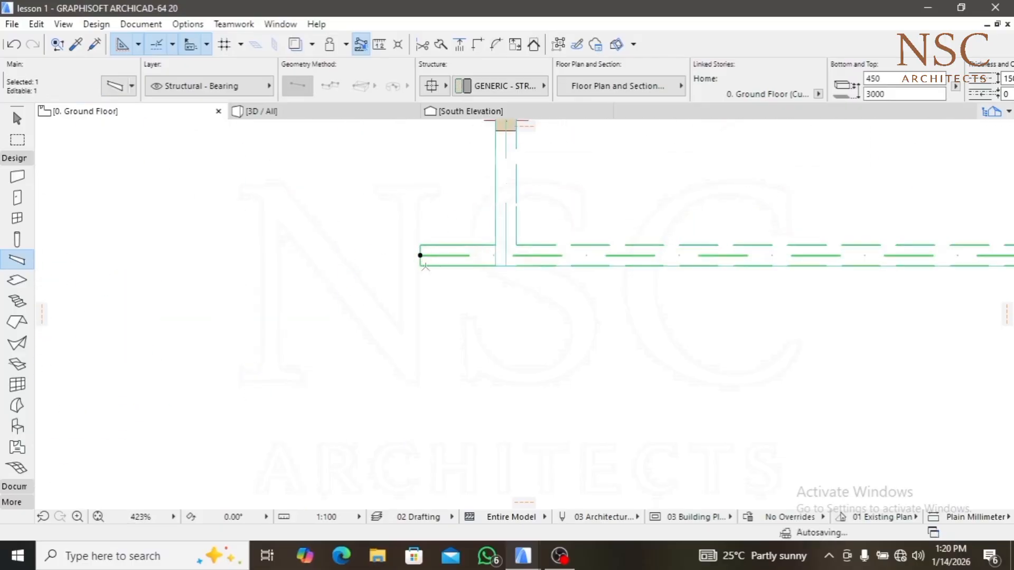
key("Escape")
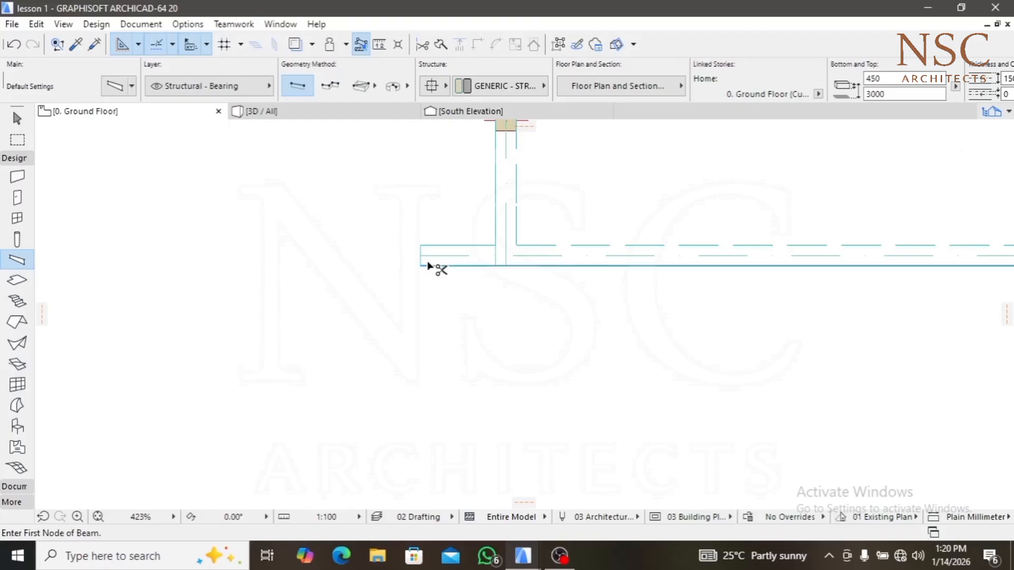
left_click(428, 265, "ctrl")
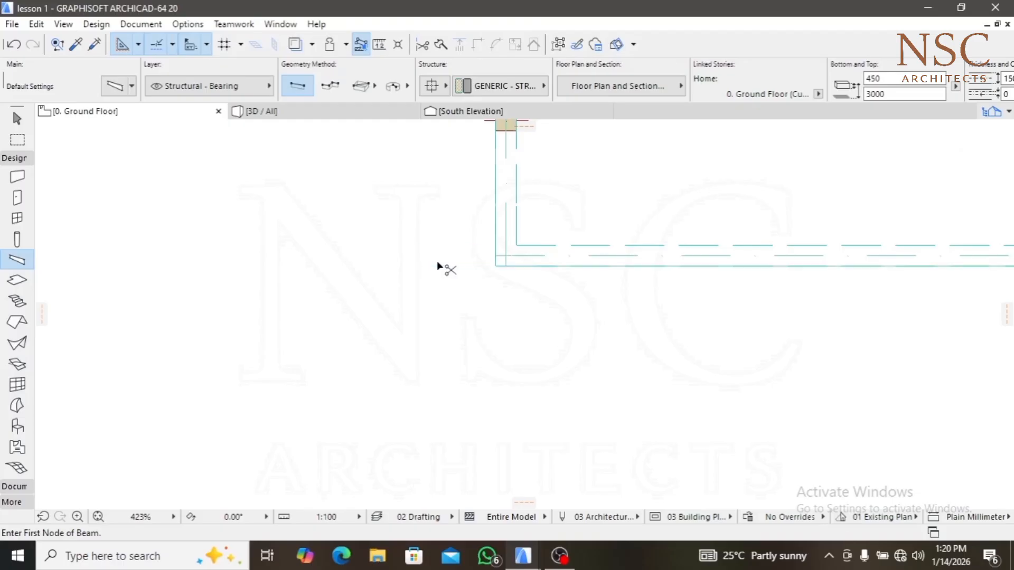
Intersect the left end beam with the long front beam so they meet in a clean corner
left_click(502, 208, "shift")
left_click(534, 248, "shift")
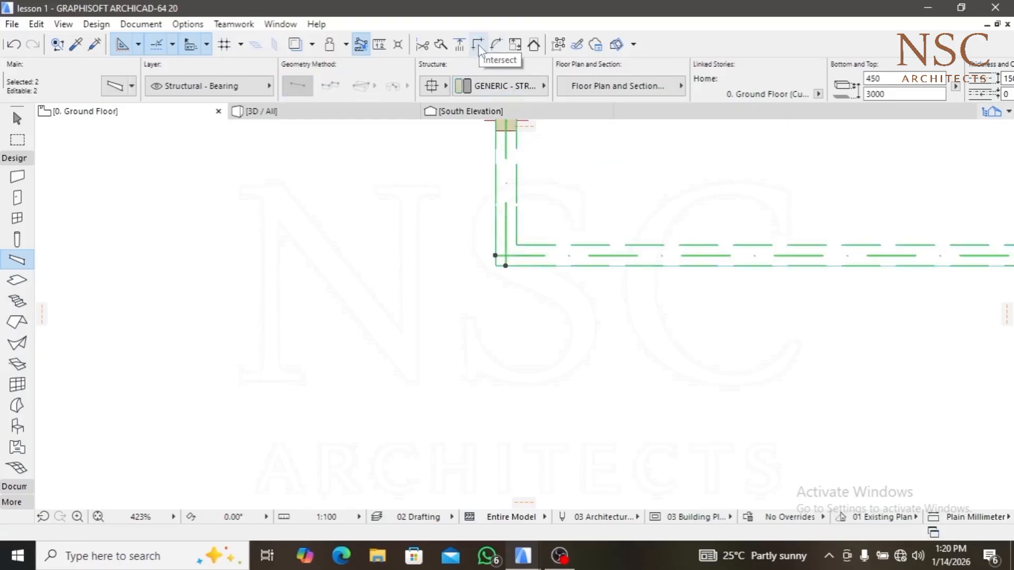
left_click(478, 45)
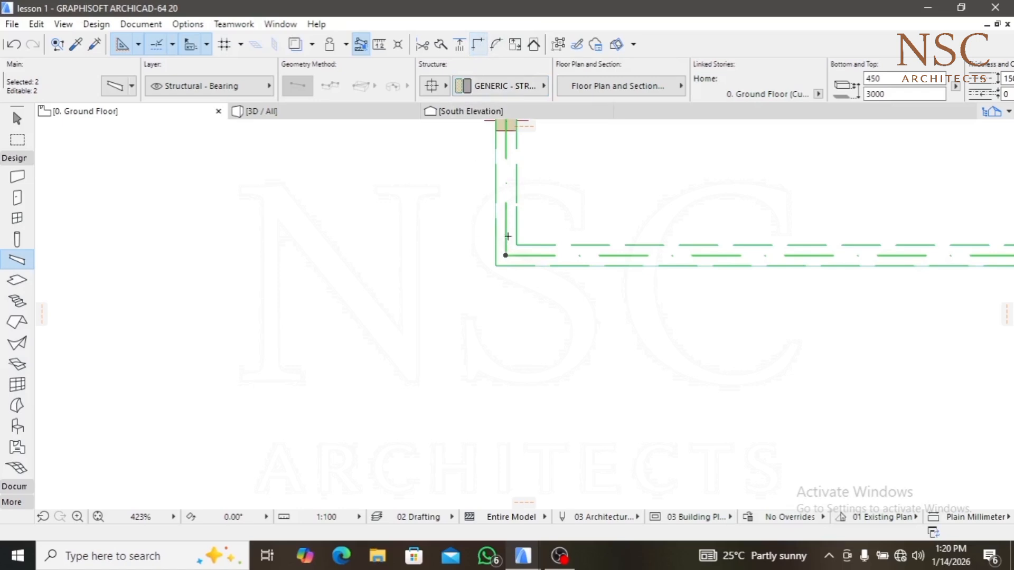
scroll(354, 322, "down", 5)
key("Escape")
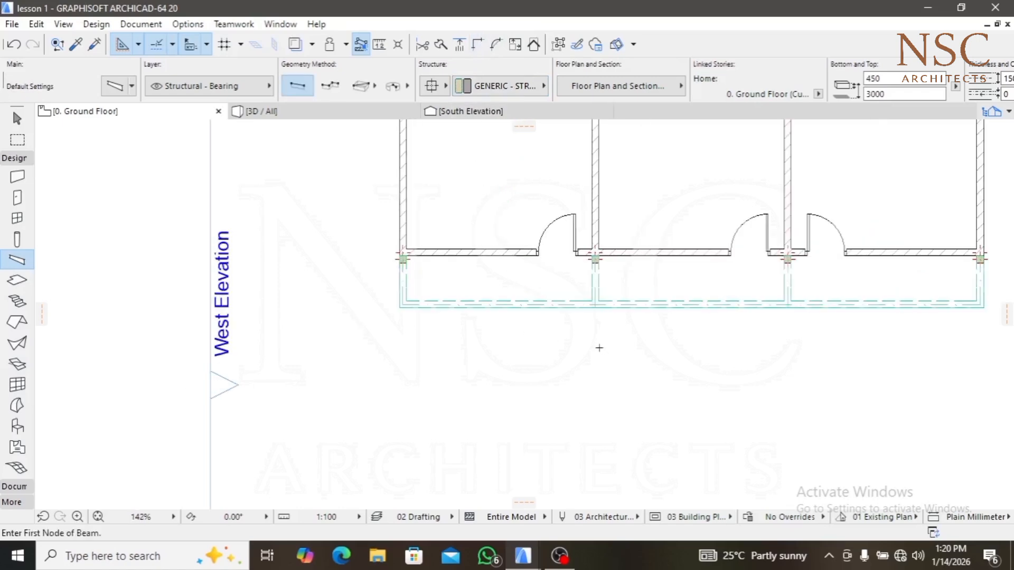
left_click(598, 346)
key("Escape")
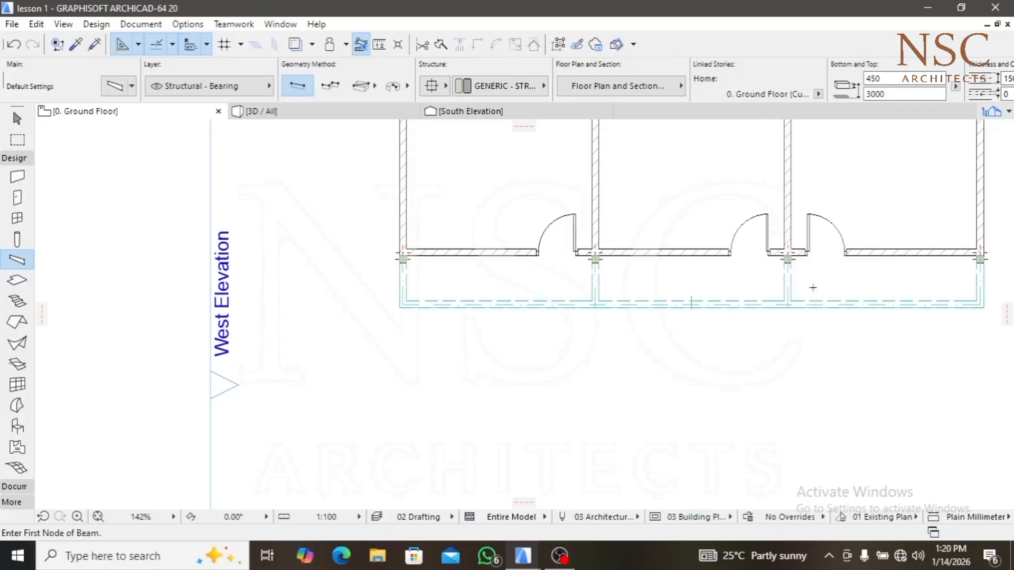
Examine the veranda's beams, corners and columns in the 3D view
middle_click_drag(813, 287, 668, 305)
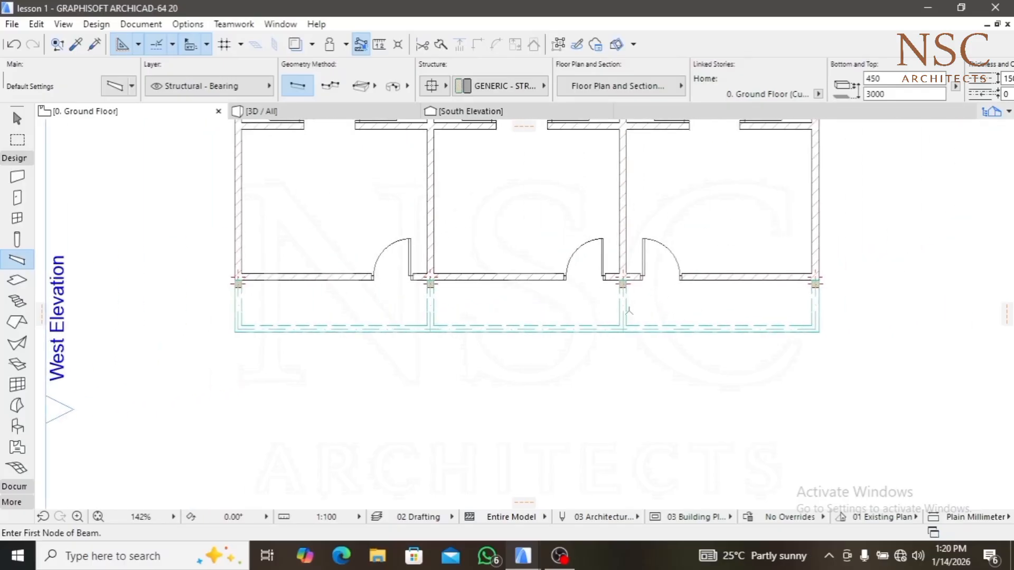
scroll(723, 338, "up", 3)
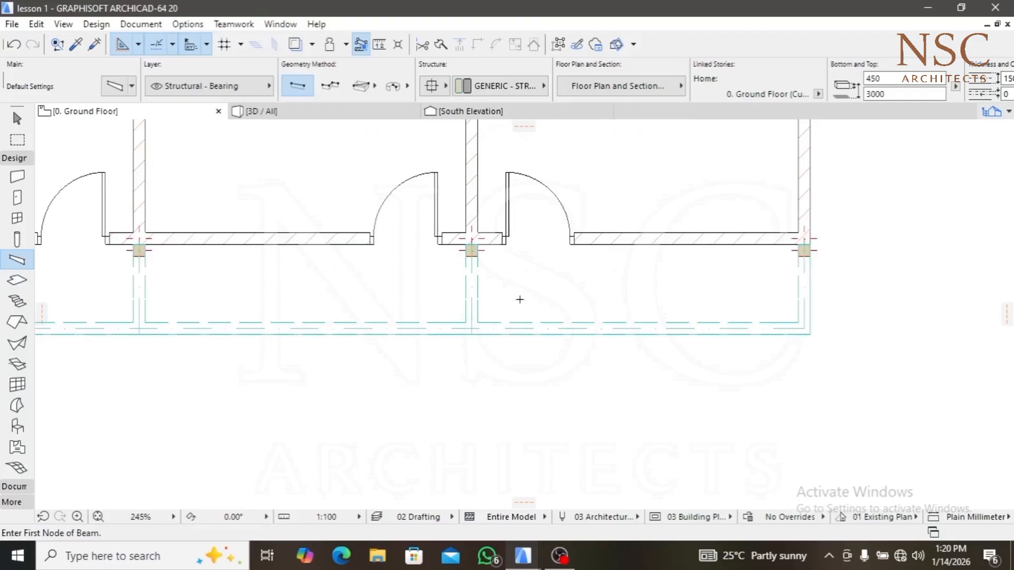
left_click(339, 112)
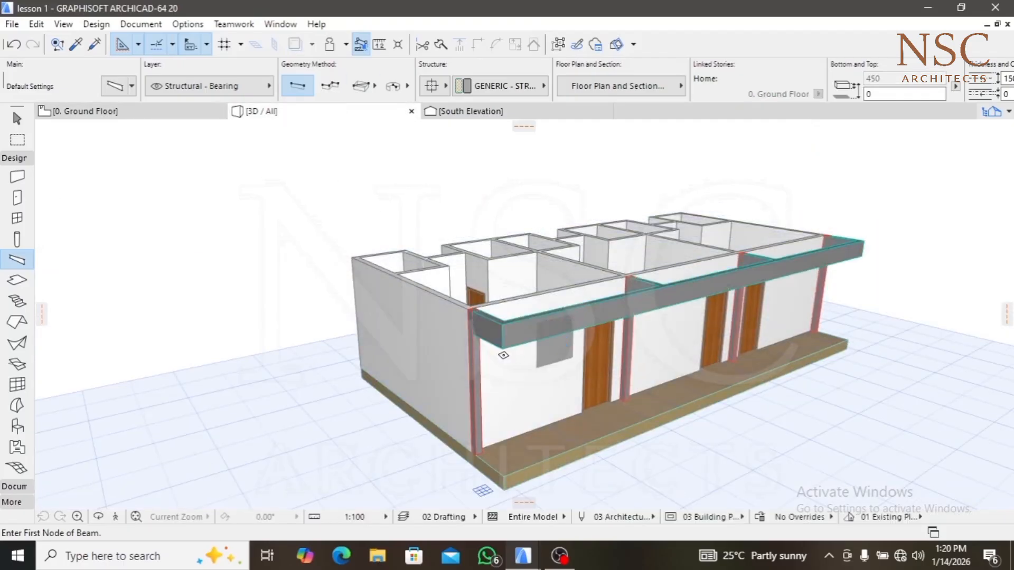
scroll(512, 342, "up", 2)
scroll(515, 338, "up", 5)
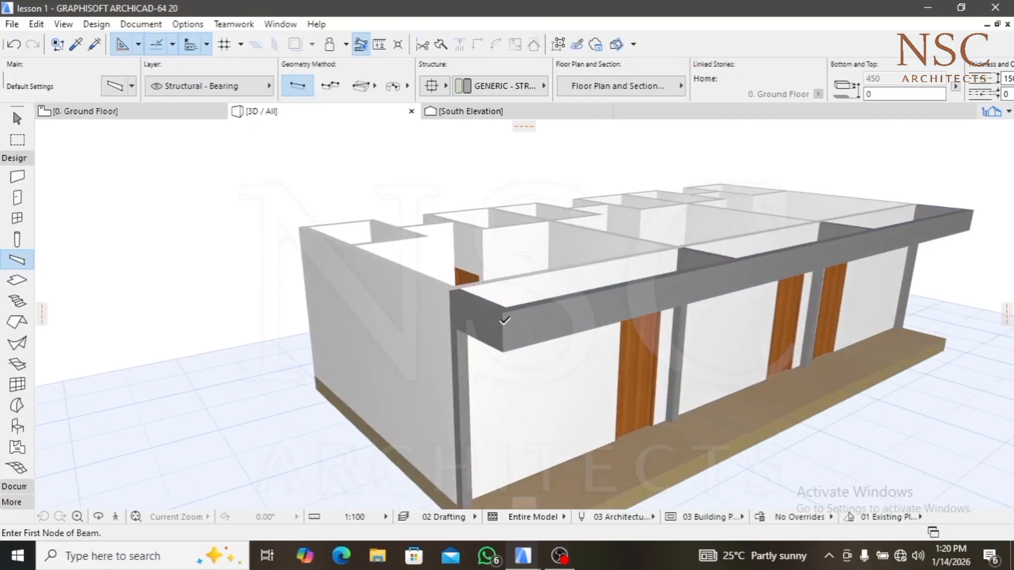
scroll(523, 327, "down", 6)
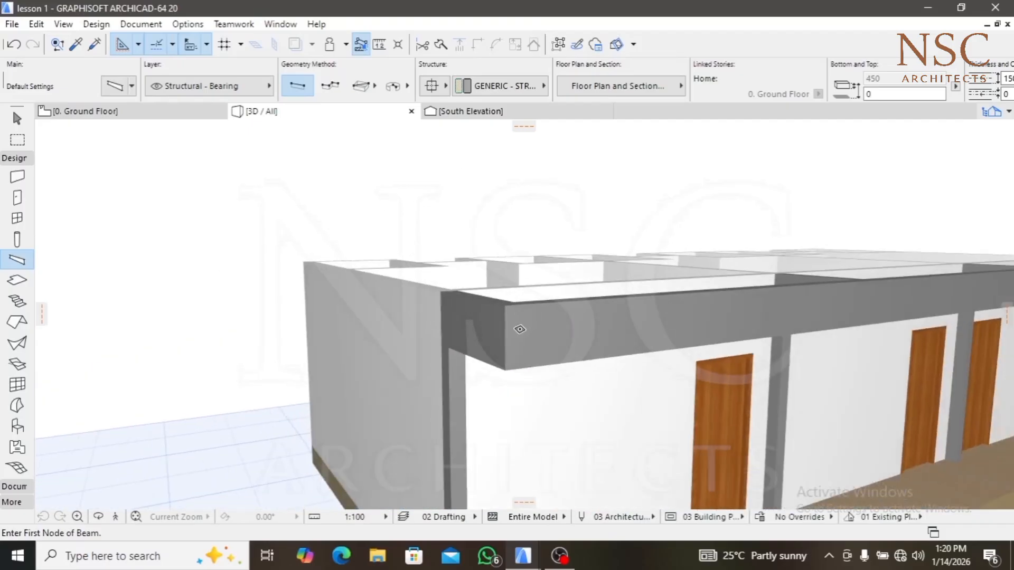
middle_click_drag(480, 294, 508, 293, "shift")
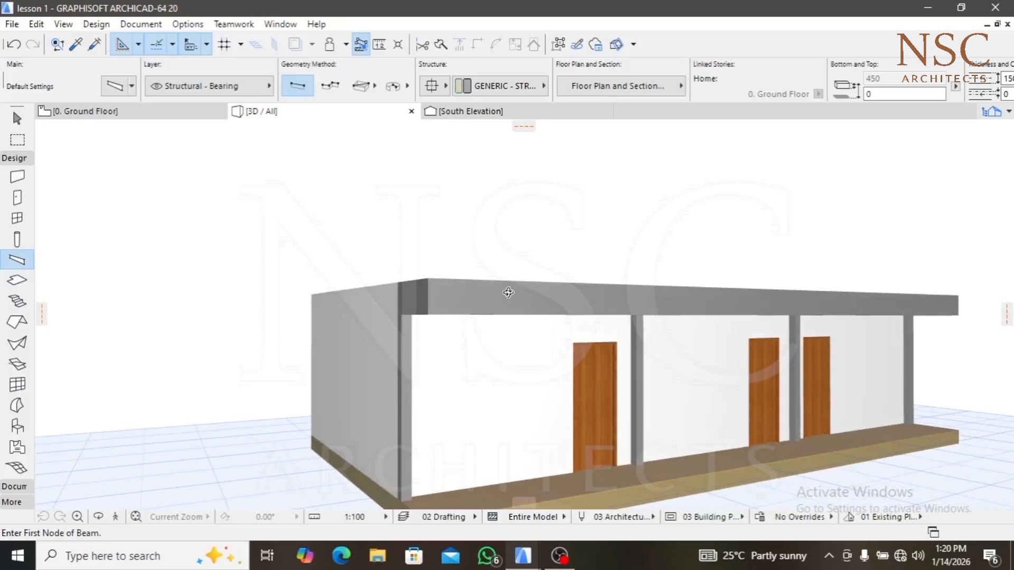
Delete the tree between the reference house and the new building on the ground floor plan
left_click(154, 116)
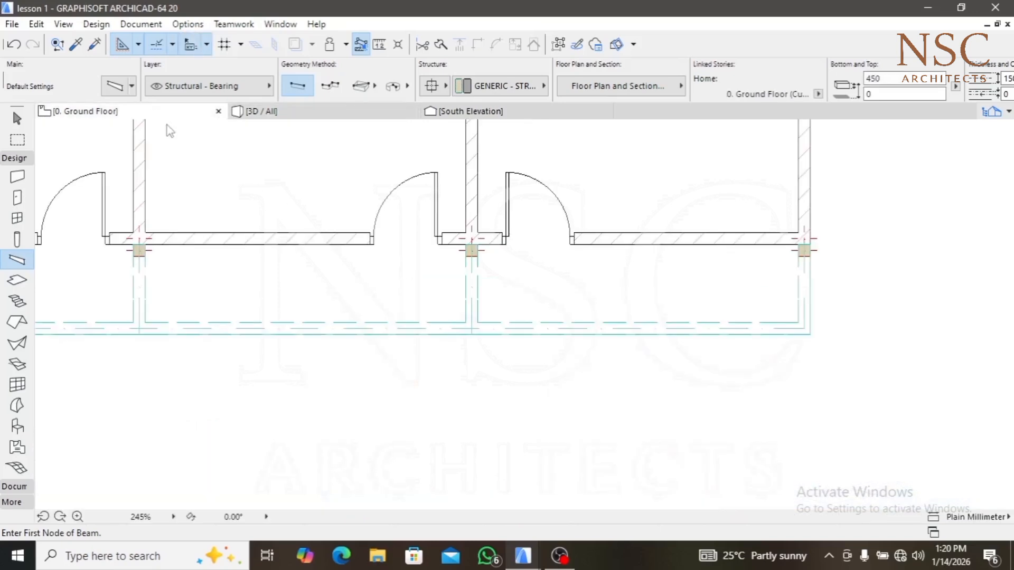
scroll(291, 251, "down", 10)
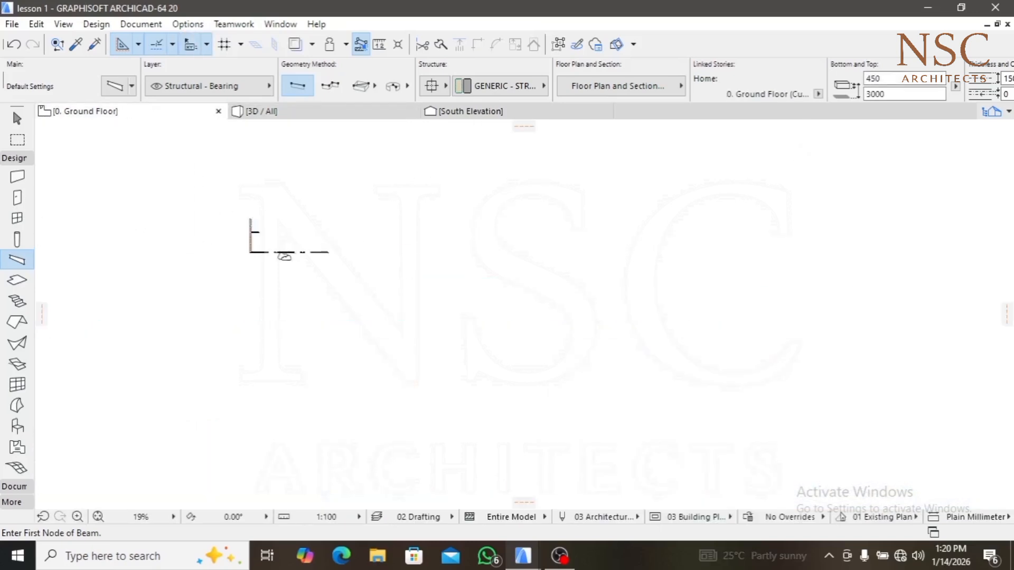
middle_click_drag(306, 254, 413, 253)
left_click_drag(358, 286, 298, 224, "shift")
key("Escape")
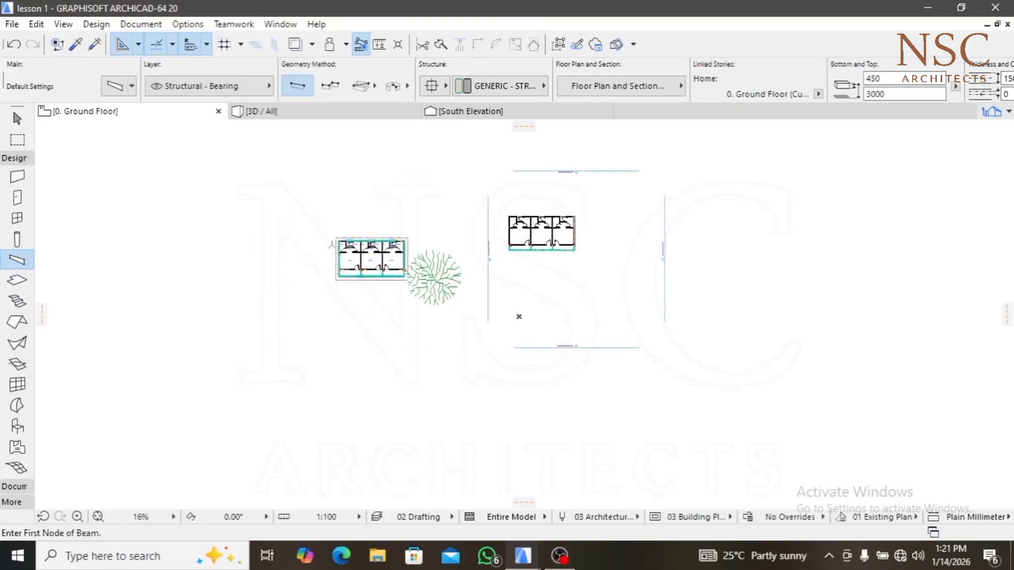
left_click(435, 312, "shift")
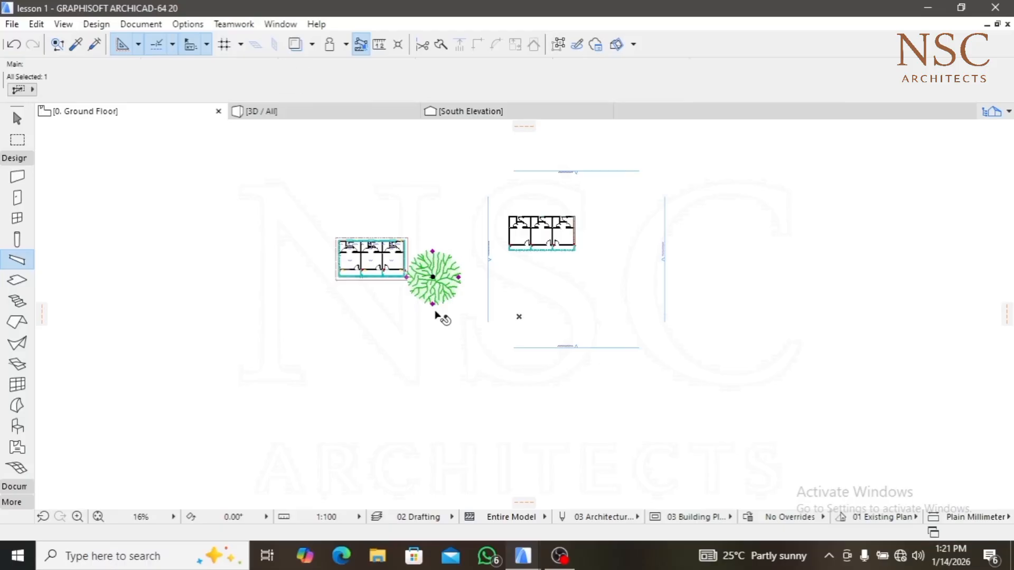
key("Delete")
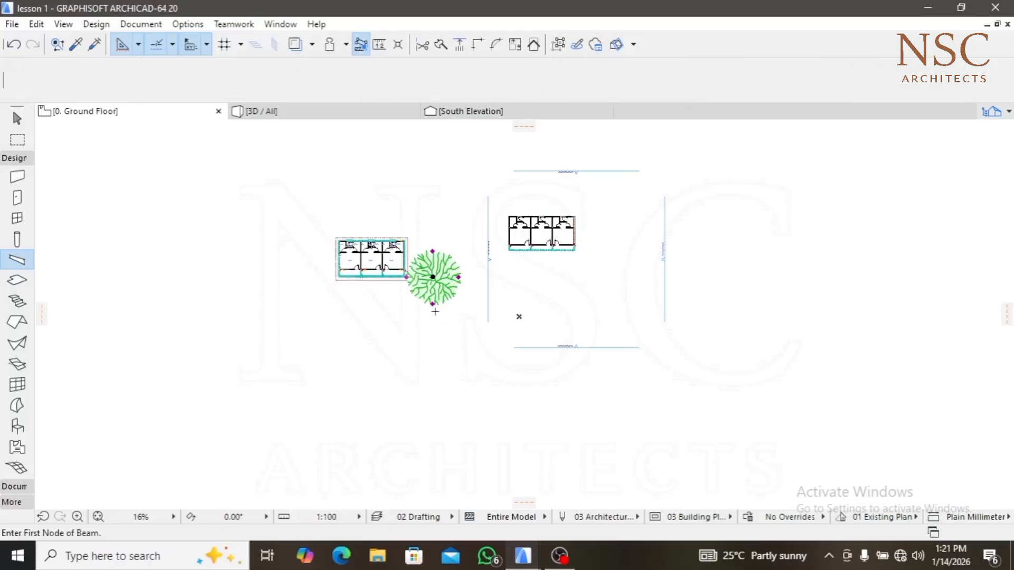
Move the entire reference house toward the new building, placing it just outside the West Elevation line
left_click(310, 222, "shift")
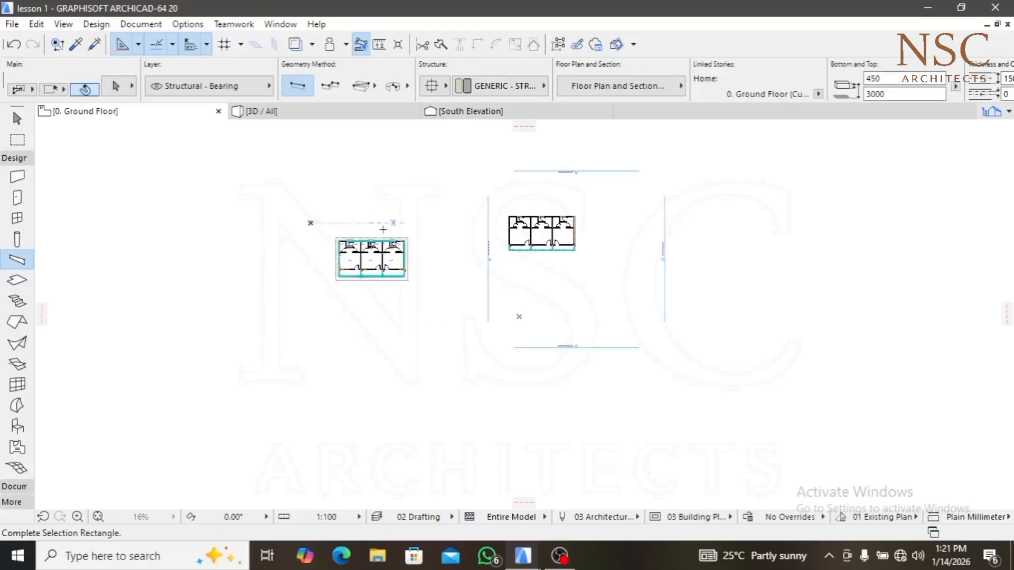
left_click(432, 302)
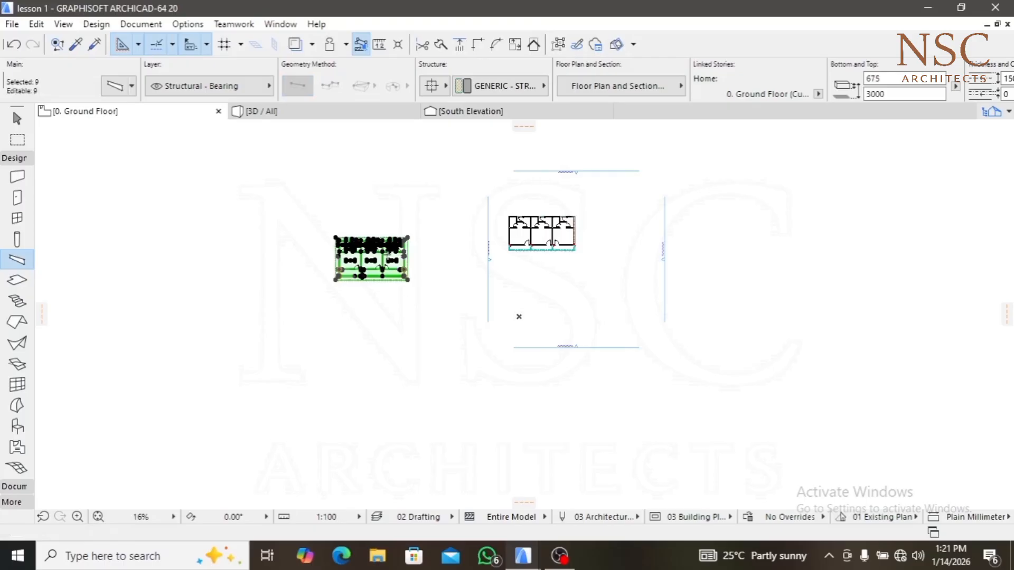
scroll(396, 243, "up", 3)
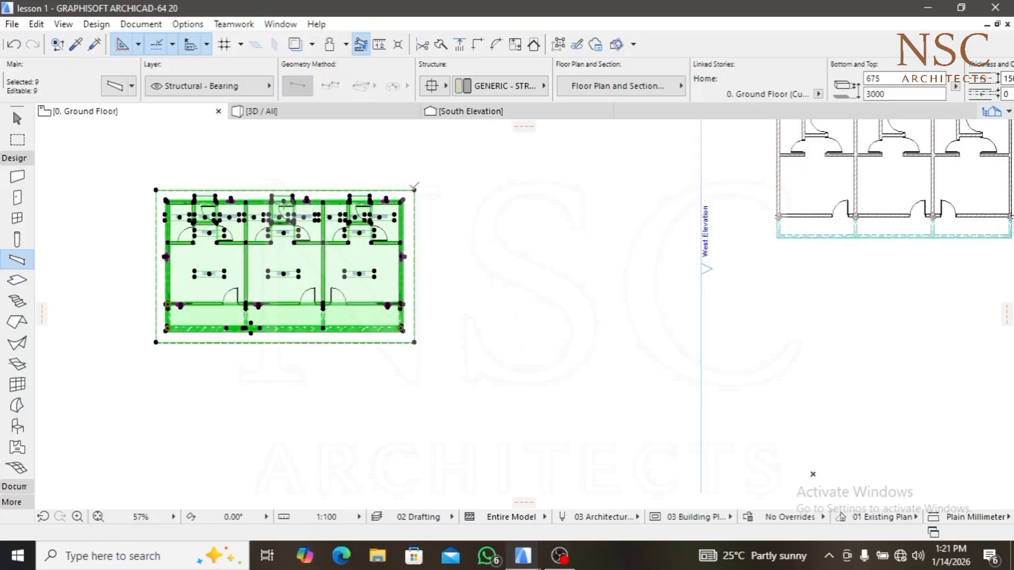
left_click(415, 185)
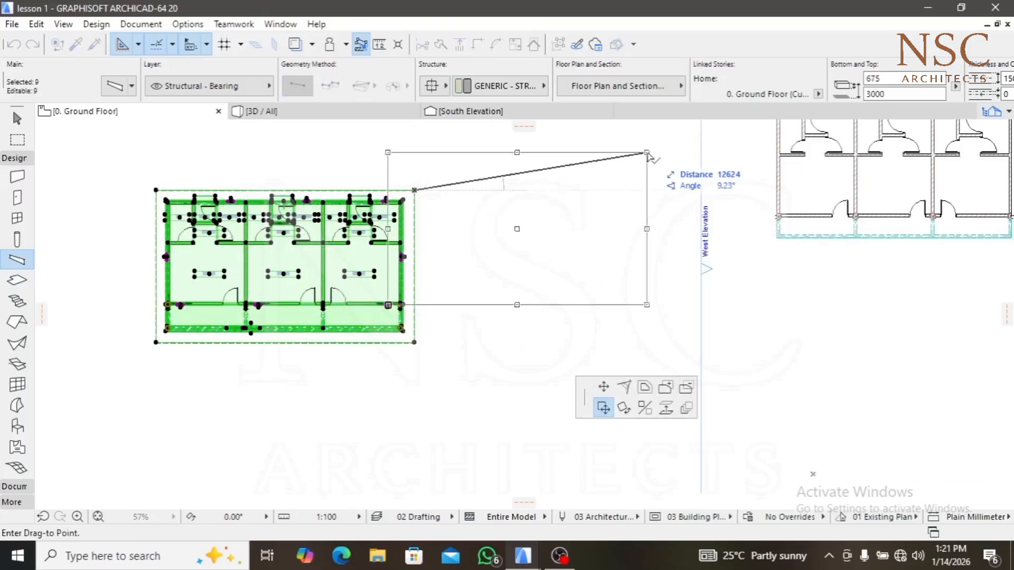
middle_click_drag(640, 163, 538, 267)
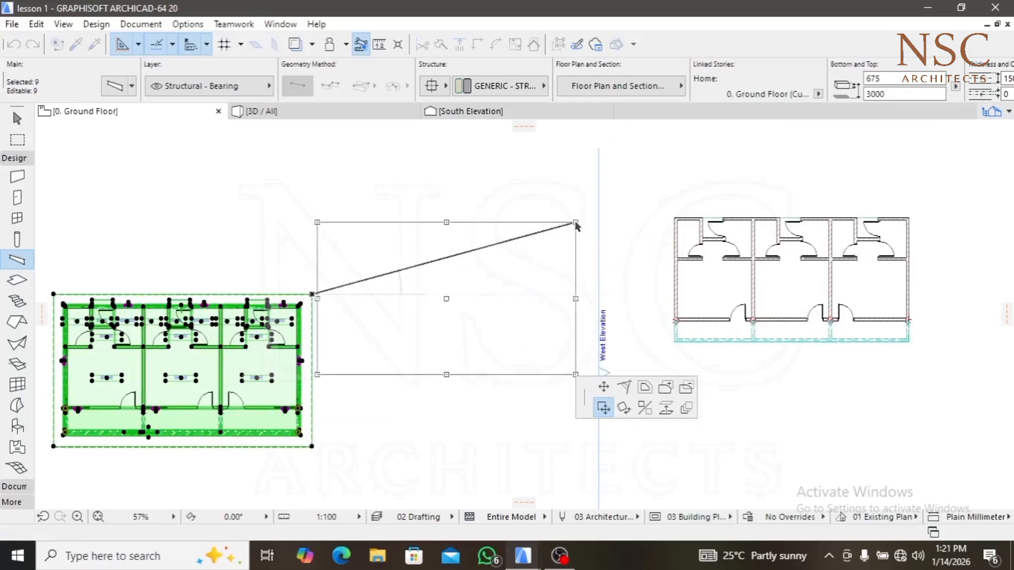
left_click(576, 224)
key("Escape")
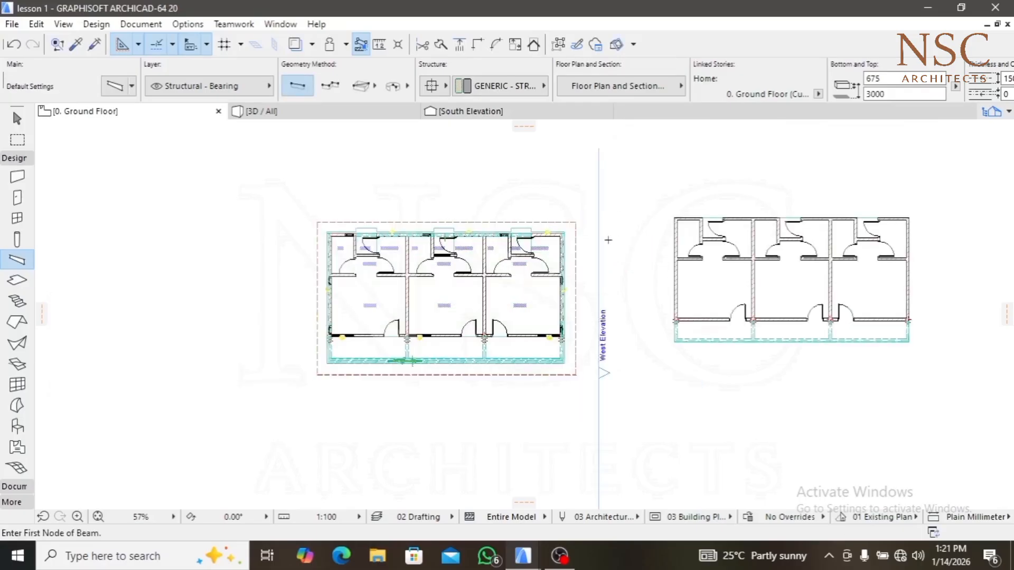
Move the West Elevation marker to the far side of the reference house so both buildings lie inside it
scroll(605, 273, "down", 5)
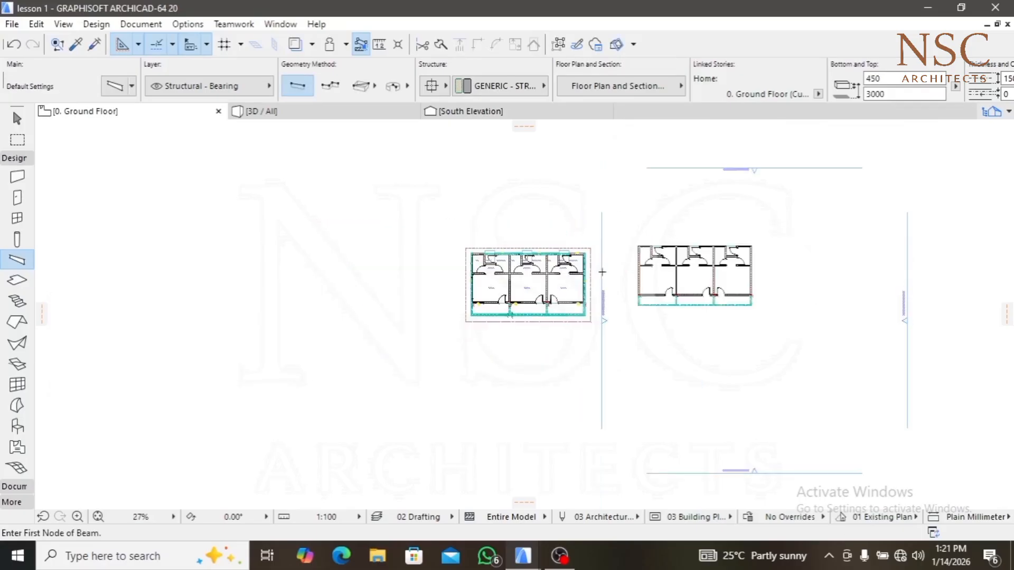
left_click(601, 338, "shift")
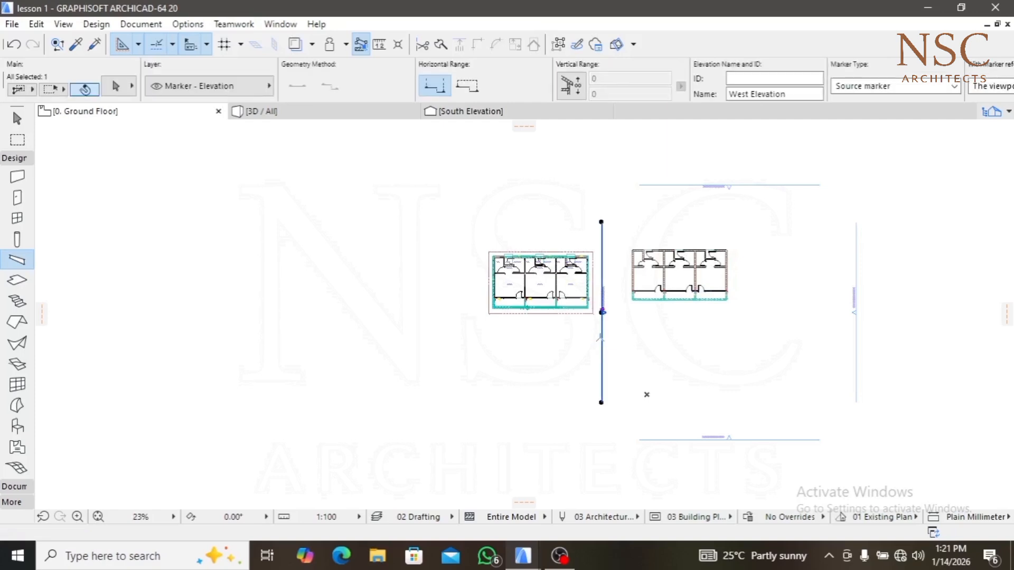
left_click(600, 338)
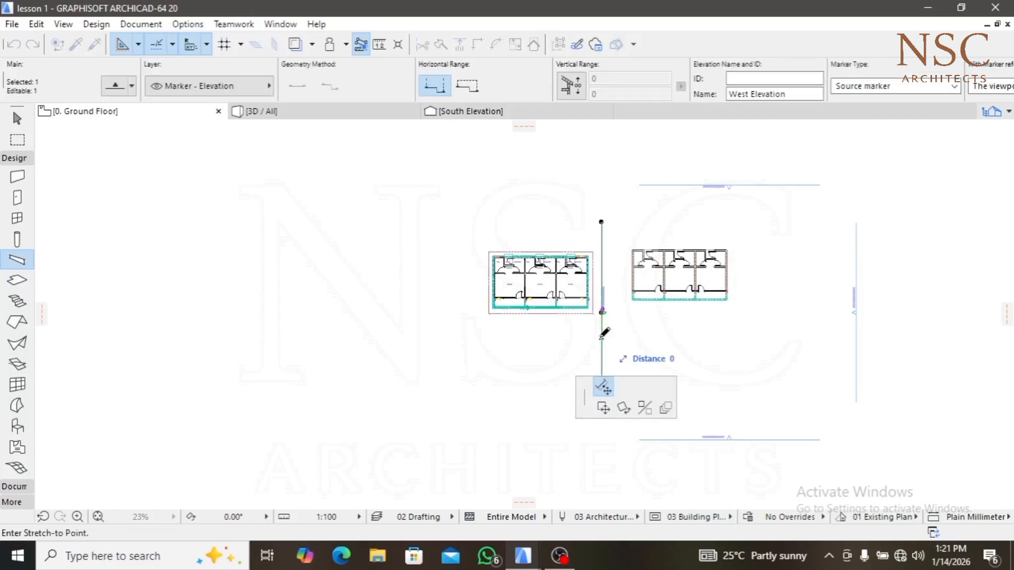
left_click(431, 338)
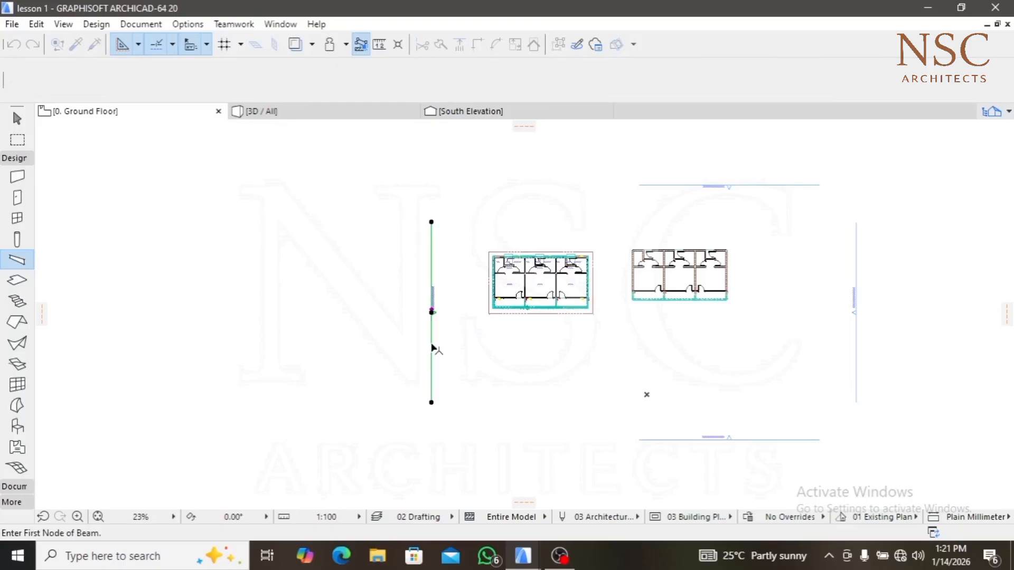
key("Escape")
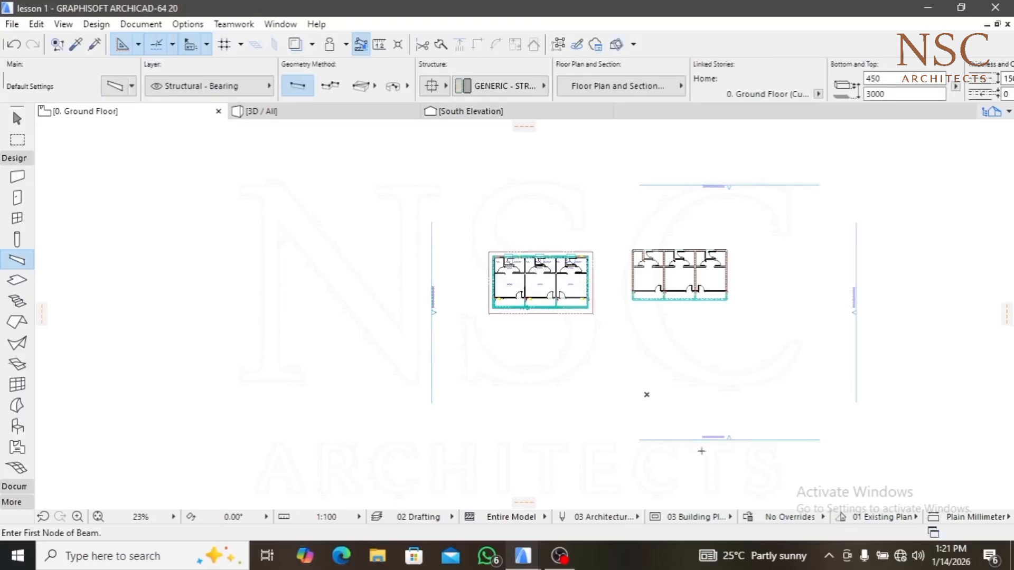
Stretch the South Elevation marker's line toward the West Elevation marker so that it spans both houses
middle_click_drag(701, 451, 682, 416)
left_click(622, 407, "shift")
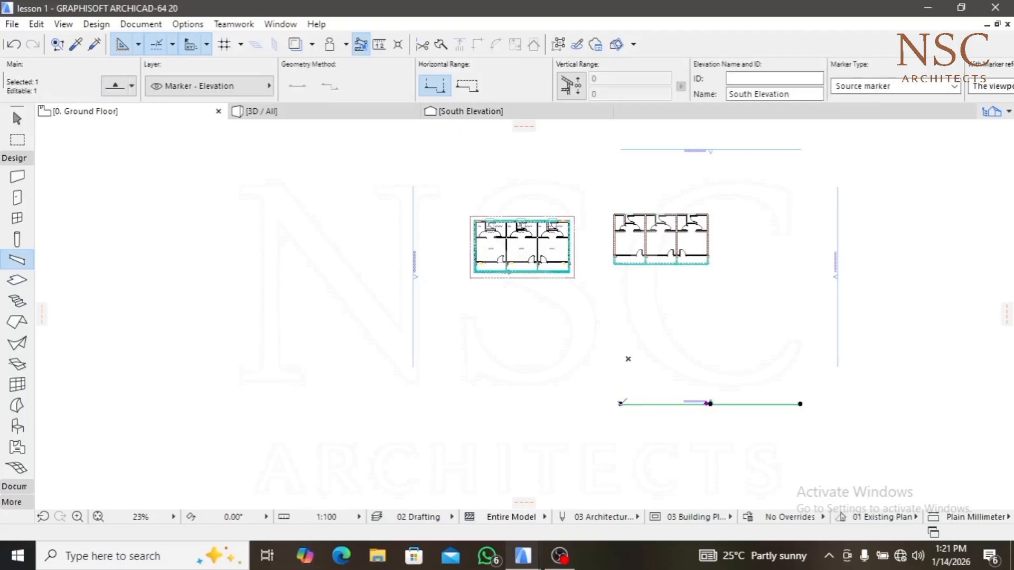
left_click(620, 404)
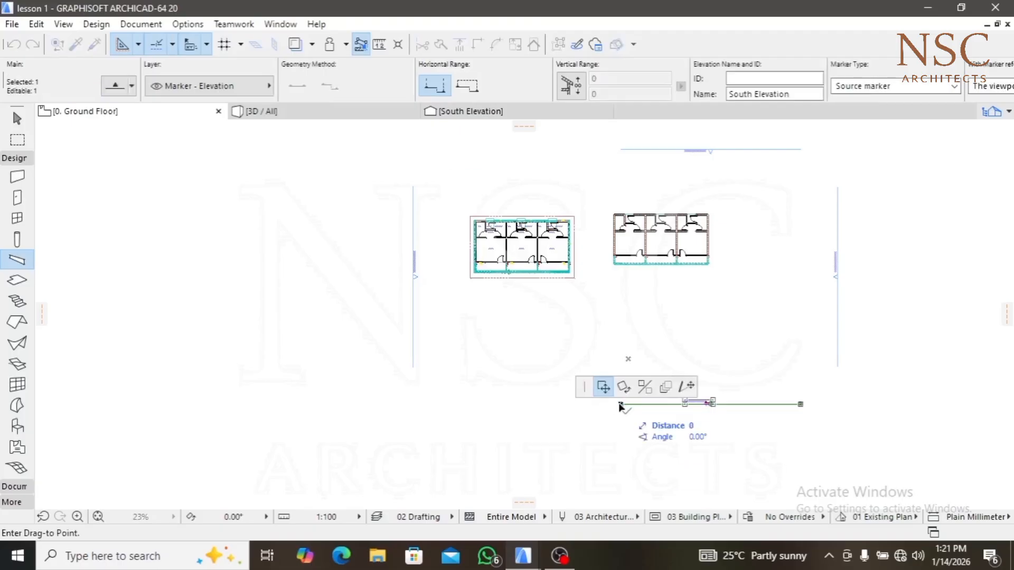
left_click(686, 386)
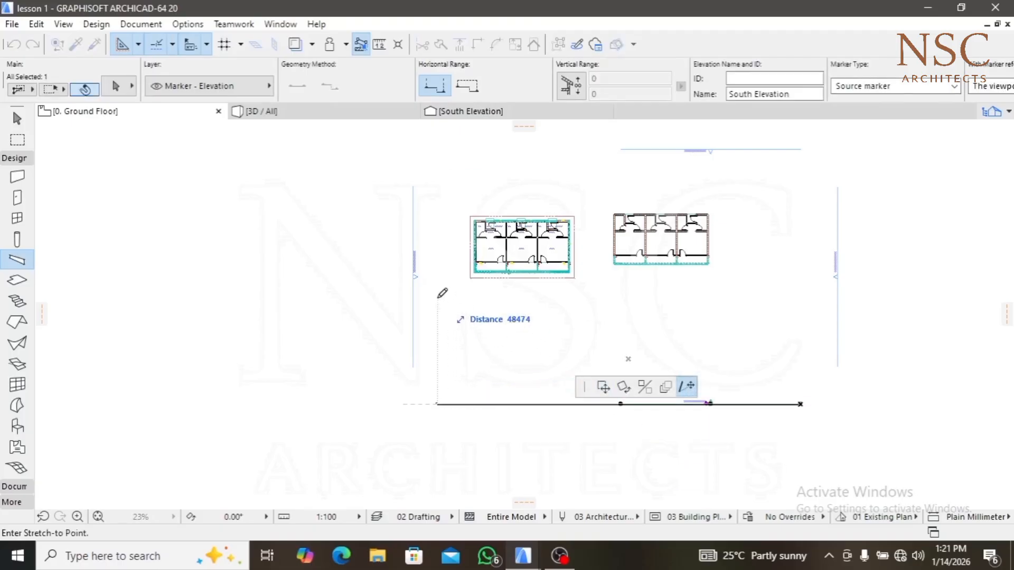
key("Escape")
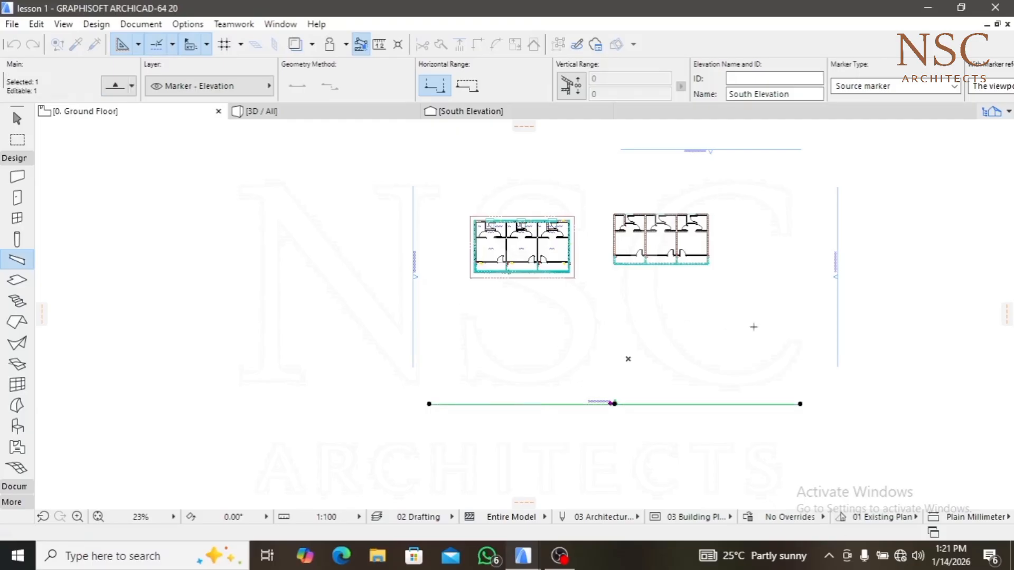
key("Escape")
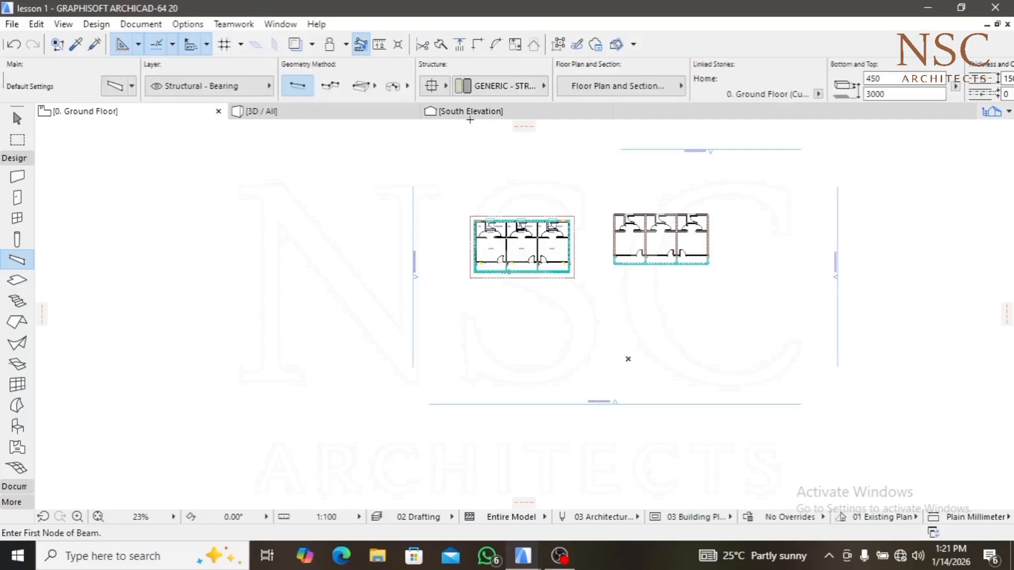
Open the South Elevation view and compare the beam levels of the two verandas
left_click(463, 112)
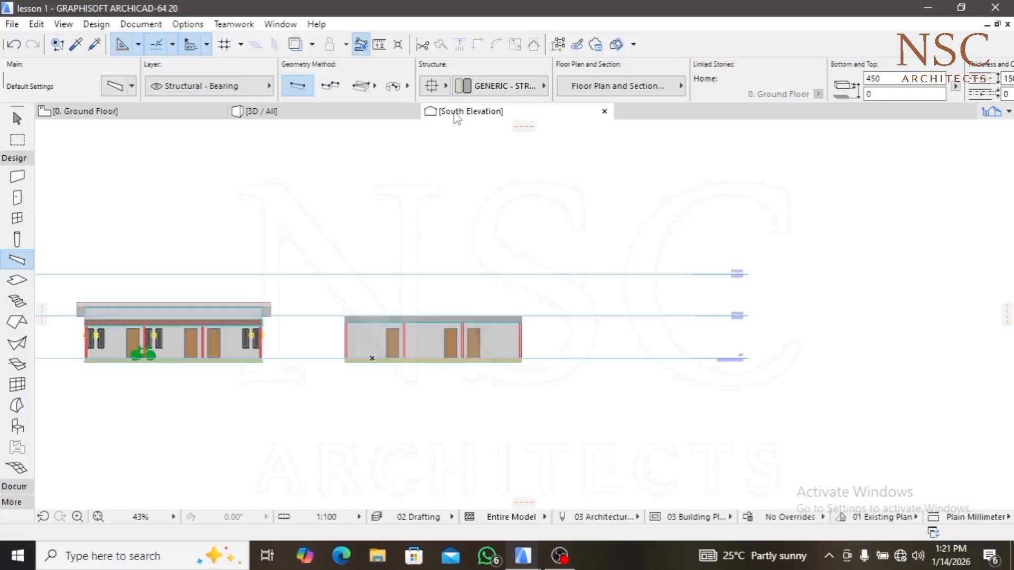
scroll(188, 351, "up", 5)
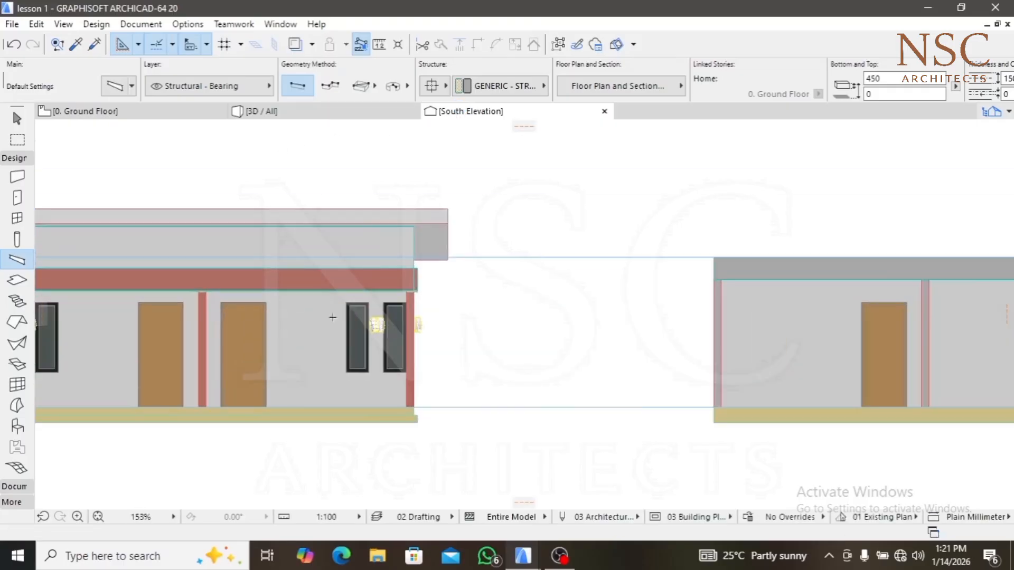
scroll(401, 386, "up", 2)
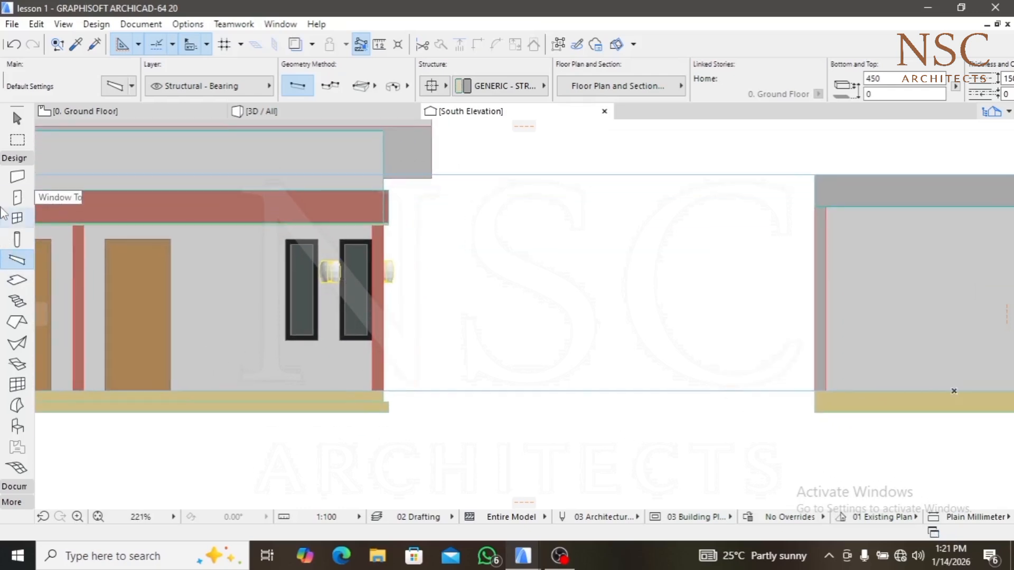
Draw a 2325 mm vertical line along the reference house's end veranda column, from floor level to the beam's underside
left_click(10, 159)
left_click(11, 158)
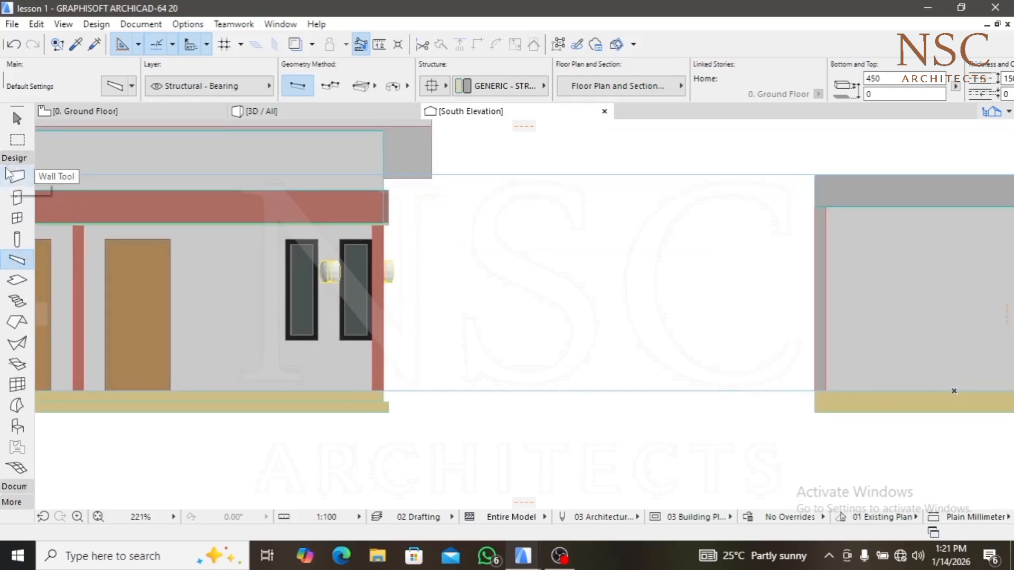
left_click(11, 159)
left_click(12, 174)
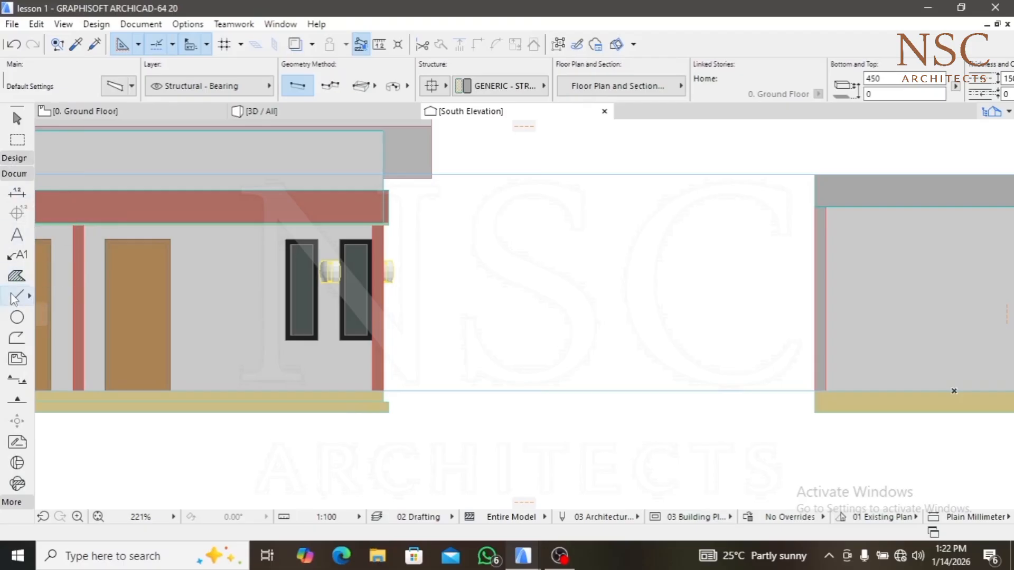
left_click(11, 290)
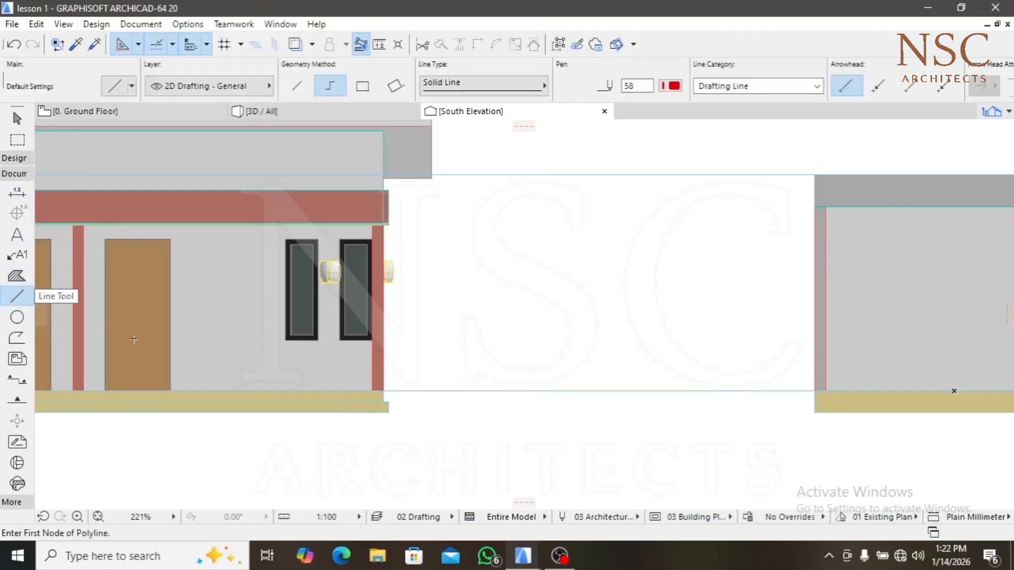
scroll(371, 387, "up", 2)
scroll(371, 388, "up", 1)
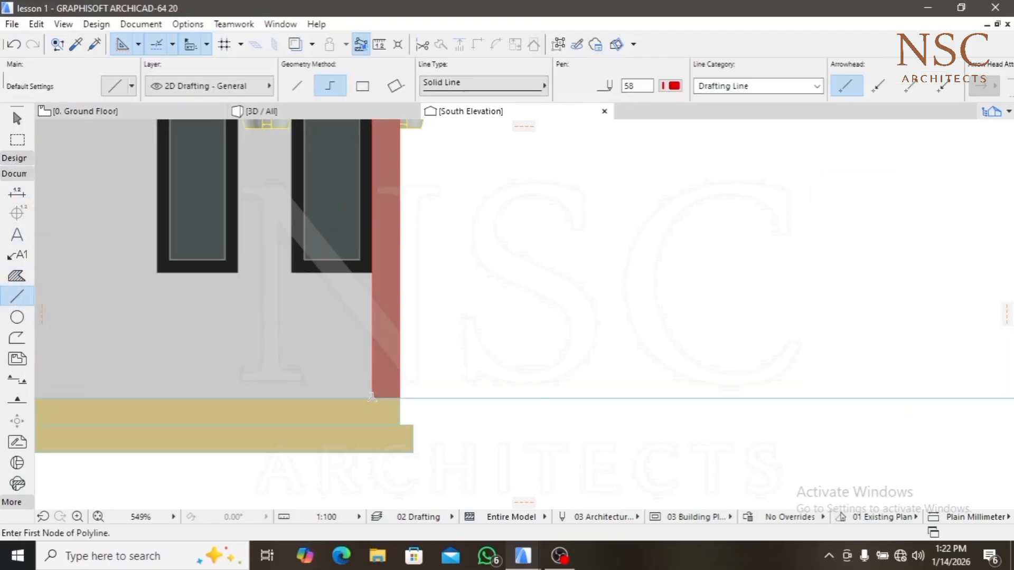
left_click(374, 395)
scroll(373, 393, "down", 5)
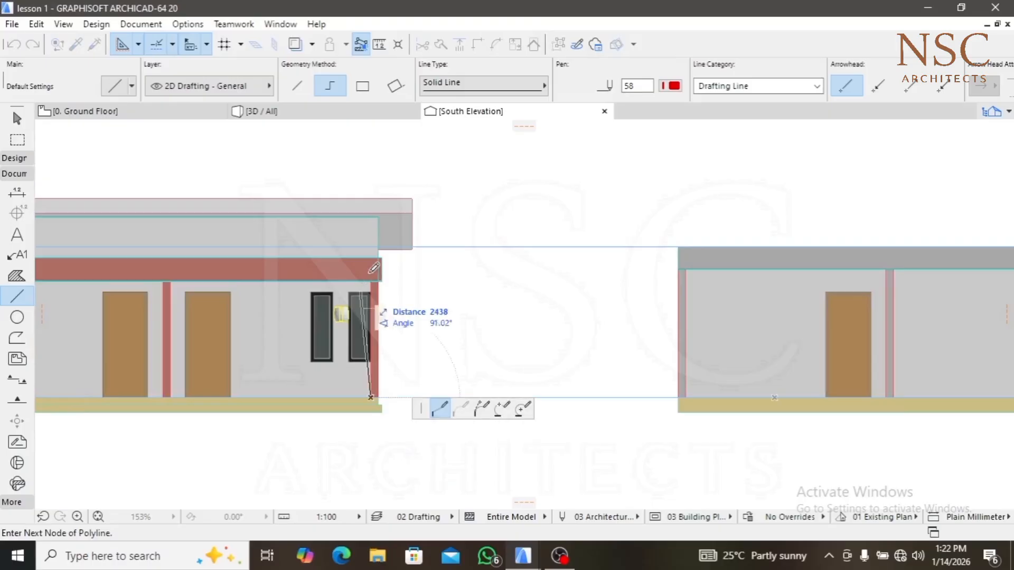
scroll(378, 276, "up", 5)
scroll(378, 277, "up", 3)
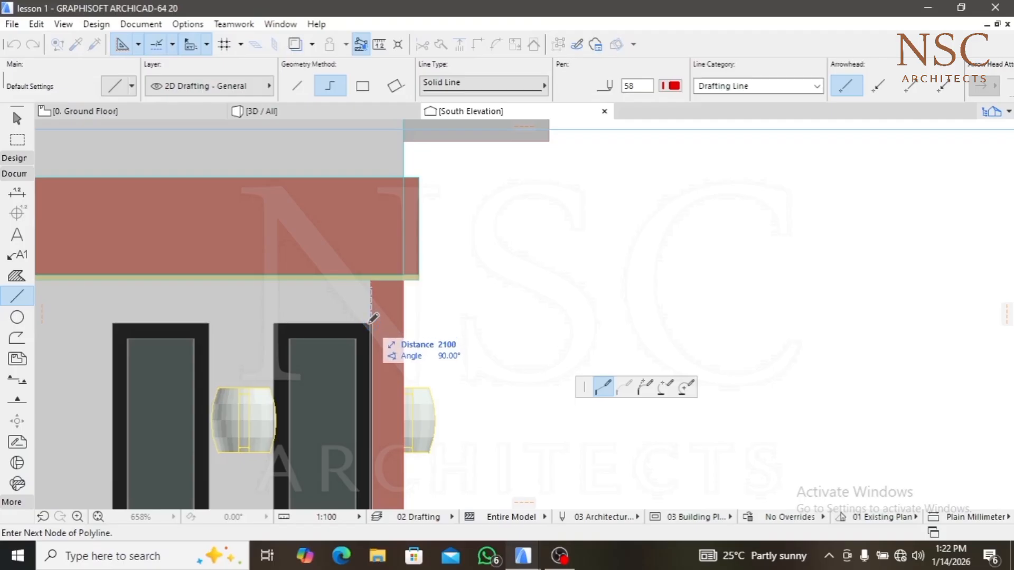
left_click(370, 323)
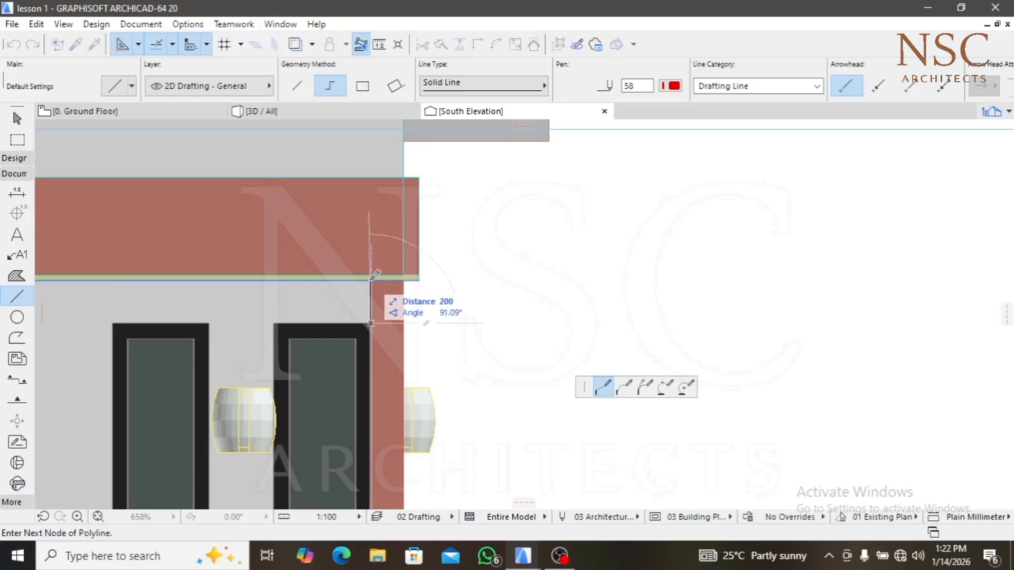
key("BackSpace")
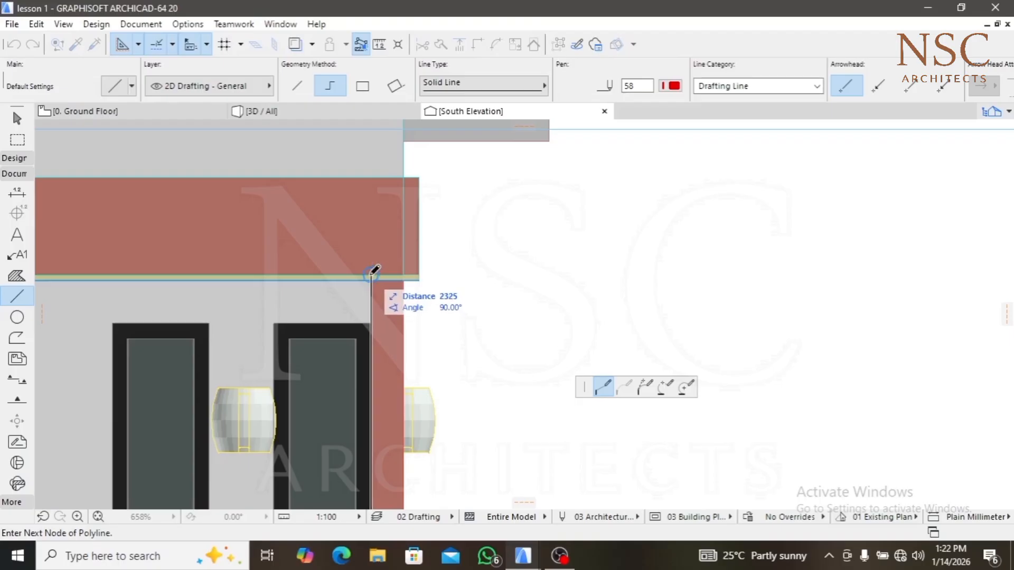
double_click(373, 273)
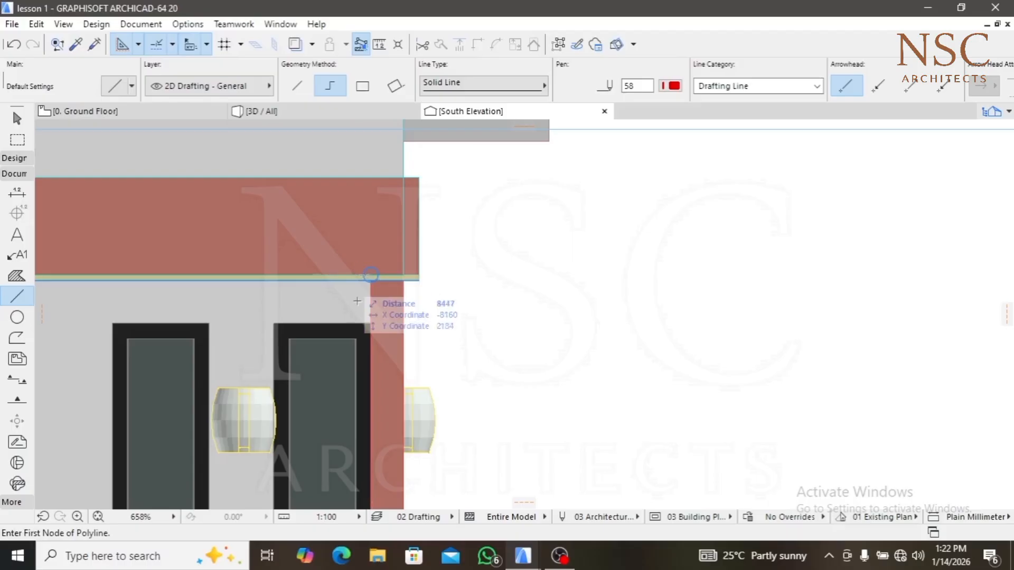
Draw a polyline on the new building, rising 2325 mm from the end column's base and running horizontally past the far column
scroll(504, 326, "down", 5)
scroll(601, 353, "up", 4)
middle_click_drag(602, 354, 541, 318)
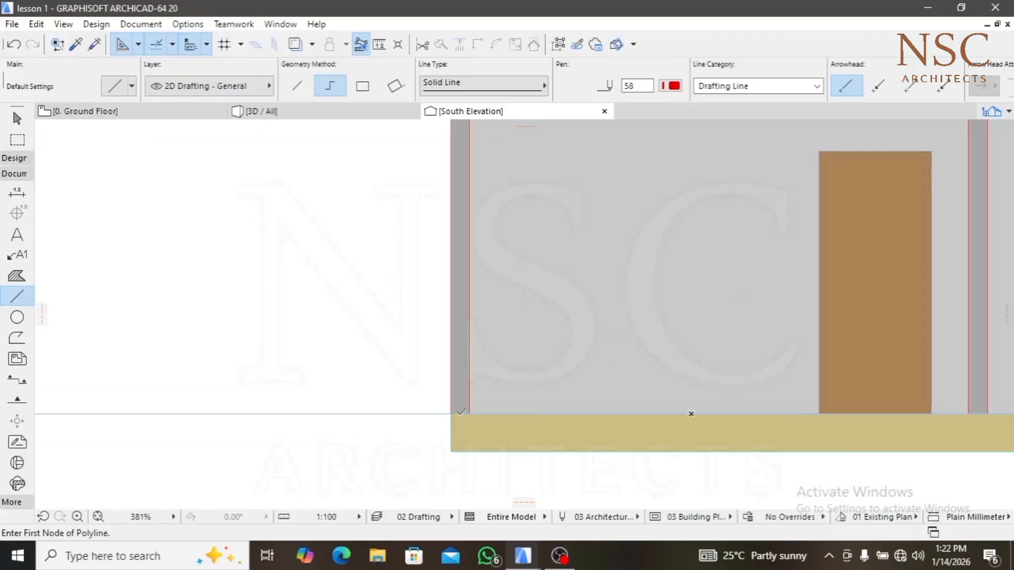
scroll(470, 409, "down", 3)
left_click(468, 412)
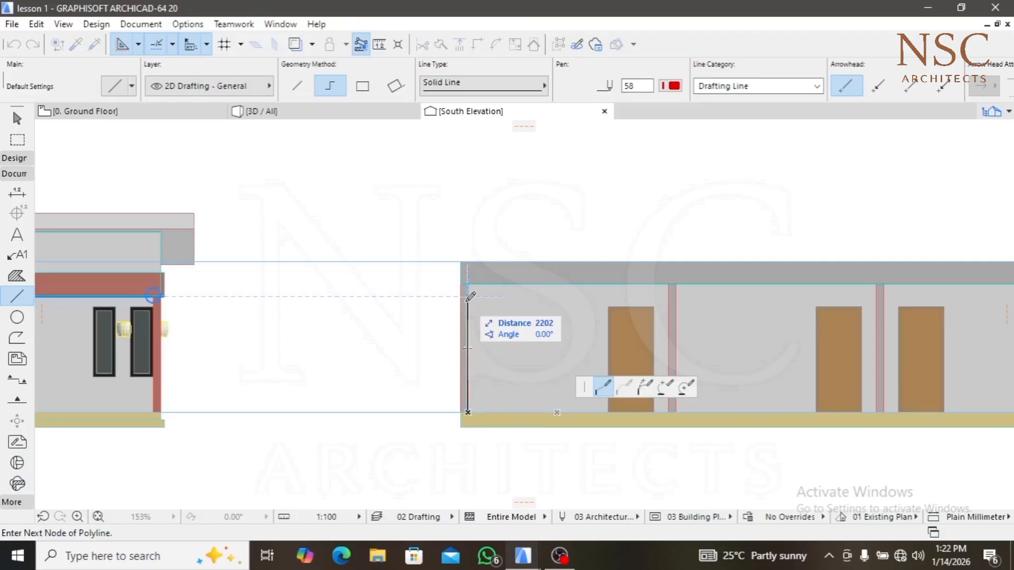
type("232")
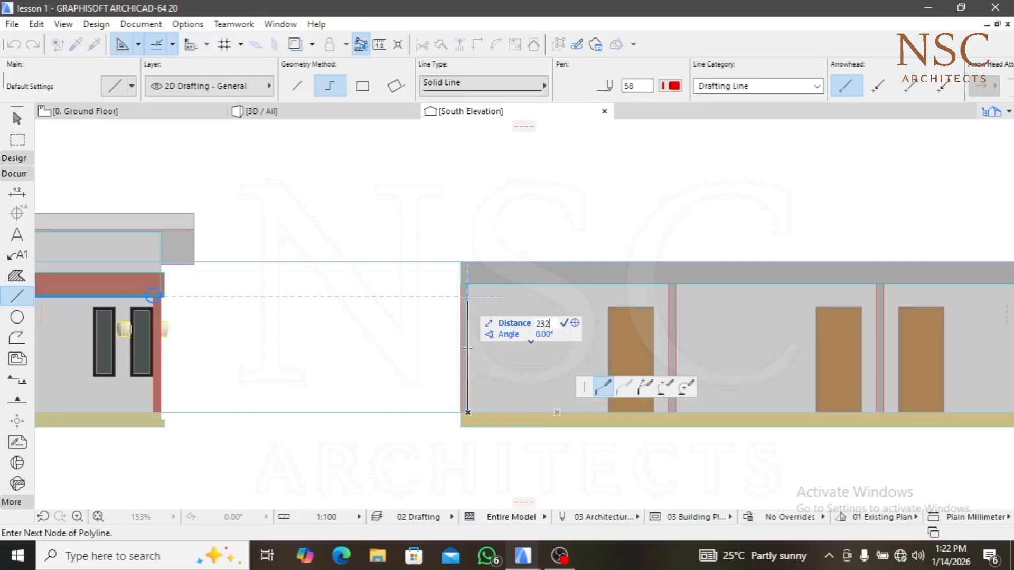
type("5")
key("Return")
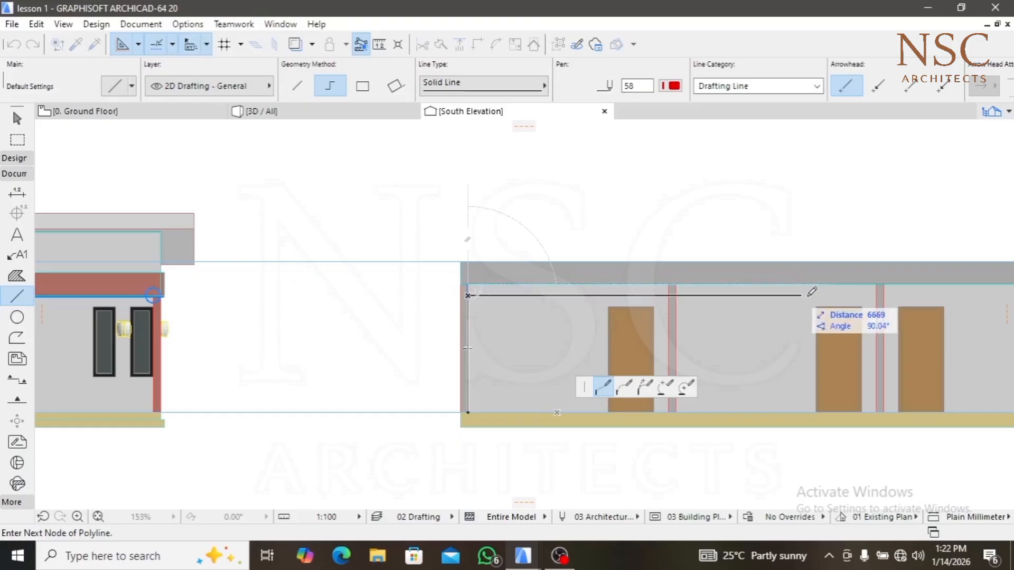
scroll(810, 290, "down", 1)
middle_click_drag(811, 300, 611, 317)
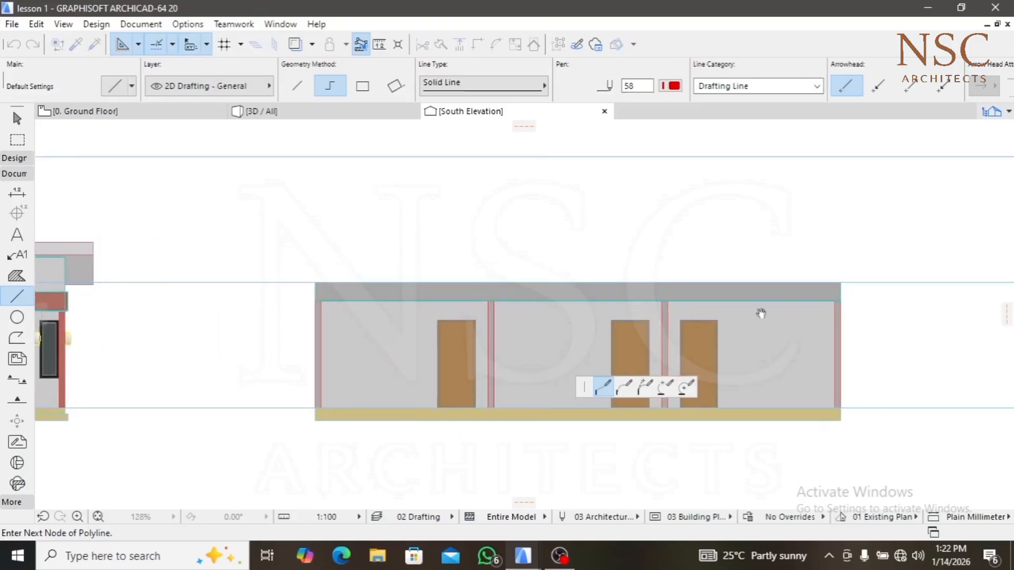
double_click(857, 310)
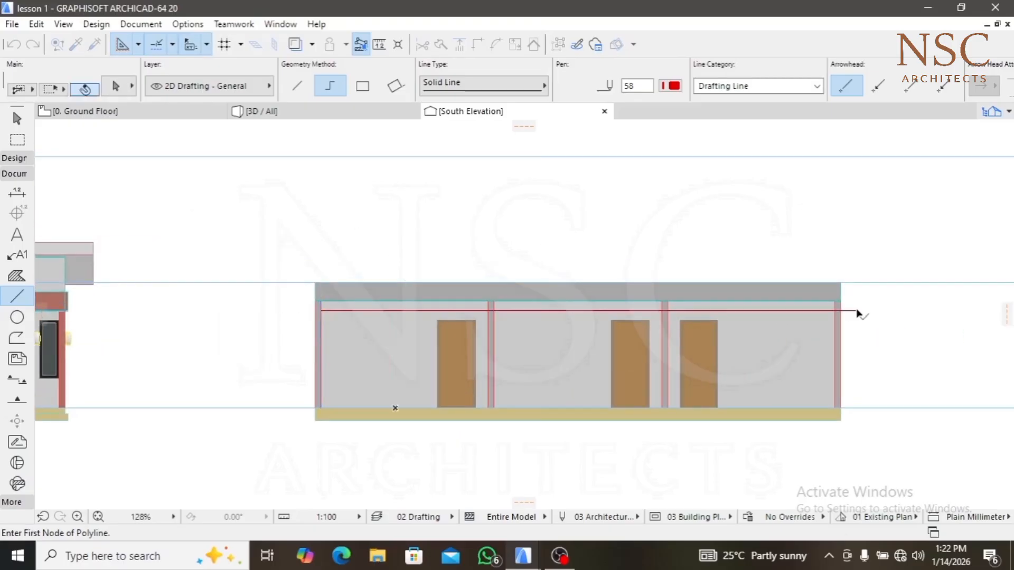
scroll(831, 298, "up", 6)
left_click(756, 299, "shift")
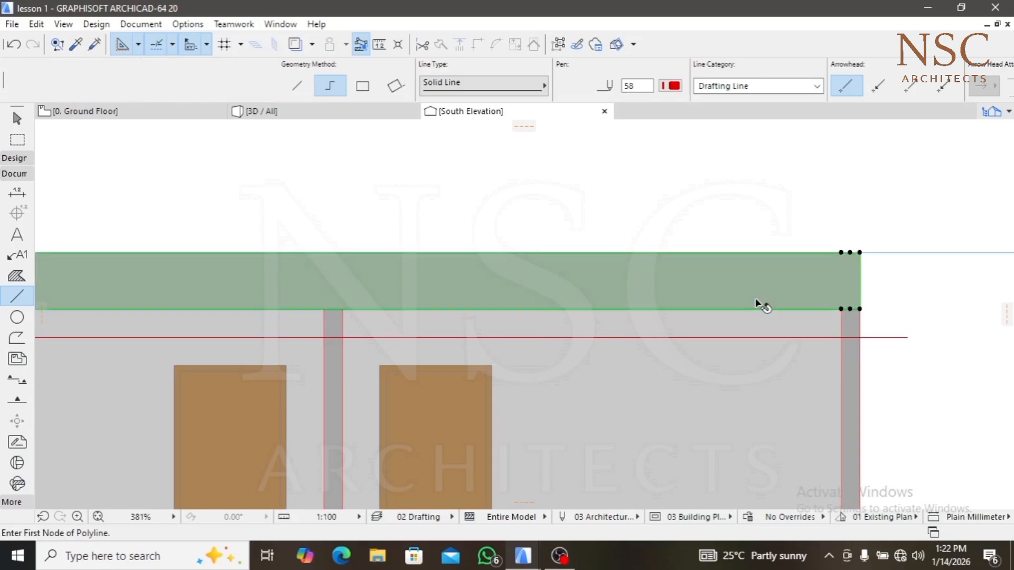
left_click(859, 309)
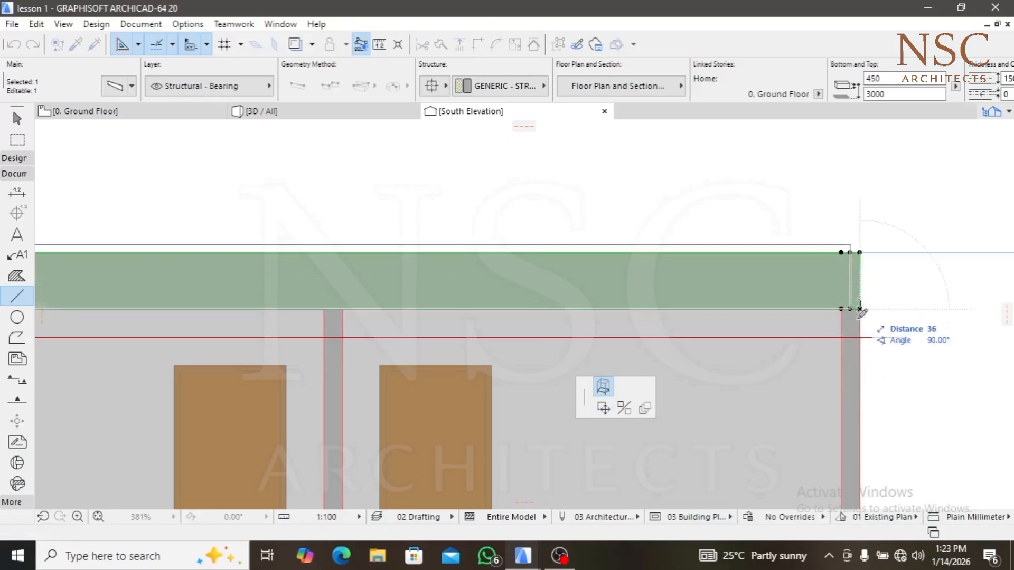
left_click(889, 265)
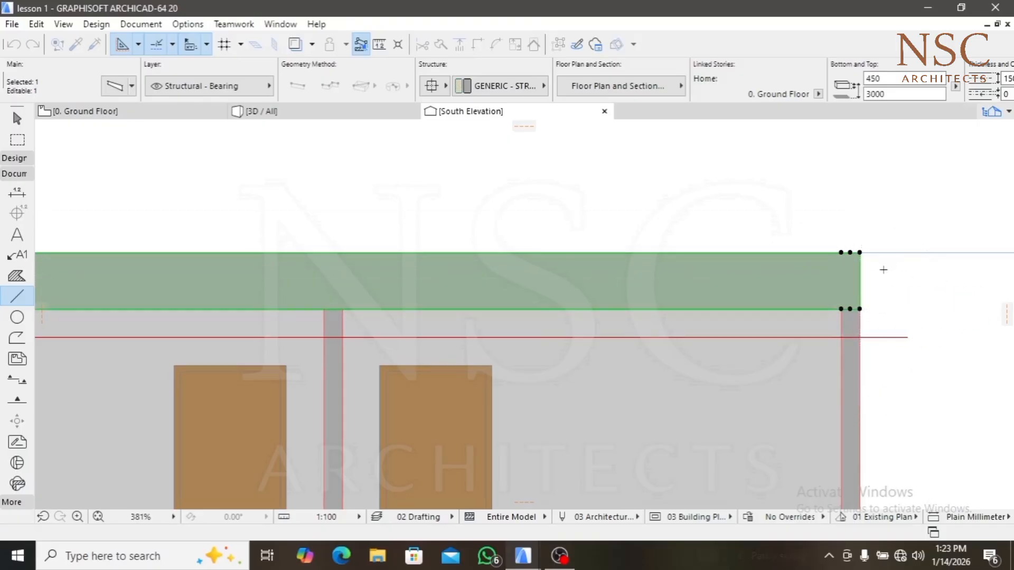
left_click(833, 309)
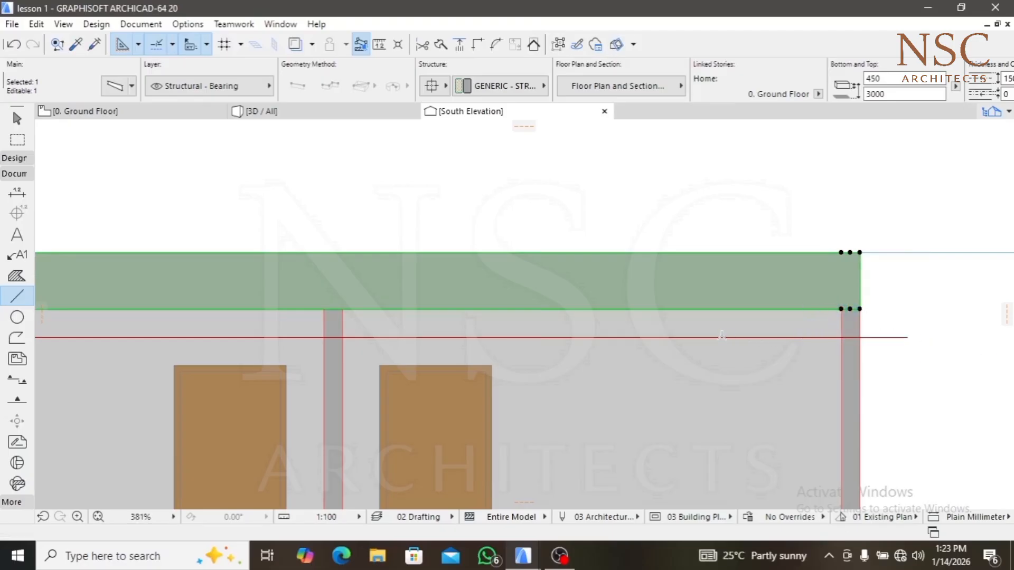
scroll(719, 325, "down", 5)
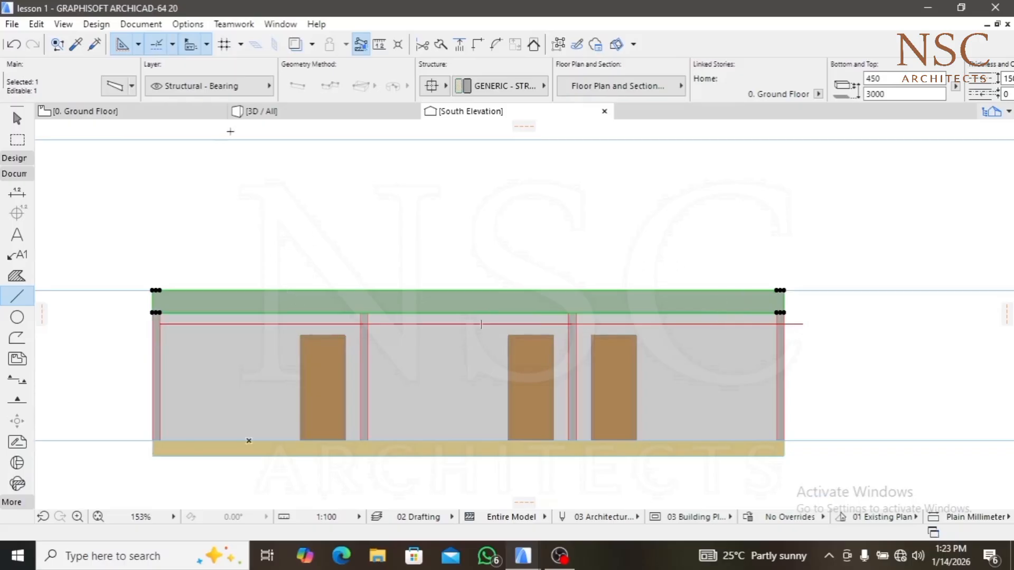
Return to the 3D view of the whole model, clear the selection and activate the Beam tool
left_click(289, 112)
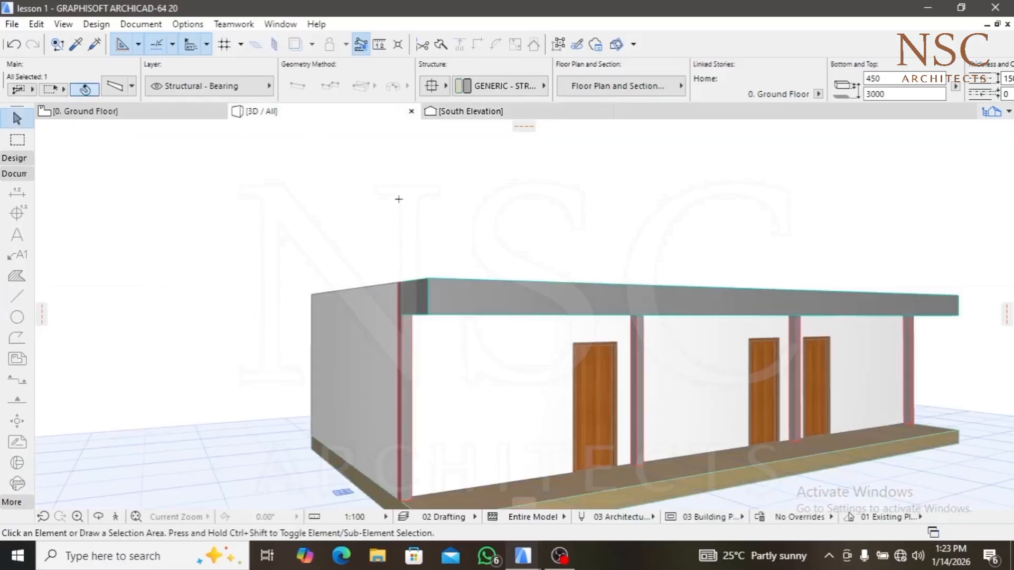
key("Escape")
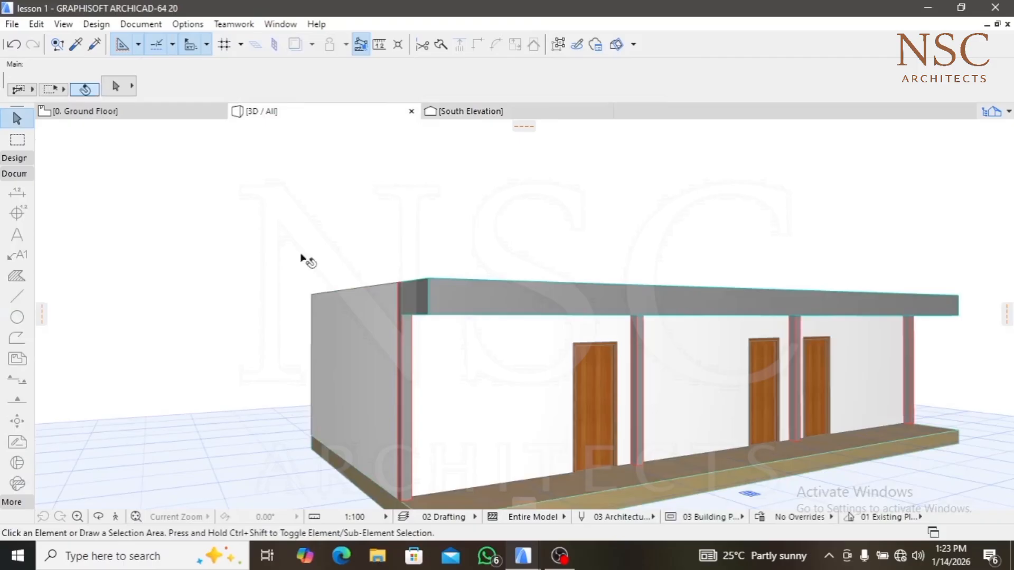
left_click(8, 161)
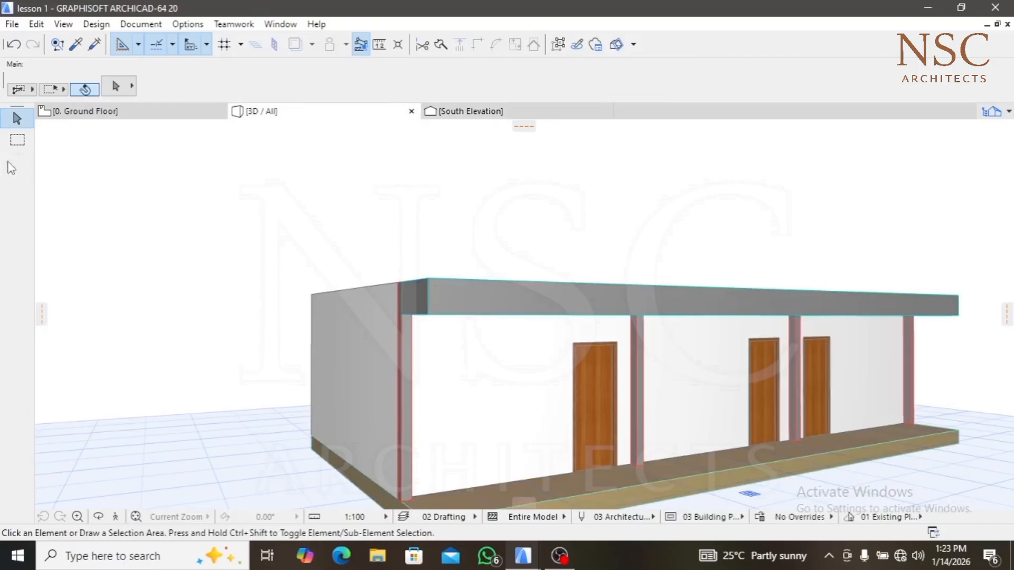
left_click(16, 280)
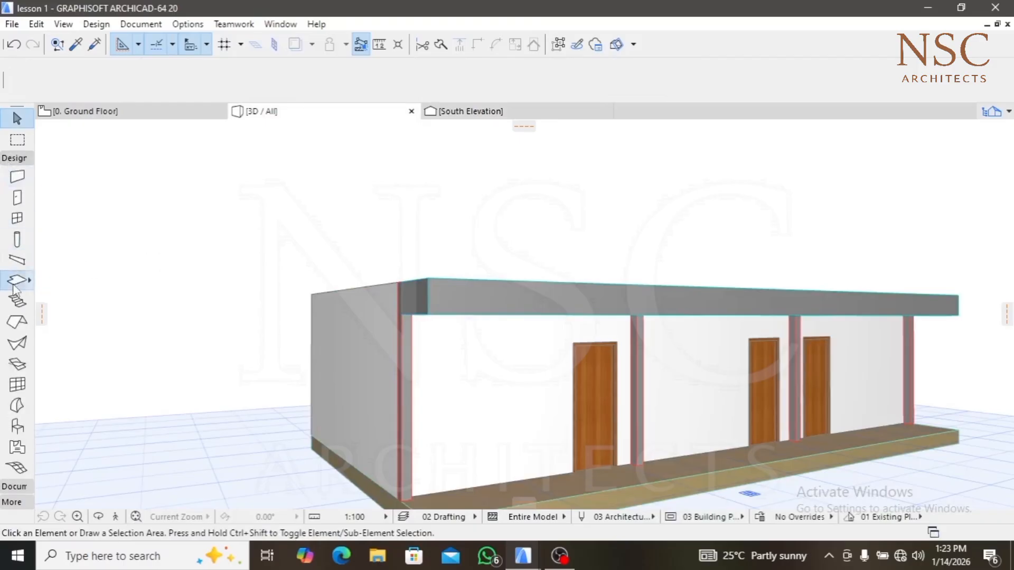
left_click(17, 259)
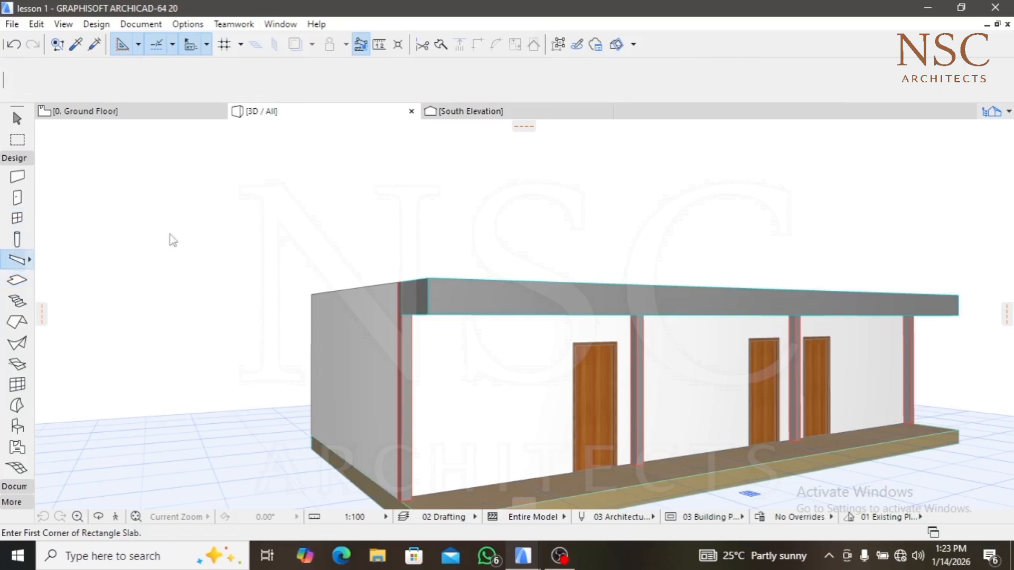
key("ctrl+a")
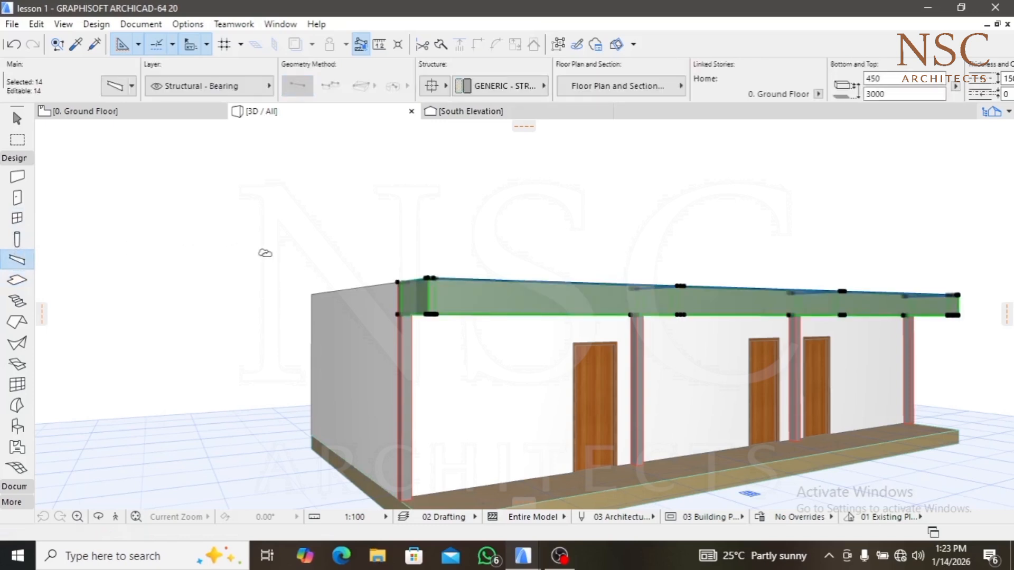
left_click(421, 312)
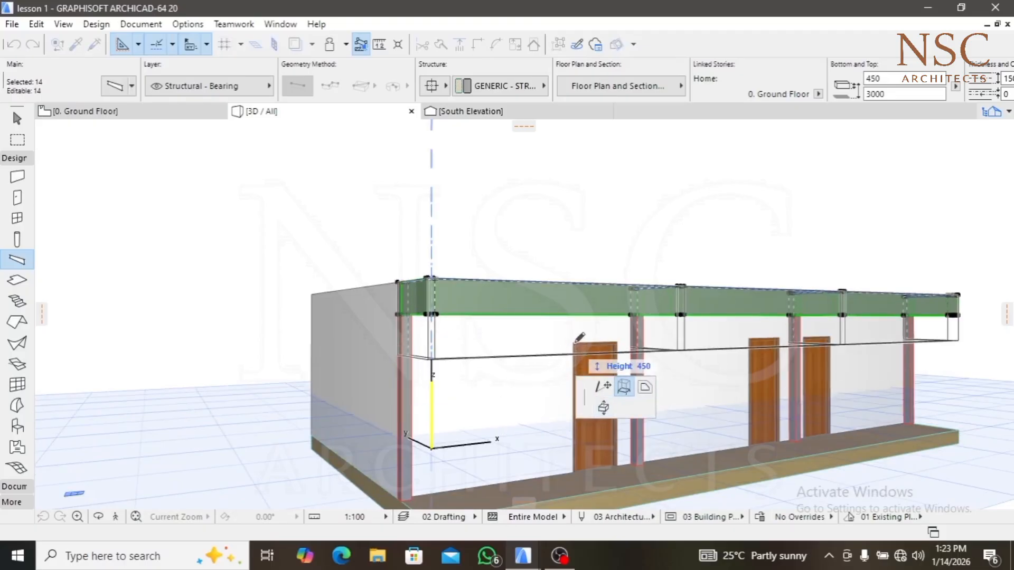
left_click(603, 407)
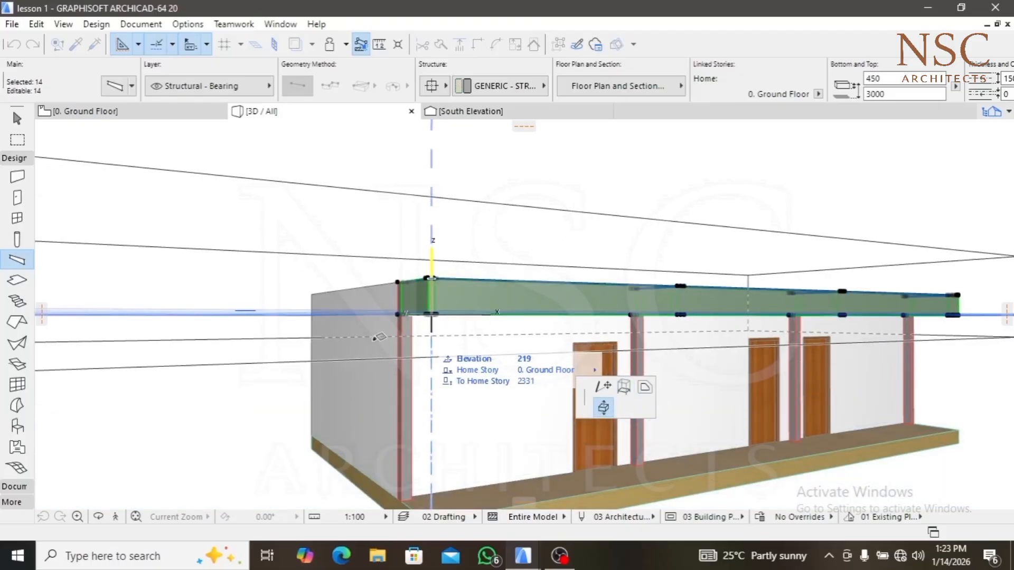
scroll(419, 330, "down", 2)
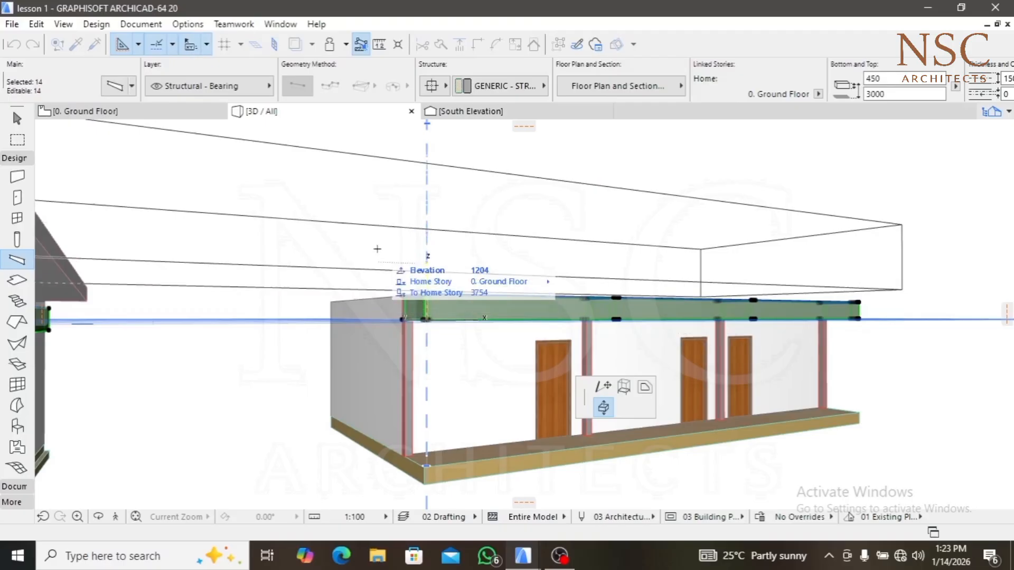
key("Escape")
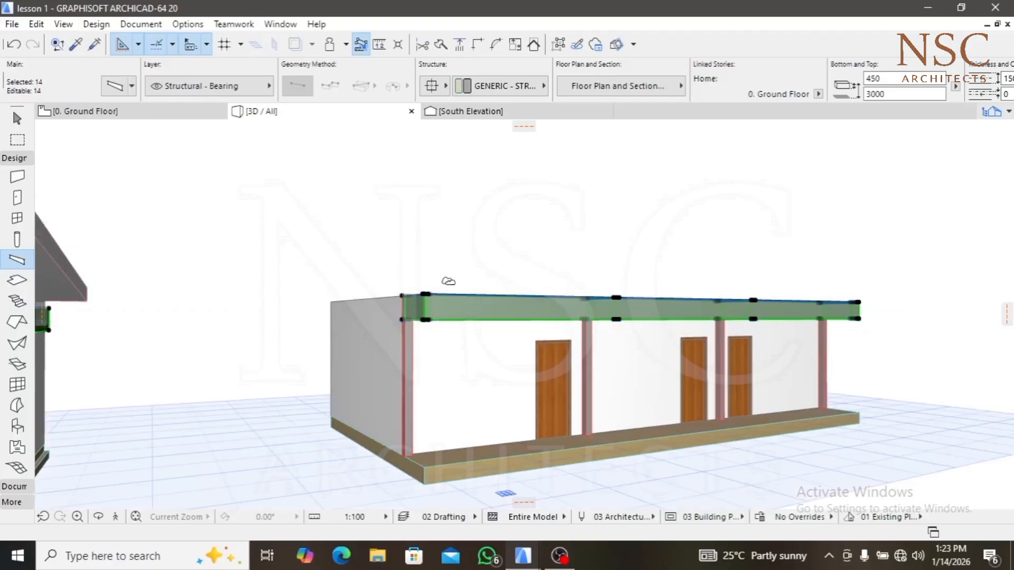
scroll(237, 267, "down", 3)
middle_click_drag(227, 278, 488, 289)
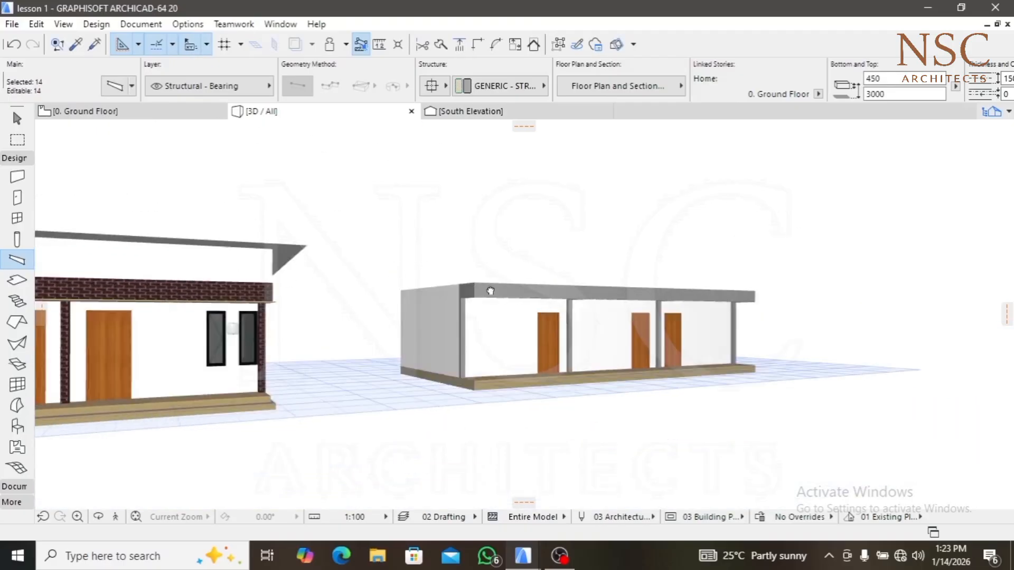
mouse_move(261, 296)
middle_mouse_down()
mouse_move(290, 299)
mouse_move(188, 298)
mouse_move(256, 297)
middle_mouse_up()
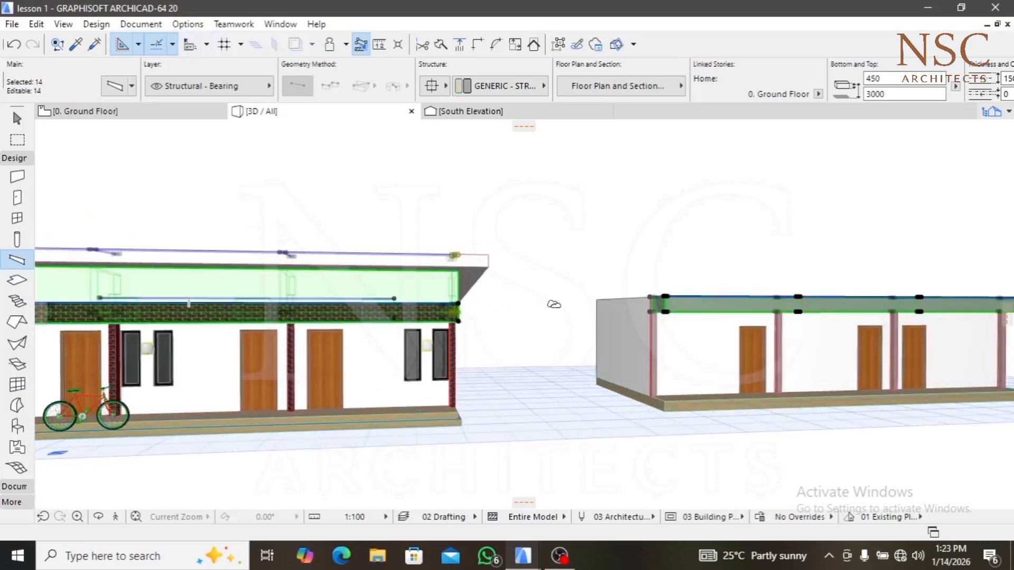
middle_click_drag(618, 307, 612, 305, "shift")
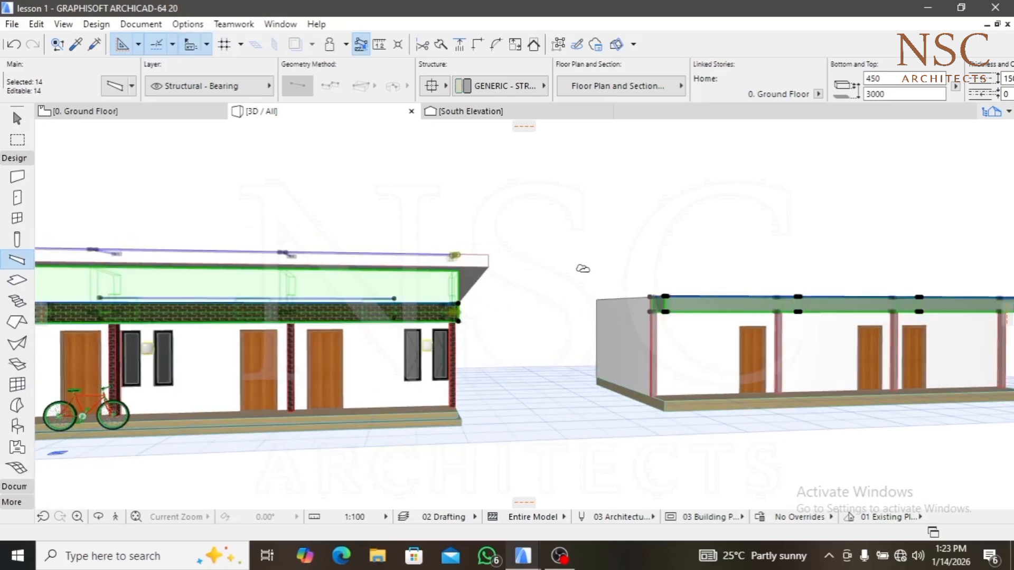
key("Escape")
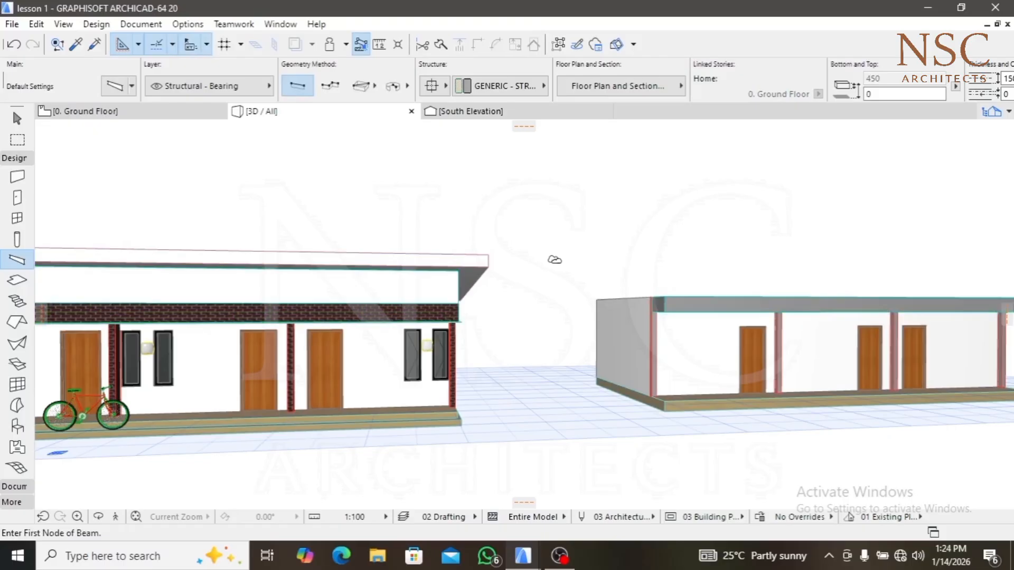
Select only the long front veranda beam of the new building and the short end beam facing the reference house
middle_click_drag(689, 315, 623, 327, "shift")
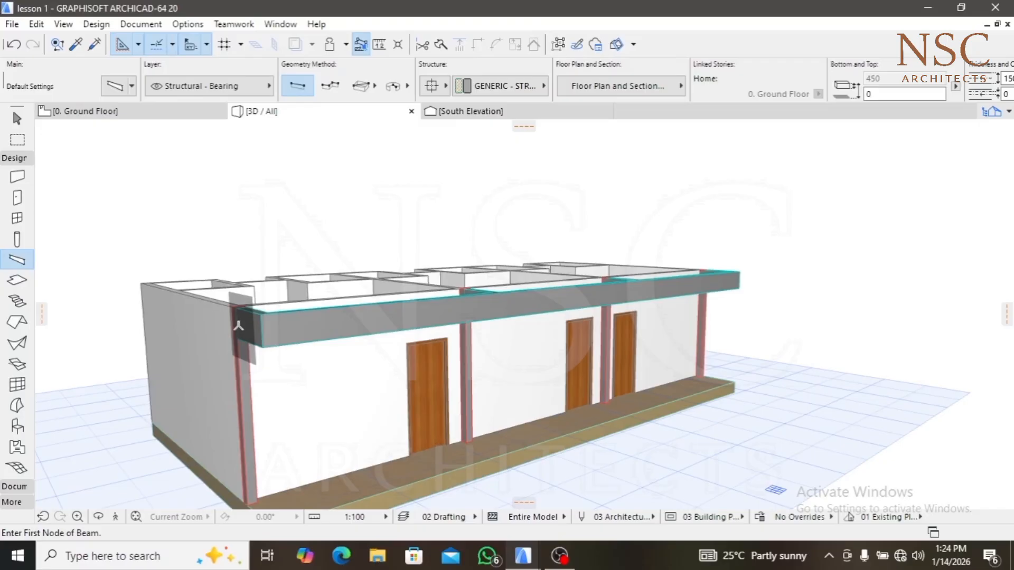
key("shift")
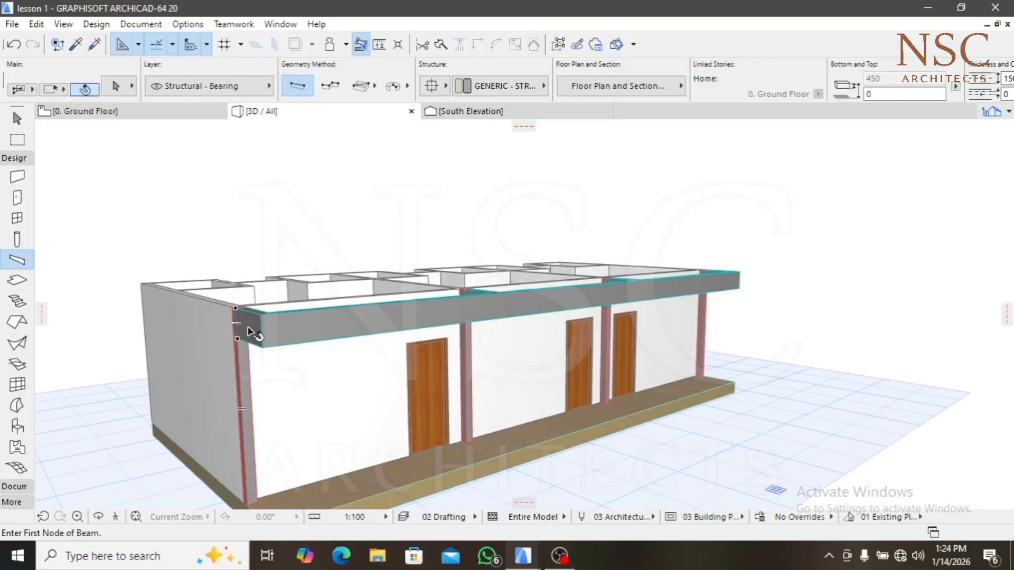
left_click(322, 333, "shift")
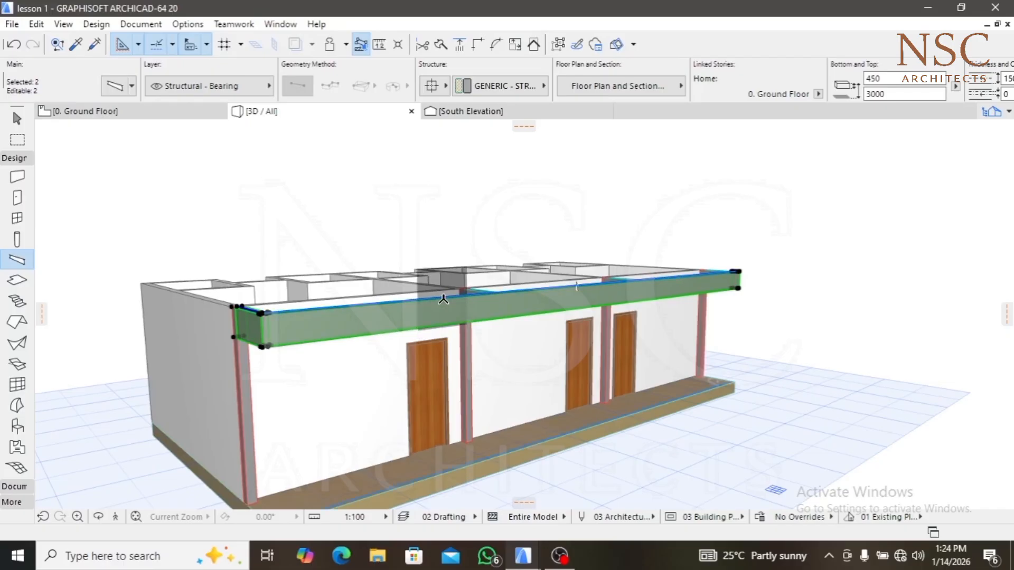
scroll(753, 297, "up", 2)
middle_click_drag(686, 309, 428, 312, "shift")
scroll(739, 269, "down", 2)
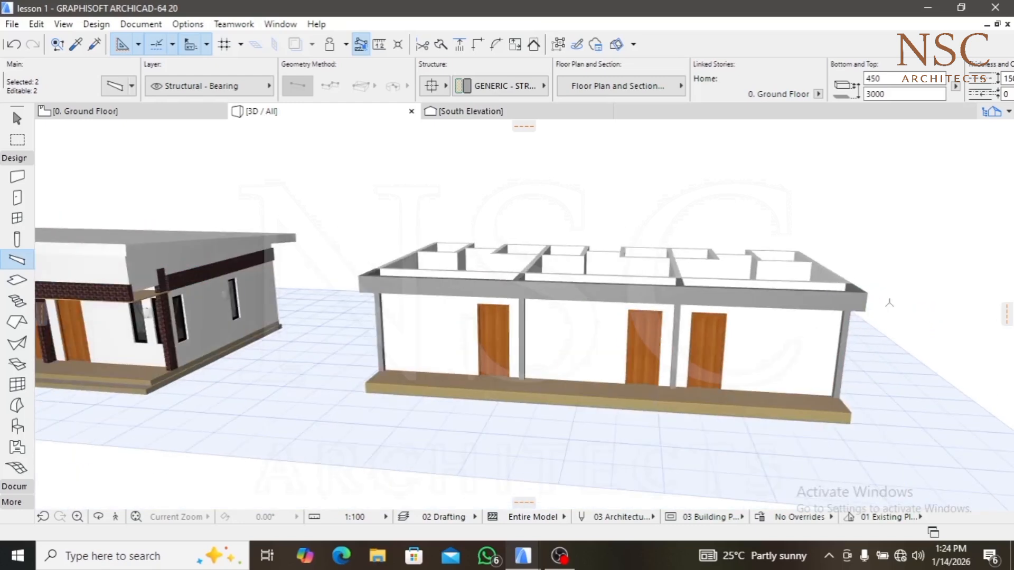
middle_click_drag(889, 303, 370, 293, "shift")
scroll(640, 322, "up", 3)
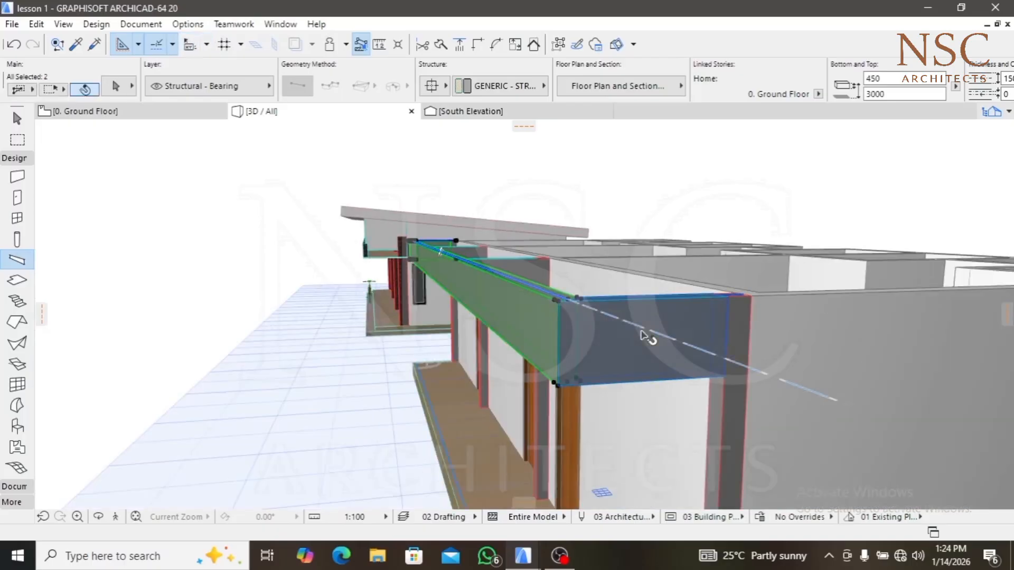
left_click(643, 335, "shift")
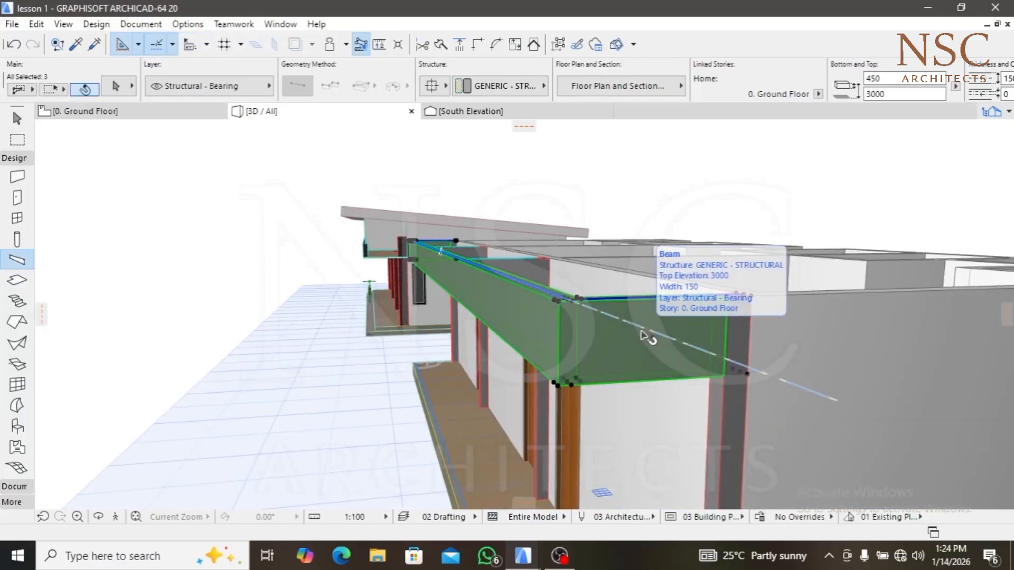
left_click(645, 337, "shift")
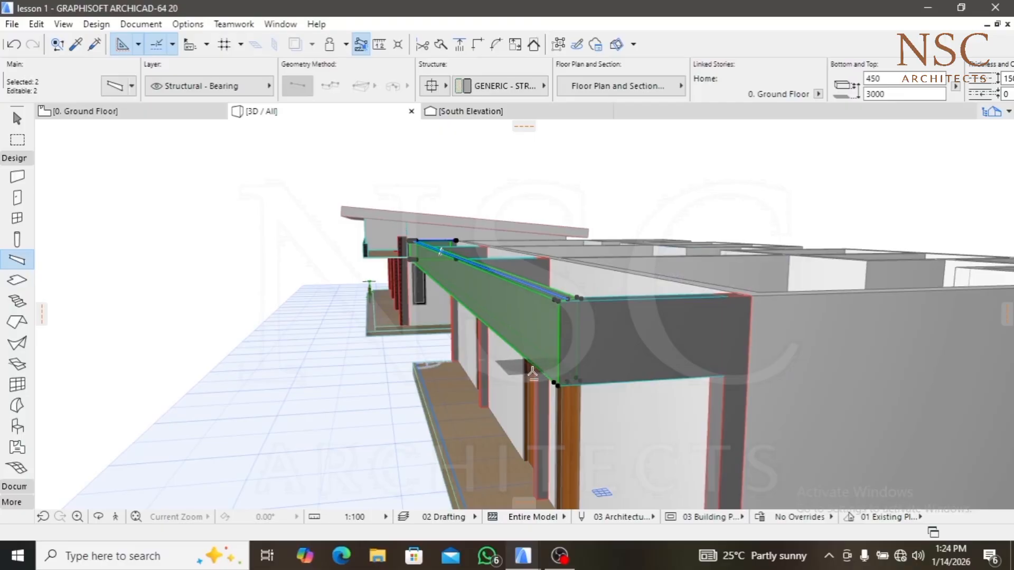
Move the two selected veranda beams straight down 225 mm, aligning their undersides with the reference house's veranda beam at 2325 mm
scroll(534, 373, "down", 10)
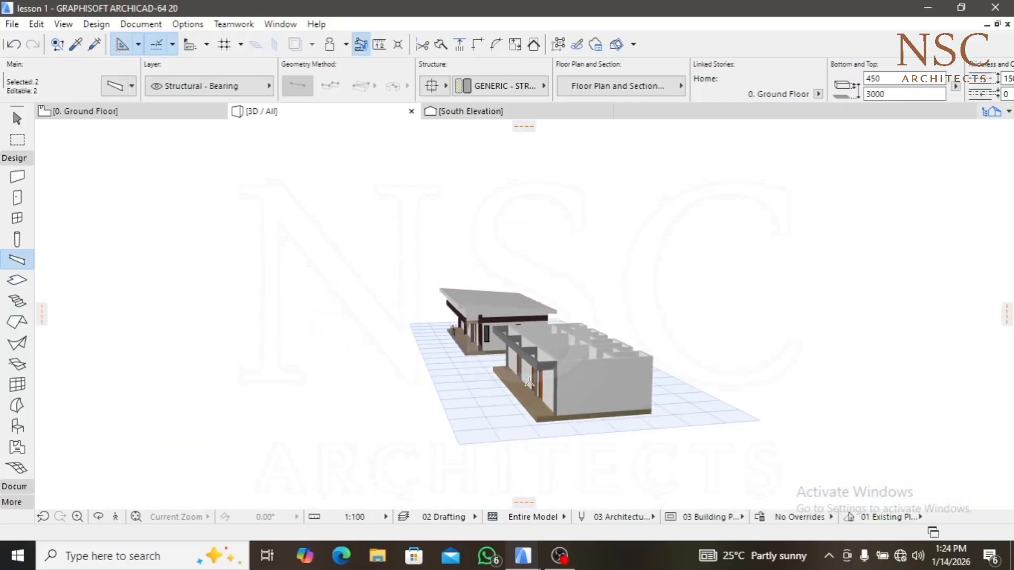
scroll(539, 381, "up", 10)
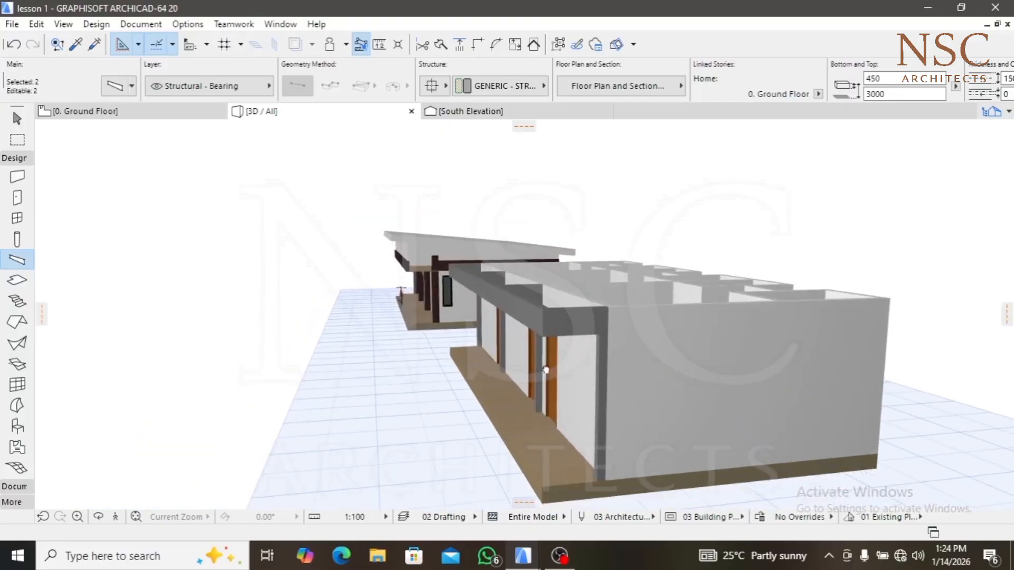
middle_click_drag(568, 363, 674, 363, "shift")
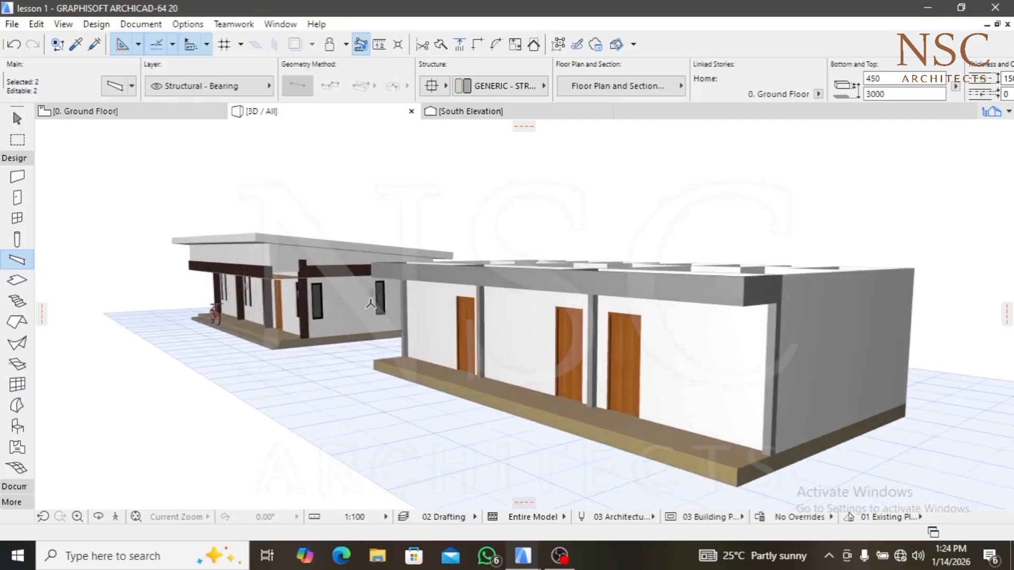
scroll(370, 298, "up", 5)
middle_click_drag(367, 302, 454, 320, "shift")
middle_click_drag(285, 308, 453, 331)
scroll(452, 331, "up", 1)
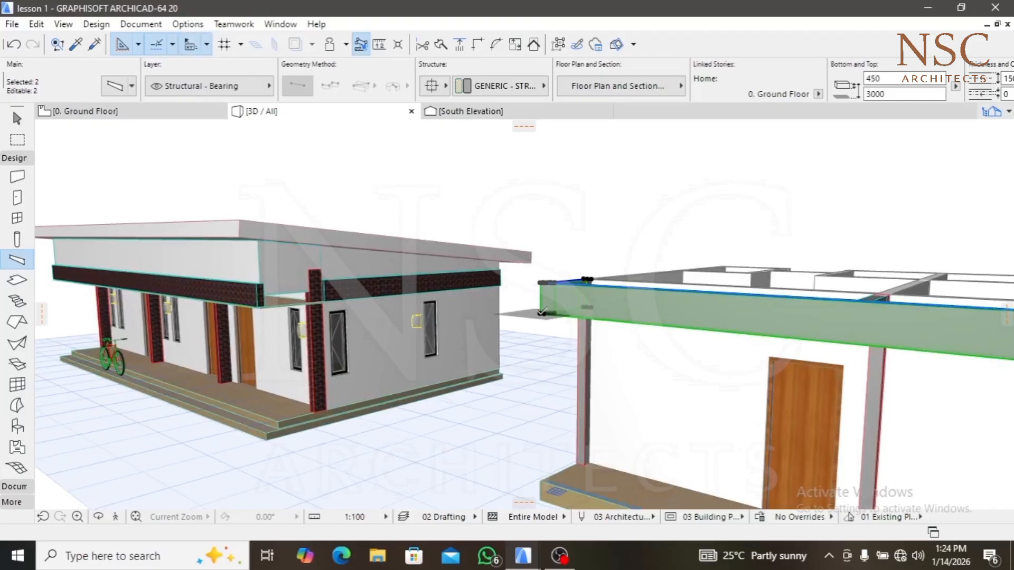
left_click(541, 311)
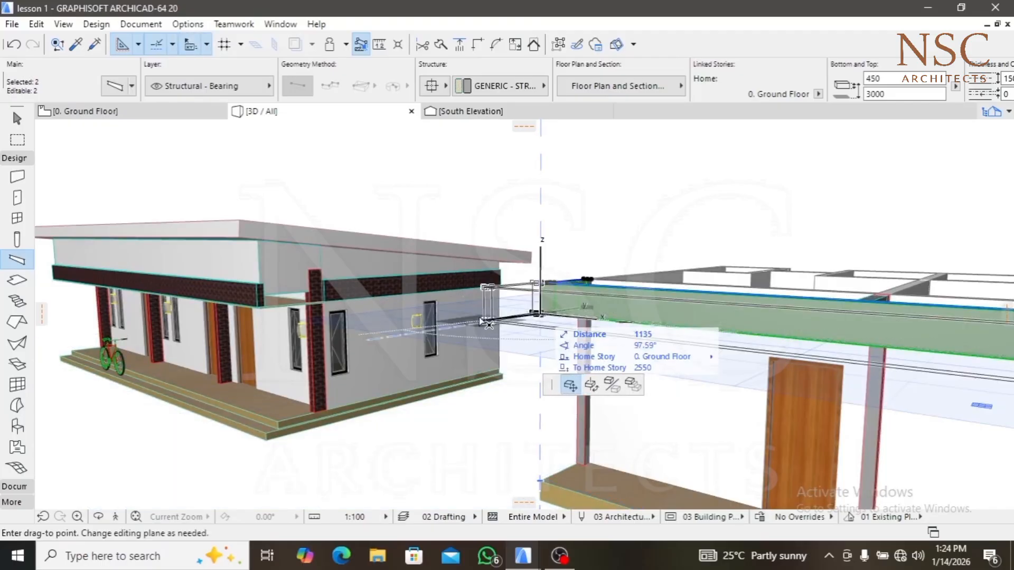
left_click(481, 320)
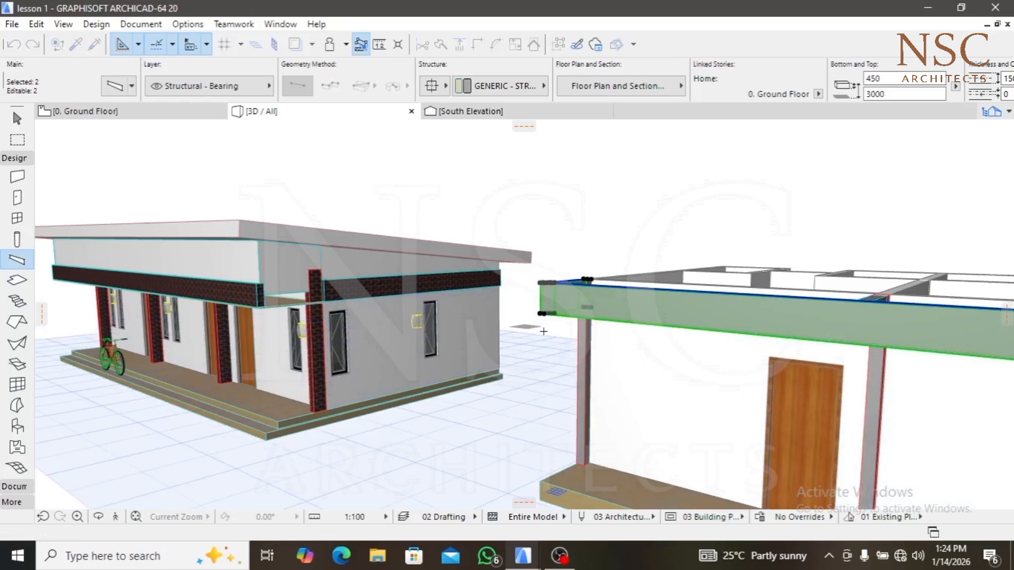
left_click(540, 314)
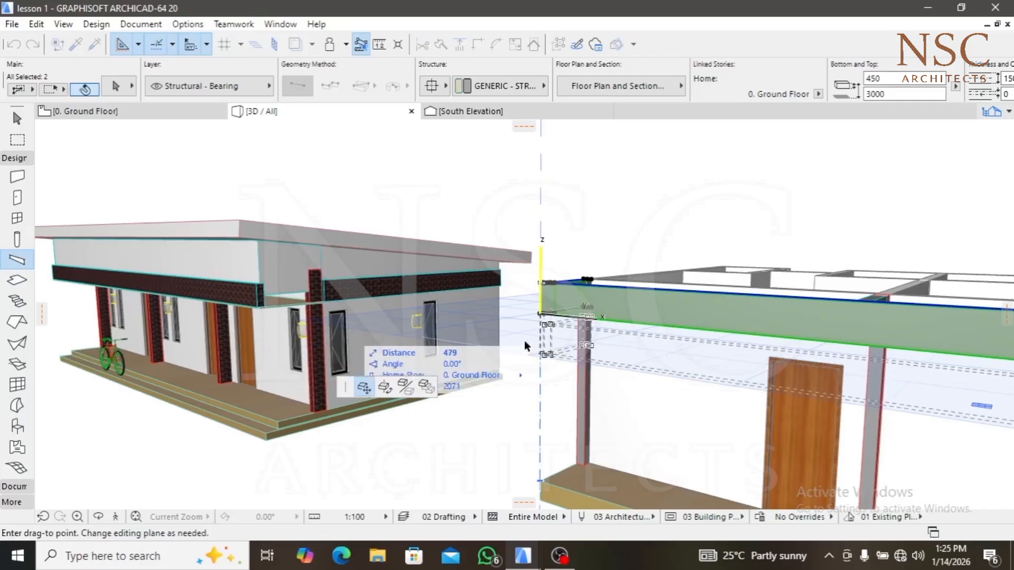
scroll(528, 337, "up", 5)
scroll(549, 334, "down", 6)
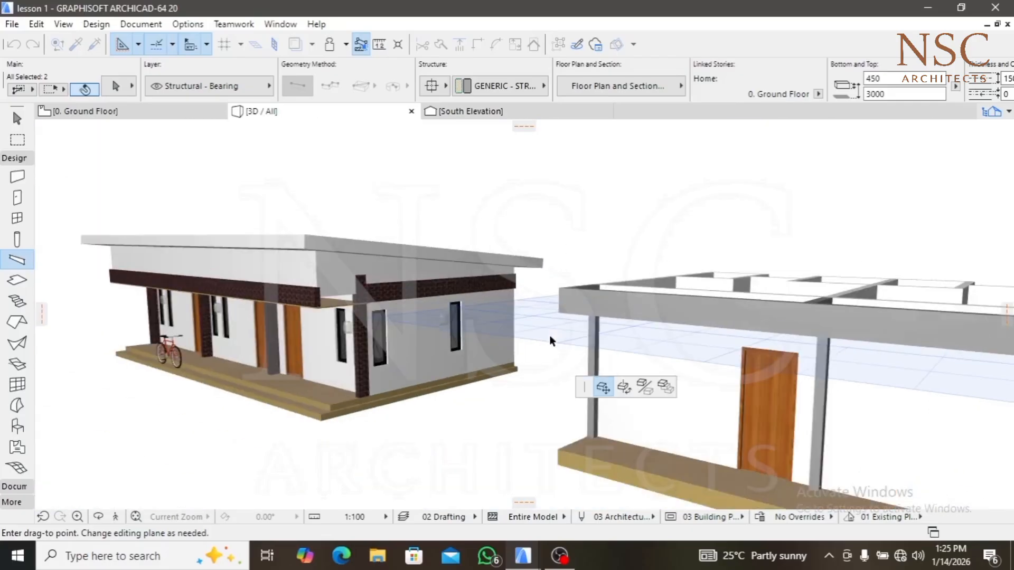
scroll(549, 335, "up", 3)
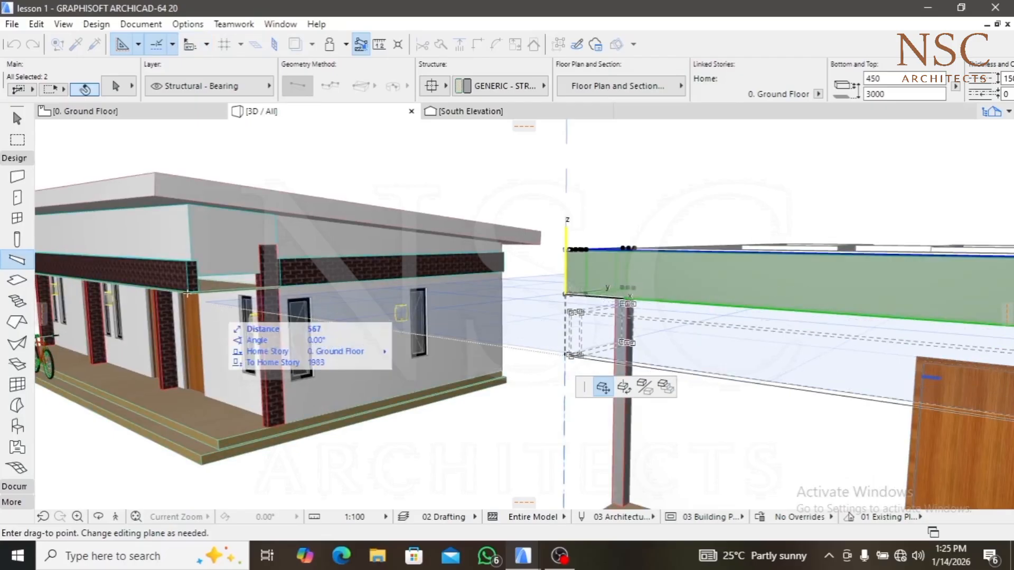
key("n")
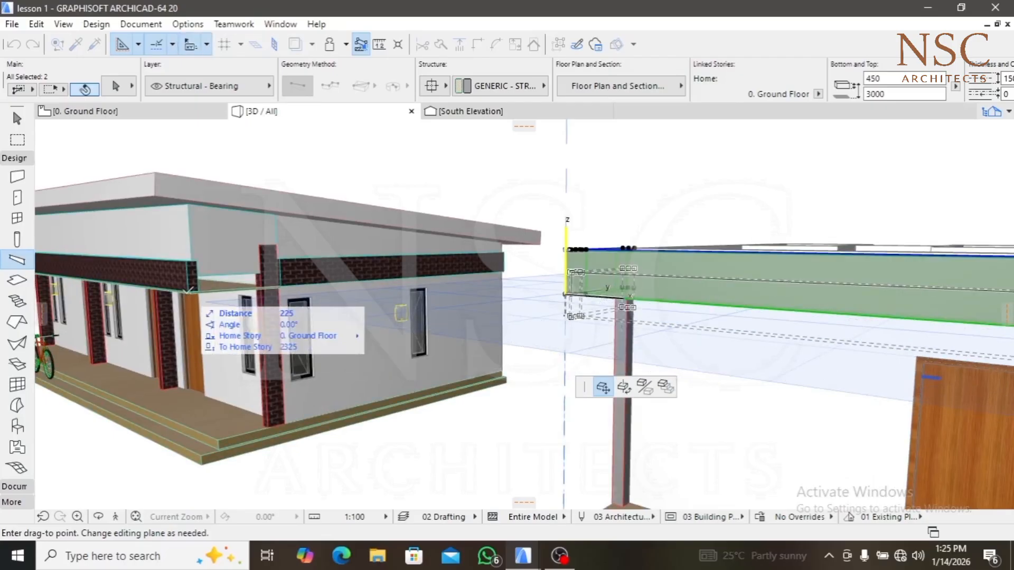
left_click(189, 291)
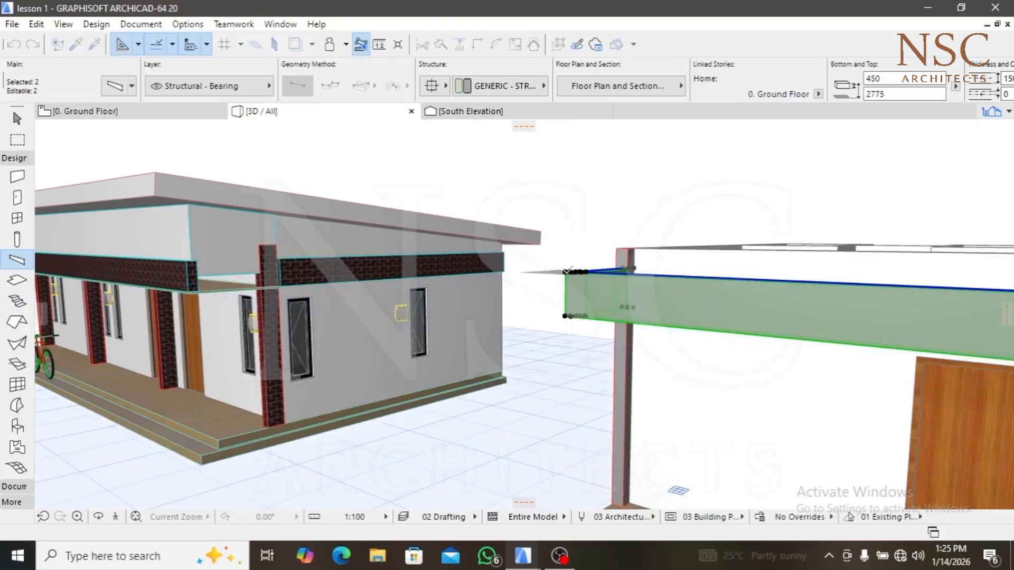
left_click(567, 272)
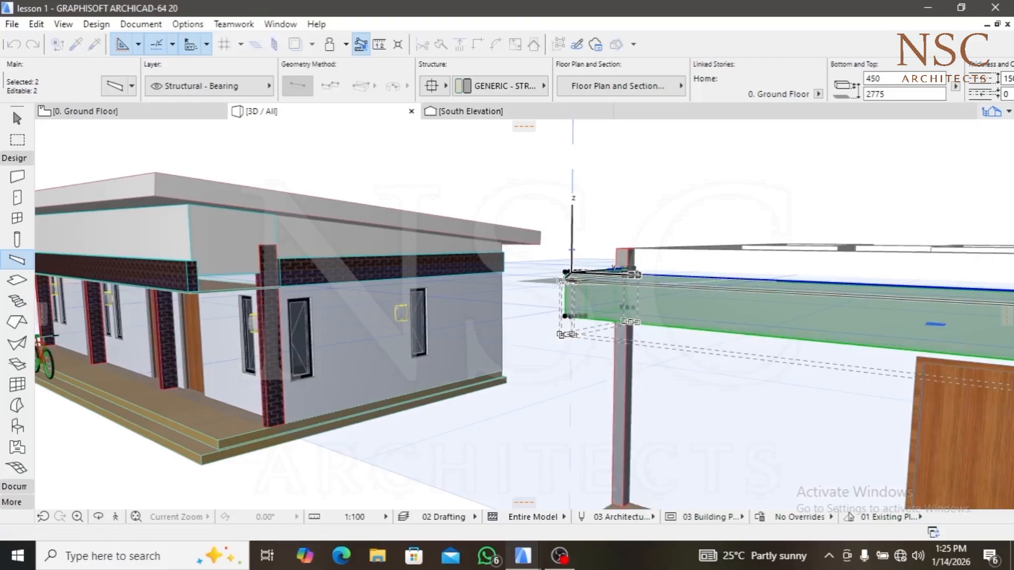
left_click(564, 281)
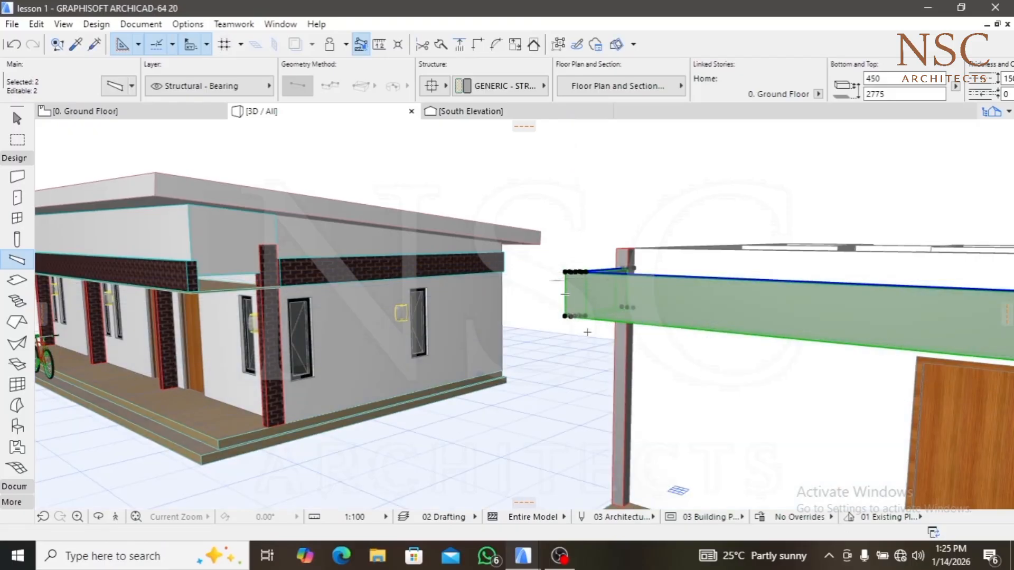
scroll(587, 332, "down", 6)
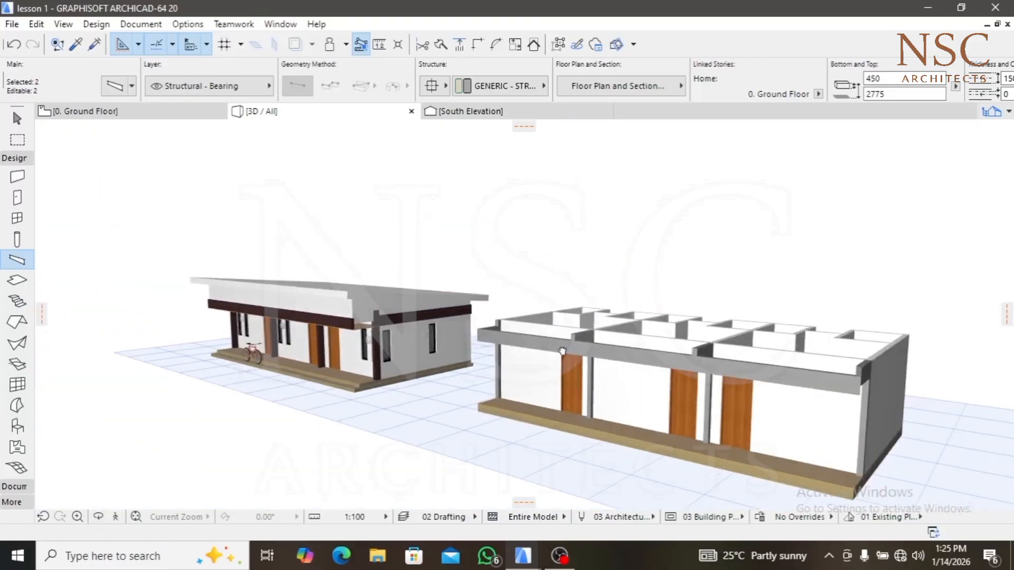
Move the new building's short veranda end beam farthest from the reference house straight down 225 mm, level with the lowered front beam
scroll(739, 389, "up", 3)
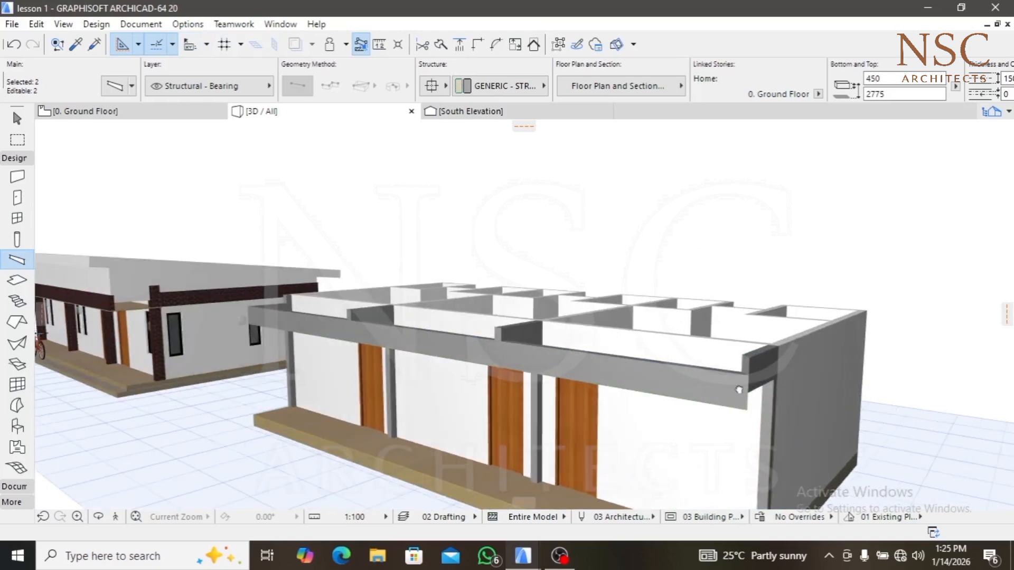
middle_click_drag(738, 390, 520, 367)
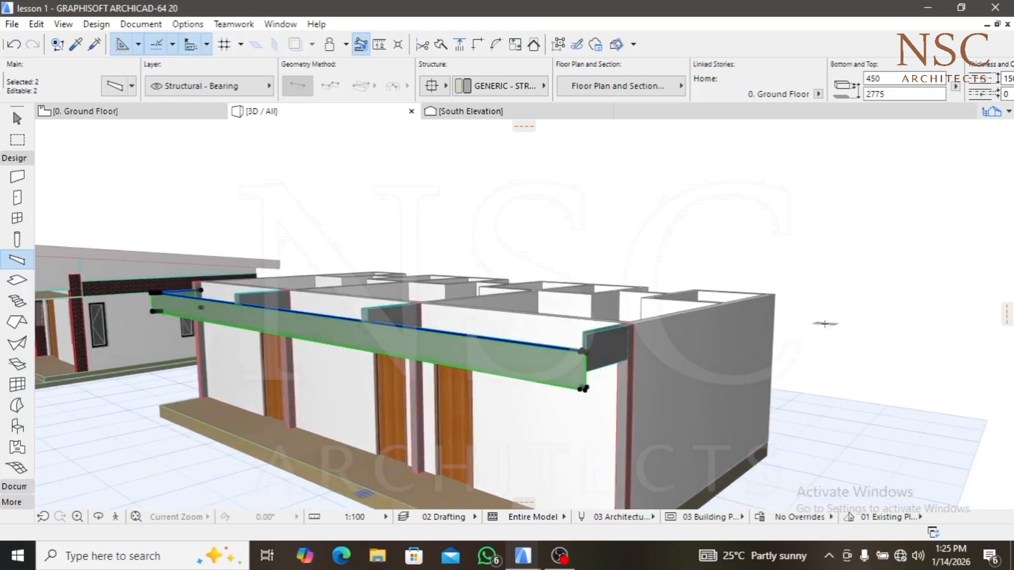
key("ctrl+z")
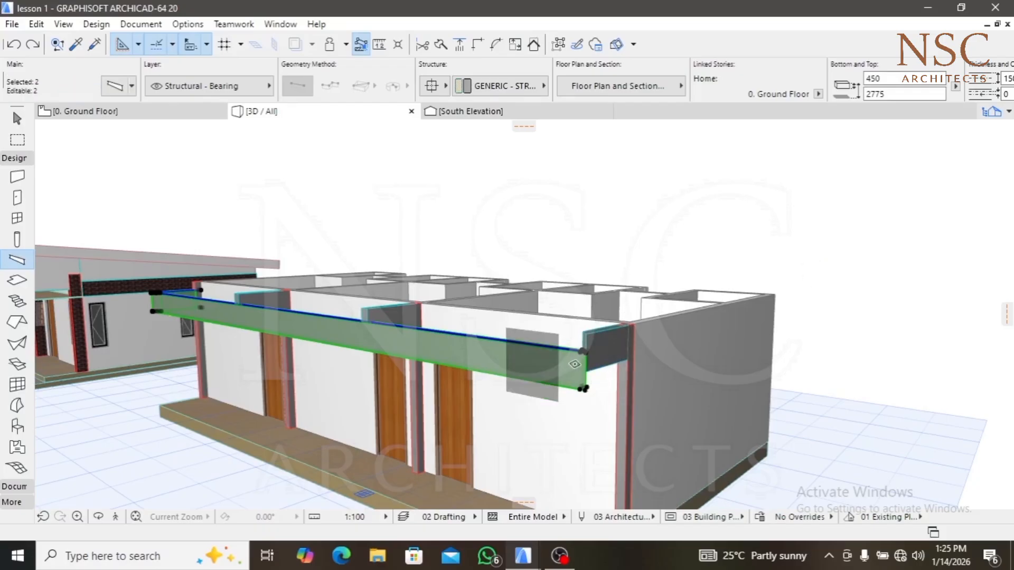
key("Escape")
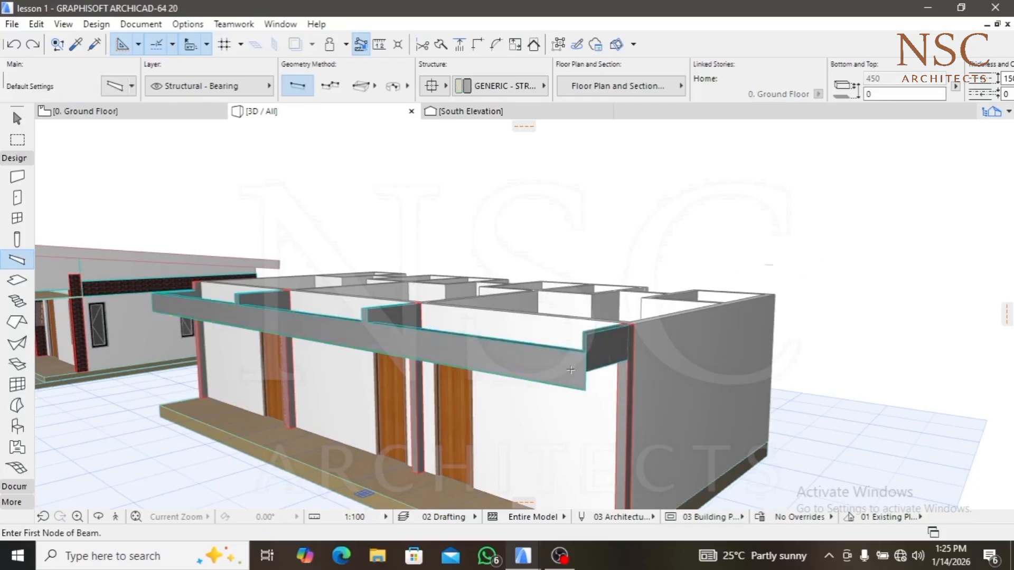
key("shift")
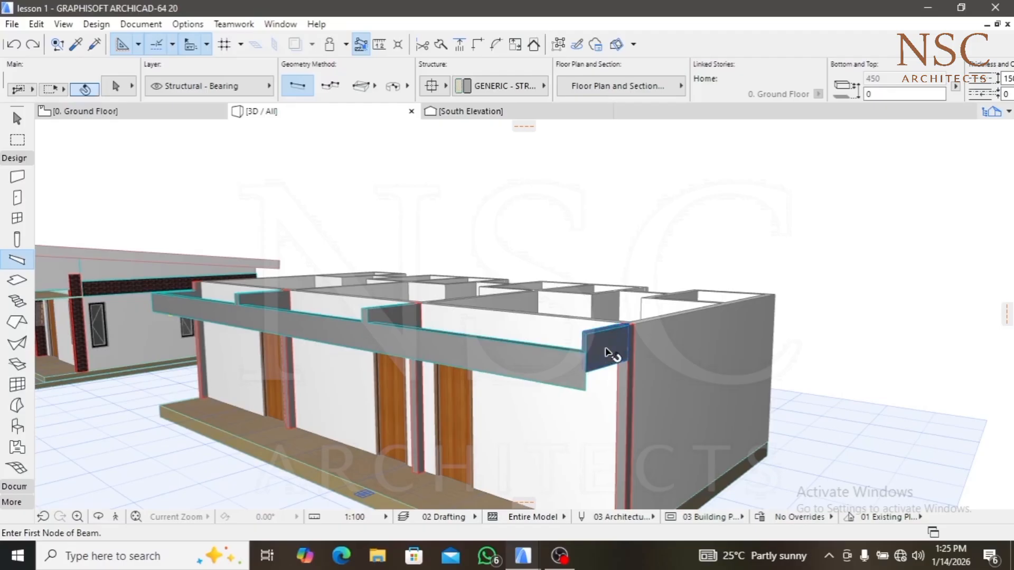
left_click(605, 350, "shift")
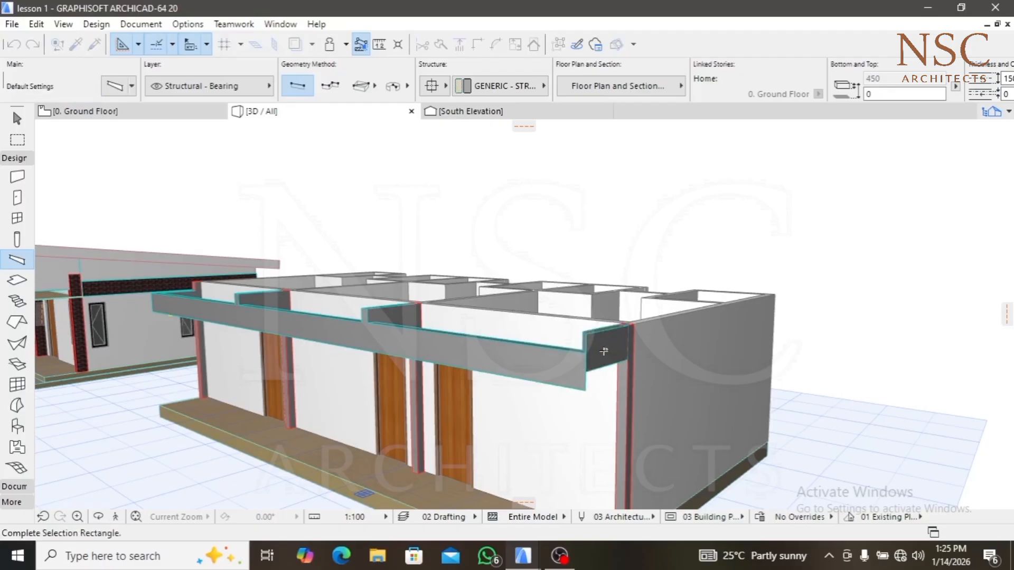
left_click(604, 344)
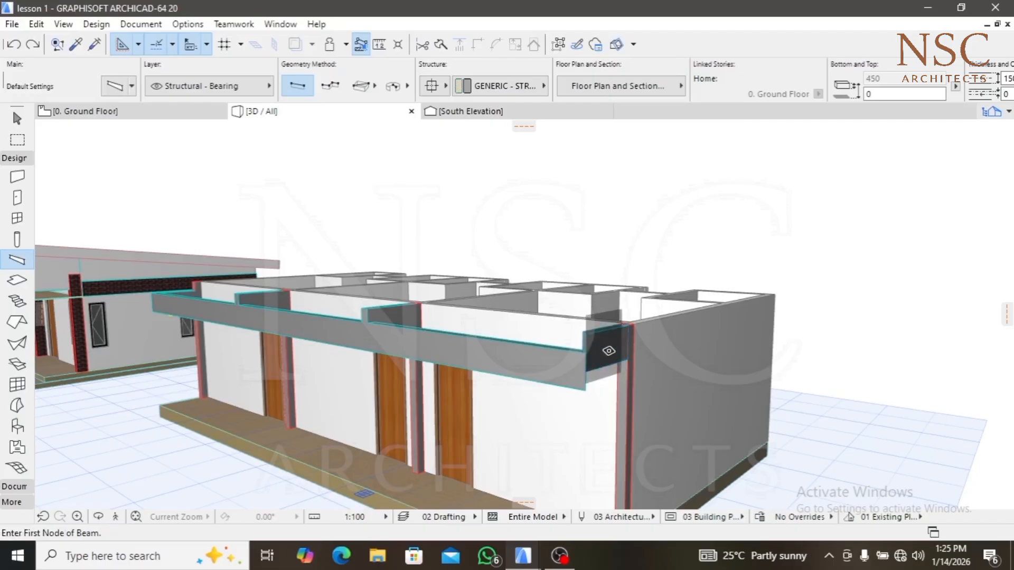
left_click(605, 346)
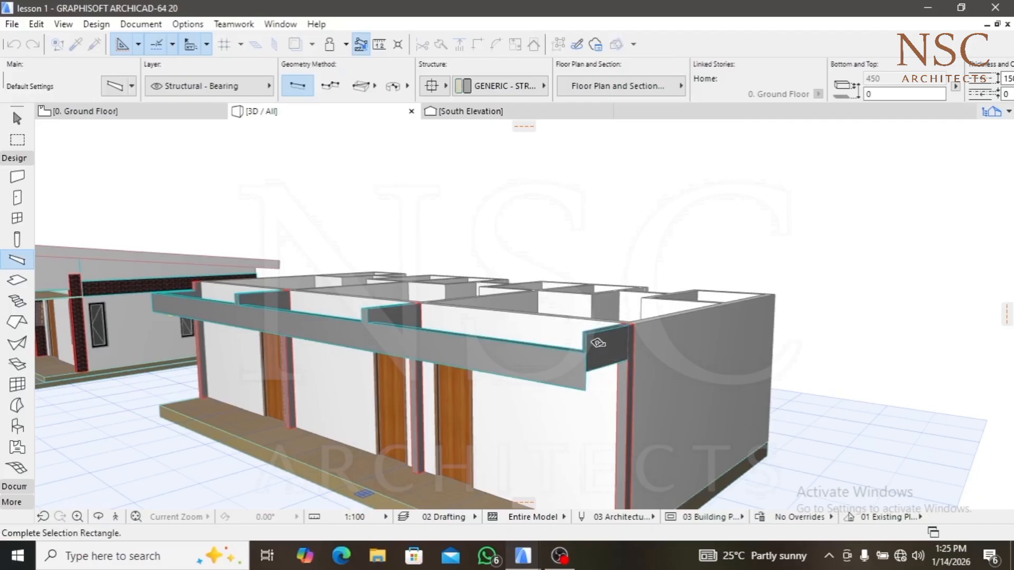
left_click(599, 343)
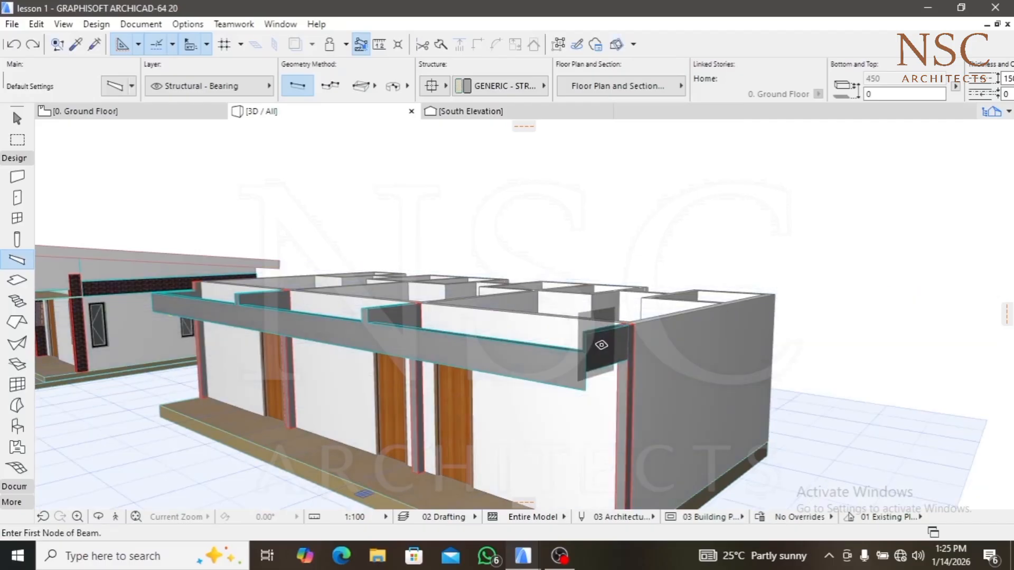
key("shift")
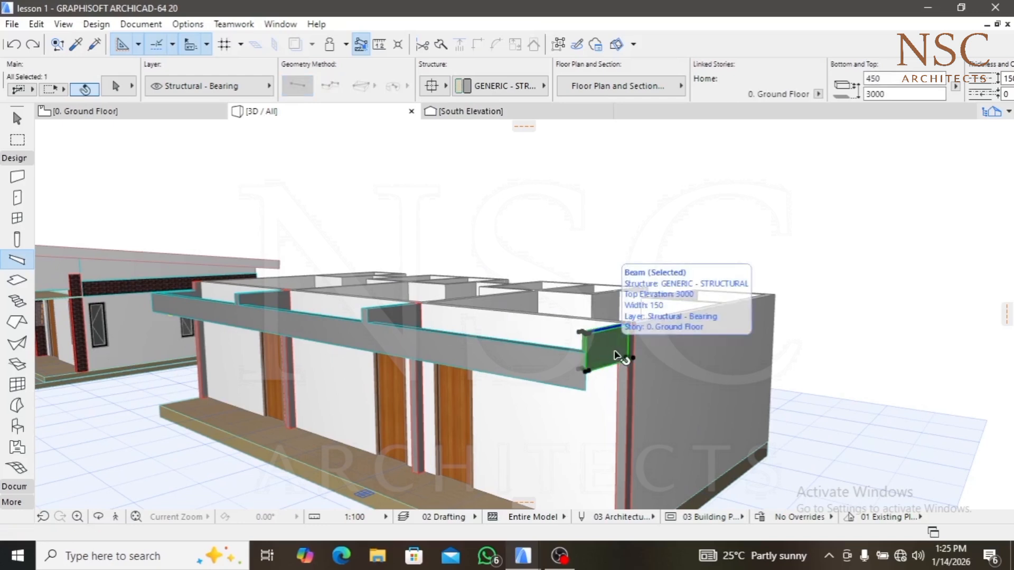
left_click(610, 353)
left_click(635, 357)
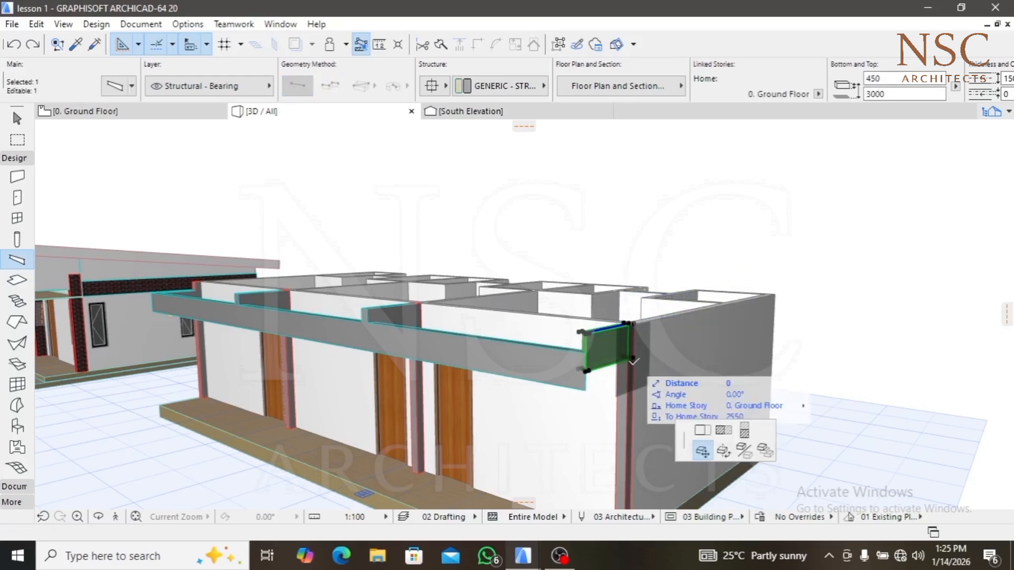
key("shift")
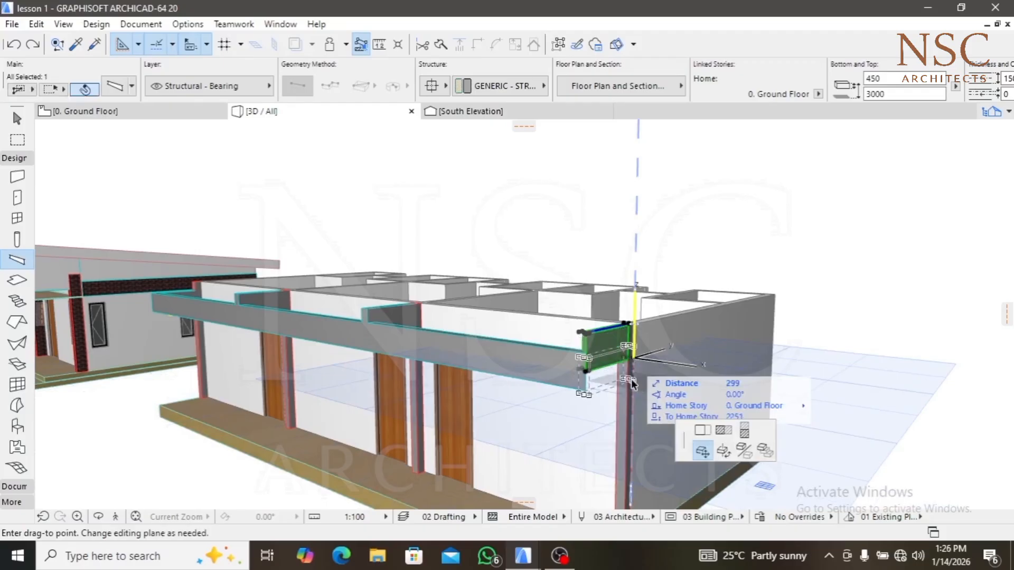
left_click(586, 391)
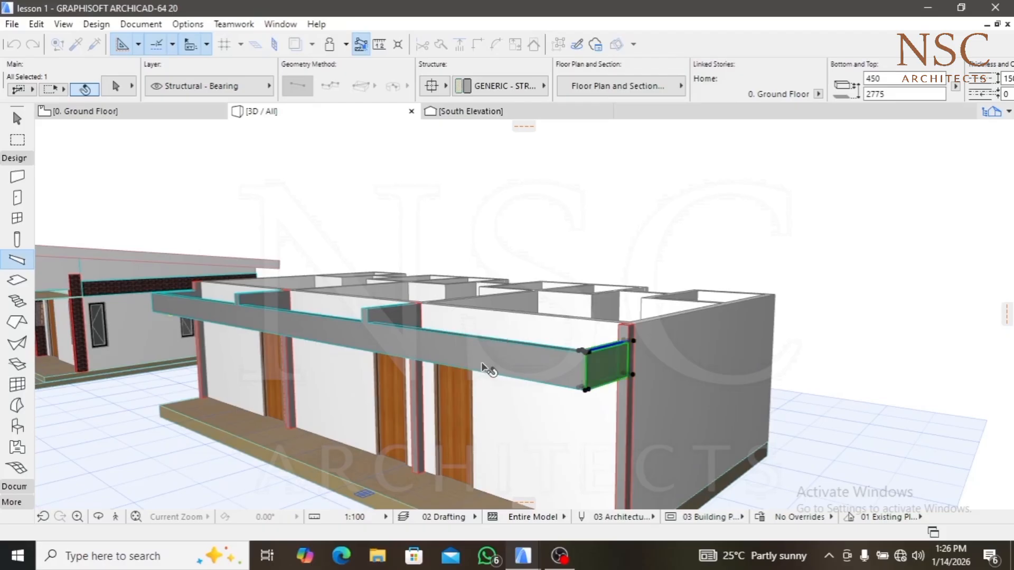
Add the long front beam and the opposite end beam to the selection and stretch all three upward 225 mm to a 3000 mm top
mouse_move(481, 364)
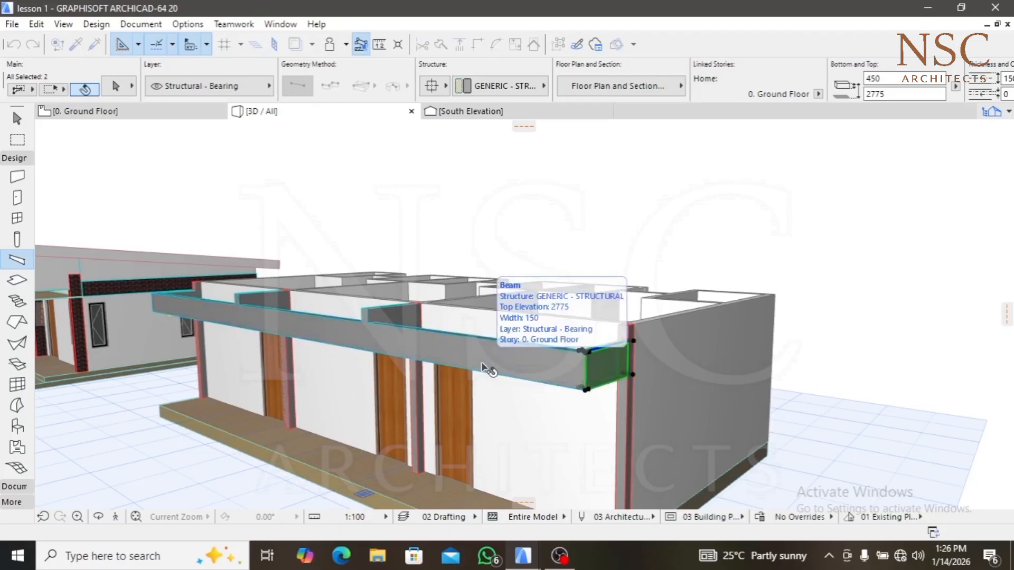
left_click(480, 362)
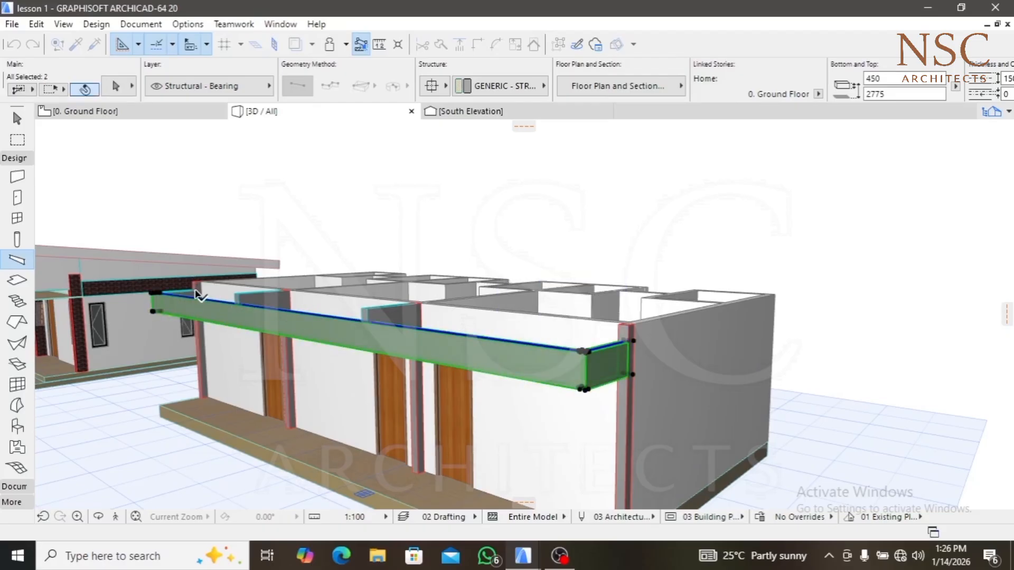
mouse_move(193, 297)
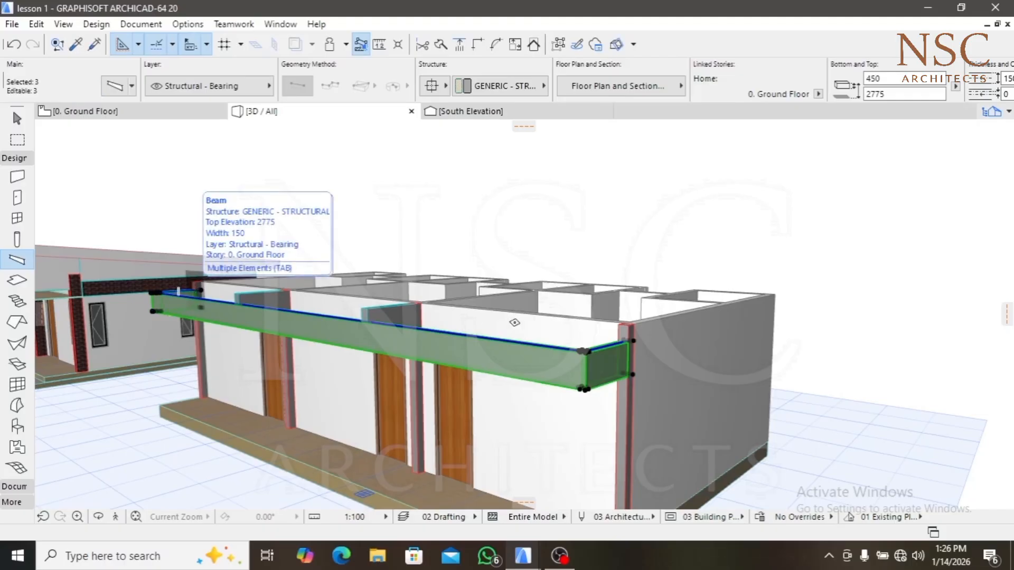
left_click(585, 347)
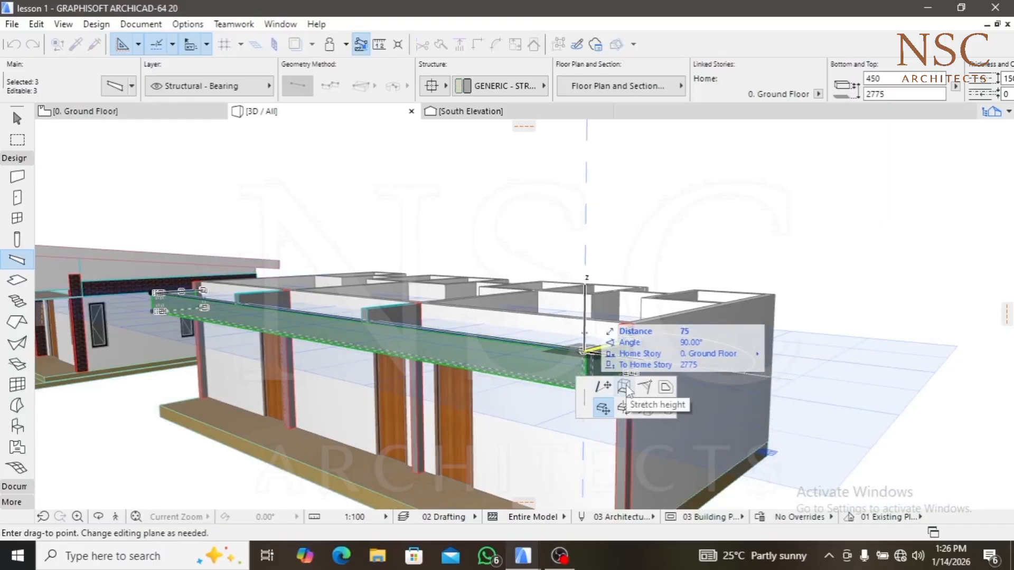
left_click(625, 388)
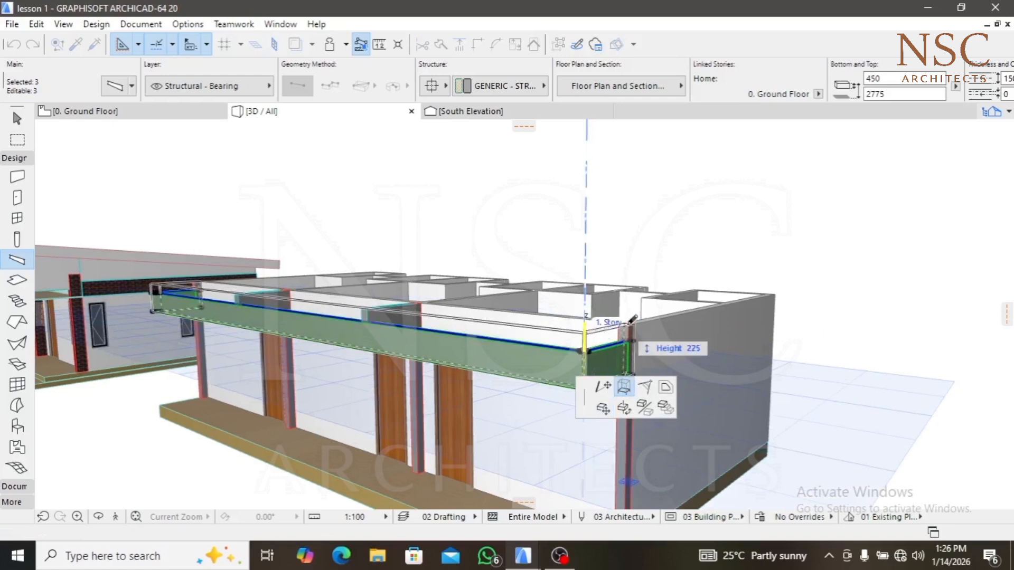
left_click(632, 319)
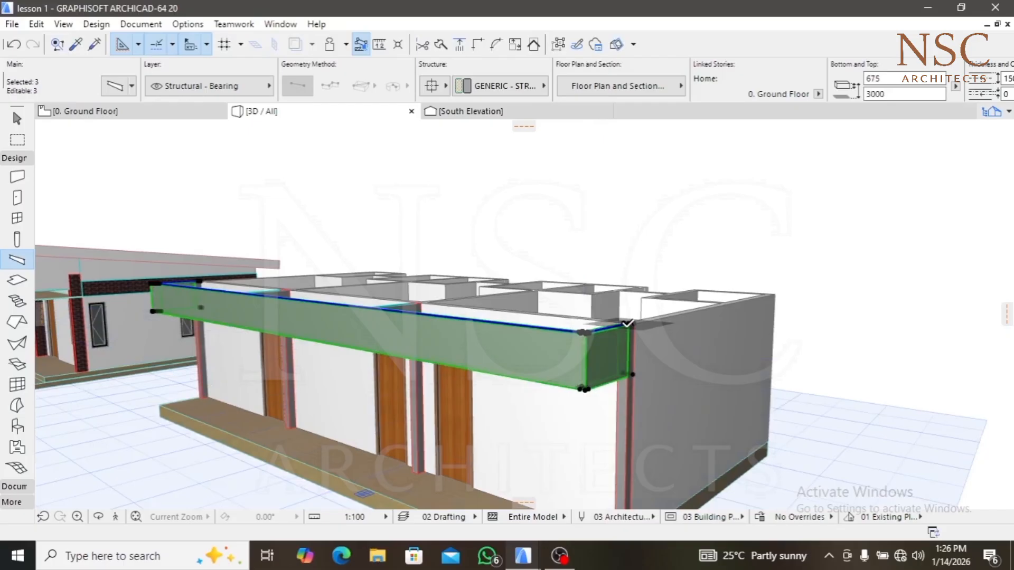
Stretch the height of the three selected veranda beams upward by another 600 mm and clear the selection
scroll(628, 324, "down", 5)
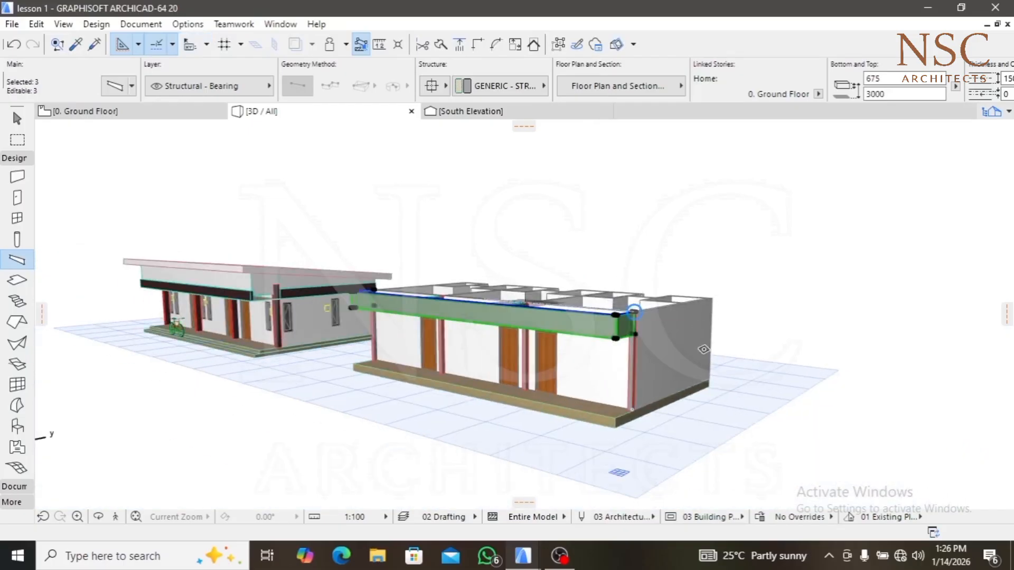
scroll(617, 302, "up", 2)
scroll(617, 302, "up", 3)
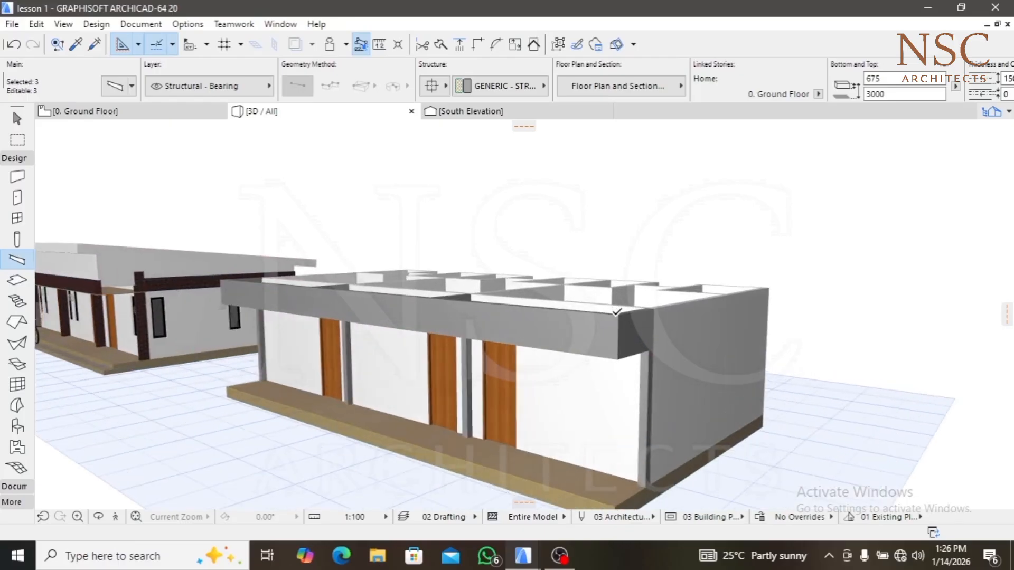
left_click(619, 310)
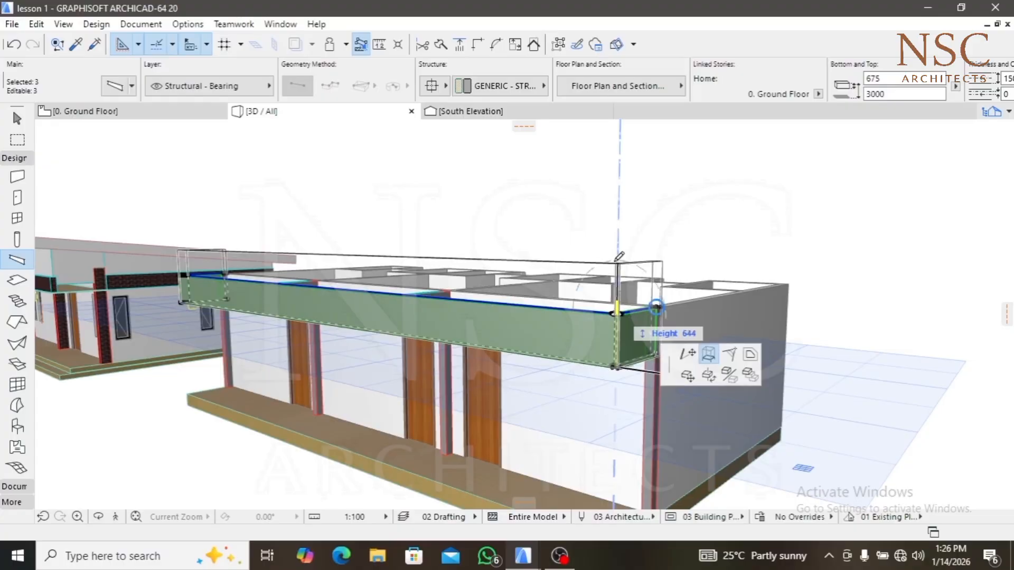
left_click(615, 261)
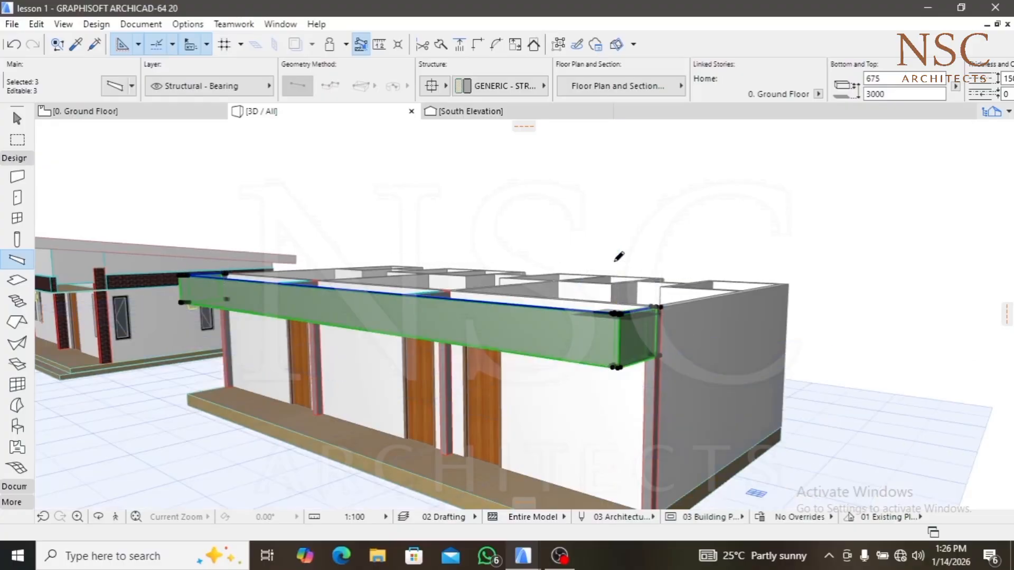
left_click(618, 310)
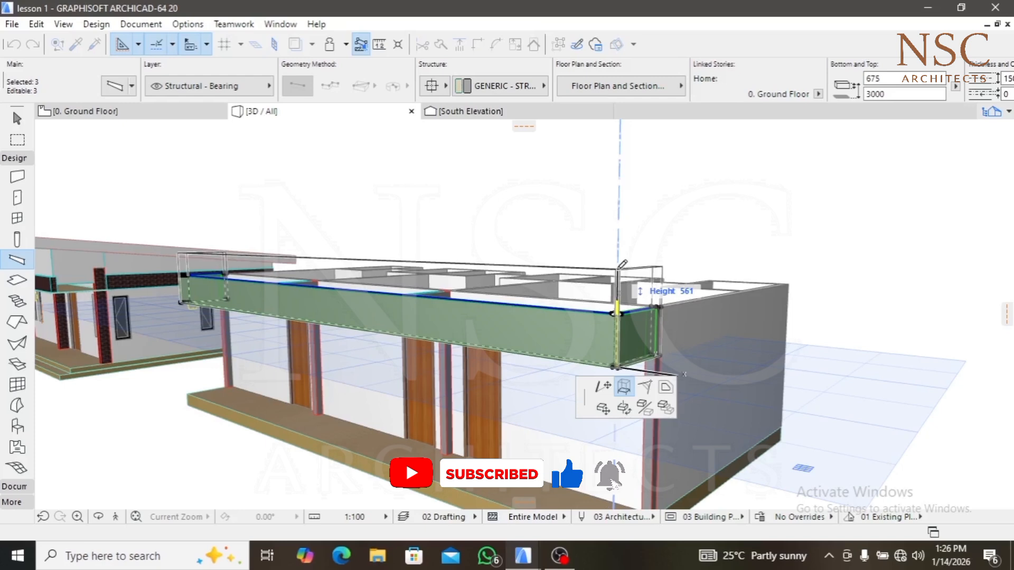
type("699")
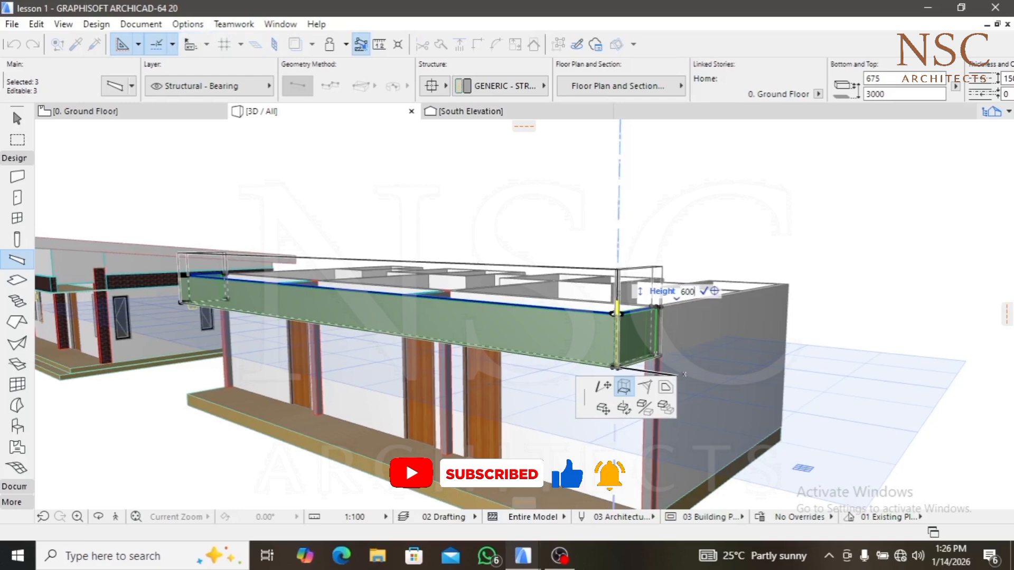
key("Return")
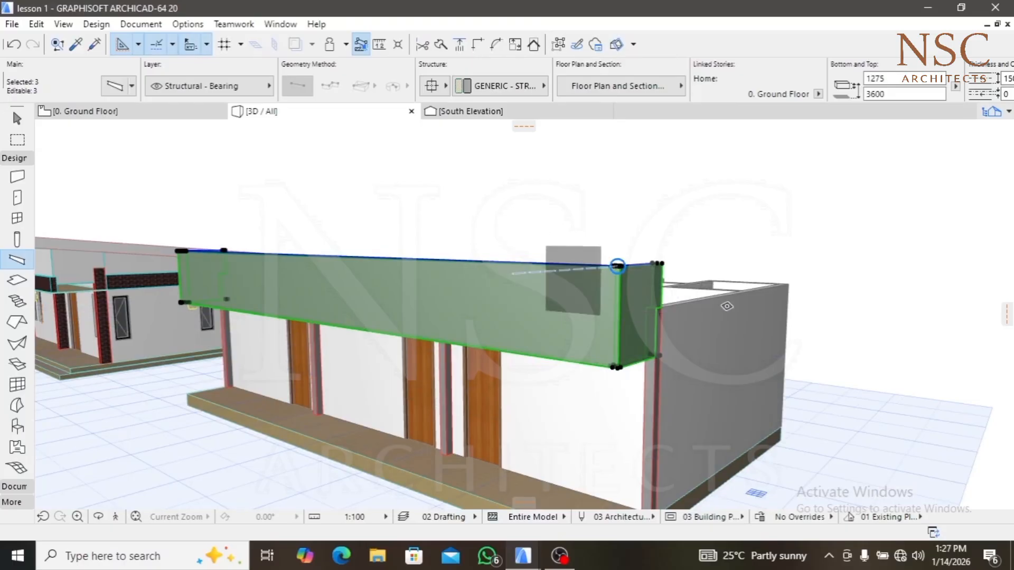
middle_click_drag(681, 267, 809, 276, "shift")
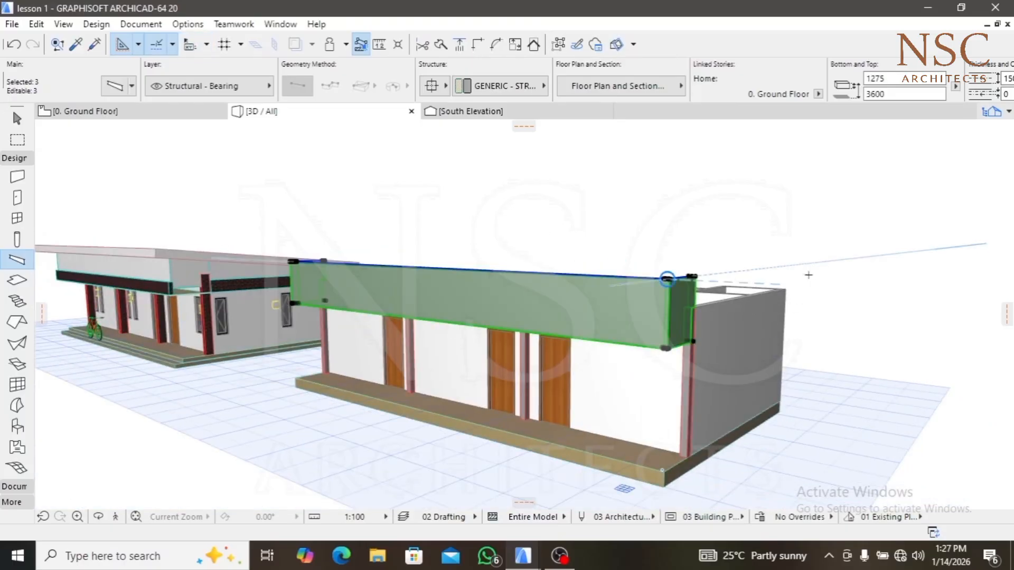
key("Escape")
left_click(728, 278)
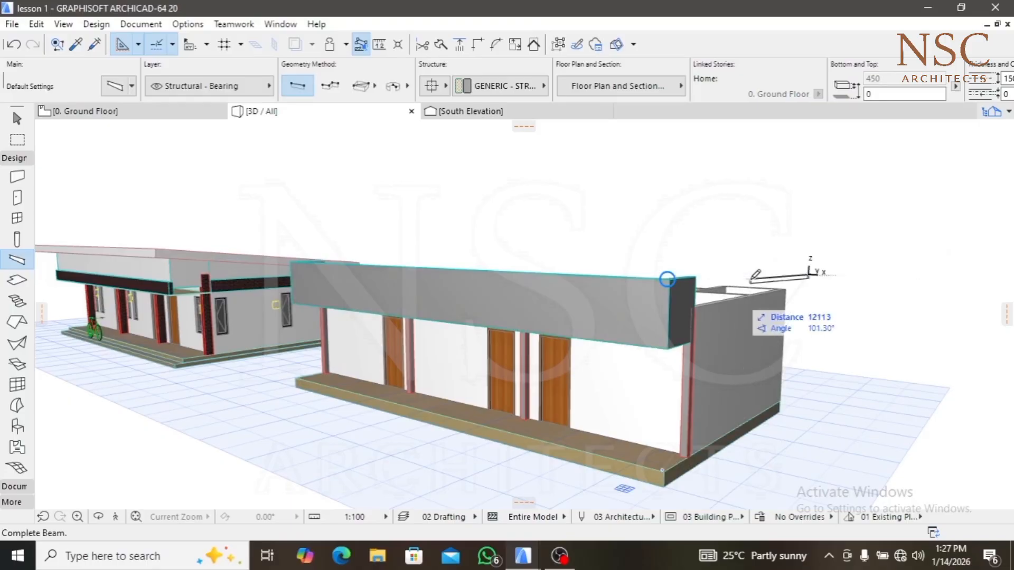
scroll(752, 275, "up", 2)
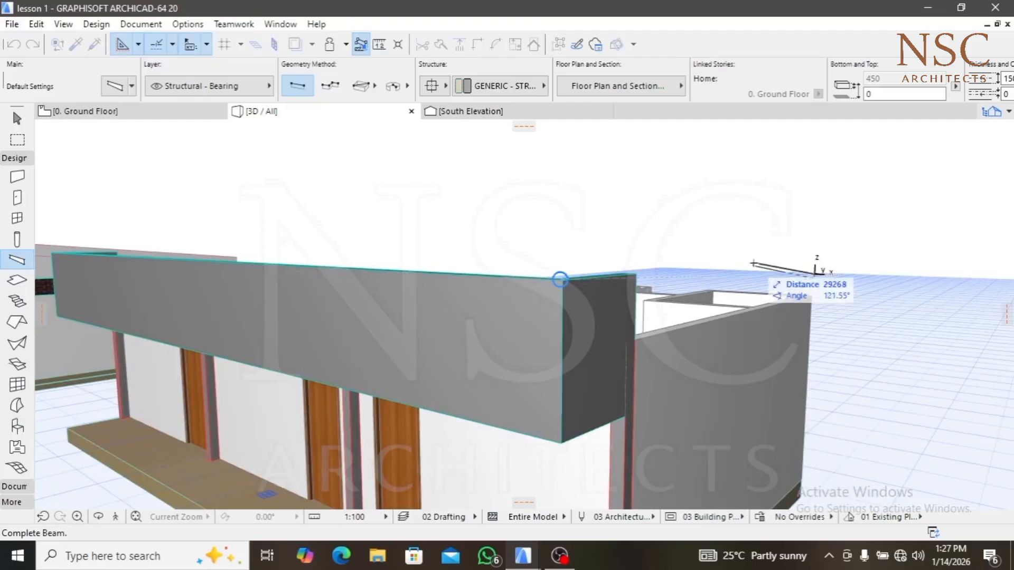
left_click(753, 263)
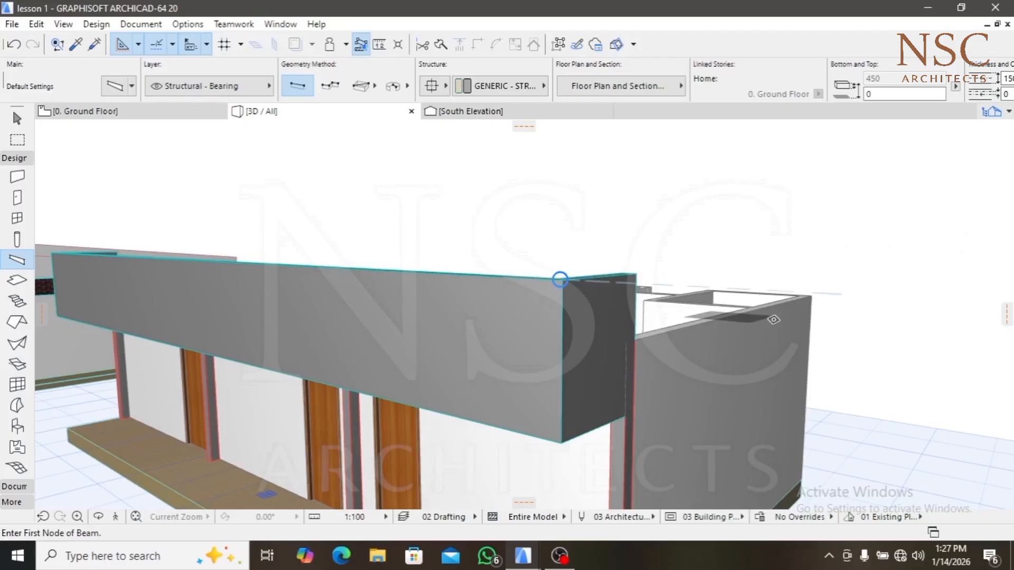
middle_click_drag(758, 320, 528, 328, "shift")
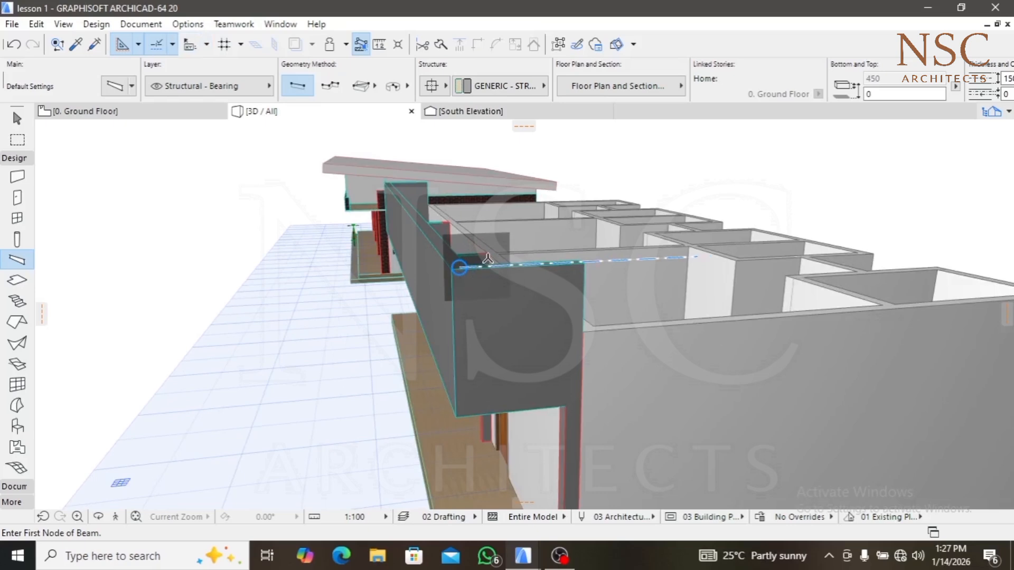
key("shift")
left_click(700, 343, "shift")
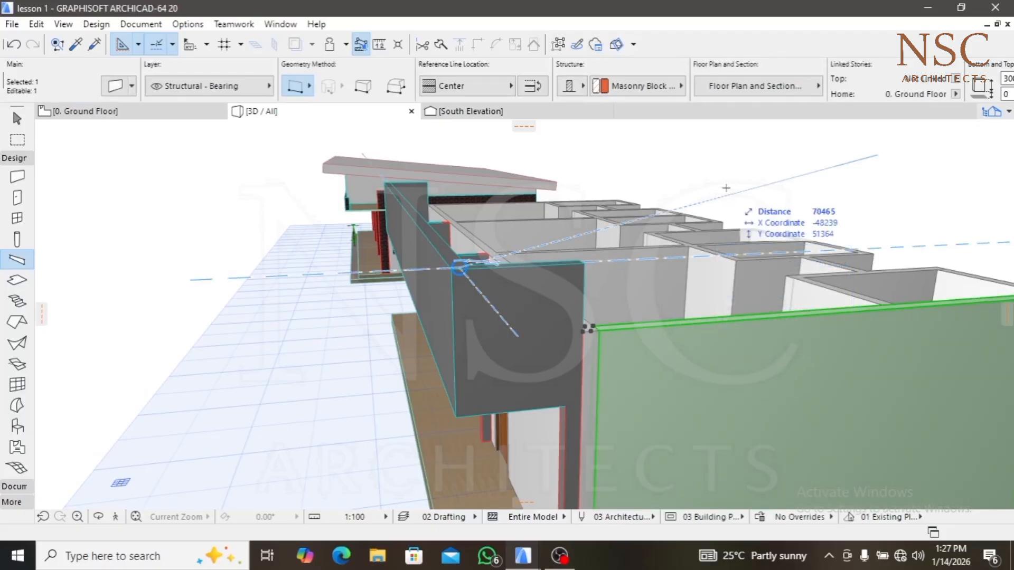
key("Escape")
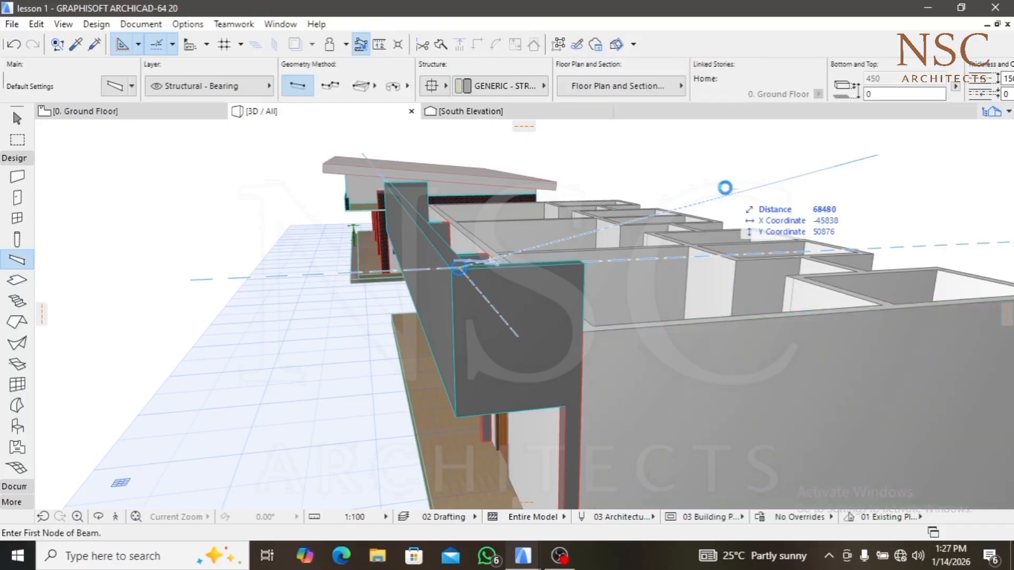
Select all walls of the new building in the ground floor plan using a marquee around it, and remove the marquee
left_click(103, 113)
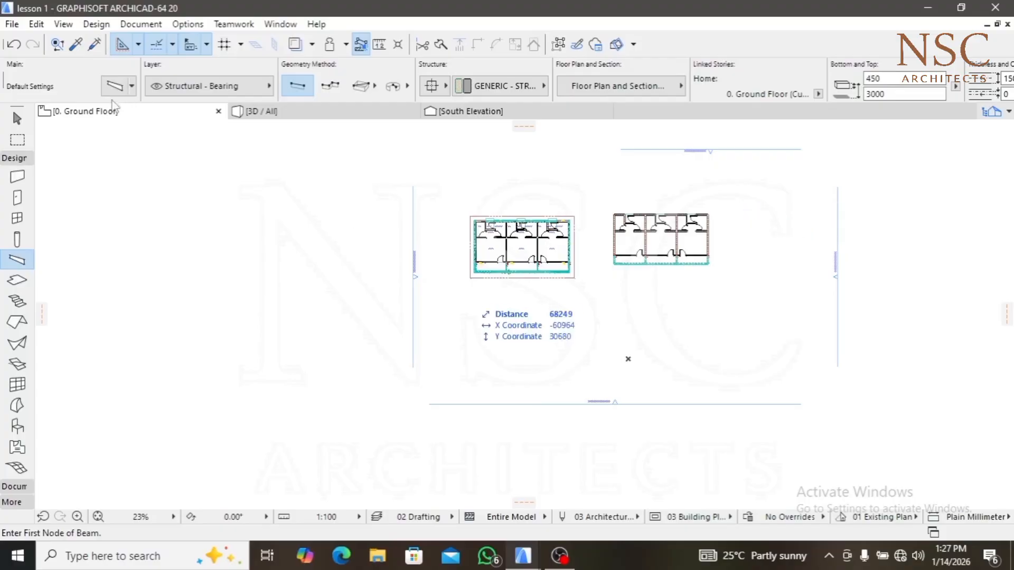
left_click(19, 144)
scroll(600, 211, "up", 3)
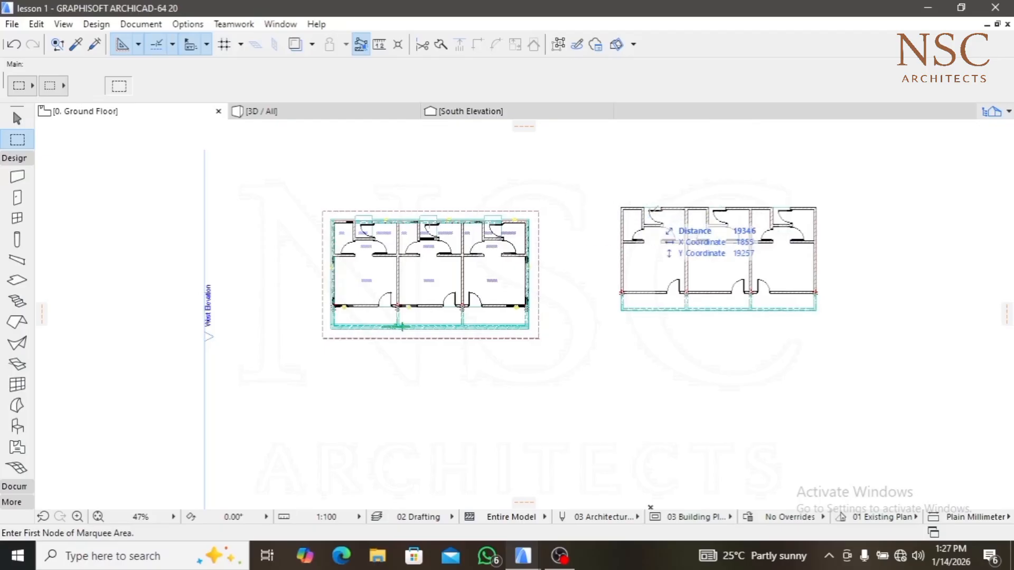
left_click(606, 188)
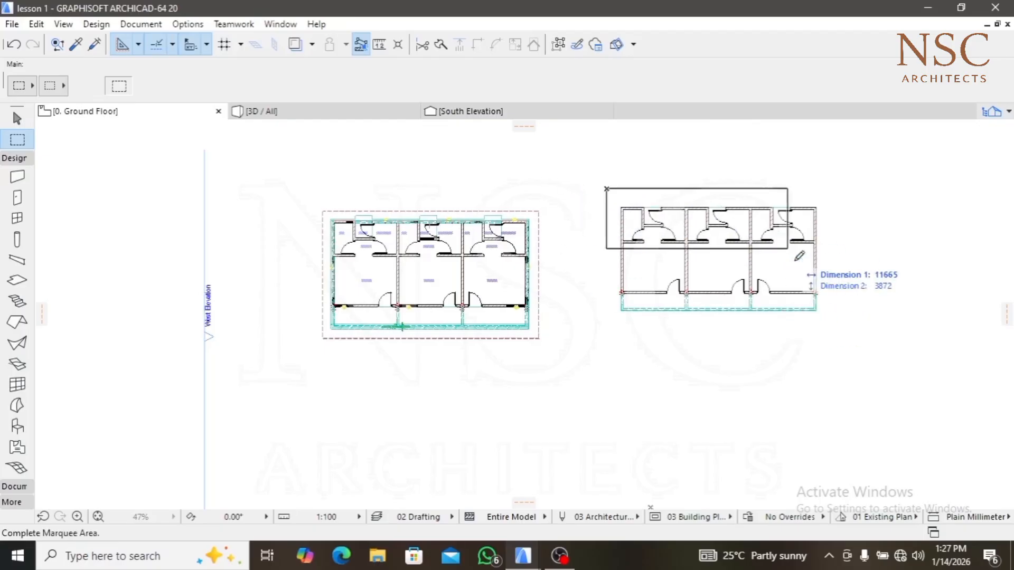
left_click(834, 325)
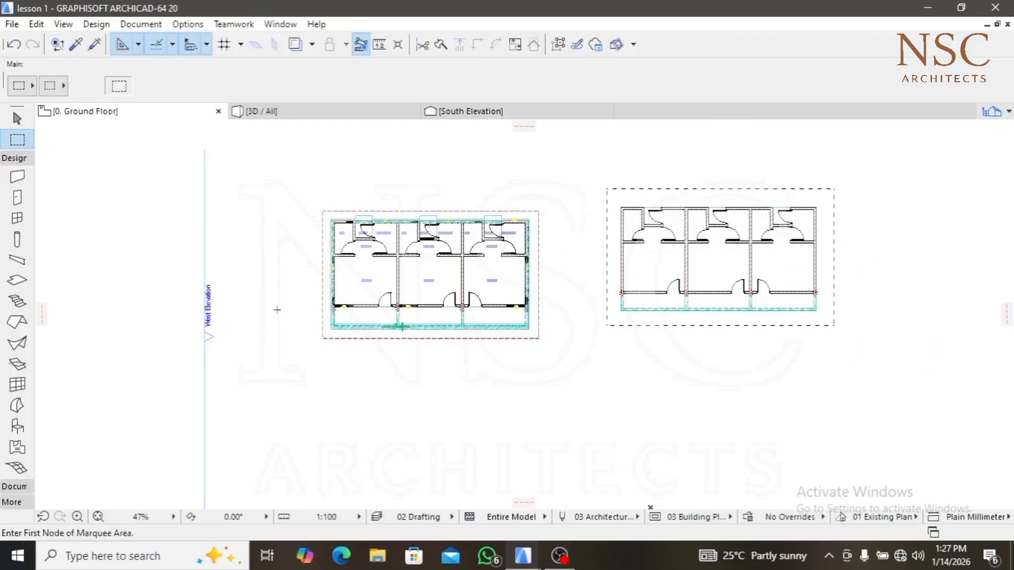
left_click(7, 179)
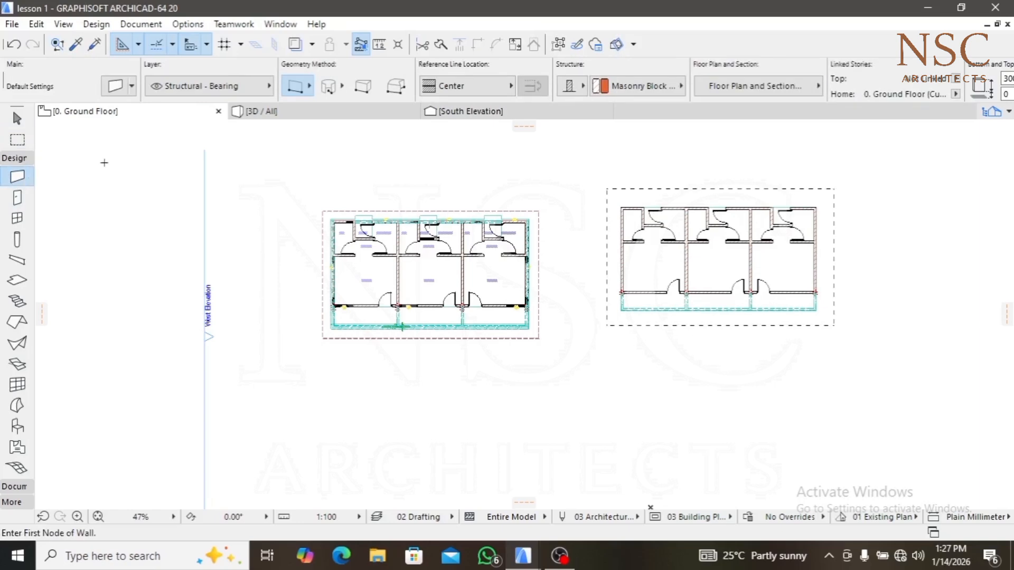
key("ctrl+a")
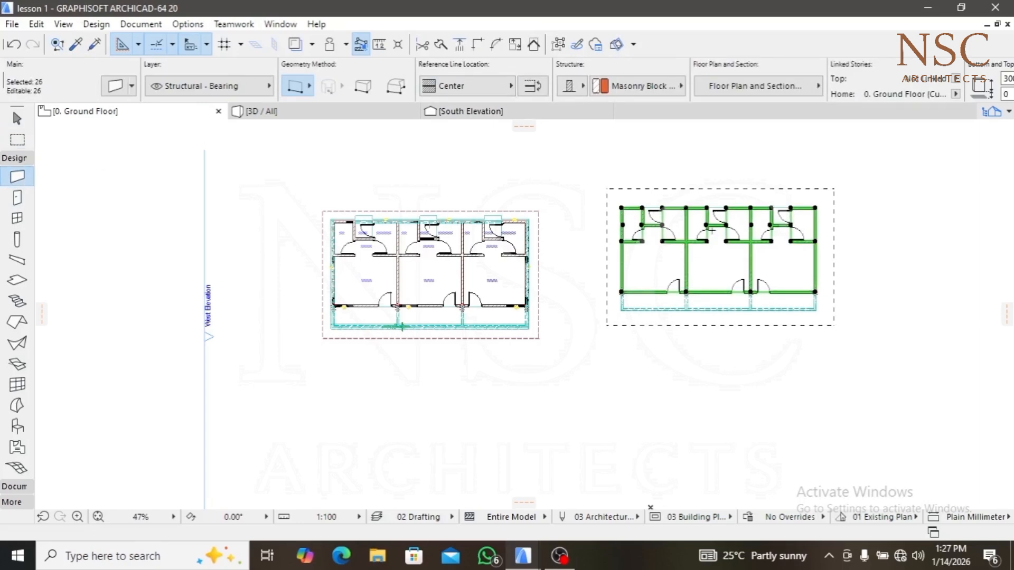
right_click(842, 174)
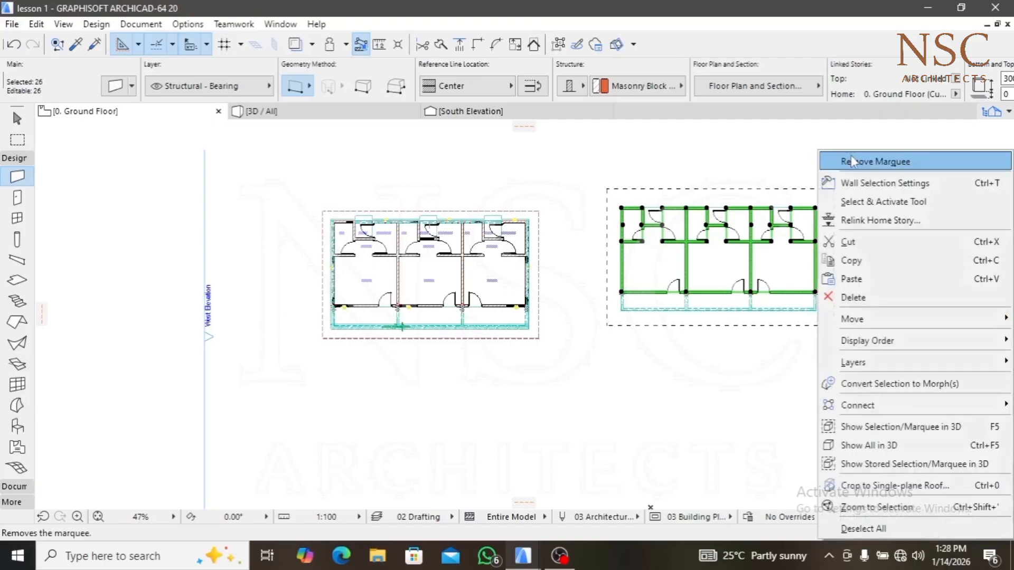
left_click(843, 155)
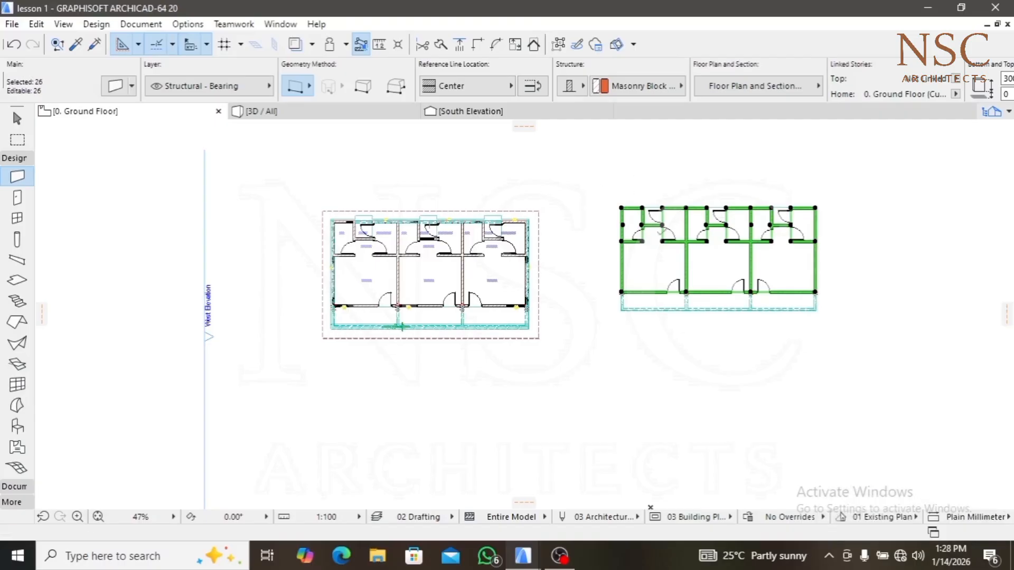
Set the selected walls' height to 3600 mm, check the new building in 3D, and clear the wall selection in plan
scroll(565, 94, "down", 5)
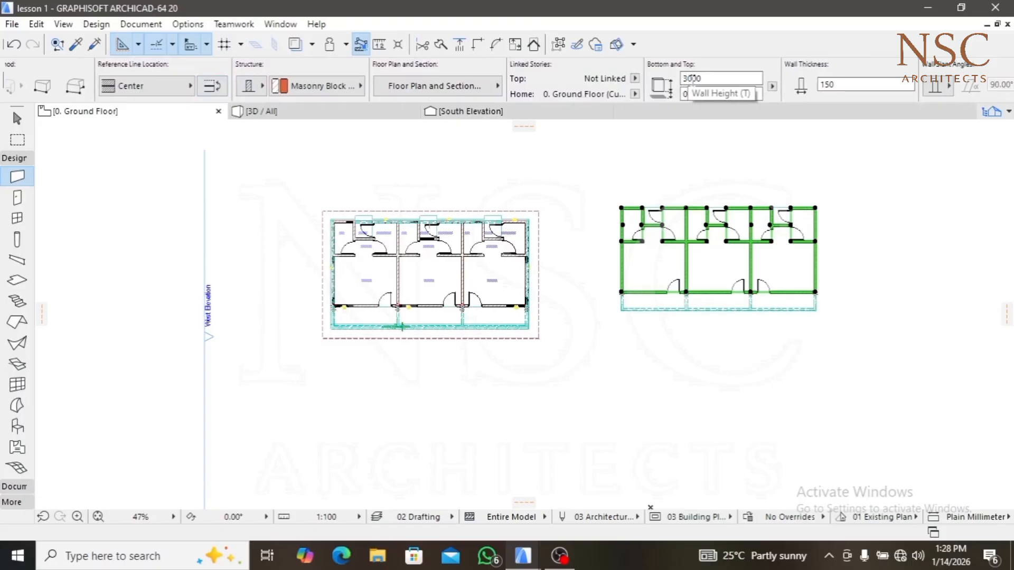
left_click(692, 79)
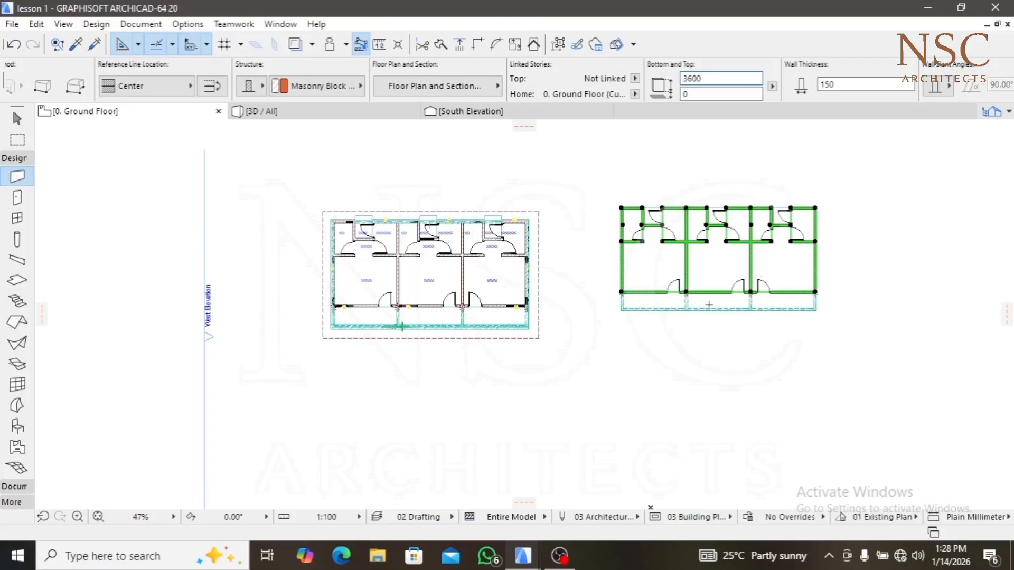
left_click(324, 117)
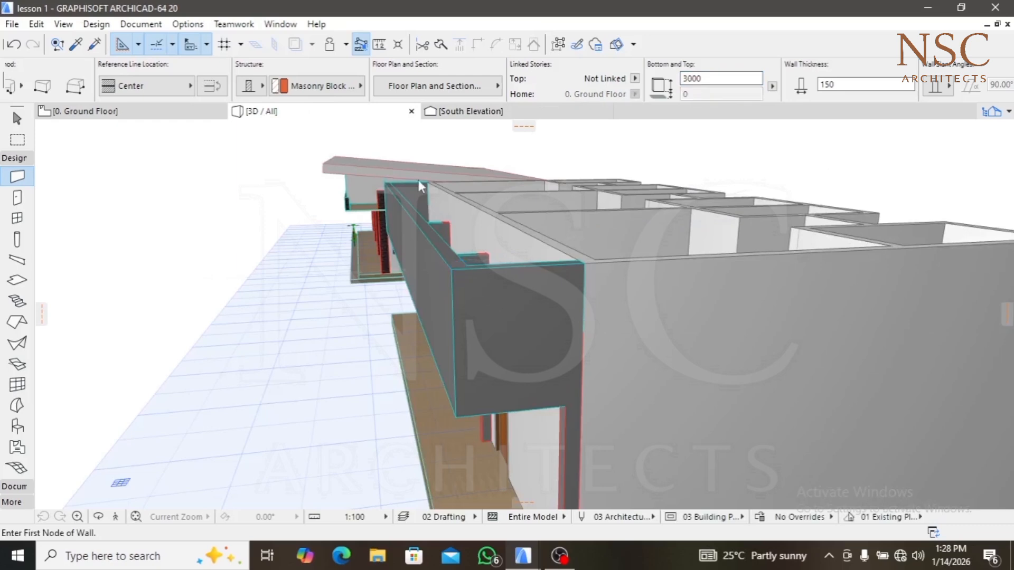
middle_click_drag(570, 248, 453, 215, "shift")
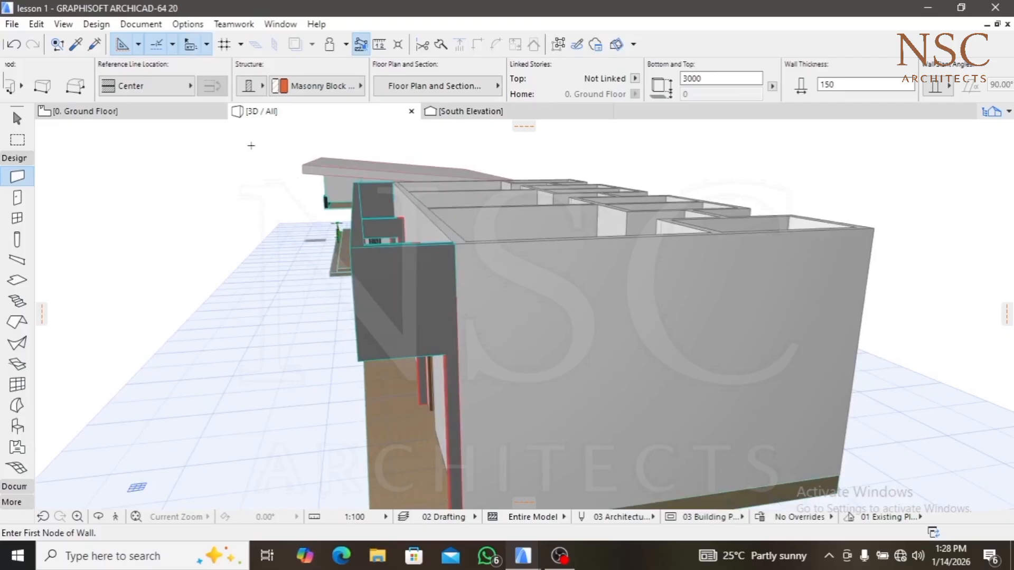
left_click(150, 117)
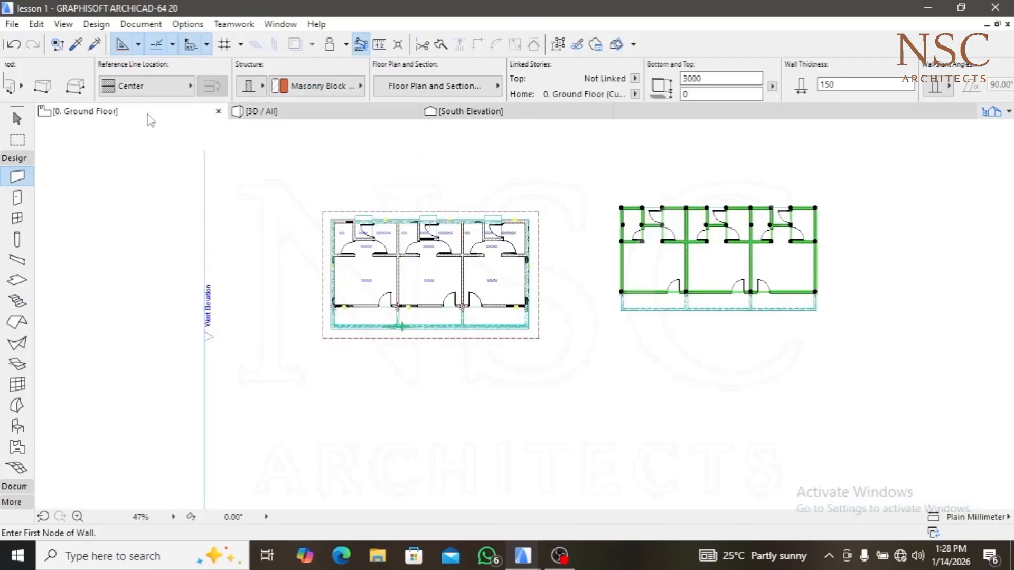
left_click(856, 281)
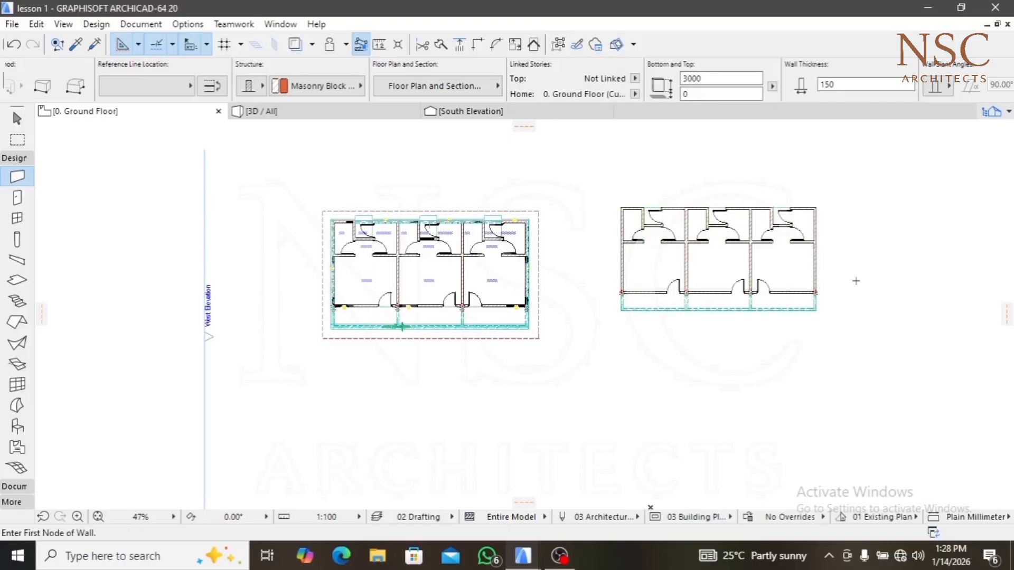
Draw a rectangular slab over the new building's veranda, from the front beam's outer corner to the front wall's outer corner at the opposite end
left_click(17, 280)
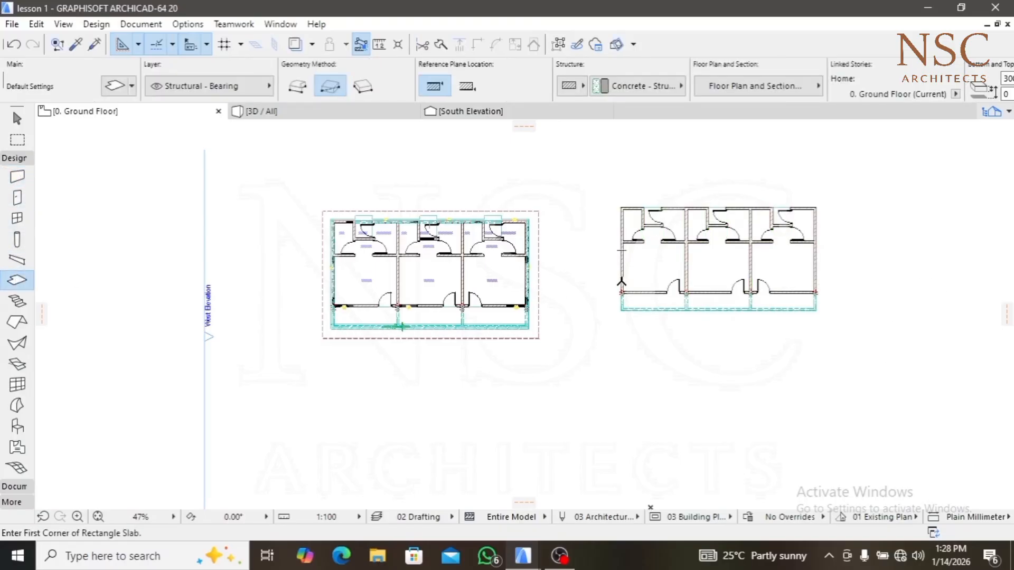
scroll(822, 320, "up", 4)
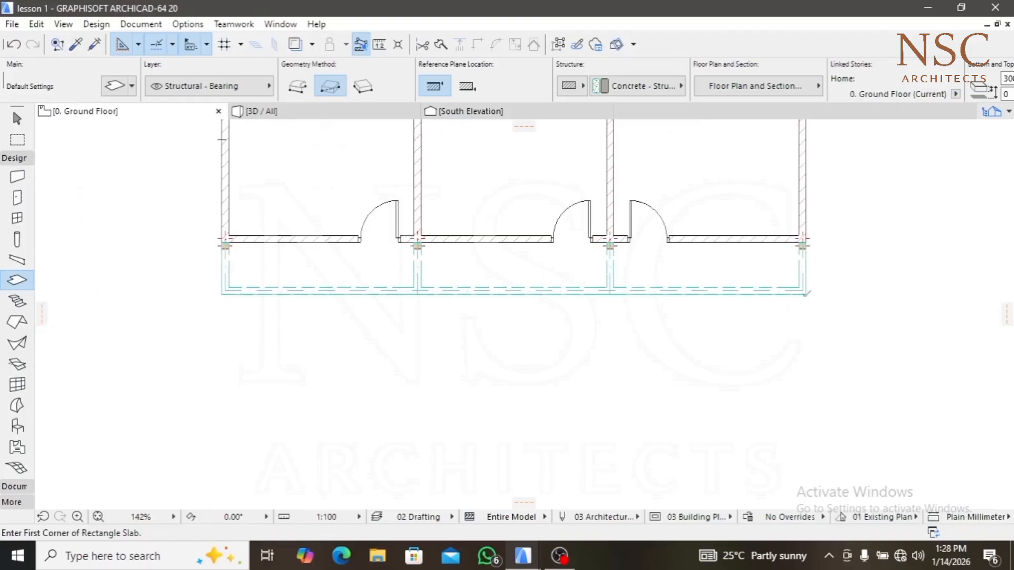
scroll(806, 293, "up", 3)
left_click(806, 291)
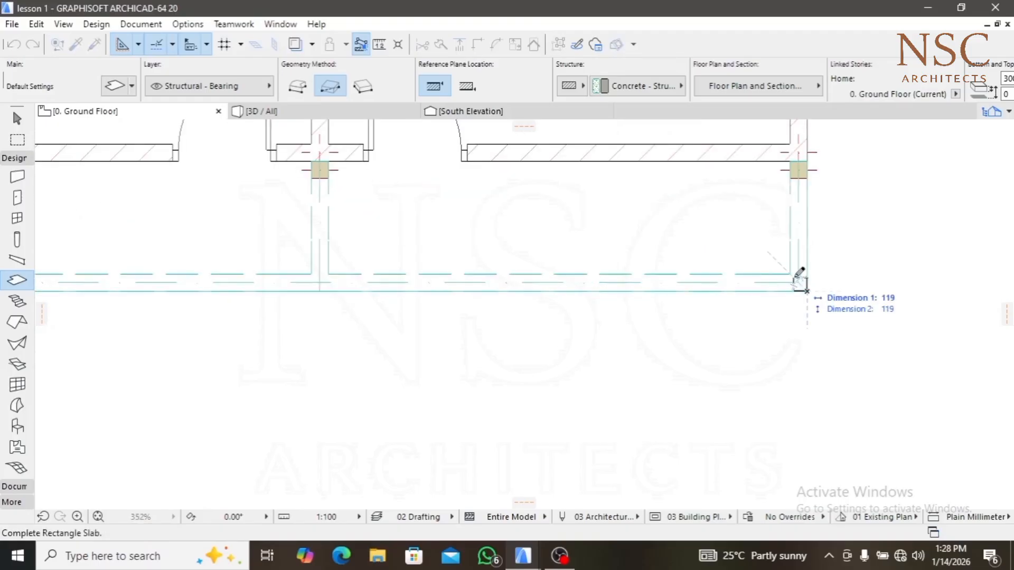
scroll(795, 278, "down", 4)
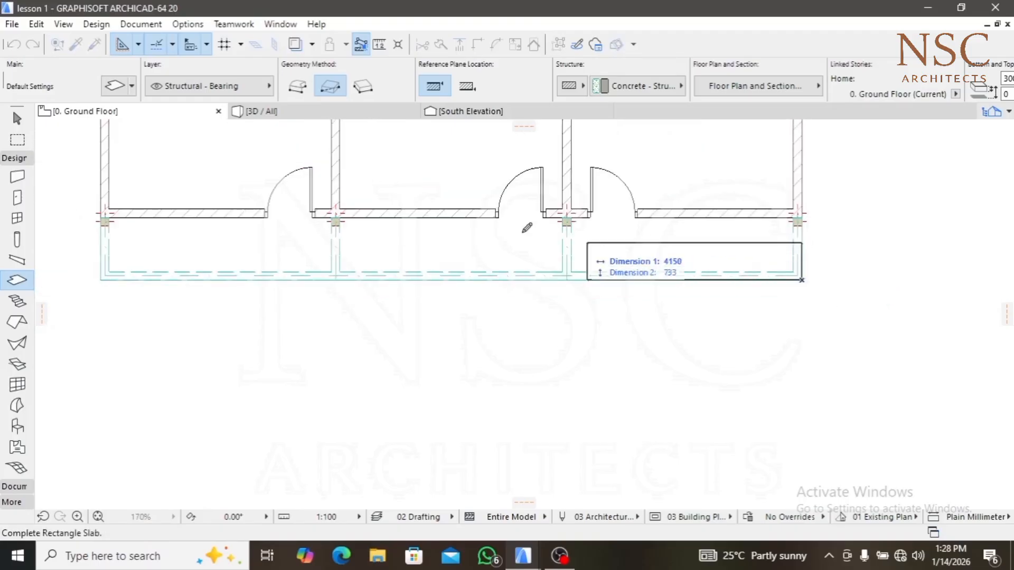
middle_click_drag(371, 225, 713, 270)
scroll(509, 271, "up", 3)
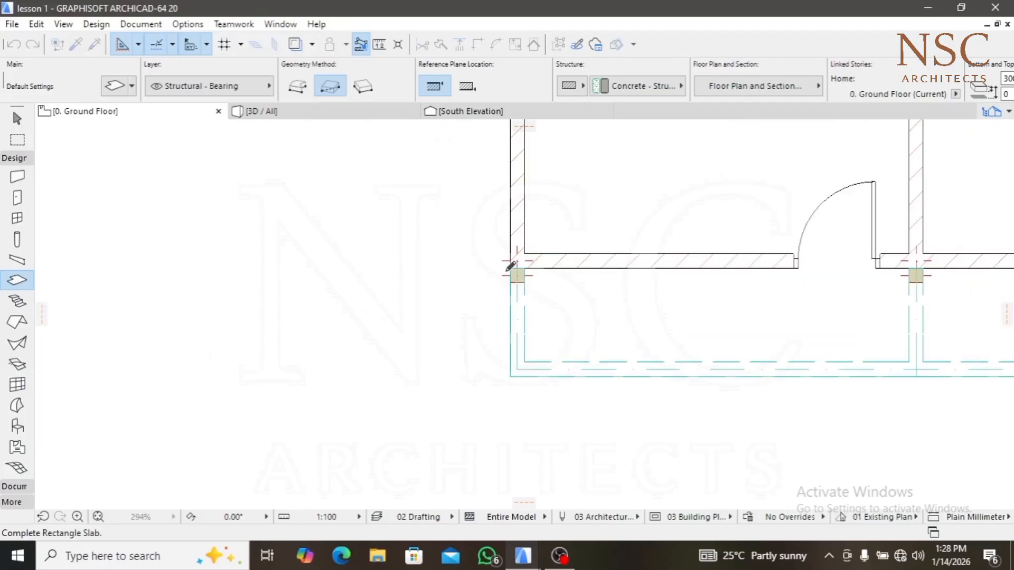
left_click(510, 267)
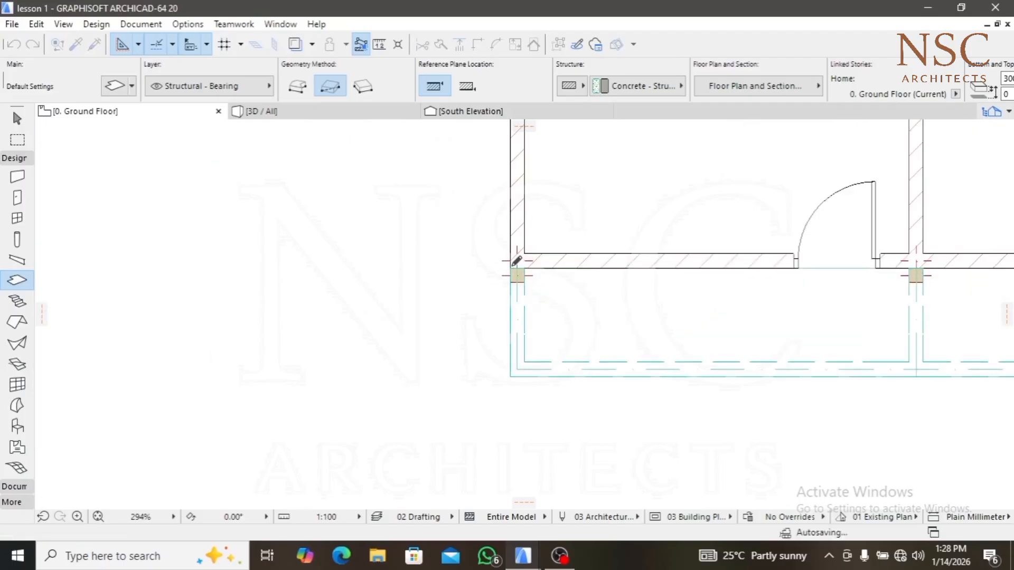
left_click(511, 268)
key("Escape")
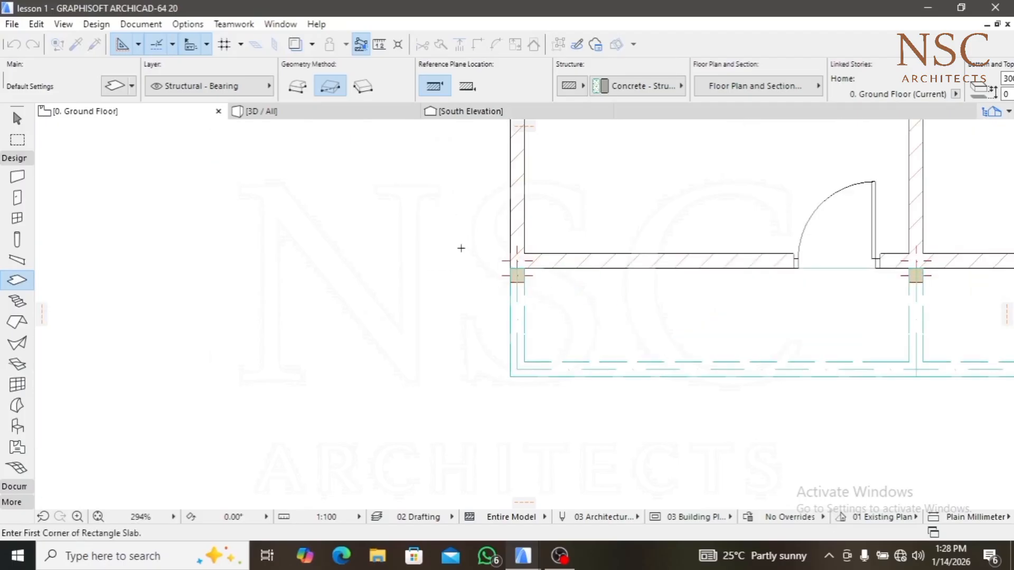
Select the new veranda slab together with the building's floor slab in the 3D view
left_click(312, 117)
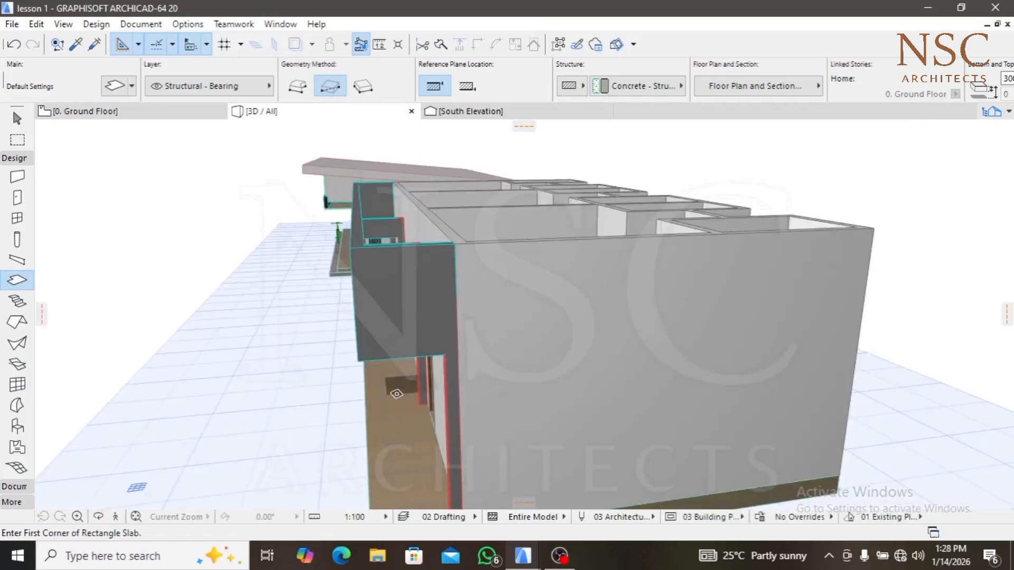
middle_click_drag(416, 354, 468, 276)
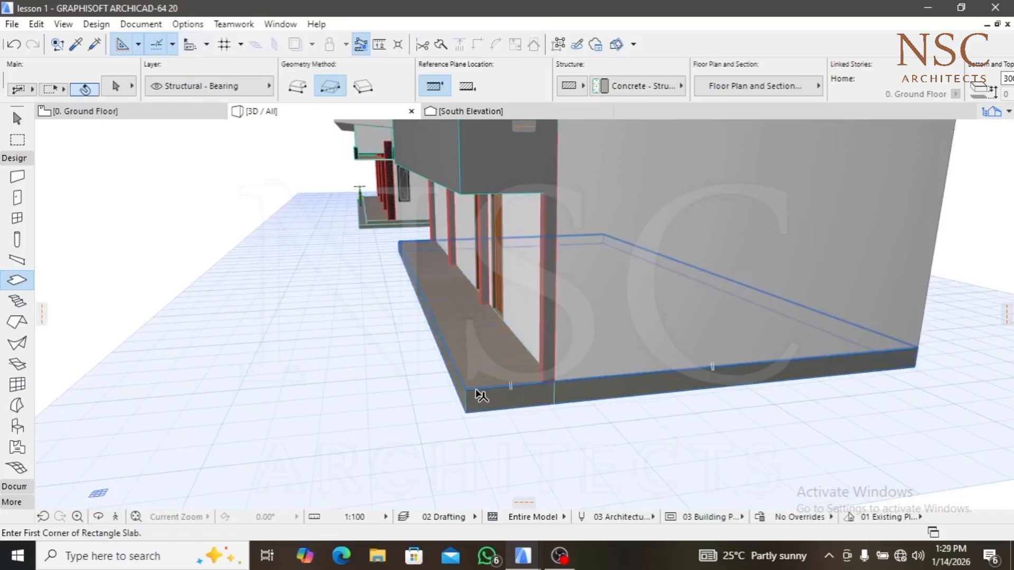
left_click(554, 393, "shift")
left_click(554, 393, "shift")
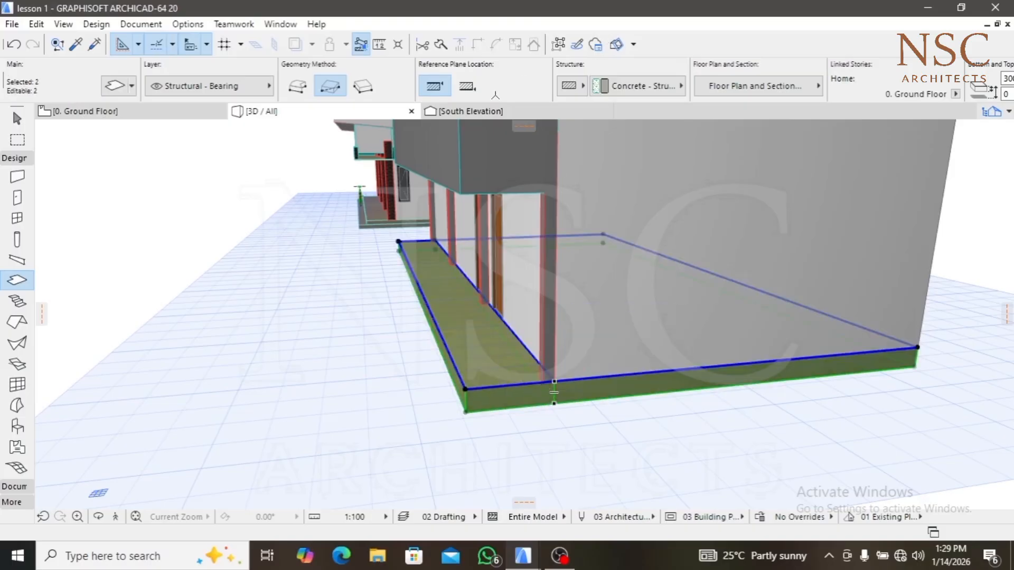
Try raising both selected slabs to a reference plane offset of 3000 mm, and undo the change
scroll(499, 95, "down", 3)
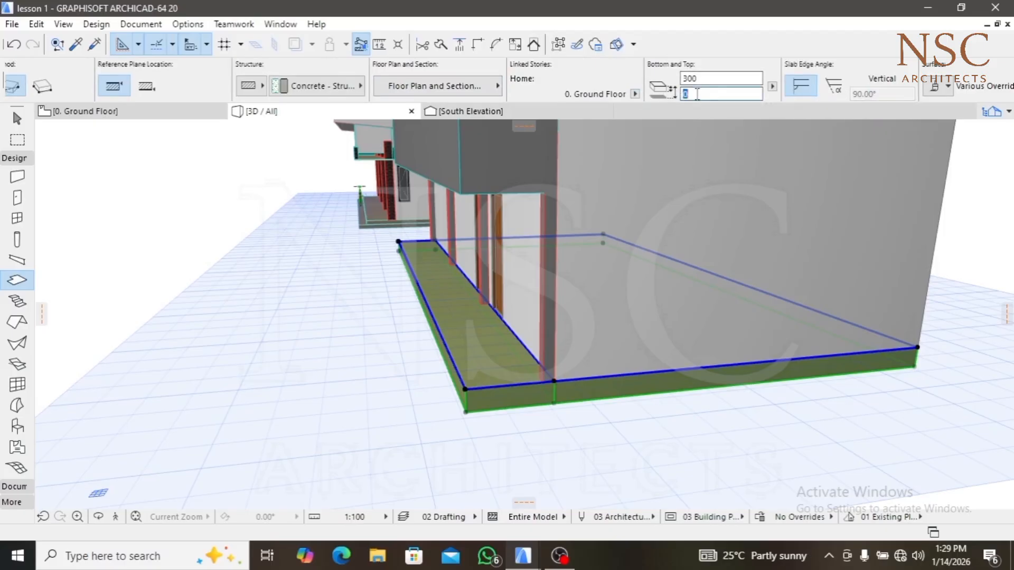
key("BackSpace")
key("Return")
middle_click_drag(562, 206, 528, 258)
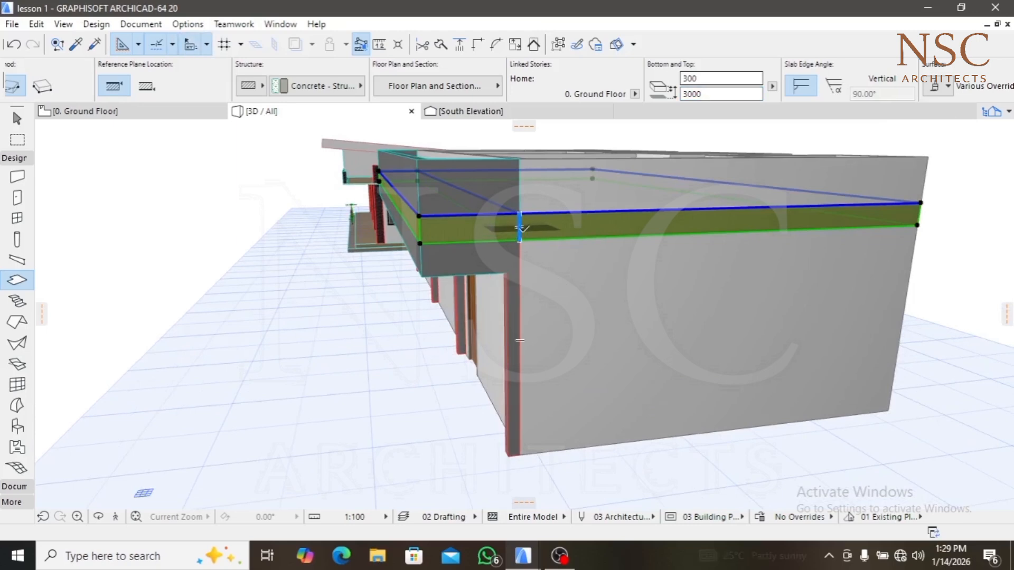
key("ctrl+z")
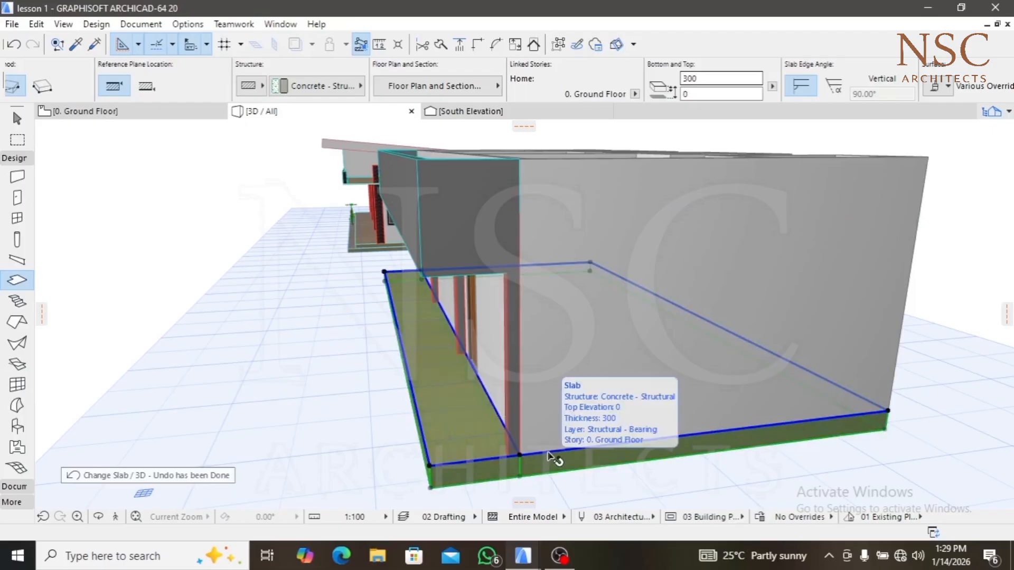
Remove the building's floor slab from the selection, keeping only the veranda slab selected
left_click(548, 453, "shift")
left_click(509, 228, "shift")
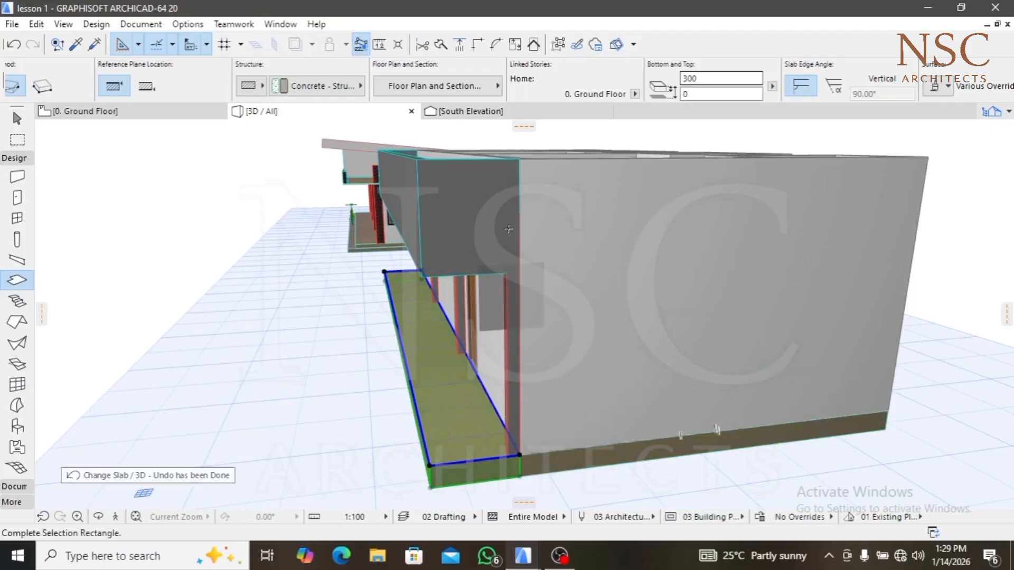
left_click(546, 463)
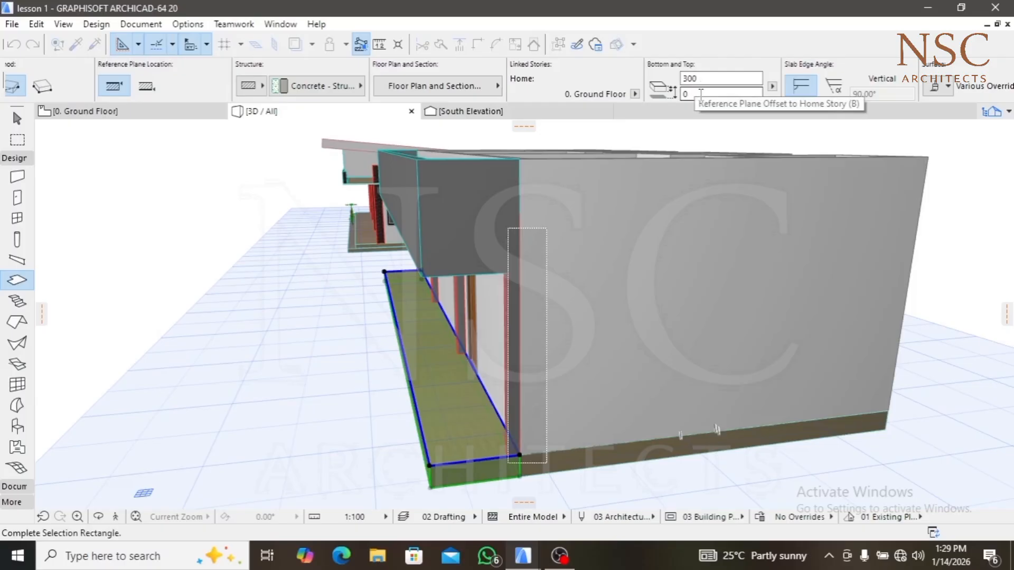
key("Escape")
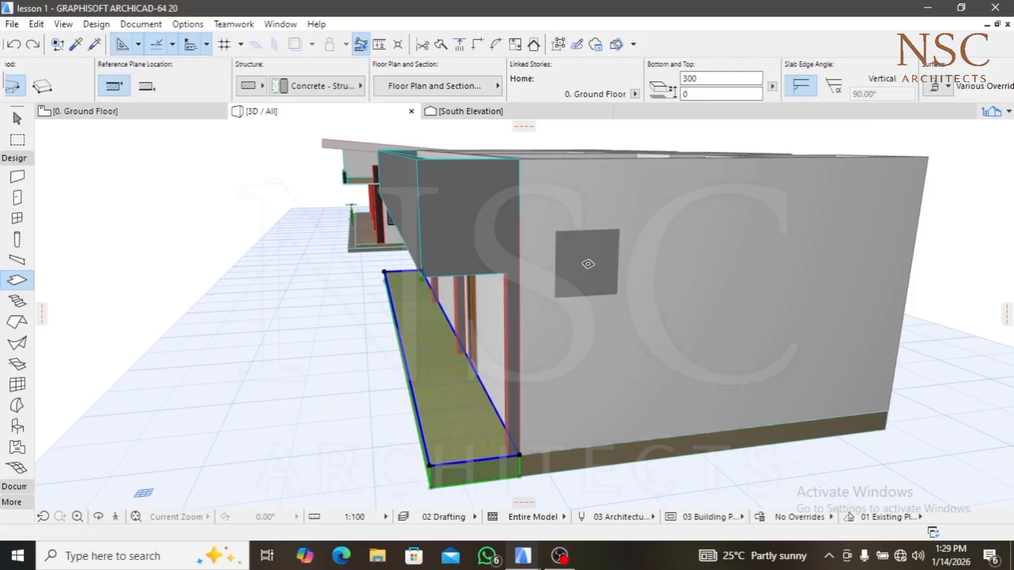
Raise the veranda slab to a reference plane offset of 2700 mm and readjust it to 2600 mm
left_click(707, 94)
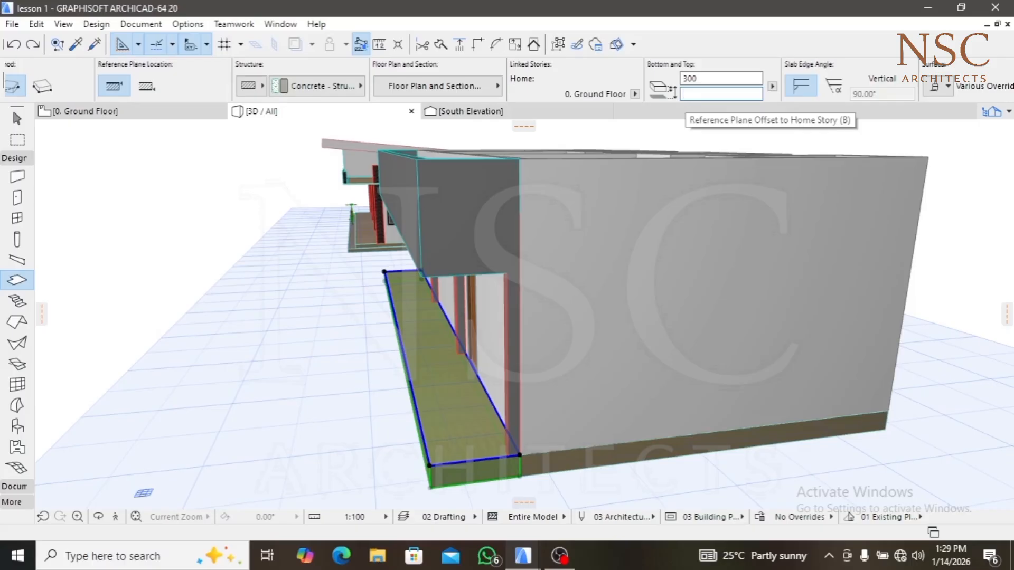
type("700")
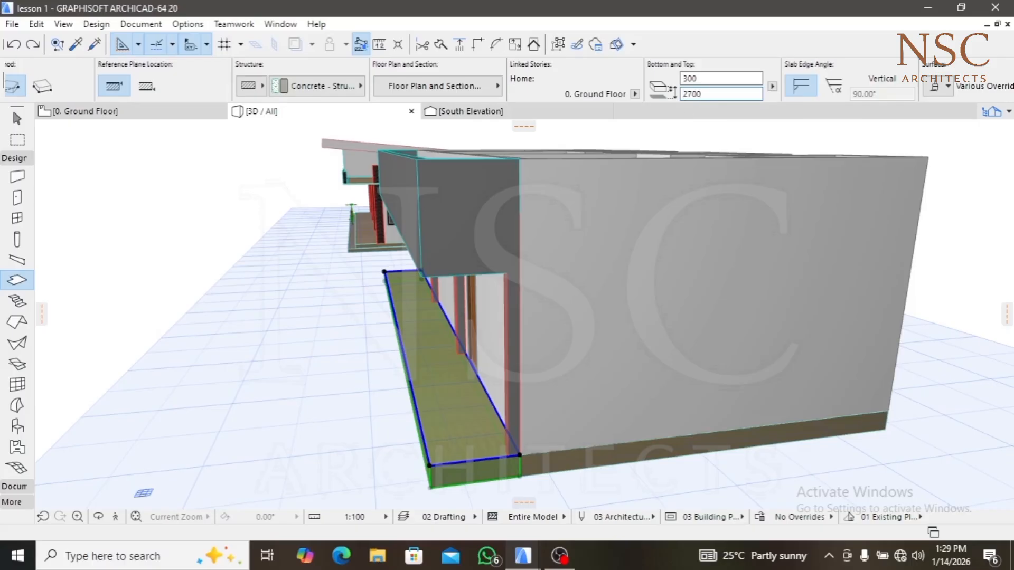
key("Return")
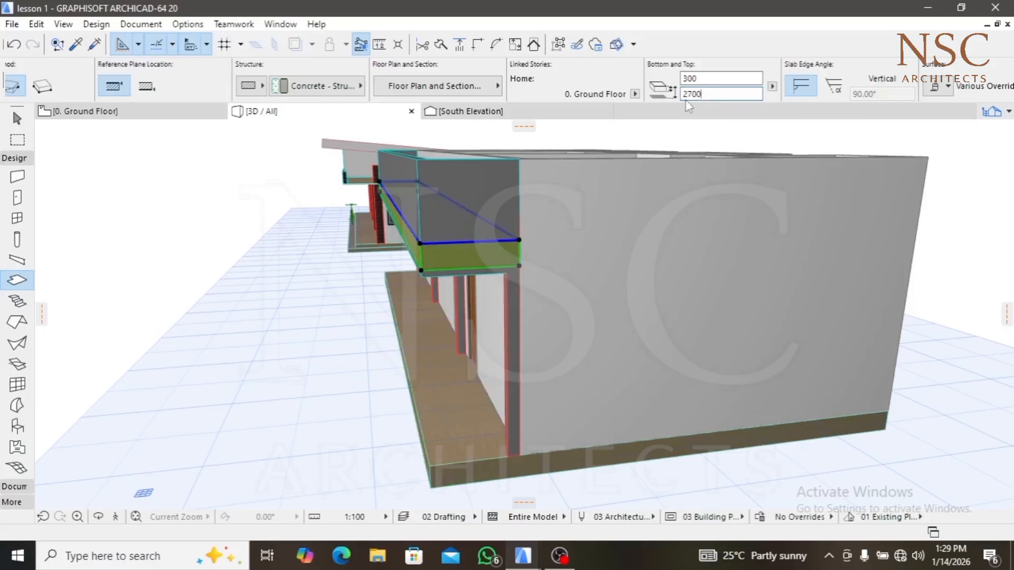
left_click(706, 93)
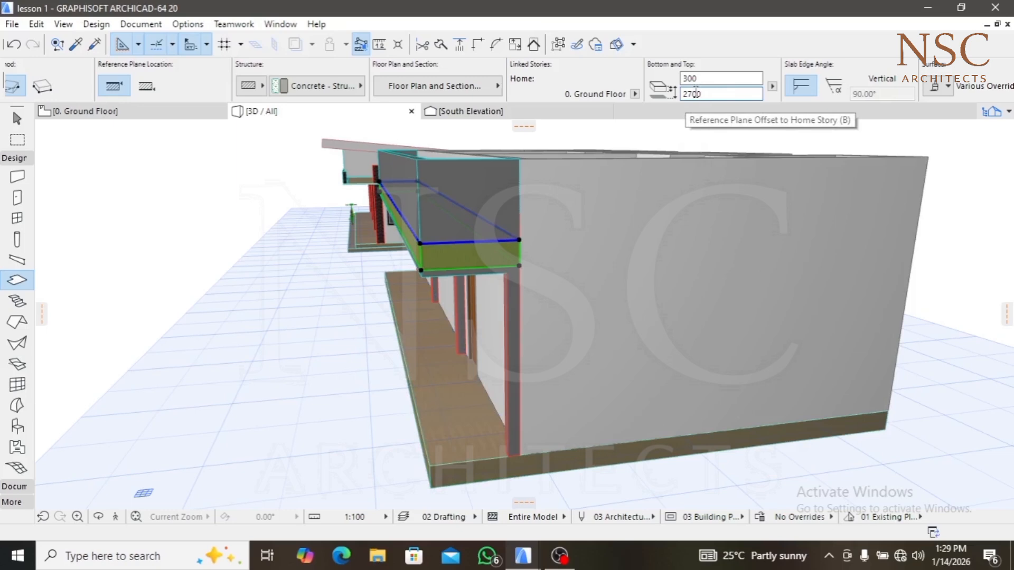
double_click(693, 94)
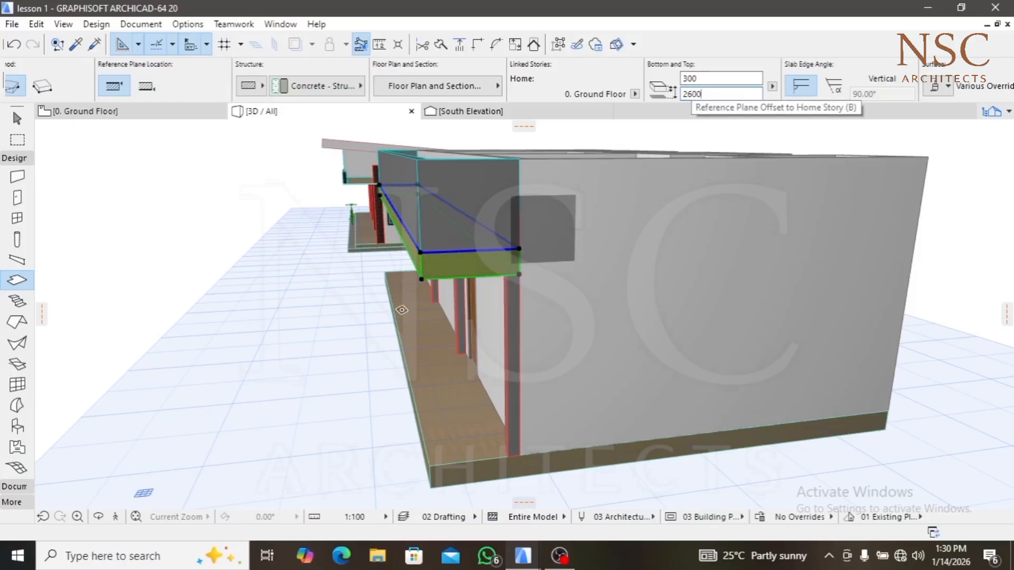
scroll(437, 281, "up", 5)
scroll(437, 281, "down", 5)
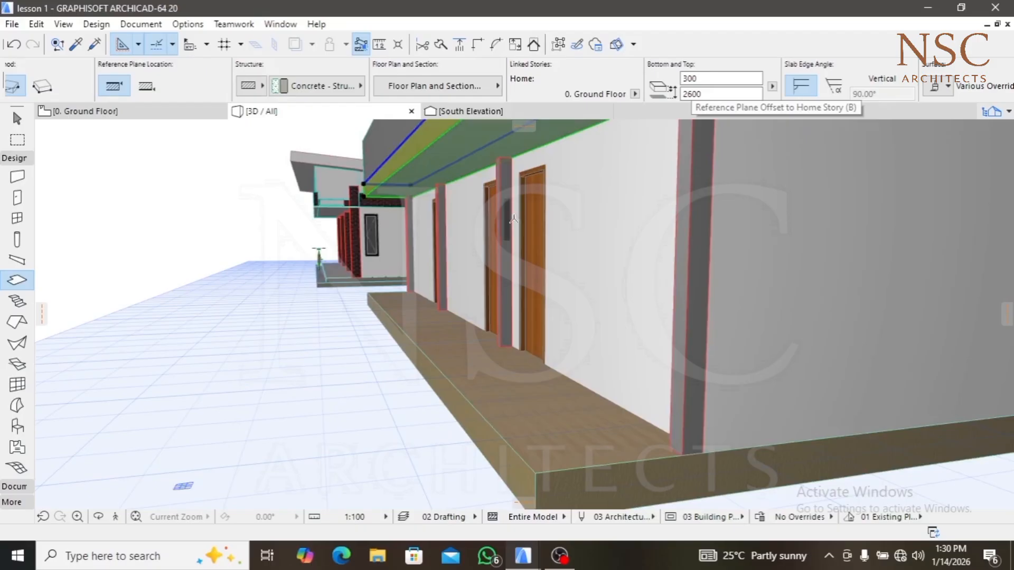
middle_click_drag(513, 214, 423, 314)
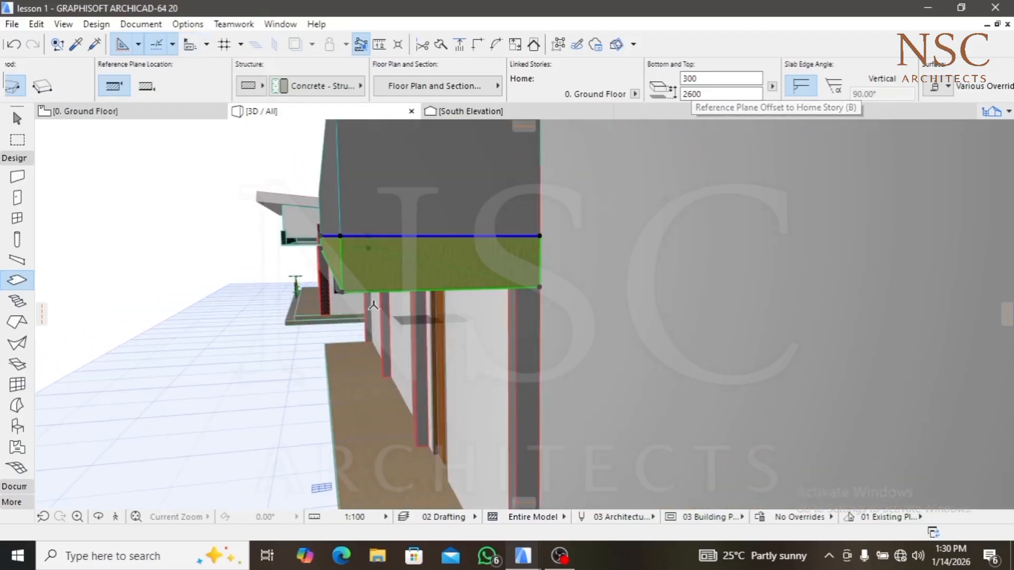
left_click(344, 289)
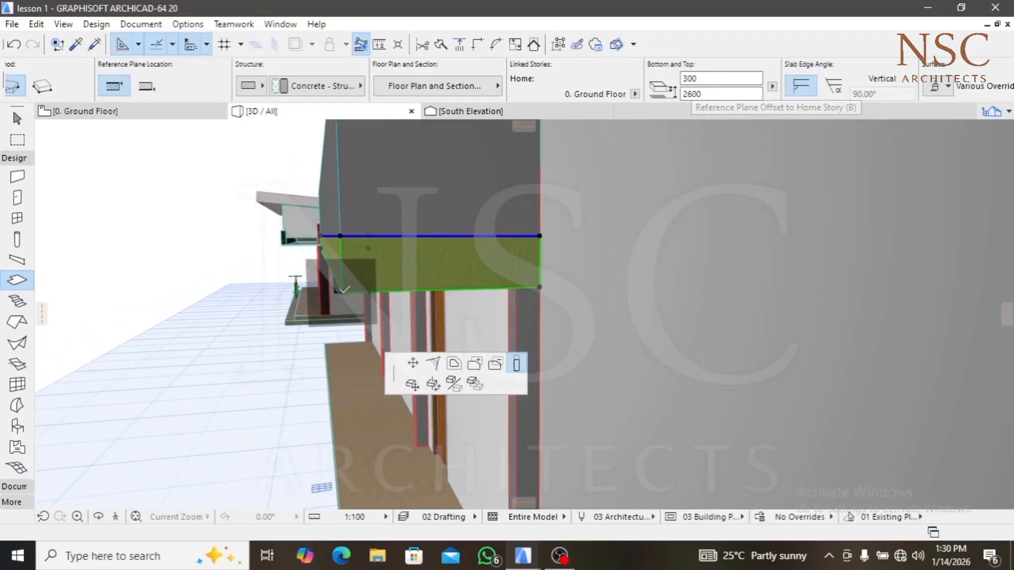
left_click(345, 247)
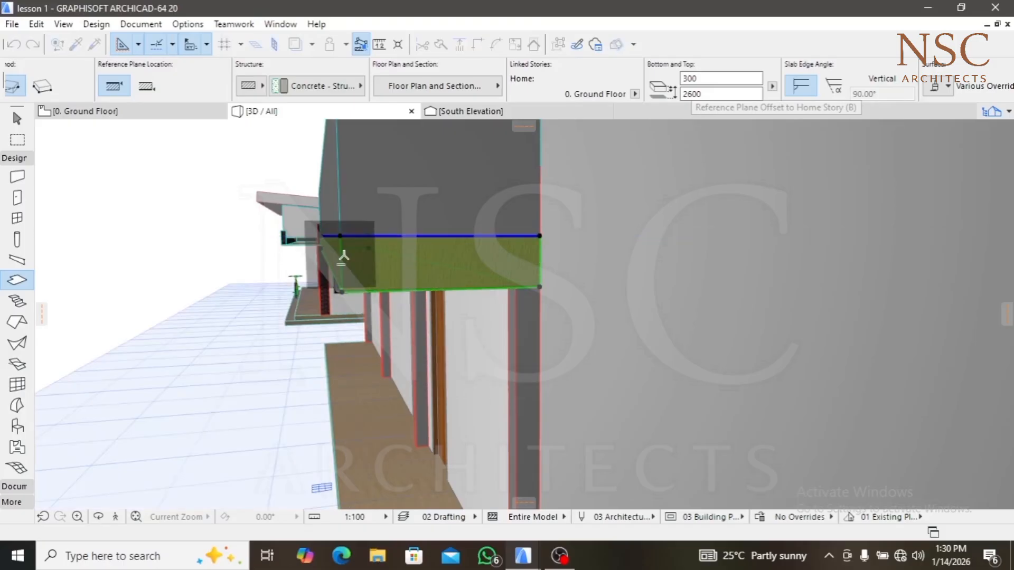
left_click(341, 290)
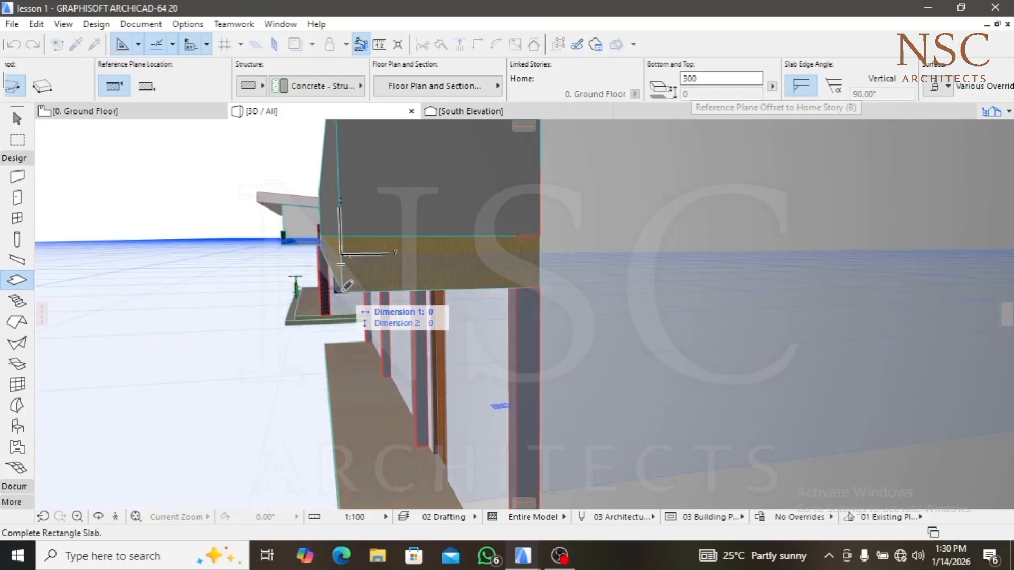
left_click(310, 290)
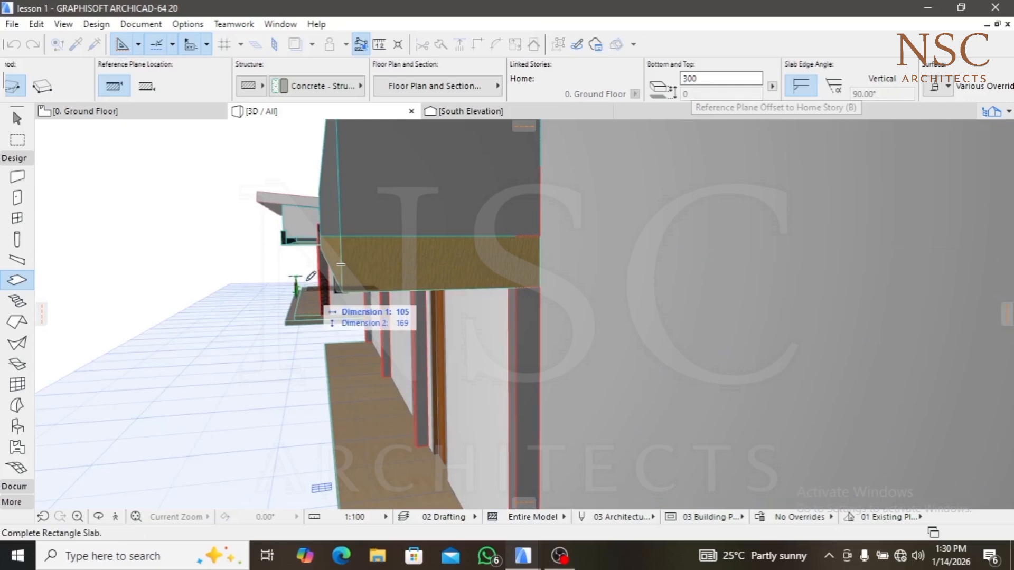
key("Escape")
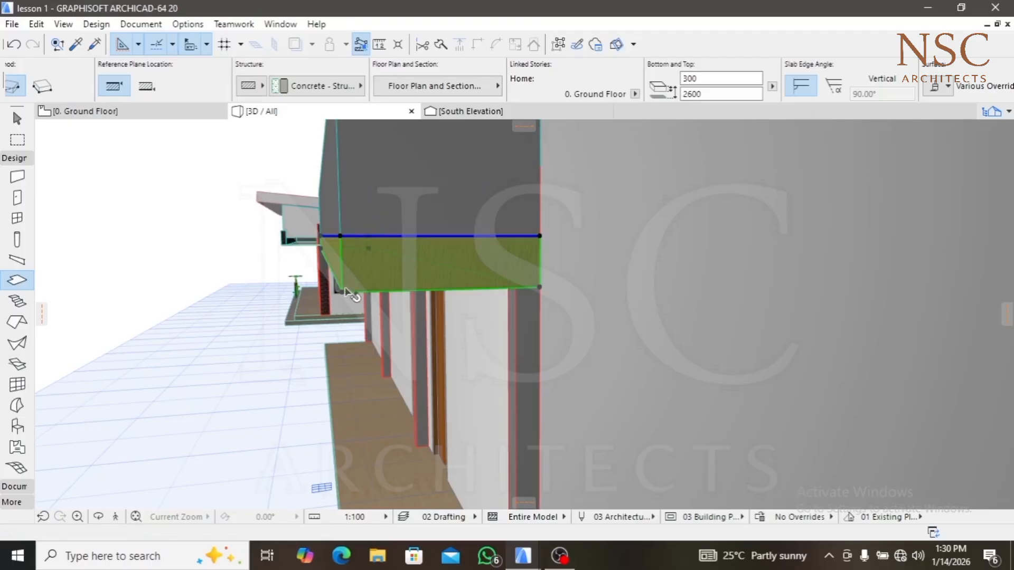
Try to thin the veranda slab graphically to about 150 mm by stretching its outer lower corner upward
left_click(341, 290)
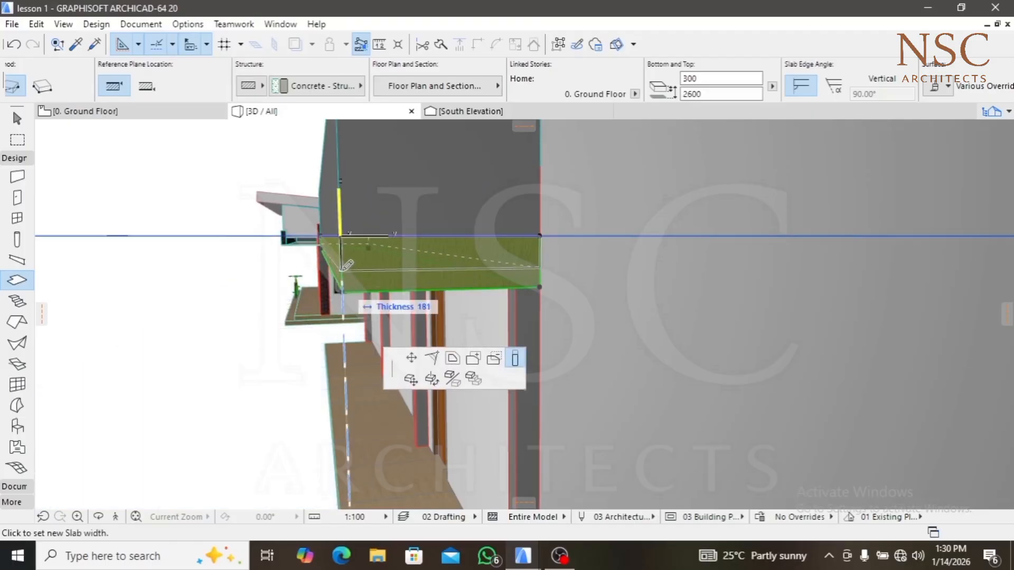
left_click(342, 268)
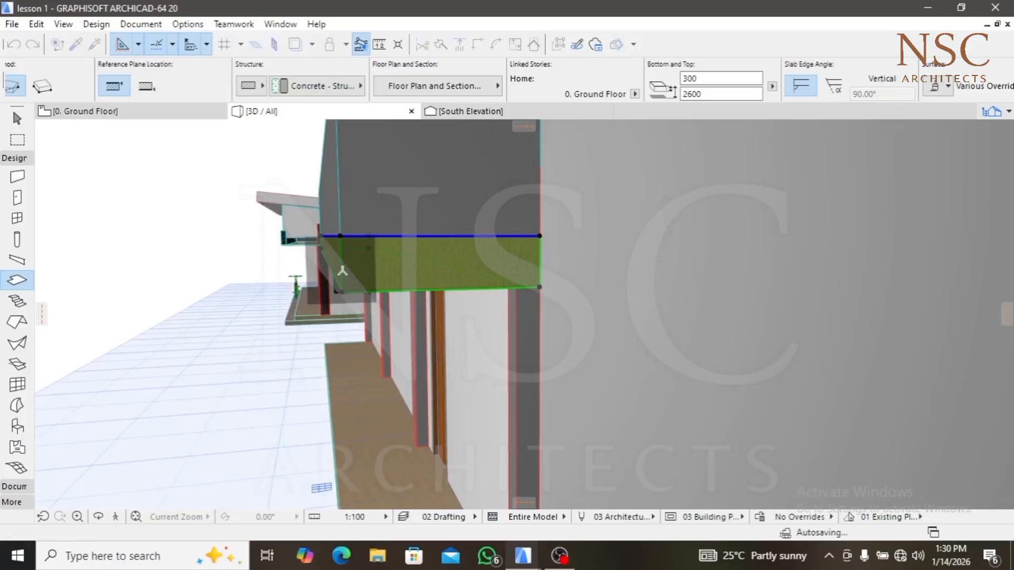
left_click(343, 289)
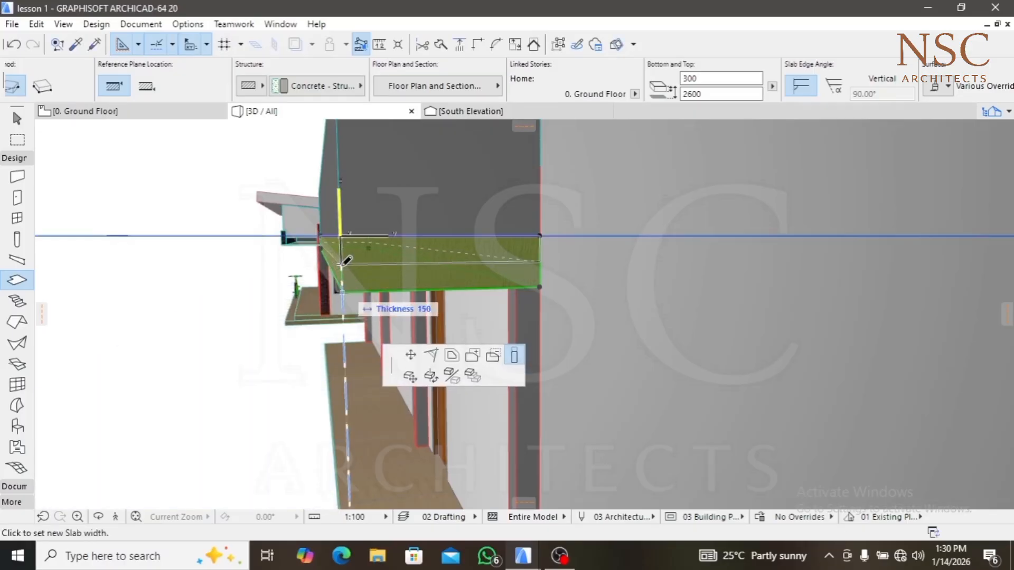
left_click(345, 261)
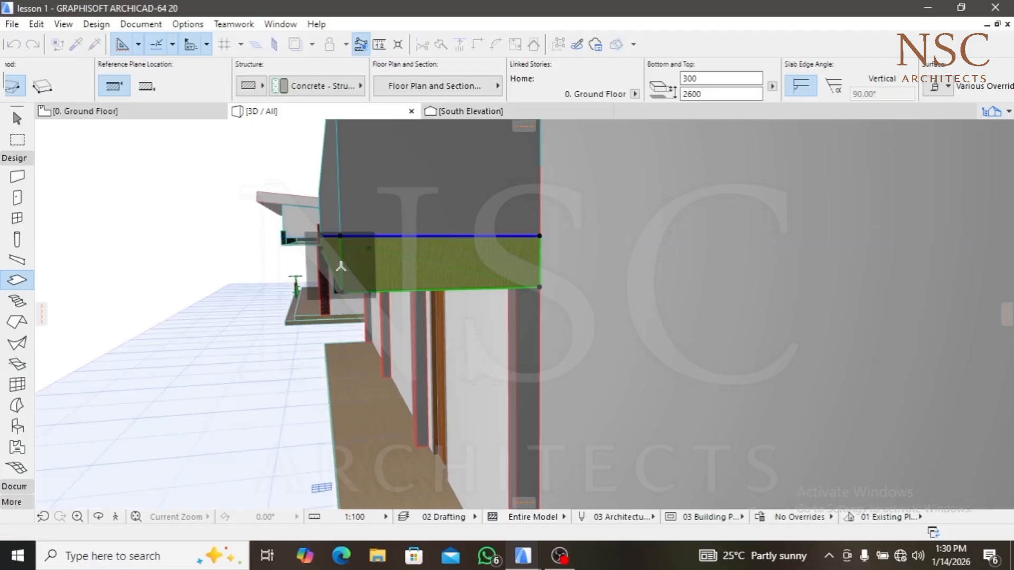
middle_click_drag(355, 292, 697, 271, "shift")
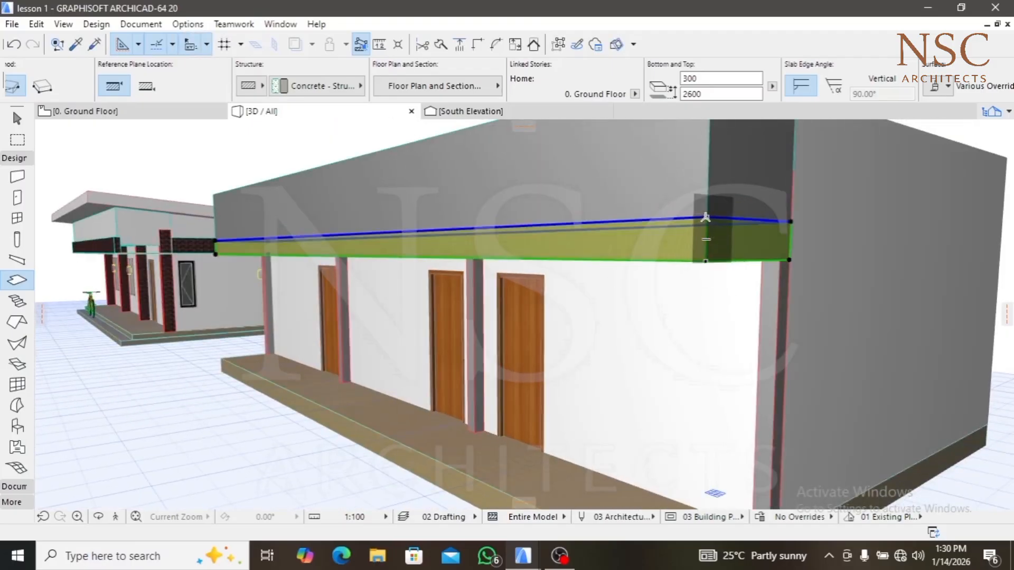
left_click(706, 258)
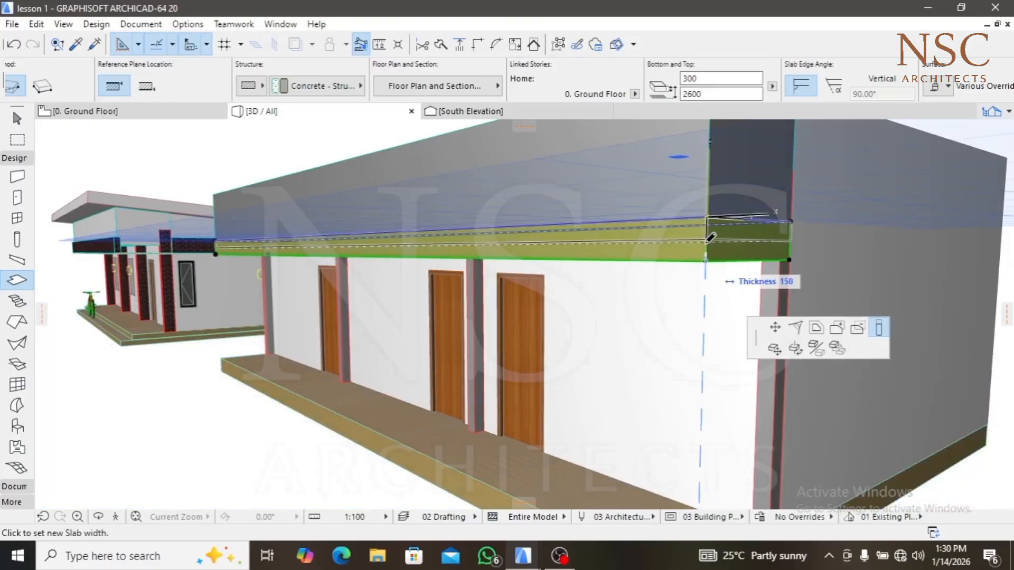
left_click(709, 239)
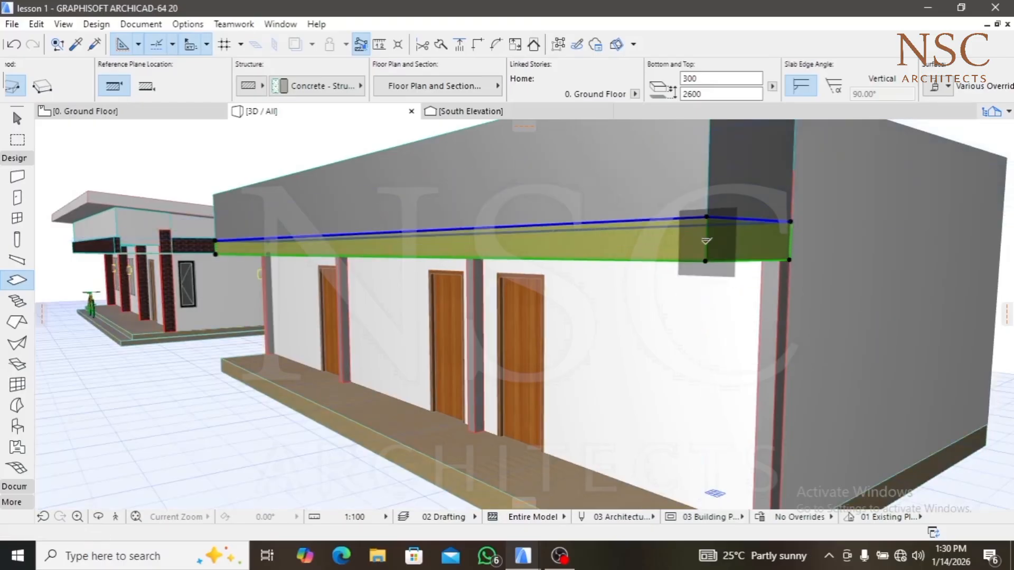
Set the veranda slab's thickness to 50 mm and lower it to a 2375 mm offset, flush with the fascia beams' underside
double_click(700, 78)
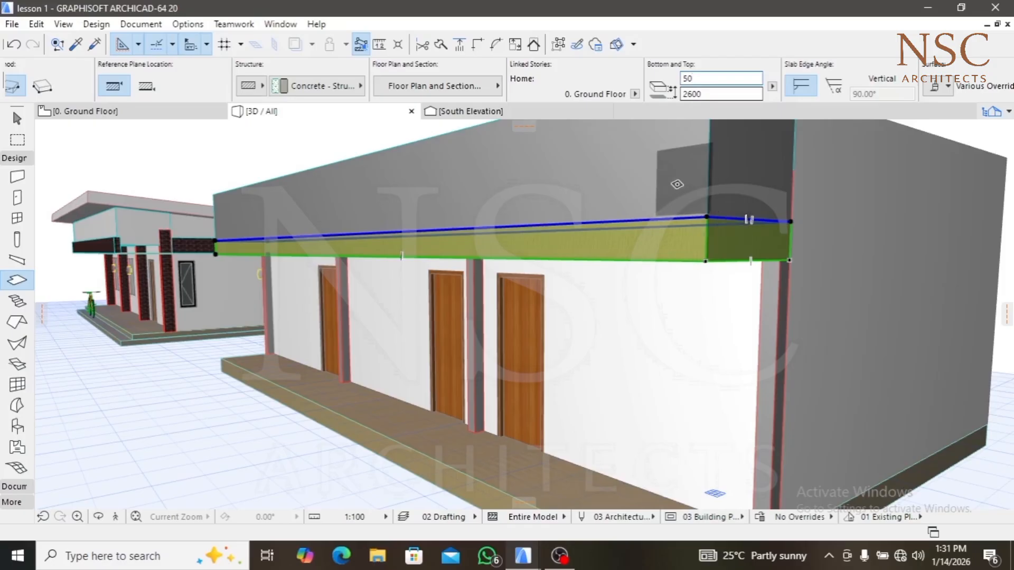
scroll(336, 283, "down", 2)
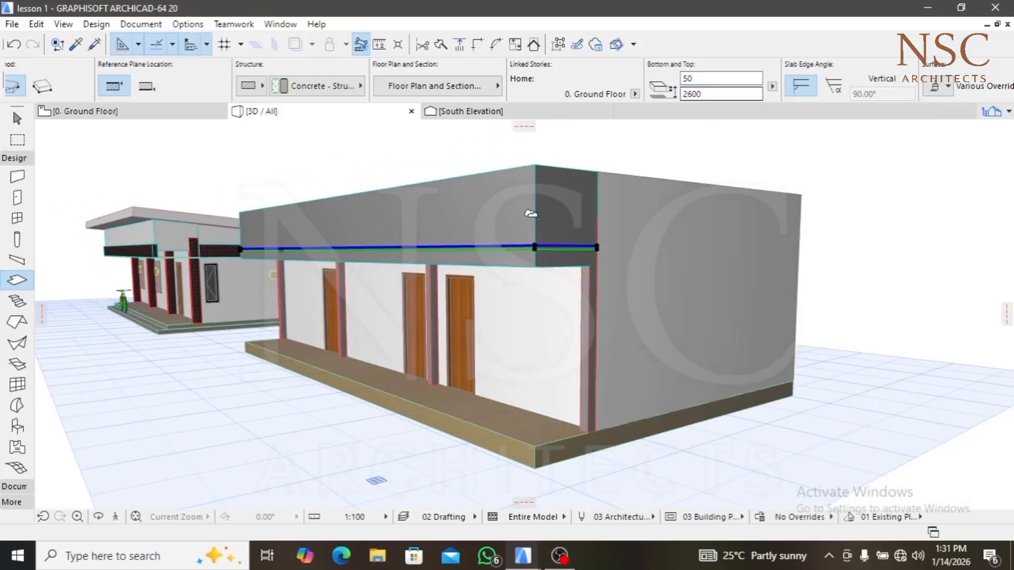
scroll(543, 252, "up", 2)
scroll(543, 252, "up", 3)
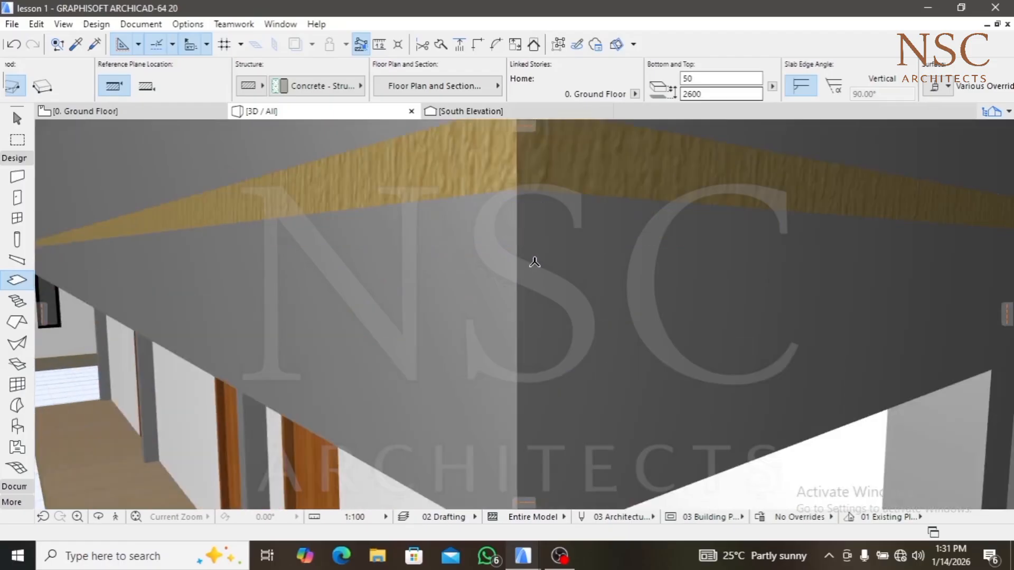
middle_click_drag(535, 259, 530, 252, "shift")
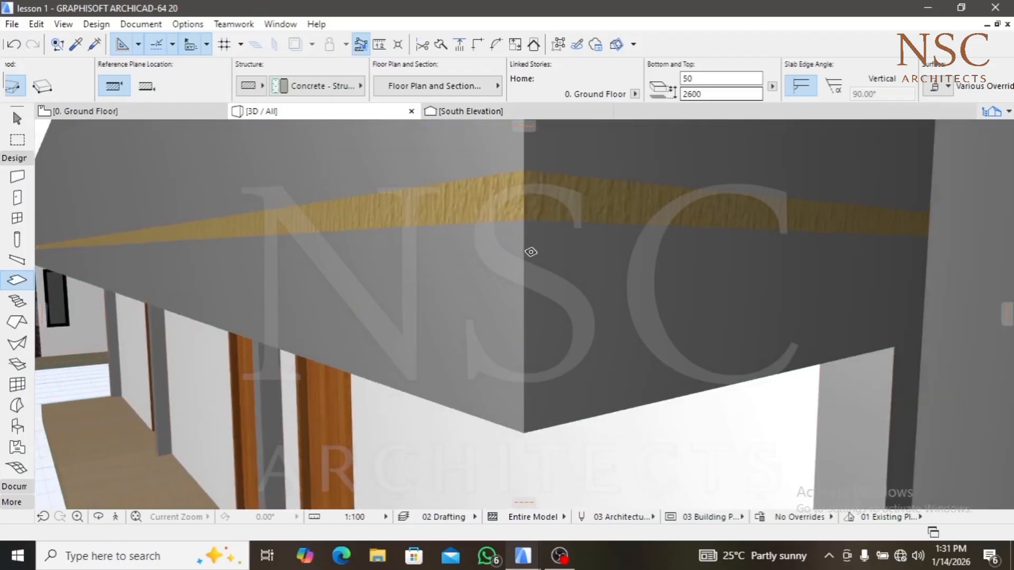
left_click(525, 217)
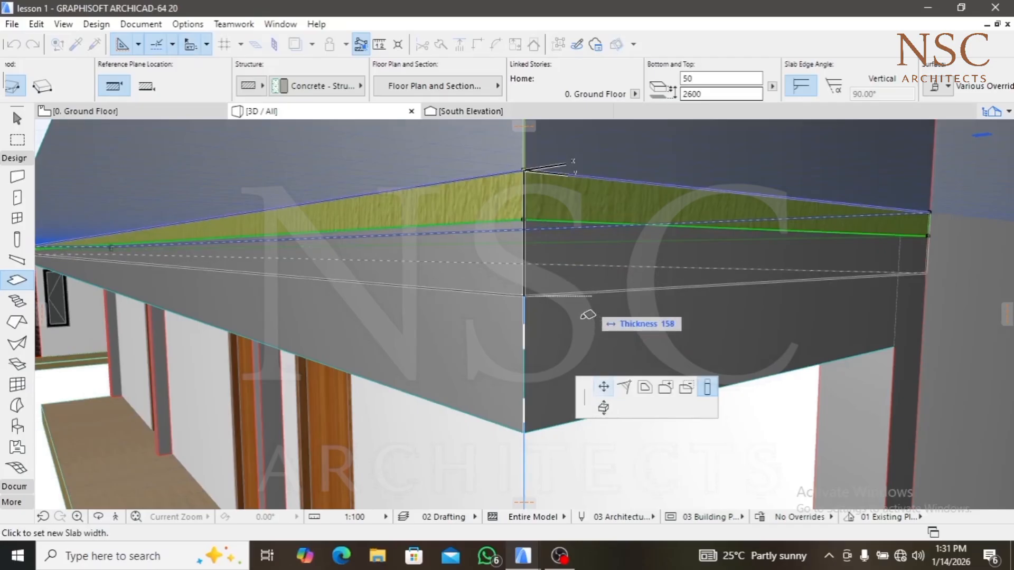
left_click(603, 407)
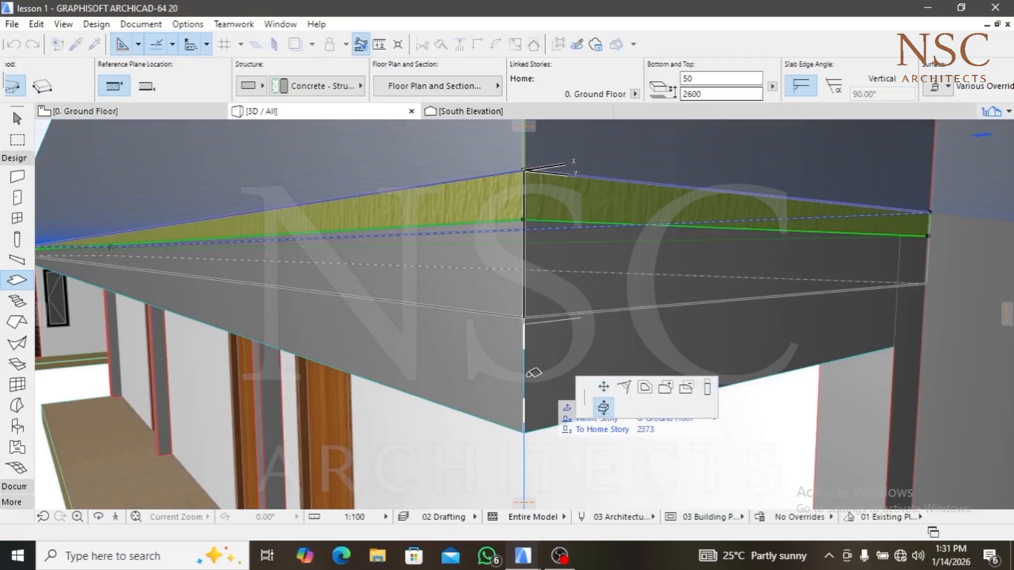
left_click(526, 430)
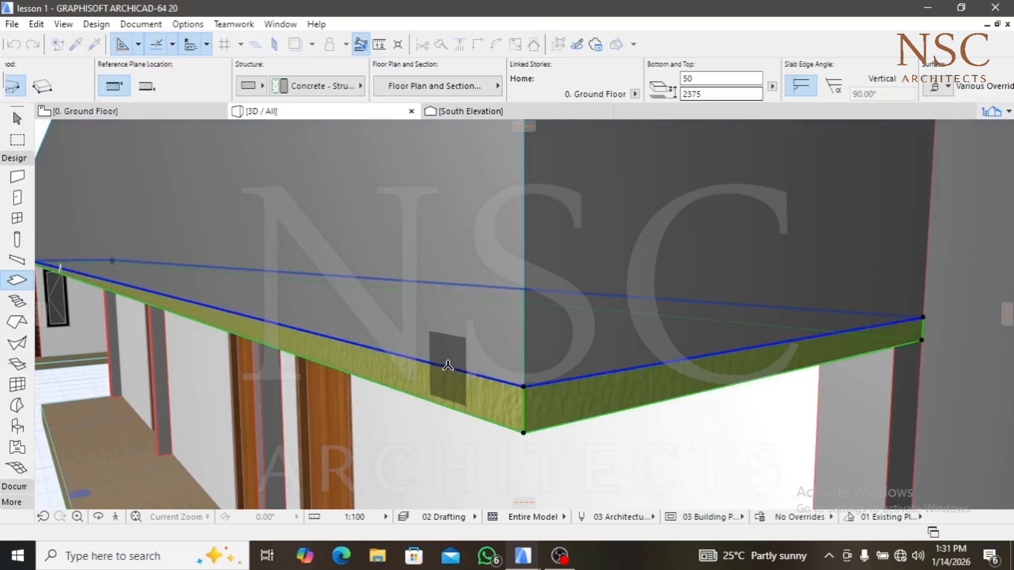
scroll(446, 359, "down", 10)
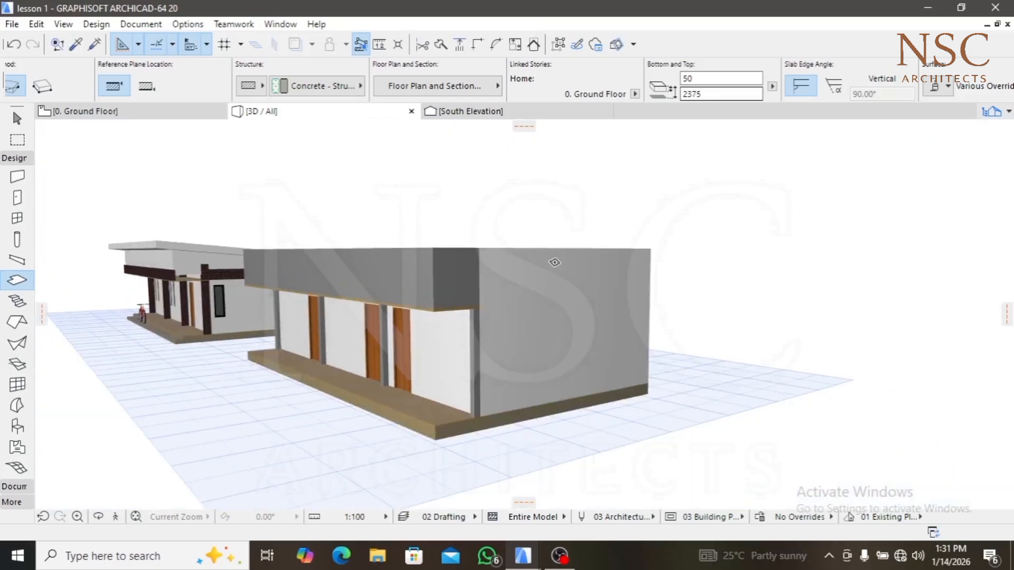
key("Escape")
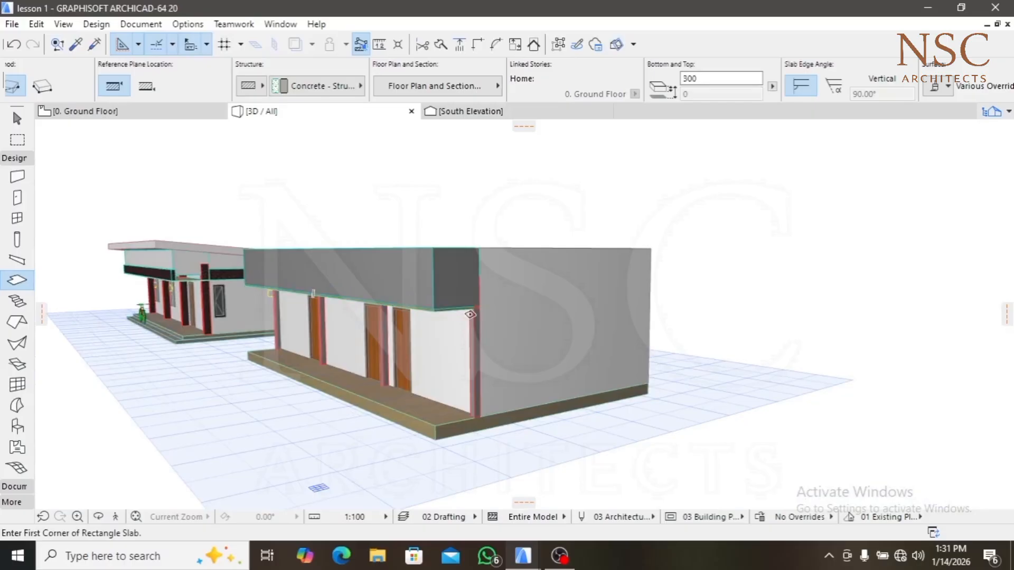
scroll(430, 326, "up", 3)
middle_click_drag(409, 337, 344, 316, "shift")
scroll(444, 377, "up", 5)
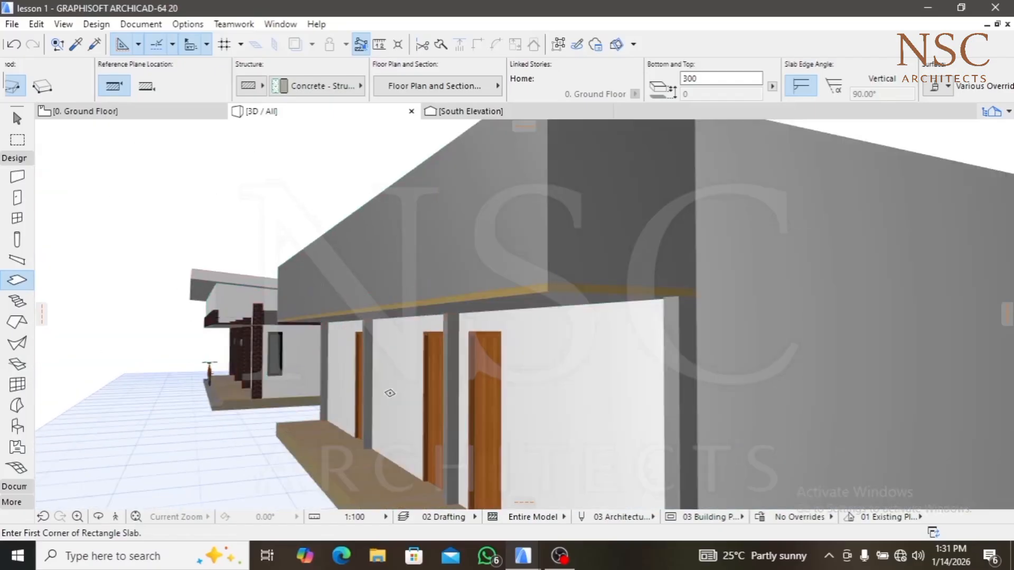
middle_click_drag(445, 377, 402, 376, "shift")
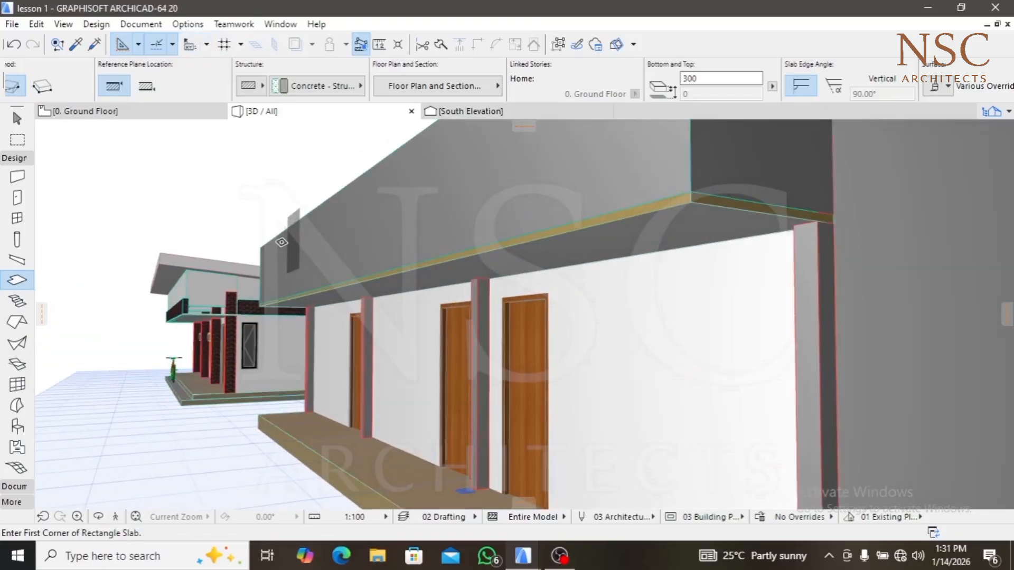
Select the four veranda columns along the new building's front wall in the Ground Floor plan
left_click(136, 114)
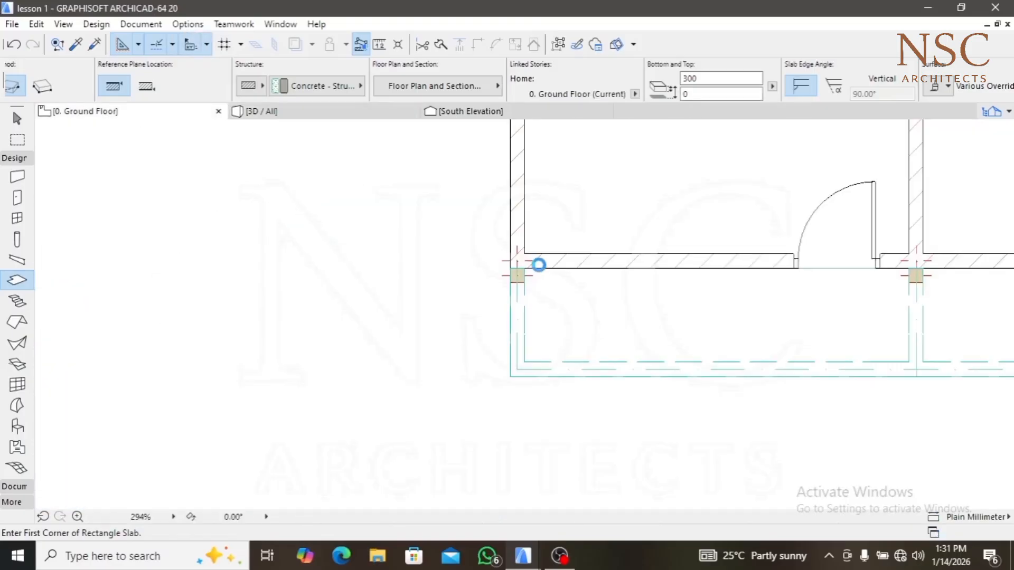
left_click(521, 277, "shift")
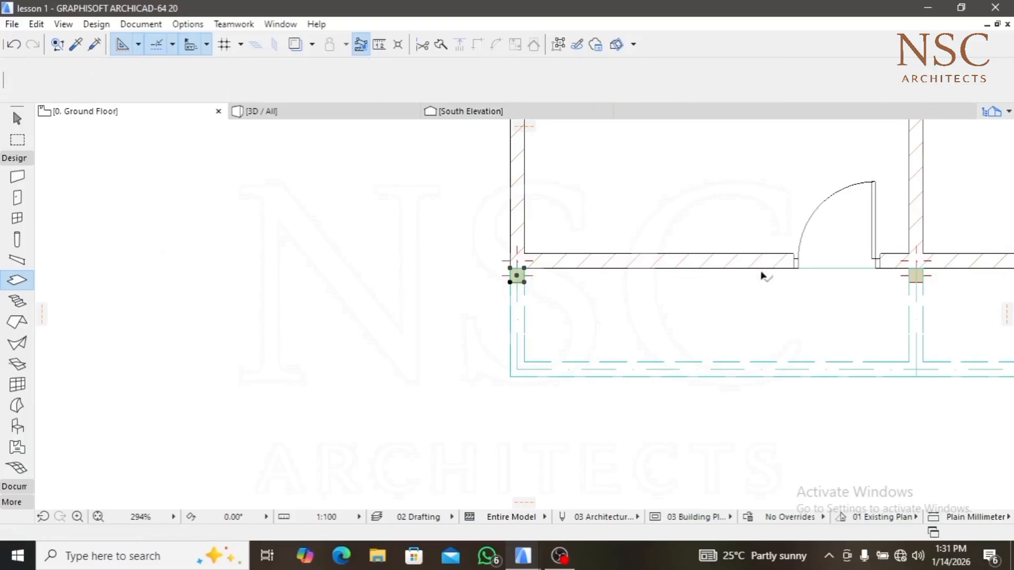
middle_click_drag(771, 274, 406, 291)
scroll(507, 285, "up", 1)
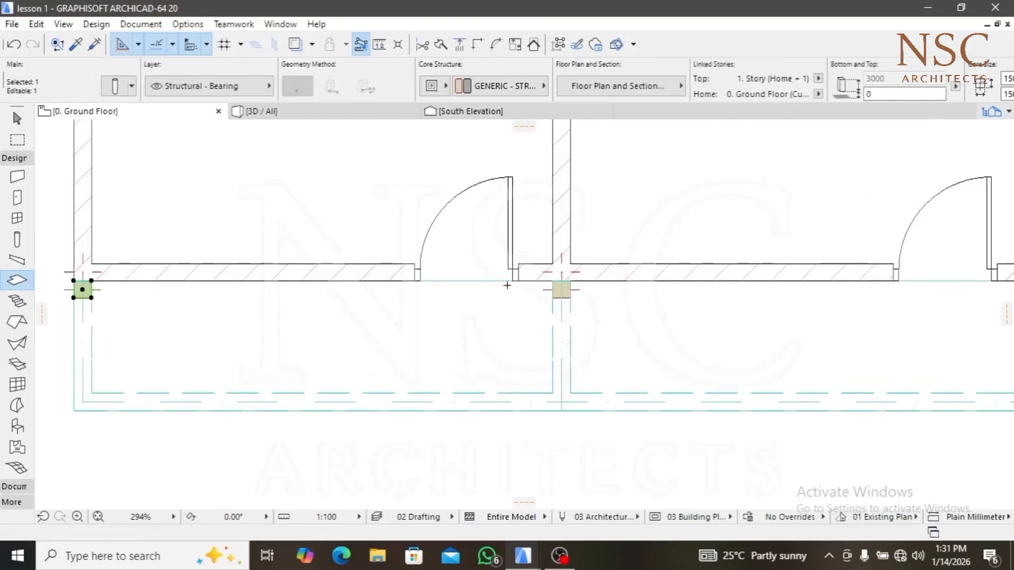
key("shift")
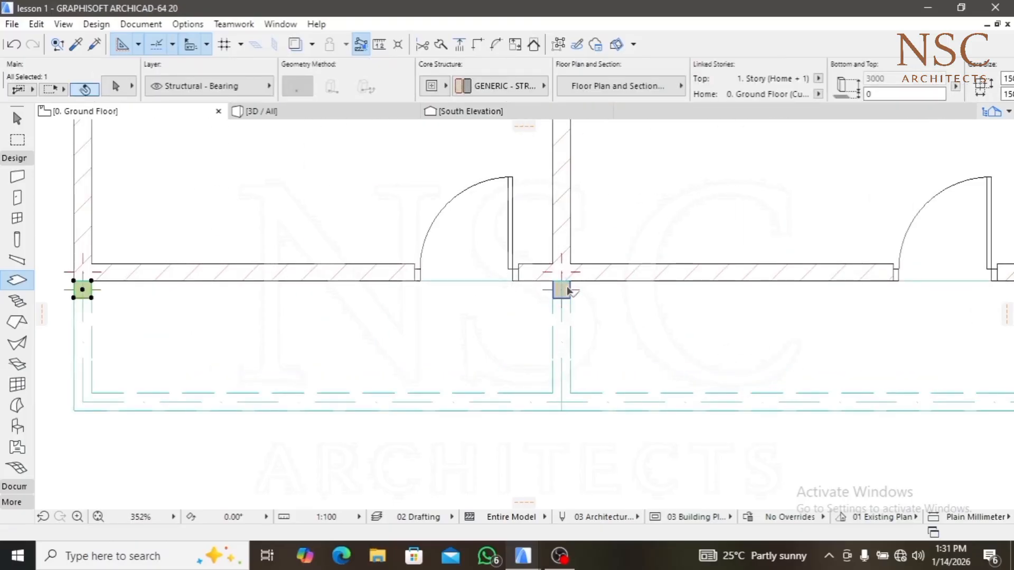
middle_click_drag(747, 294, 478, 292)
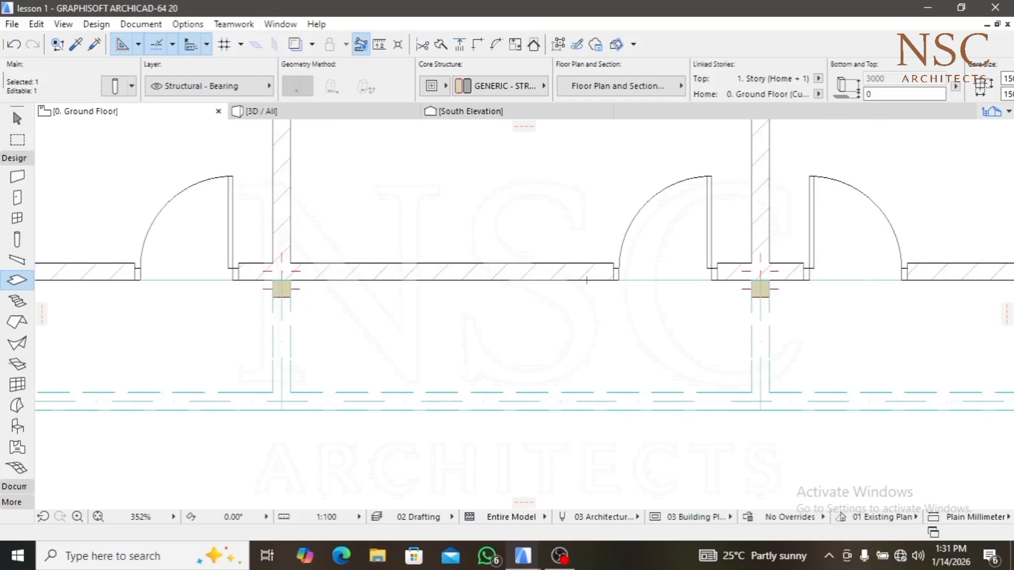
key("shift")
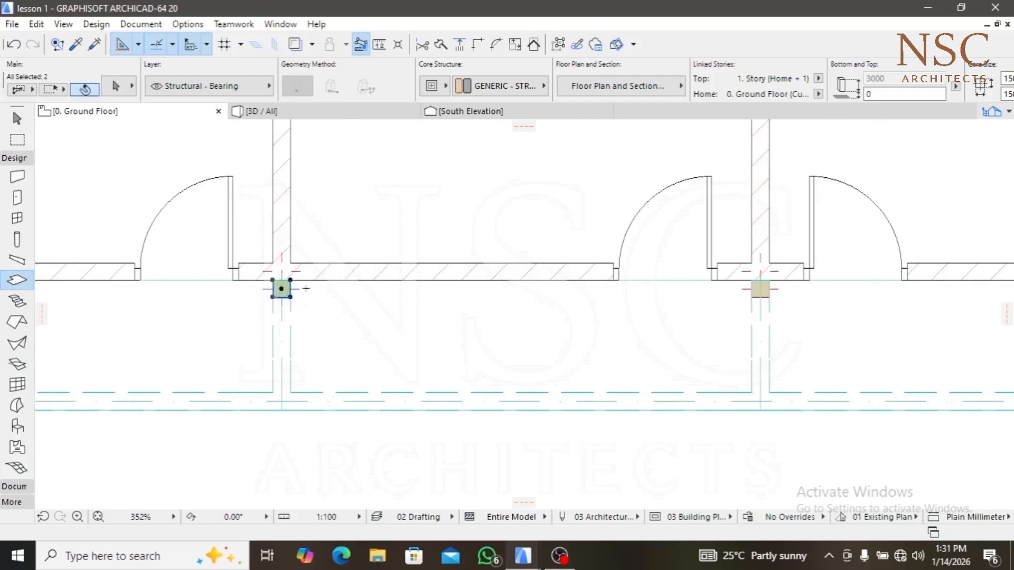
left_click(759, 289, "shift")
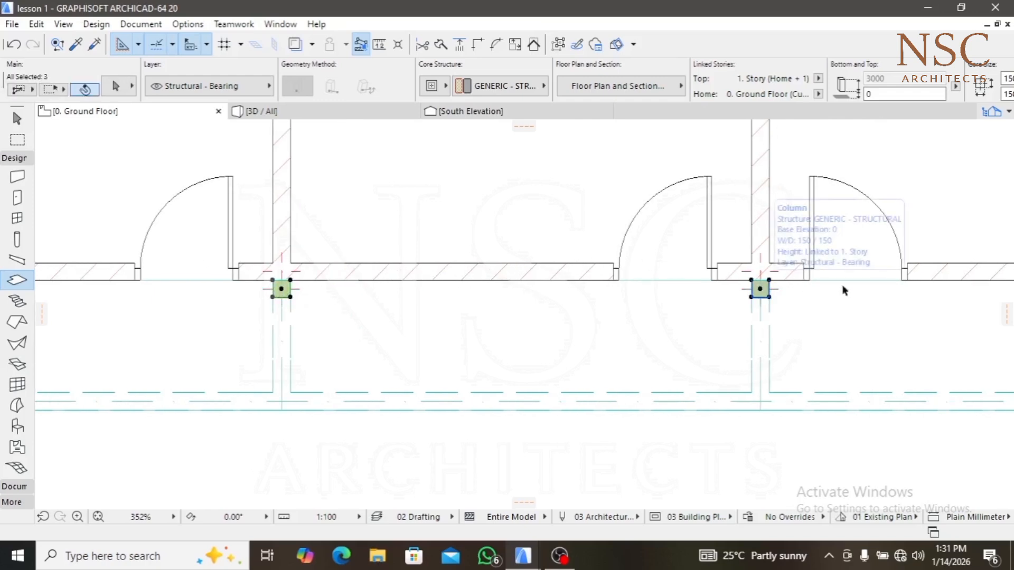
middle_click_drag(814, 290, 340, 288)
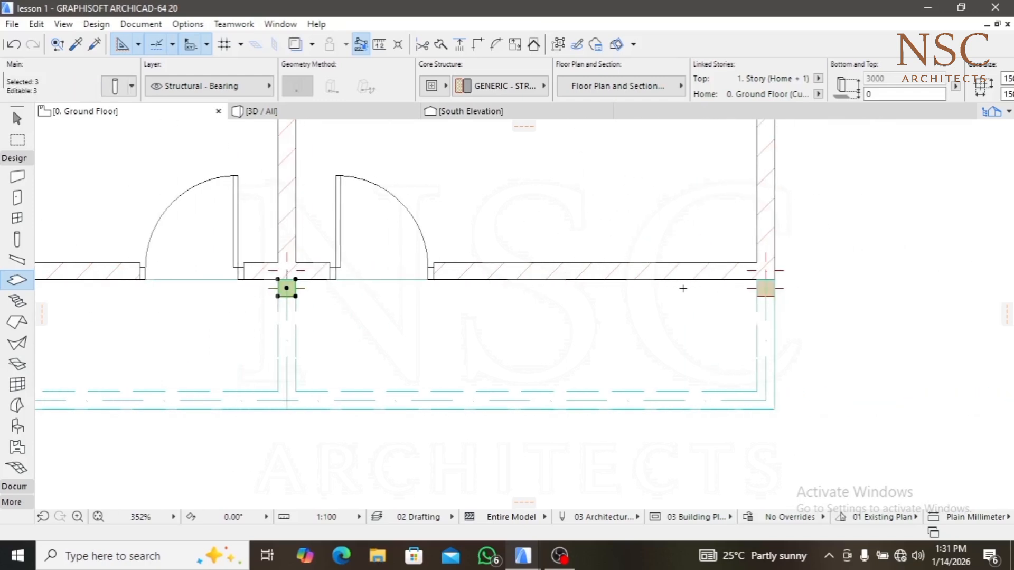
left_click(761, 289, "shift")
left_click(761, 289, "shift")
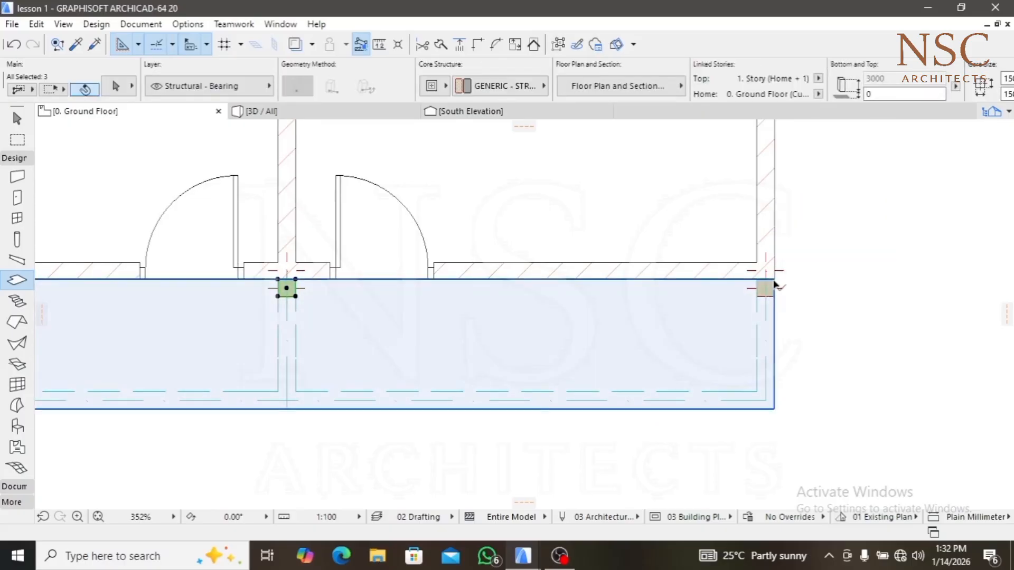
left_click(766, 292, "shift")
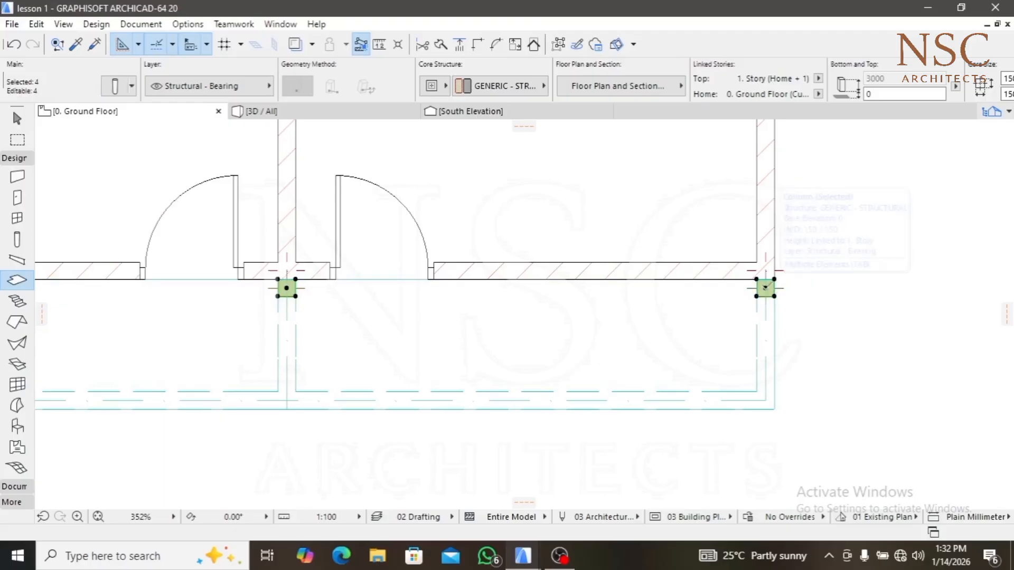
Unlink the selected veranda columns' core dimensions and set their core size to 300 by 150 mm, deeper perpendicular to the front wall
scroll(827, 95, "down", 3)
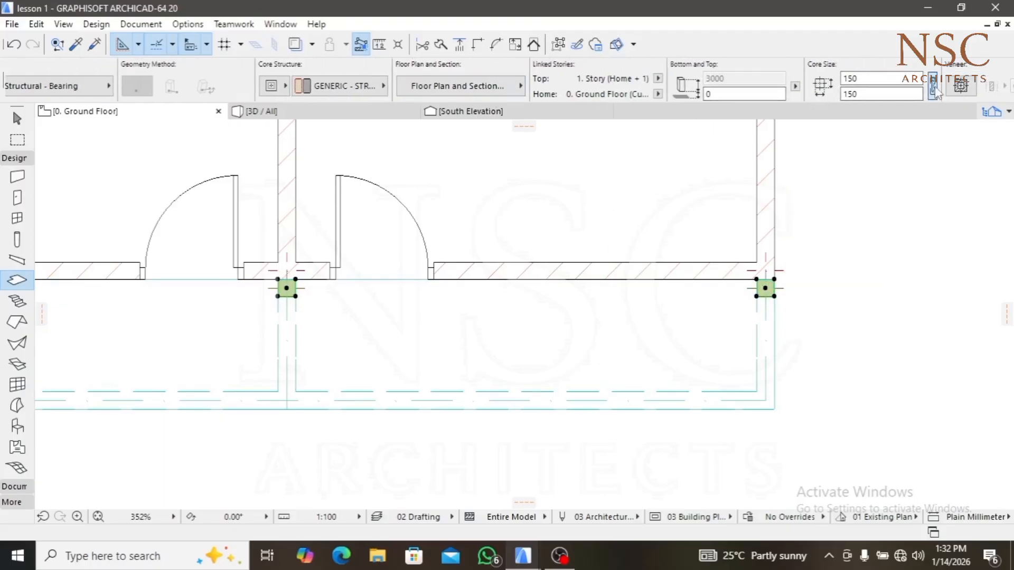
left_click(933, 90)
double_click(849, 95)
left_click_drag(859, 94, 792, 95)
key("Return")
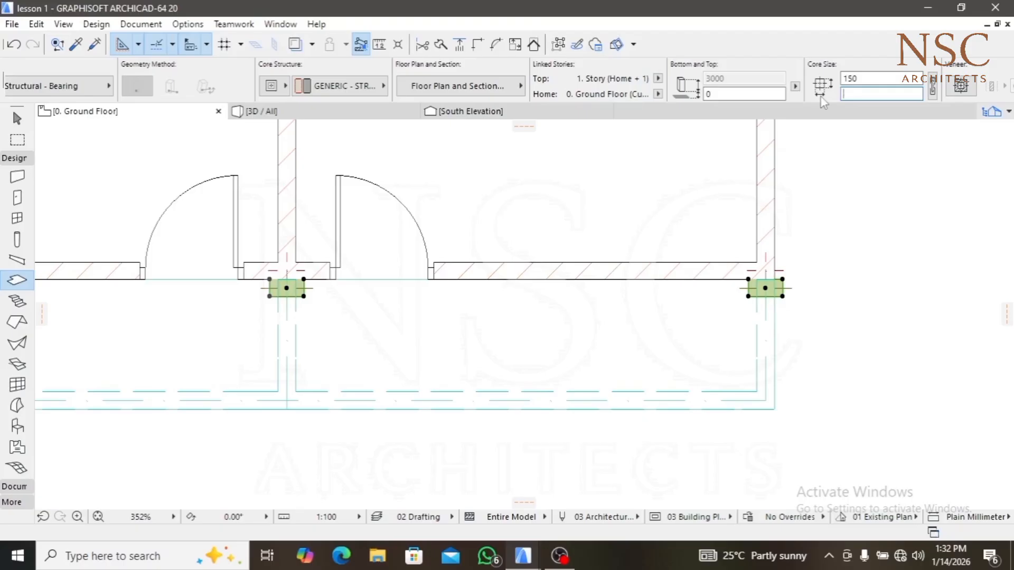
type("50")
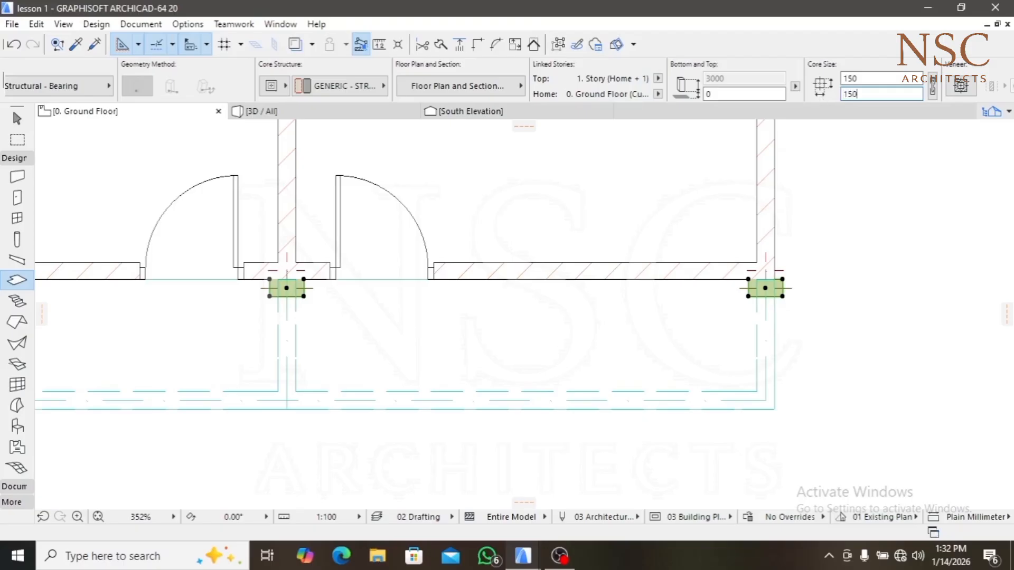
key("Return")
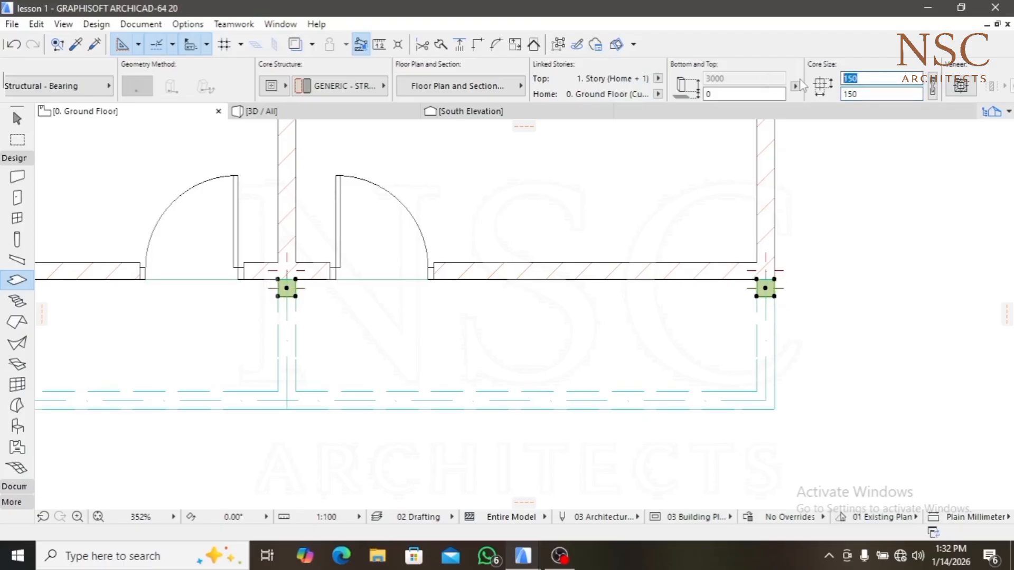
key("BackSpace")
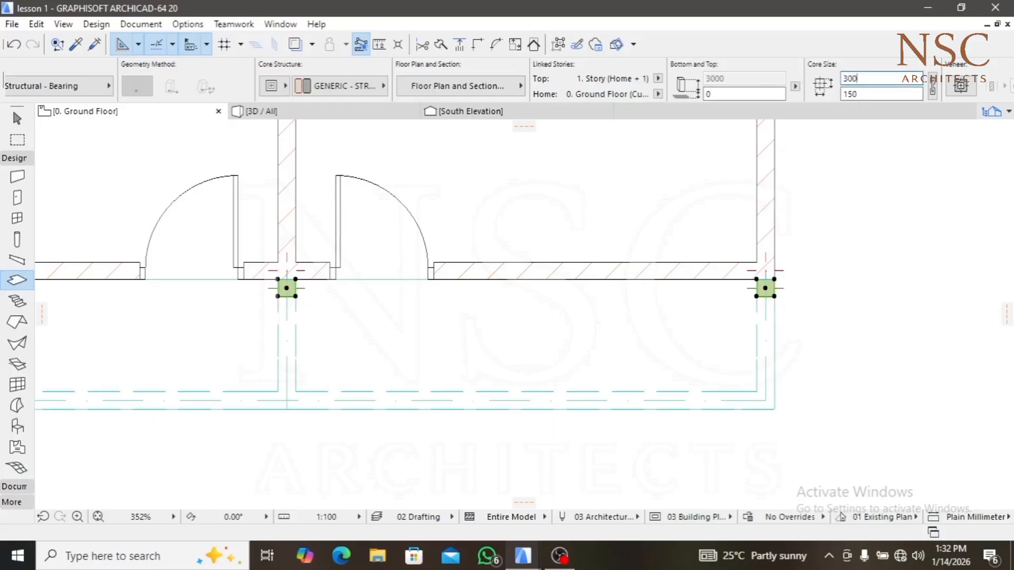
key("Return")
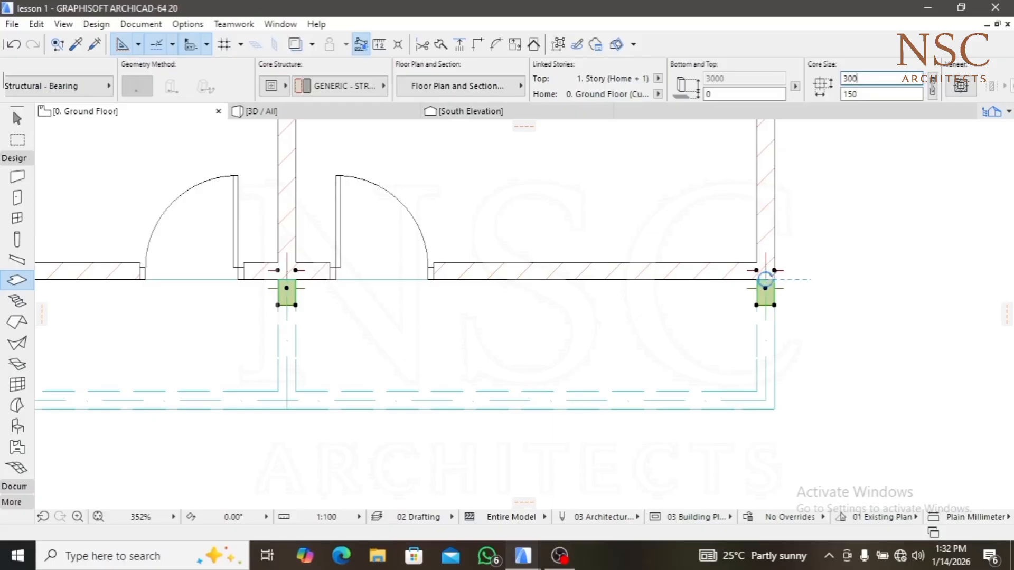
Move the four enlarged columns outward until their back faces sit flush with the front wall's outer face, and review them in 3D
scroll(765, 280, "up", 5)
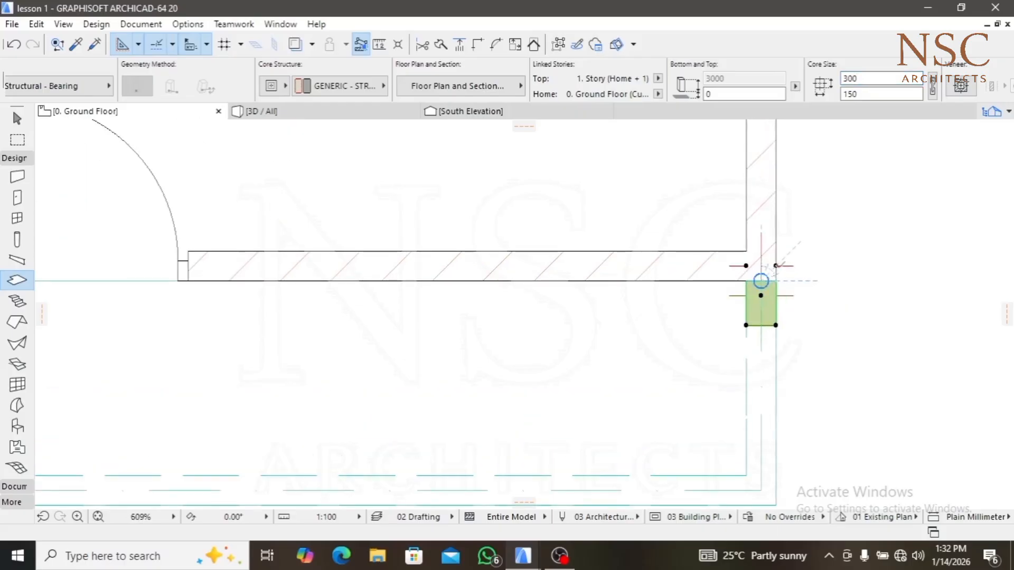
left_click(776, 267)
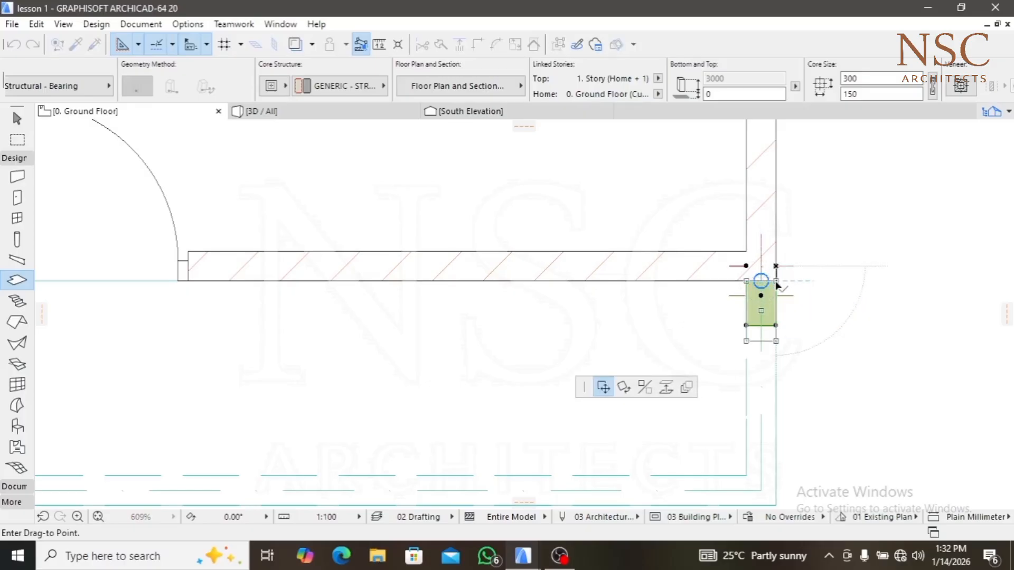
left_click(776, 283)
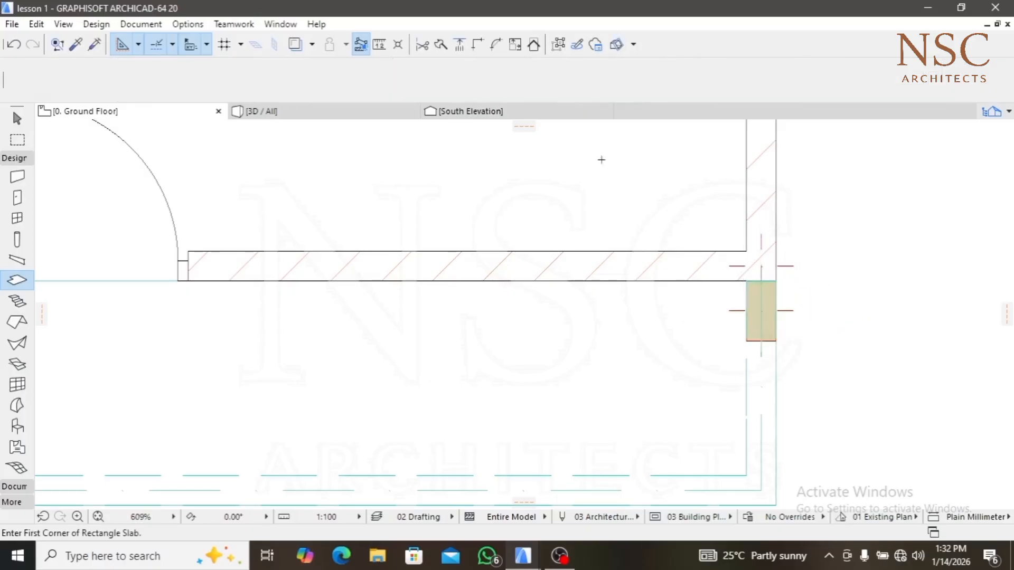
left_click(335, 112)
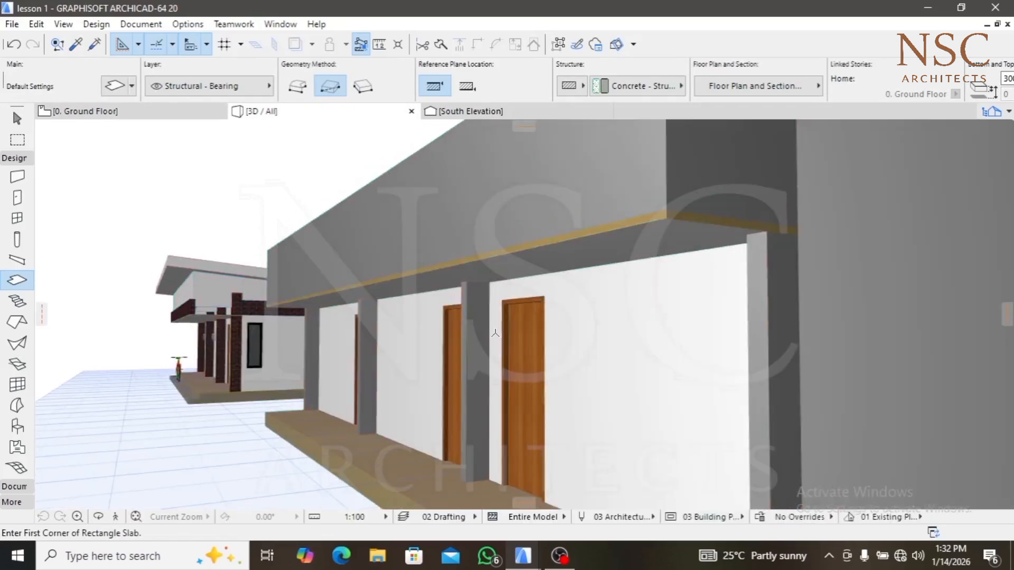
scroll(495, 333, "down", 2)
middle_click_drag(495, 334, 443, 299, "shift")
scroll(530, 357, "up", 1)
scroll(425, 292, "down", 3)
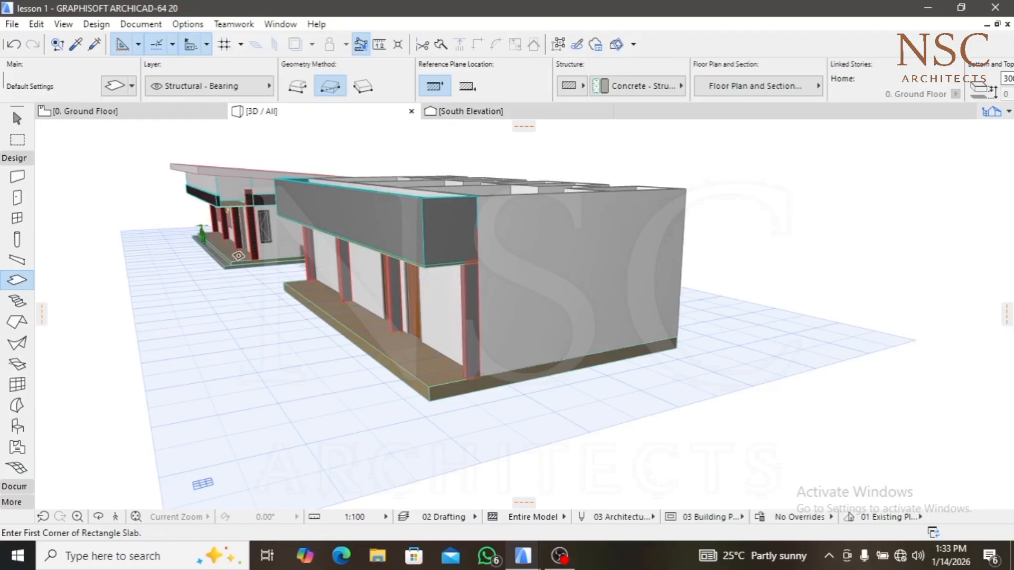
In the Ground Floor plan, create a copy of the new building's floor slab with all edges offset 300 mm outward
left_click(159, 112)
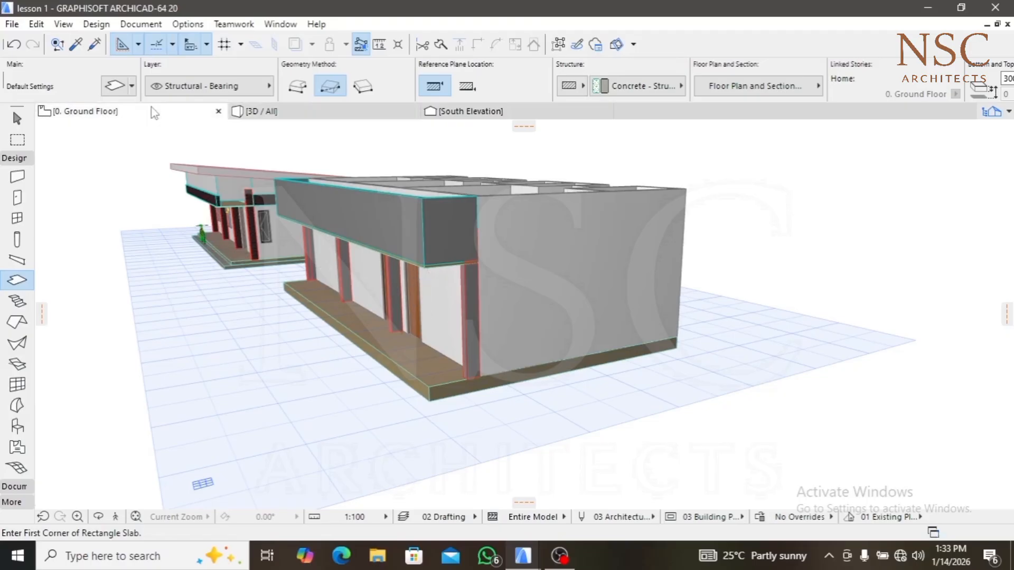
scroll(559, 315, "down", 8)
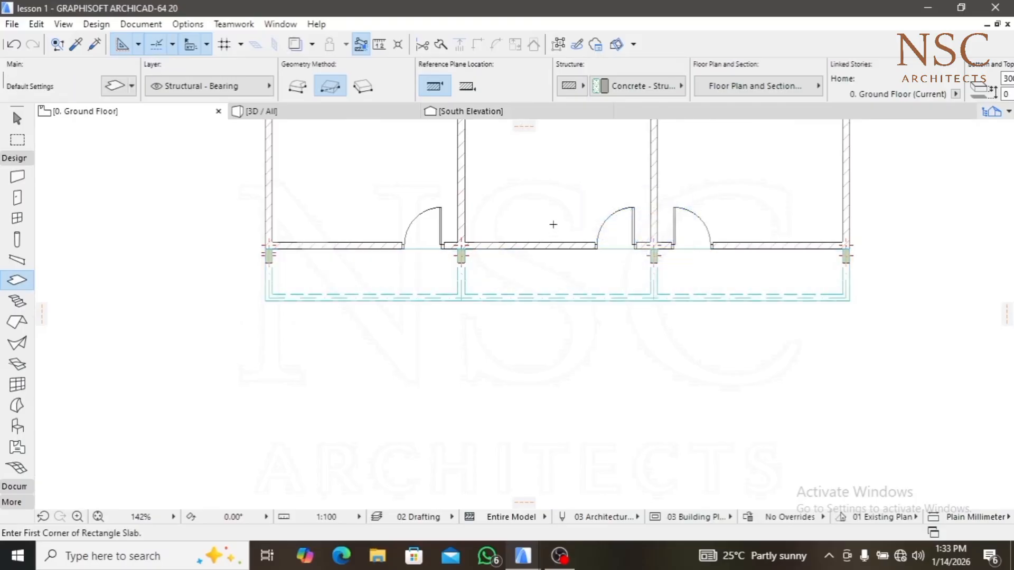
left_click(558, 214, "shift")
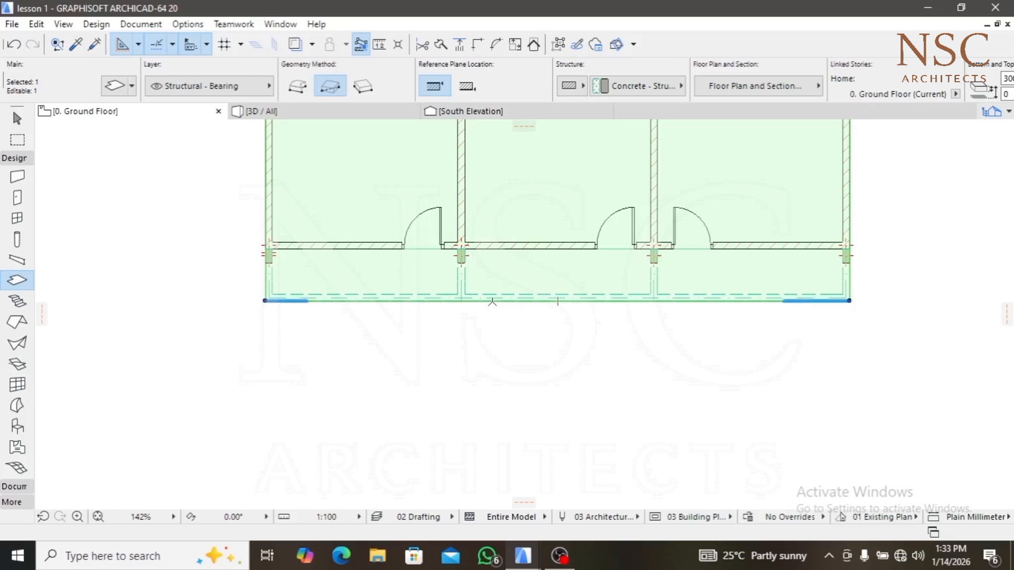
left_click(492, 300)
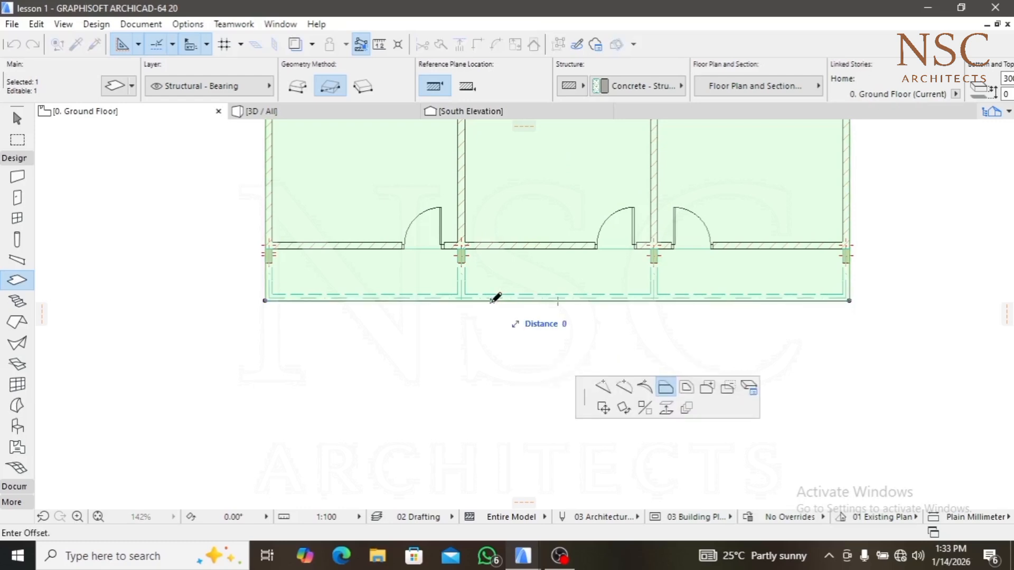
left_click(686, 389)
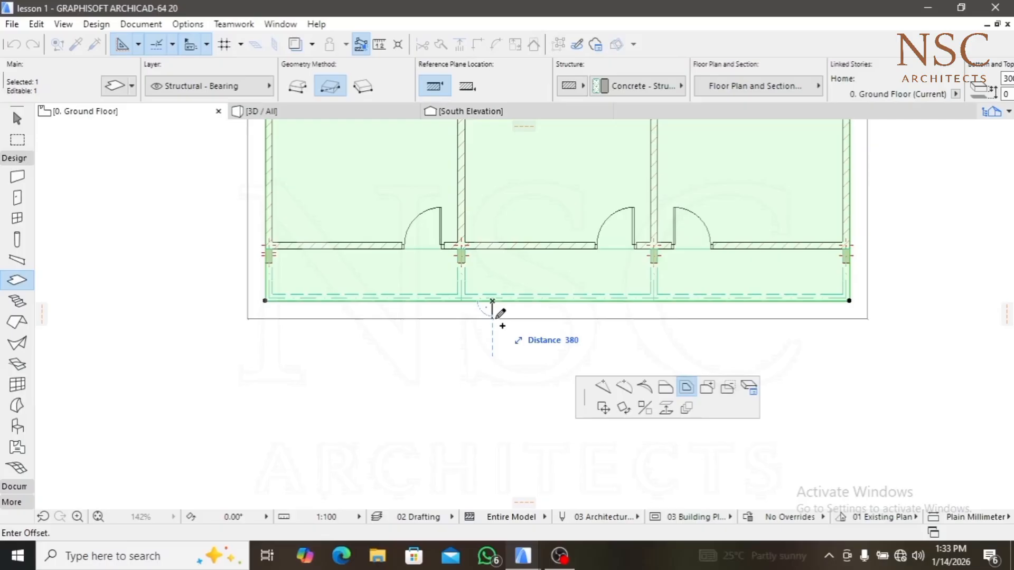
type("30")
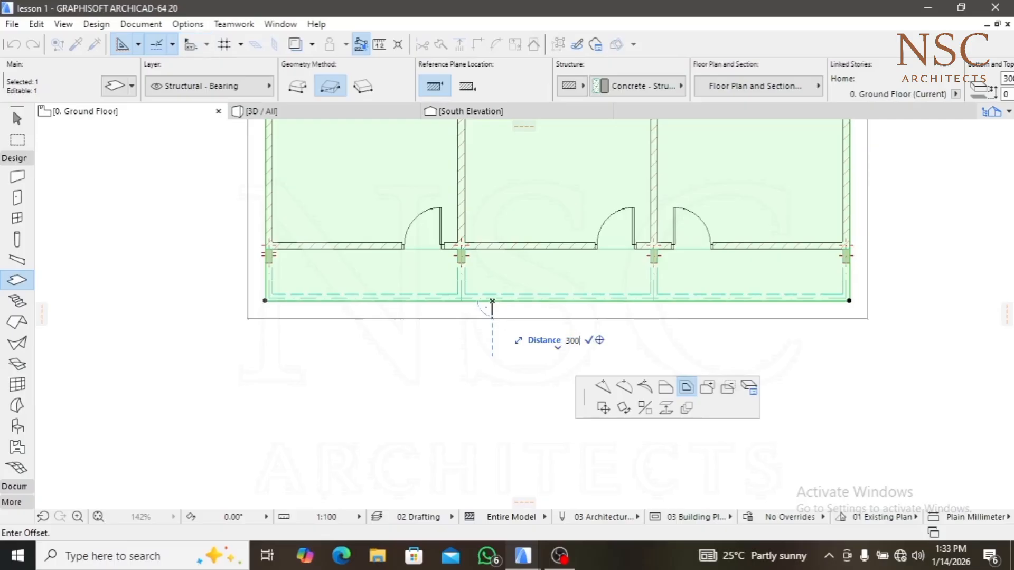
type("0")
key("Return")
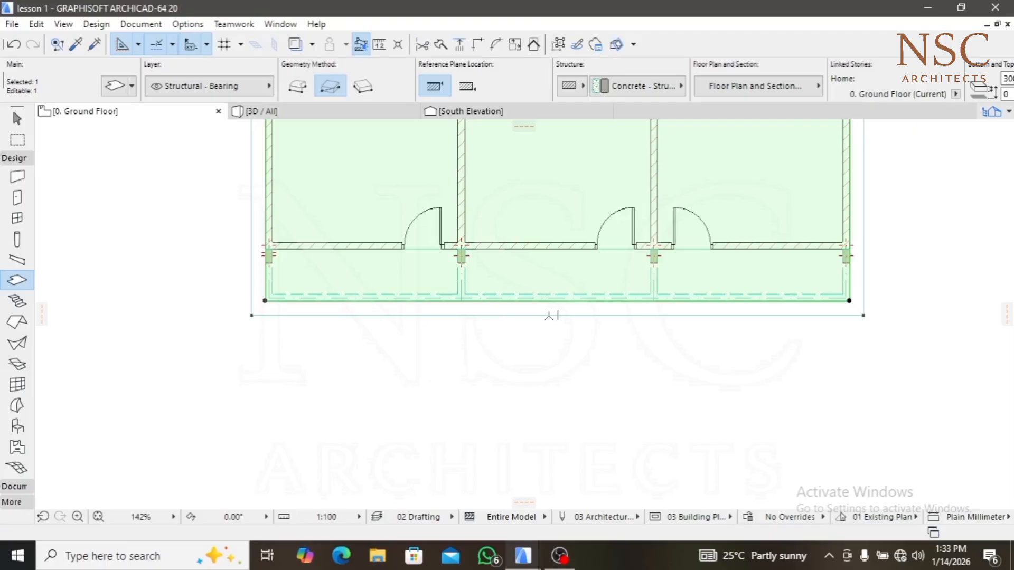
Offset only the enlarged slab copy's rear edge forward to the original floor slab's front edge, leaving a strip along the veranda
right_click(549, 317)
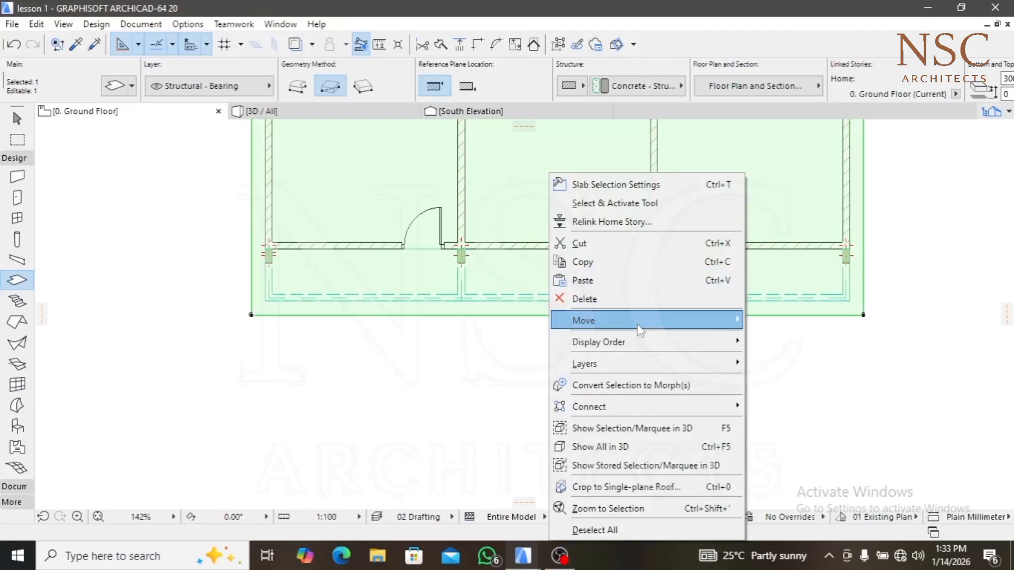
left_click(898, 272)
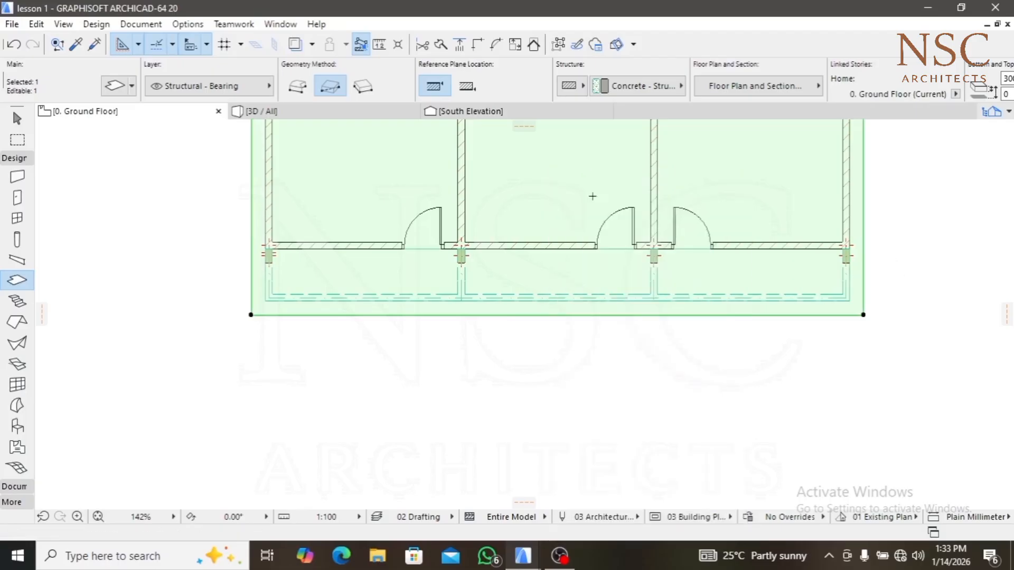
scroll(591, 193, "down", 5)
scroll(585, 169, "up", 5)
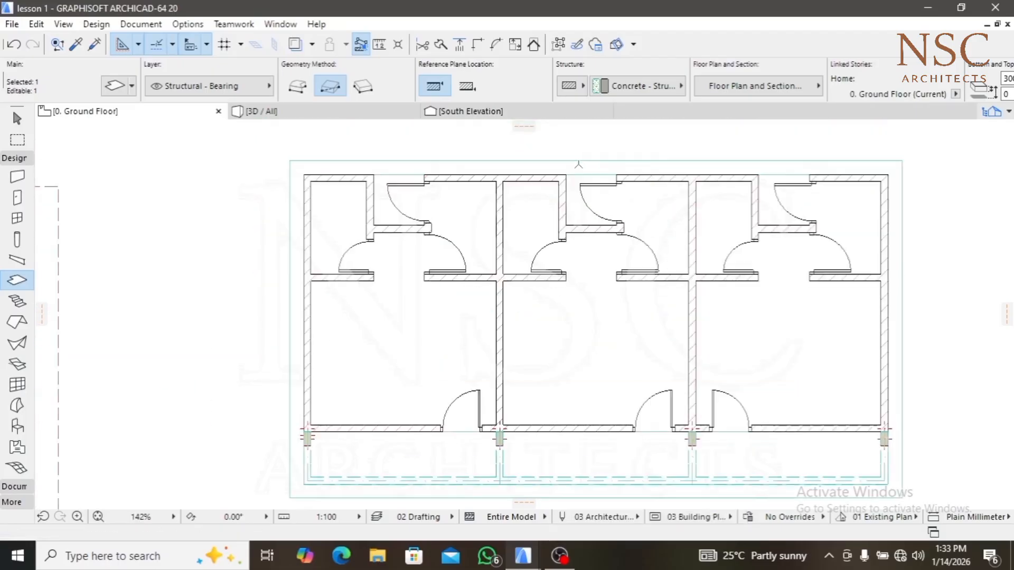
left_click(598, 160)
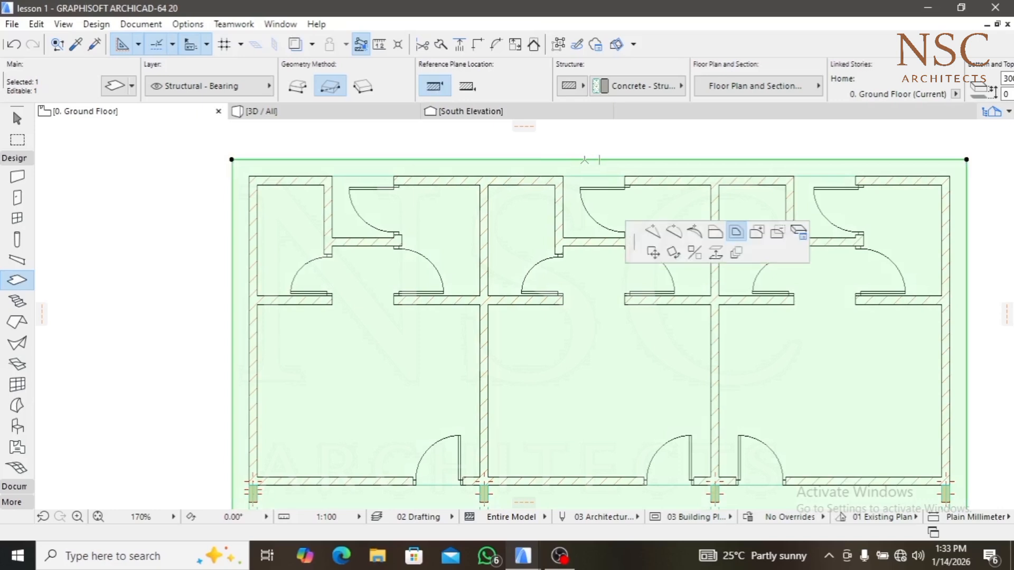
scroll(588, 156, "down", 2)
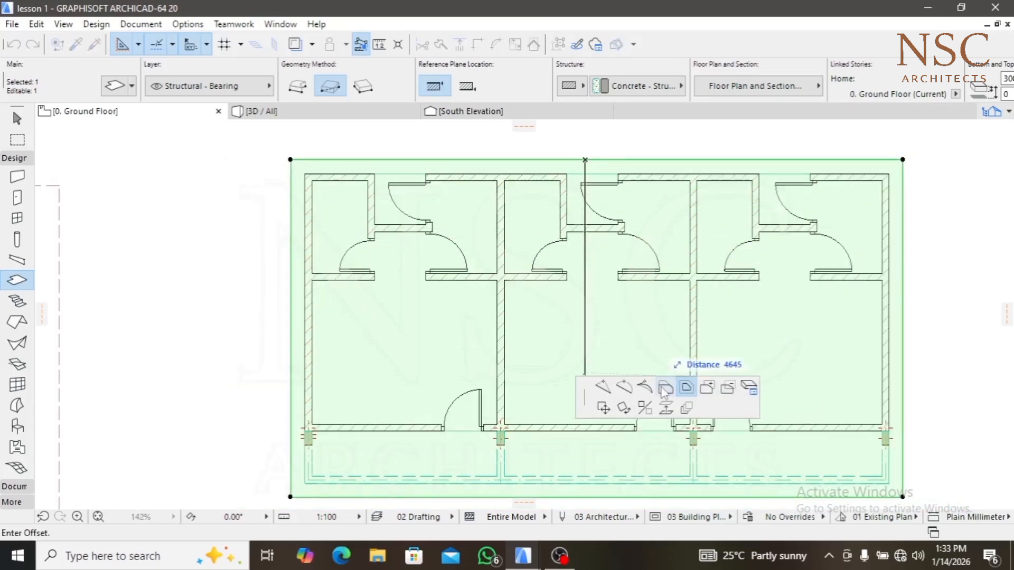
left_click(664, 388)
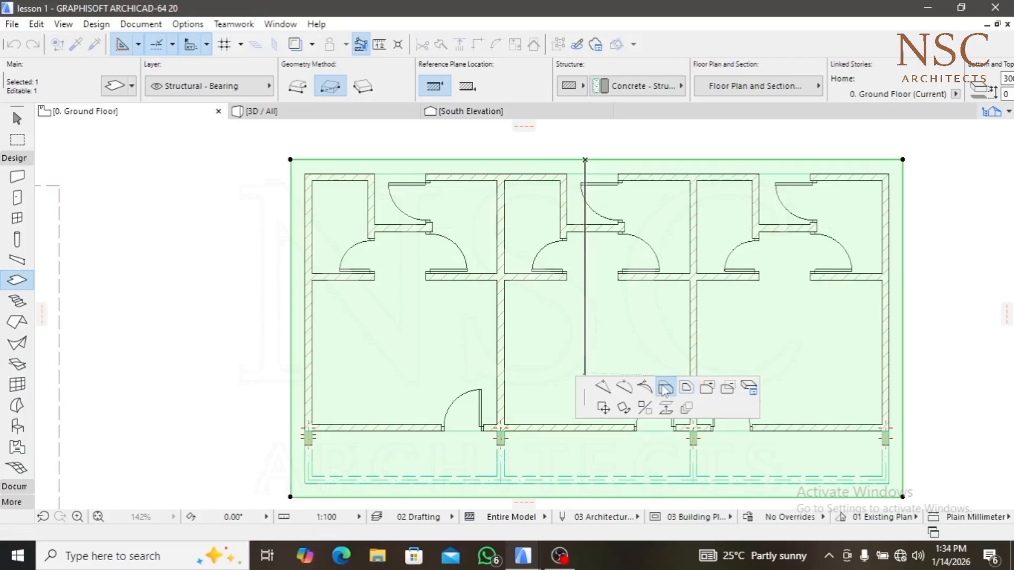
middle_click_drag(494, 414, 493, 308)
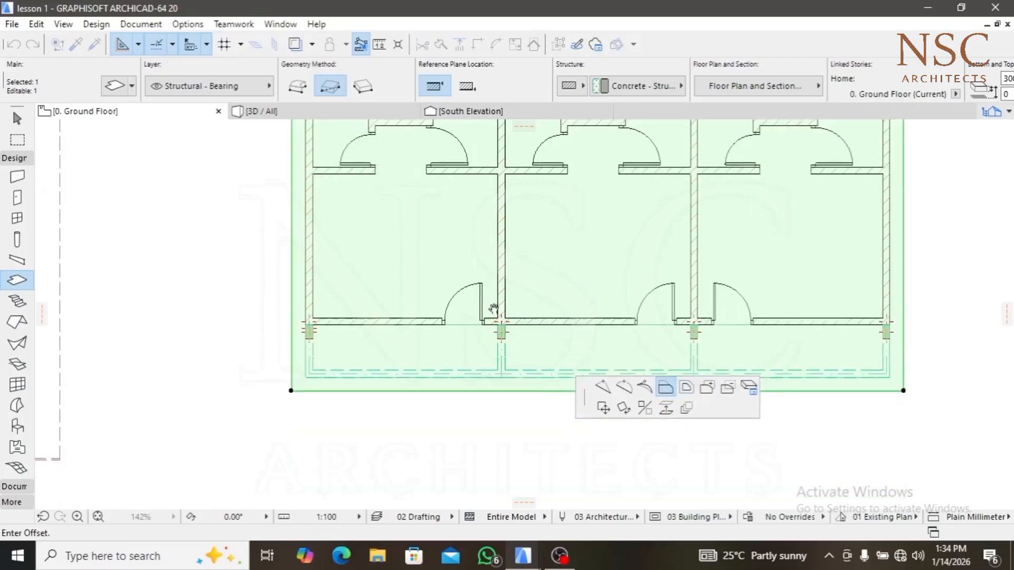
scroll(310, 374, "up", 3)
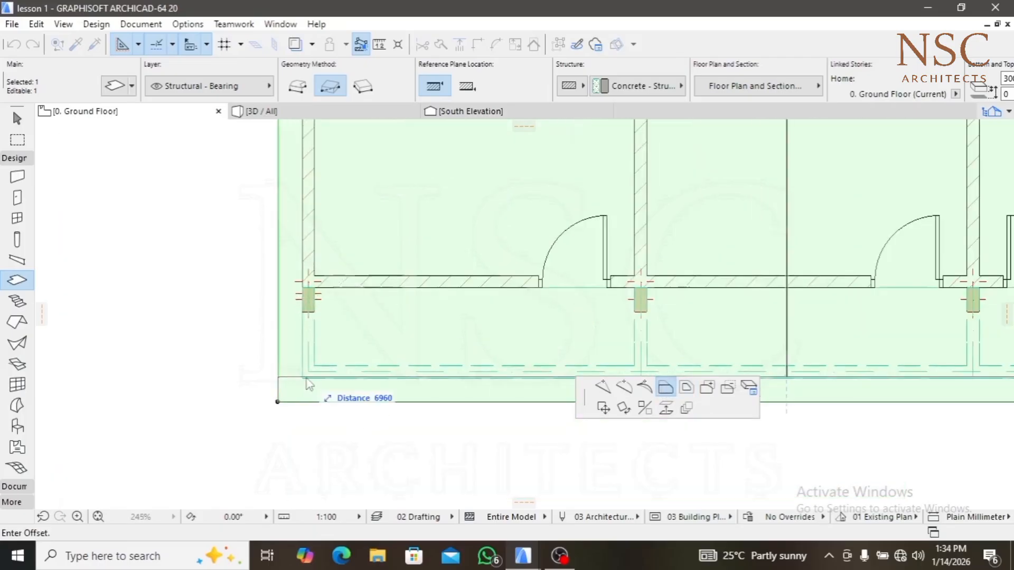
left_click(307, 373)
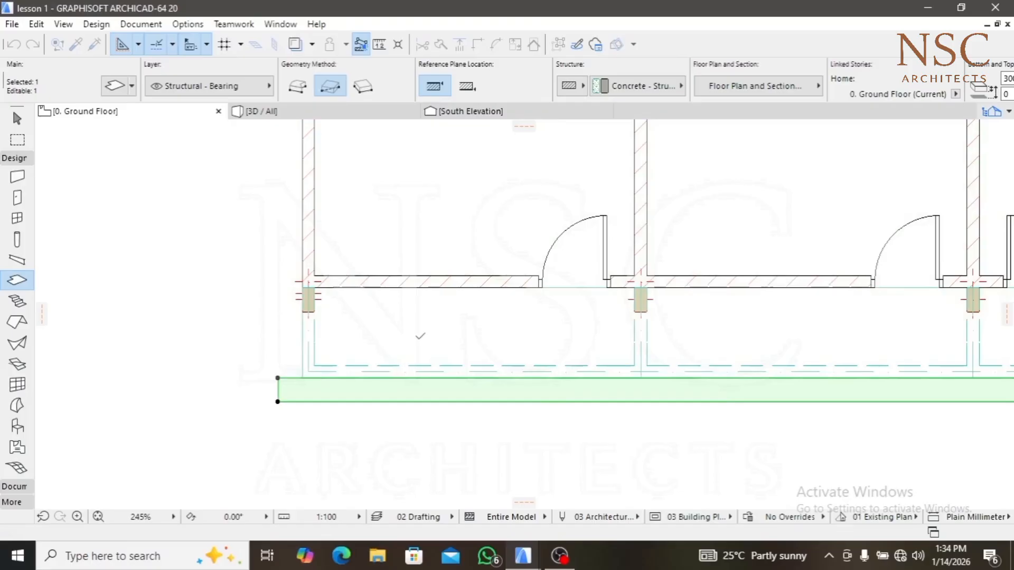
Delete the front strip slab and undo the deletion
left_click(436, 377)
key("Escape")
key("Delete")
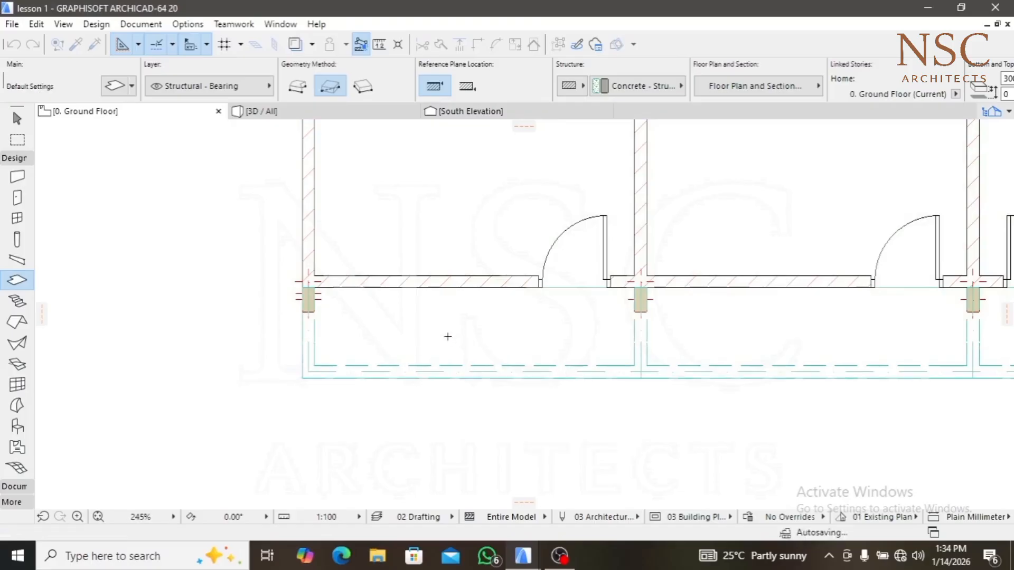
key("ctrl+z")
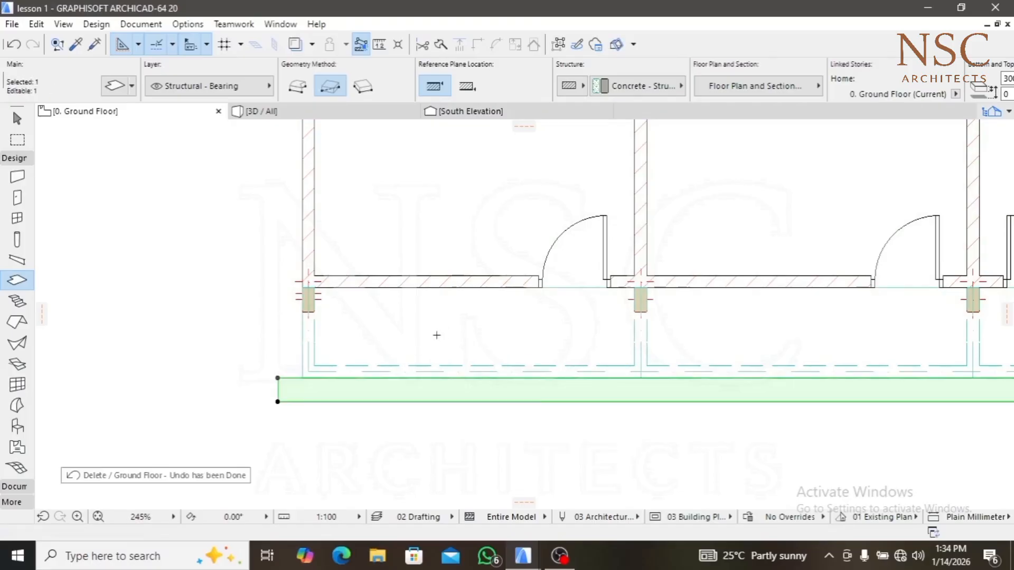
Set the front strip slab's thickness to 150 mm
scroll(745, 73, "down", 2)
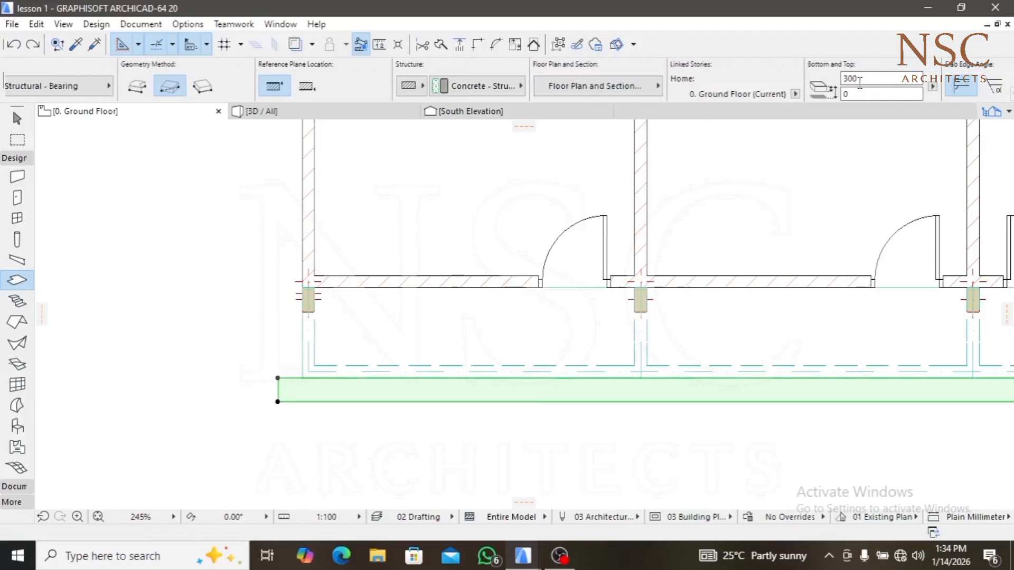
left_click(851, 78)
scroll(527, 359, "down", 5)
scroll(531, 357, "up", 2)
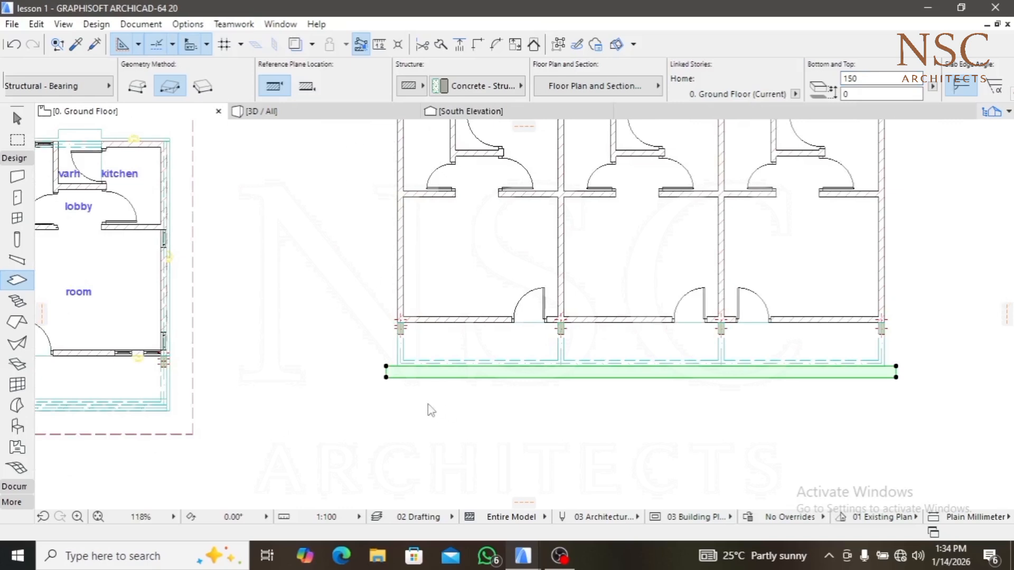
Offset the strip slab's west end inward to align with the floor slab's front west corner
scroll(375, 367, "up", 5)
left_click(372, 363)
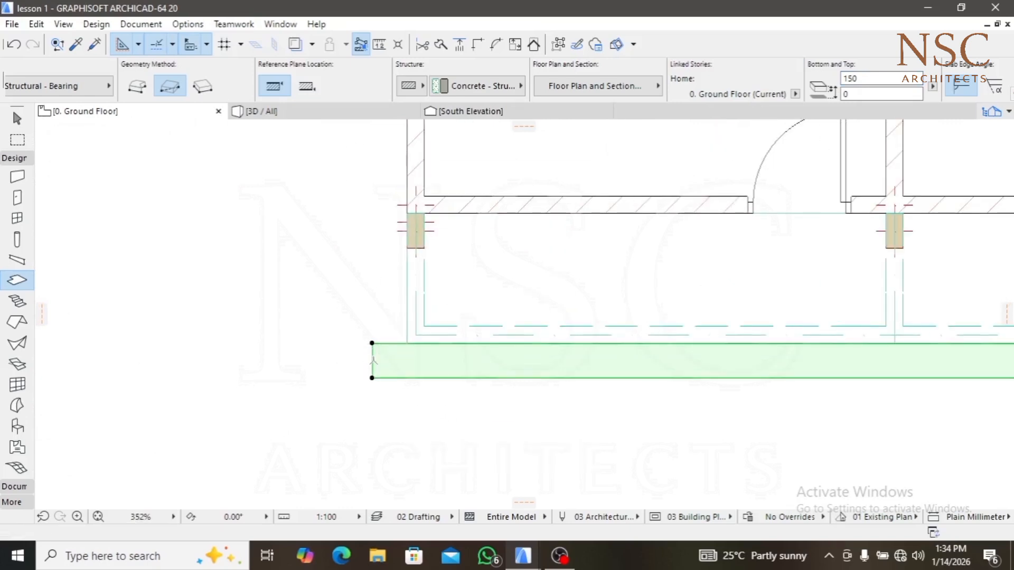
left_click(372, 362)
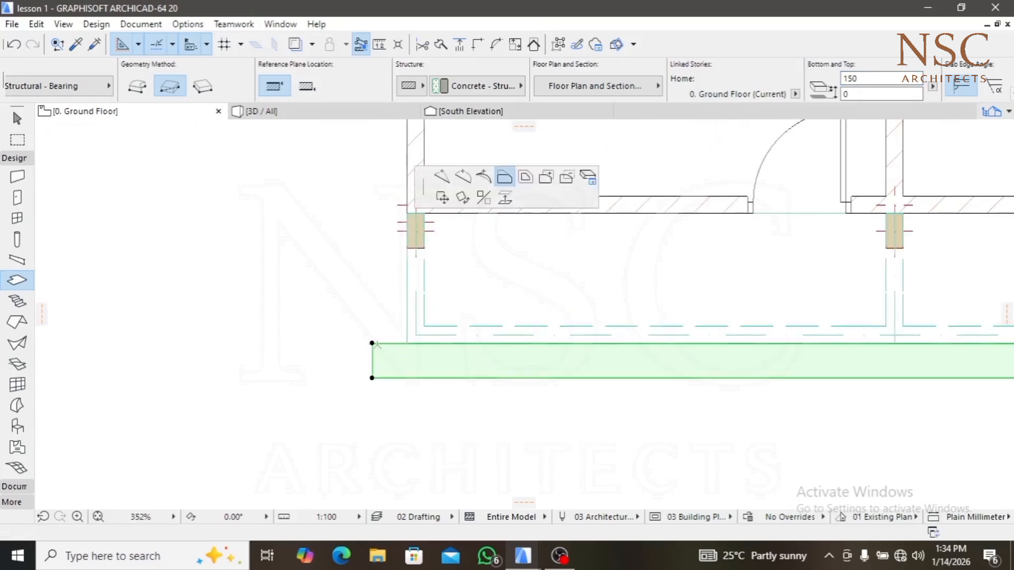
left_click(408, 340)
Offset the front strip slab's east end inward to align with the floor slab's front east corner
middle_click_drag(831, 353, 501, 354)
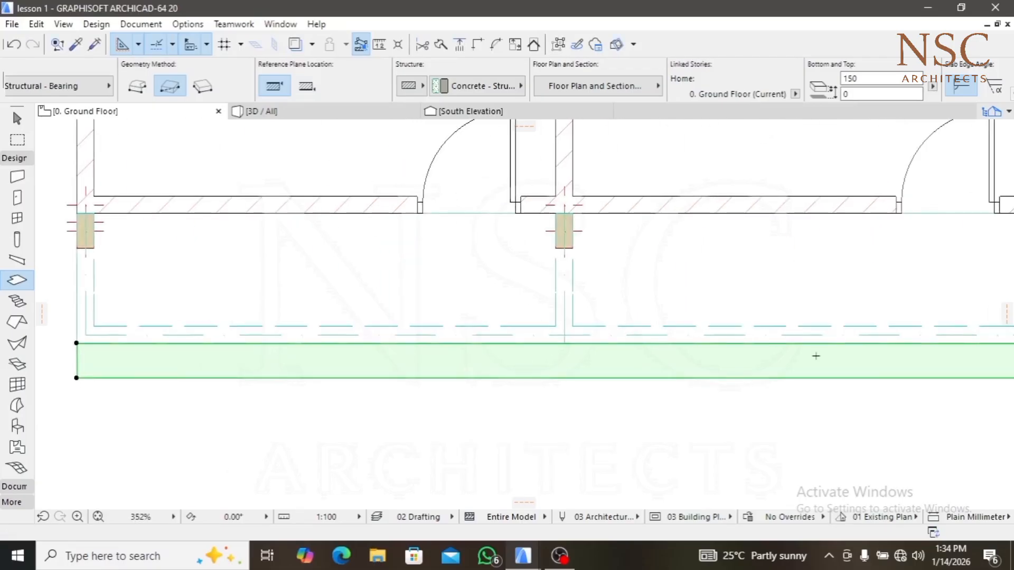
scroll(818, 362, "down", 3)
middle_click_drag(785, 375, 527, 377)
scroll(838, 387, "up", 5)
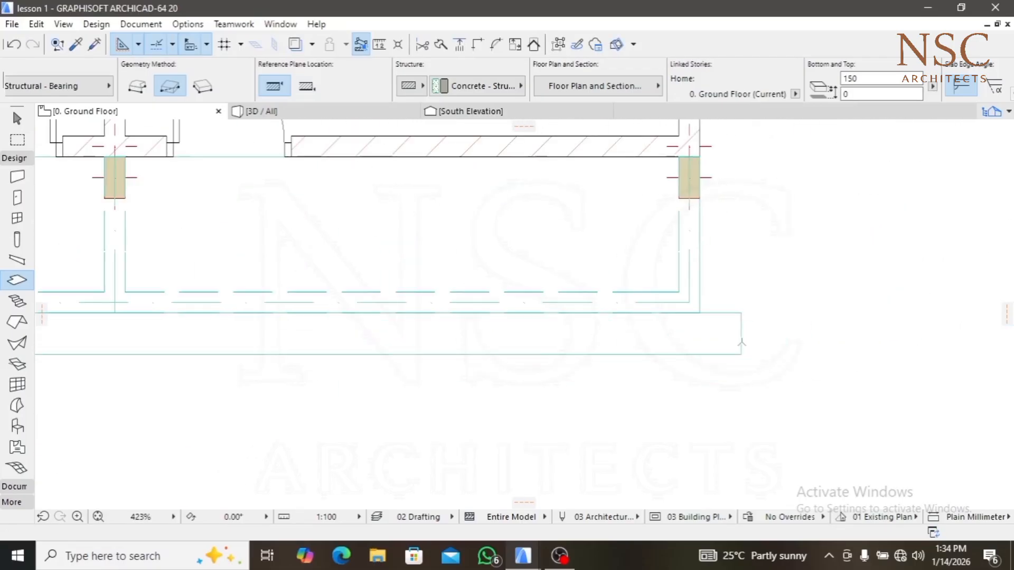
left_click(740, 333)
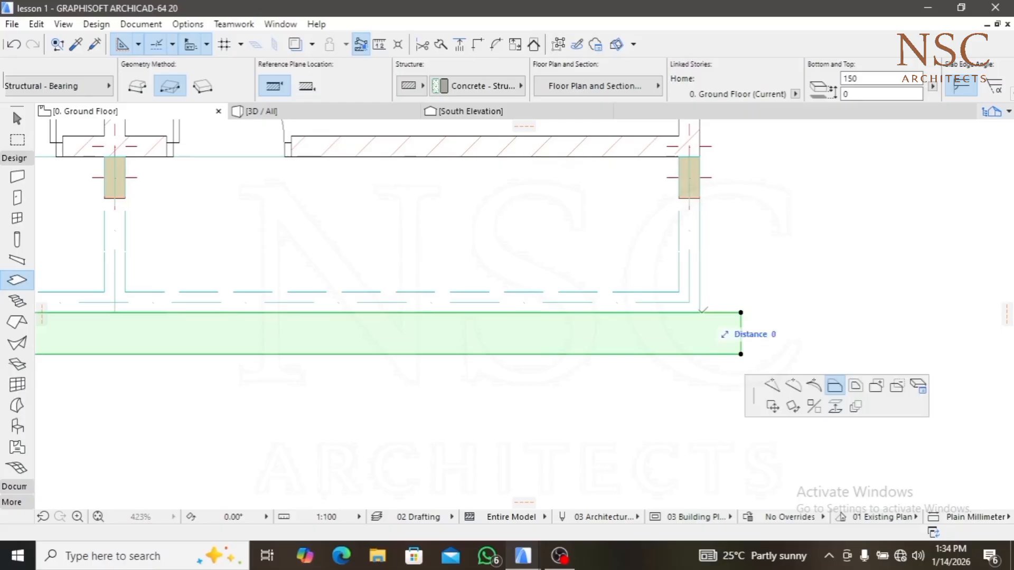
left_click(699, 312)
left_click(699, 312)
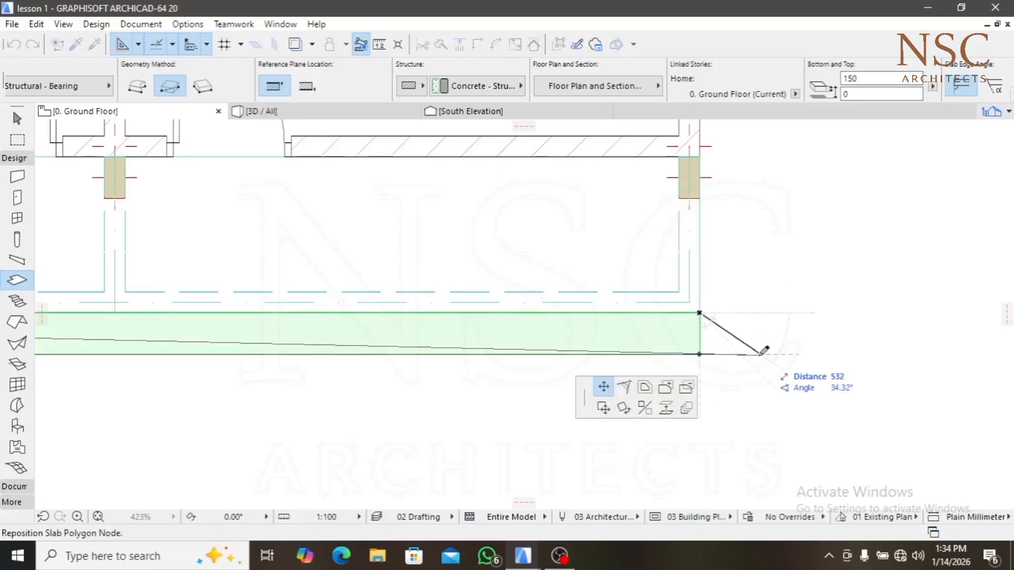
key("Escape")
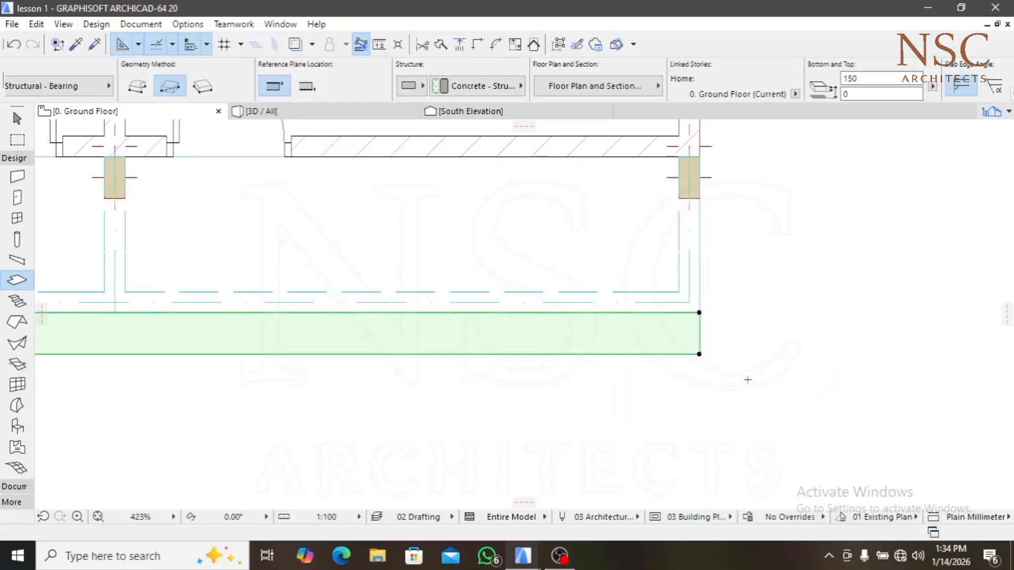
key("Escape")
scroll(747, 379, "down", 4)
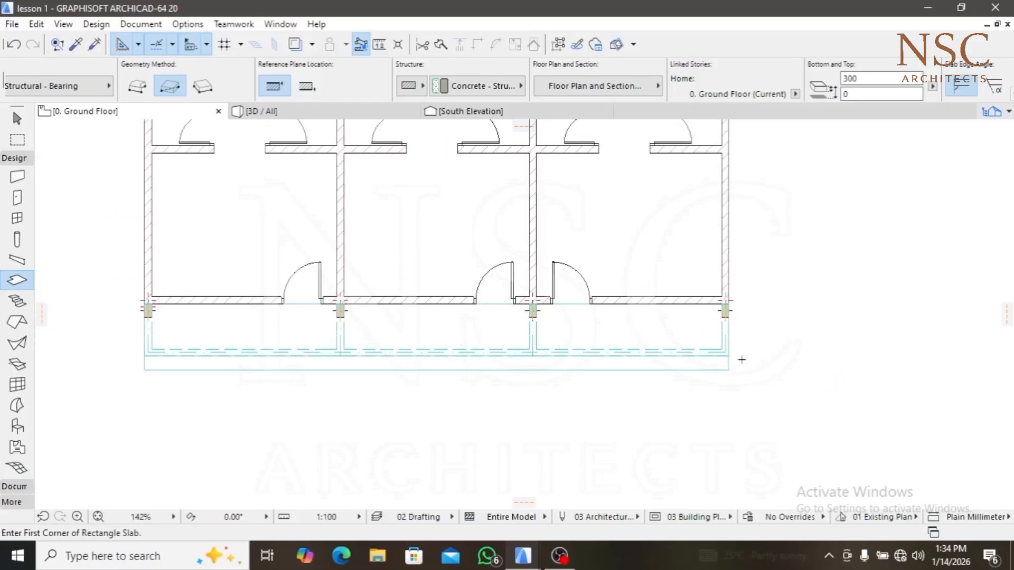
In the 3D view, set the front strip slab's top elevation to -150 mm, keeping its reference plane at the top
left_click(332, 112)
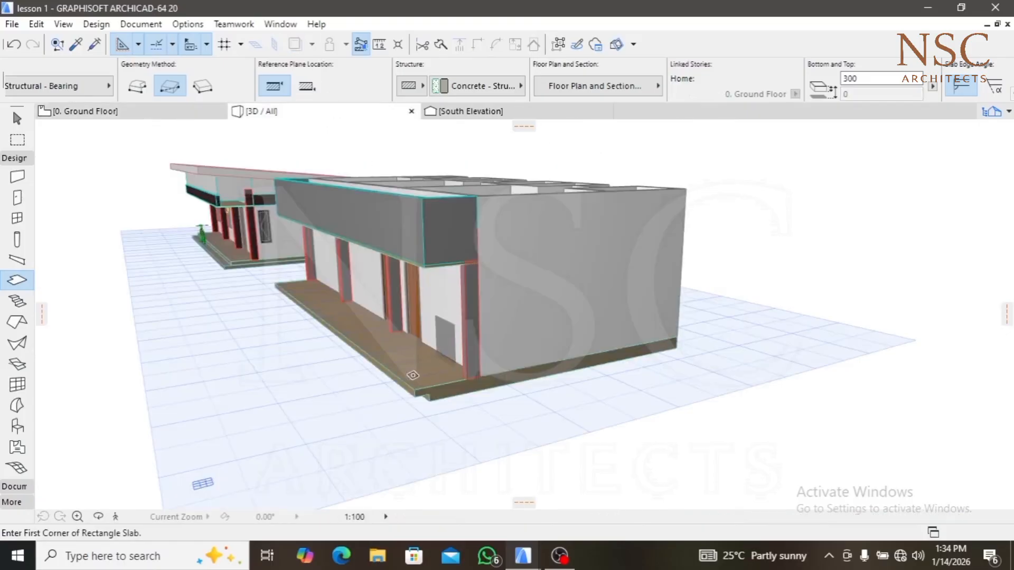
scroll(412, 391, "up", 6)
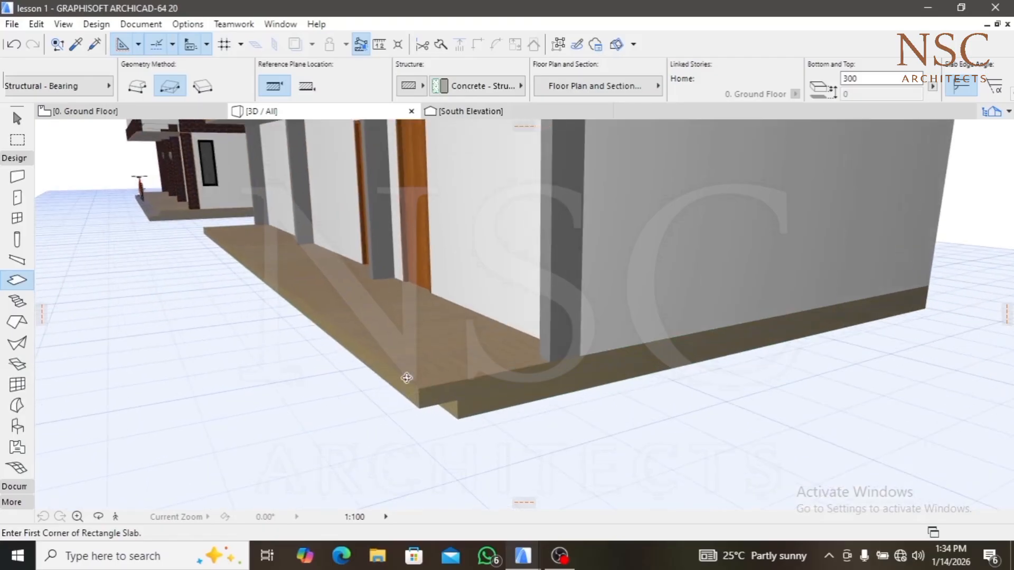
scroll(405, 374, "up", 3)
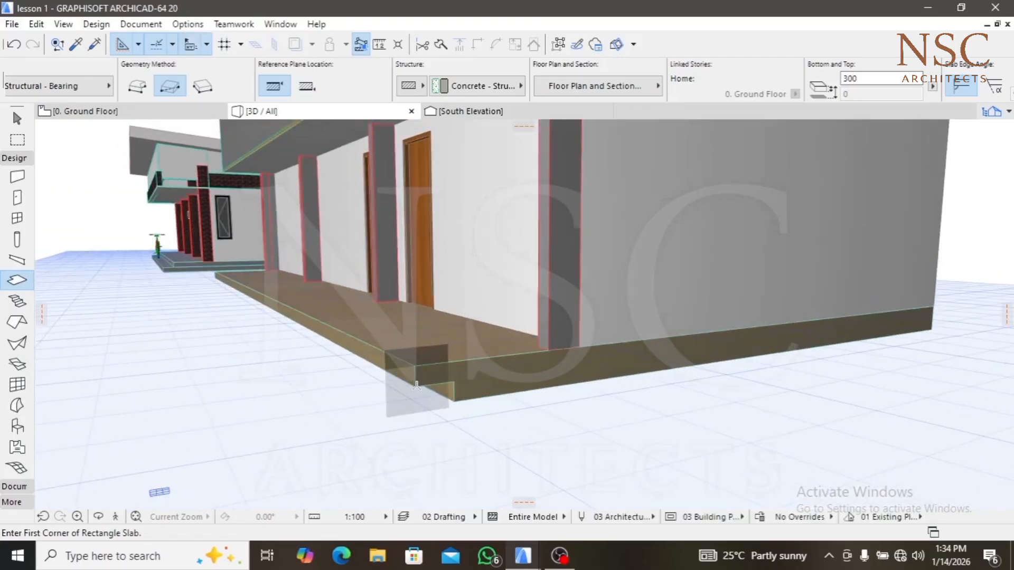
mouse_move(410, 373)
middle_mouse_down("shift")
mouse_move(401, 353)
mouse_move(410, 343)
mouse_move(398, 358)
middle_mouse_up("shift")
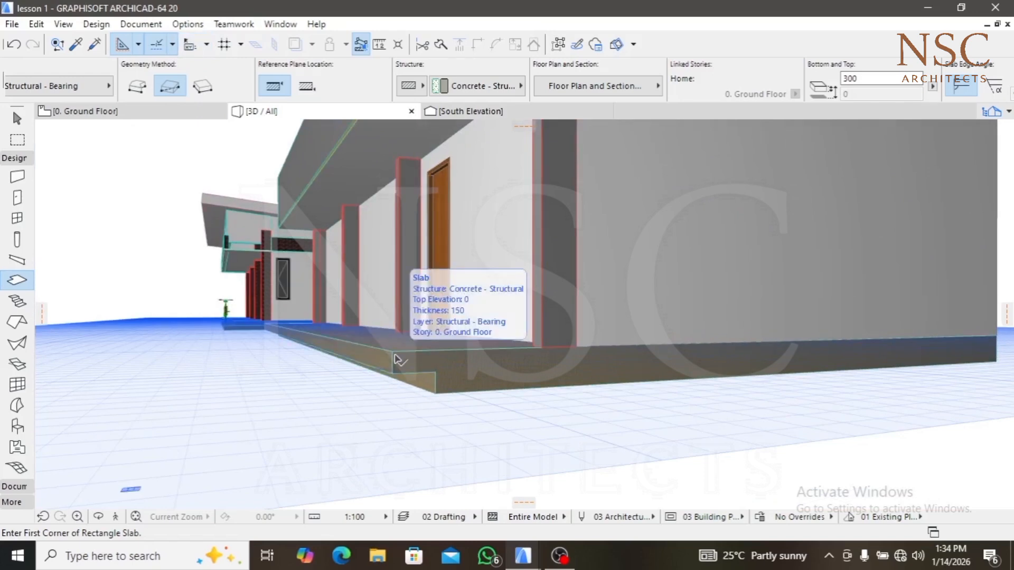
left_click(395, 355, "shift")
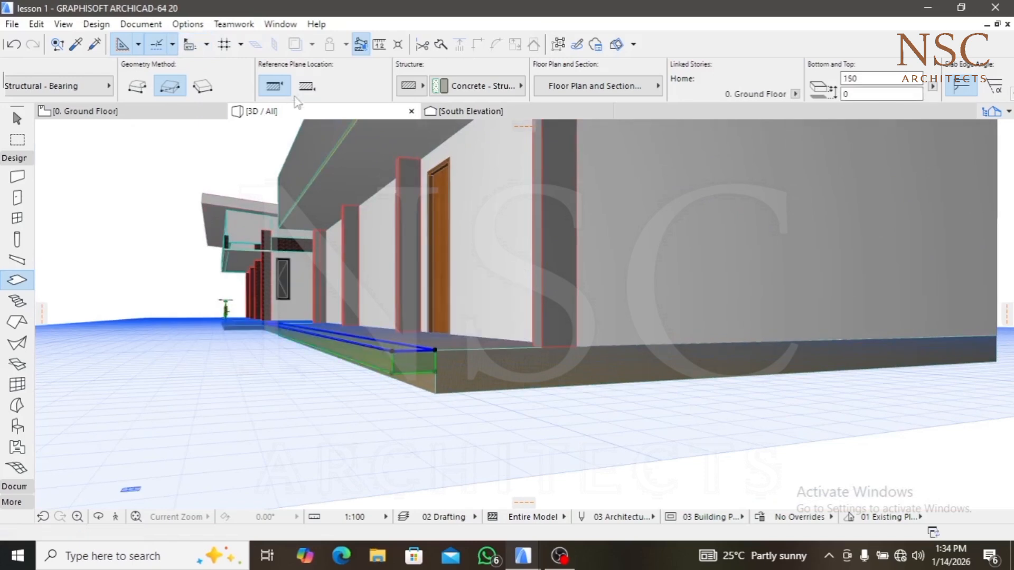
left_click(306, 86)
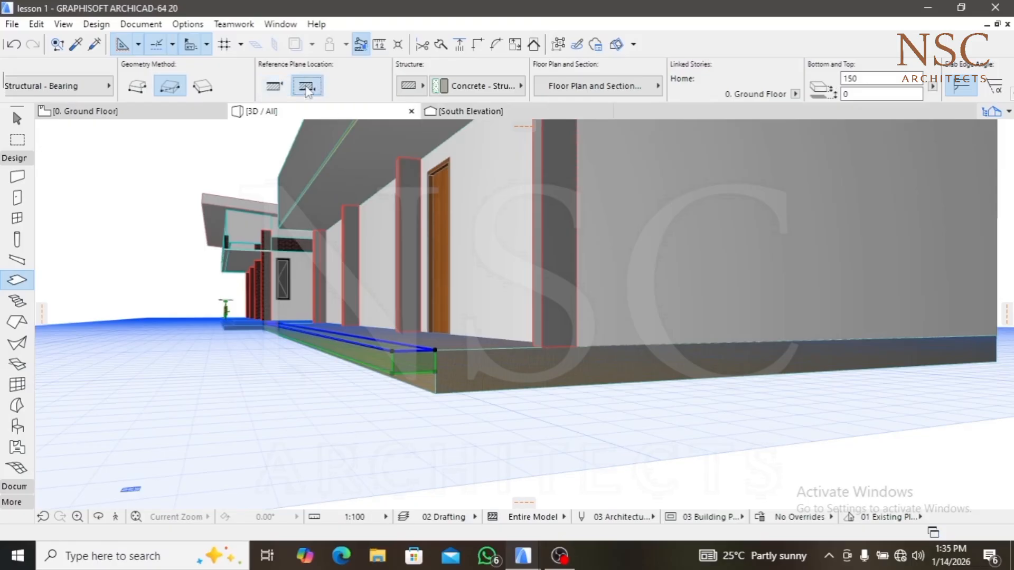
left_click(273, 86)
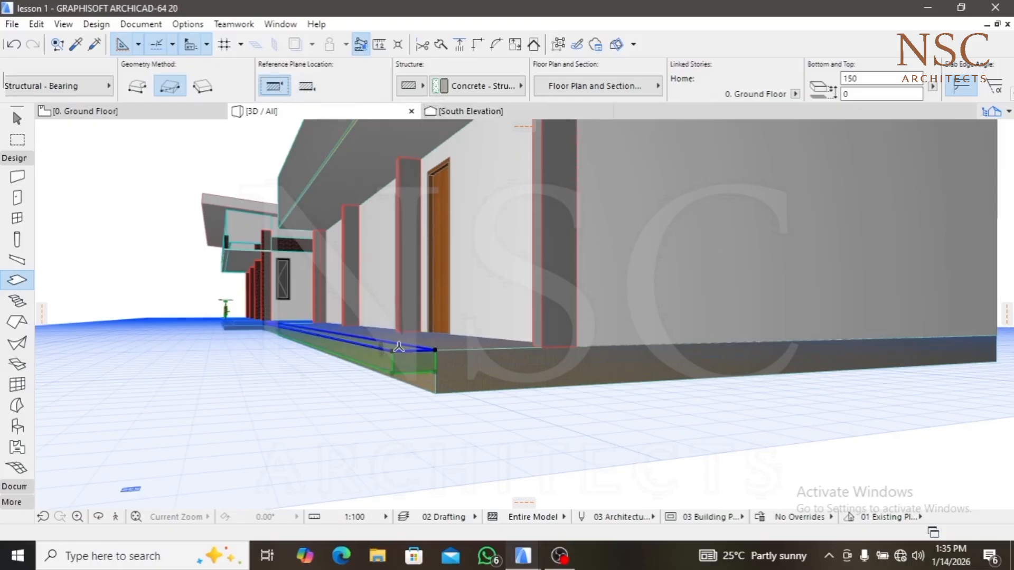
left_click(855, 94)
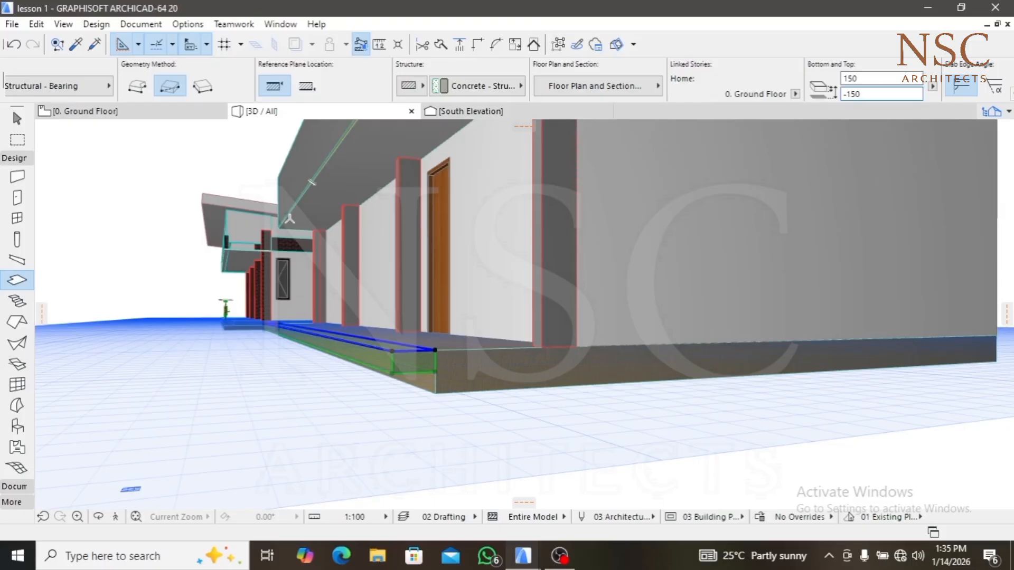
key("Return")
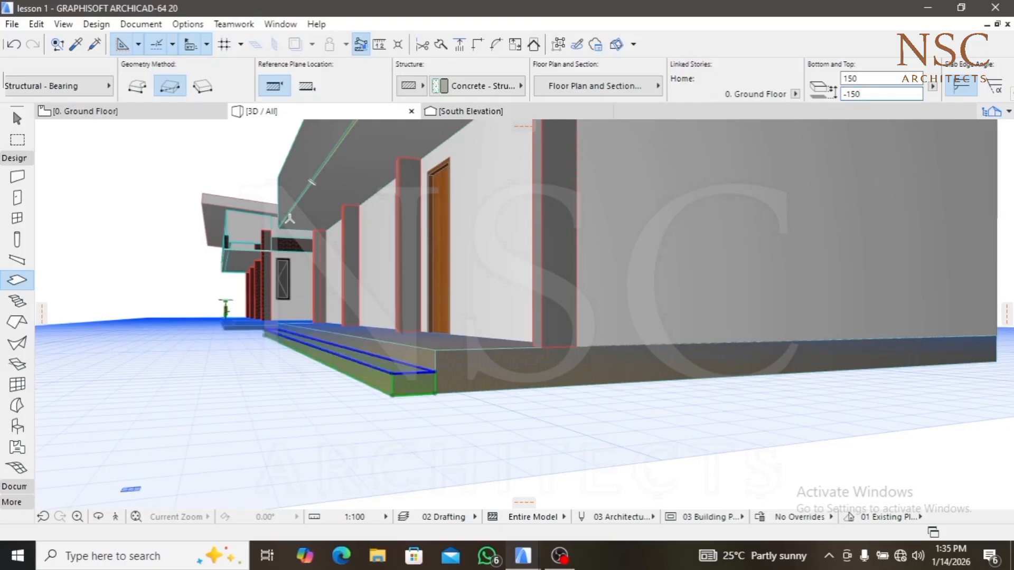
scroll(414, 329, "down", 5)
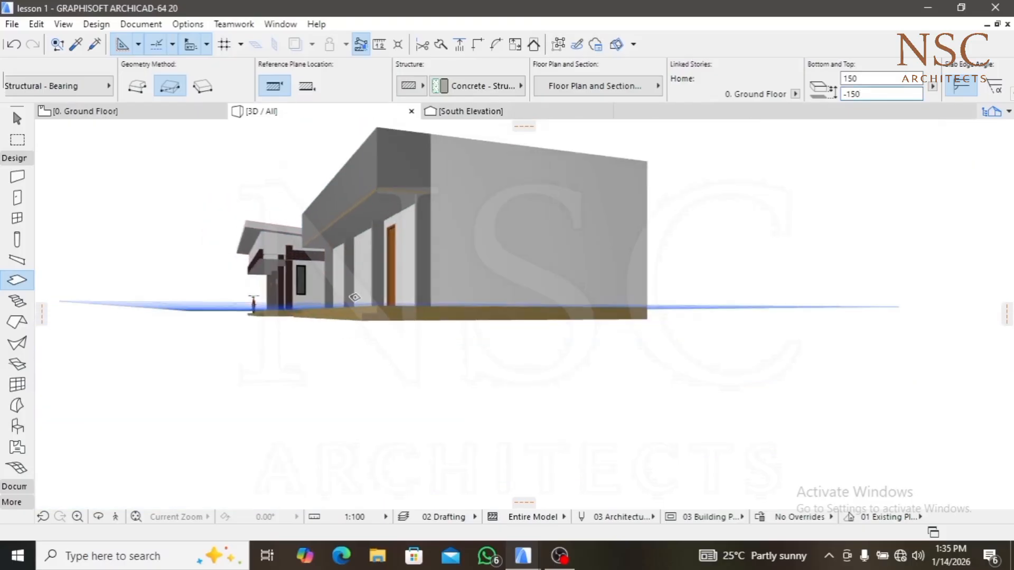
middle_click_drag(414, 328, 328, 310, "shift")
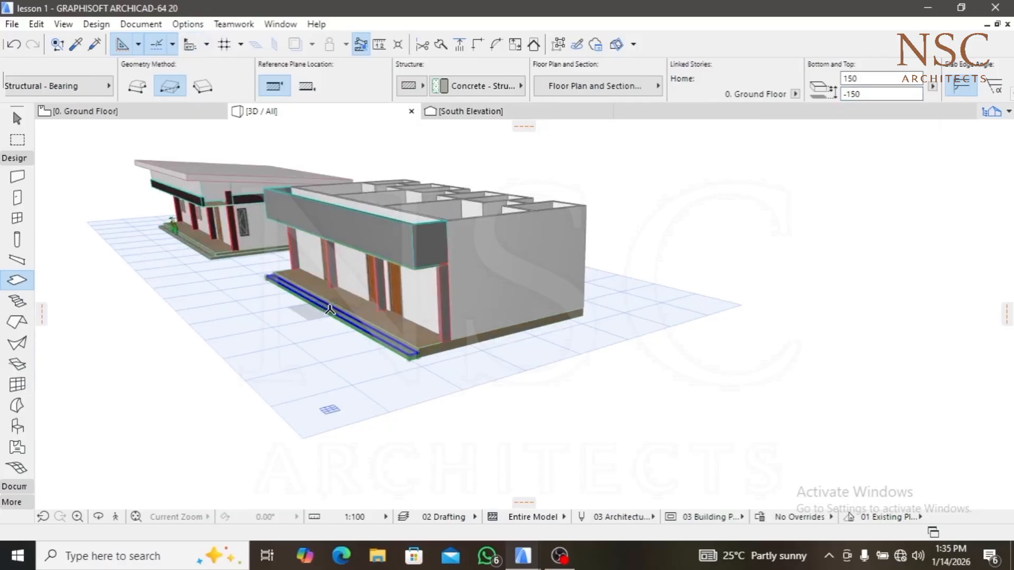
scroll(375, 311, "up", 6)
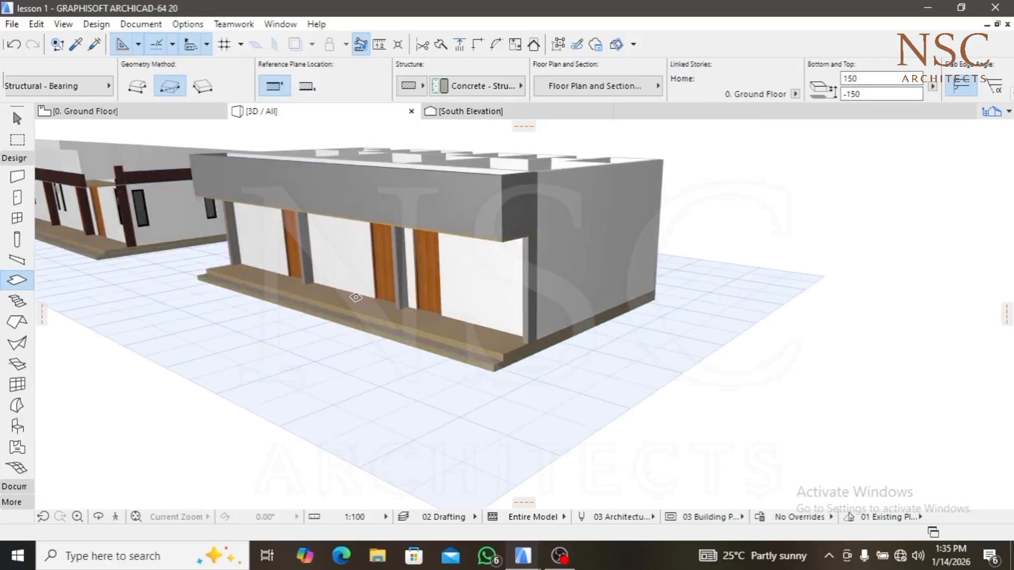
middle_click_drag(369, 293, 343, 255, "shift")
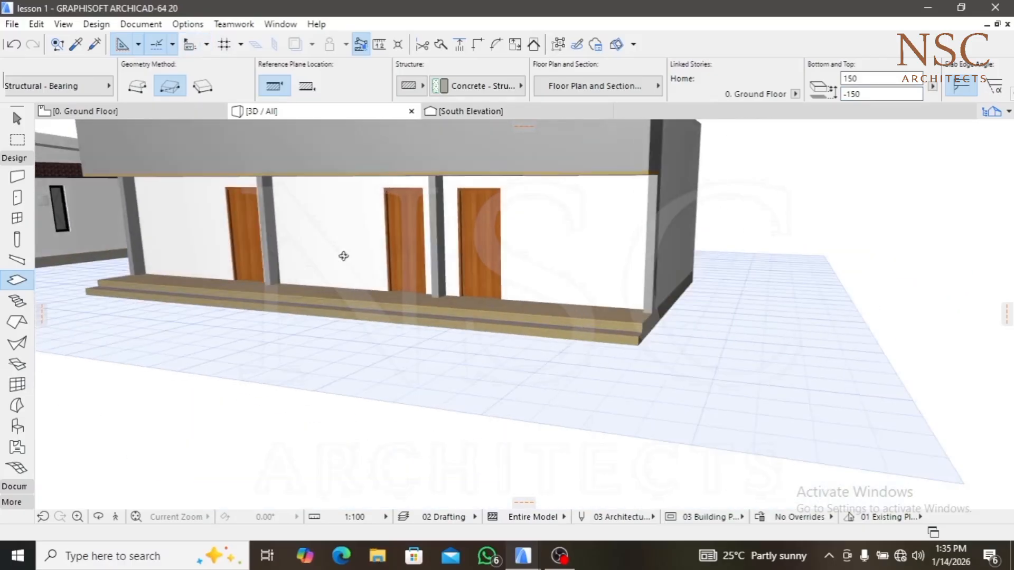
middle_click_drag(259, 240, 338, 180, "shift")
On the ground floor plan, set the Roof tool defaults to a basic Timber - Roof structure with a 5° pitch
left_click(128, 112)
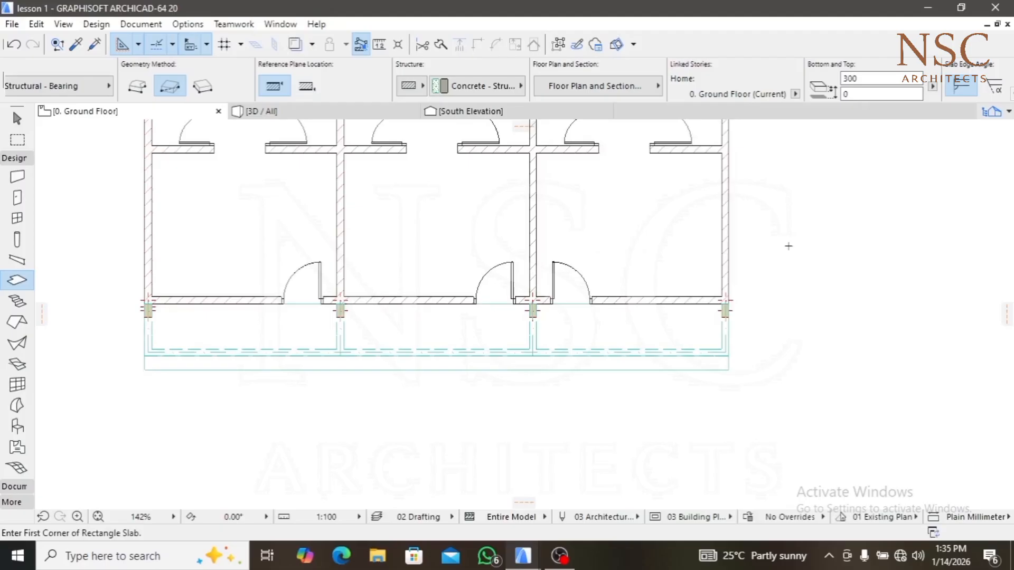
left_click(17, 321)
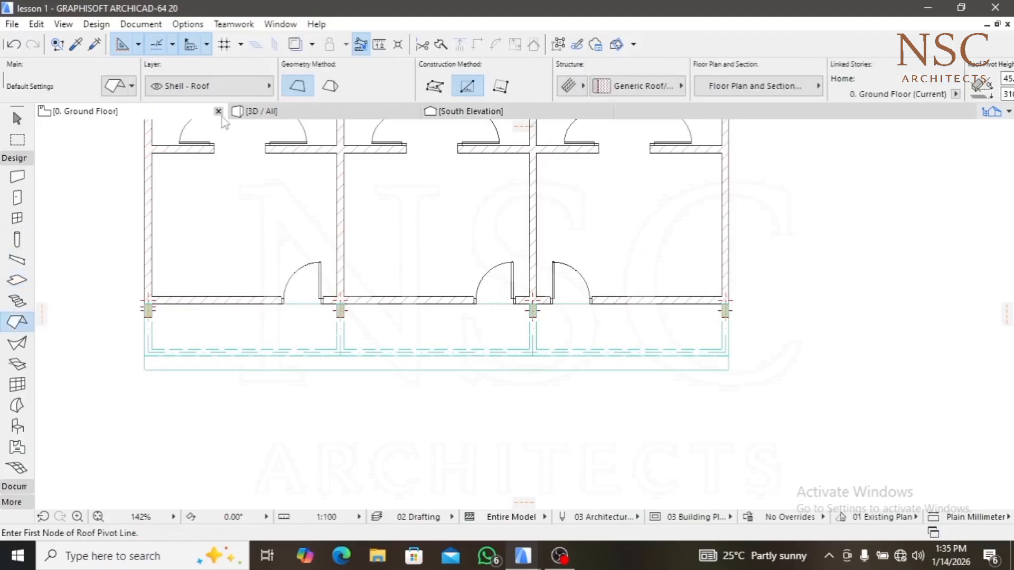
left_click(115, 88)
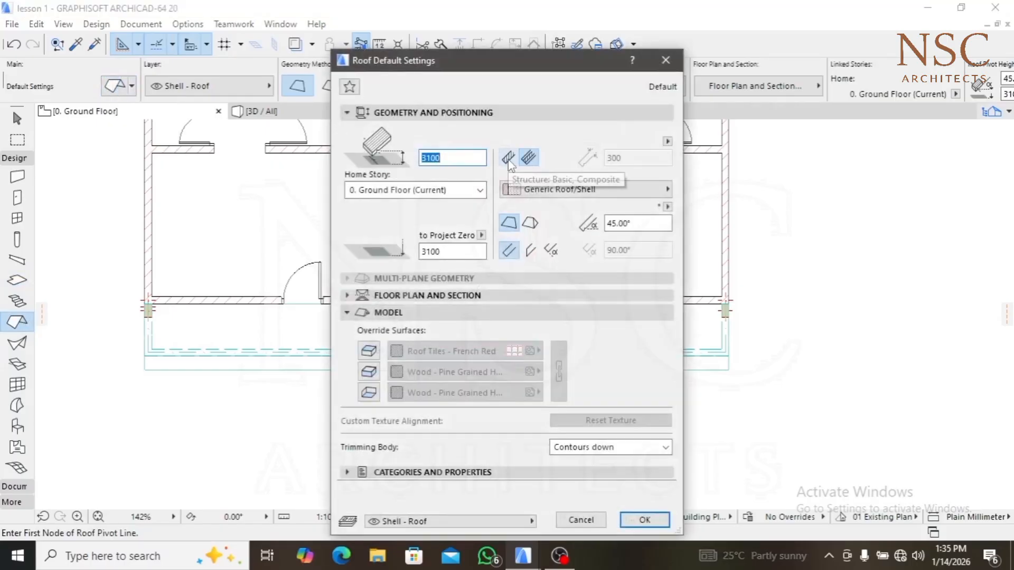
left_click(509, 159)
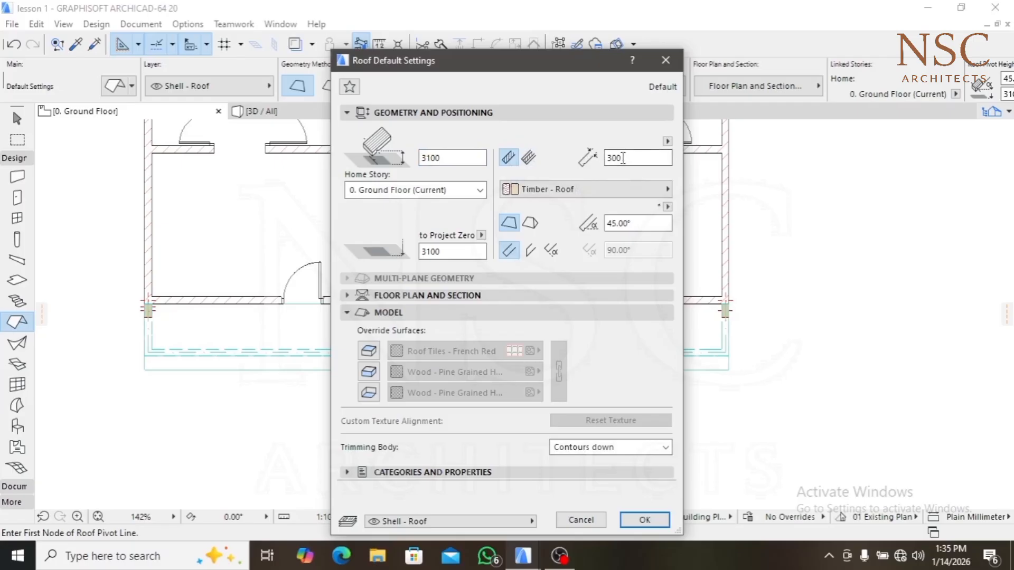
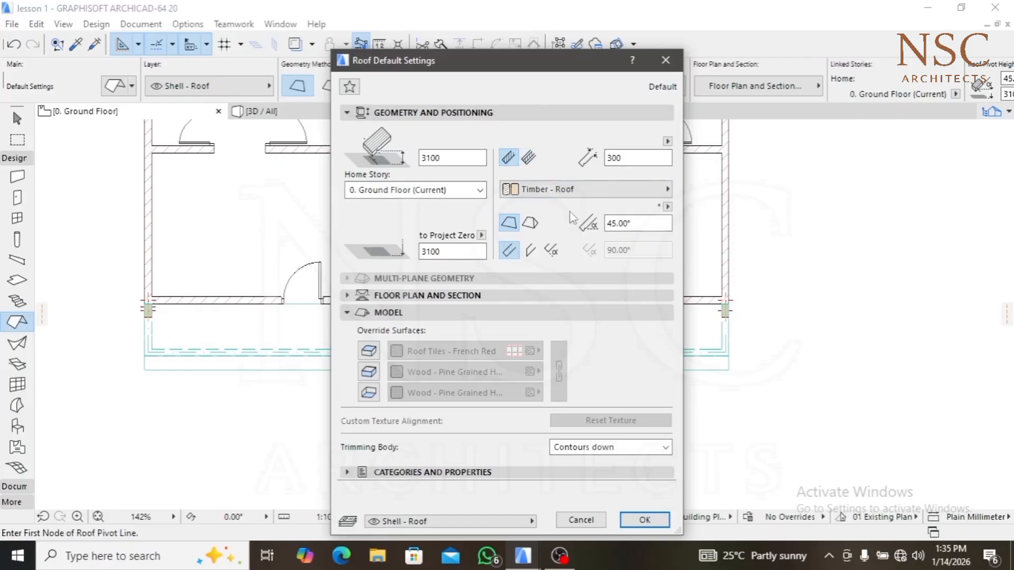
left_click(614, 224)
double_click(614, 223)
left_click(618, 223)
Override the default roof's top, edge and bottom surfaces, link them and set them all to Paint - Glossy White
left_click(370, 353)
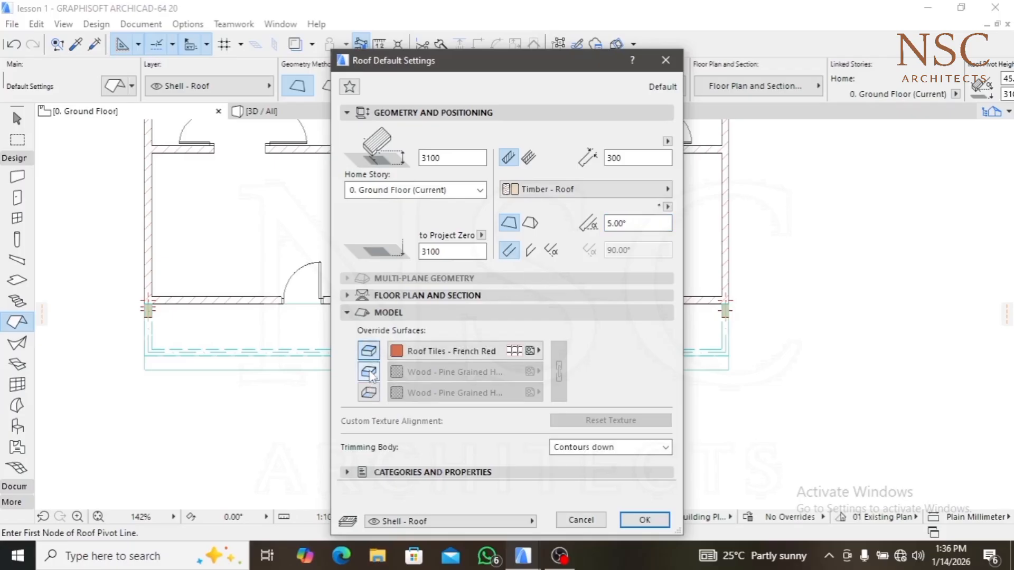
left_click(369, 393)
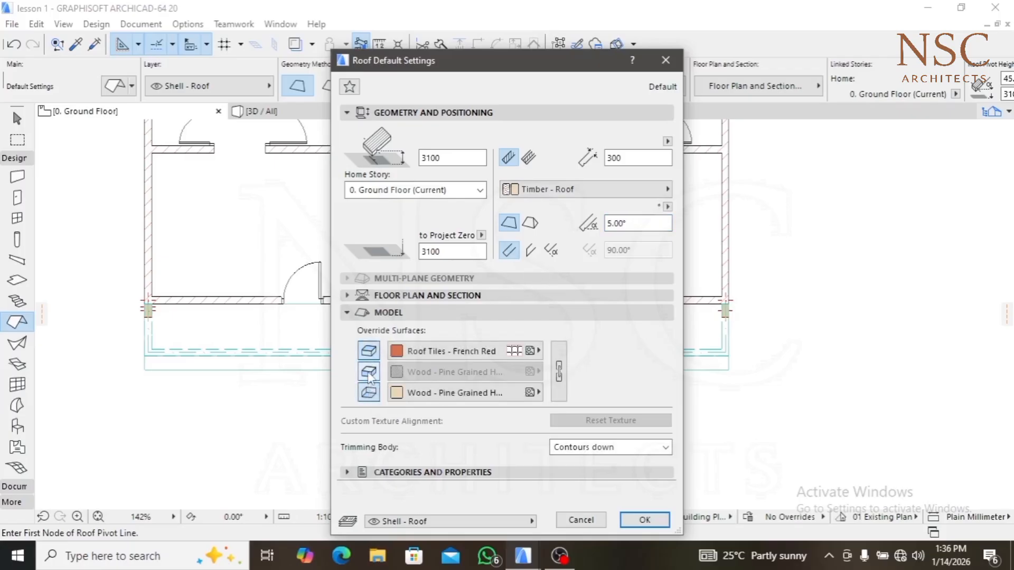
left_click(369, 373)
left_click(558, 372)
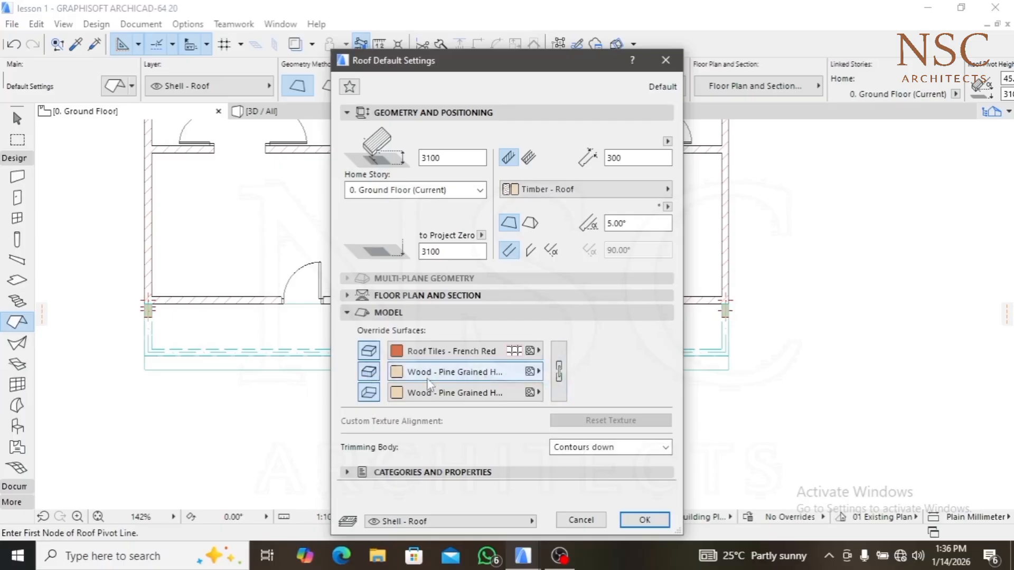
left_click(558, 370)
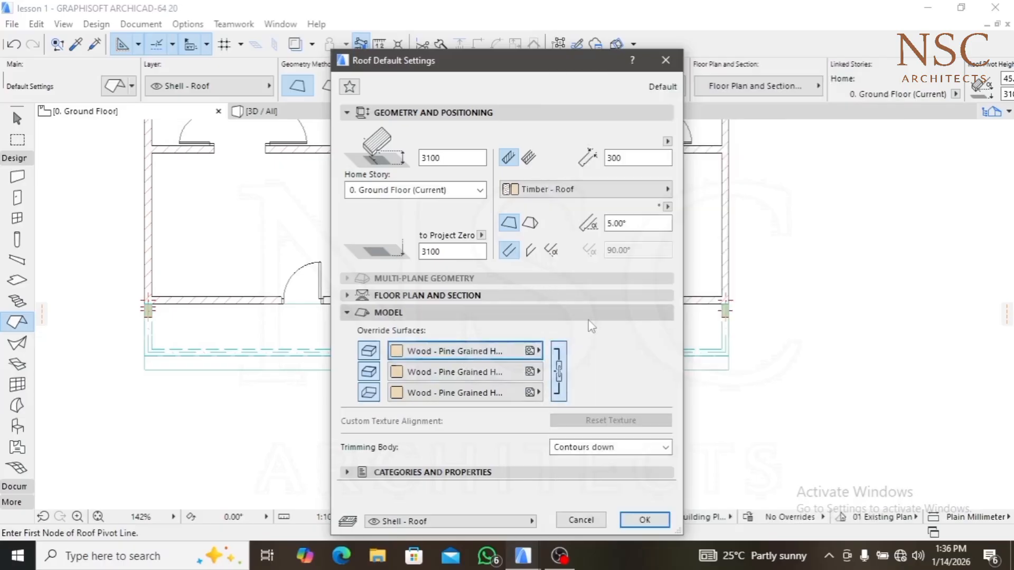
left_click(452, 352)
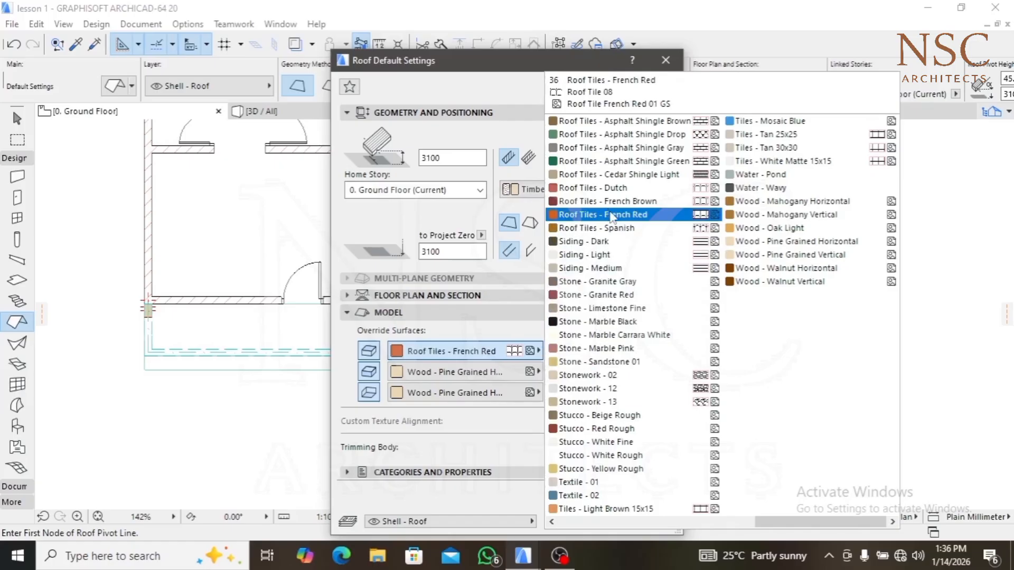
scroll(604, 235, "up", 3)
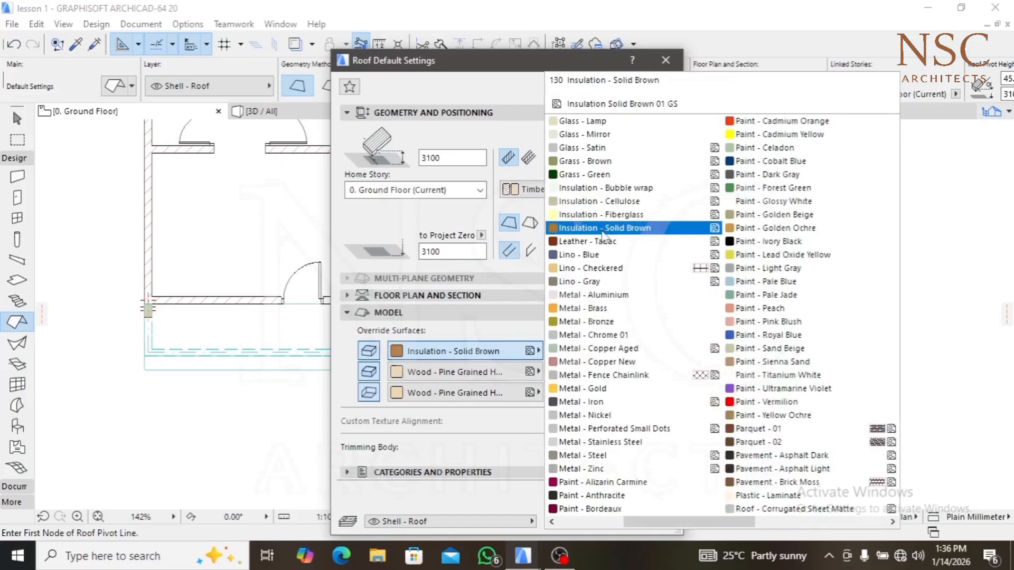
left_click(787, 201)
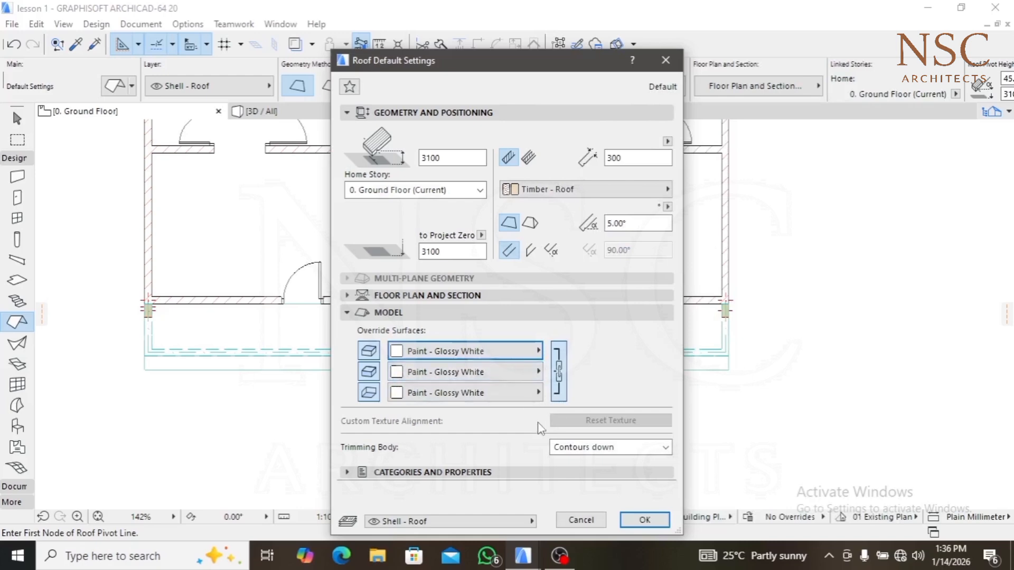
left_click(644, 520)
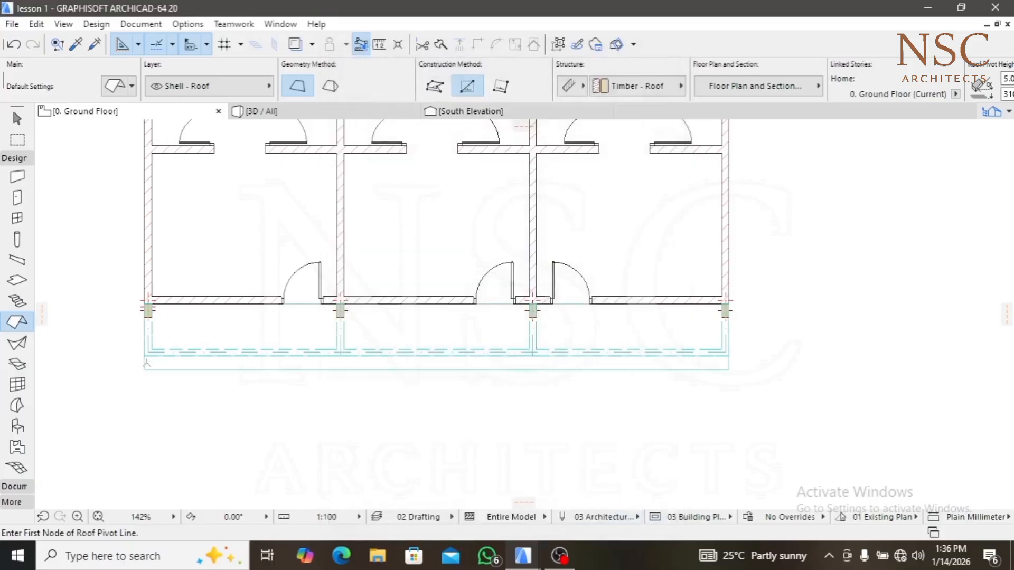
scroll(145, 356, "up", 3)
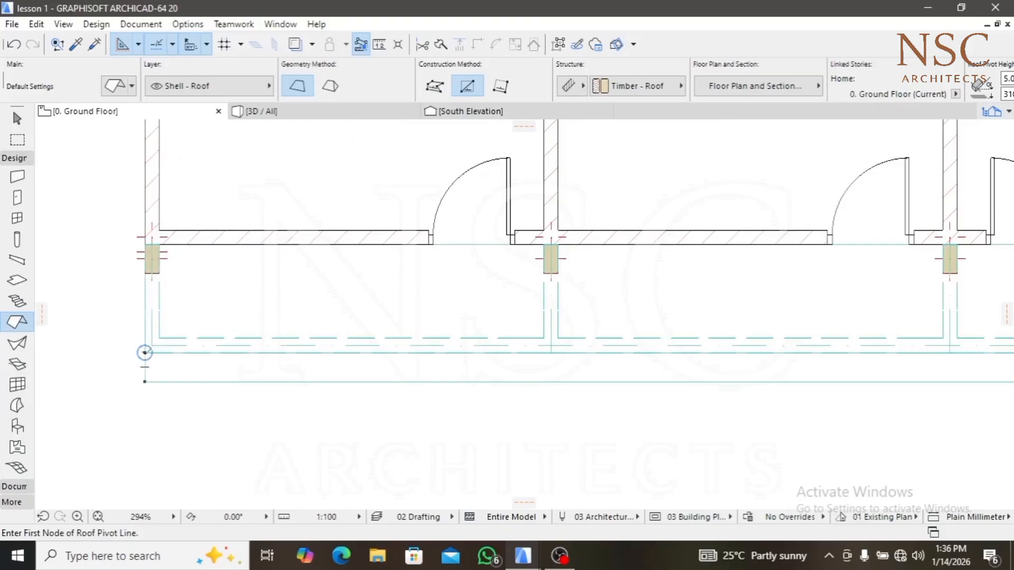
left_click(145, 353)
key("Escape")
Review the Roof tool's default floor plan and section settings and its categories and properties
key("ctrl+t")
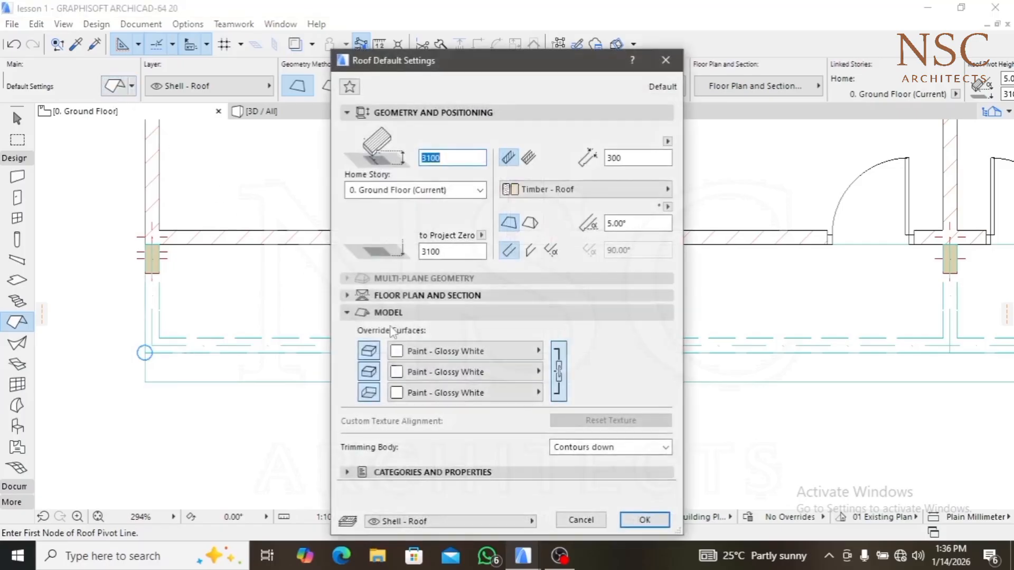
left_click(414, 296)
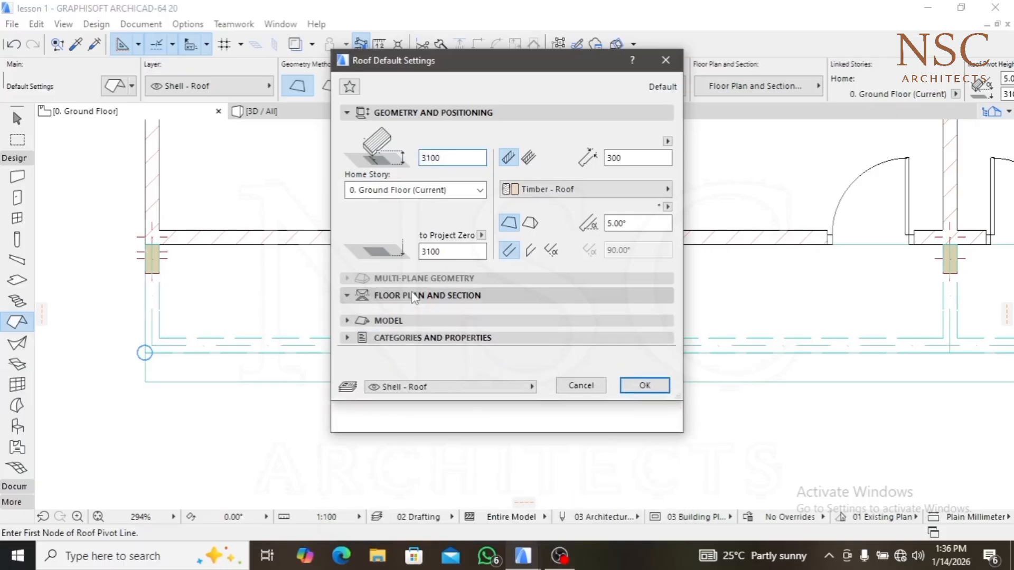
left_click(409, 436)
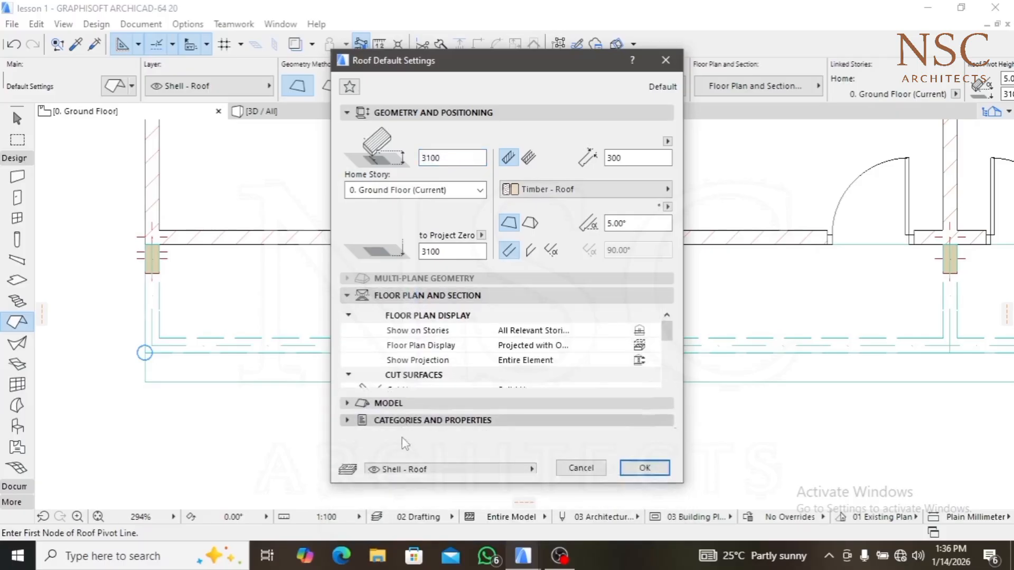
scroll(422, 373, "down", 5)
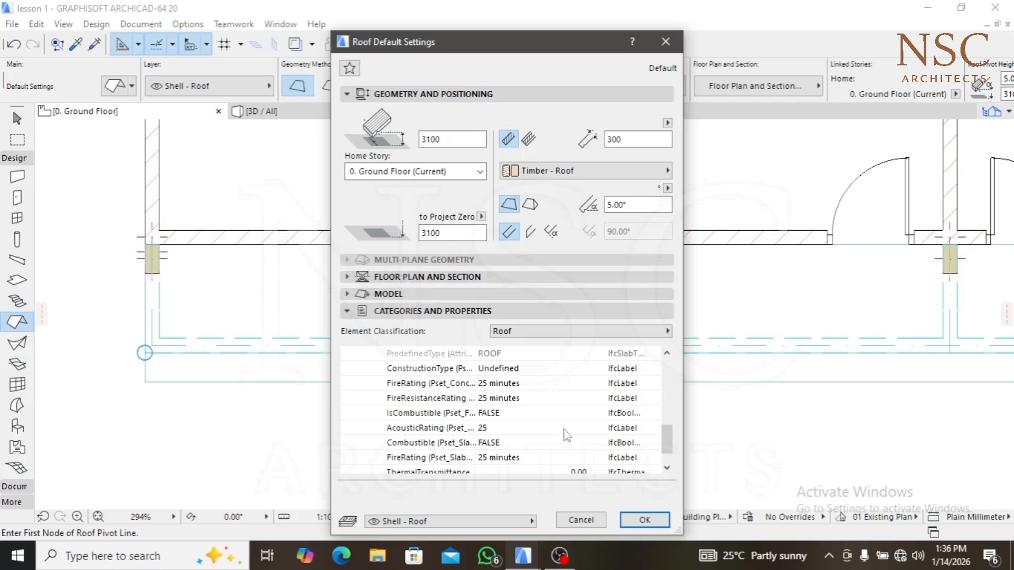
left_click(642, 519)
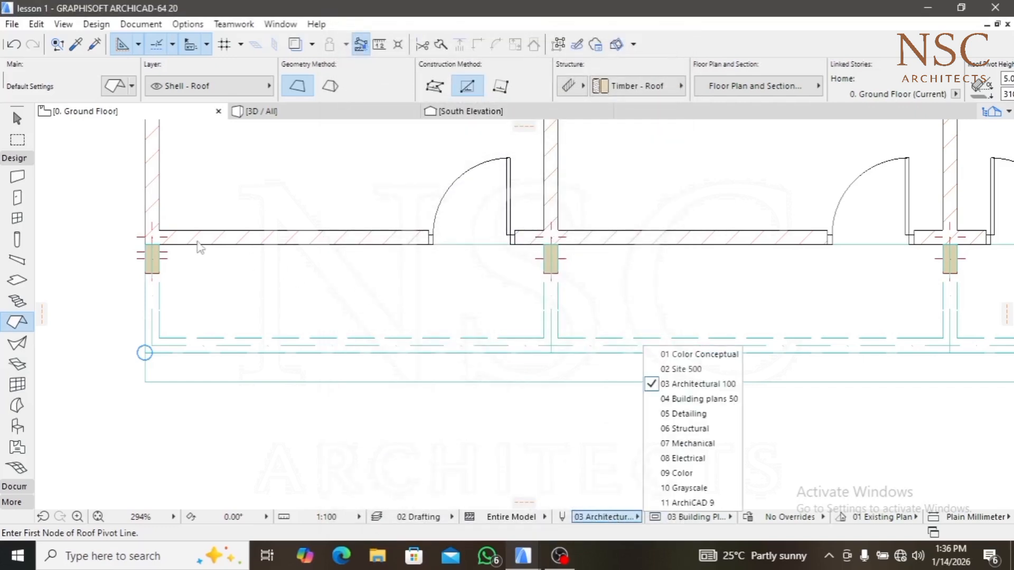
left_click(360, 338)
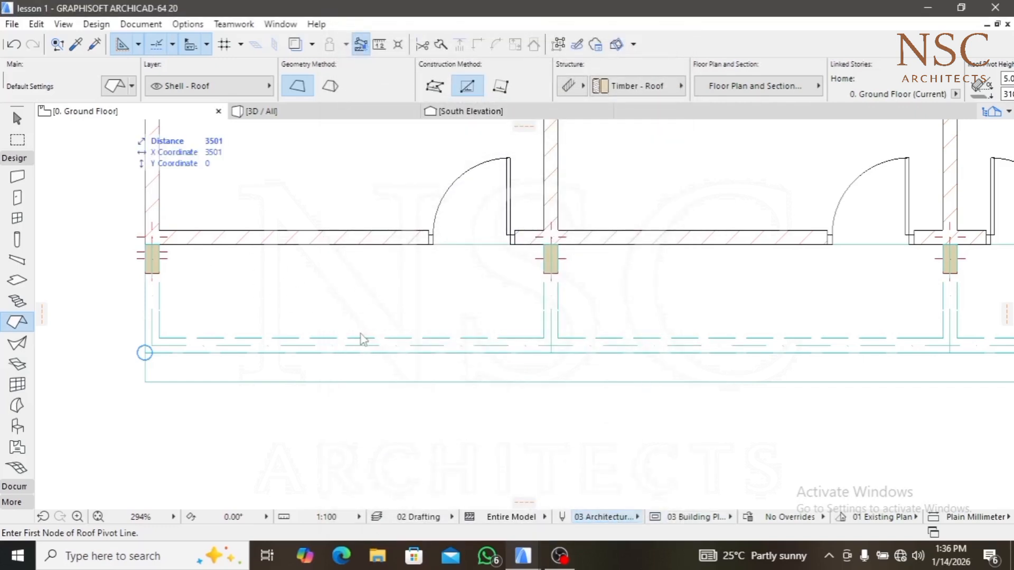
left_click(145, 352)
scroll(145, 352, "down", 3)
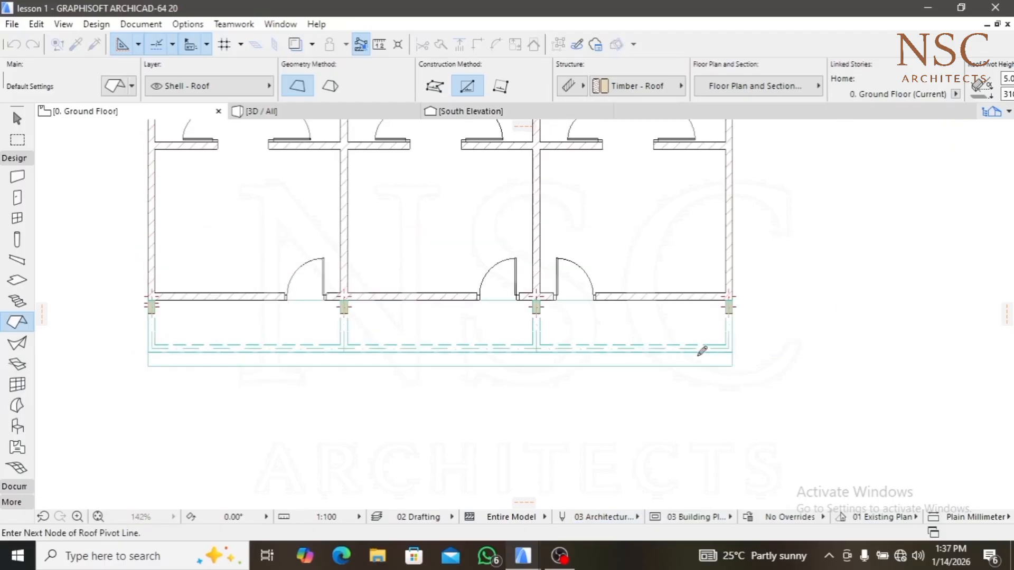
left_click(731, 350)
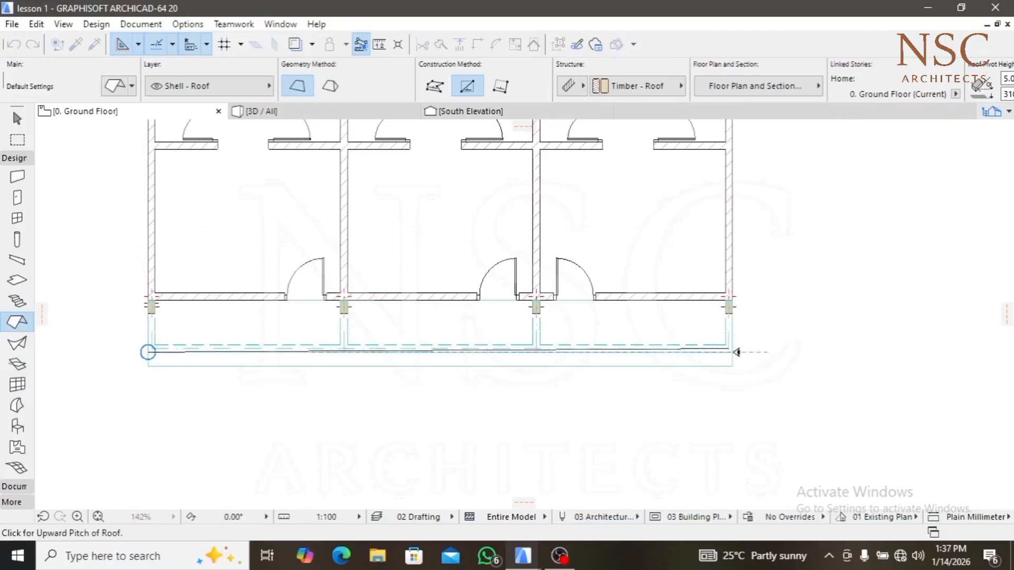
key("Escape")
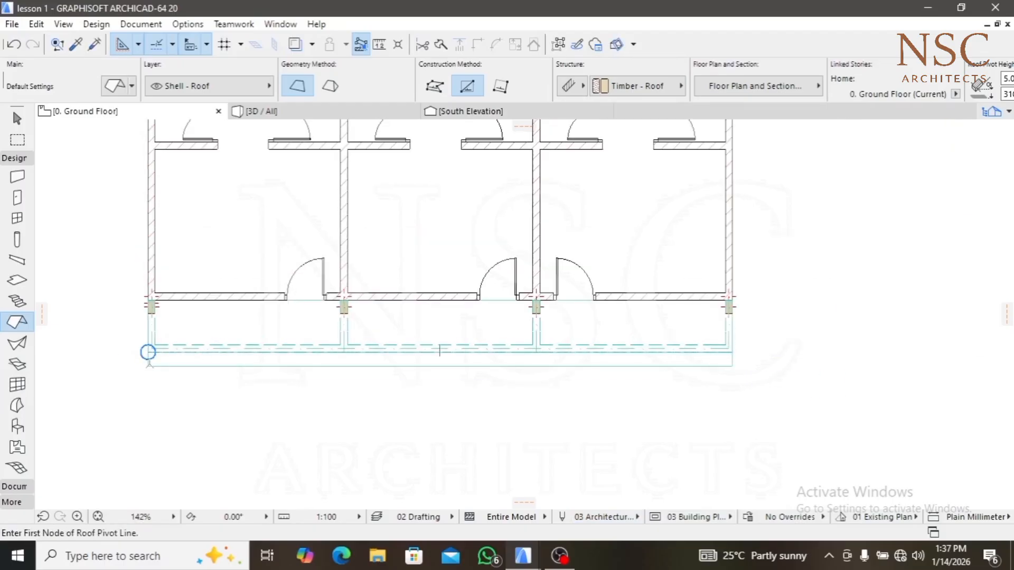
left_click(147, 352)
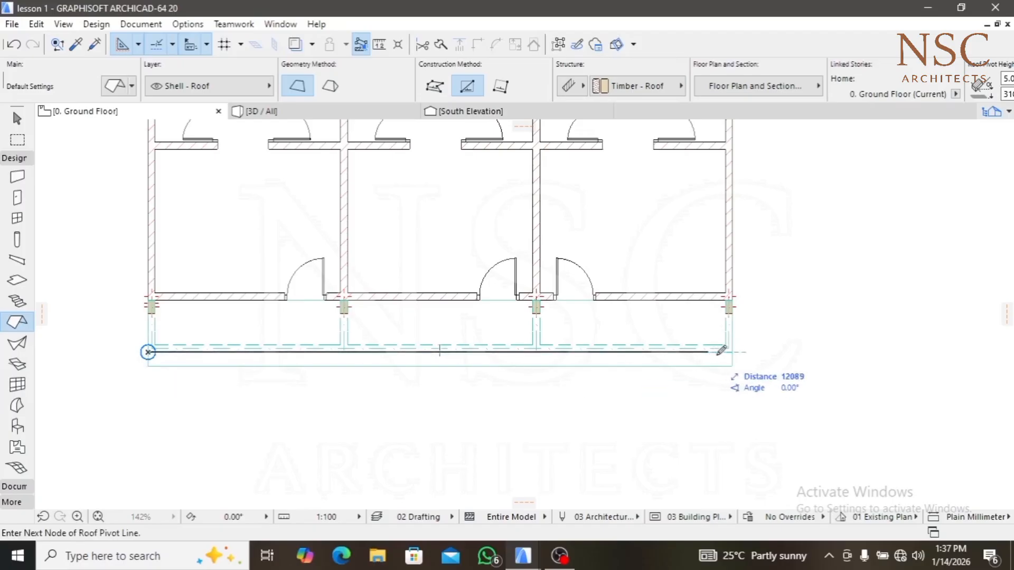
left_click(736, 352)
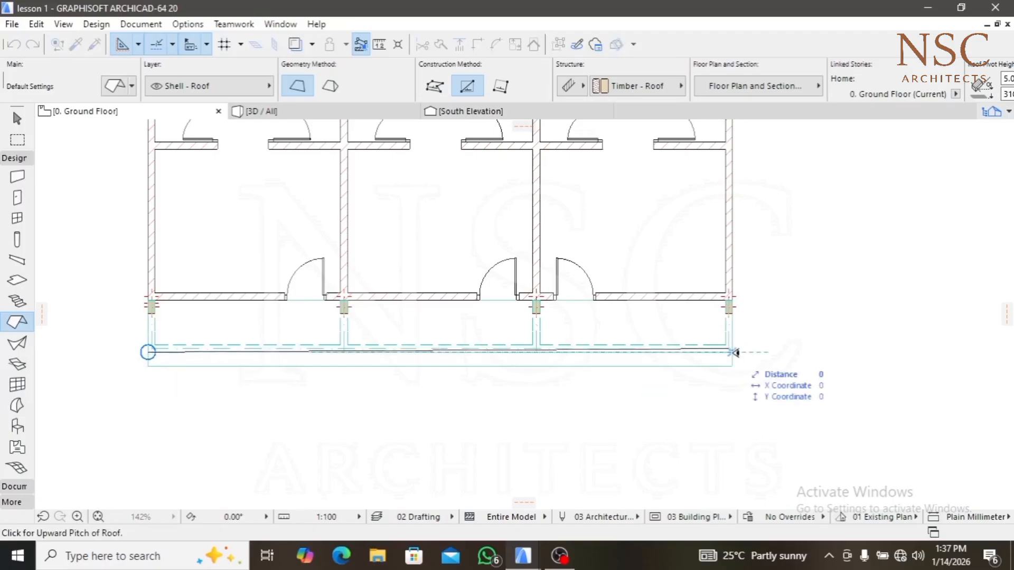
key("Escape")
Try to place a single-plane roof pivoting on the floor slab's front edge, pitched toward the building, with a rectangular outline over the front strip
left_click(148, 352)
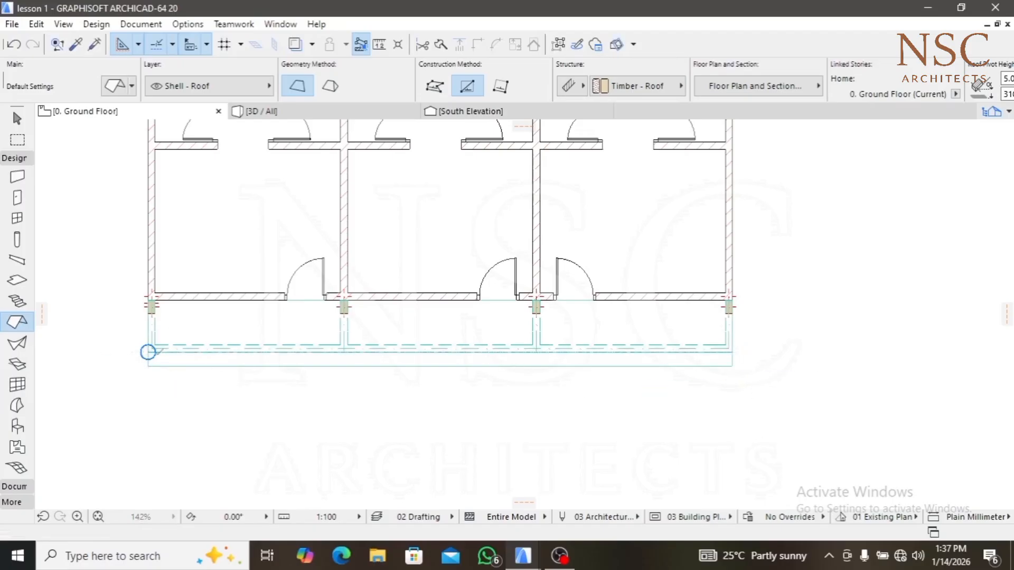
left_click(736, 349)
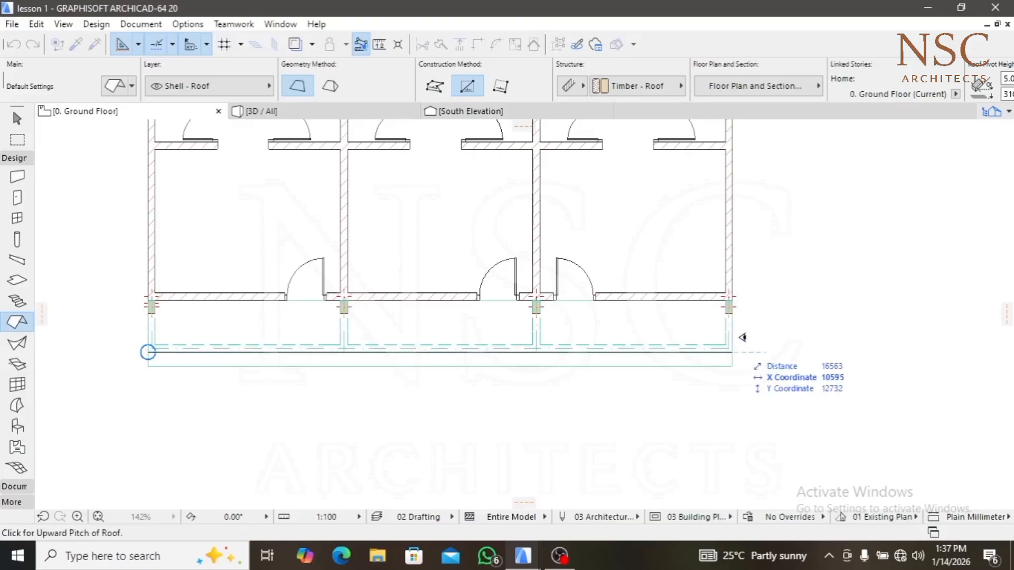
left_click(748, 323)
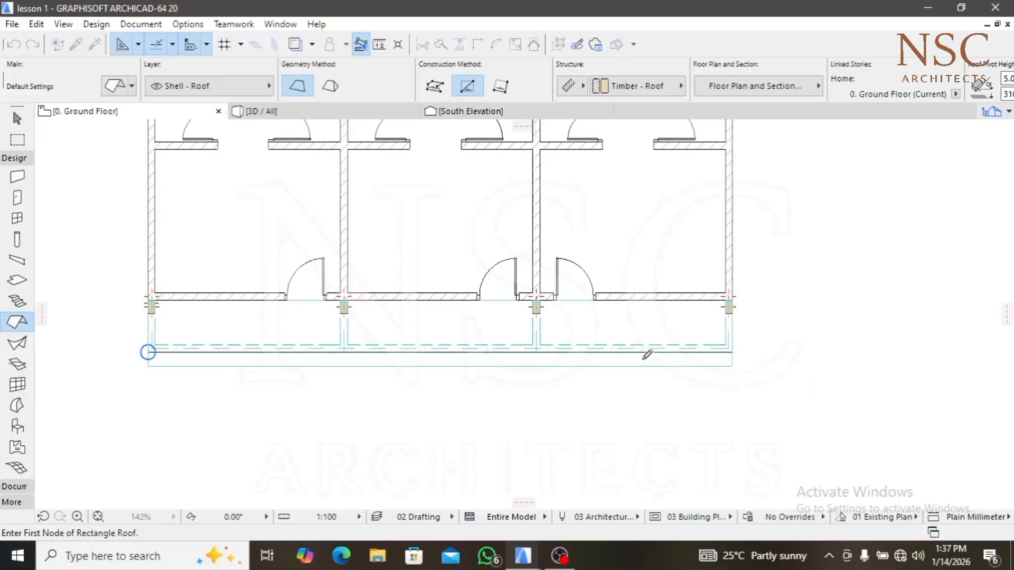
left_click(149, 351)
left_click(732, 366)
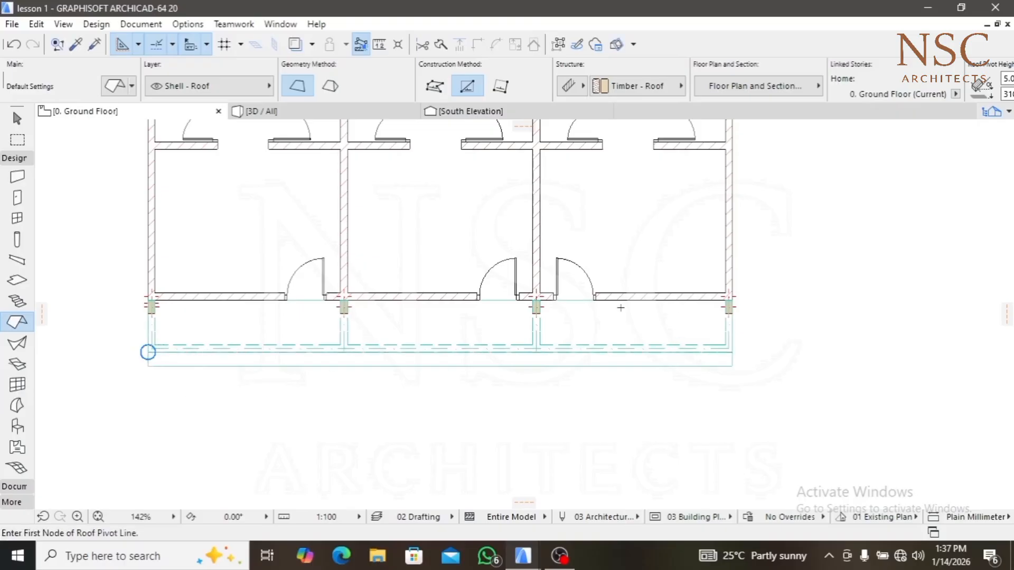
left_click(151, 350)
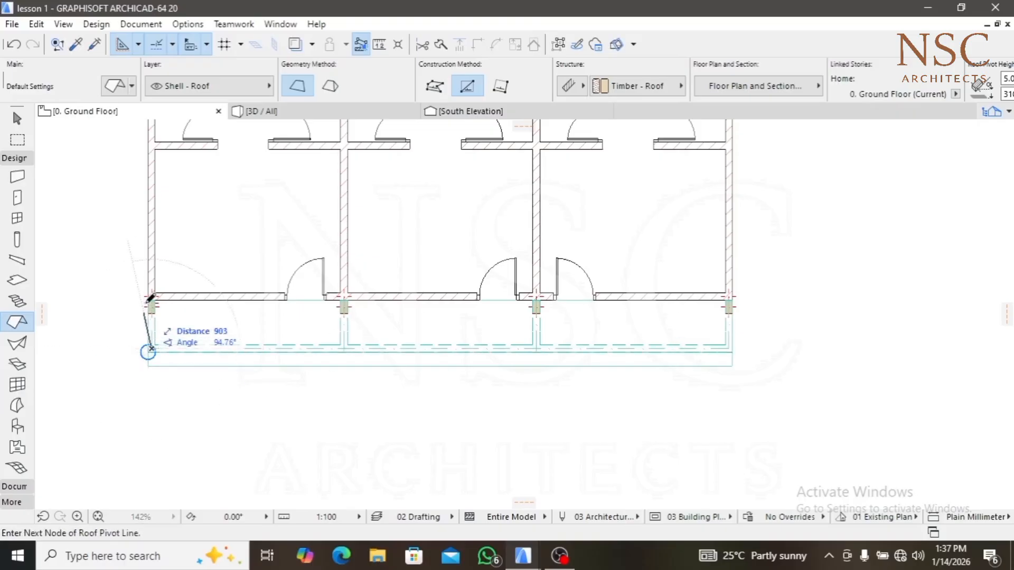
key("Escape")
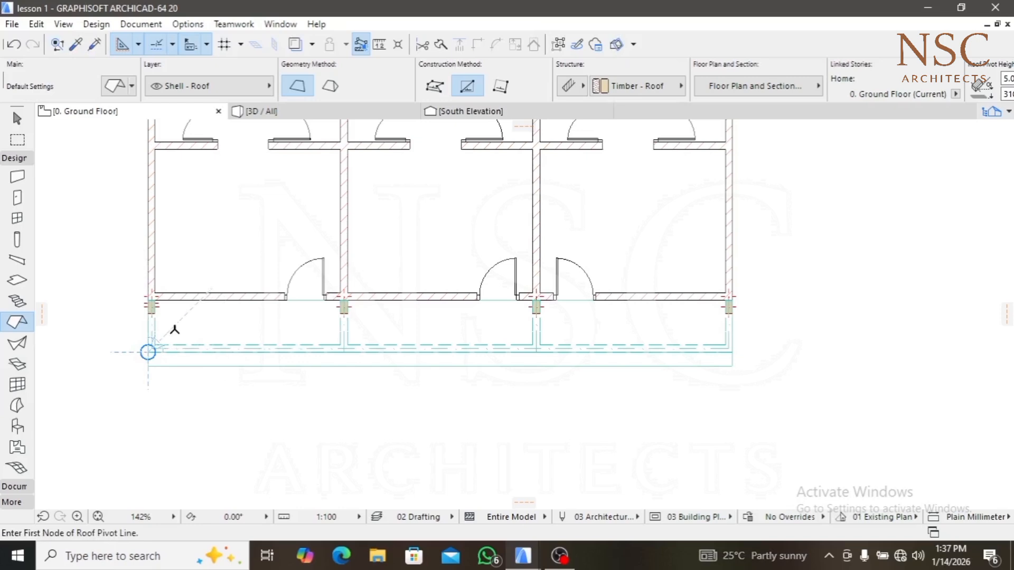
scroll(148, 350, "up", 3)
left_click(129, 350)
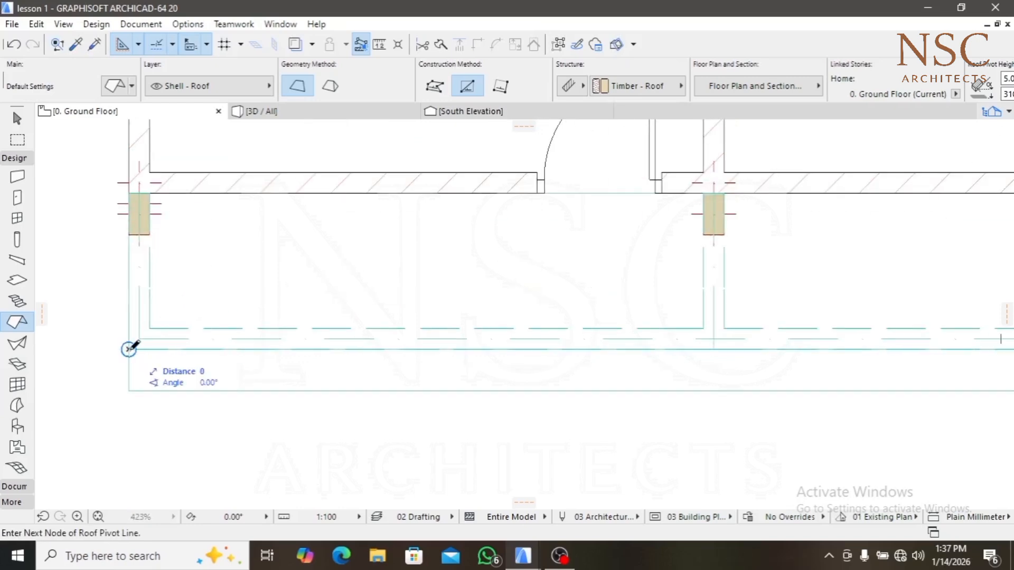
scroll(129, 351, "down", 3)
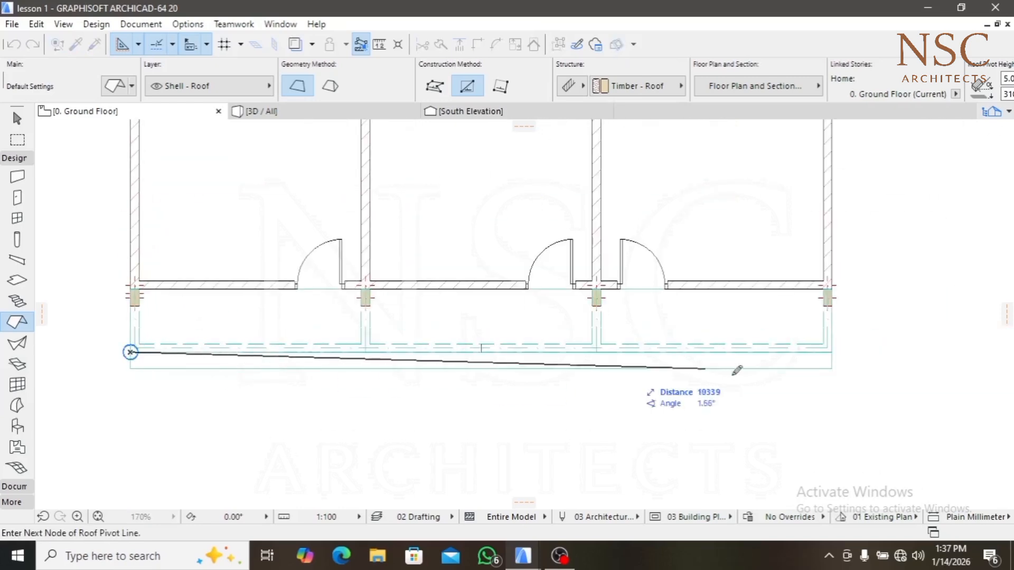
left_click(832, 353)
left_click(833, 336)
key("Escape")
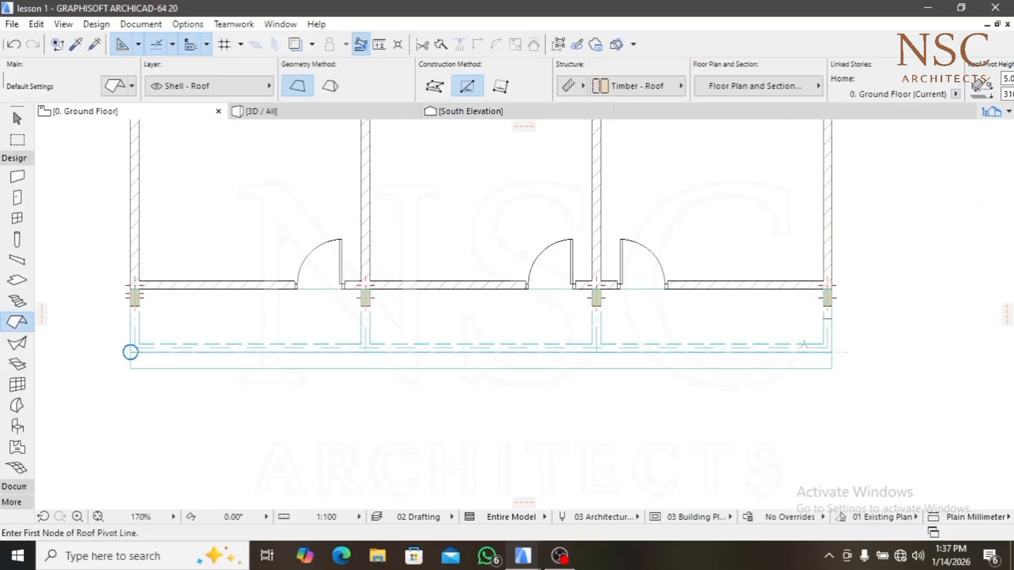
left_click(130, 350)
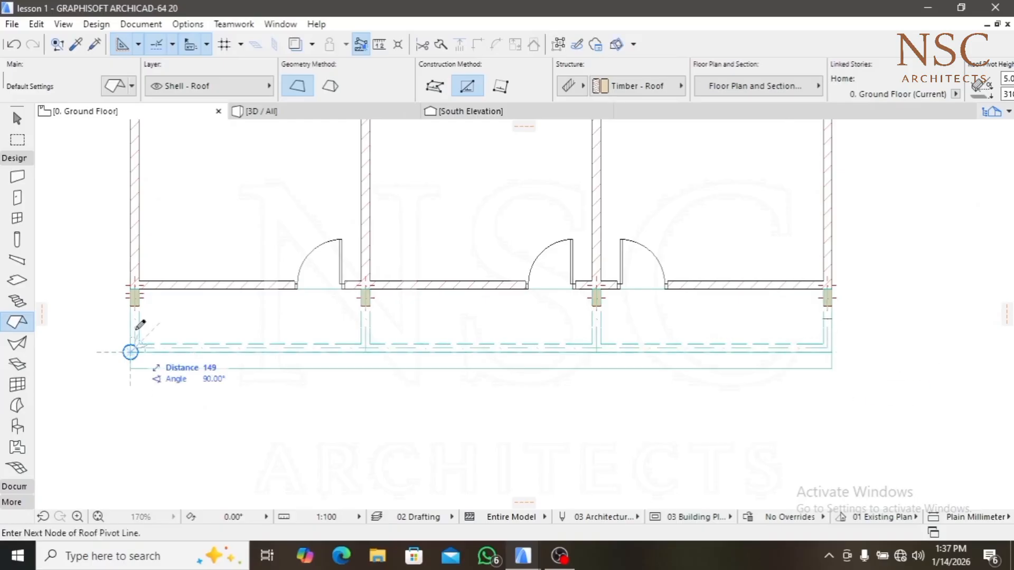
key("Escape")
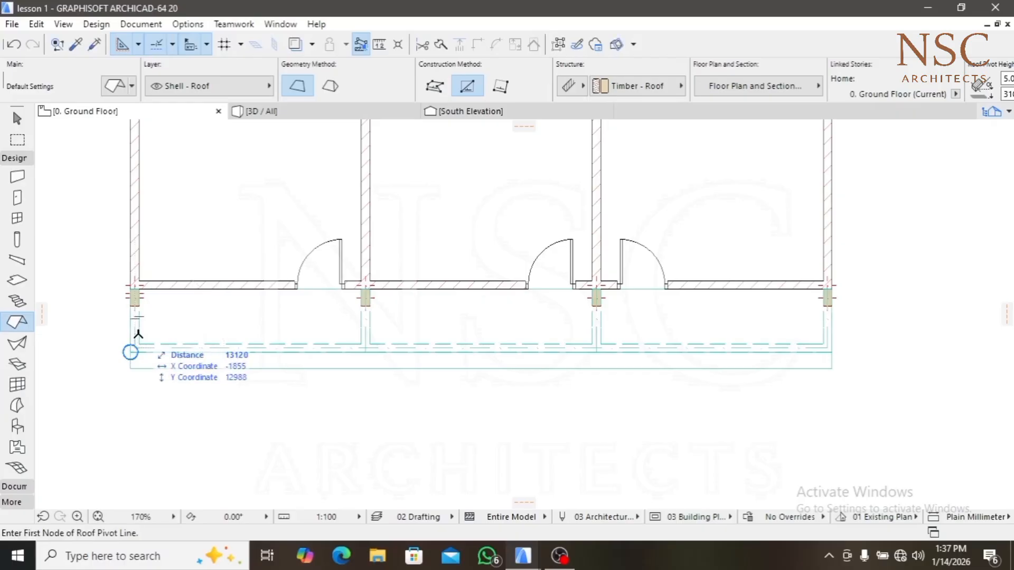
Try to place a roof pivoting on the floor slab's full front edge, with a small rectangular outline at the front east corner
scroll(130, 361, "up", 4)
scroll(129, 360, "up", 1)
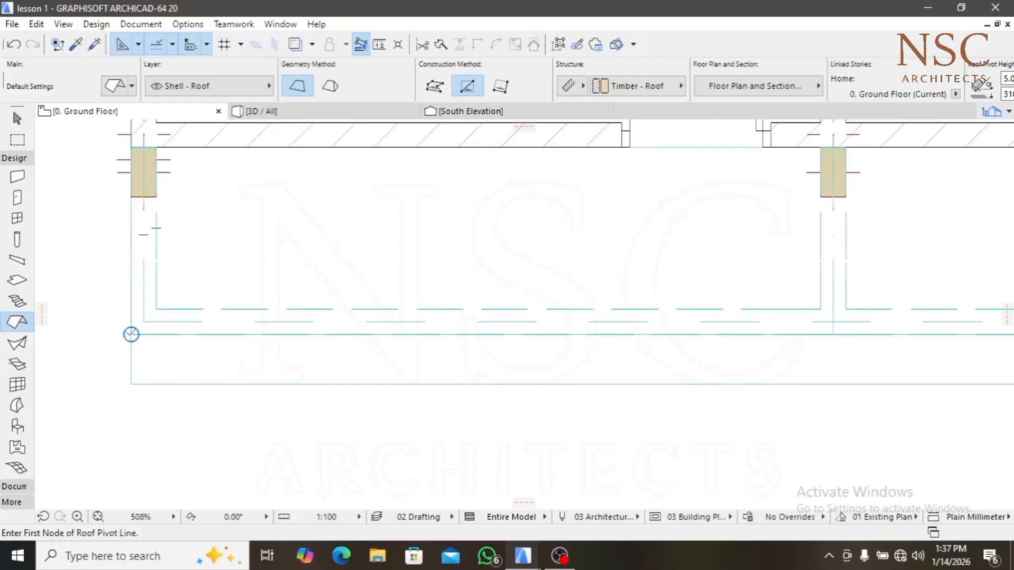
left_click(131, 334)
scroll(766, 330, "down", 5)
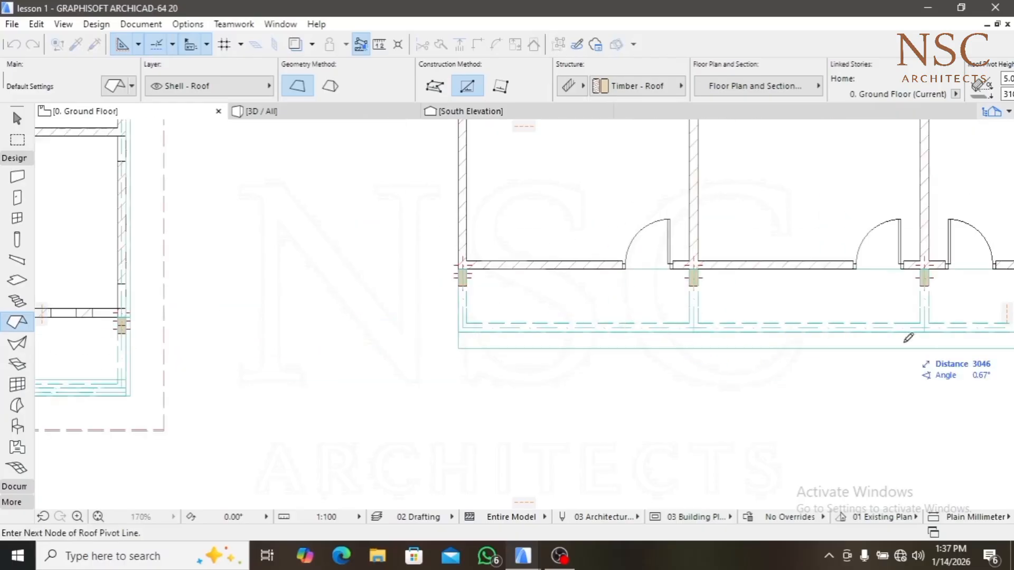
scroll(826, 338, "up", 6)
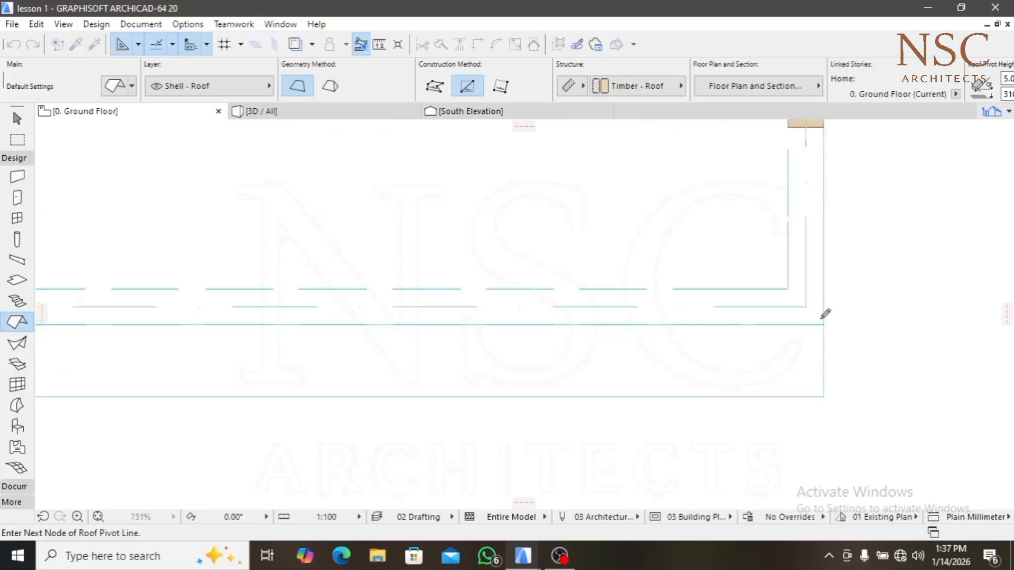
left_click(825, 324)
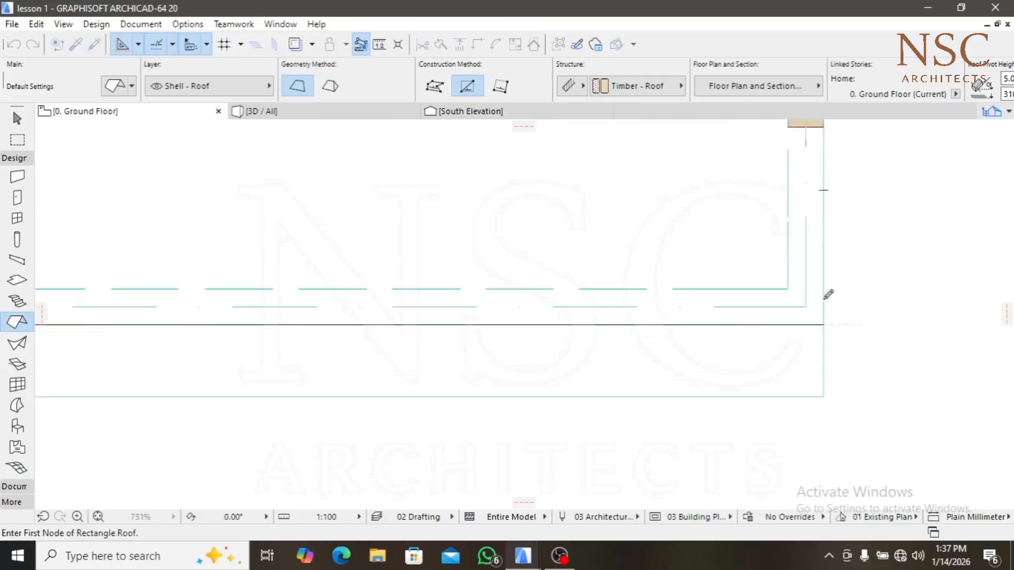
left_click(823, 299)
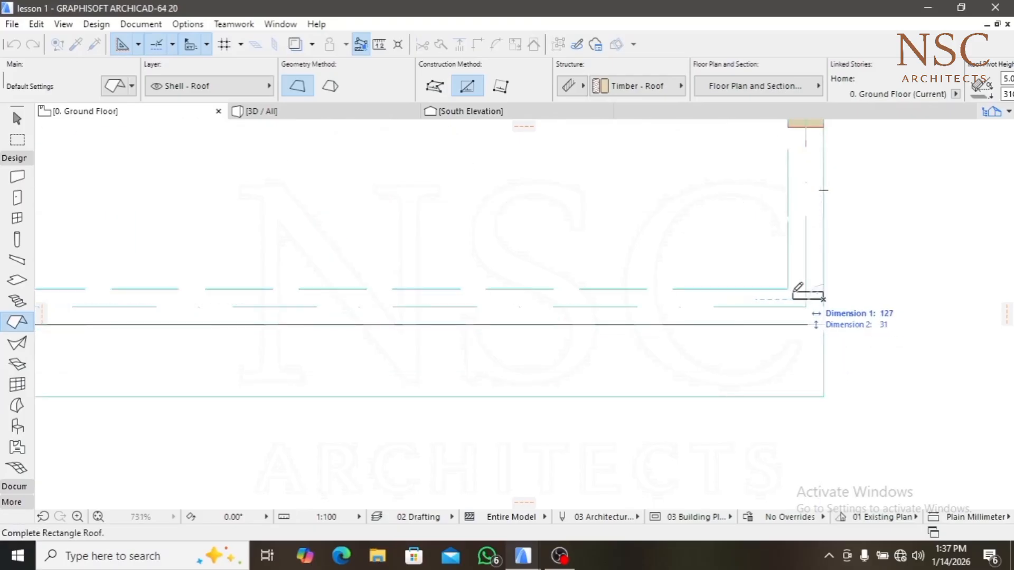
left_click(803, 295)
scroll(817, 328, "down", 8)
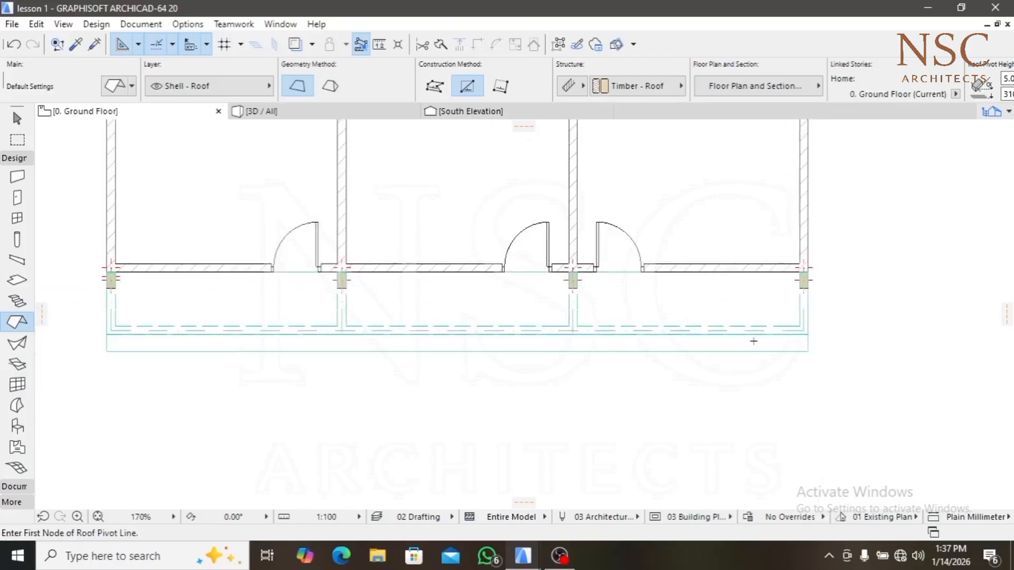
Draw the roof's pivot line along the floor slab's front edge from west to east corner, with the upward pitch toward the building
scroll(391, 339, "up", 7)
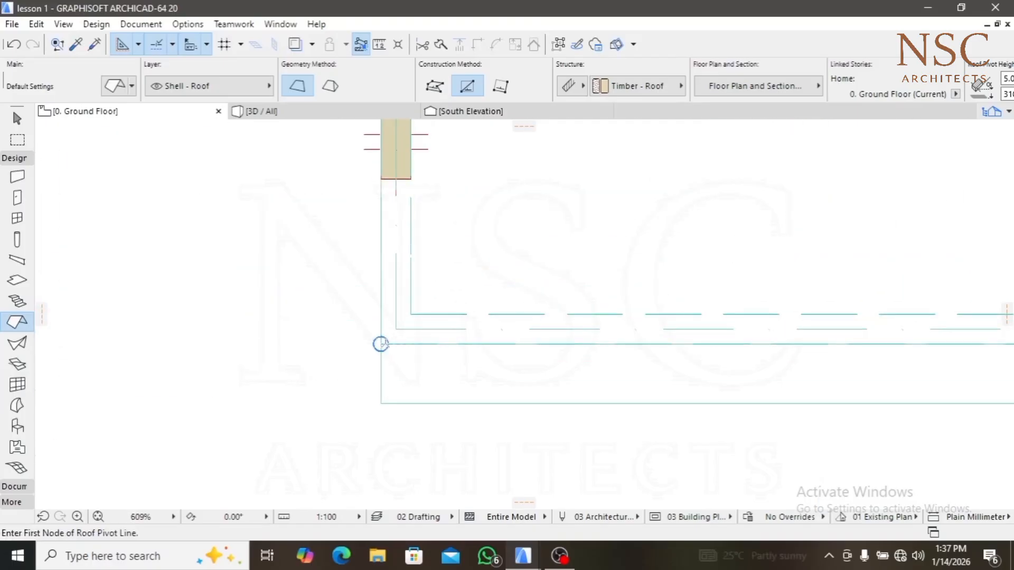
left_click(380, 344)
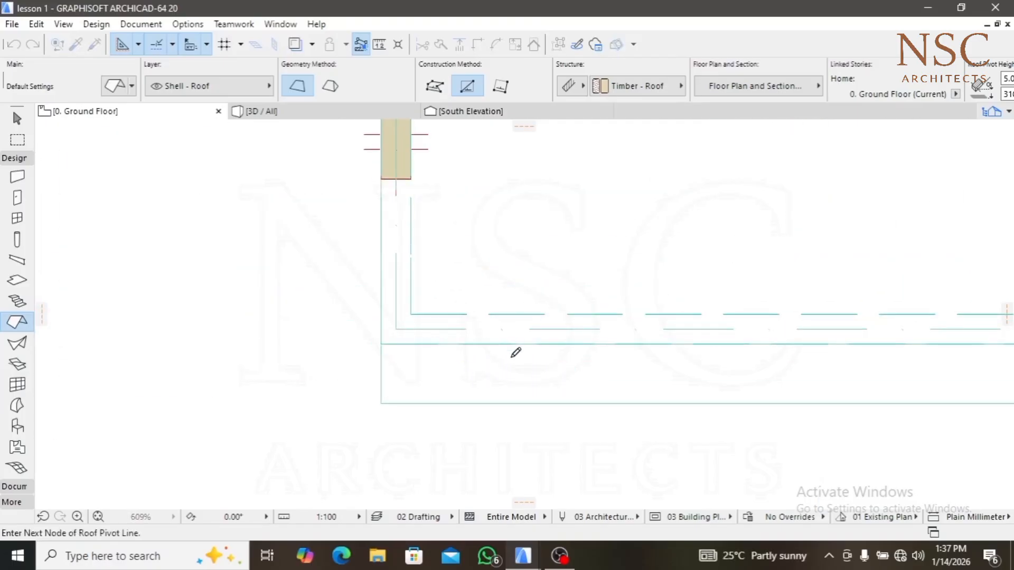
scroll(604, 355, "down", 6)
scroll(889, 362, "up", 4)
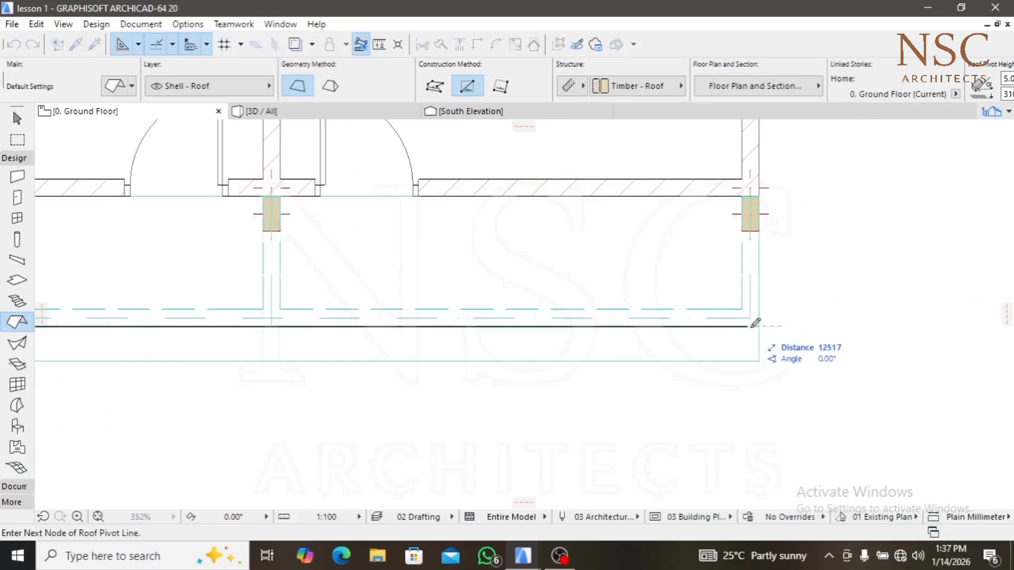
left_click(760, 324)
left_click(765, 308)
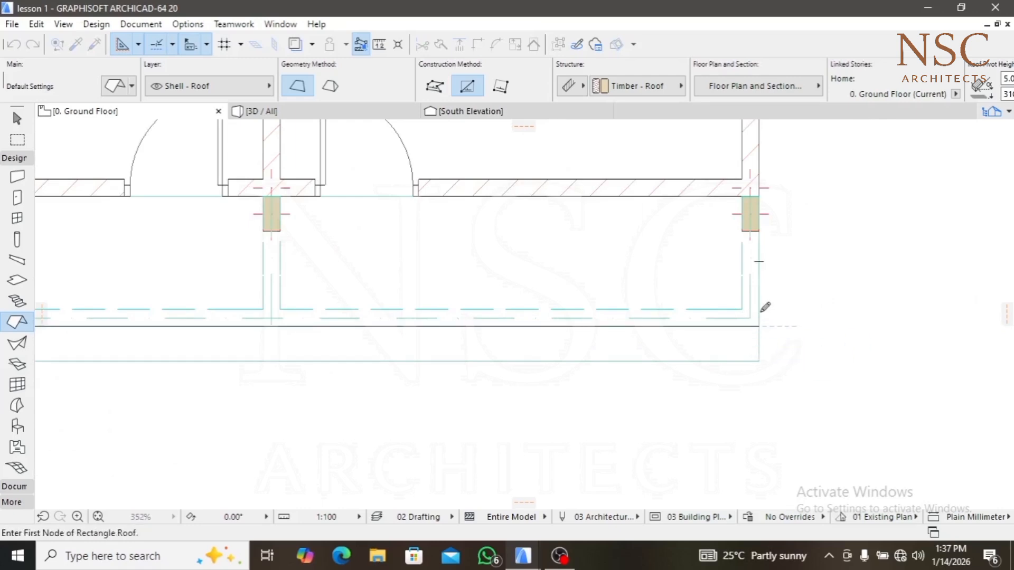
scroll(762, 322, "down", 3)
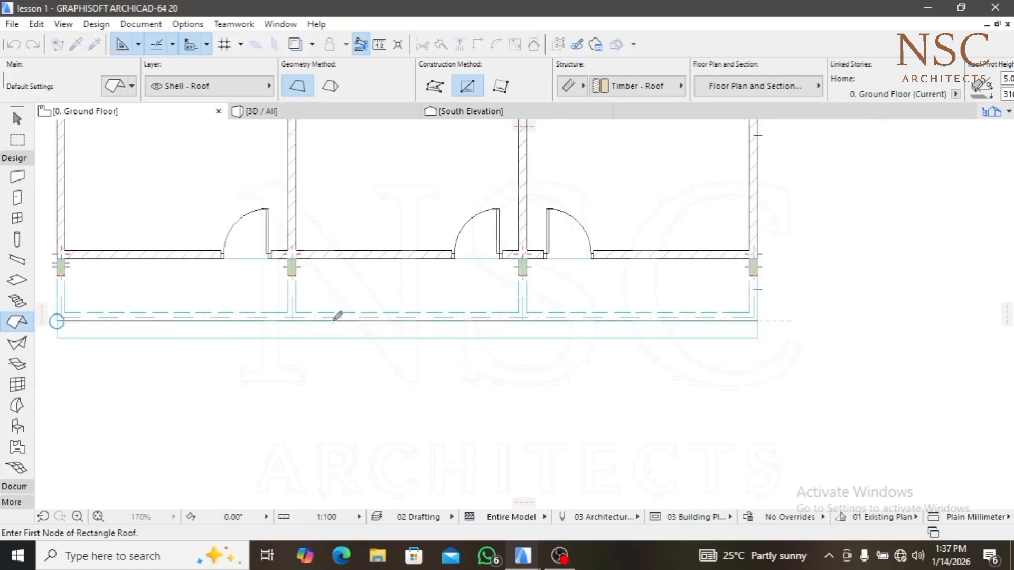
scroll(460, 315, "up", 2)
scroll(369, 315, "up", 2)
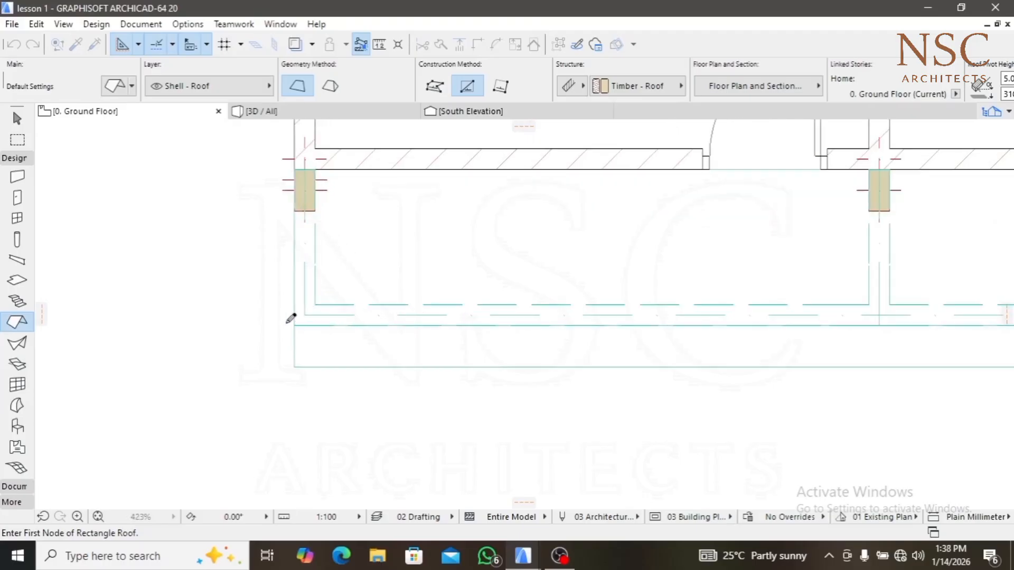
left_click(294, 326)
left_click(294, 325)
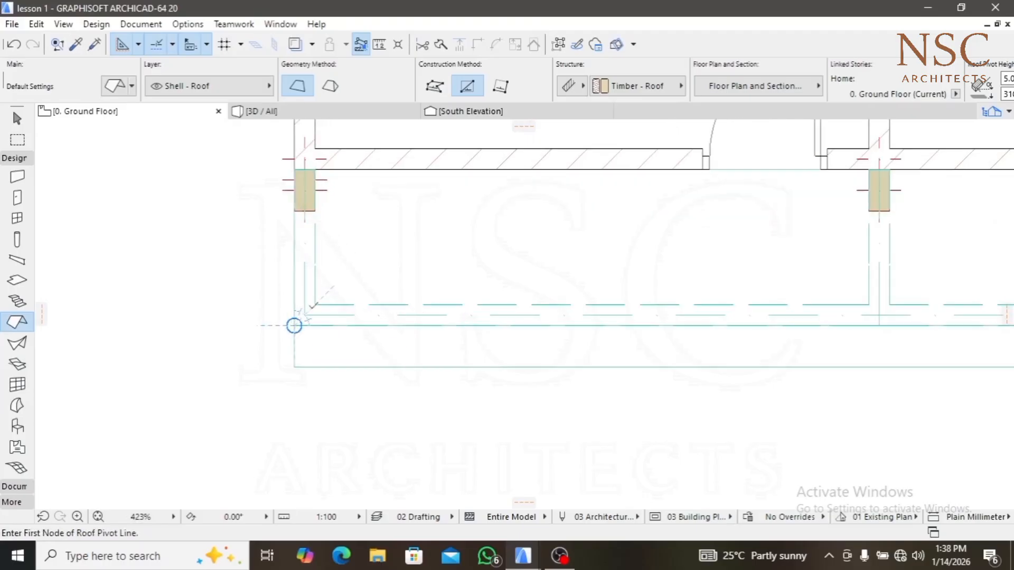
right_click(299, 299)
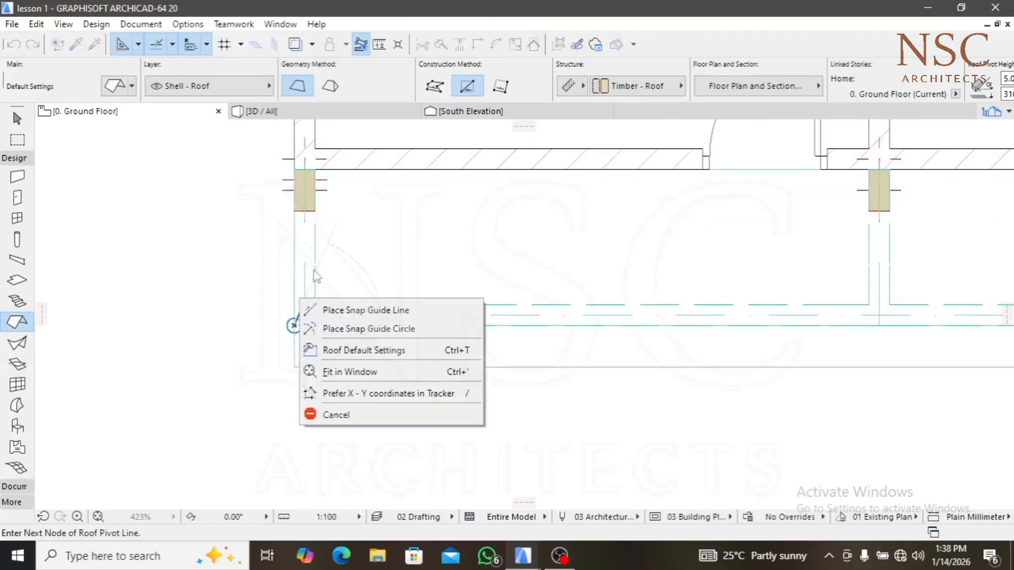
left_click(330, 414)
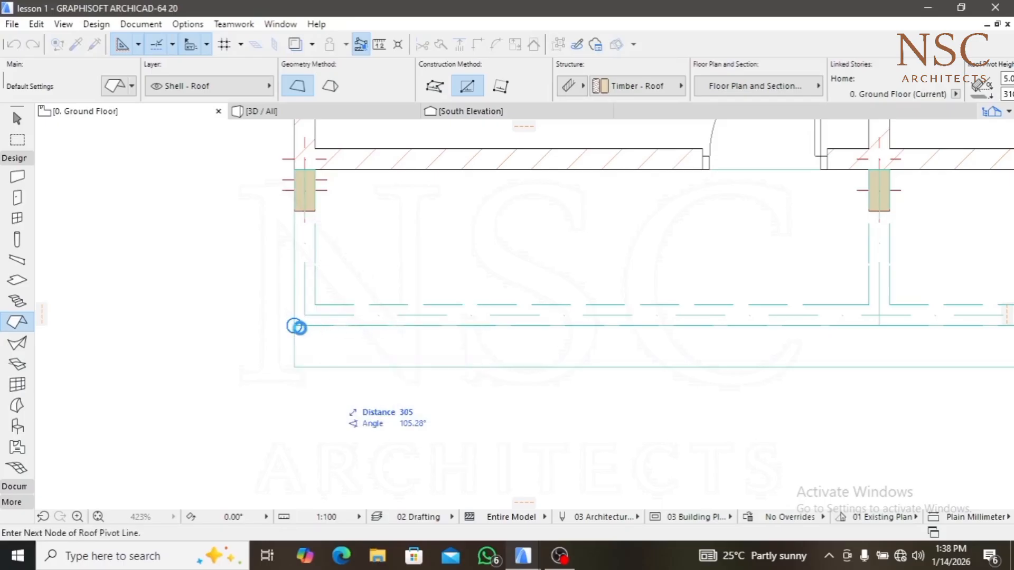
left_click(294, 325)
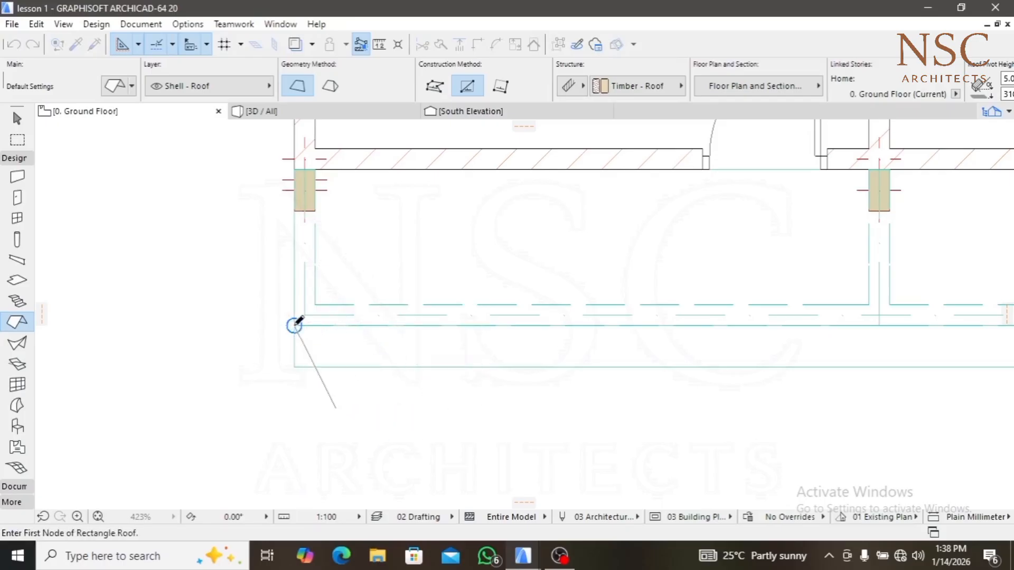
key("Escape")
left_click(294, 325)
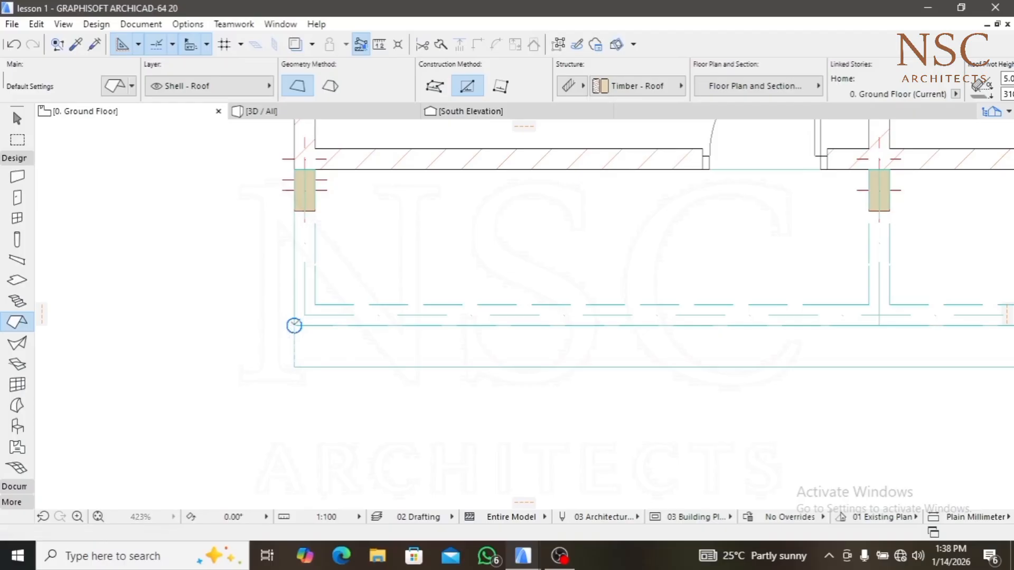
left_click(323, 325)
left_click(323, 315)
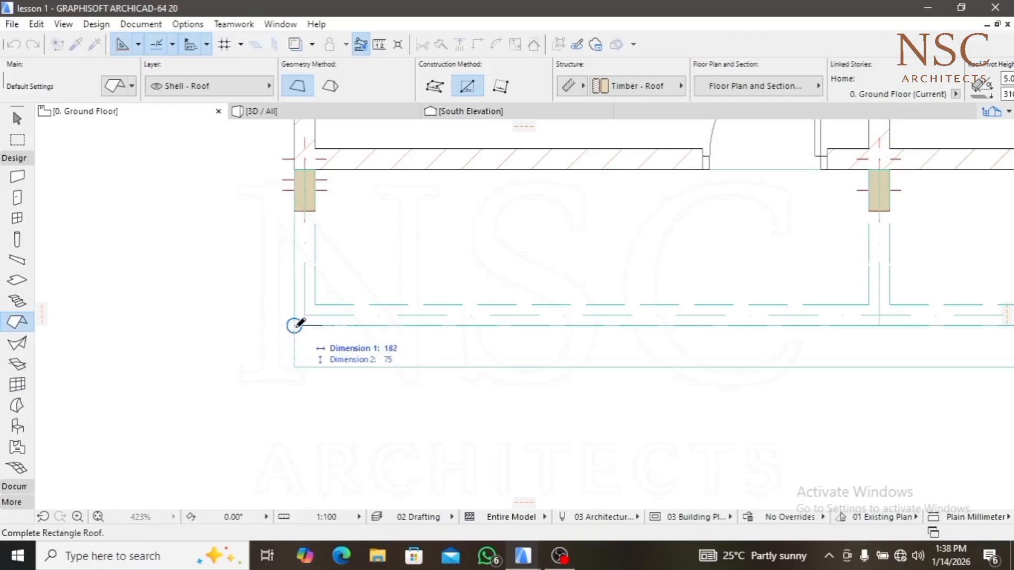
left_click(379, 330)
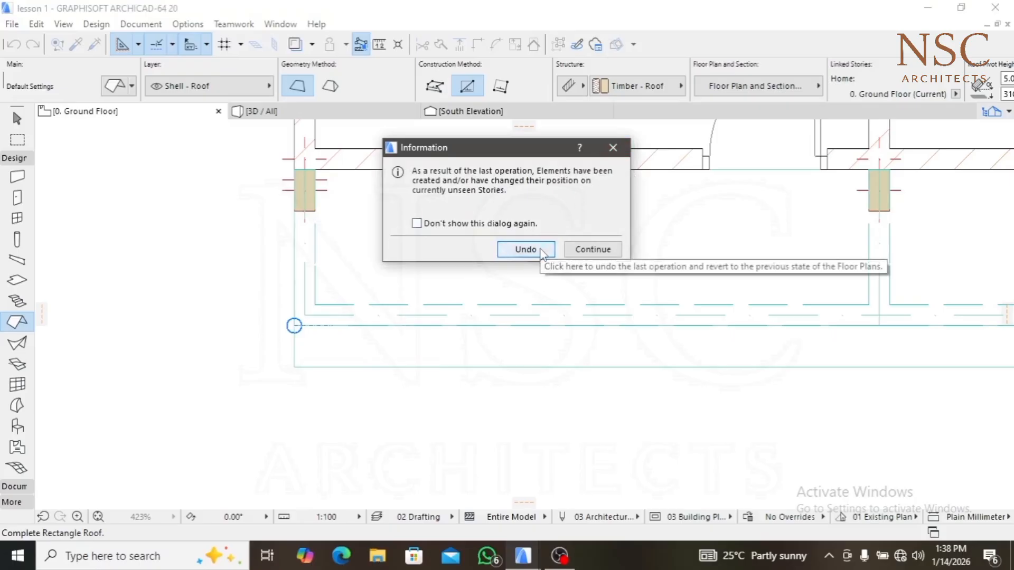
left_click(525, 250)
Draw a rectangular single-plane roof from the porch beam's outer front-left corner to the building's rear-right wall corner, sloping toward the rear, and keep it
left_click(295, 325)
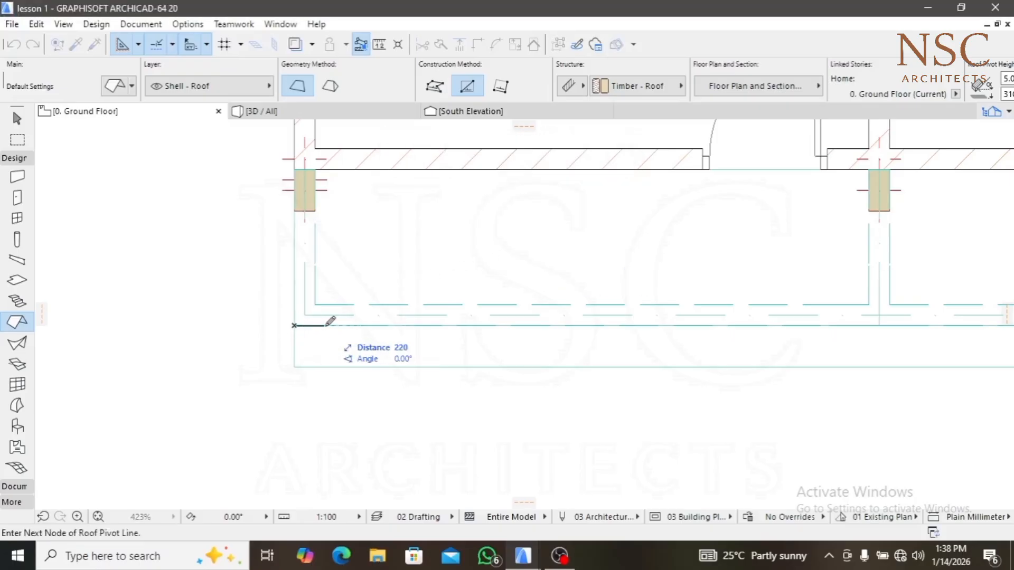
left_click(325, 326)
left_click(324, 314)
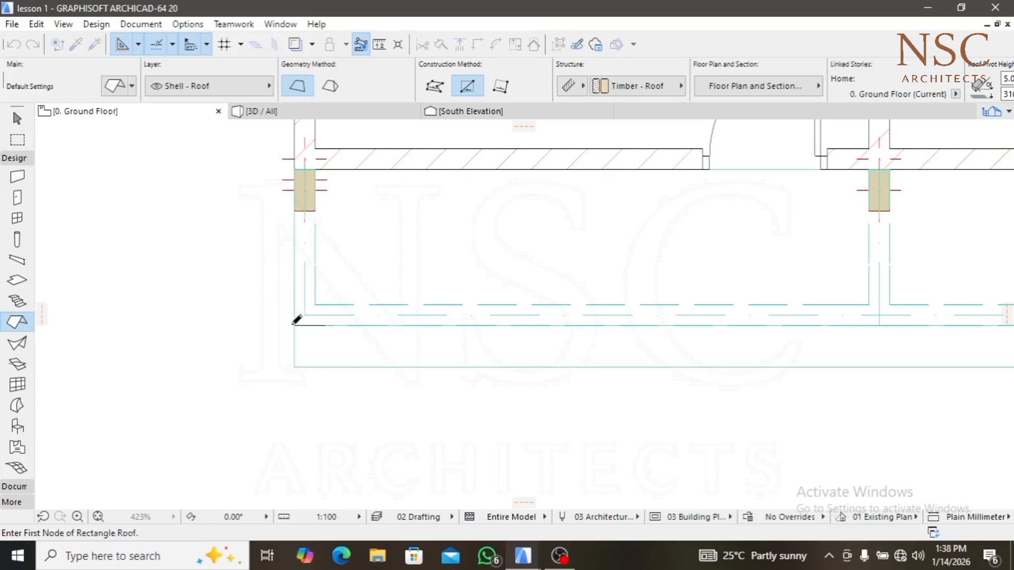
left_click(297, 320)
scroll(296, 320, "down", 10)
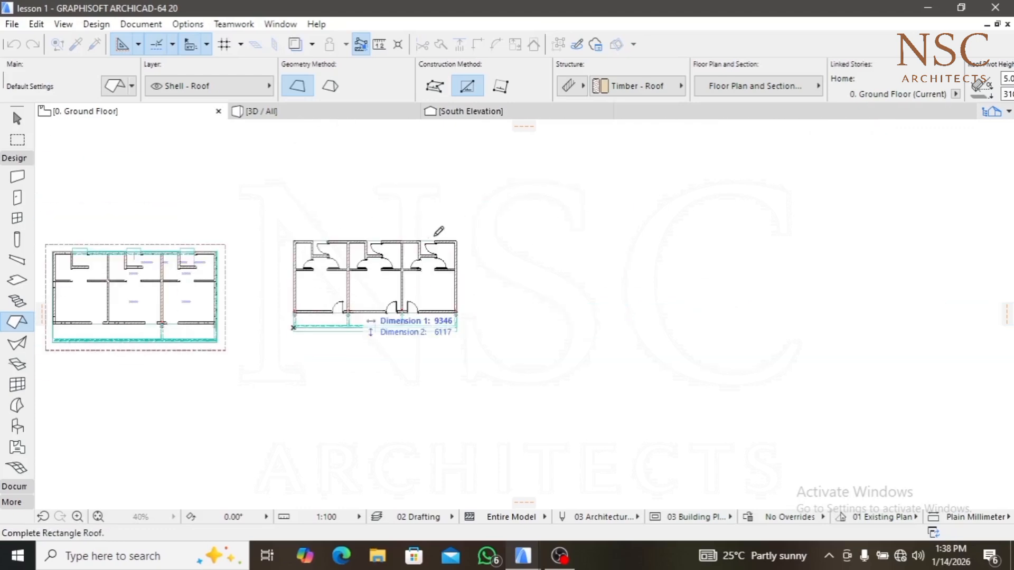
scroll(462, 236, "up", 9)
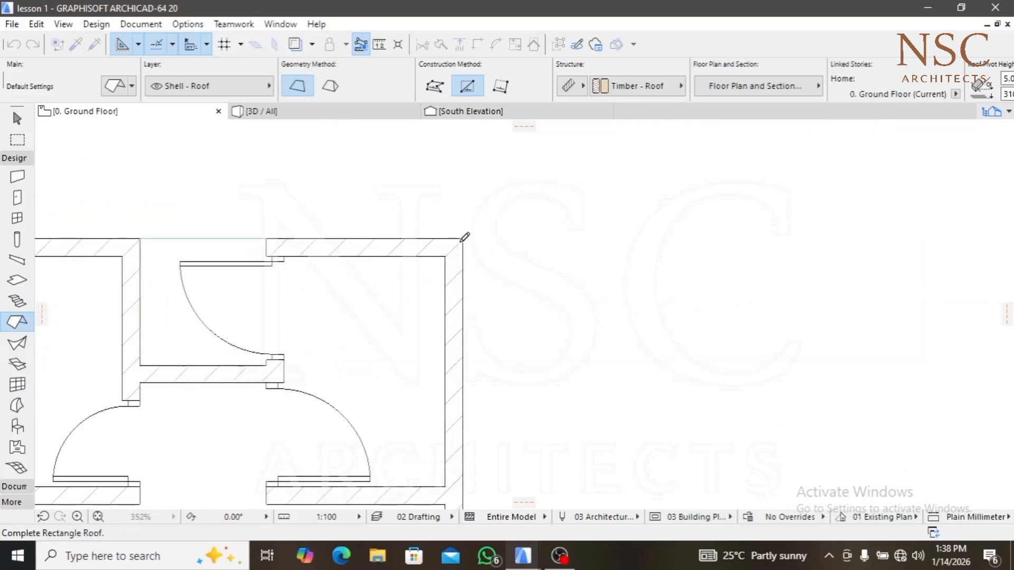
left_click(463, 239)
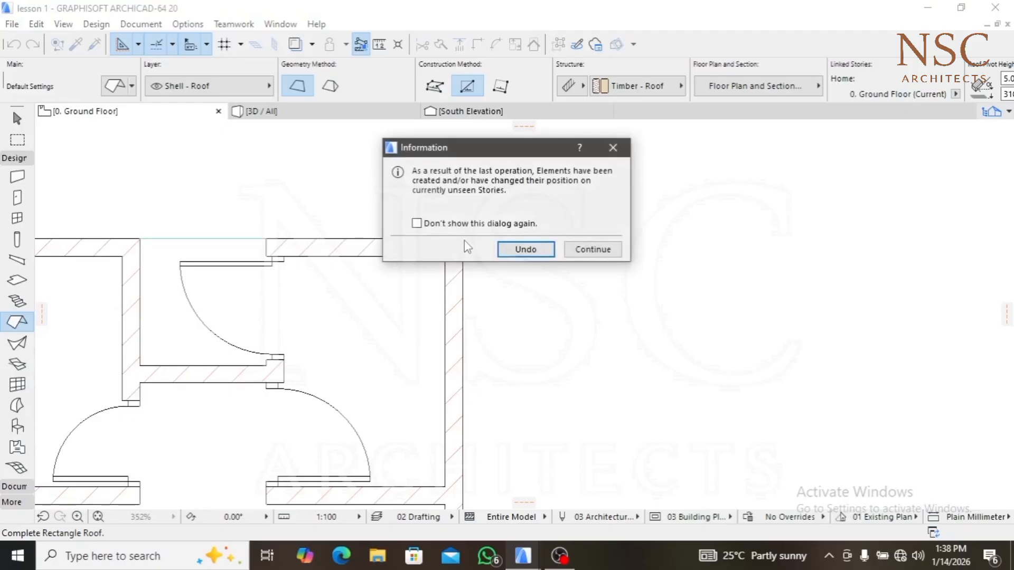
left_click(608, 254)
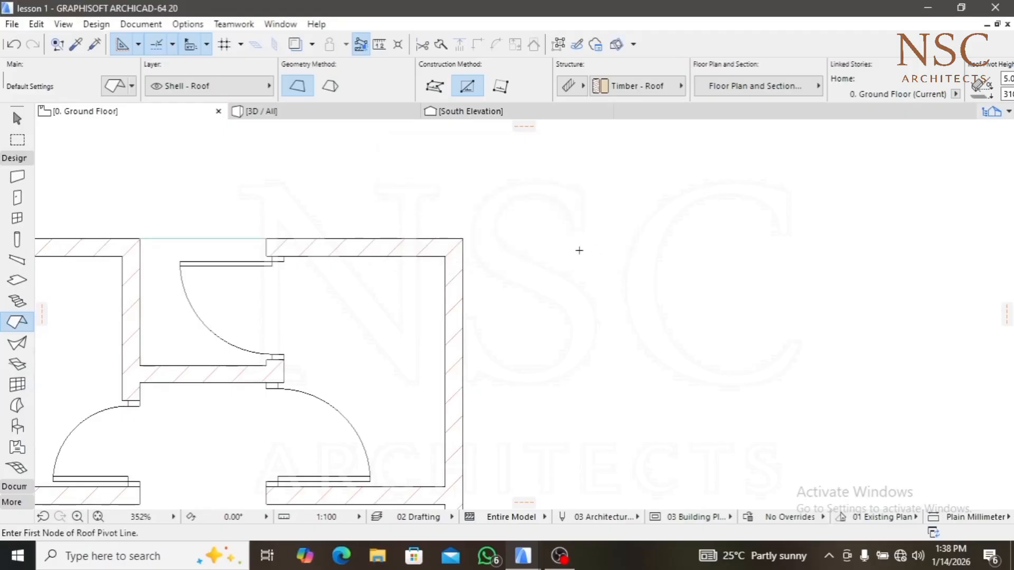
Display the 1. Story floor plan and examine the new roof's outline
right_click(100, 113)
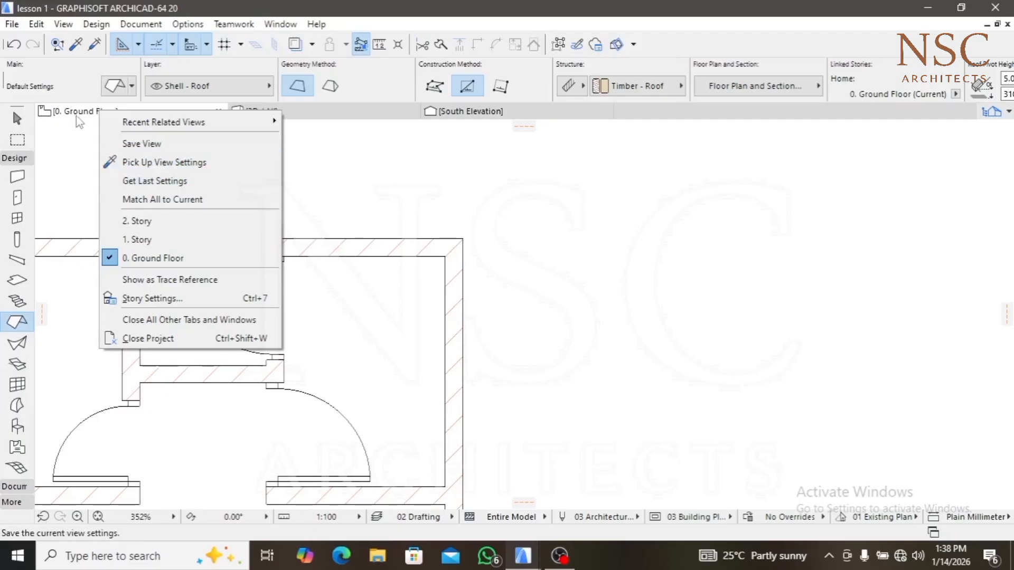
left_click(77, 114)
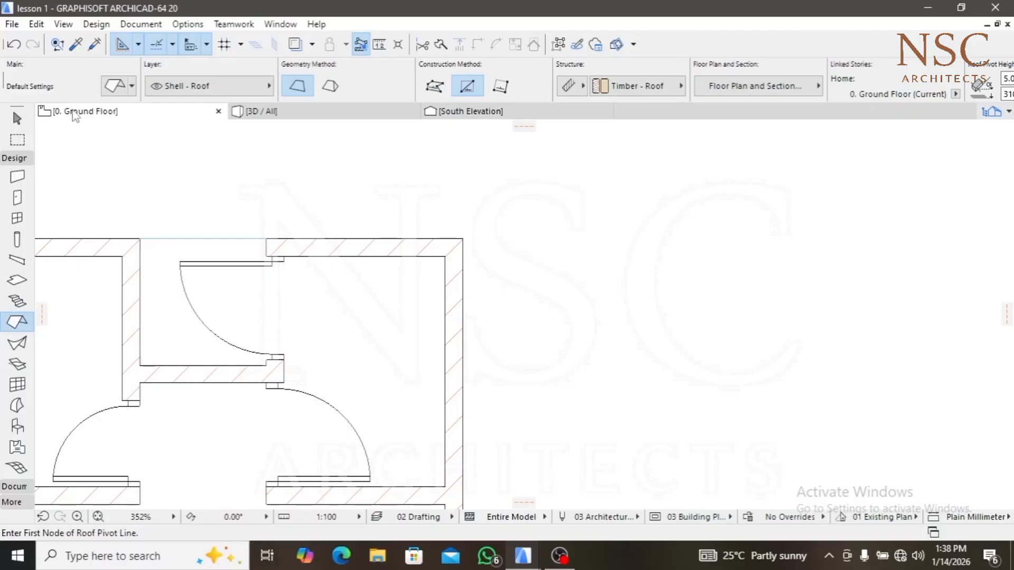
right_click(75, 115)
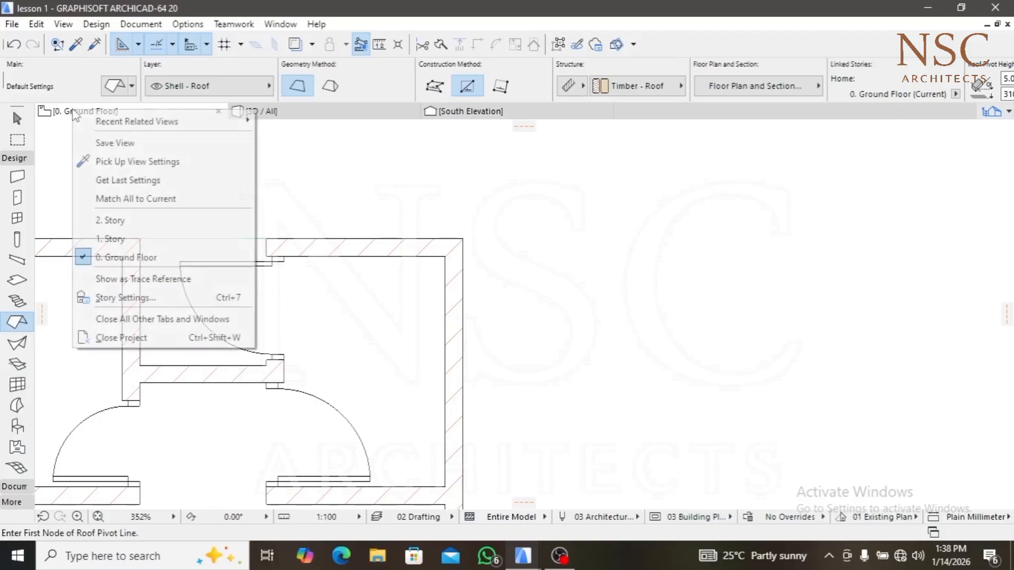
left_click(120, 240)
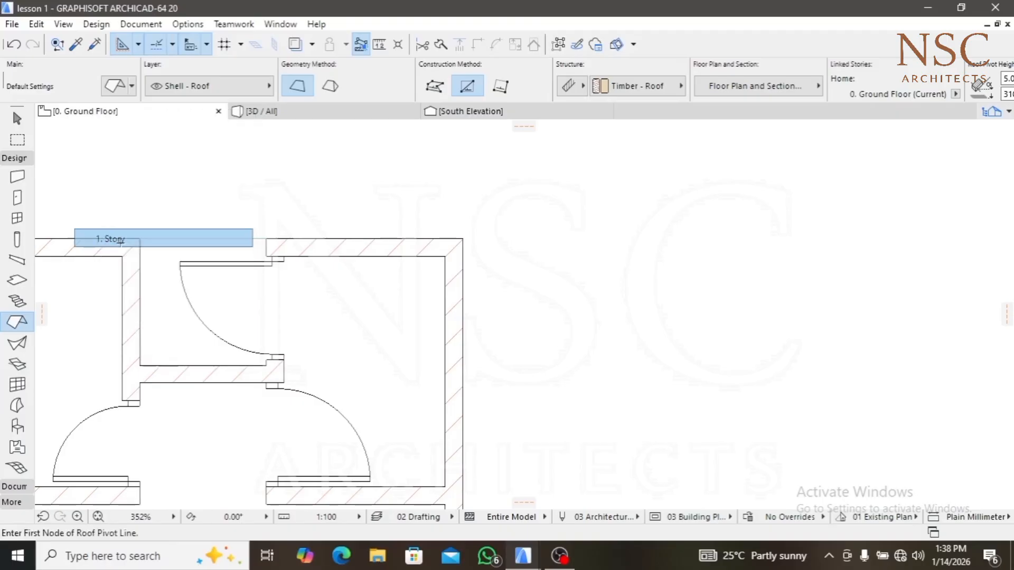
scroll(278, 245, "down", 10)
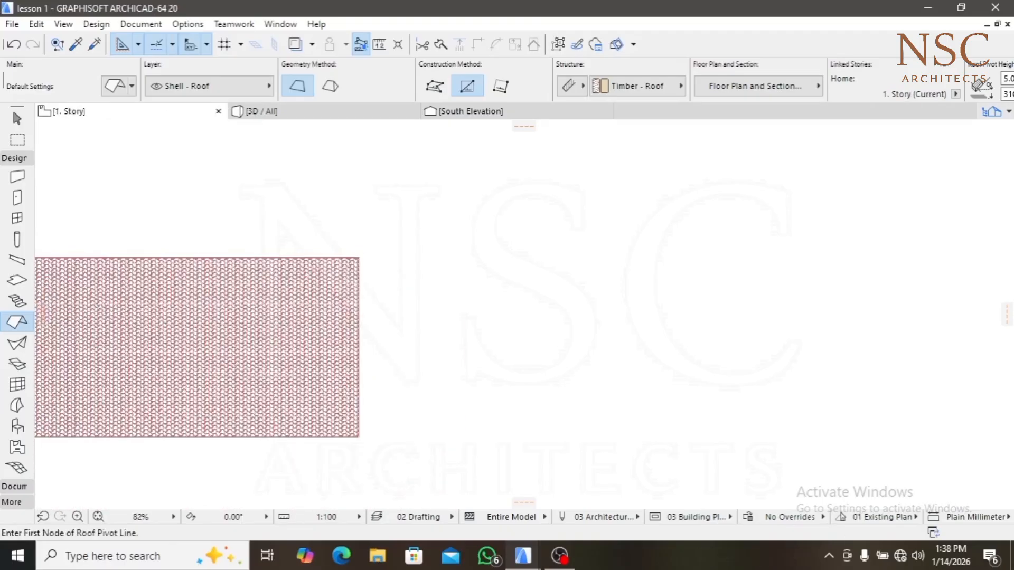
mouse_move(286, 281)
middle_mouse_down()
mouse_move(351, 280)
mouse_move(342, 303)
middle_mouse_up()
scroll(342, 303, "up", 4)
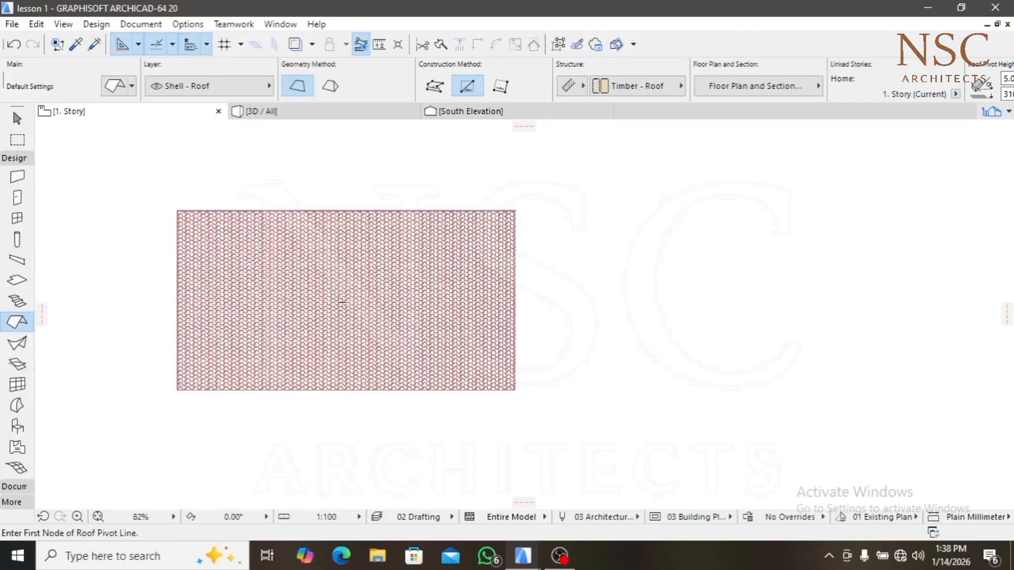
Examine in 3D how the new roof sits against the front parapet and the side and rear walls
left_click(311, 113)
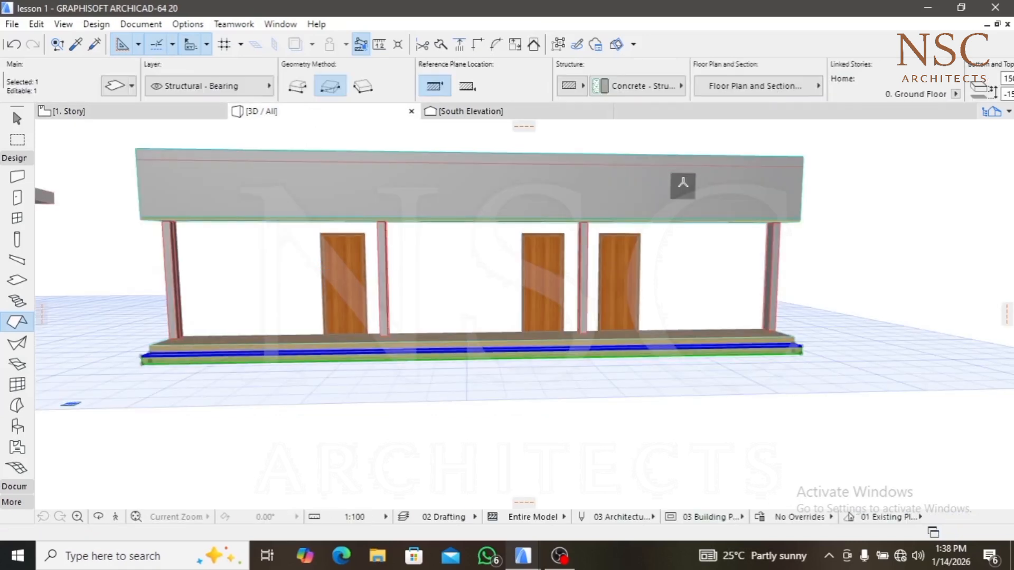
scroll(615, 245, "up", 3)
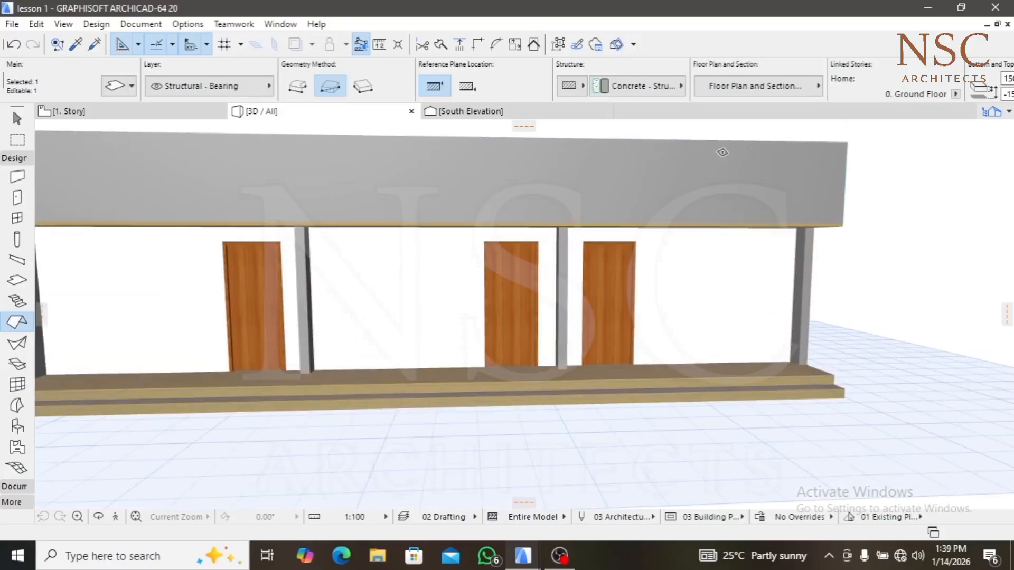
middle_click_drag(722, 168, 474, 208, "shift")
scroll(474, 208, "down", 4)
scroll(783, 185, "up", 4)
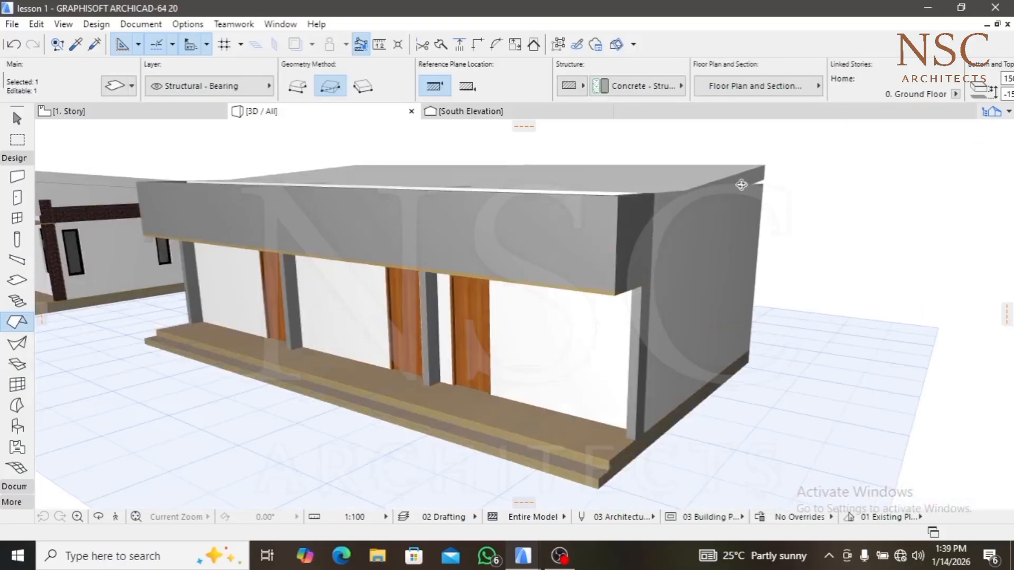
scroll(721, 189, "up", 2)
scroll(660, 198, "up", 5)
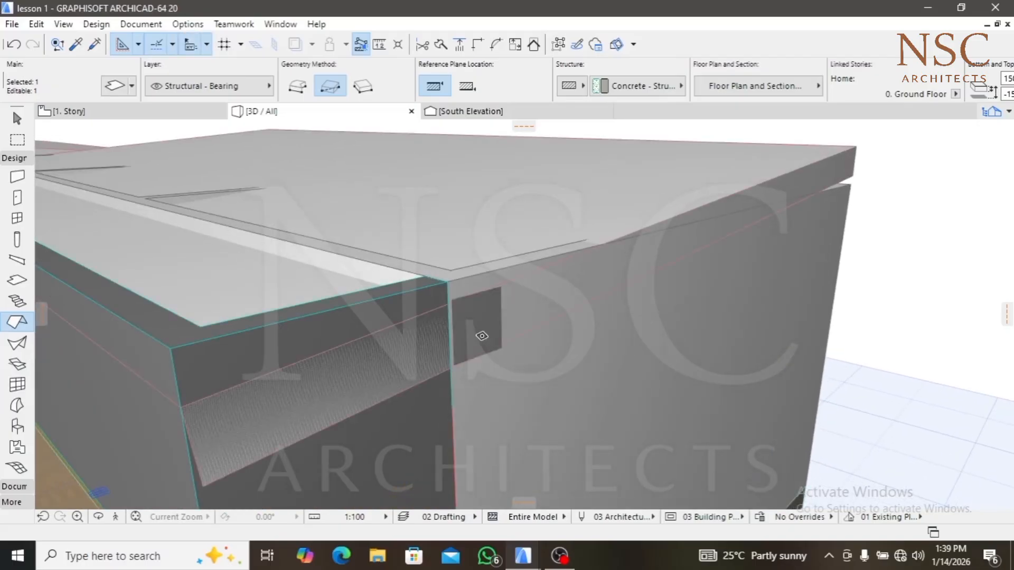
mouse_move(469, 337)
middle_mouse_down("shift")
mouse_move(552, 317)
mouse_move(496, 300)
mouse_move(707, 254)
mouse_move(653, 251)
middle_mouse_up("shift")
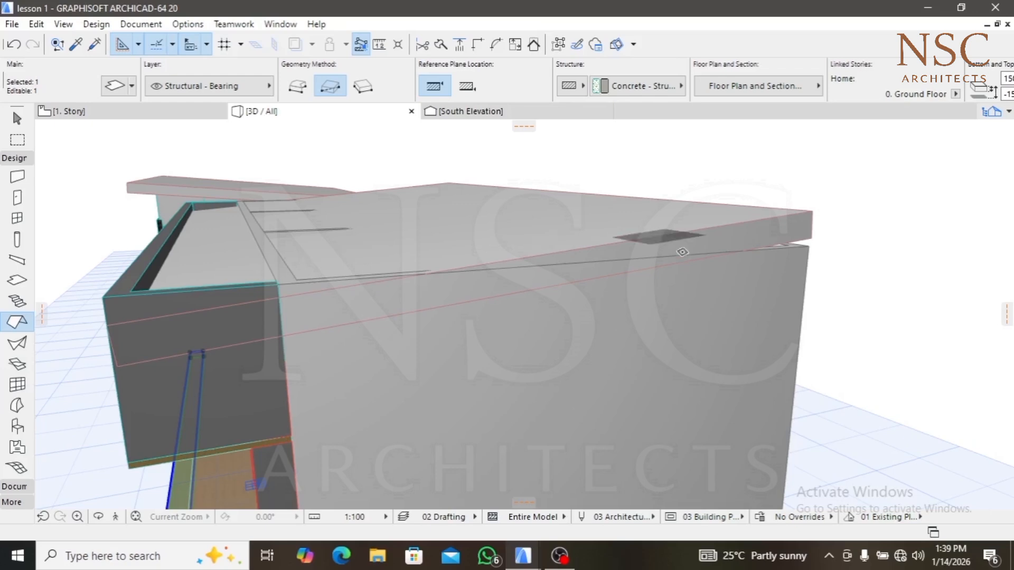
Select the new roof in 3D and lower it vertically until its upper rear corner meets the wall's top rear corner
key("Escape")
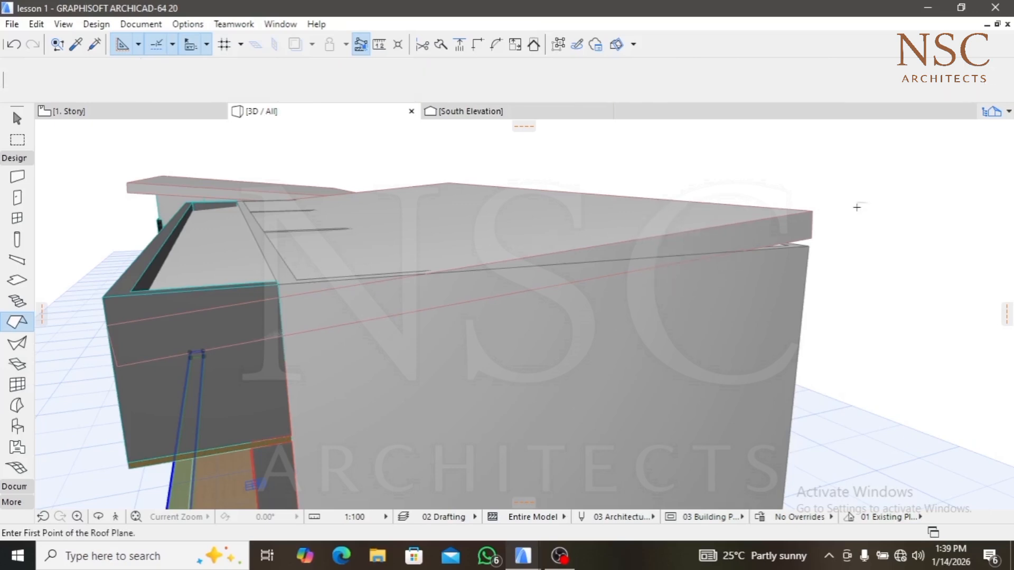
left_click(801, 222, "shift")
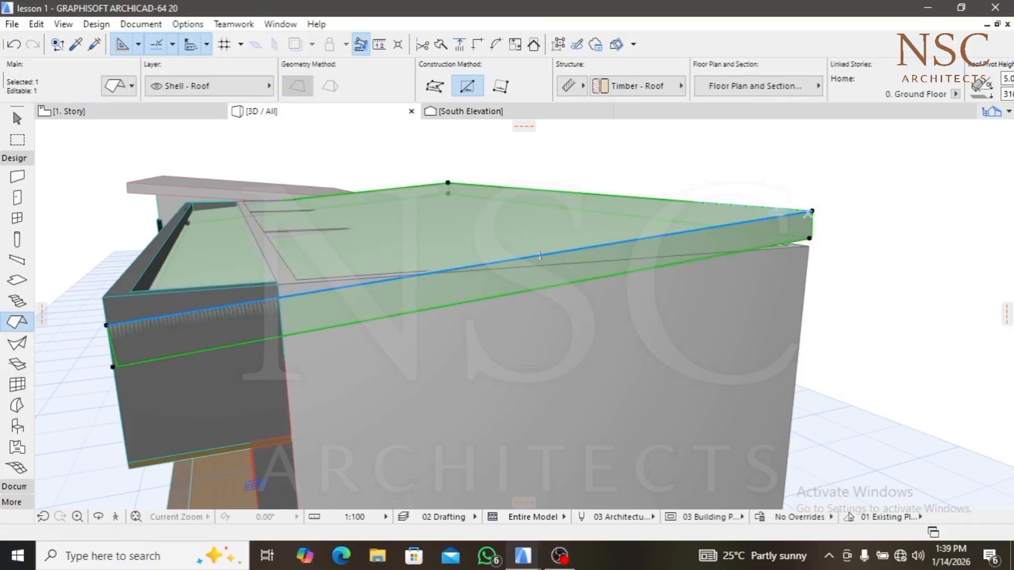
left_click(810, 210)
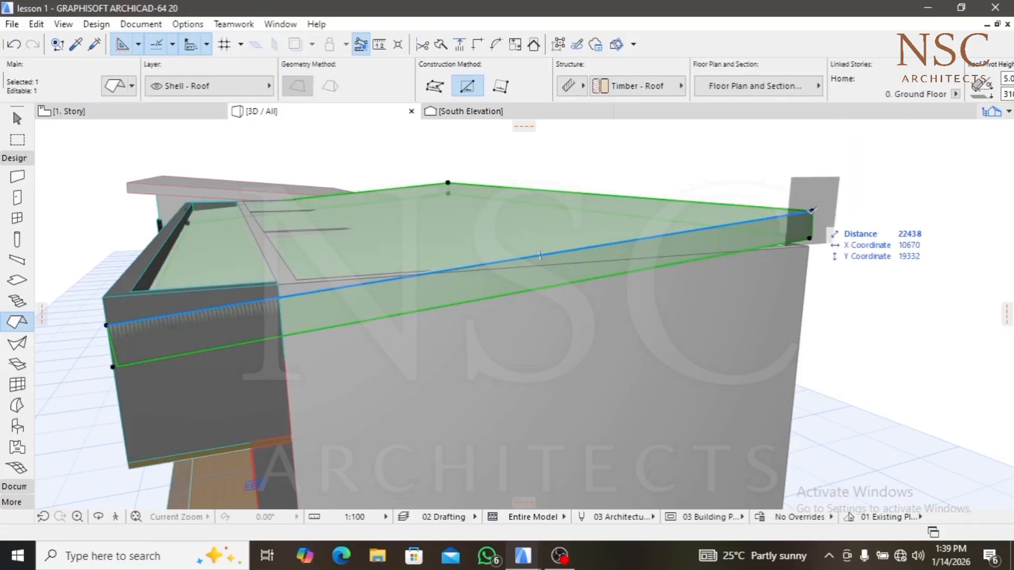
left_click(812, 211)
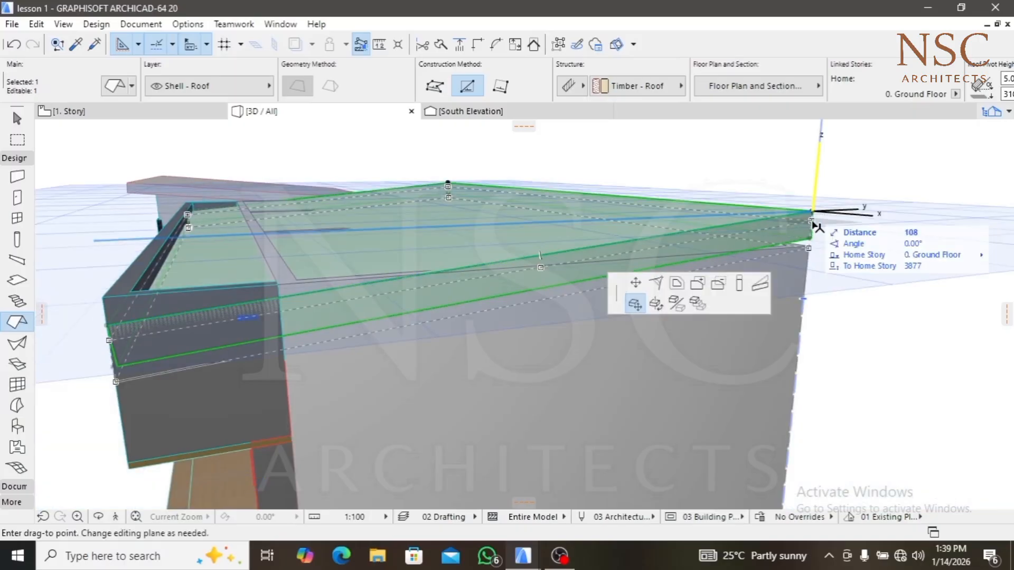
left_click(809, 249)
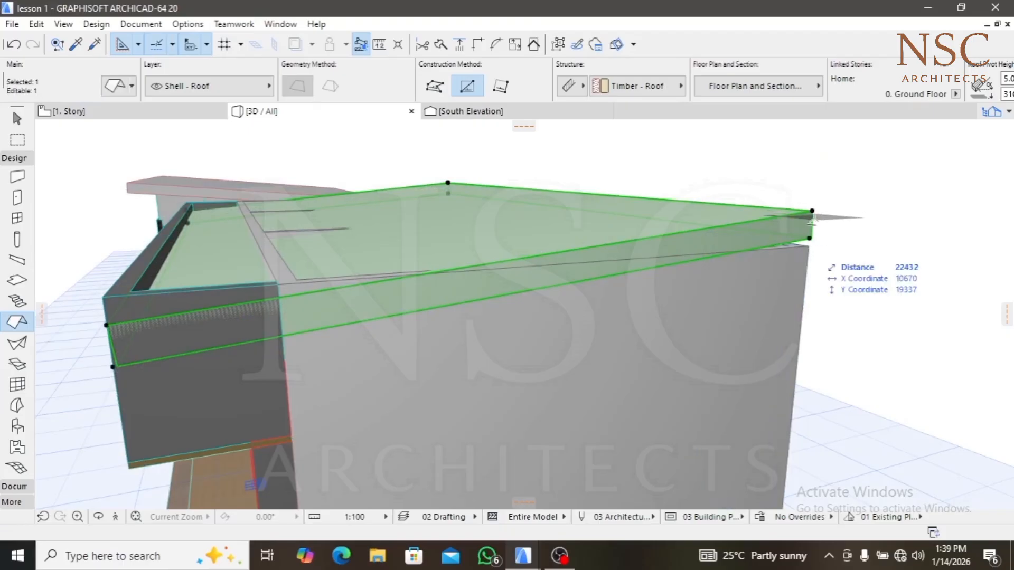
left_click(812, 211)
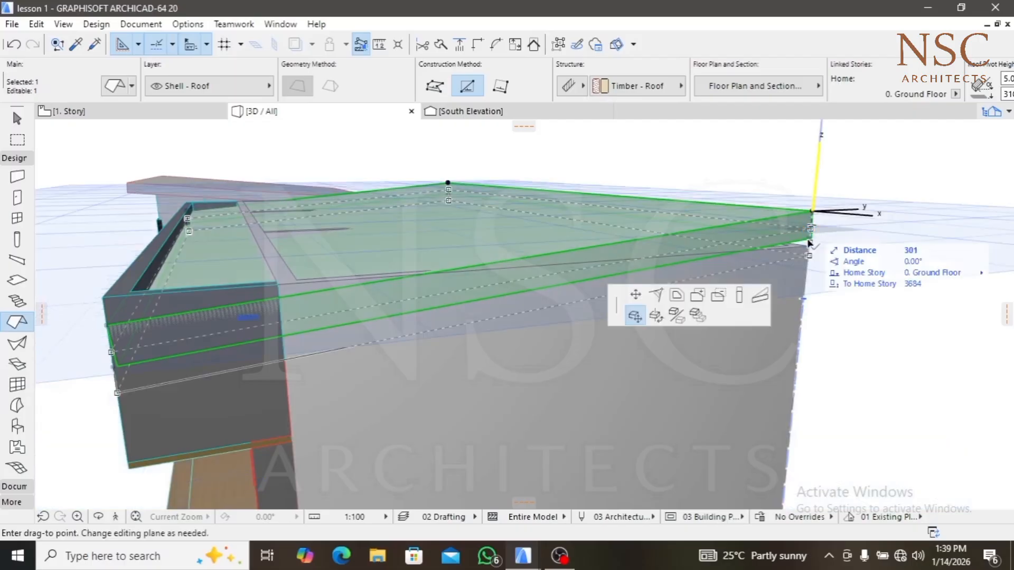
left_click(808, 242)
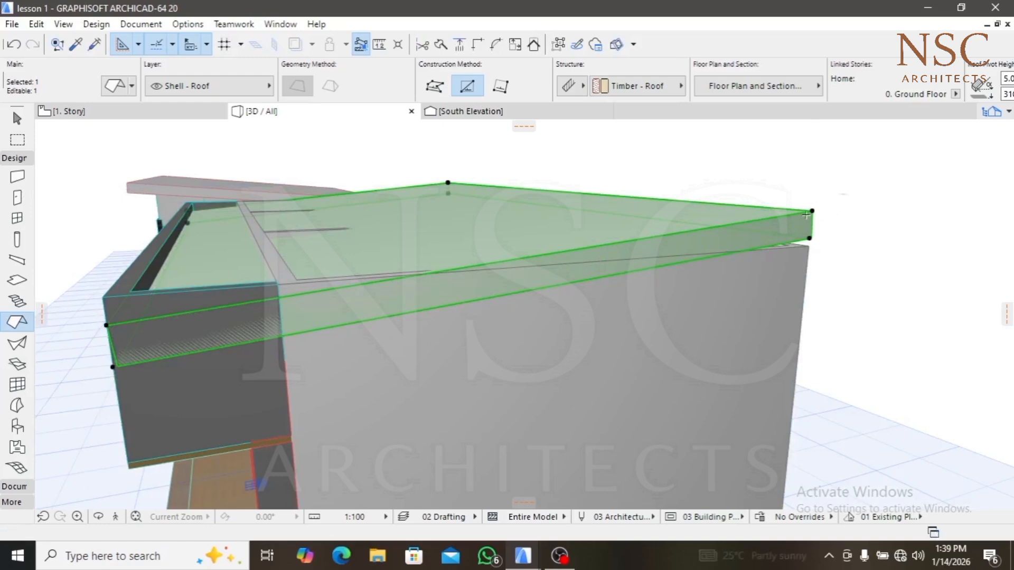
left_click(812, 210)
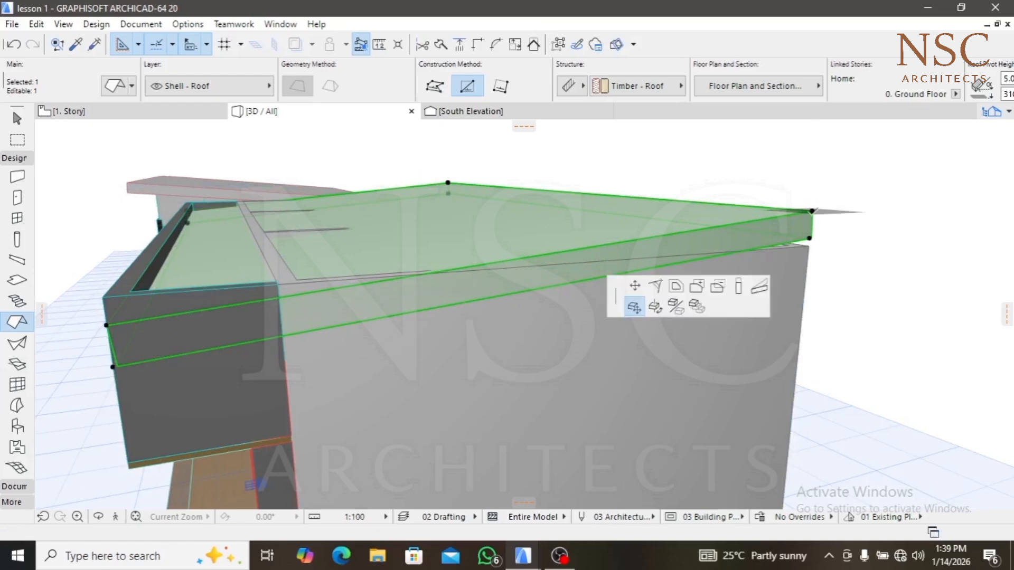
left_click(810, 248)
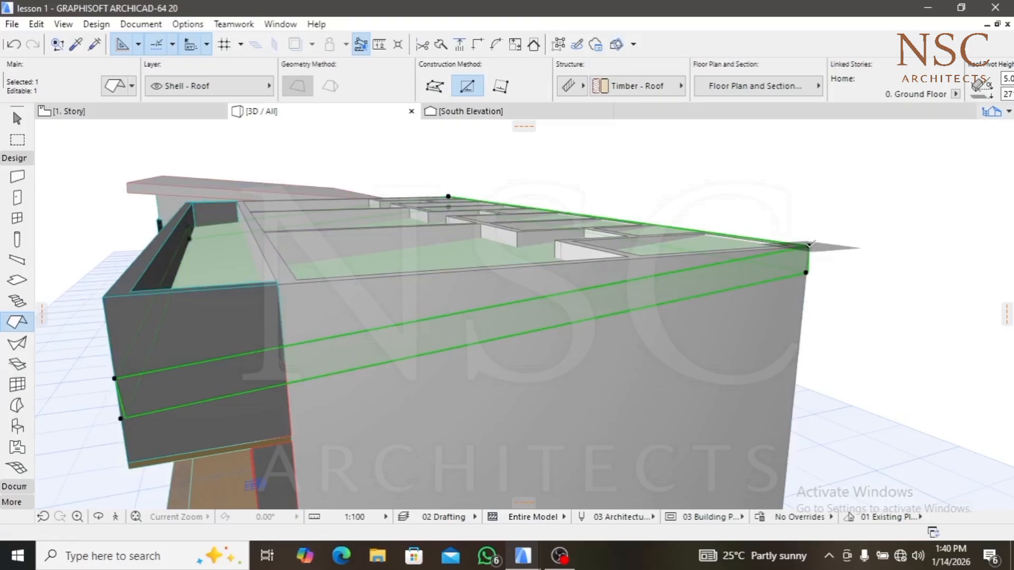
Undo the roof's last vertical move in 3D
left_click(809, 246)
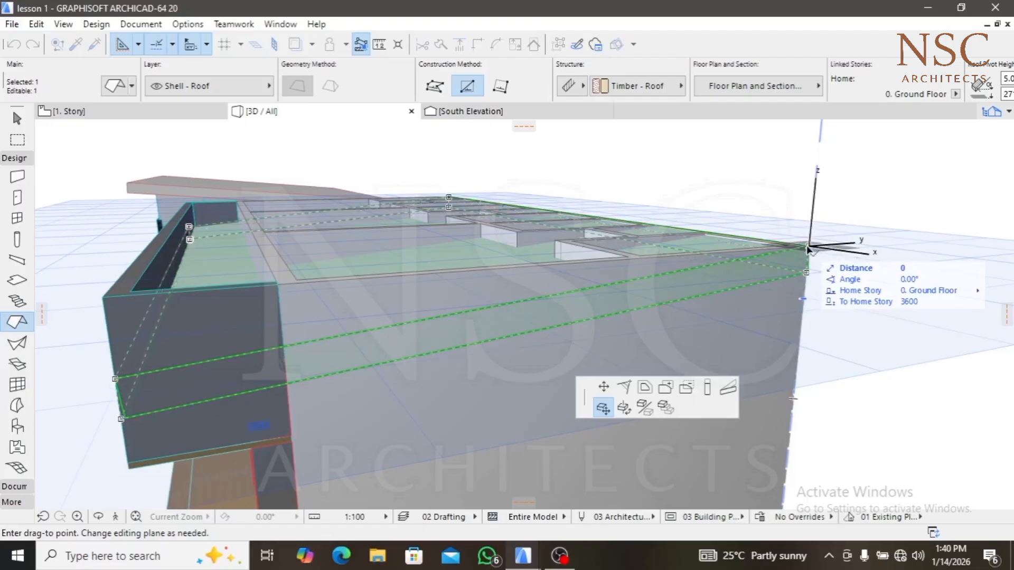
left_click(811, 207)
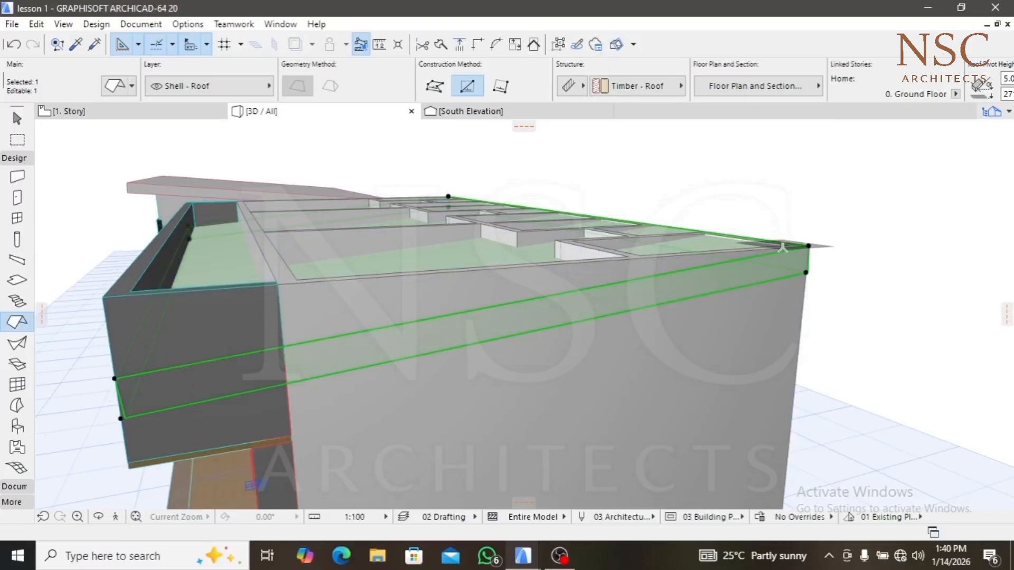
key("ctrl+z")
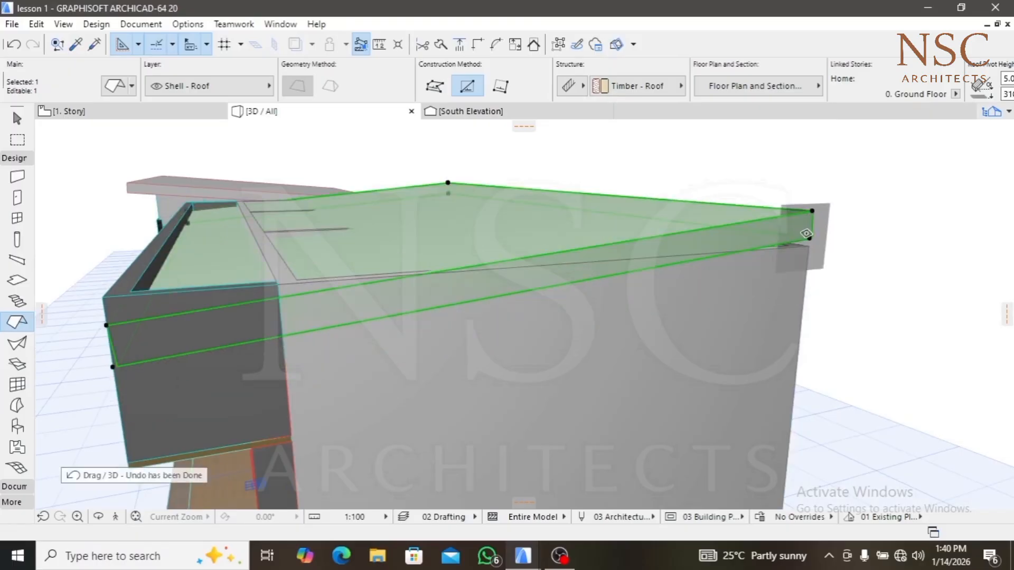
Lower the roof vertically in 3D until its bottom rear corner meets the wall's top rear corner
left_click(811, 239)
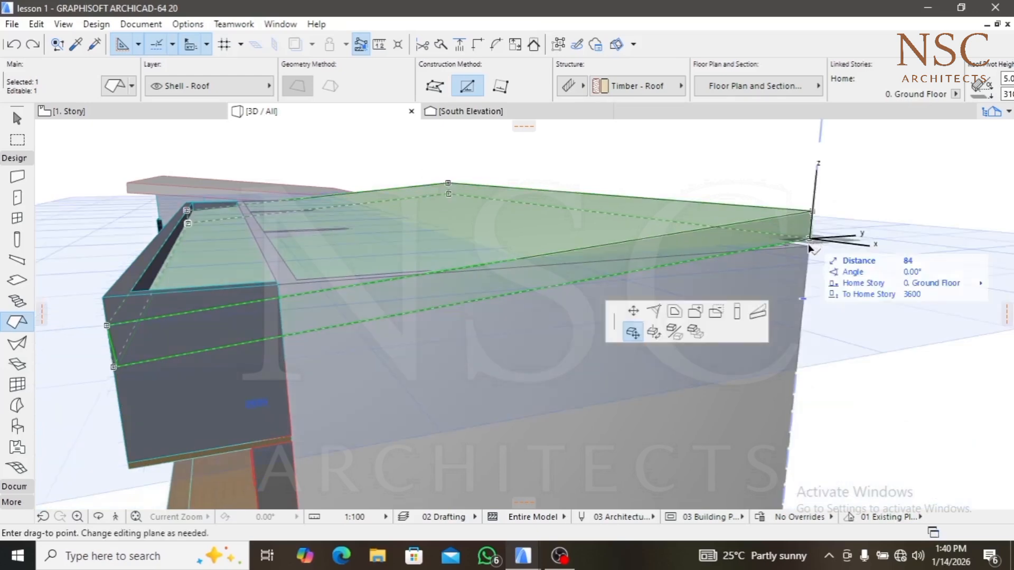
left_click(809, 245)
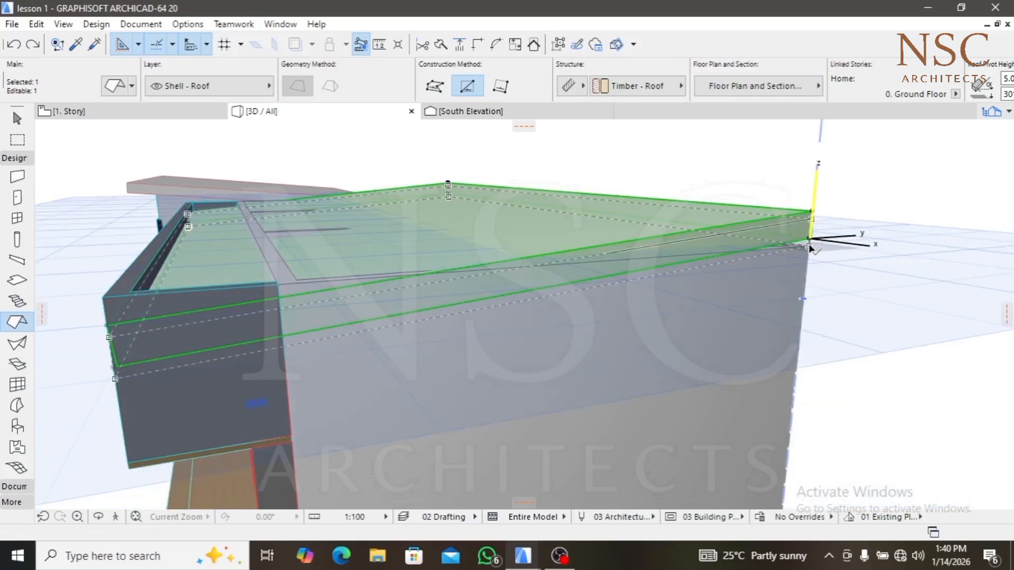
left_click(809, 245)
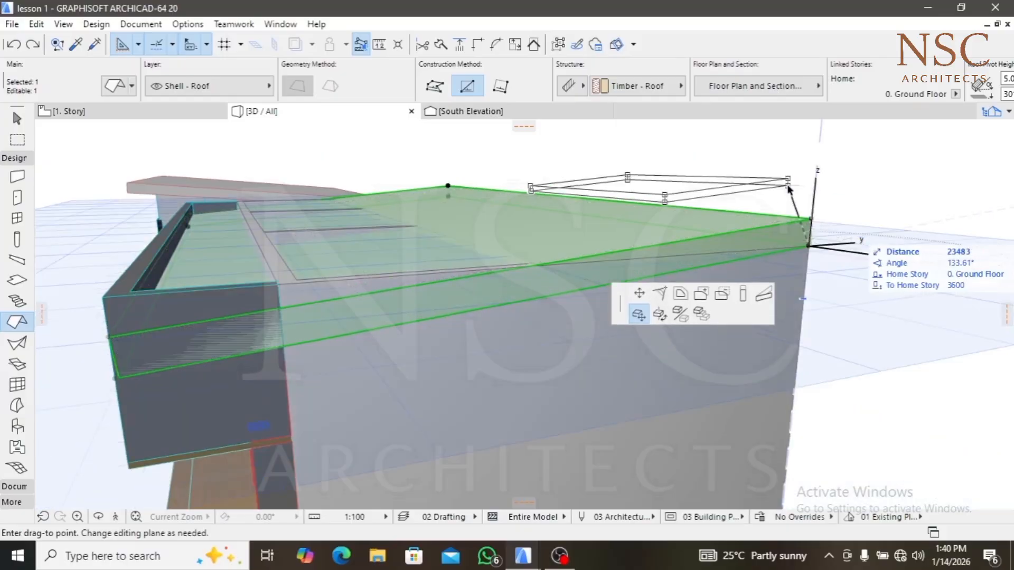
key("Escape")
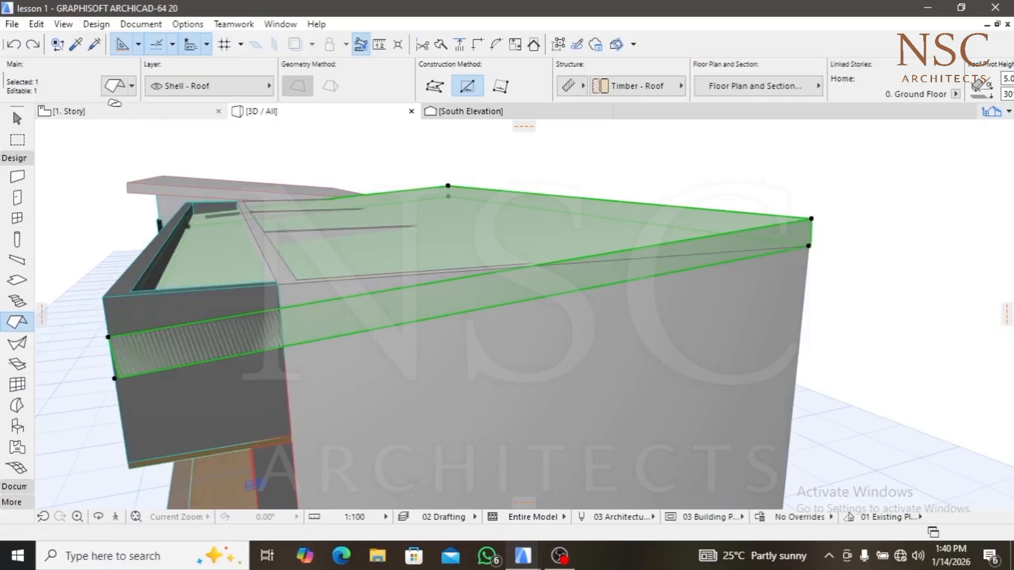
Display the 1. Story floor plan, select all roofs to locate the building's new roof, and clear the selection
left_click(110, 114)
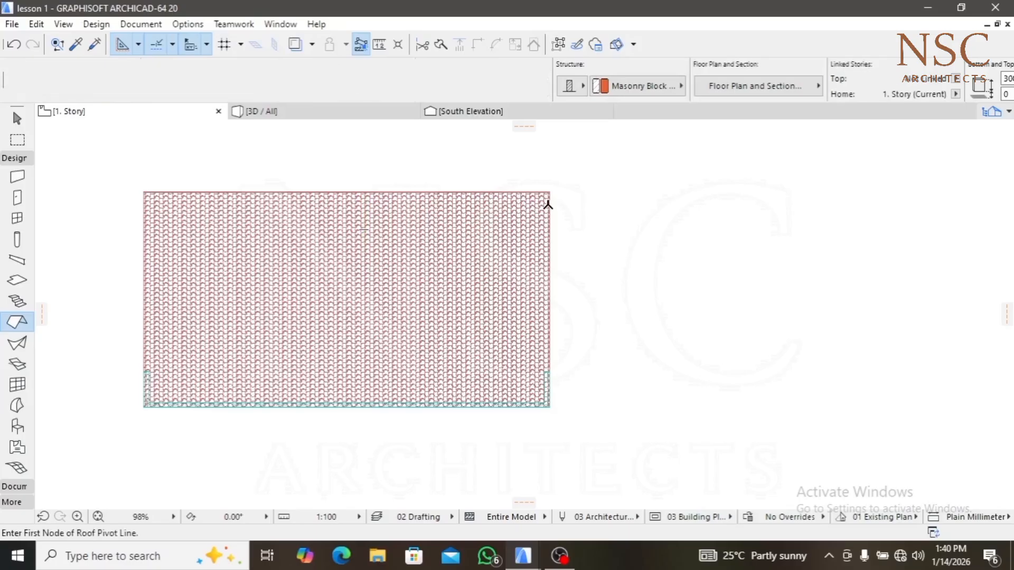
left_click(593, 200, "shift")
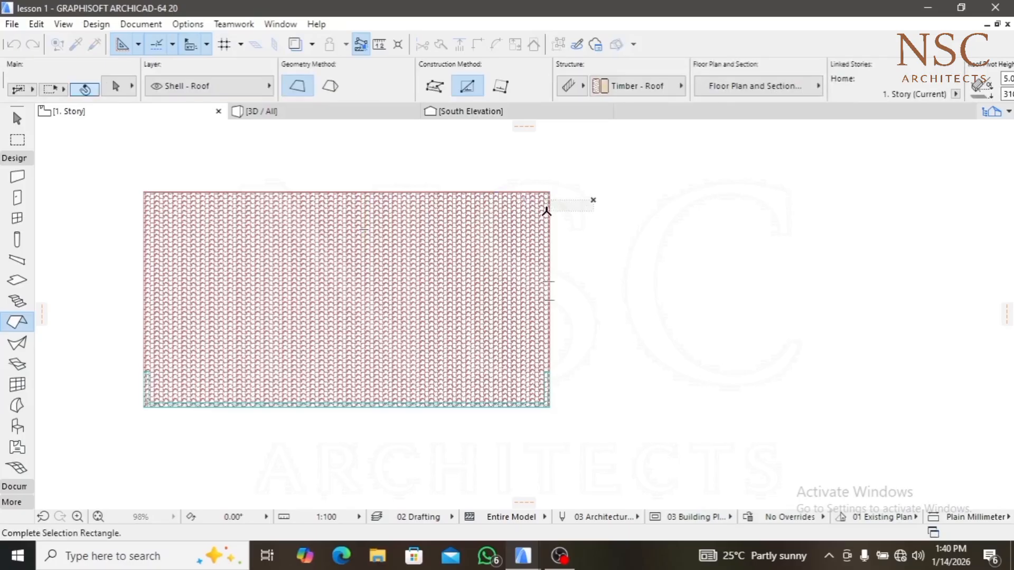
left_click(590, 199)
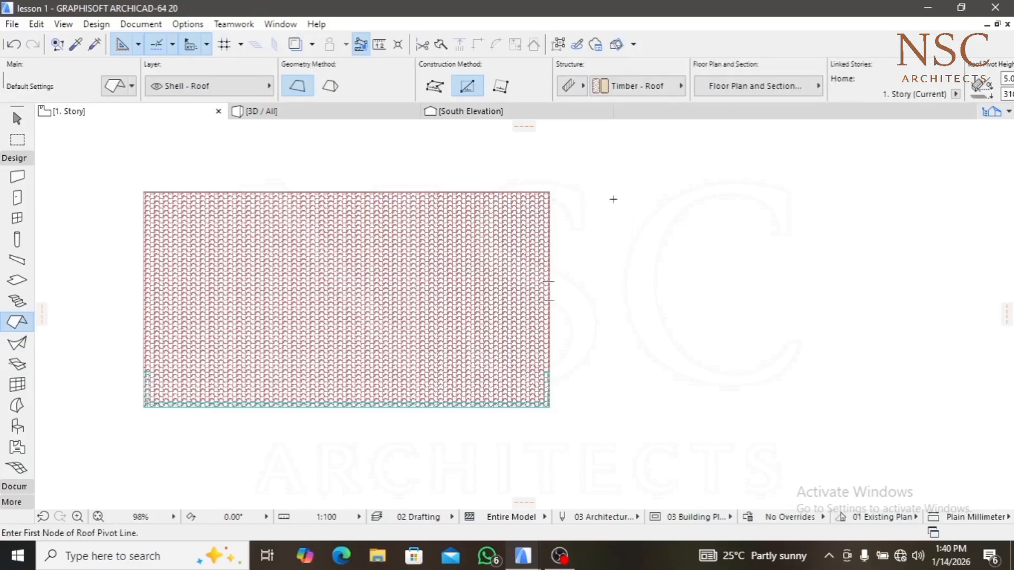
key("ctrl+a")
scroll(573, 204, "down", 5)
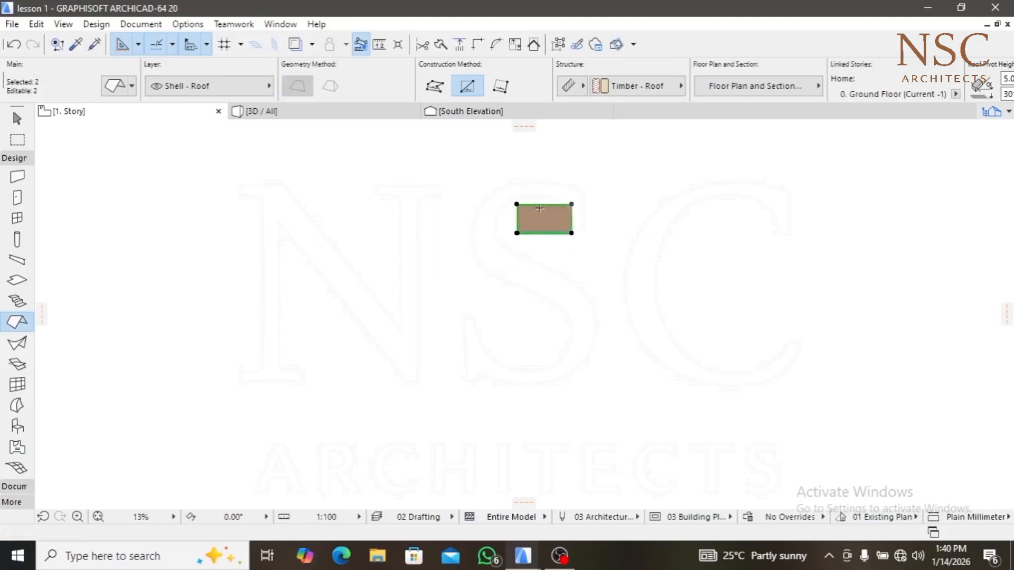
scroll(501, 219, "up", 3)
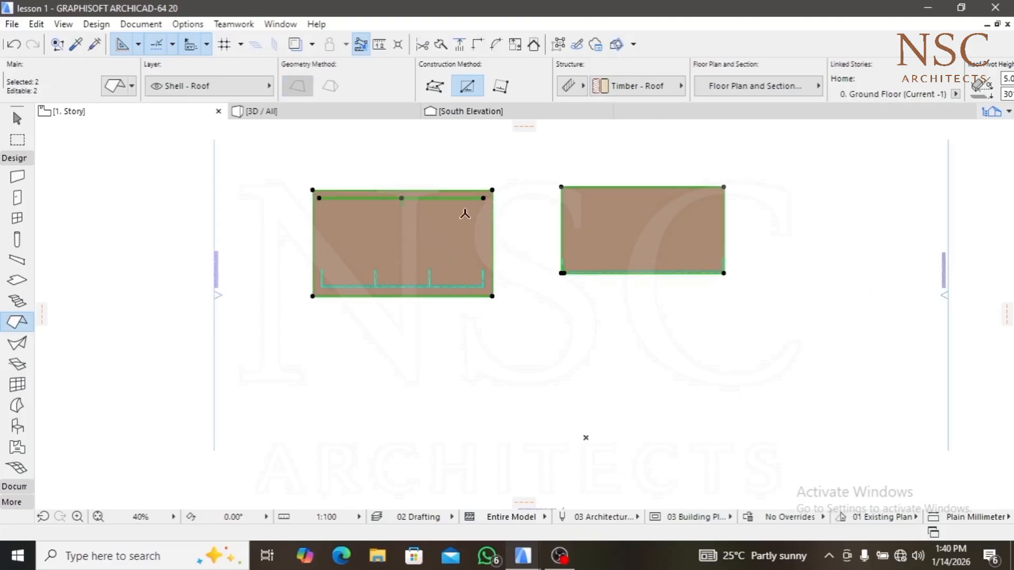
key("Escape")
left_click(535, 213)
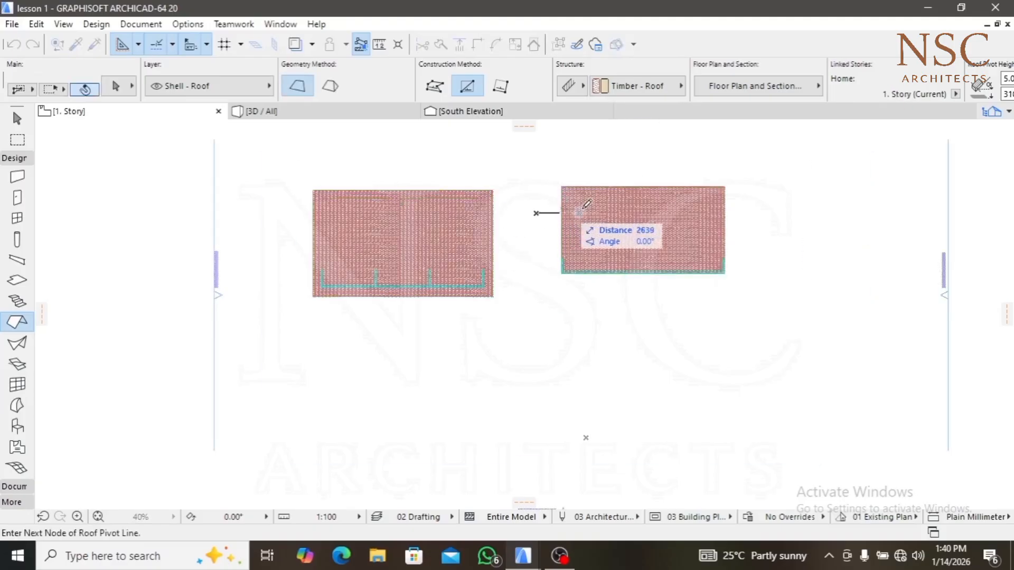
key("Escape")
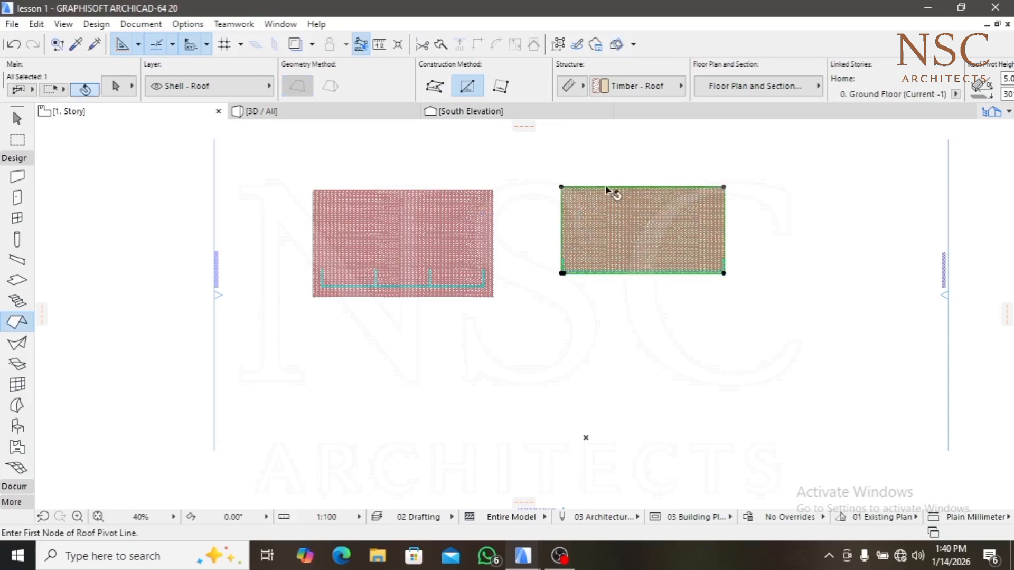
left_click(565, 188, "shift")
scroll(565, 189, "up", 3)
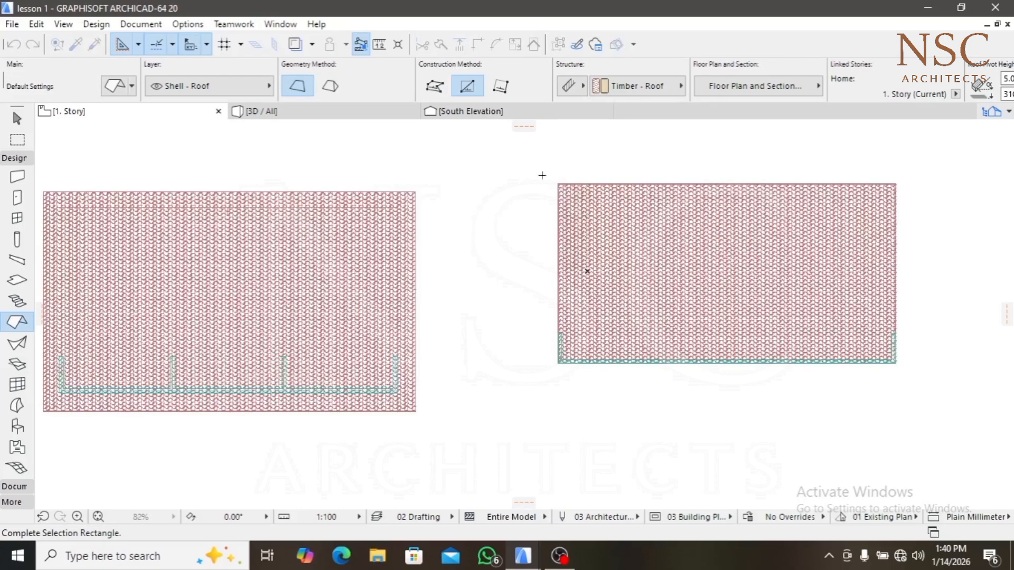
left_click(544, 215)
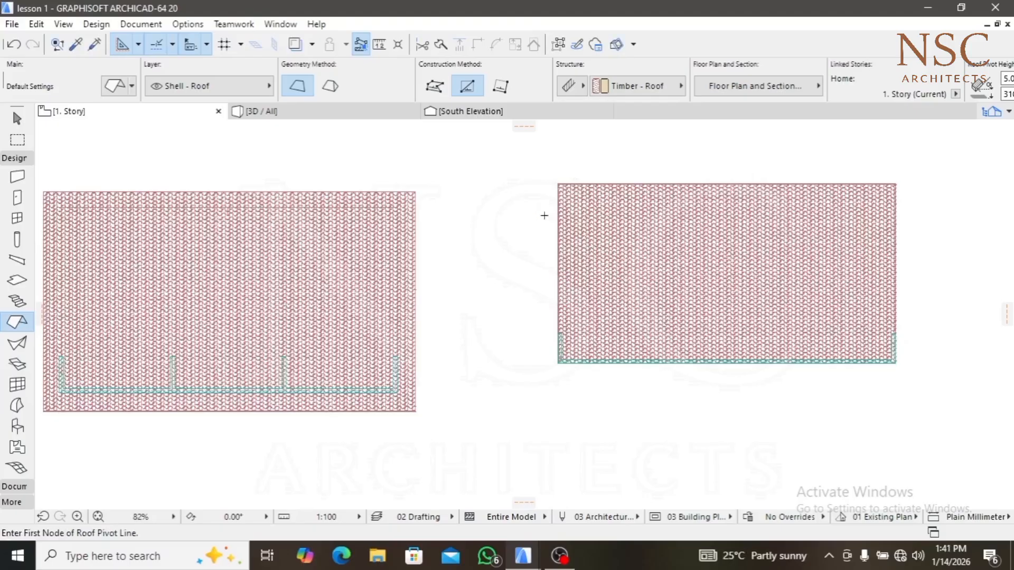
left_click(568, 245, "shift")
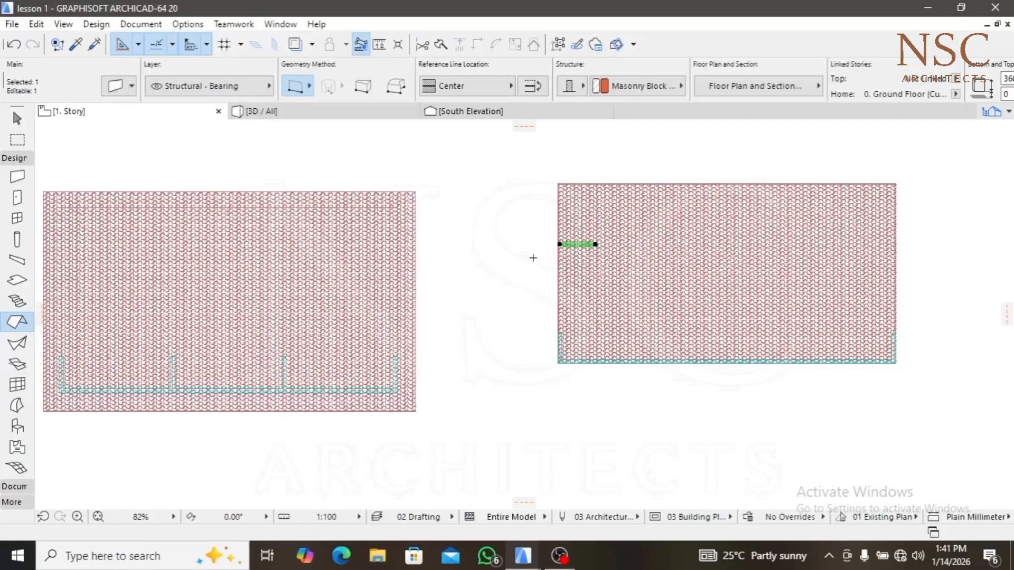
key("Escape")
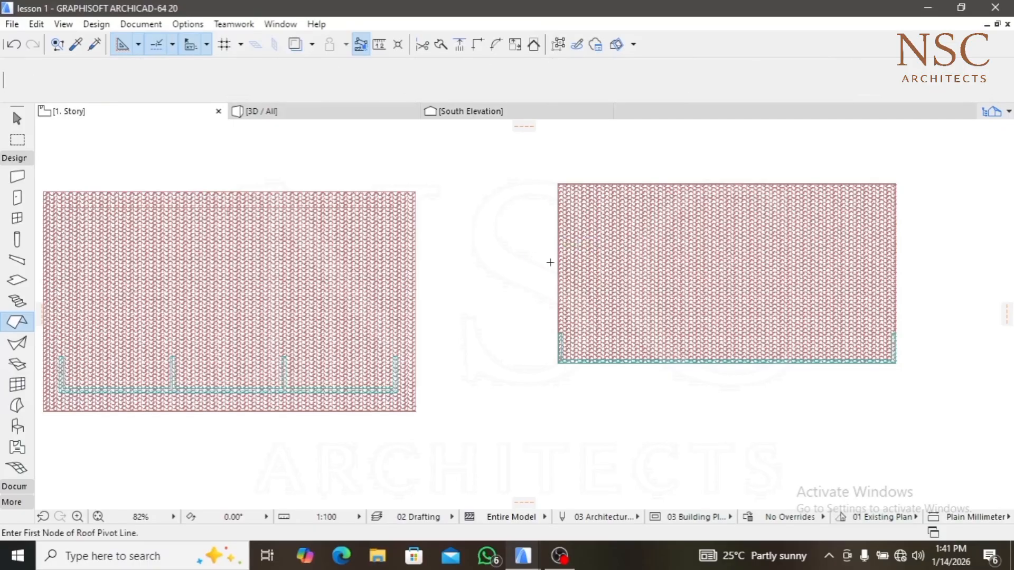
Select the building's new roof on the floor plan and mirror it across its rear edge
left_click(577, 279, "shift")
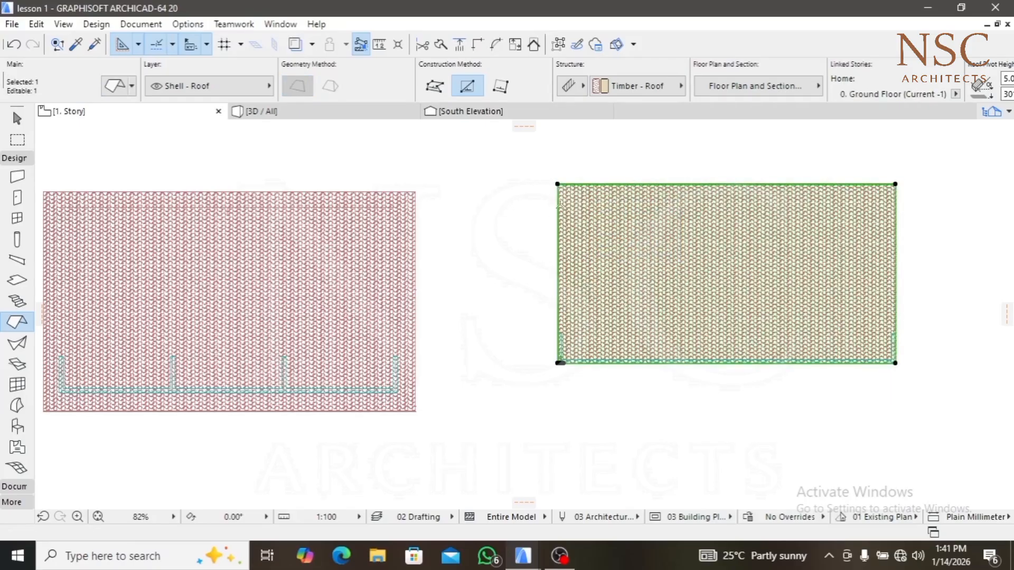
middle_click_drag(809, 234, 721, 354)
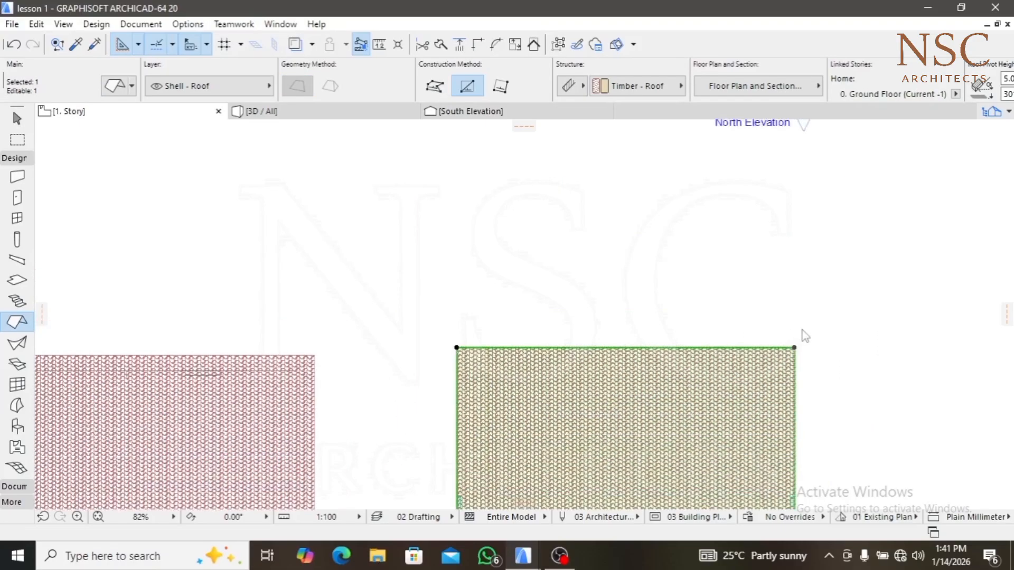
left_click(794, 347)
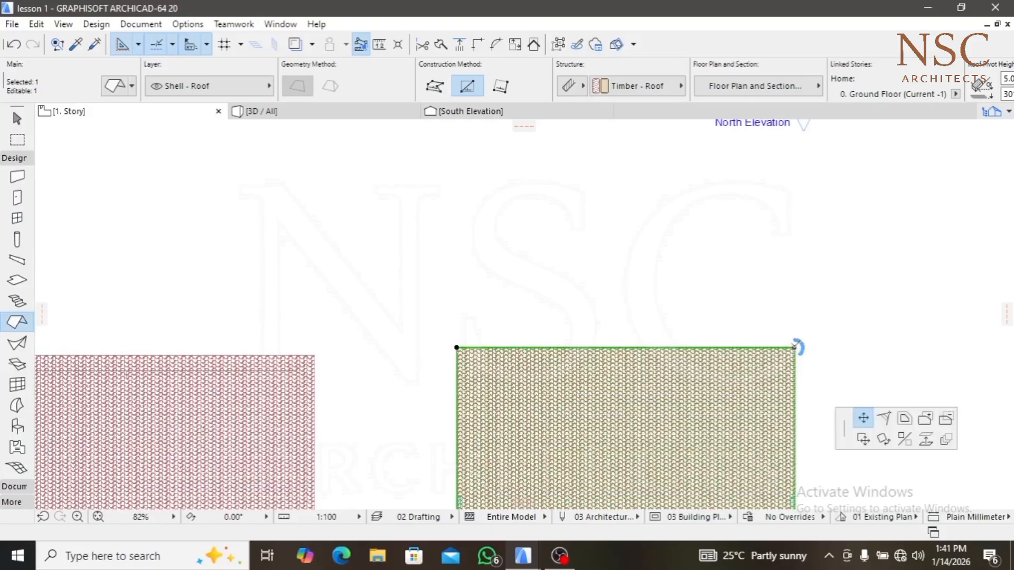
key("Escape")
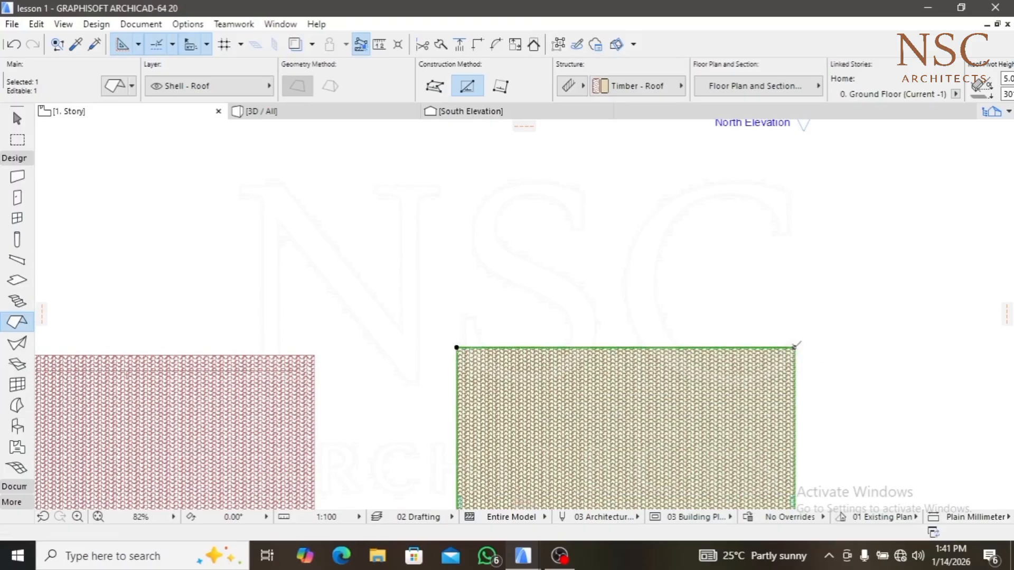
left_click(794, 347)
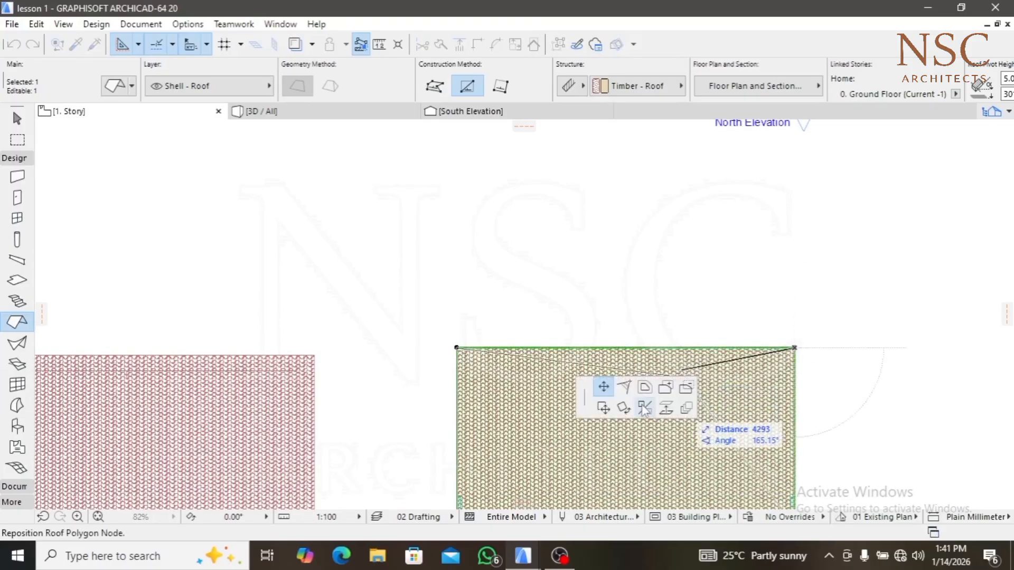
left_click(643, 409)
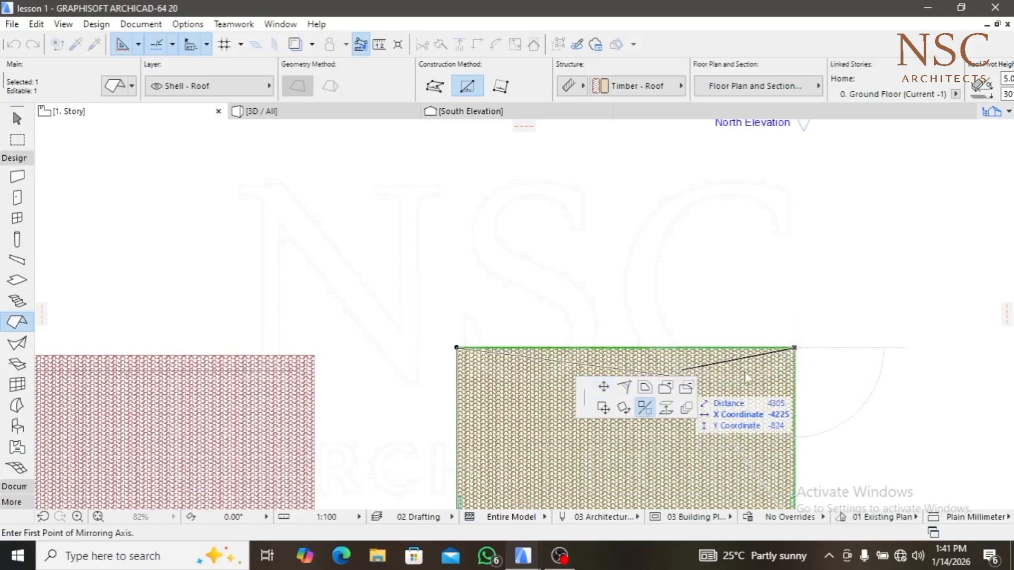
left_click(794, 347)
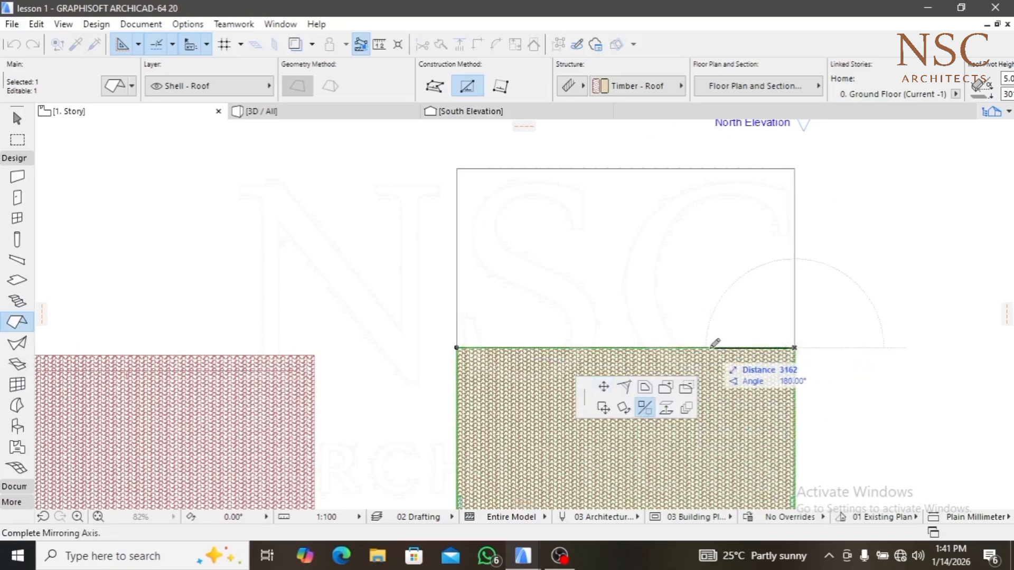
left_click(670, 348)
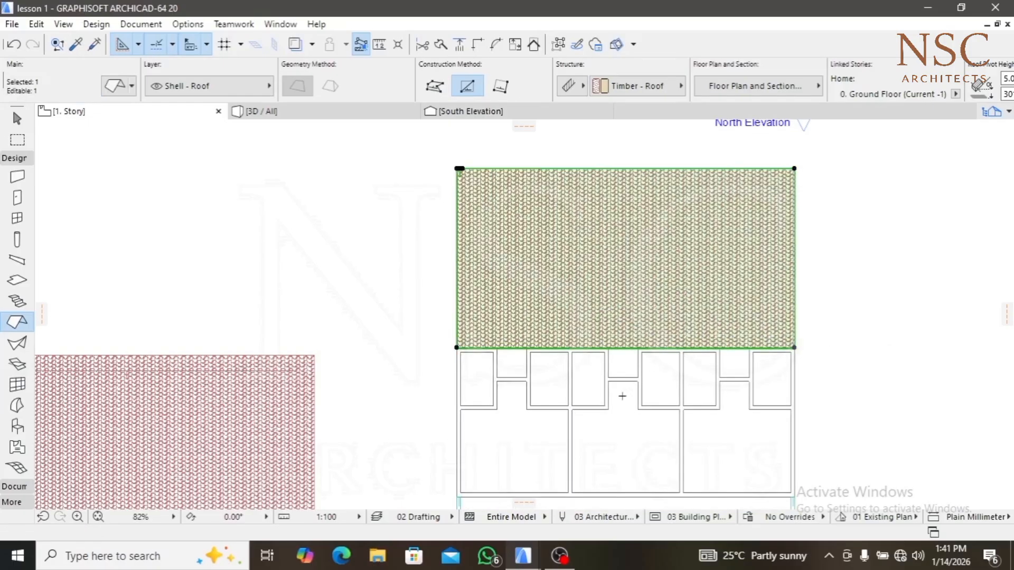
Move the mirrored roof back over the building, placing its near right corner on the porch beam's outer front-right corner
middle_click_drag(622, 396, 646, 277)
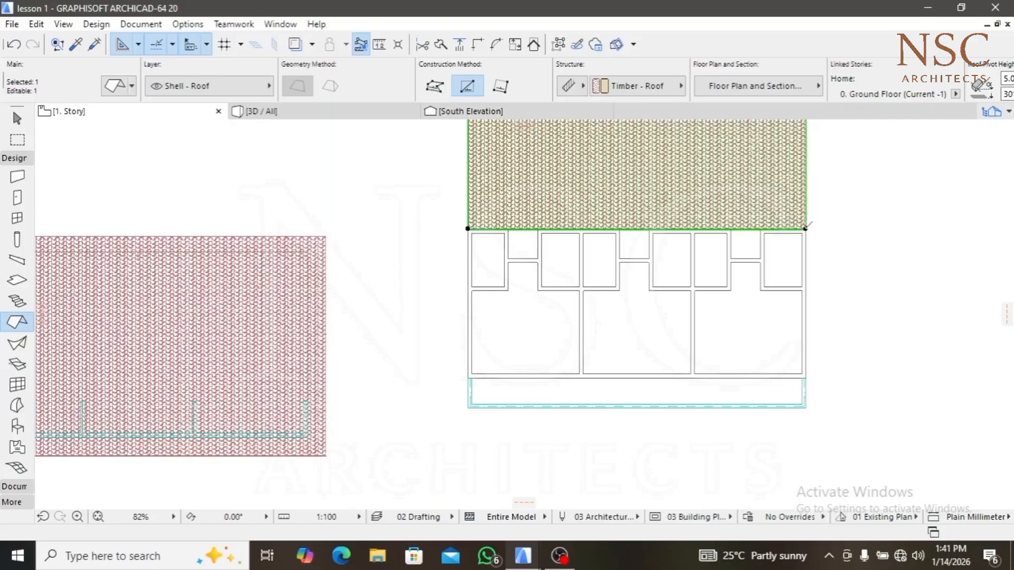
left_click(806, 228)
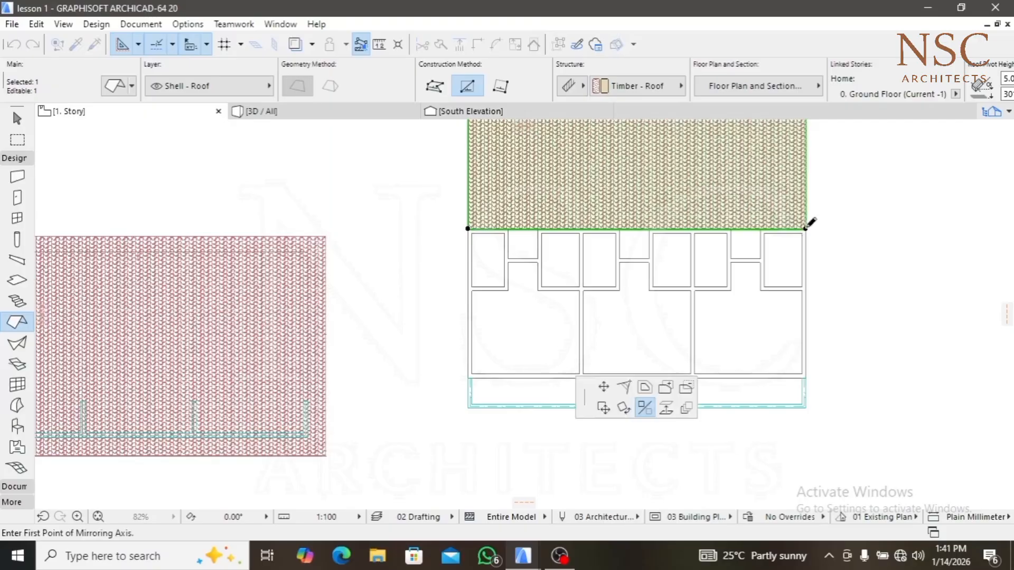
left_click(603, 407)
scroll(802, 412, "up", 4)
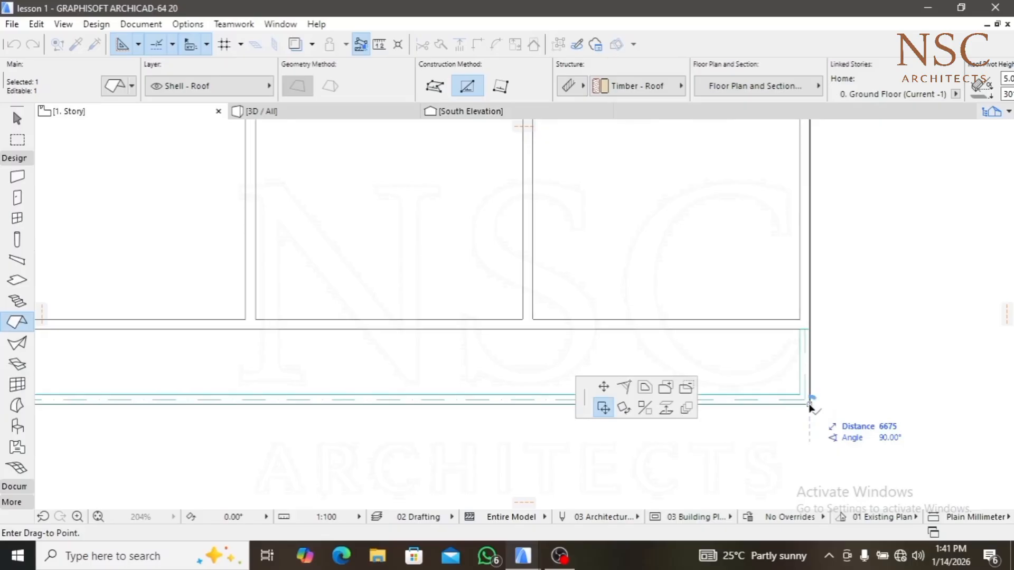
scroll(810, 404, "down", 3)
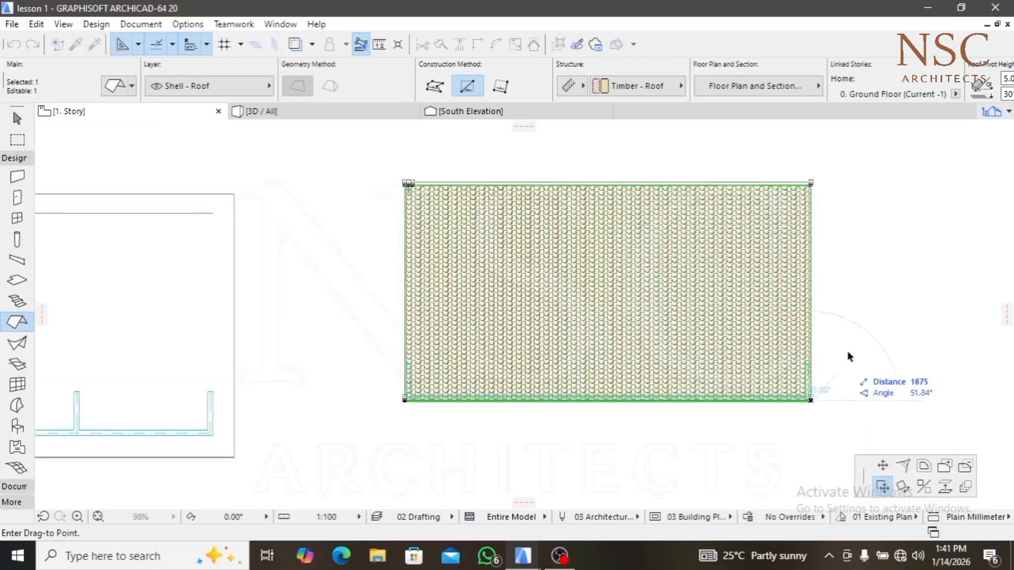
left_click(846, 352)
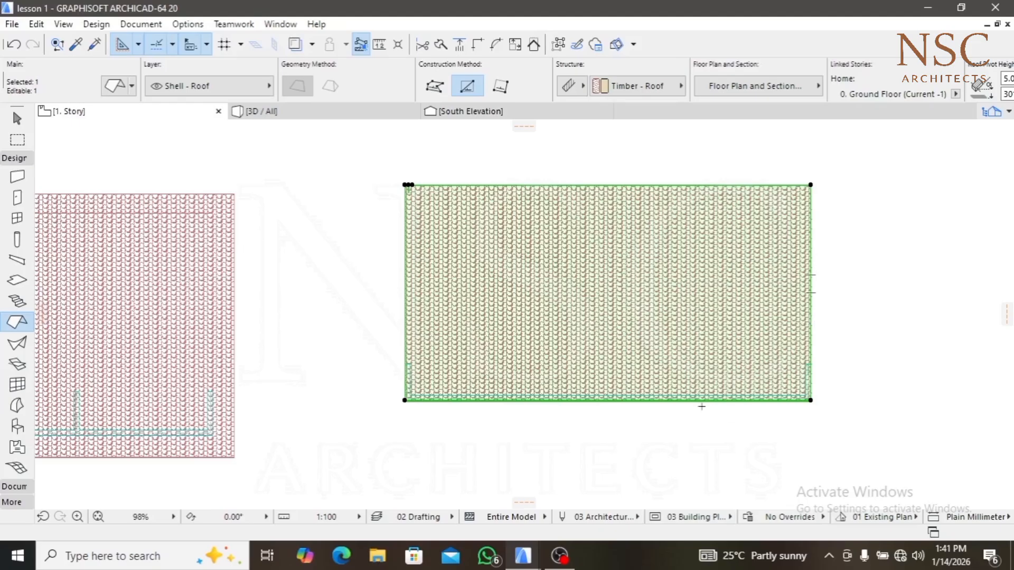
Offset all edges of the roof outward by 600 to create an overhang around the building
left_click(674, 183)
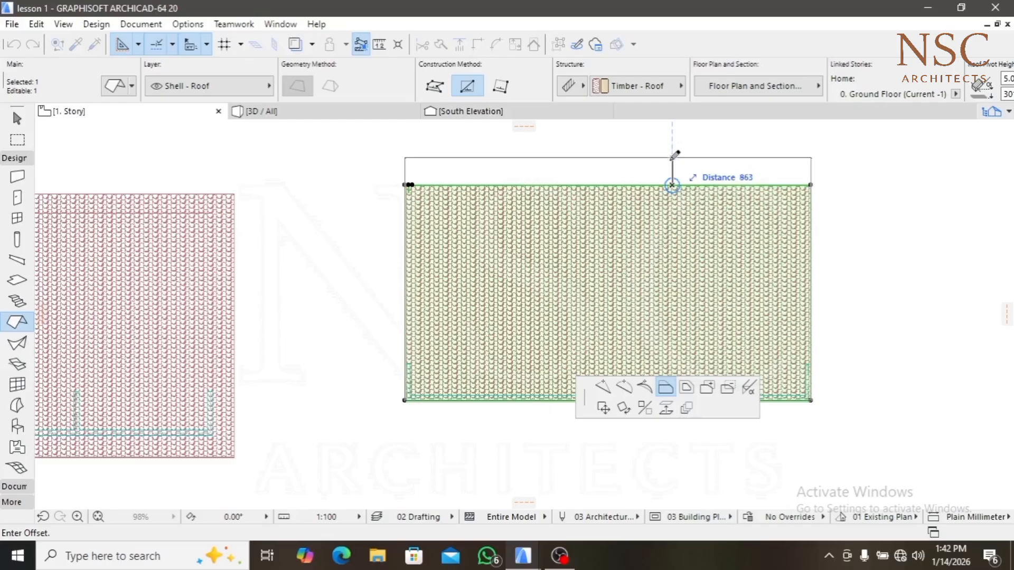
left_click(688, 389)
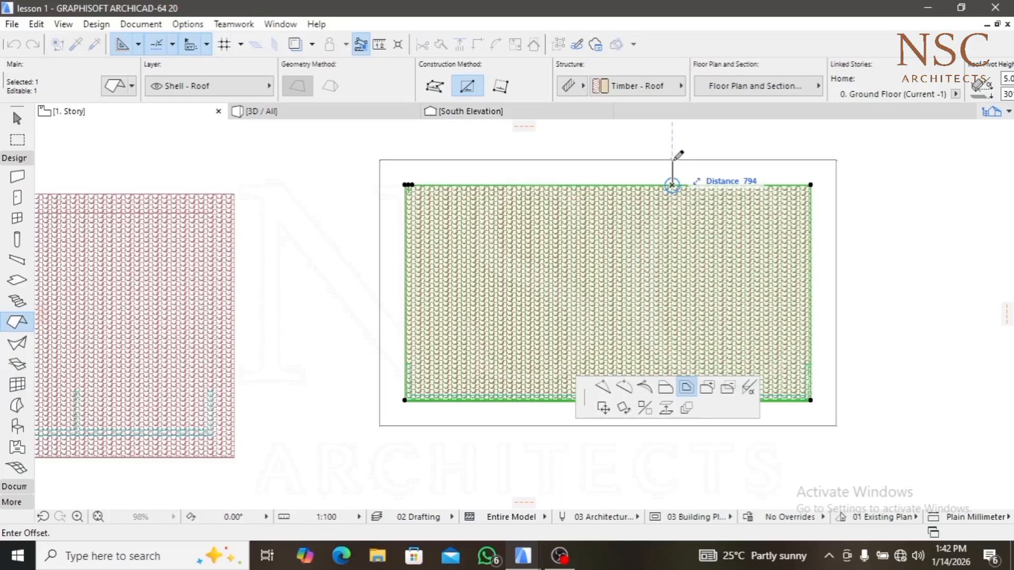
type("600")
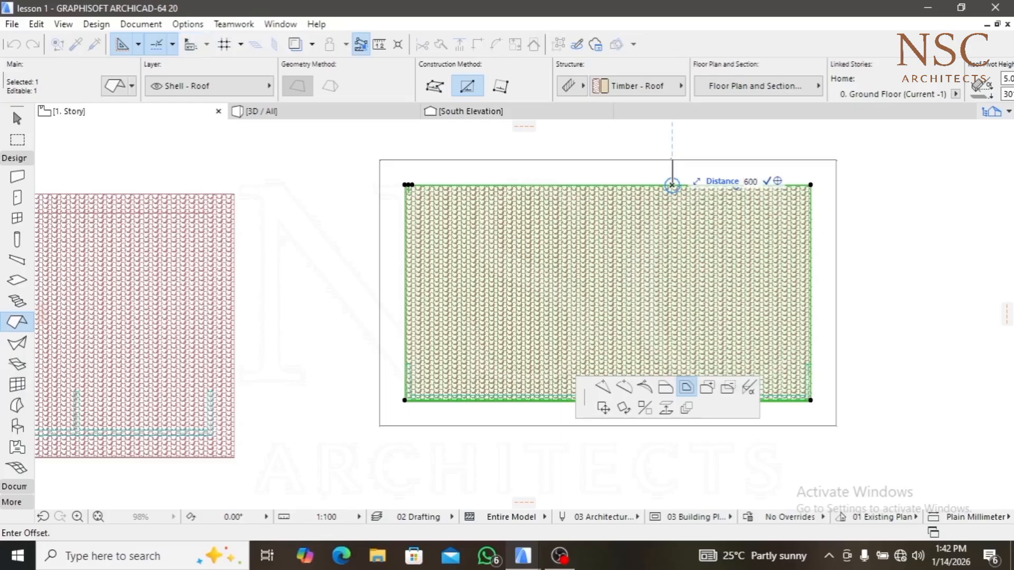
key("Return")
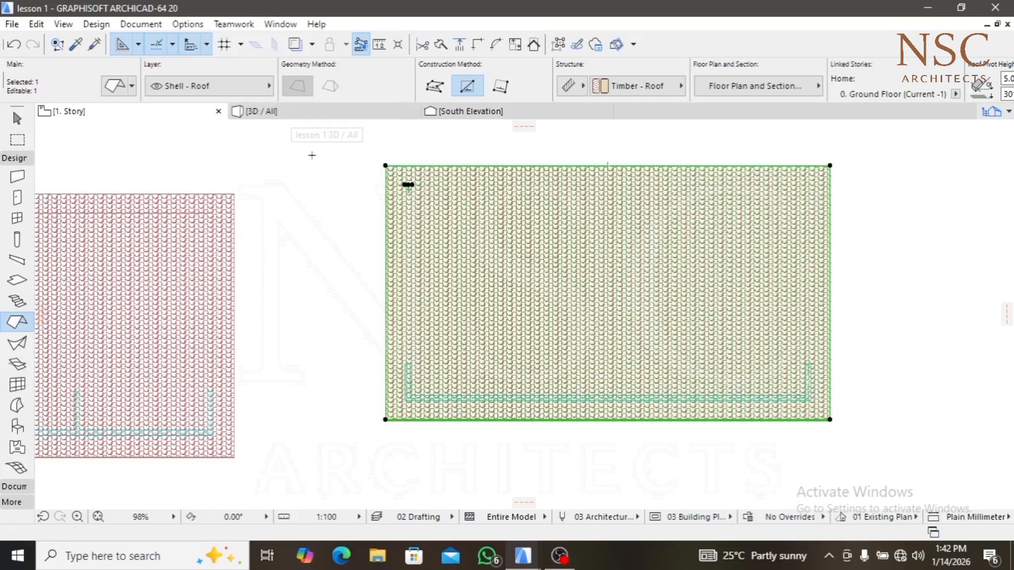
In the 3D view, copy the roof straight up by 301, from its lower front corner to the upper corner directly above
left_click(306, 121)
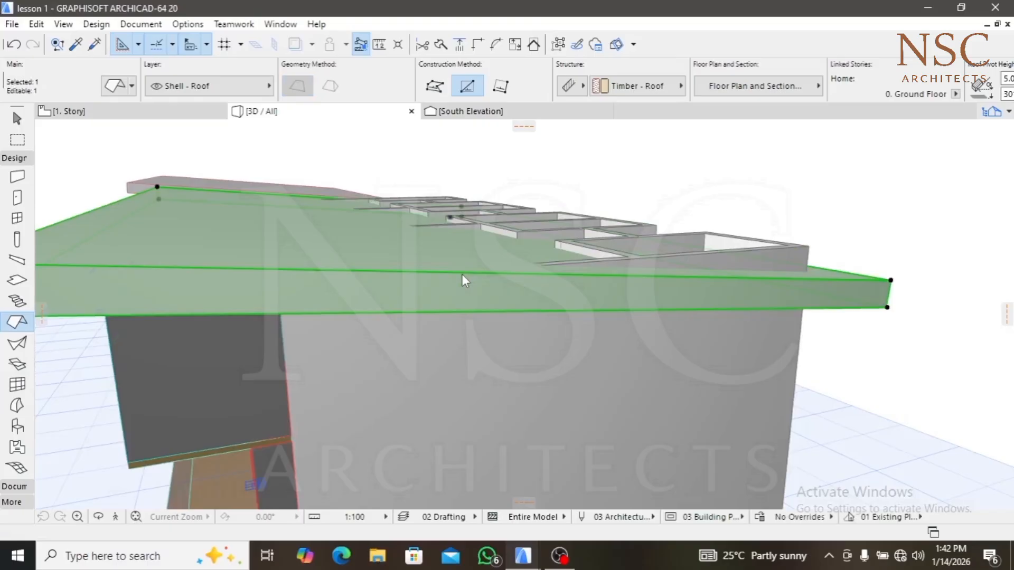
middle_click_drag(463, 280, 416, 279, "shift")
scroll(378, 296, "down", 5)
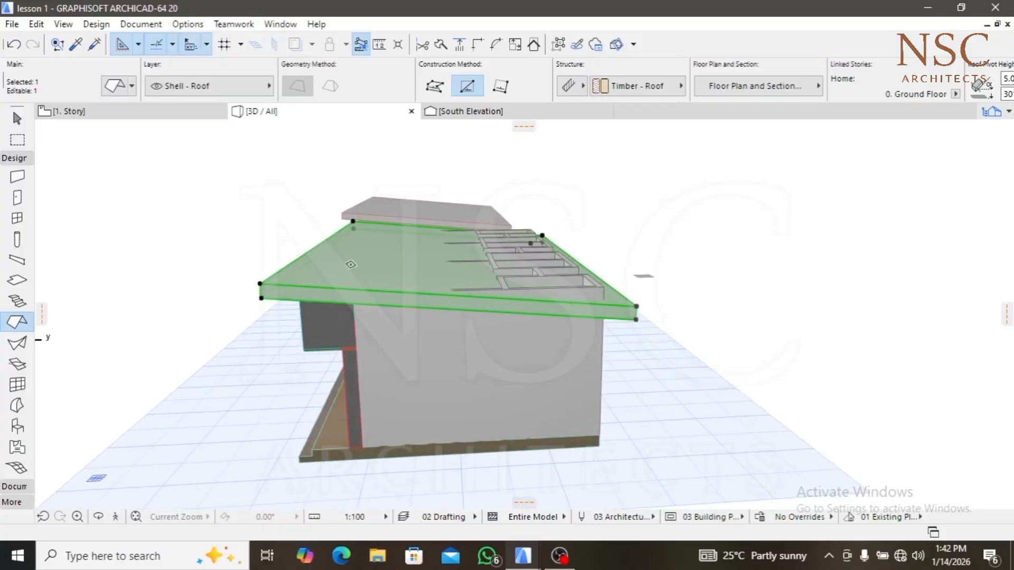
scroll(330, 278, "up", 2)
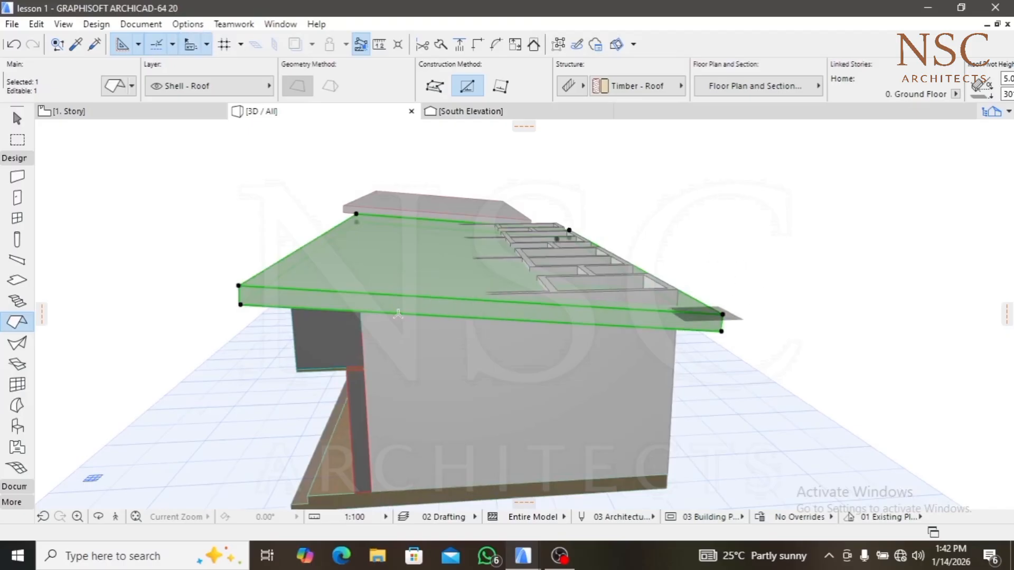
scroll(236, 310, "up", 2)
middle_click_drag(235, 310, 416, 312, "shift")
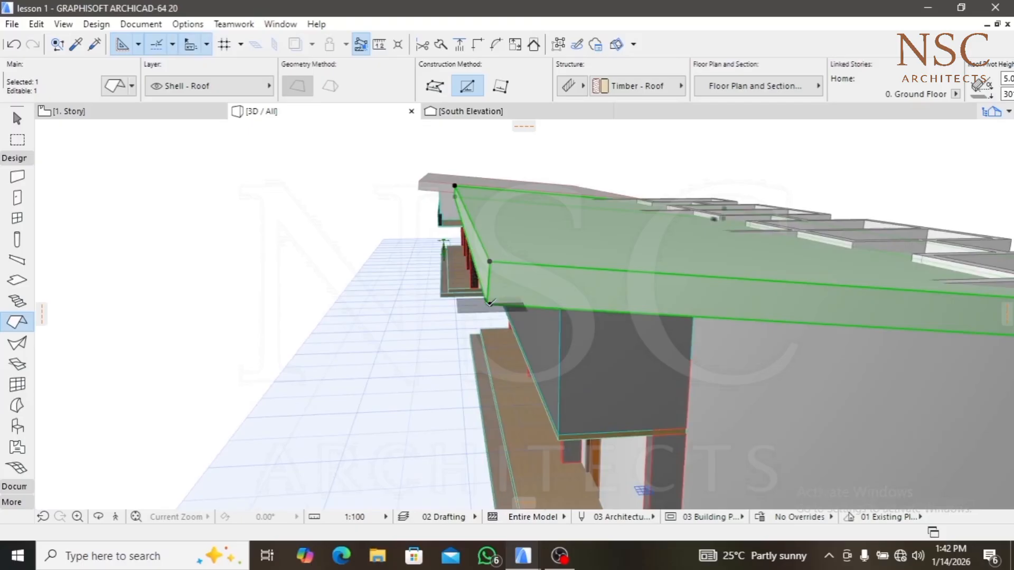
left_click(489, 304)
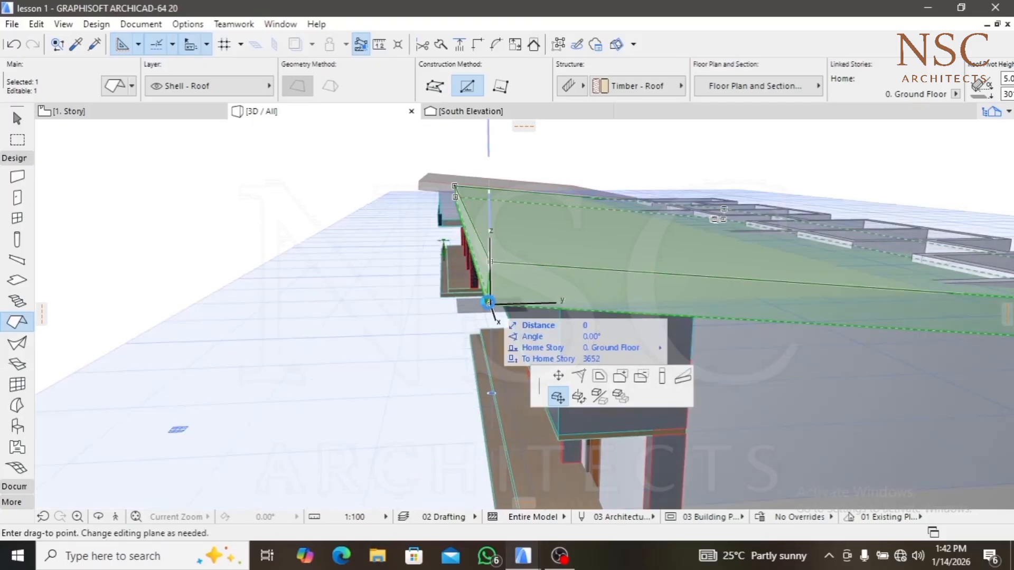
key("Escape")
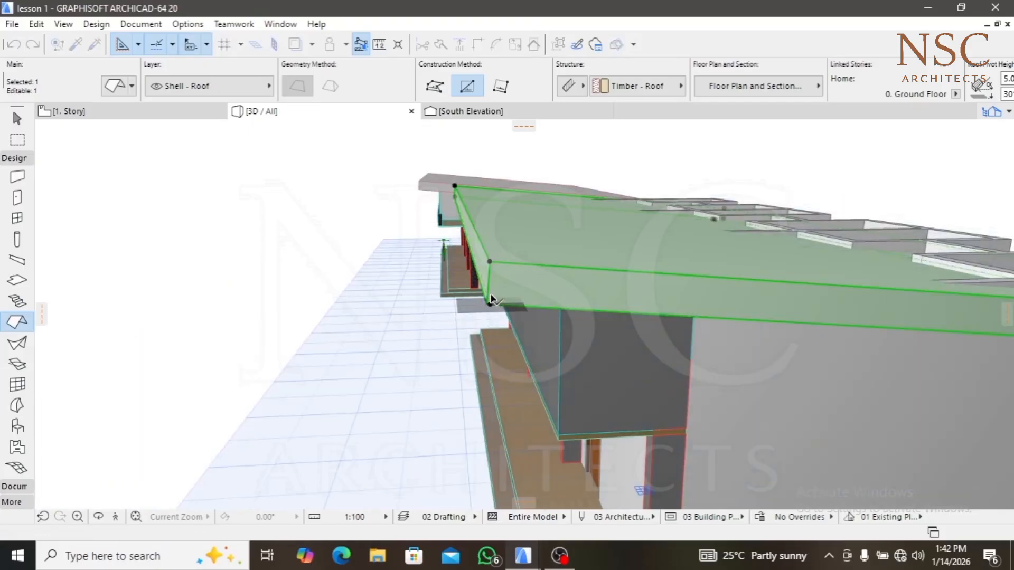
left_click(490, 305)
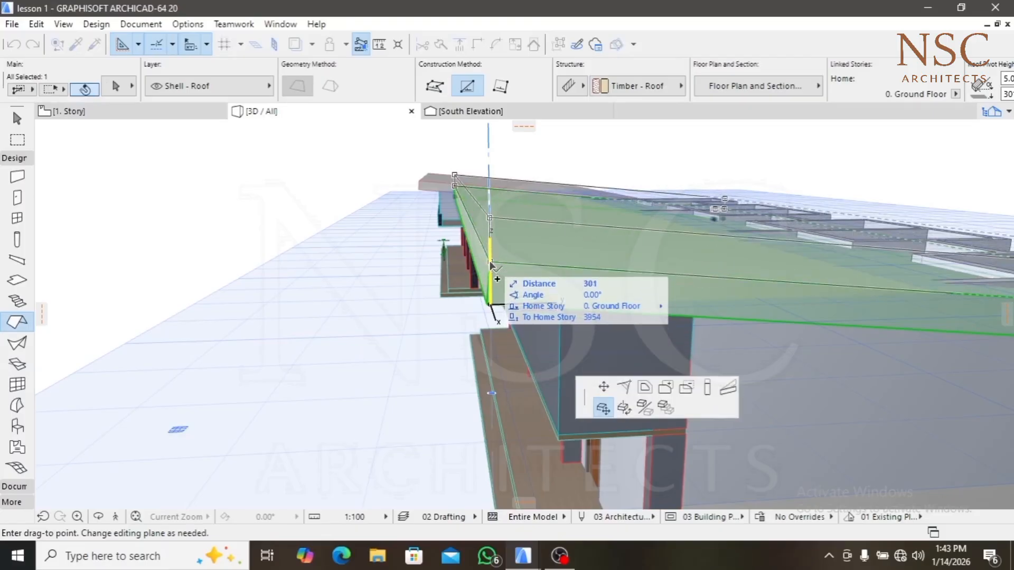
left_click(490, 263)
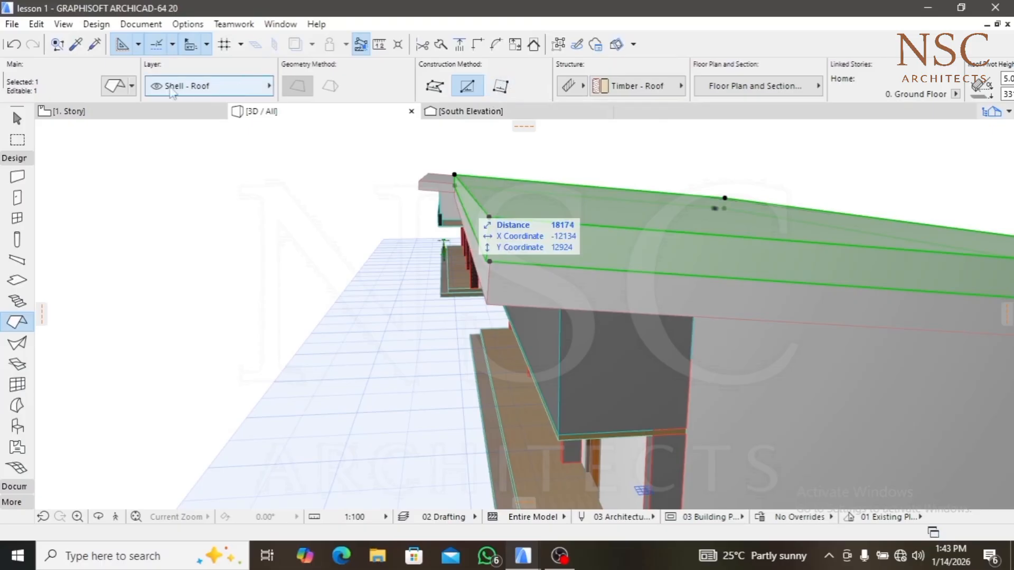
Set the thickness of the copied upper roof to 5
scroll(200, 88, "down", 2)
scroll(199, 88, "down", 6)
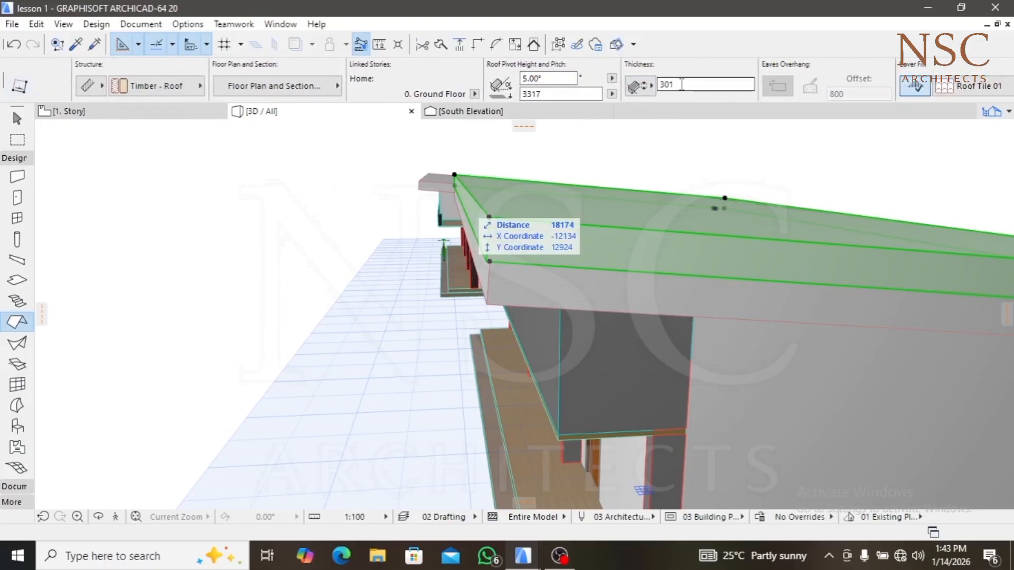
left_click_drag(681, 85, 627, 75)
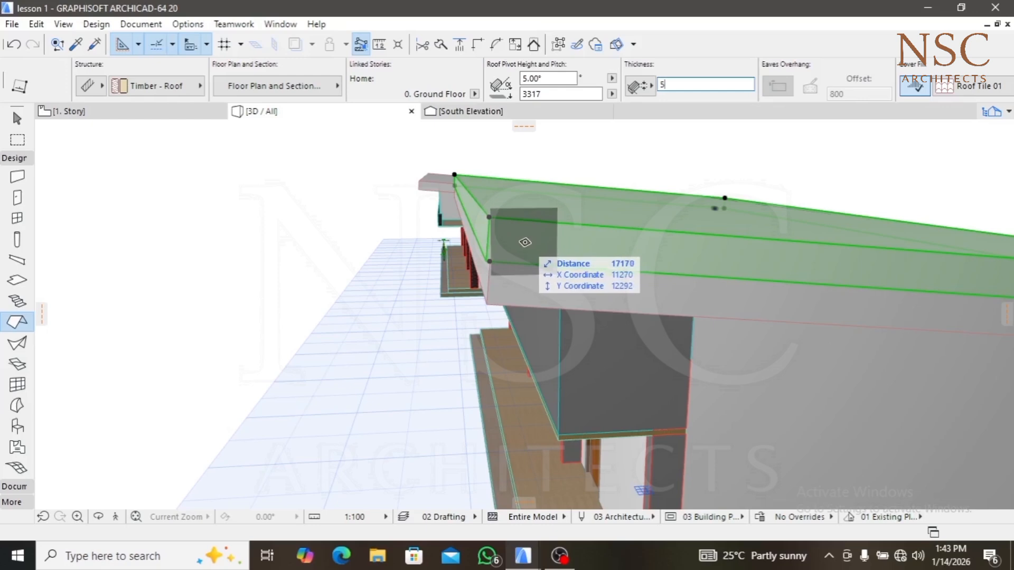
left_click(525, 242)
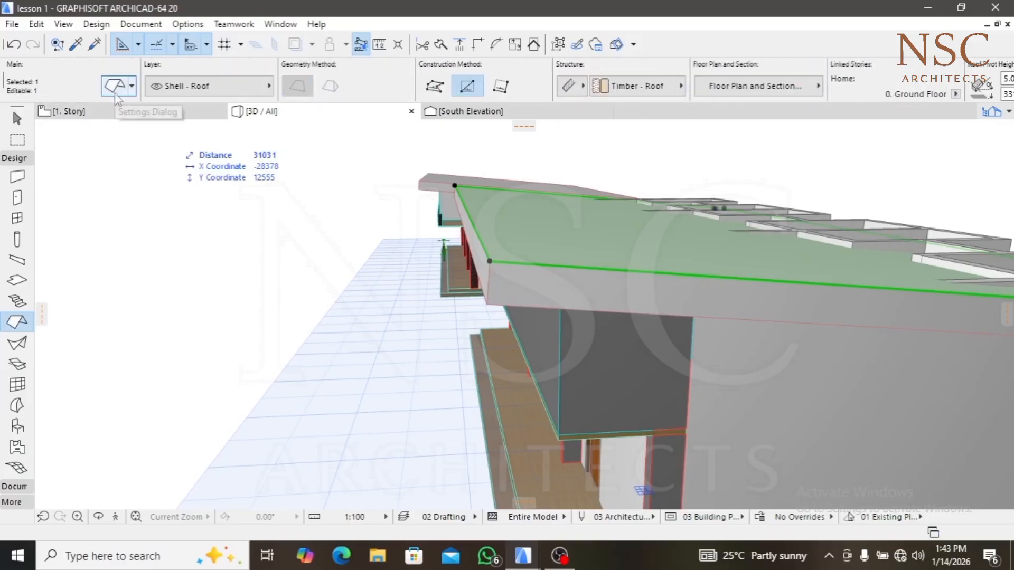
left_click(467, 214)
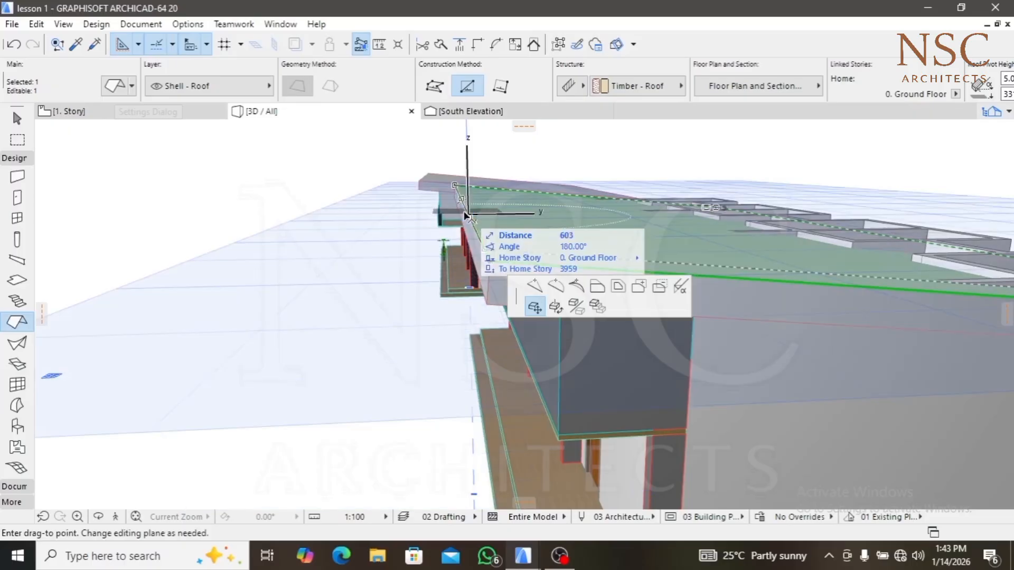
key("Escape")
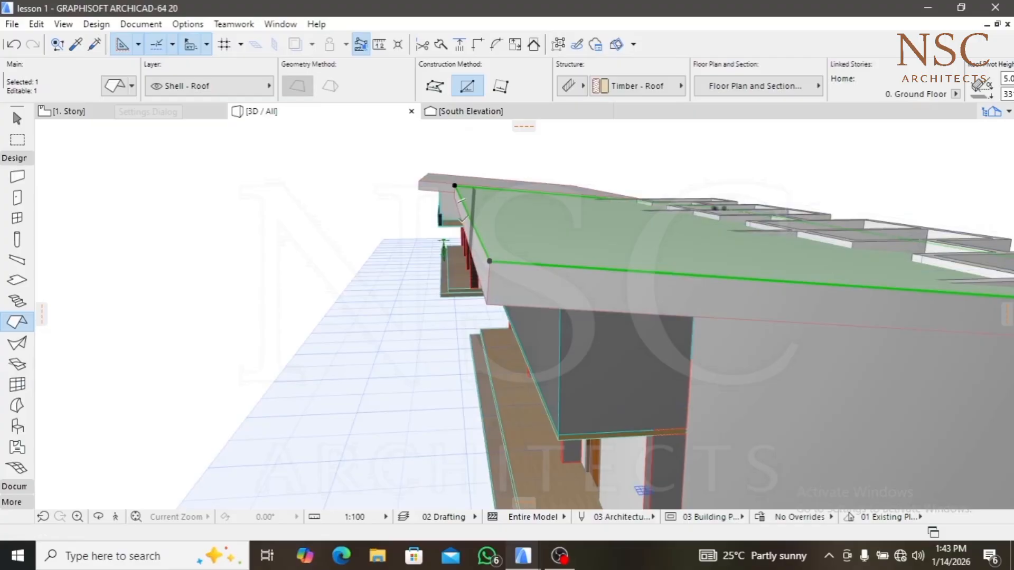
left_click(462, 216)
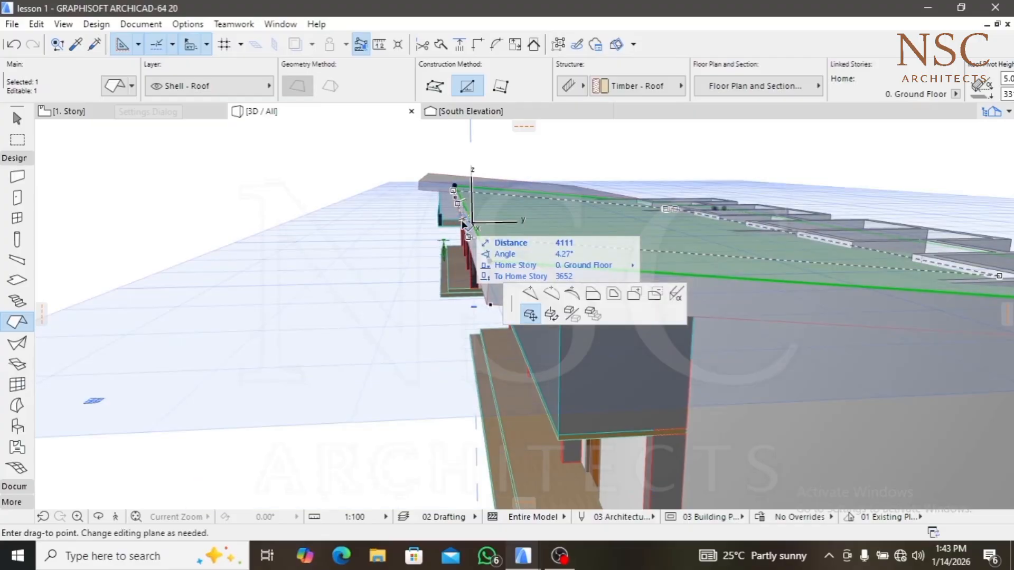
left_click(460, 219)
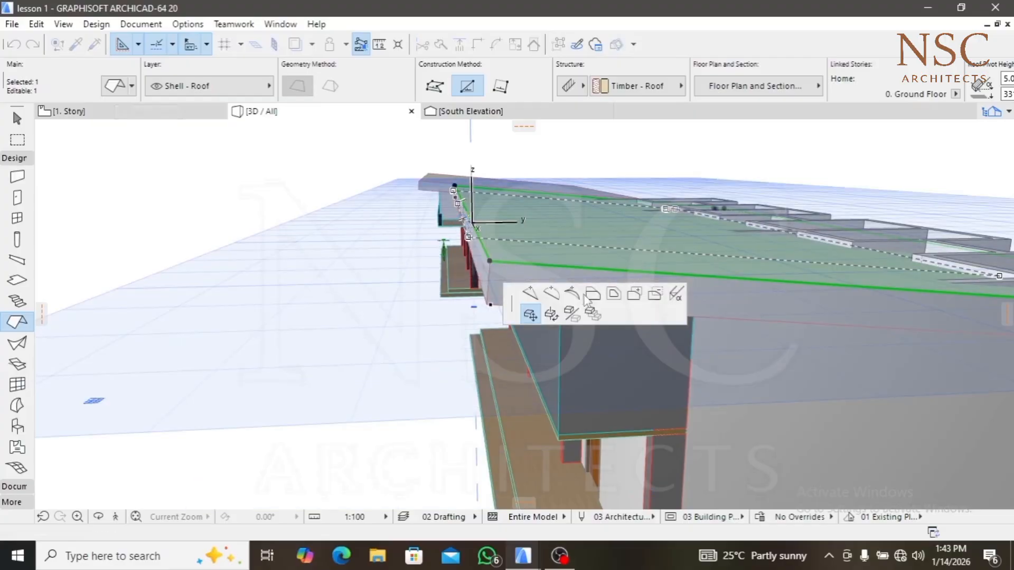
key("Escape")
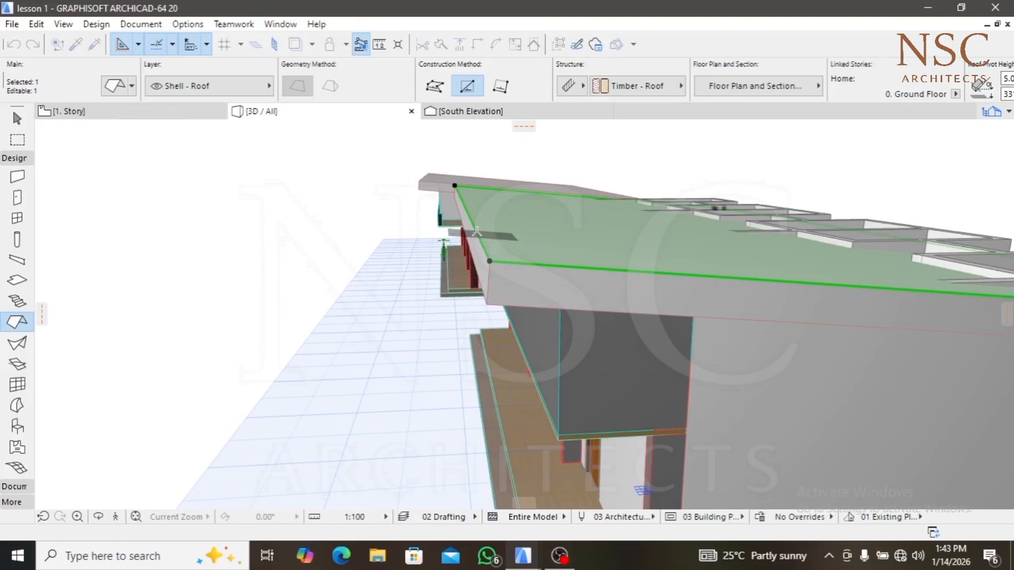
Offset all edges of the thin upper roof outward by 50
left_click(453, 220)
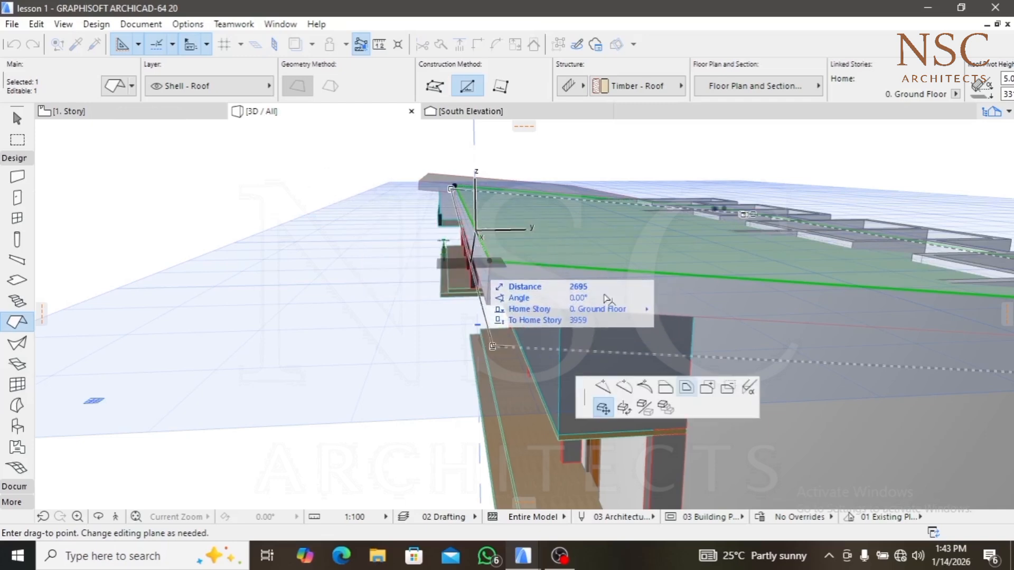
left_click(687, 390)
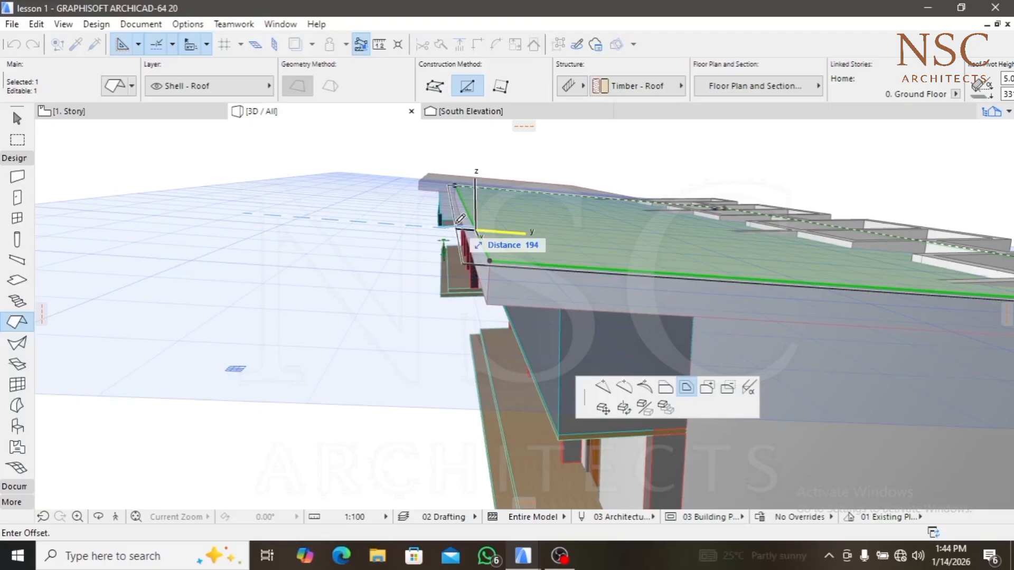
type("50")
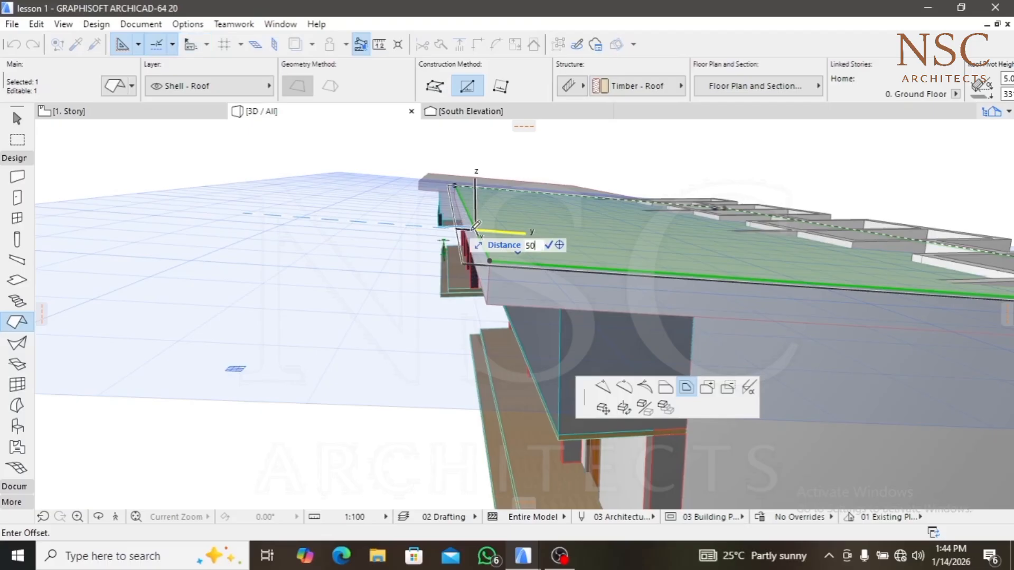
key("Return")
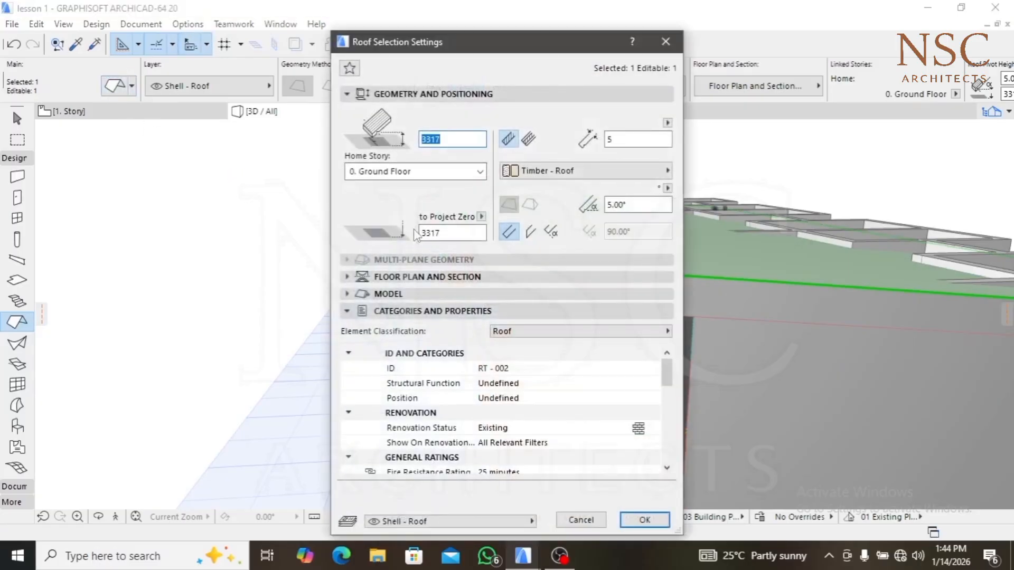
Unlink the thin roof's override surfaces, set its top surface to Roof Tiles - Asphalt Shingle Gray, and clear the selection
left_click(380, 310)
left_click(388, 293)
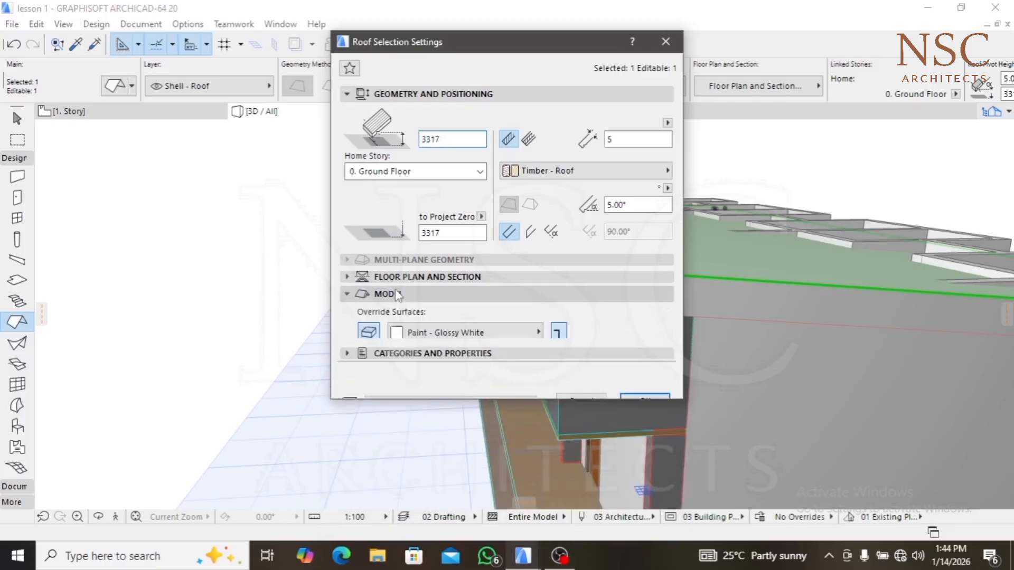
left_click(388, 294)
left_click(431, 292)
left_click(444, 291)
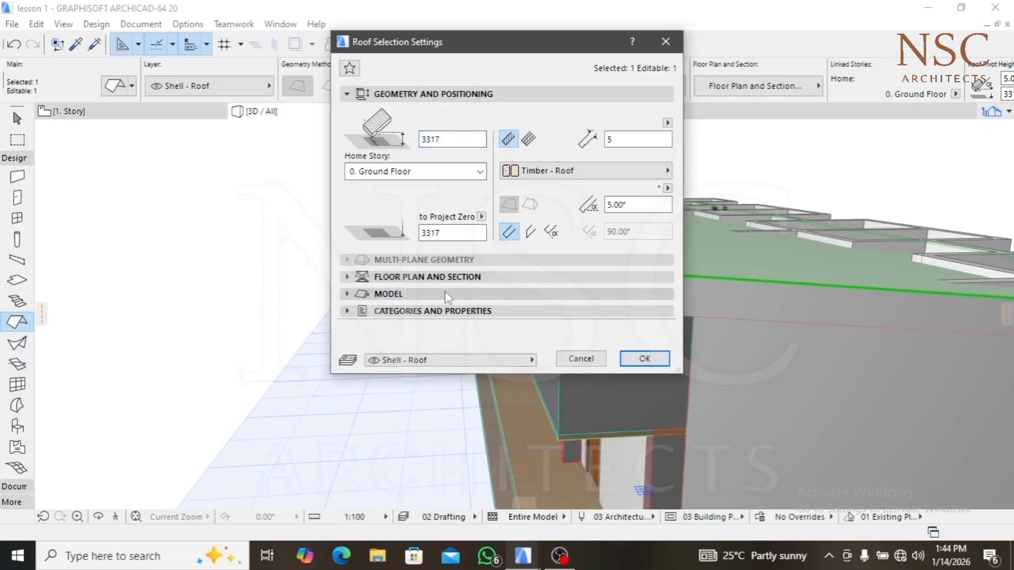
left_click(444, 293)
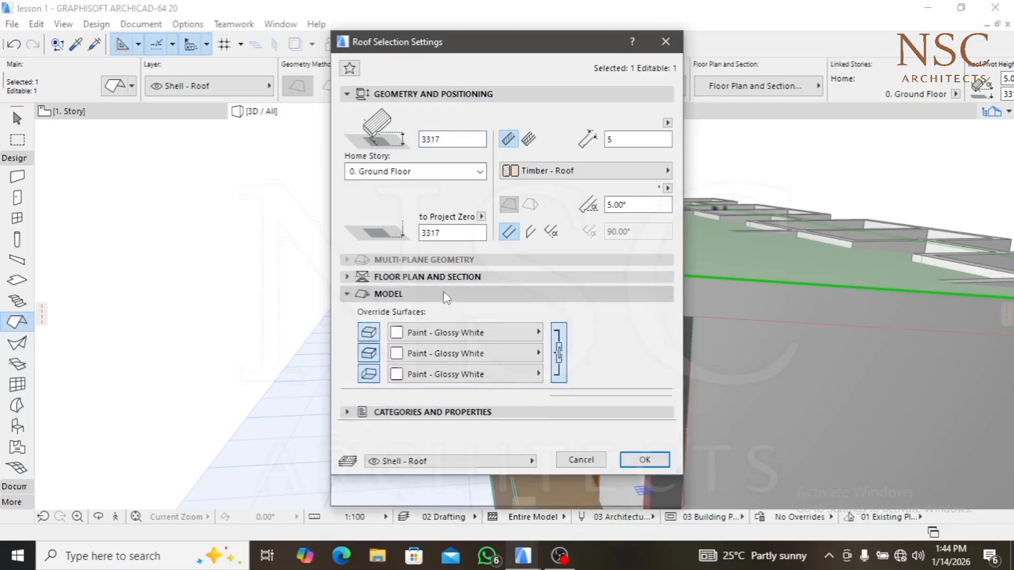
left_click(559, 353)
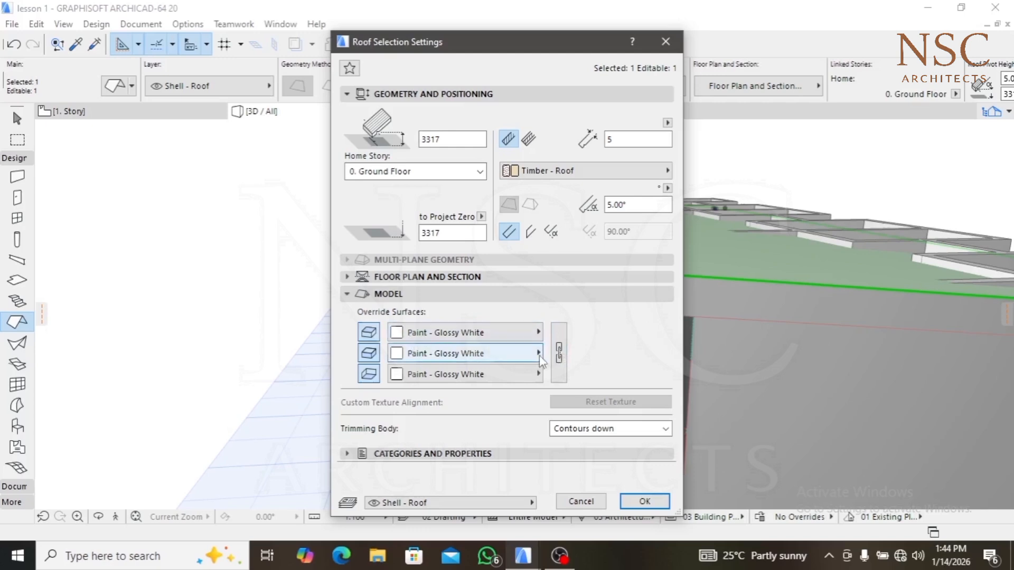
left_click(418, 338)
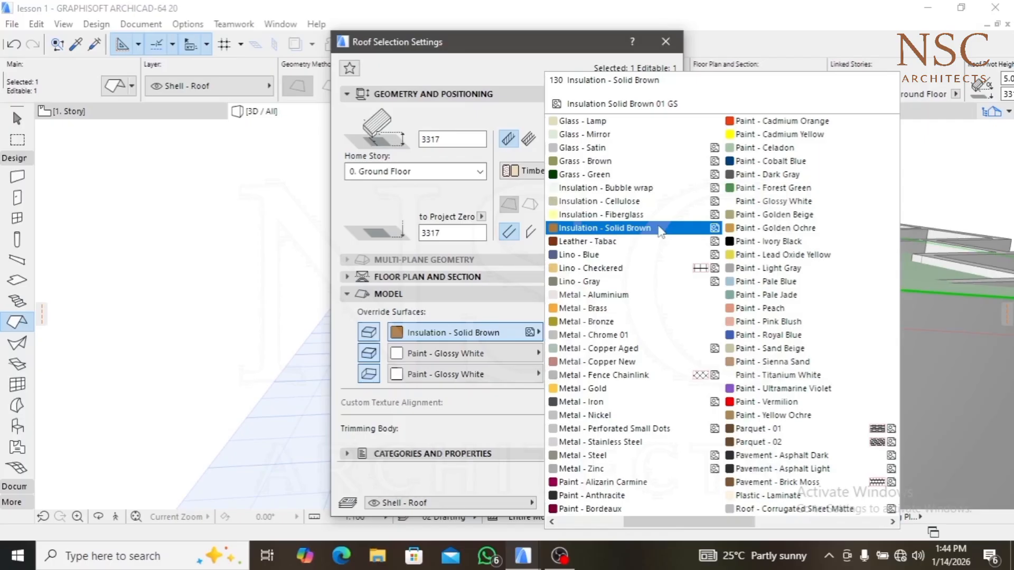
scroll(603, 280, "down", 3)
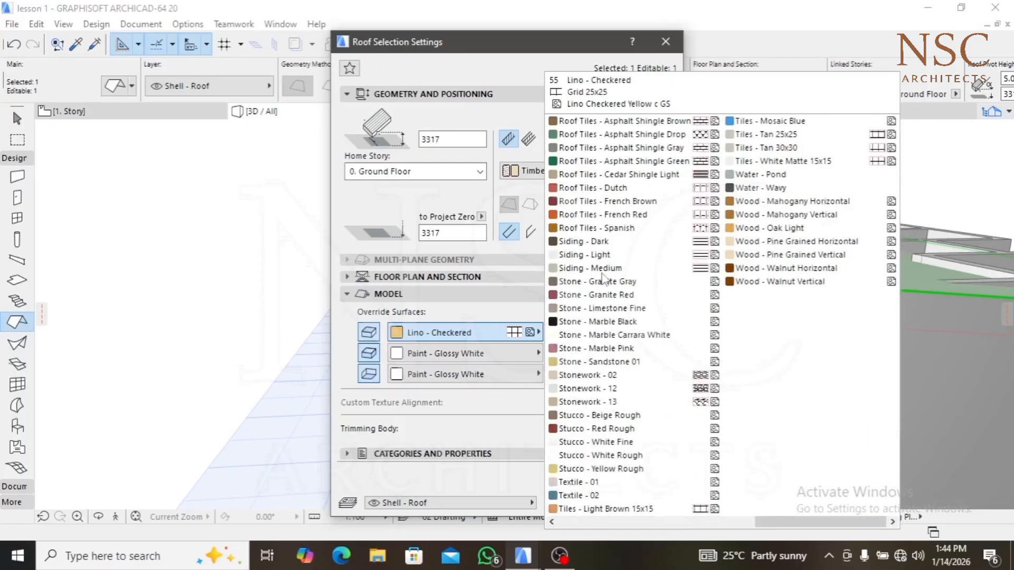
left_click(589, 150)
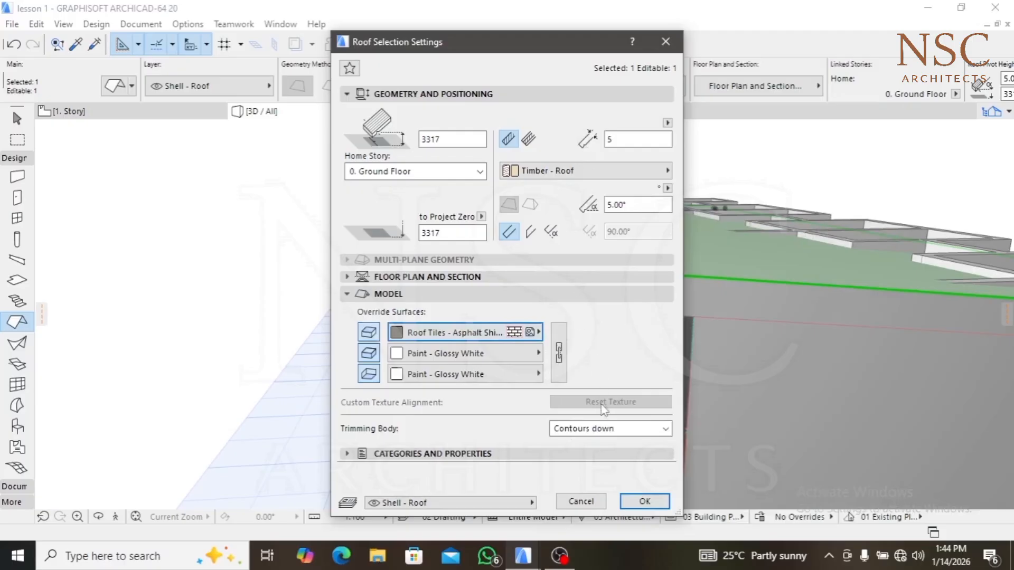
left_click(639, 499)
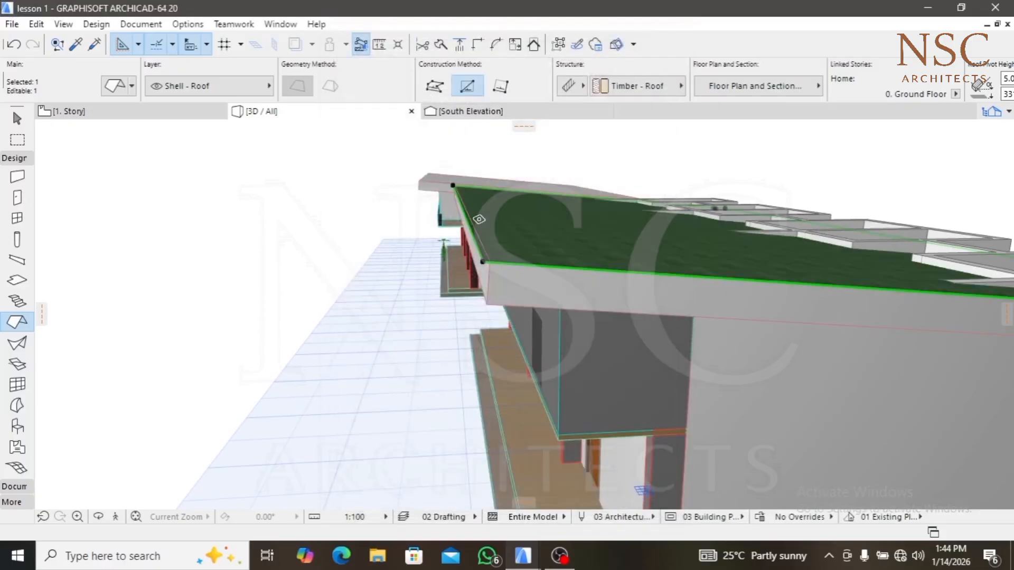
key("Escape")
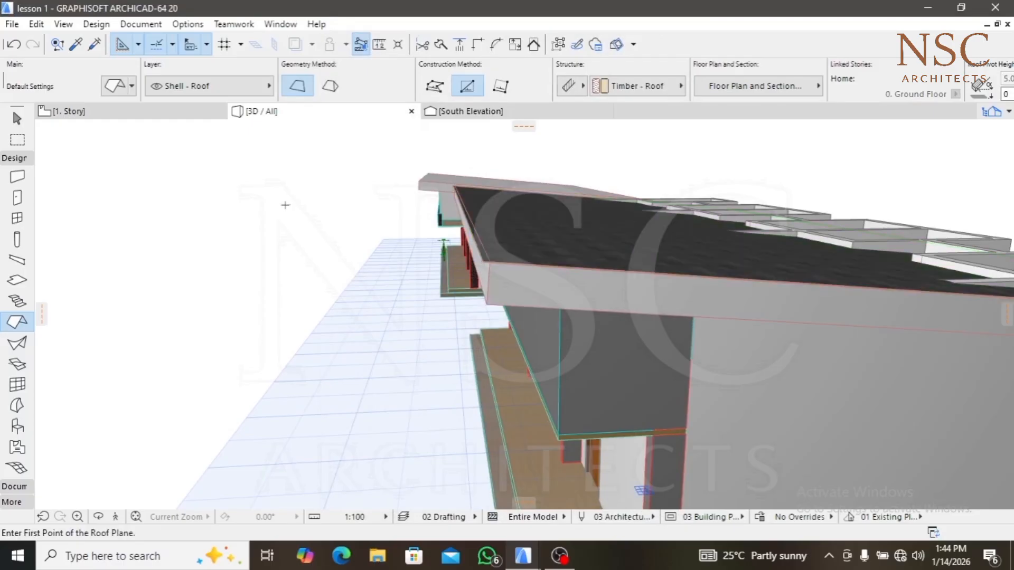
Examine the tiled roof and its junction with the walls from the side and rear of the building
scroll(523, 298, "down", 8)
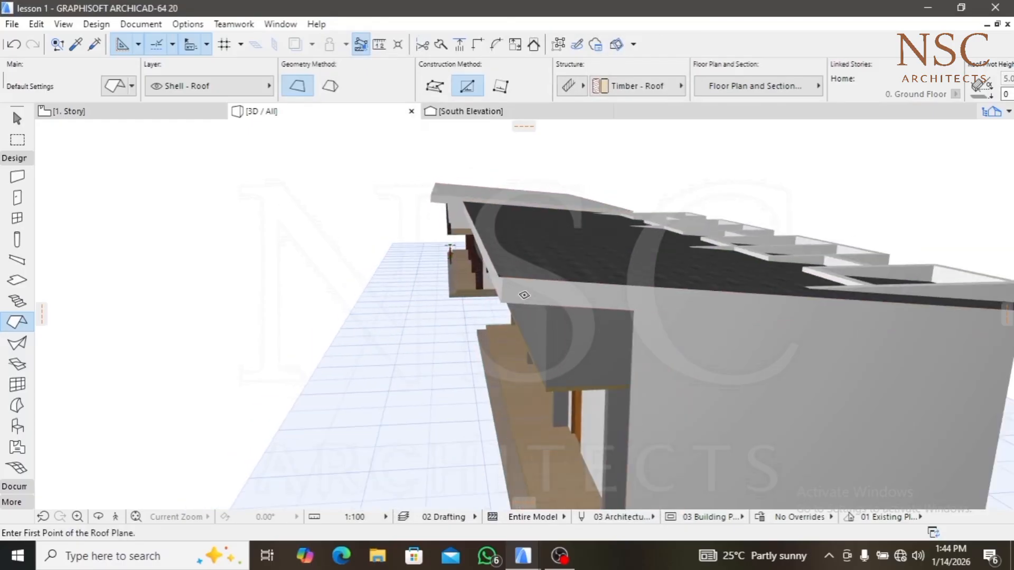
middle_click_drag(523, 285, 467, 288, "shift")
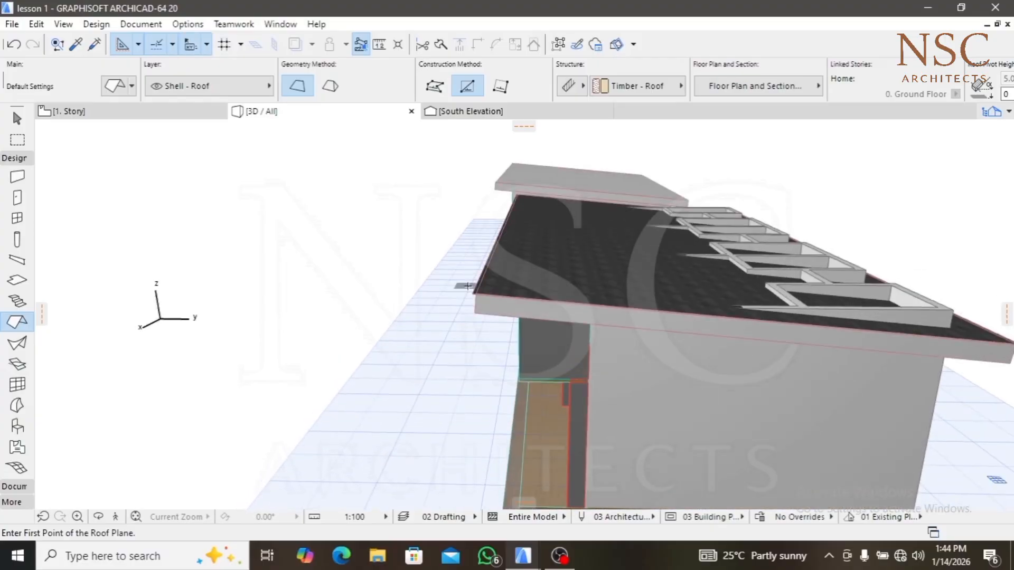
middle_click_drag(625, 262, 601, 287, "shift")
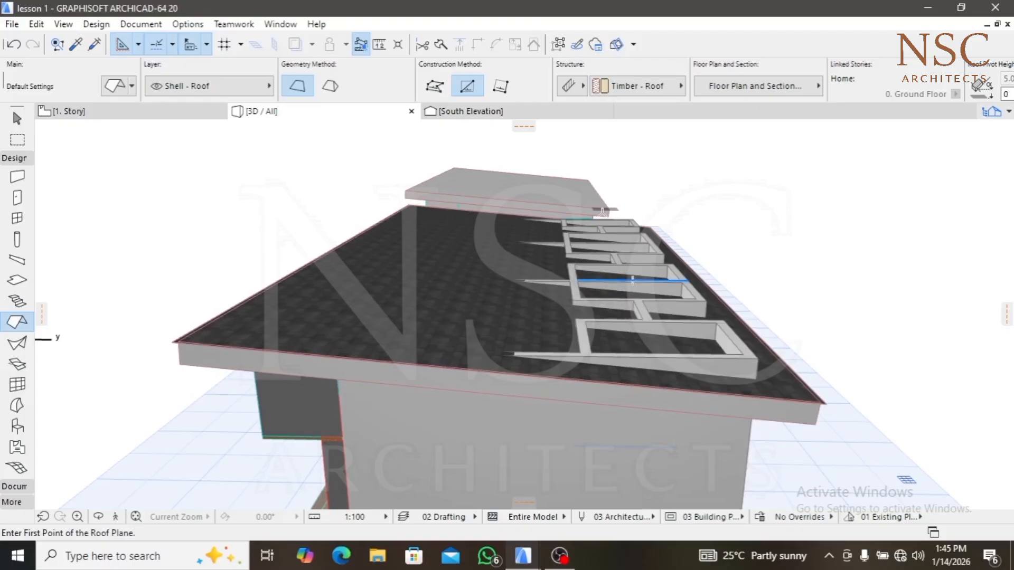
middle_click_drag(602, 212, 464, 239, "shift")
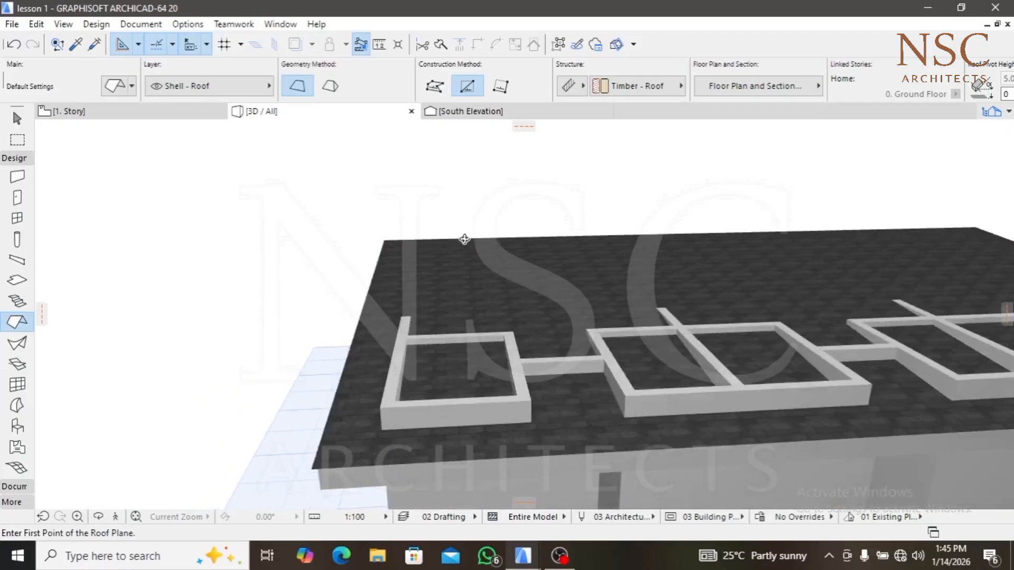
scroll(464, 240, "down", 5)
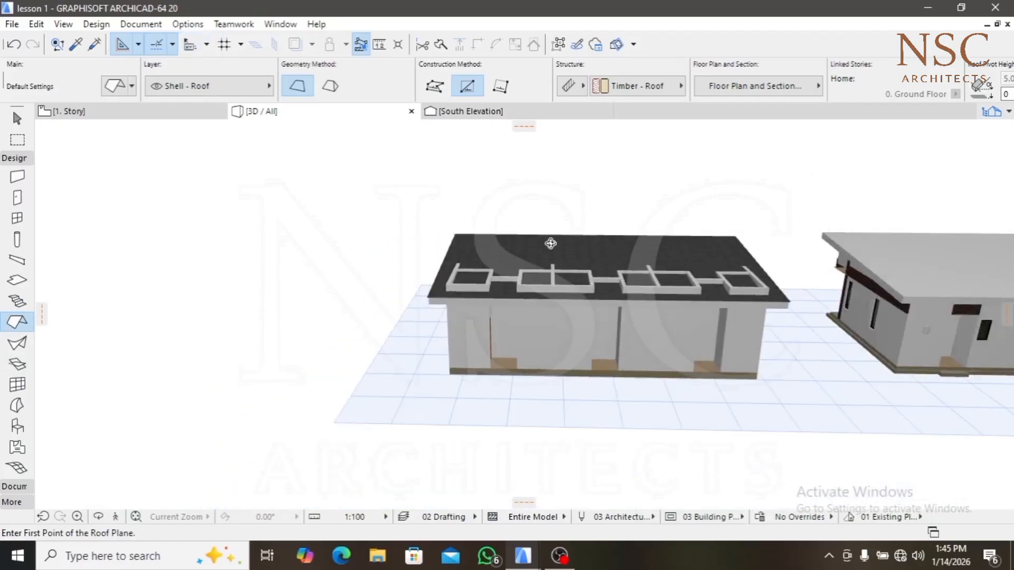
middle_click_drag(550, 244, 462, 227, "shift")
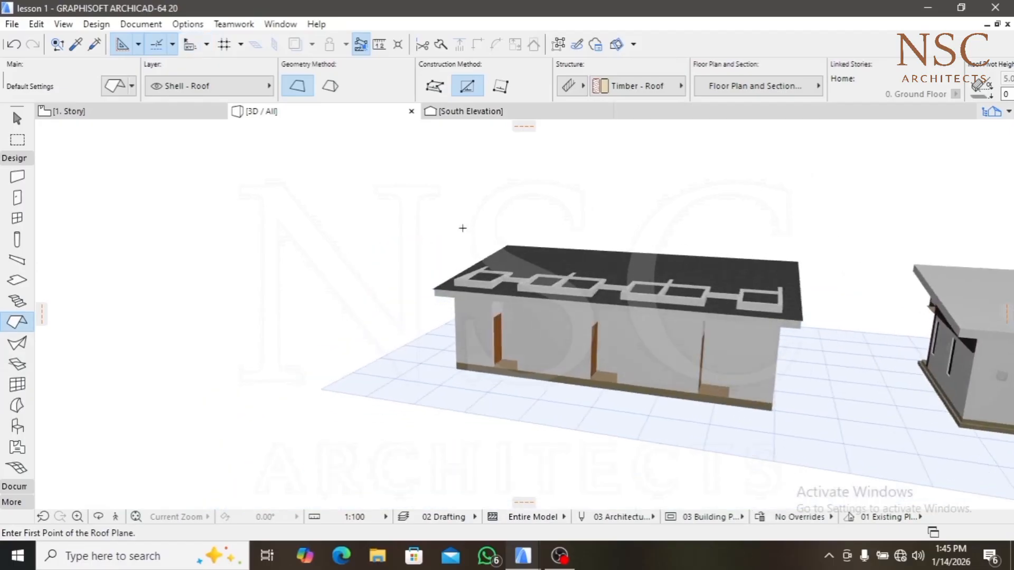
left_click(17, 140)
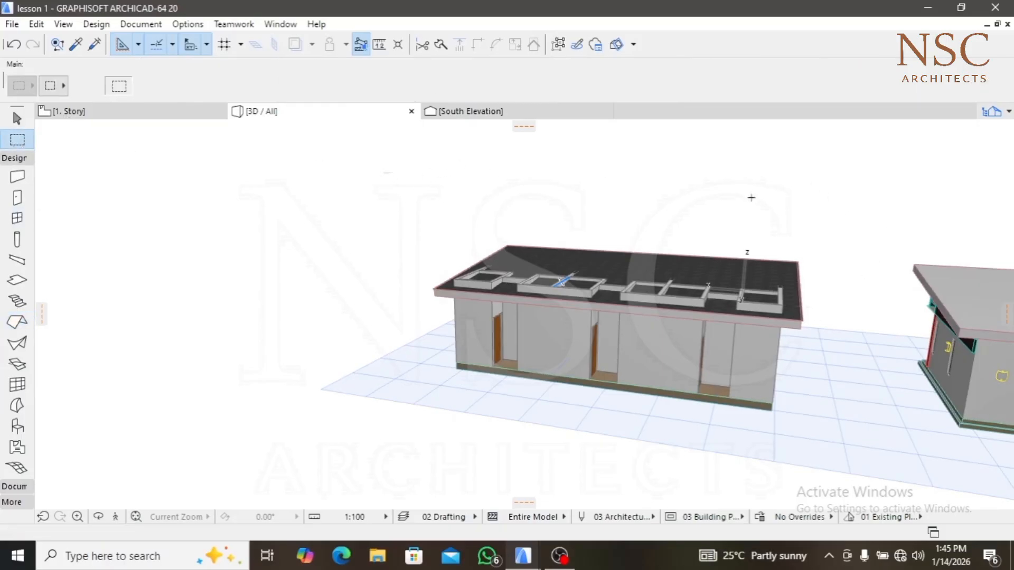
left_click(387, 172)
left_click(442, 165)
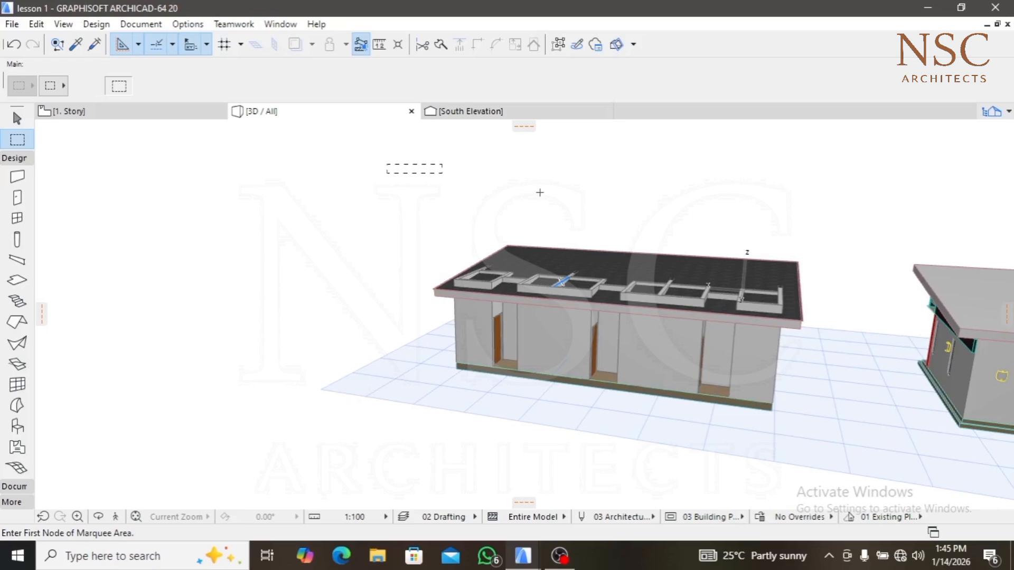
right_click(490, 190)
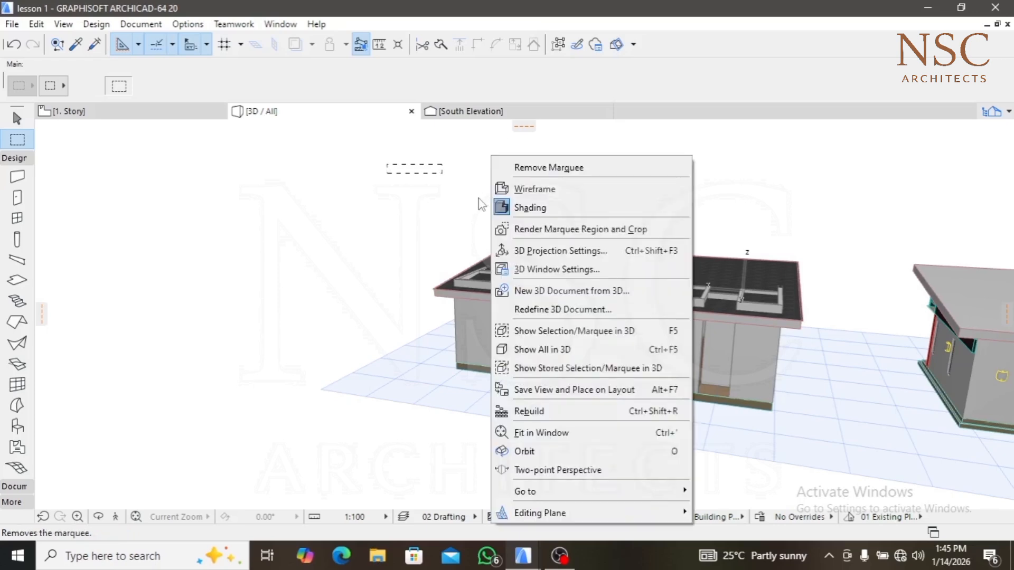
left_click(529, 165)
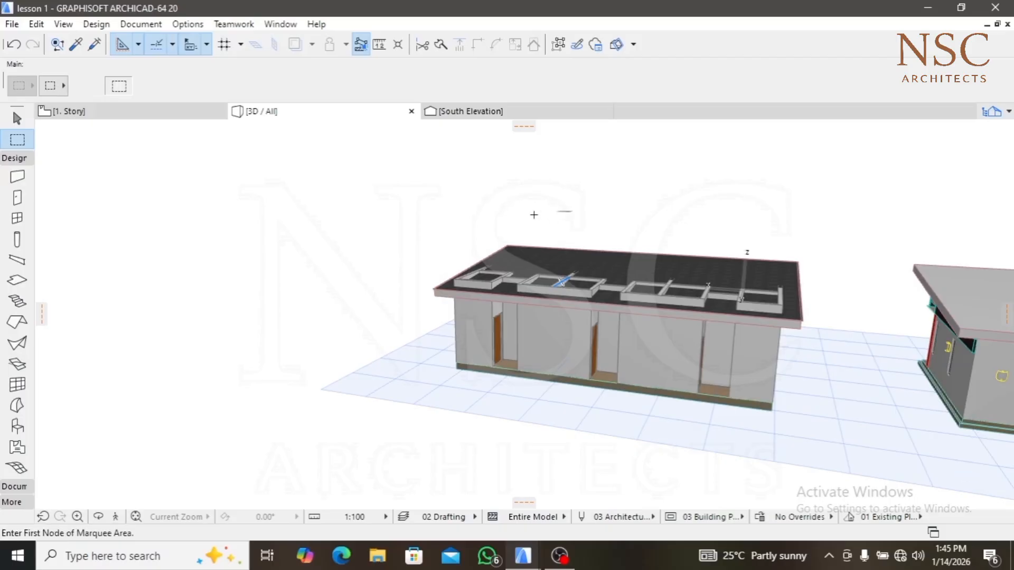
Draw a marquee around the shingle-roofed building, from above its far roof corner to past its base
left_click(461, 206)
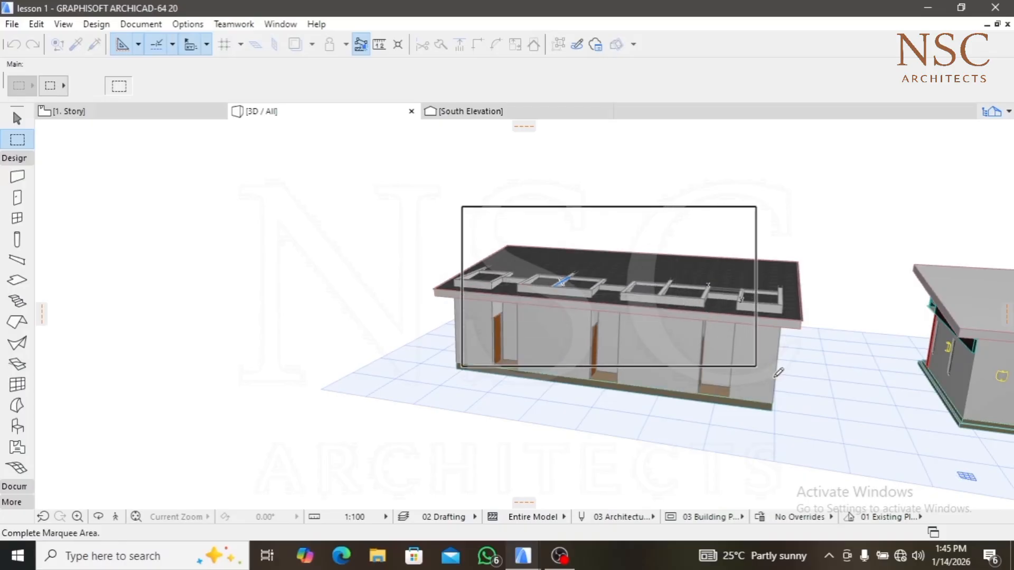
left_click(792, 406)
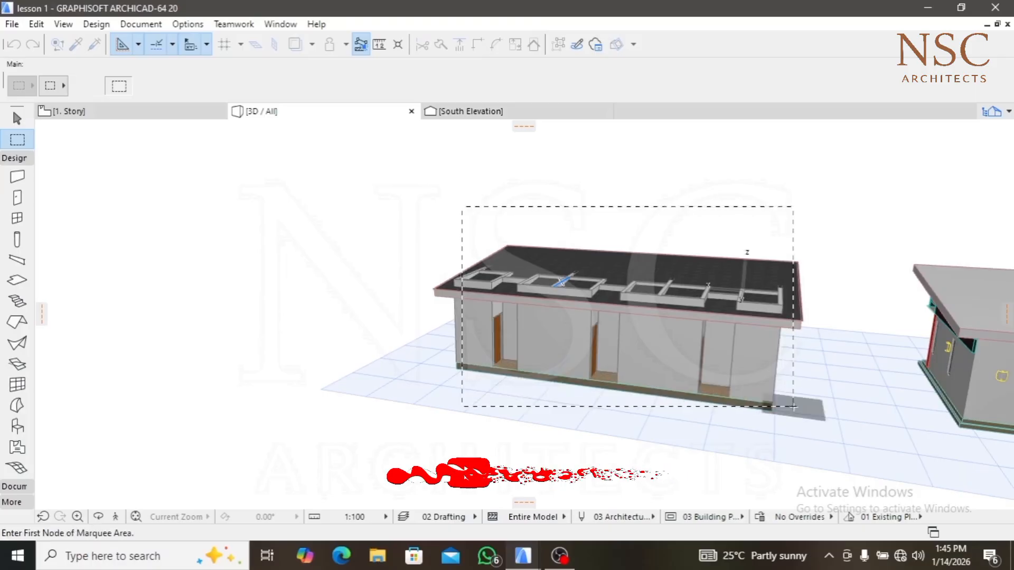
left_click(793, 407)
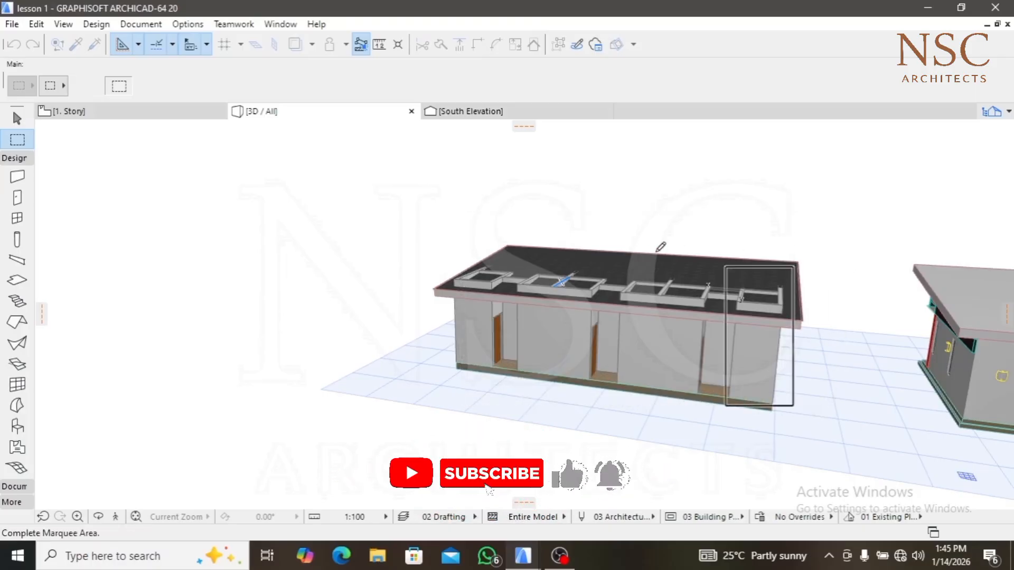
left_click(438, 222)
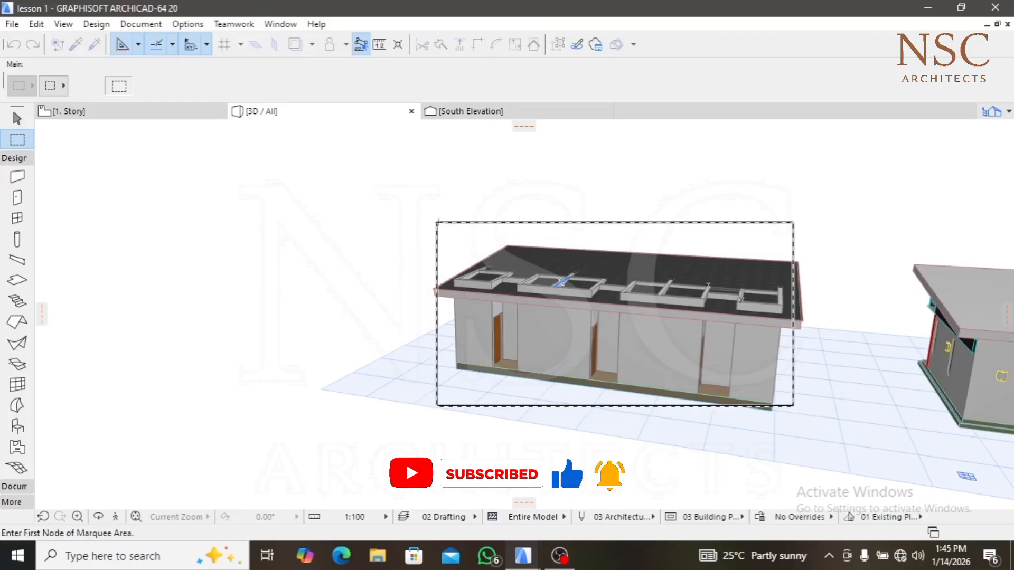
left_click(430, 201)
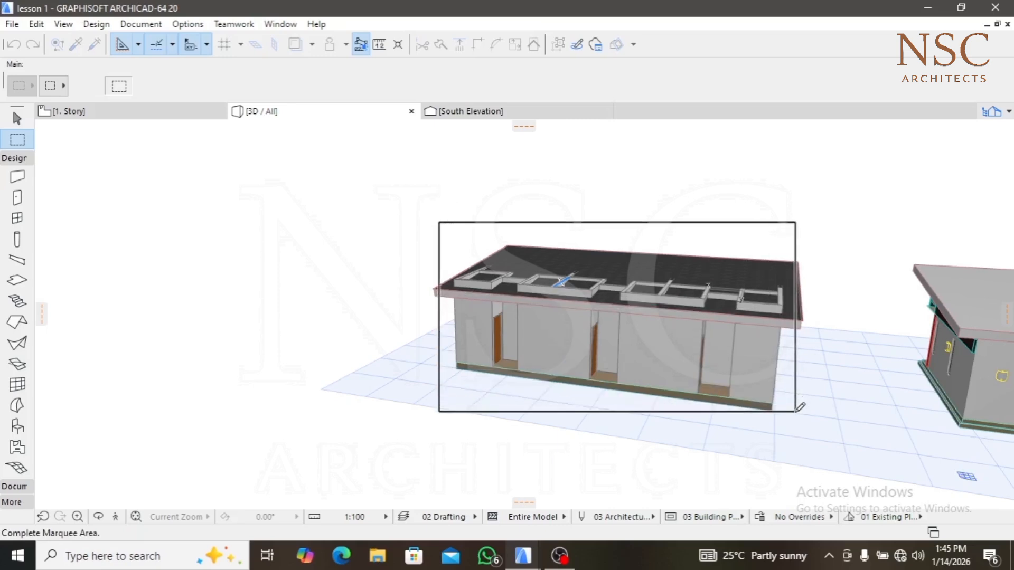
left_click(795, 412)
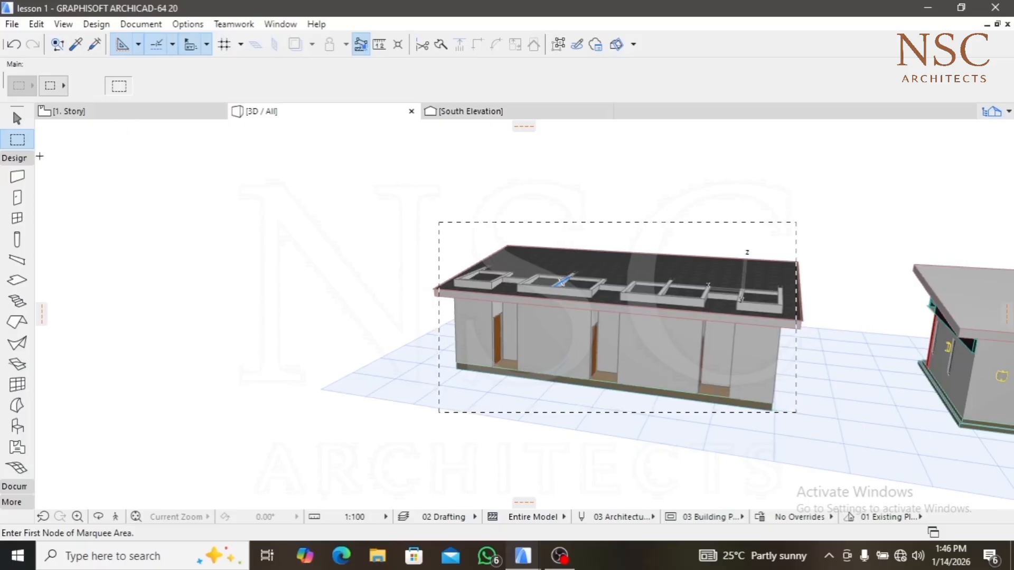
Select all walls and both roof layers inside the marquee
left_click(17, 176)
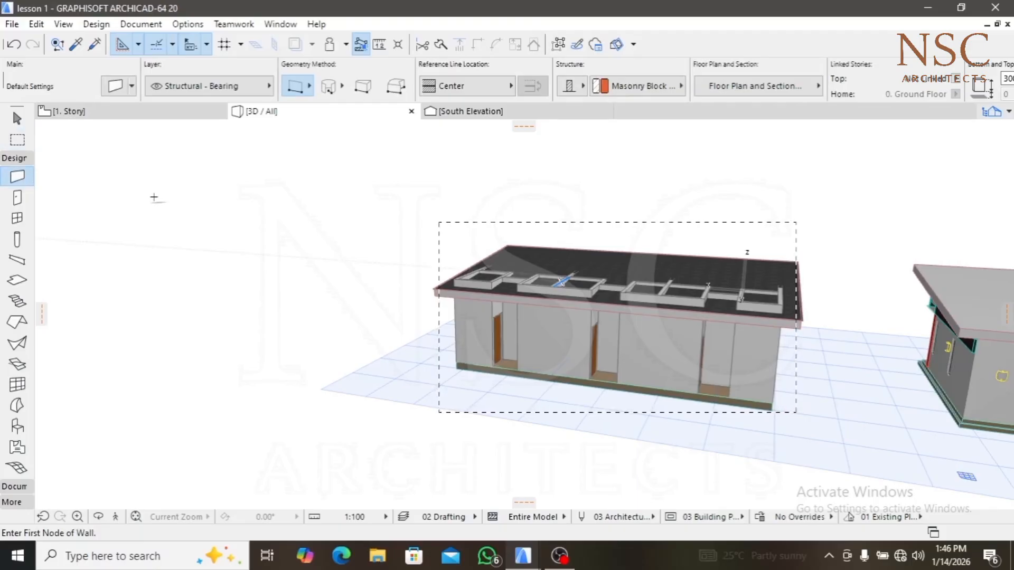
key("ctrl+a")
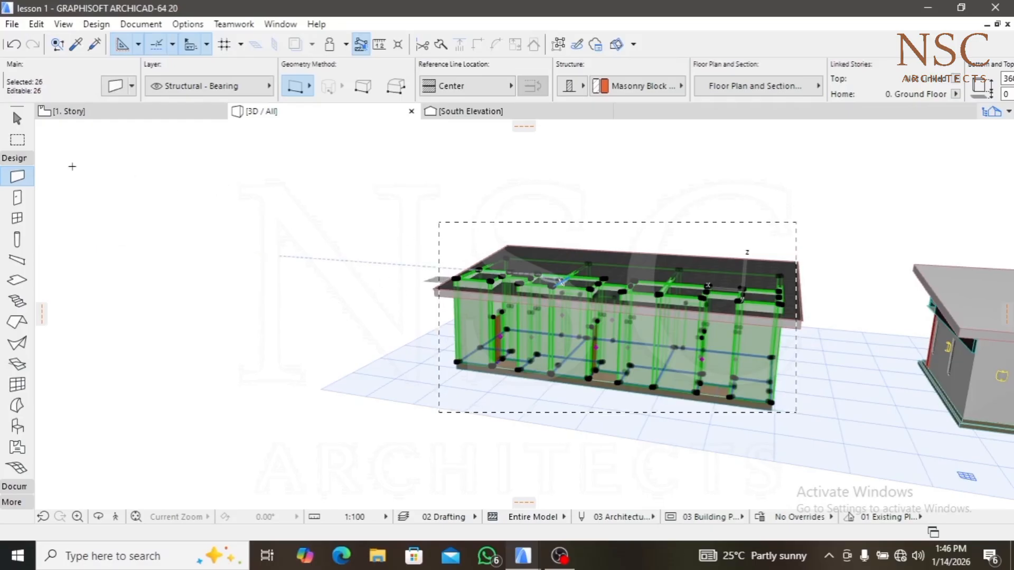
left_click(16, 321)
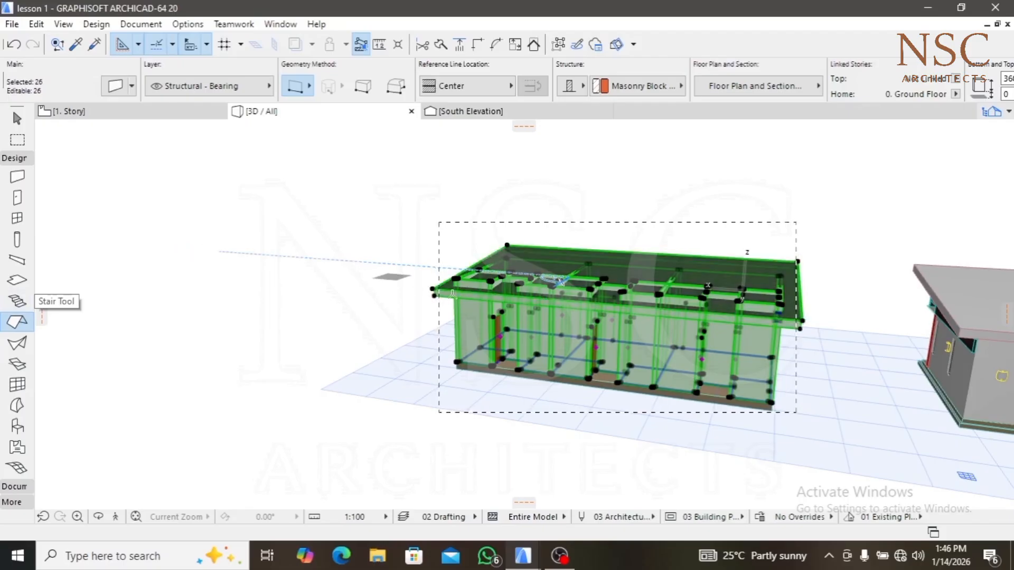
scroll(438, 291, "up", 4)
middle_click_drag(369, 251, 300, 237)
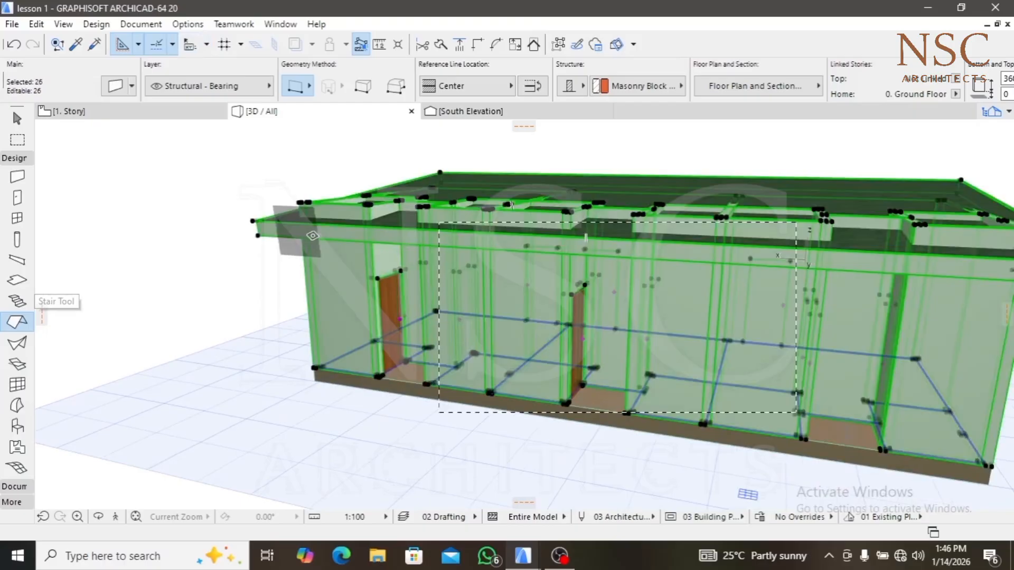
scroll(241, 231, "up", 5)
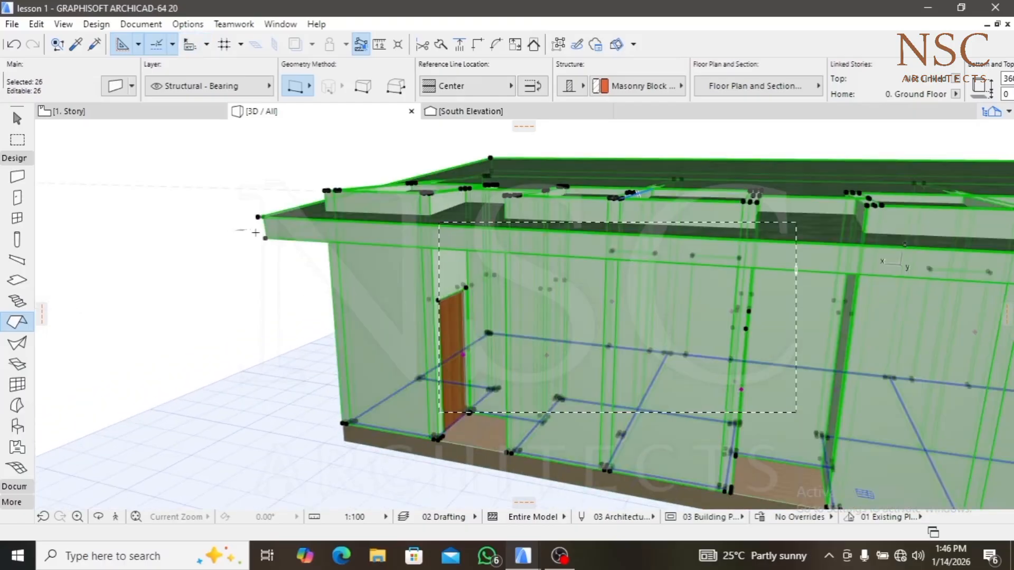
Remove the marquee while keeping the building's walls and roofs selected
key("shift")
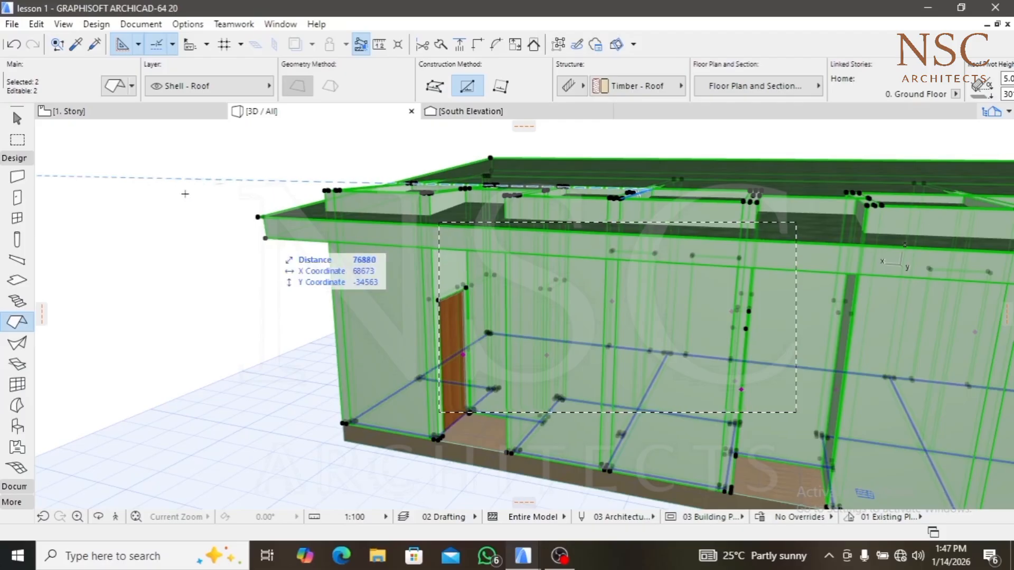
scroll(190, 199, "down", 2)
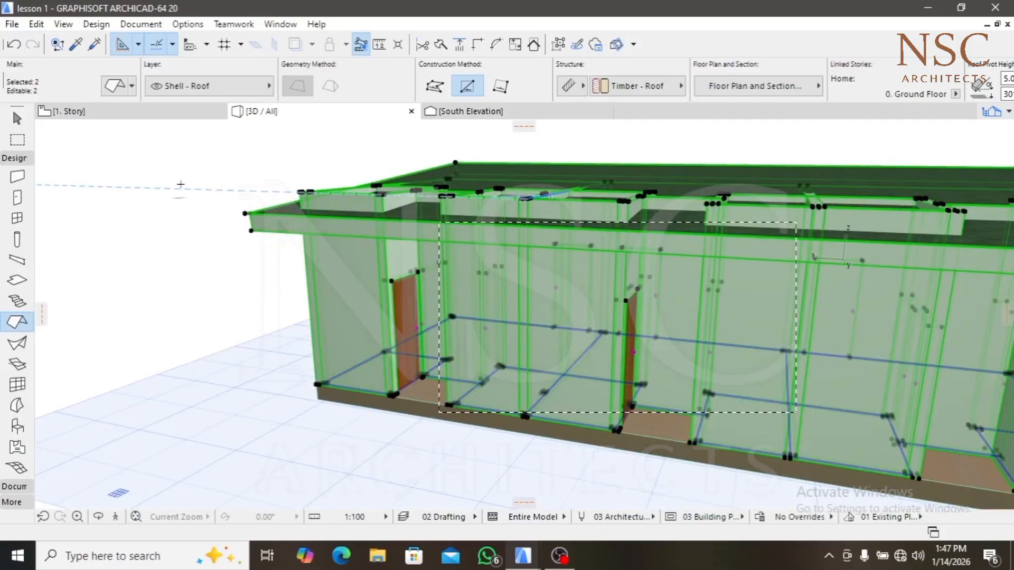
key("n")
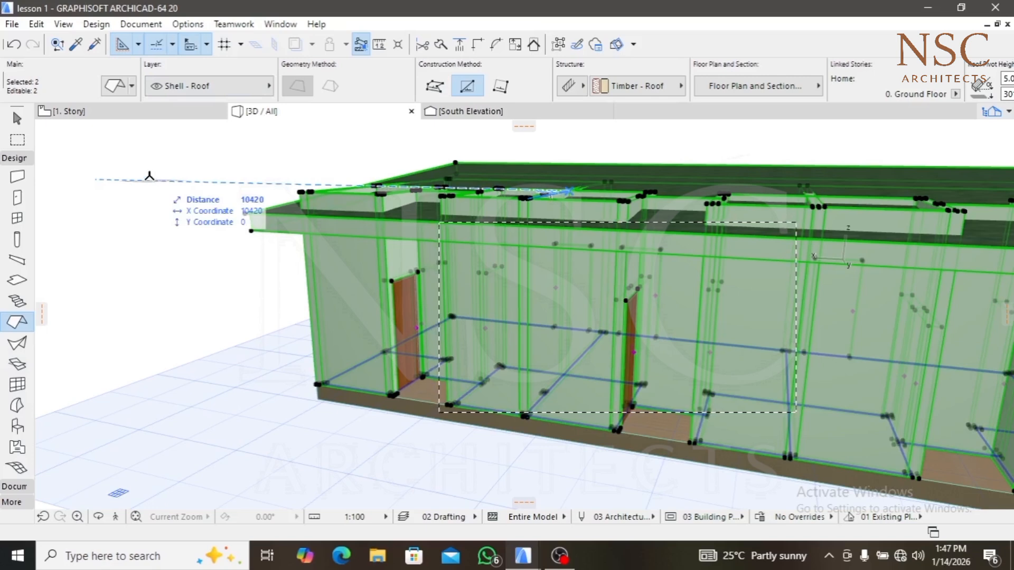
left_click(139, 162)
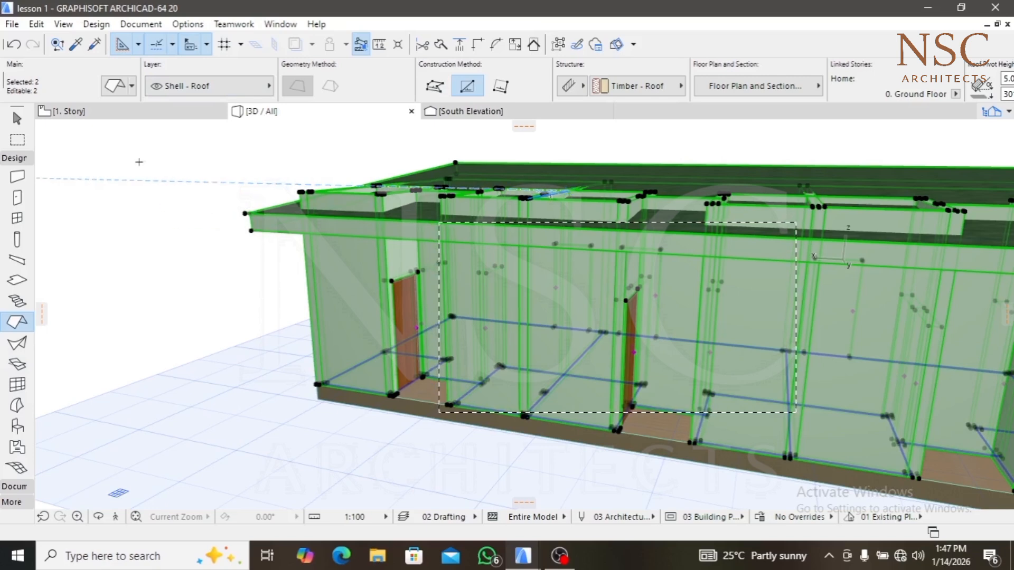
right_click(166, 184)
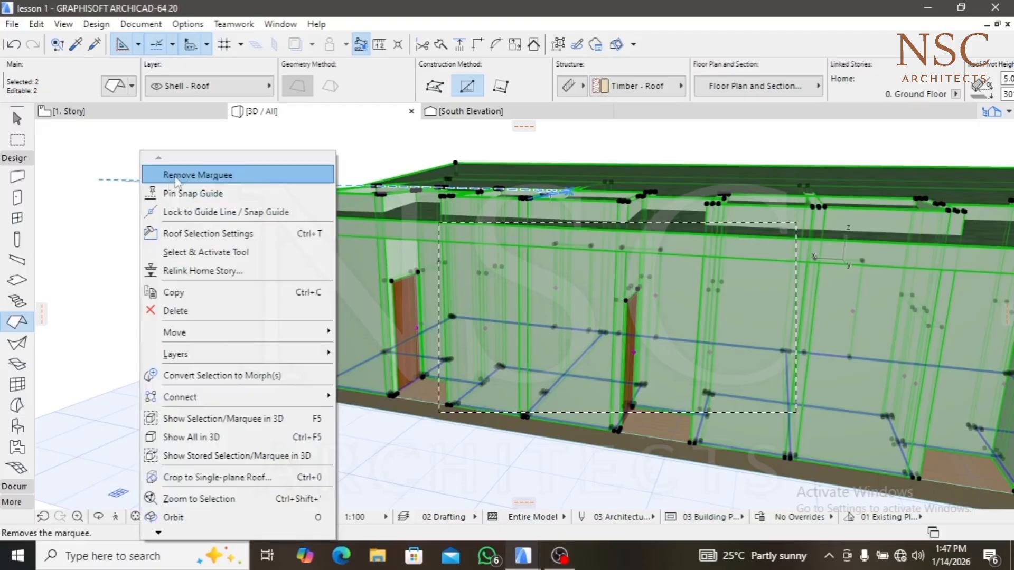
left_click(176, 175)
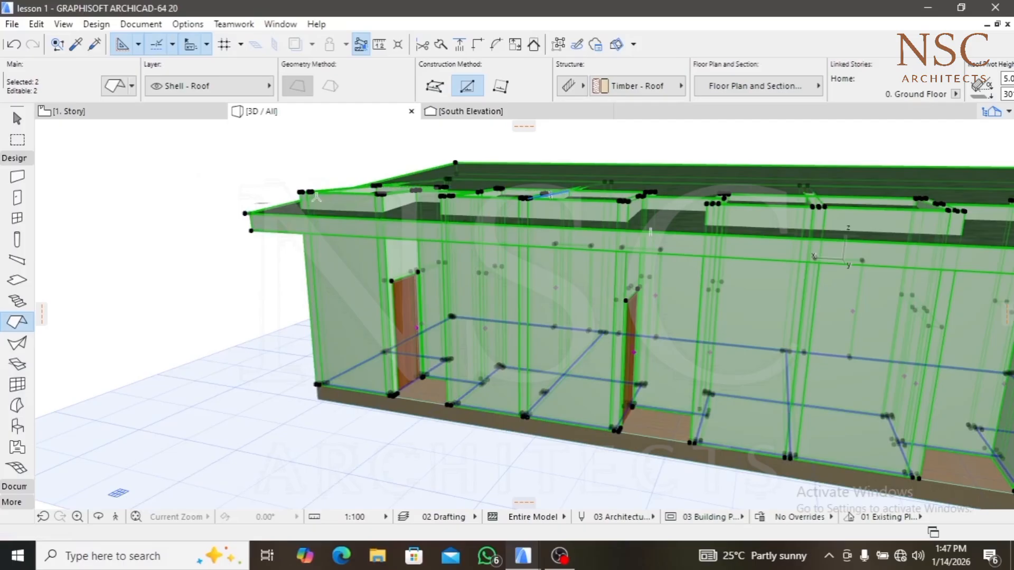
Trim the selected walls using the roofs from the current selection, and clear the selection
scroll(199, 191, "down", 3)
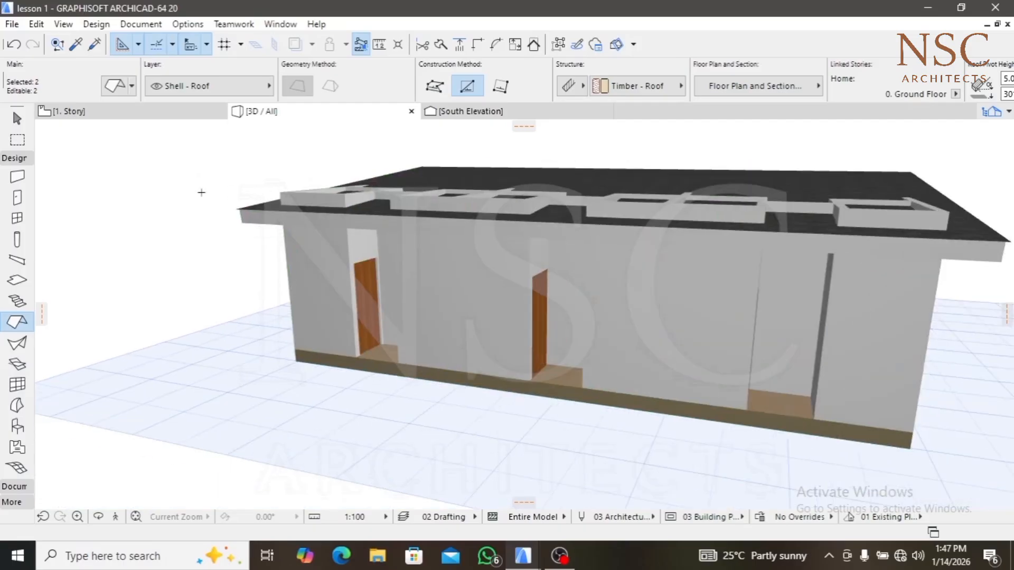
middle_click_drag(423, 203, 400, 265, "shift")
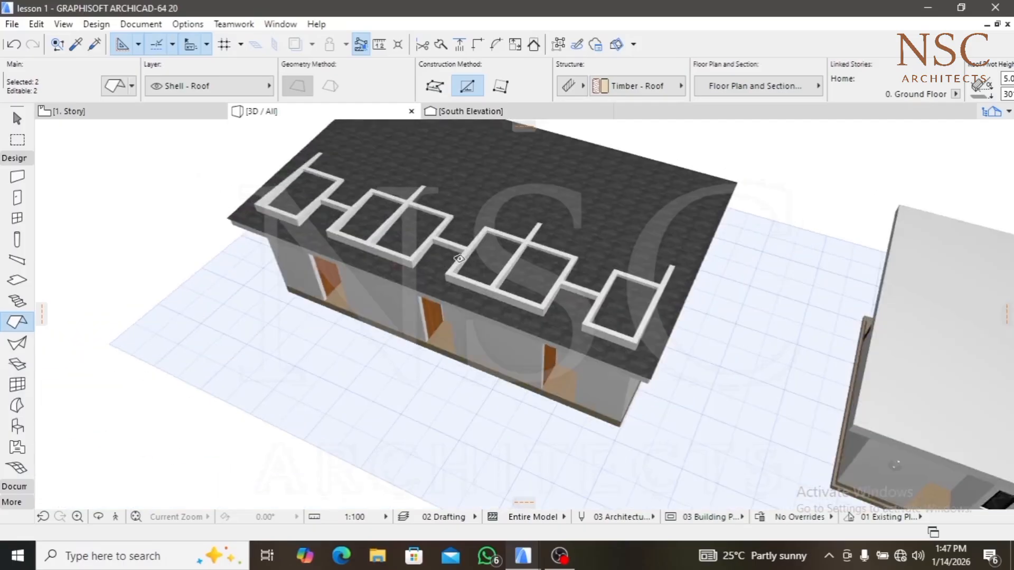
scroll(485, 221, "up", 5)
middle_click_drag(485, 221, 462, 255)
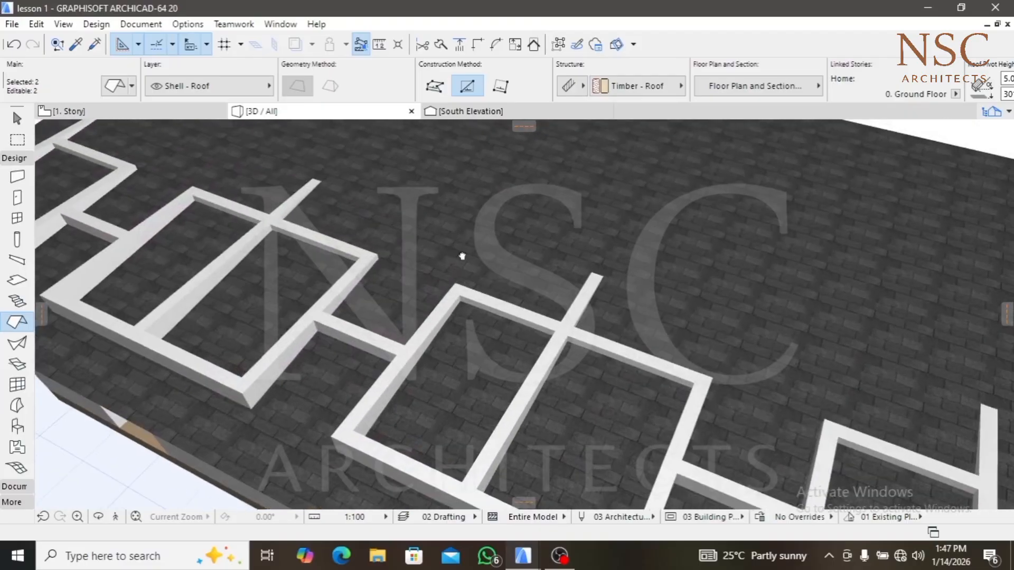
scroll(457, 246, "down", 2)
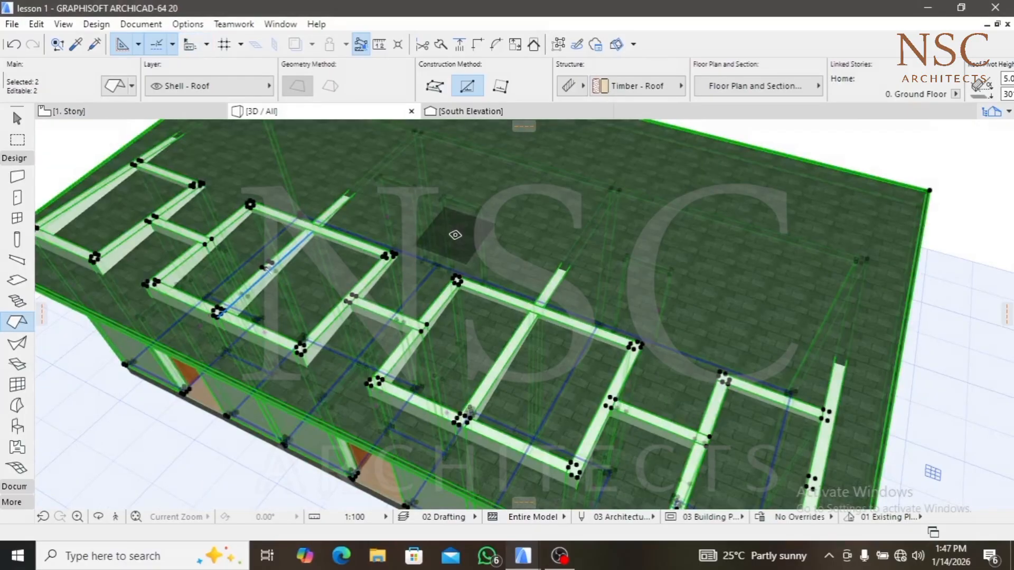
left_click(534, 46)
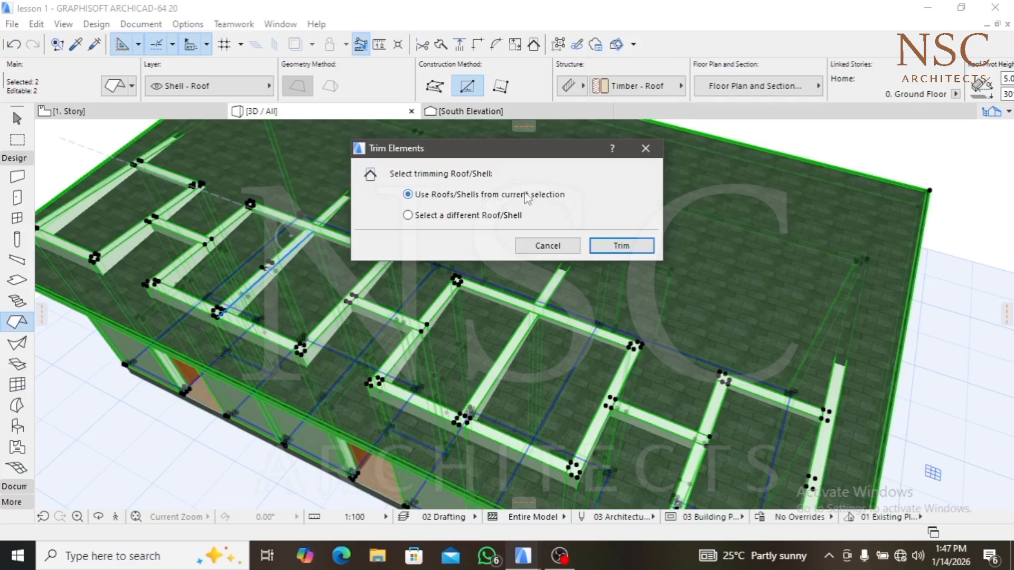
left_click(621, 246)
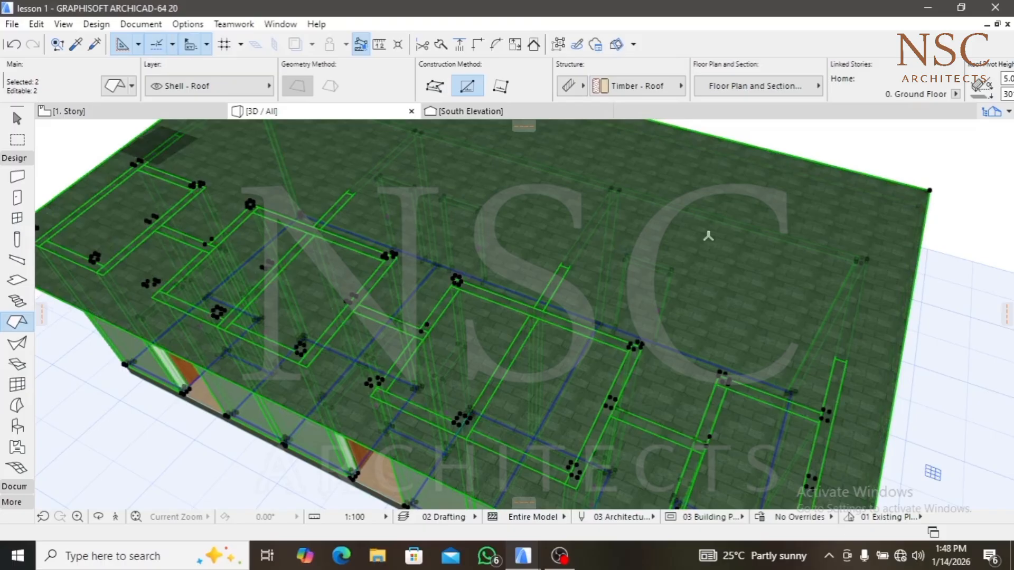
key("Escape")
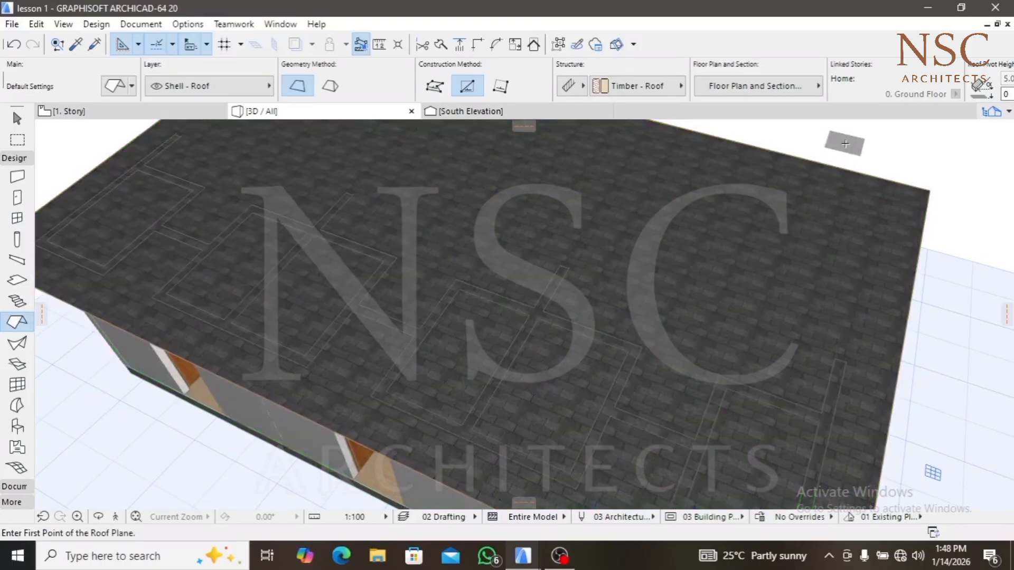
left_click(845, 144)
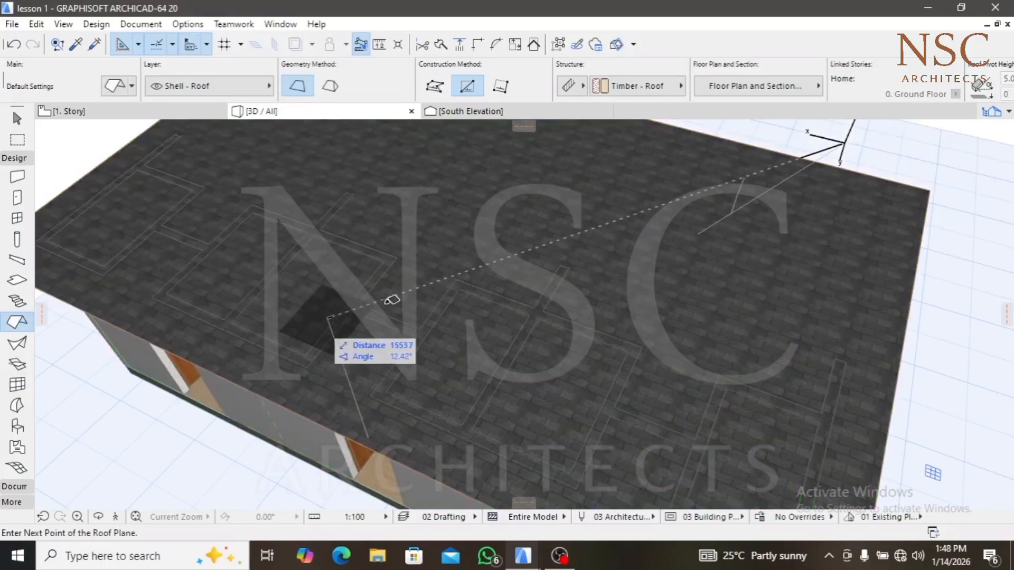
key("Escape")
Check the trimmed roof edge and wall tops from the side, and undo the trim
scroll(728, 179, "down", 4)
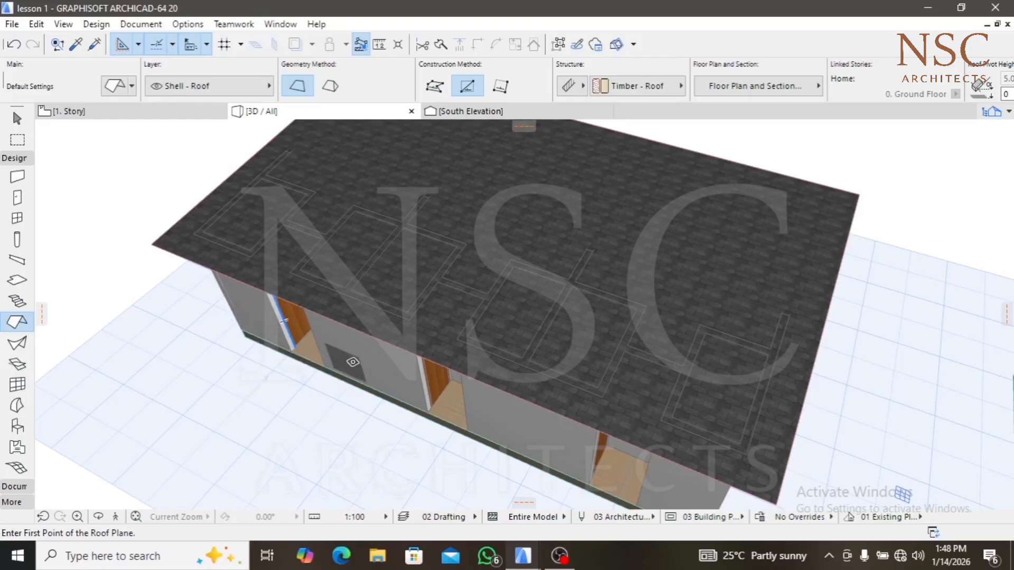
scroll(365, 339, "up", 1)
mouse_move(365, 340)
middle_mouse_down("shift")
mouse_move(380, 319)
mouse_move(434, 290)
mouse_move(663, 274)
mouse_move(404, 321)
mouse_move(524, 314)
mouse_move(380, 346)
middle_mouse_up("shift")
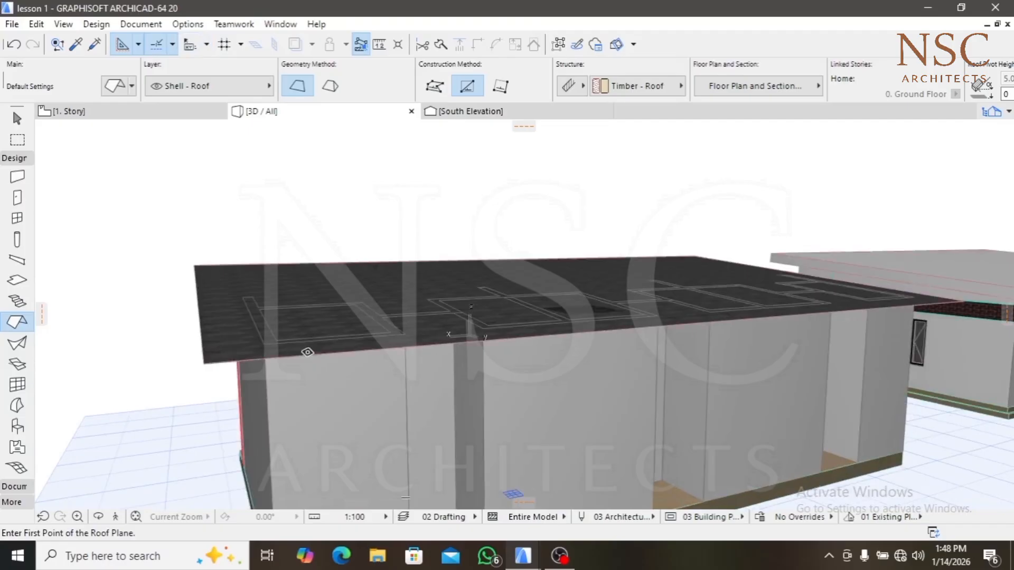
middle_click_drag(245, 363, 349, 349, "shift")
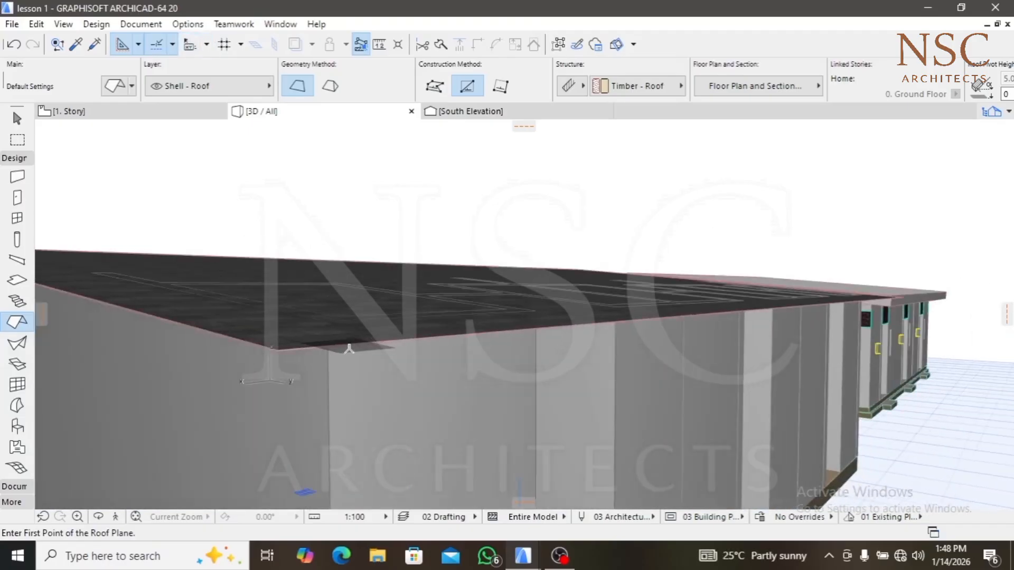
key("ctrl+z")
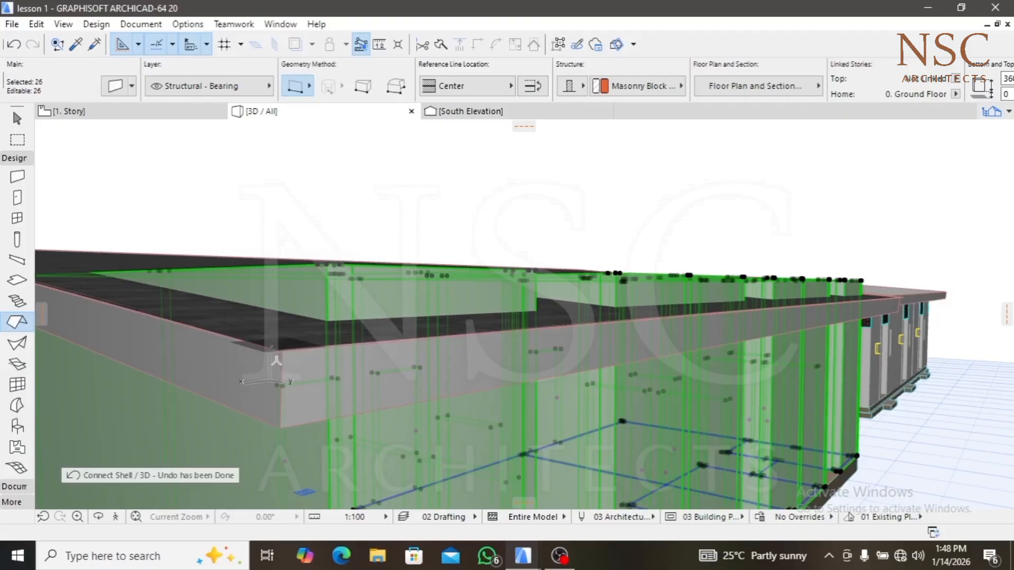
key("shift")
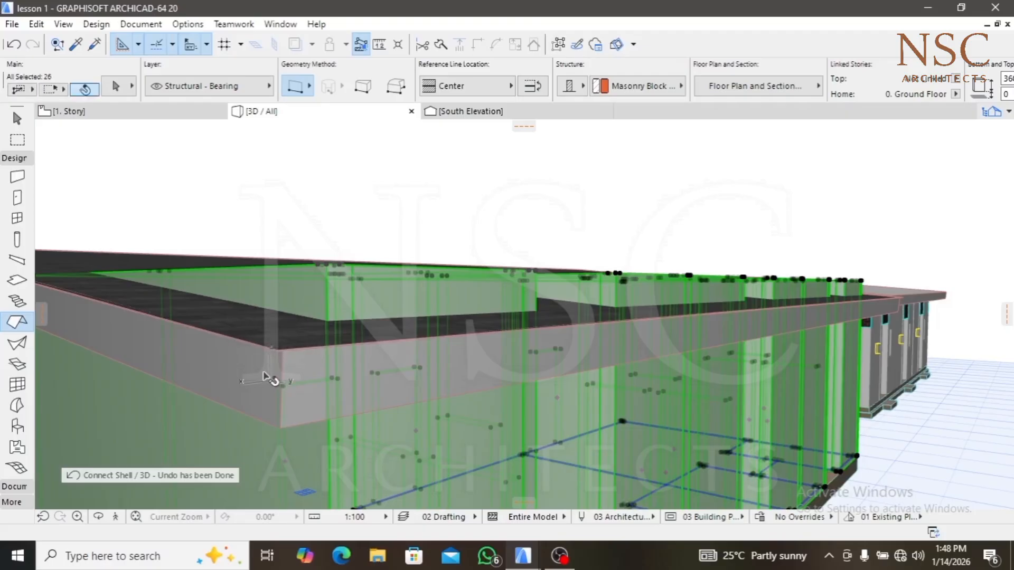
left_click(257, 392, "shift")
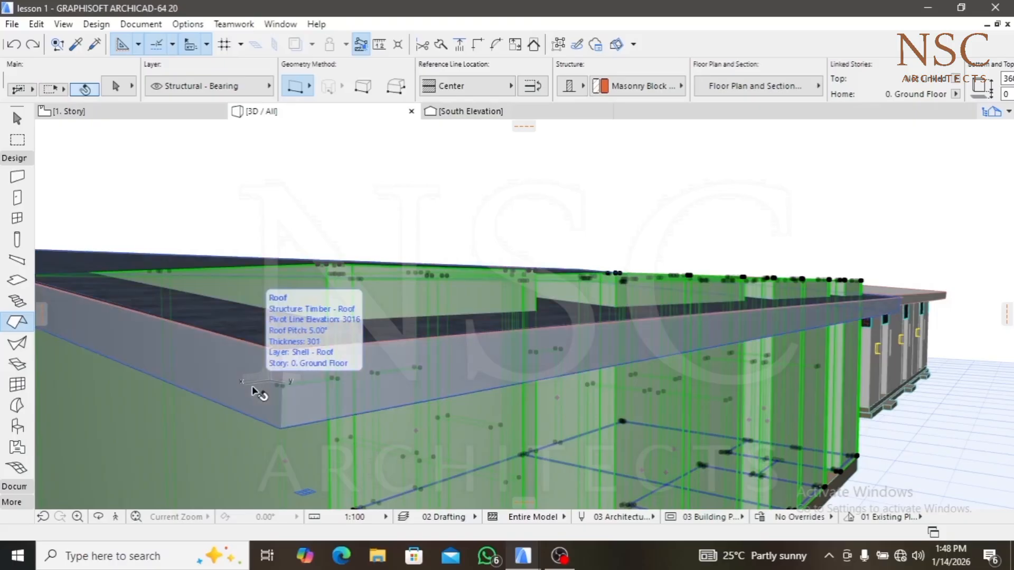
left_click(253, 389, "shift")
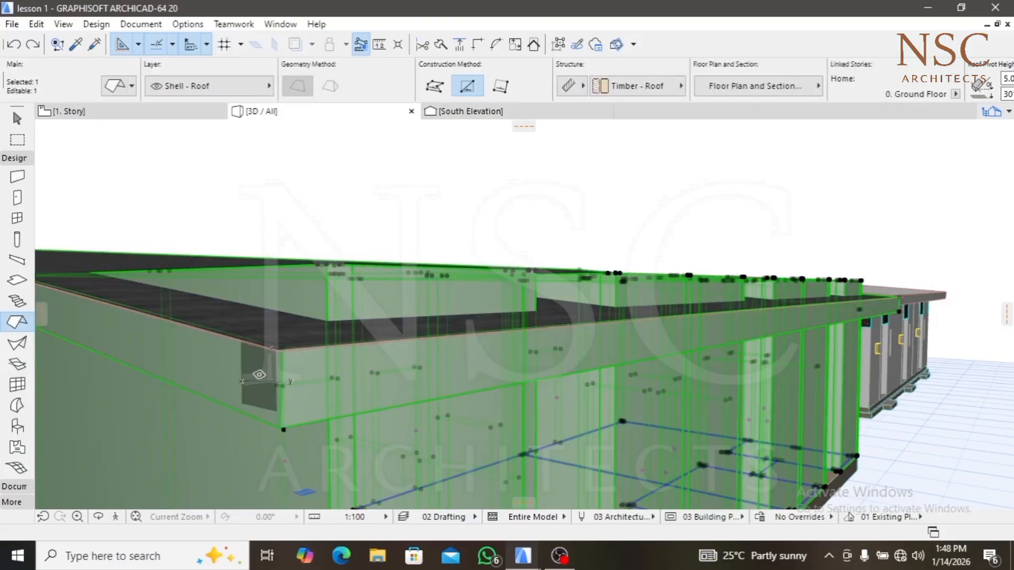
middle_click_drag(258, 378, 261, 306, "shift")
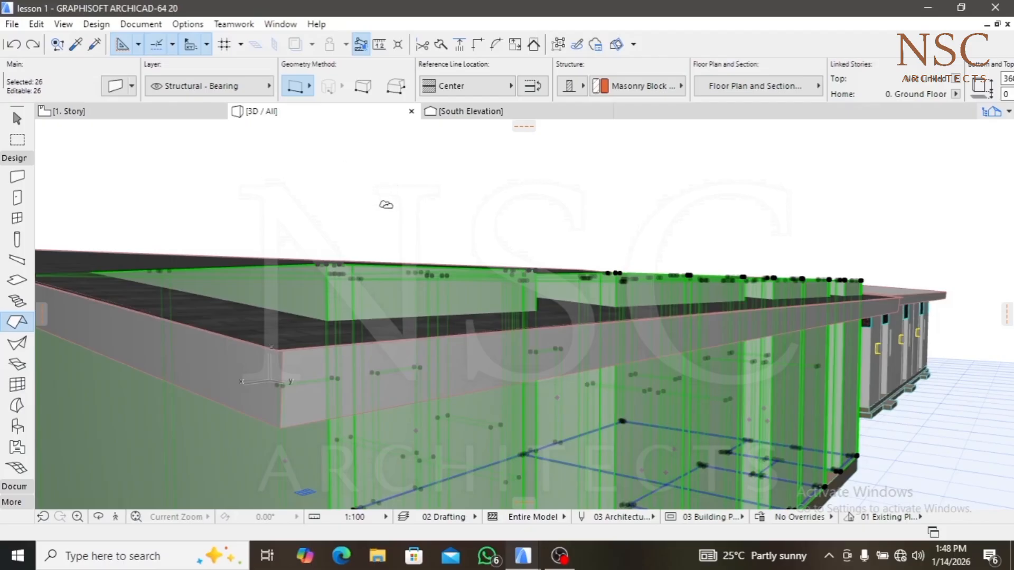
Add the timber roof beneath the shingle layer to the current selection of the building's walls
scroll(383, 210, "down", 3)
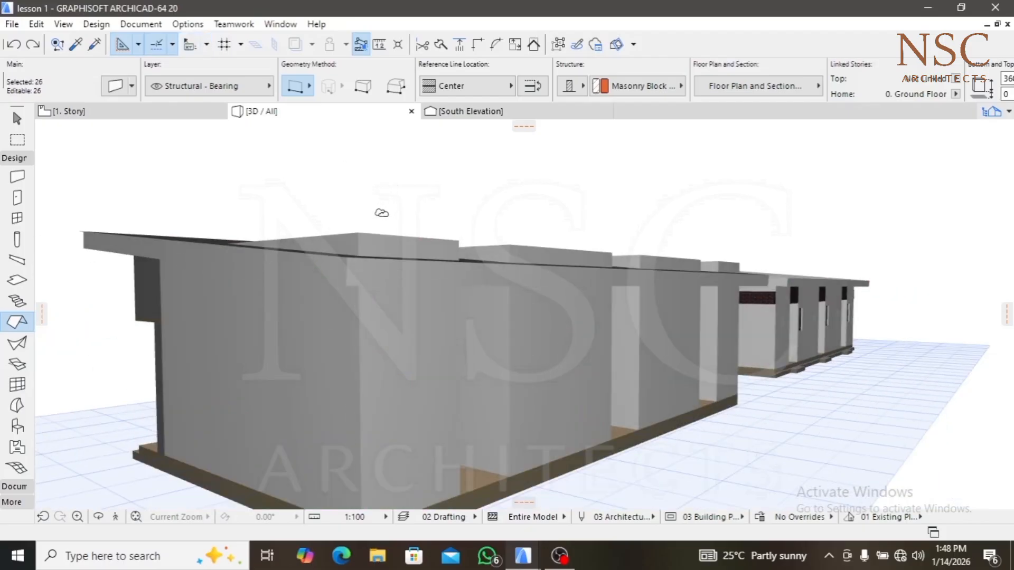
left_click_drag(369, 228, 153, 255)
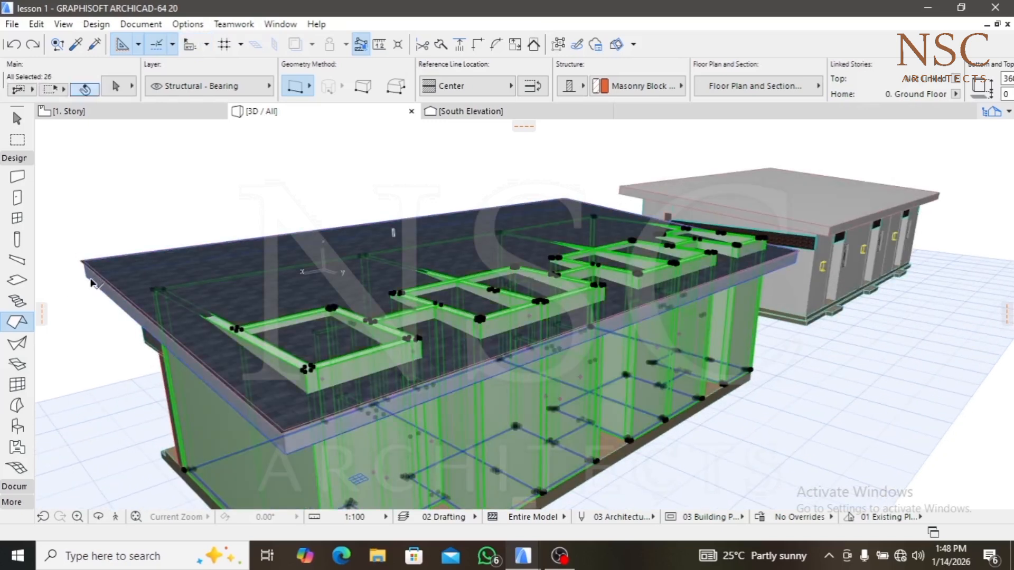
left_click(92, 282, "shift")
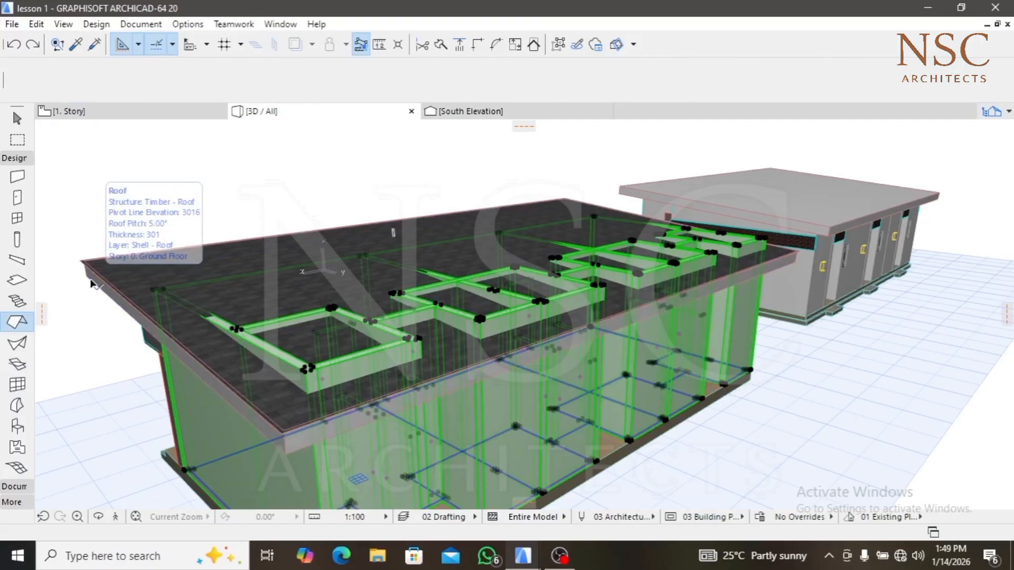
left_click(84, 274)
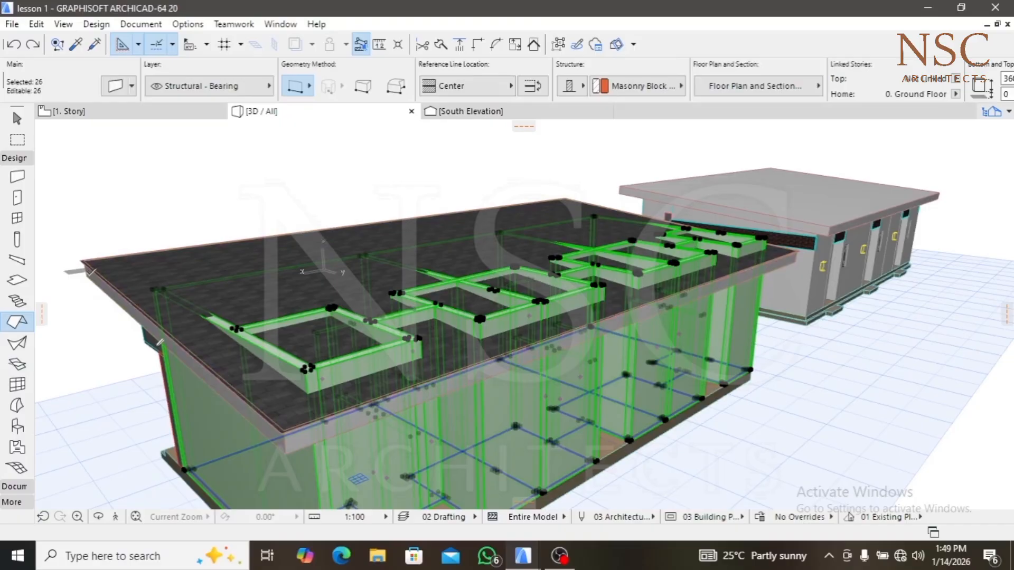
left_click(91, 273)
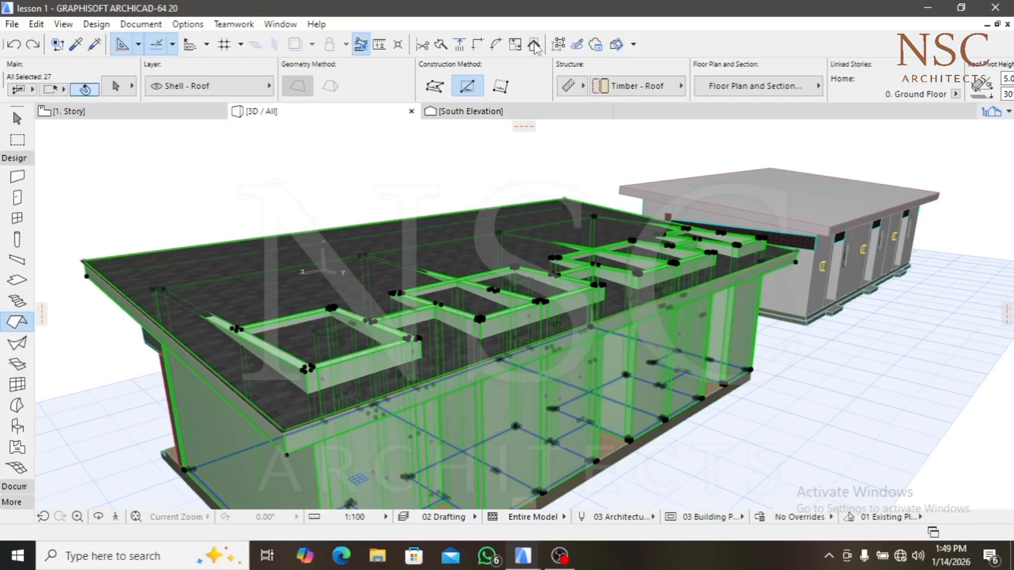
Trim the selected walls using the timber roof from the current selection, and clear the selection
left_click(534, 46)
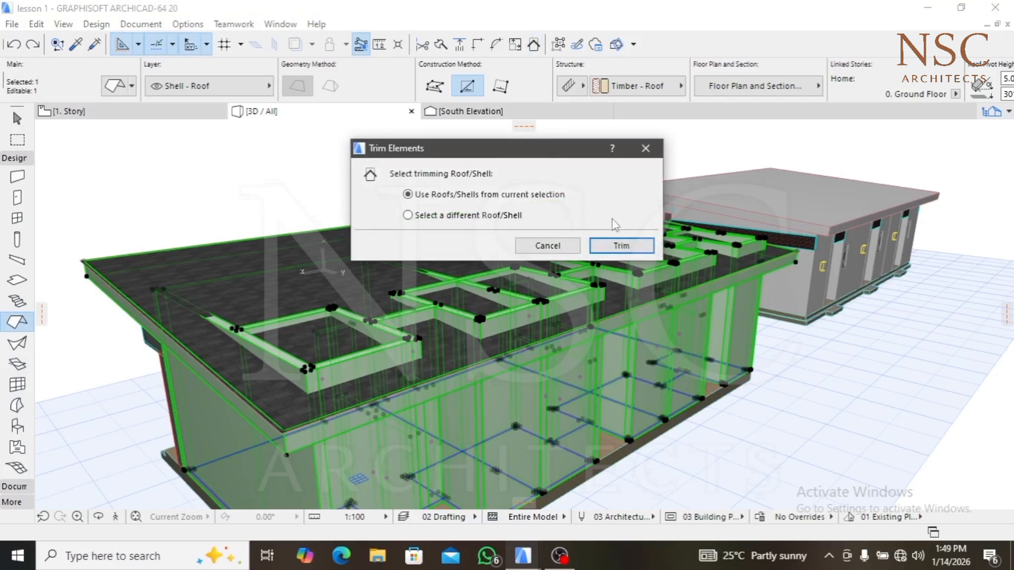
left_click(617, 245)
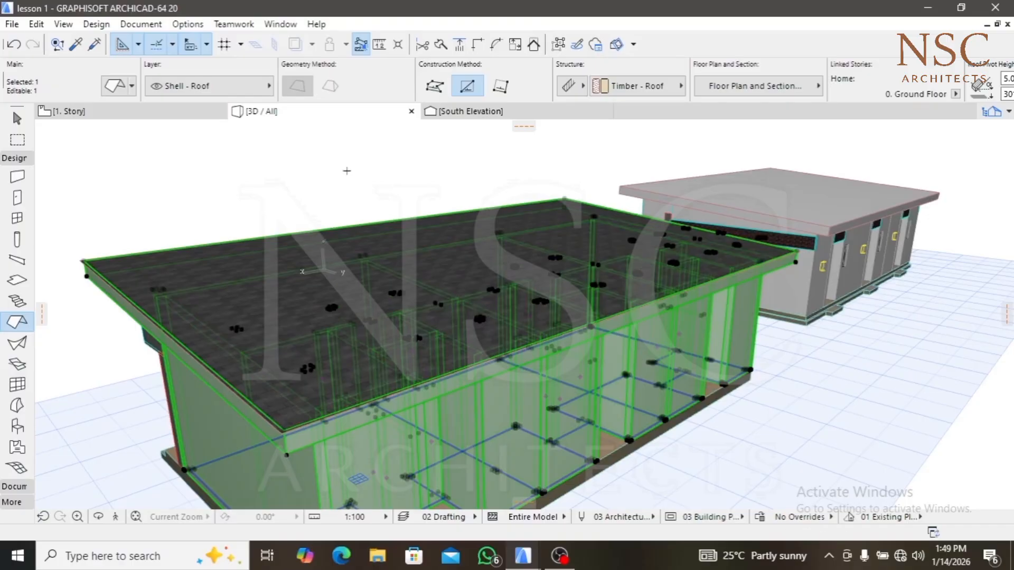
key("Escape")
left_click(312, 170)
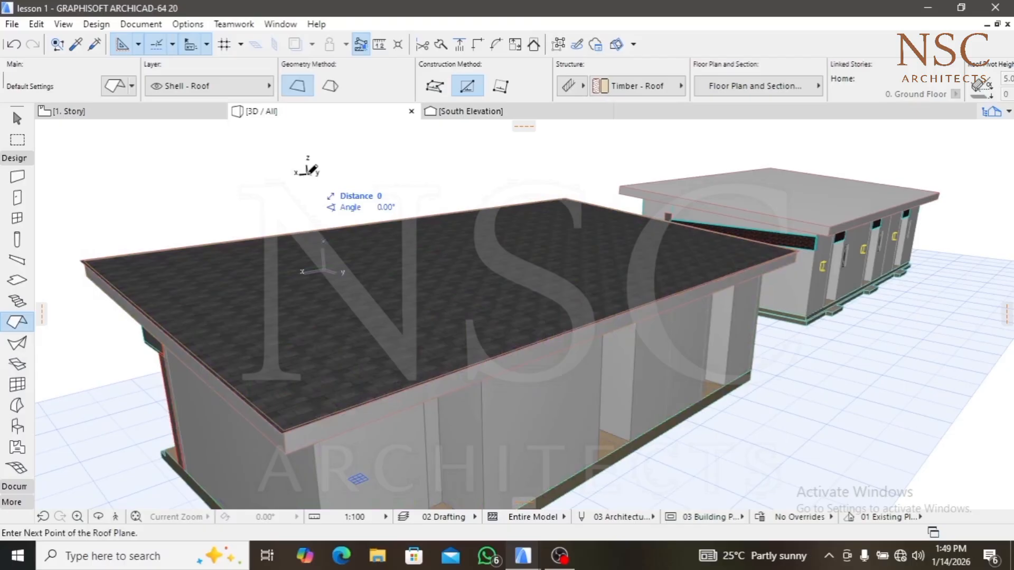
key("Escape")
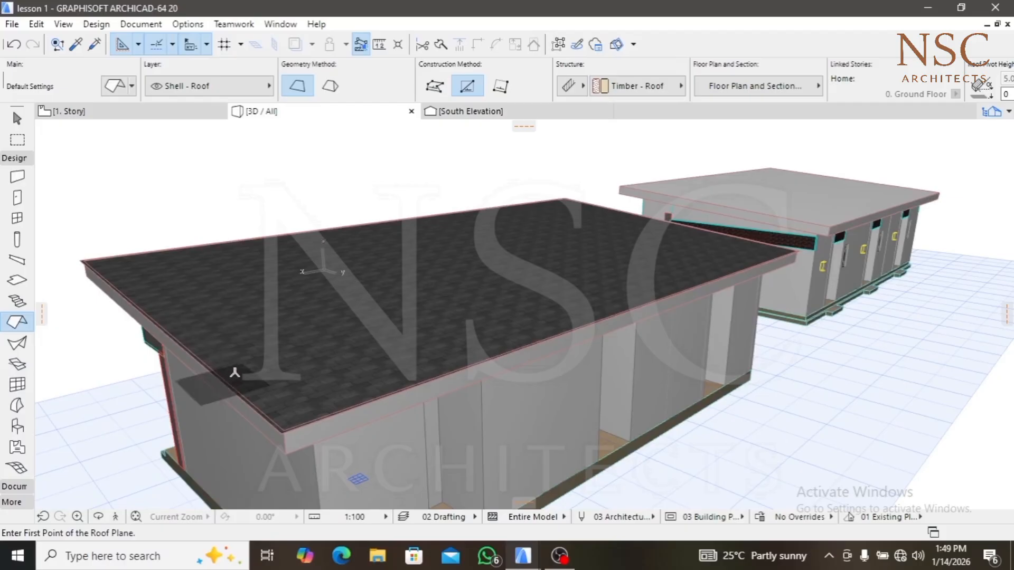
Examine the trimmed wall tops and roof edges from the side and front of the building
middle_click_drag(233, 374, 324, 333, "shift")
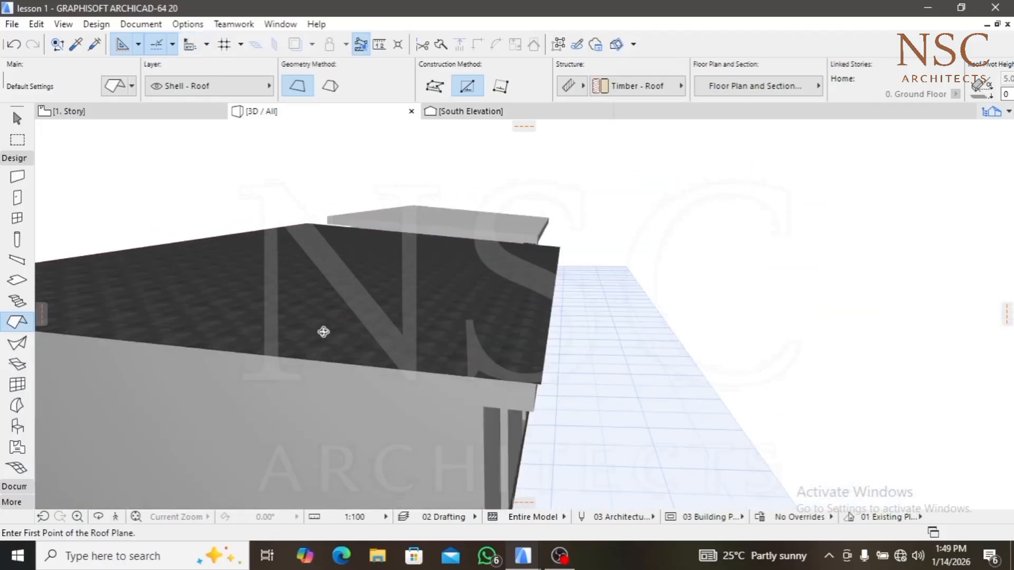
middle_click_drag(460, 326, 489, 319, "shift")
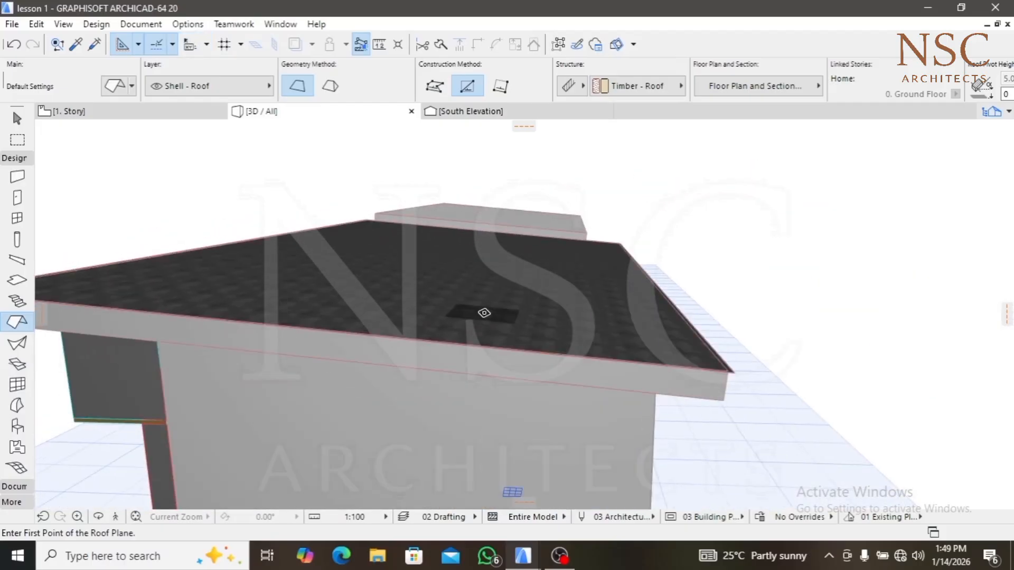
middle_click_drag(314, 324, 329, 285, "shift")
scroll(324, 280, "down", 5)
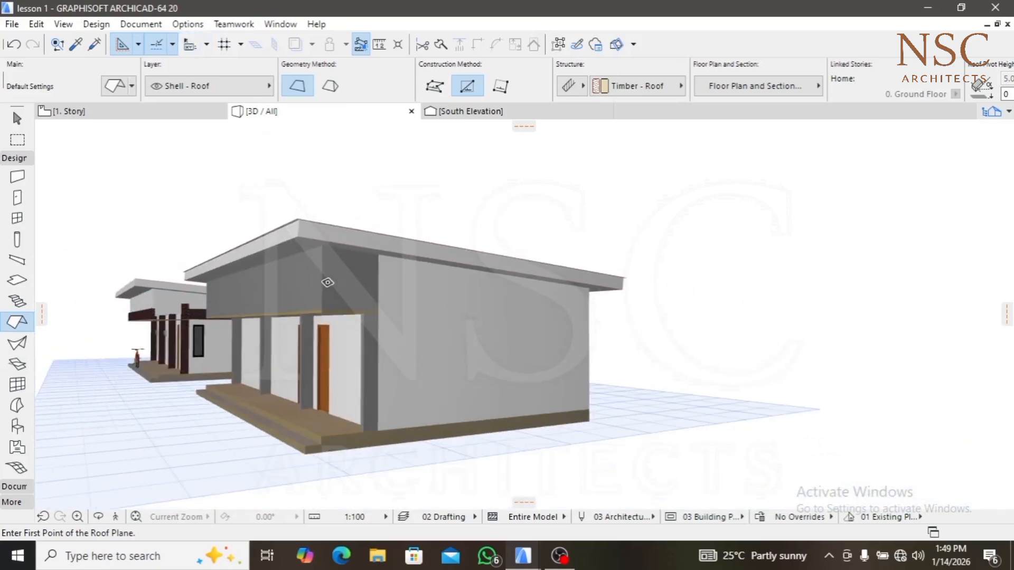
scroll(299, 322, "up", 3)
scroll(299, 322, "up", 2)
middle_click_drag(299, 322, 293, 291, "shift")
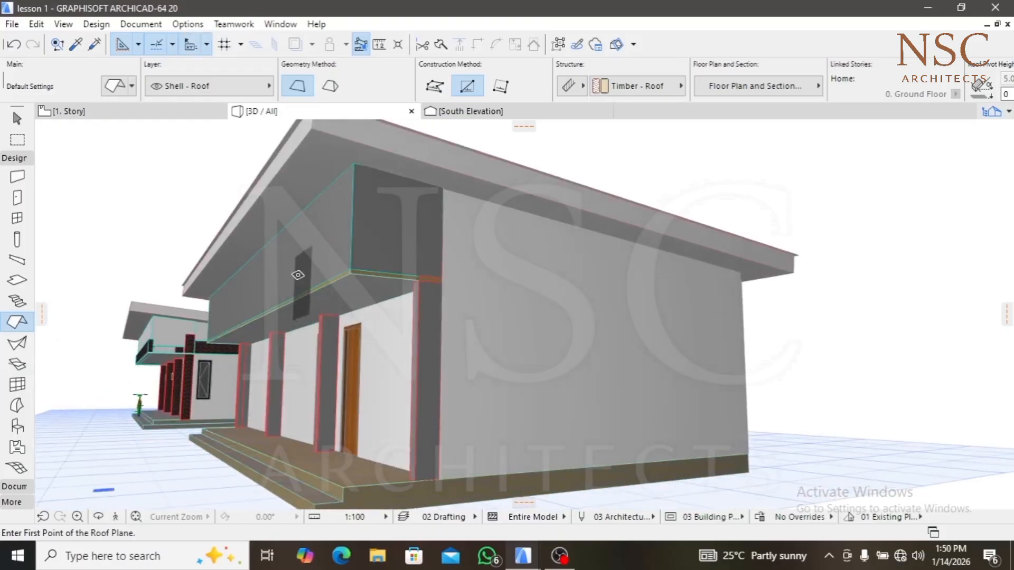
scroll(283, 270, "down", 2)
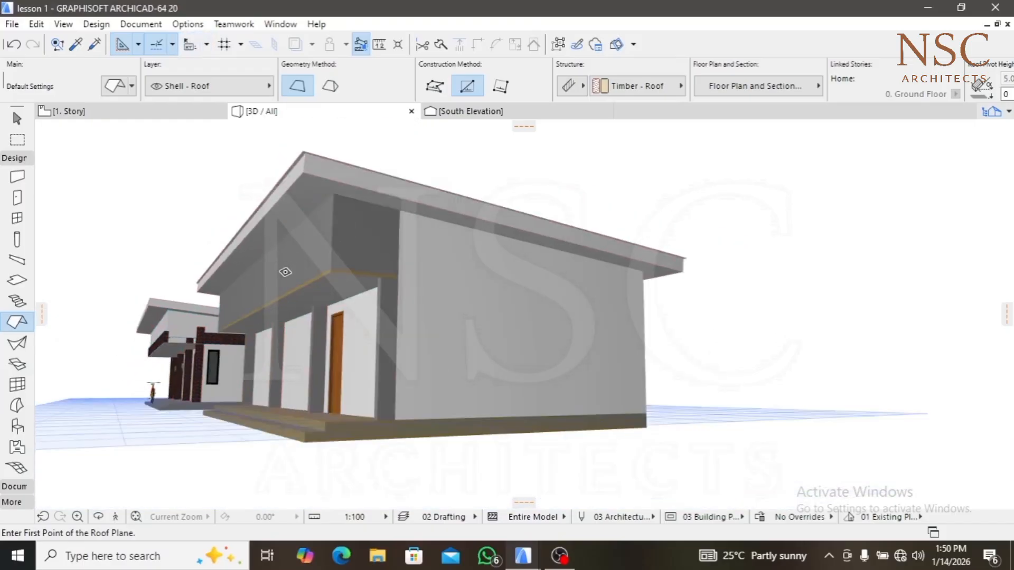
middle_click_drag(285, 269, 330, 288, "shift")
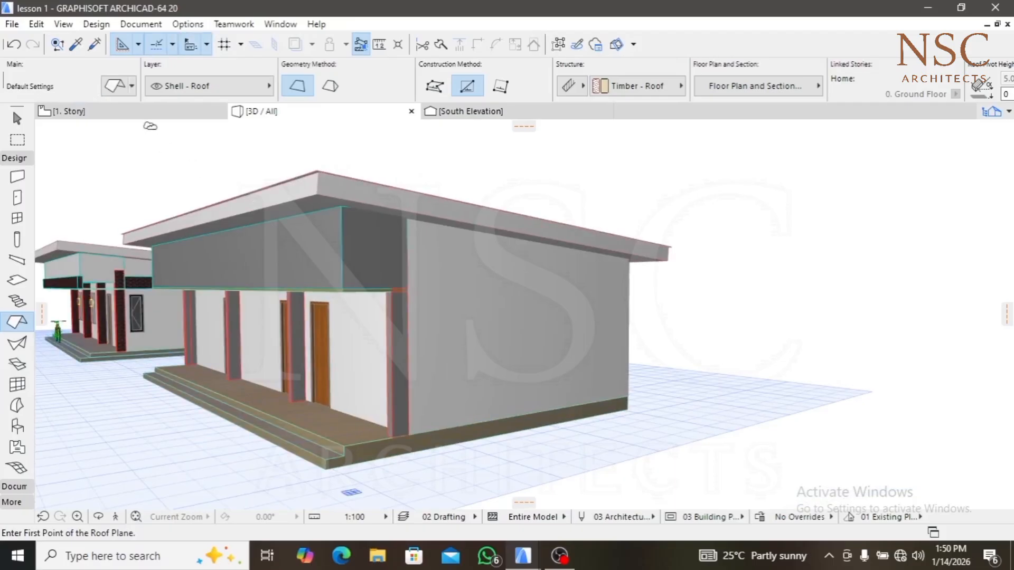
Return to the floor plan and switch from the 1. Story to the Ground Floor
left_click(84, 112)
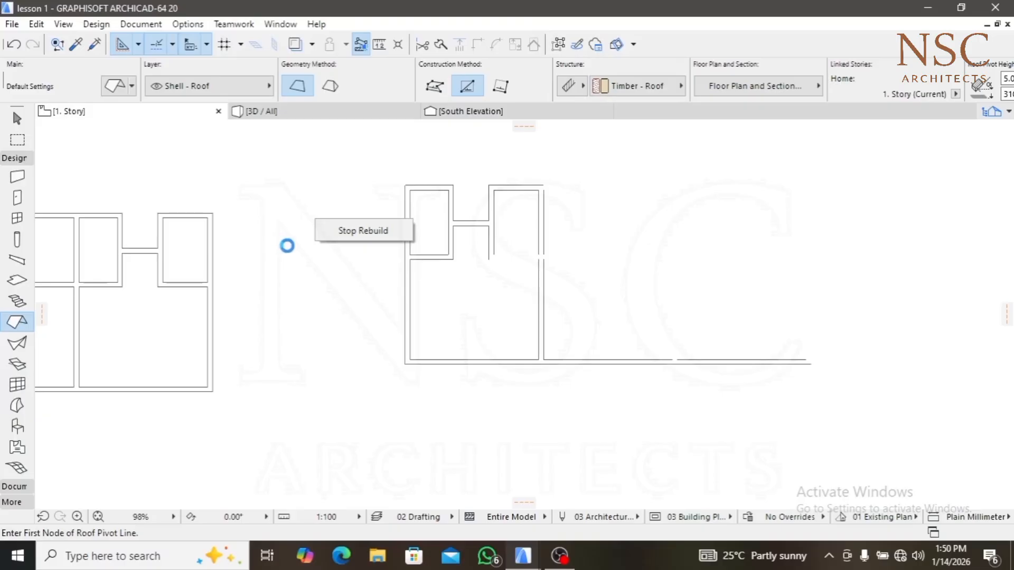
left_click(288, 214)
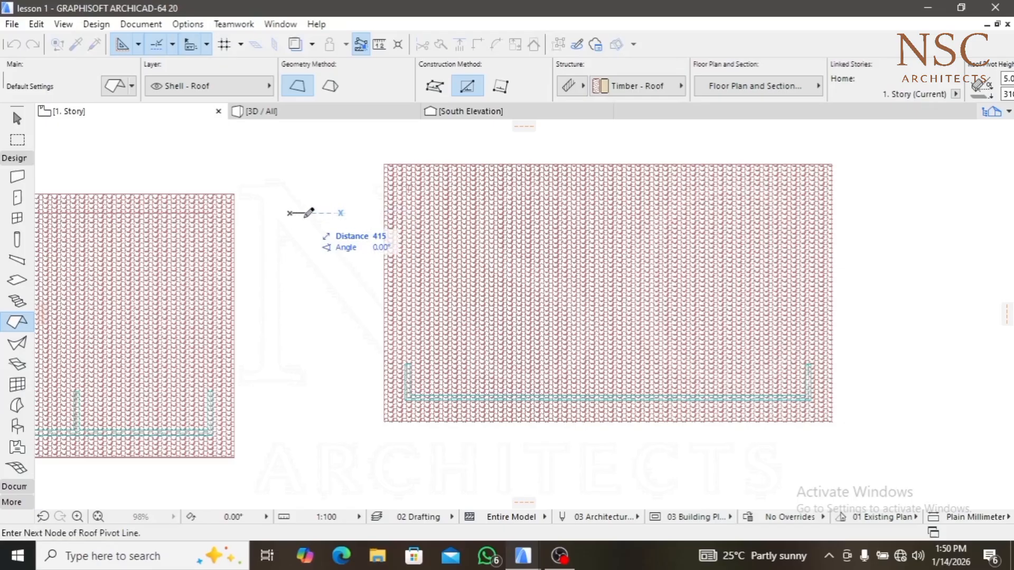
key("Escape")
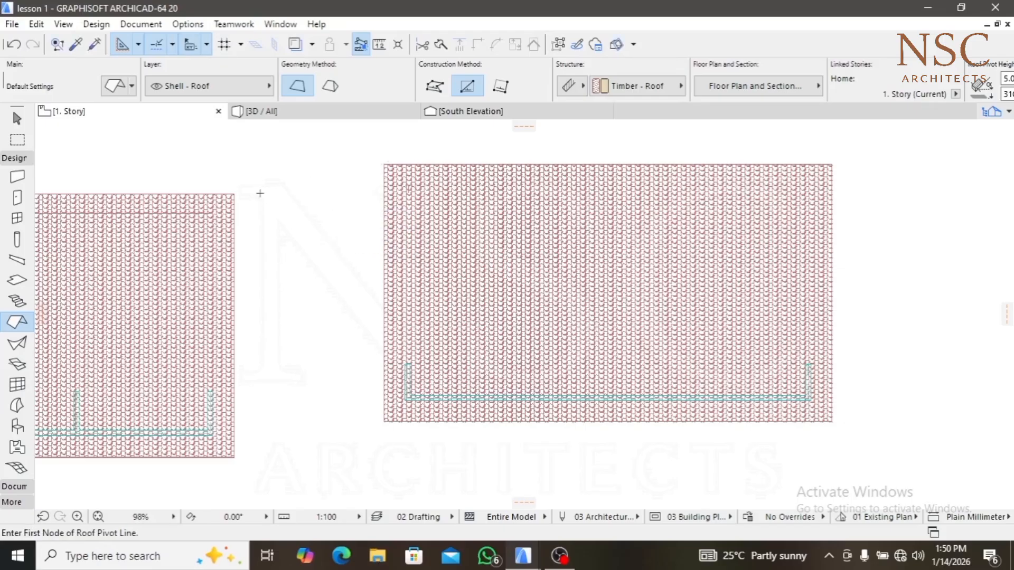
right_click(88, 110)
left_click(132, 257)
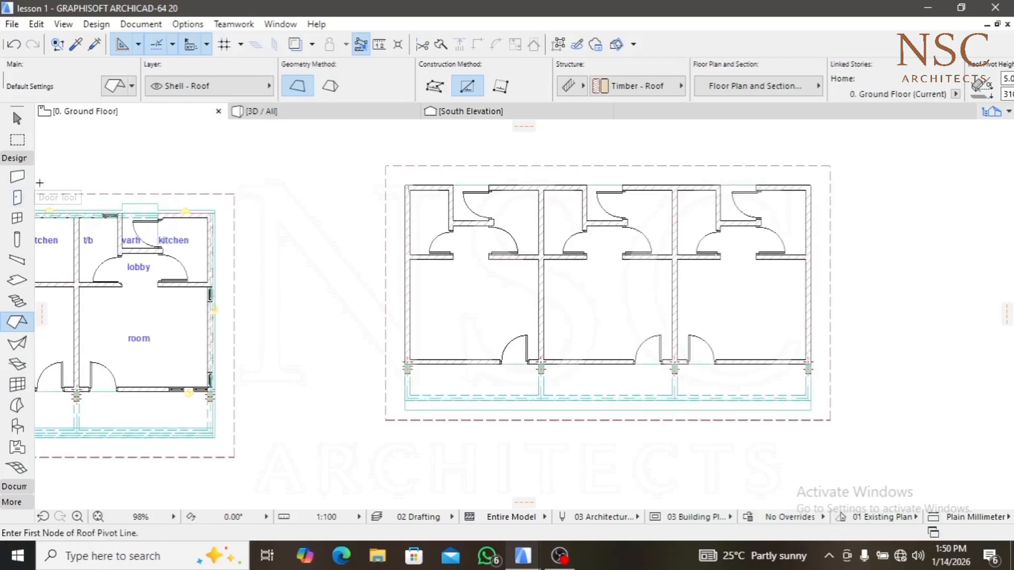
Choose IFC Window - Single Panel from the built-in IFC.apx library in the default settings of the Window tool
left_click(17, 218)
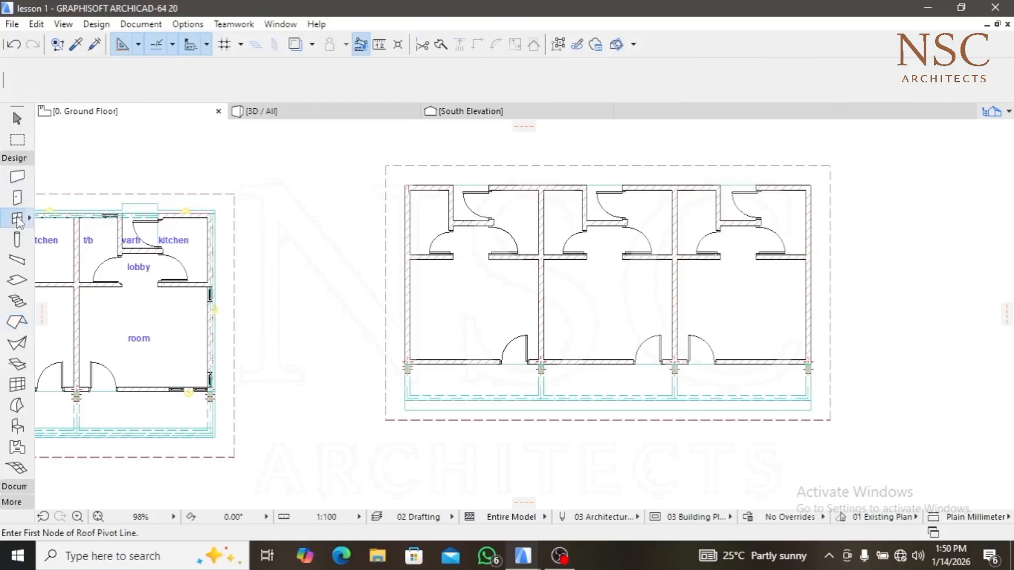
left_click(114, 86)
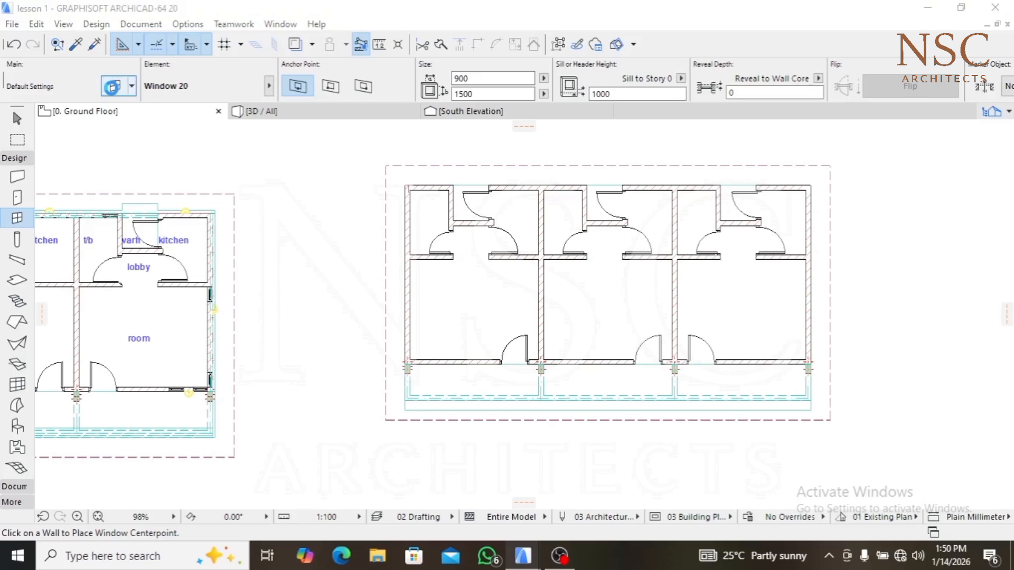
scroll(327, 231, "down", 2)
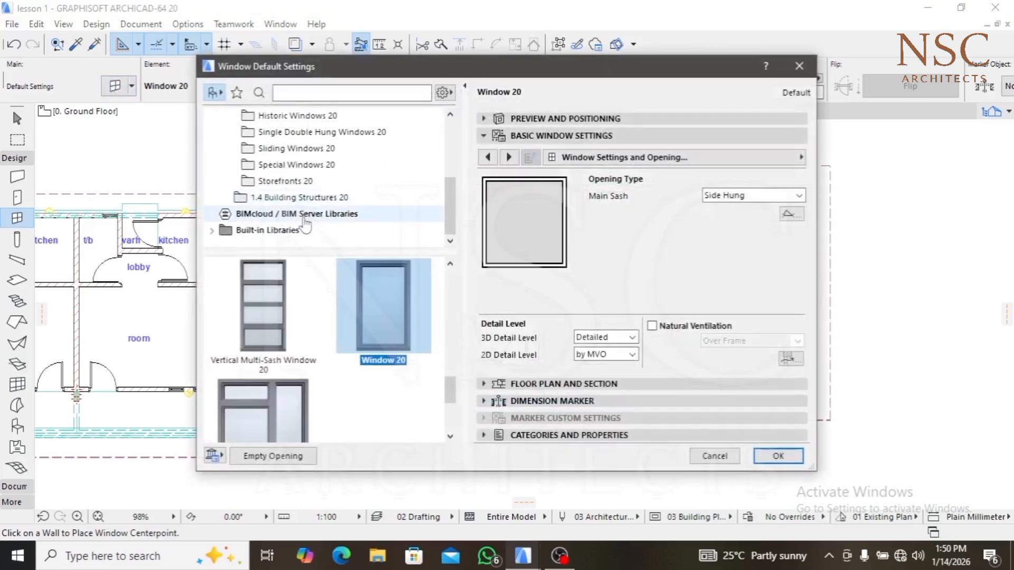
double_click(298, 230)
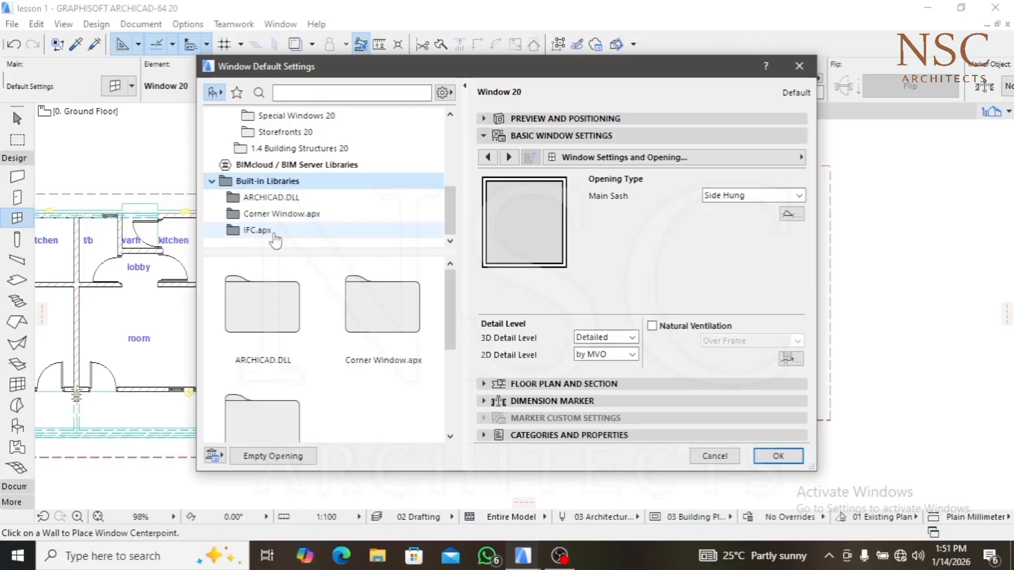
left_click(273, 234)
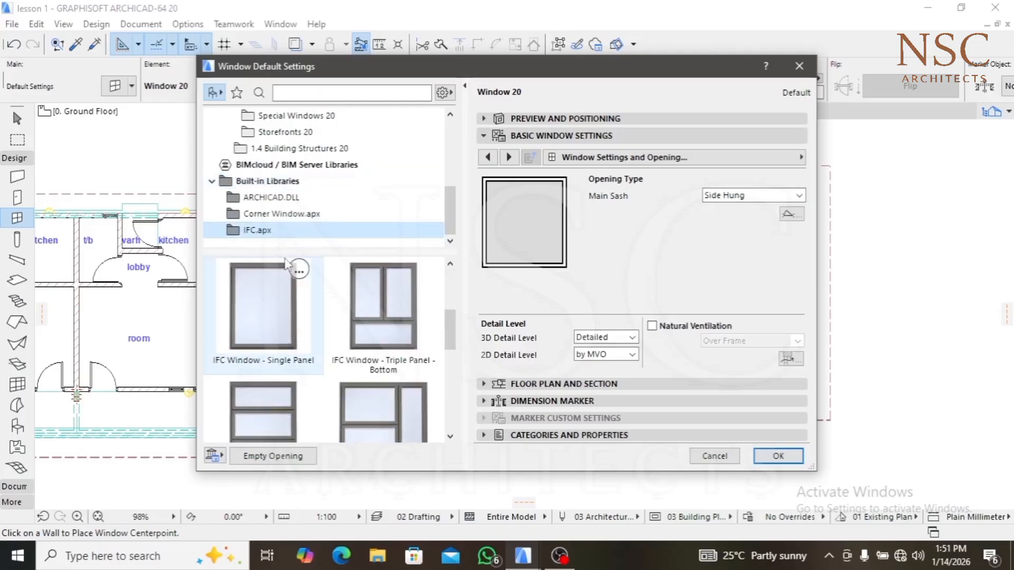
scroll(277, 274, "down", 2)
scroll(274, 279, "up", 2)
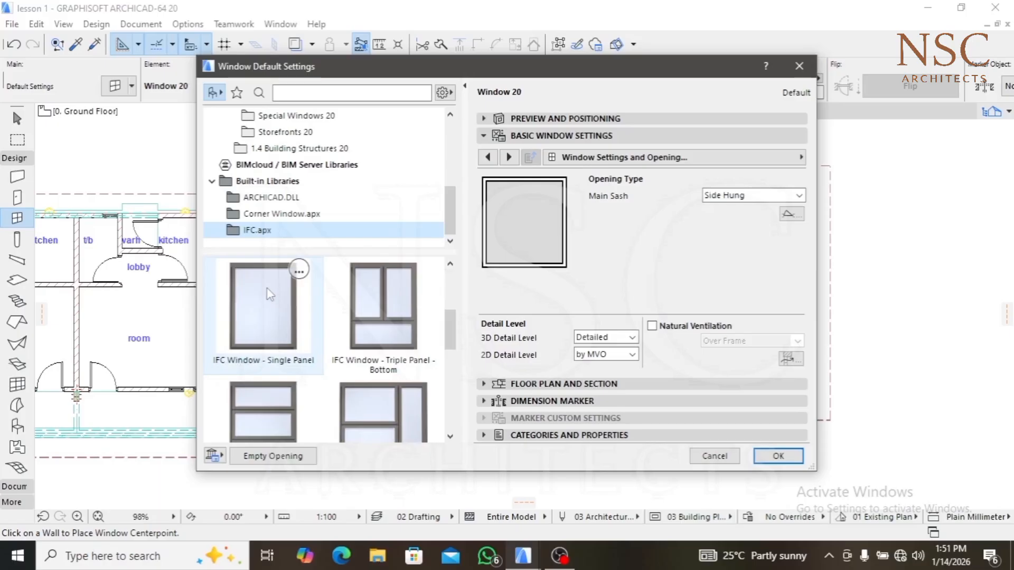
left_click(272, 293)
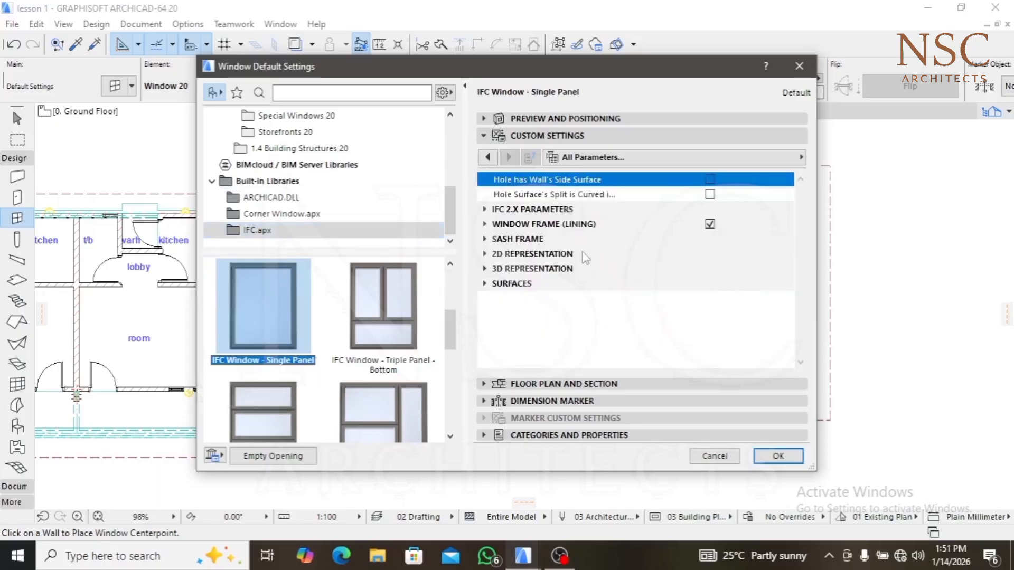
Set the window's sash frame thickness to 0 and clear the sash frame width value
left_click(566, 210)
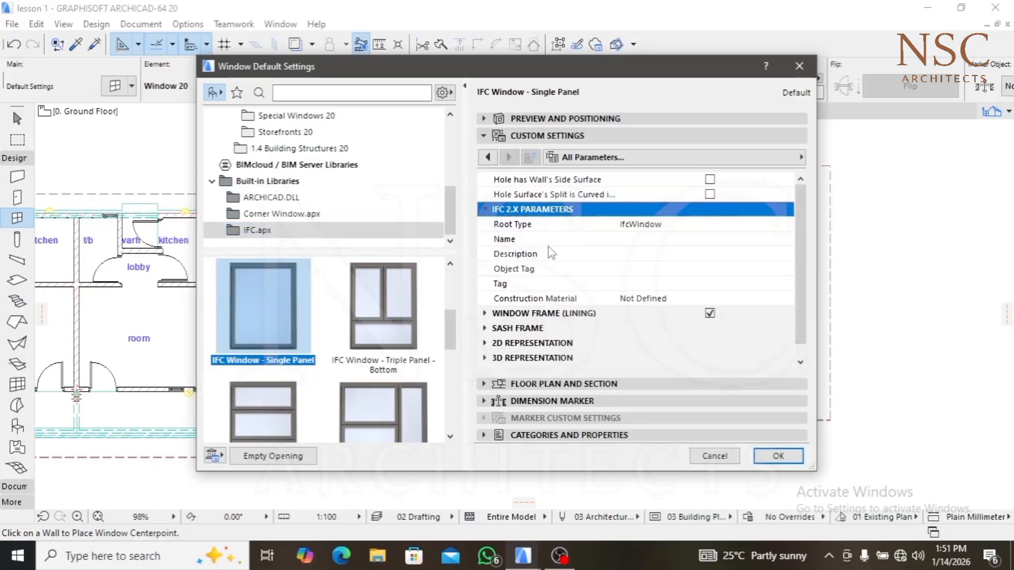
scroll(549, 261, "down", 1)
left_click(526, 302)
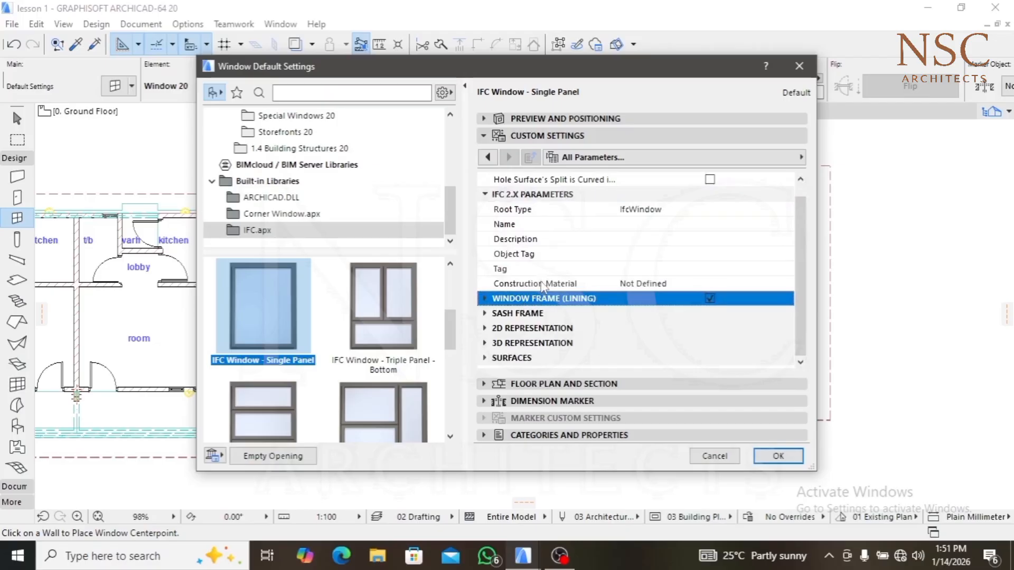
left_click(517, 314)
scroll(689, 258, "down", 2)
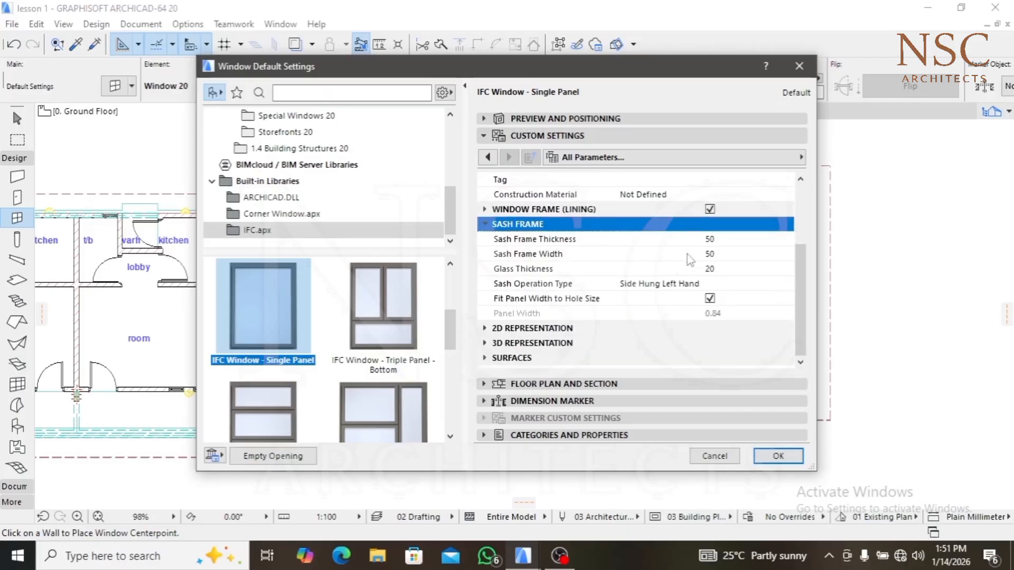
left_click(729, 238)
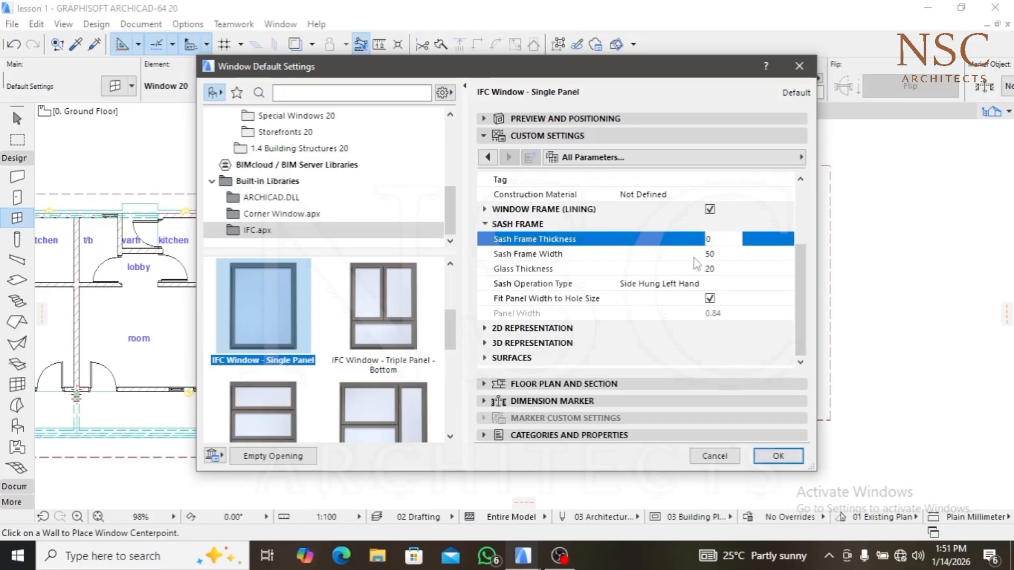
left_click(728, 253)
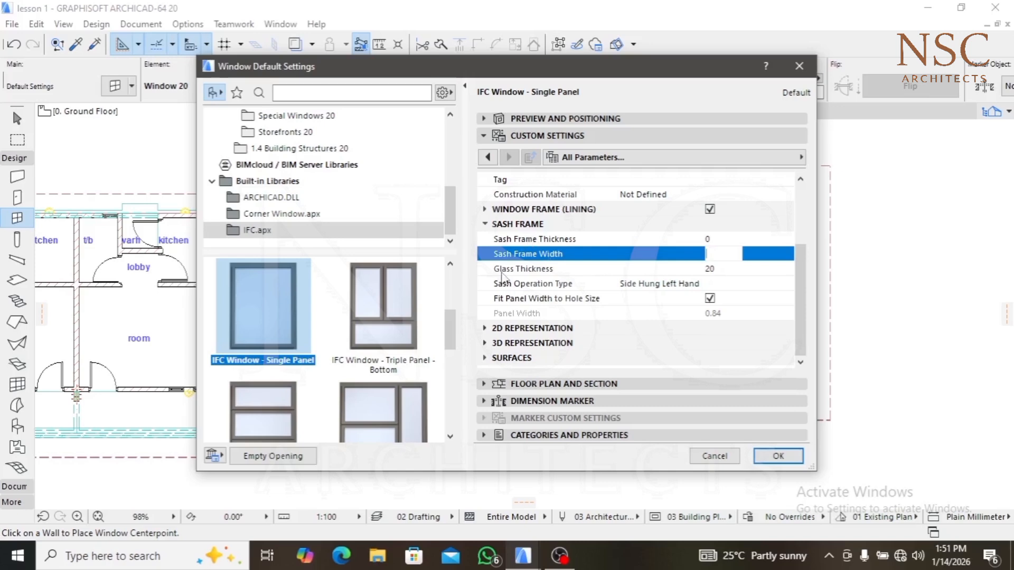
Set the window's 2D representation to symbol pen 120, frame fill pen 21 and sash fill pen 21
left_click(516, 327)
scroll(522, 317, "down", 3)
left_click(772, 240)
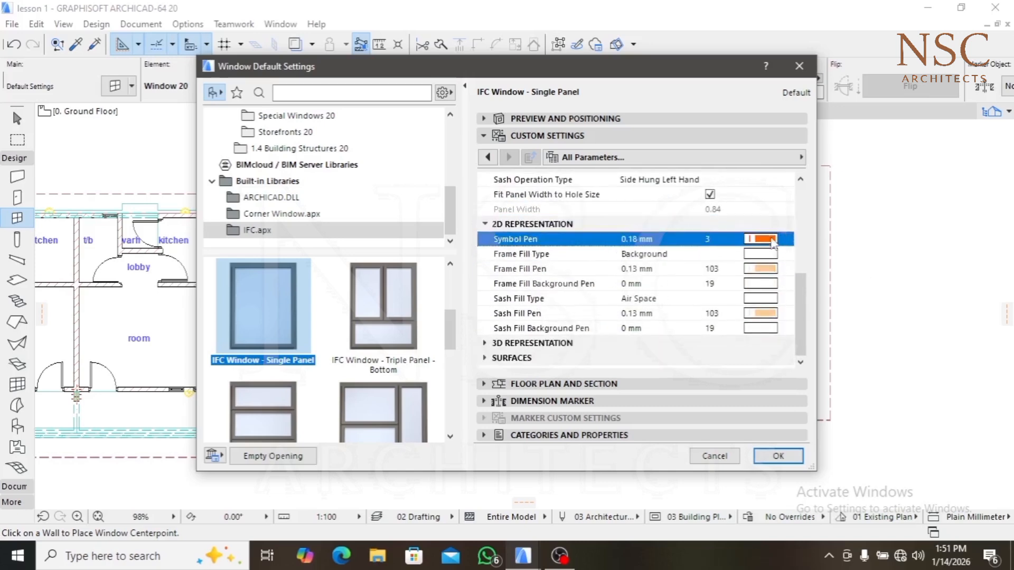
left_click(788, 338)
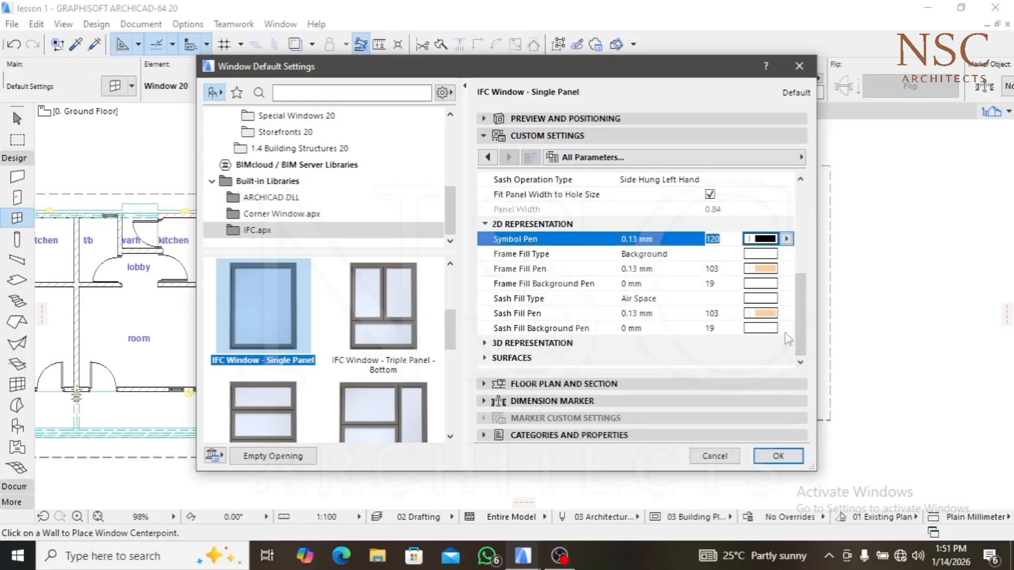
left_click(763, 268)
left_click(763, 268)
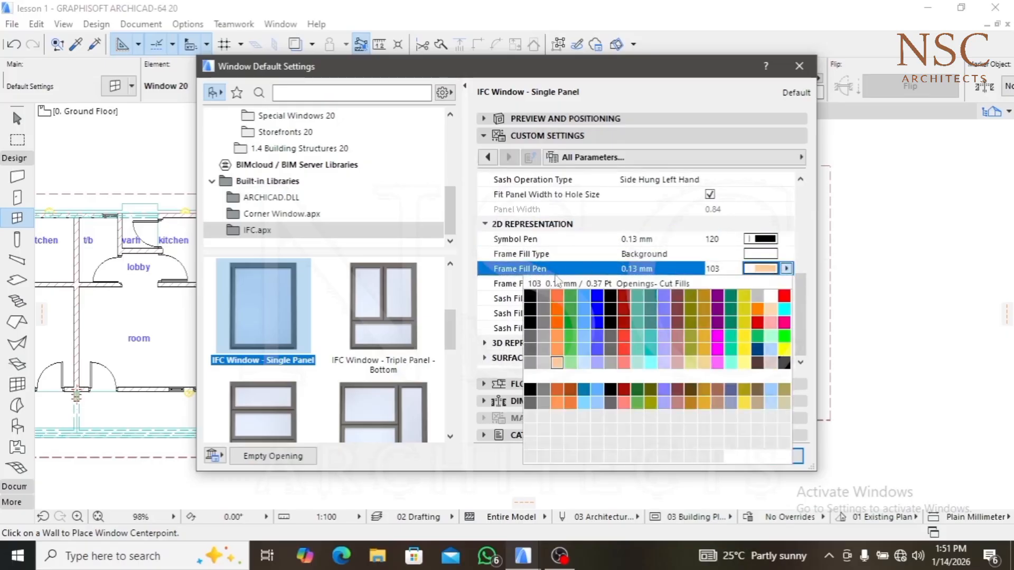
left_click(530, 308)
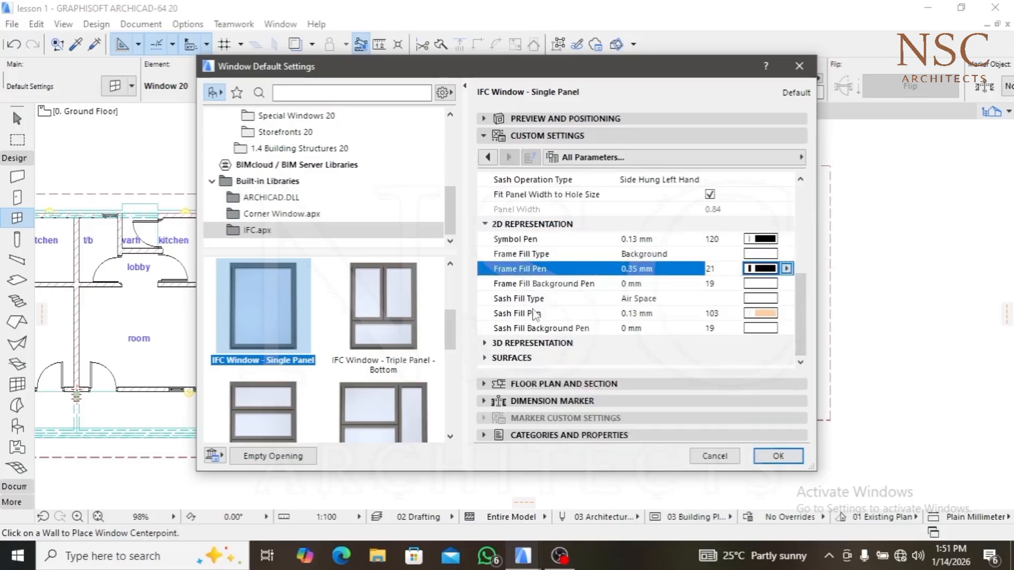
left_click(768, 316)
left_click(768, 315)
left_click(530, 359)
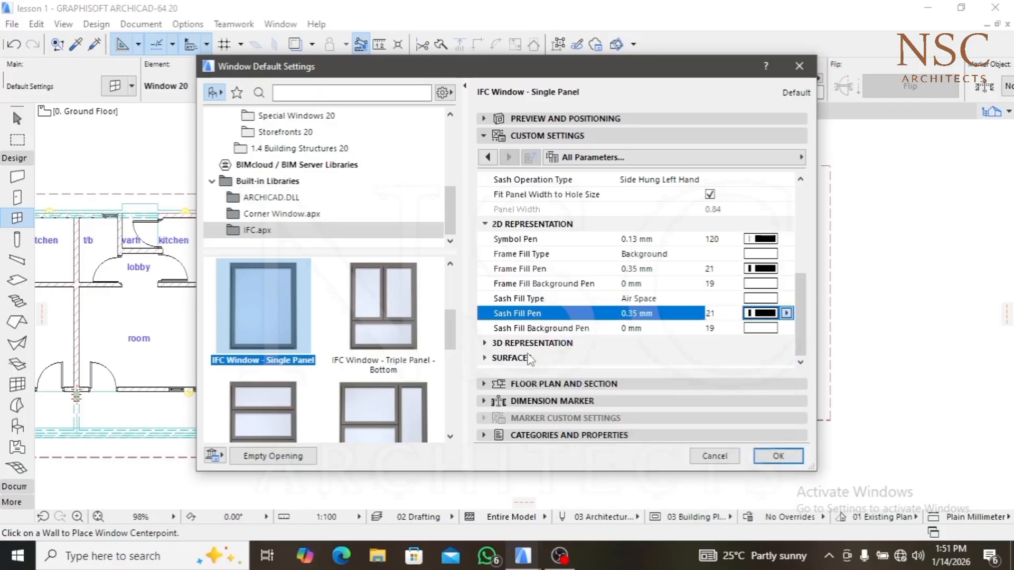
Set both the frame surface and the sash surface of the window to Paint - Ivory Black
left_click(529, 358)
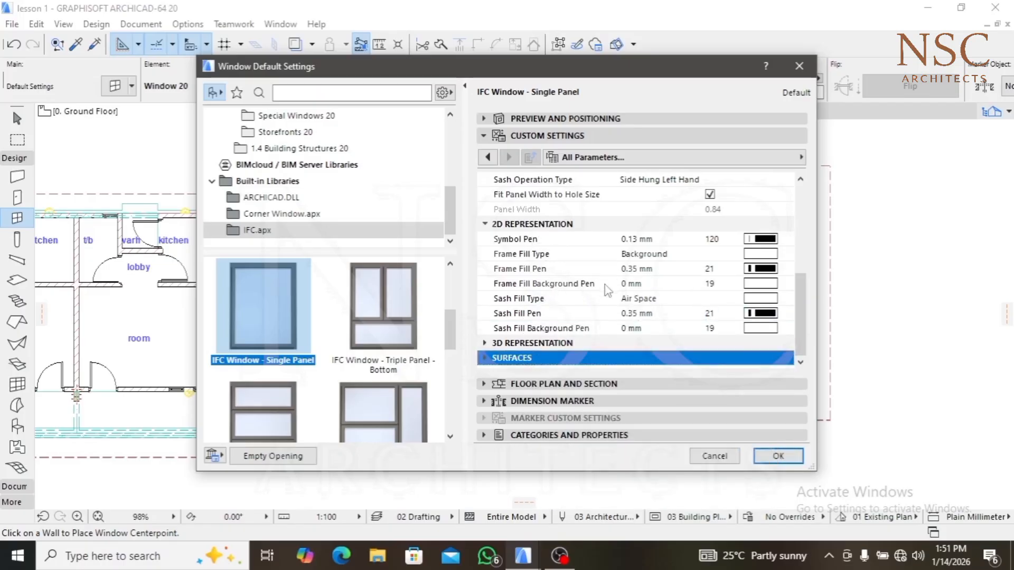
double_click(525, 357)
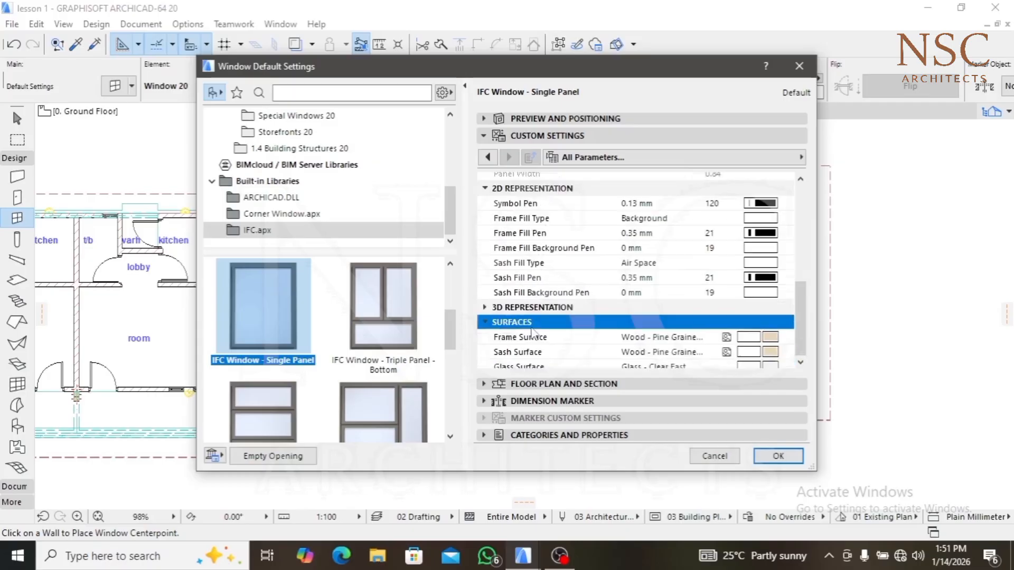
left_click(774, 330)
left_click(773, 330)
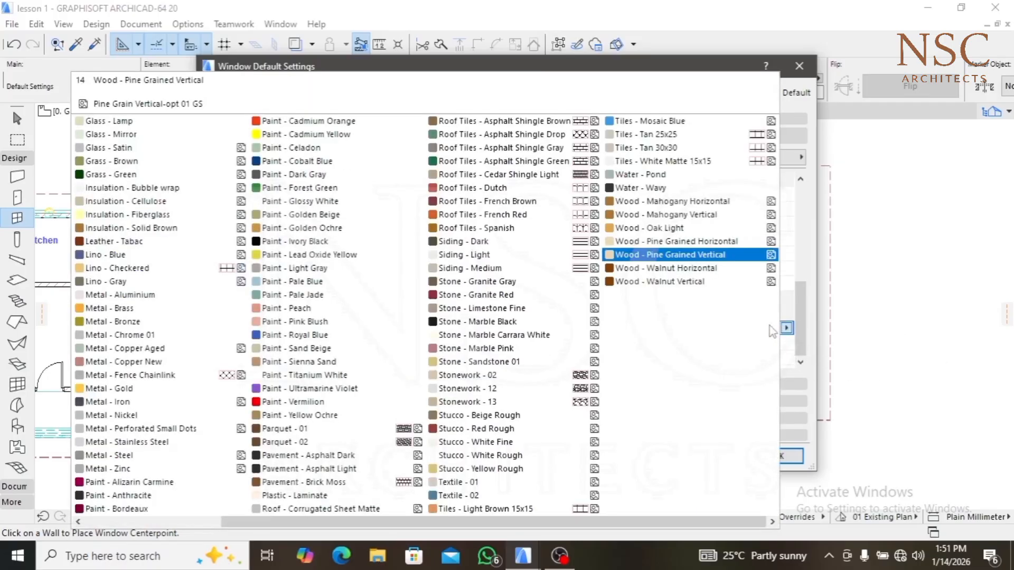
left_click(309, 243)
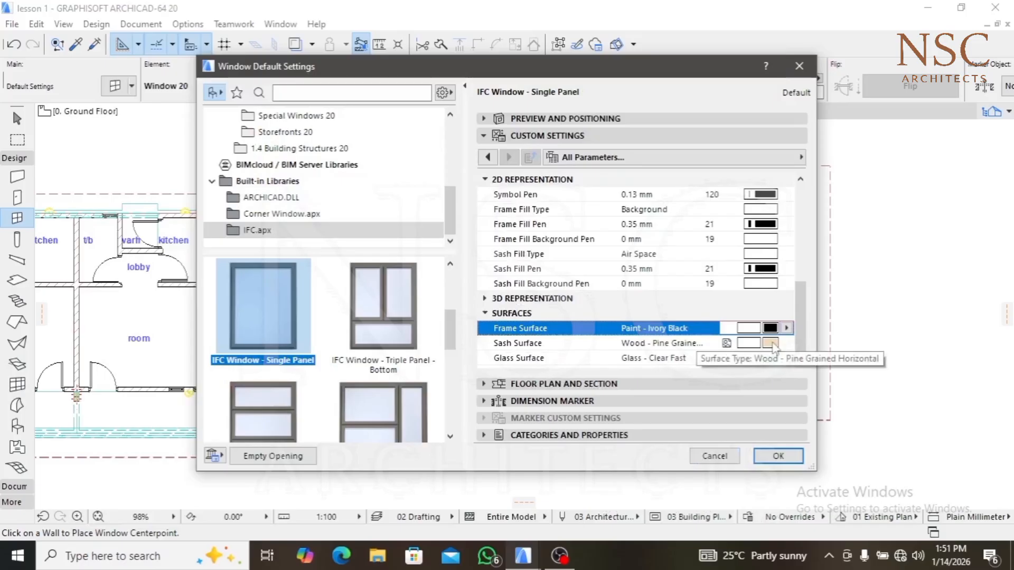
left_click(774, 347)
left_click(282, 242)
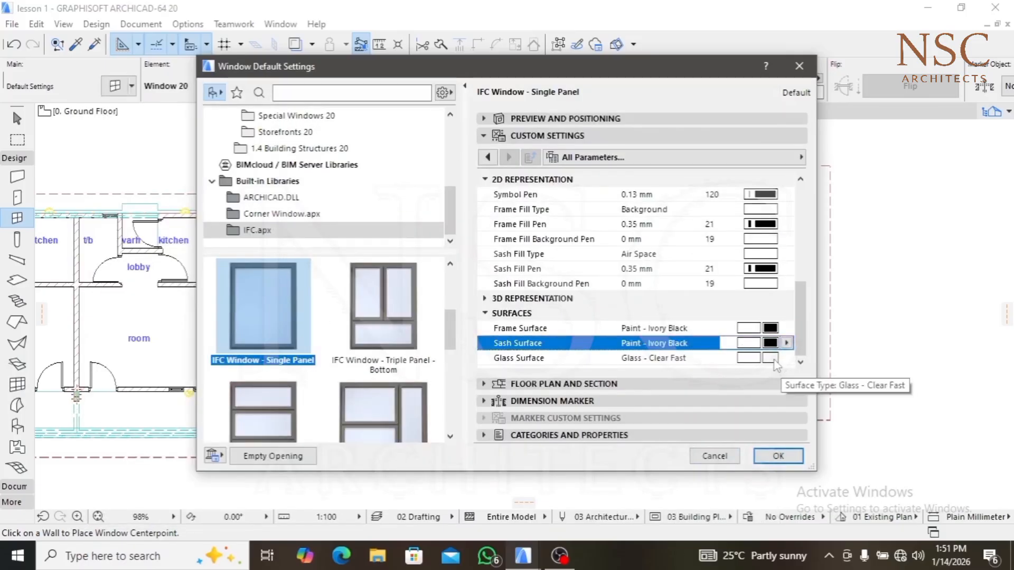
Set the window's glass surface to Water - Wavy and apply the default settings
left_click(773, 360)
left_click(645, 317)
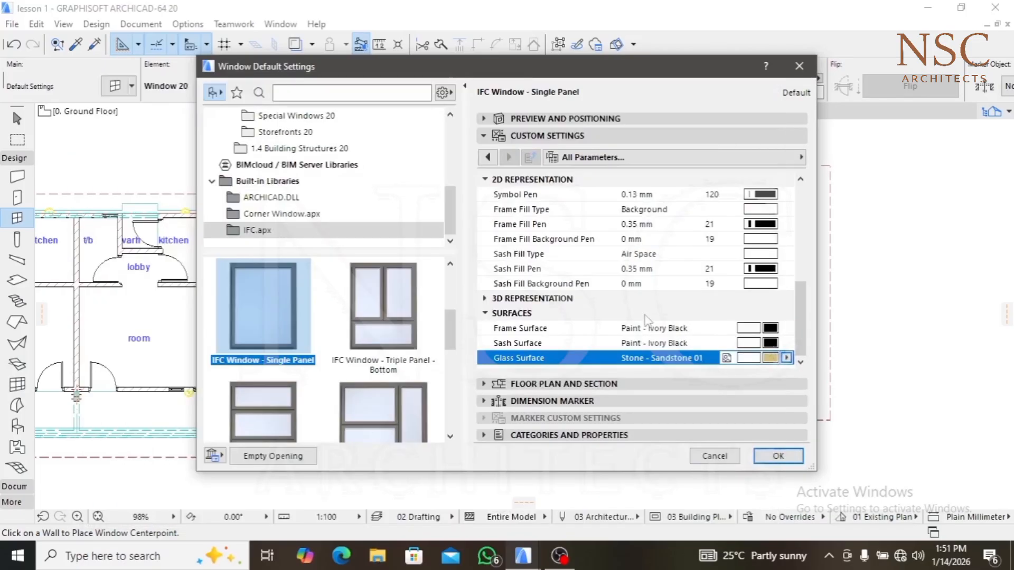
left_click(773, 360)
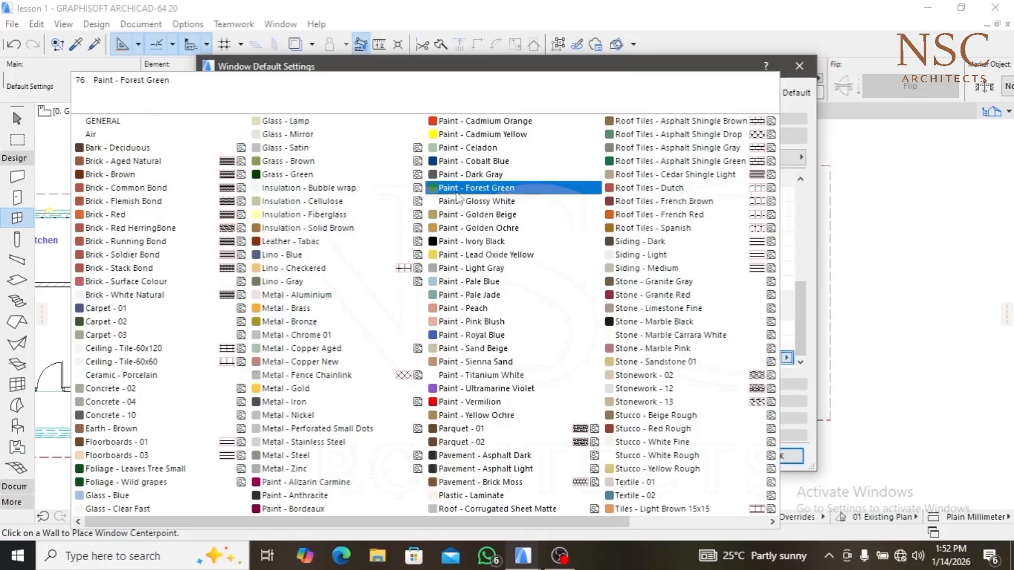
scroll(457, 198, "down", 1)
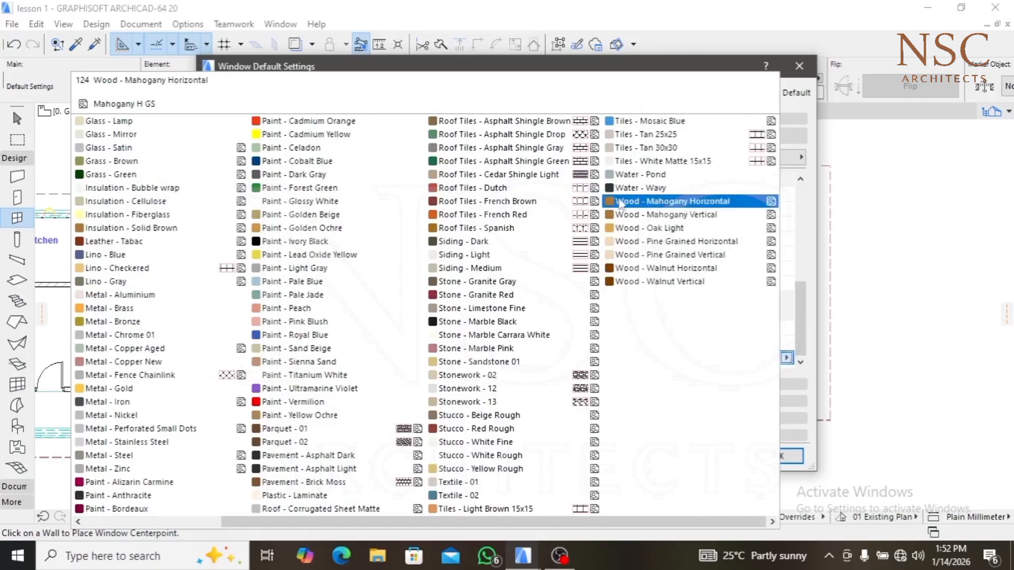
left_click(647, 190)
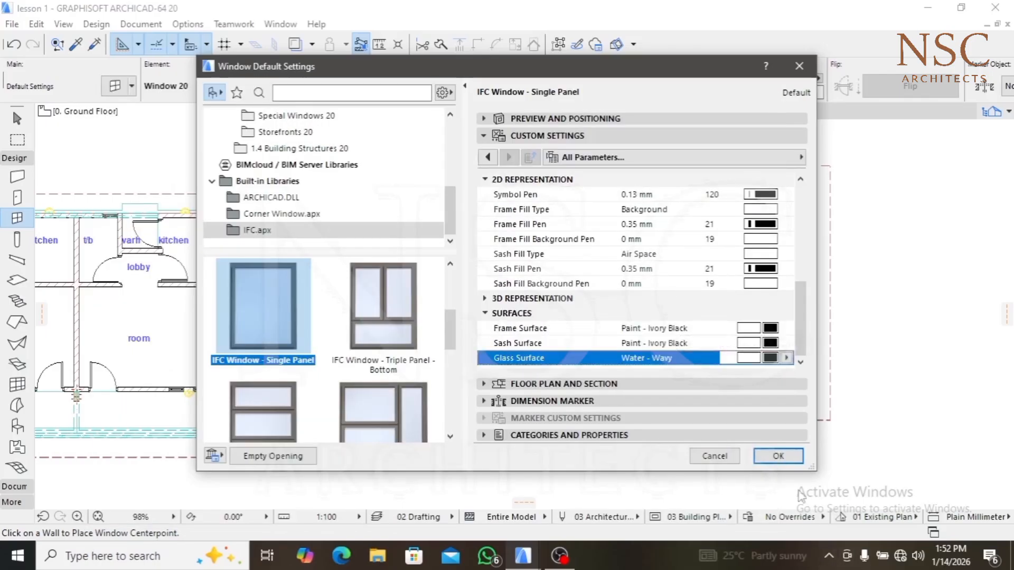
left_click(778, 458)
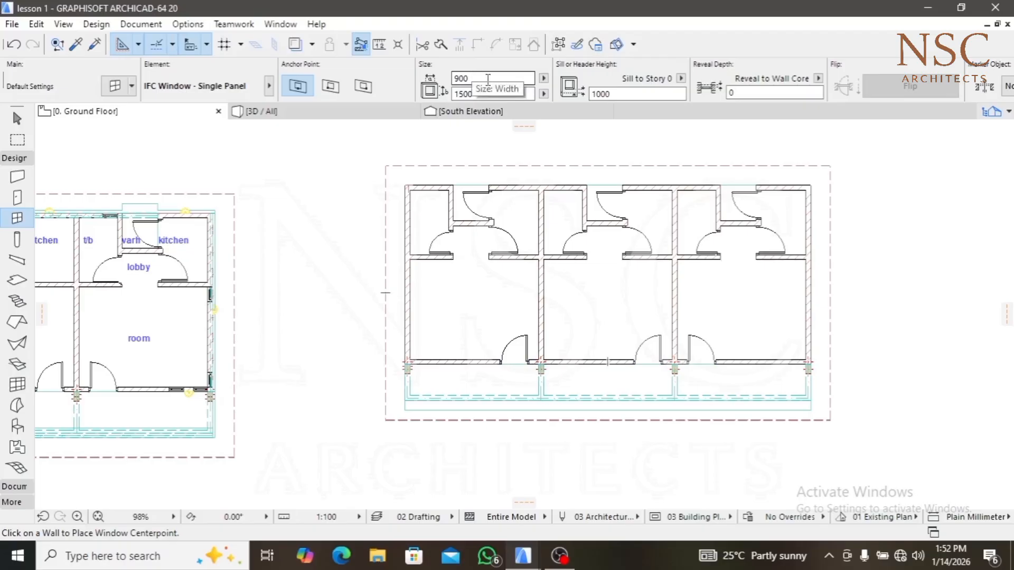
Set the window defaults to width 450, height 1400, sill height 700 and reveal depth 23
left_click(473, 95)
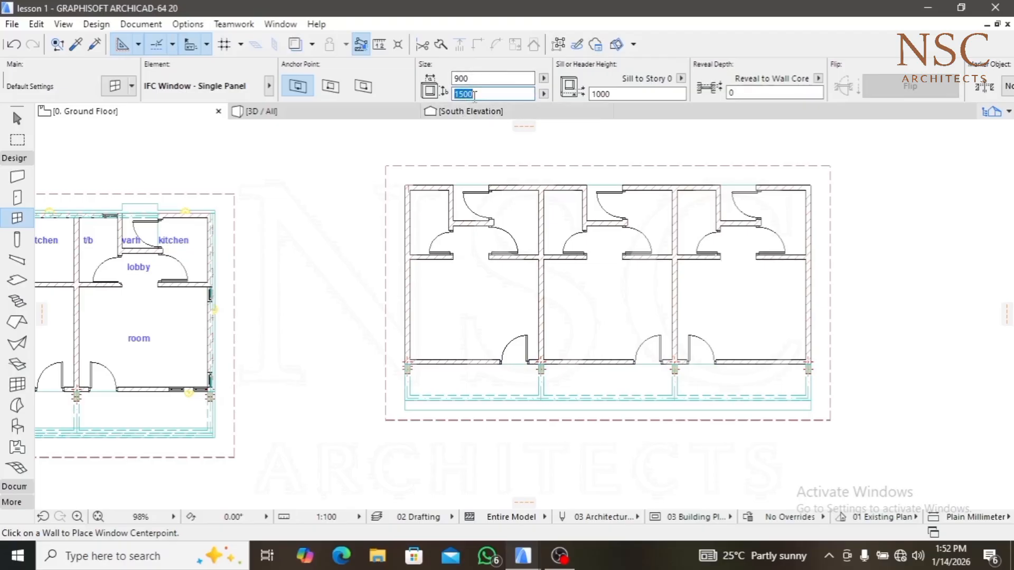
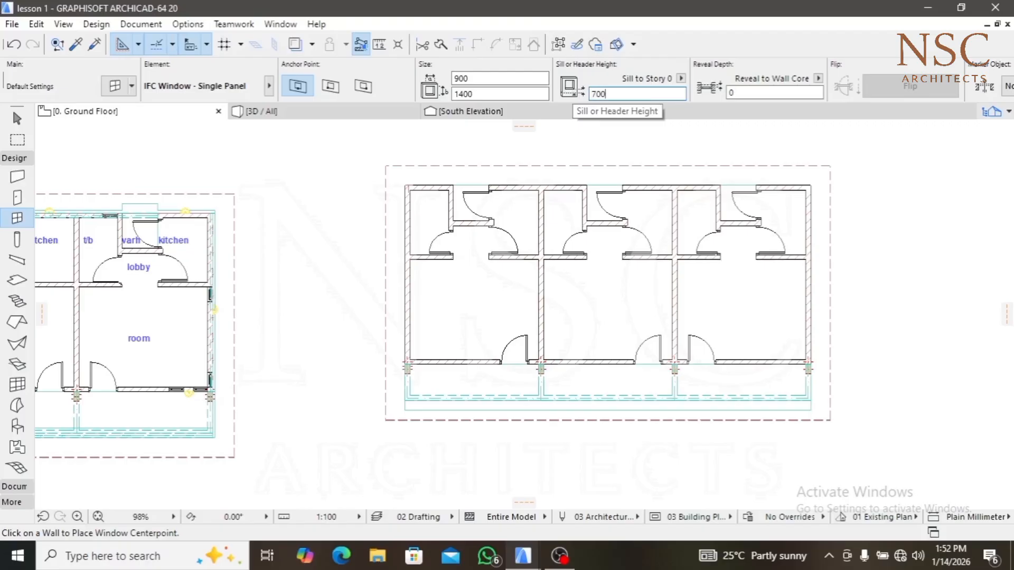
left_click(463, 78)
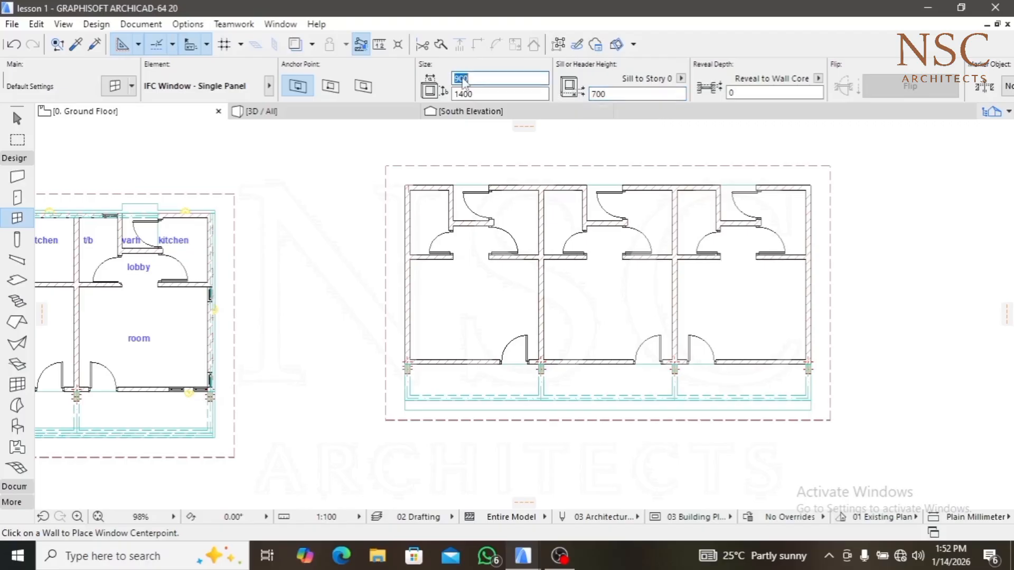
left_click(462, 77)
scroll(214, 373, "up", 4)
scroll(218, 358, "down", 3)
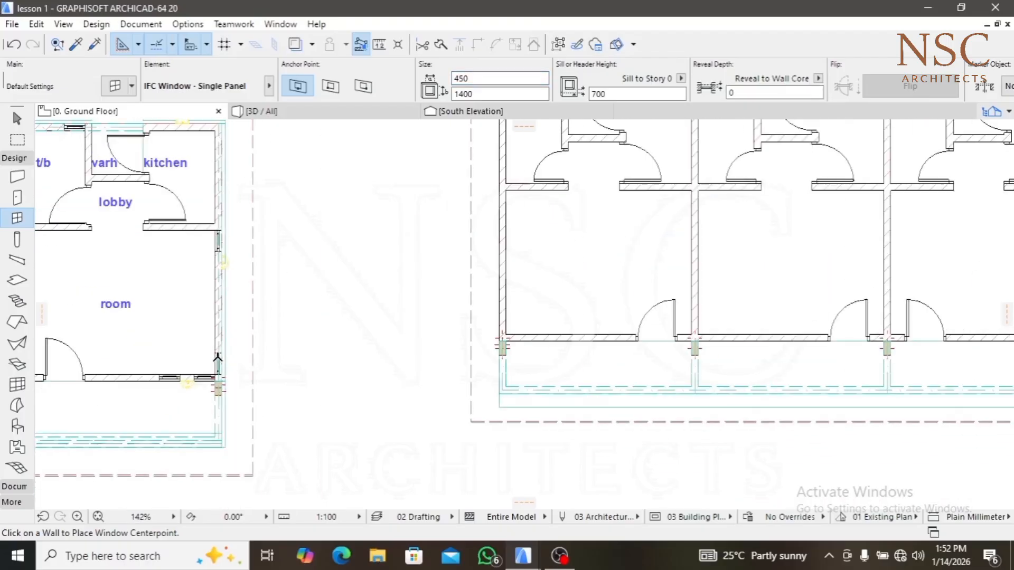
left_click(736, 93)
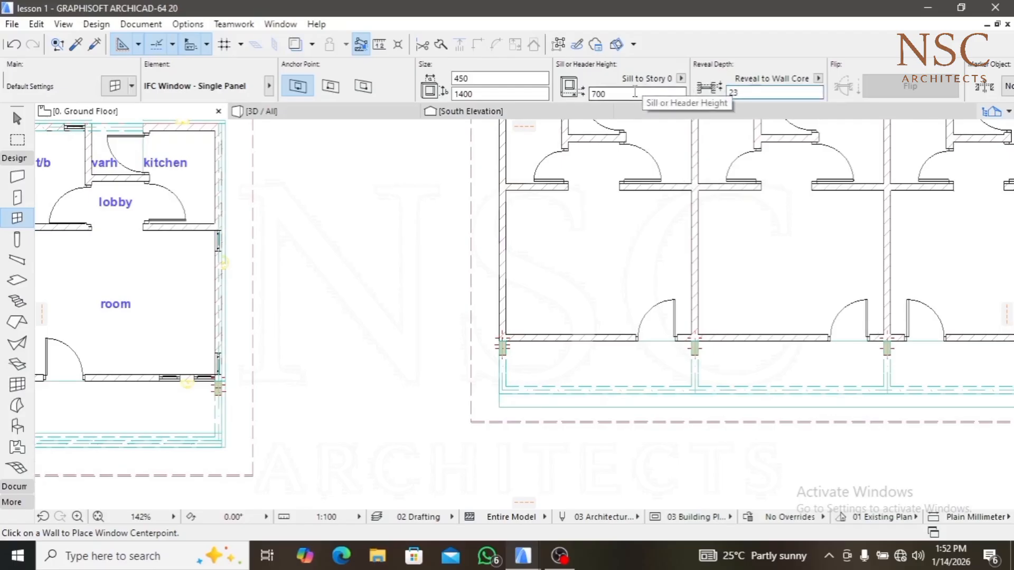
Examine how the windows sit in the front and side walls of the labelled floor plan
scroll(530, 362, "up", 8)
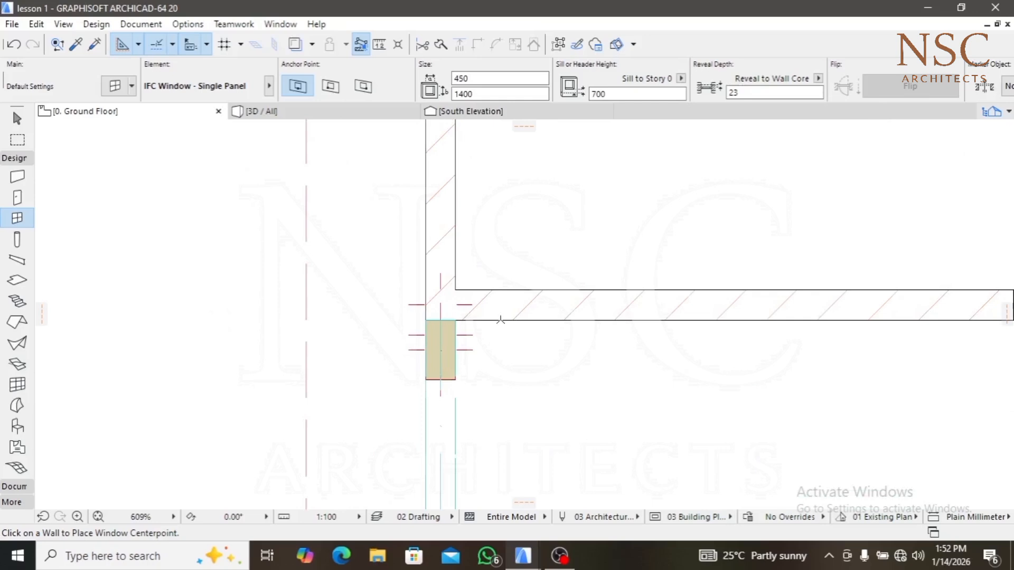
scroll(501, 319, "down", 10)
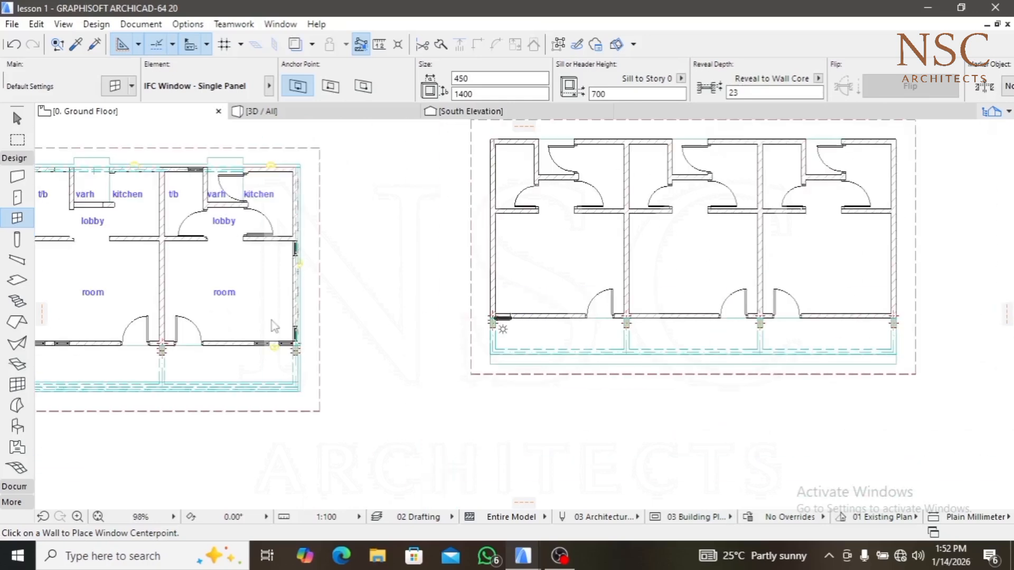
middle_click_drag(271, 320, 586, 319)
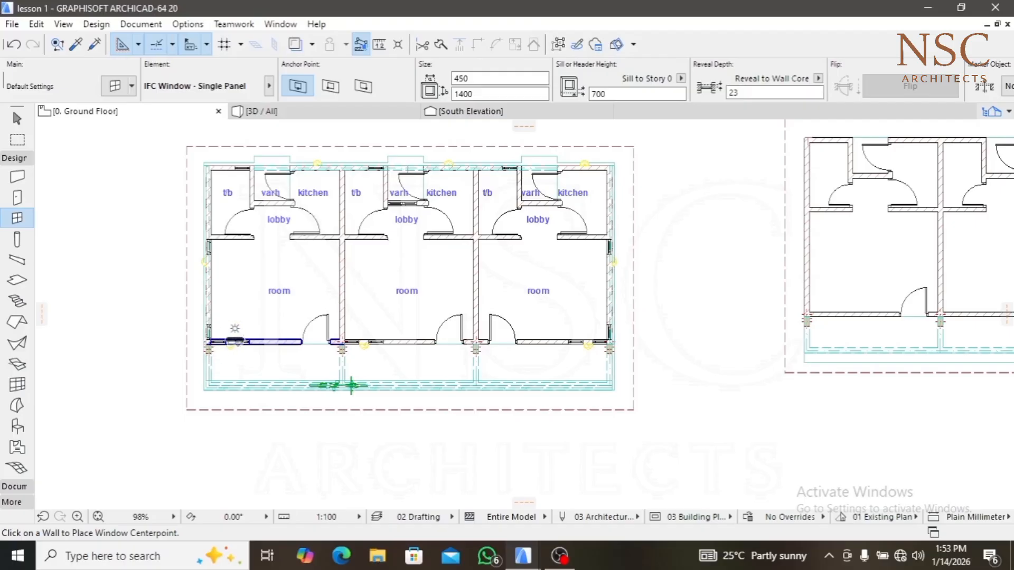
scroll(234, 347, "up", 5)
scroll(201, 319, "up", 4)
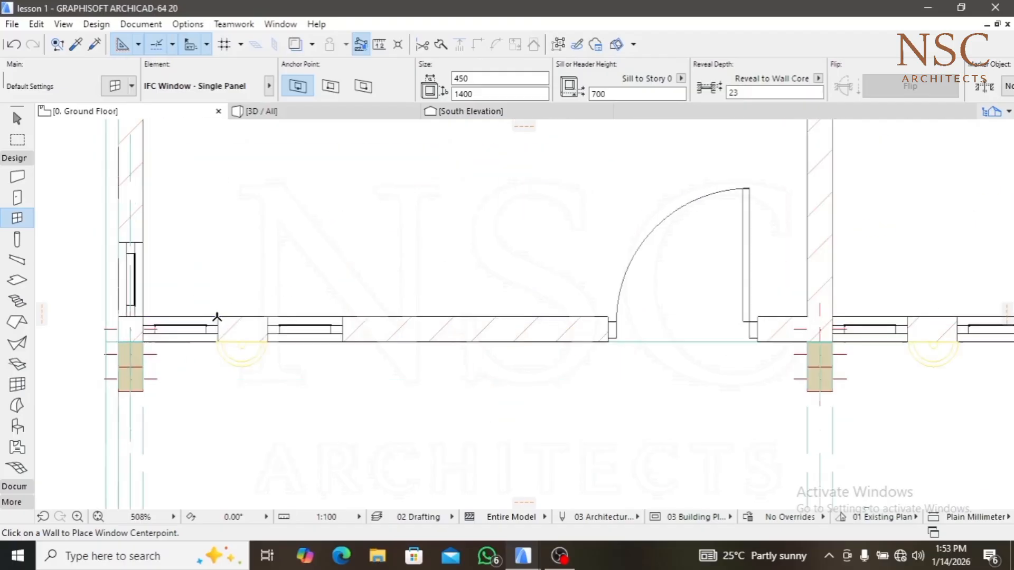
scroll(238, 323, "down", 10)
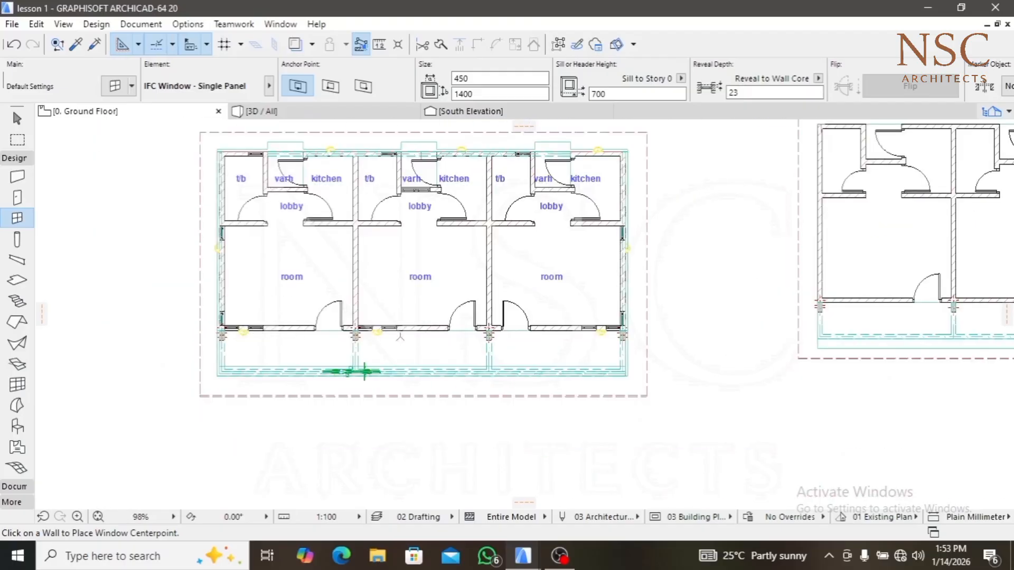
scroll(503, 340, "up", 4)
scroll(800, 315, "up", 1)
Place the window in the unlabelled plan's left outer wall near its front corner, select it, and set its reveal depth to 50
middle_click_drag(775, 315, 443, 338)
scroll(607, 228, "up", 7)
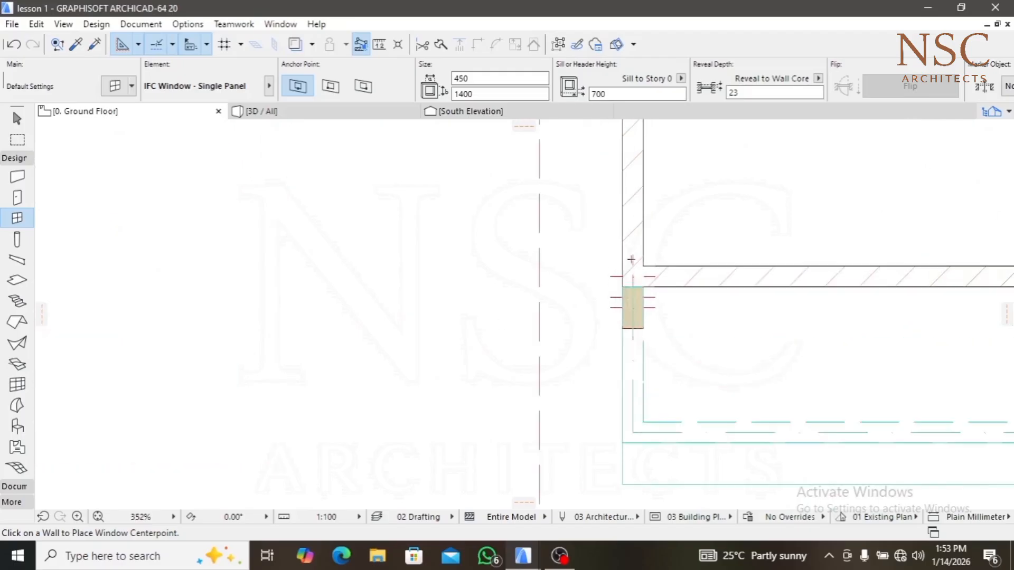
left_click(617, 216)
left_click(573, 257)
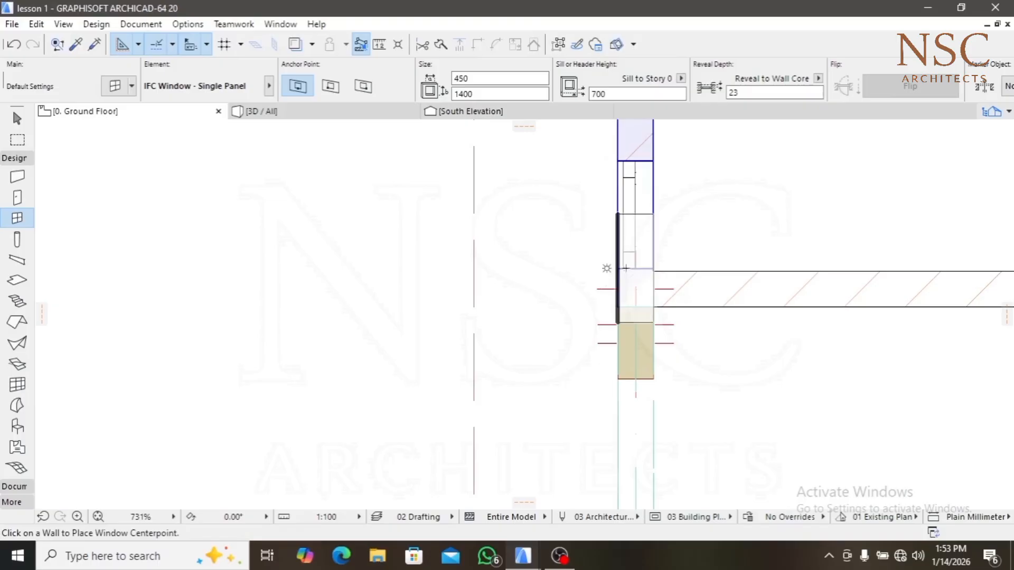
left_click(654, 268, "shift")
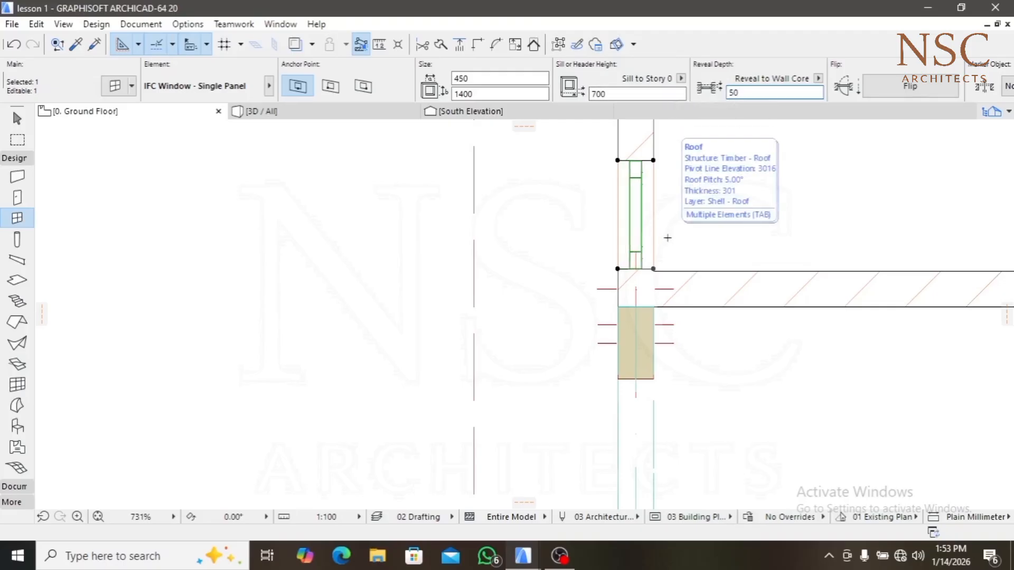
Move the window along the left outer wall until its front end meets the front wall's inner face
scroll(666, 238, "down", 1)
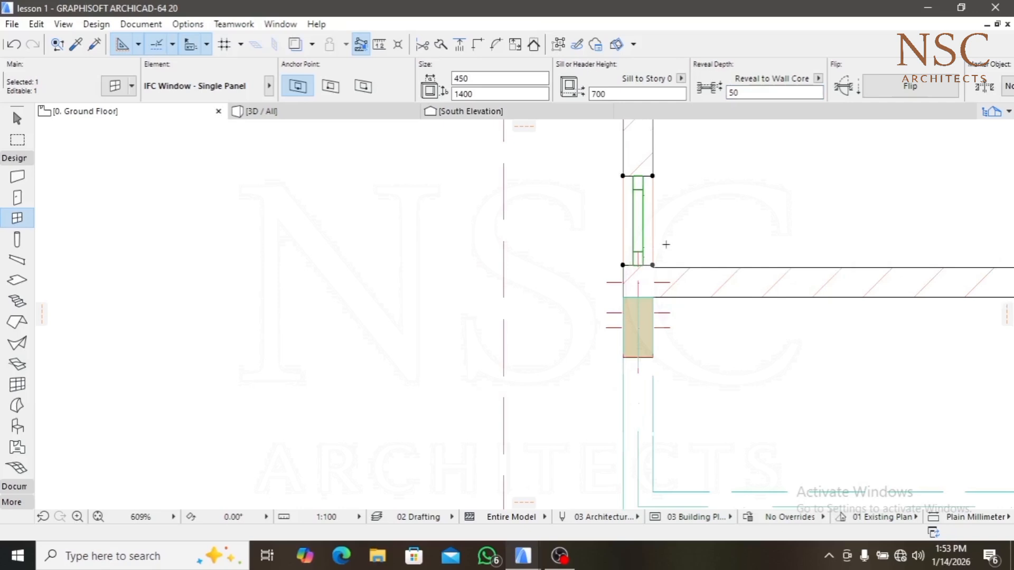
scroll(666, 245, "up", 10)
left_click(655, 258)
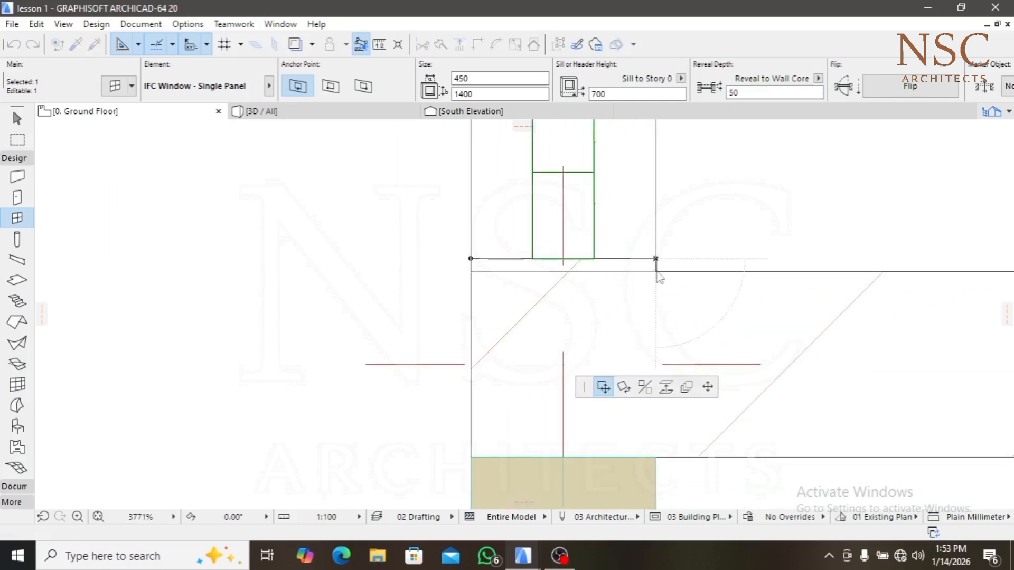
left_click(658, 270)
scroll(459, 262, "down", 15)
scroll(483, 247, "up", 4)
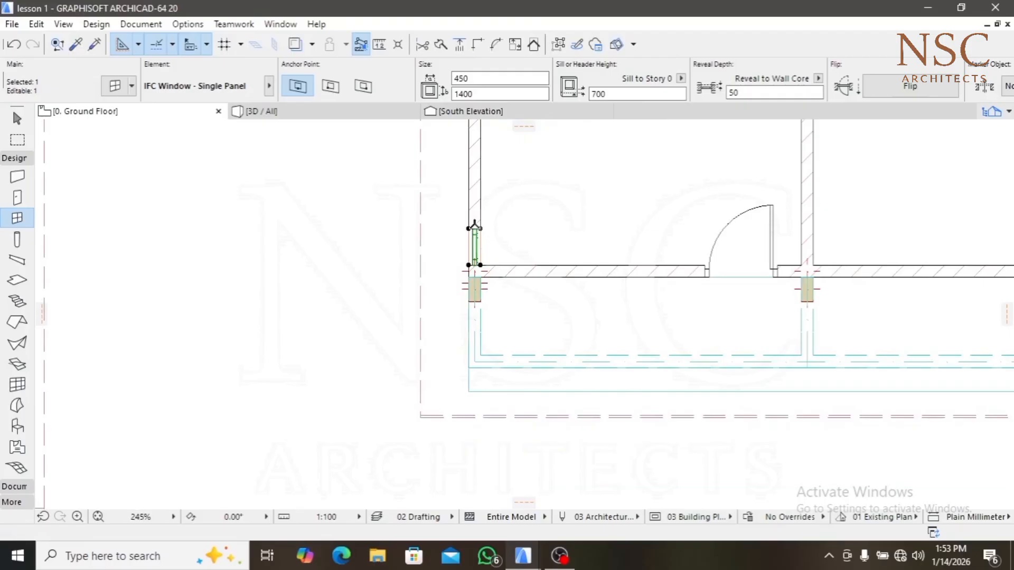
Try to copy the window to the rear inner corner of the left outer wall
scroll(474, 226, "up", 1)
scroll(469, 344, "down", 8)
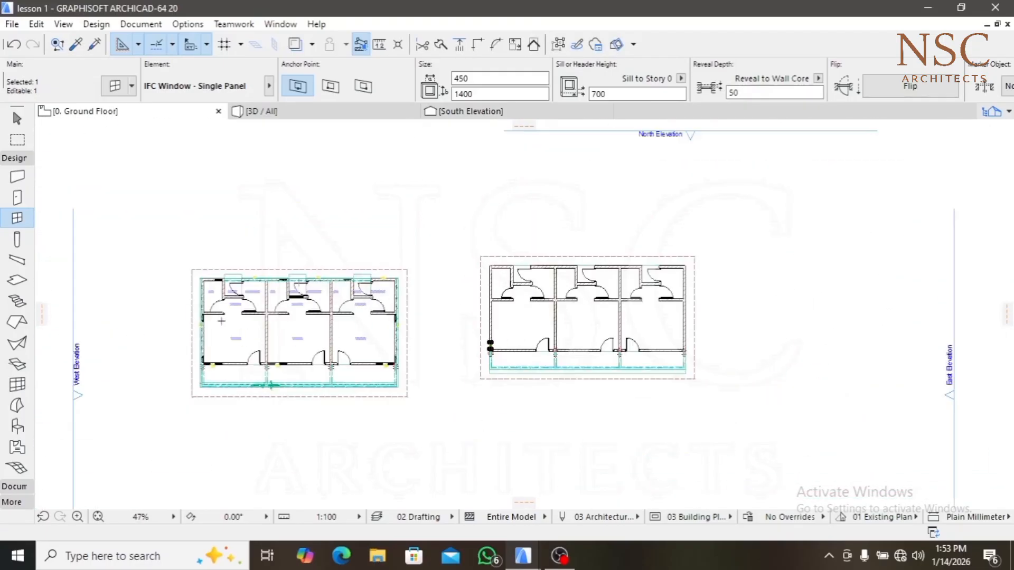
scroll(210, 288, "up", 5)
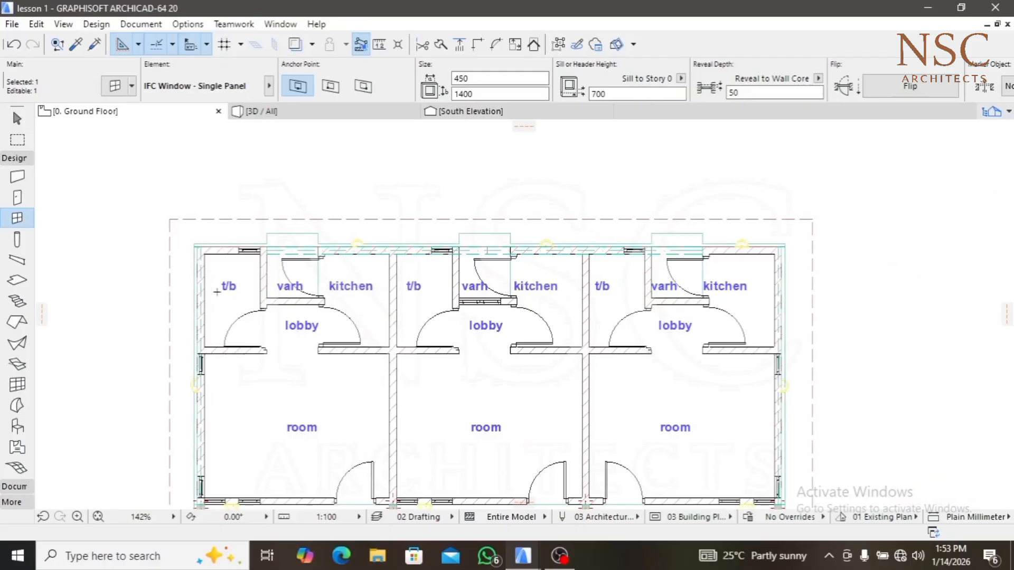
scroll(623, 386, "up", 6)
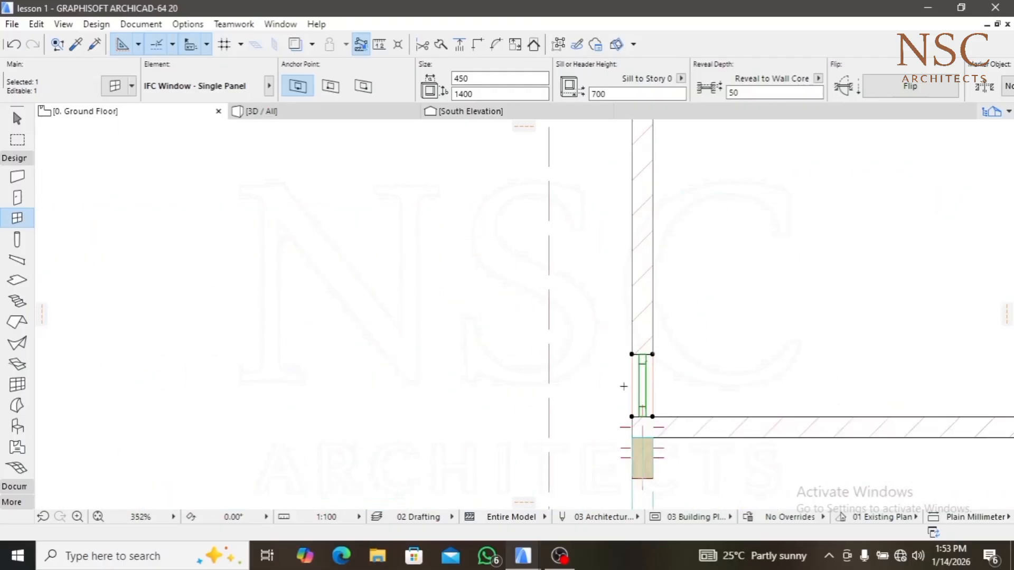
left_click(632, 354)
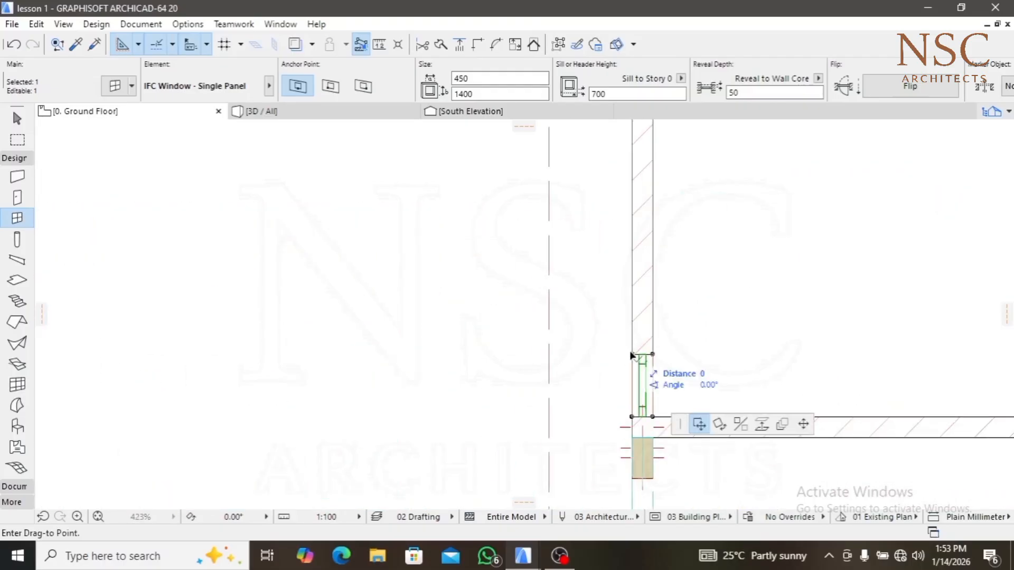
key("Escape")
middle_click_drag(626, 209, 609, 262)
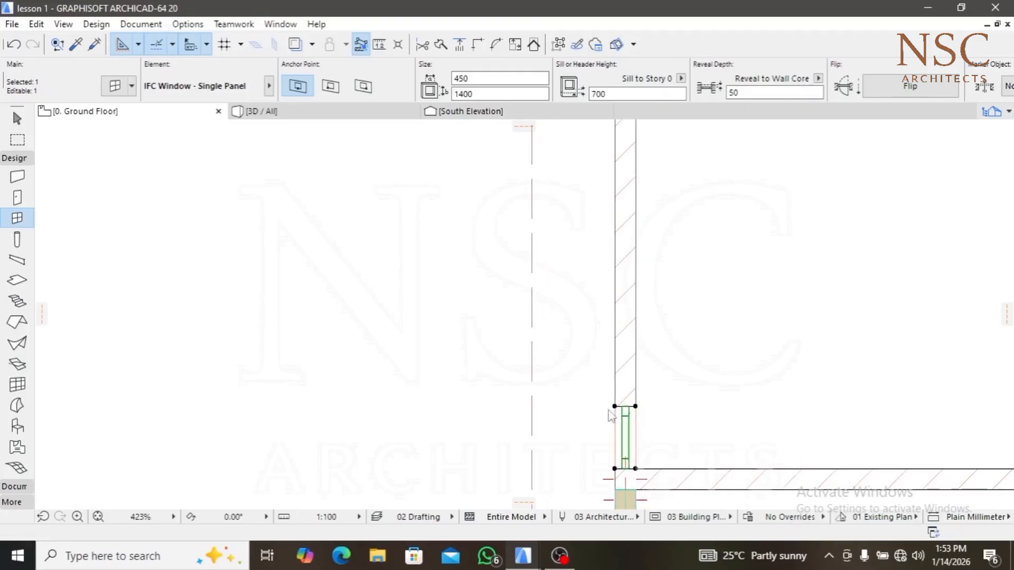
left_click(614, 406)
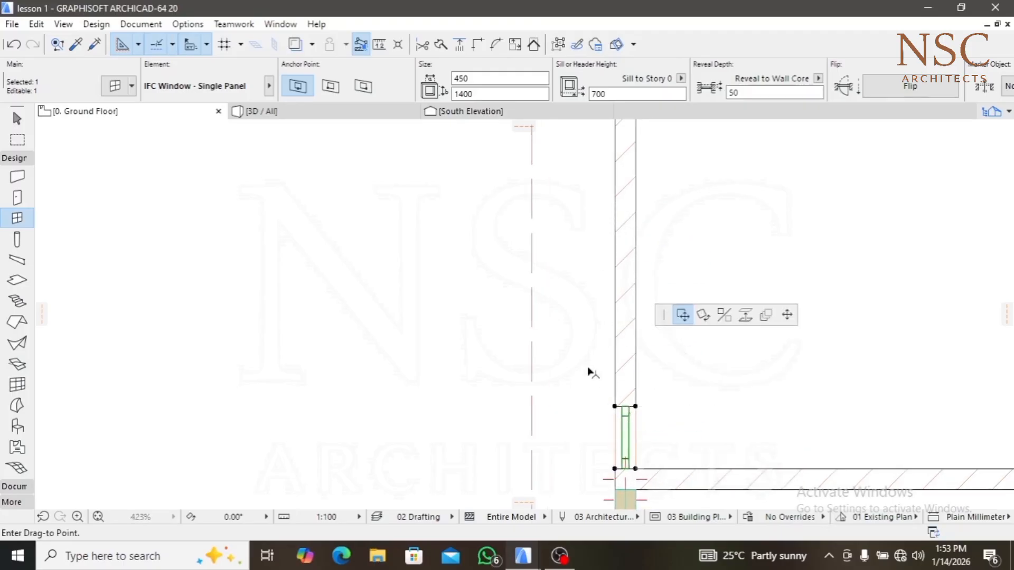
scroll(566, 425, "down", 2)
middle_click_drag(601, 317, 565, 406)
scroll(565, 399, "down", 2)
scroll(579, 262, "up", 4)
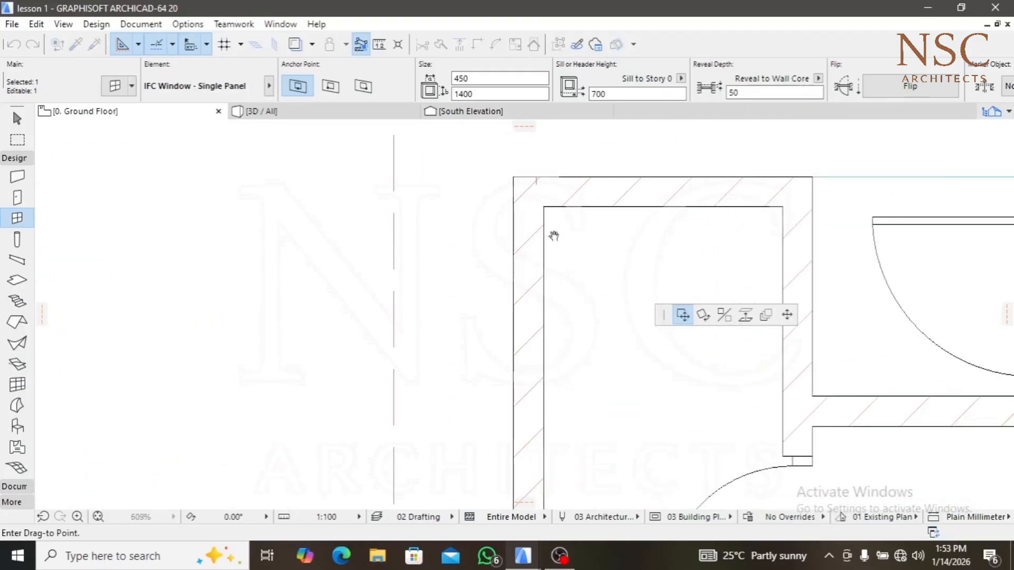
left_click(545, 205)
key("ctrl+z")
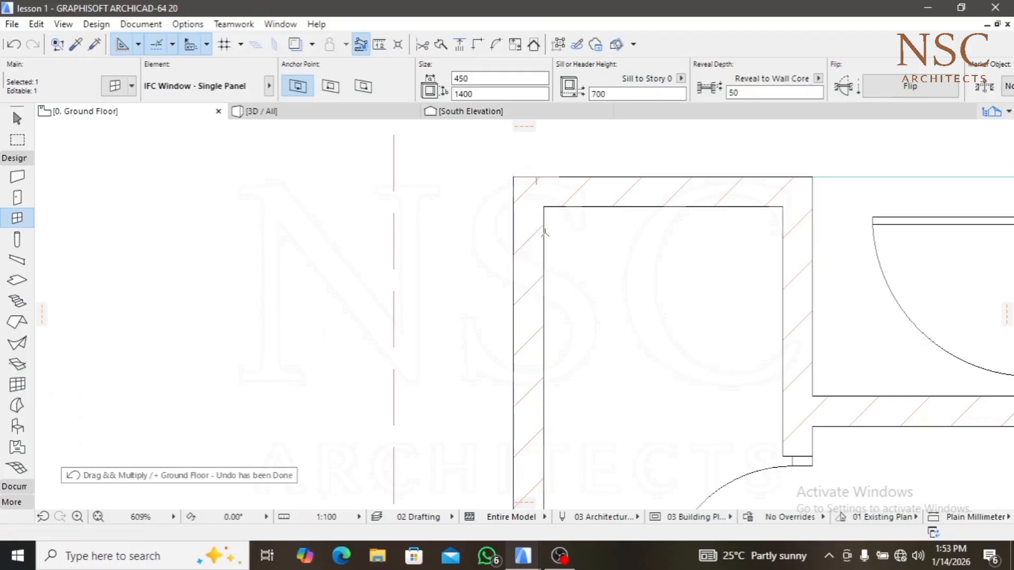
Copy the window up the left outer wall to the room's rear corner, against the partition's face, and deselect it
scroll(538, 407, "down", 4)
scroll(522, 427, "up", 2)
middle_click_drag(521, 426, 531, 389)
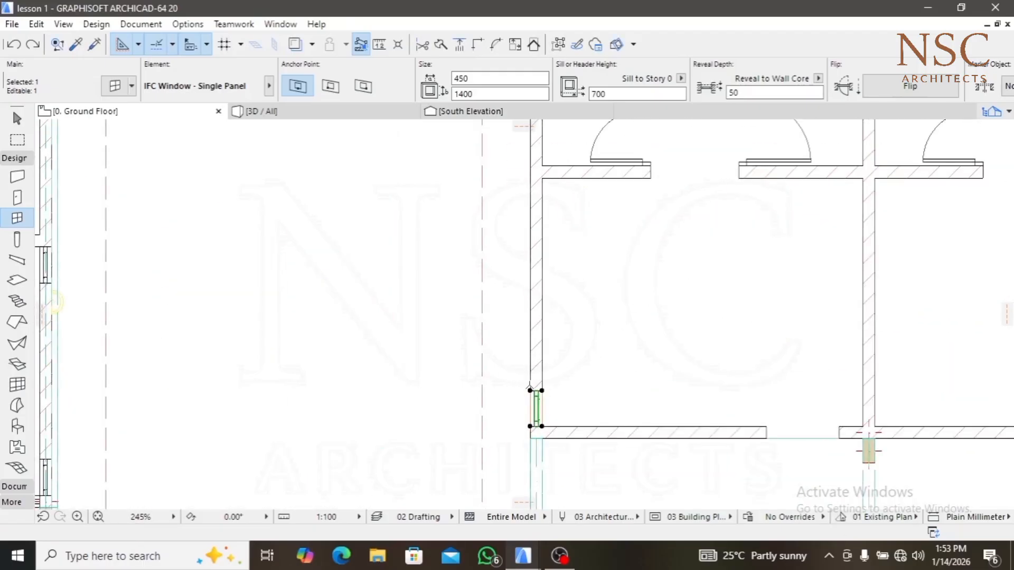
left_click(530, 390)
scroll(528, 179, "up", 3)
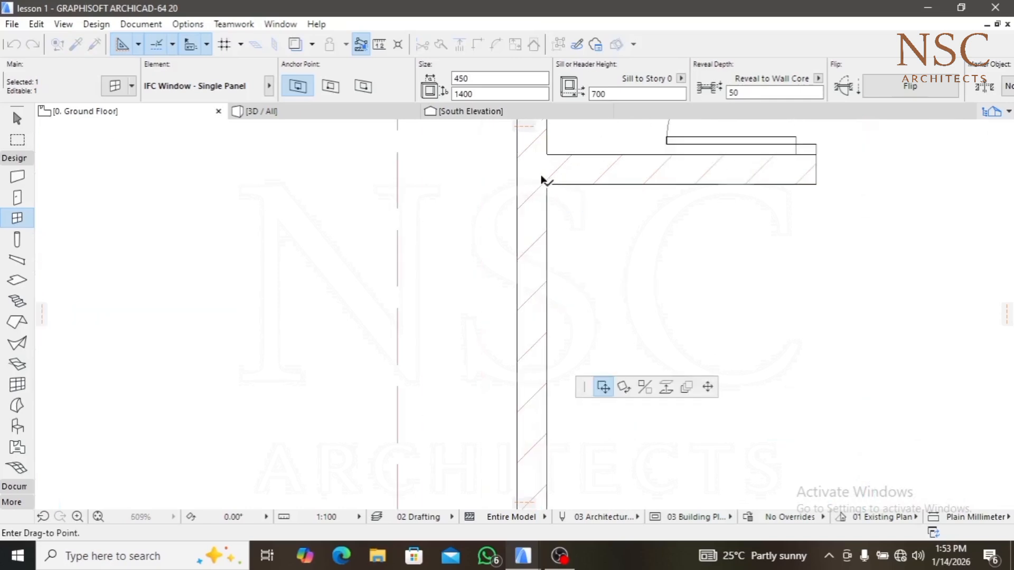
left_click(547, 184)
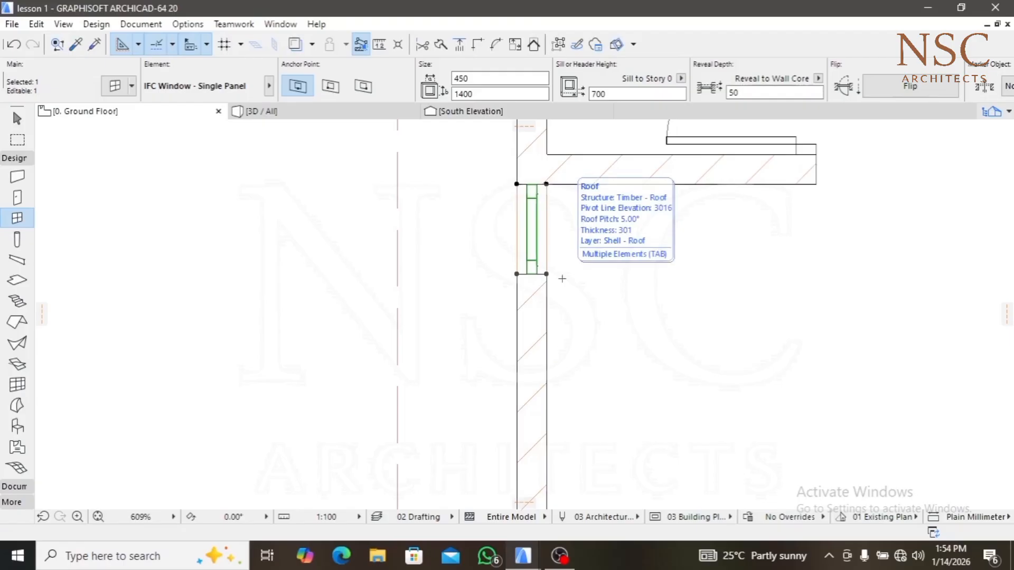
scroll(562, 278, "down", 10)
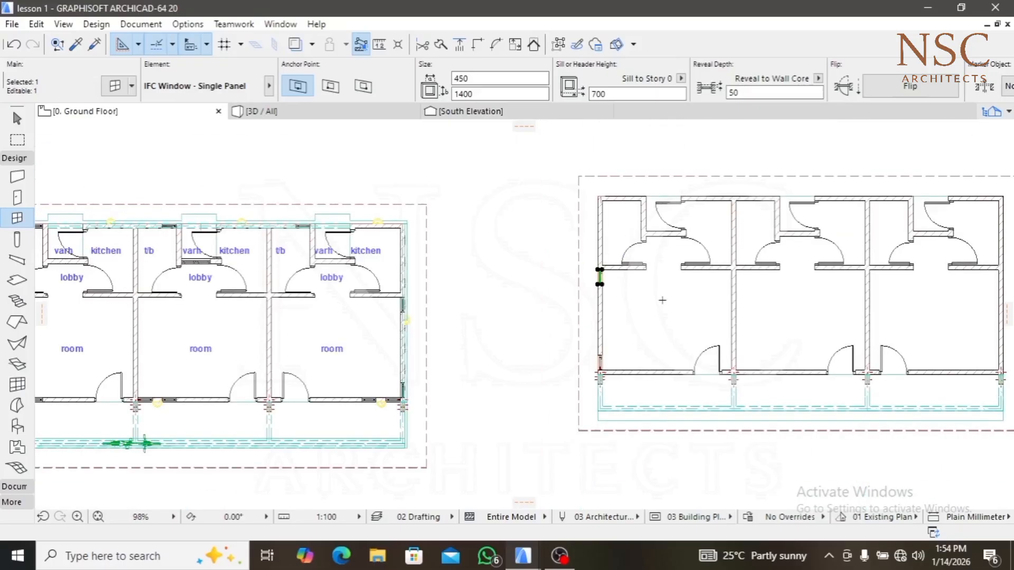
middle_click_drag(659, 294, 509, 311)
scroll(508, 310, "up", 3)
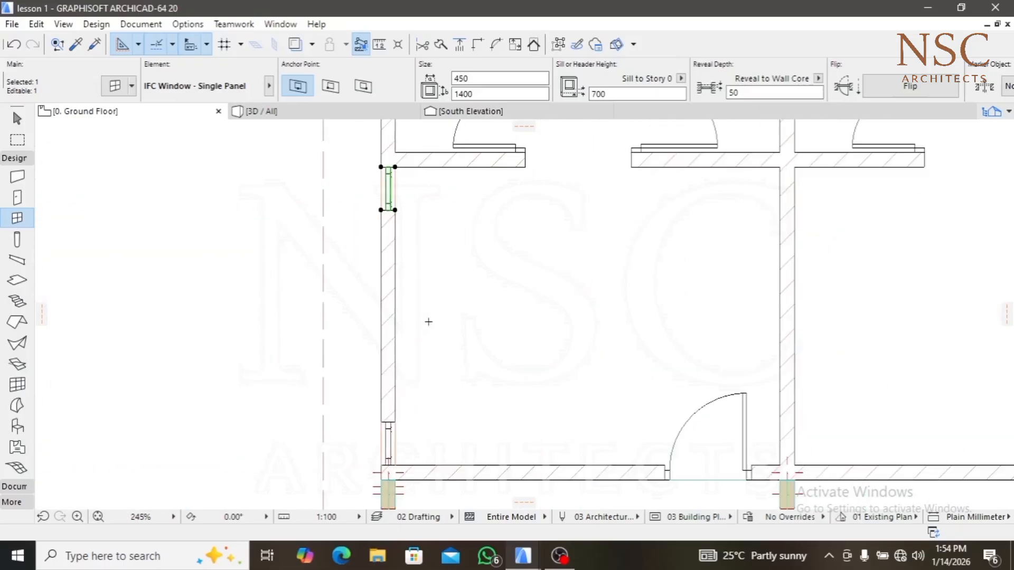
key("Escape")
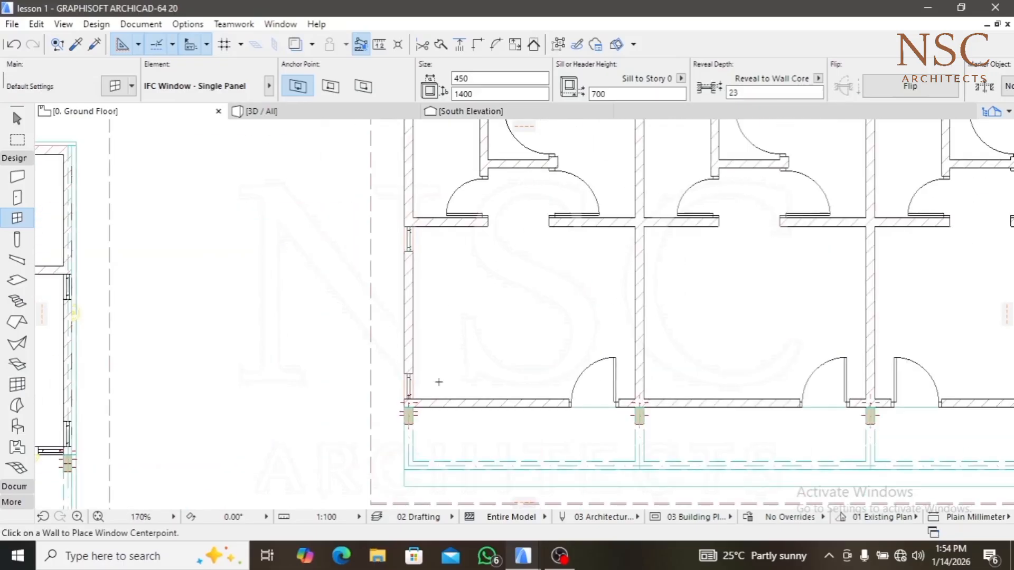
Place a window in the front wall at the left corner, starting flush with the side wall's inner face
scroll(422, 409, "up", 8)
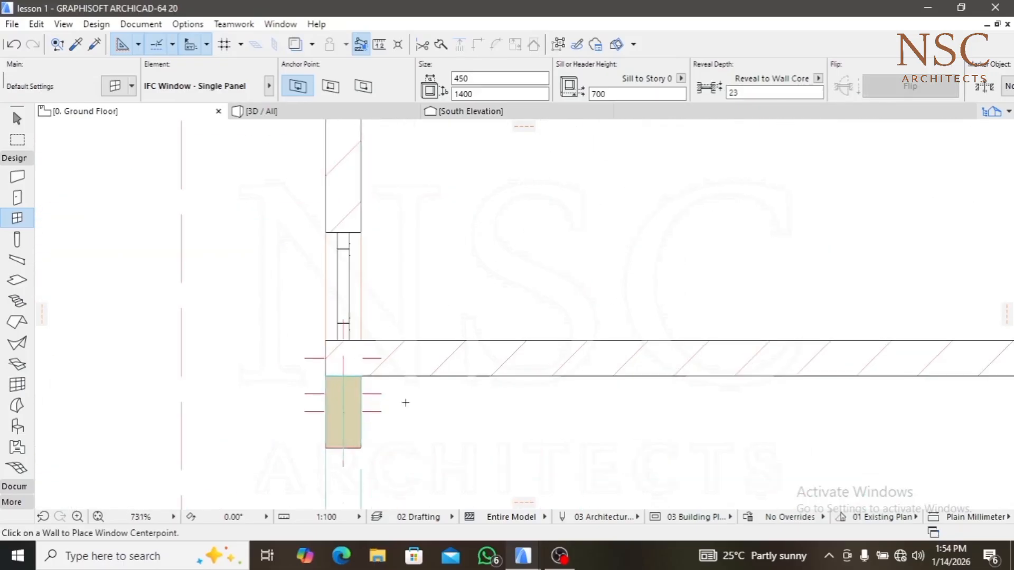
left_click(414, 376)
left_click(528, 402)
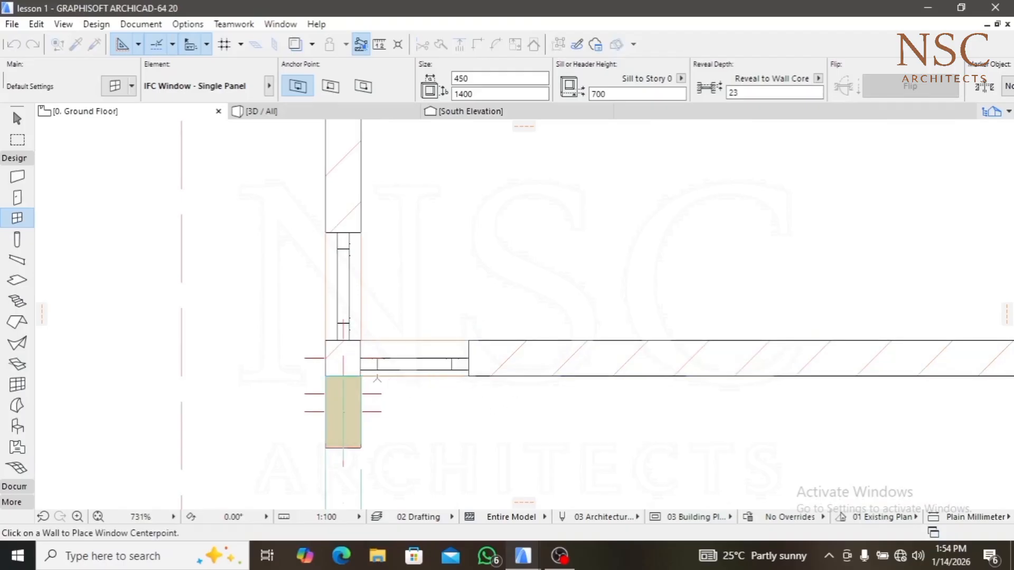
left_click(360, 376, "shift")
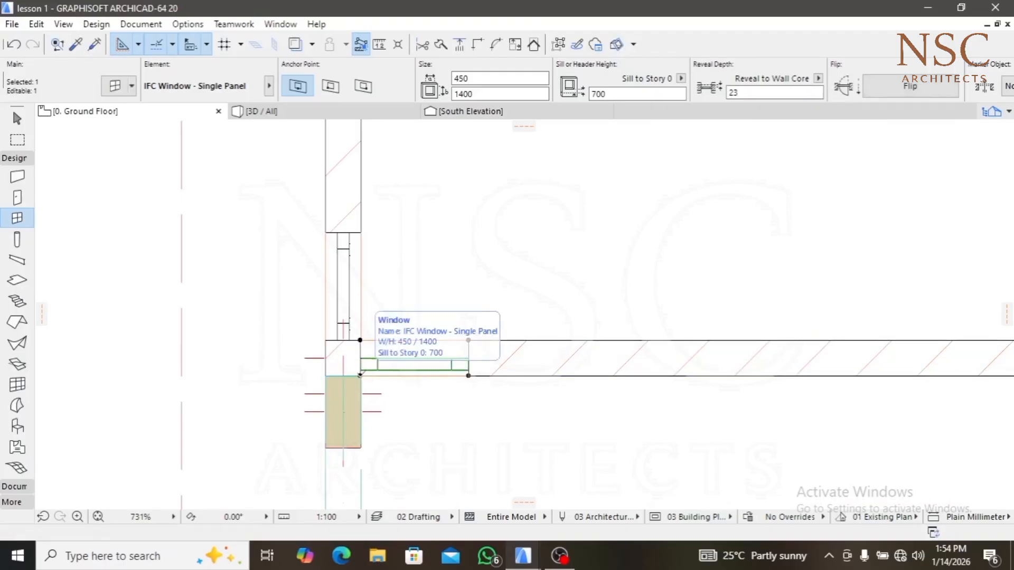
left_click(360, 376)
scroll(361, 379, "up", 5)
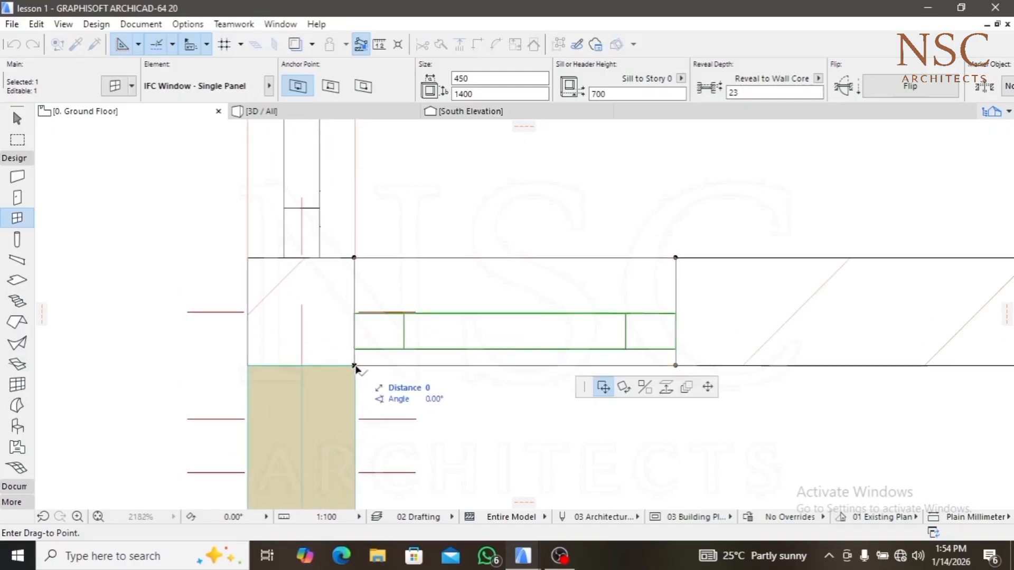
left_click(417, 368)
left_click(415, 365)
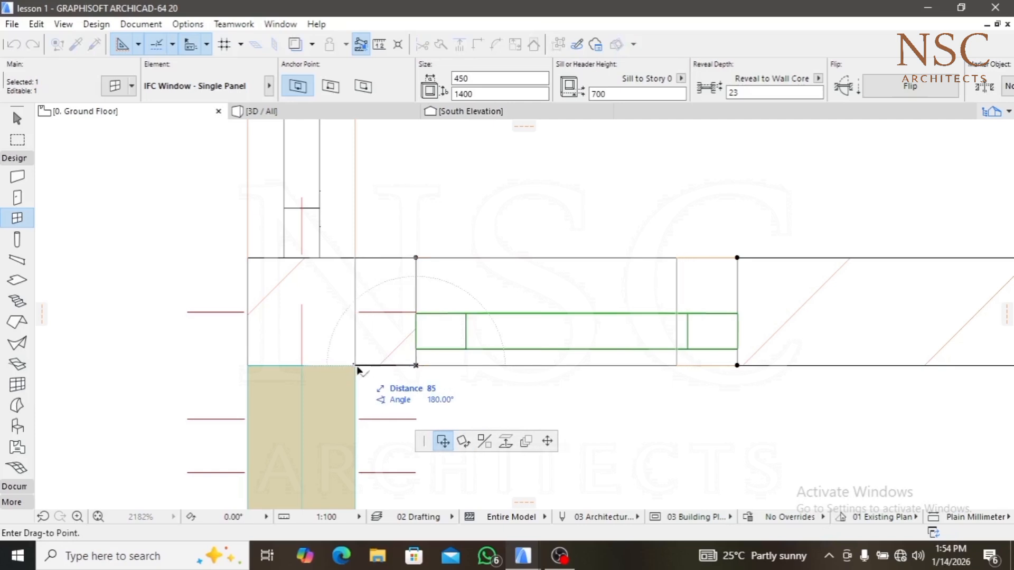
left_click(356, 368)
left_click(355, 365)
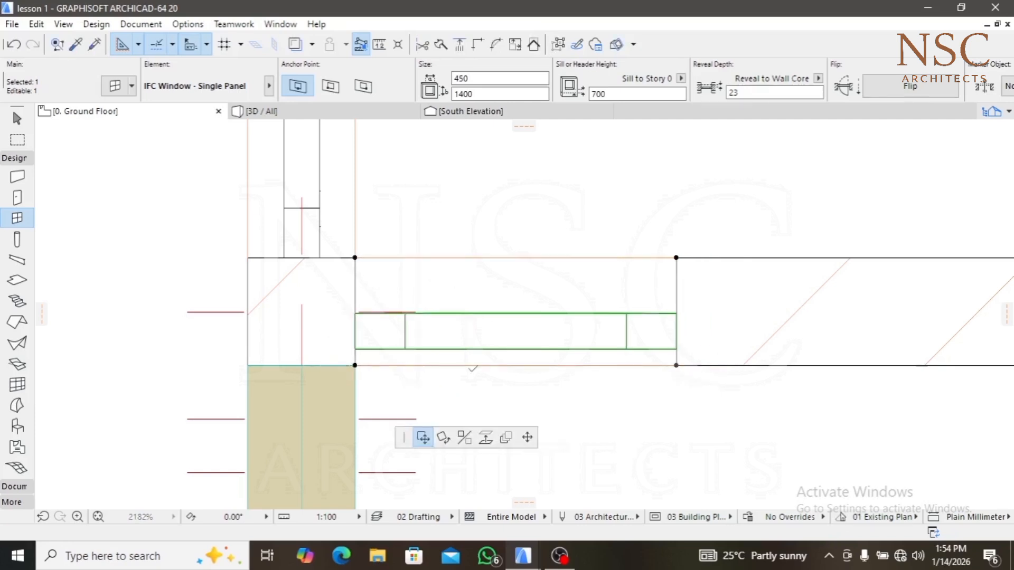
Copy the front window end to end along the wall, move the copy 300 away from the original, and deselect it
left_click(676, 366)
middle_click_drag(677, 364, 460, 327)
left_click(459, 328)
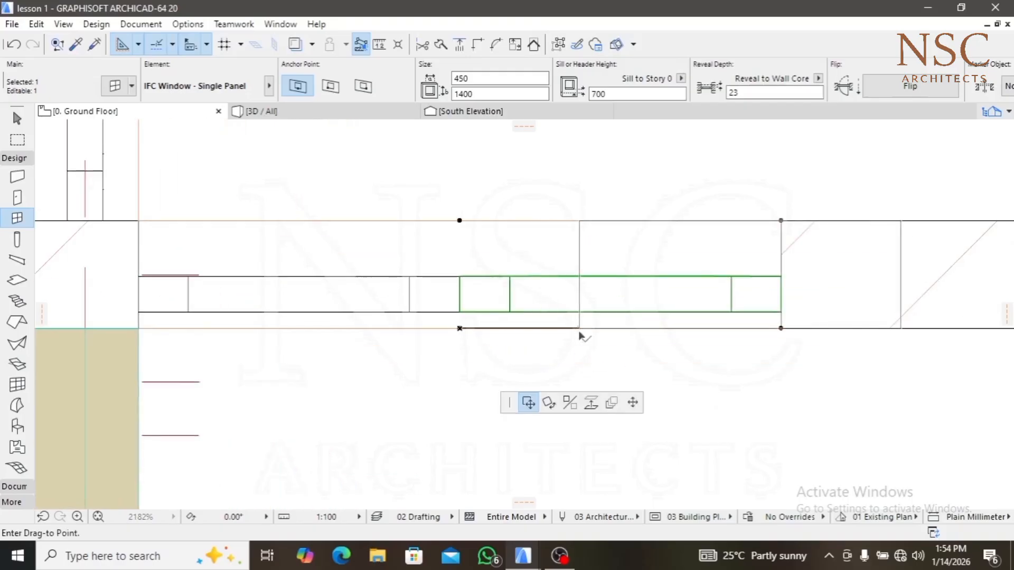
key("Escape")
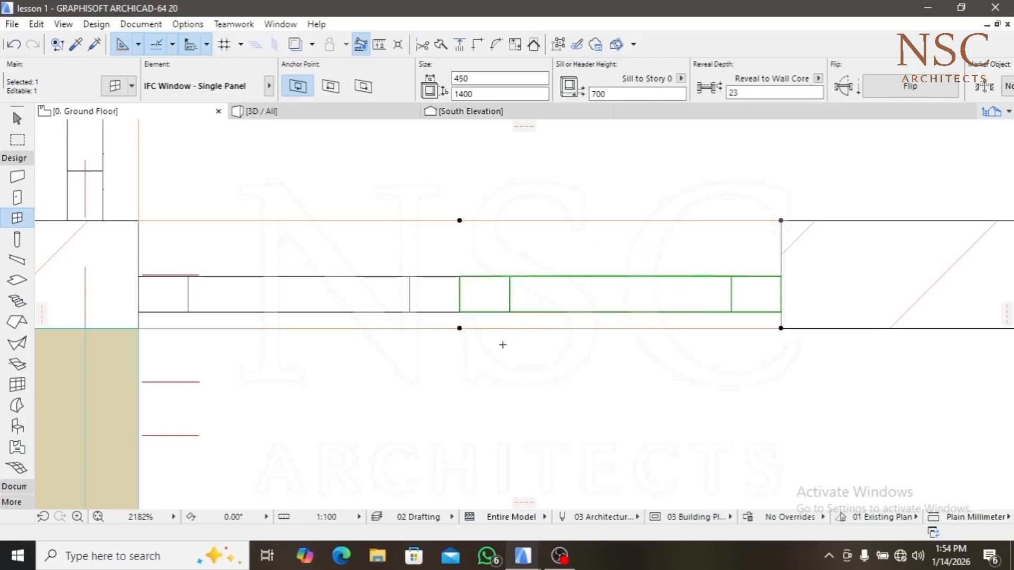
left_click(460, 328)
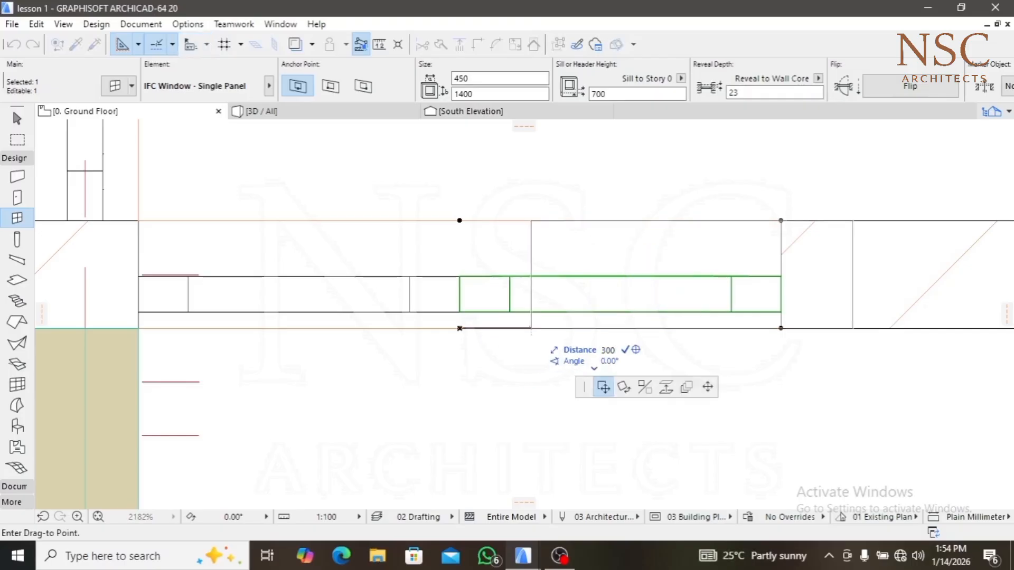
left_click(674, 327)
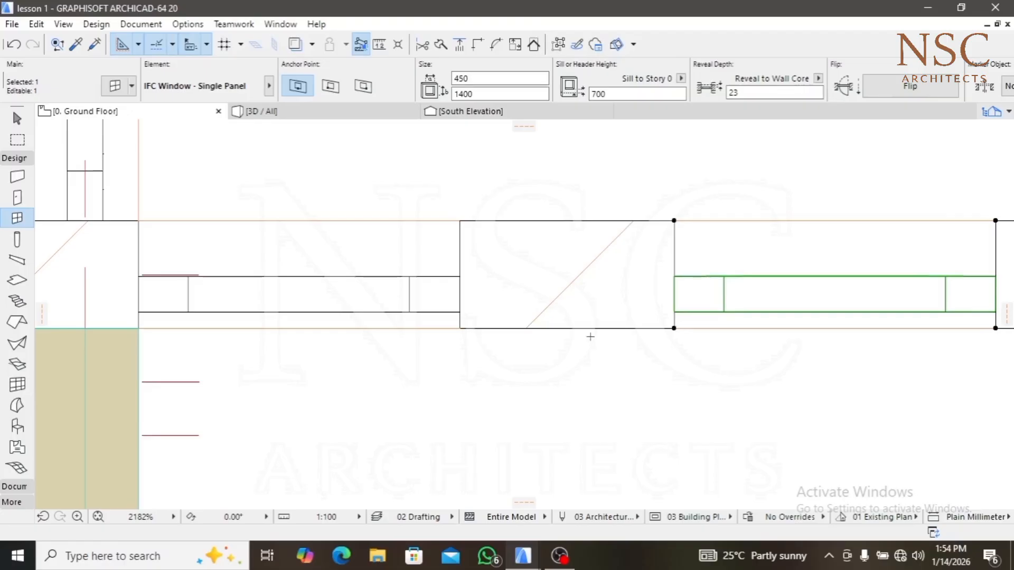
scroll(590, 336, "down", 10)
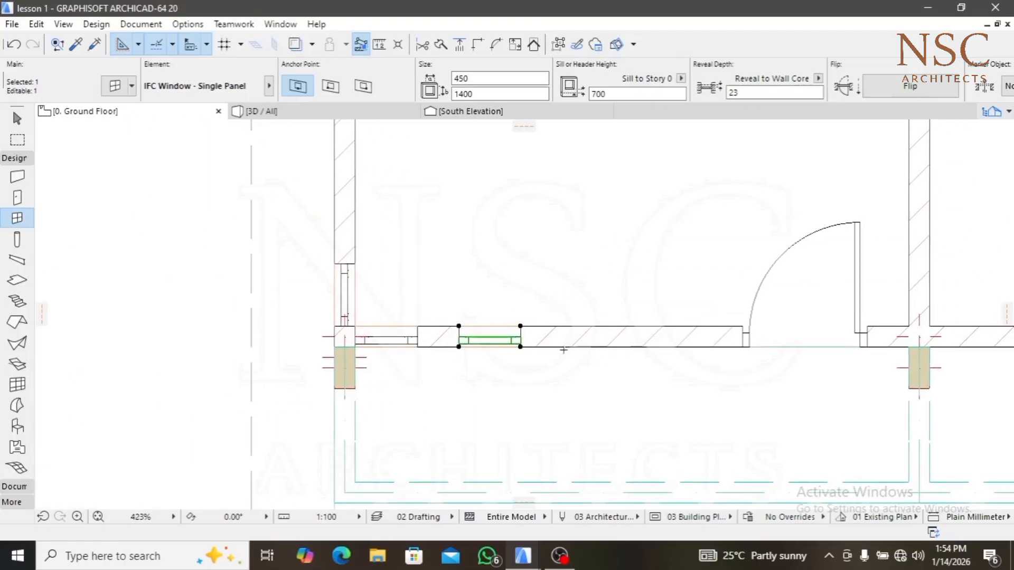
key("Escape")
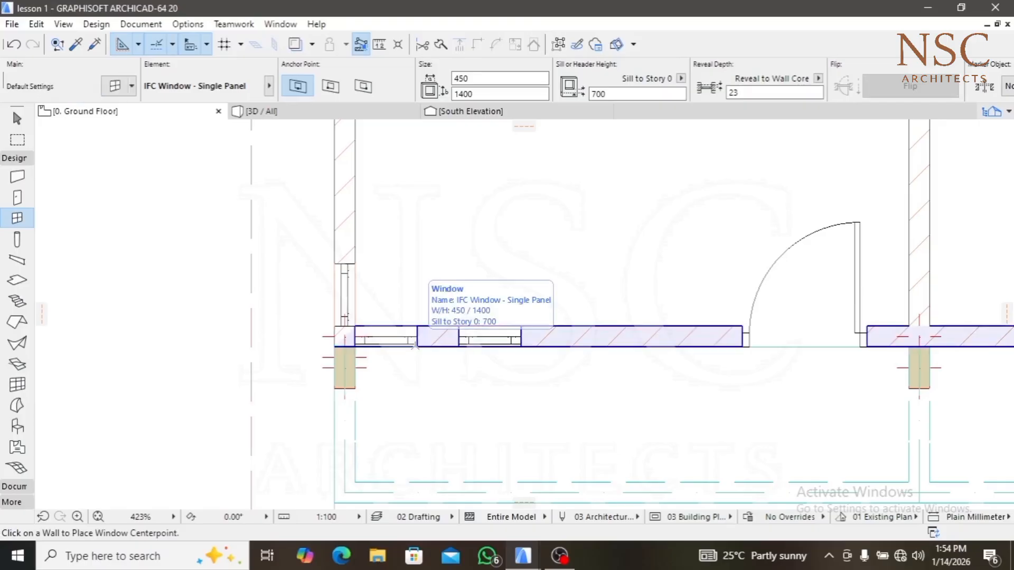
Select both windows in the first room's front wall and set their reveal depth to 50
left_click(419, 345)
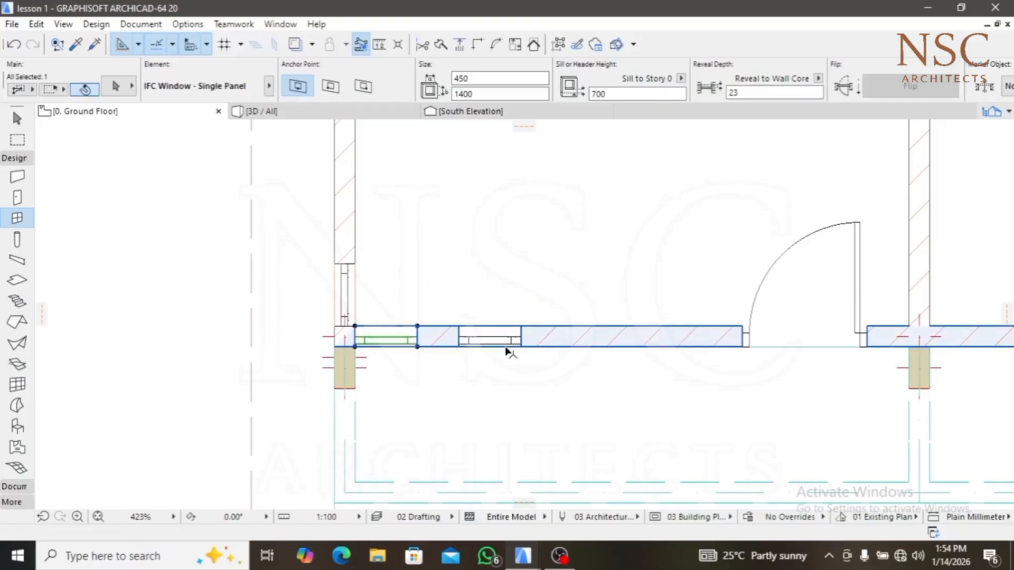
left_click(521, 346)
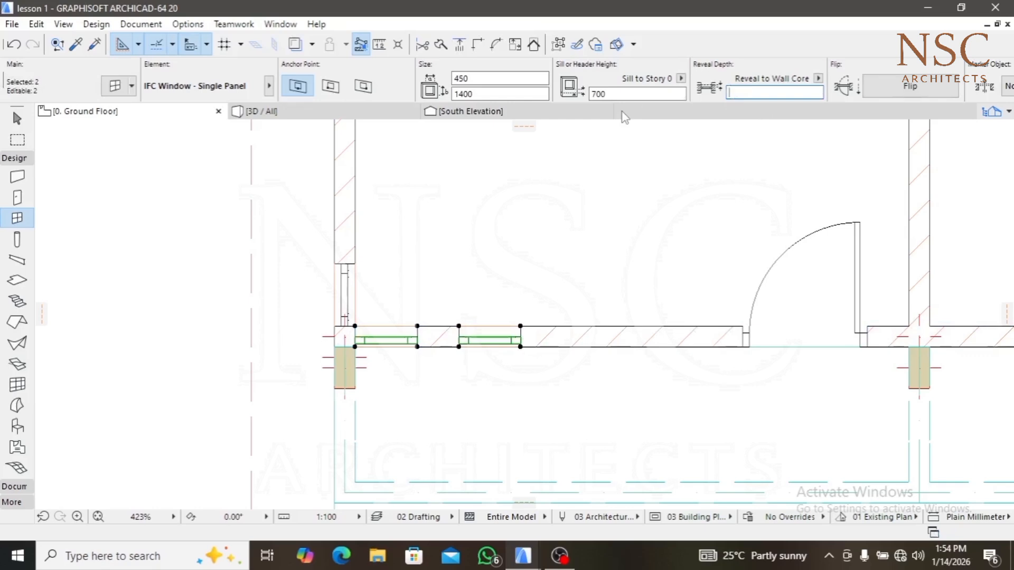
type("50")
left_click(520, 347)
key("Escape")
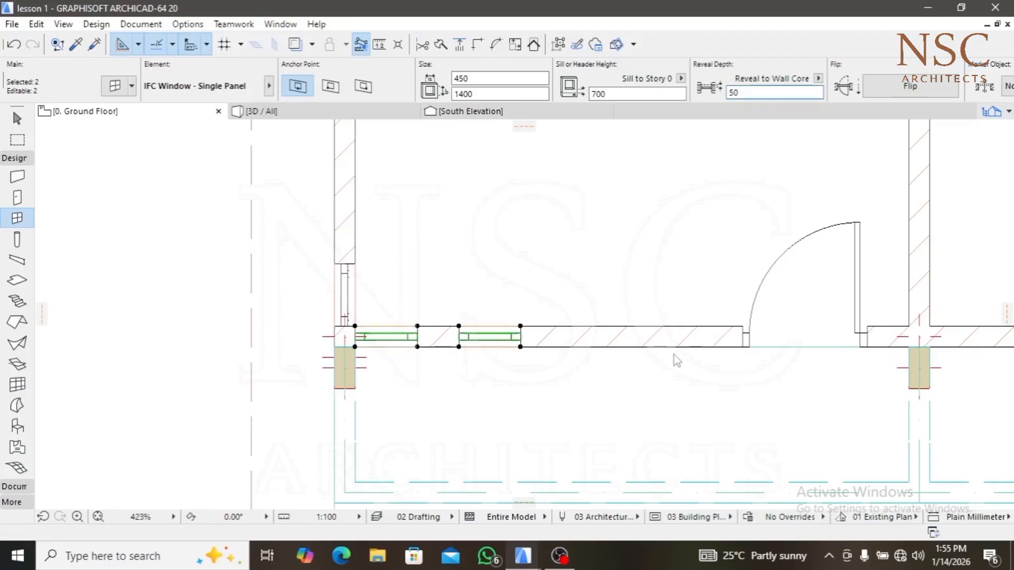
Copy the first room's two front windows along the front wall to the right corner, flush with the side wall's inner face
left_click(521, 346)
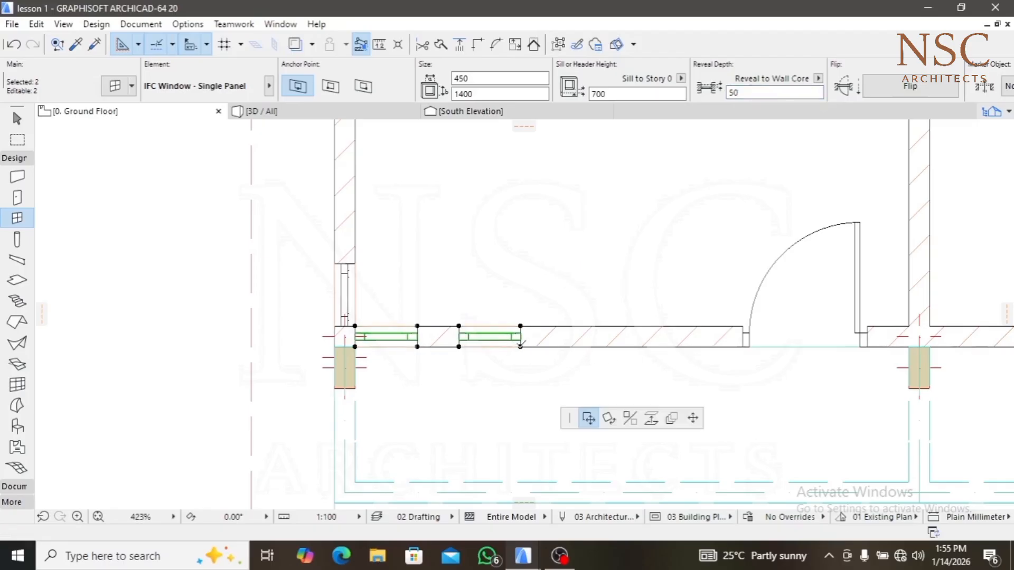
key("Escape")
scroll(413, 330, "down", 1)
middle_click_drag(691, 330, 306, 336)
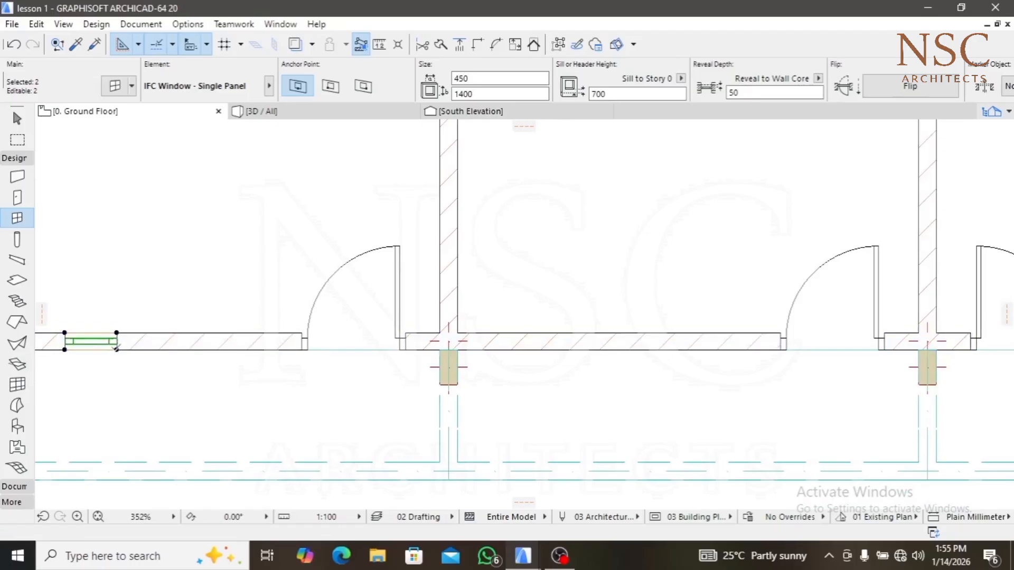
middle_click_drag(126, 350, 373, 346)
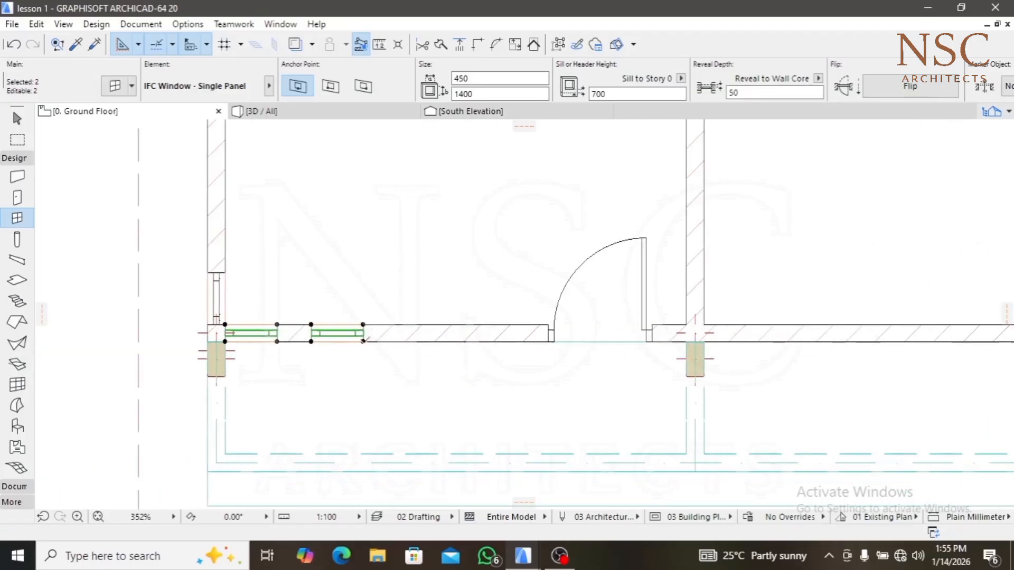
left_click(363, 341)
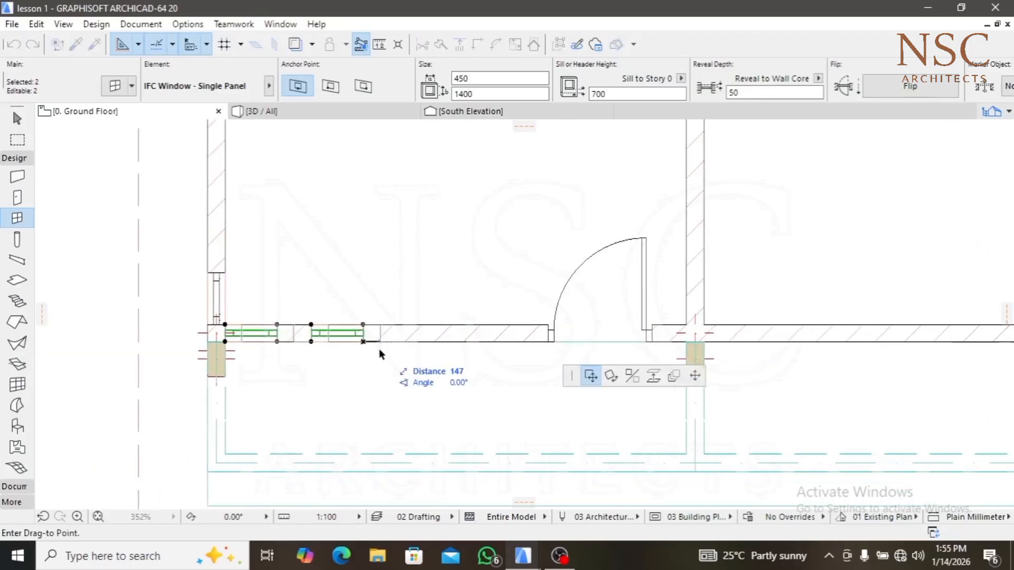
scroll(378, 349, "down", 2)
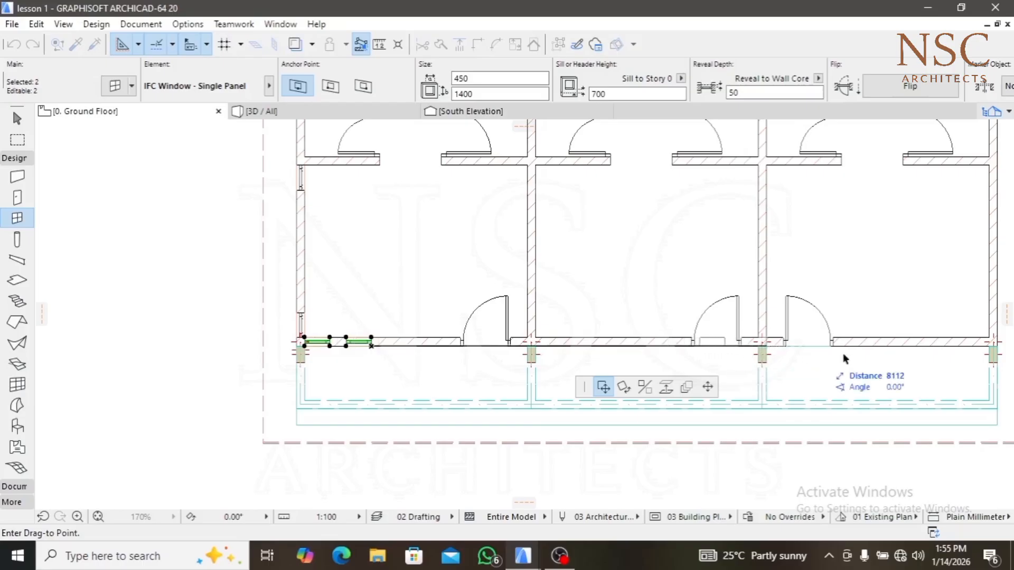
middle_click_drag(853, 353, 615, 353)
scroll(744, 349, "up", 3)
scroll(750, 355, "up", 3)
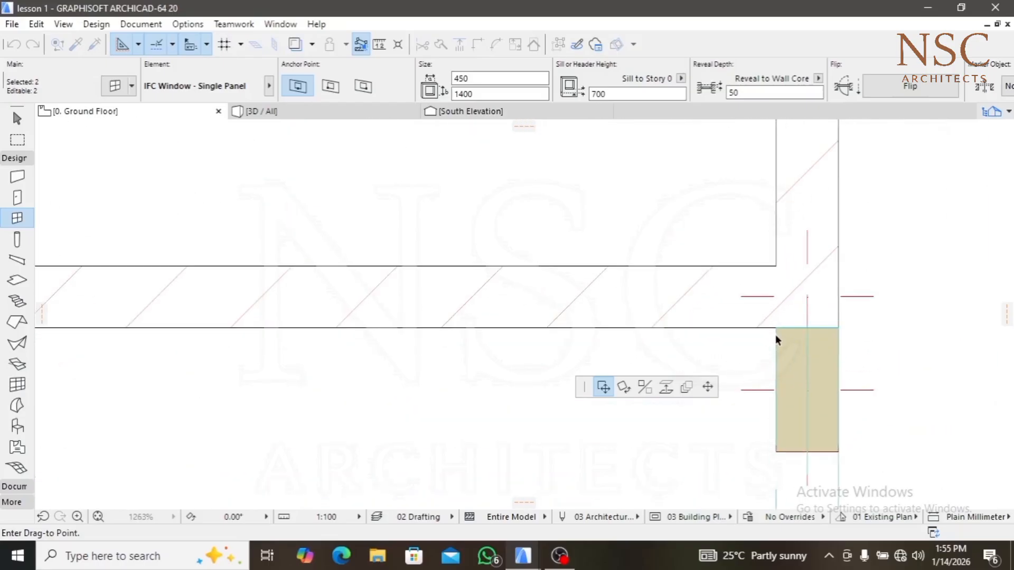
left_click(775, 329)
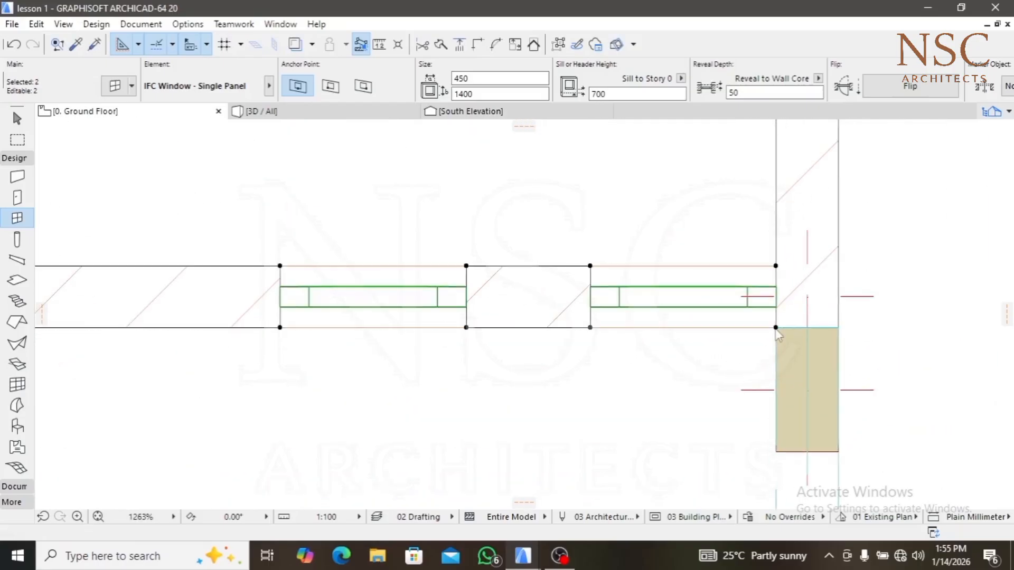
Move the copied window pair back along the front wall to the middle room's left corner, flush with the partition's face
scroll(776, 328, "down", 3)
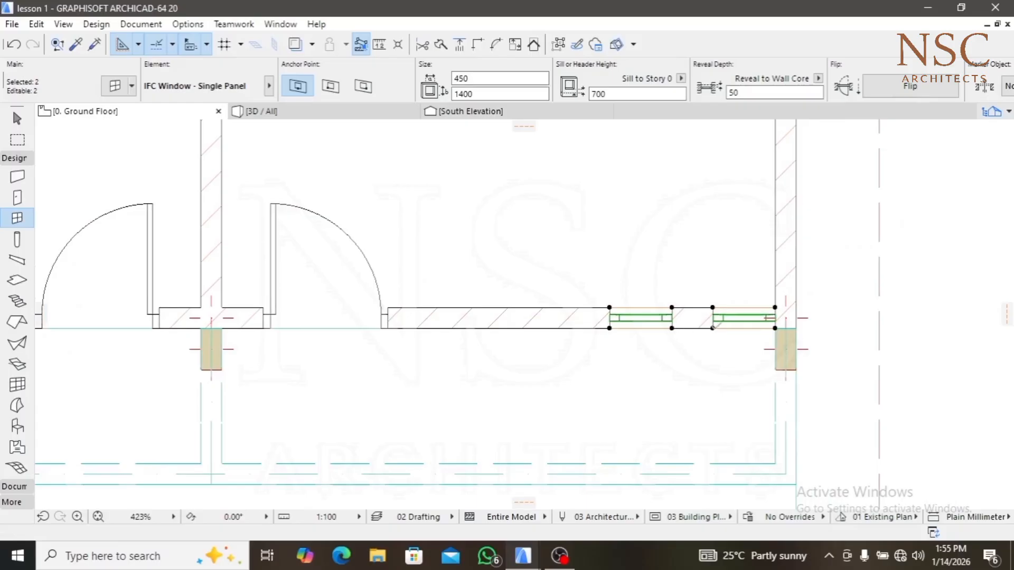
left_click(609, 328)
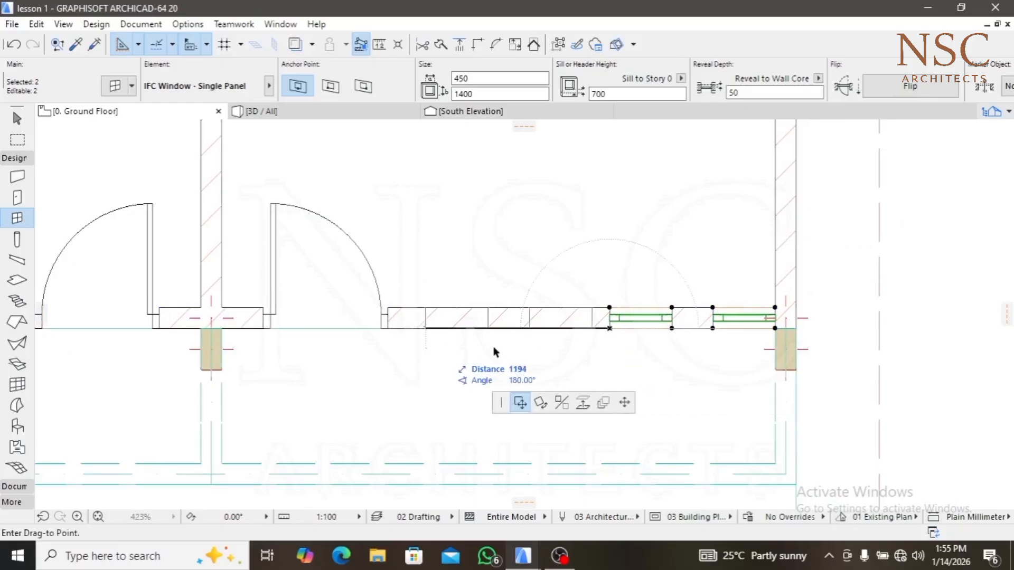
middle_click_drag(496, 352, 924, 372)
scroll(498, 379, "down", 2)
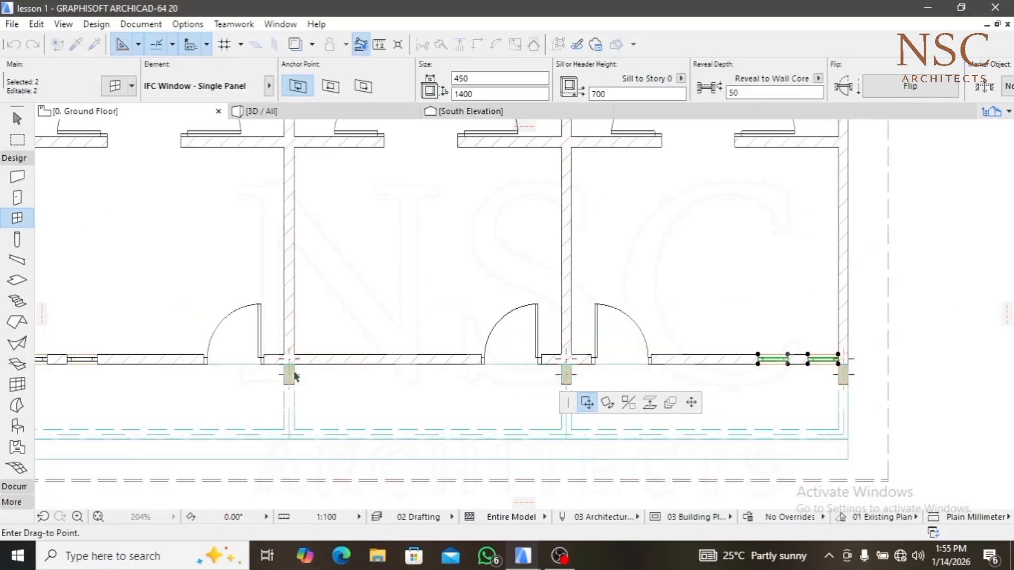
scroll(294, 376, "up", 4)
scroll(326, 350, "down", 2)
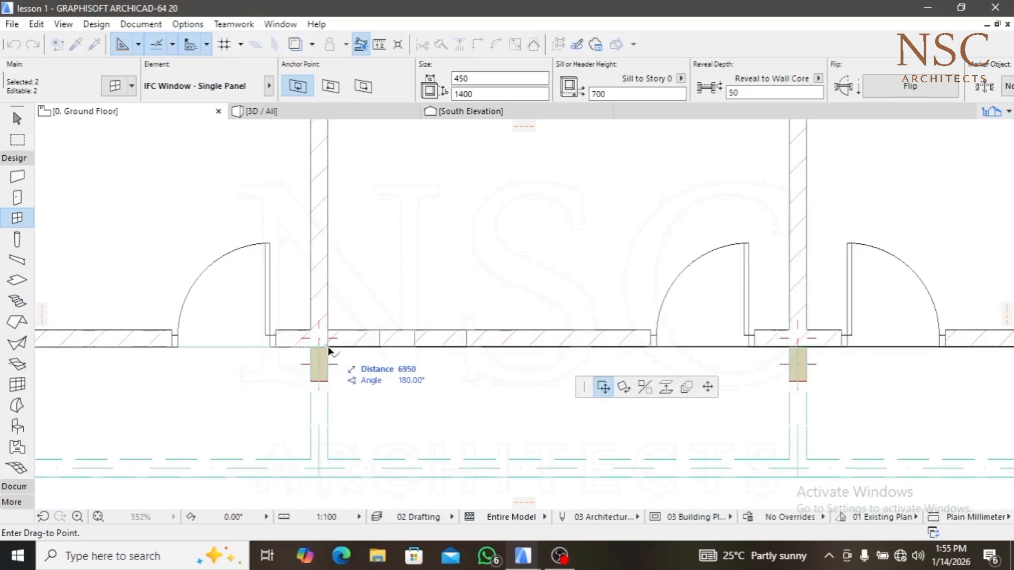
left_click(327, 350)
Copy the middle room's front window pair to the third room's right corner, against the side wall's inner face, and deselect it
scroll(327, 348, "down", 3)
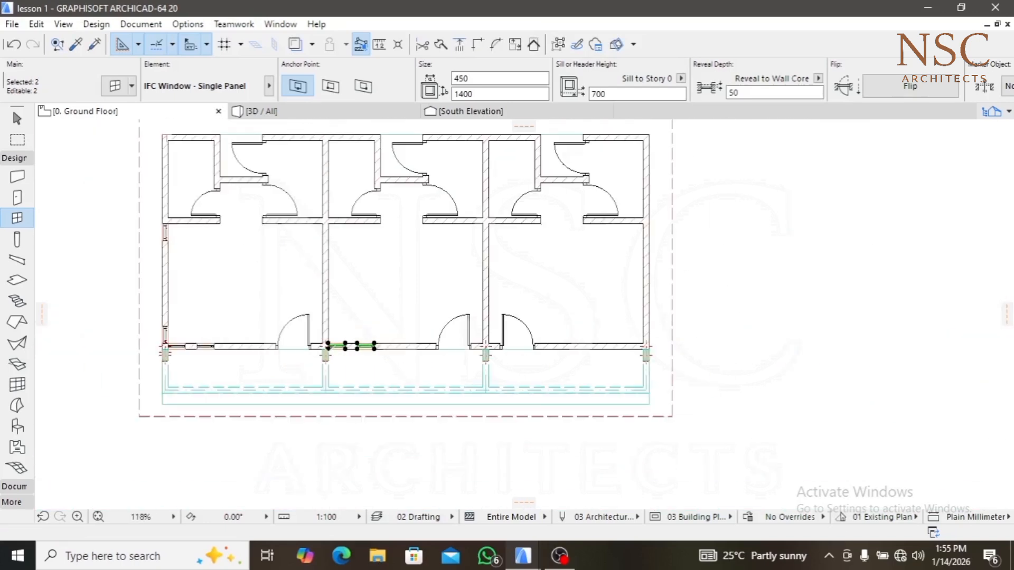
scroll(377, 346, "up", 2)
left_click(371, 348)
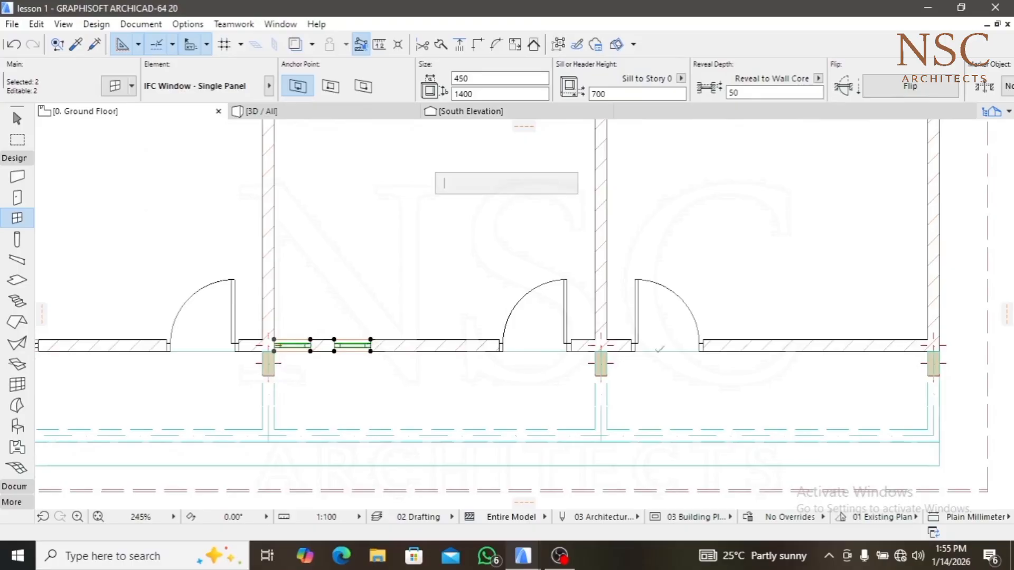
key("ctrl")
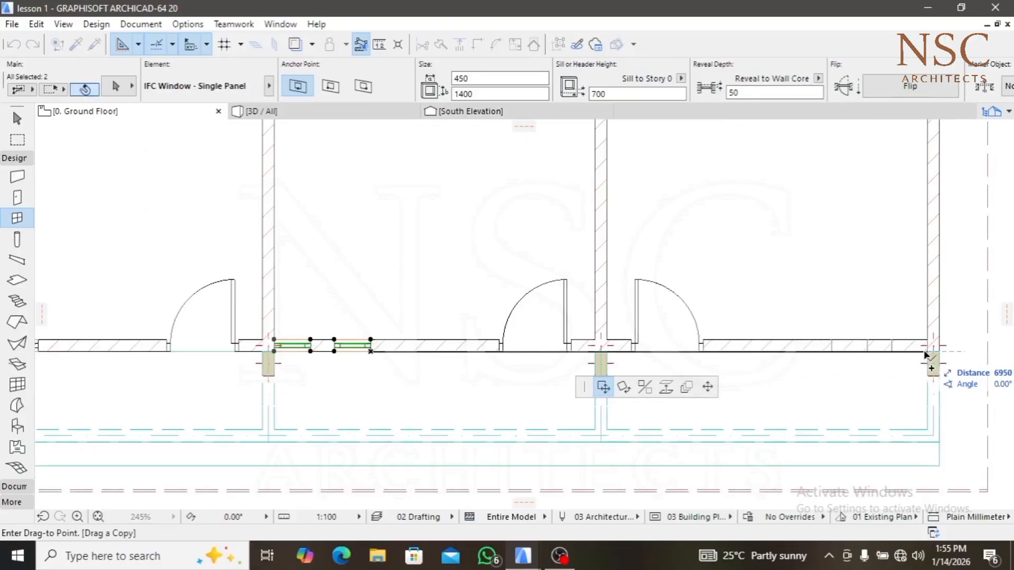
left_click(926, 351)
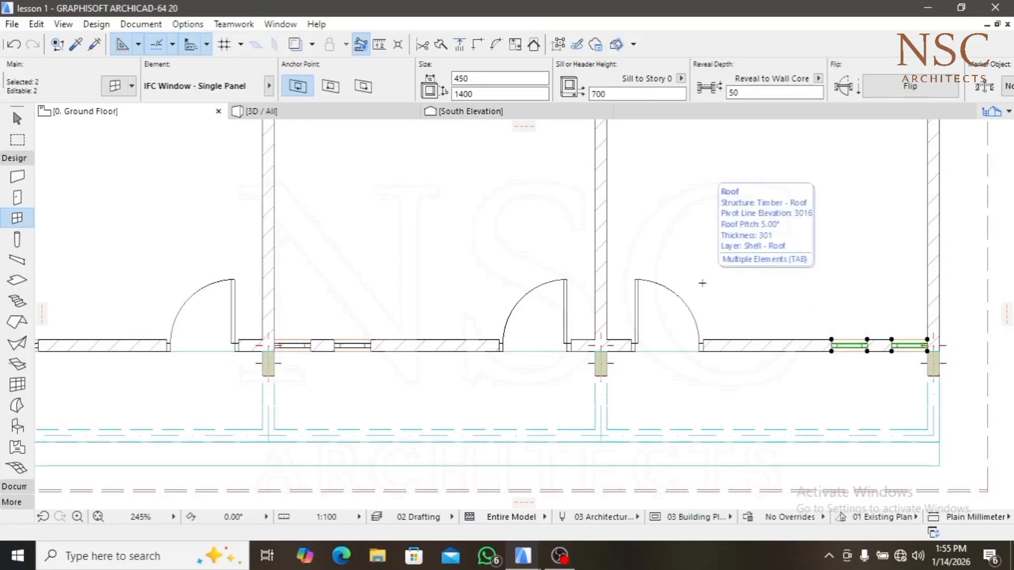
key("Escape")
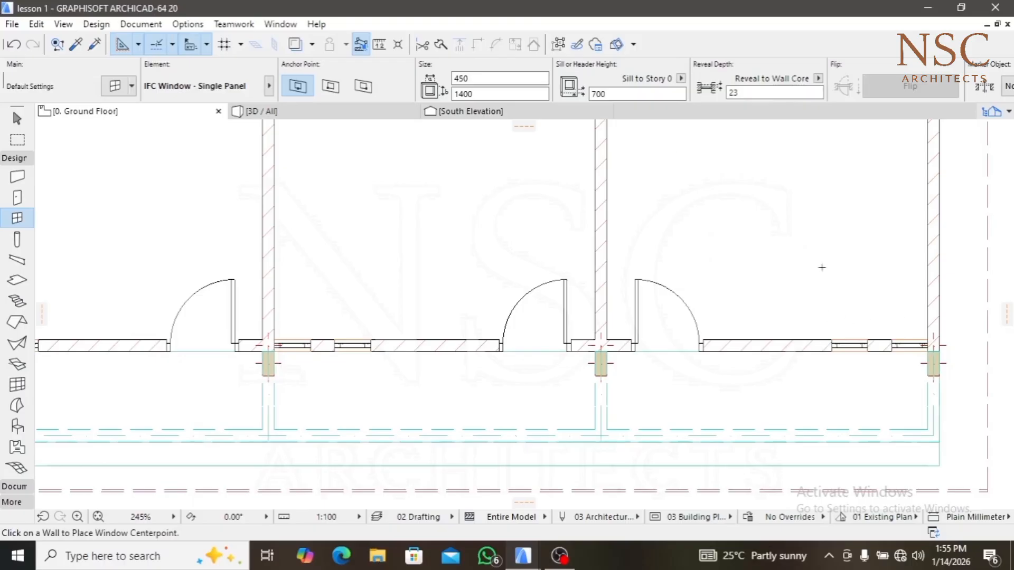
Set the default window reveal depth to 50 and place a window in the right outer wall near the front corner
left_click_drag(760, 94, 725, 92)
scroll(711, 315, "up", 3)
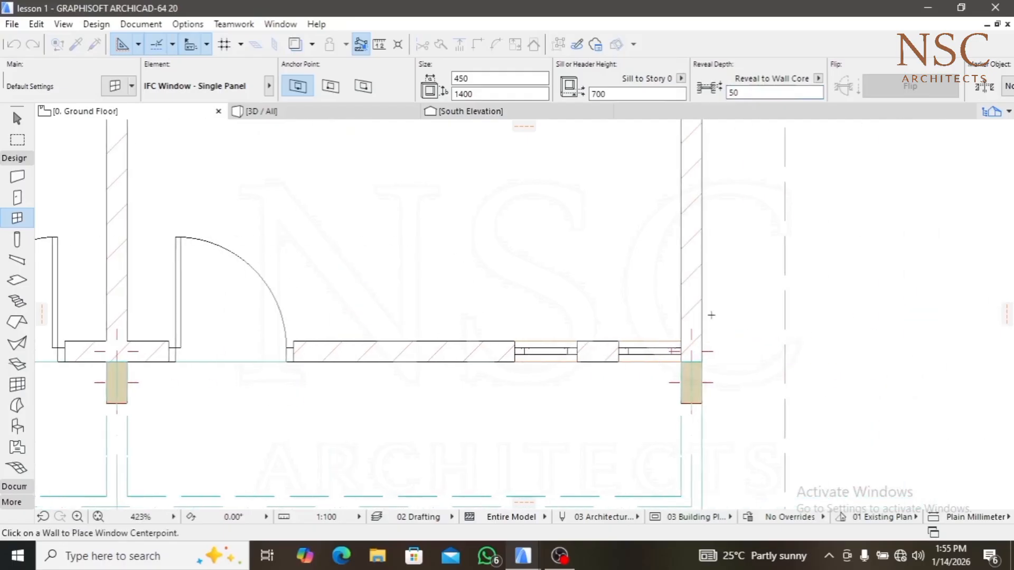
left_click(702, 288)
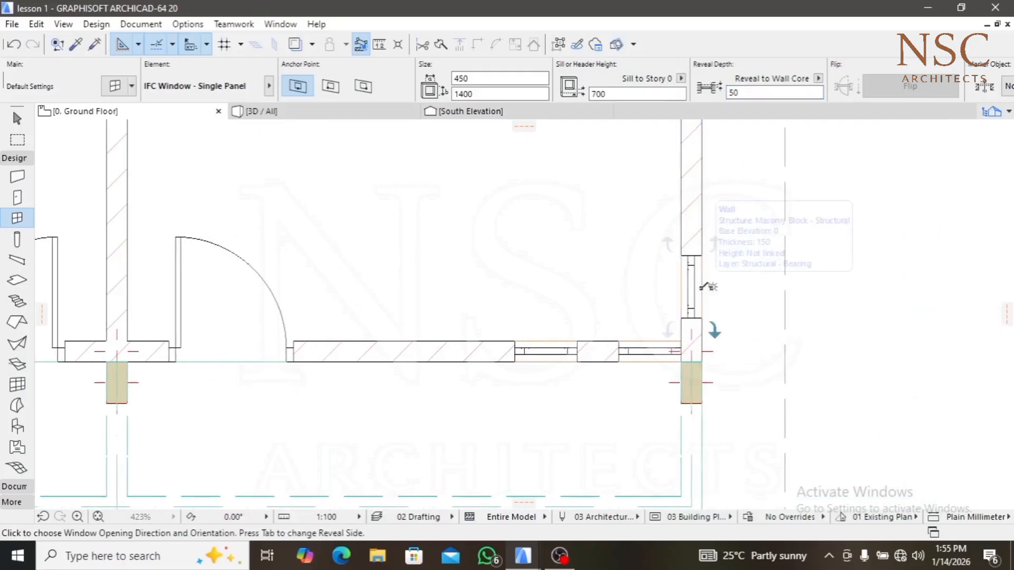
left_click(713, 286)
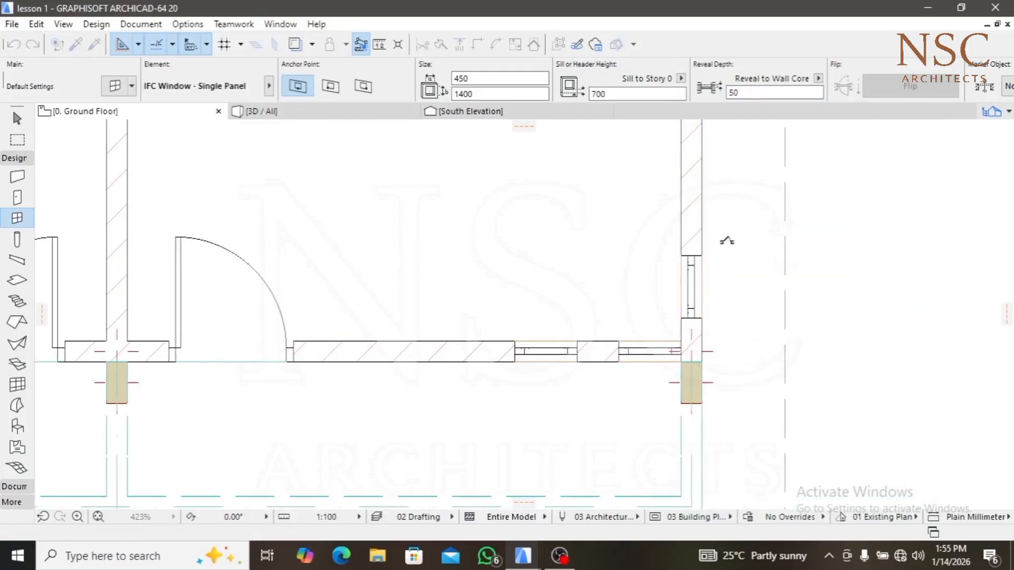
Move the right outer wall's window toward the front until its end aligns with the front wall's inner face
scroll(724, 283, "down", 10)
scroll(466, 309, "up", 8)
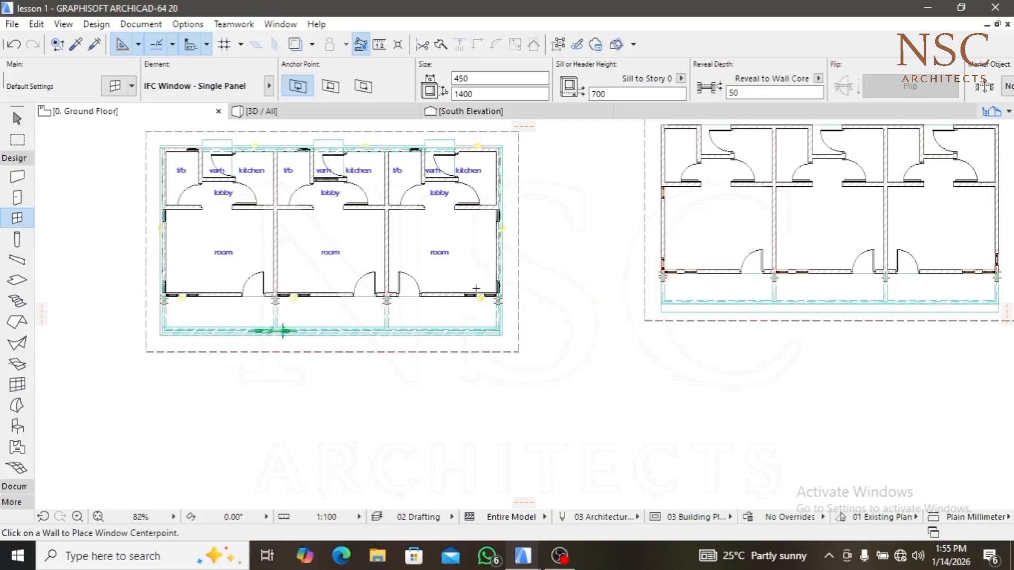
scroll(523, 311, "down", 4)
scroll(898, 312, "down", 3)
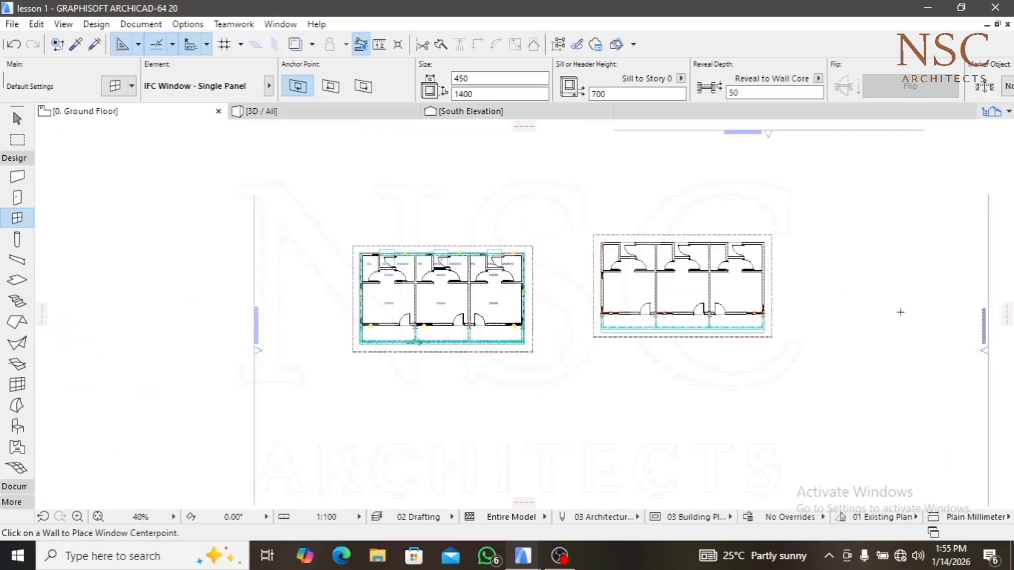
scroll(577, 290, "up", 10)
middle_click_drag(483, 296, 539, 239)
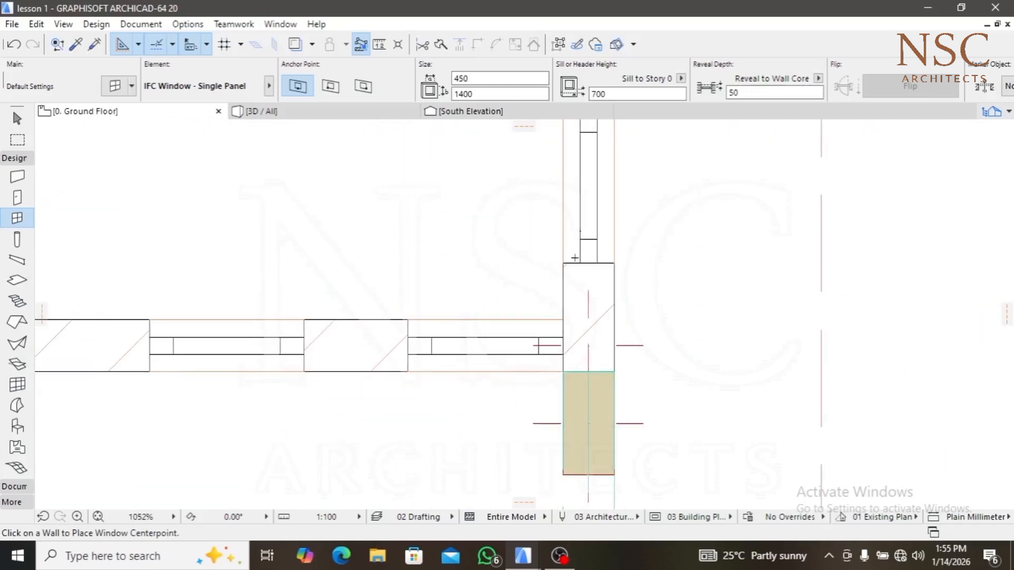
left_click(564, 264)
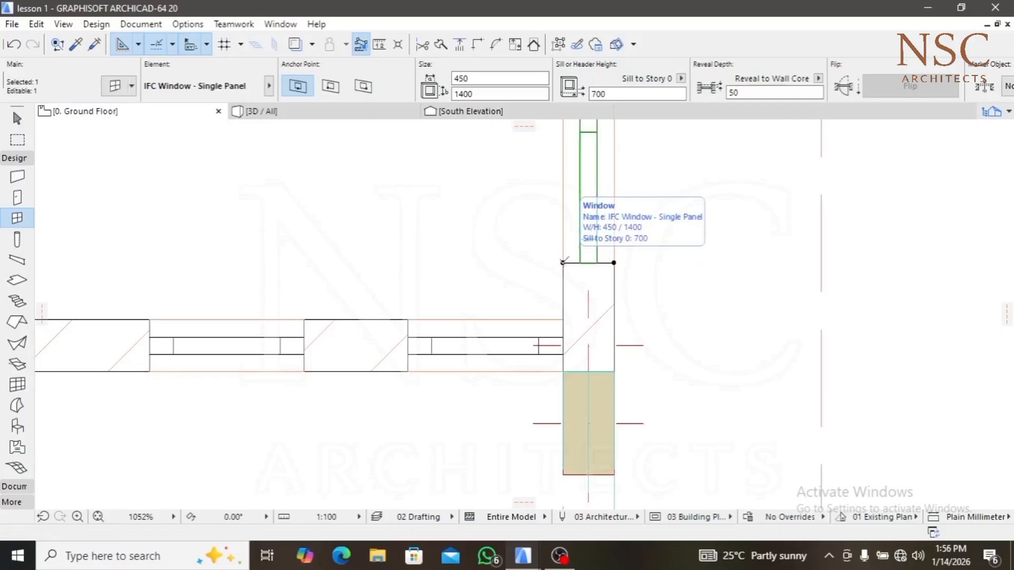
left_click(563, 263)
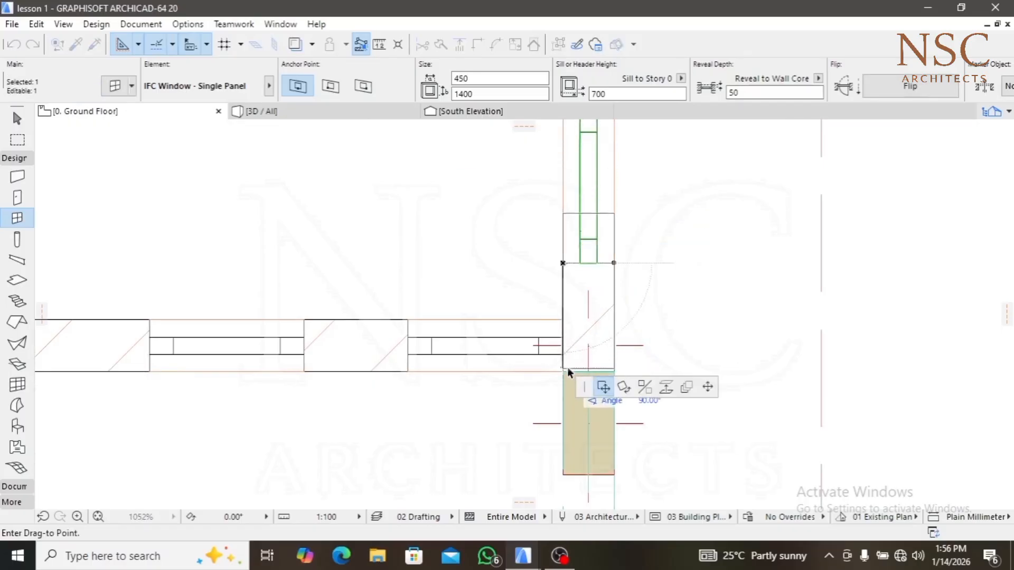
left_click(563, 319)
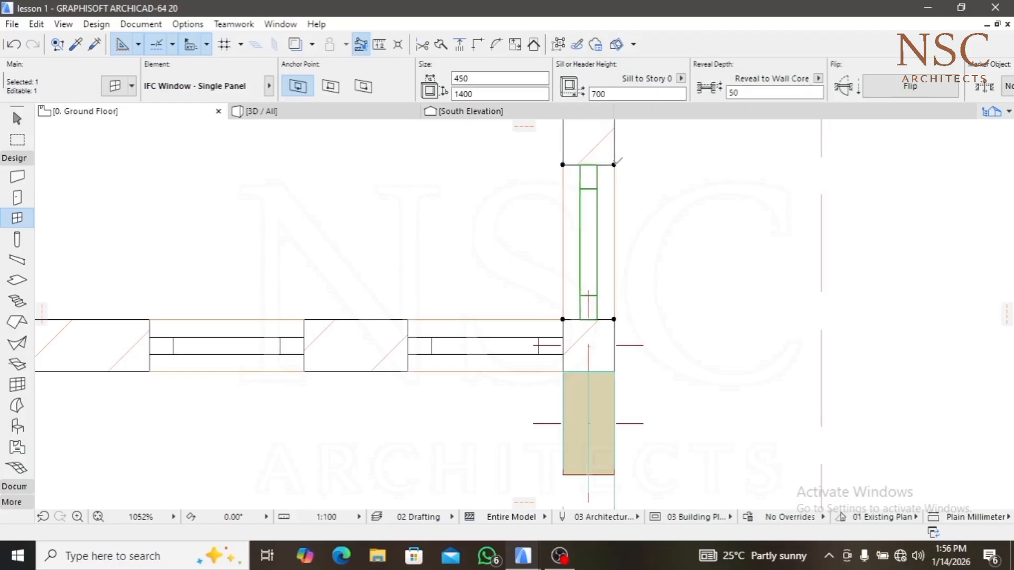
Copy the window up the right outer wall to the room's rear corner, against the partition's face, and deselect it
left_click(614, 164)
scroll(590, 327, "down", 6)
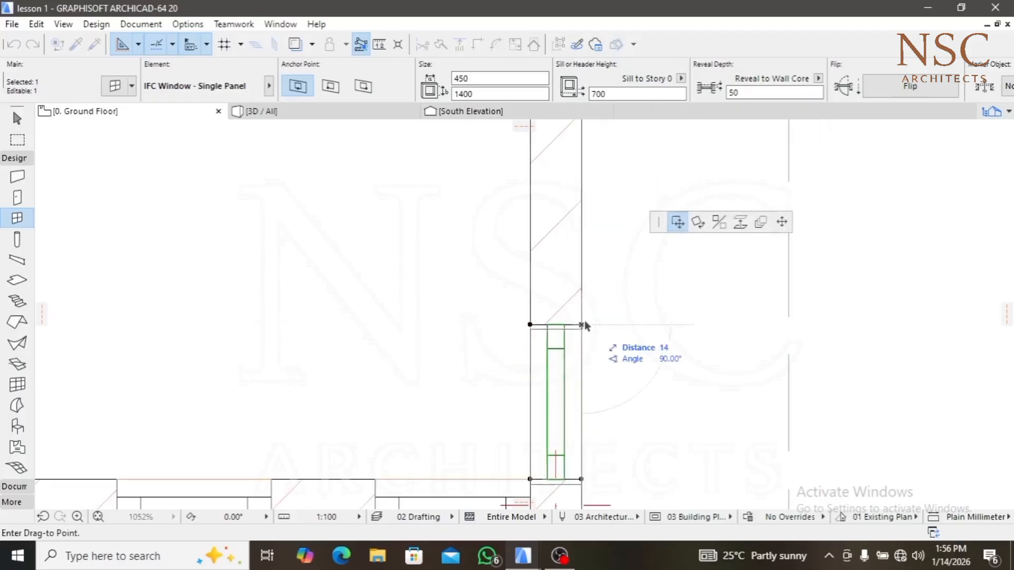
middle_click_drag(575, 237, 577, 277)
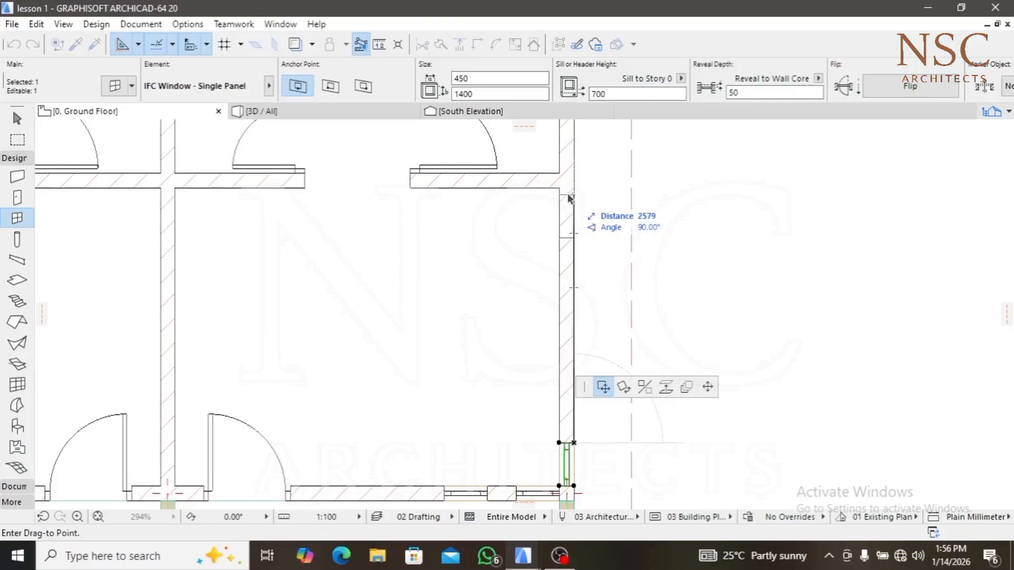
key("ctrl")
scroll(570, 193, "up", 5)
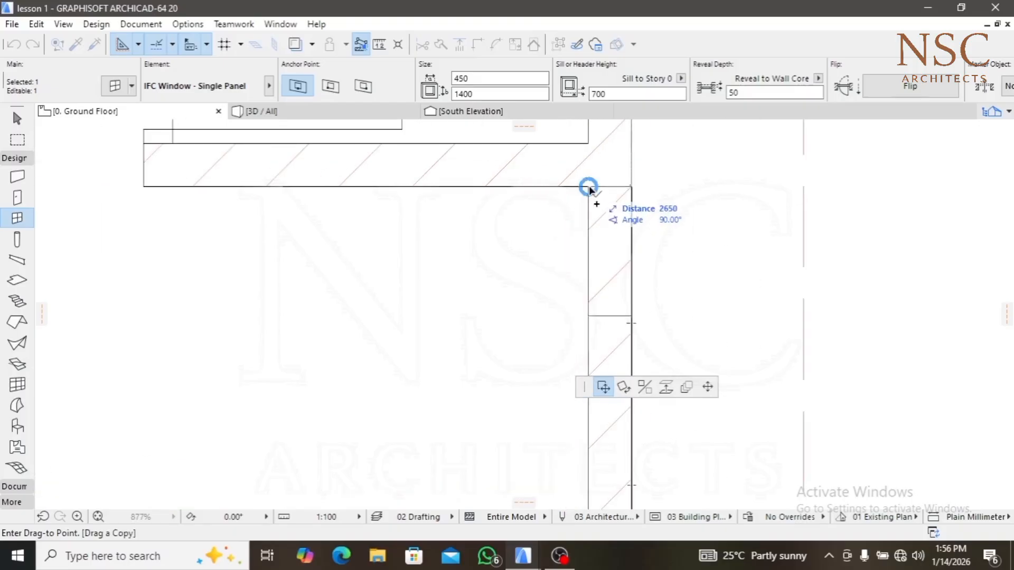
left_click(588, 187)
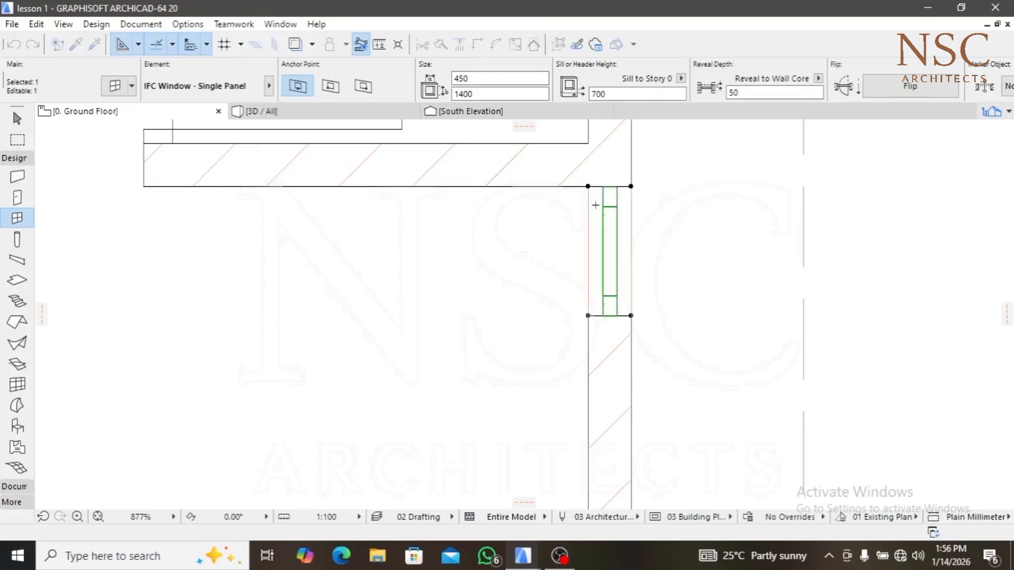
scroll(598, 229, "down", 10)
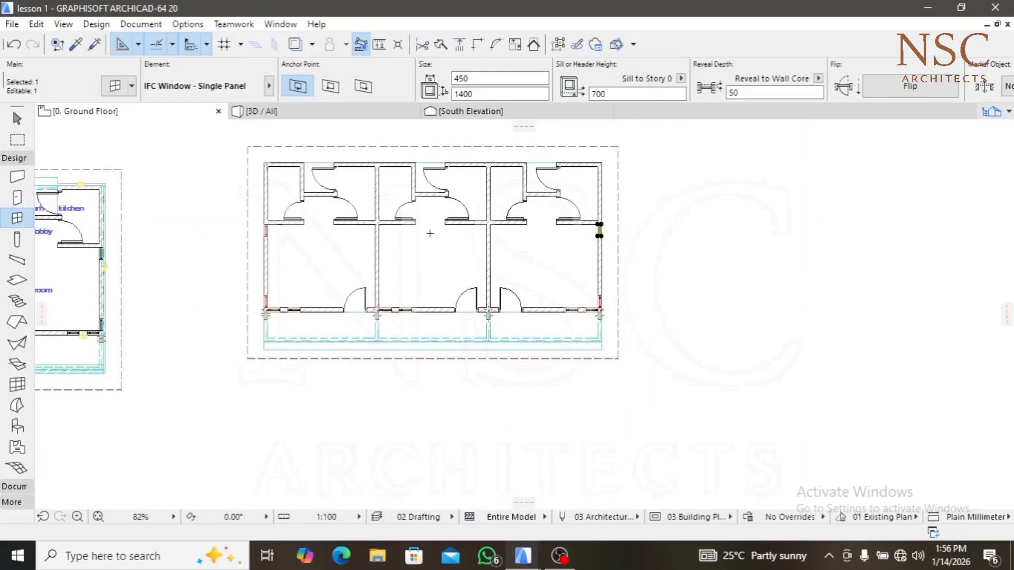
key("Escape")
Place a single-panel window in the middle unit's wall between the lobby and the rear verandah, matching the labelled plan
middle_click_drag(425, 233, 595, 255)
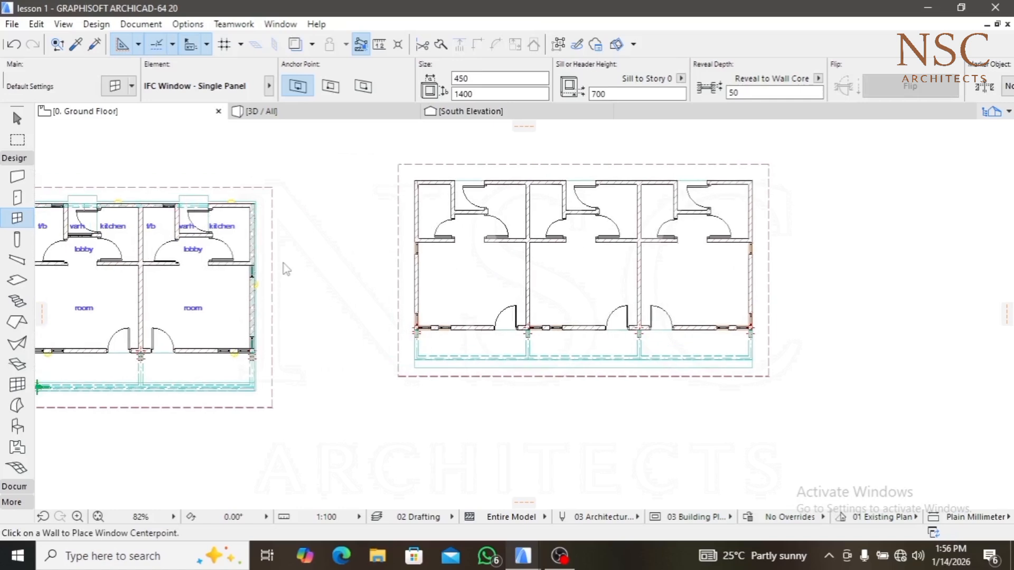
middle_click_drag(285, 270, 311, 265)
scroll(119, 259, "up", 8)
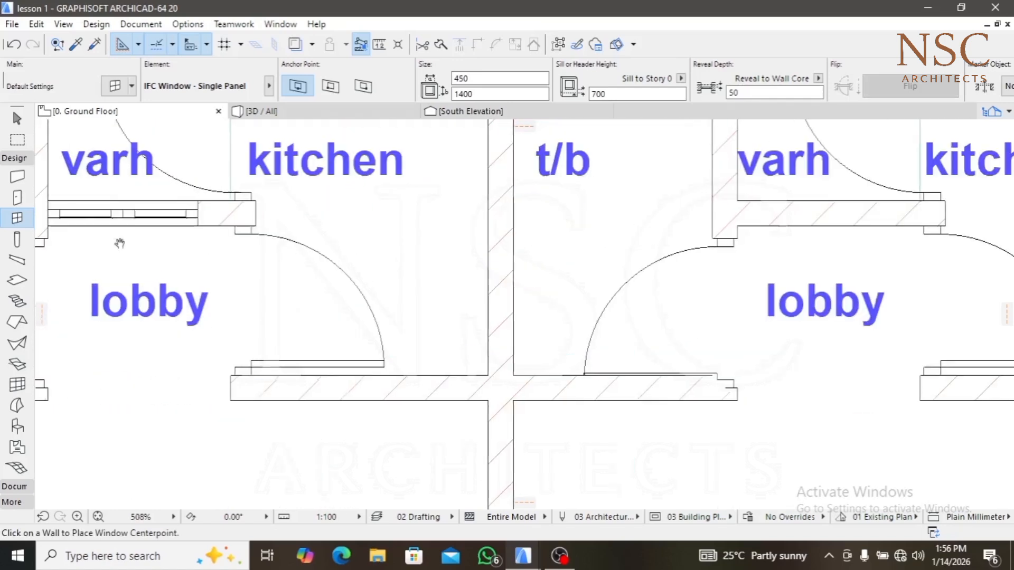
scroll(166, 244, "down", 10)
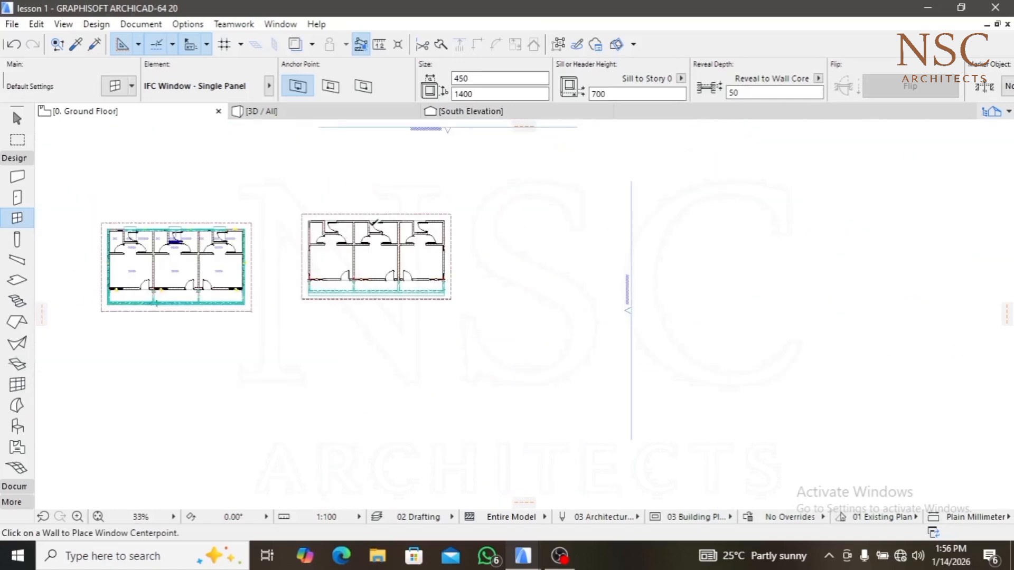
scroll(375, 221, "up", 10)
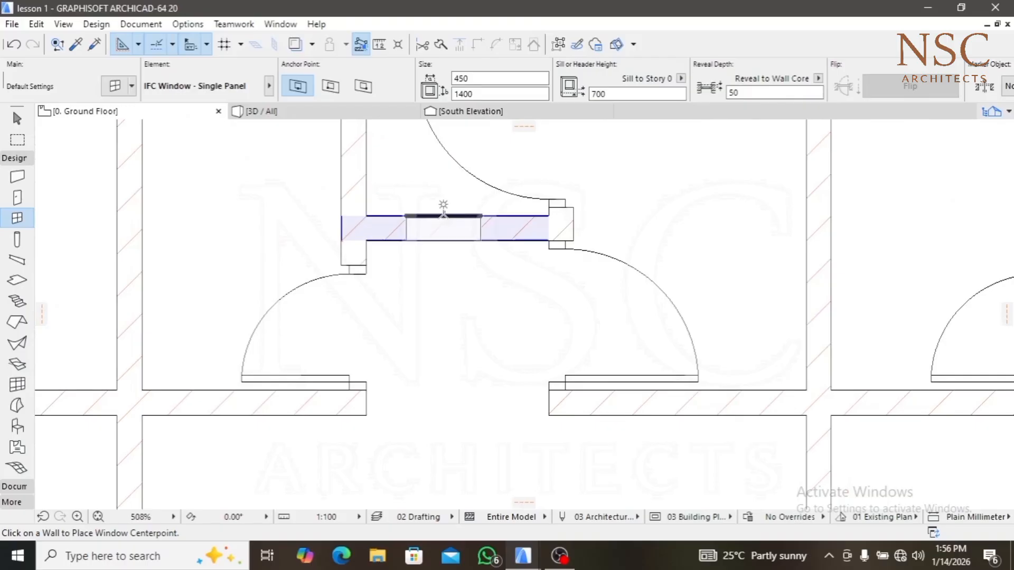
left_click(445, 207)
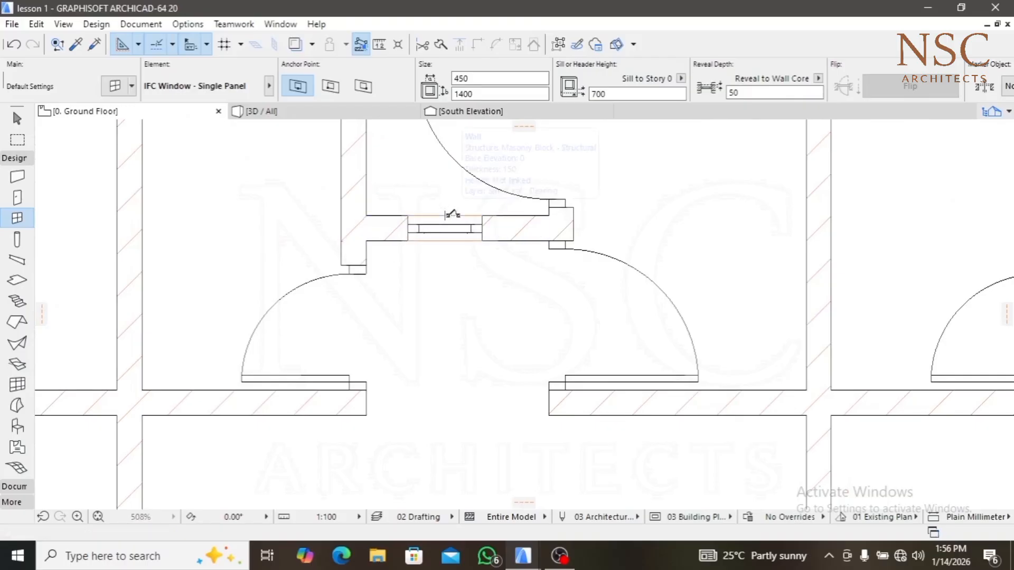
Move the middle unit's lobby window sideways until its end meets the face of the toilet/bath partition
left_click(408, 216)
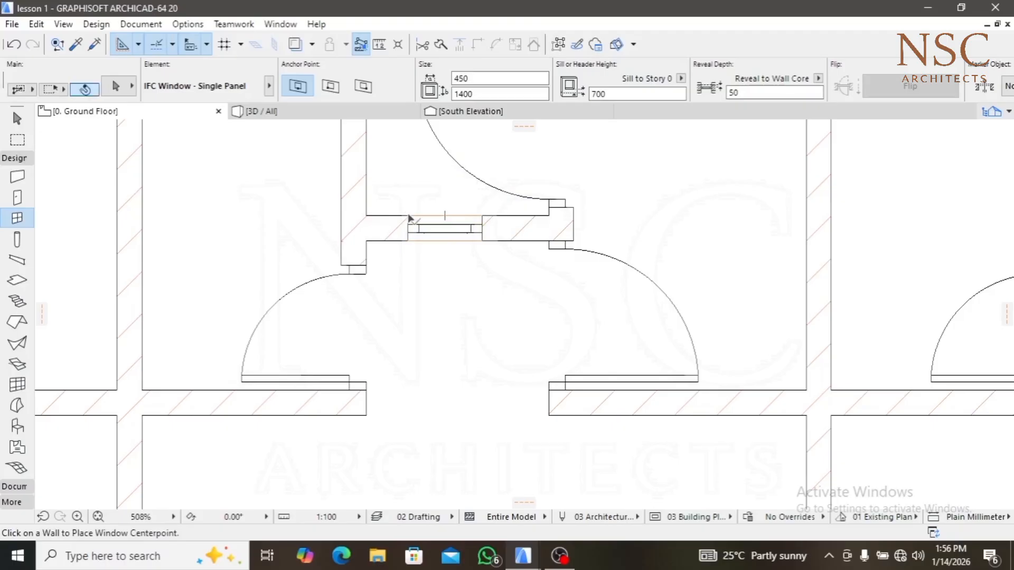
left_click(409, 215, "shift")
left_click(408, 215)
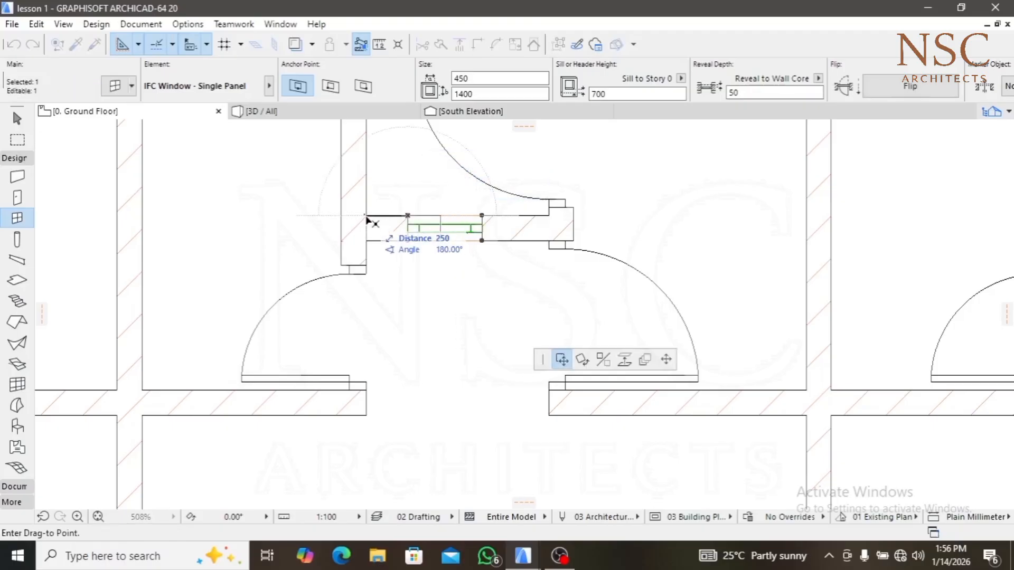
left_click(366, 216)
Copy the lobby window 450 mm along its wall to form an adjoining pair, and deselect it
left_click(367, 216)
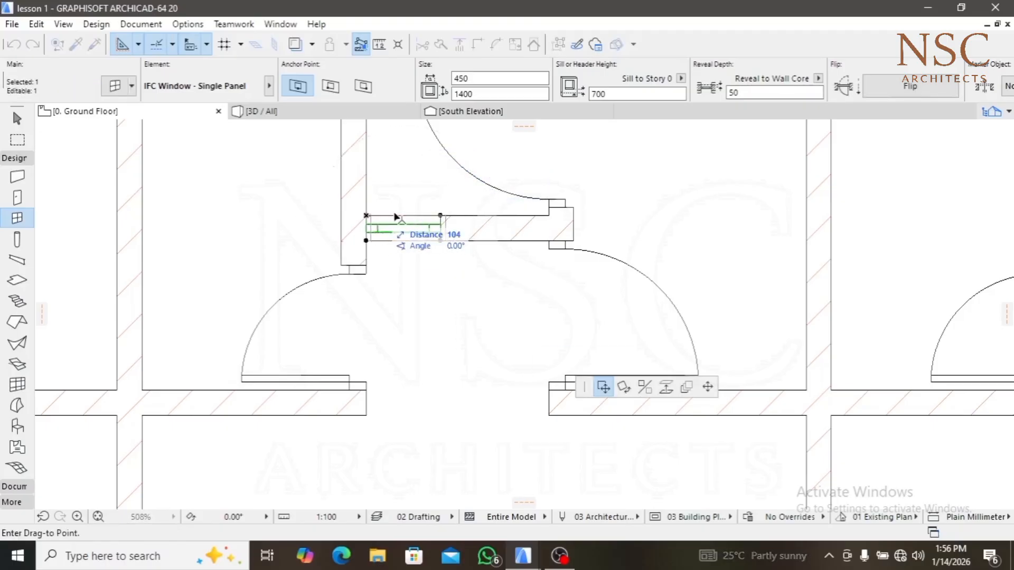
key("ctrl")
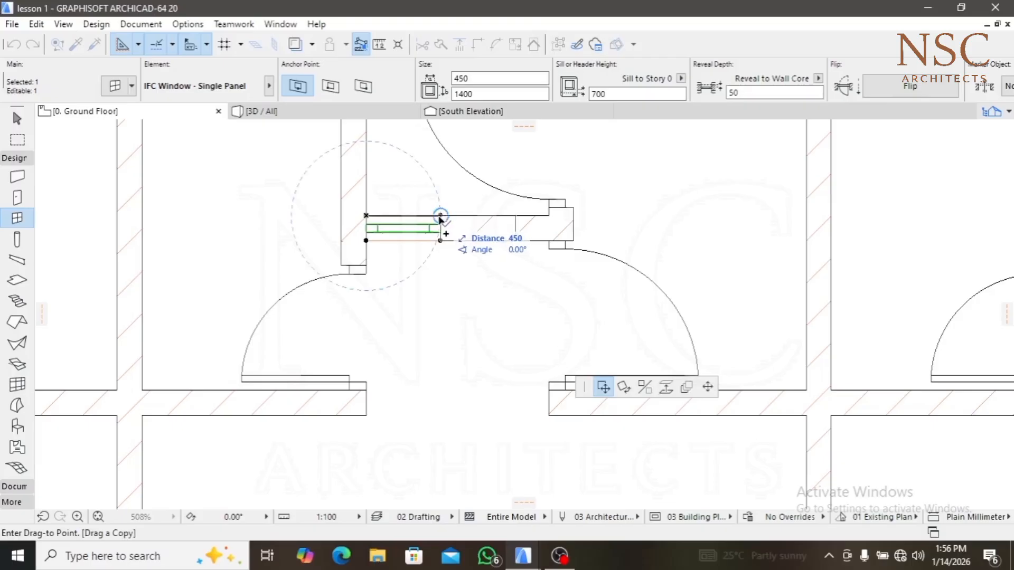
left_click(440, 216)
key("Escape")
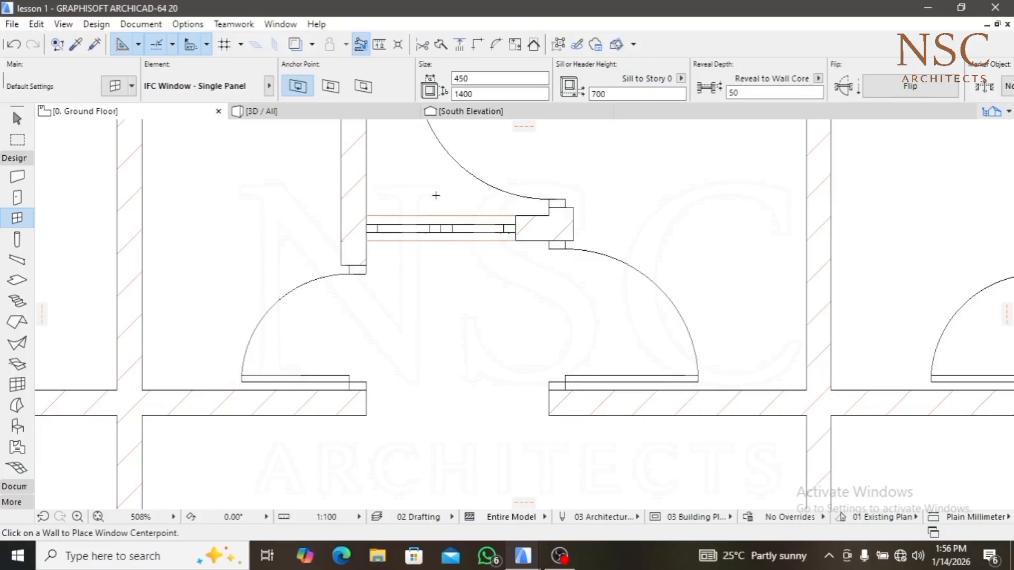
Compare the window positions in the labelled plan's t/b, kitchen and lobby walls with the rear rooms of the unlabelled plan
scroll(454, 236, "down", 9)
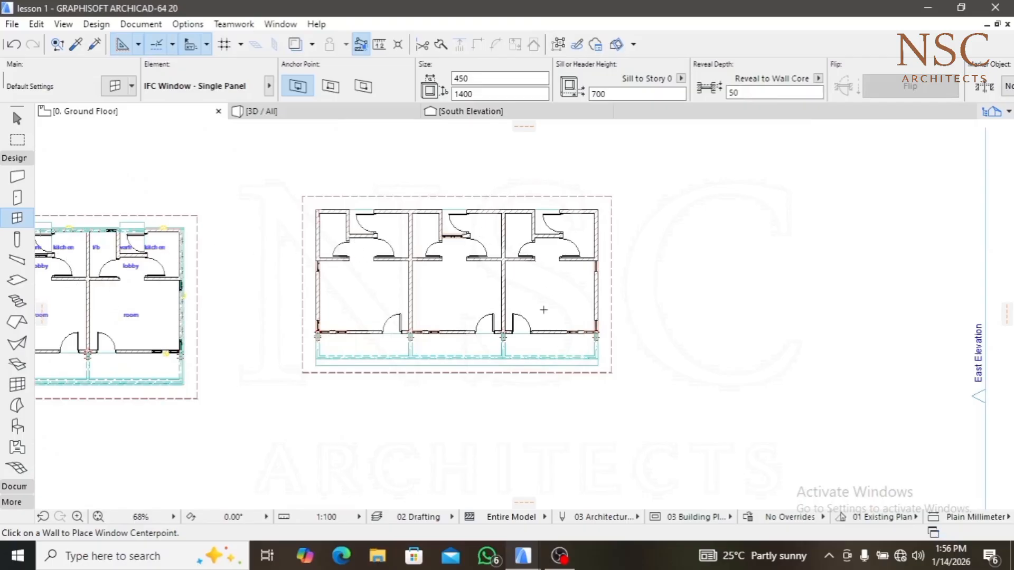
middle_click_drag(463, 355, 494, 334)
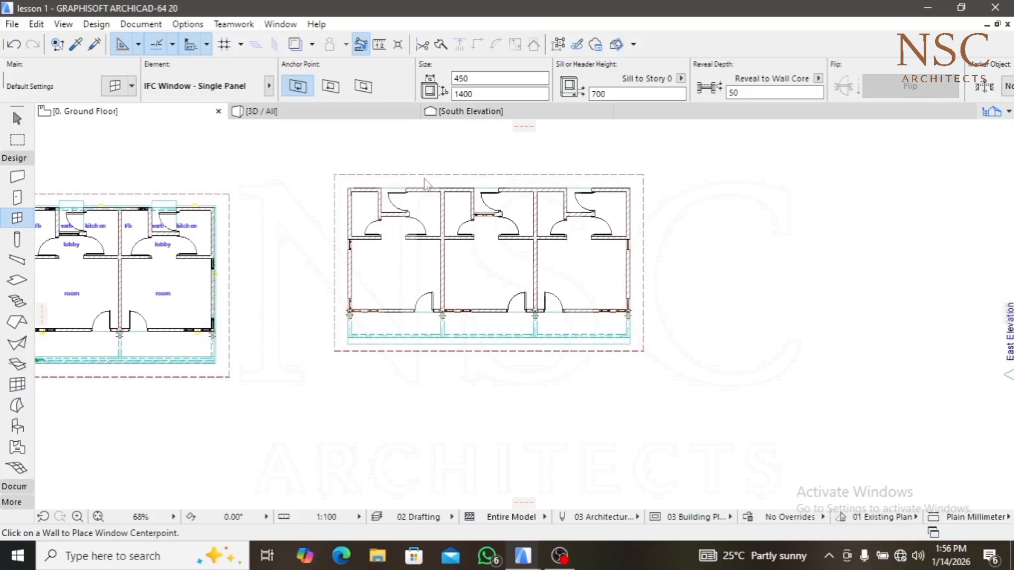
scroll(488, 174, "up", 4)
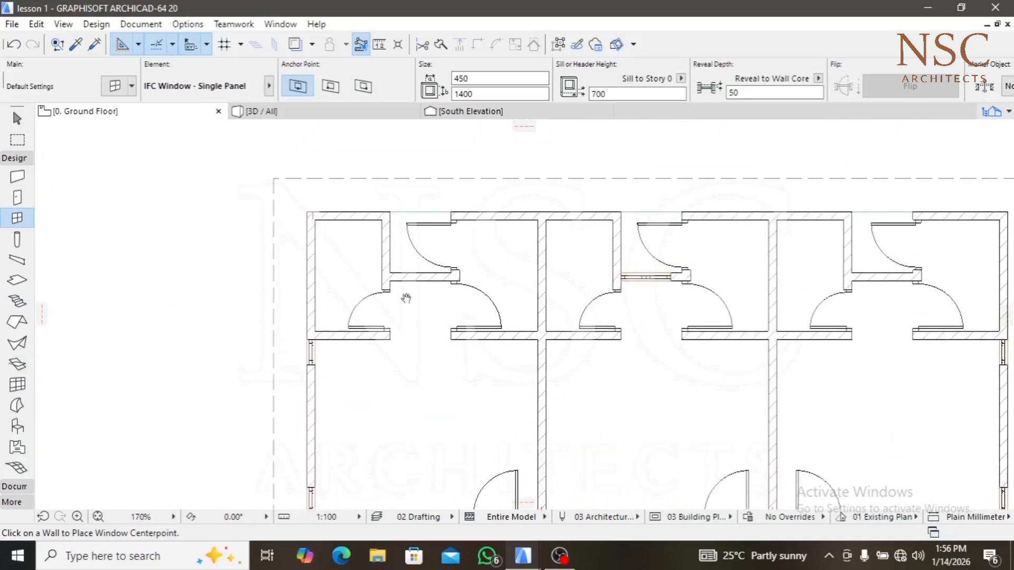
scroll(406, 298, "down", 4)
scroll(177, 268, "up", 2)
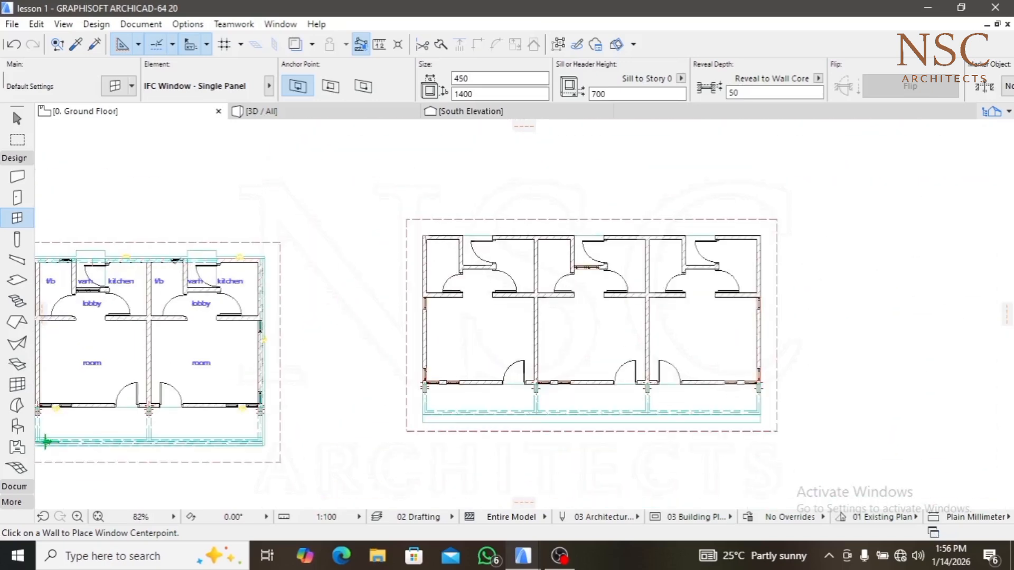
scroll(261, 267, "up", 6)
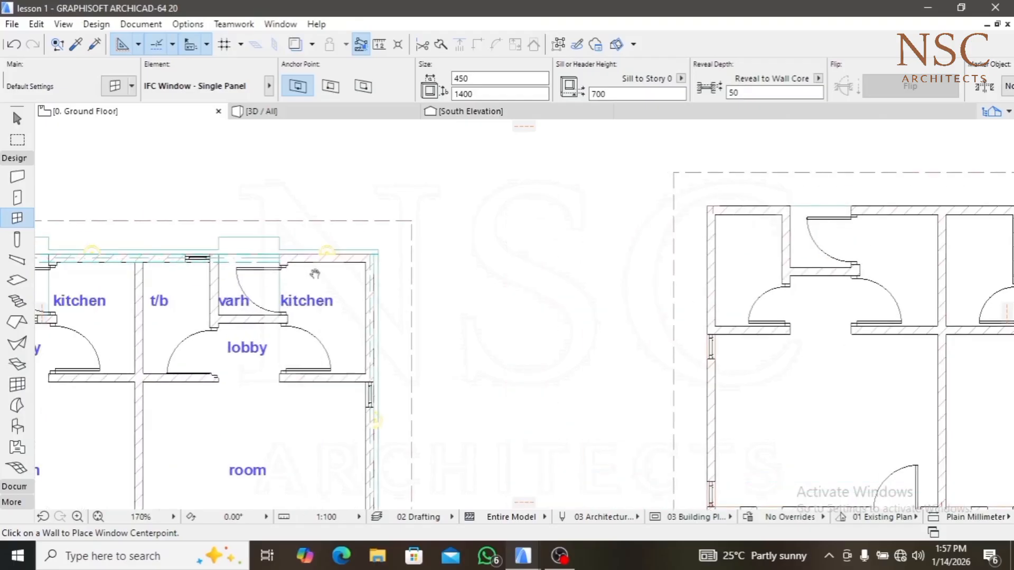
scroll(392, 265, "down", 6)
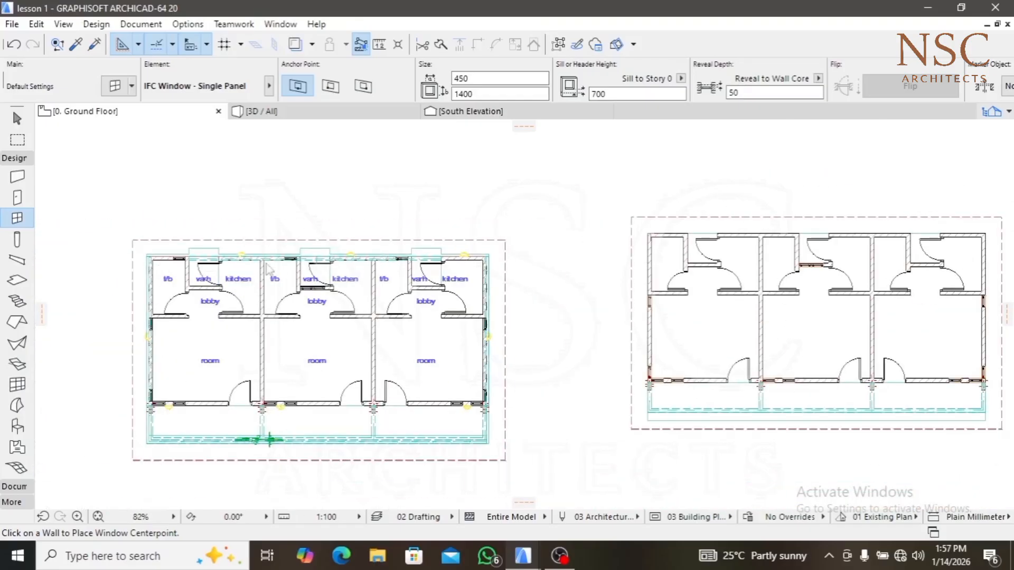
scroll(246, 264, "up", 4)
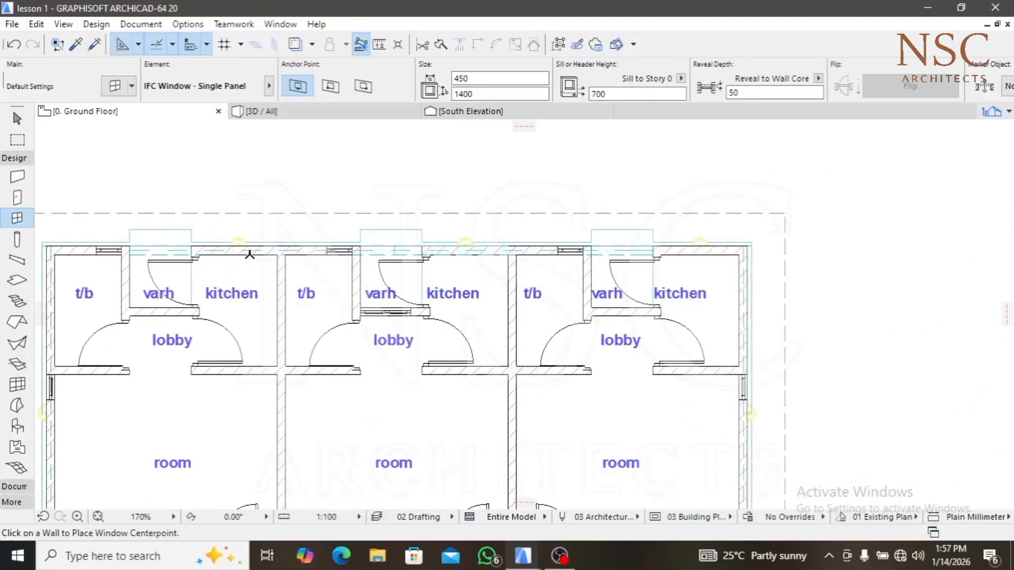
scroll(251, 250, "down", 6)
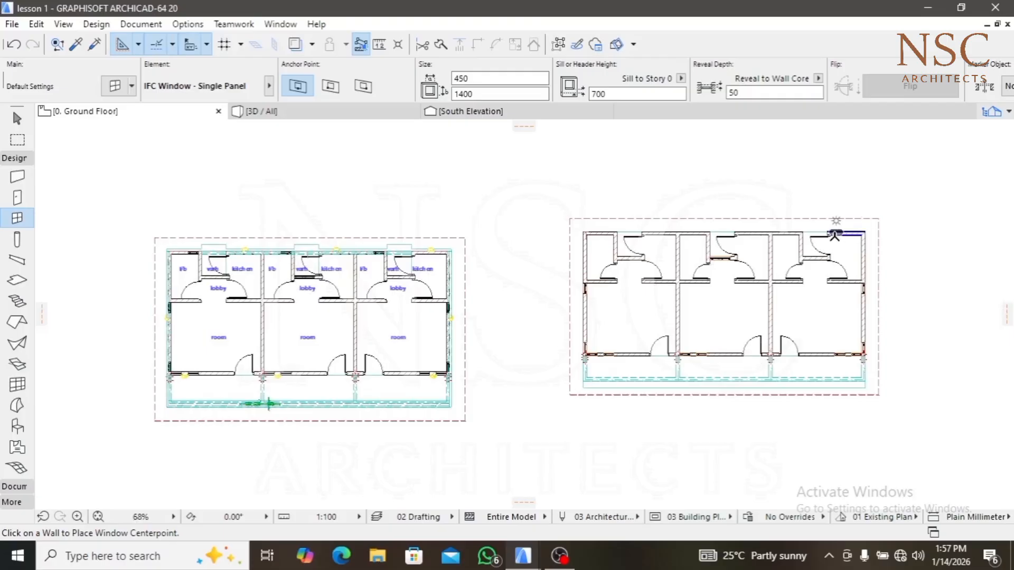
scroll(834, 235, "up", 6)
middle_click_drag(829, 242, 502, 235)
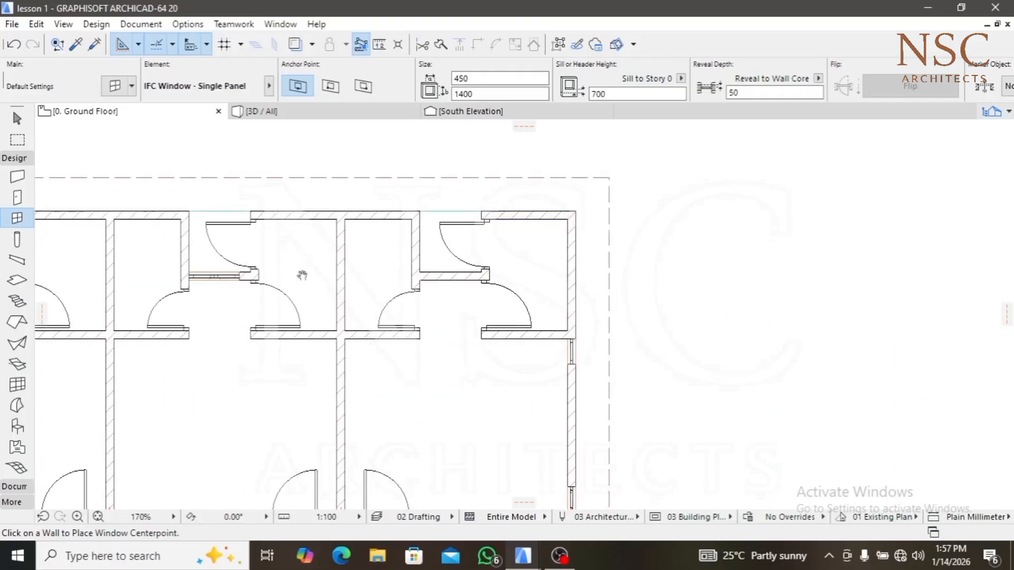
middle_click_drag(300, 271, 458, 277)
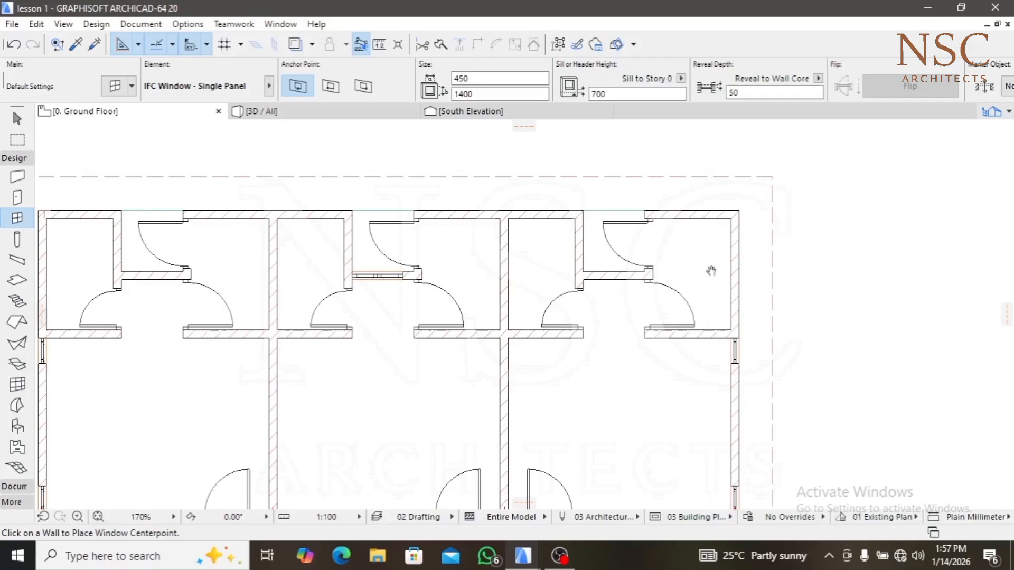
middle_click_drag(711, 271, 598, 272)
scroll(595, 272, "up", 1)
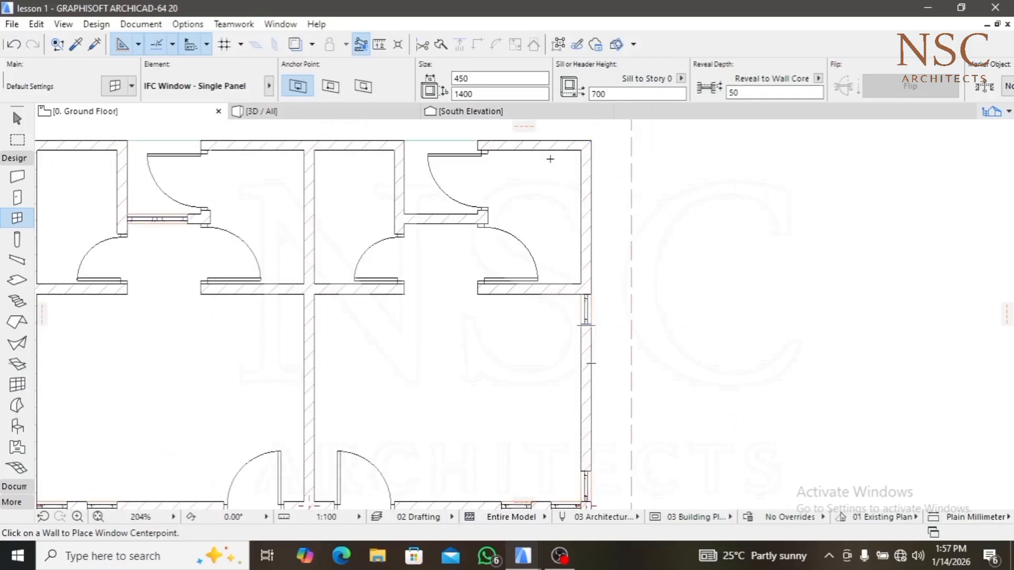
middle_click_drag(552, 163, 560, 216)
scroll(563, 210, "down", 3)
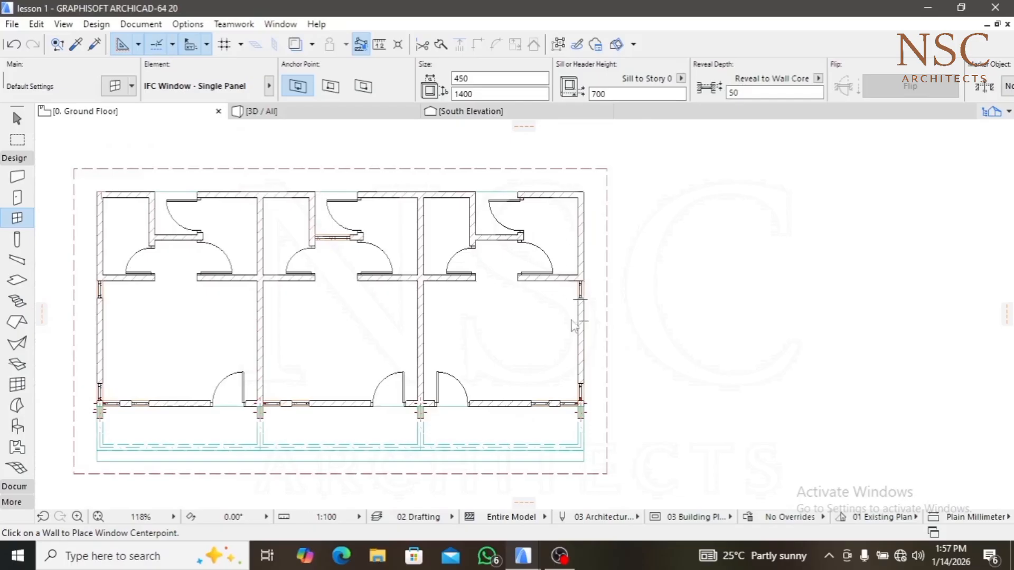
Place one window in the third unit's rear kitchen wall and one in the kitchen's outer side wall
scroll(556, 190, "up", 3)
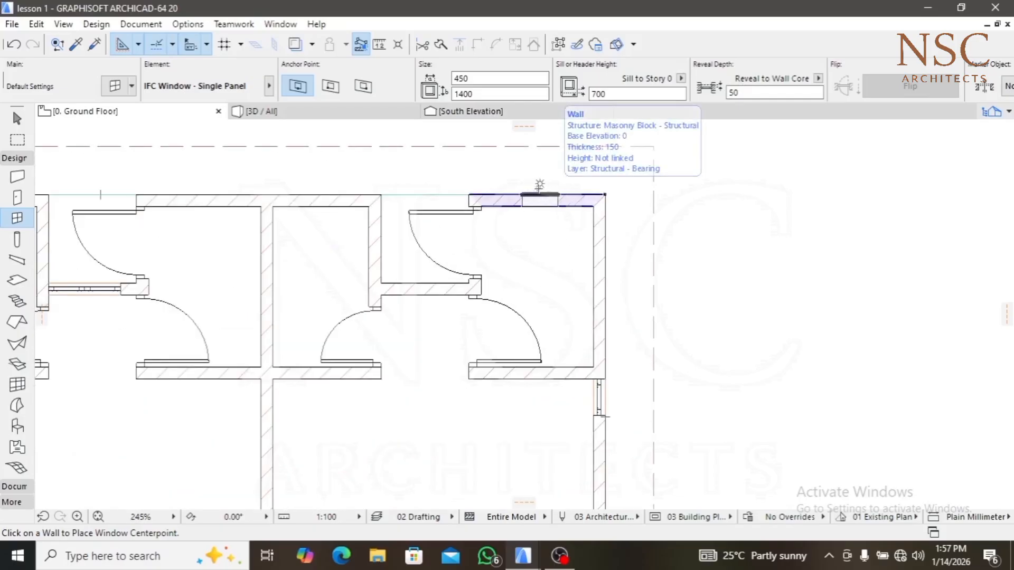
left_click(537, 188)
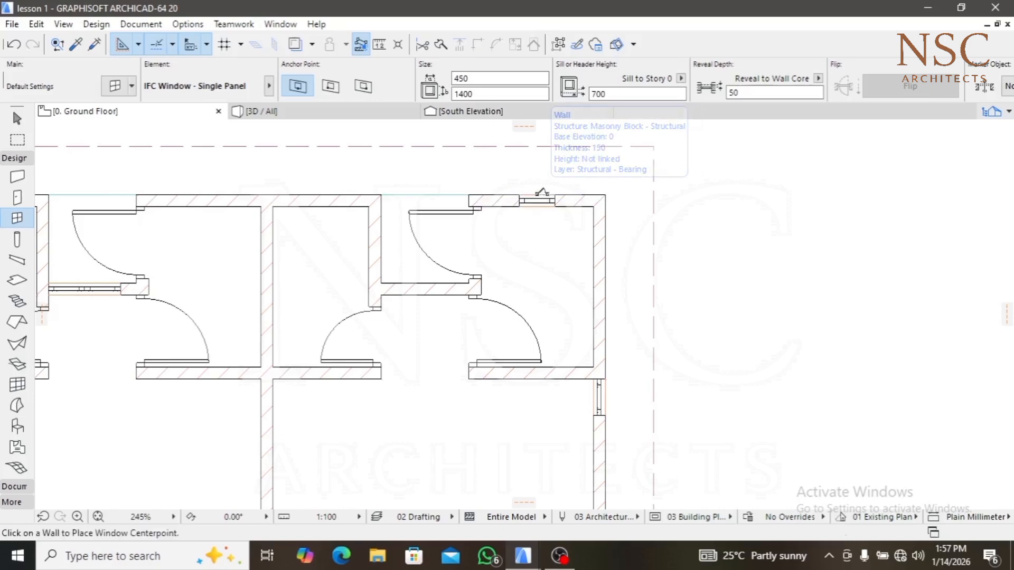
left_click(604, 287)
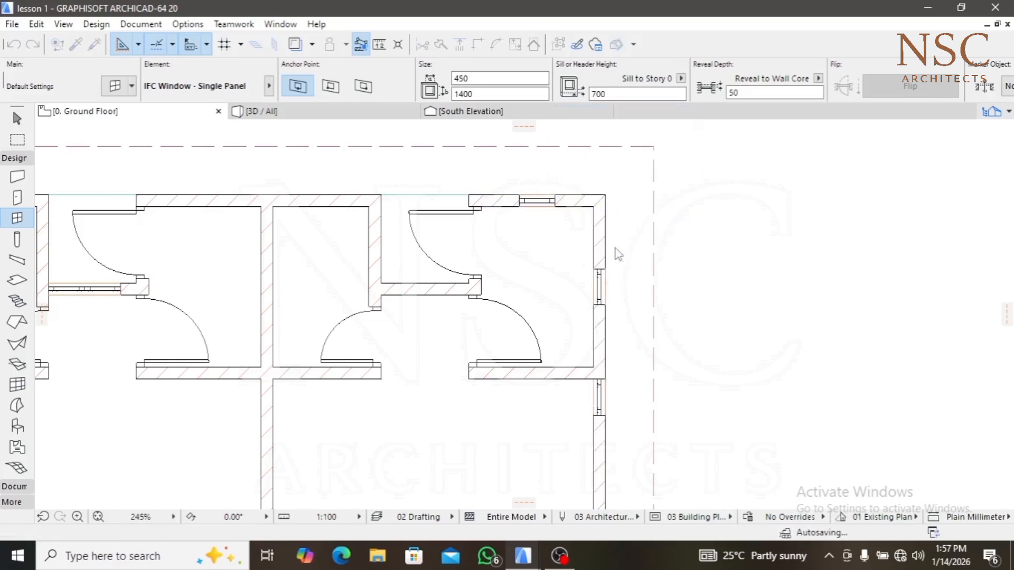
Move the kitchen's side-wall window toward the front until its end aligns with the room partition's inner face
scroll(609, 362, "up", 4)
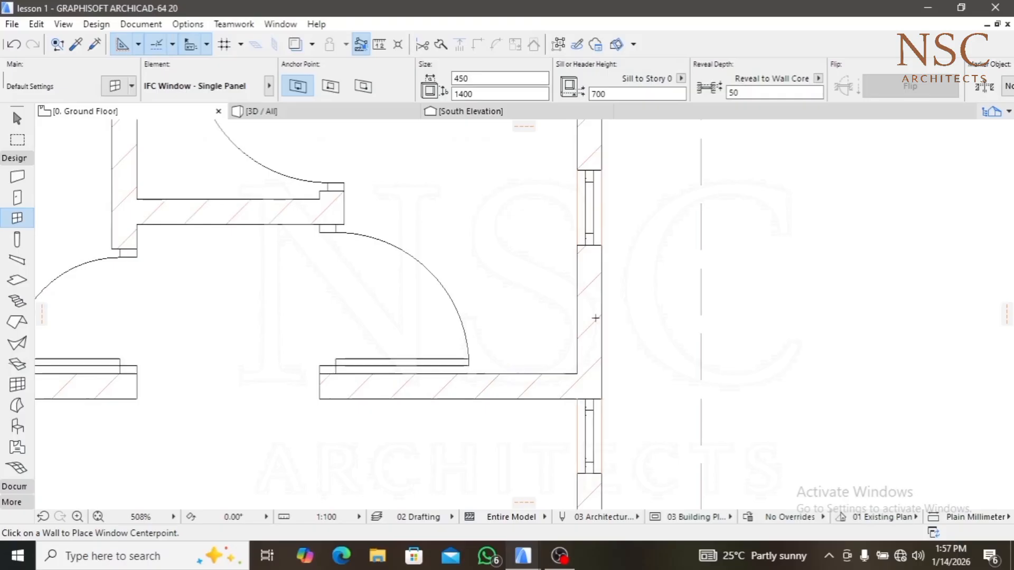
left_click(575, 245, "shift")
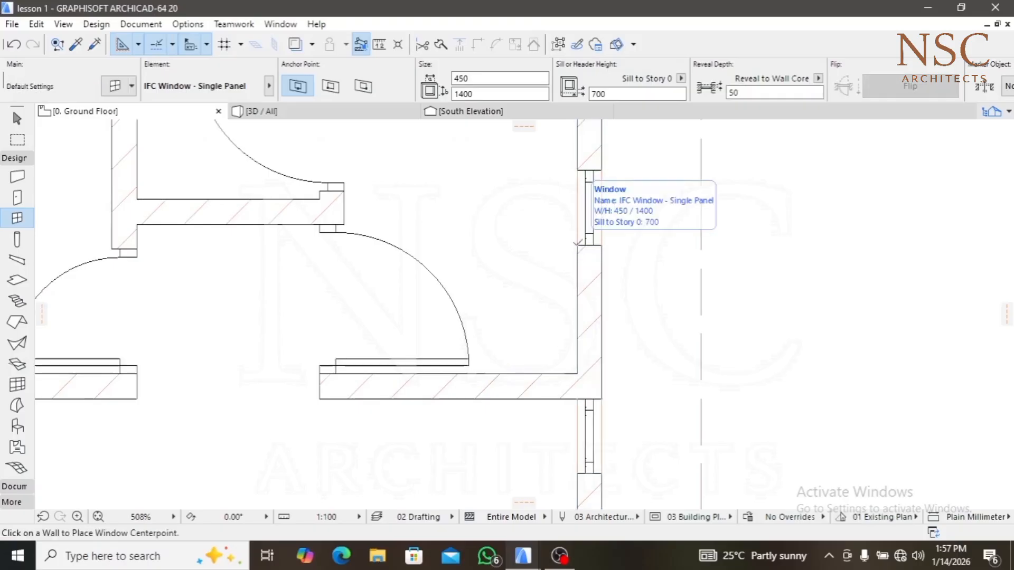
left_click(576, 245)
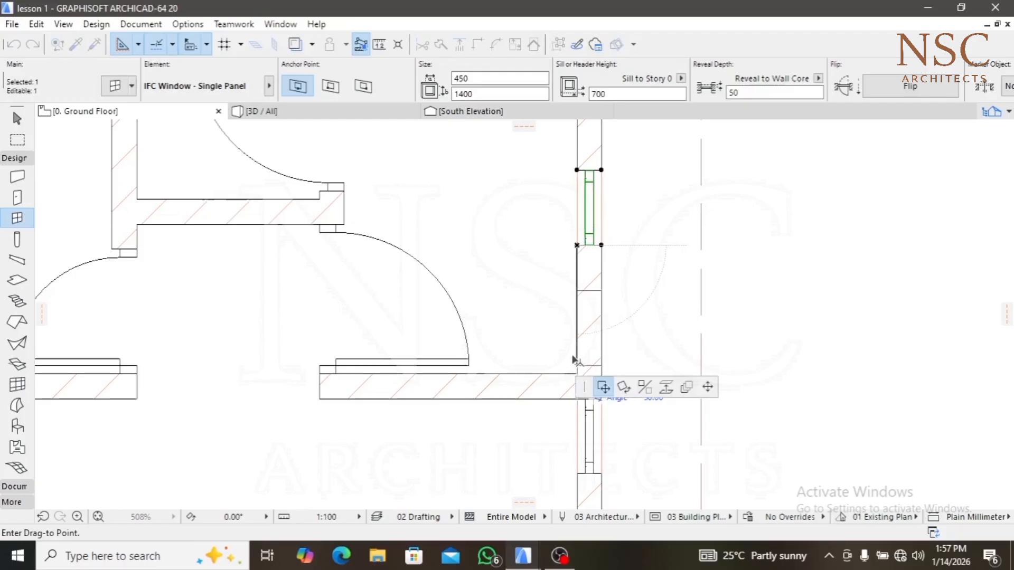
middle_click_drag(574, 372, 579, 322)
left_click(580, 324)
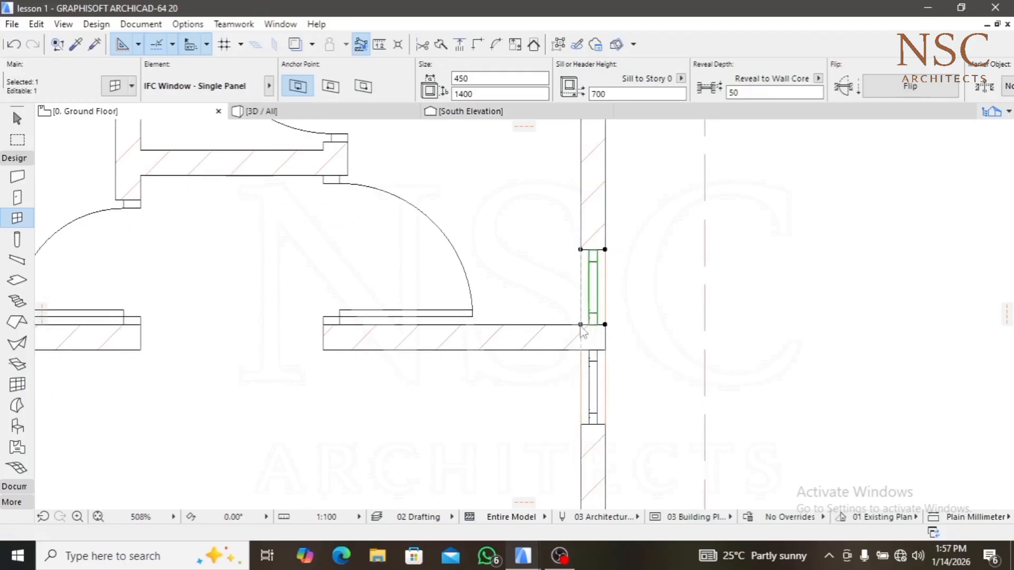
Move the kitchen's side-wall window back toward the rear, to about midway along the kitchen's outer wall, and deselect it
left_click(580, 325)
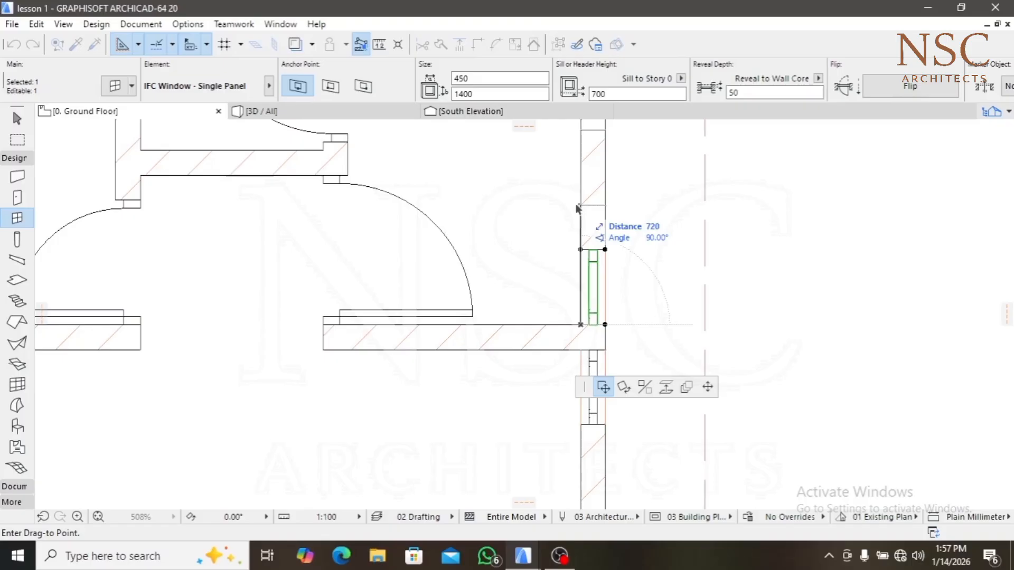
key("Tab")
type("150")
key("Return")
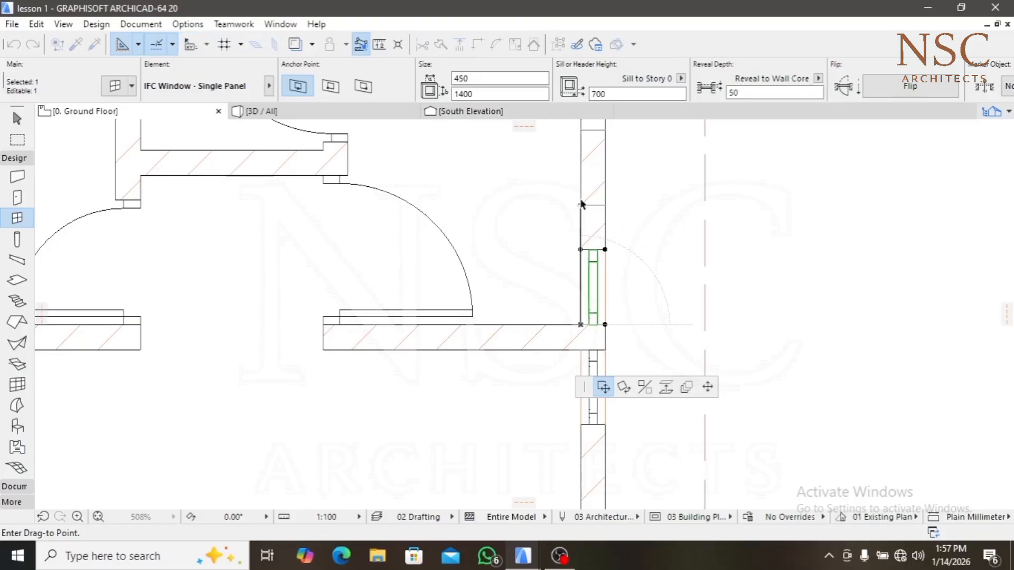
left_click(580, 200)
scroll(582, 189, "down", 5)
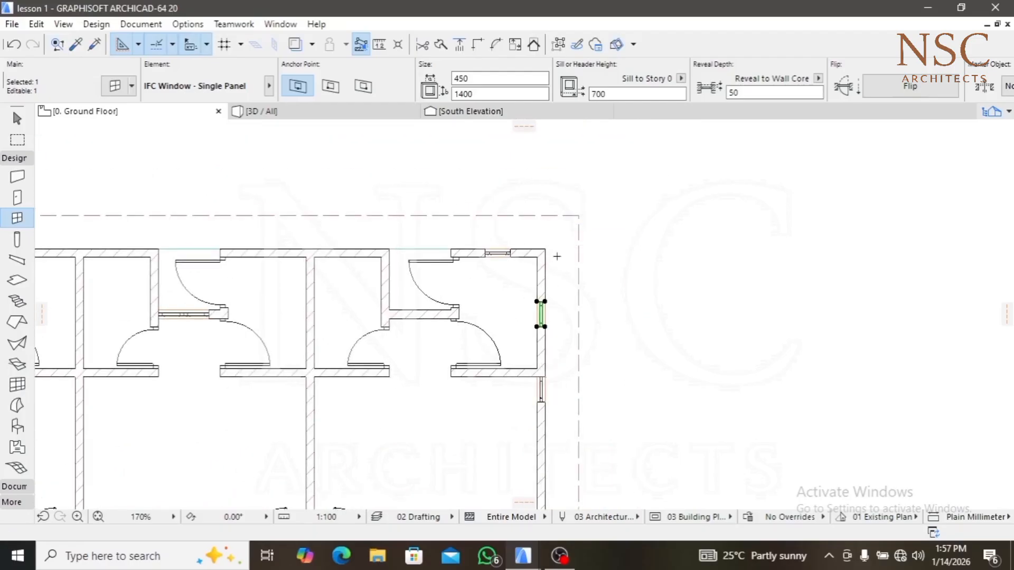
key("Escape")
Move the kitchen's rear-wall window sideways until its end meets the outer side wall's inner face
scroll(504, 259, "up", 5)
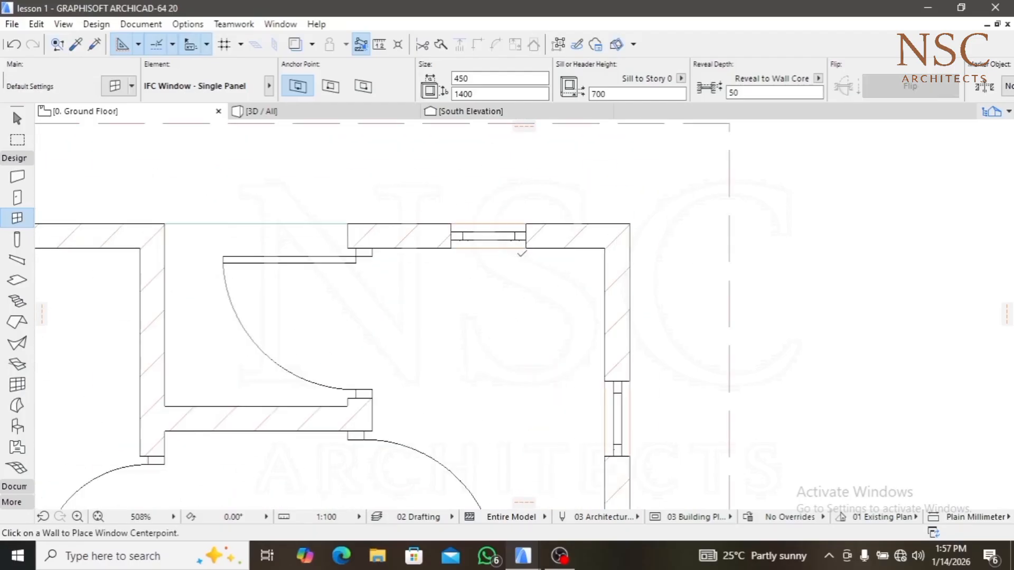
left_click(525, 248)
left_click(525, 248)
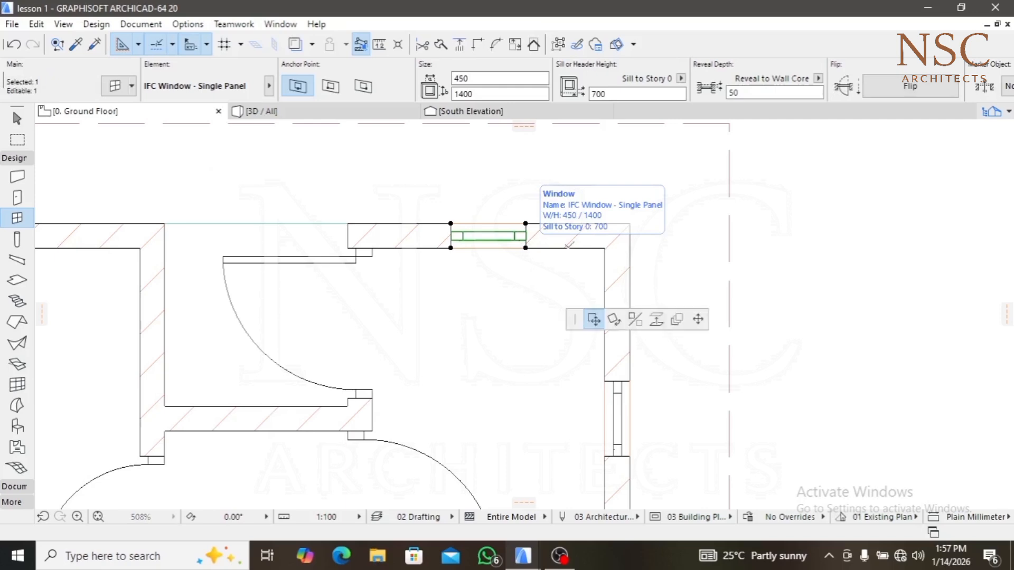
left_click(605, 250)
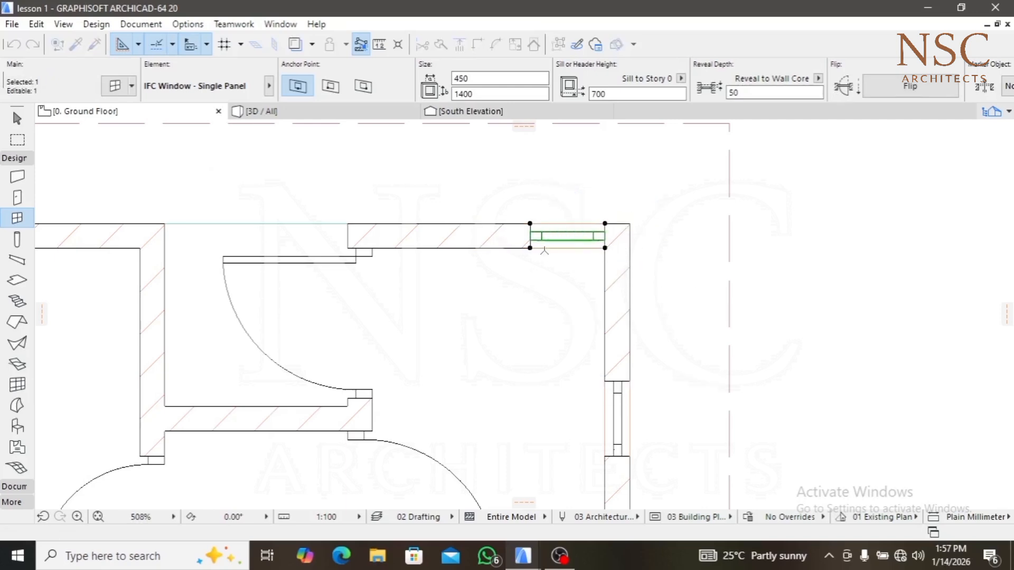
Move the third unit's kitchen rear-wall window 450 mm away from the outer side wall and deselect it
left_click(605, 247)
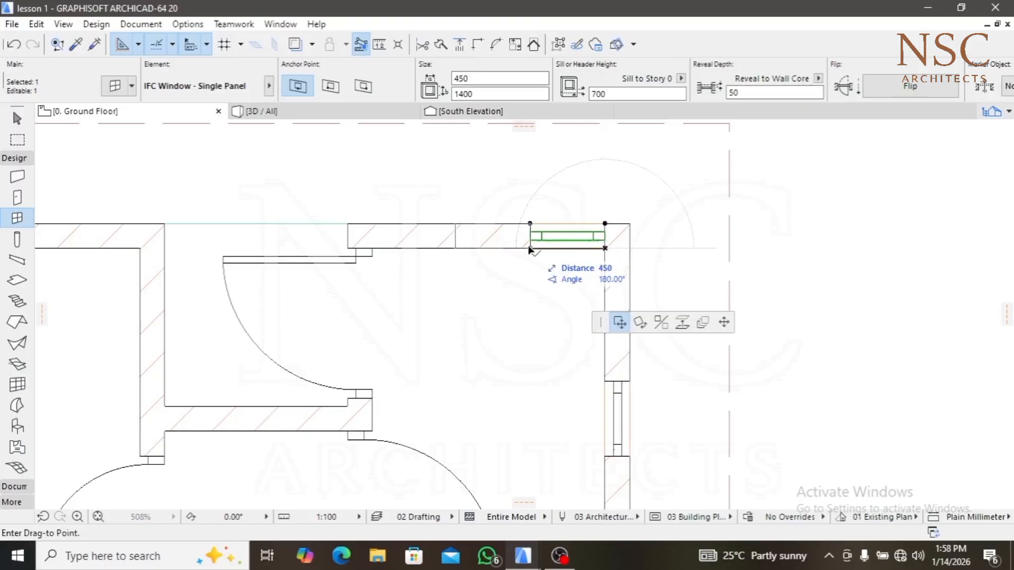
left_click(530, 248)
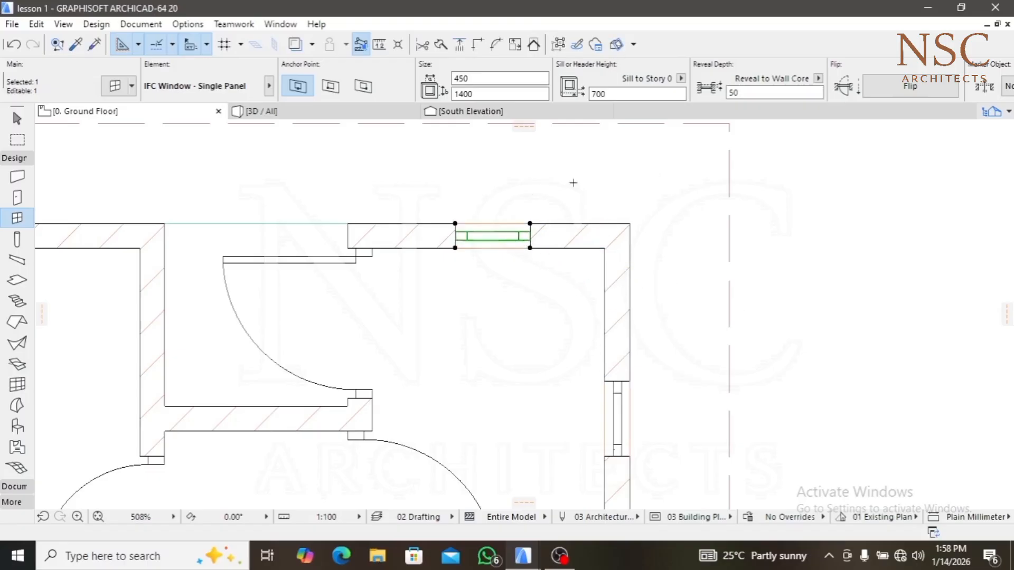
key("Escape")
scroll(567, 201, "down", 8)
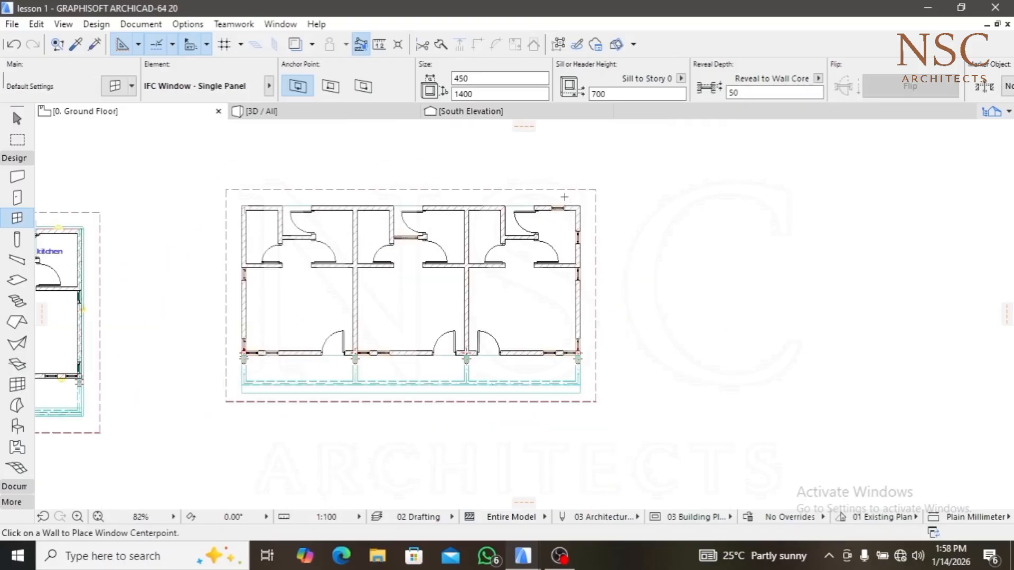
Place a window in the rear wall of the third unit's small rear room and shift it 375 mm to the party wall's inner face
scroll(467, 216, "up", 5)
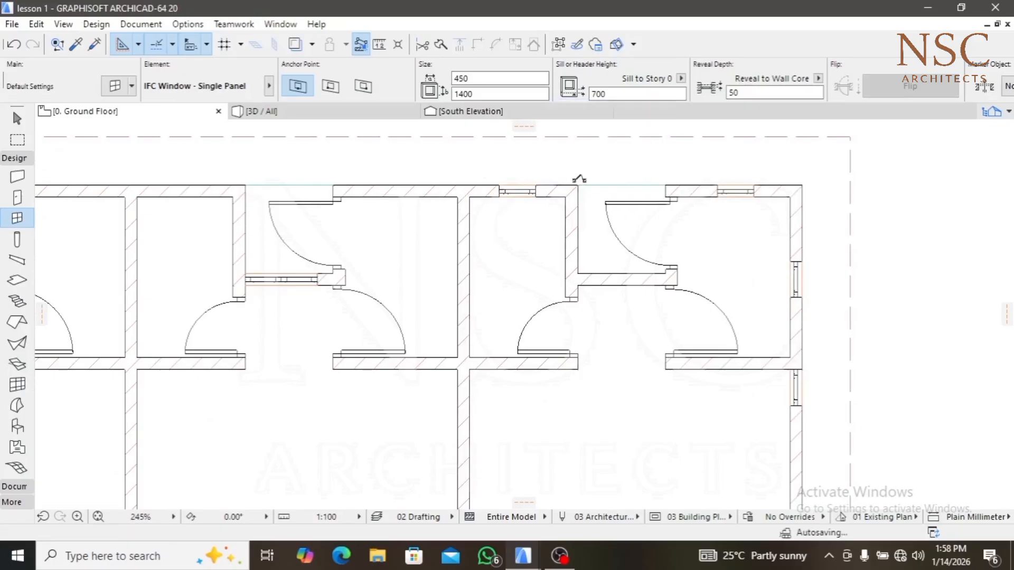
left_click(575, 186)
key("ctrl+z")
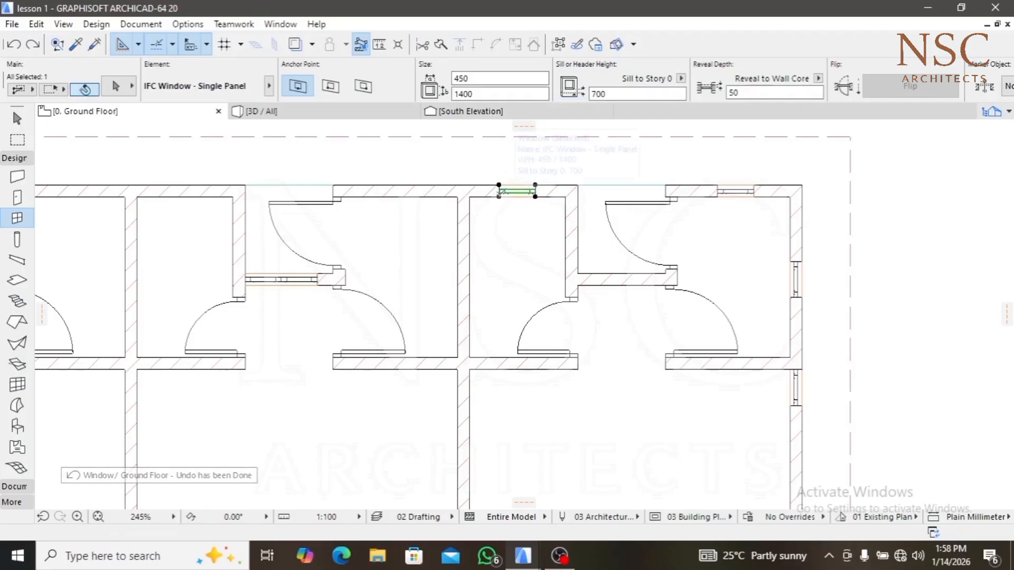
left_click(497, 196)
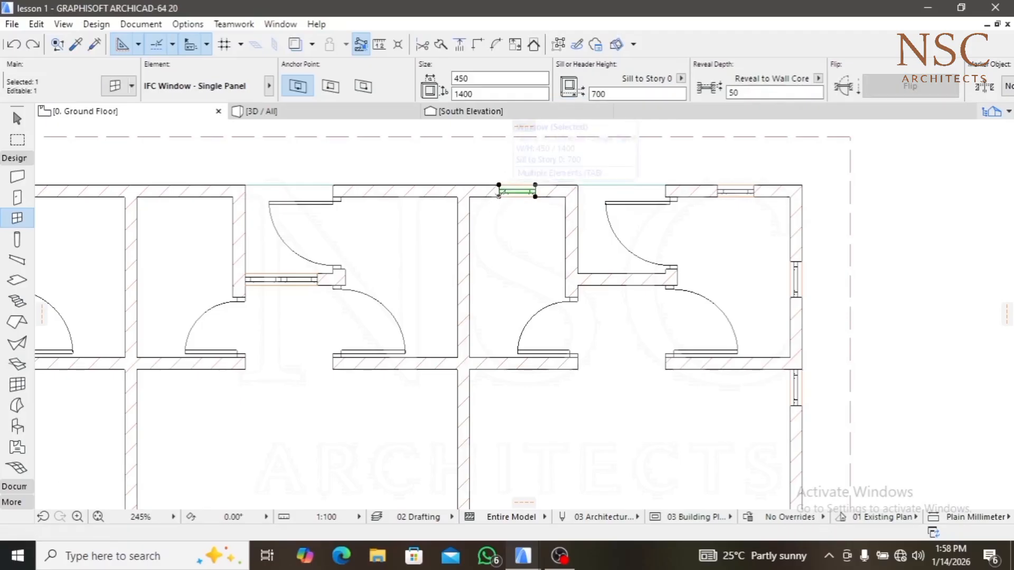
left_click(498, 194)
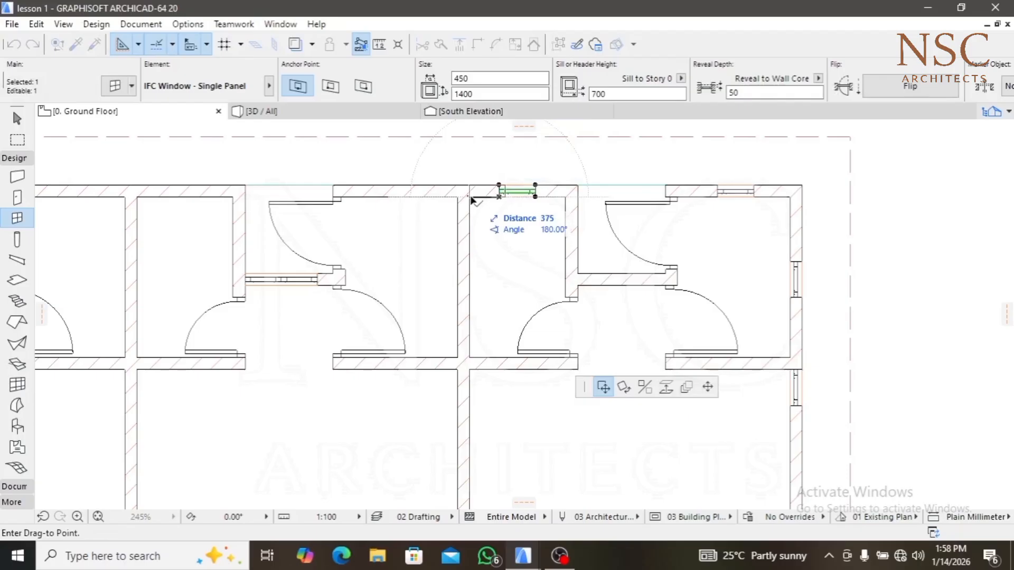
left_click(470, 197)
Move the small rear room's window along the rear wall until its end meets the inner face of the partition beside the rear entrance
scroll(472, 194, "down", 6)
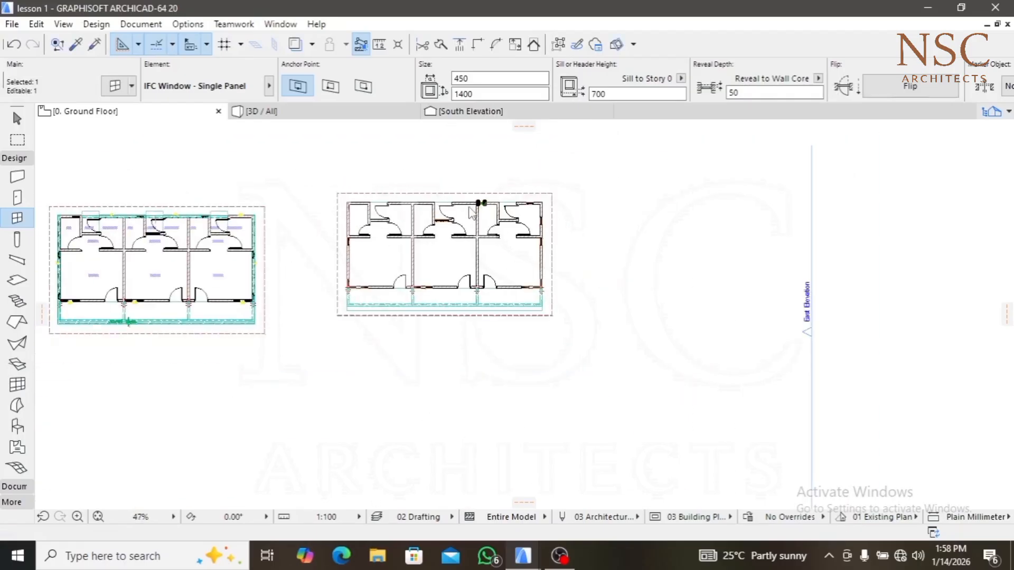
scroll(485, 201, "up", 9)
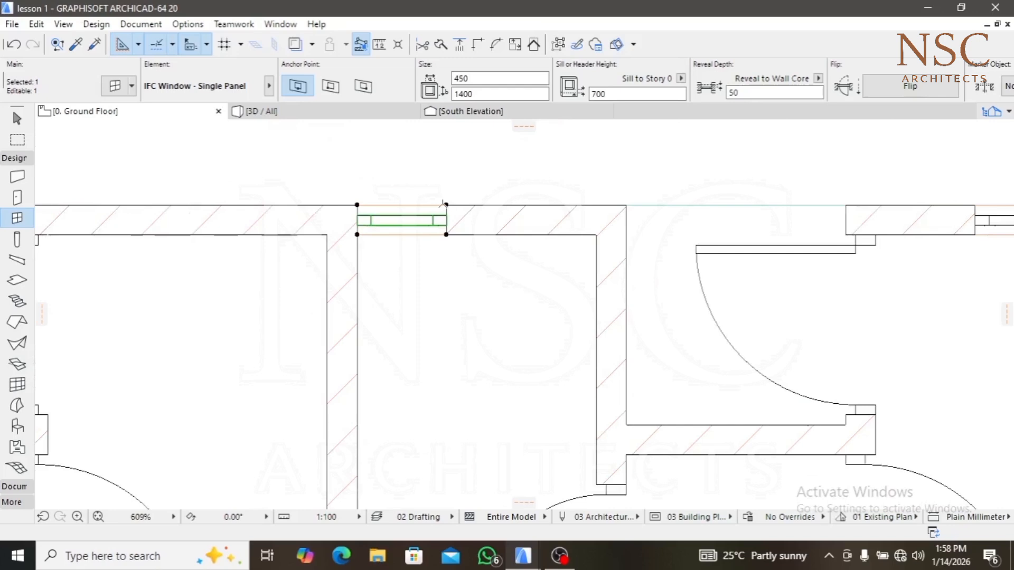
left_click(447, 204)
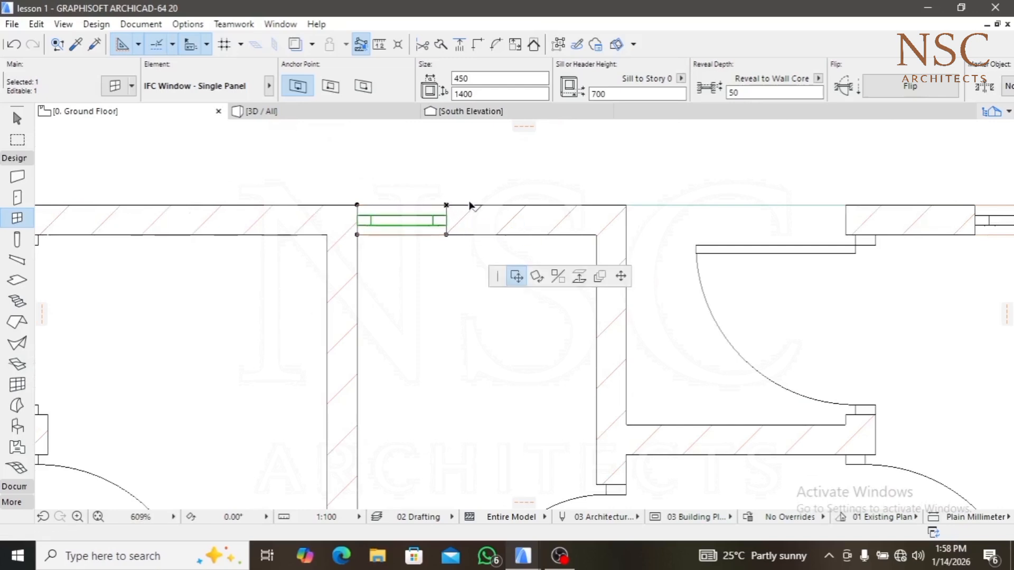
left_click(446, 234)
key("Escape")
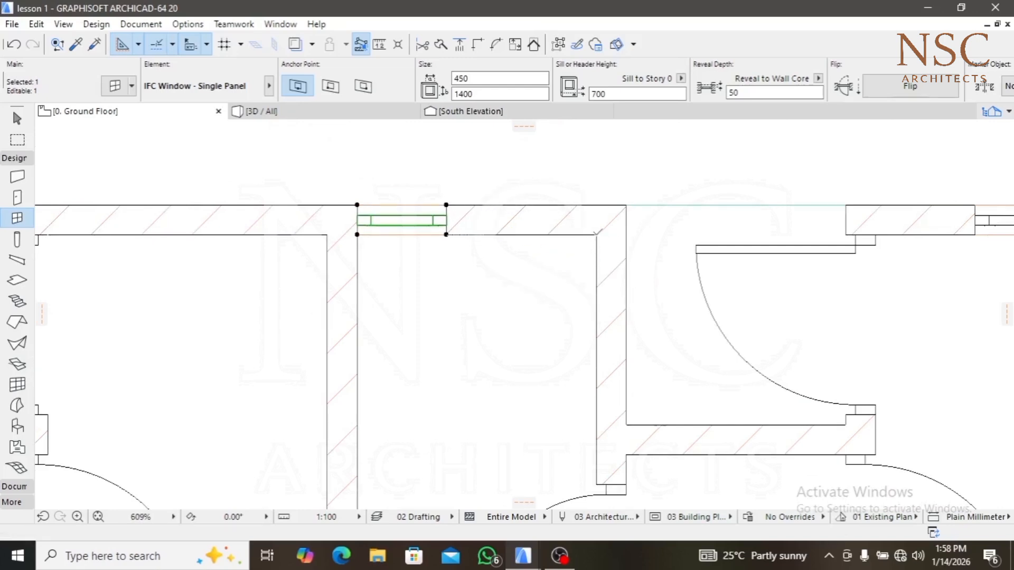
left_click(446, 234)
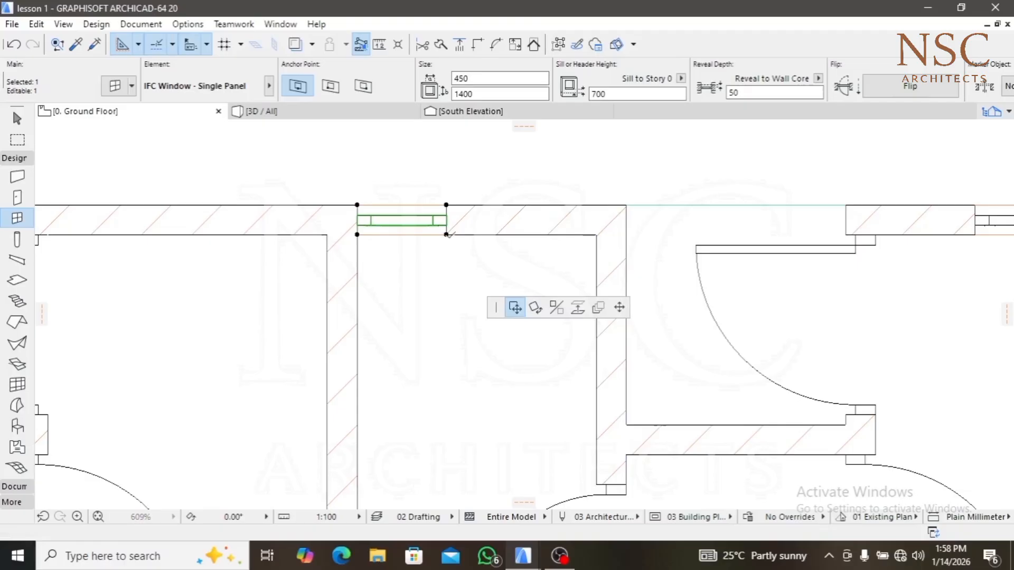
left_click(596, 234)
left_click(596, 234)
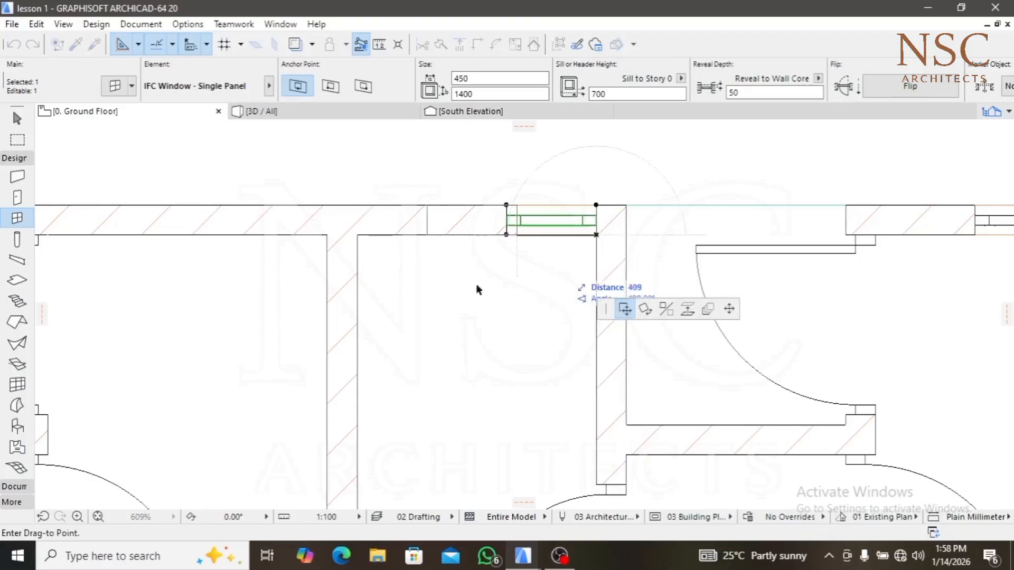
key("Escape")
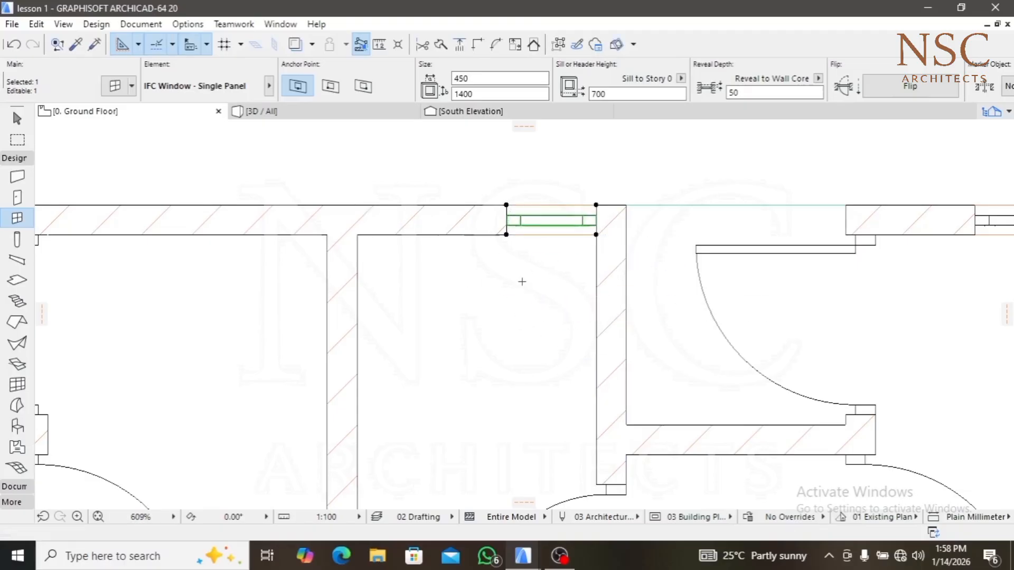
Start dragging multiple copies of the window, placing the first 1350 mm away in the second unit's kitchen rear wall against the party wall
scroll(519, 280, "down", 2)
scroll(515, 270, "down", 5)
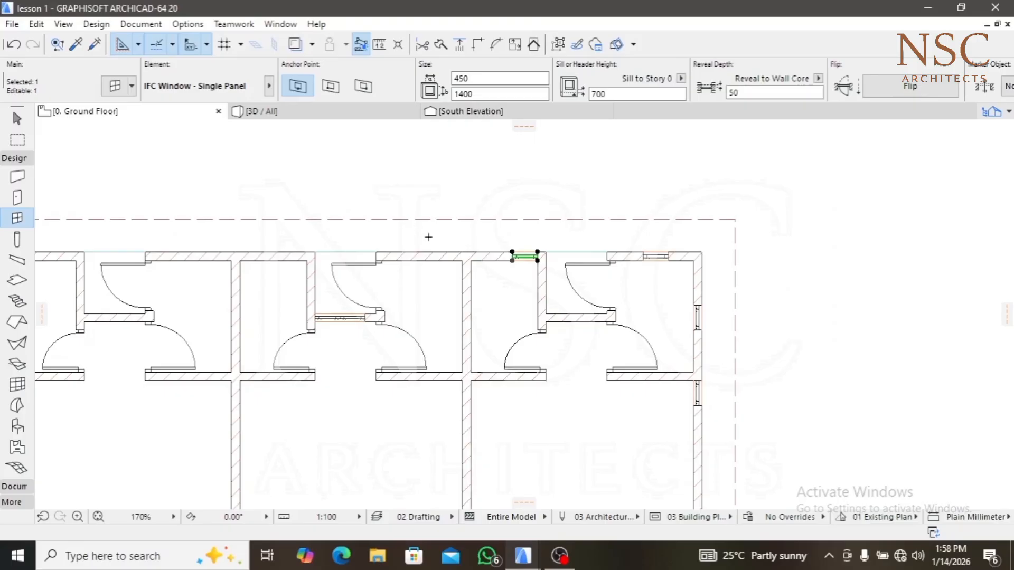
scroll(539, 248, "up", 6)
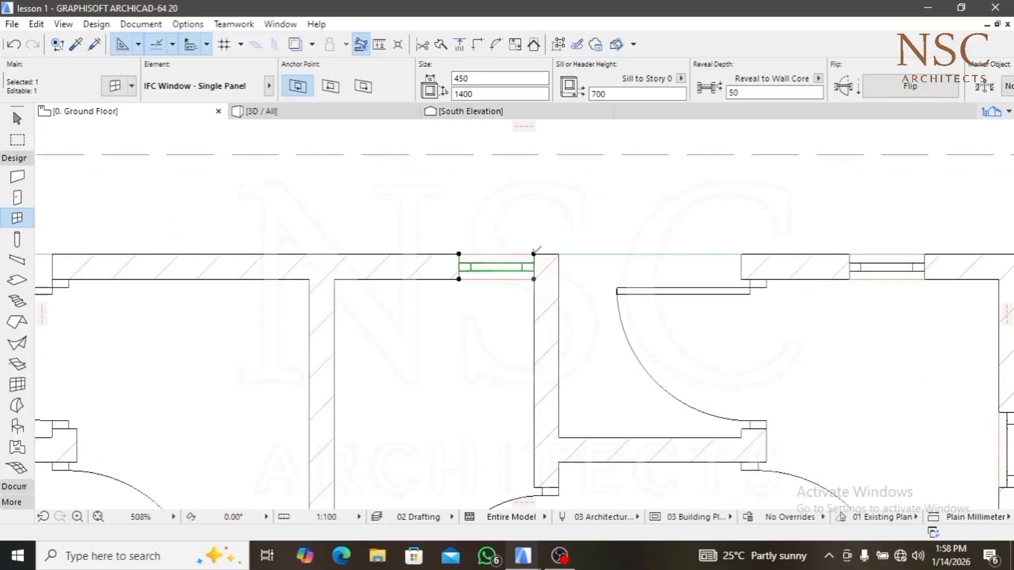
left_click(533, 253)
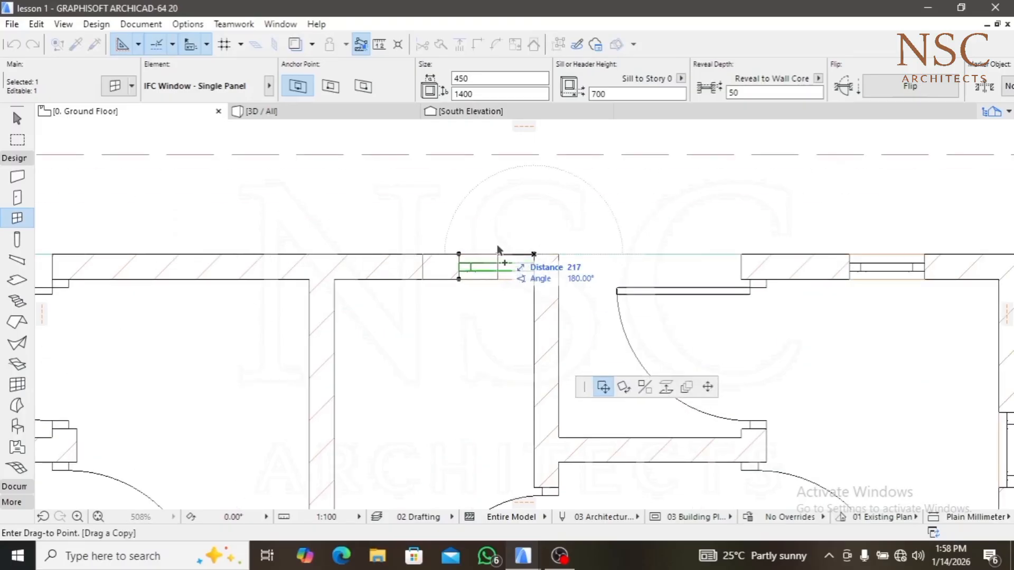
key("ctrl+alt")
scroll(498, 251, "down", 5)
scroll(420, 266, "up", 5)
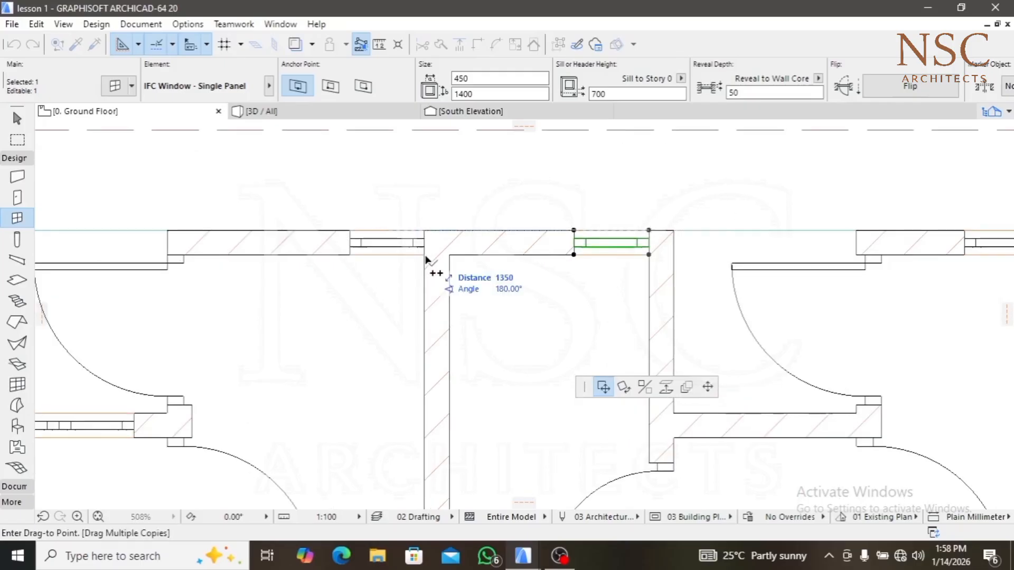
Place another window copy in the second unit's small rear room, its end at the partition's inner face, and deselect the windows
scroll(426, 258, "down", 3)
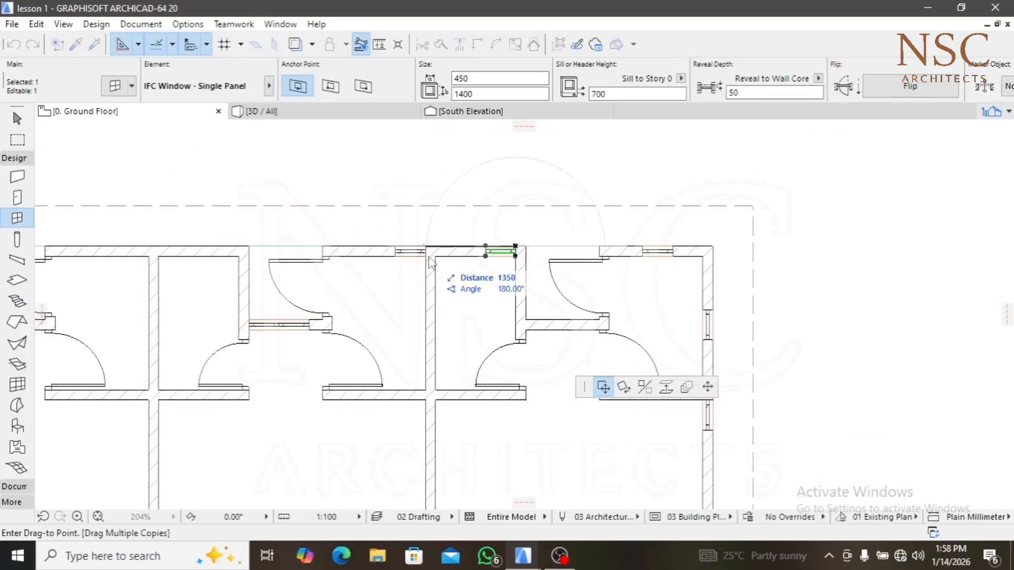
scroll(429, 259, "down", 2)
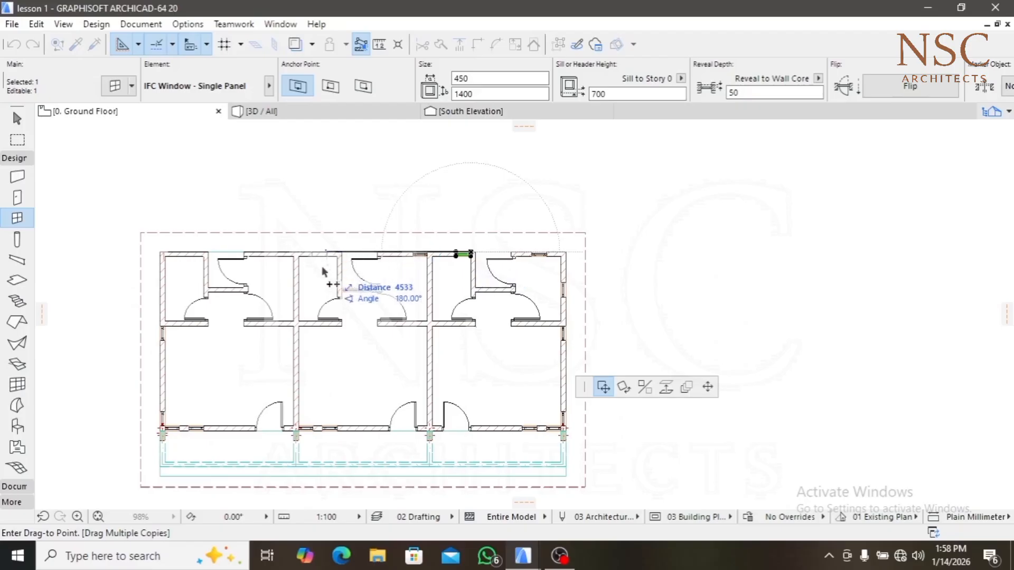
scroll(290, 263, "up", 1)
scroll(355, 259, "up", 2)
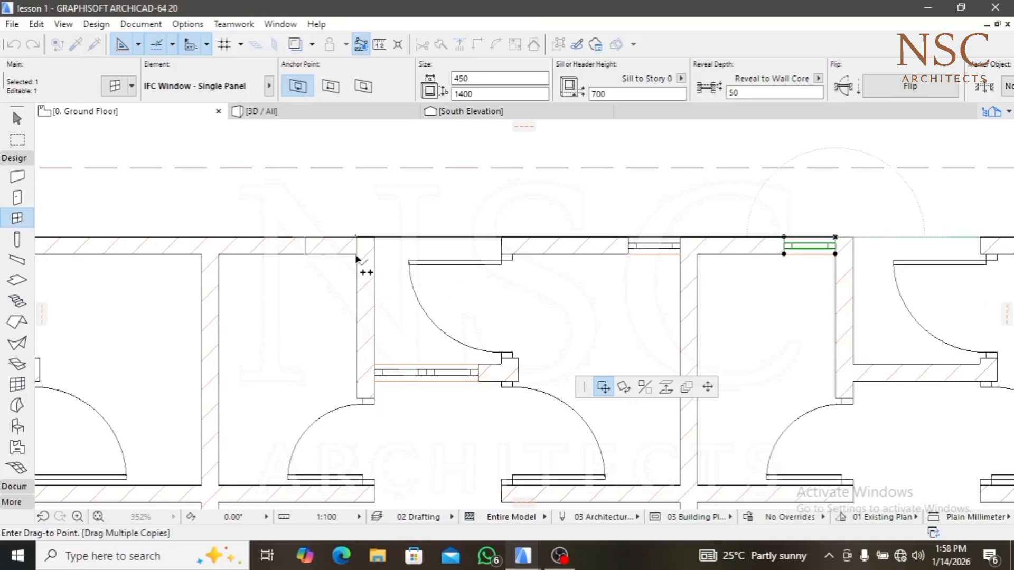
left_click(355, 254)
scroll(355, 255, "down", 2)
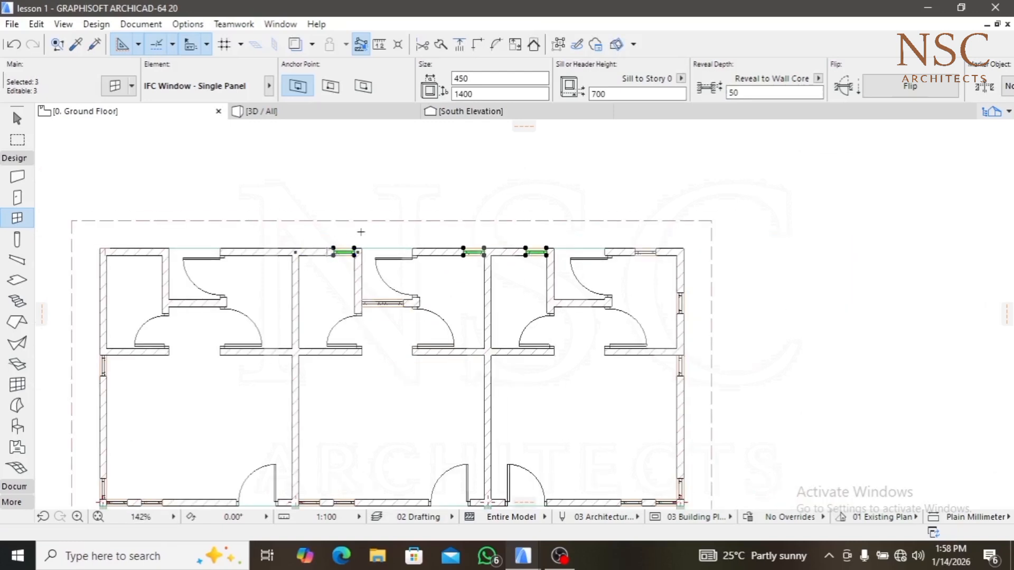
key("Escape")
Copy the second unit's small rear room window into the first unit's kitchen rear wall, its end meeting the party wall
scroll(335, 264, "up", 3)
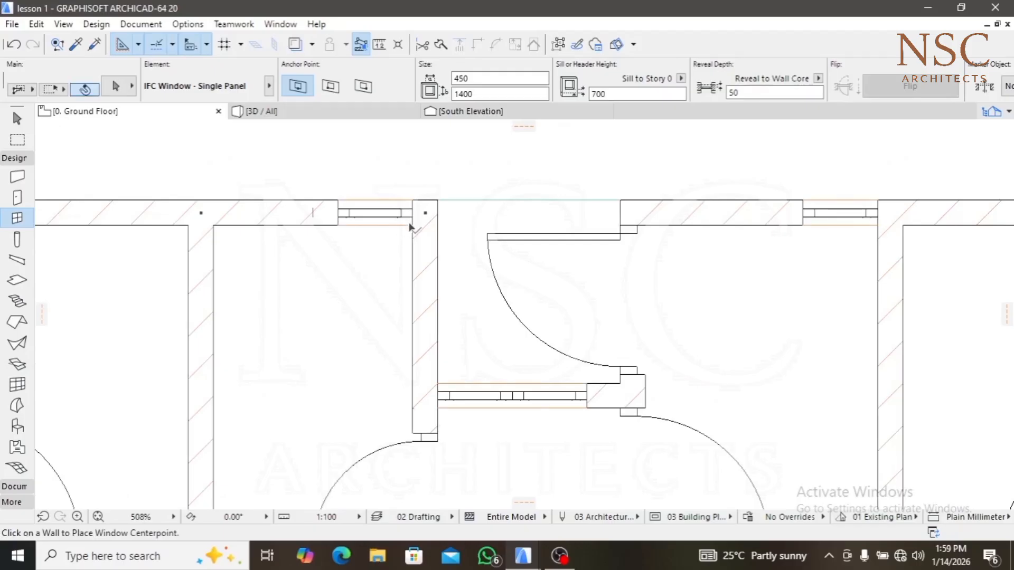
left_click(411, 227, "shift")
left_click(412, 225)
scroll(405, 226, "down", 4)
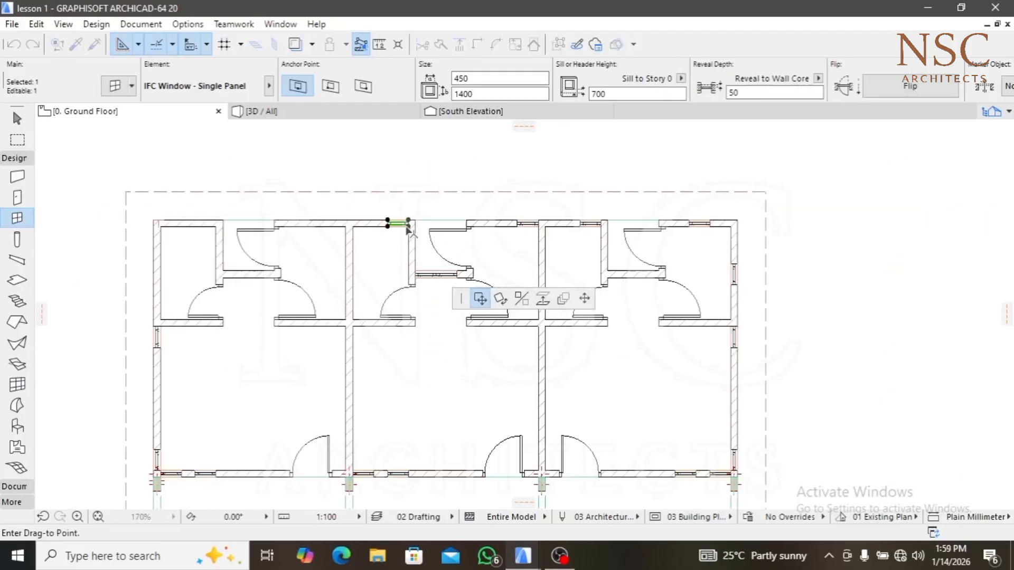
scroll(339, 233, "up", 2)
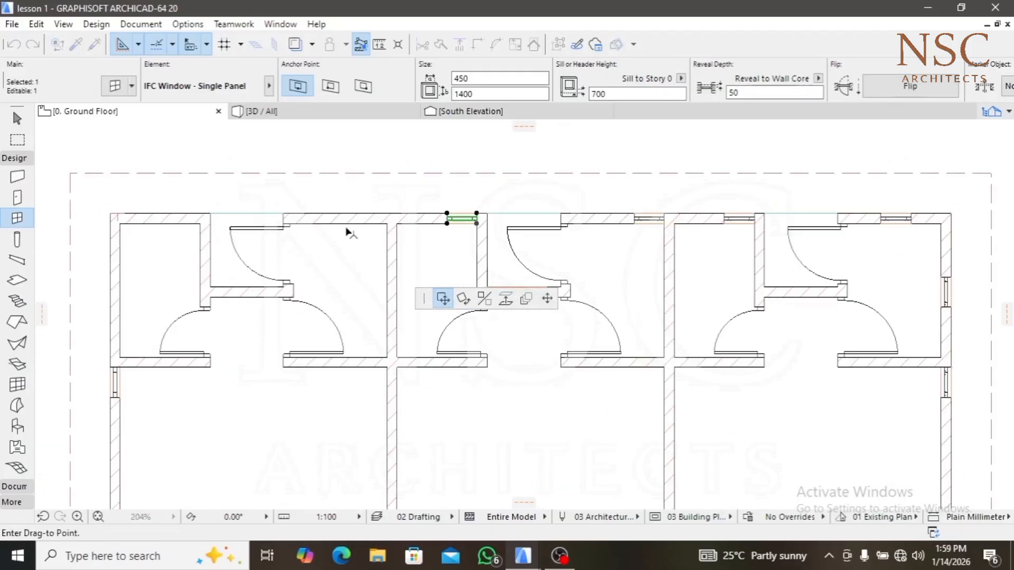
key("ctrl+alt")
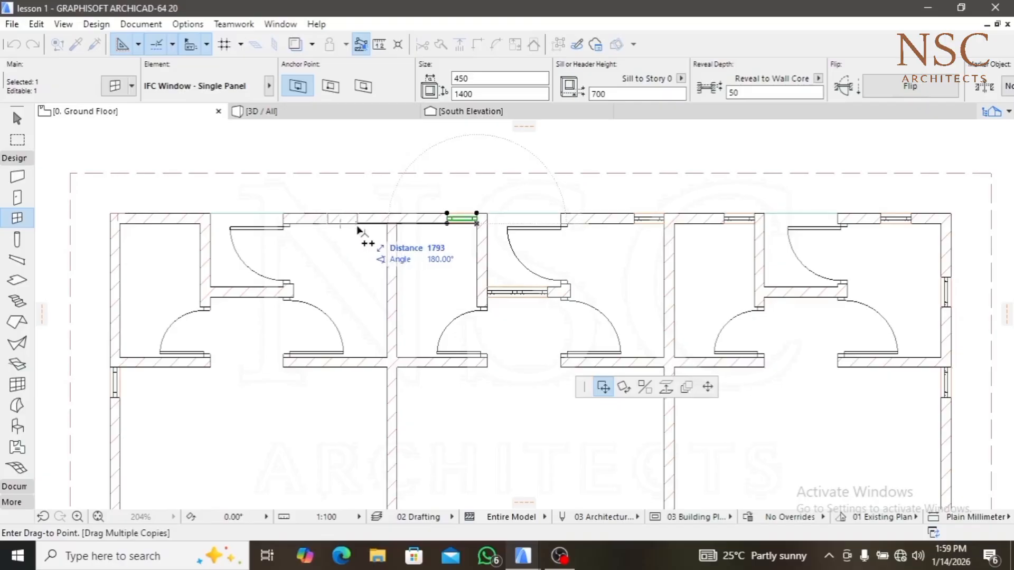
left_click(387, 227)
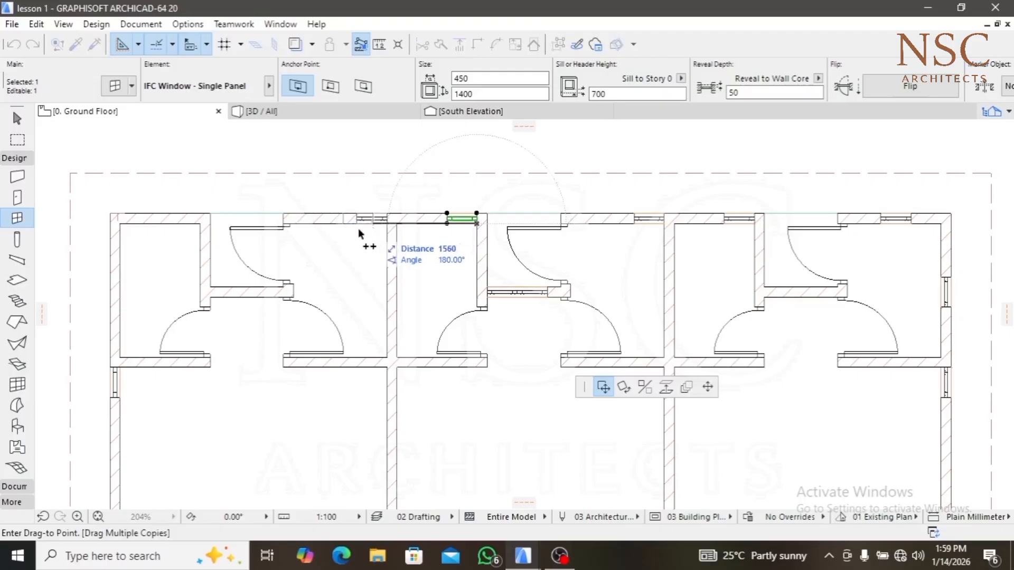
Place another window copy in the first unit's small rear room, its end meeting the partition beside the rear entrance, and deselect the windows
left_click(201, 228)
key("Escape")
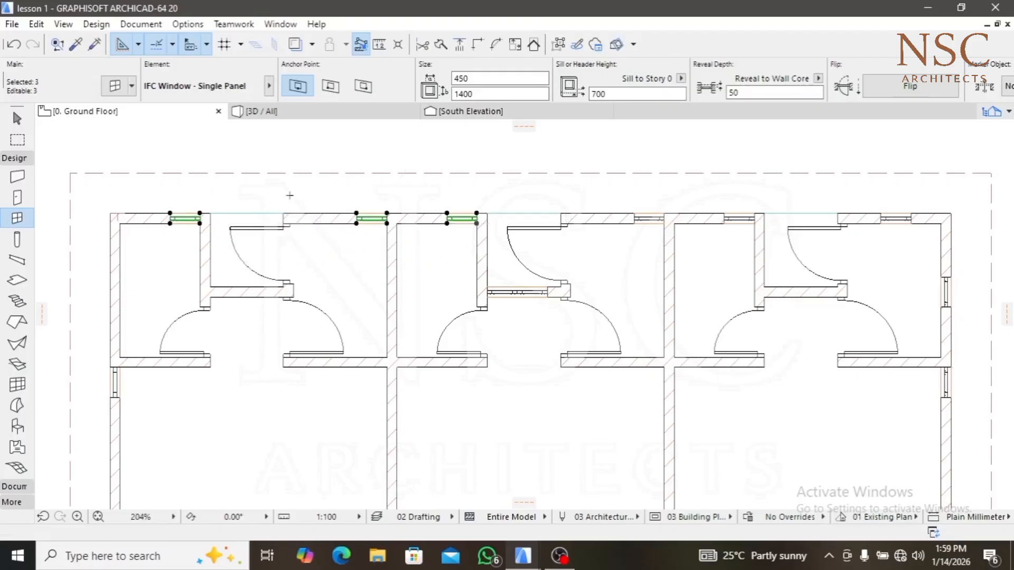
key("Escape")
key("ctrl+z")
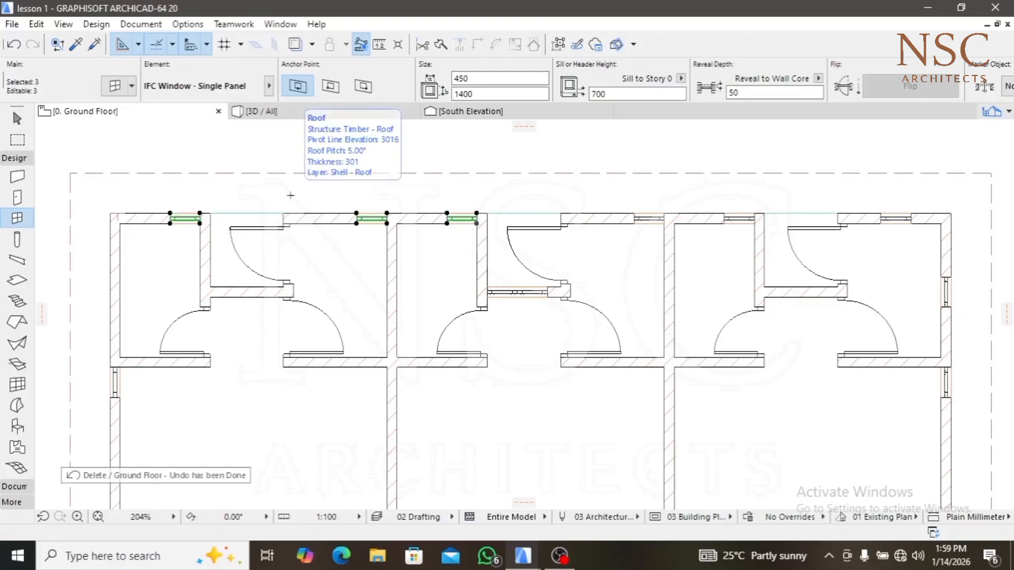
key("Escape")
Examine the placed windows along the building's front, side and rear walls in the 3D view
scroll(396, 256, "down", 3)
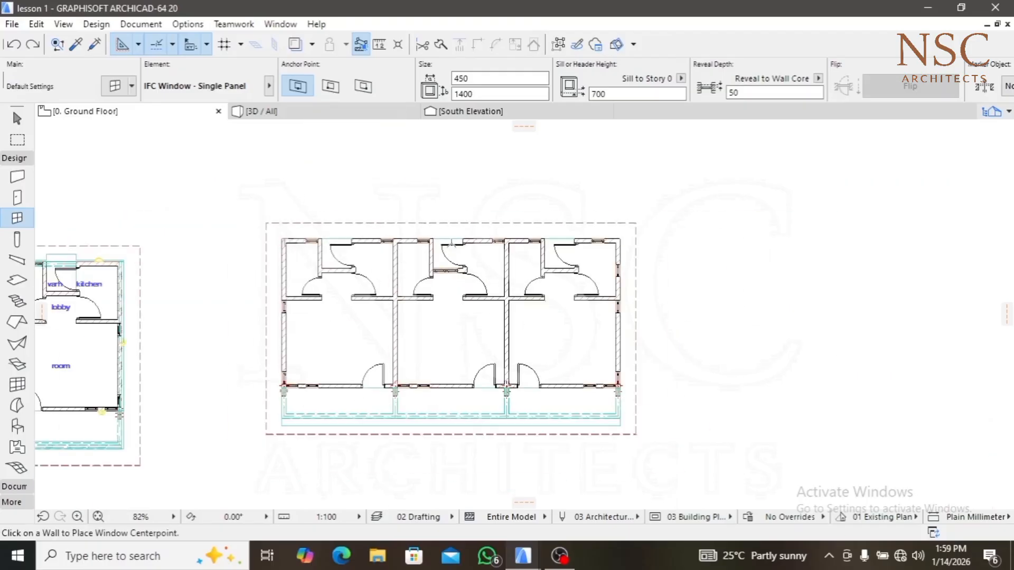
left_click(323, 113)
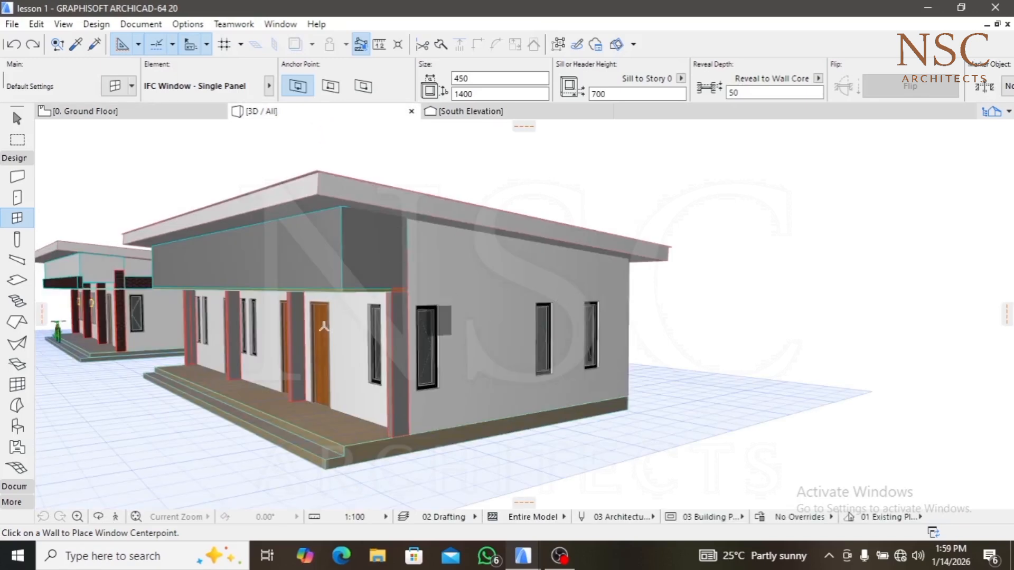
scroll(326, 325, "up", 3)
mouse_move(331, 321)
middle_mouse_down("shift")
mouse_move(403, 309)
mouse_move(561, 308)
mouse_move(332, 308)
middle_mouse_up("shift")
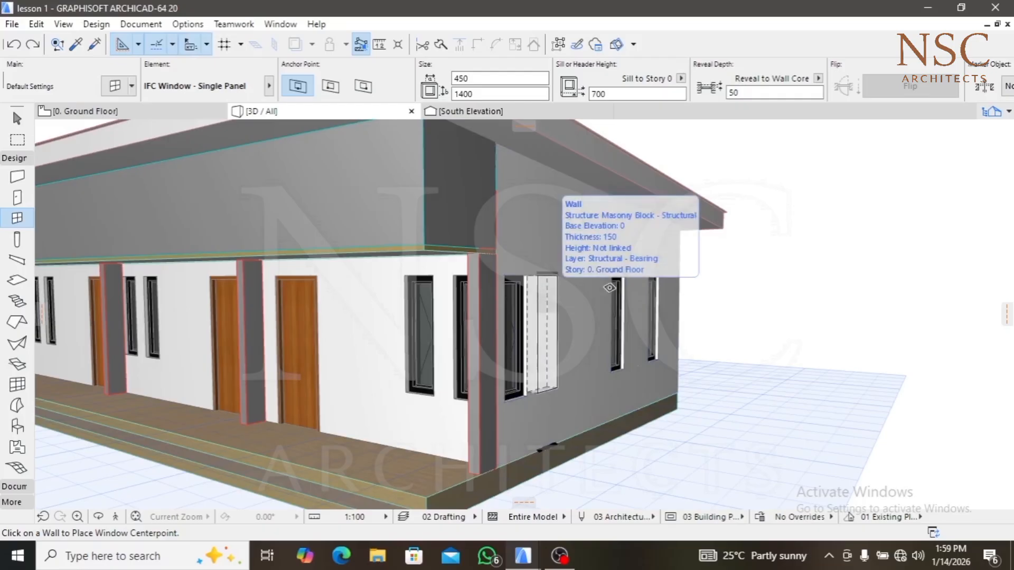
scroll(544, 294, "down", 5)
middle_click_drag(539, 297, 175, 298, "shift")
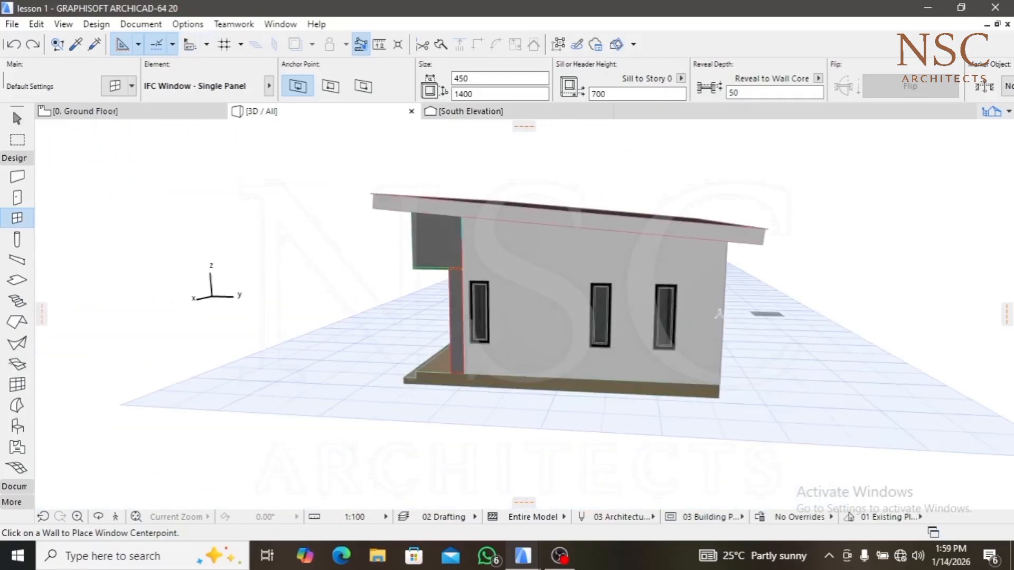
scroll(640, 301, "up", 5)
middle_click_drag(640, 301, 312, 301, "shift")
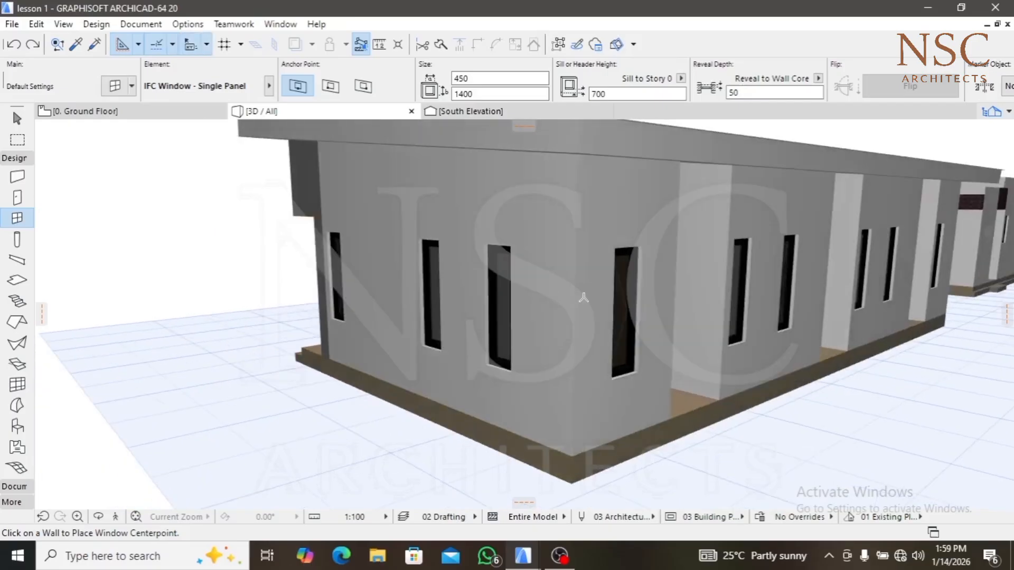
scroll(584, 299, "down", 4)
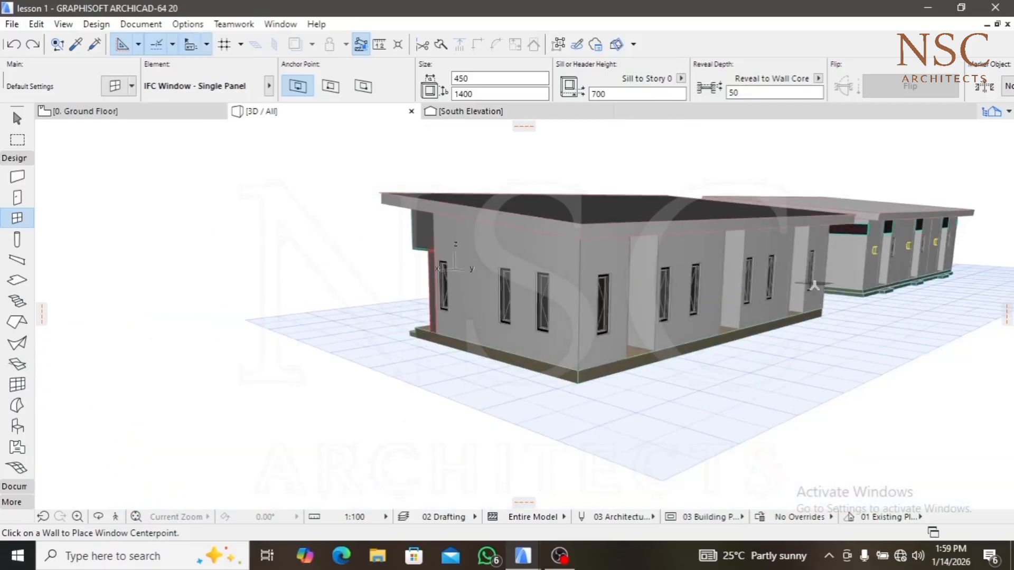
Select the small rear room window beside each of the building's three recessed rear entrances in the 3D view
scroll(806, 283, "up", 5)
middle_click_drag(790, 287, 610, 296, "shift")
scroll(609, 296, "down", 4)
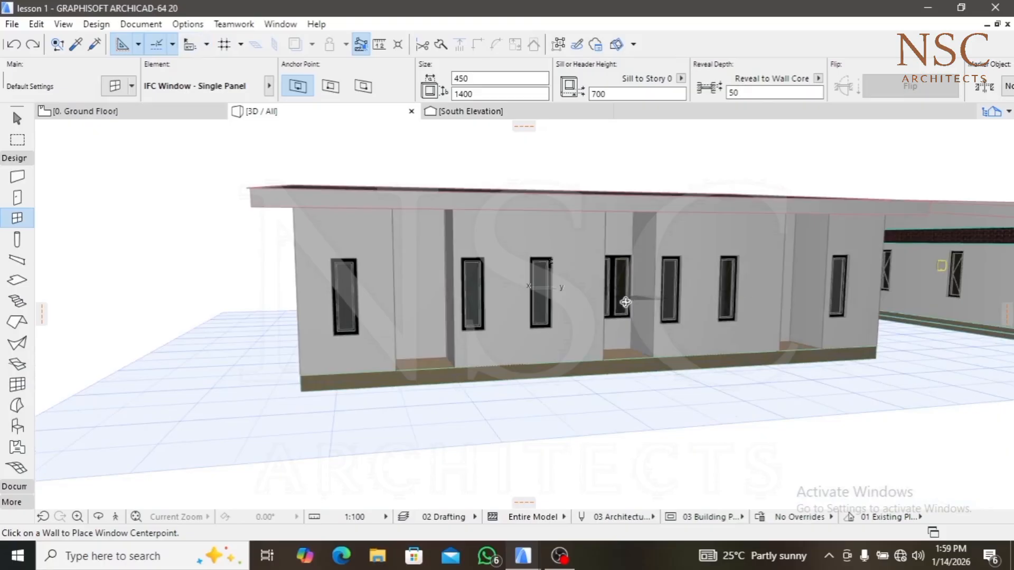
middle_click_drag(625, 302, 674, 291, "shift")
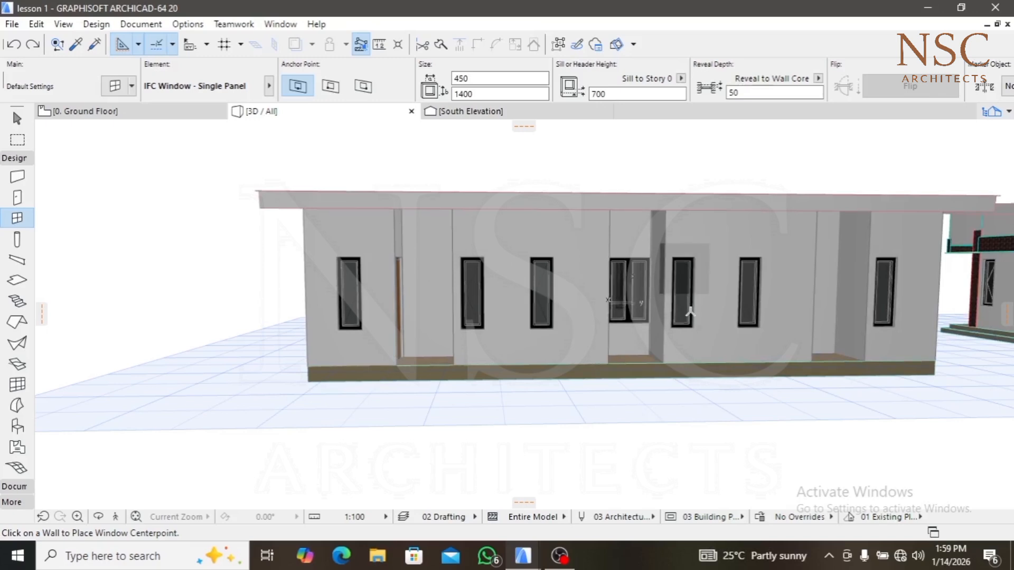
left_click(885, 305)
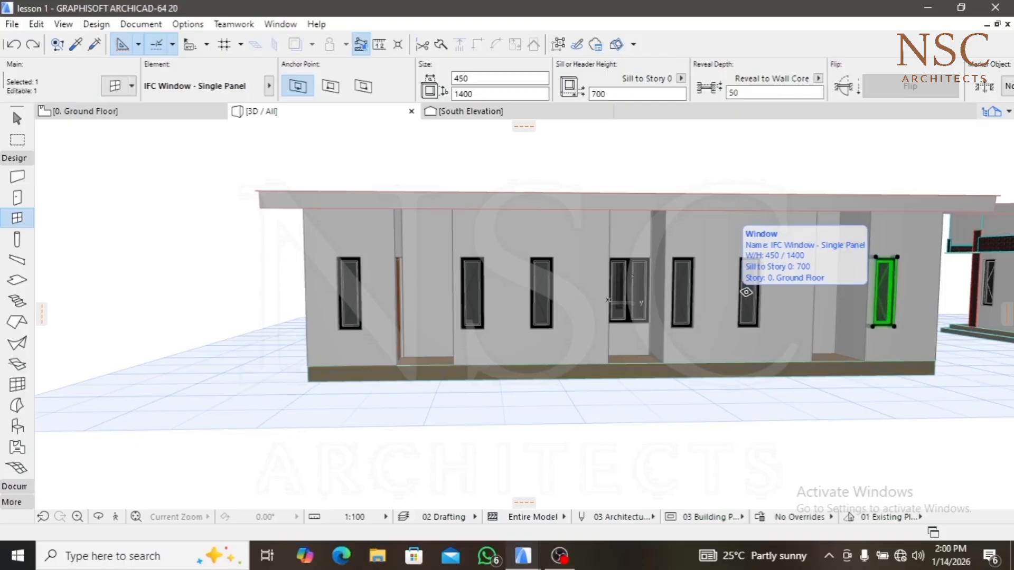
key("Escape")
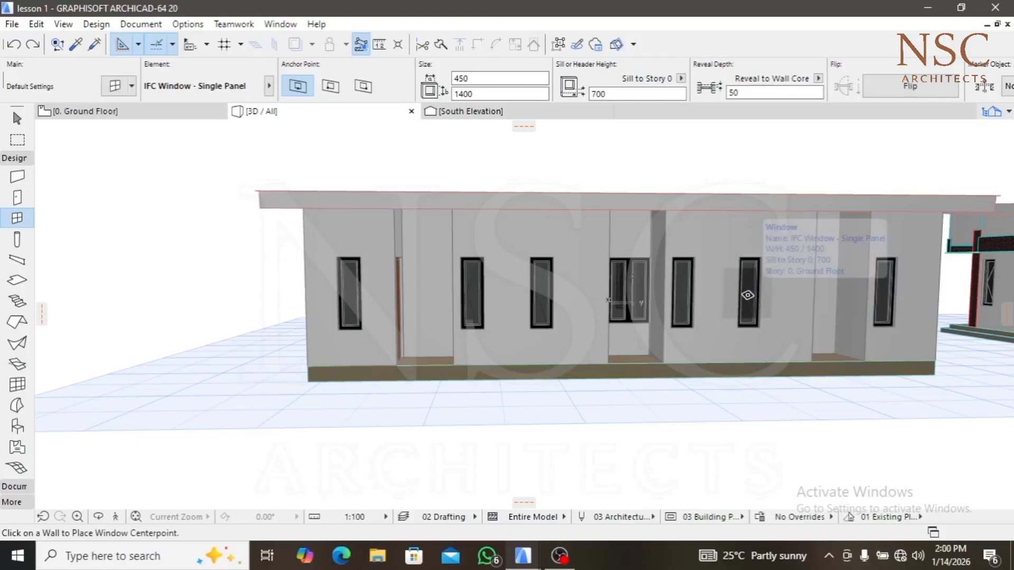
left_click(888, 291, "shift")
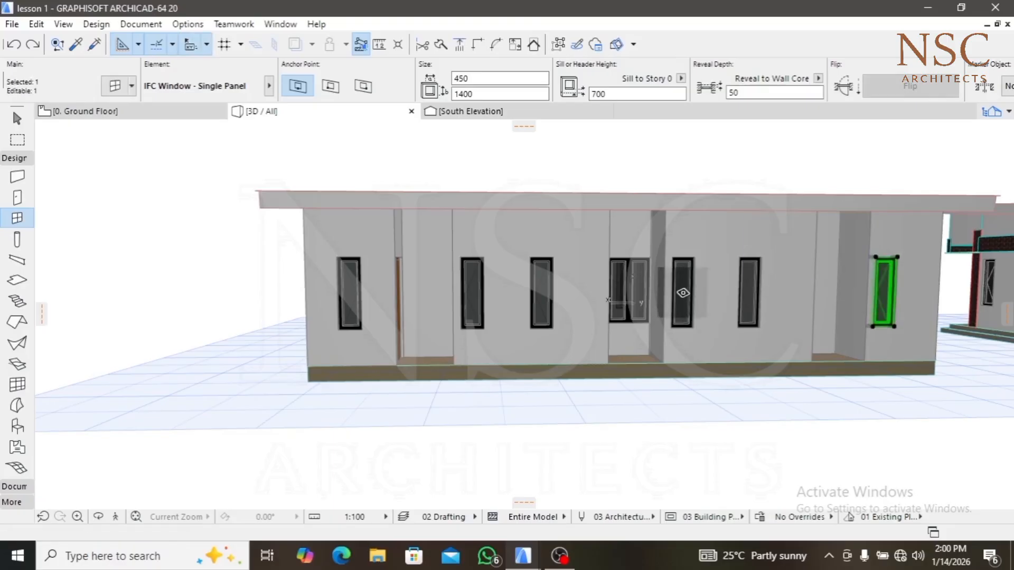
left_click(474, 303, "shift")
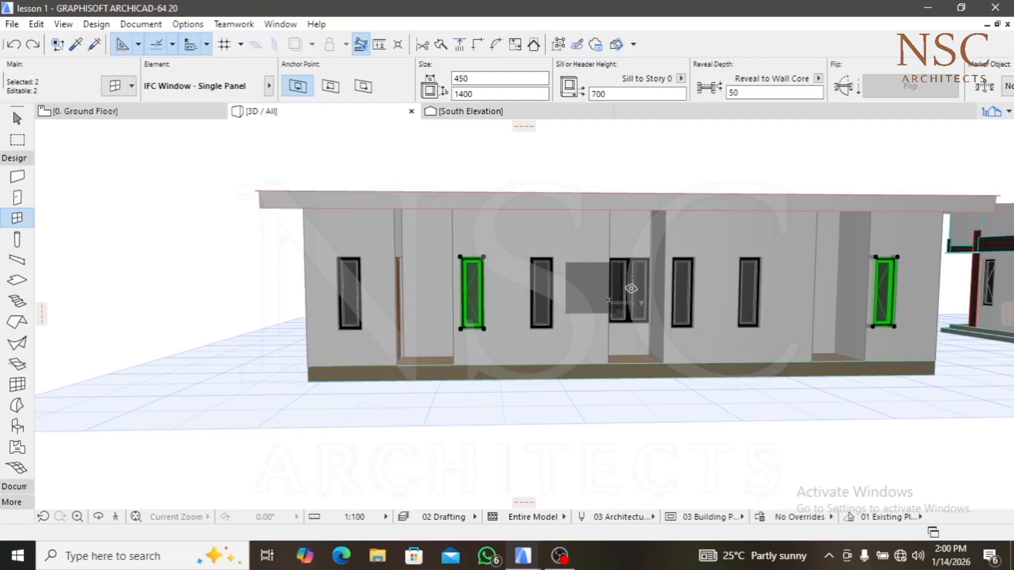
left_click(681, 296, "shift")
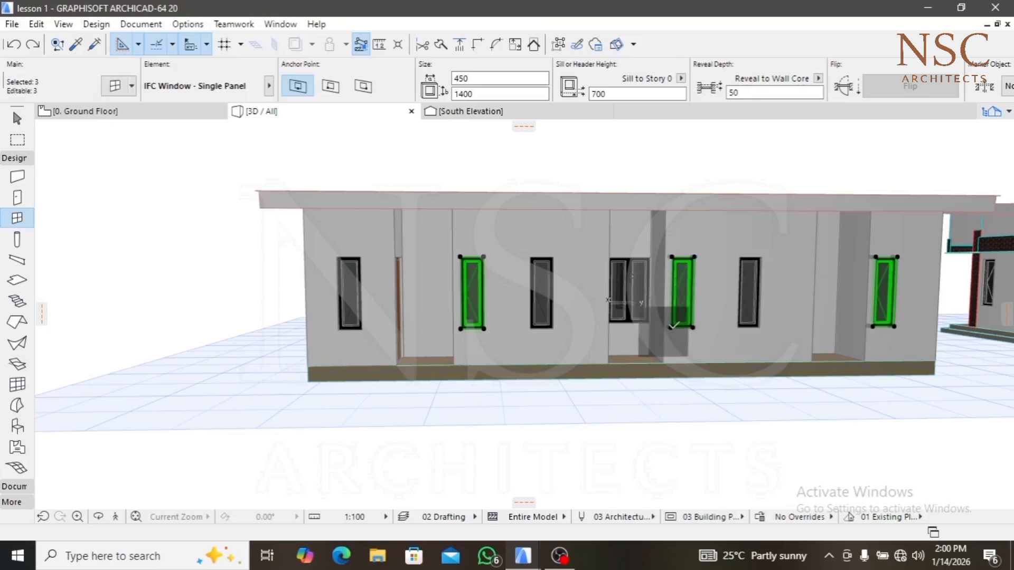
Raise the lower edge of the three selected windows to a 700 mm height and 1400 mm sill, and deselect them
left_click(670, 326)
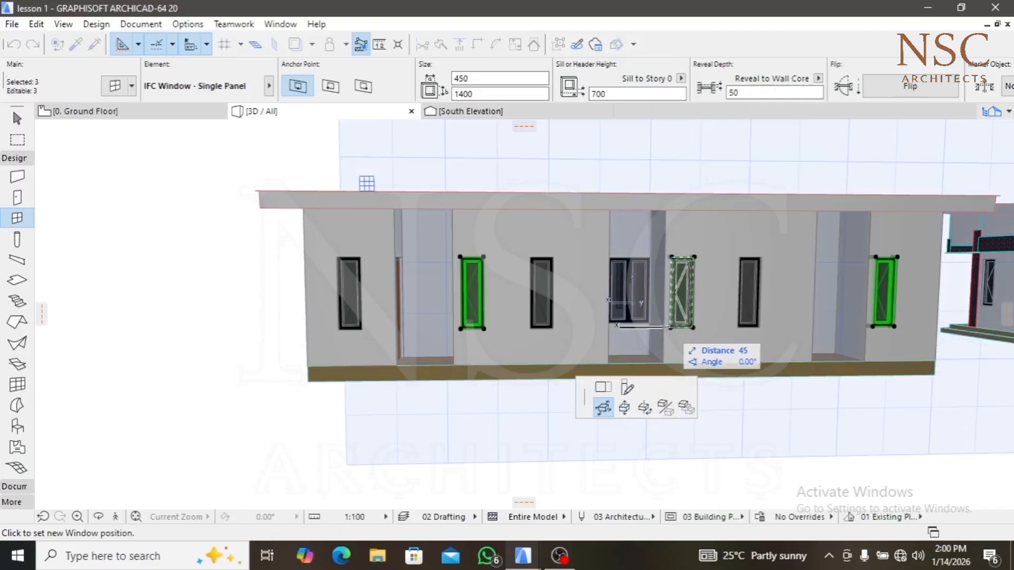
left_click(625, 389)
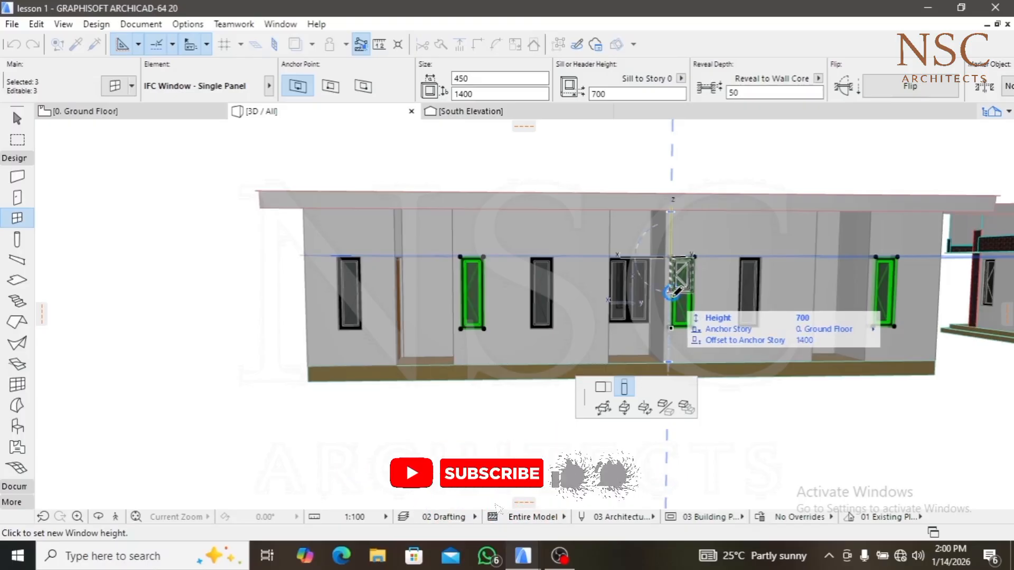
left_click(672, 294)
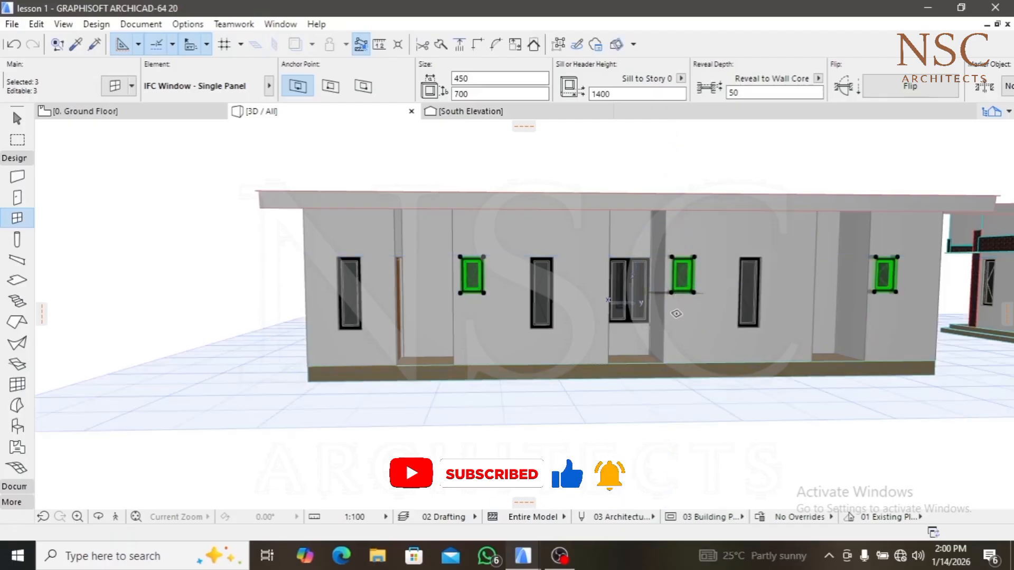
left_click(182, 289)
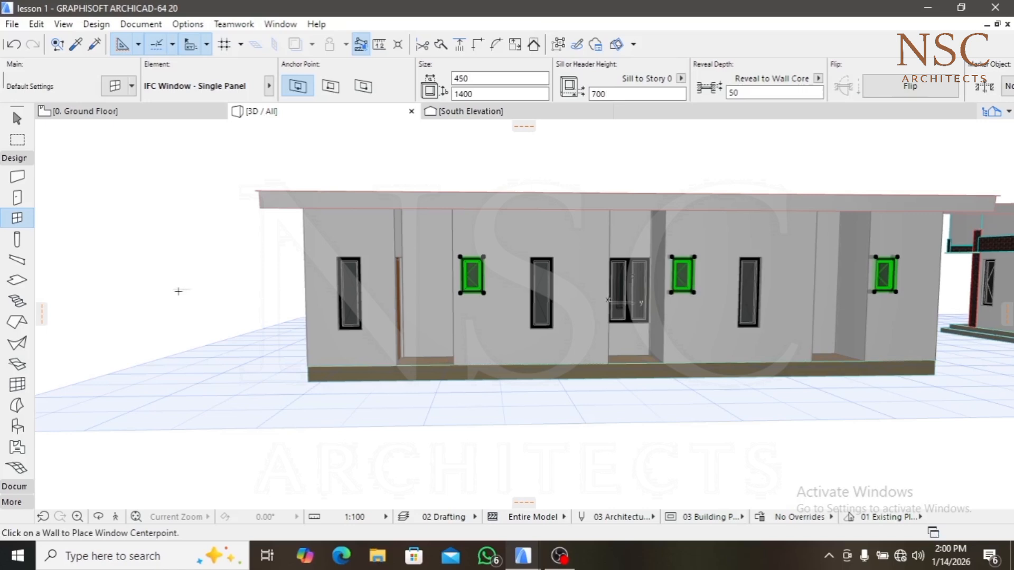
Examine the shortened rear windows and the three windows in the building's side wall in 3D
middle_click_drag(204, 312, 501, 323, "shift")
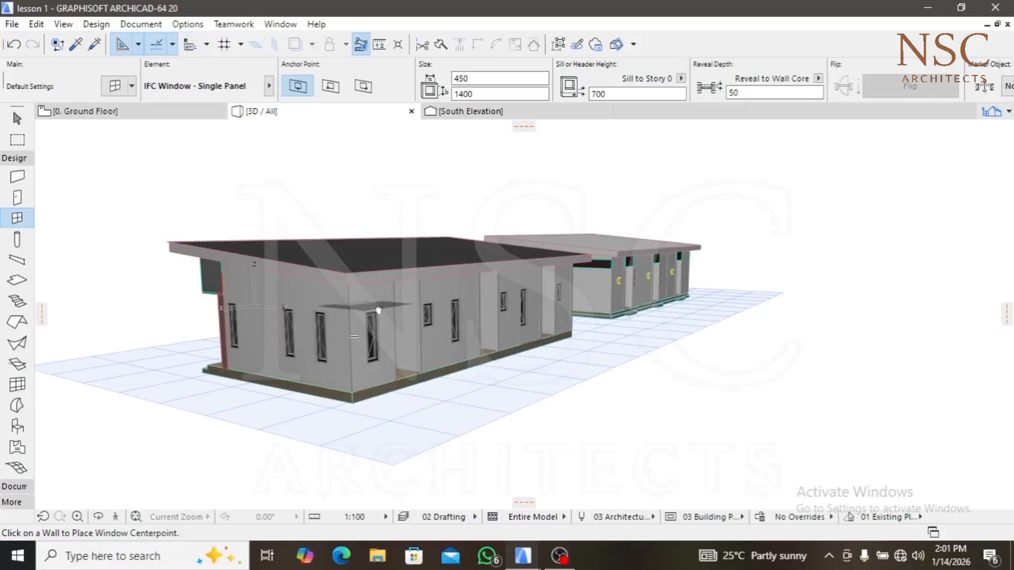
middle_click_drag(315, 310, 344, 307)
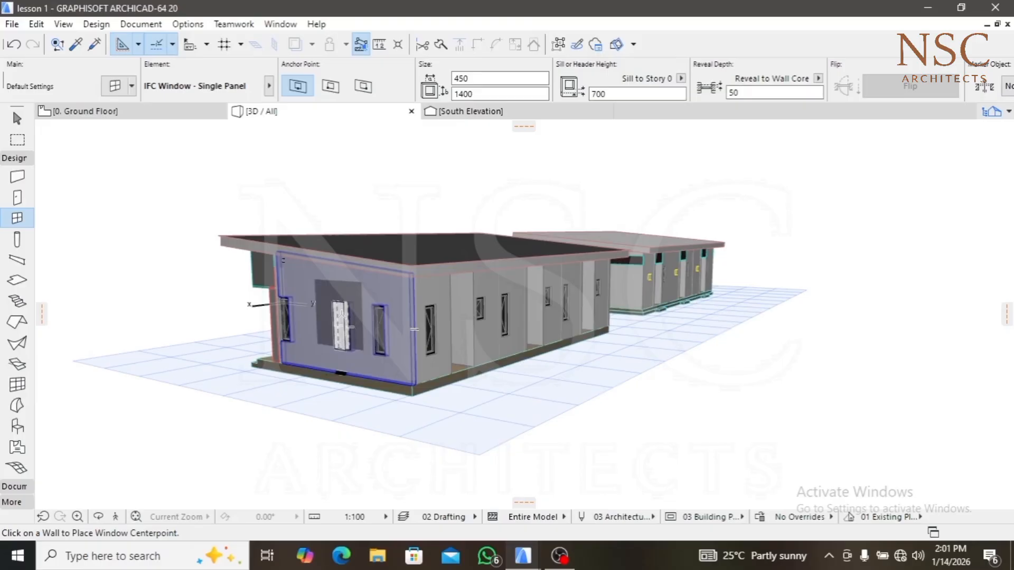
left_click(342, 312)
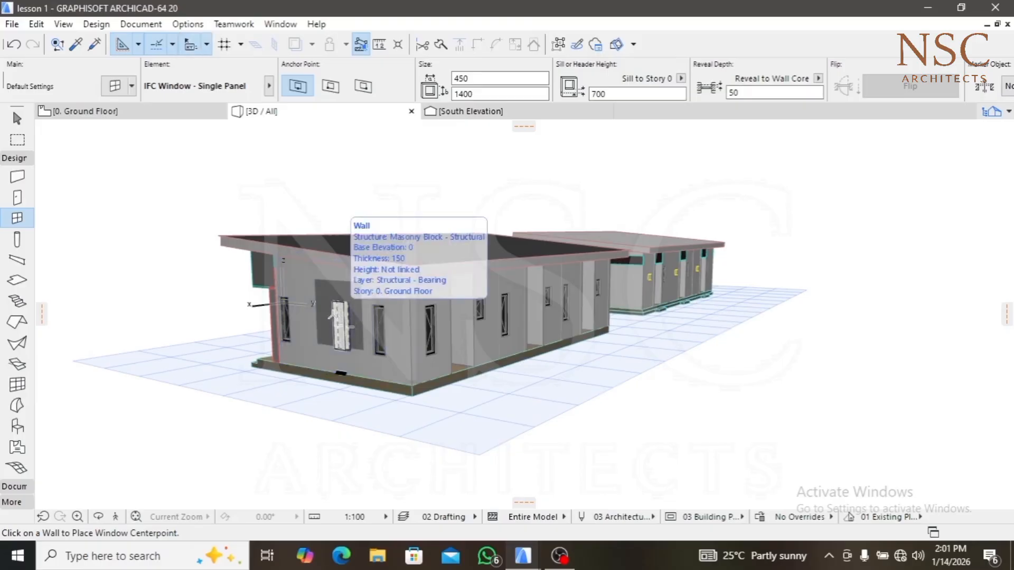
middle_click_drag(343, 319, 311, 317, "shift")
left_click(404, 321)
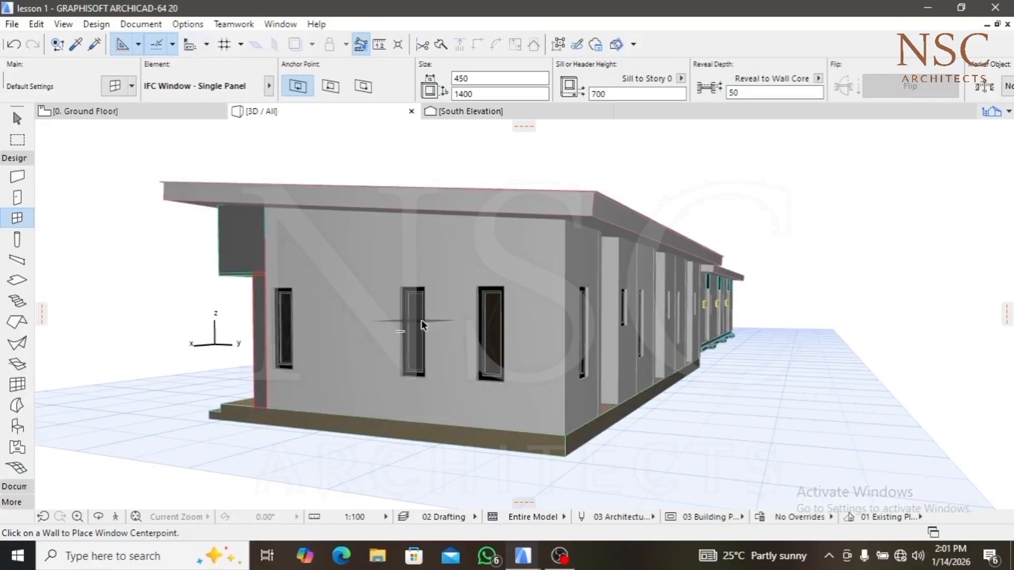
middle_click_drag(414, 309, 435, 317, "shift")
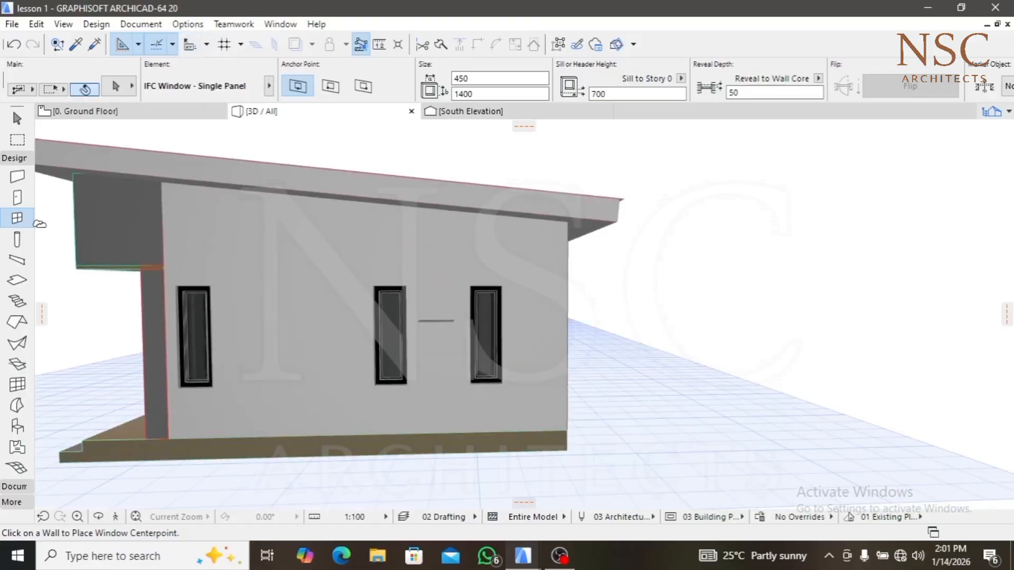
With the Wall tool active, examine the building's veranda front, its doors and windows, and the adjoining side wall in 3D
left_click(18, 176)
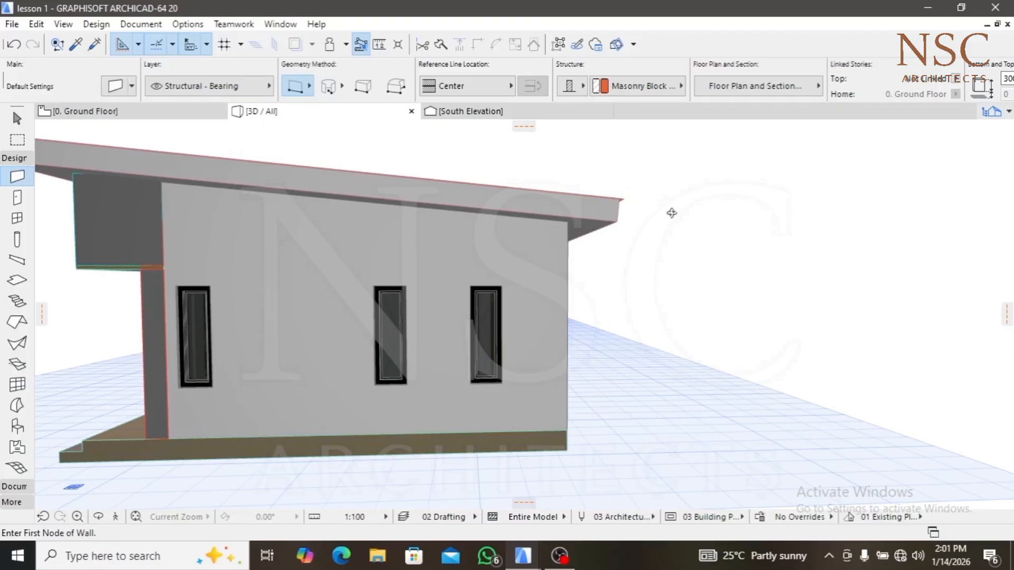
scroll(283, 337, "down", 1)
scroll(333, 348, "down", 1)
scroll(349, 354, "up", 1)
middle_click_drag(372, 354, 683, 350)
scroll(347, 341, "up", 8)
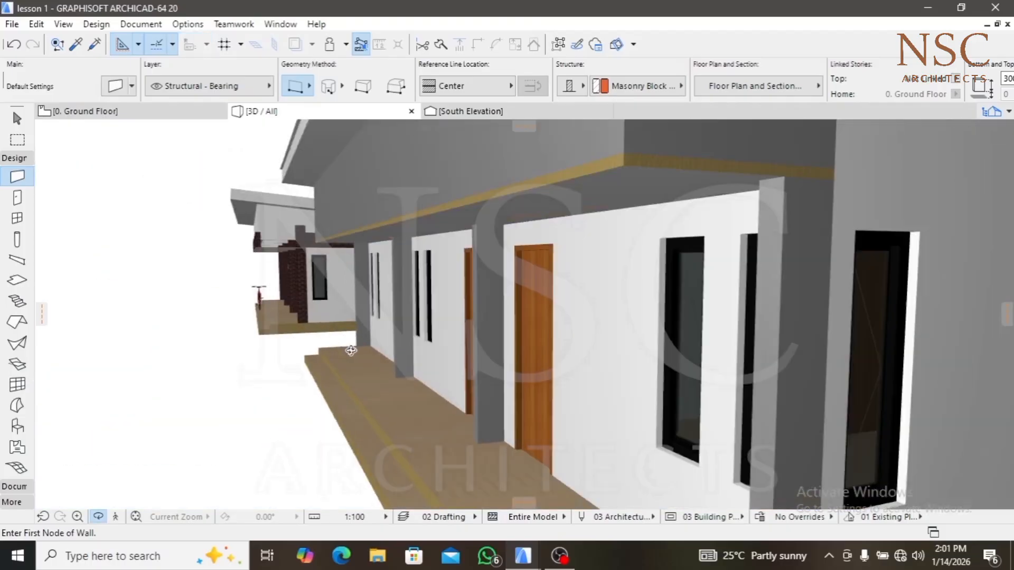
scroll(393, 341, "down", 3)
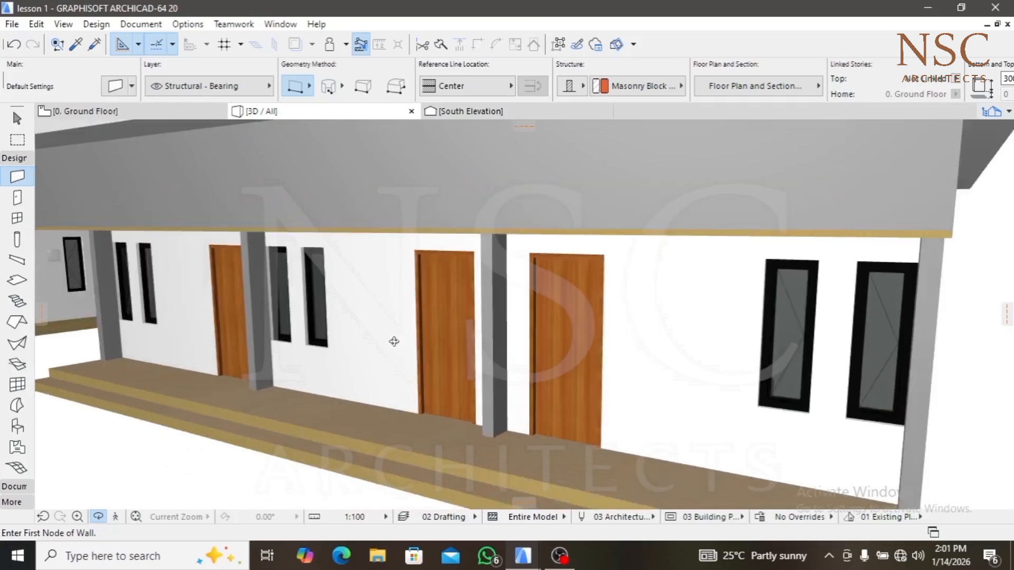
left_click_drag(299, 337, 451, 331)
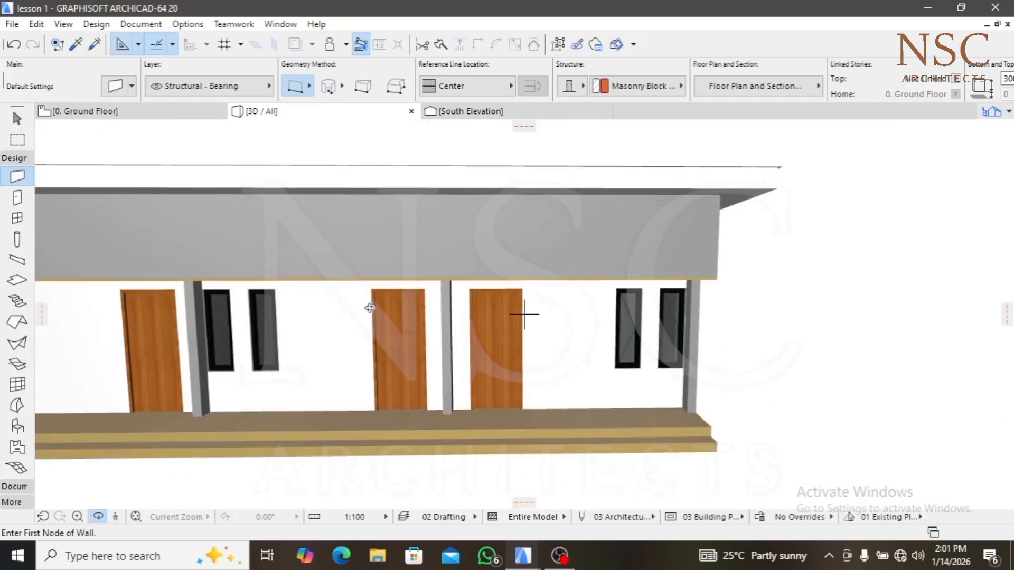
scroll(370, 308, "down", 5)
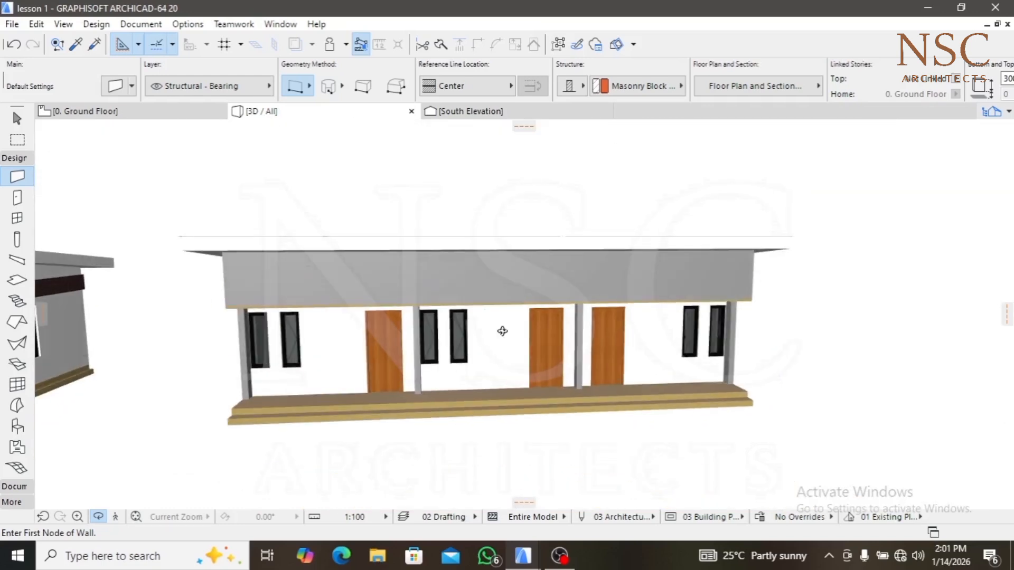
left_click_drag(502, 331, 588, 315)
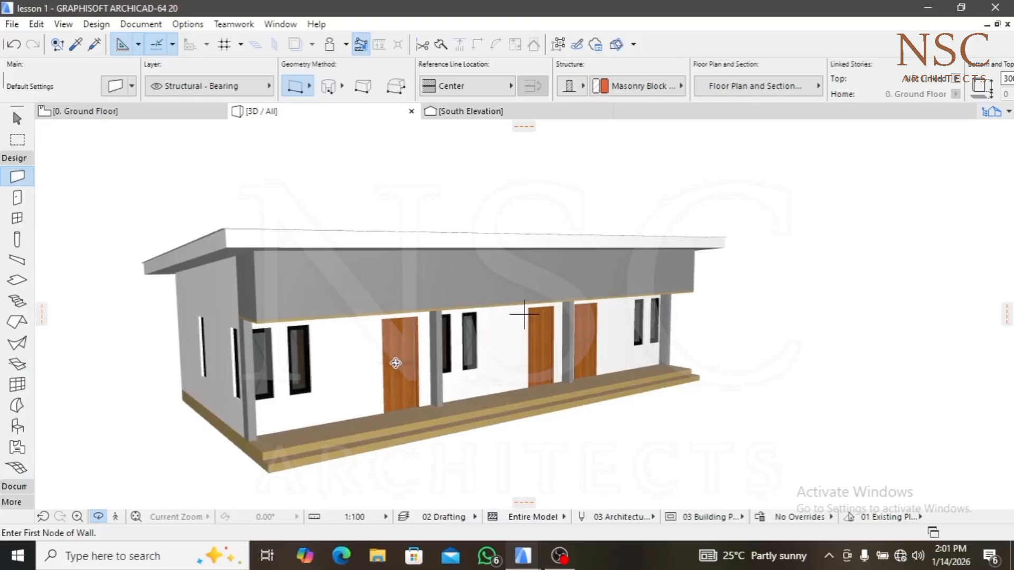
scroll(319, 383, "up", 4)
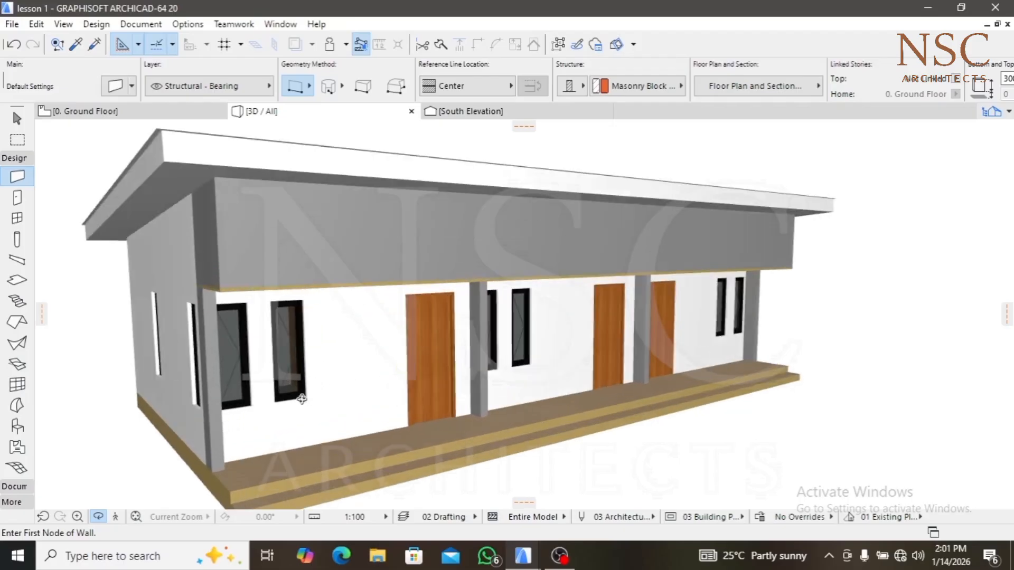
middle_click_drag(320, 394, 371, 389, "shift")
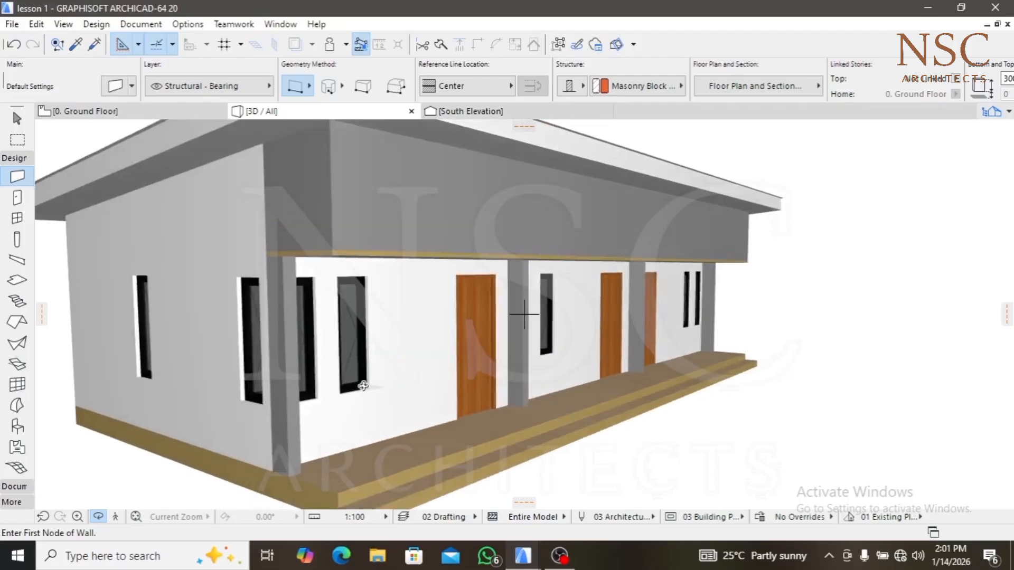
scroll(363, 387, "down", 2)
scroll(362, 387, "up", 3)
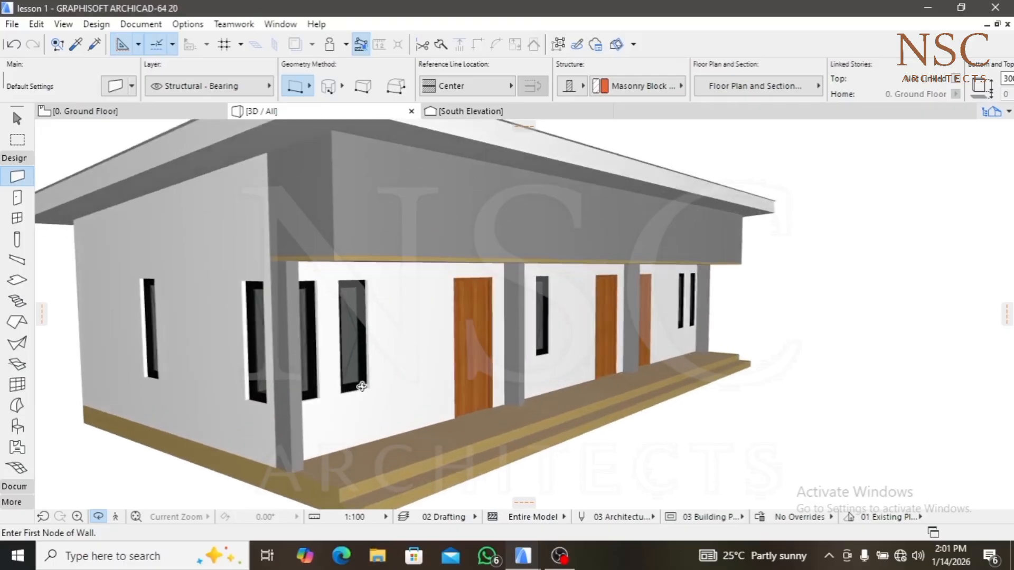
scroll(557, 335, "down", 3)
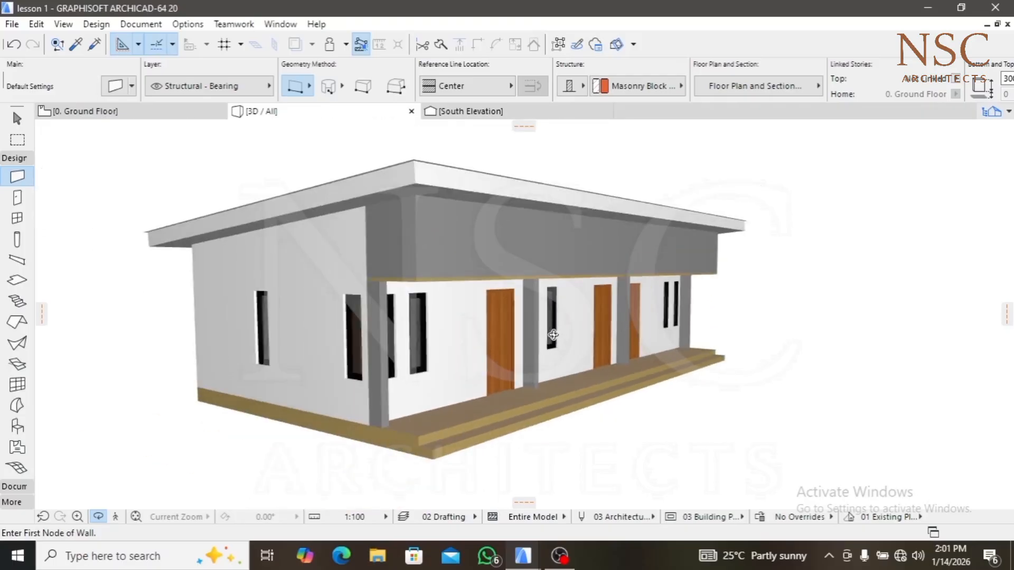
scroll(292, 303, "up", 1)
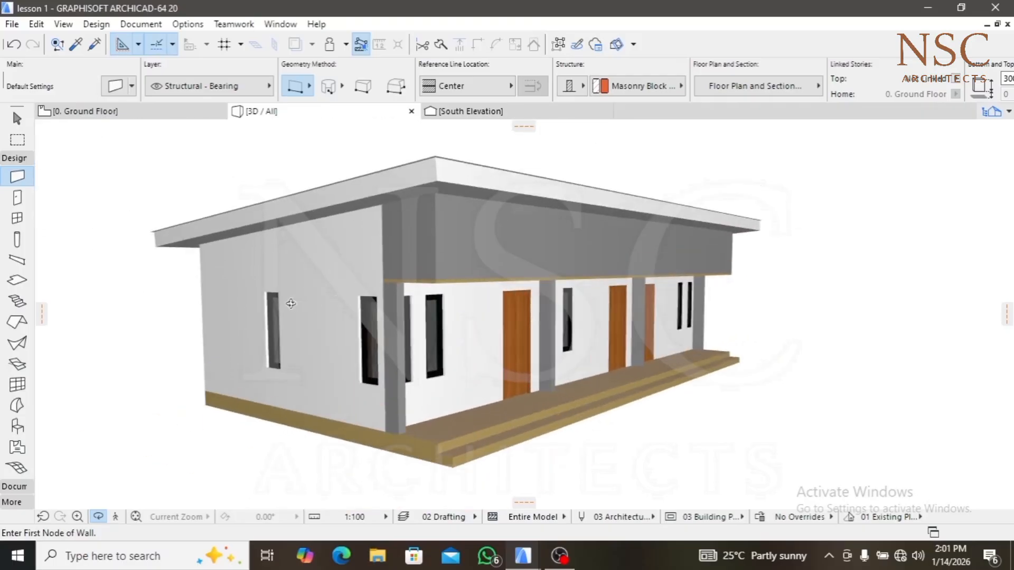
scroll(507, 373, "up", 3)
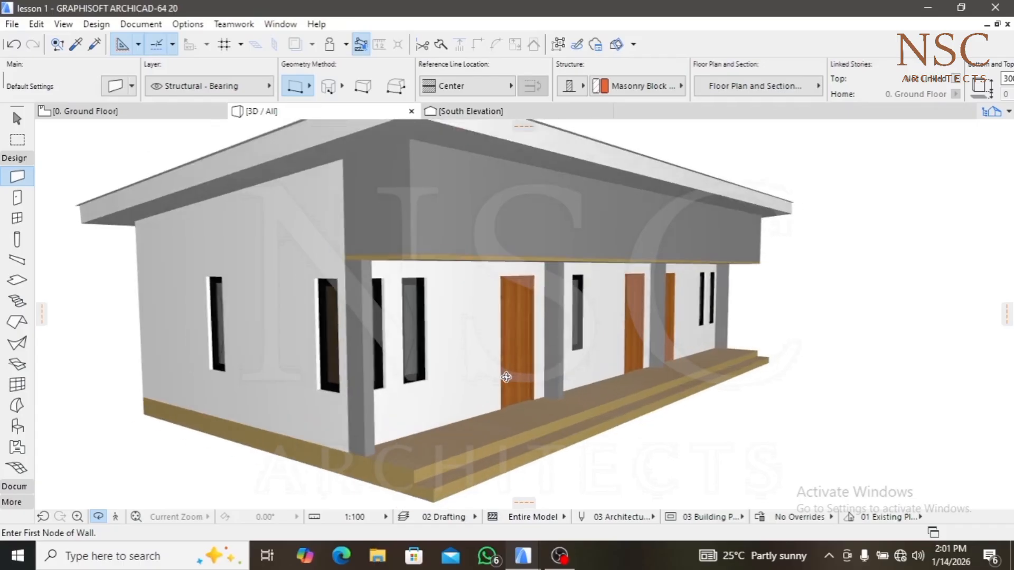
scroll(505, 372, "down", 4)
scroll(504, 372, "down", 2)
scroll(510, 382, "up", 4)
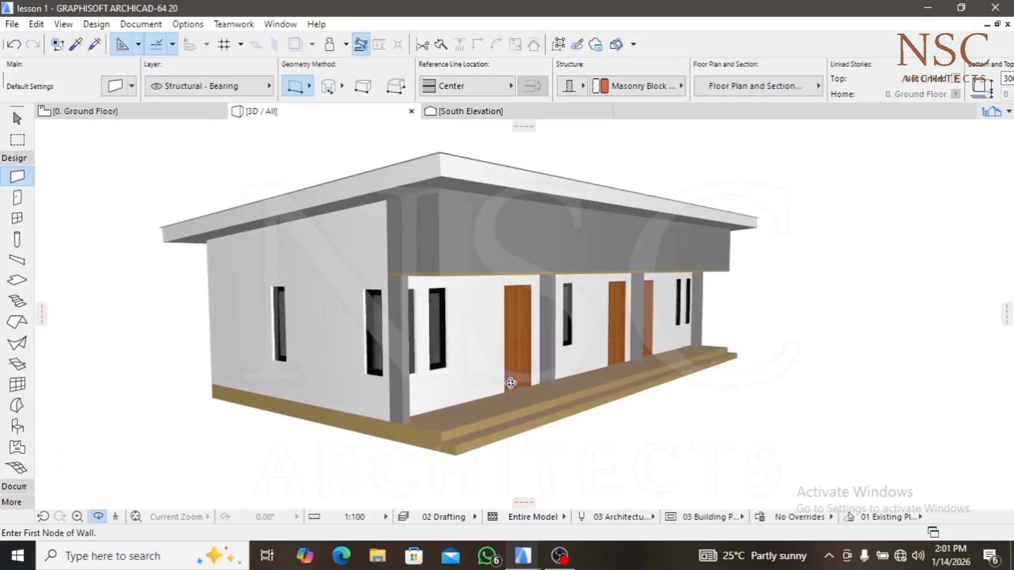
left_click_drag(472, 225, 211, 275)
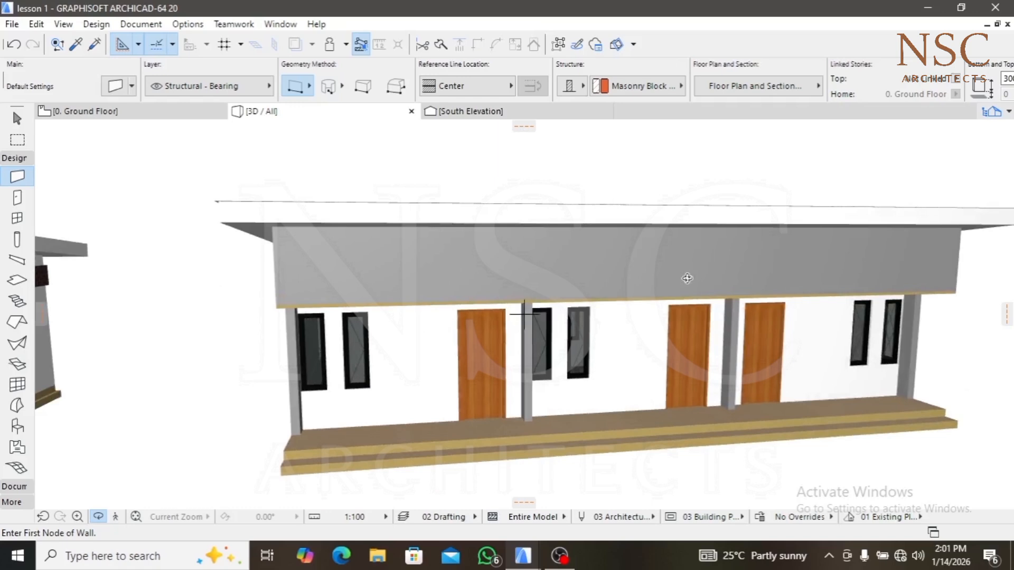
left_click_drag(687, 279, 554, 264)
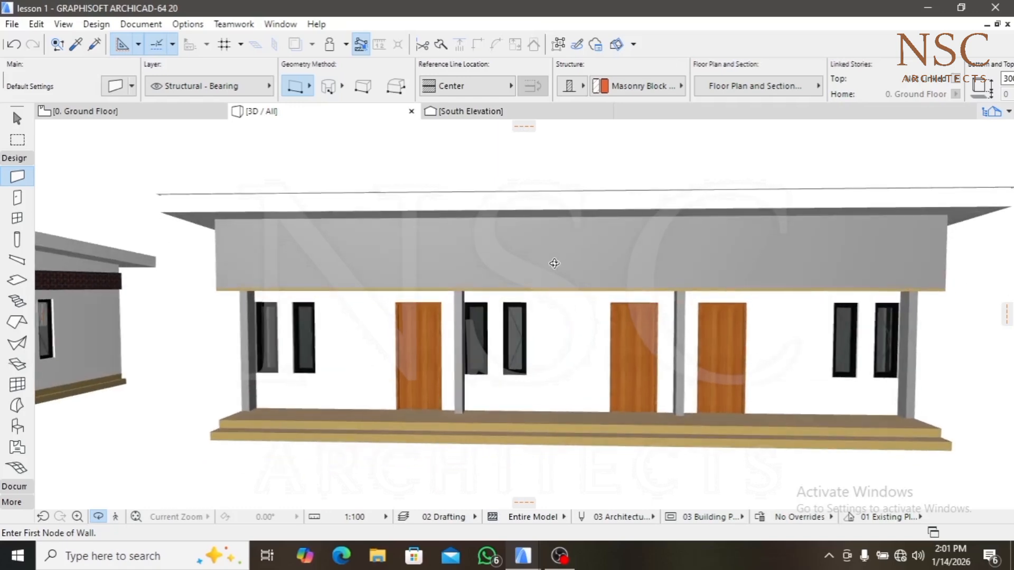
scroll(647, 300, "up", 2)
middle_click_drag(647, 300, 615, 306)
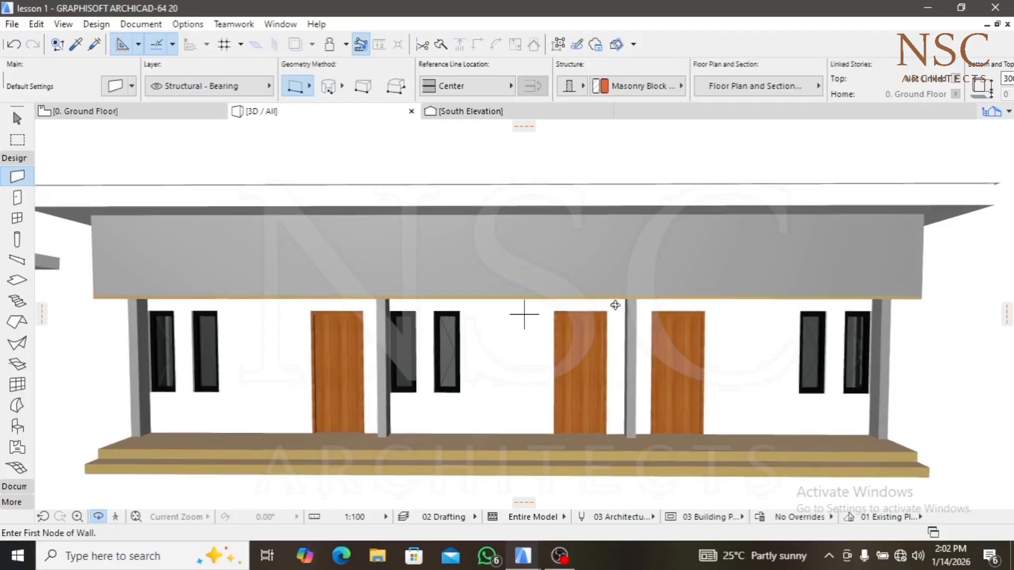